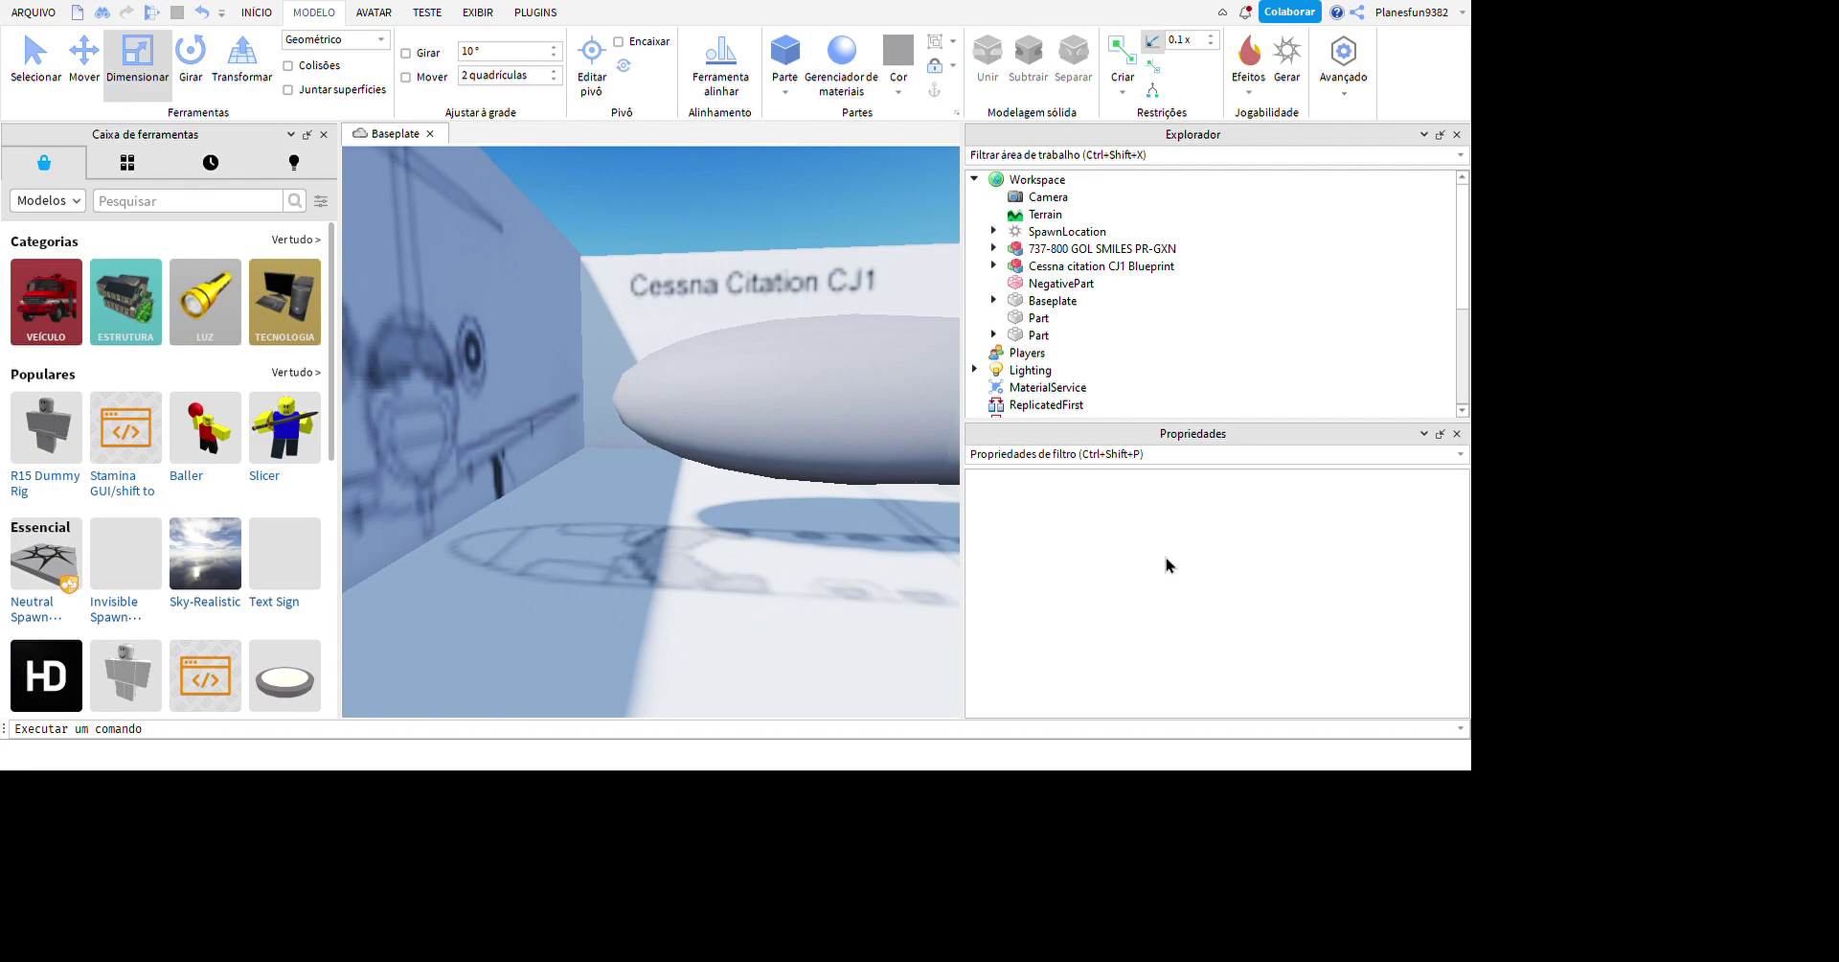
- Add the Cessna citation II Alca taxi aereo brasileiro PP-CMP model beside the blueprint and turn it about its vertical axis with rotation snapping on
scroll(858, 632, down, 10)
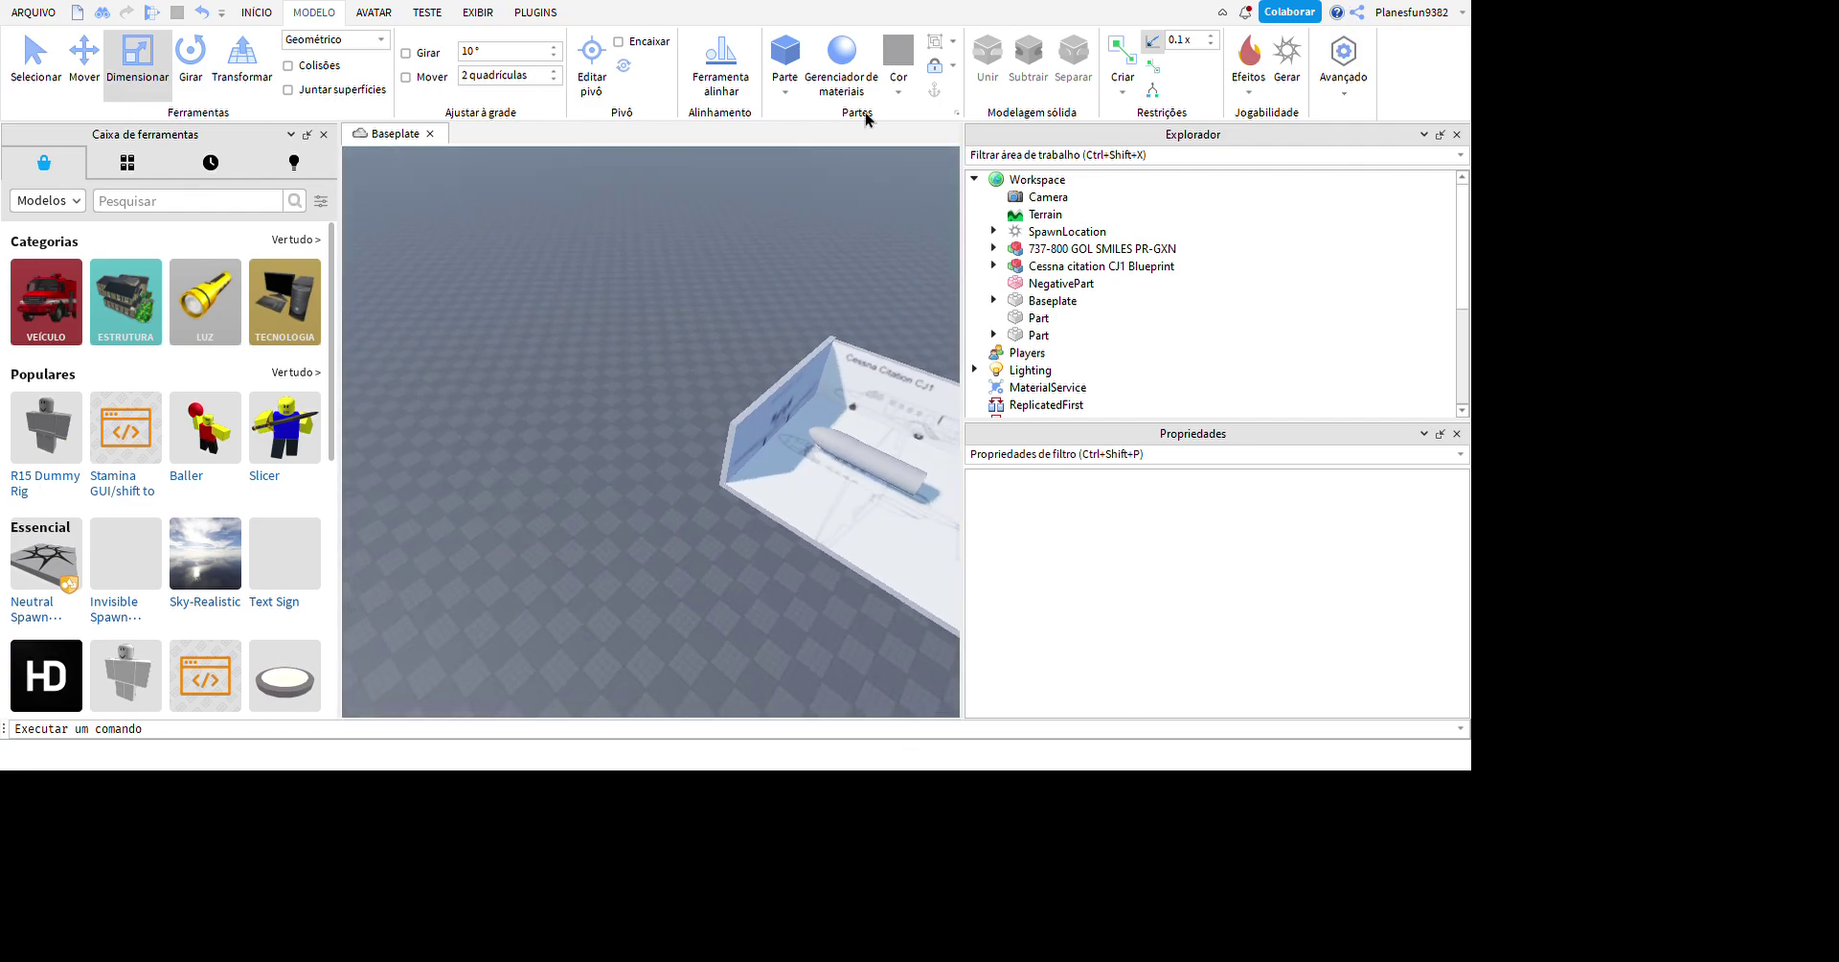
key(f)
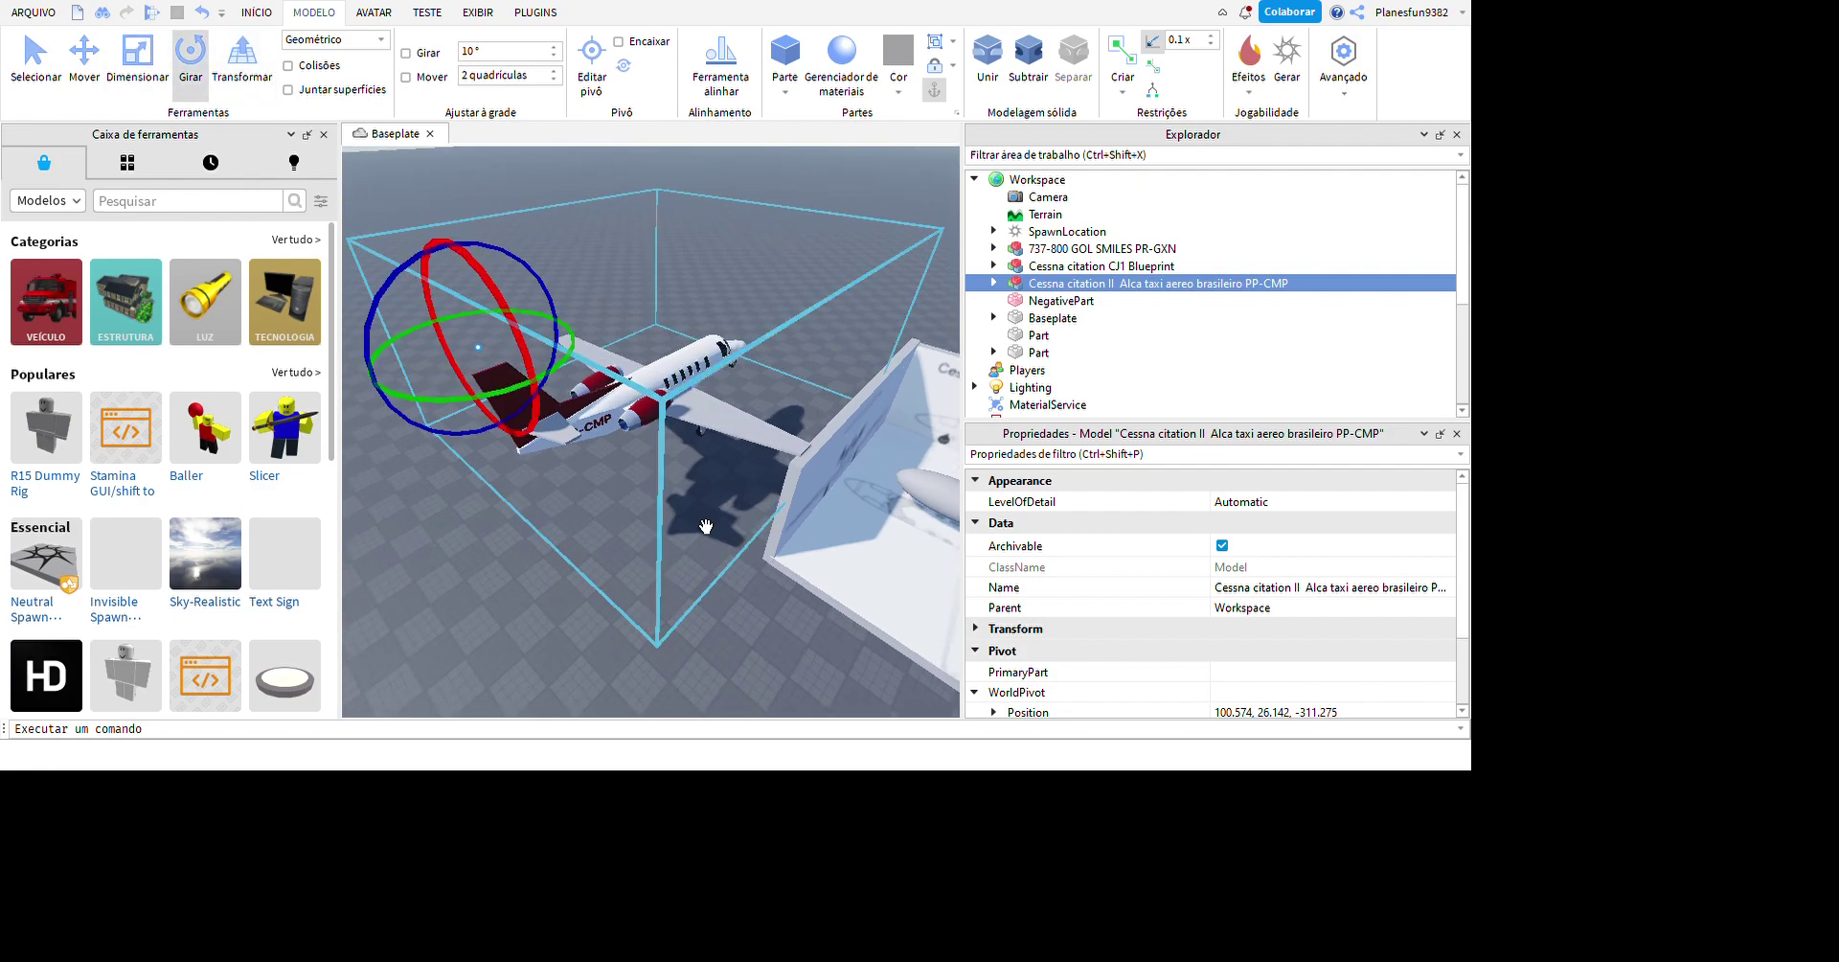
drag(522, 433, 678, 479)
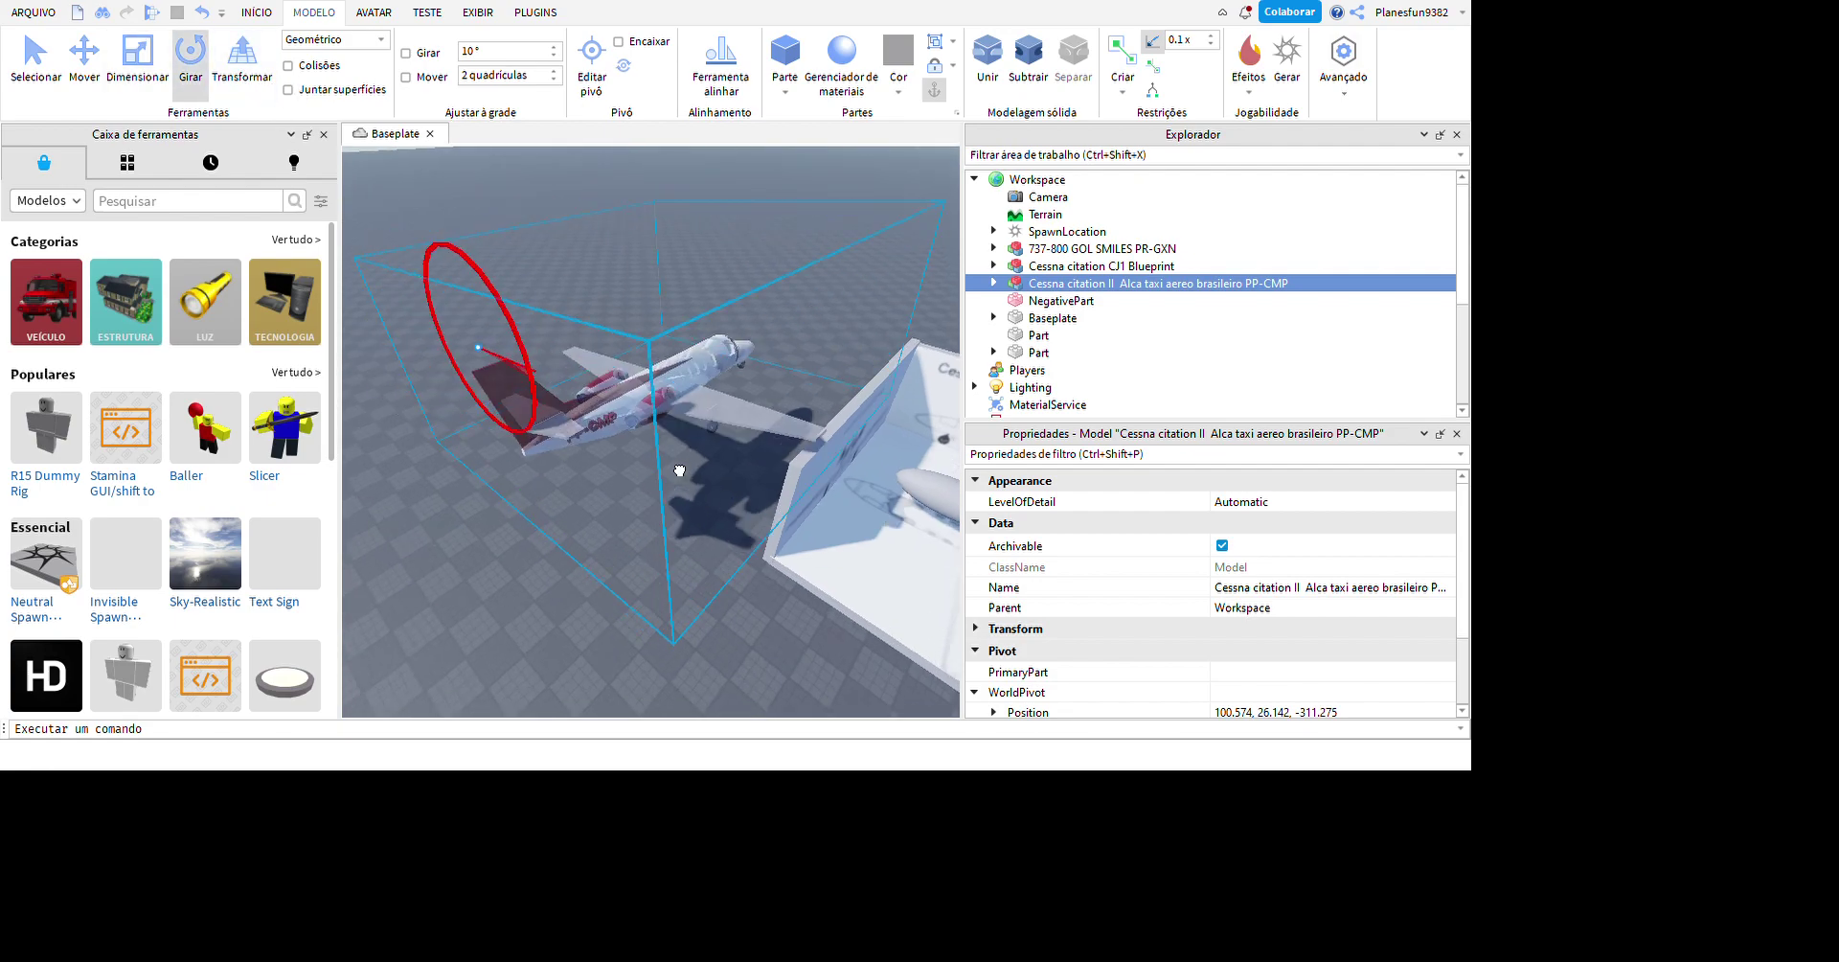
click(201, 12)
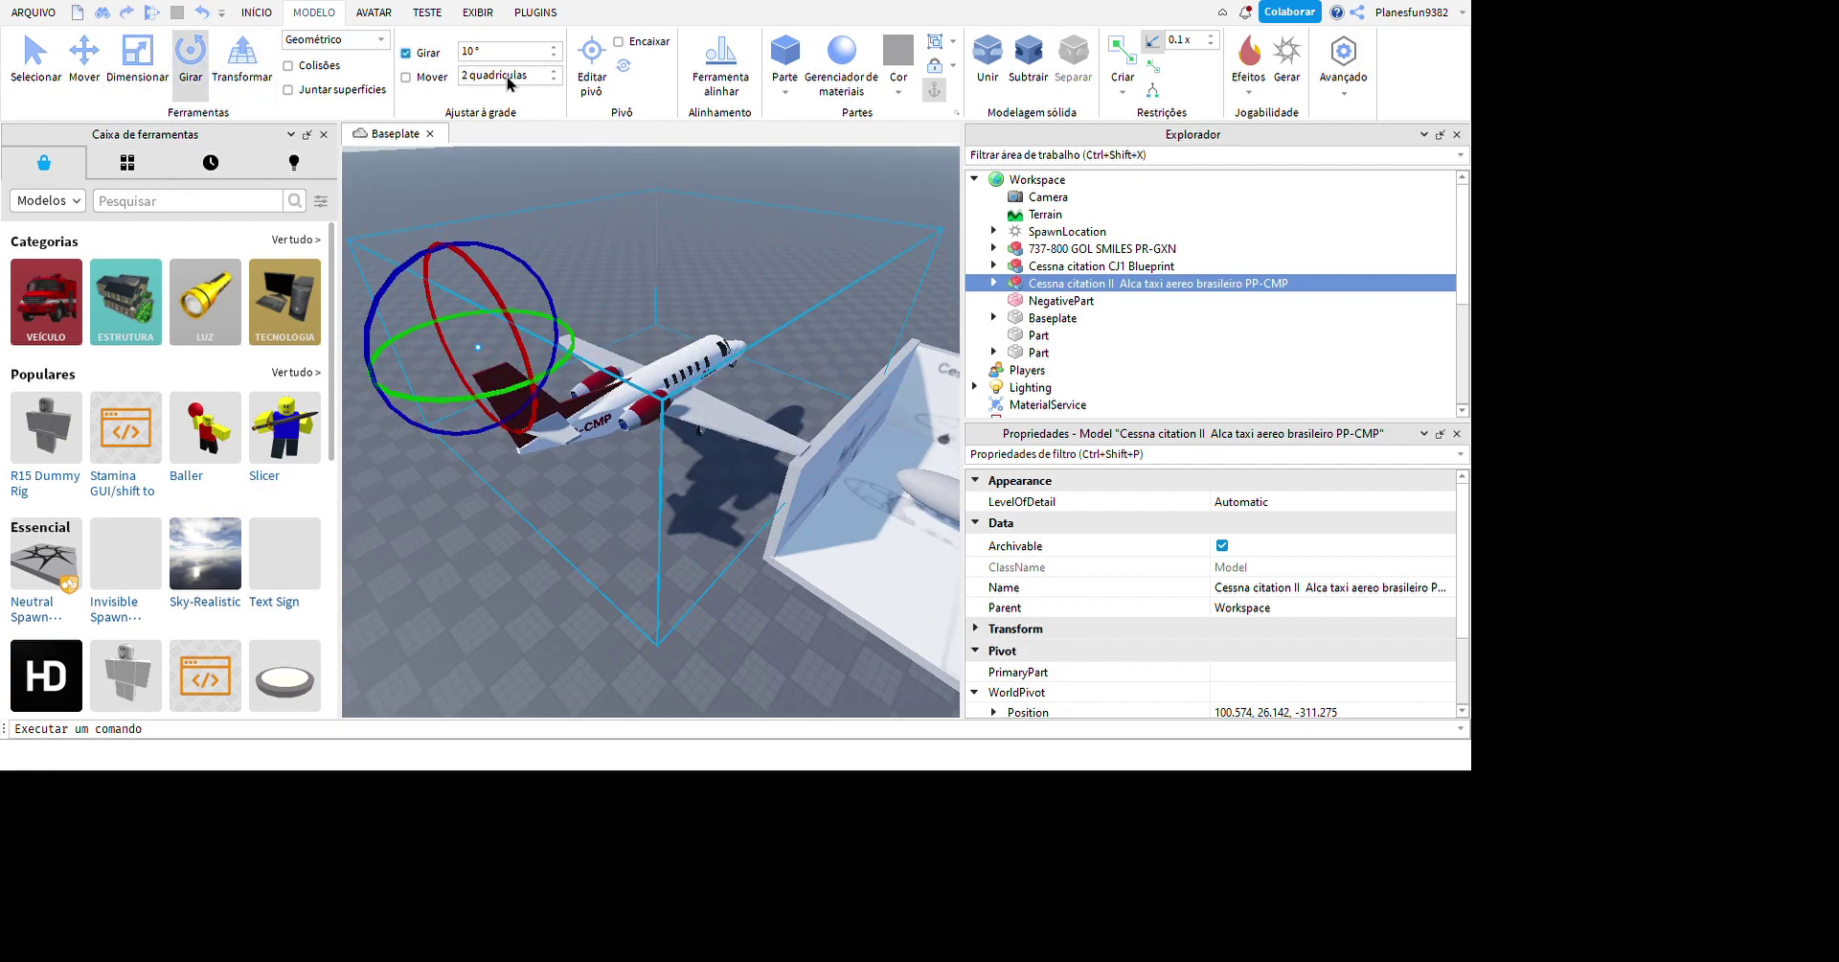
drag(572, 342, 708, 417)
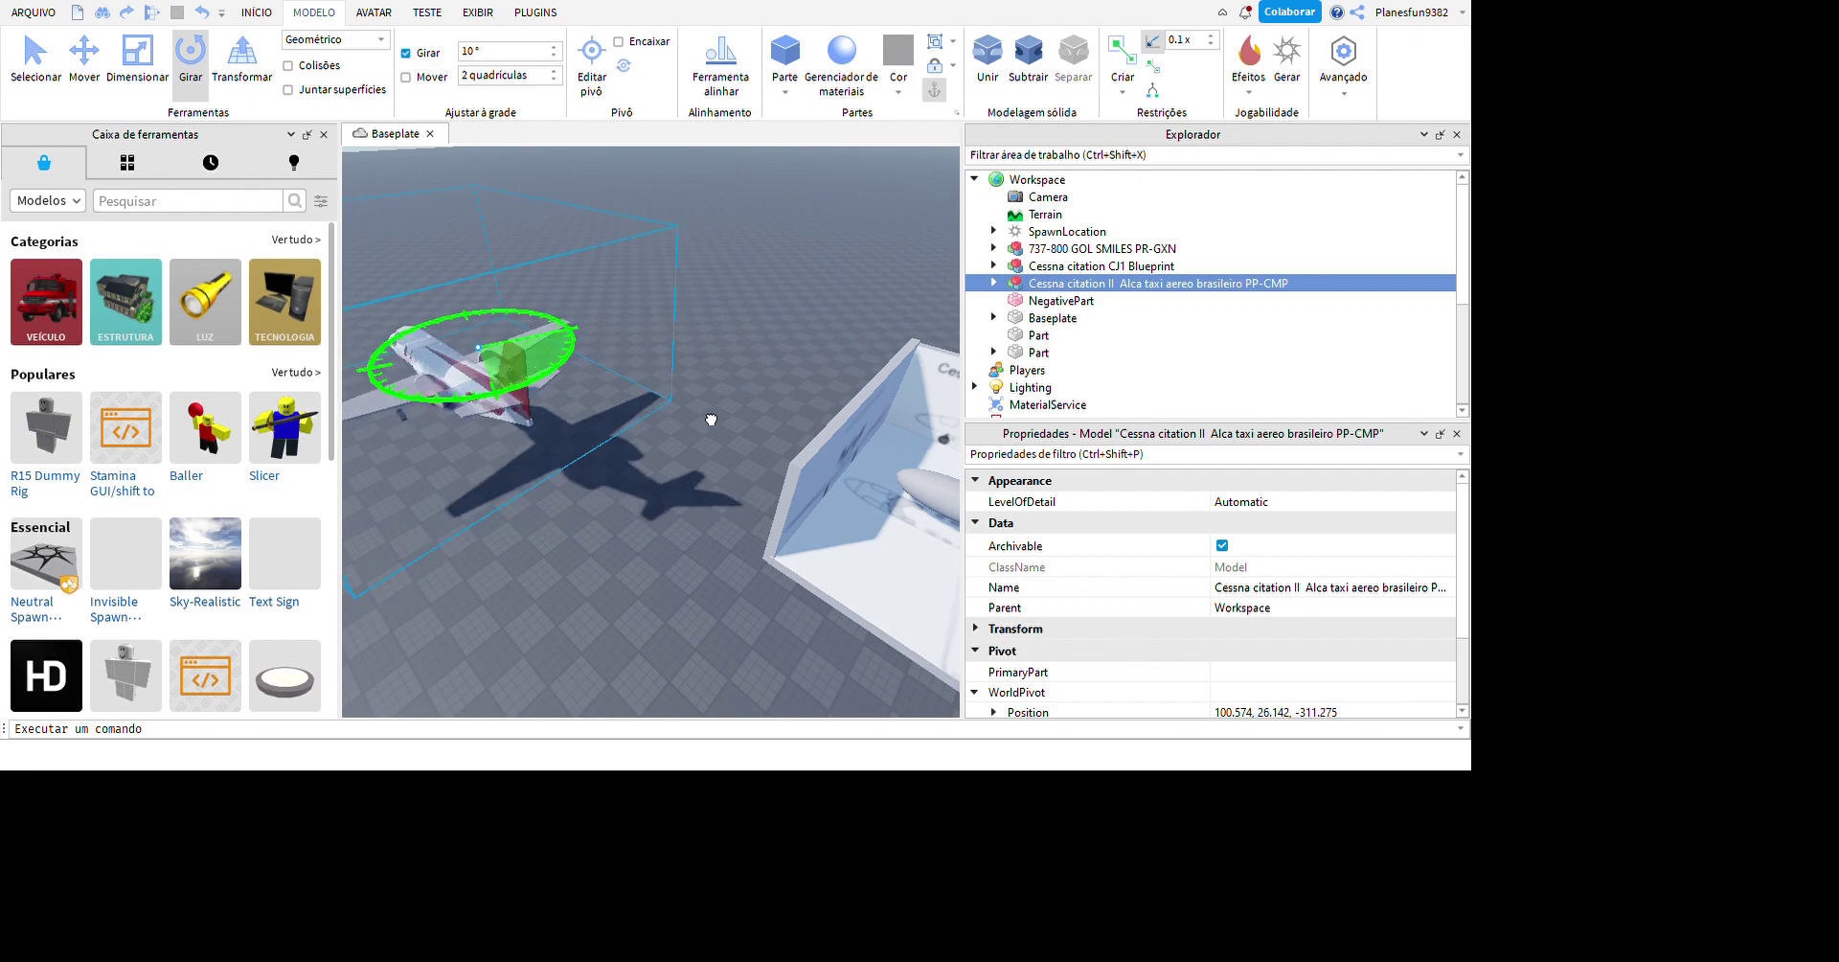
- Move the Body folder out of the Cessna citation II model directly into Workspace
click(847, 368)
click(1302, 283)
key(Right)
drag(1310, 300, 1365, 278)
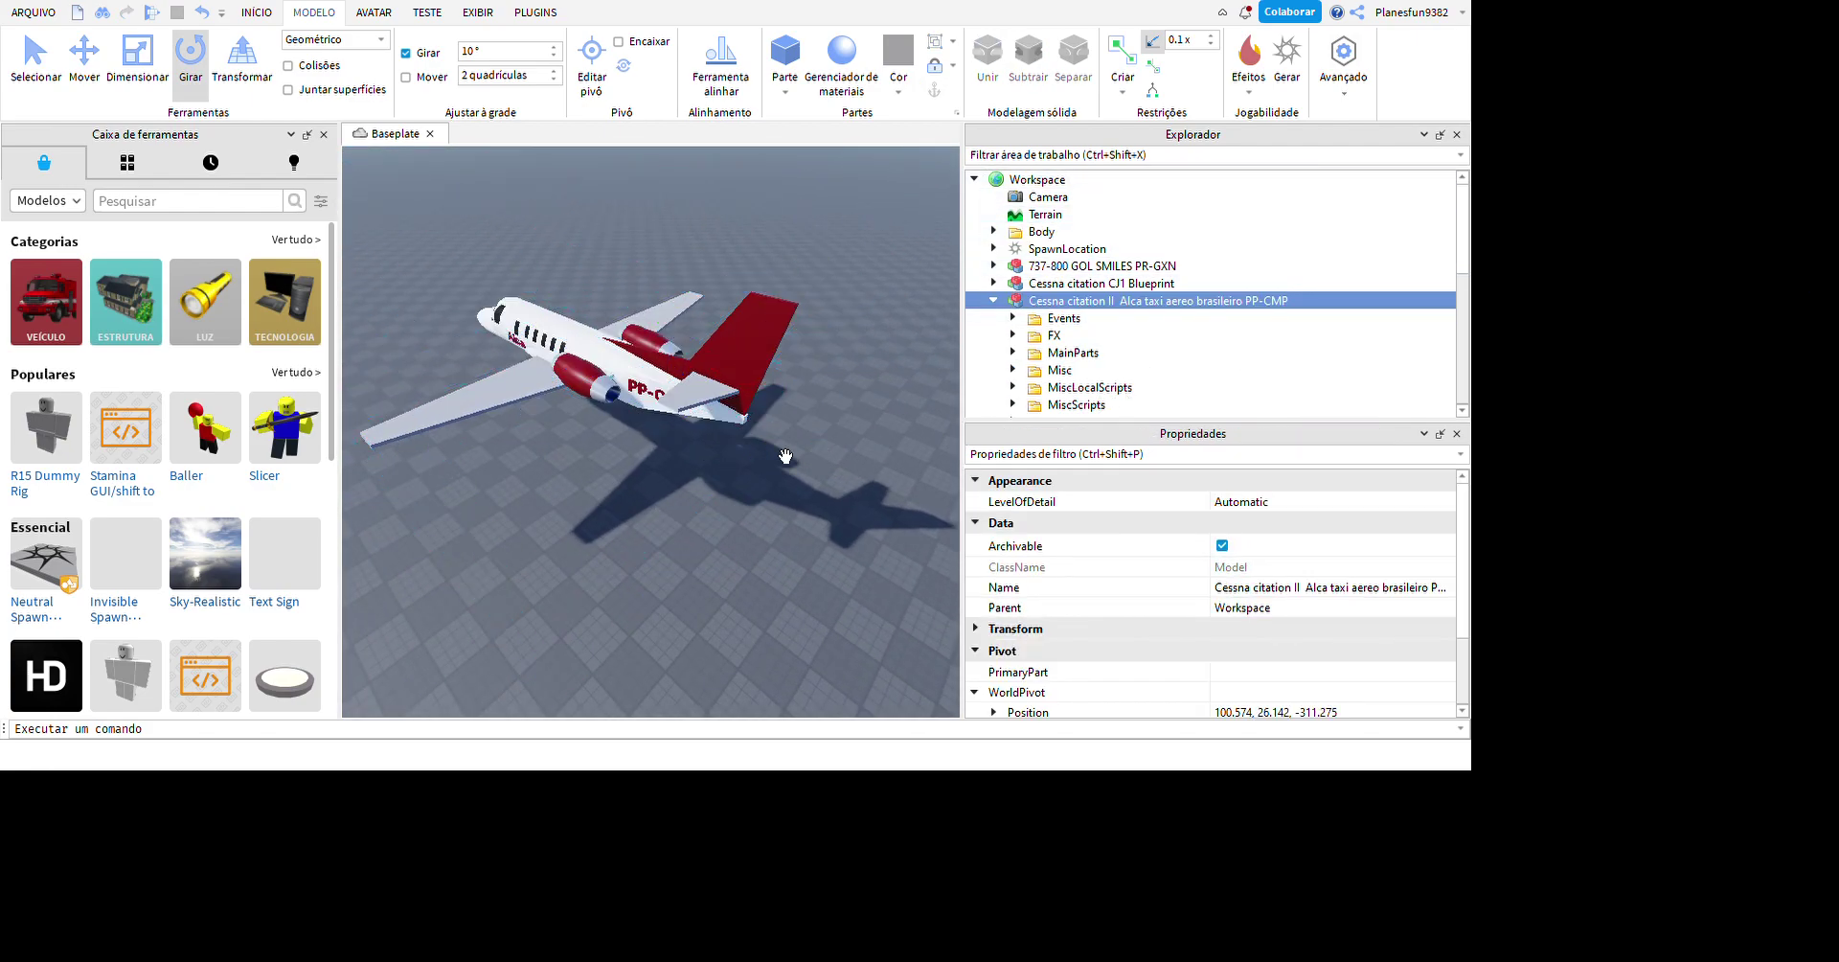
- Delete the rest of the Citation II model and bring its cockpit nose union over to the CJ1 blueprint
scroll(822, 454, up, 5)
right_drag(822, 454, 601, 496)
click(600, 490)
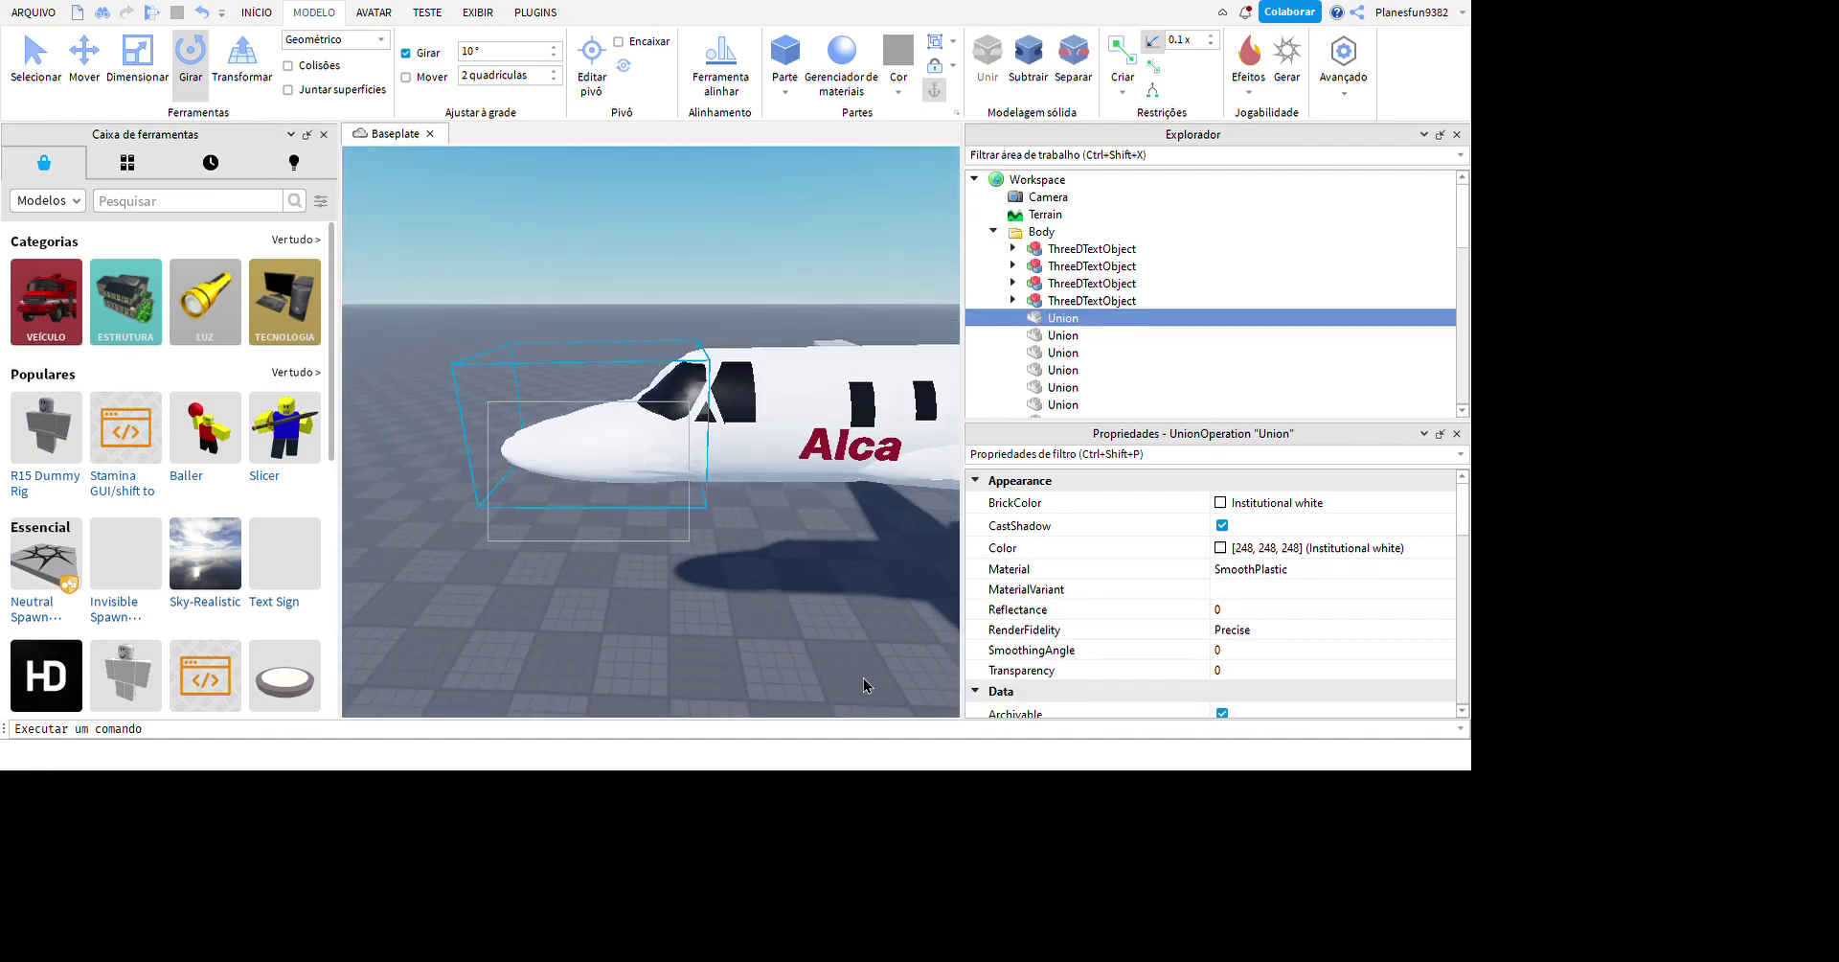
scroll(812, 608, up, 8)
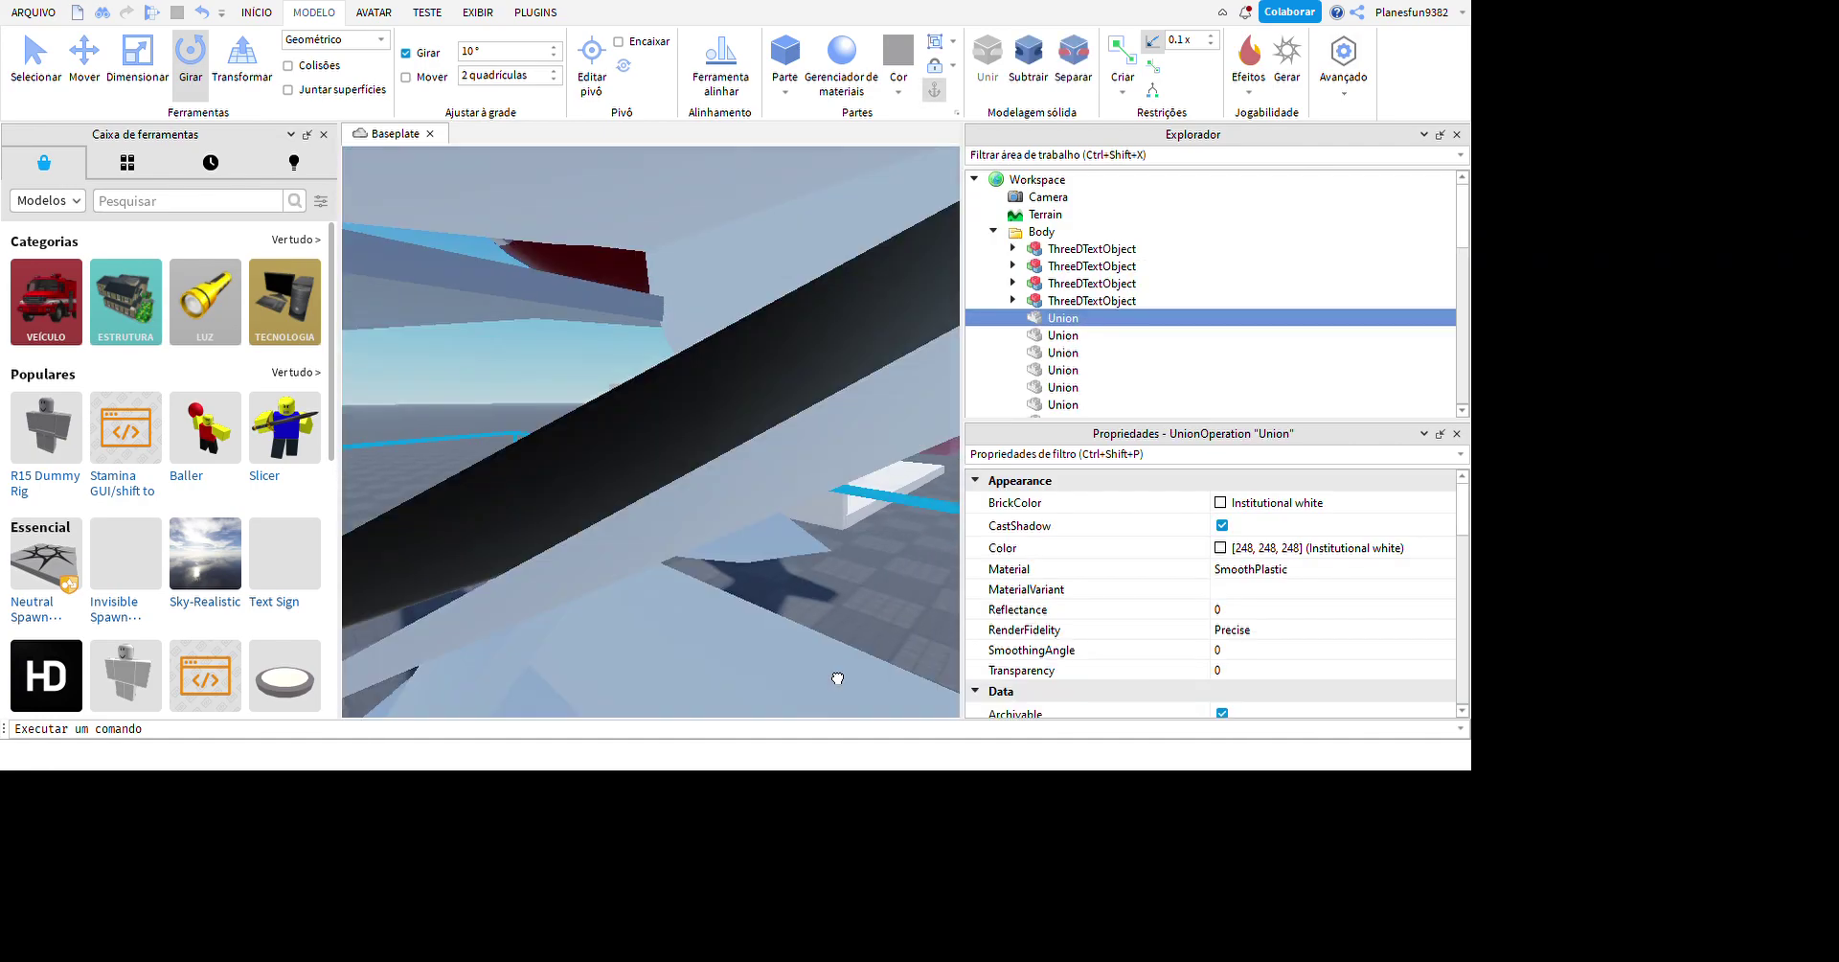
scroll(837, 678, down, 8)
scroll(851, 608, up, 5)
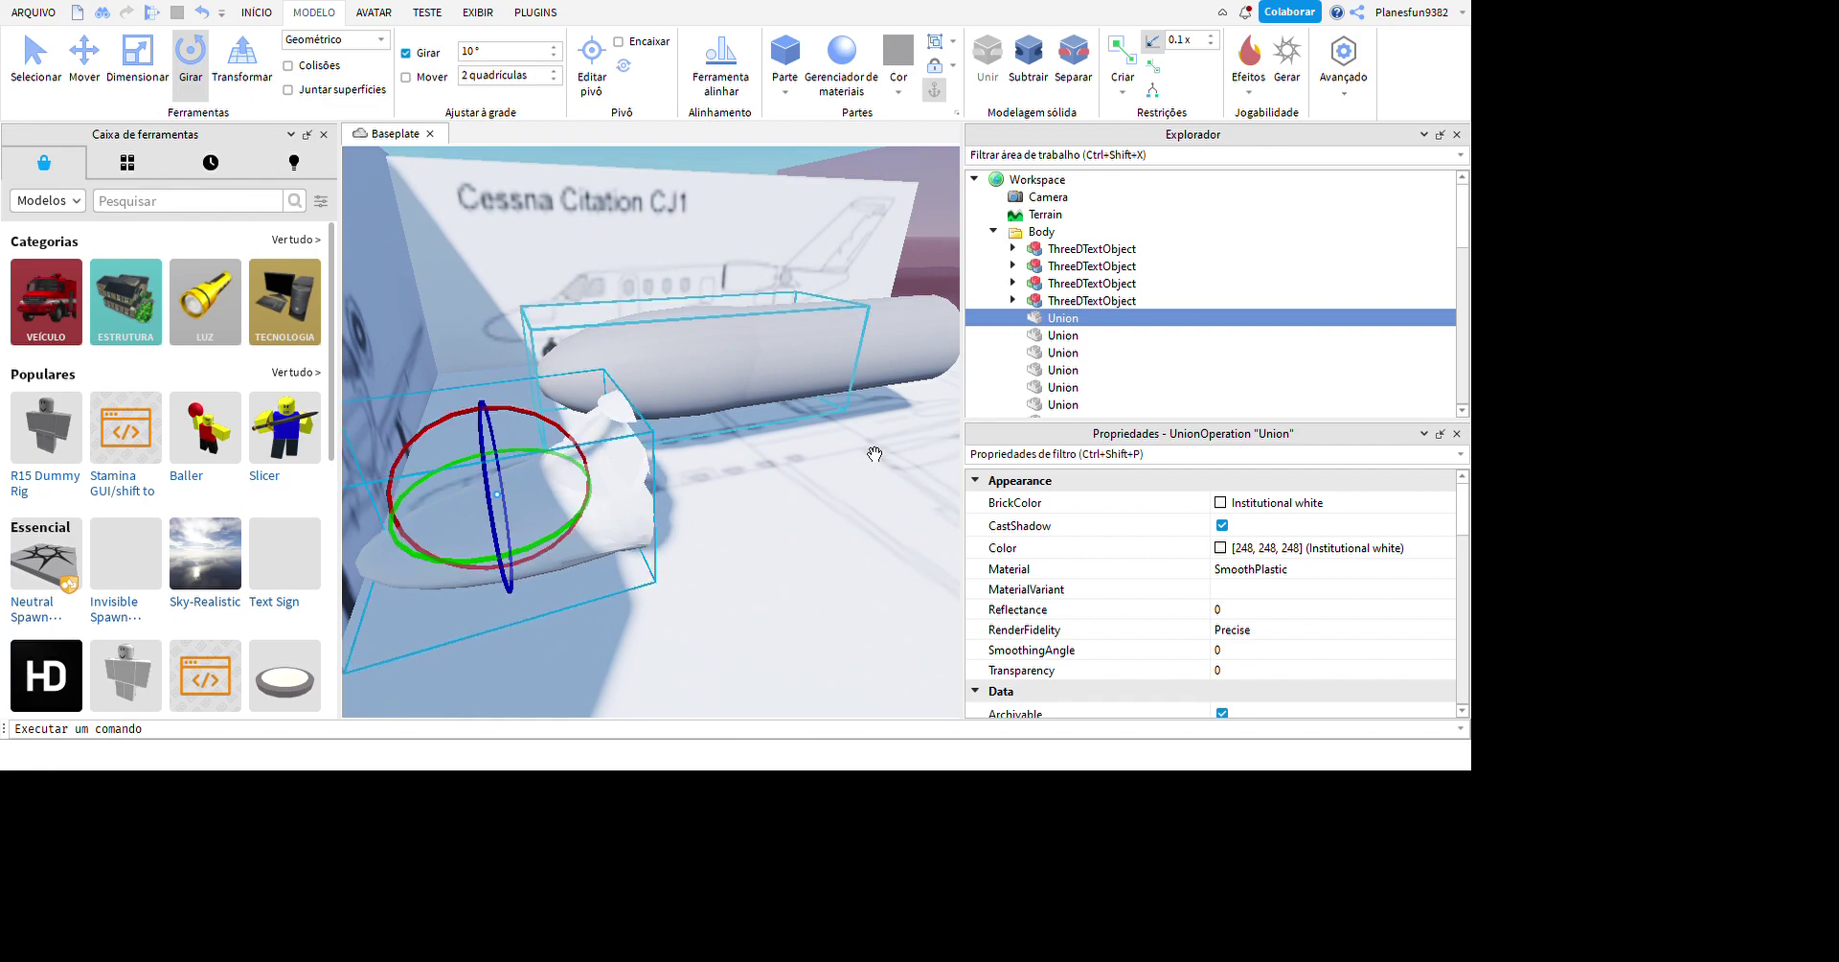
- Delete the rounded ellipsoid part overlapping the grey fuselage cylinder in front of the blueprint
click(766, 364)
click(875, 485)
click(837, 479)
scroll(869, 460, down, 2)
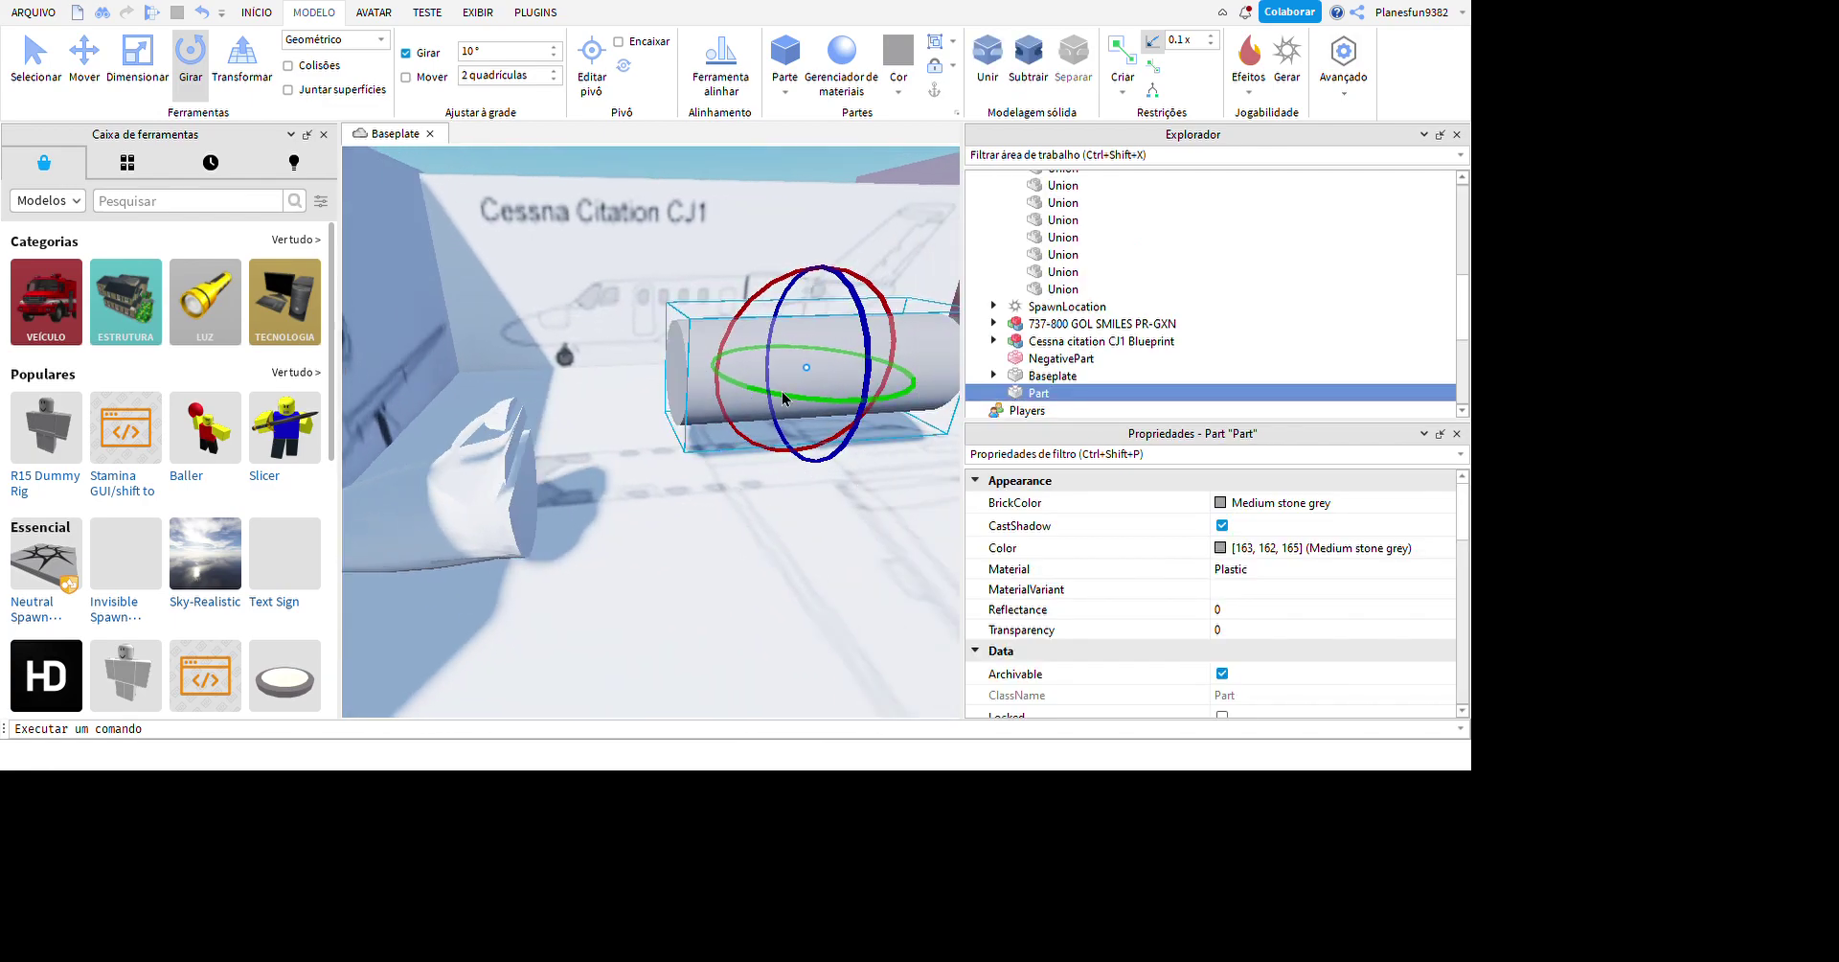
- Reposition and resize the grey fuselage cylinder to match the fuselage outline on the side blueprint
right_drag(879, 484, 594, 316)
key(ctrl+2)
right_drag(1091, 408, 536, 191)
scroll(510, 168, up, 3)
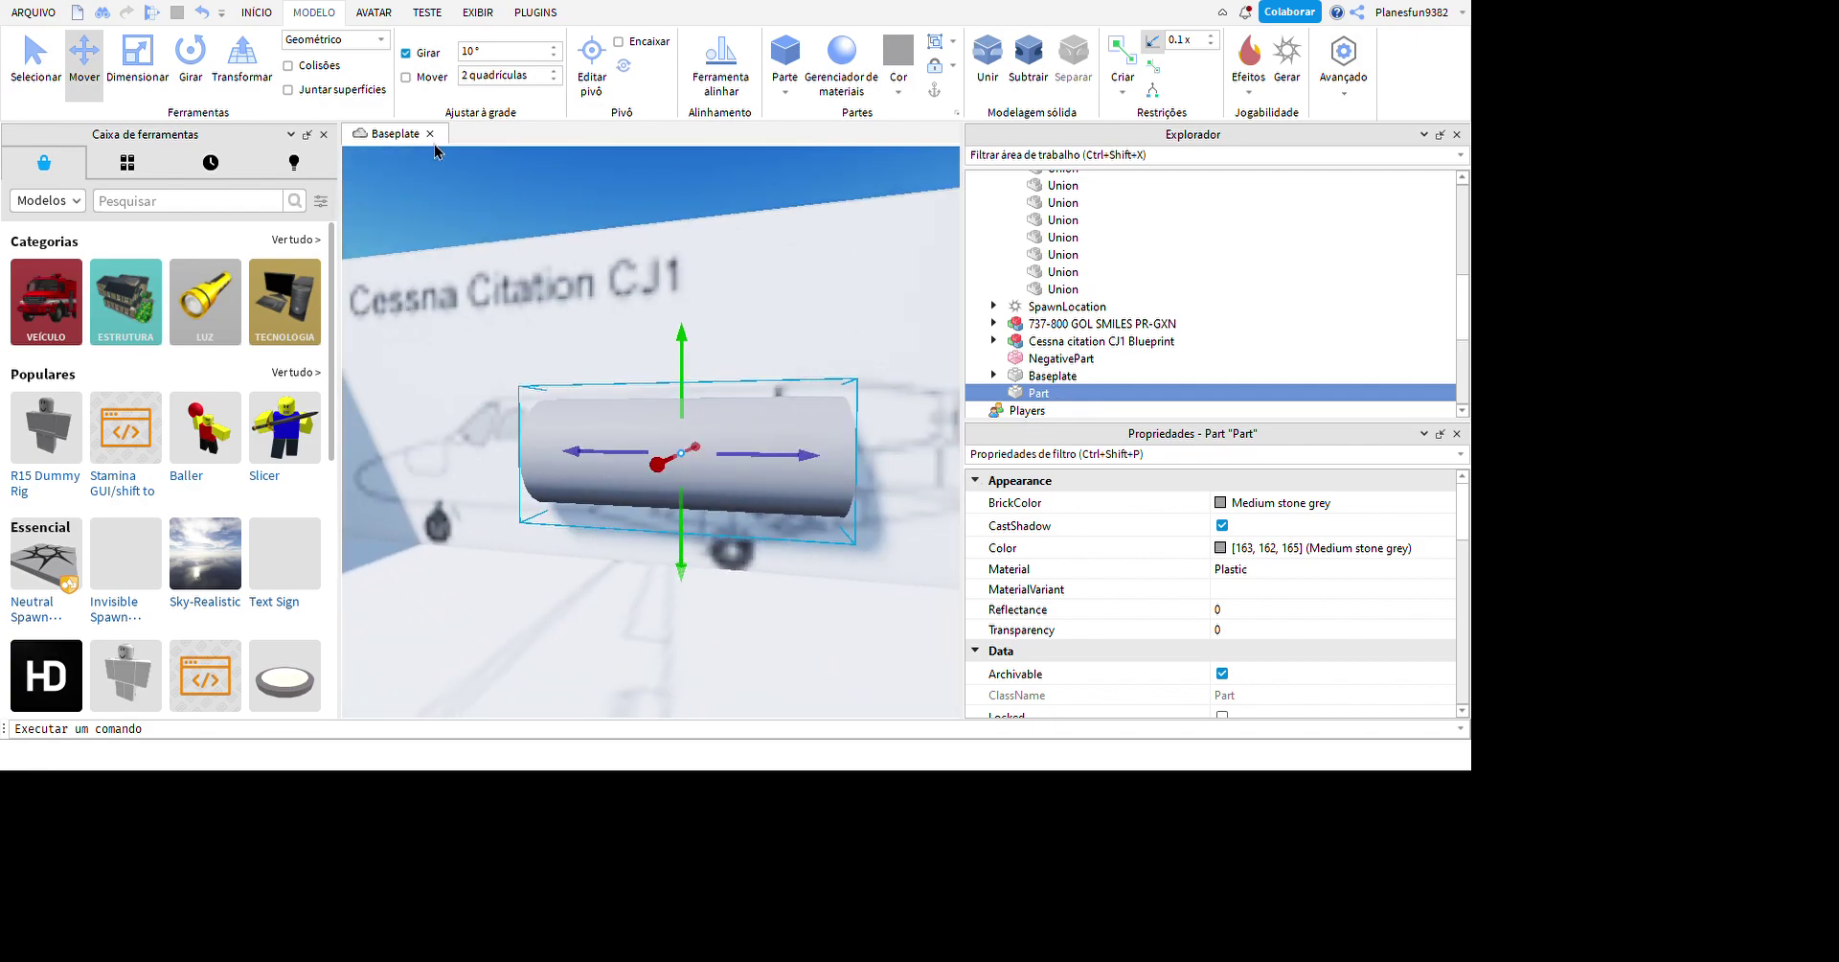
ctrl+drag(775, 549, 774, 559)
right_drag(931, 615, 757, 638)
scroll(619, 389, down, 3)
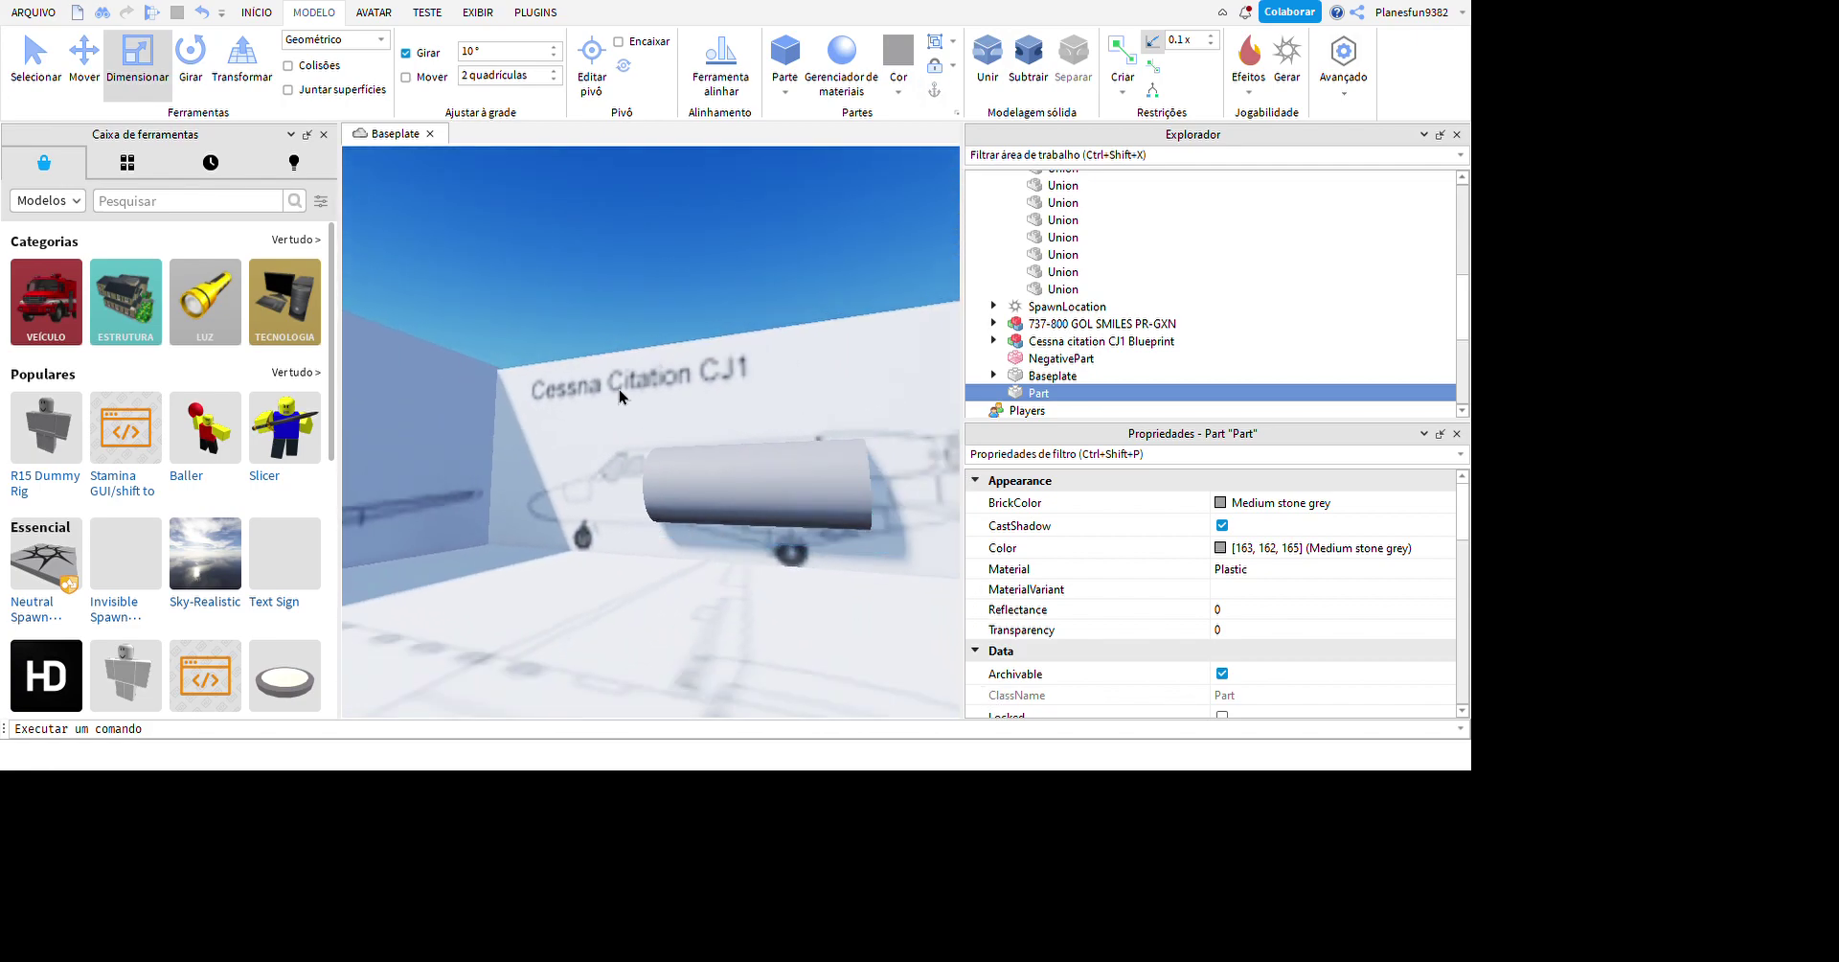
- Move and scale the cockpit nose union to fit the side blueprint and align with the fuselage cylinder
right_drag(619, 389, 797, 452)
click(797, 452)
key(f)
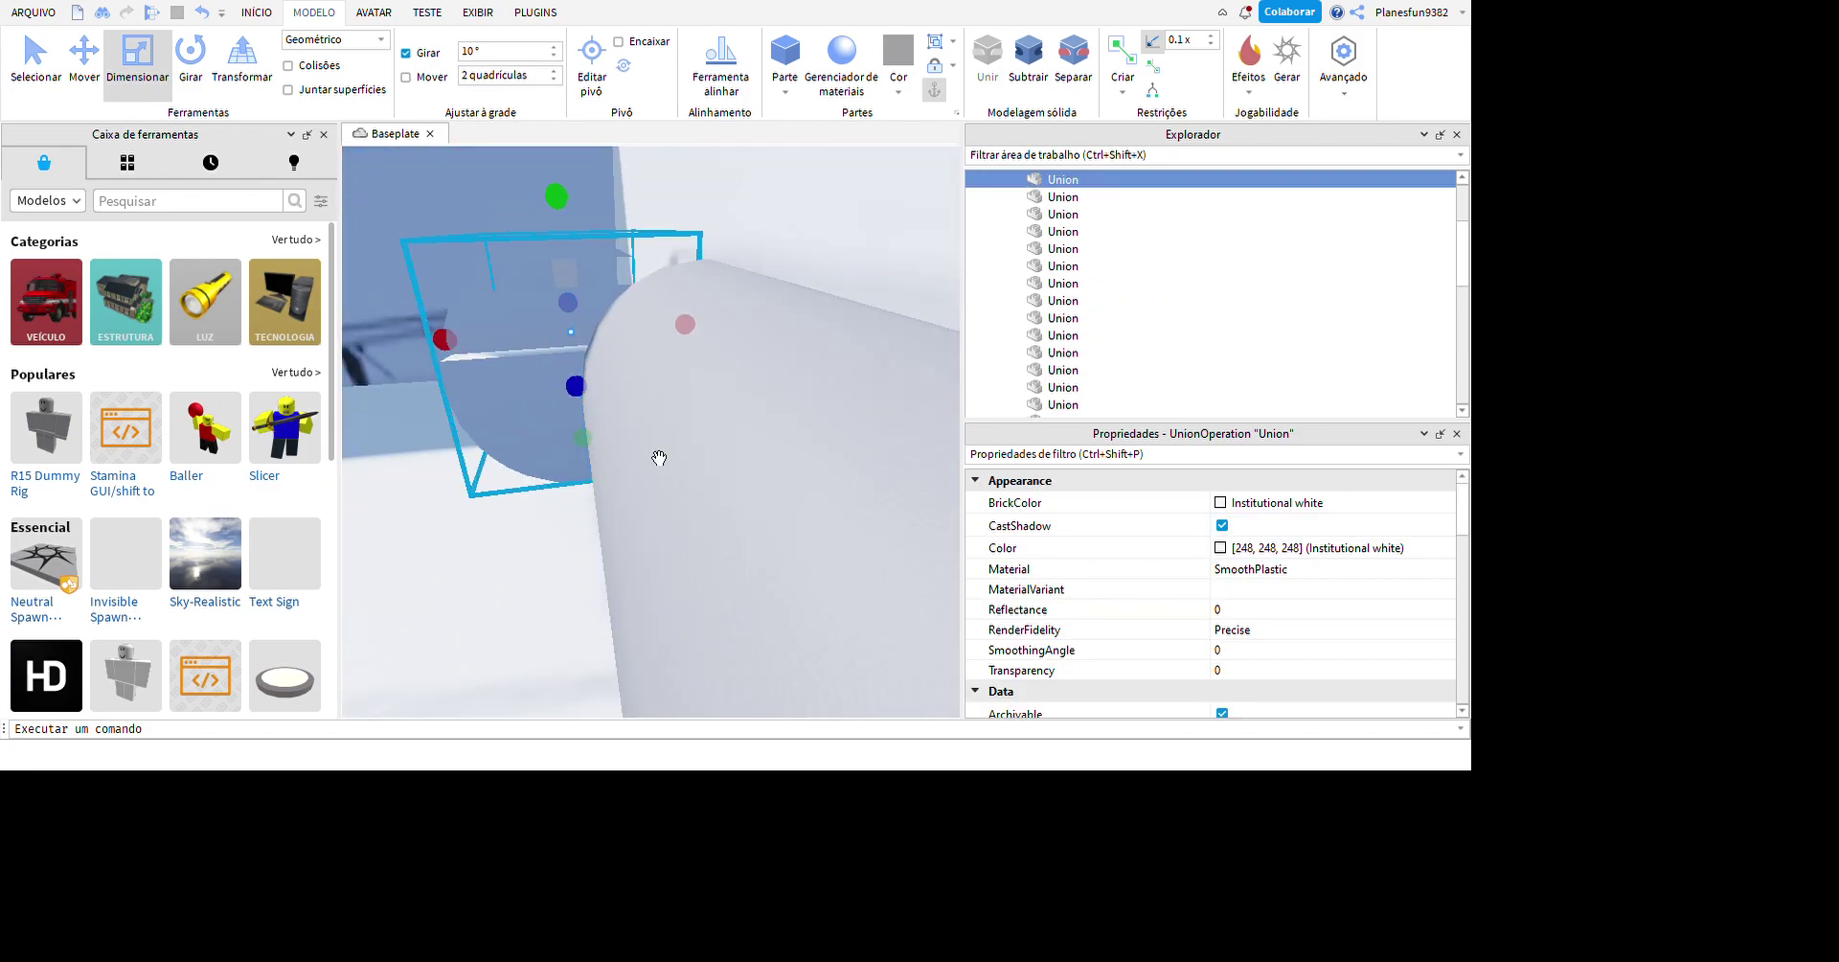
key(ctrl+2)
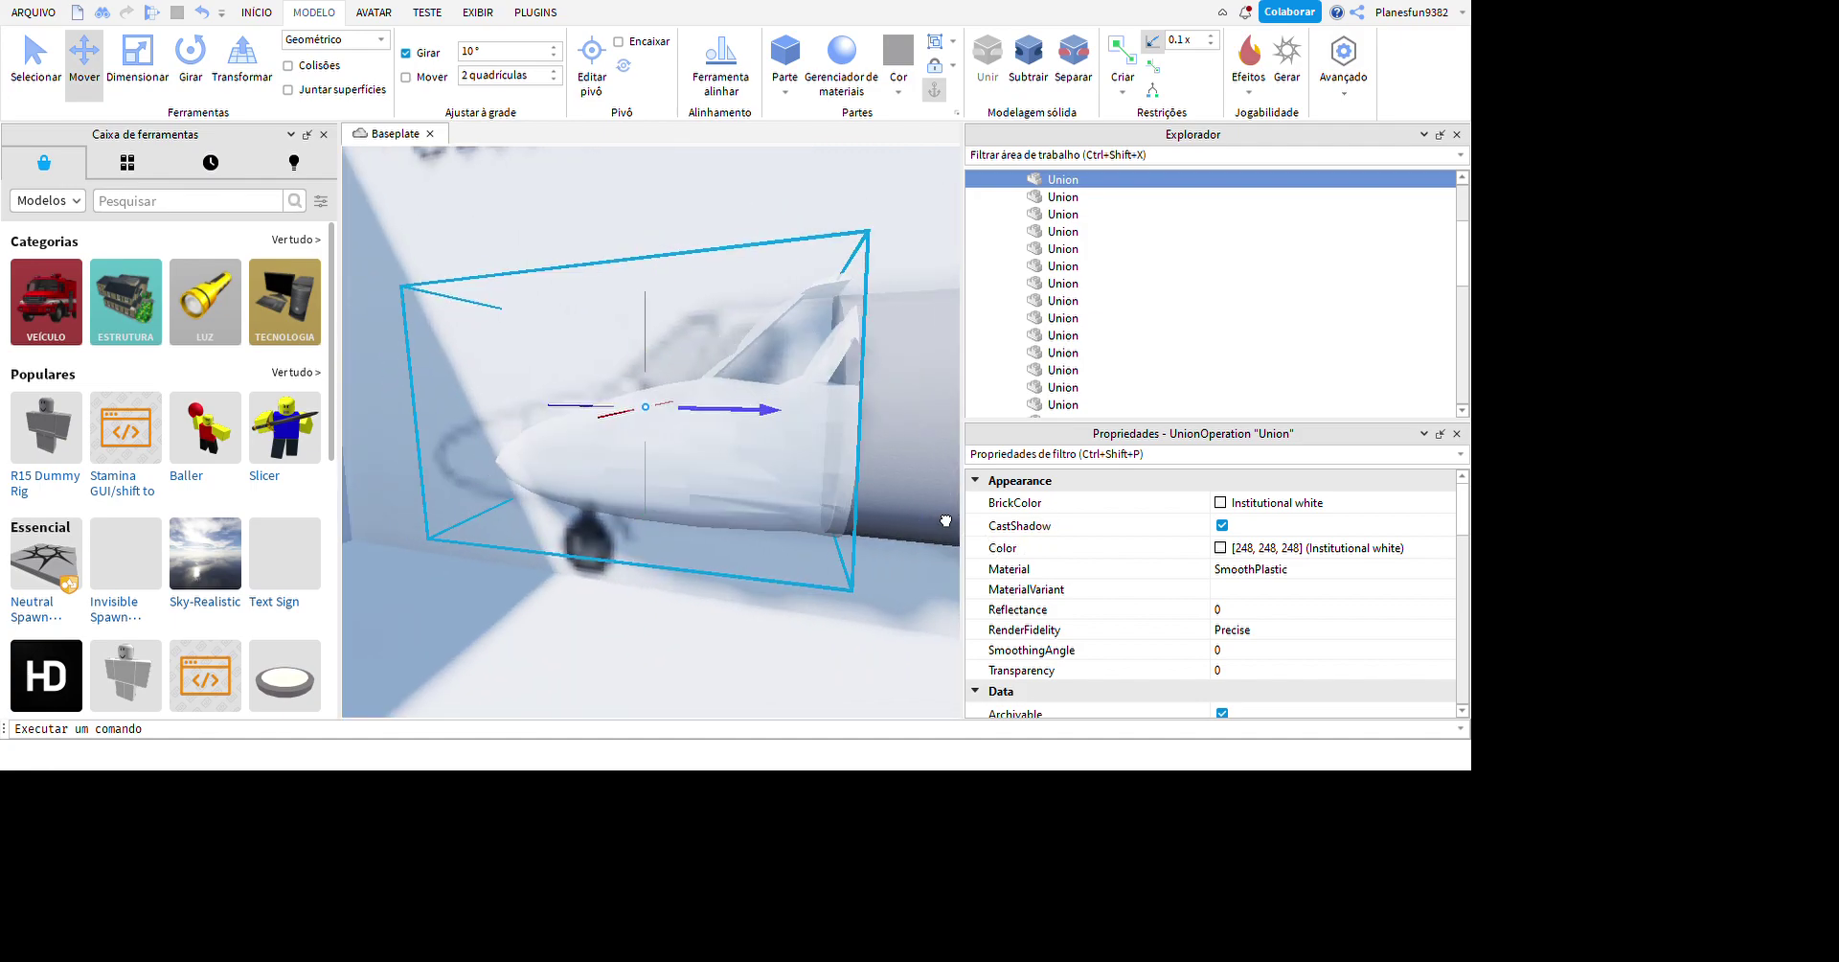
scroll(708, 481, down, 6)
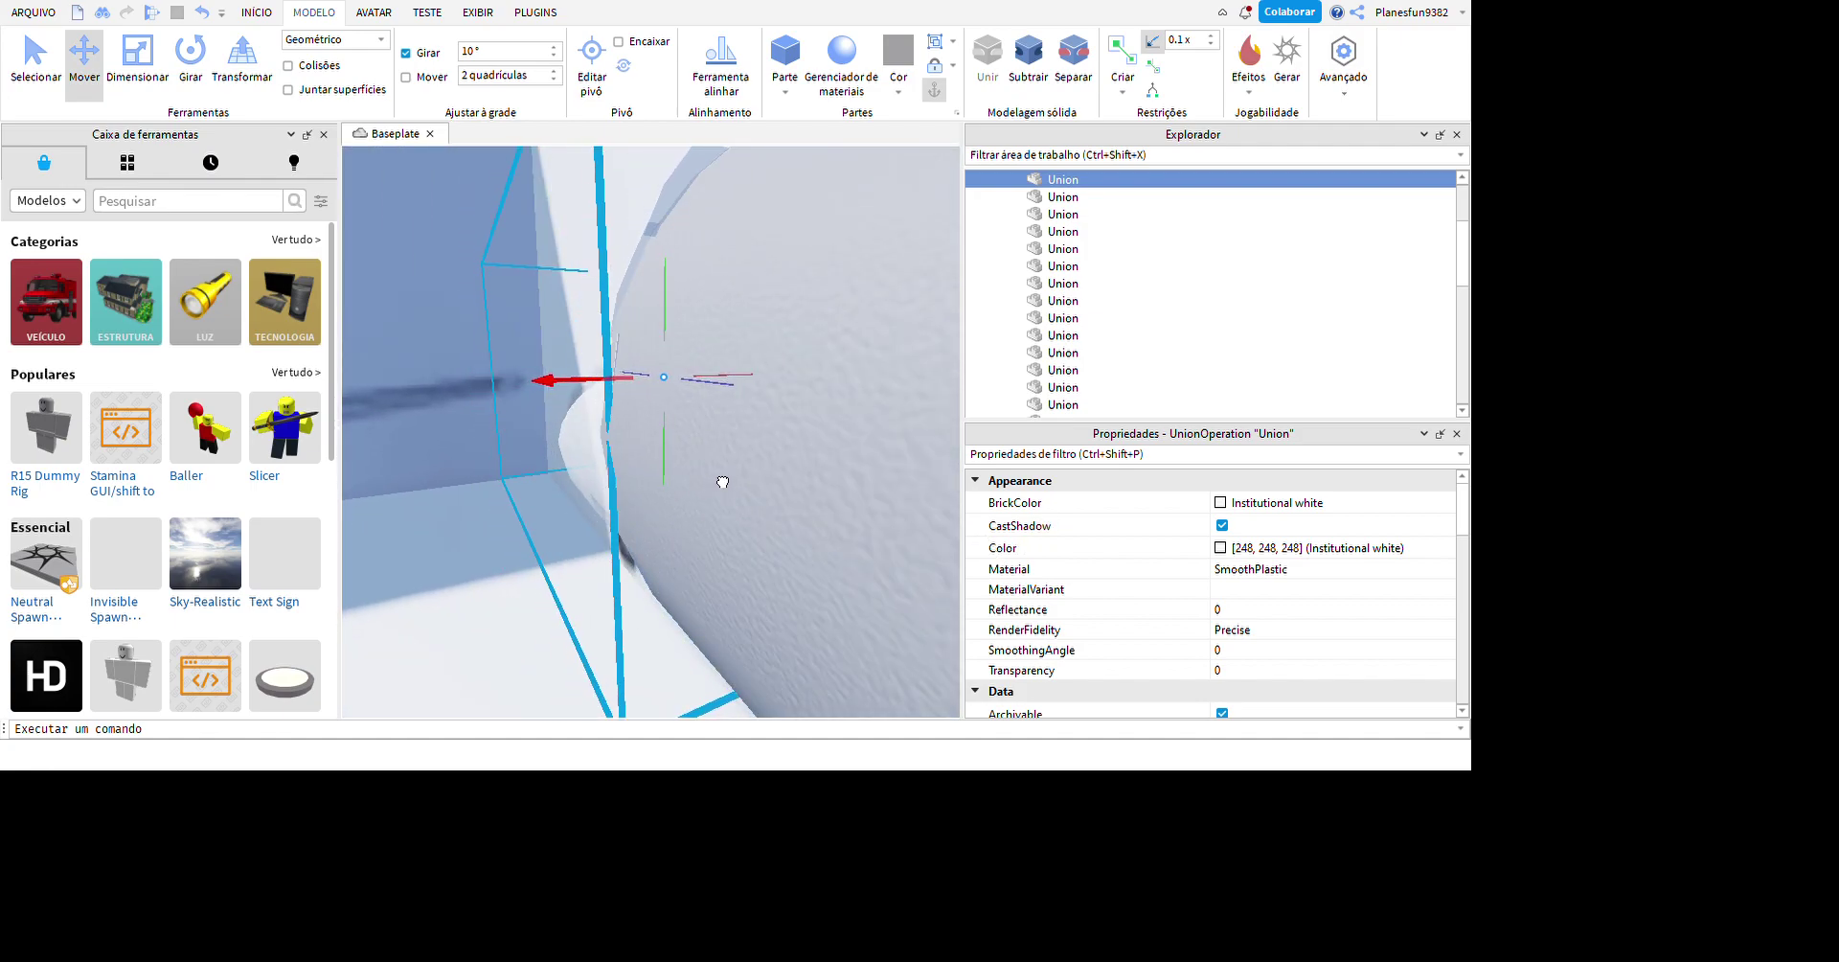
scroll(722, 480, up, 5)
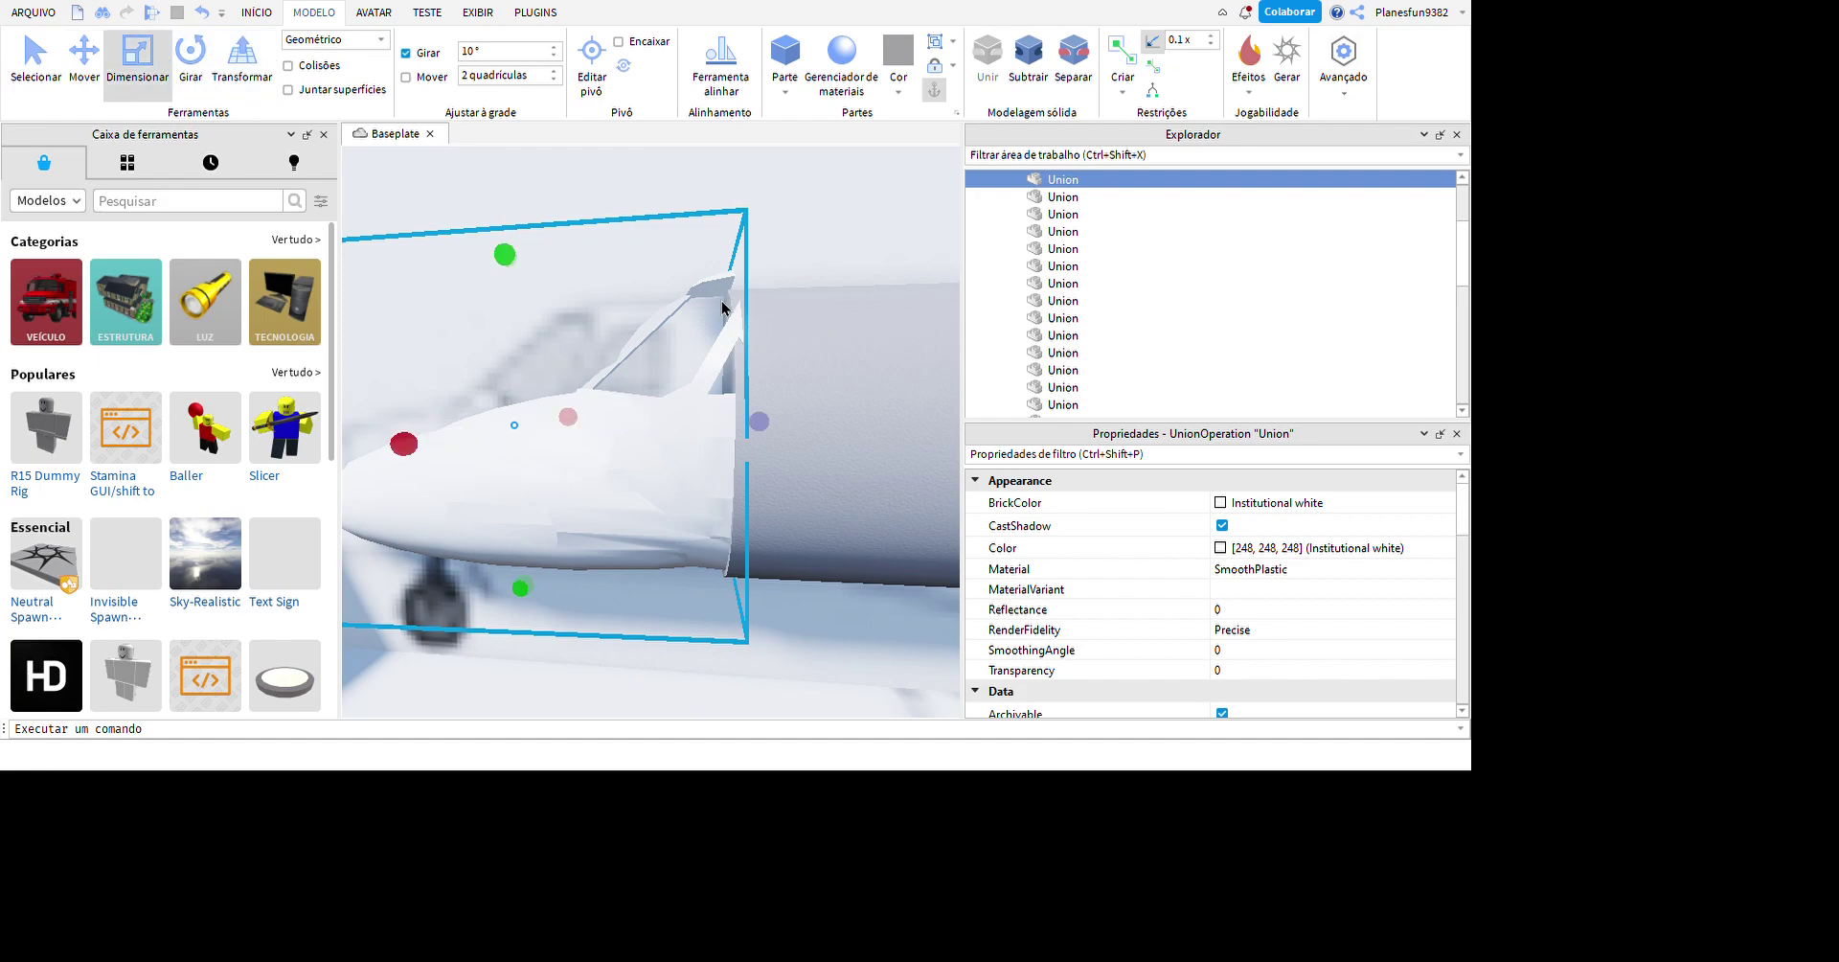
right_drag(671, 354, 728, 507)
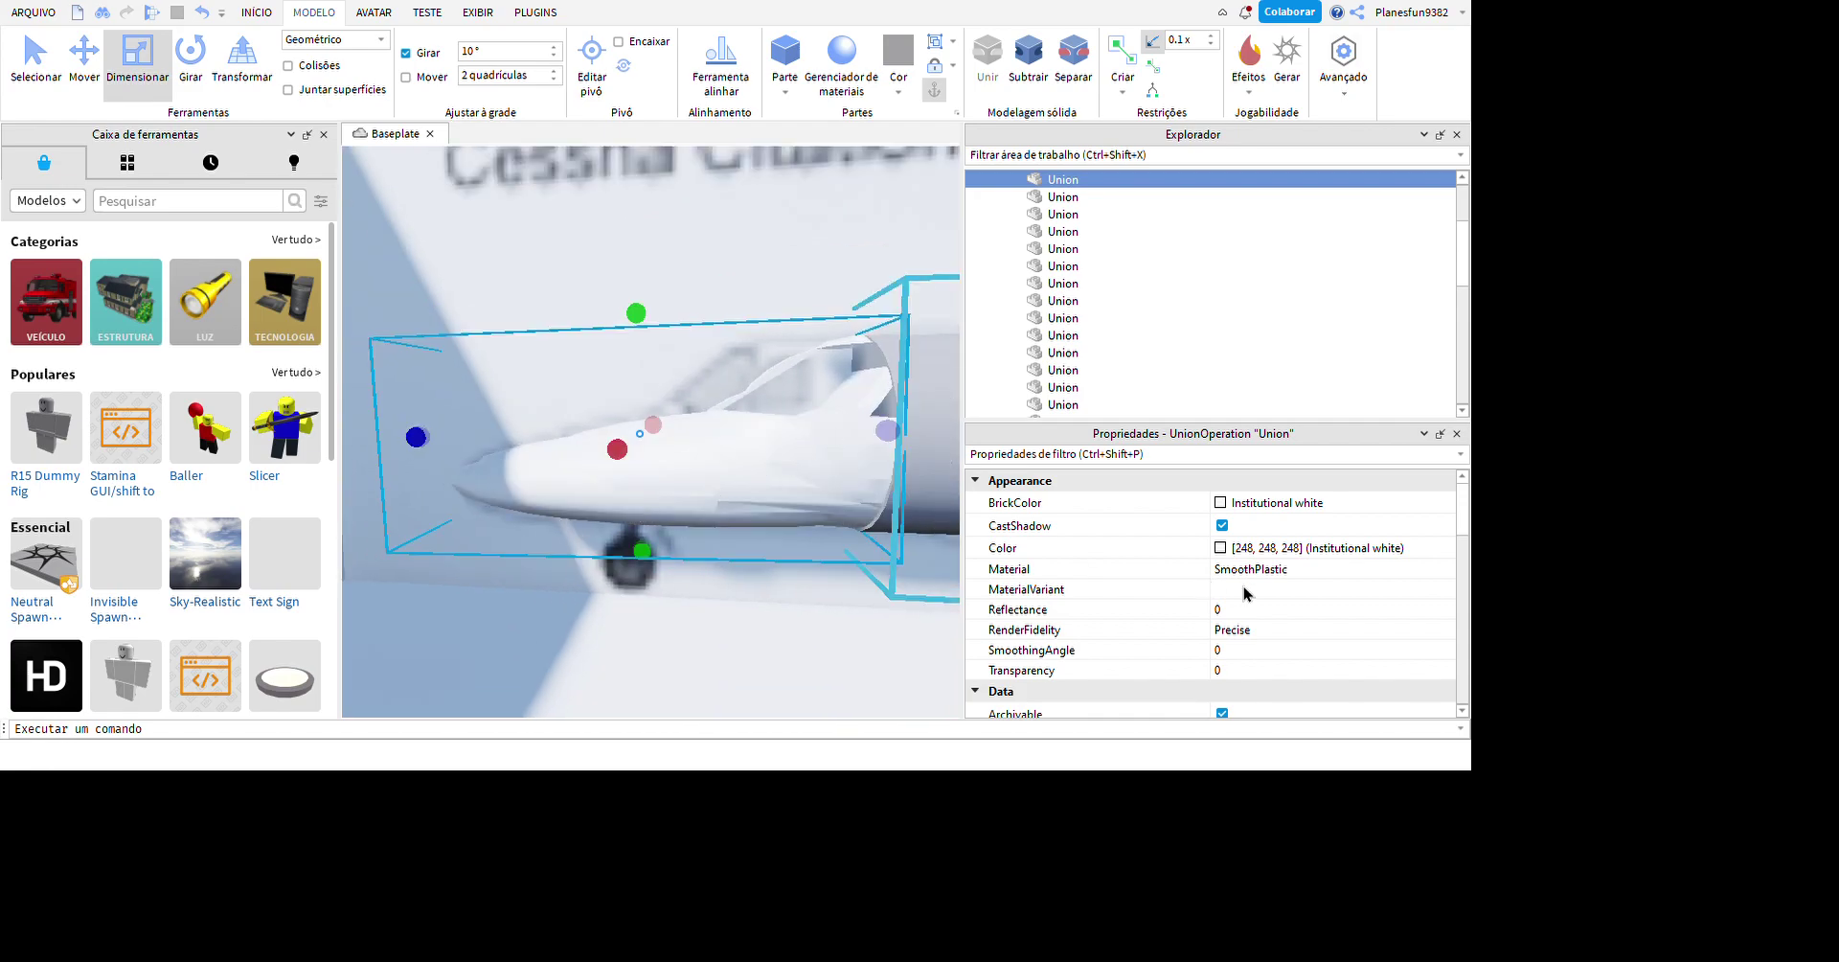
- Adjust the fuselage cylinder so its front end meets the rear edge of the nose union
click(920, 549)
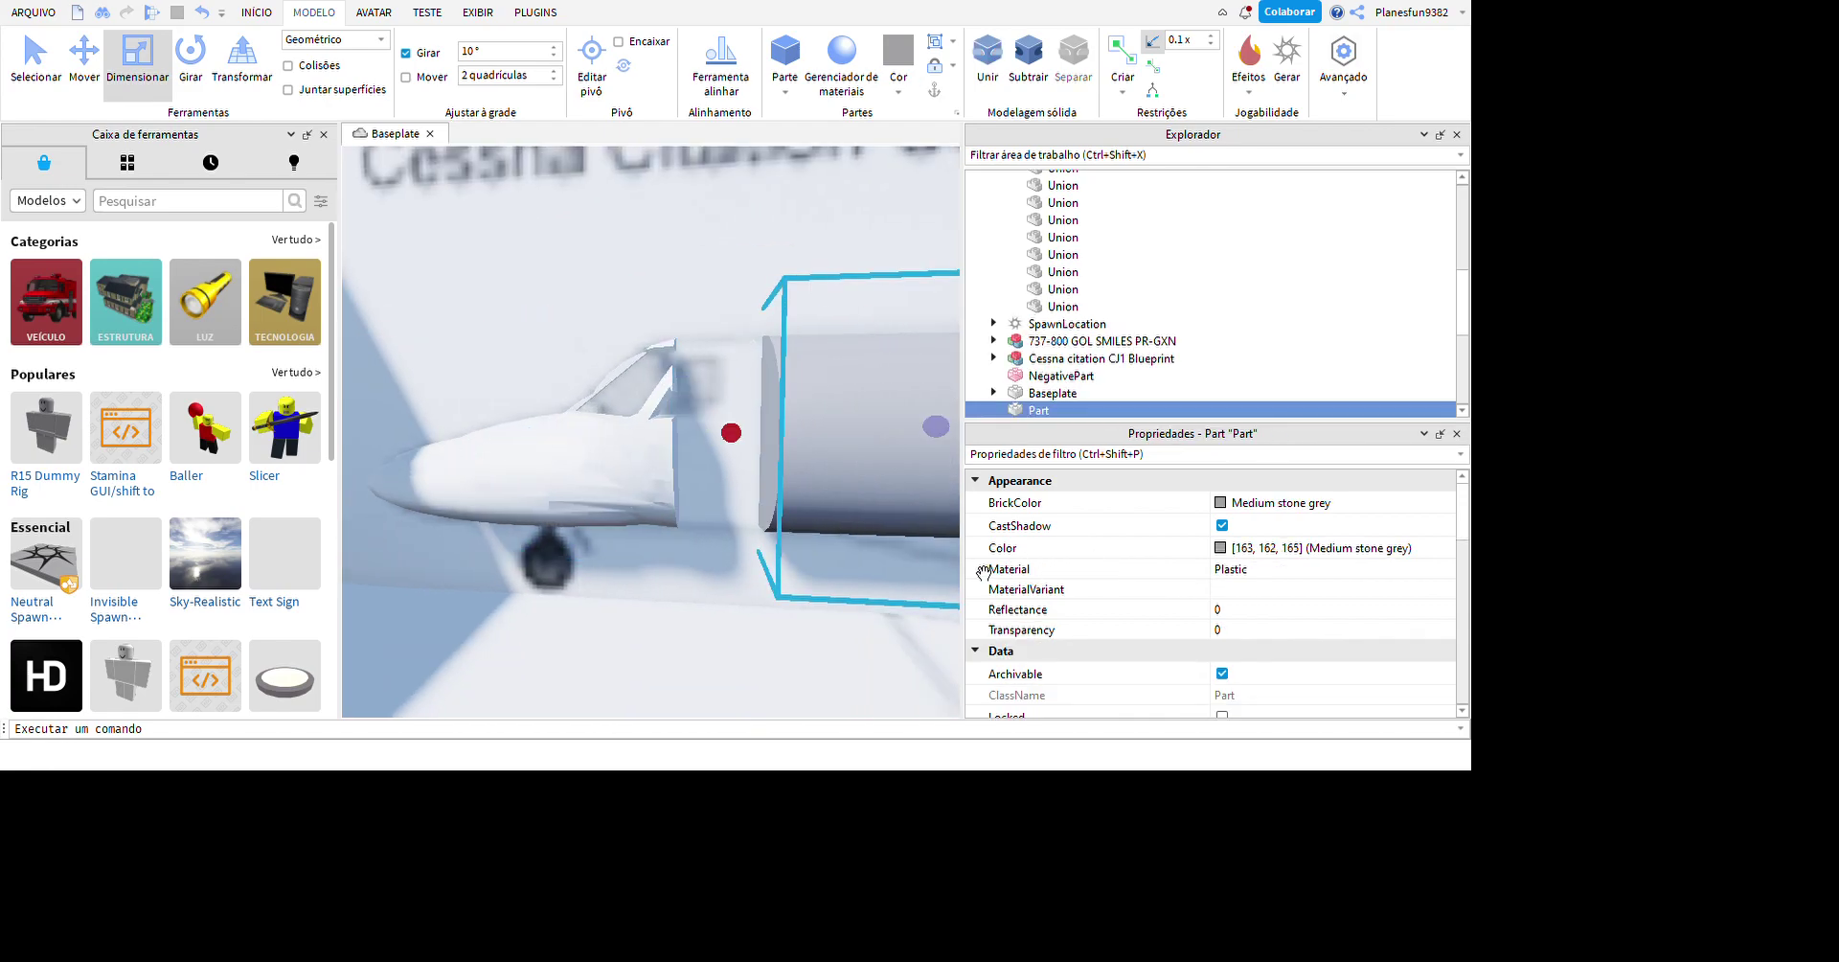
drag(920, 549, 842, 554)
scroll(657, 650, down, 5)
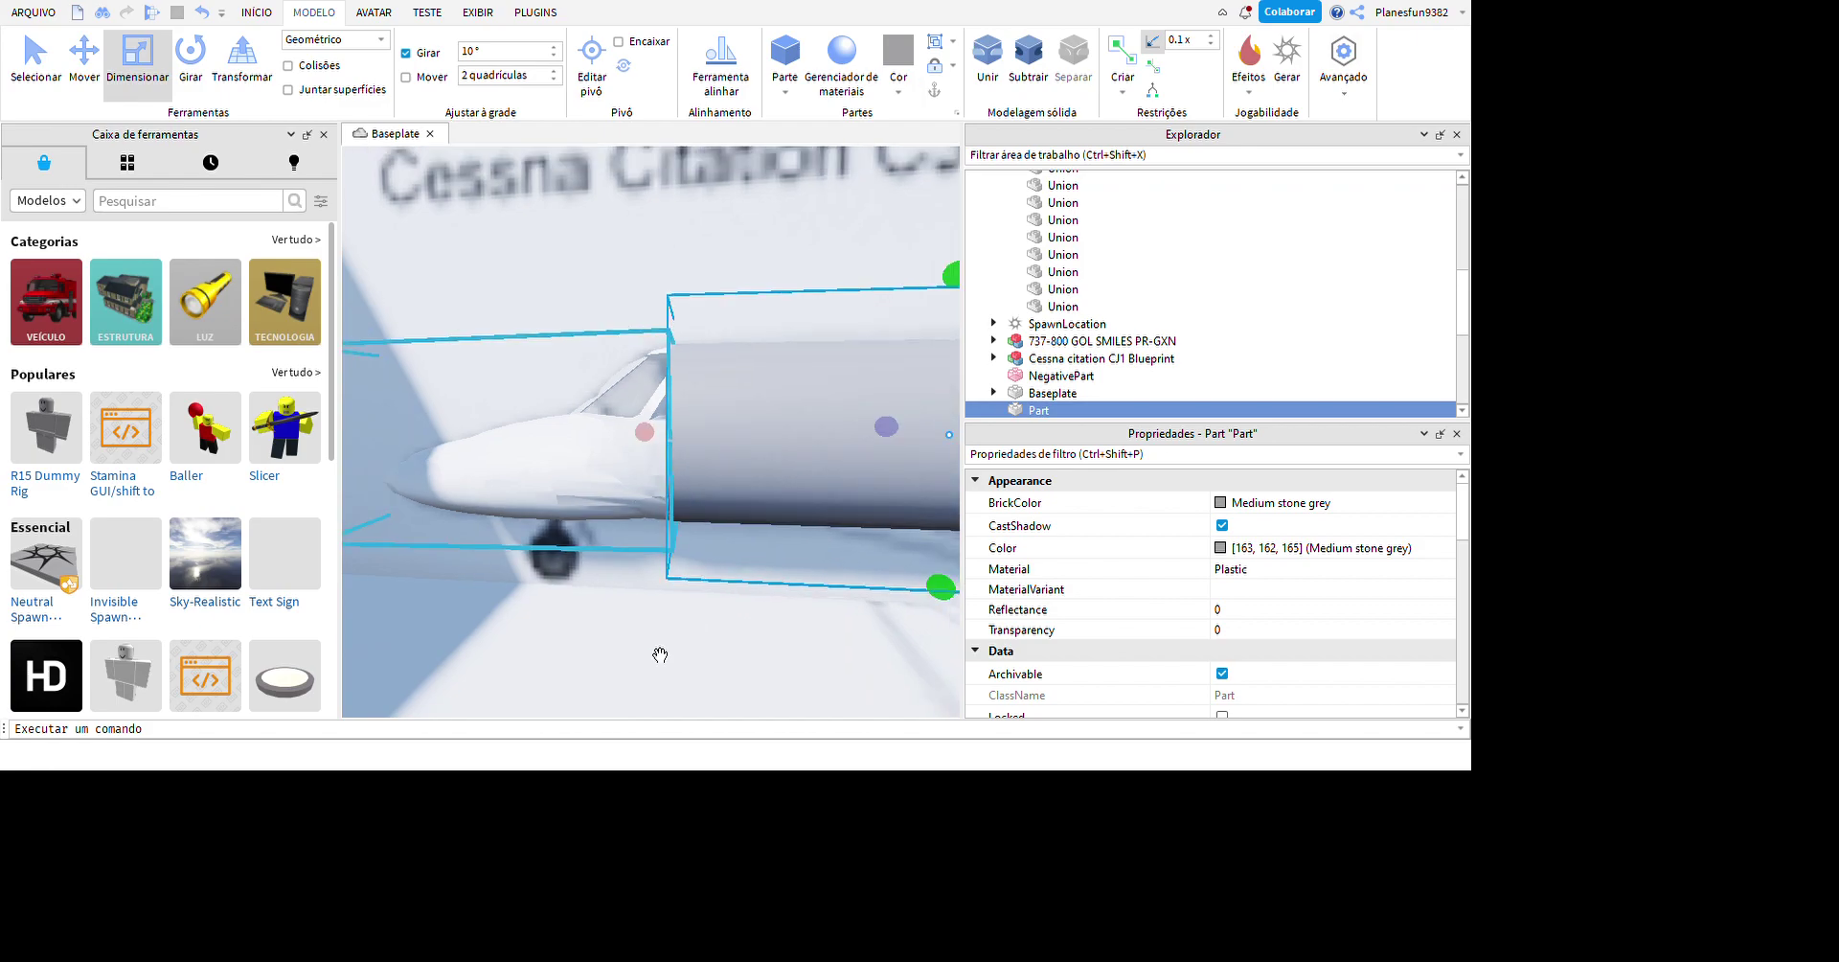
click(808, 608)
scroll(822, 604, up, 5)
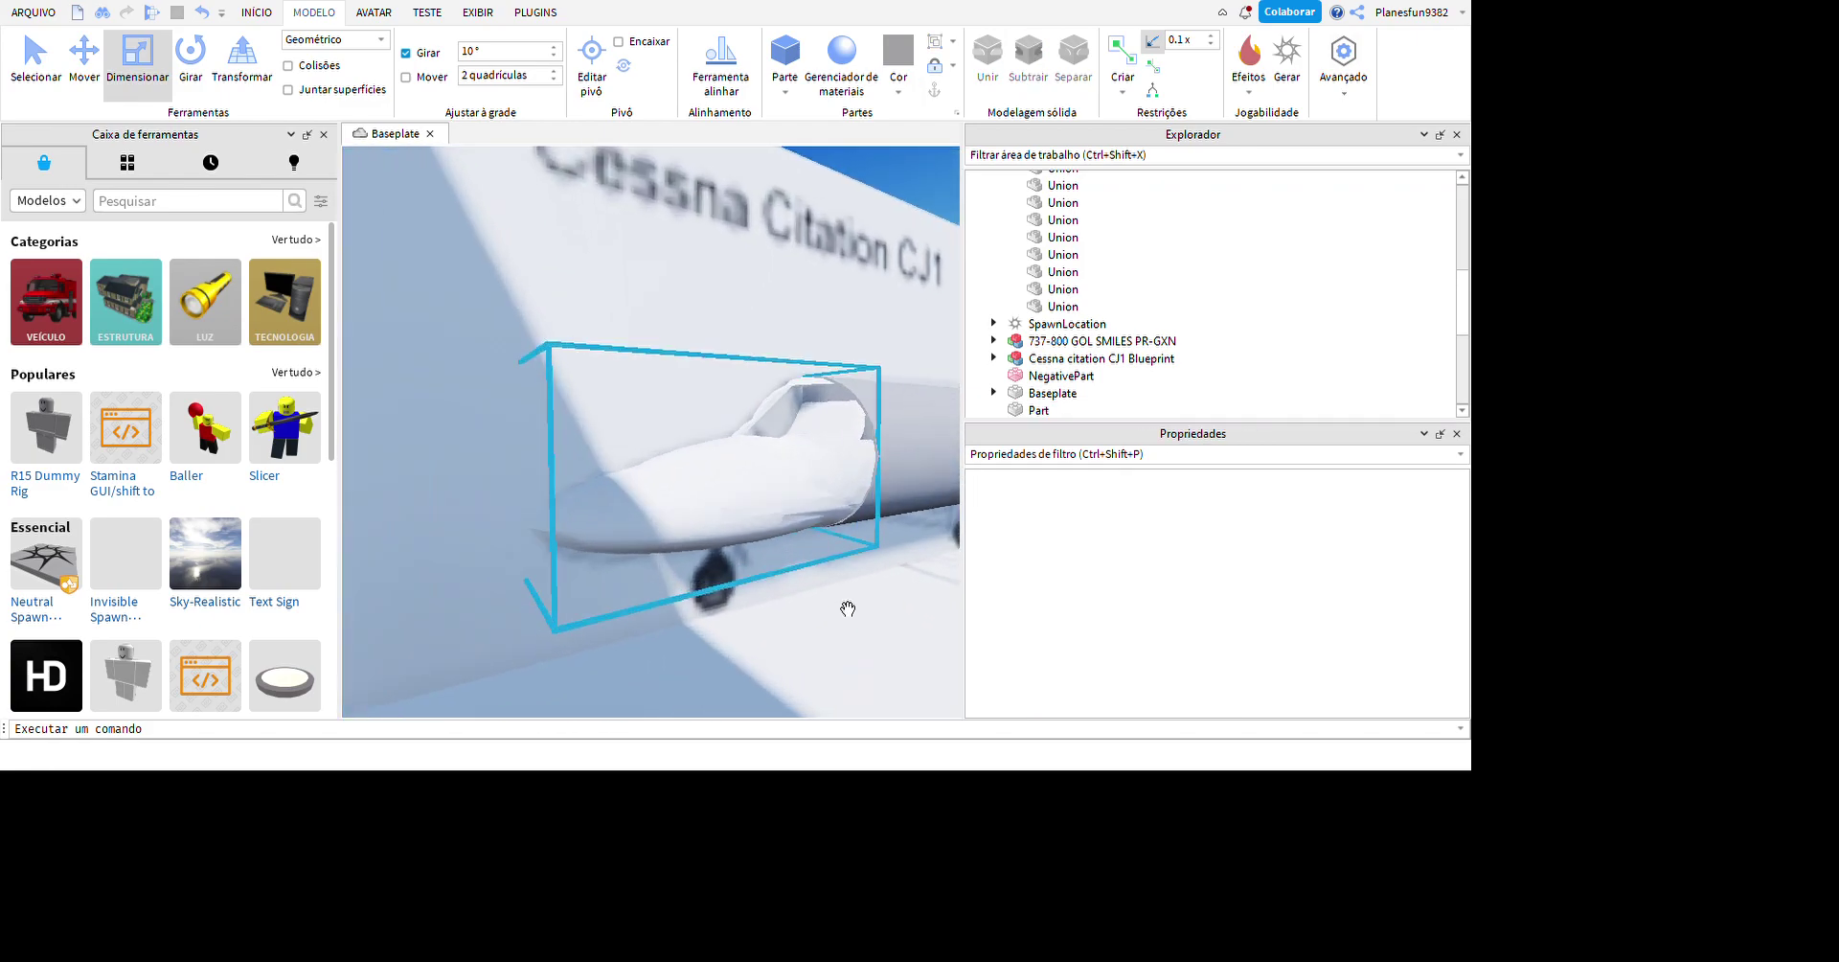
- Scale the nose union's width to match the fuselage cylinder
right_drag(848, 609, 899, 602)
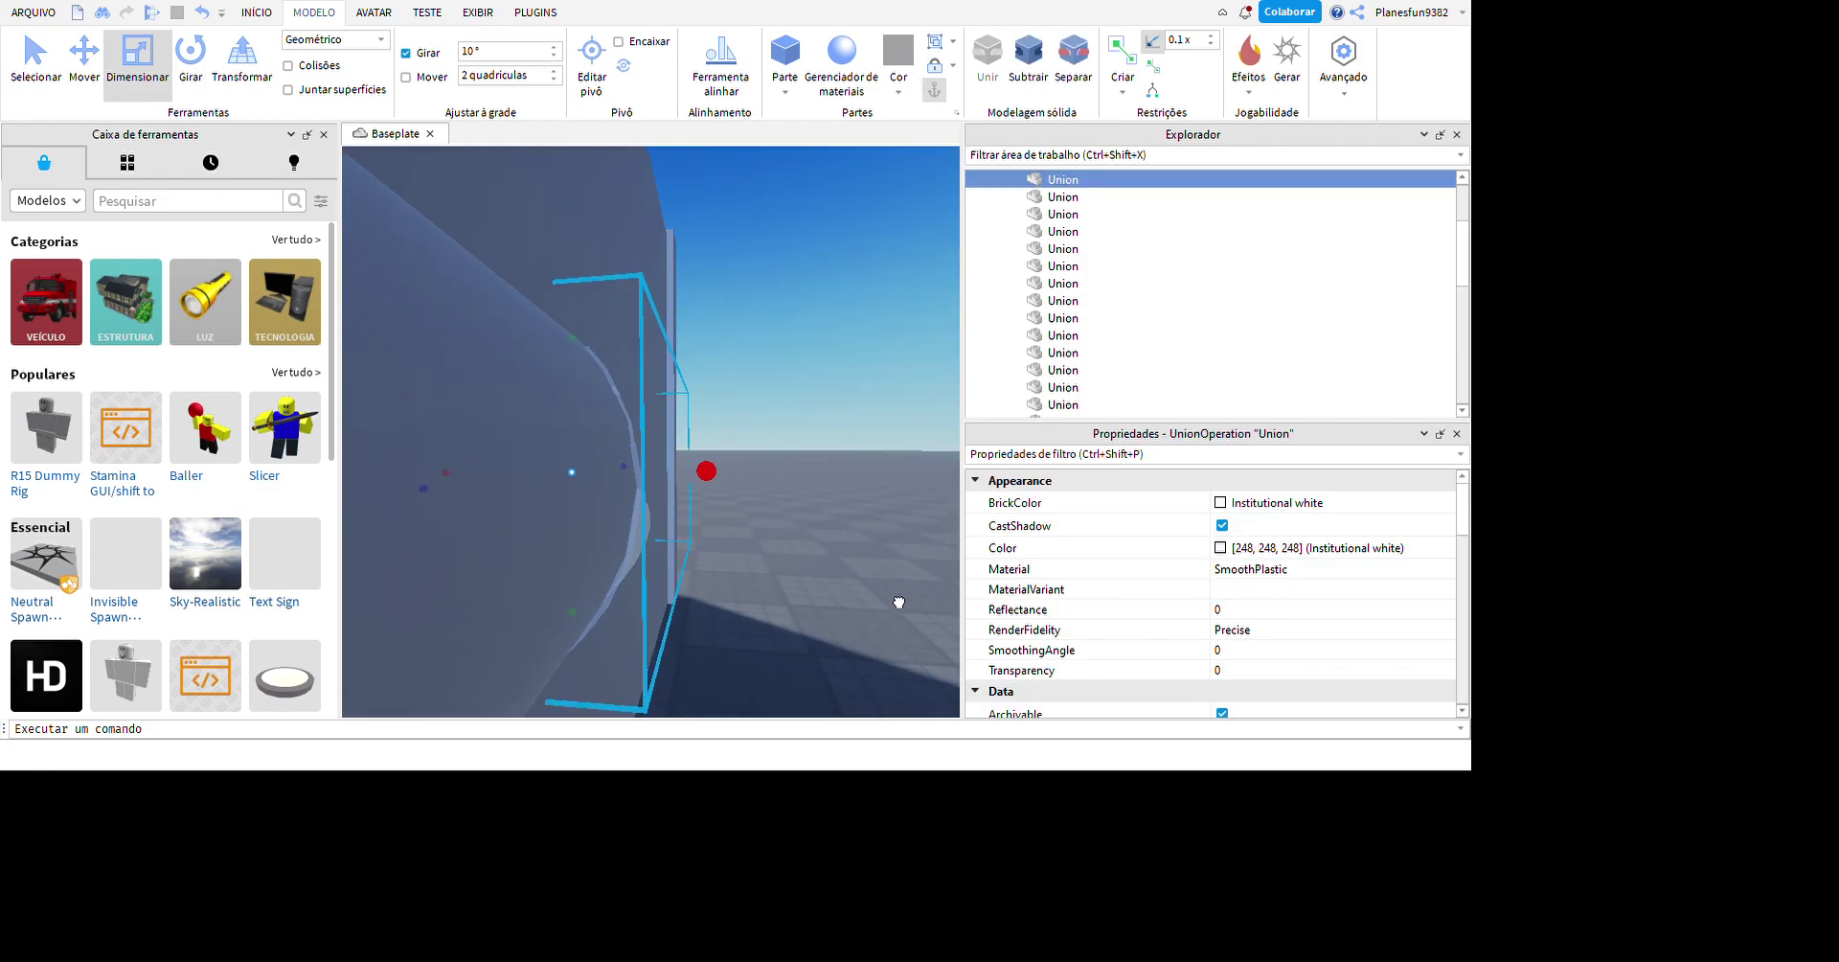
scroll(917, 624, down, 5)
click(808, 710)
- Add a block beneath the rear end of the fuselage and tilt it along the blueprint's lower tail line with rotation snapping off
right_drag(808, 710, 1022, 612)
right_drag(978, 545, 764, 455)
key(ctrl+v)
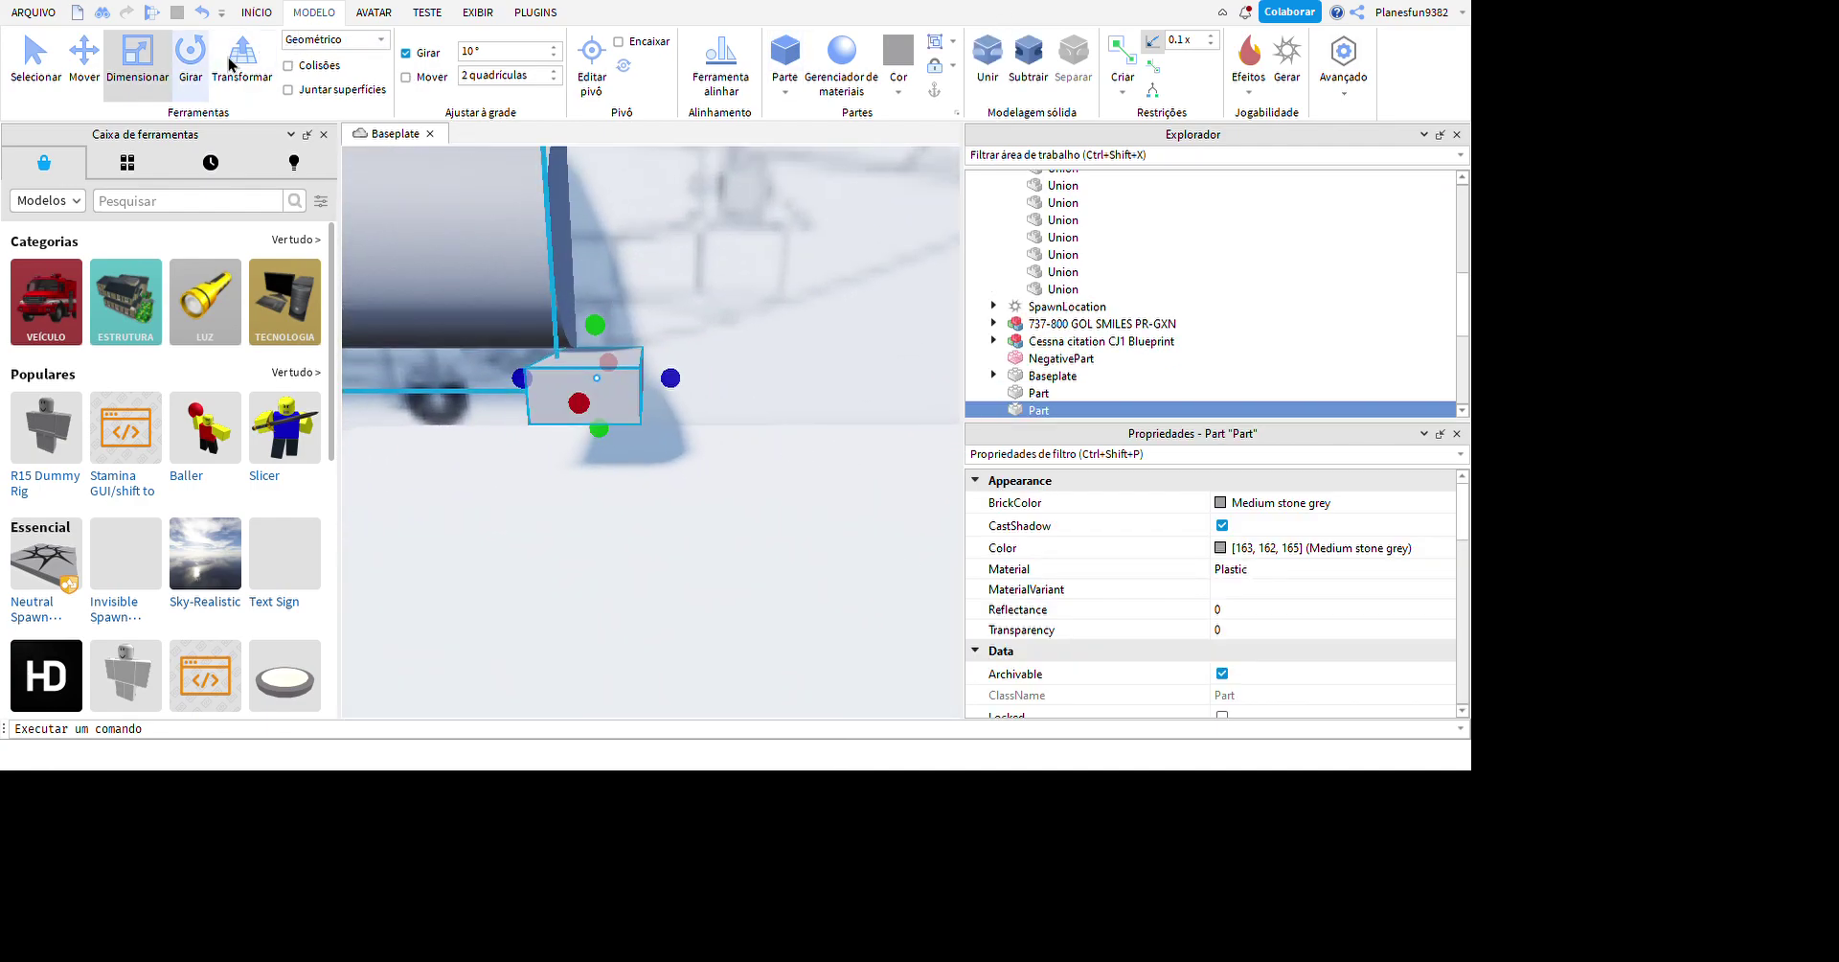
click(826, 408)
key(ctrl+z)
drag(827, 412, 857, 424)
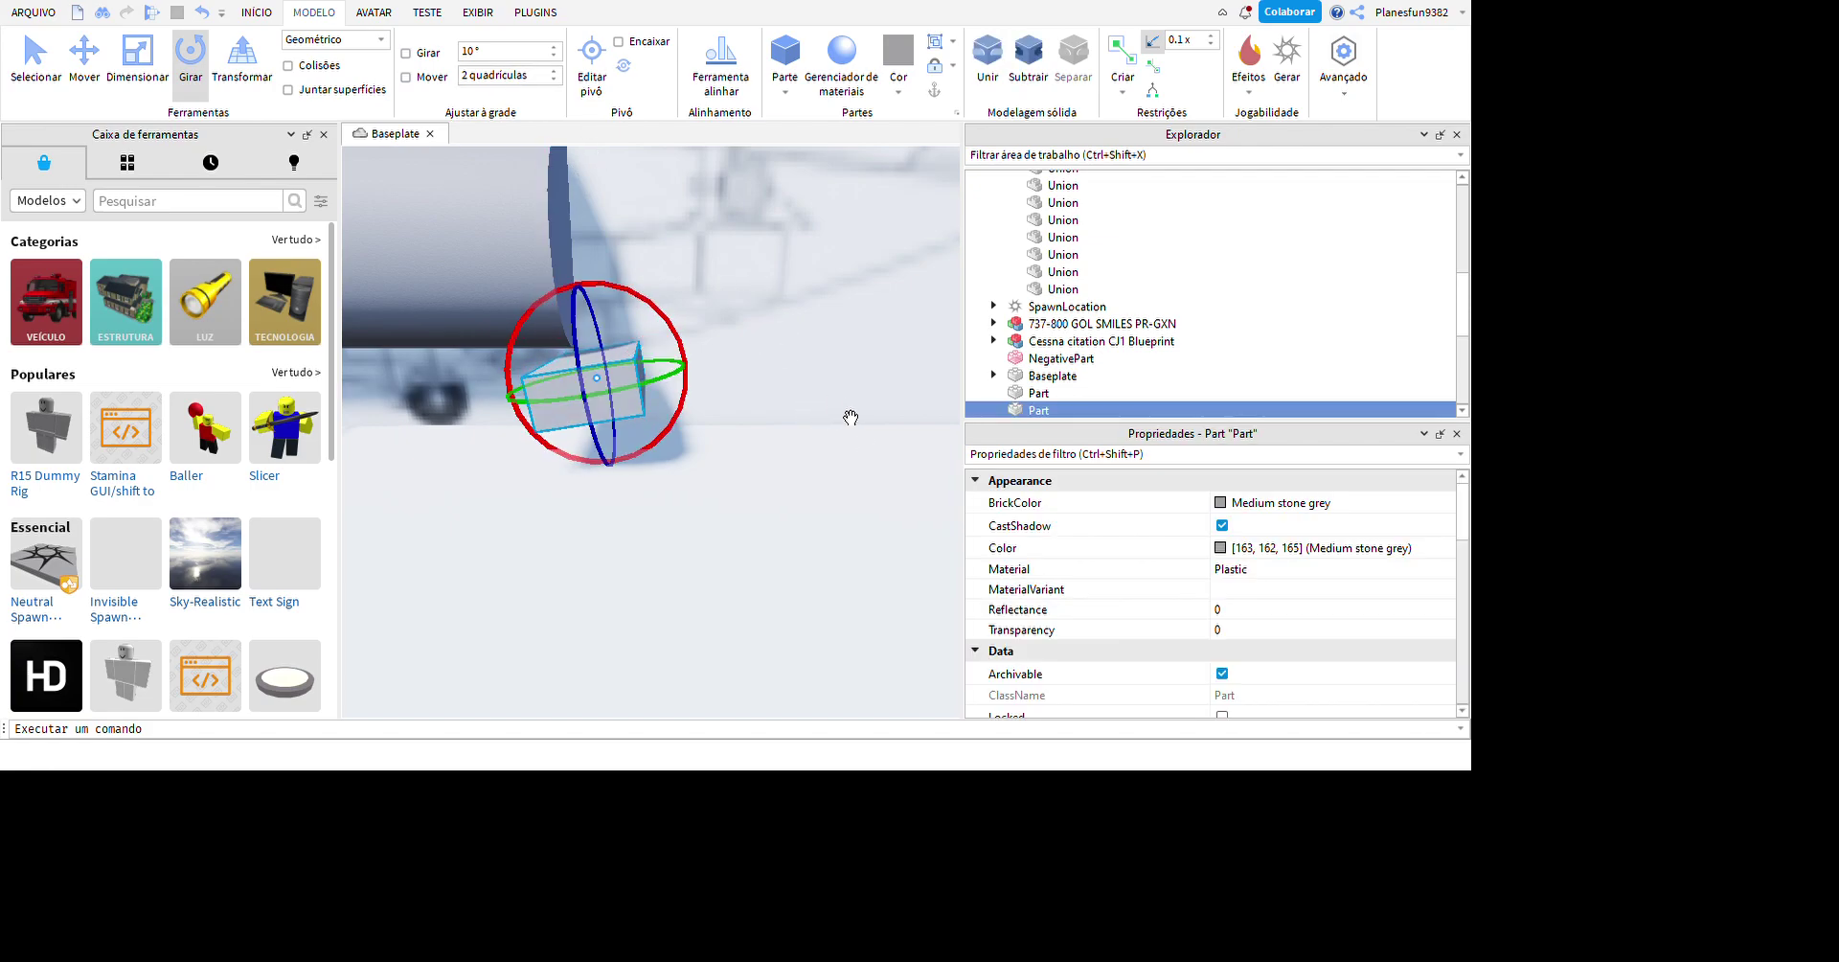
- Lengthen the tilted block into a long bar under the tail, then duplicate it and rotate the copy to a steeper angle
ctrl+drag(669, 366, 1105, 341)
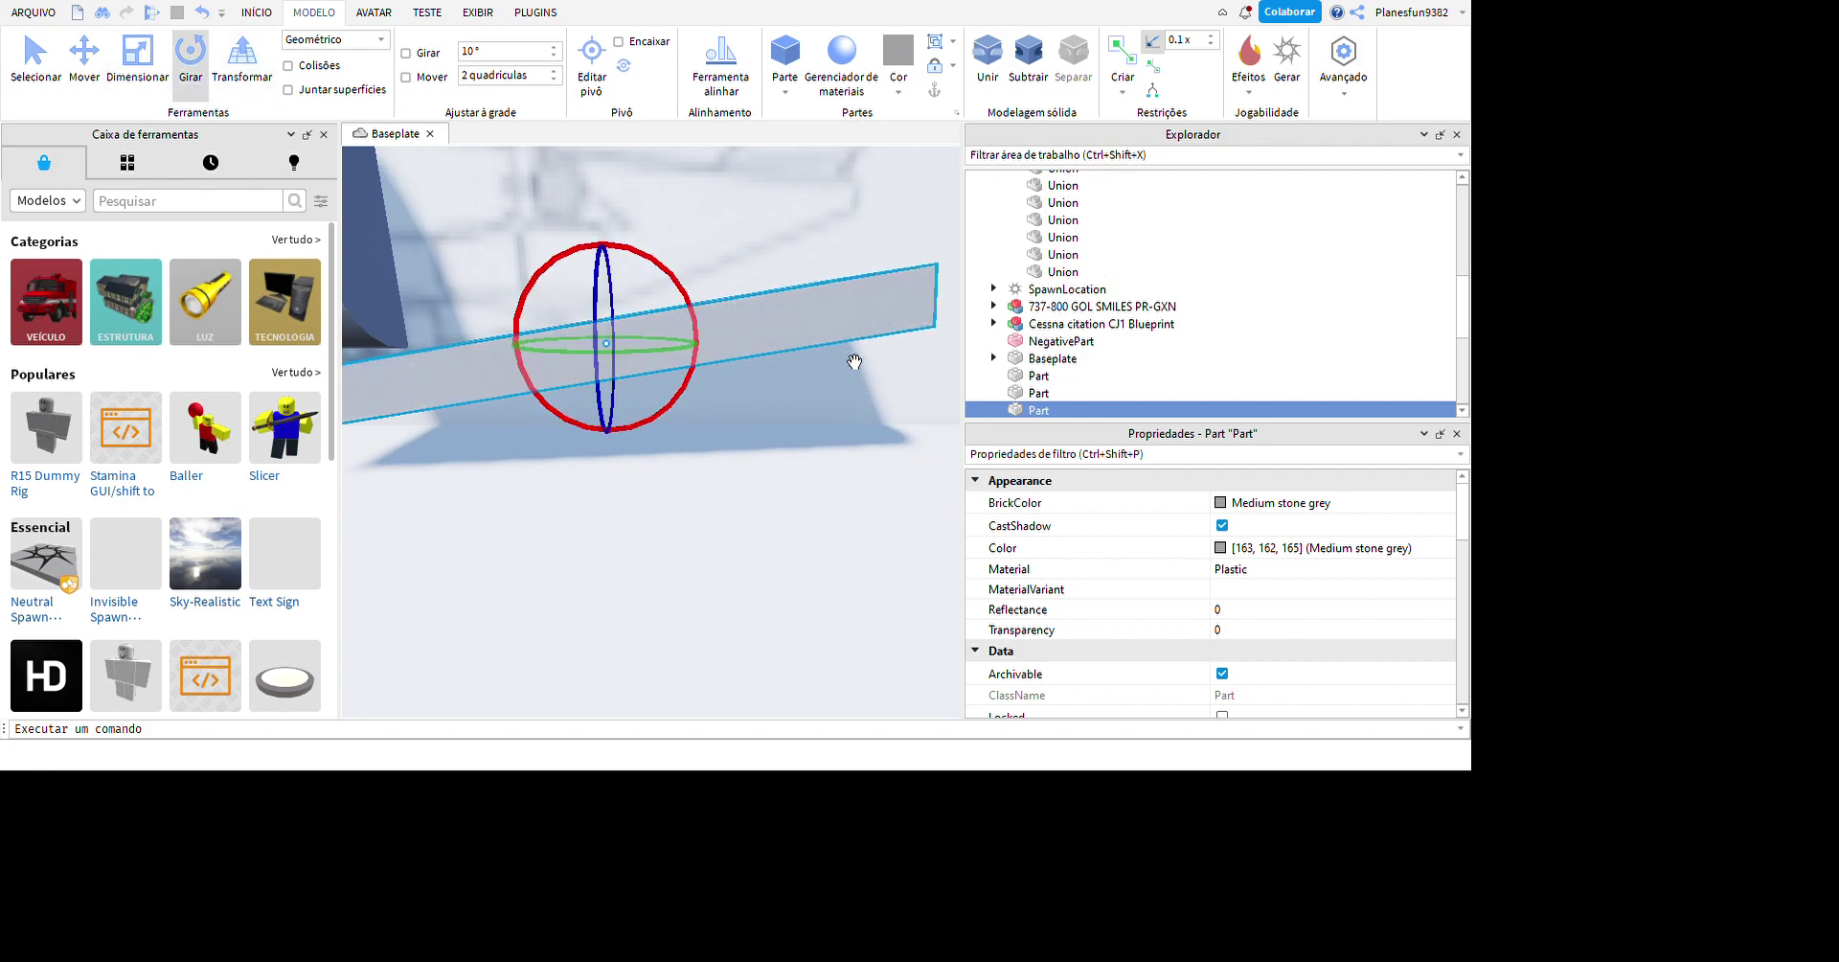
drag(852, 359, 819, 330)
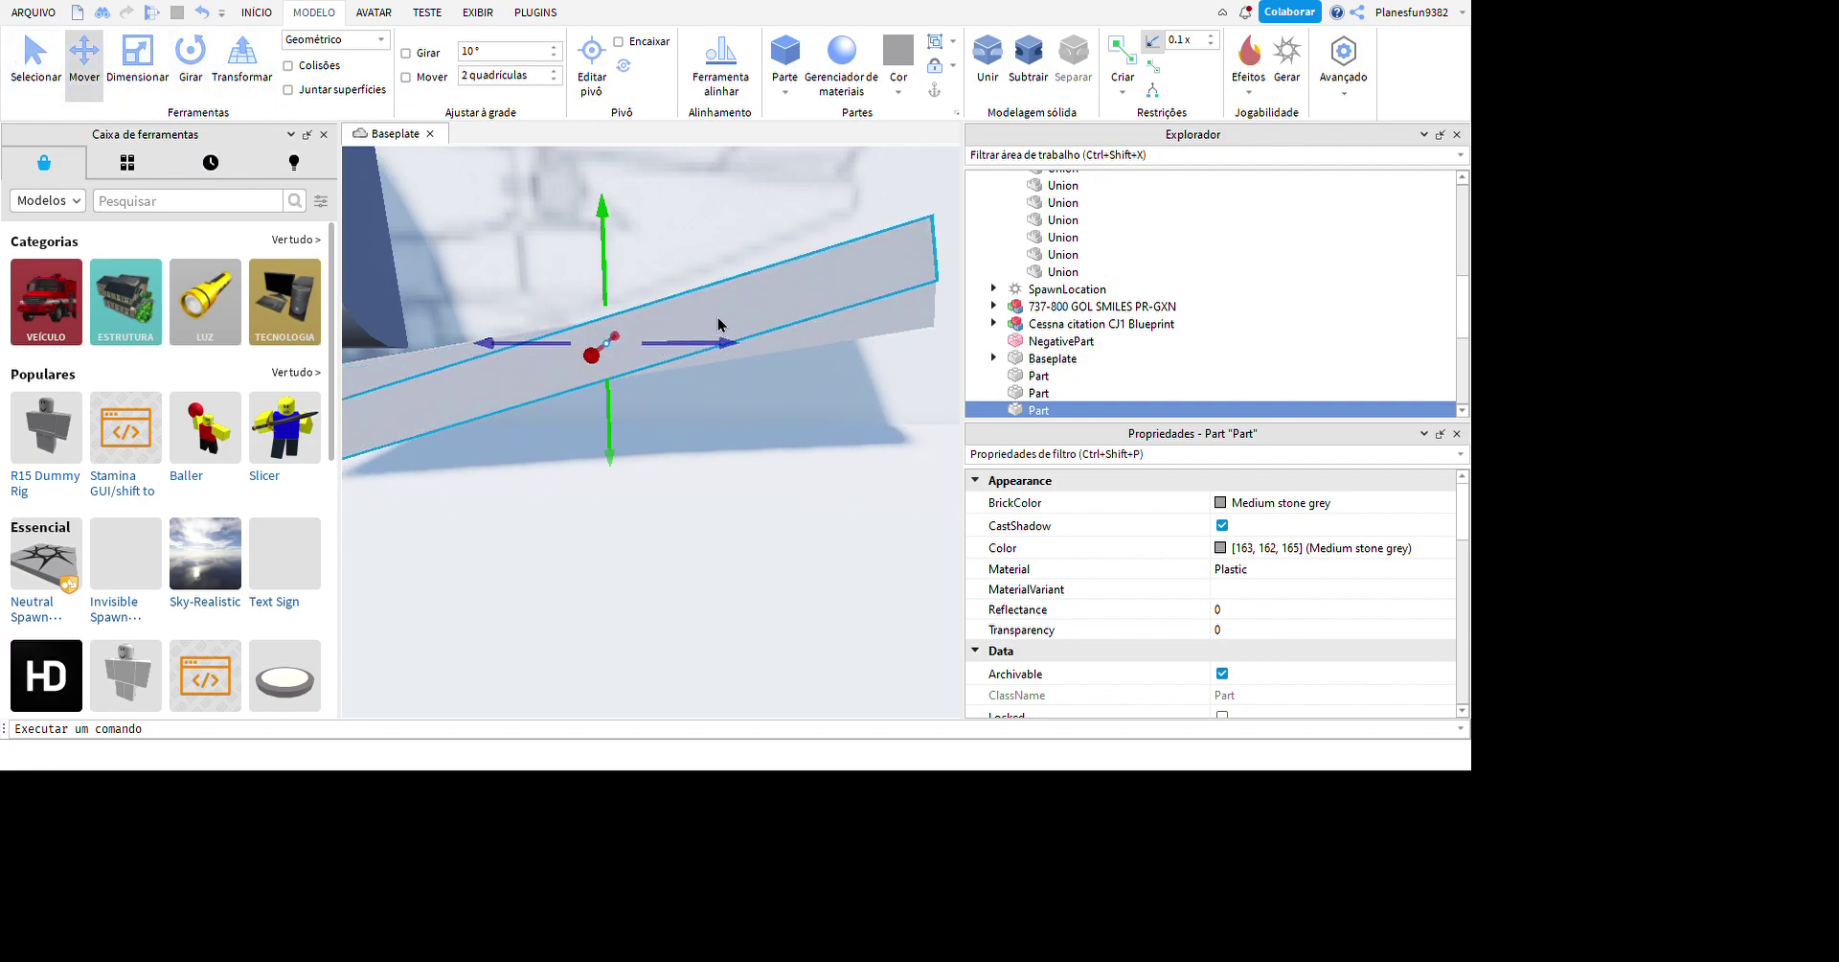
- Duplicate the steeper bar, rotate the copy further upward along the lower tail outline, and extend it rearward
scroll(776, 345, down, 5)
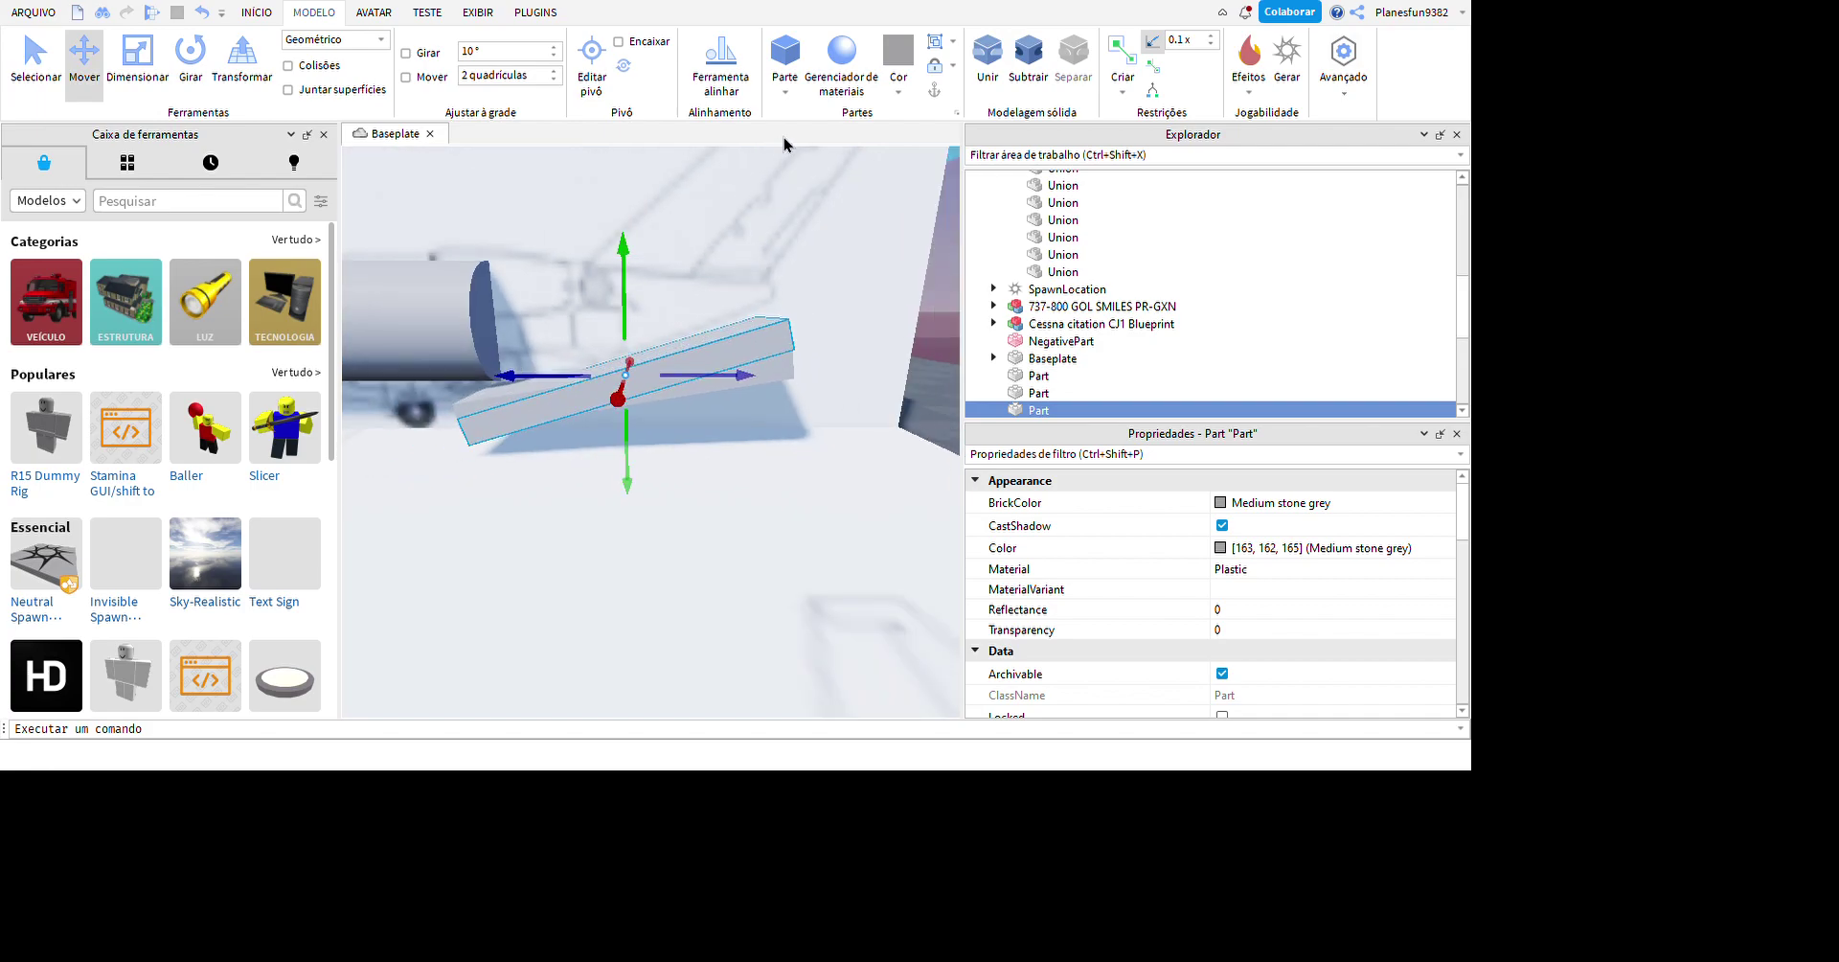
key(ctrl+4)
scroll(768, 297, up, 4)
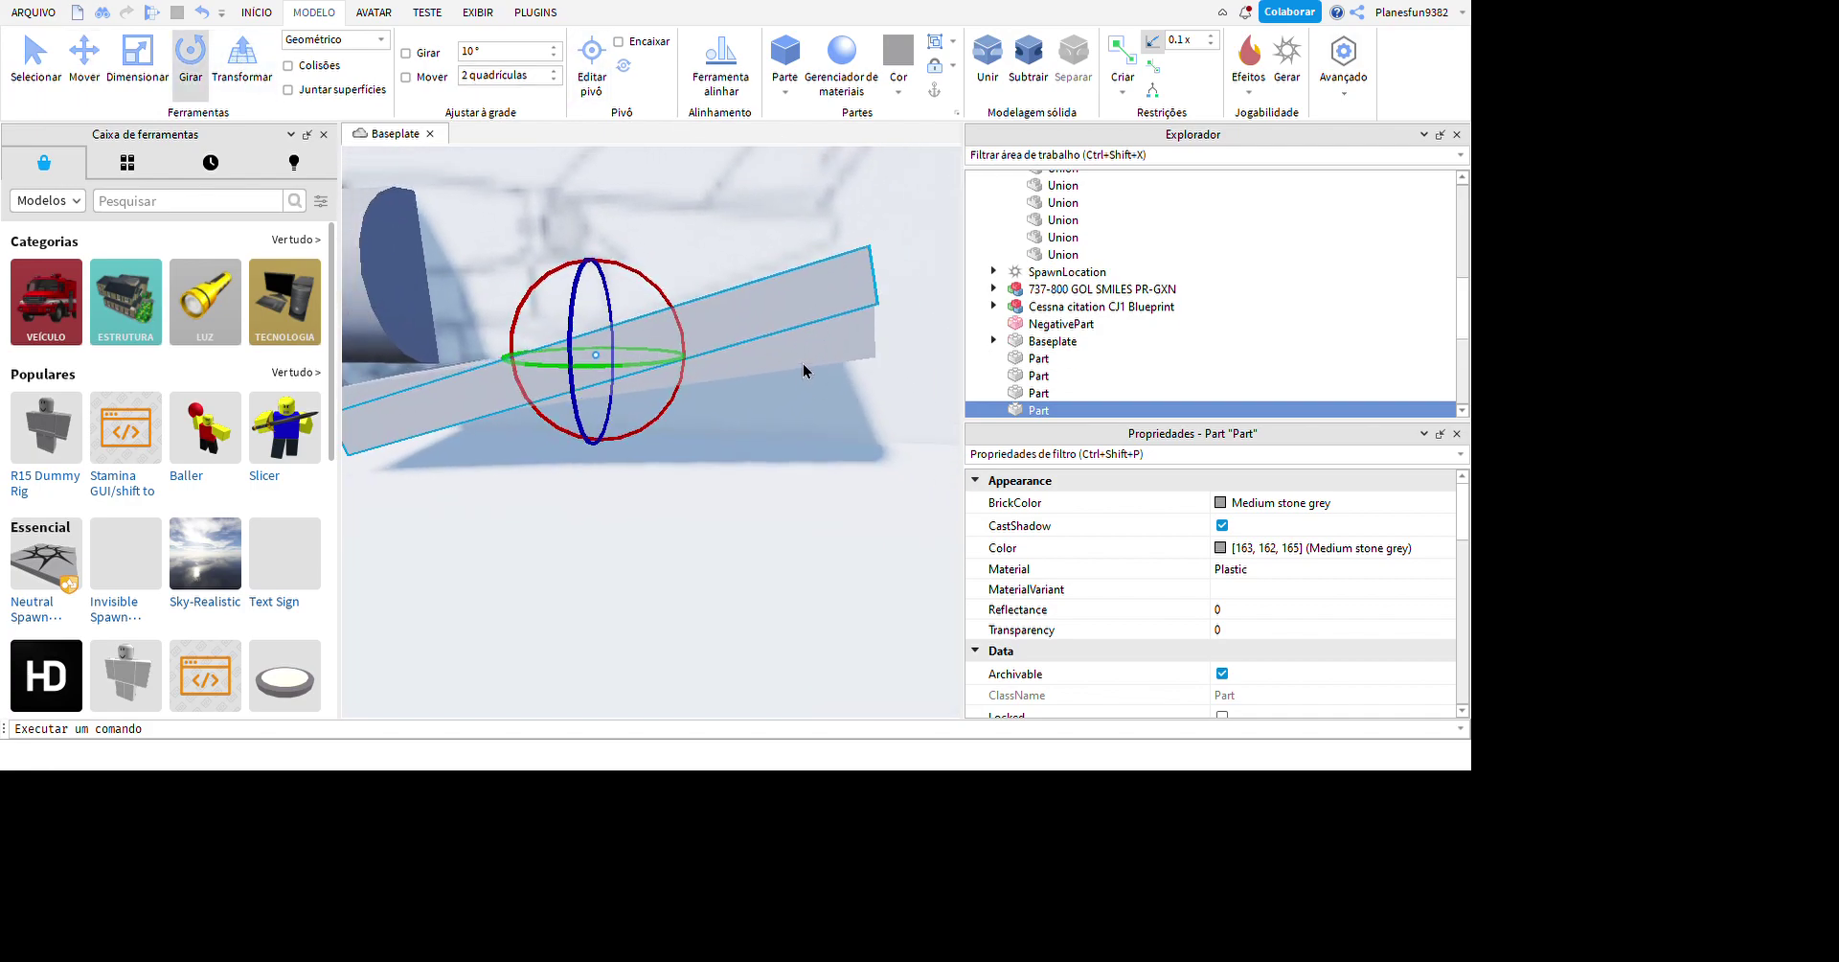
drag(856, 388, 805, 326)
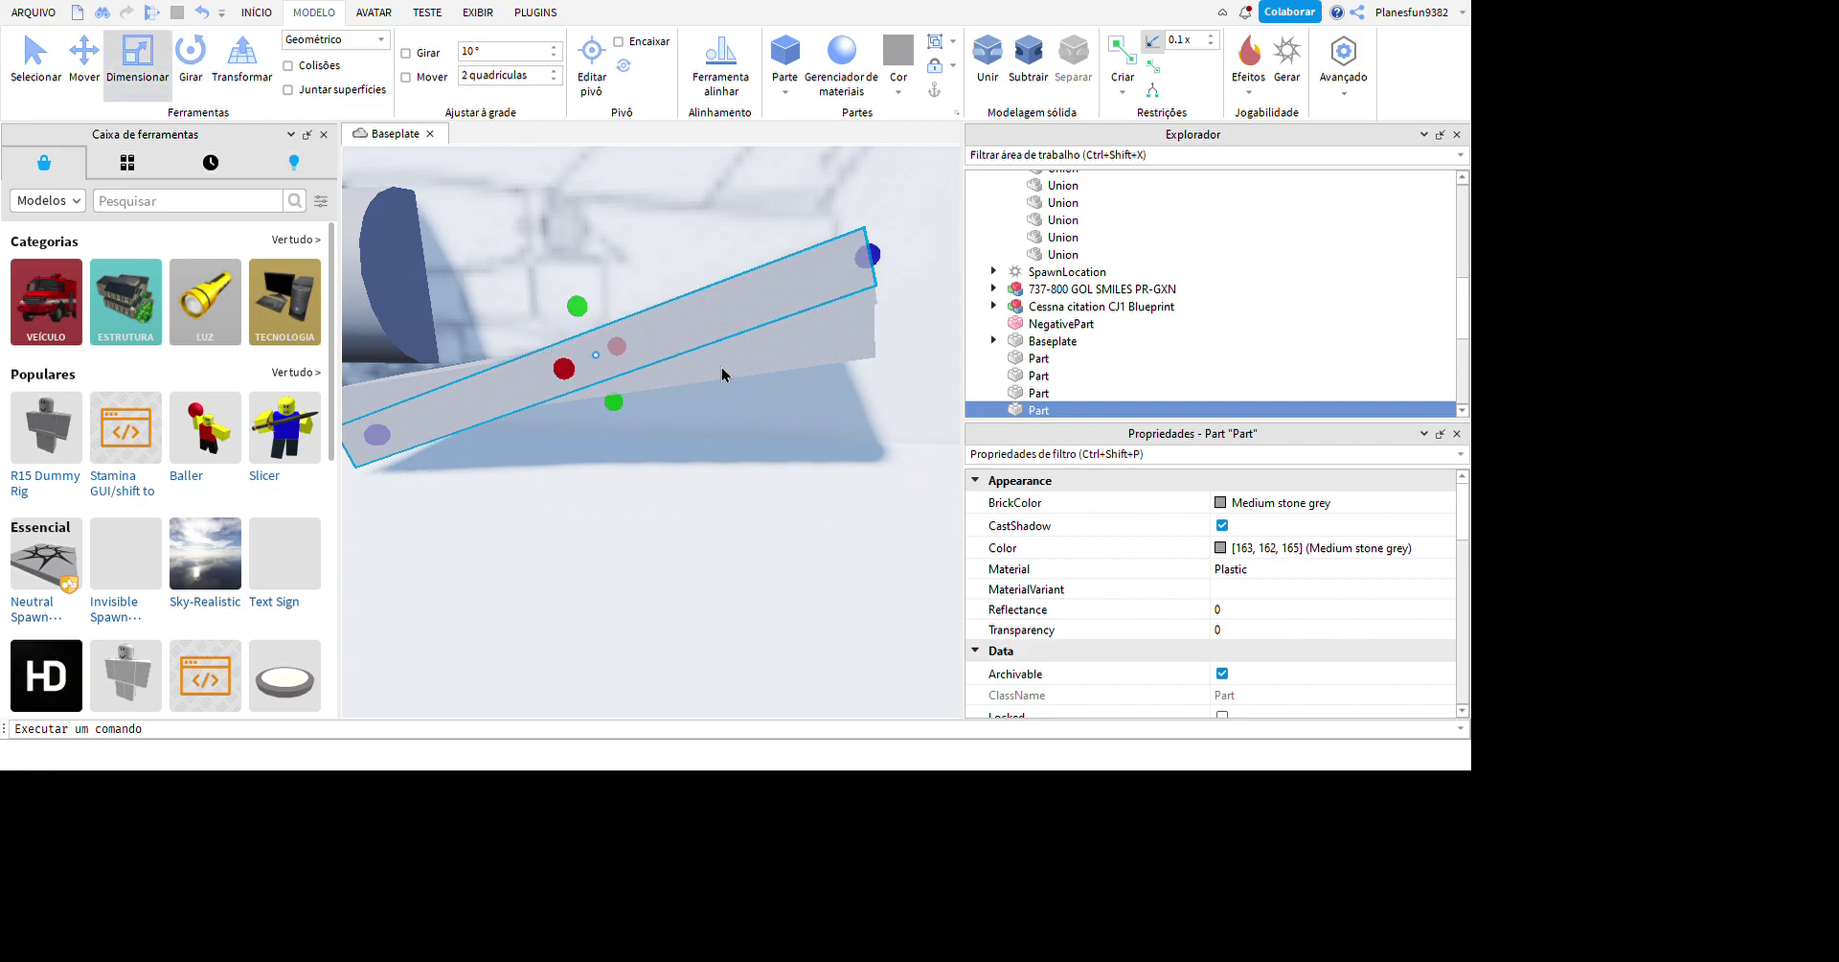
scroll(382, 218, down, 3)
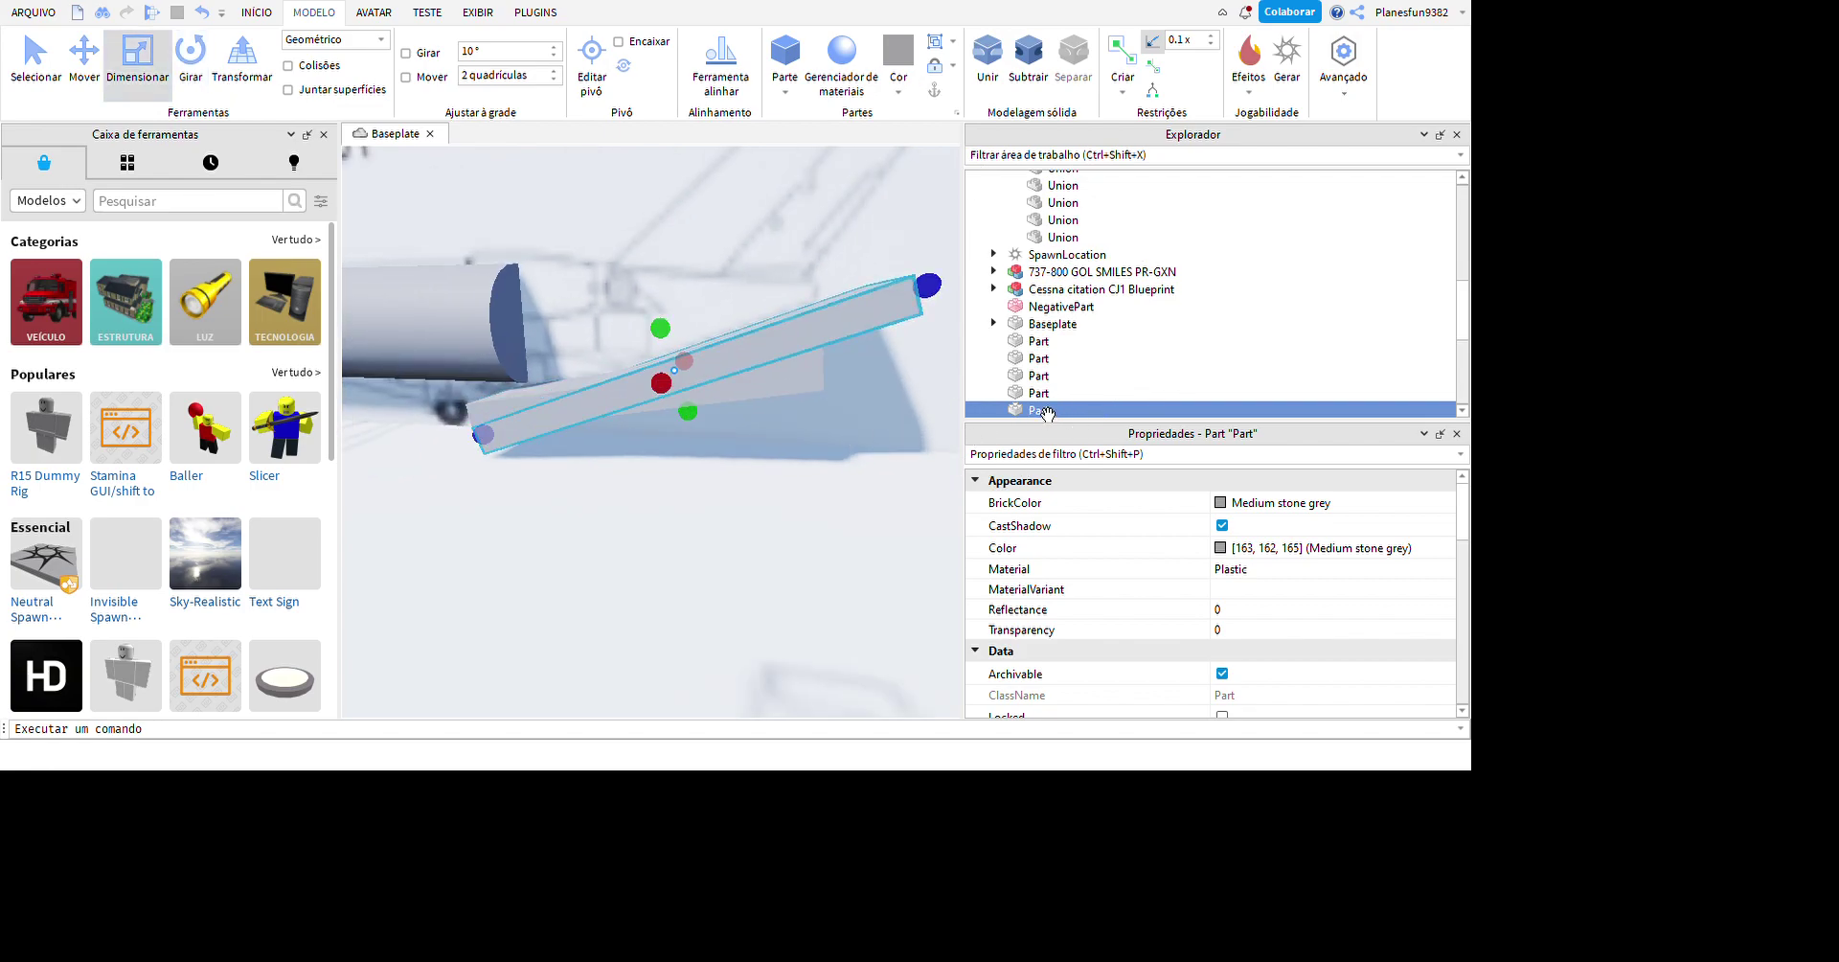
- Place a duplicate bar above the tail, rotate it to slope down toward the rear, and align it with the upper tail outline
key(f)
click(191, 57)
drag(809, 312, 766, 345)
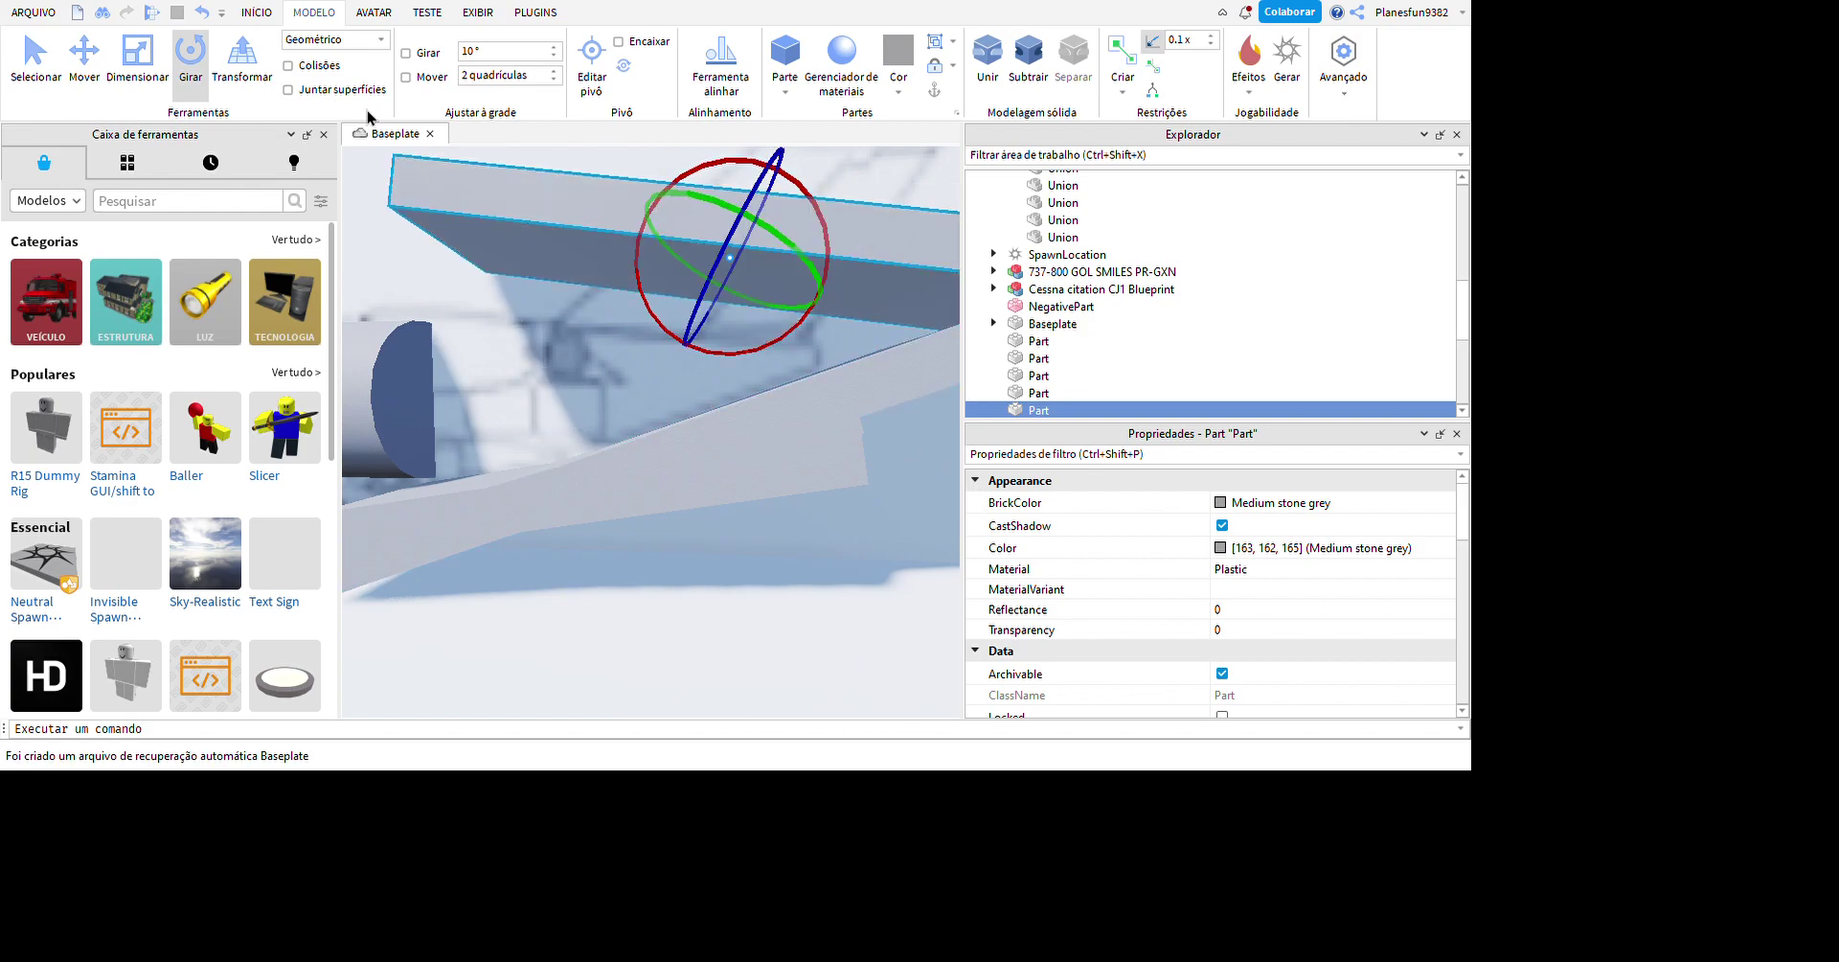
click(105, 84)
key(ctrl+z)
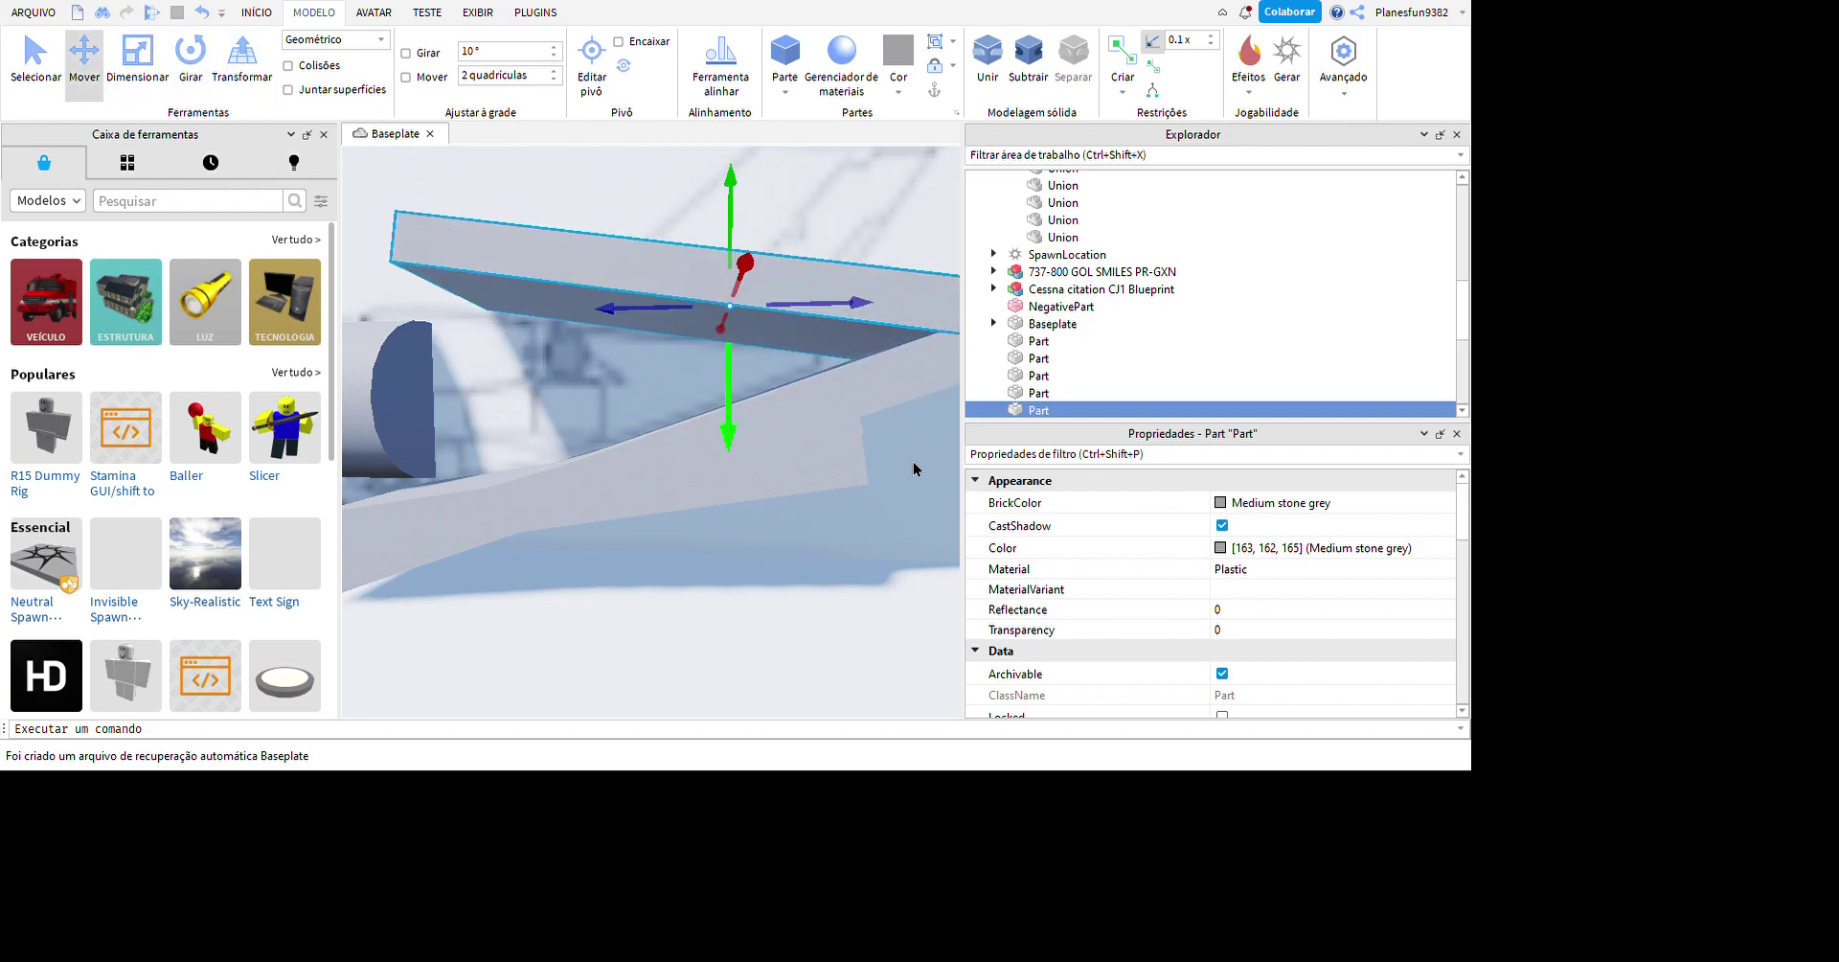
right_drag(727, 278, 726, 278)
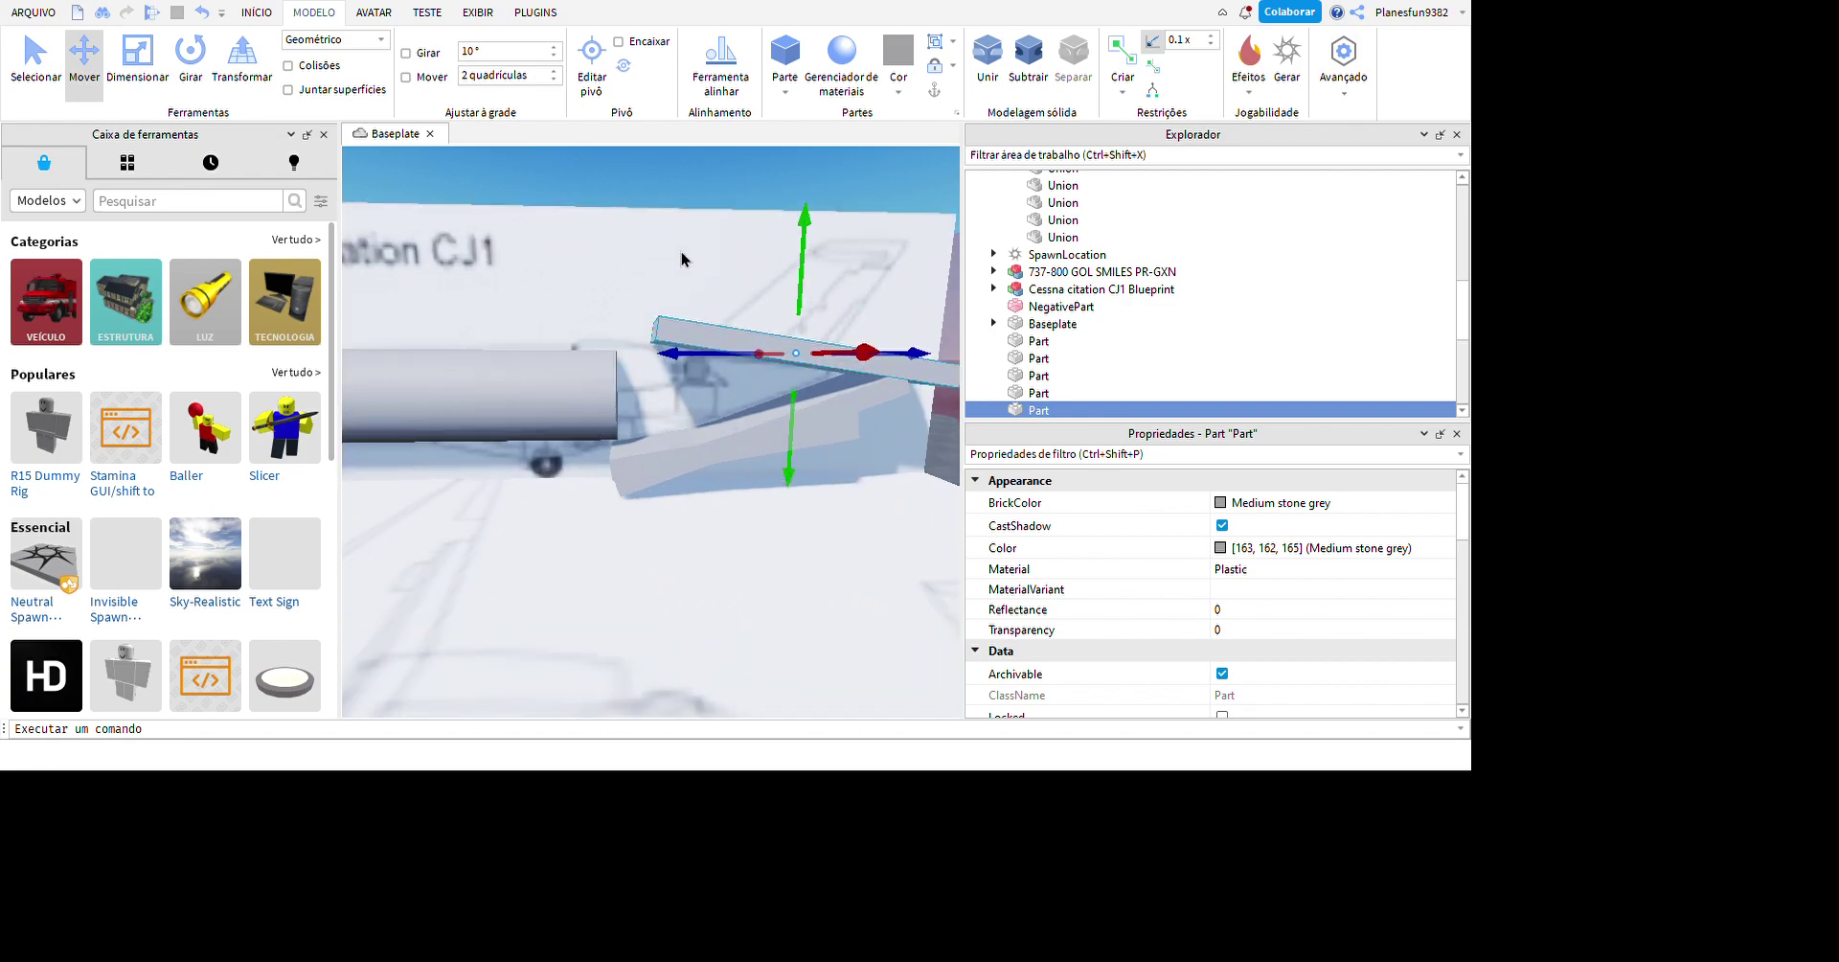
drag(802, 370, 805, 287)
right_drag(805, 288, 805, 287)
- Enlarge the tail bars into wide cutting blocks that span the full fuselage width above and below the tail
click(671, 431)
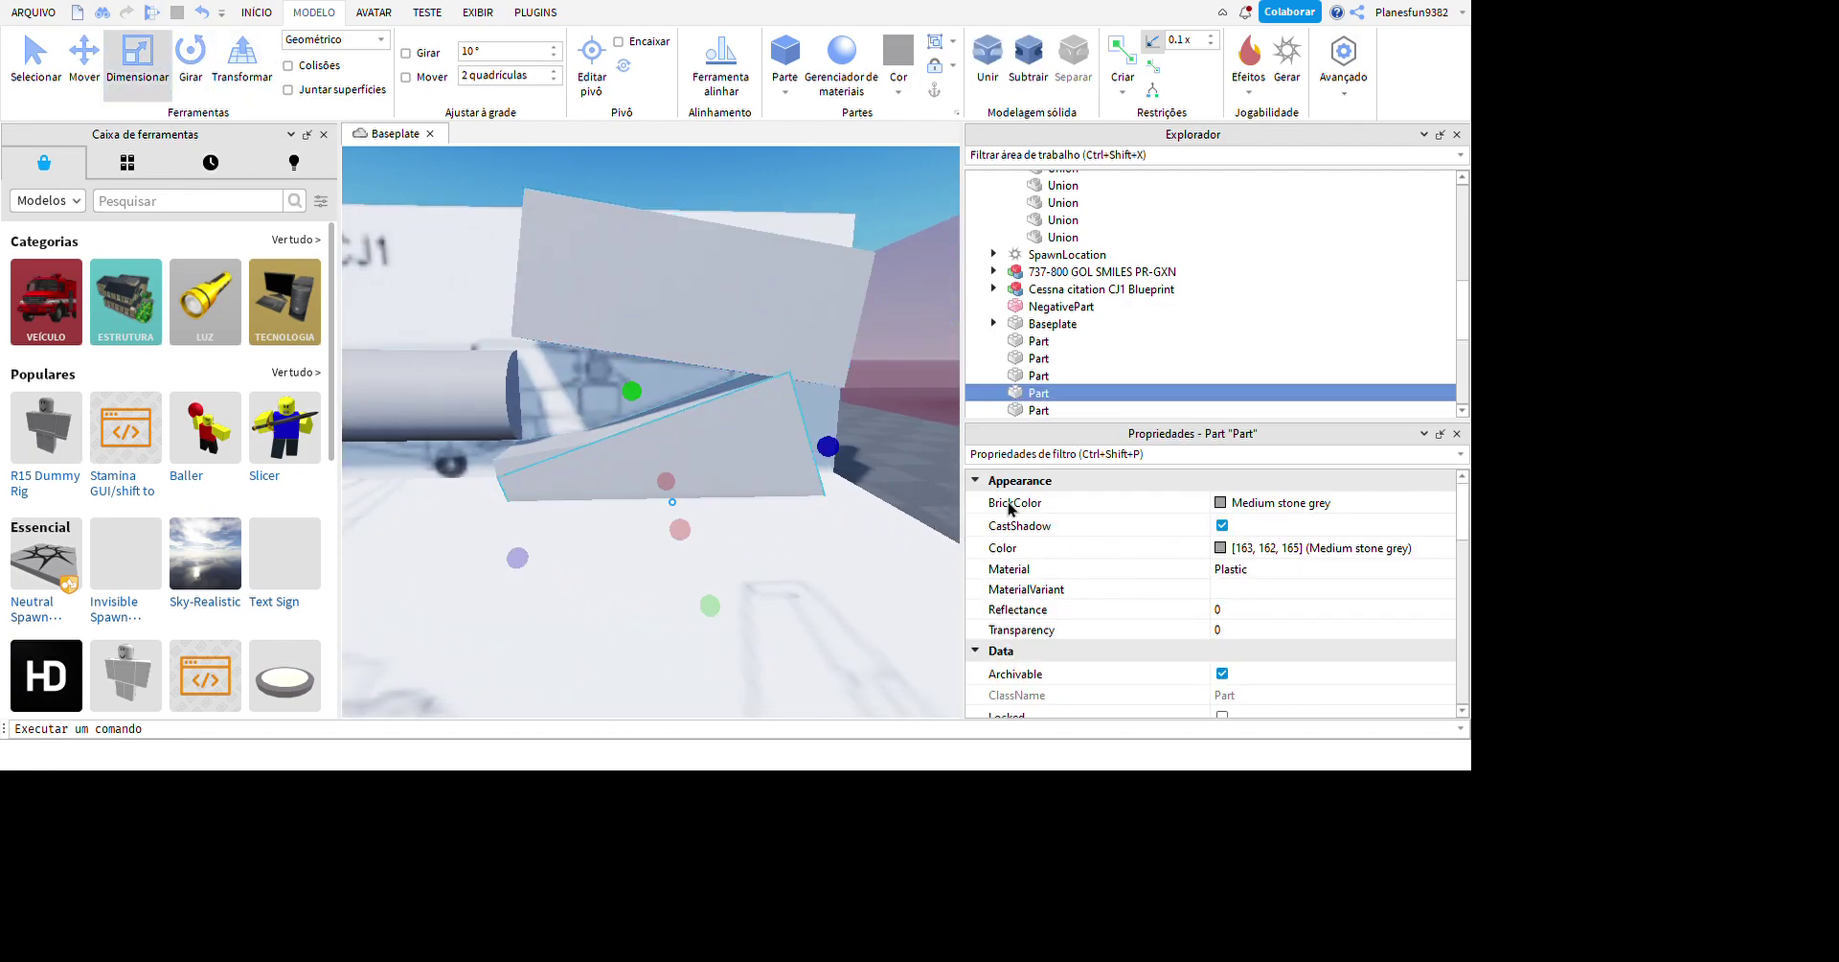
right_drag(865, 611, 864, 611)
drag(657, 463, 870, 526)
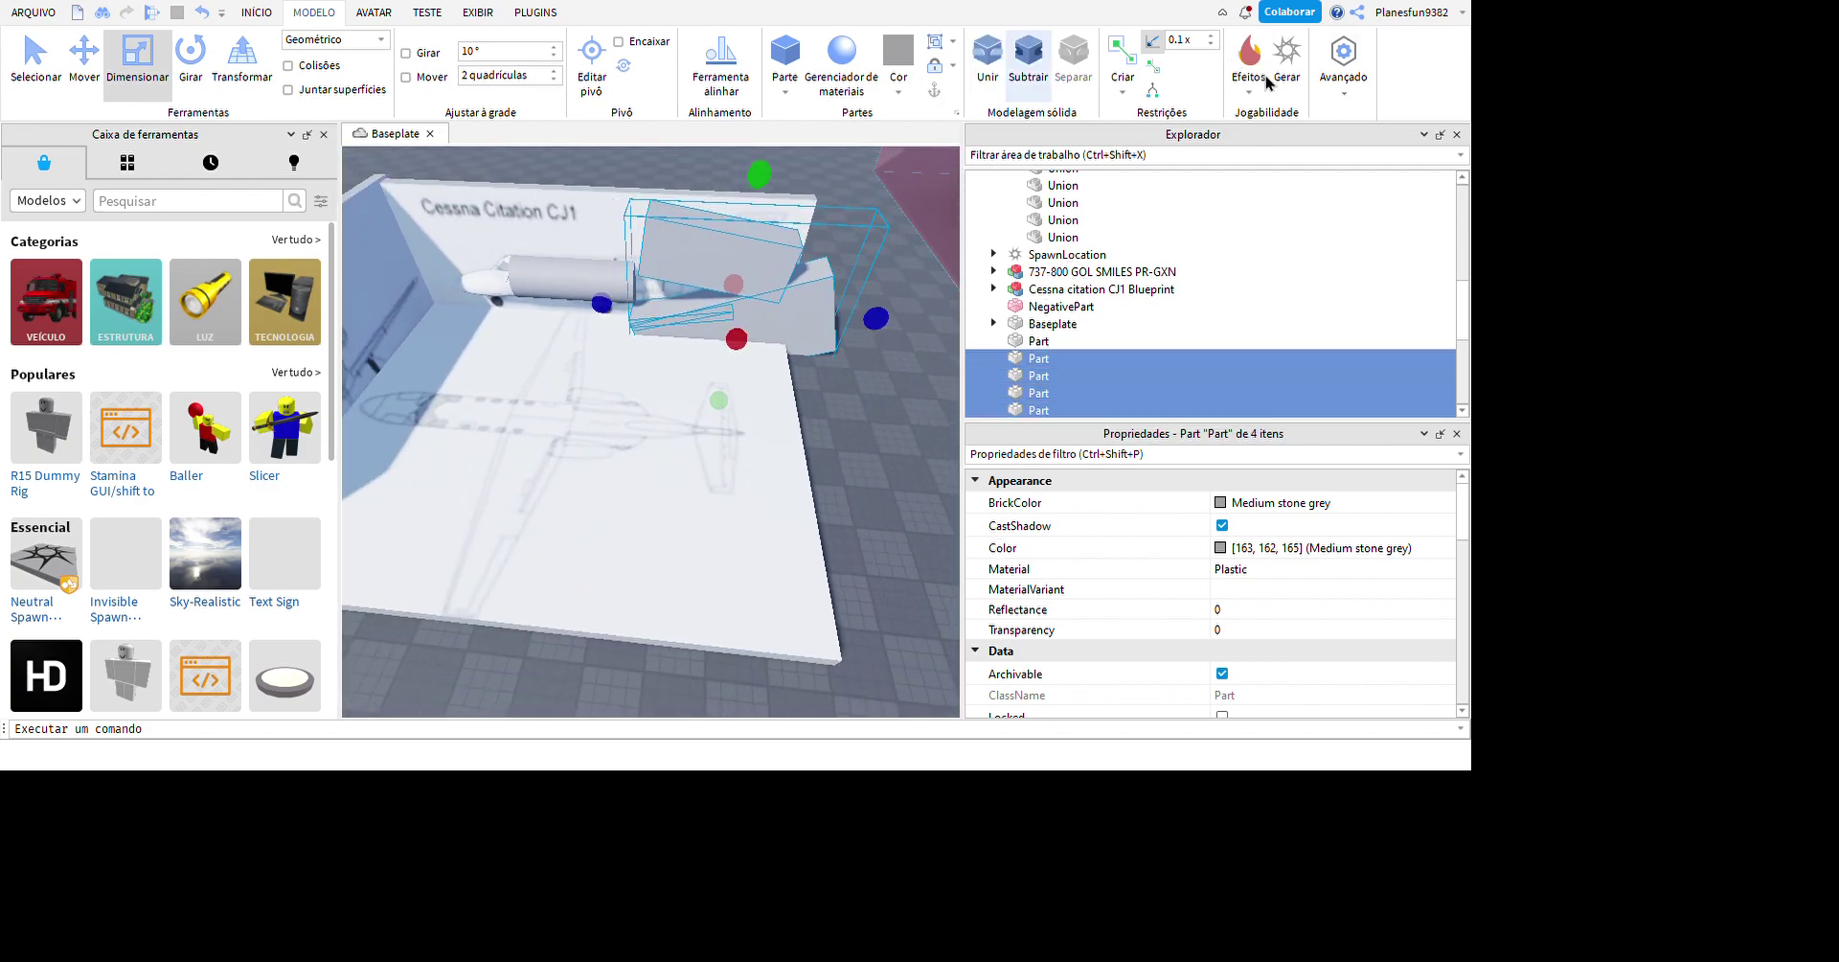
- Combine the four tail cutting blocks into a single negative part
key(ctrl+shift+n)
key(ctrl+shift+g)
key(f)
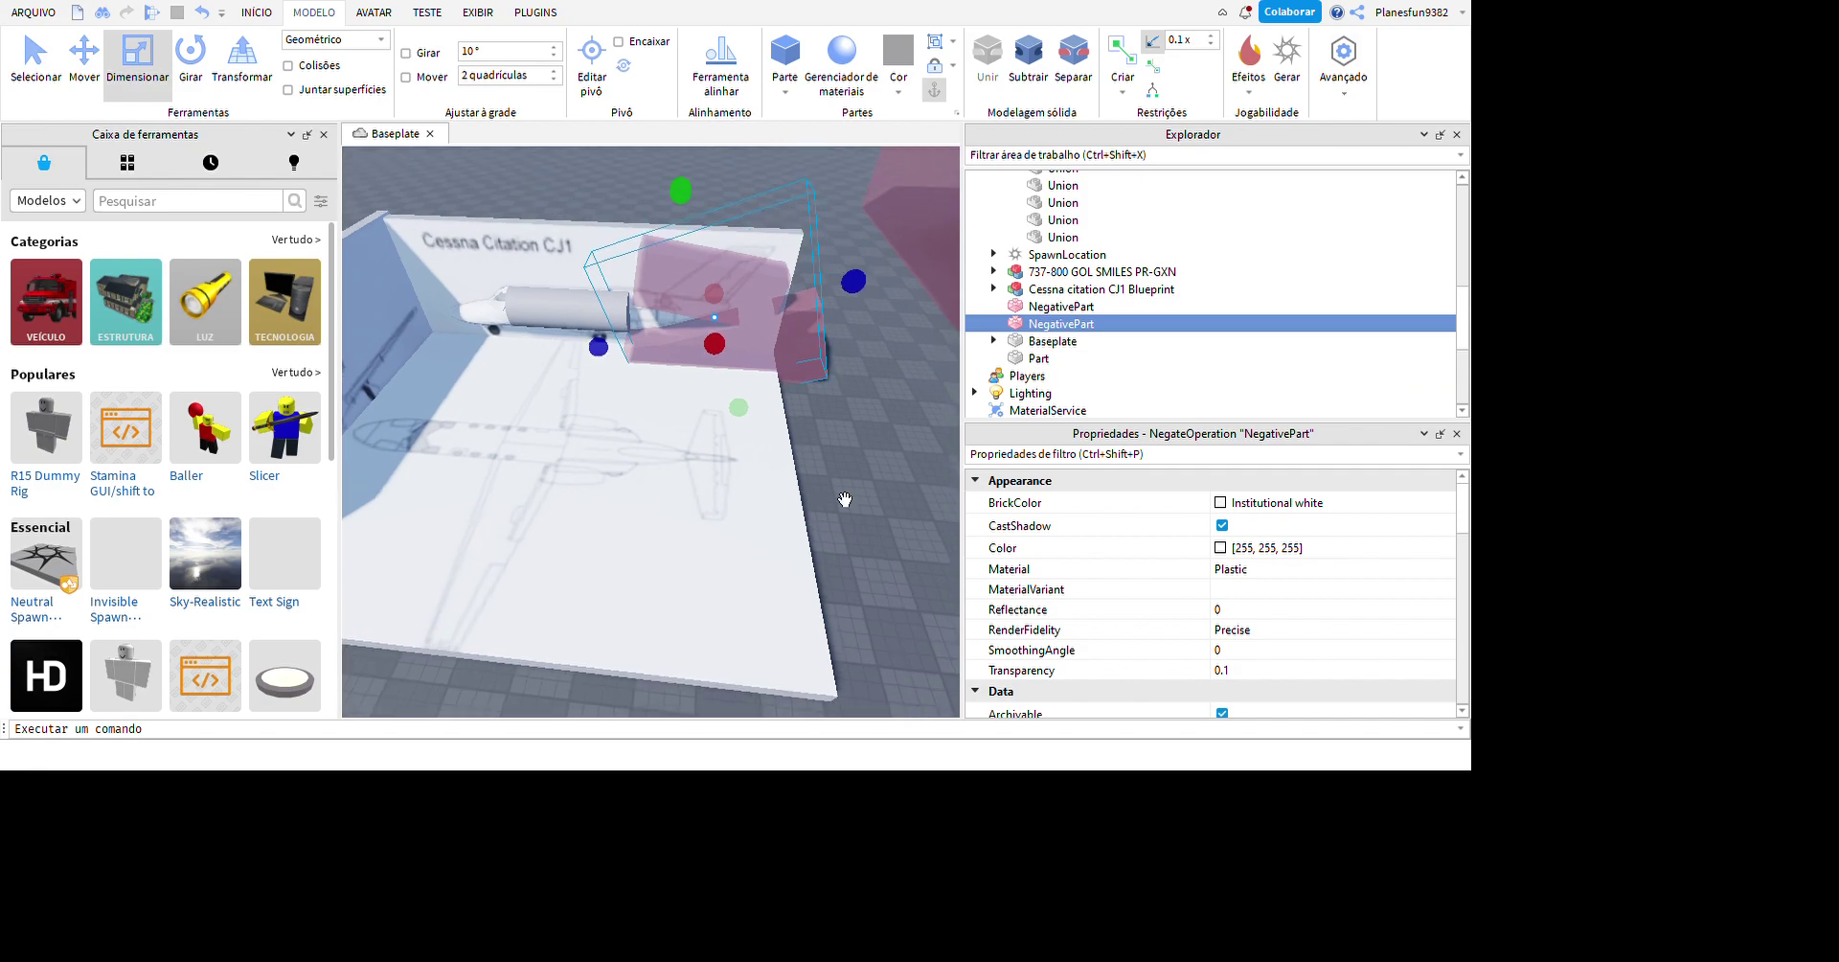
- Widen the combined negative tail part sideways past the fuselage, and duplicate the fuselage cylinder
drag(693, 386, 1091, 520)
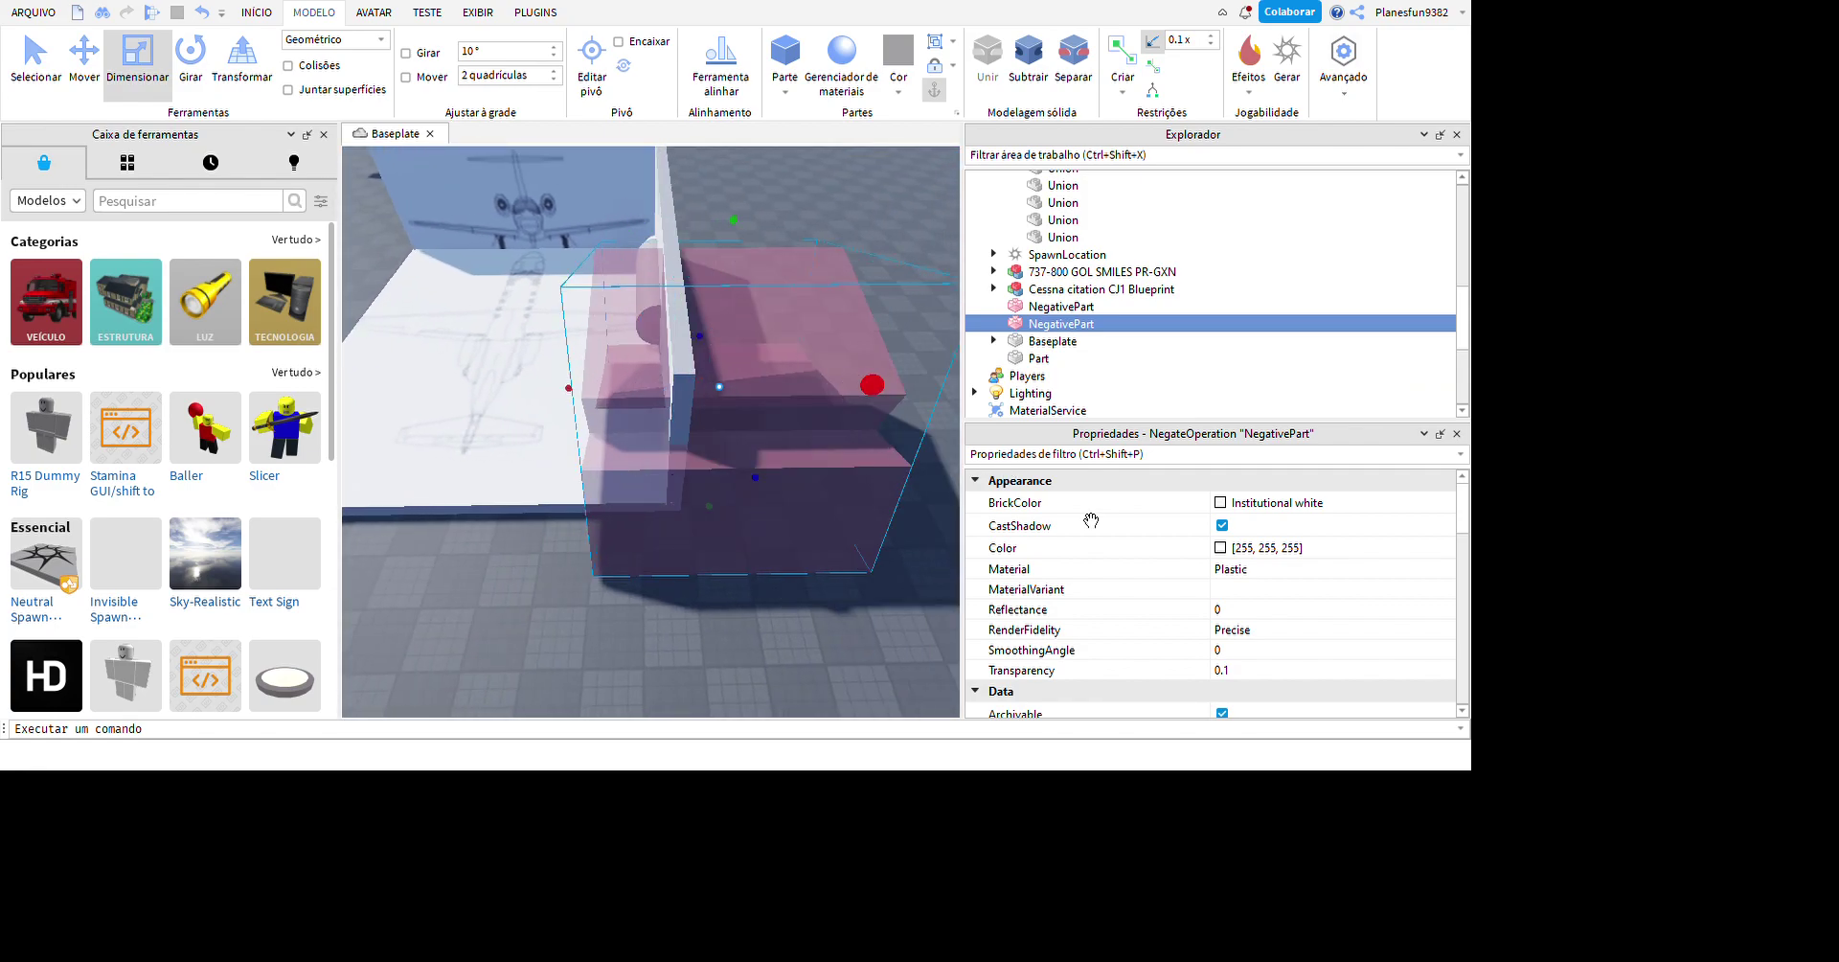
scroll(628, 508, down, 6)
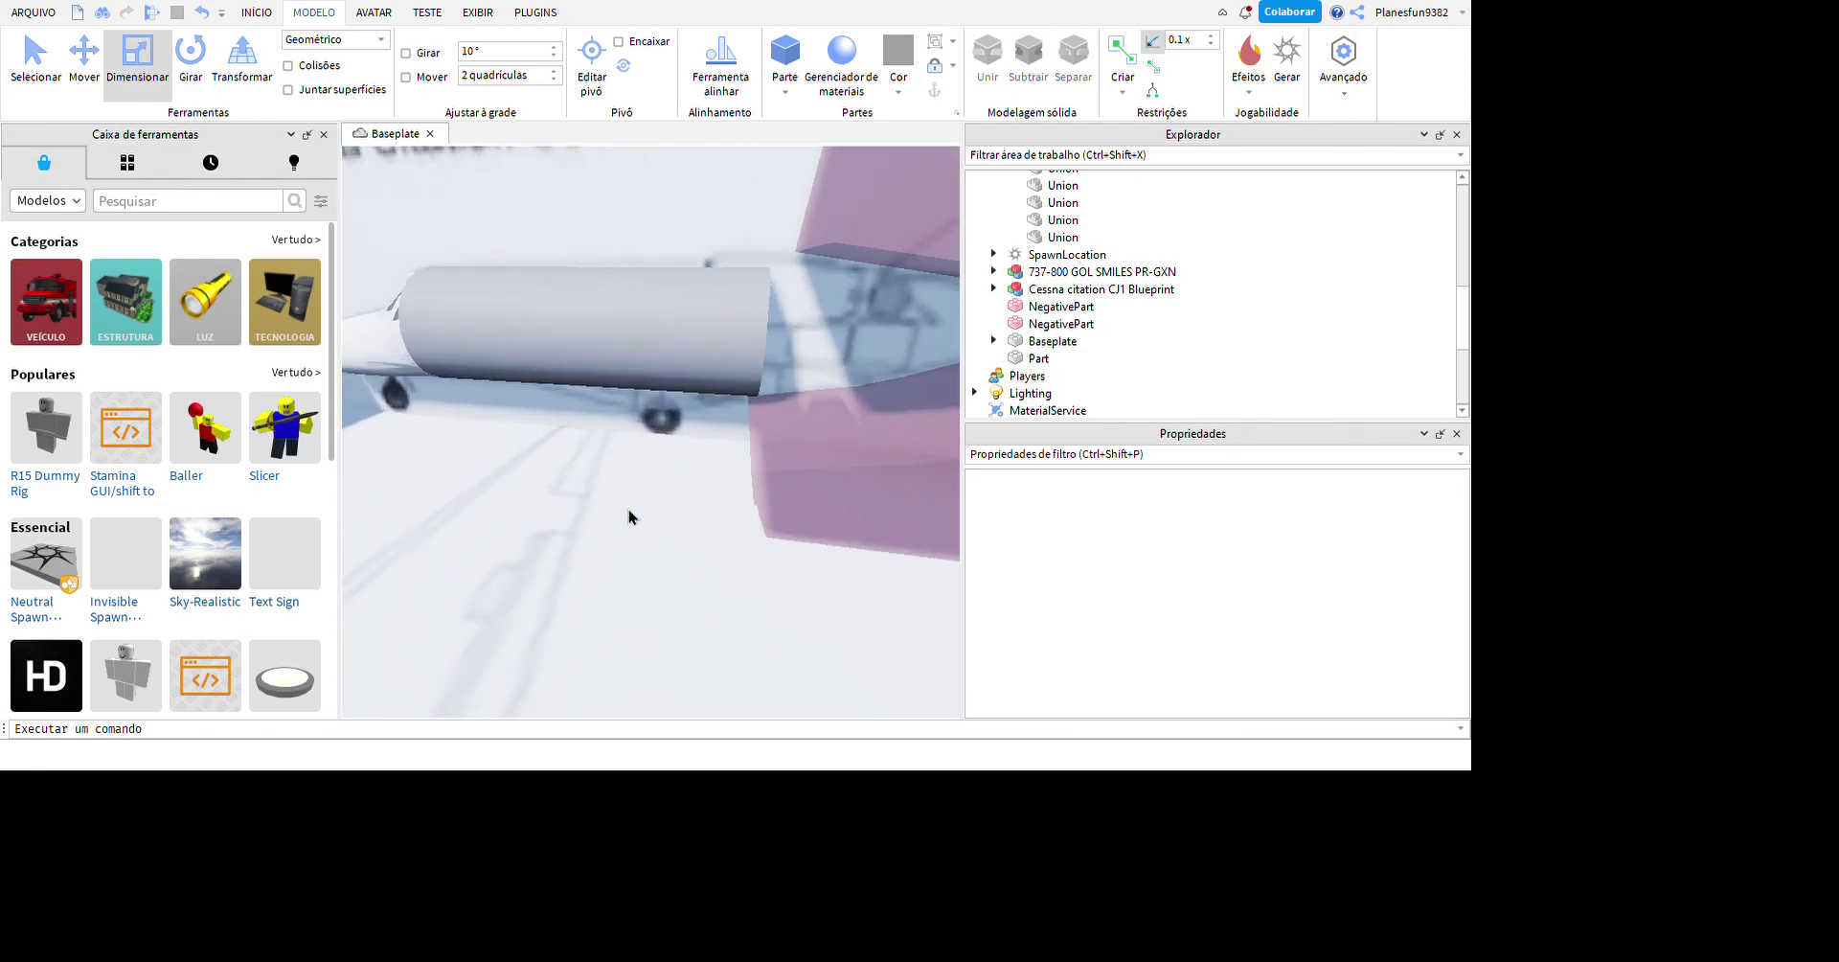
click(613, 364)
key(ctrl+d)
scroll(862, 335, up, 5)
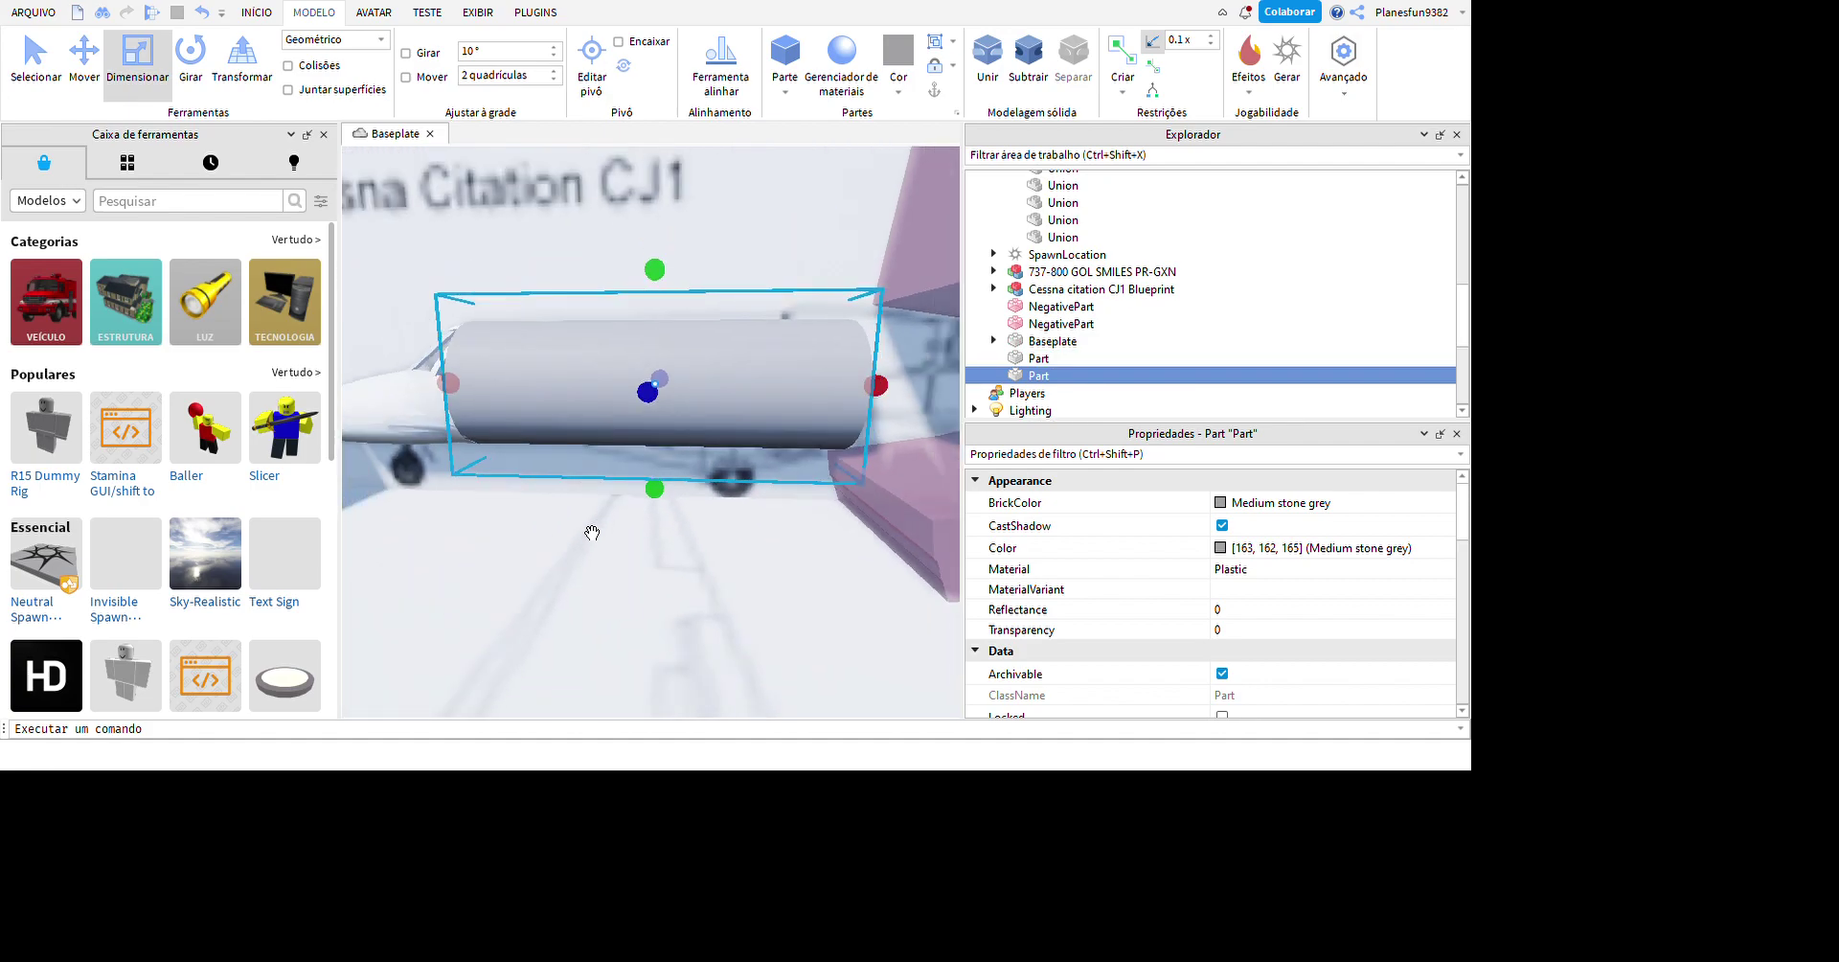
- Resize the cylinder copy into a separate tail section reaching the tail tip, and cut it with the negative part
scroll(922, 523, down, 5)
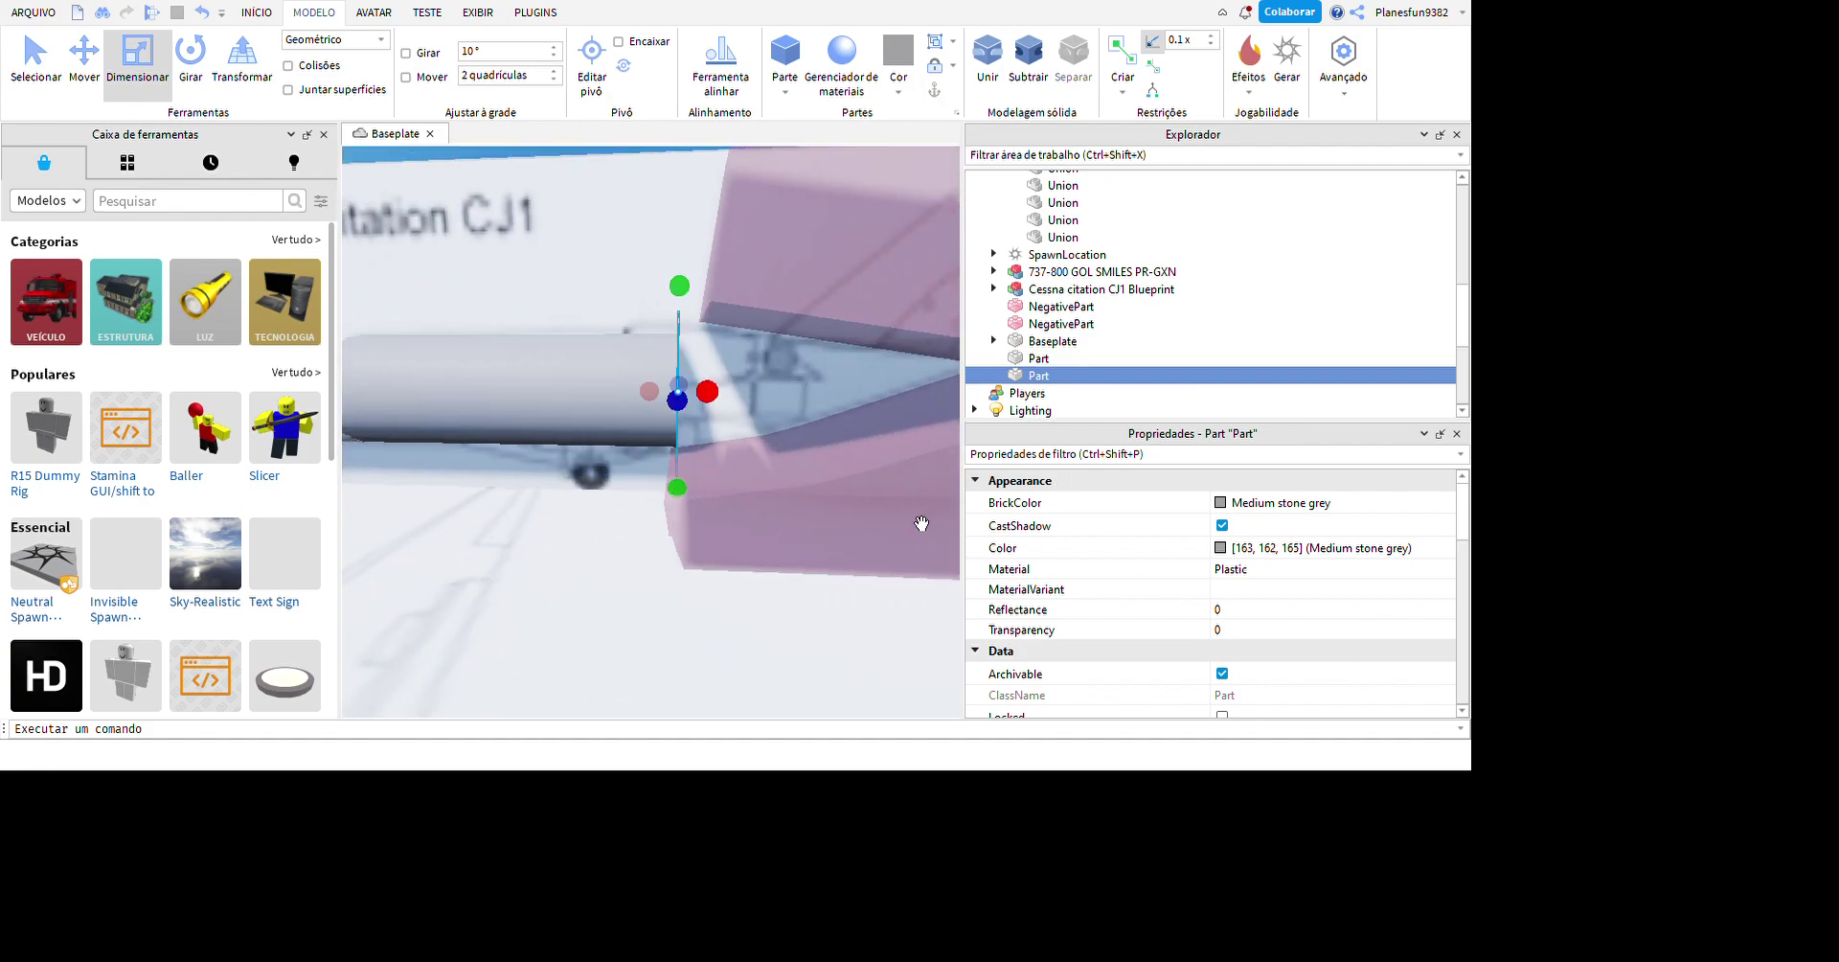
middle_drag(921, 523, 862, 496)
ctrl+click(985, 329)
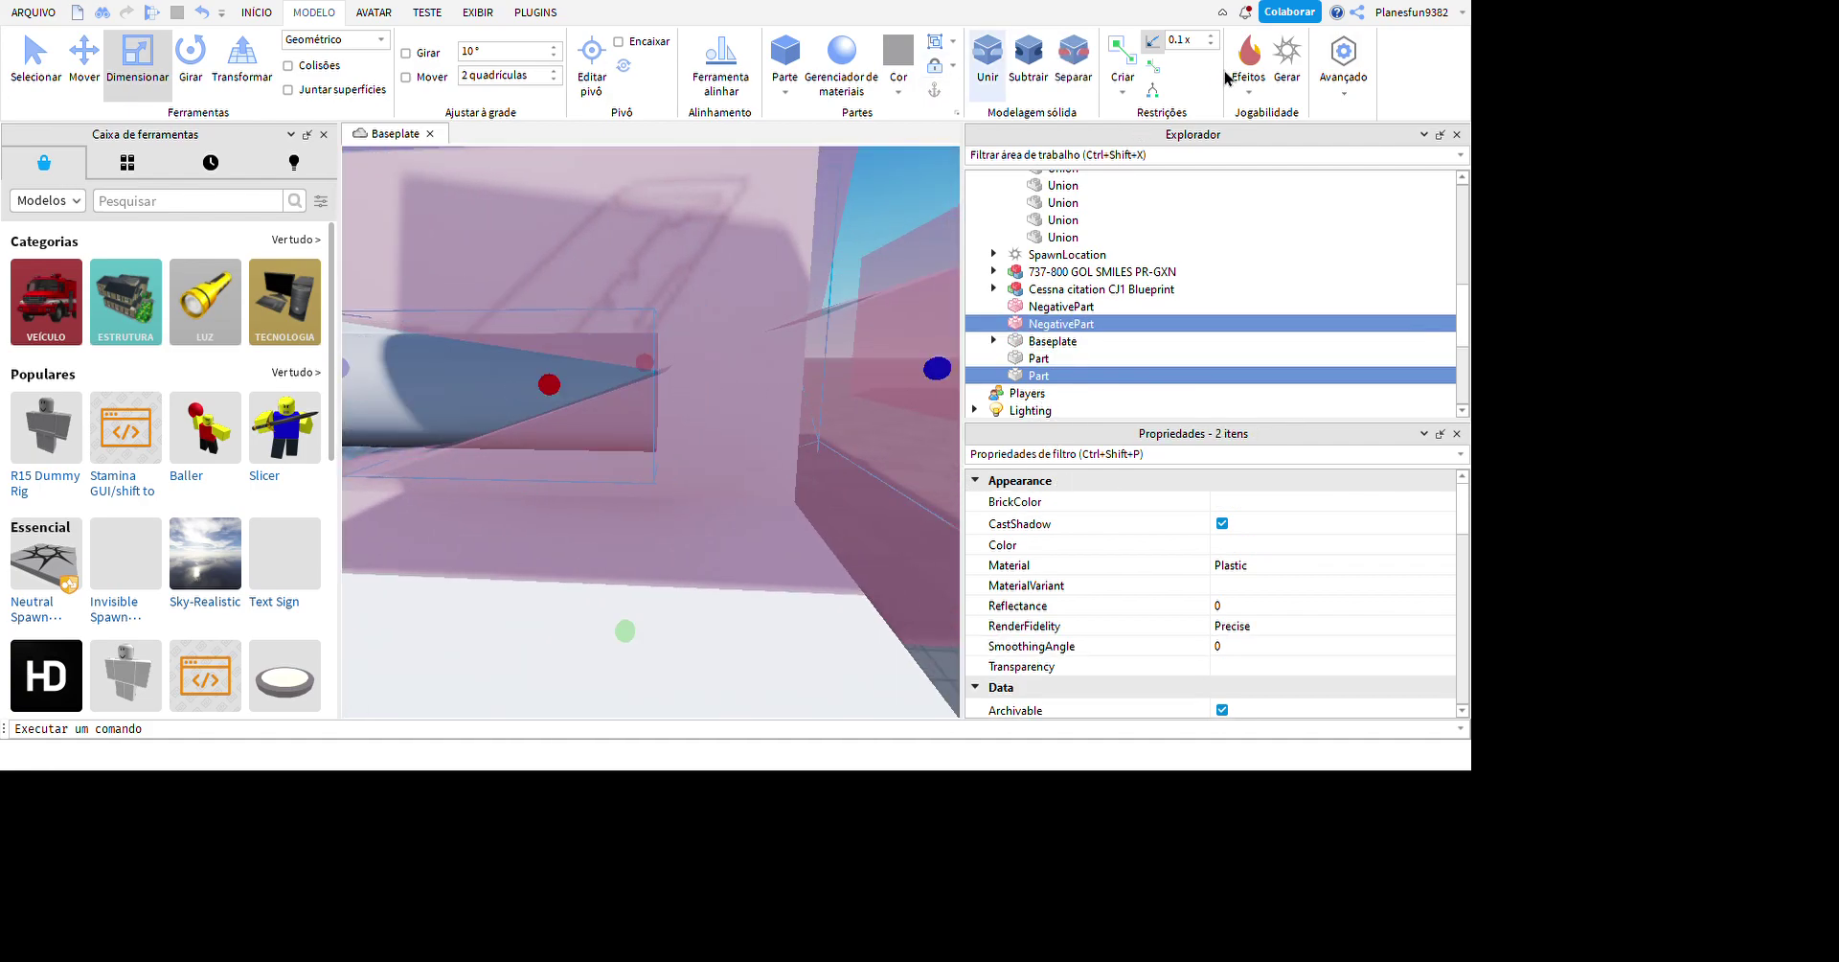
click(987, 58)
- Select the nose, fuselage and tail sections together and move them over the top-view blueprint
right_drag(760, 605, 731, 517)
click(766, 547)
click(731, 518)
key(f)
scroll(652, 431, down, 5)
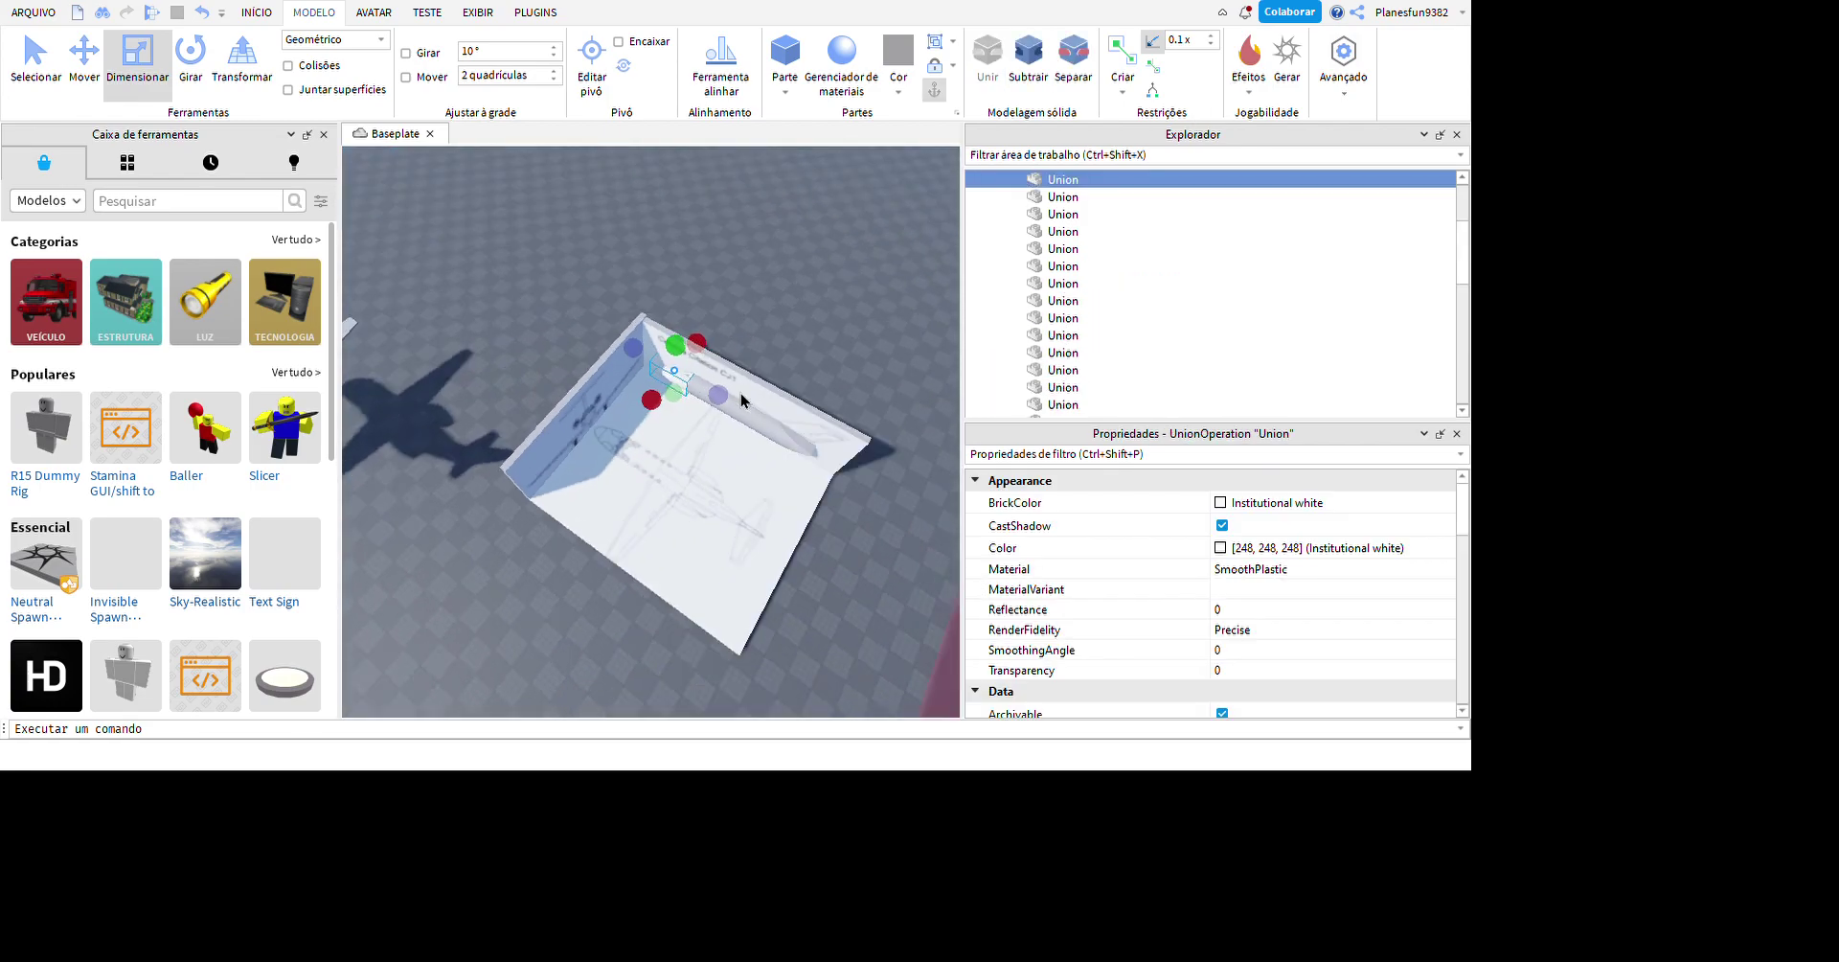
ctrl+click(716, 457)
click(91, 62)
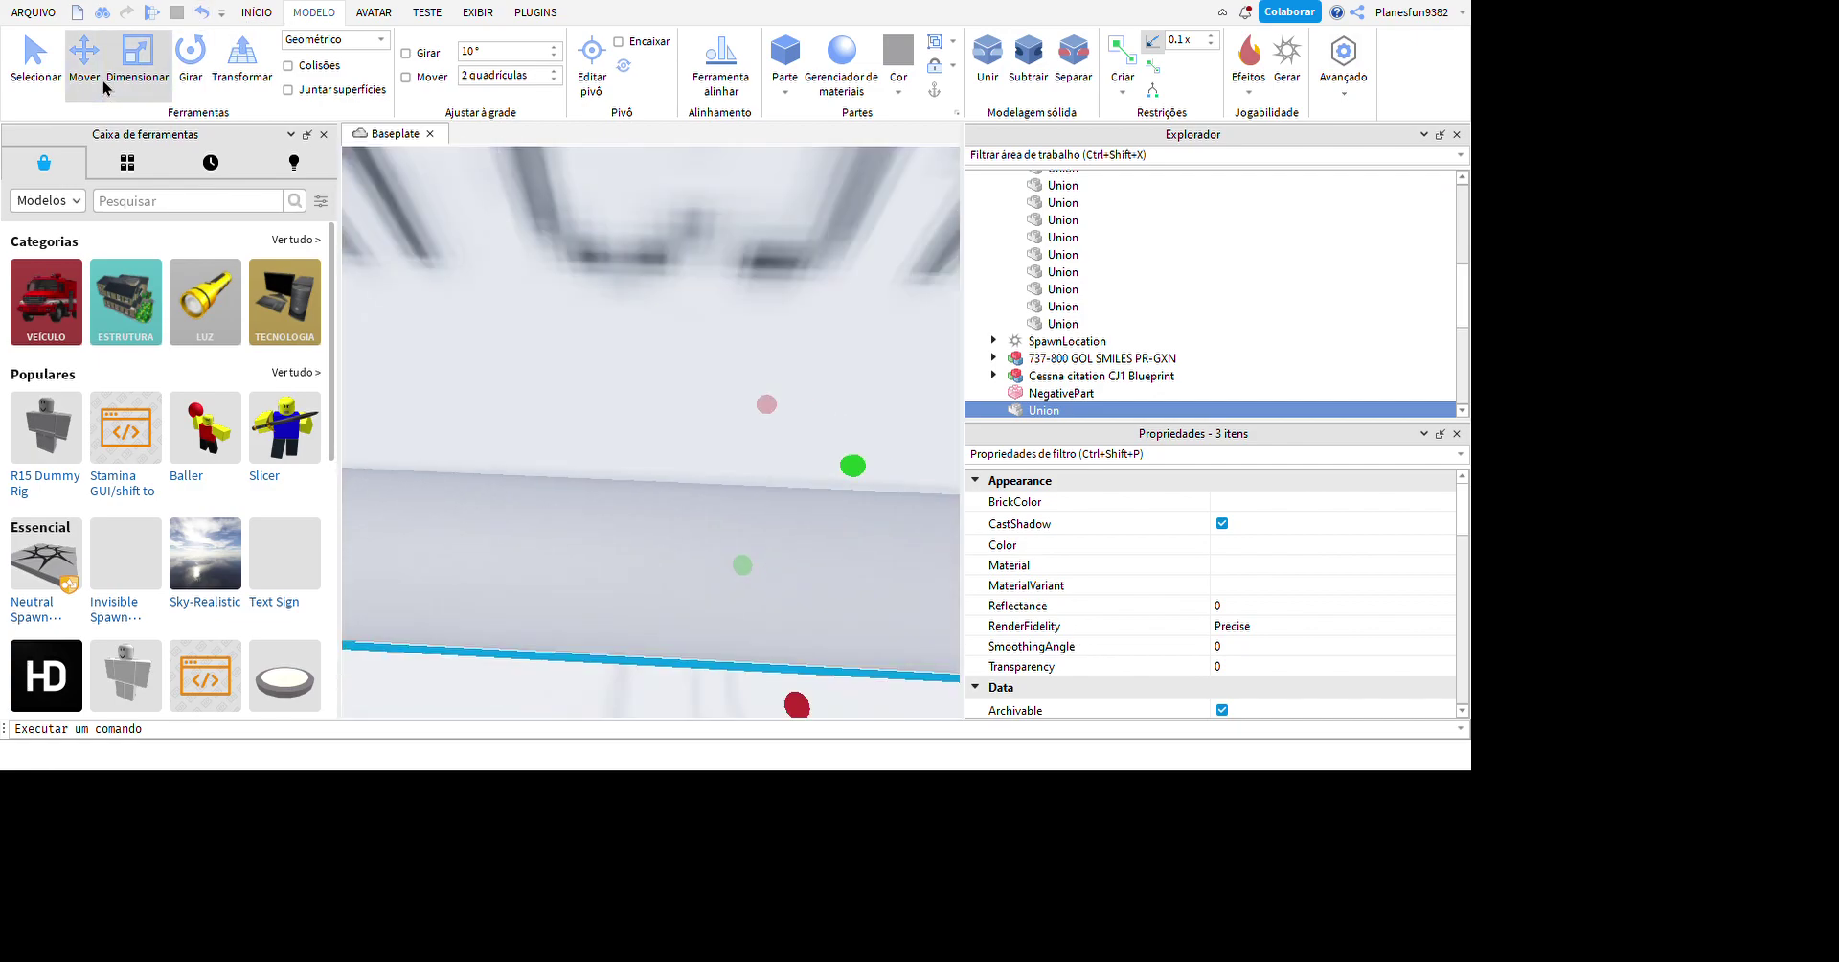
right_drag(791, 629, 866, 436)
- Place a block beside the rear fuselage and stretch it along the tail's side outline on the top-view blueprint
key(ctrl+v)
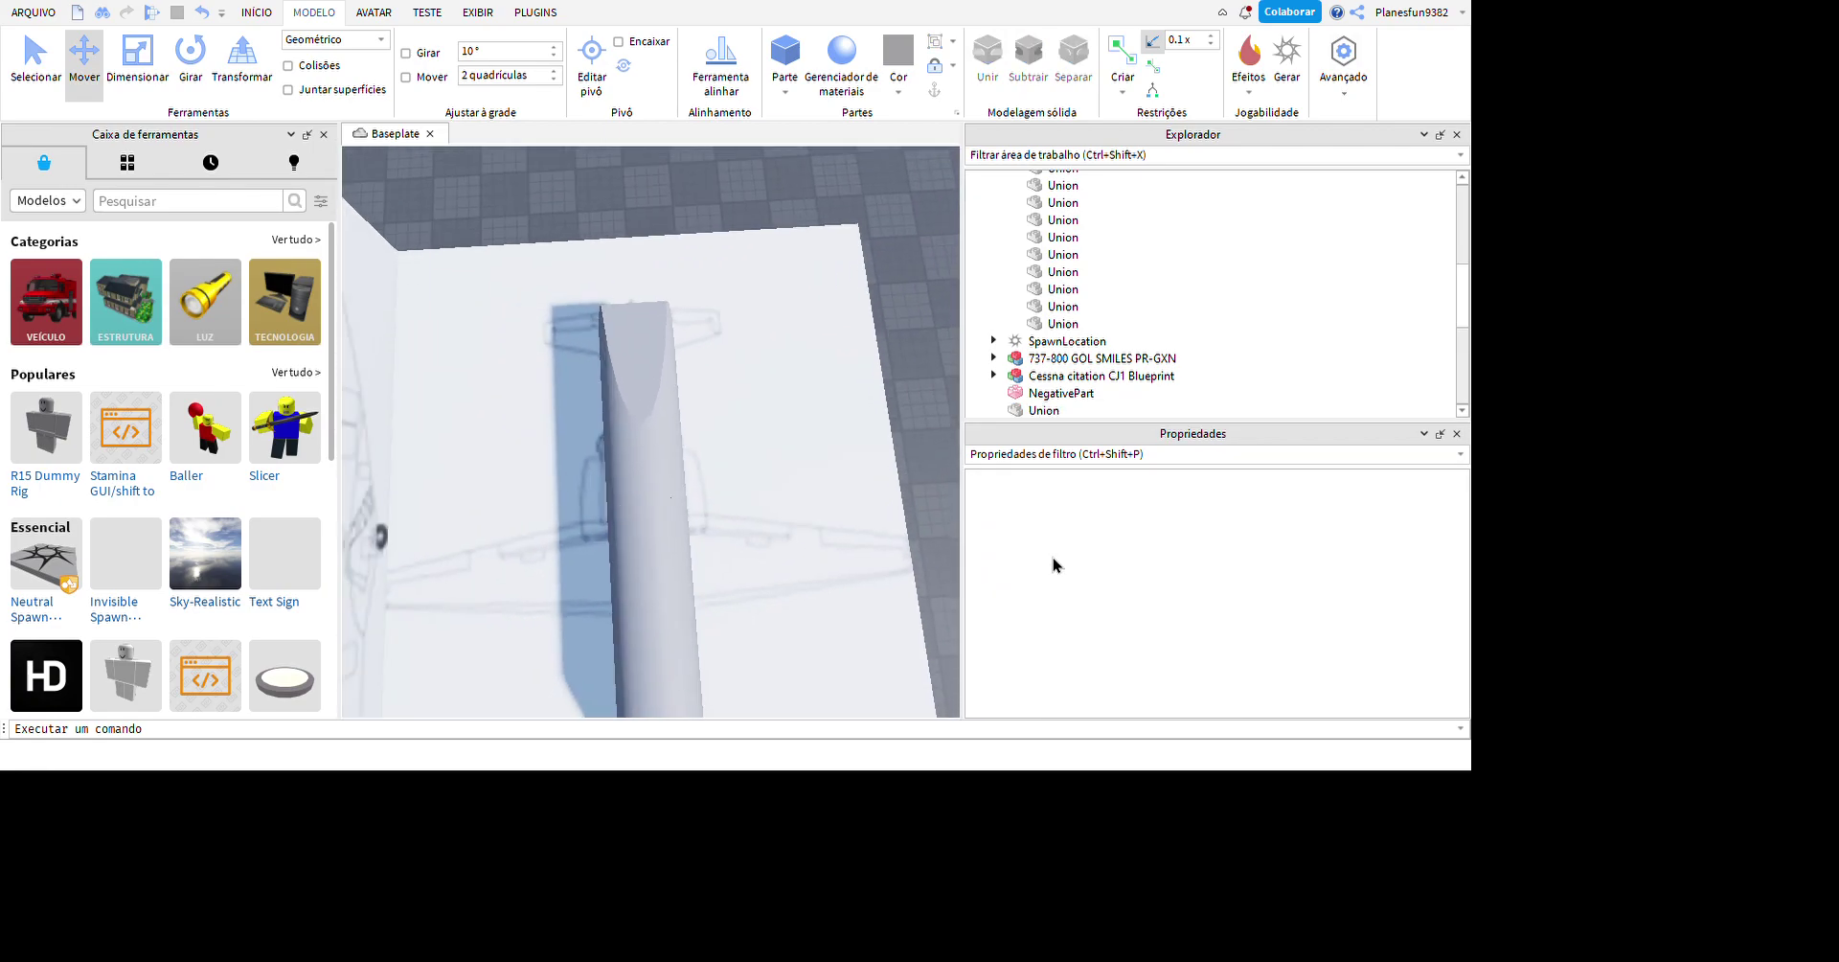
right_drag(777, 635, 811, 640)
middle_drag(812, 640, 621, 570)
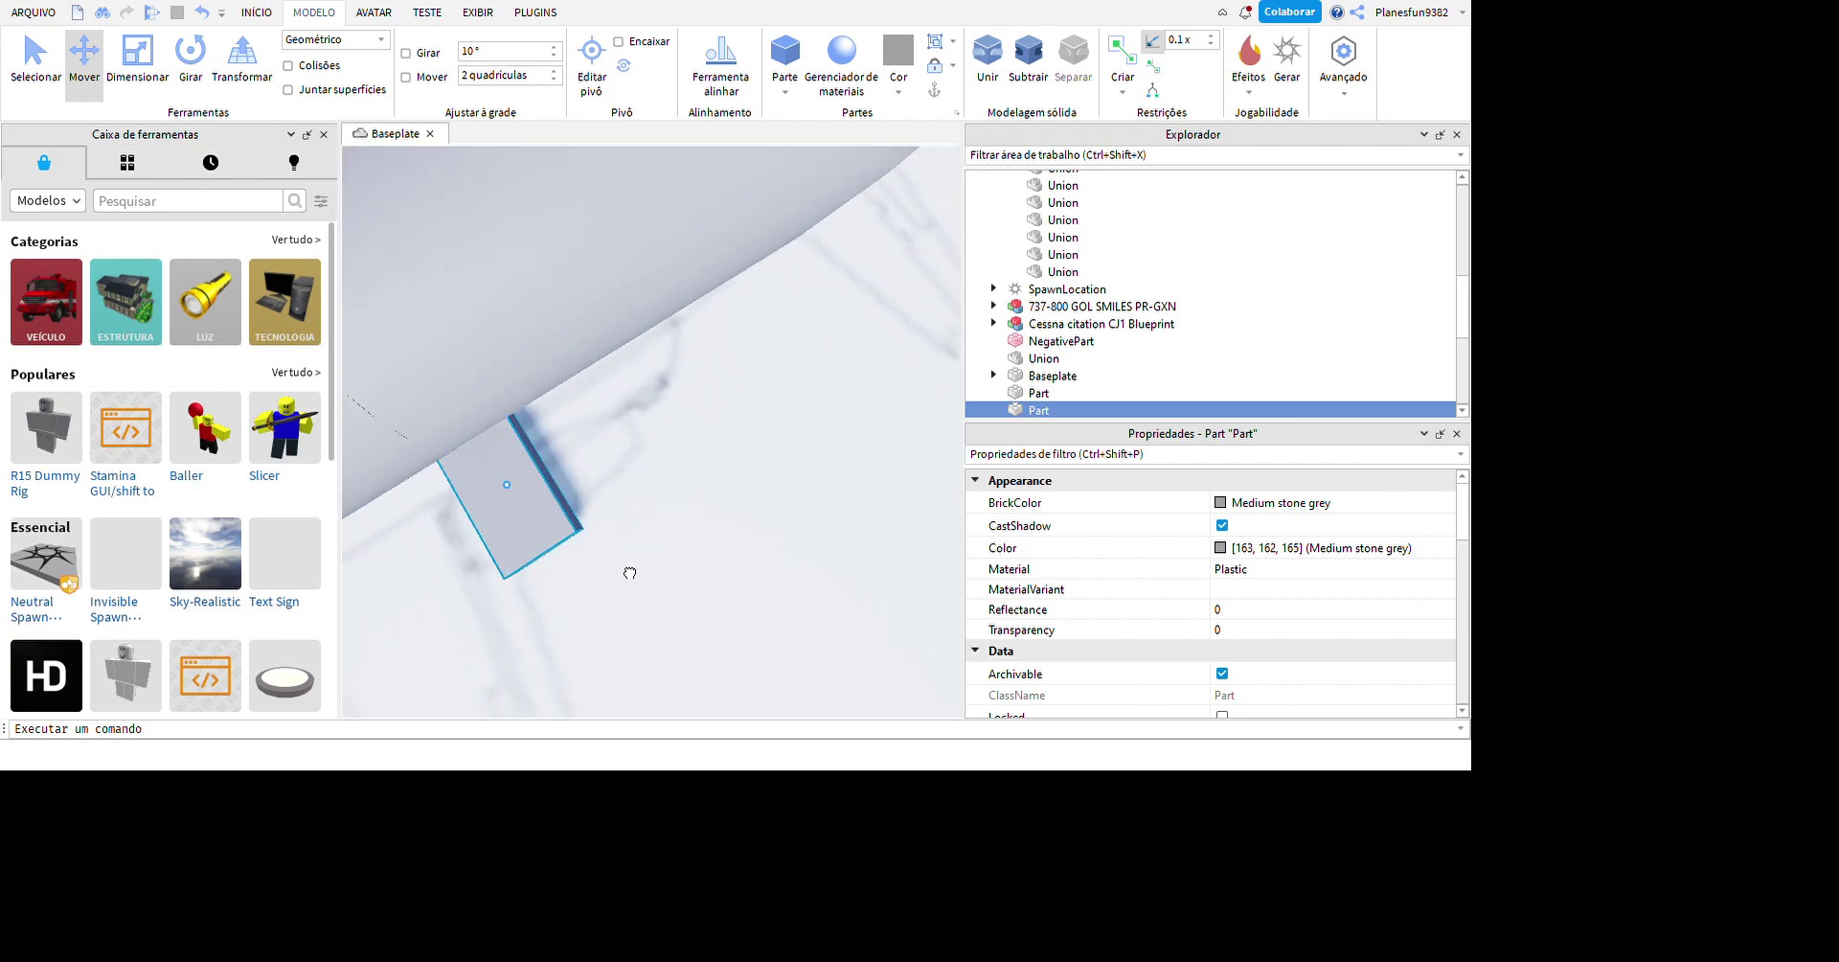
right_drag(668, 590, 659, 577)
key(ctrl+3)
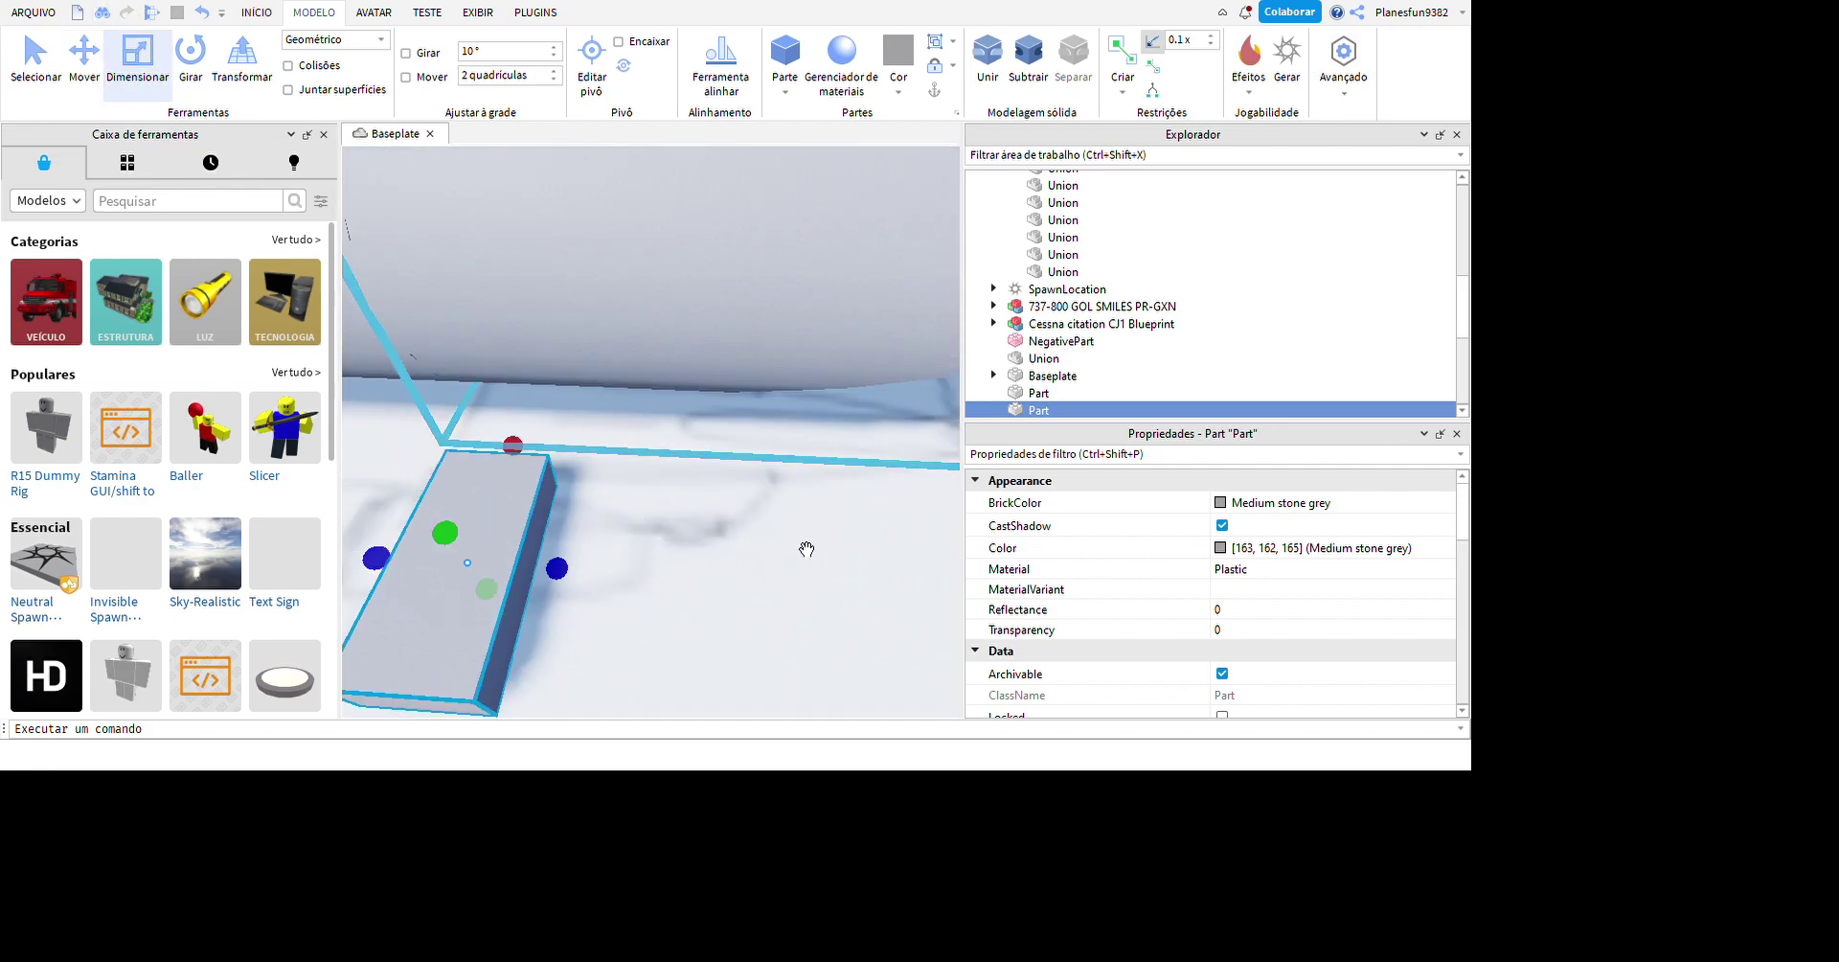
middle_drag(710, 709, 677, 559)
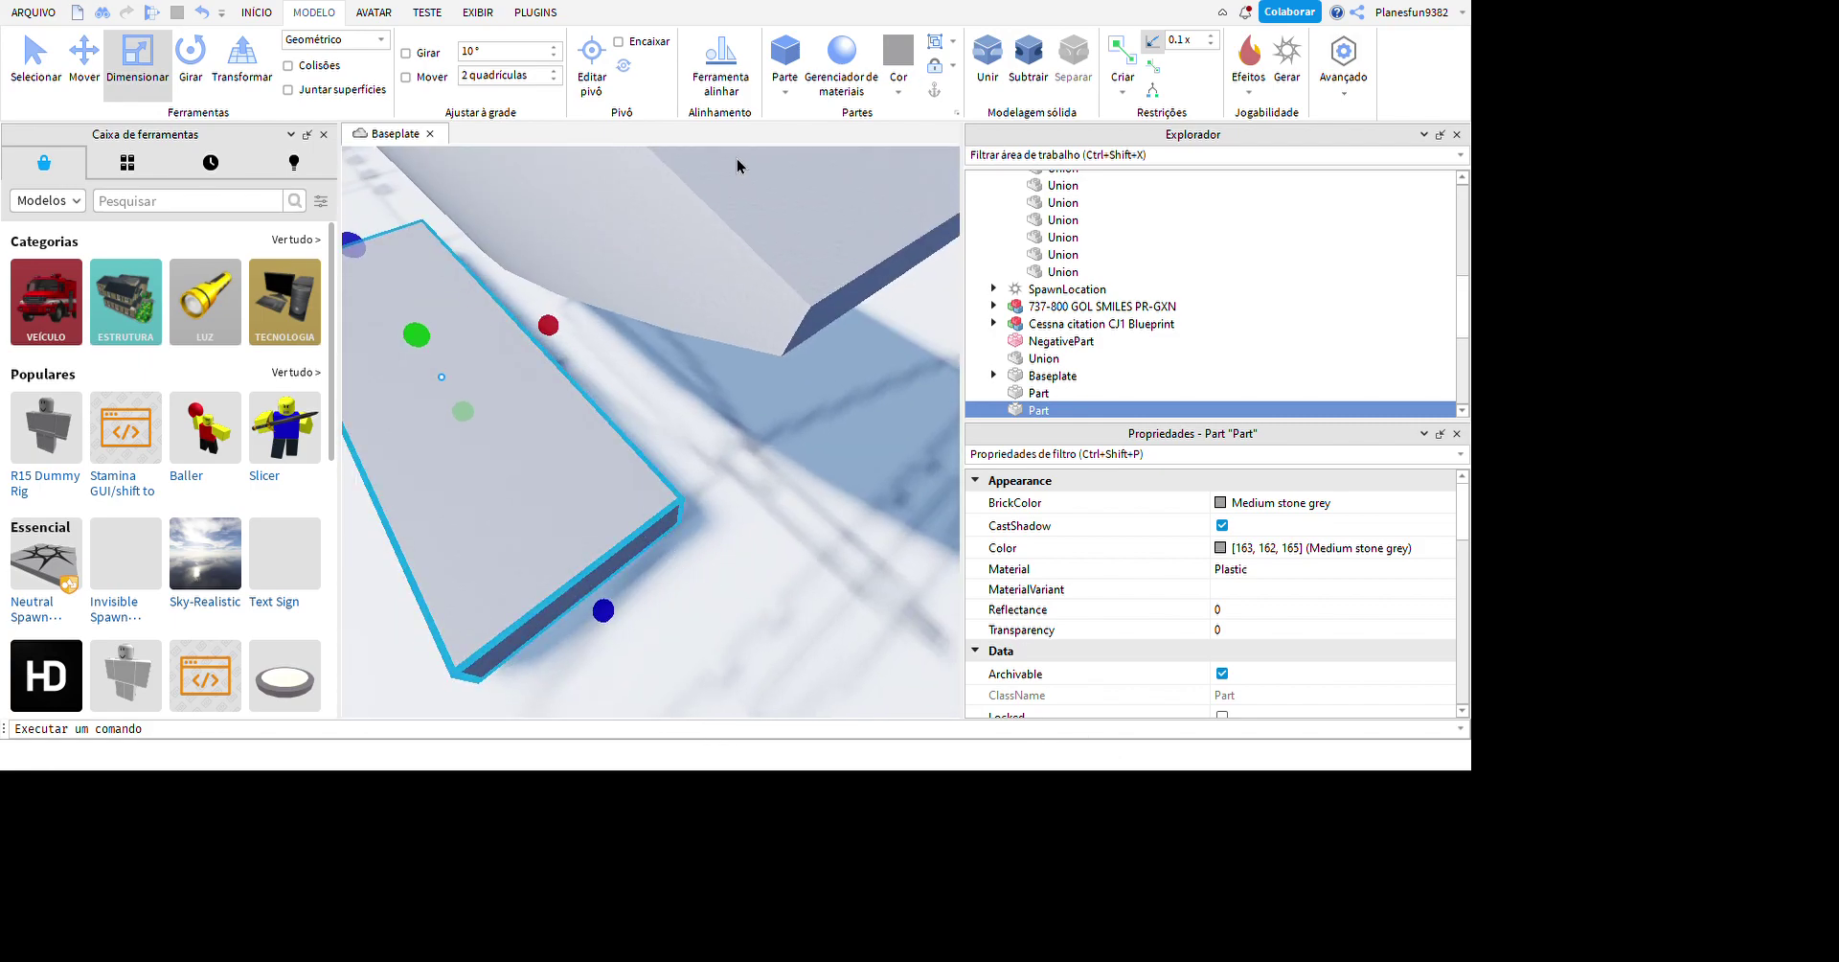
- Duplicate the side block, rotate the copy to the next angle of the tail outline, and extend it rearward
key(ctrl+d)
key(ctrl+4)
right_drag(735, 427, 824, 390)
drag(825, 390, 843, 335)
key(ctrl+3)
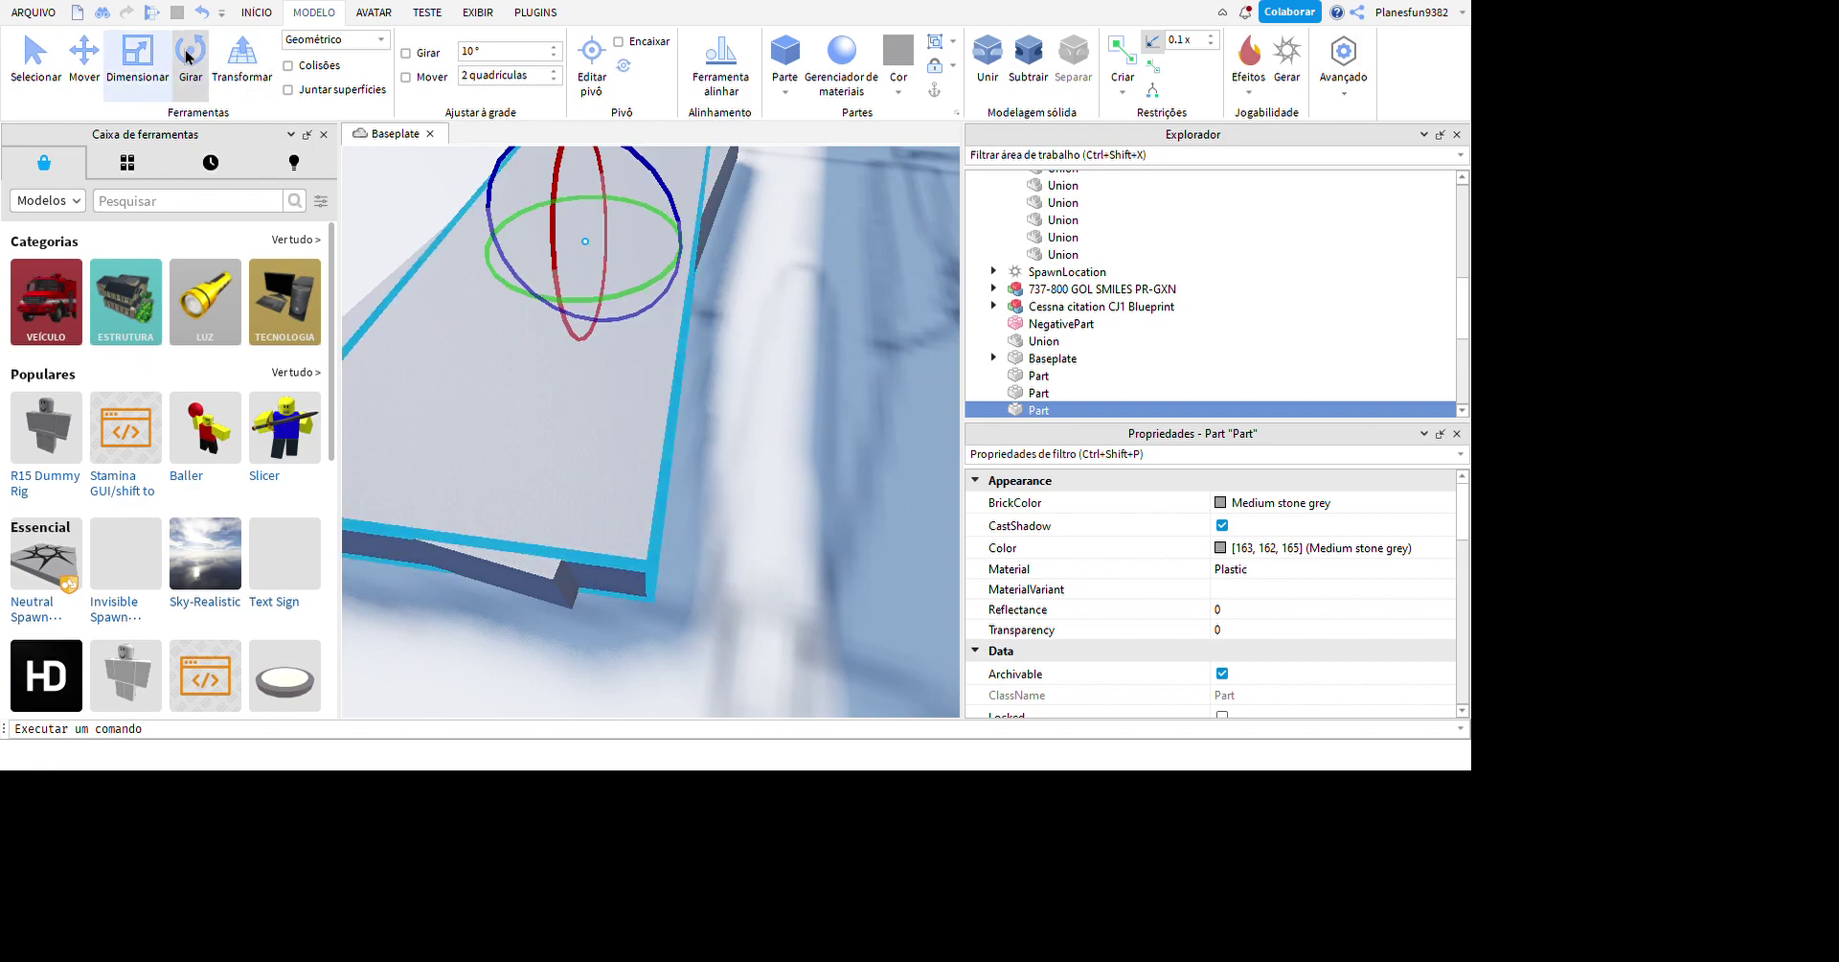
right_drag(928, 335, 736, 666)
right_drag(707, 764, 638, 484)
ctrl+click(613, 326)
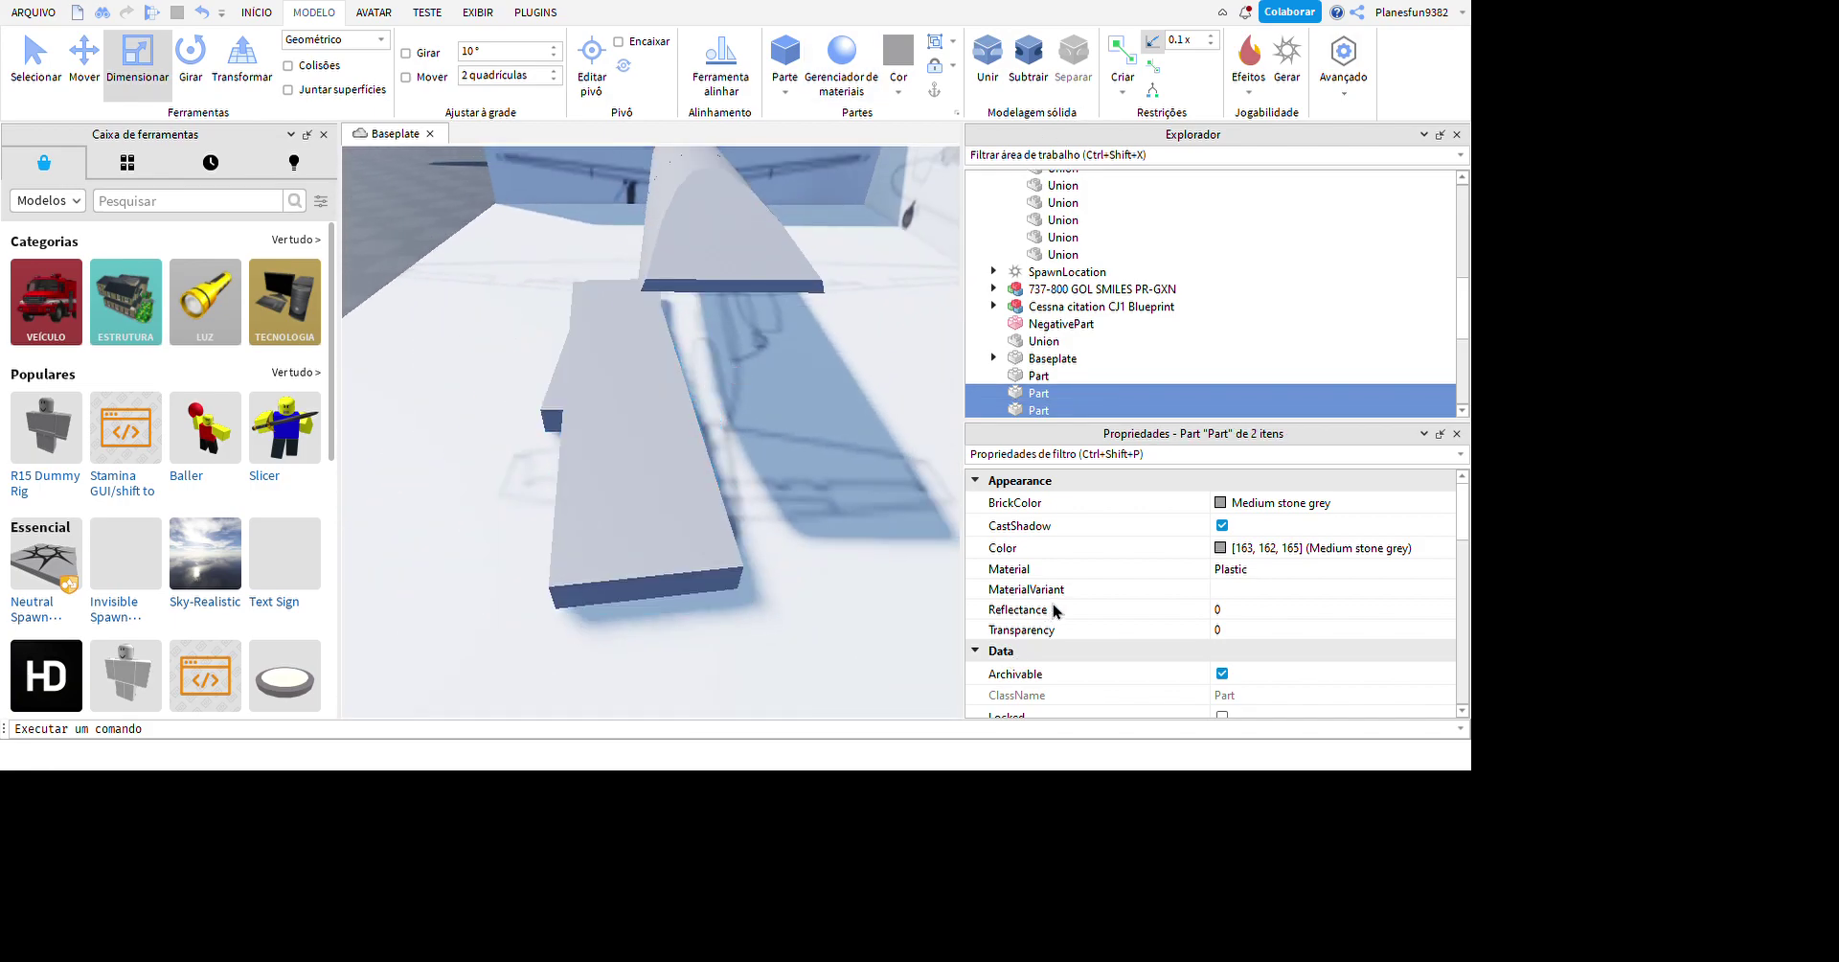
- Widen the two side blocks outward, away from the tail
click(638, 485)
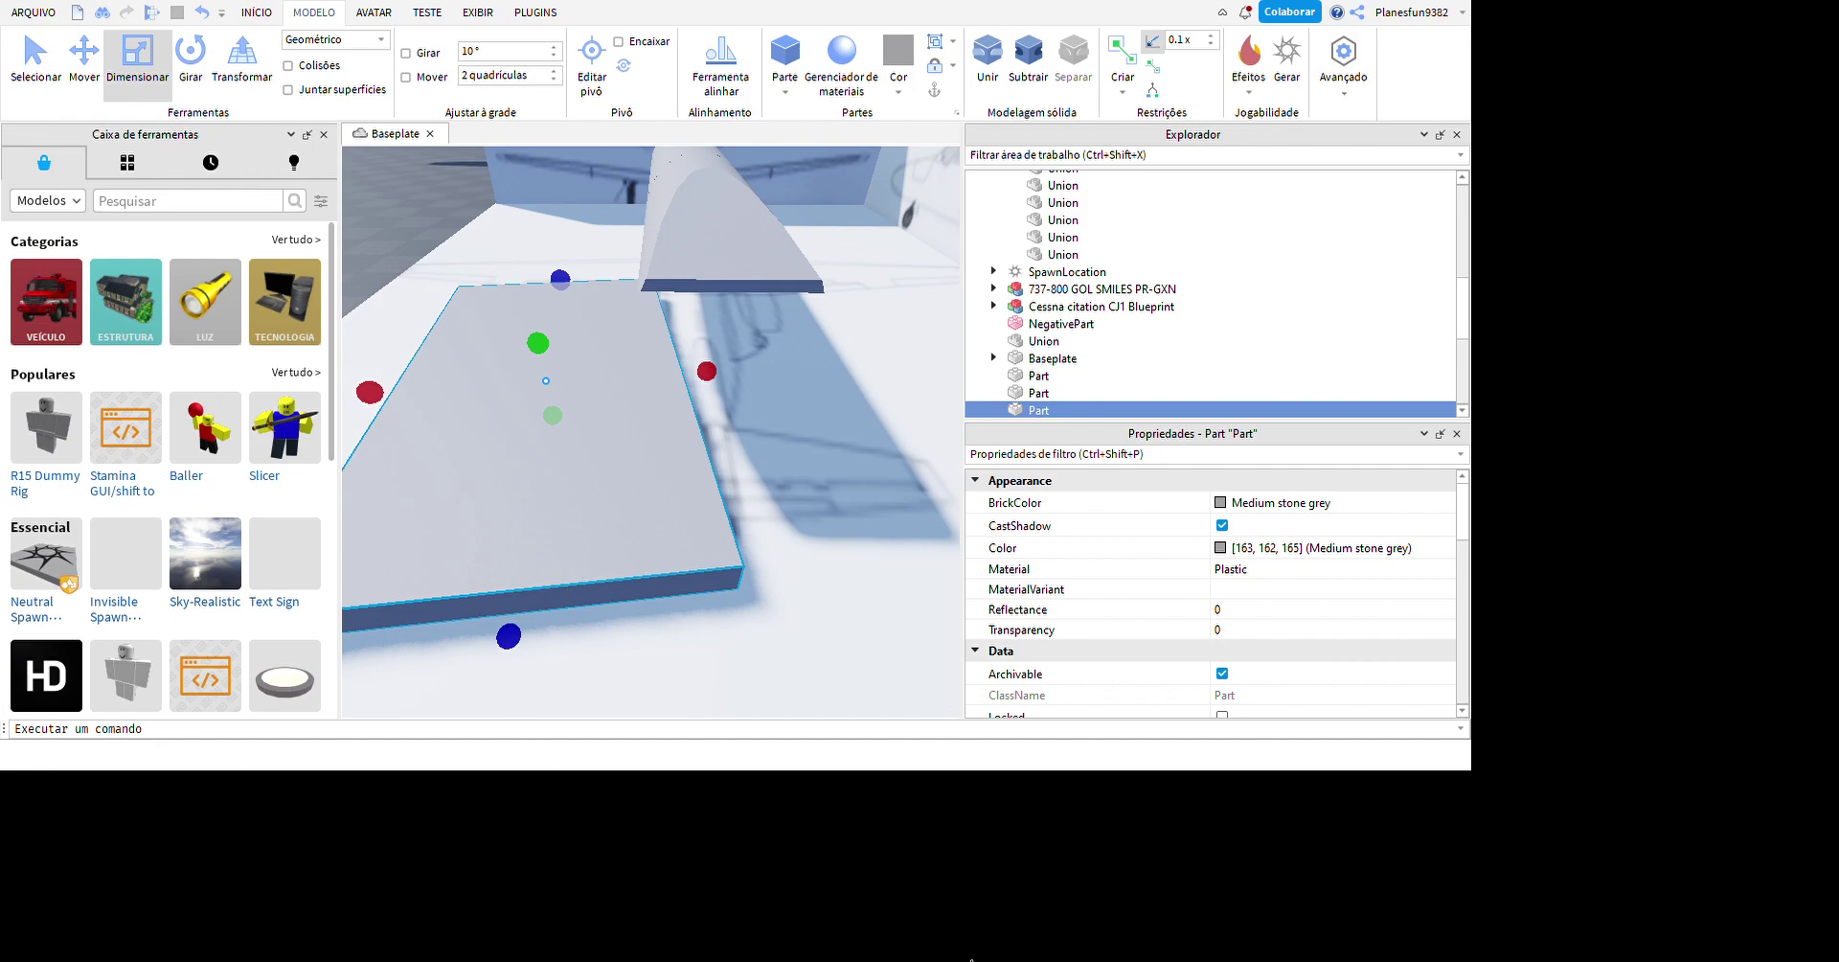
right_drag(915, 578, 850, 657)
click(819, 637)
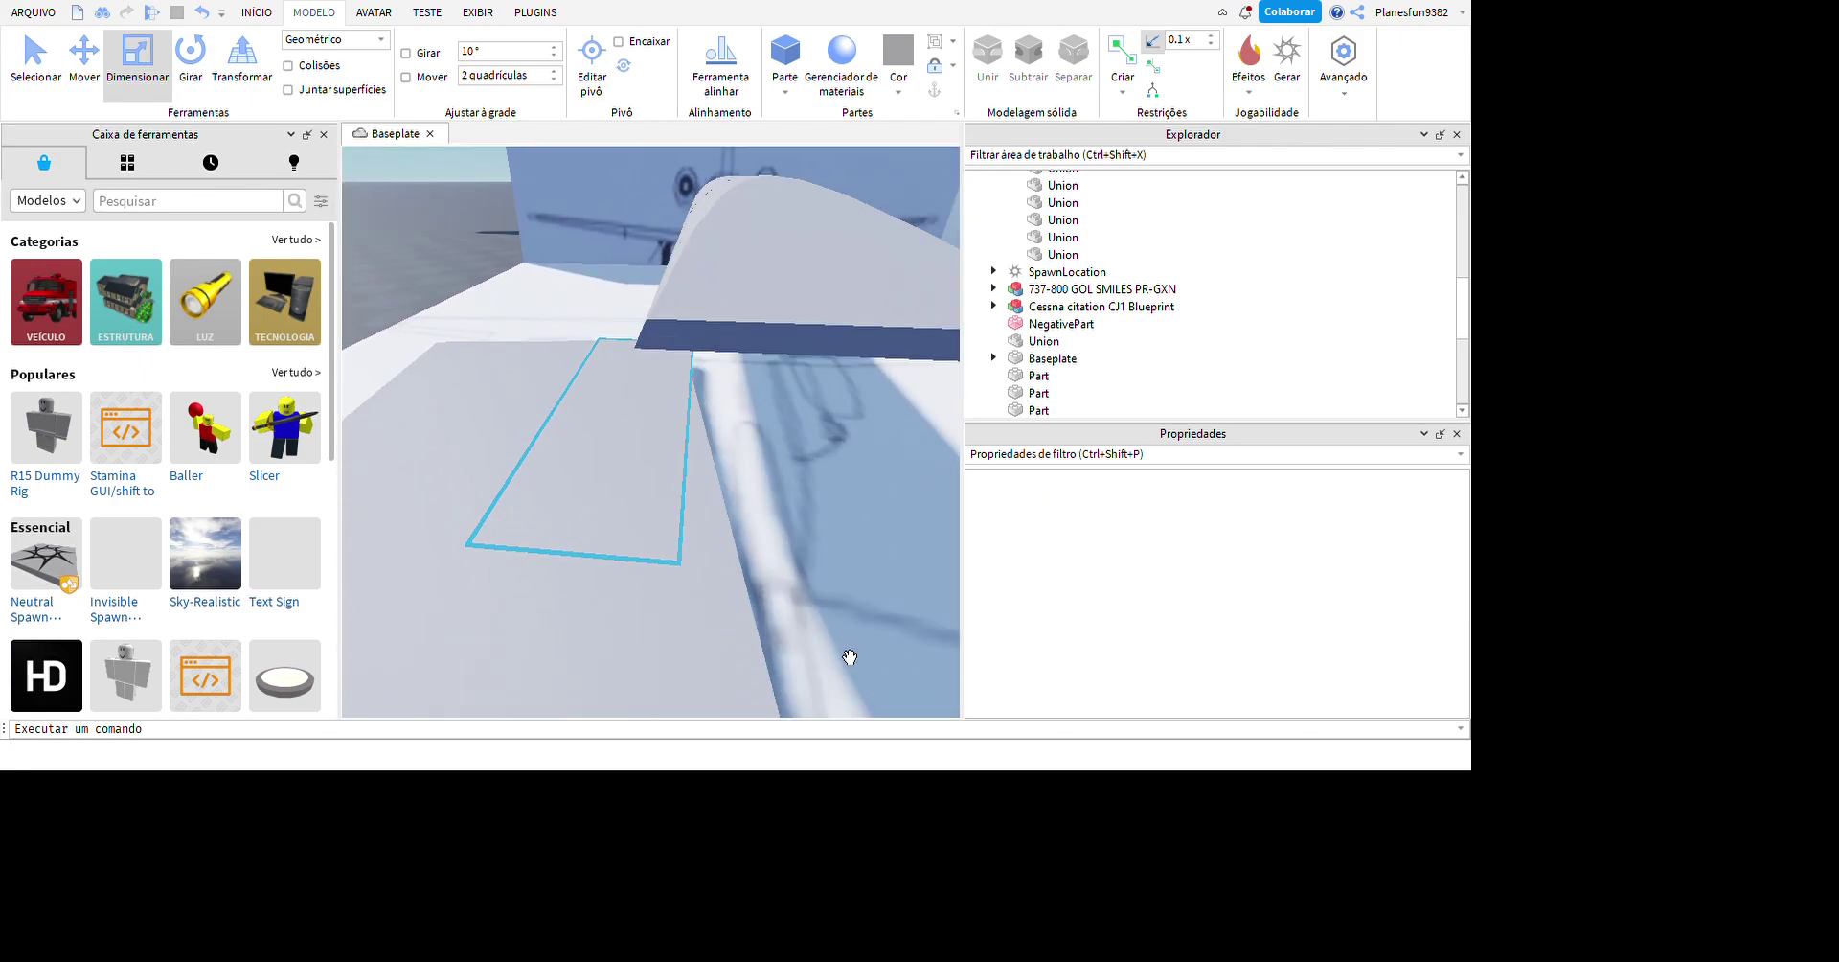
click(879, 480)
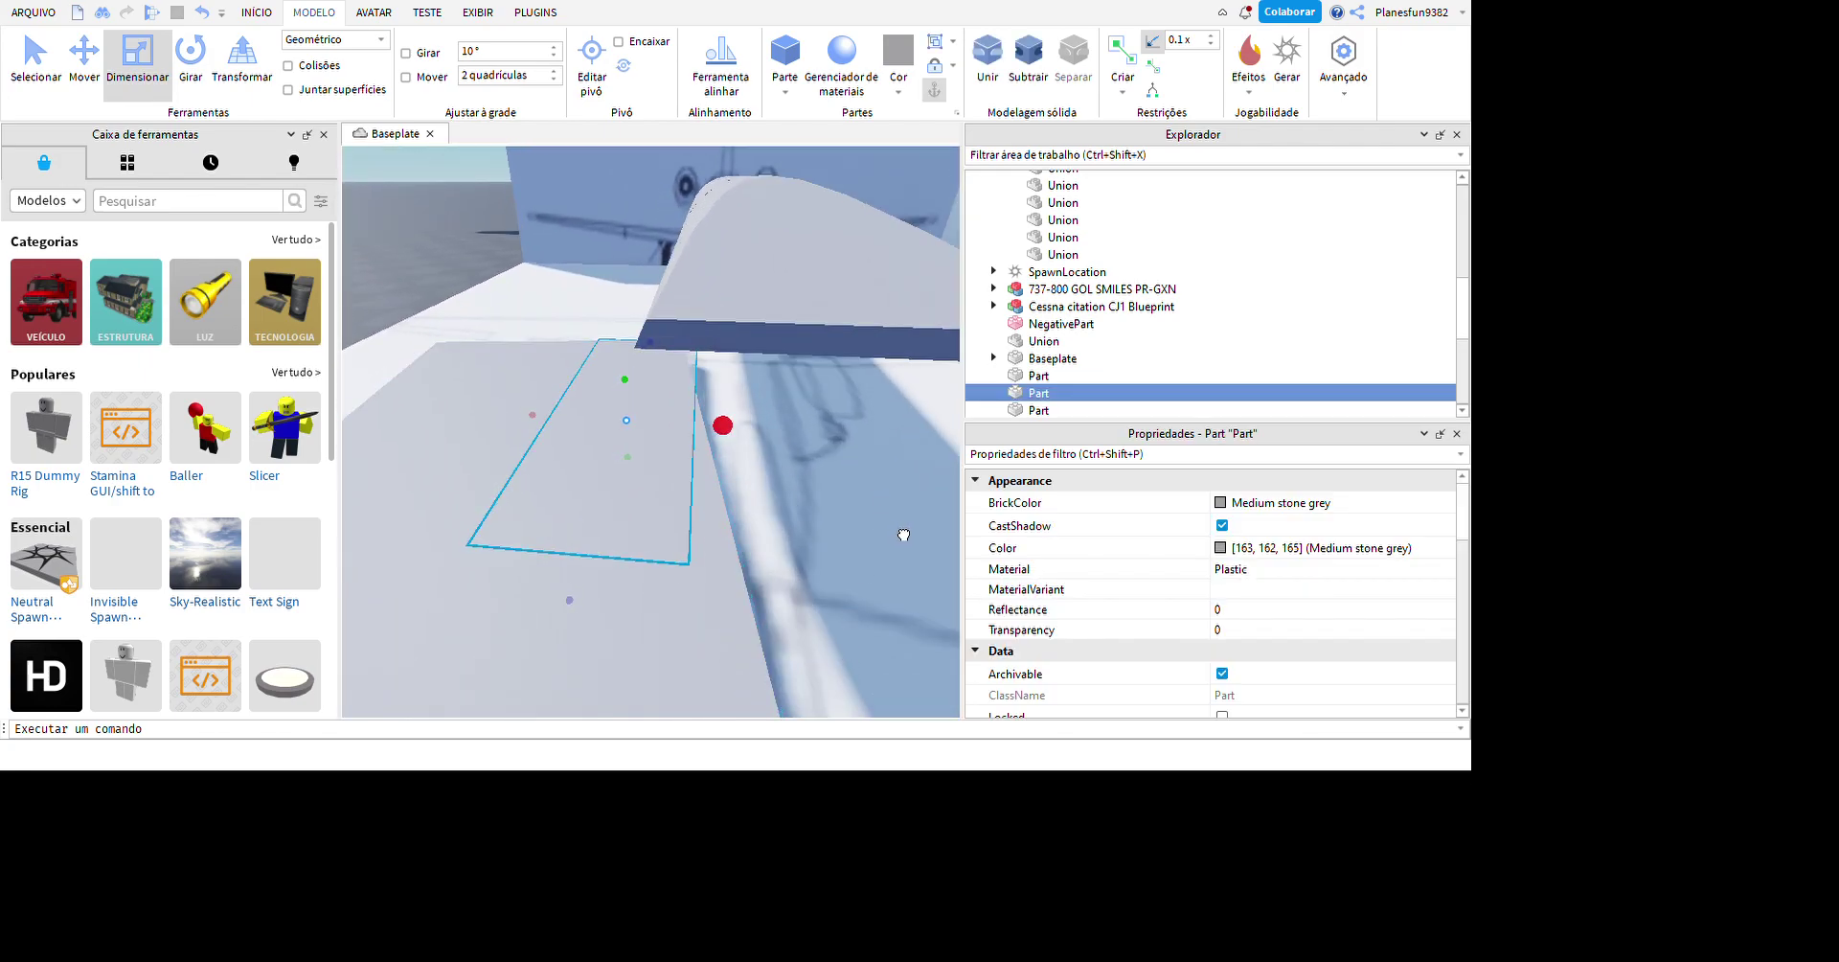
- Union the two side blocks and thicken the resulting cutting block beyond the tail's full height
right_drag(918, 553, 943, 505)
key(ctrl+shift+g)
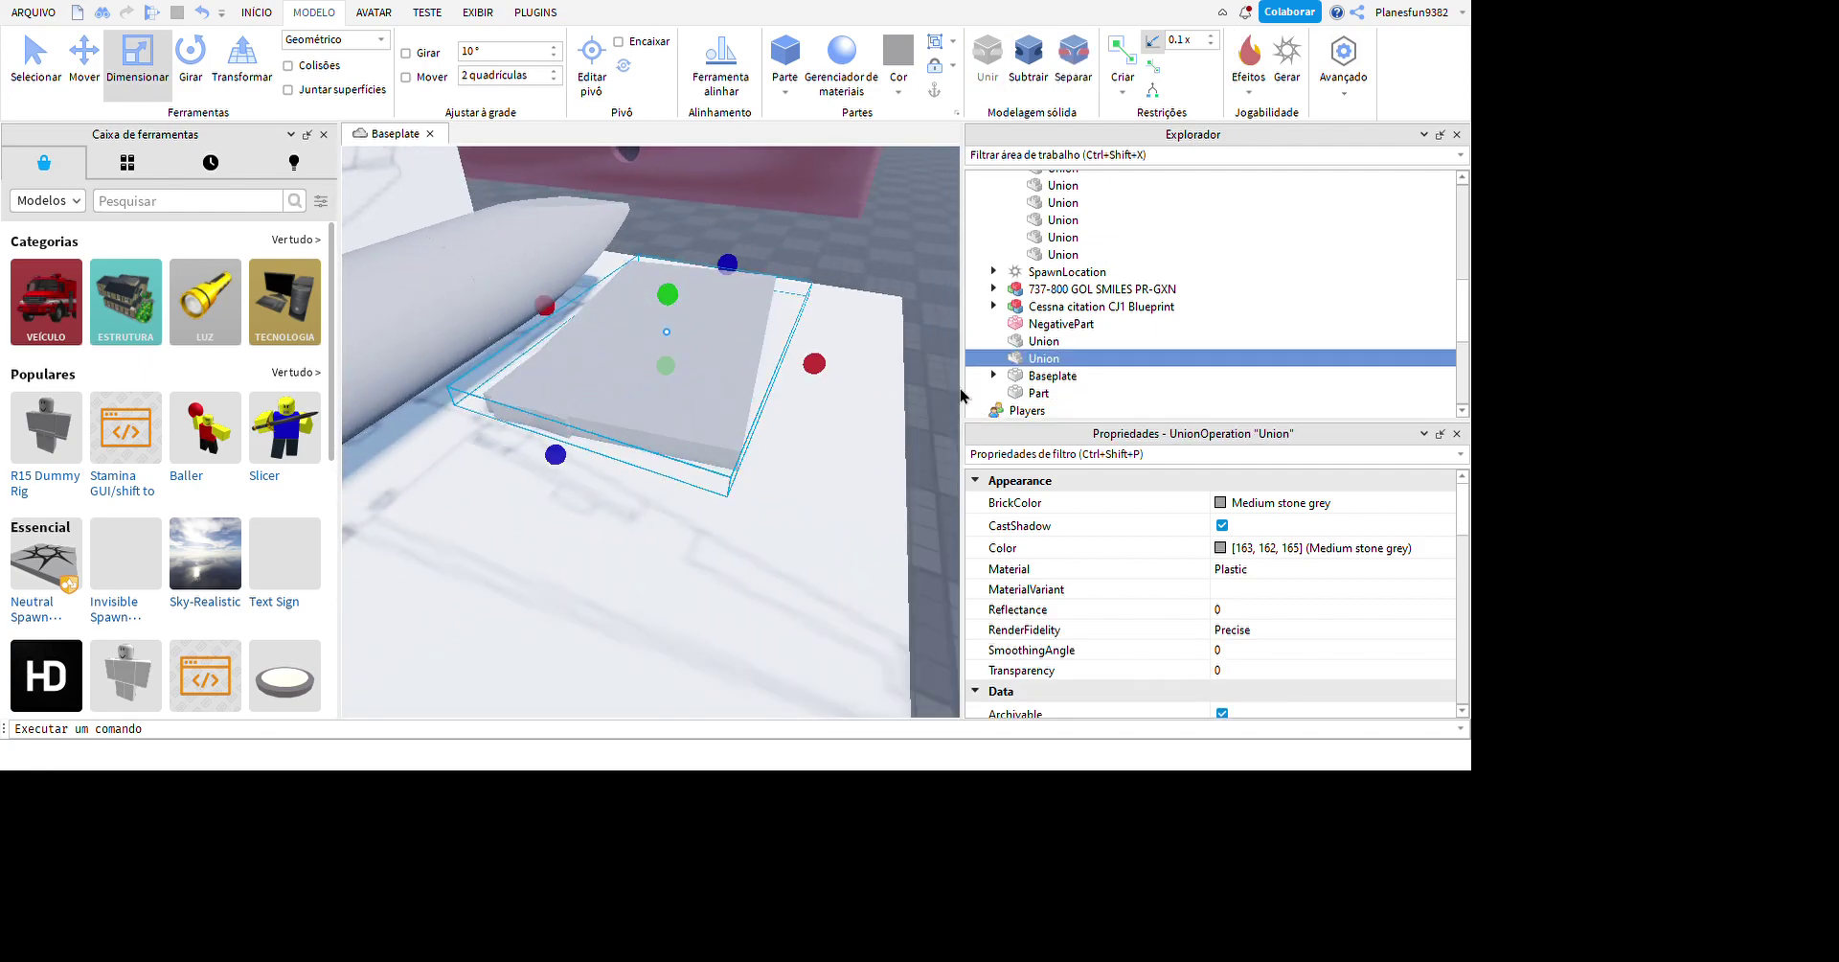
right_drag(856, 398, 838, 444)
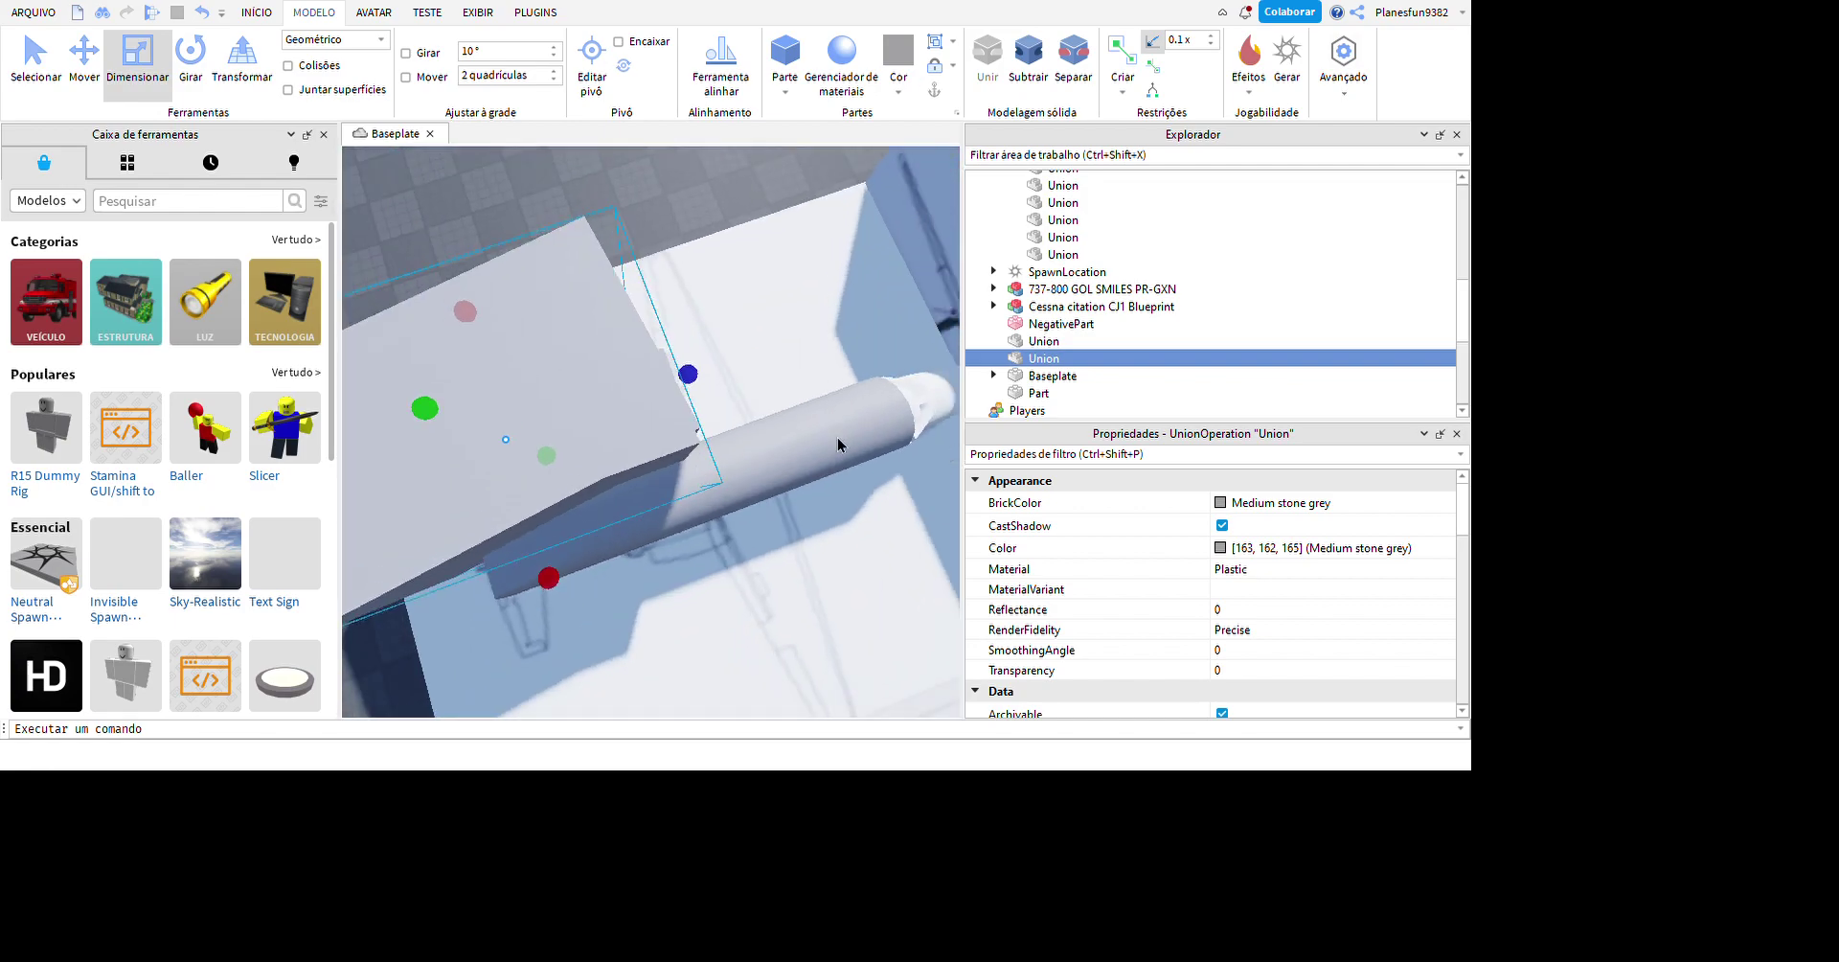
drag(738, 739, 692, 717)
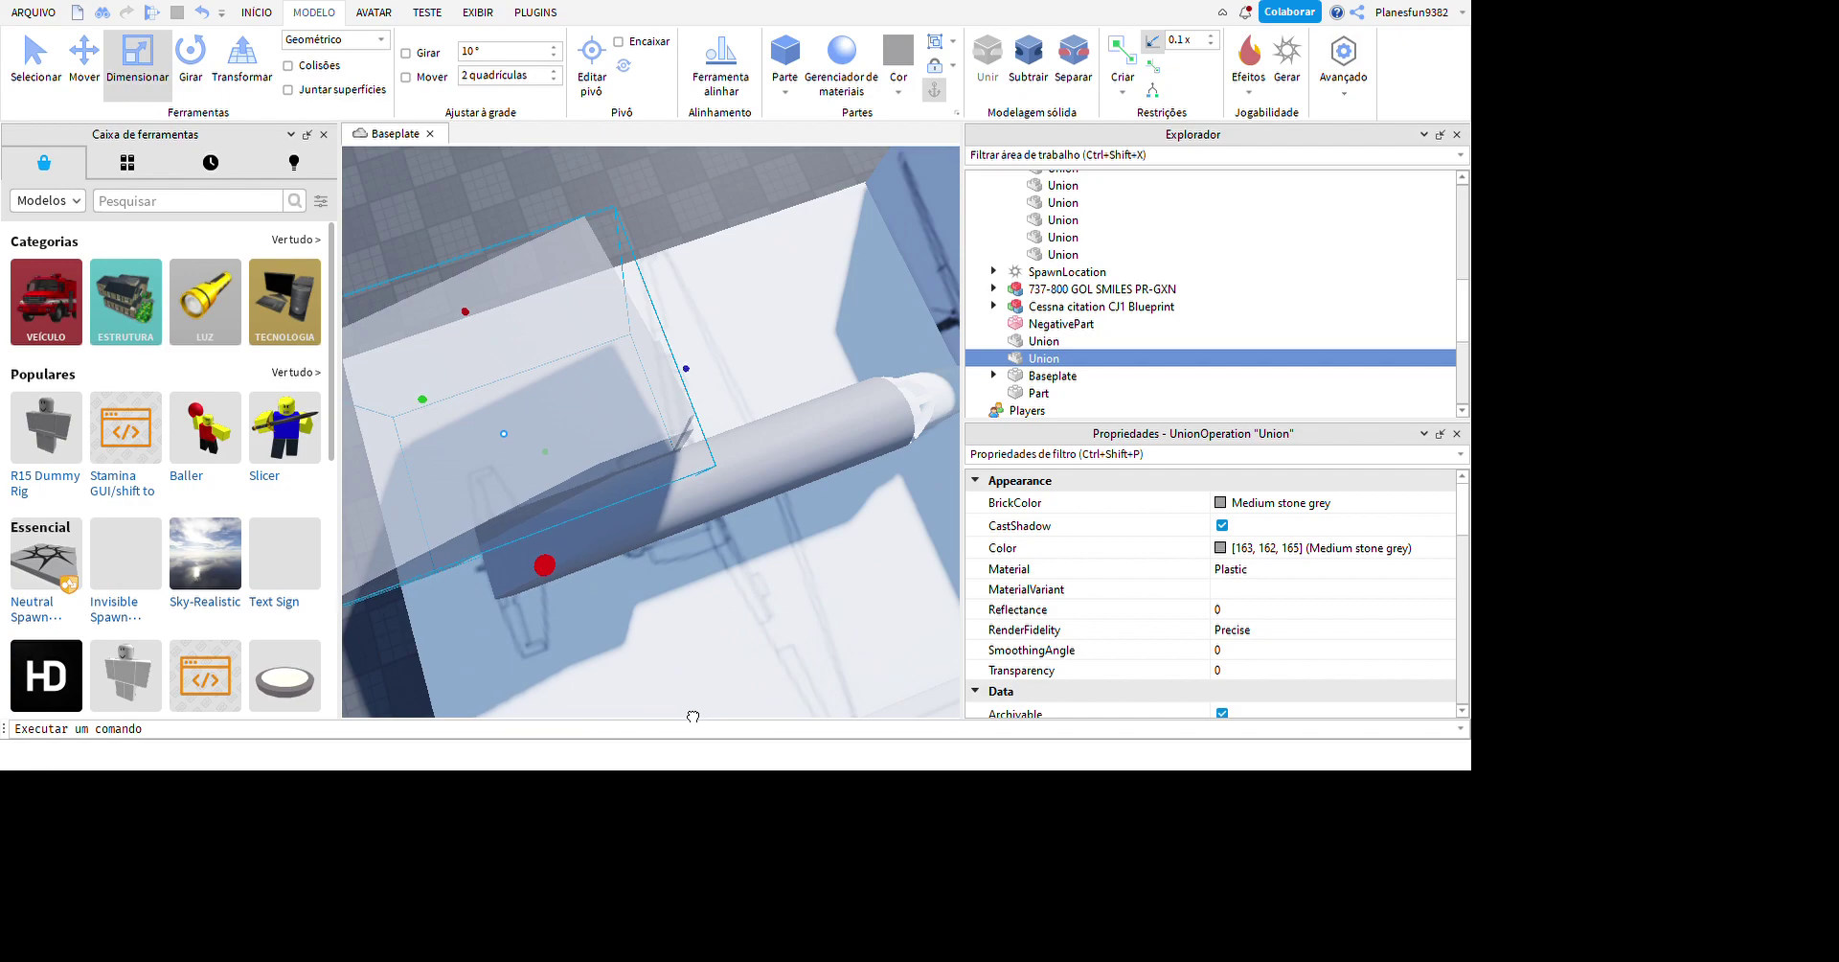
right_drag(694, 711, 759, 643)
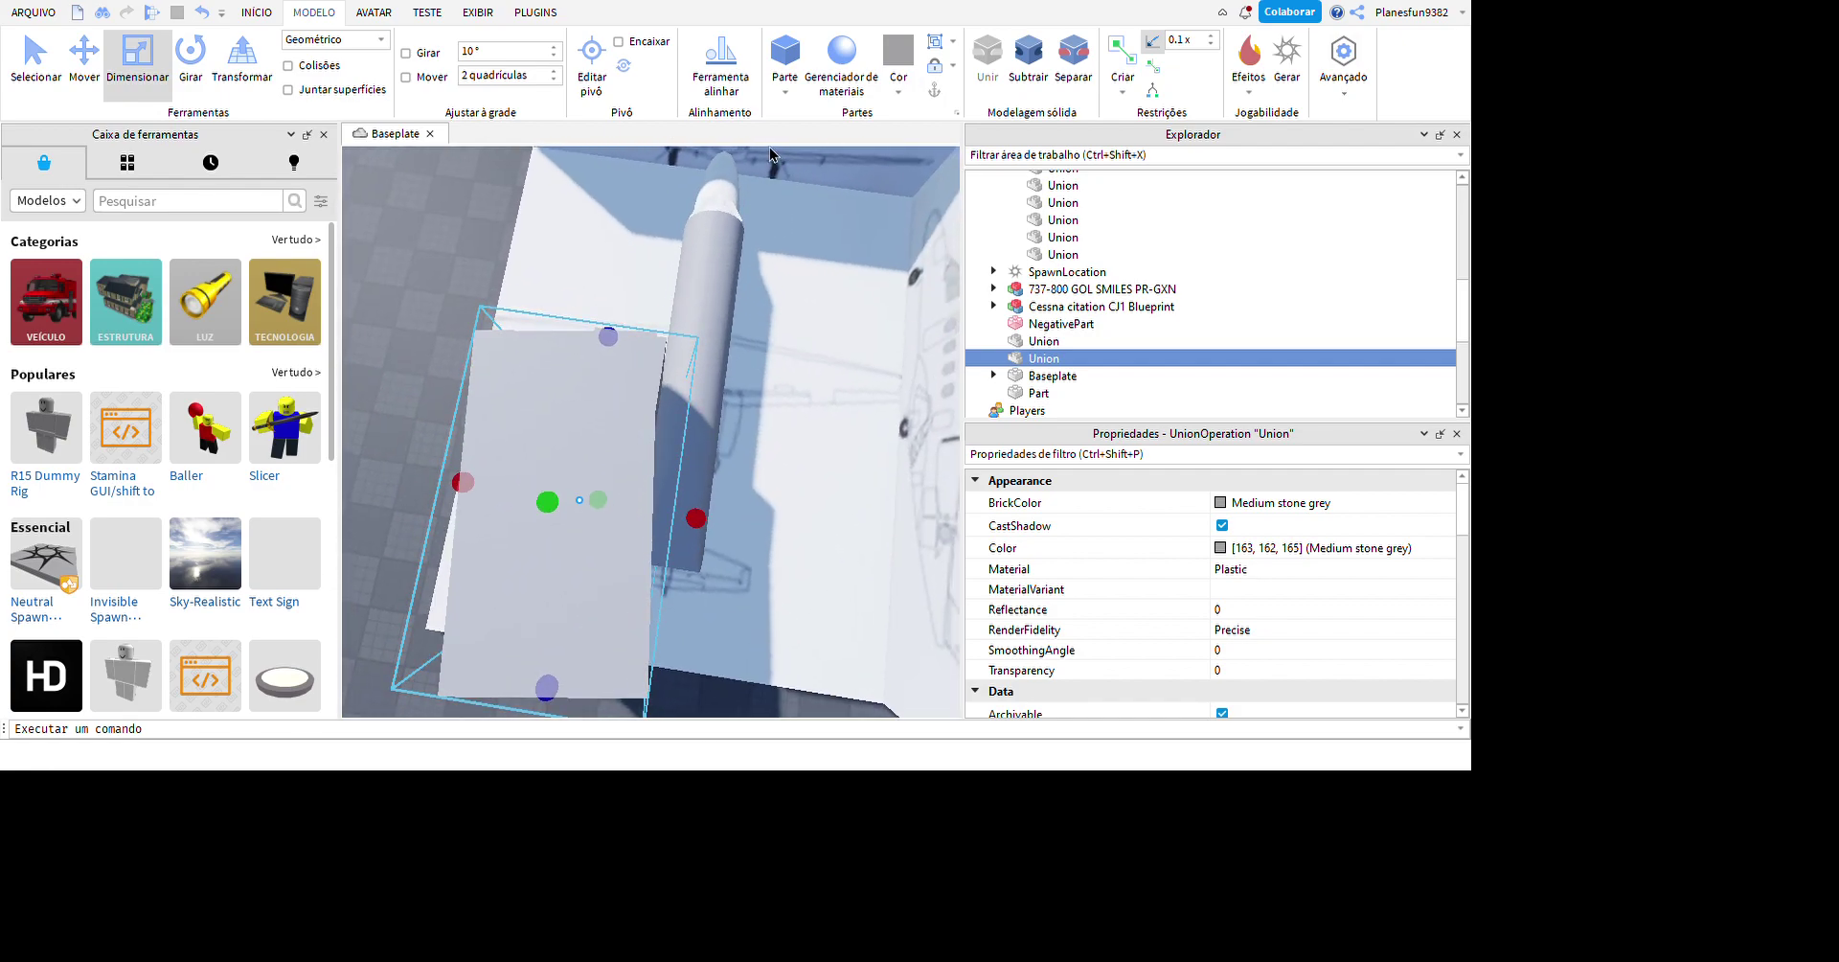
- Duplicate the side cutting block, rotate the copy slightly, and union it with the original
key(ctrl+d)
click(191, 60)
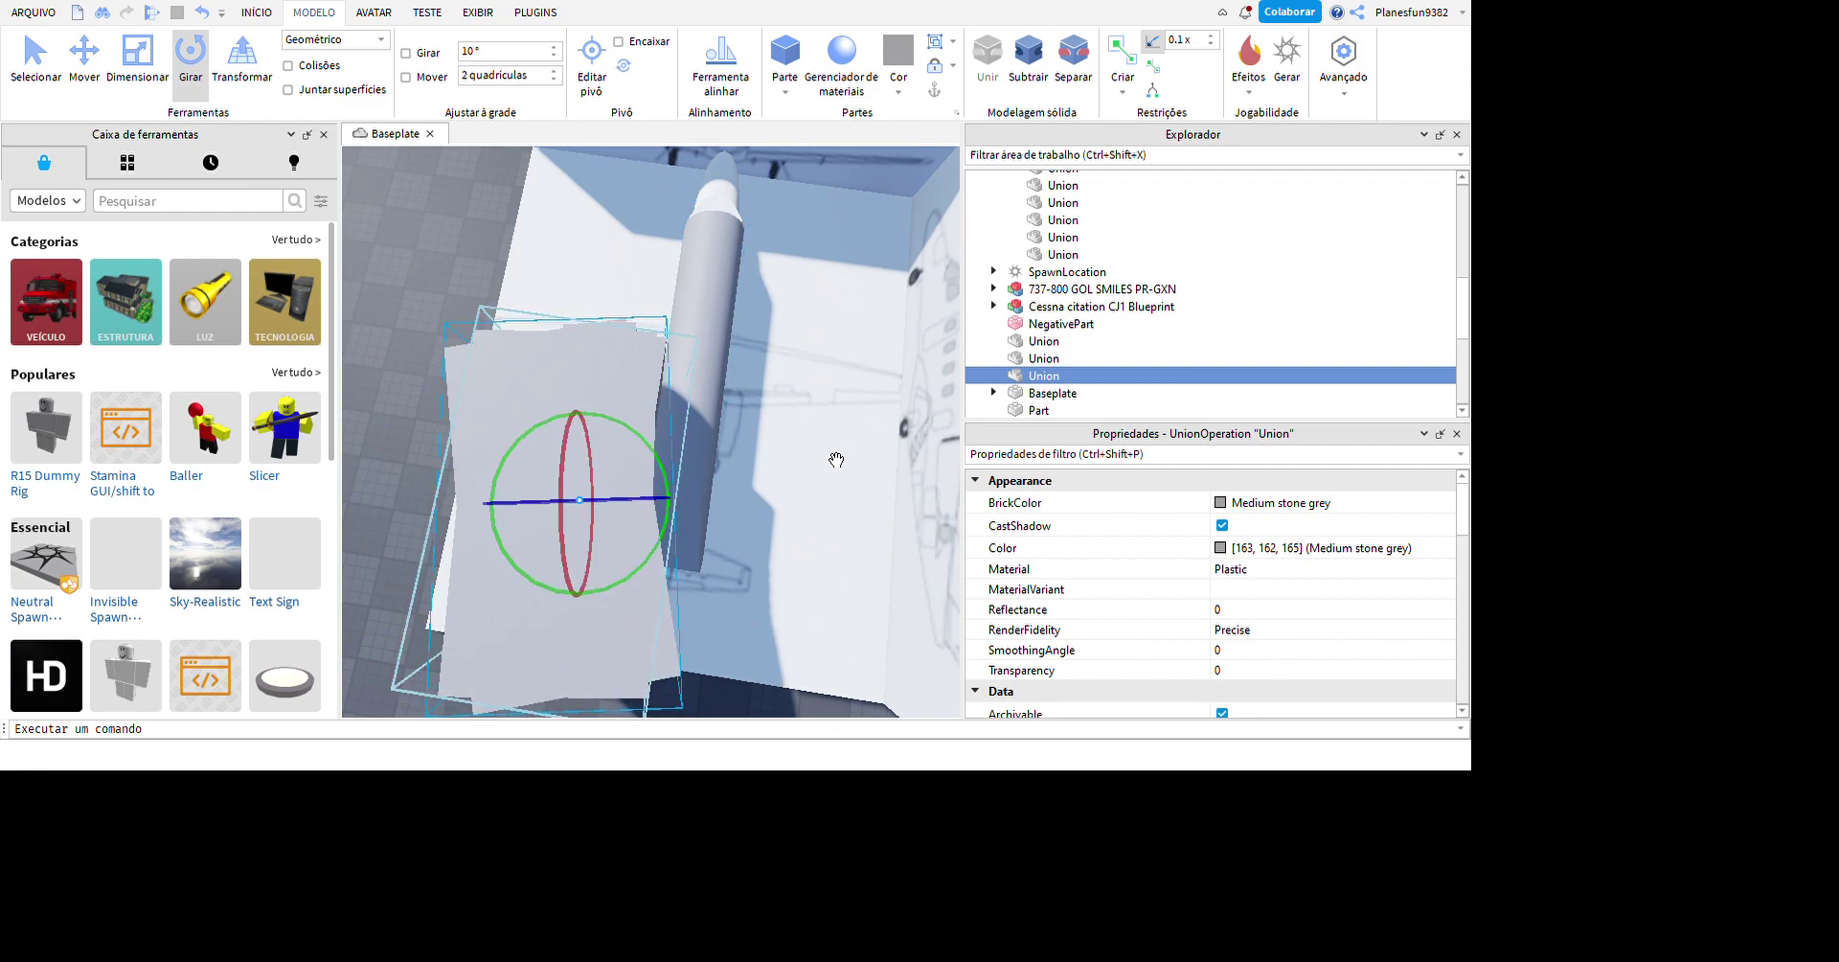
key(shift+Up)
right_drag(856, 219, 821, 561)
key(ctrl+shift+g)
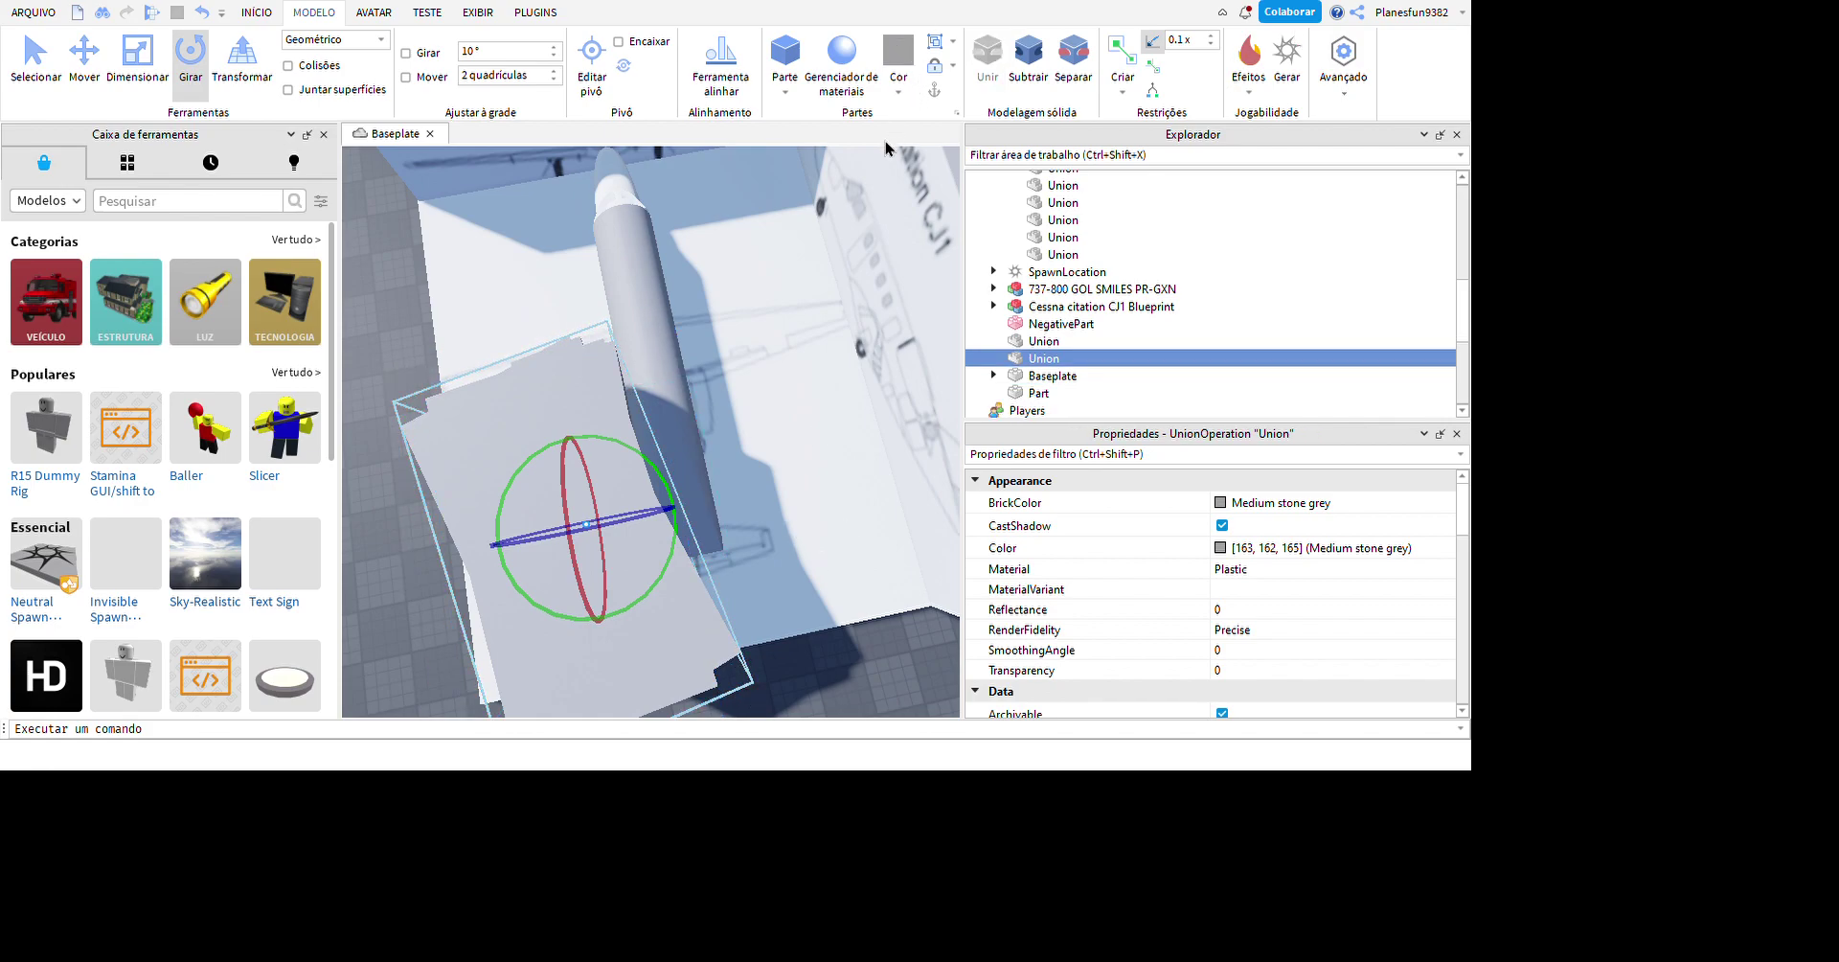
- Duplicate the side cutting block, rotate the copy with 10° snapping to mirror it, and move it to the tail's opposite side
key(ctrl+d)
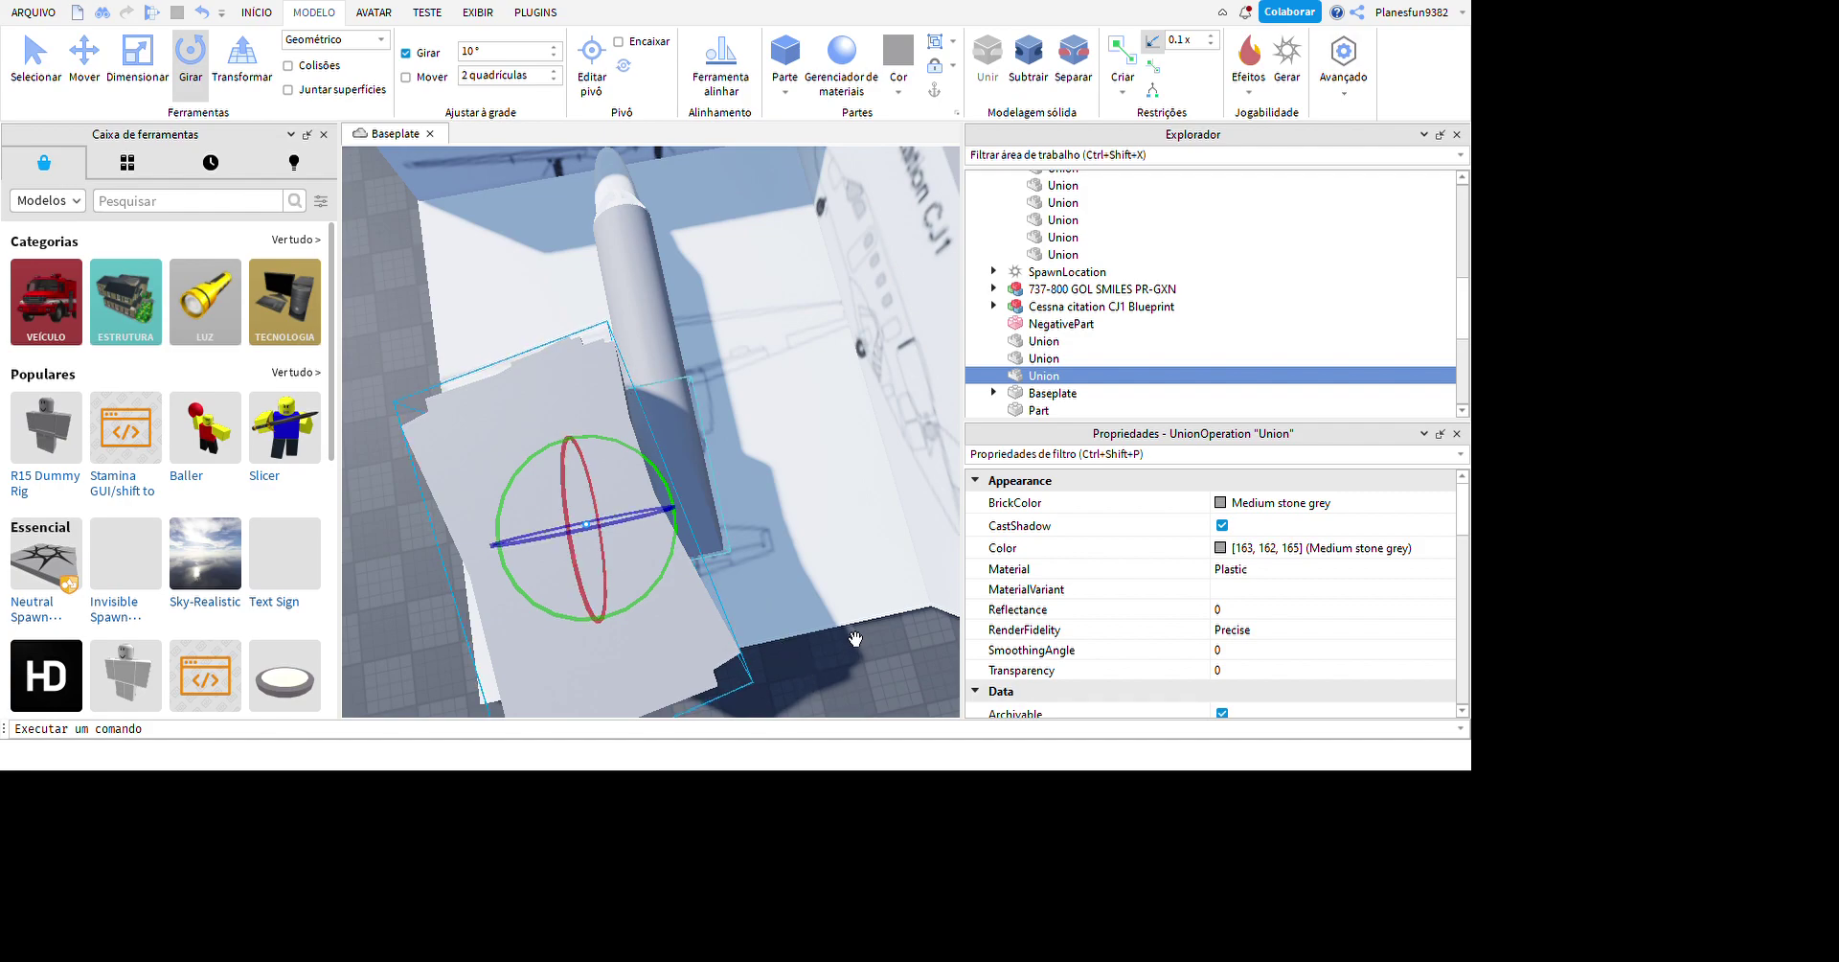
right_drag(827, 691, 920, 498)
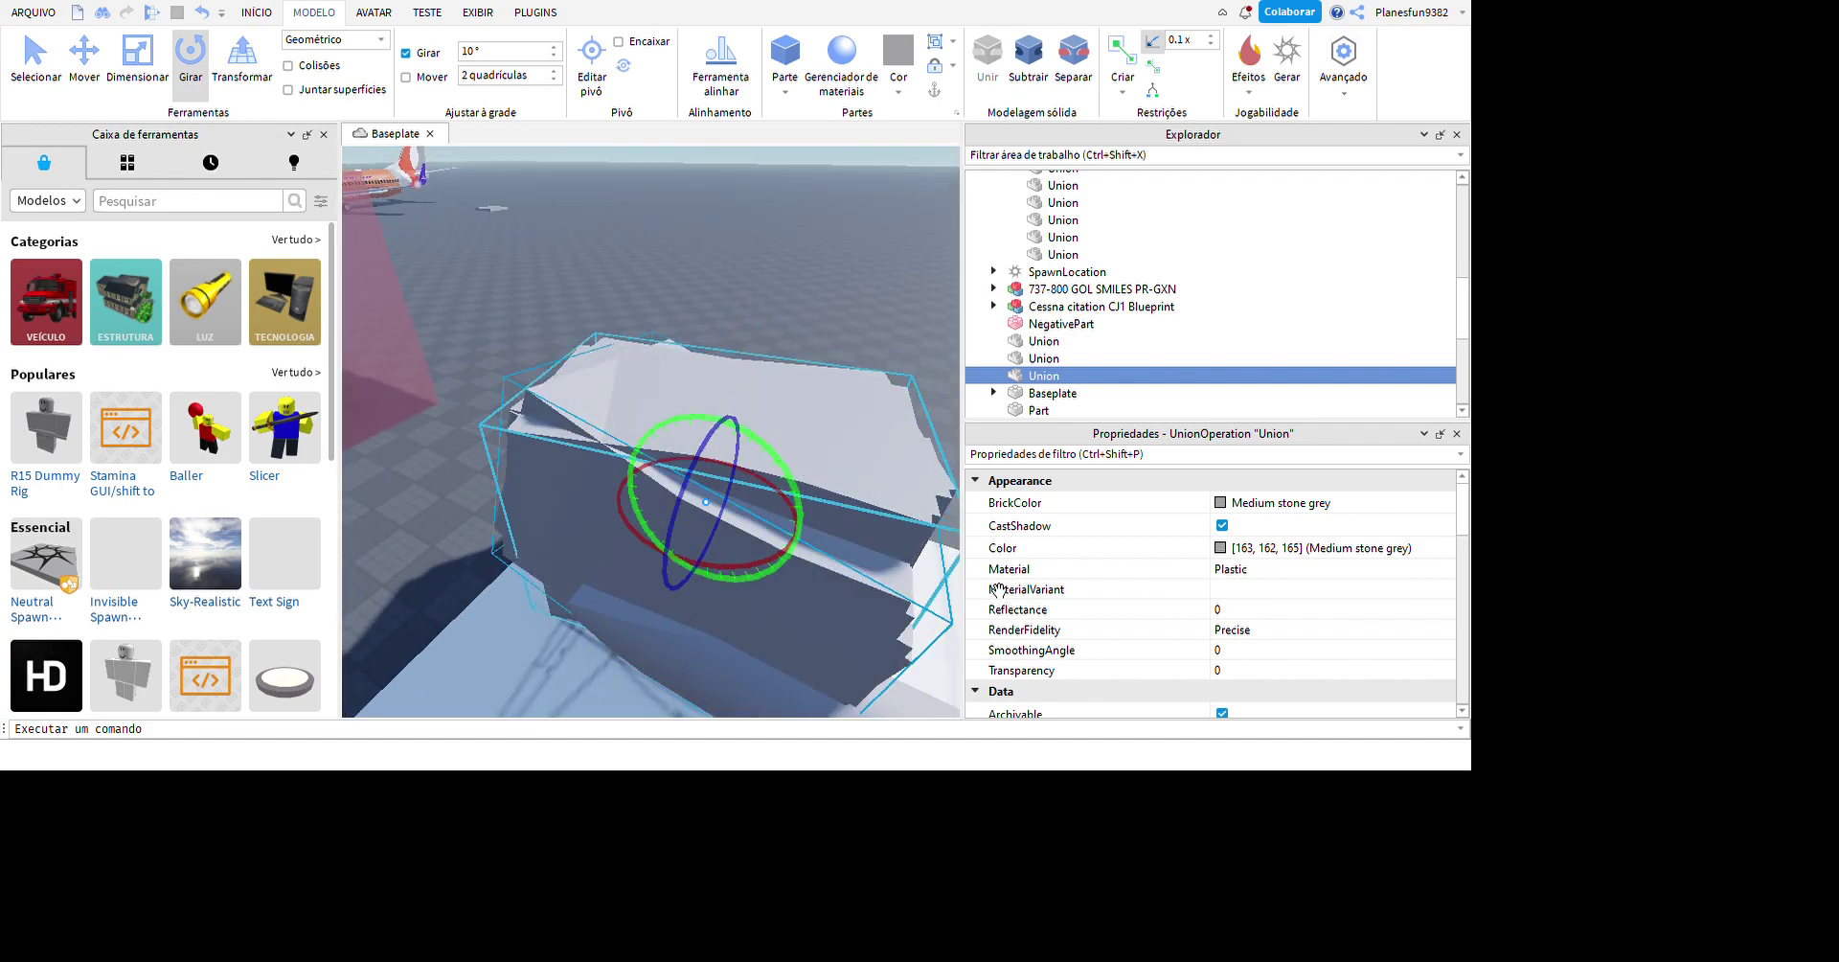
key(f)
right_drag(949, 574, 986, 546)
key(ctrl+2)
key(ctrl+z)
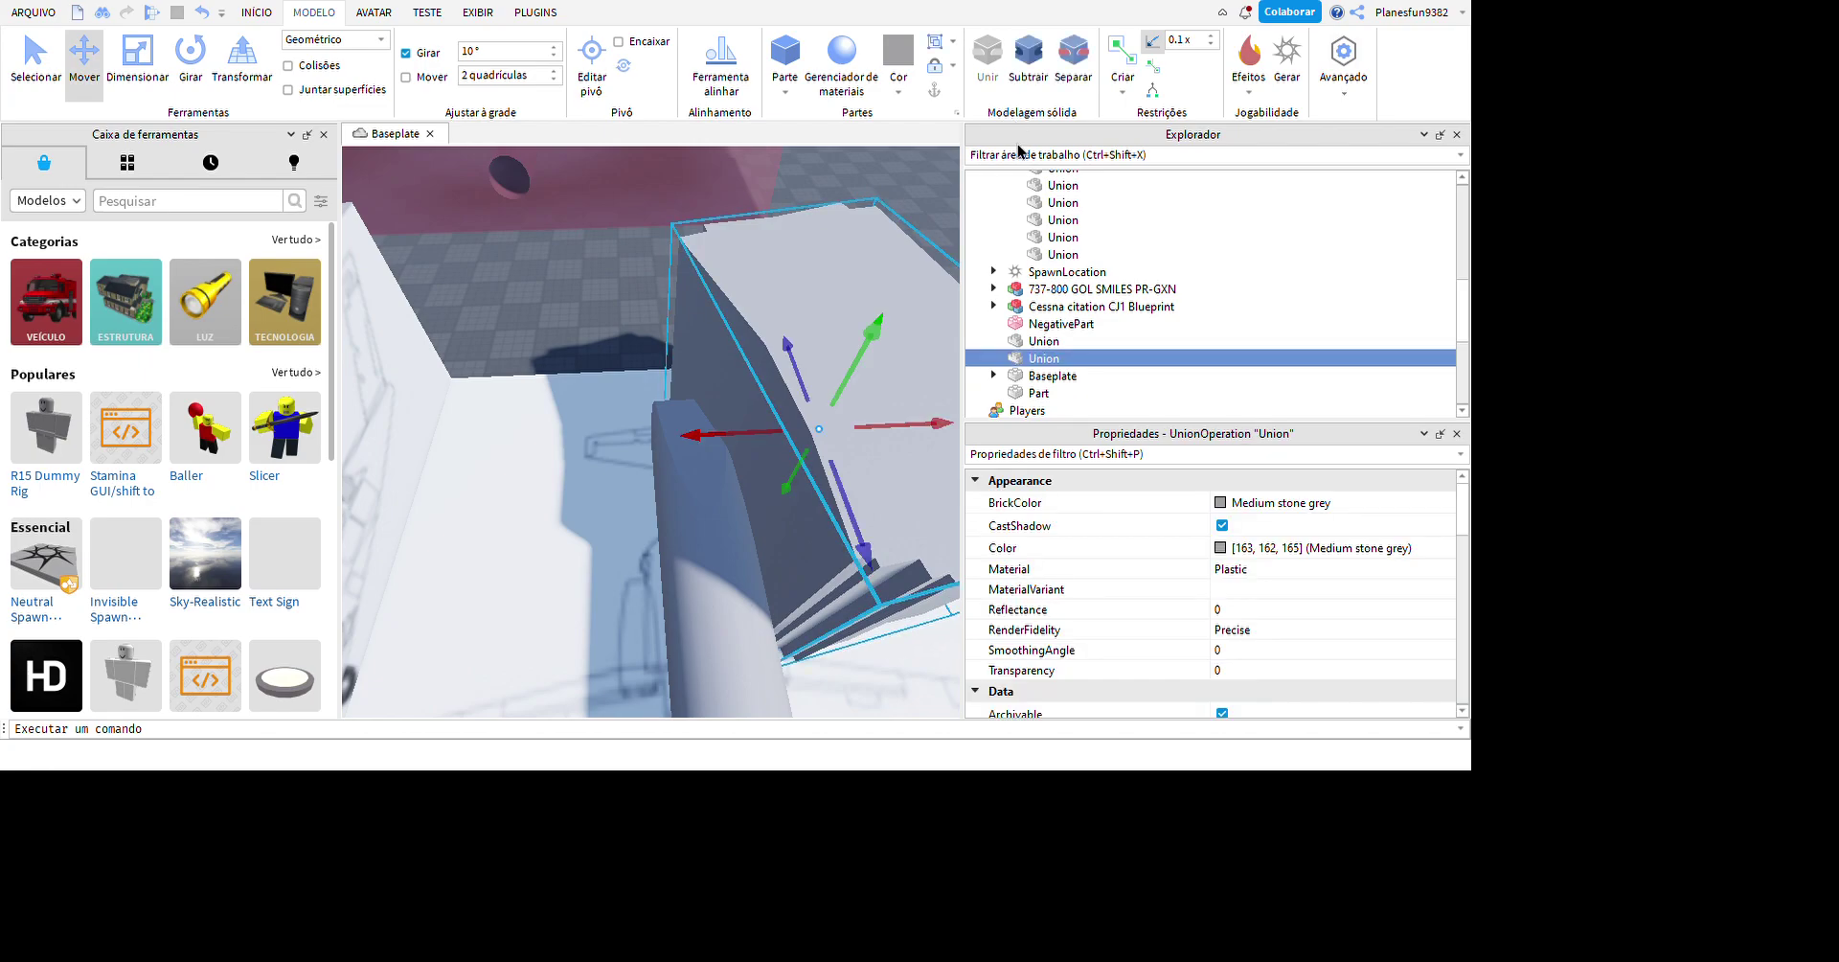
key(ctrl+y)
drag(807, 388, 606, 427)
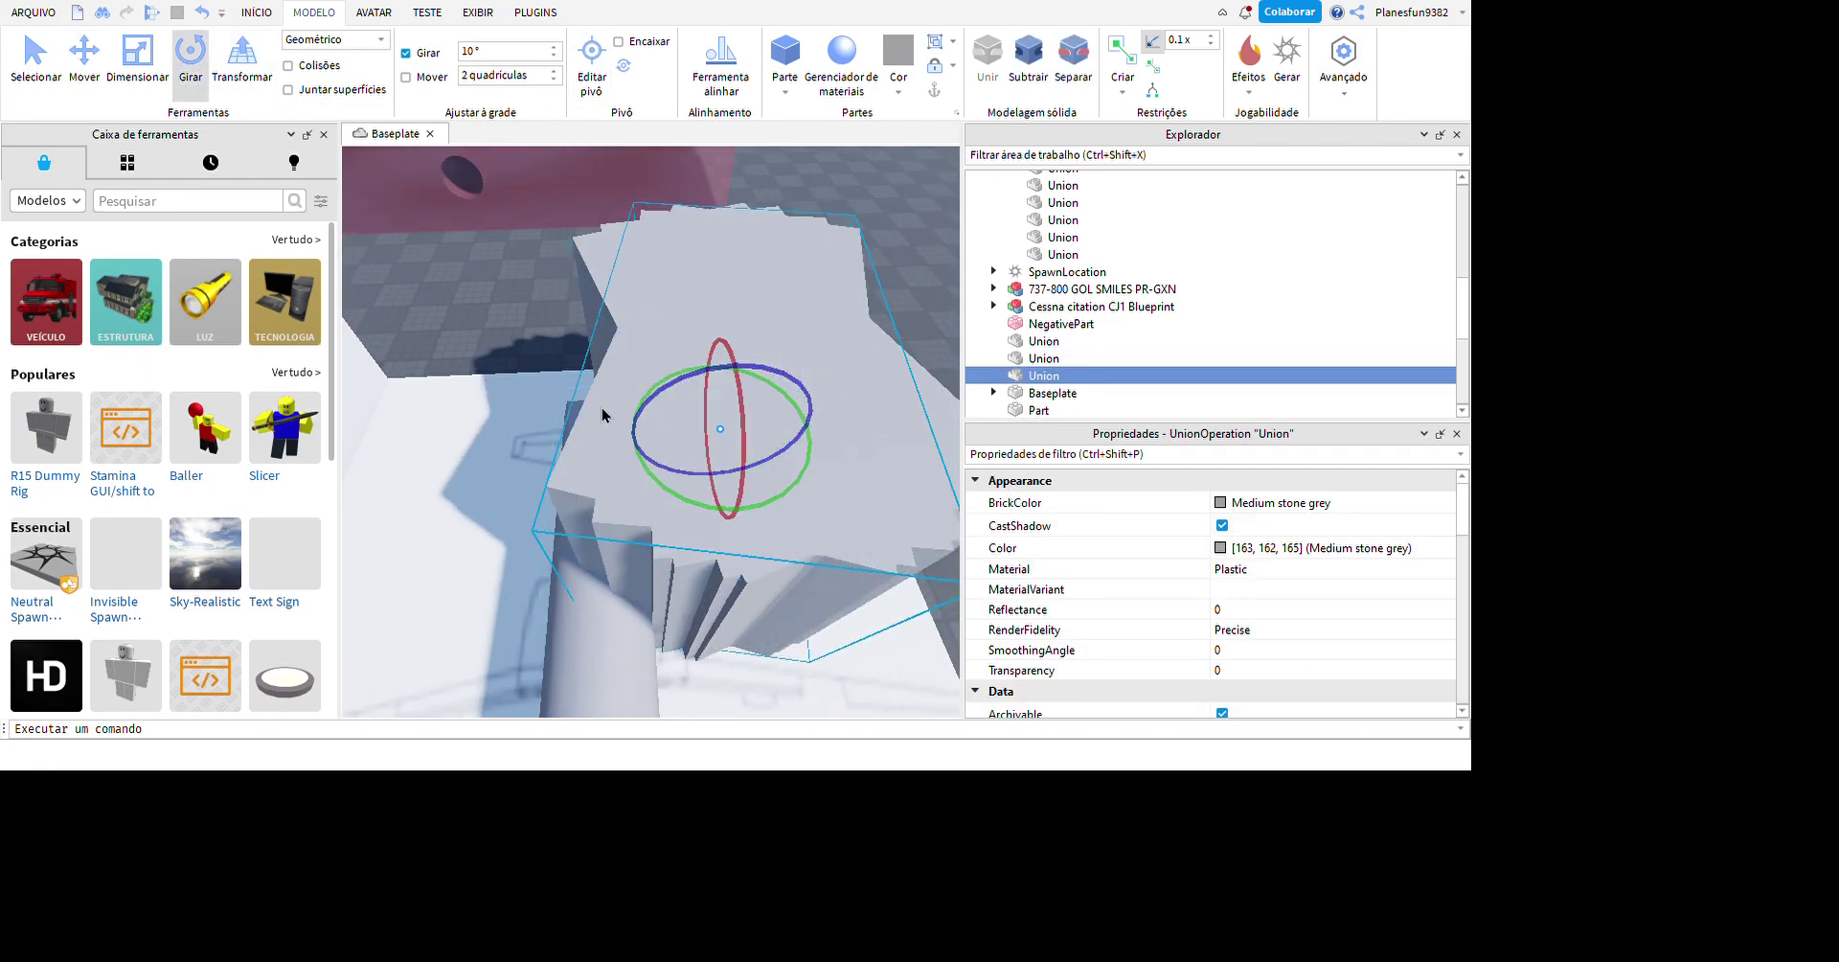
key(w)
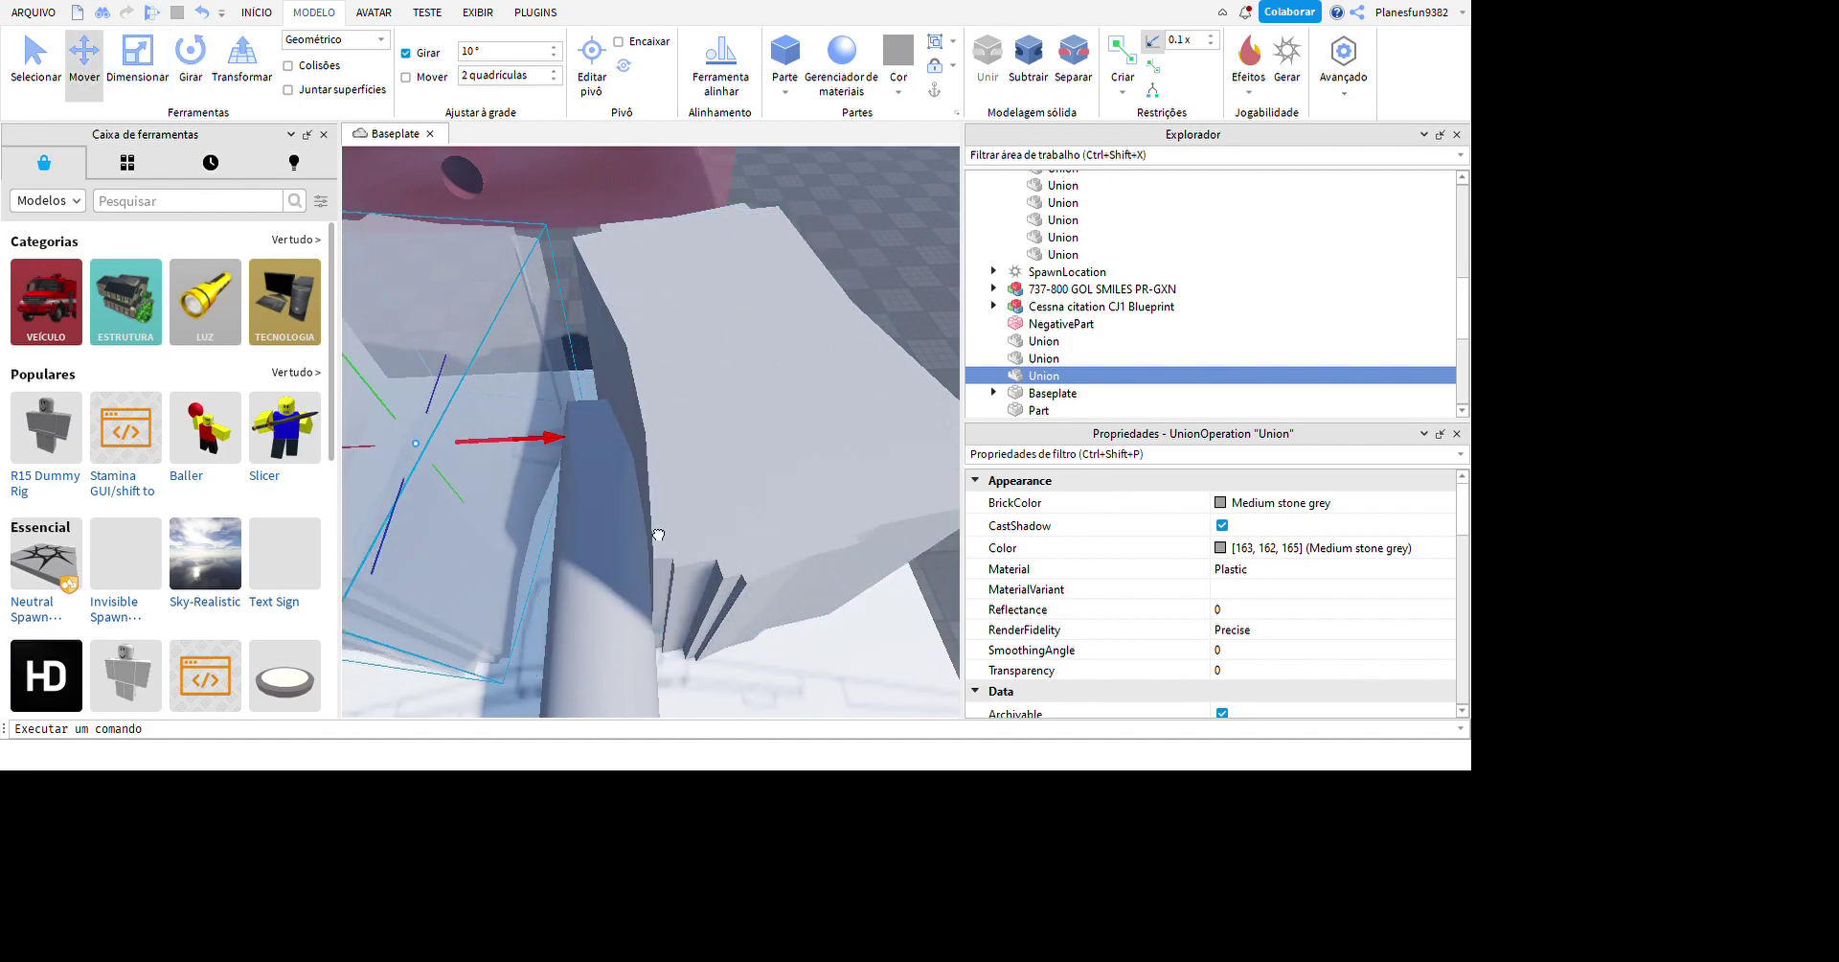
right_drag(837, 533, 841, 544)
- Combine the two side cutting blocks into one negative part and cut the tail section with it
ctrl+click(1045, 358)
click(986, 58)
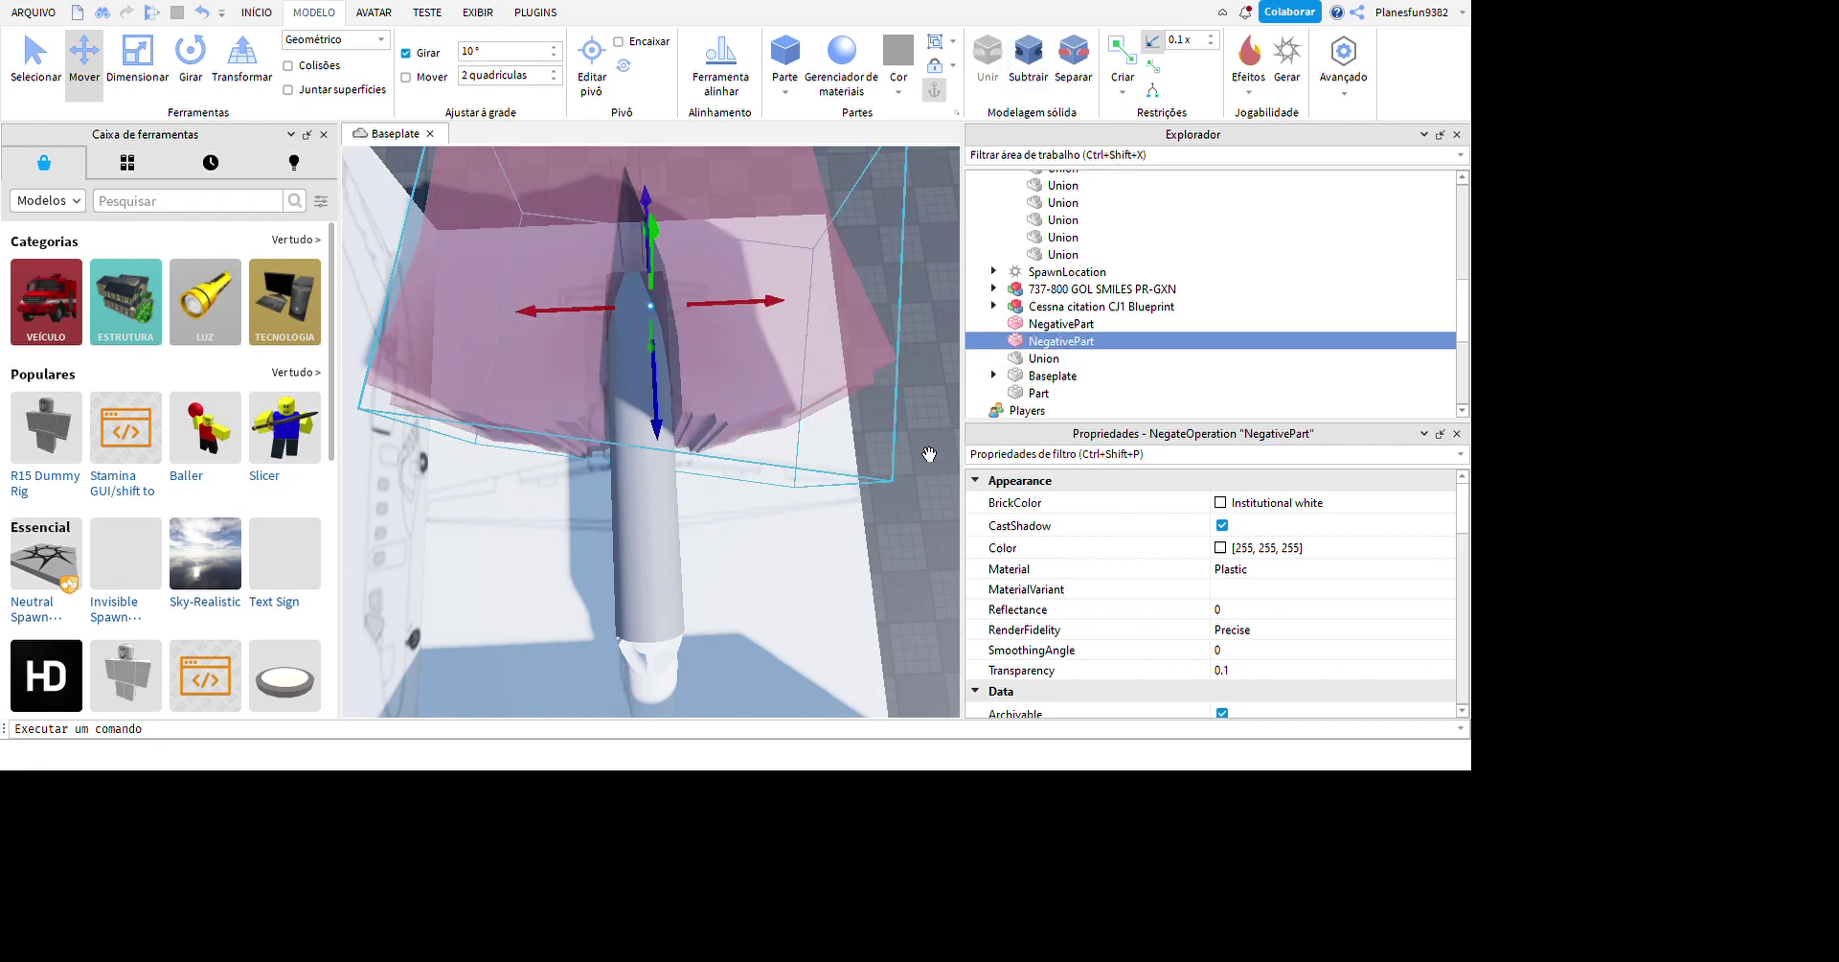
ctrl+click(813, 540)
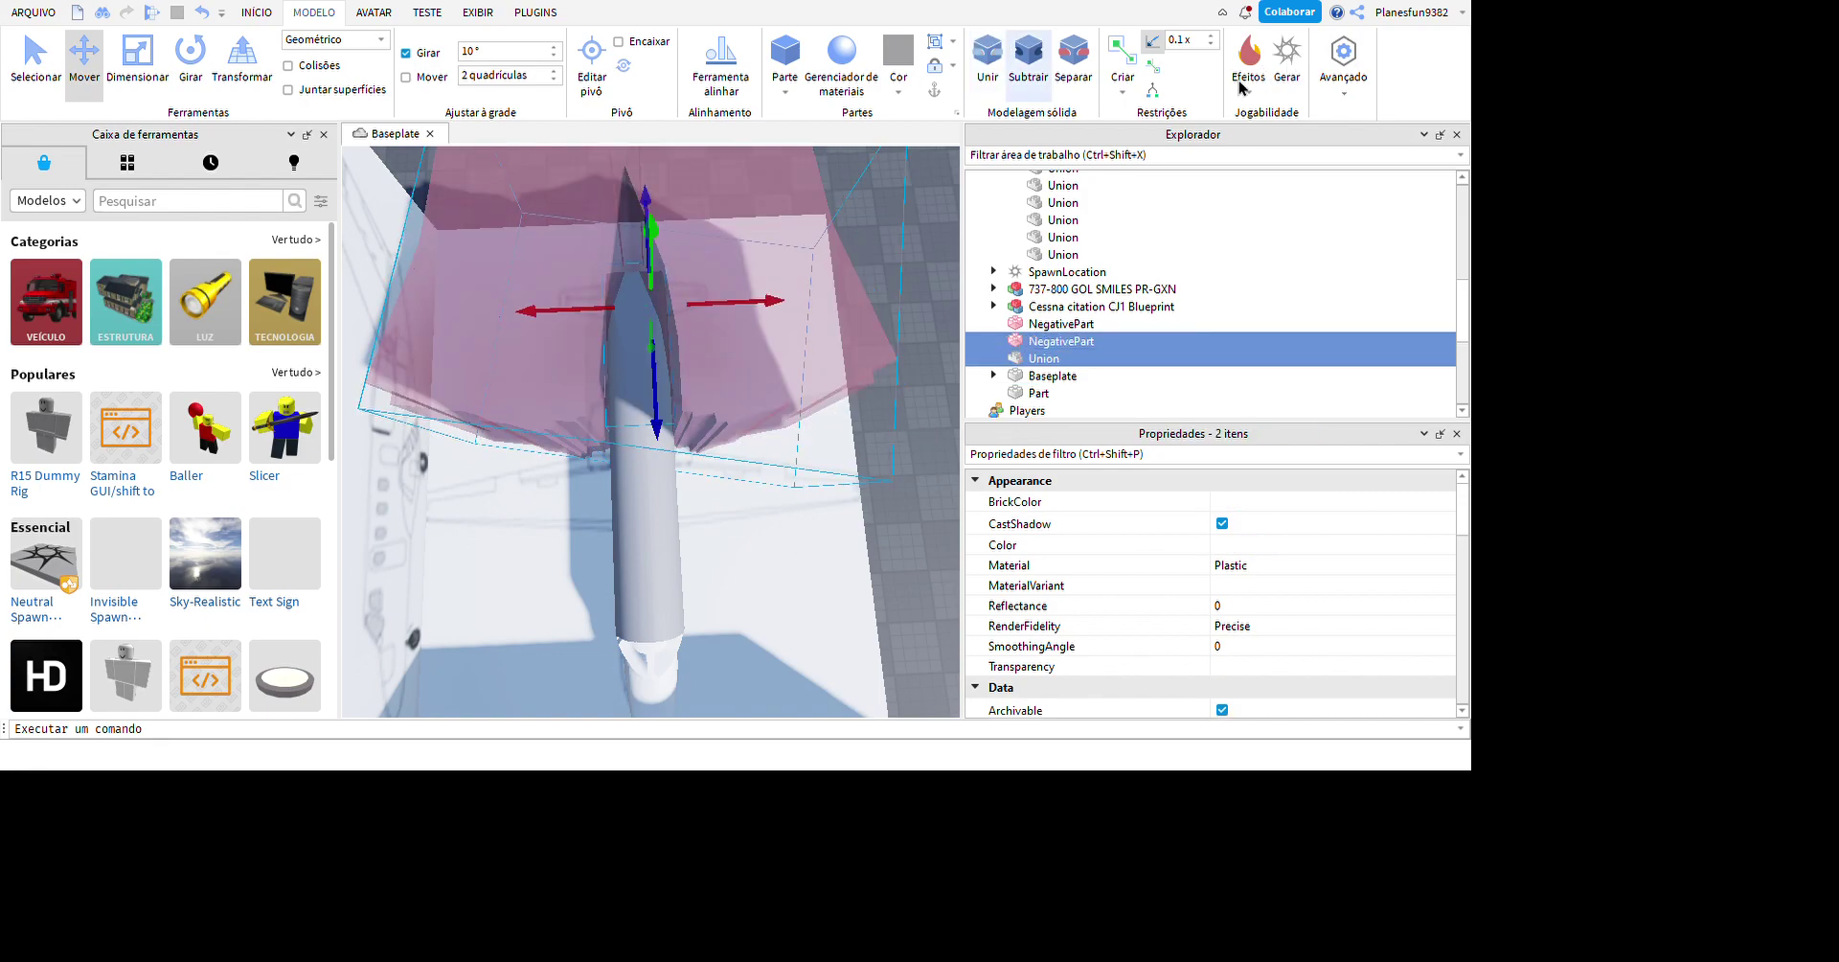
key(ctrl+shift+g)
- Recolor the reused nose section Medium stone grey to match the fuselage
right_drag(900, 342, 900, 342)
click(900, 342)
middle_drag(600, 512, 894, 692)
click(670, 532)
click(737, 527)
scroll(772, 546, up, 3)
right_drag(772, 546, 772, 546)
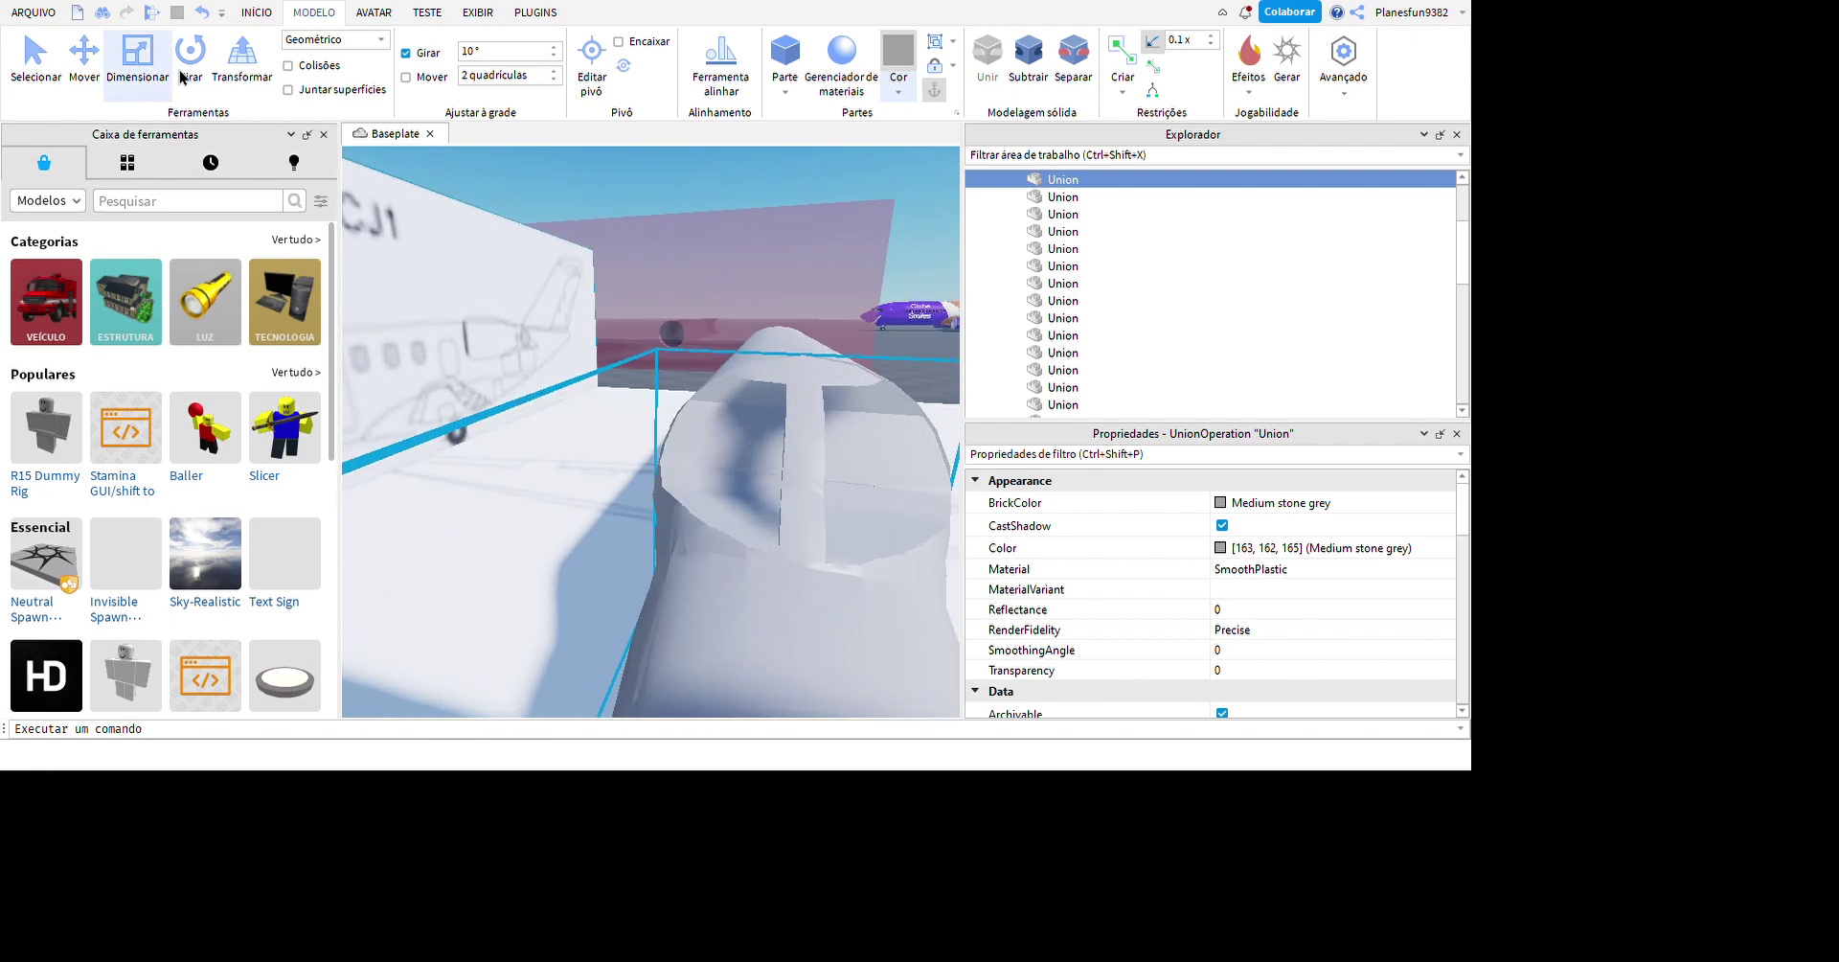
key(f)
right_drag(663, 394, 780, 428)
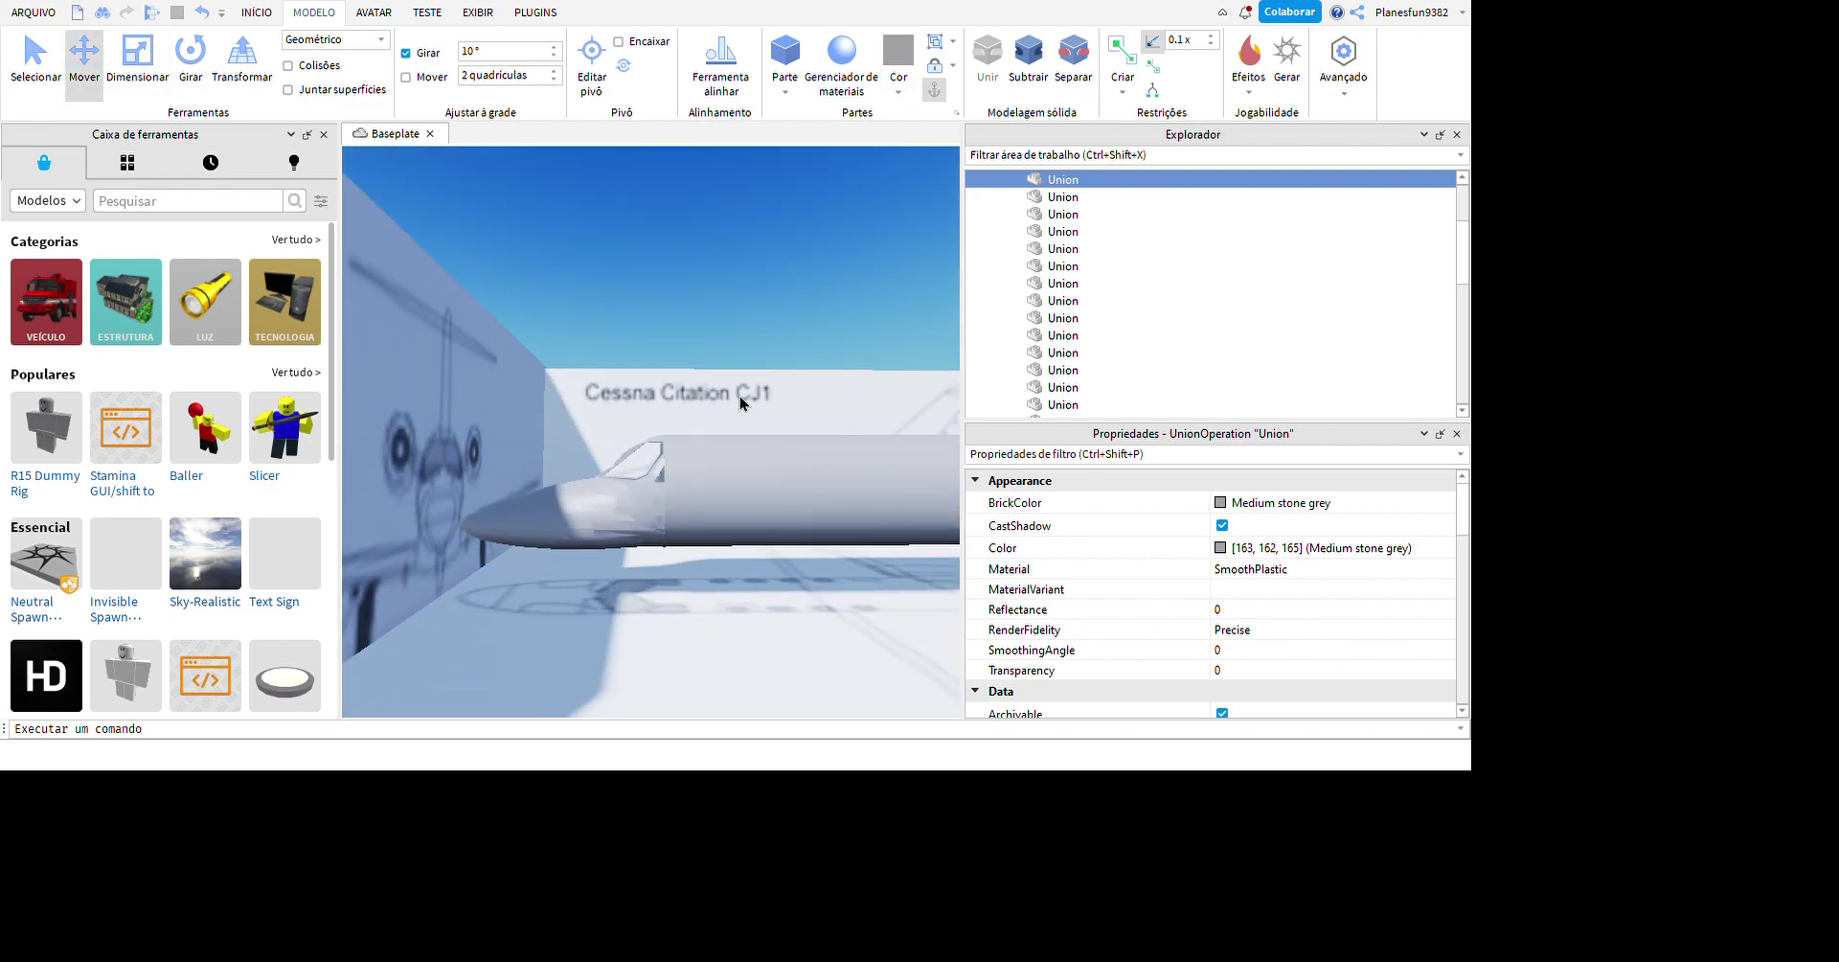
click(780, 427)
- Recolor the red engine nacelle on the reference Citation II white
scroll(779, 428, up, 5)
scroll(779, 428, down, 5)
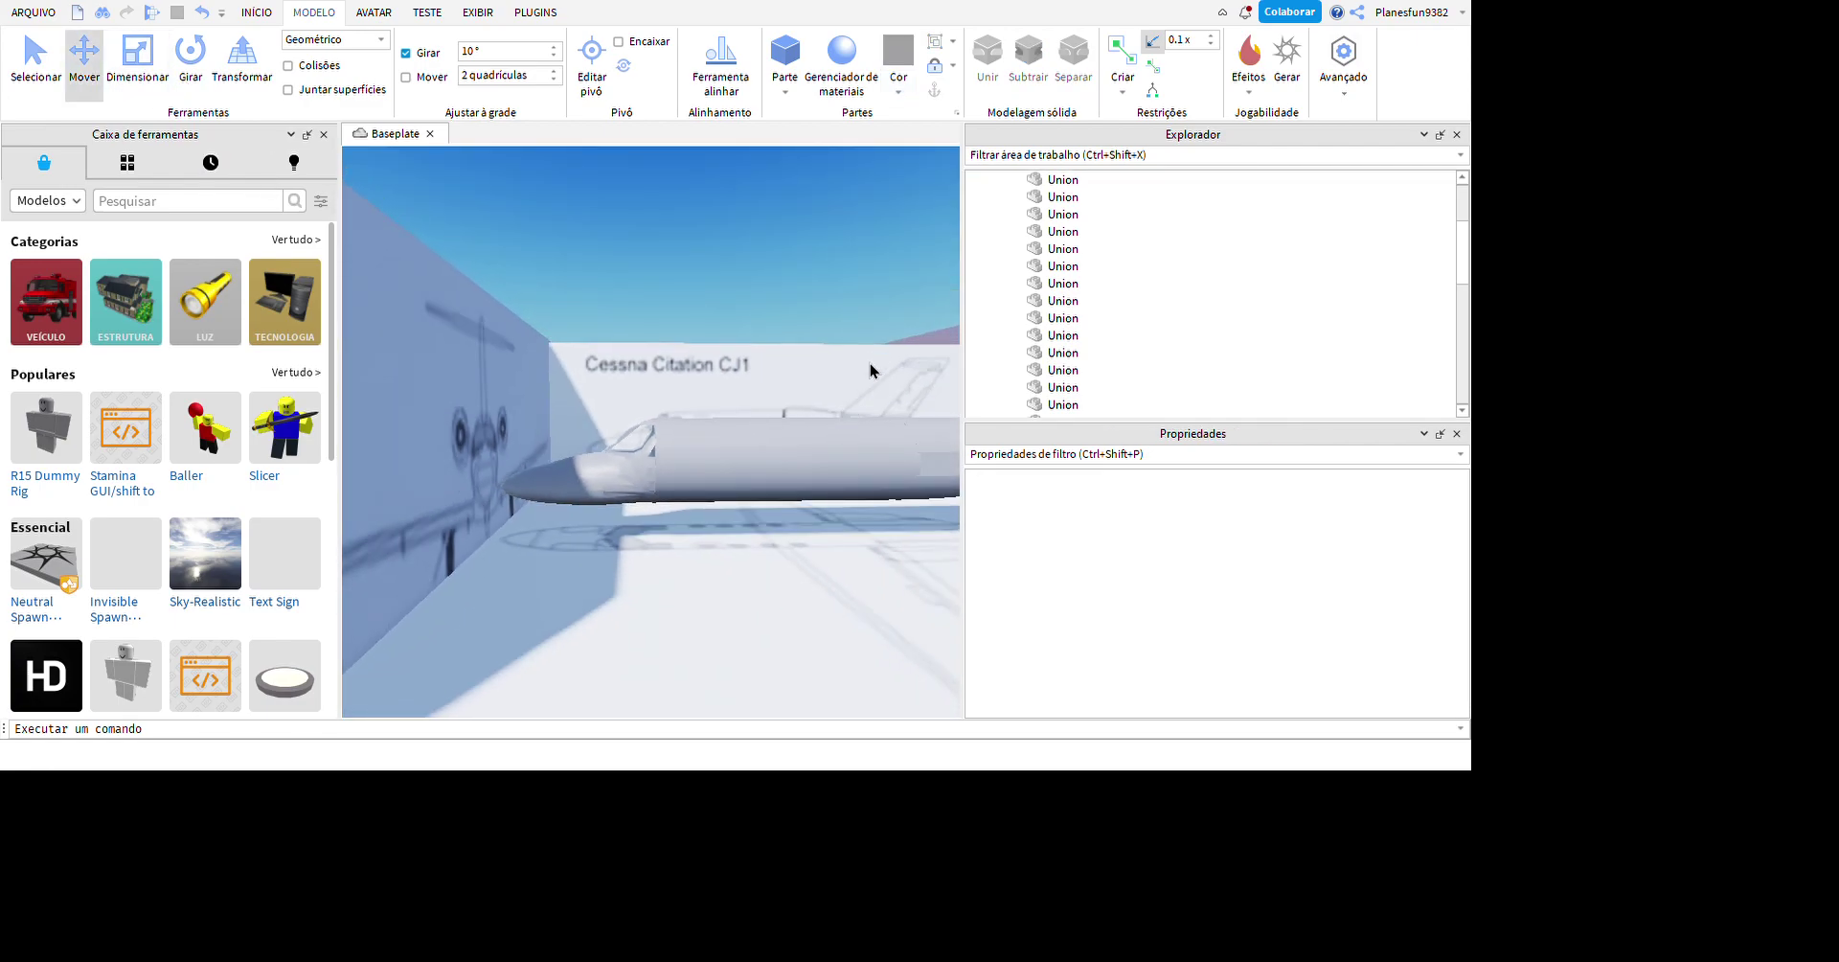
mouse_move(818, 387)
right_down()
mouse_move(634, 466)
mouse_move(669, 445)
mouse_move(649, 451)
right_up()
scroll(659, 445, up, 3)
scroll(650, 451, up, 3)
scroll(649, 451, down, 3)
mouse_move(818, 485)
right_down()
mouse_move(887, 521)
mouse_move(952, 165)
mouse_move(813, 441)
right_up()
scroll(812, 440, up, 5)
middle_drag(812, 441, 975, 418)
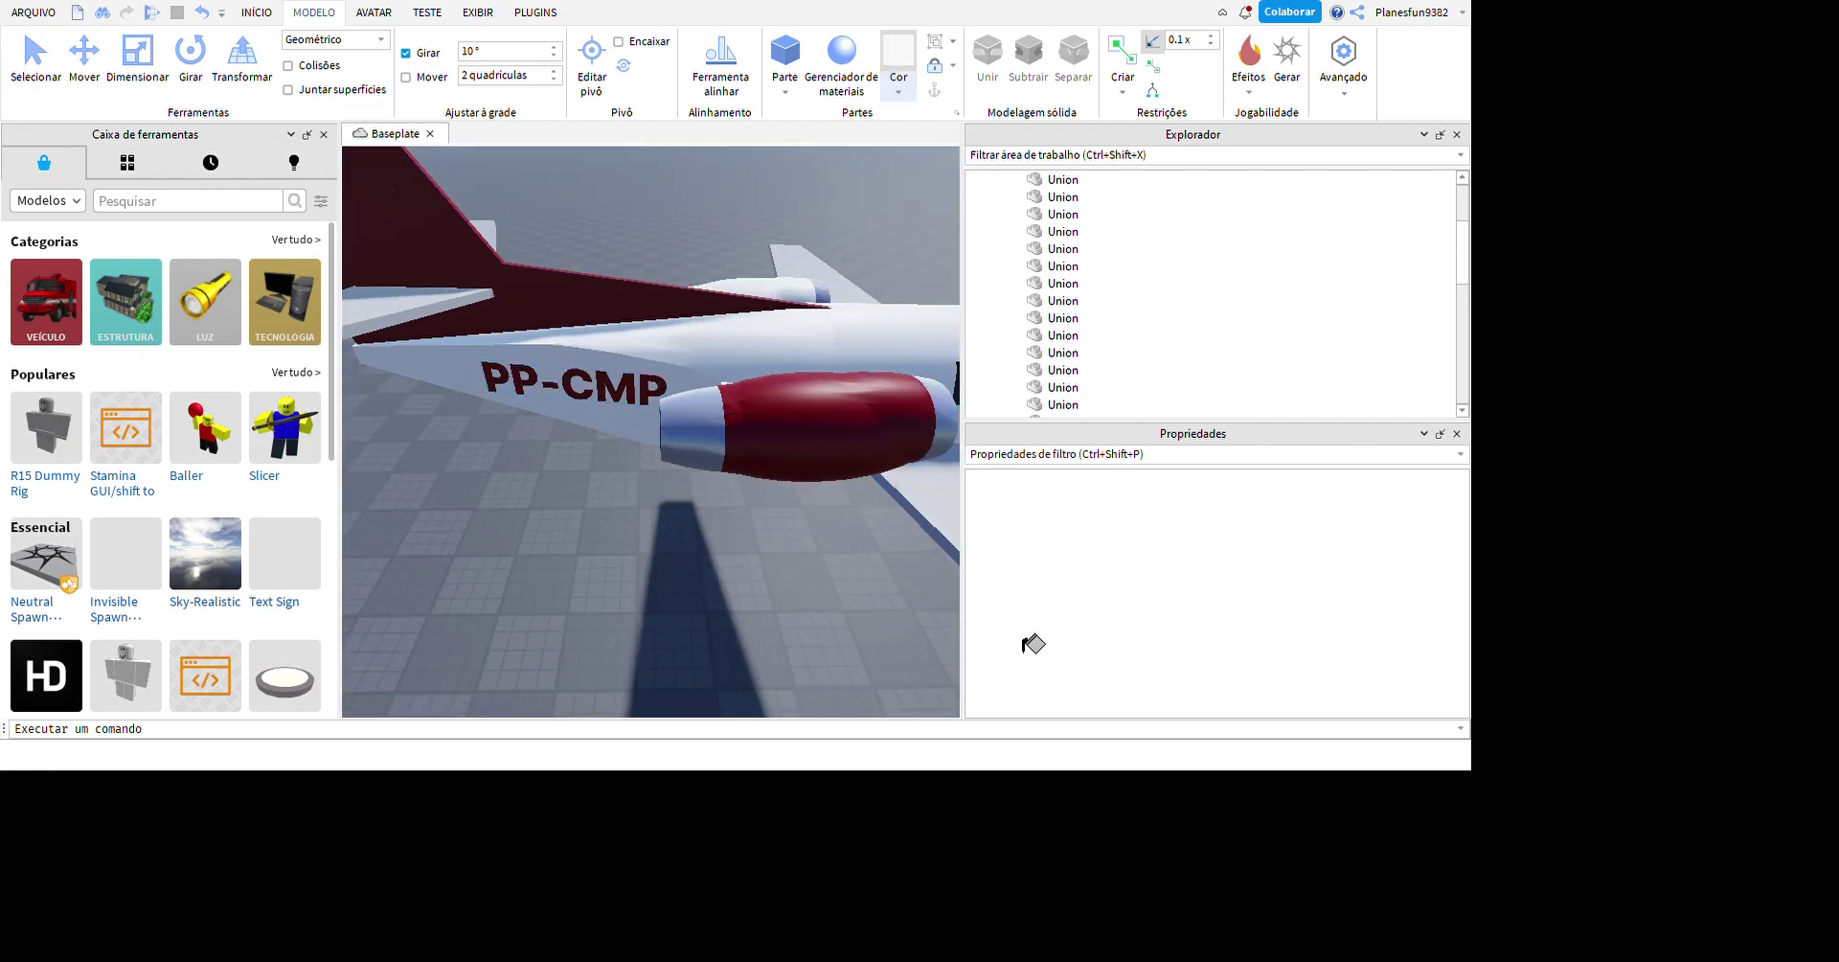
click(105, 94)
- Move the white engine nacelle and its grey metallic part off the reference Citation II's fuselage side
right_drag(787, 411, 765, 522)
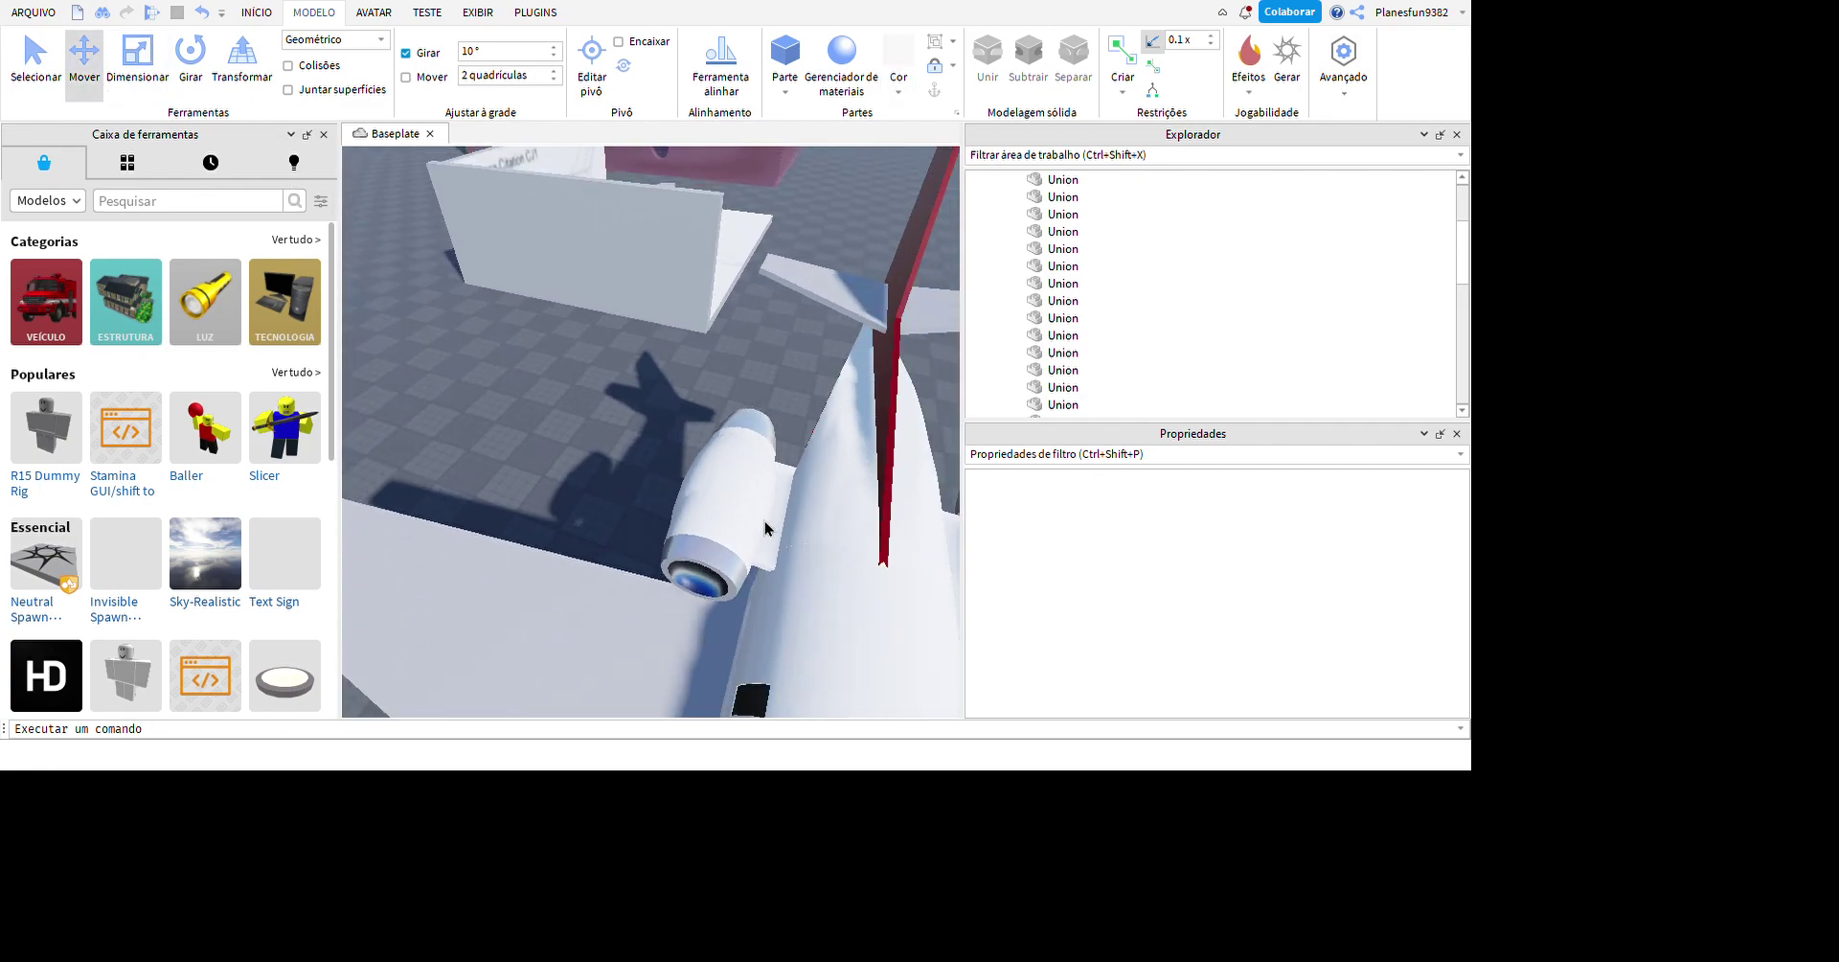
drag(730, 530, 618, 418)
scroll(669, 649, down, 6)
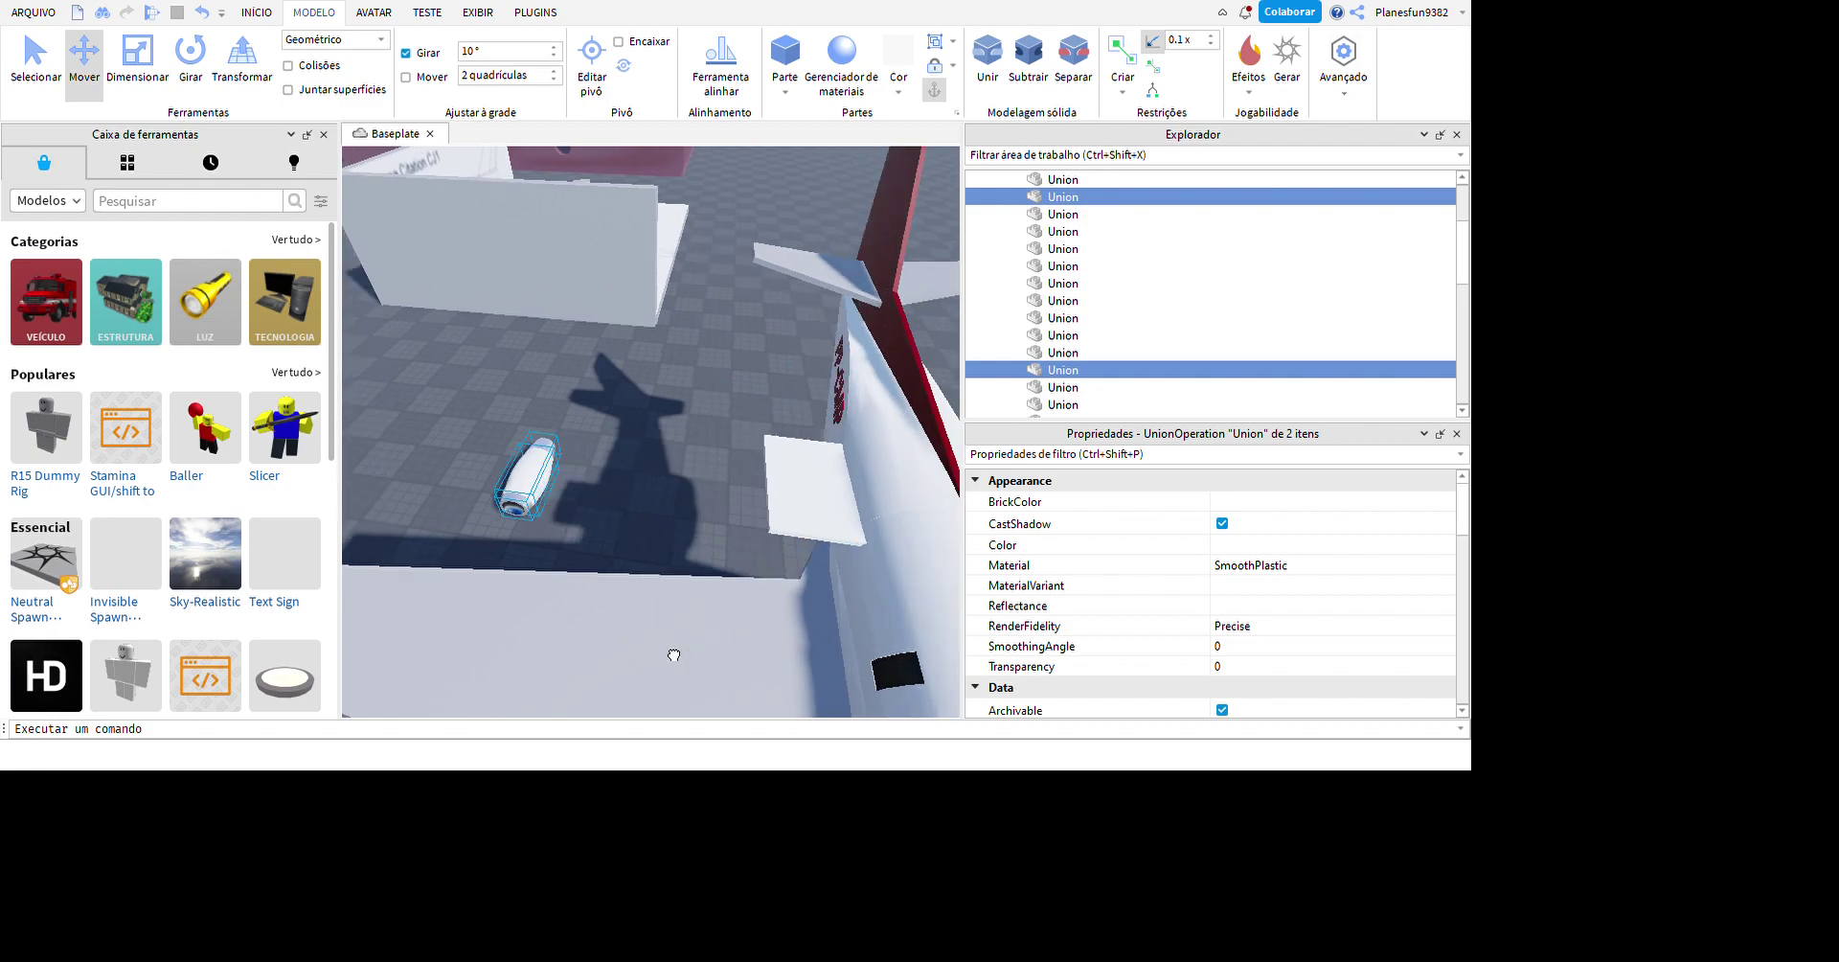
key(f)
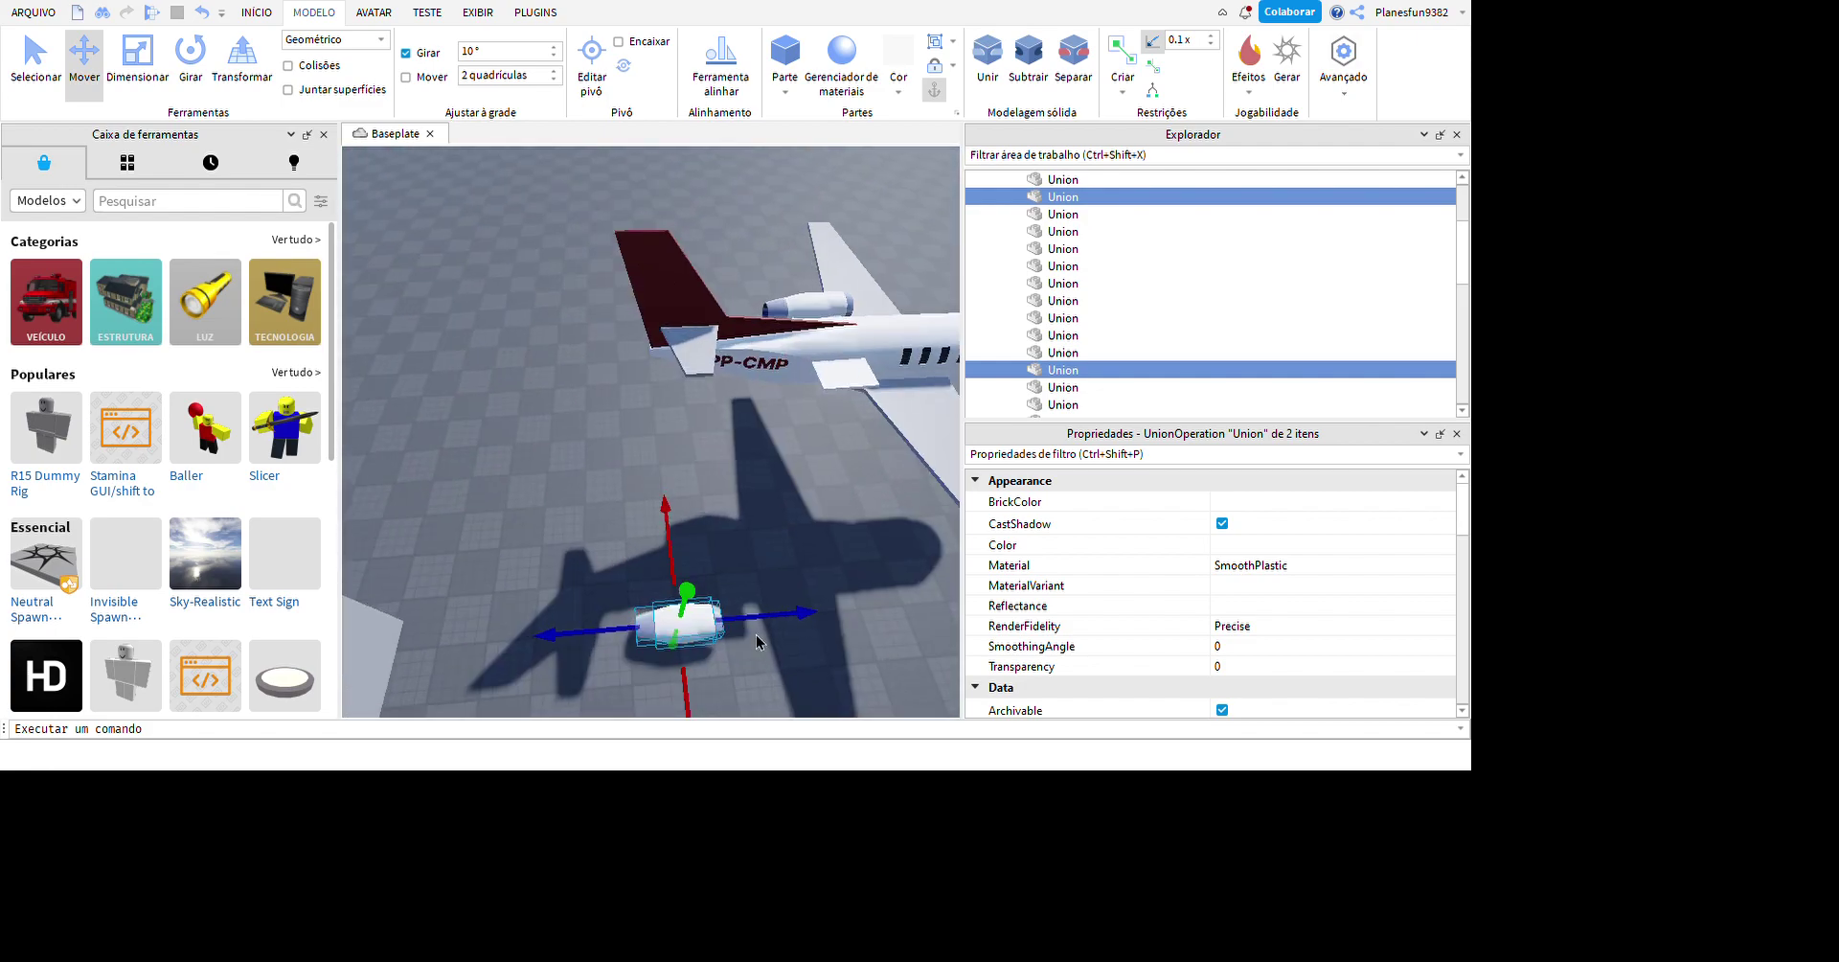
right_drag(933, 762, 722, 525)
- Place the white nacelle and its grey metallic part together over the engine on the CJ1 blueprint's side view
click(916, 411)
click(531, 575)
right_drag(532, 575, 889, 552)
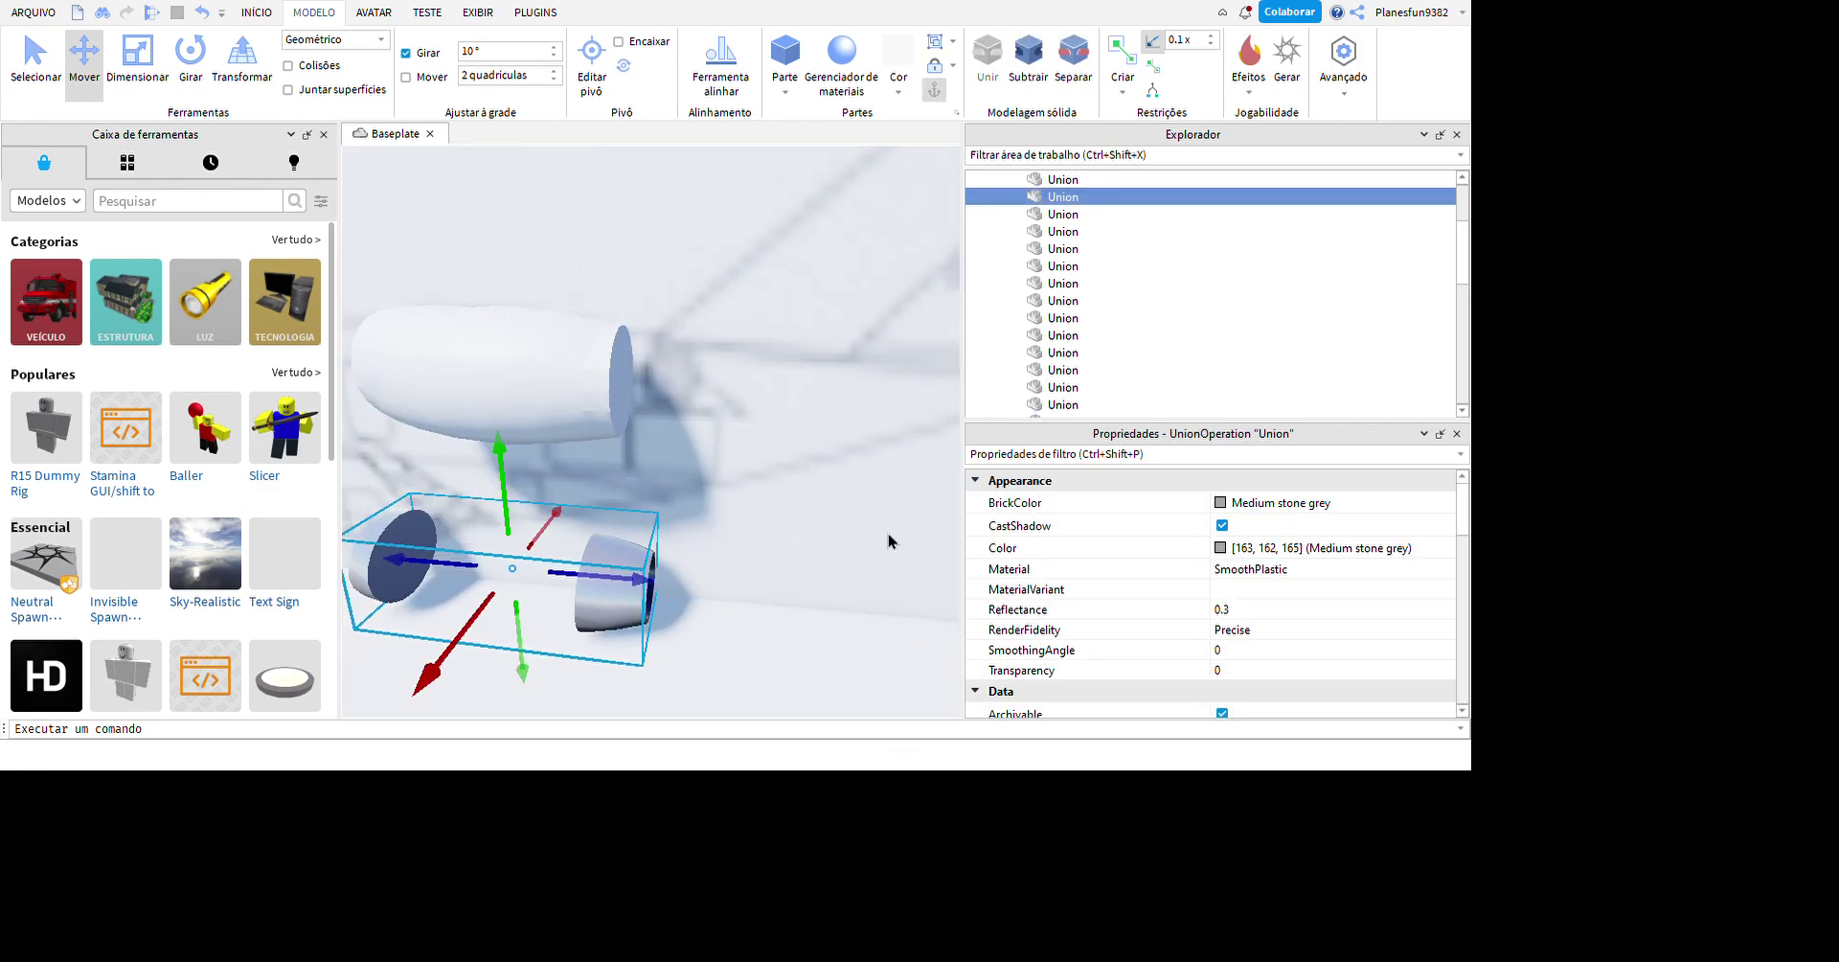
right_drag(575, 536, 958, 692)
ctrl+click(883, 529)
click(958, 692)
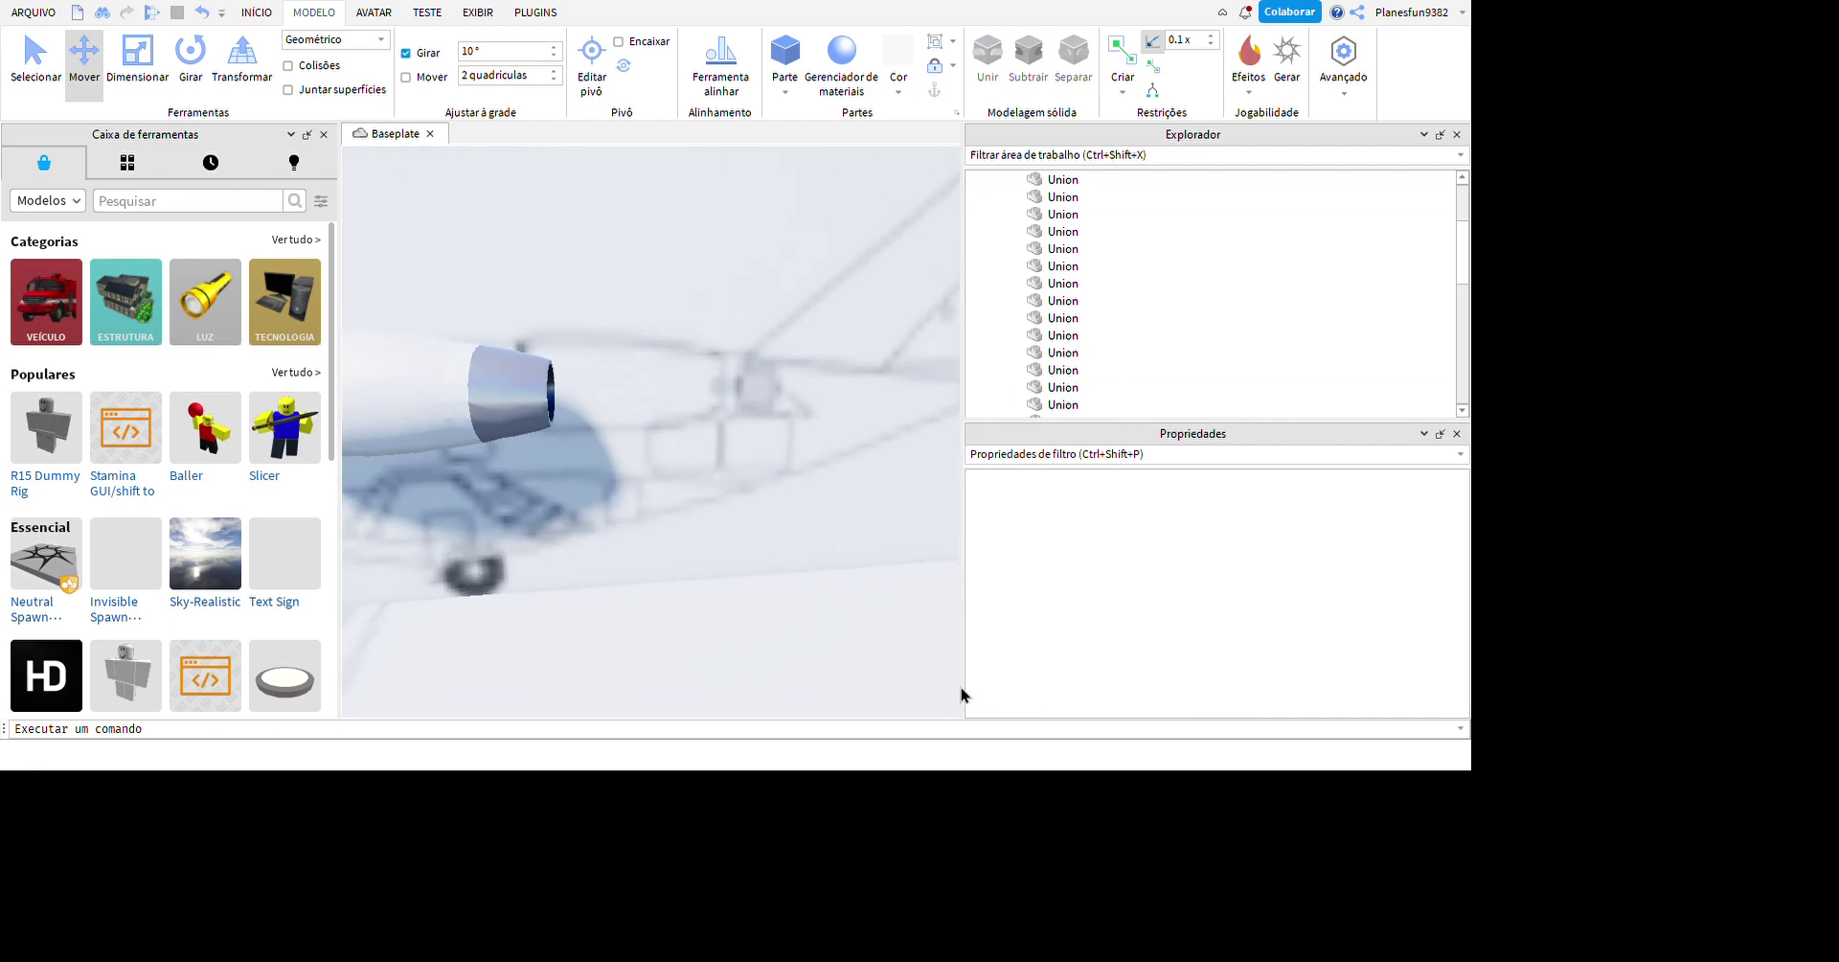
- Resize the grey metallic part and nacelle to fit the engine outline on the blueprint's side view
click(507, 393)
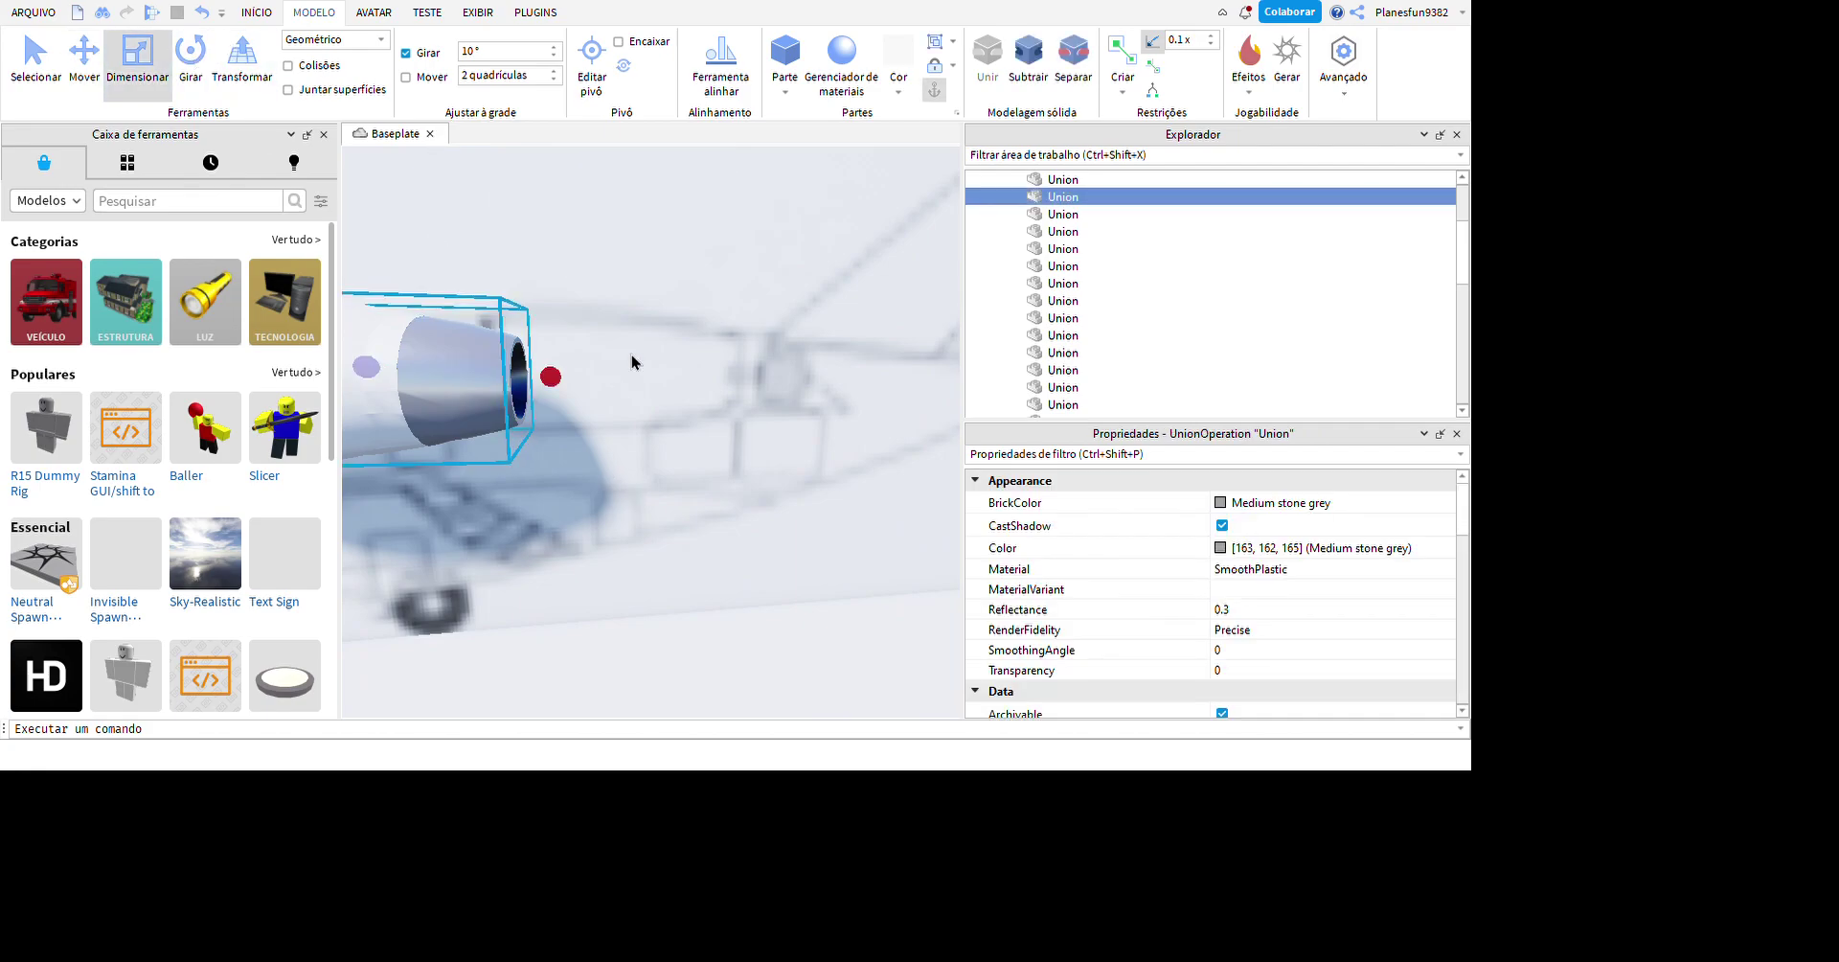
right_drag(684, 459, 750, 401)
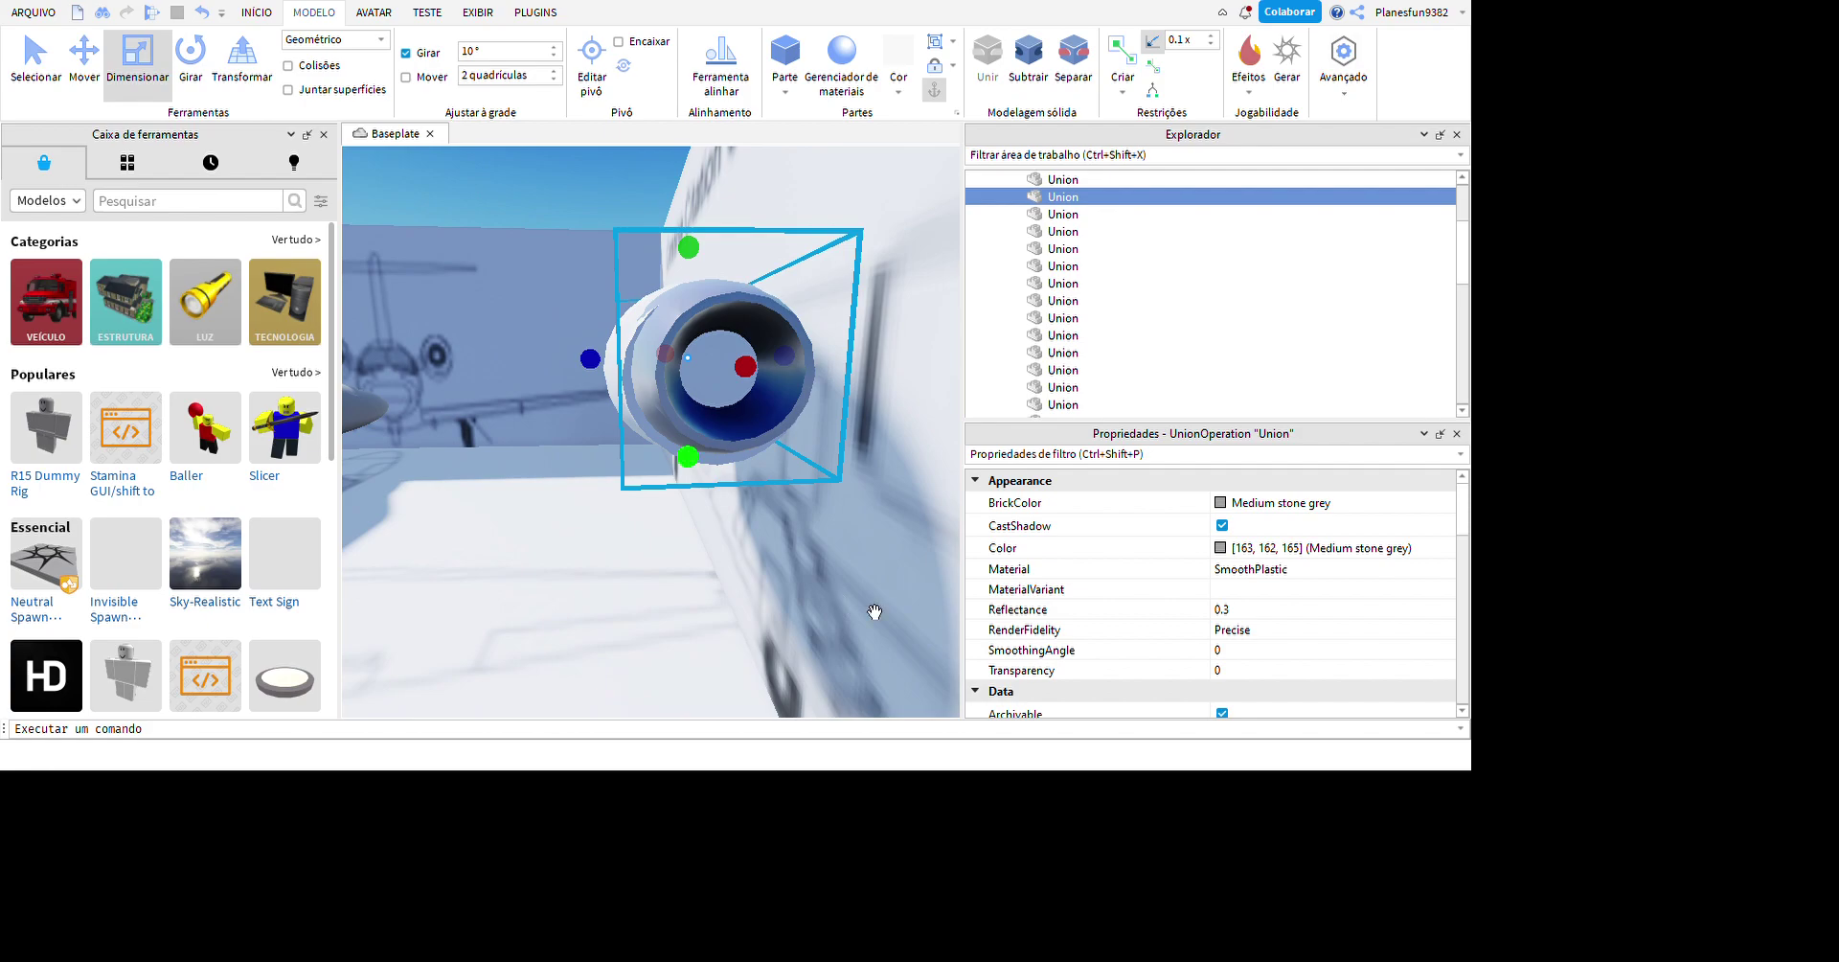
right_drag(850, 596, 832, 629)
ctrl+click(737, 407)
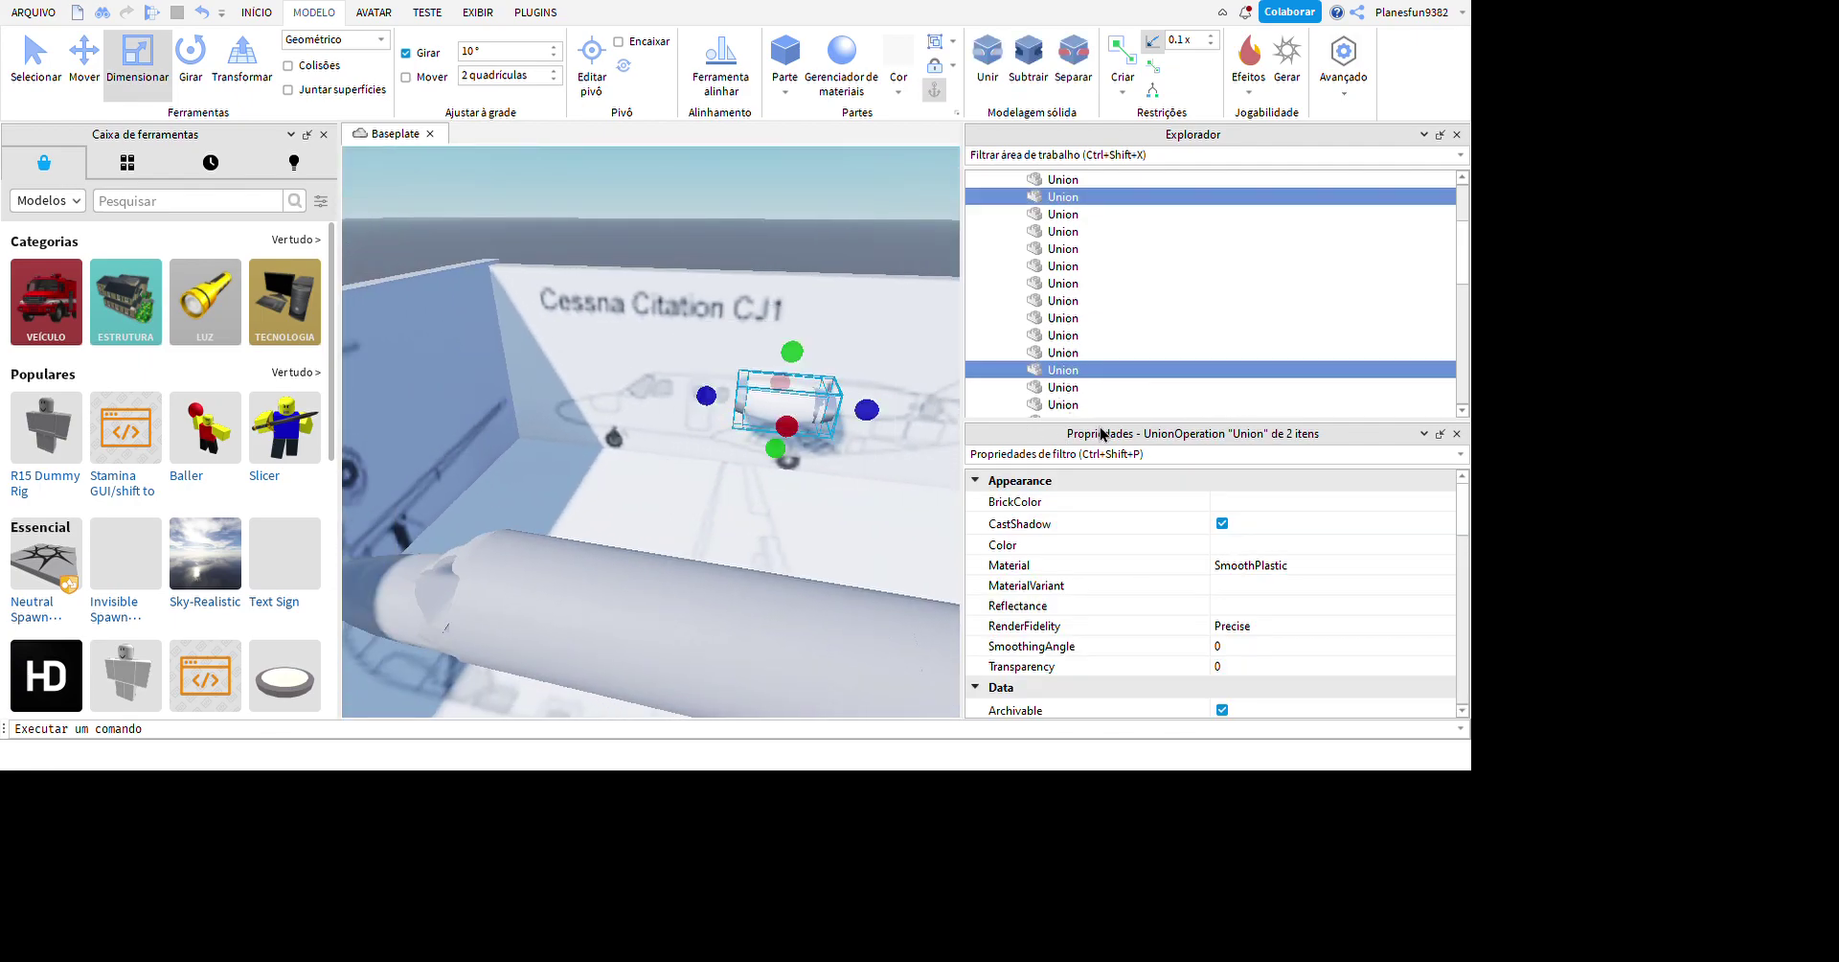
scroll(904, 528, up, 3)
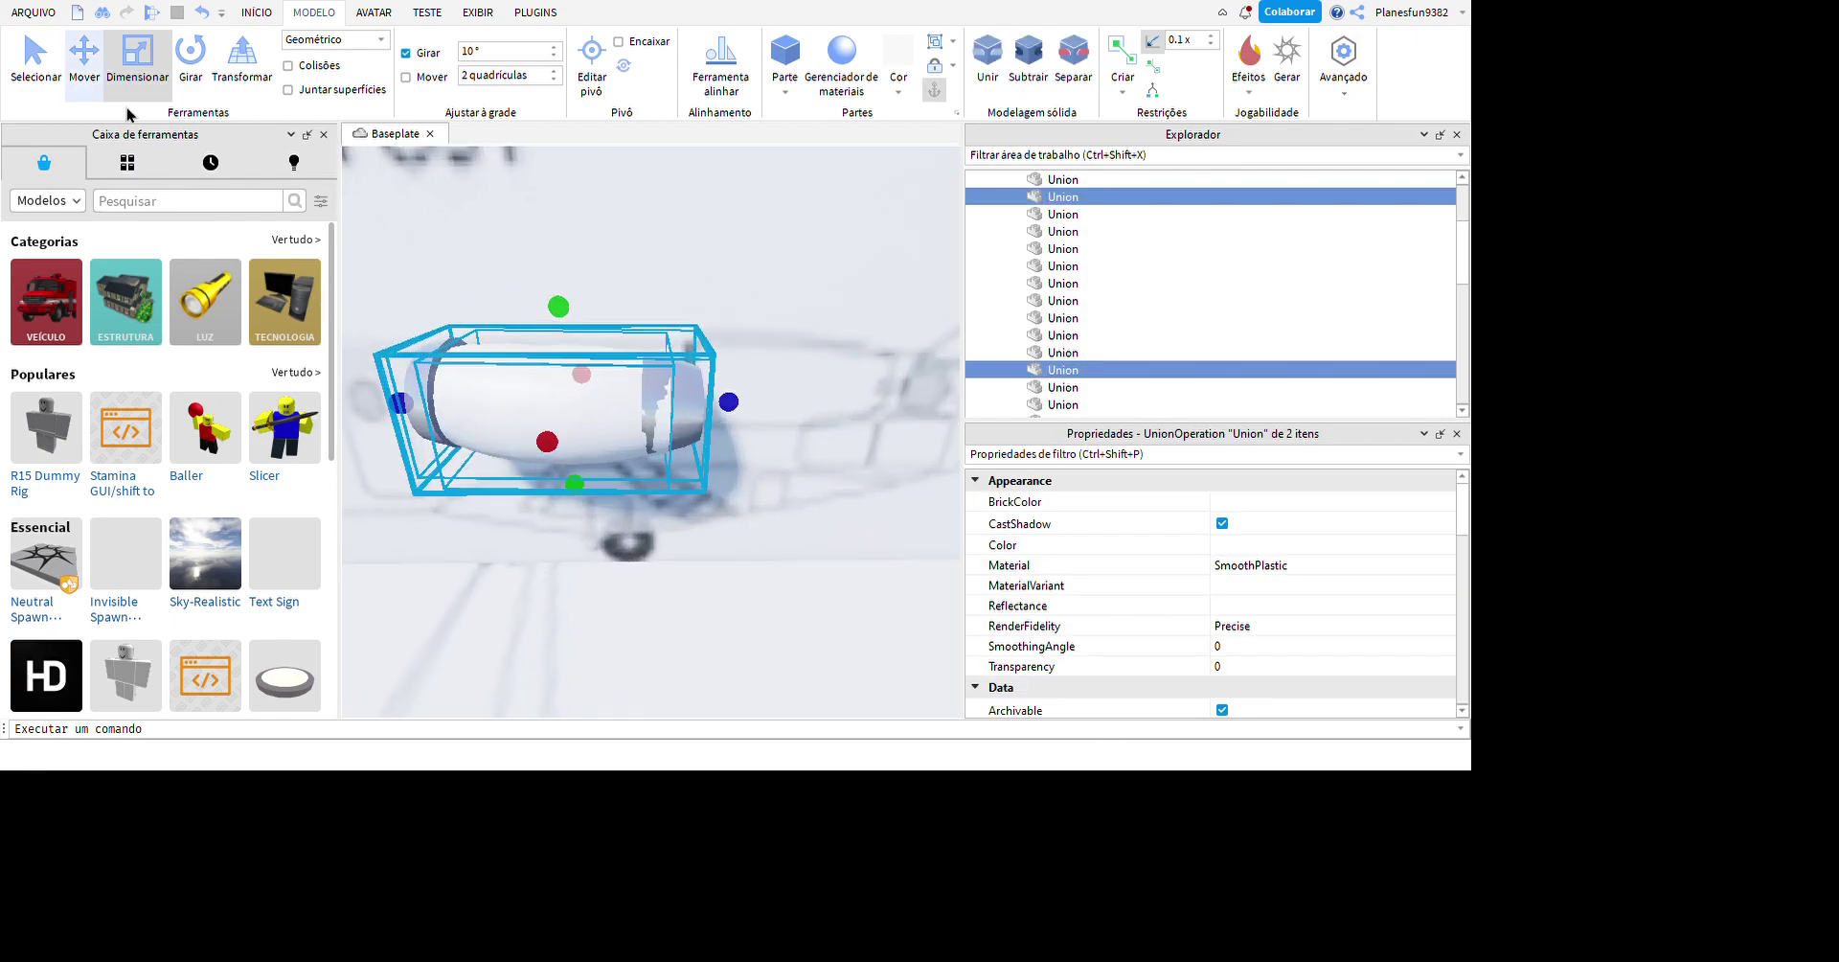
click(94, 72)
- Insert a block, color it Smoky grey, shape it into a thin plate behind the engine exhaust, and give it the Metal material
right_drag(871, 532, 862, 498)
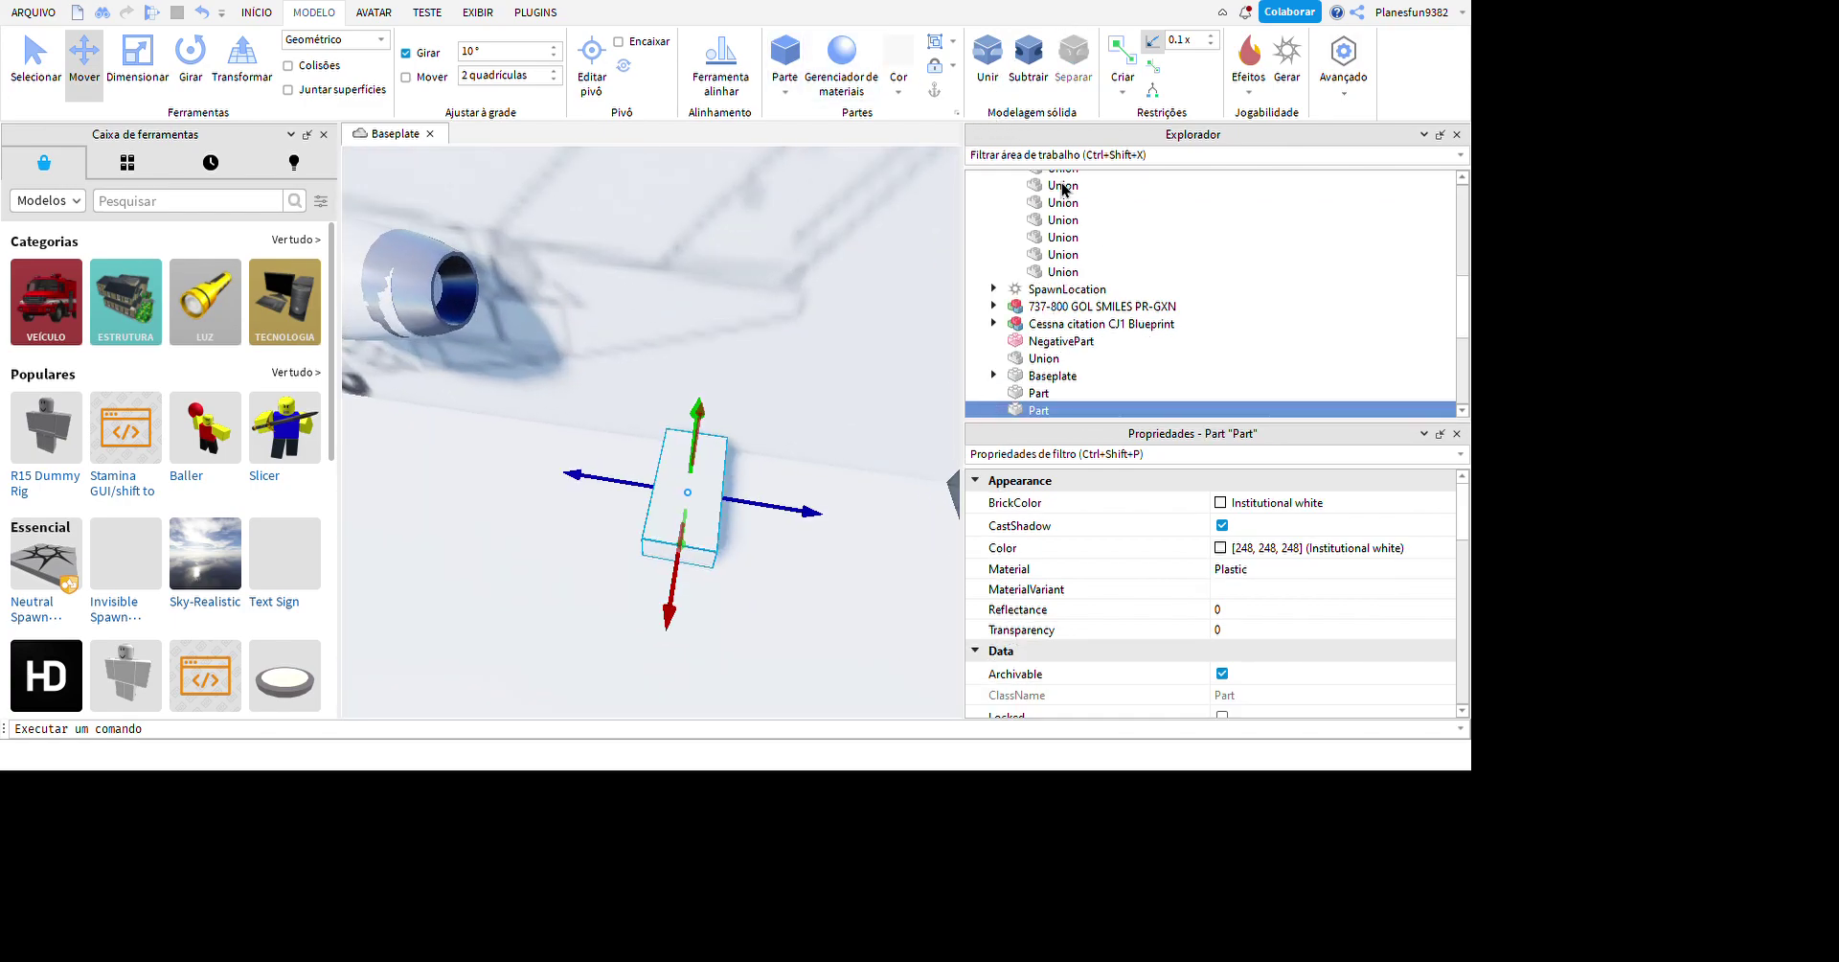
key(ctrl+3)
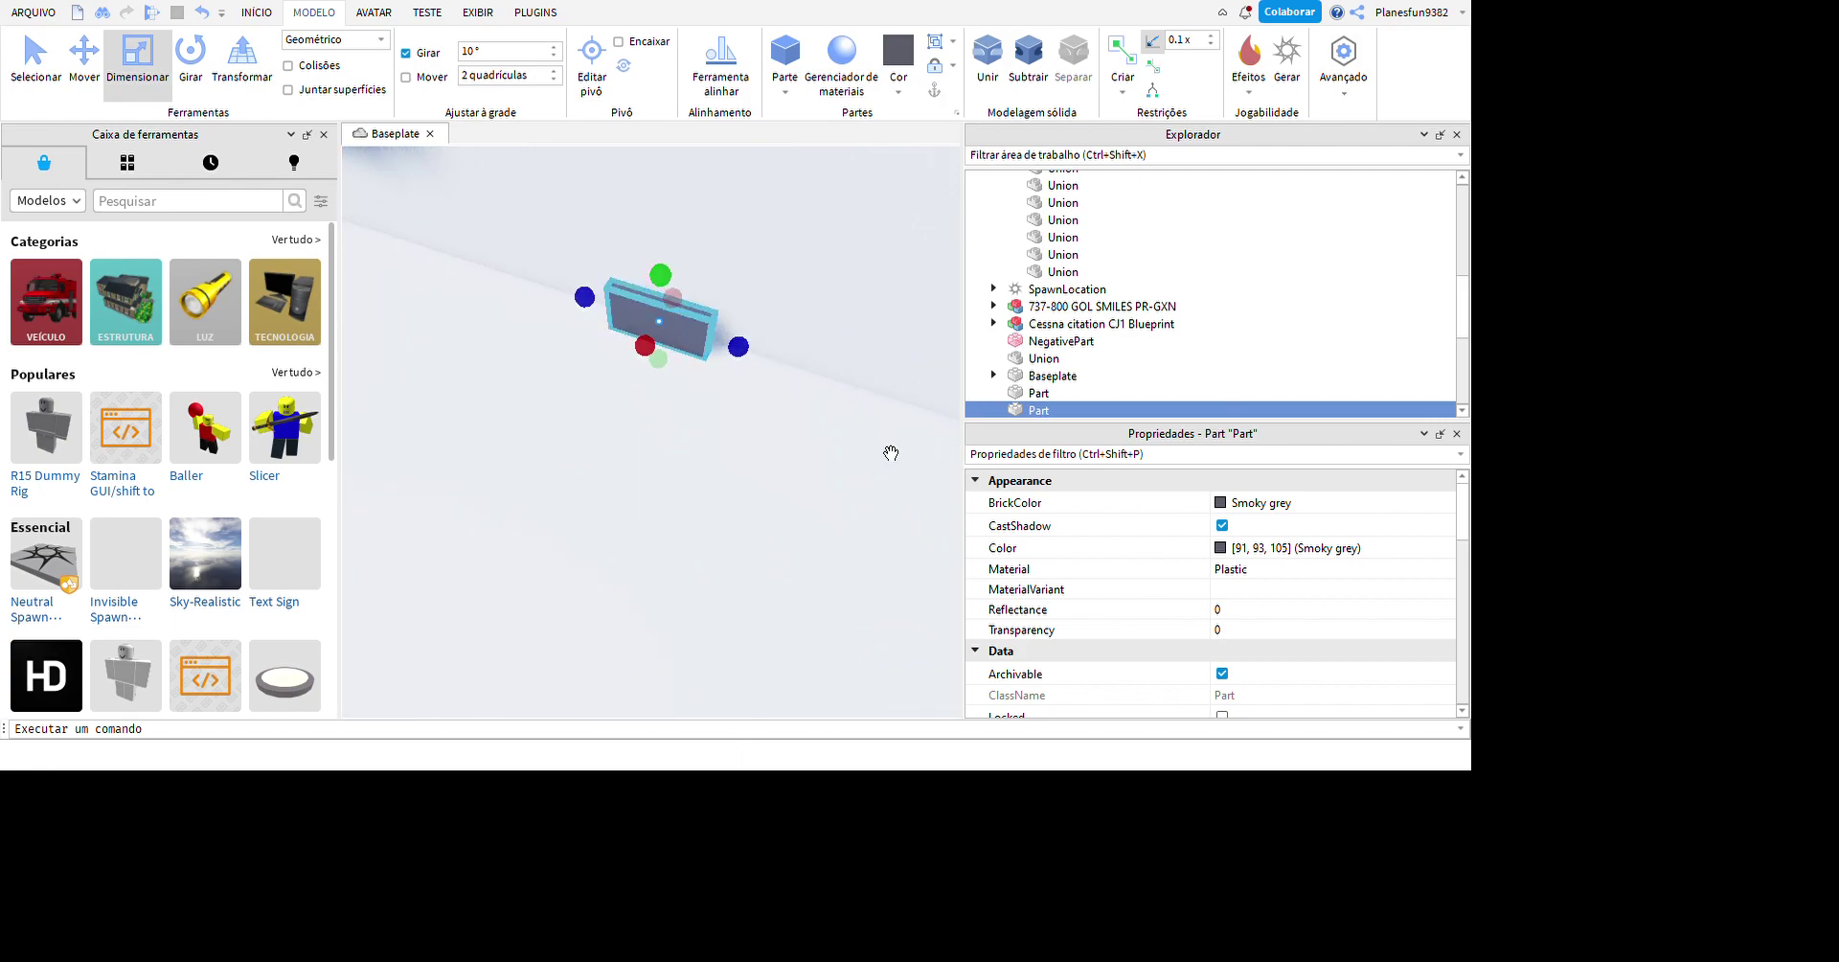
right_drag(814, 539, 867, 450)
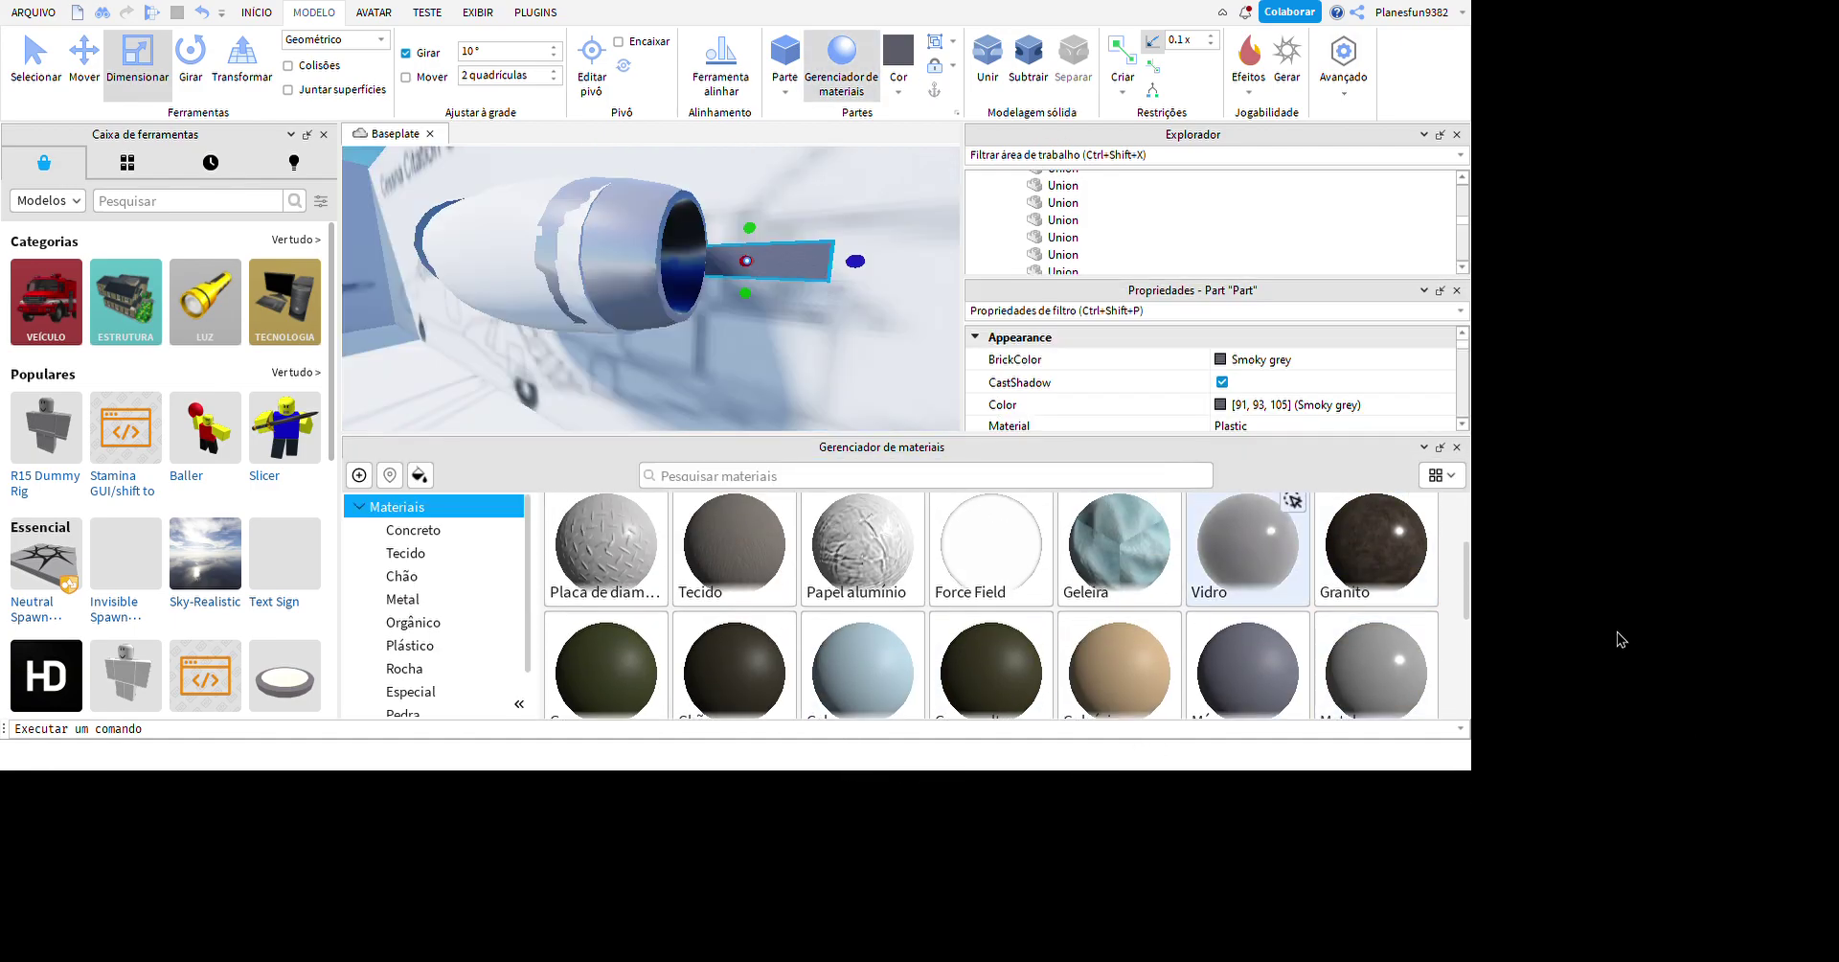
scroll(1618, 687, down, 1)
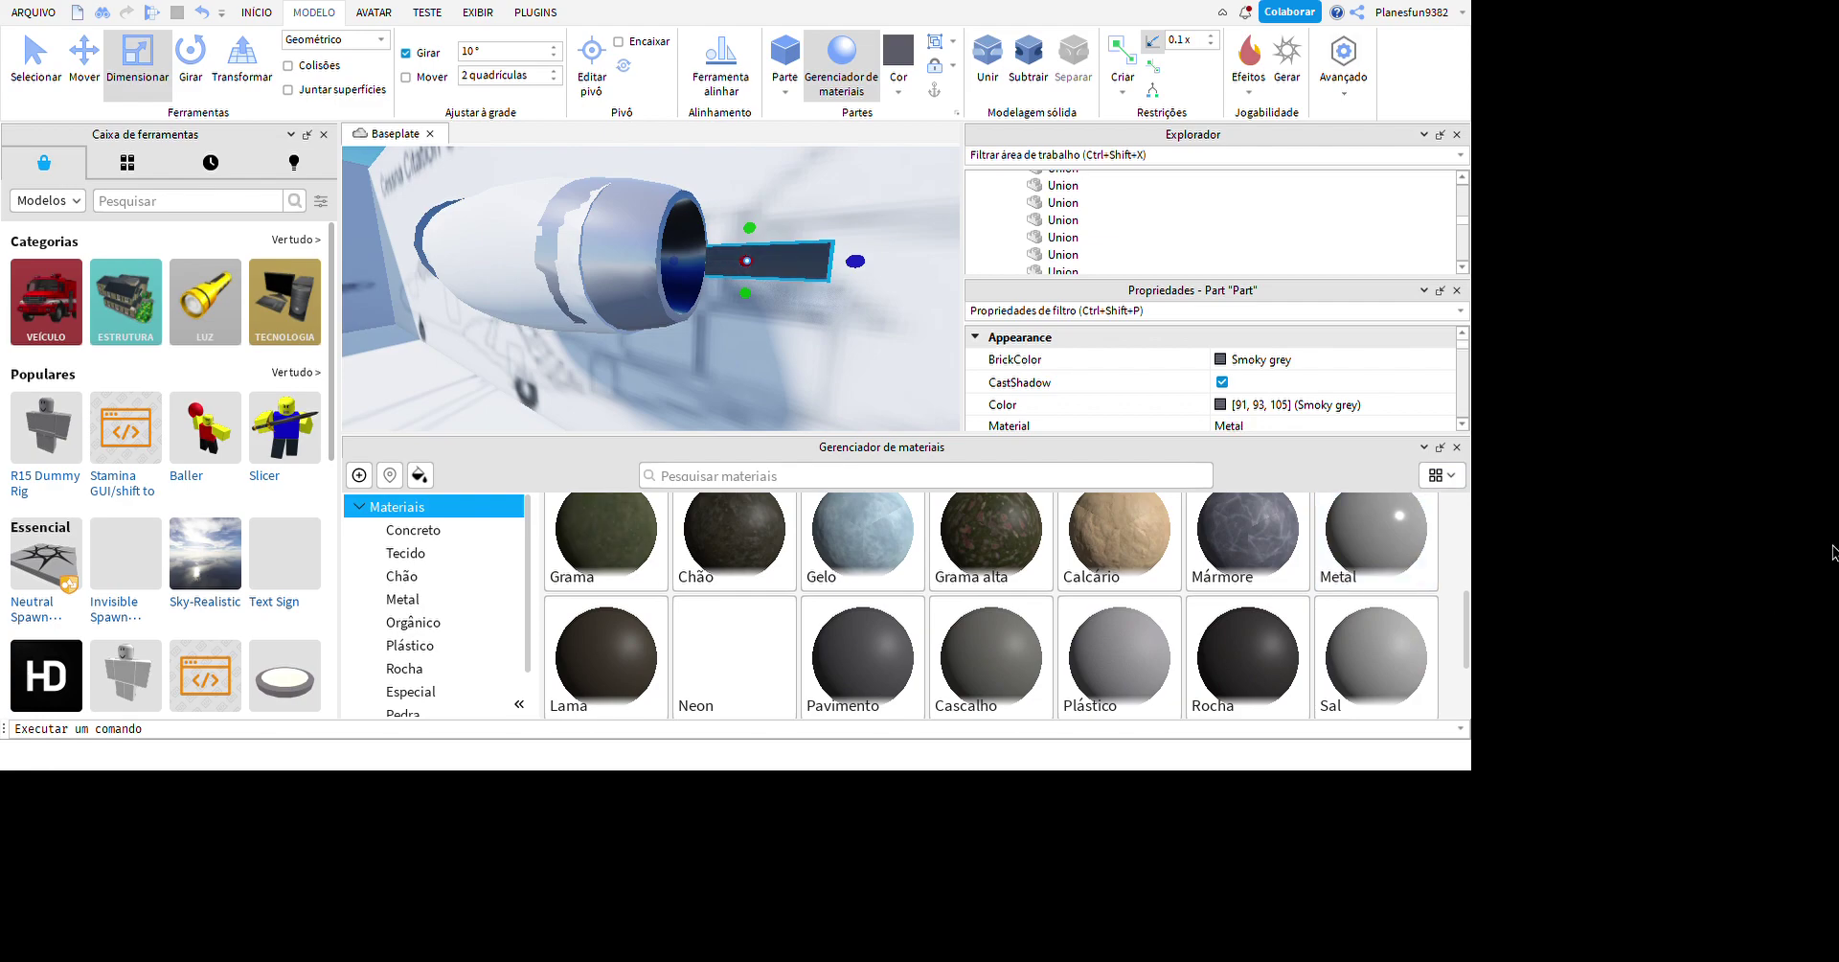
click(1457, 446)
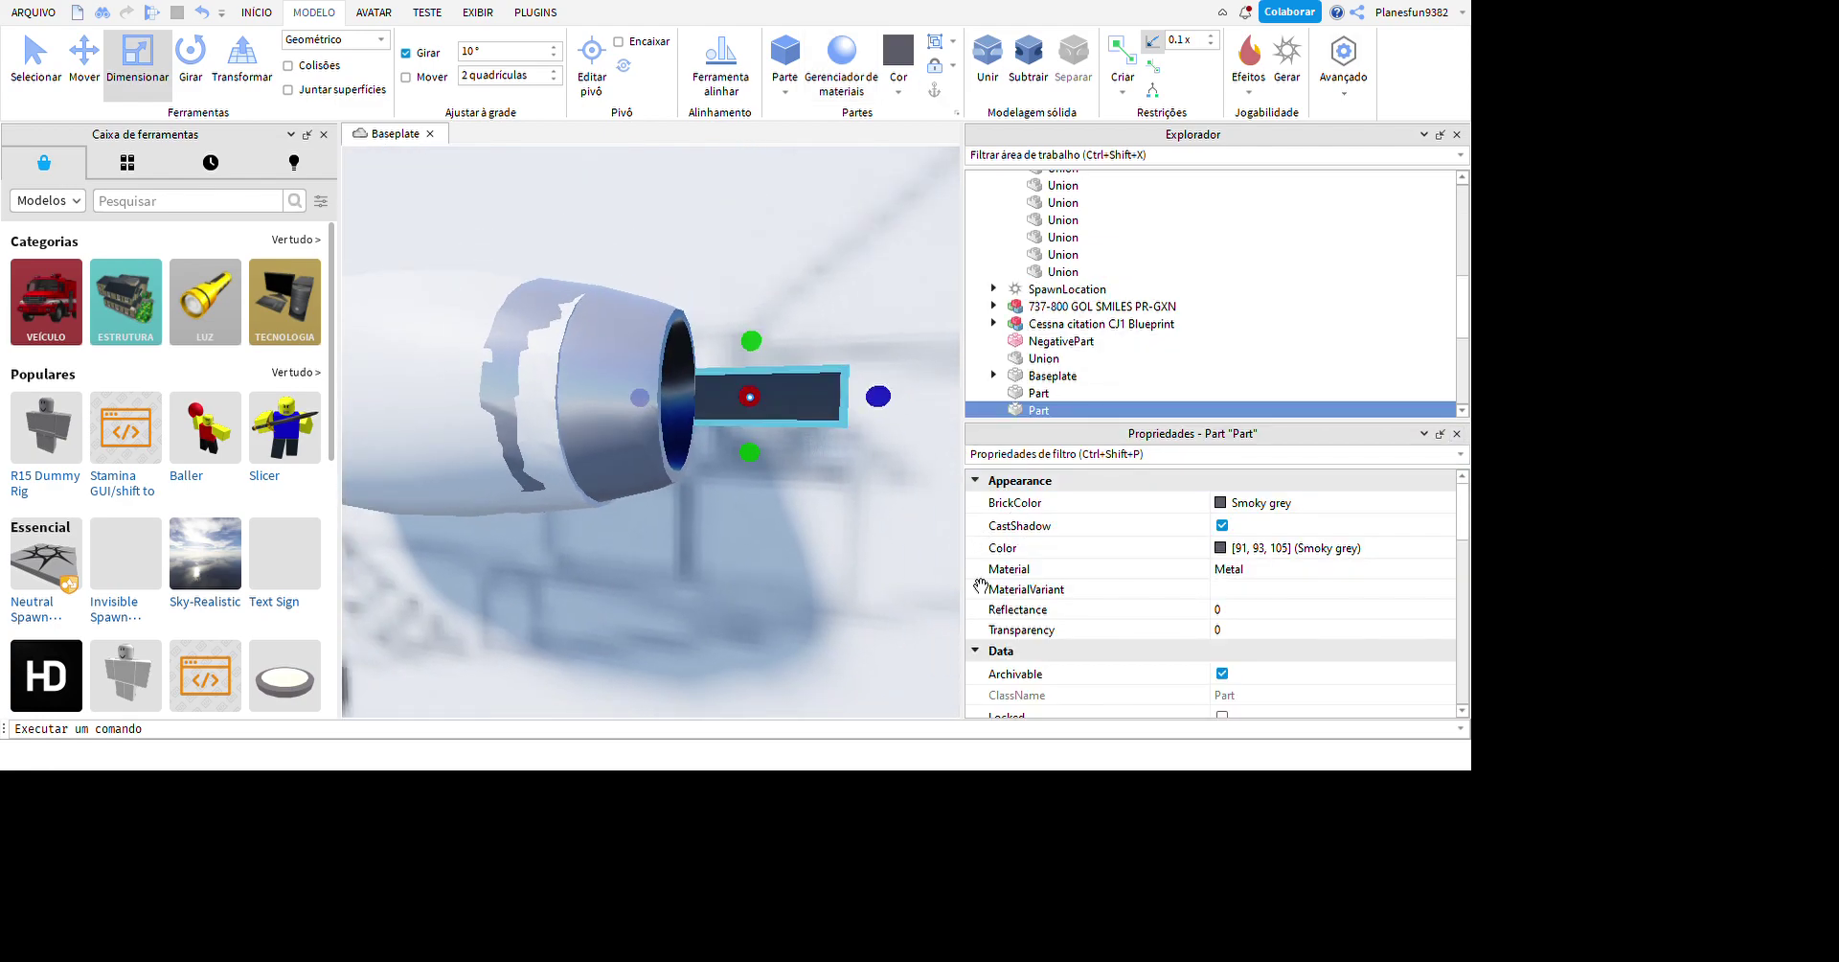
- Enlarge the smoky grey plate, then duplicate it and size the copy into a taller plate at its rear end
drag(927, 521, 950, 554)
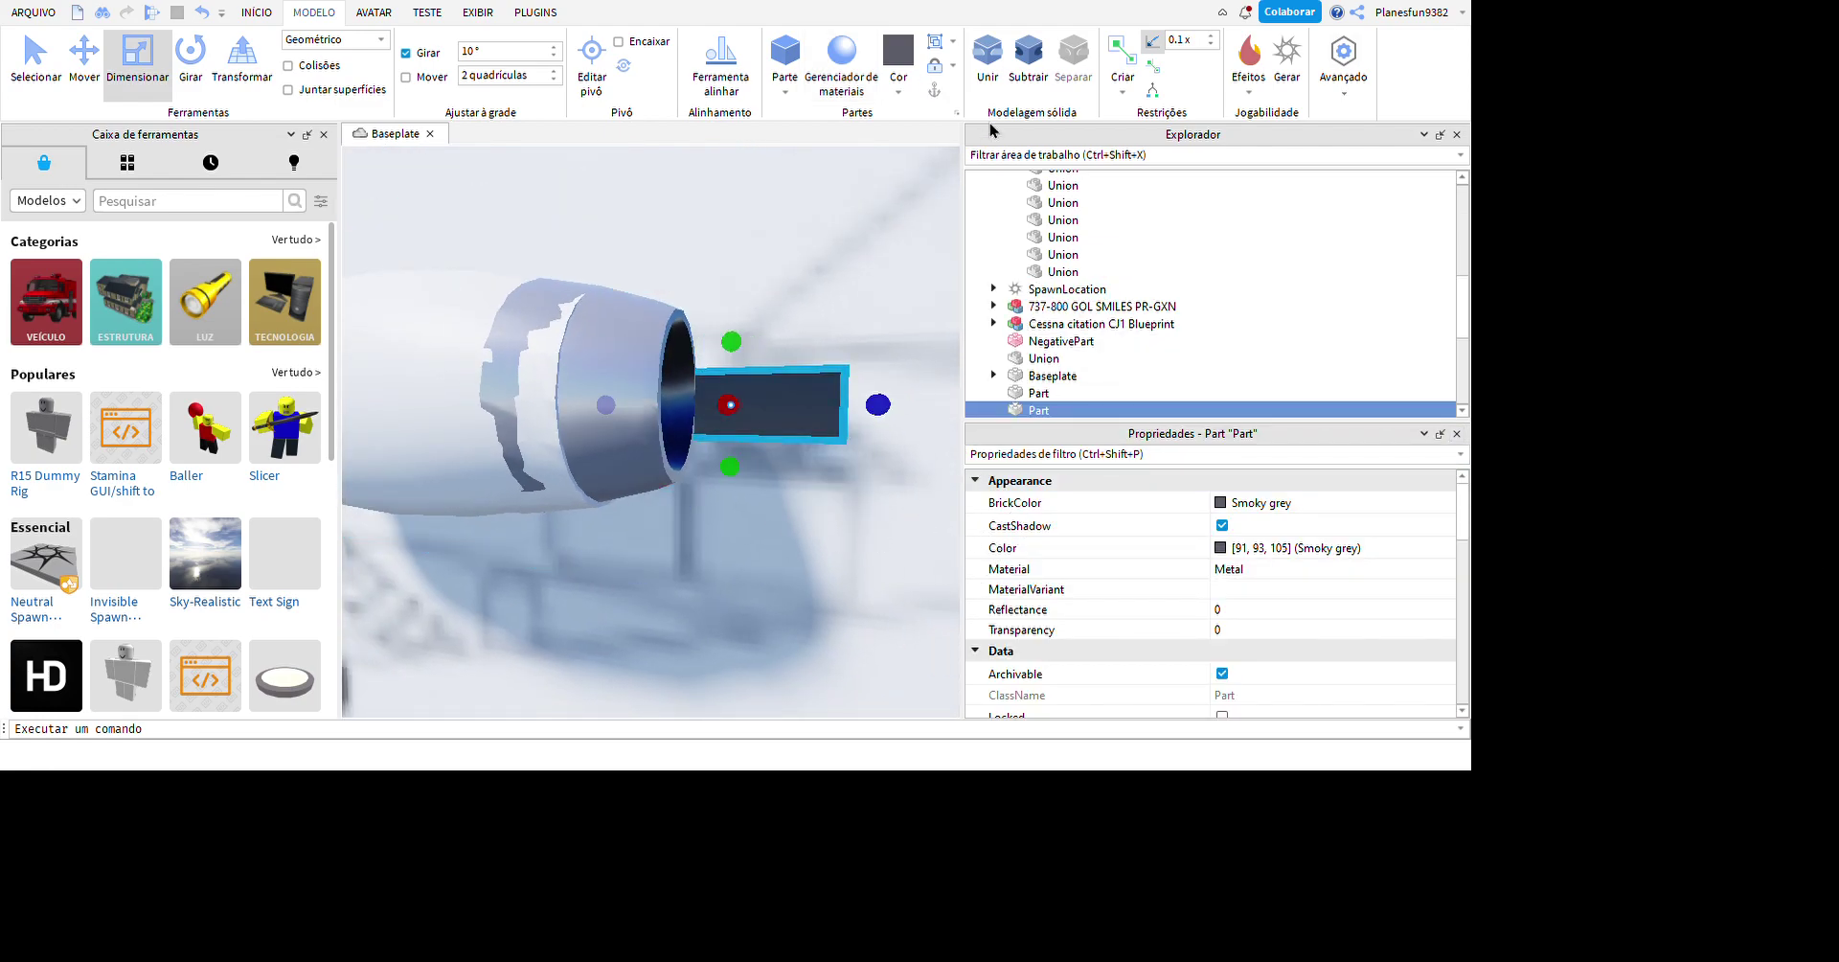
key(ctrl+d)
drag(605, 404, 909, 508)
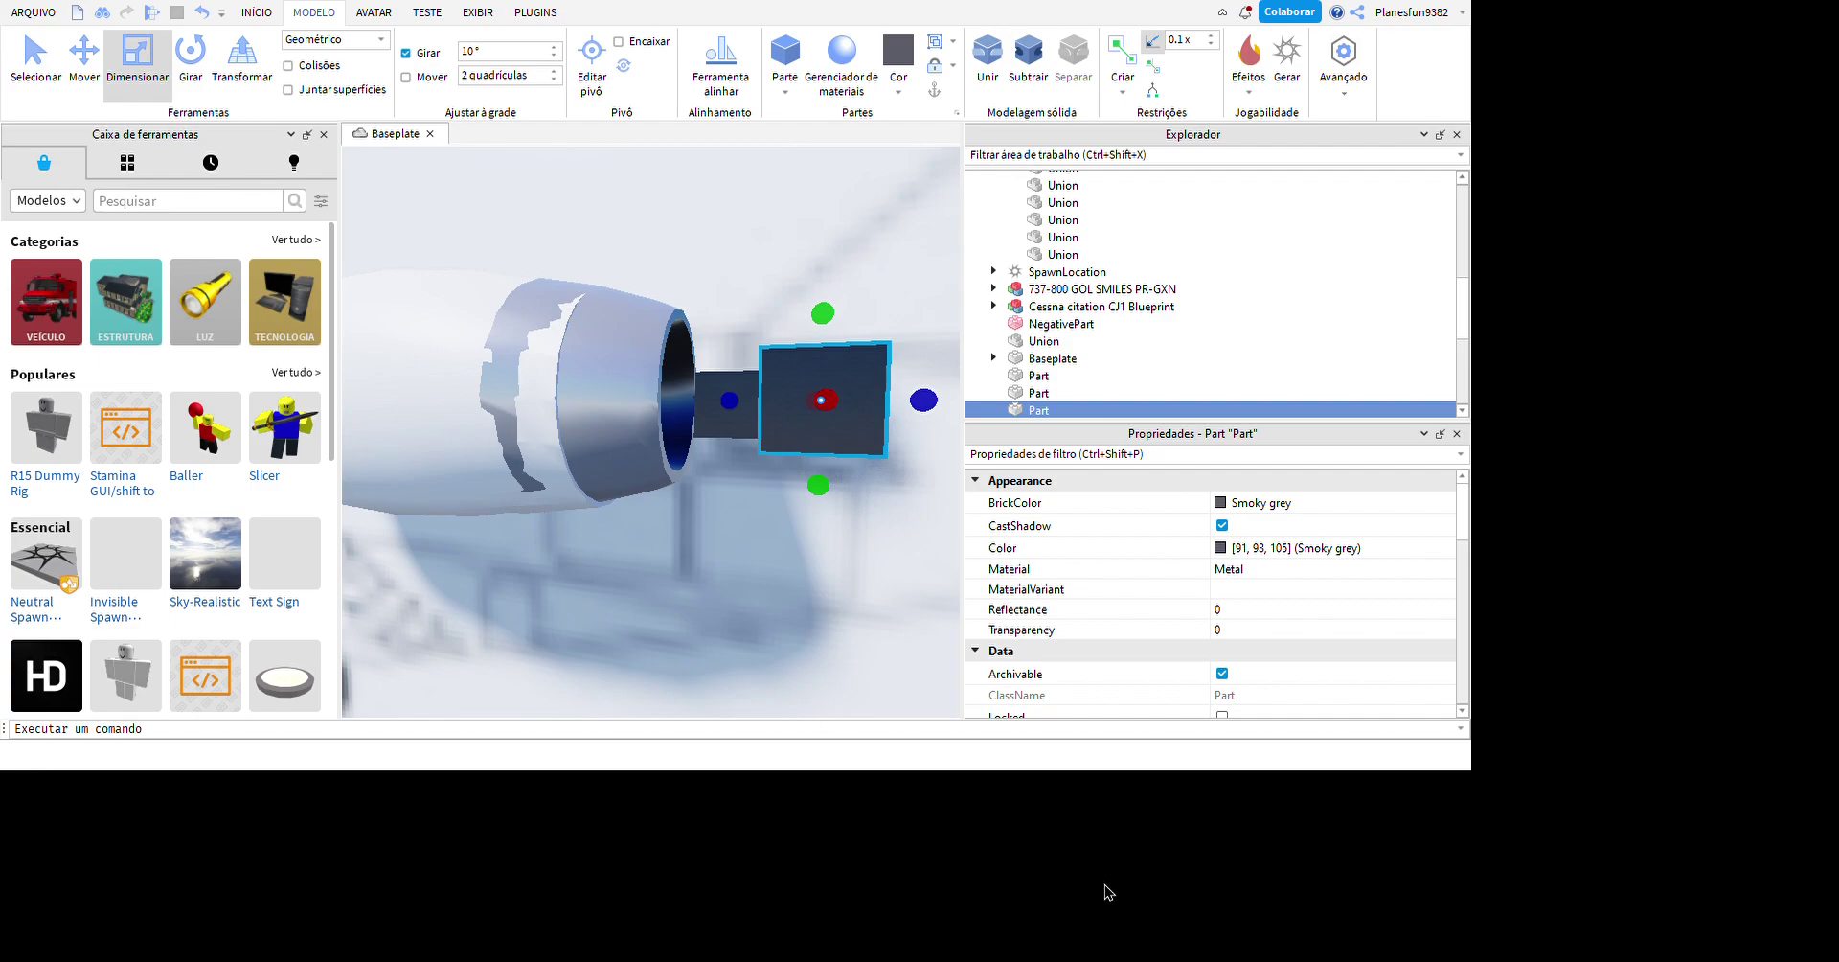
key(s)
click(917, 606)
- Inspect the fit of the grey metallic part, nacelle and rear plates from the engine's intake and exhaust ends
right_drag(918, 605, 745, 469)
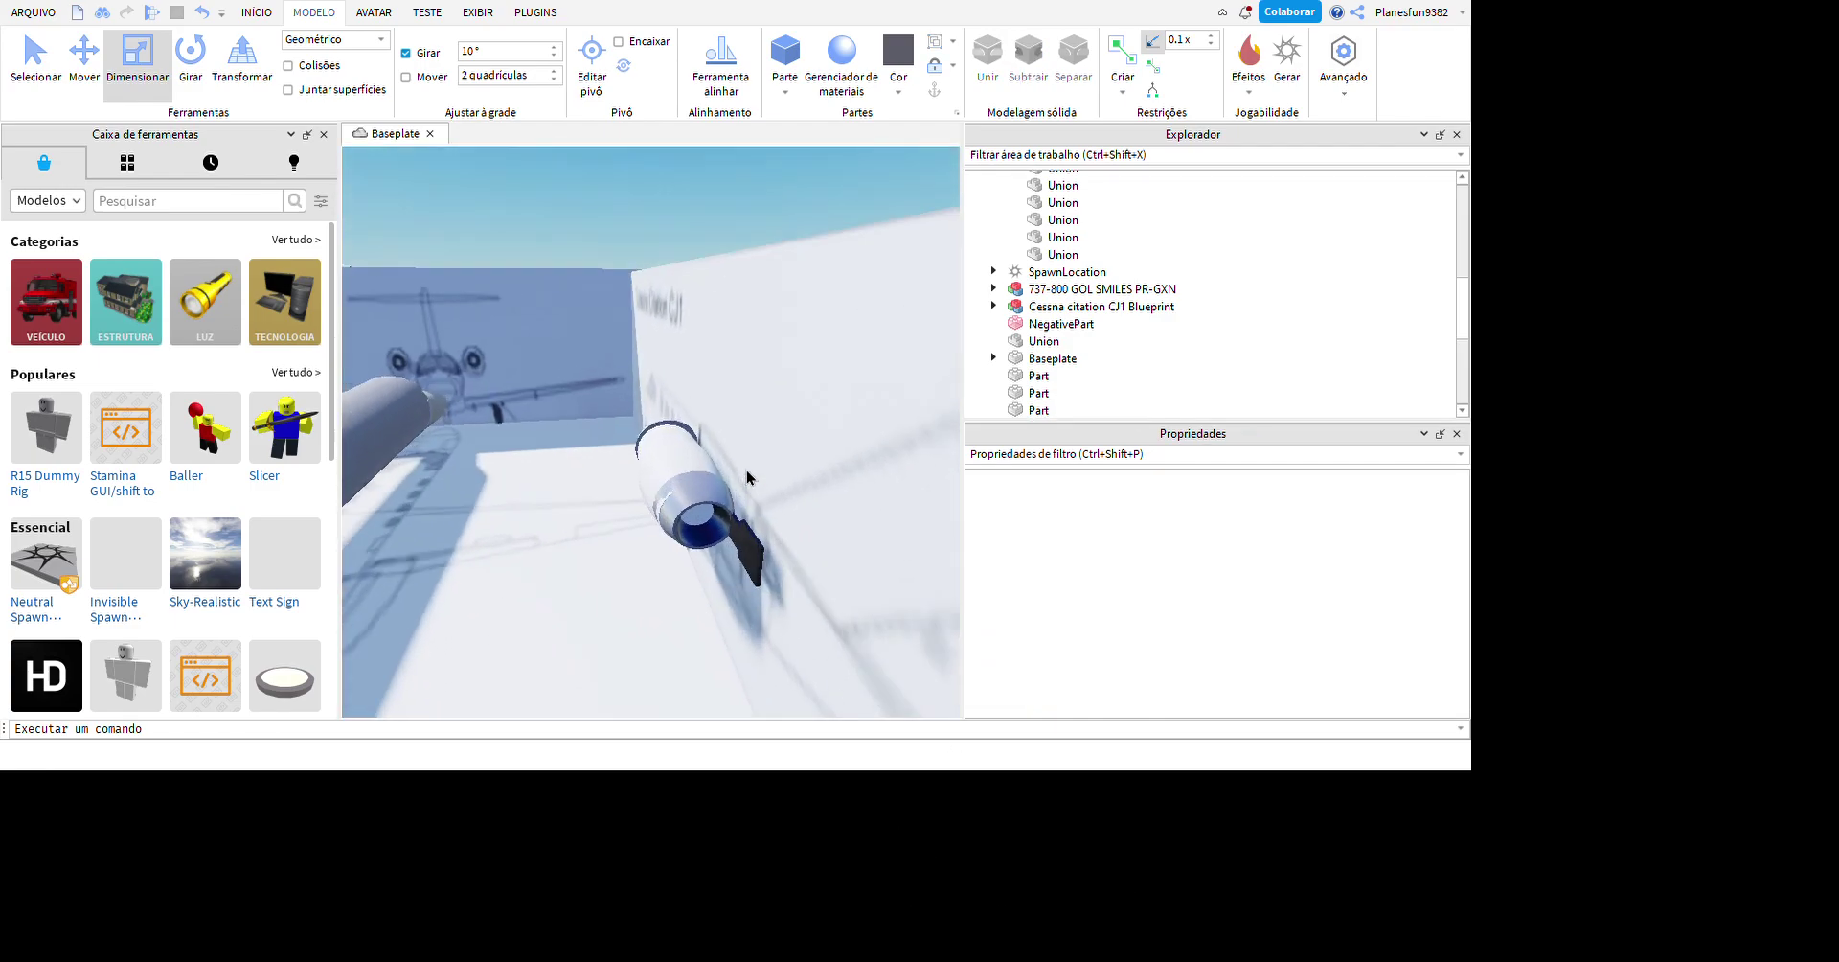
click(745, 469)
key(f)
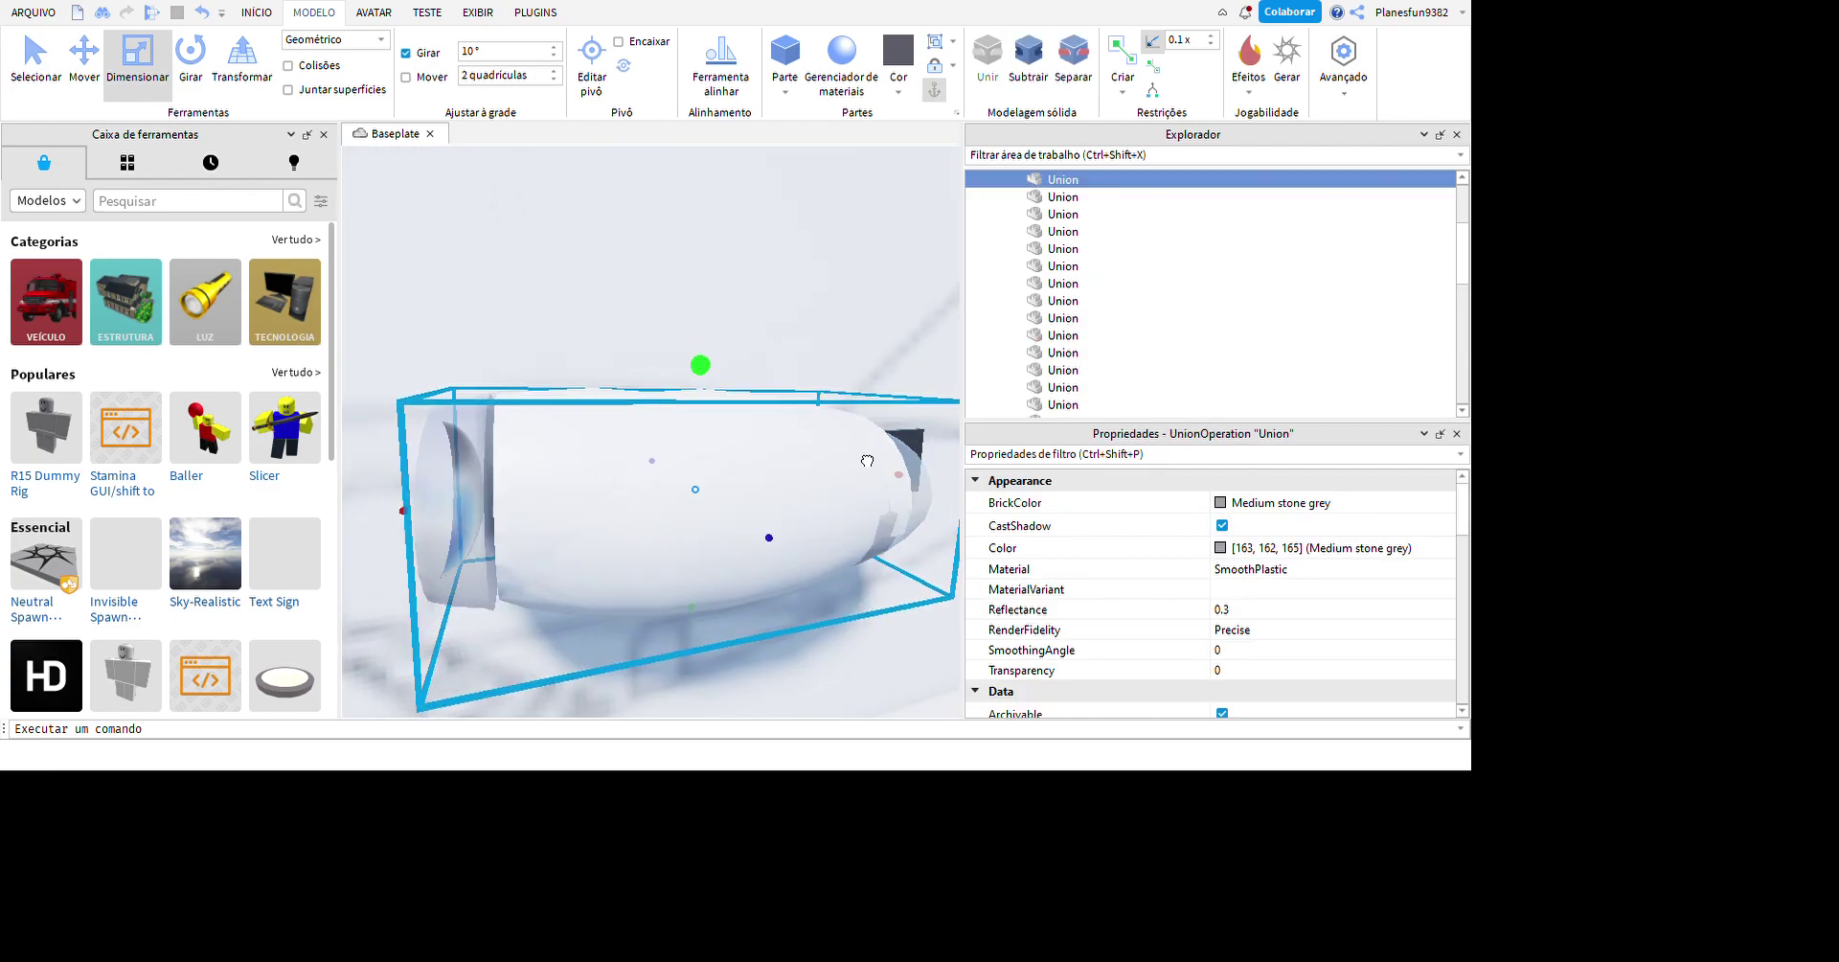
right_drag(895, 482, 841, 548)
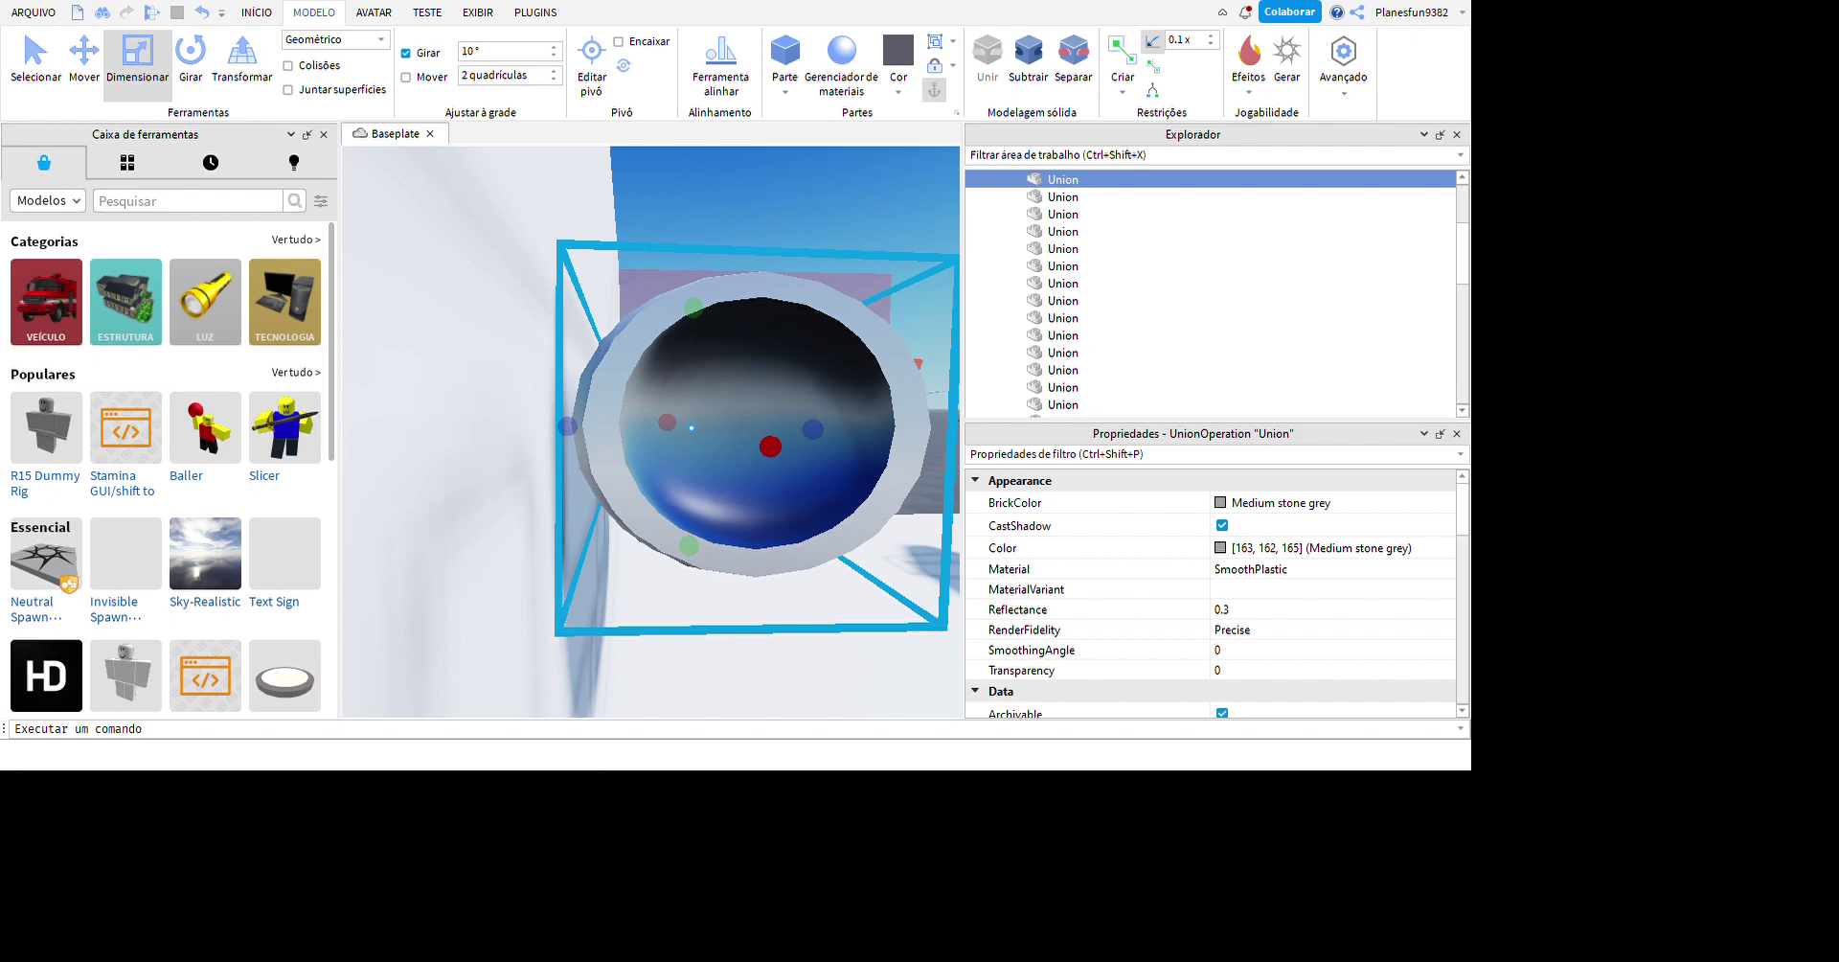
right_drag(889, 710, 803, 644)
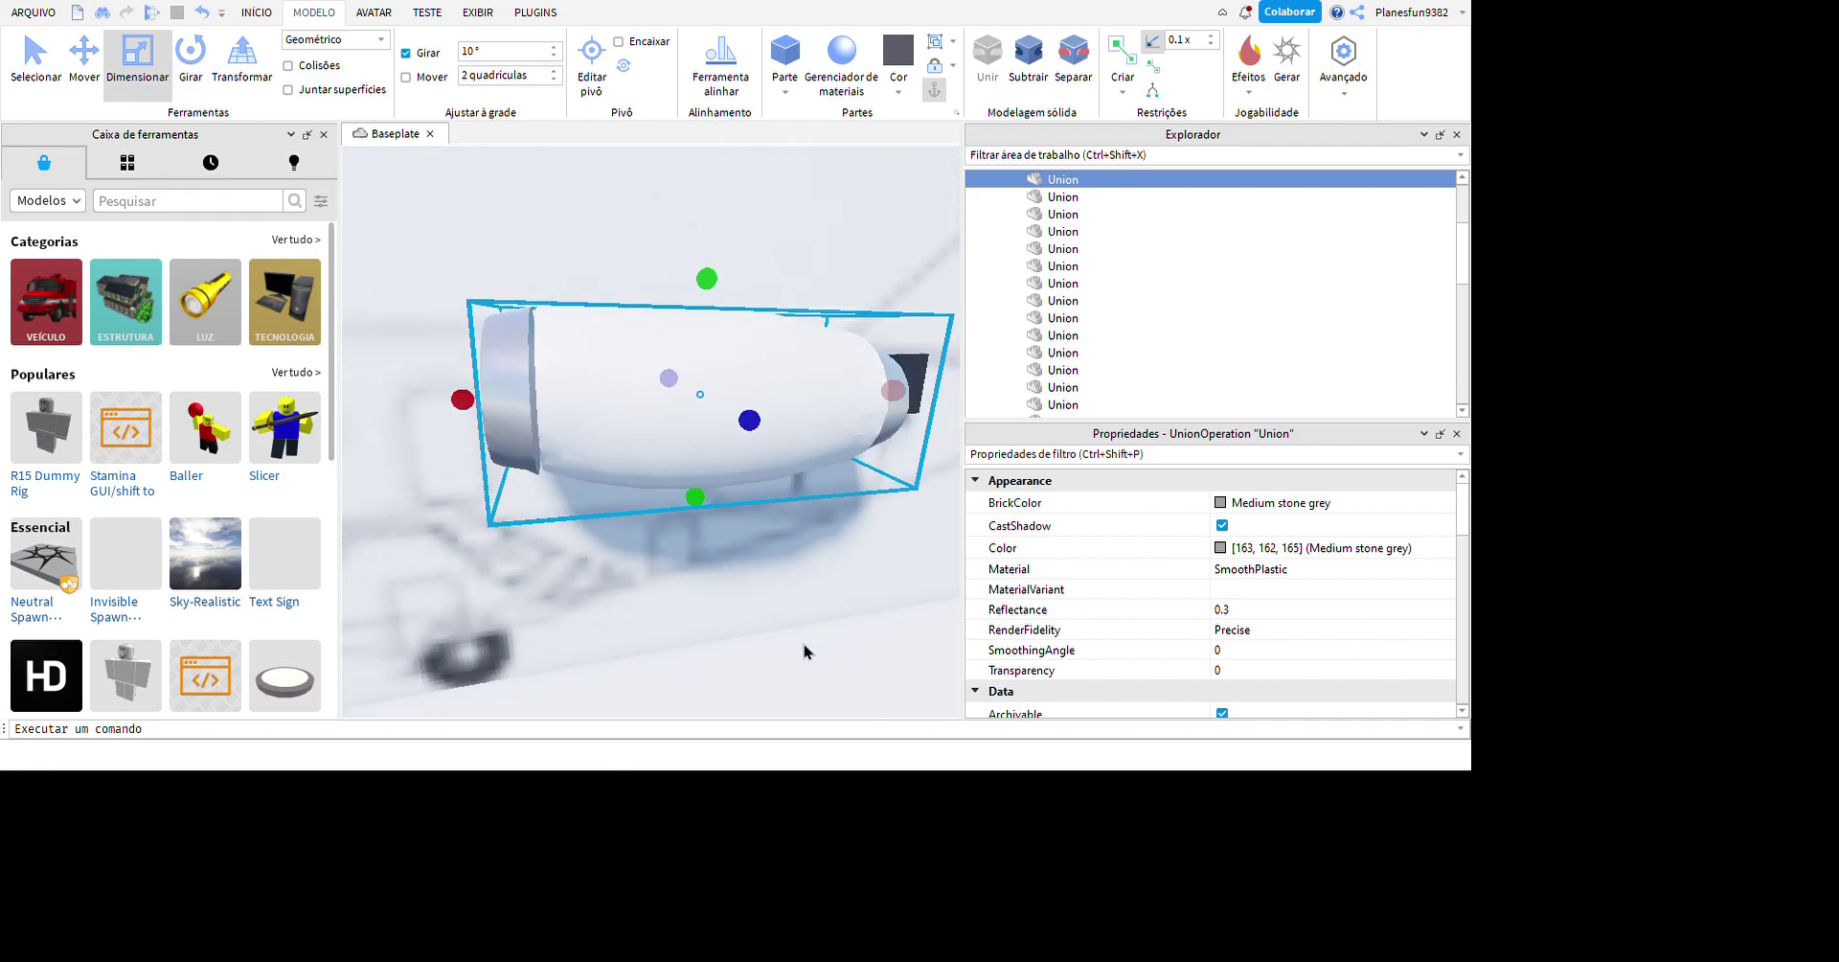
right_drag(613, 525, 839, 419)
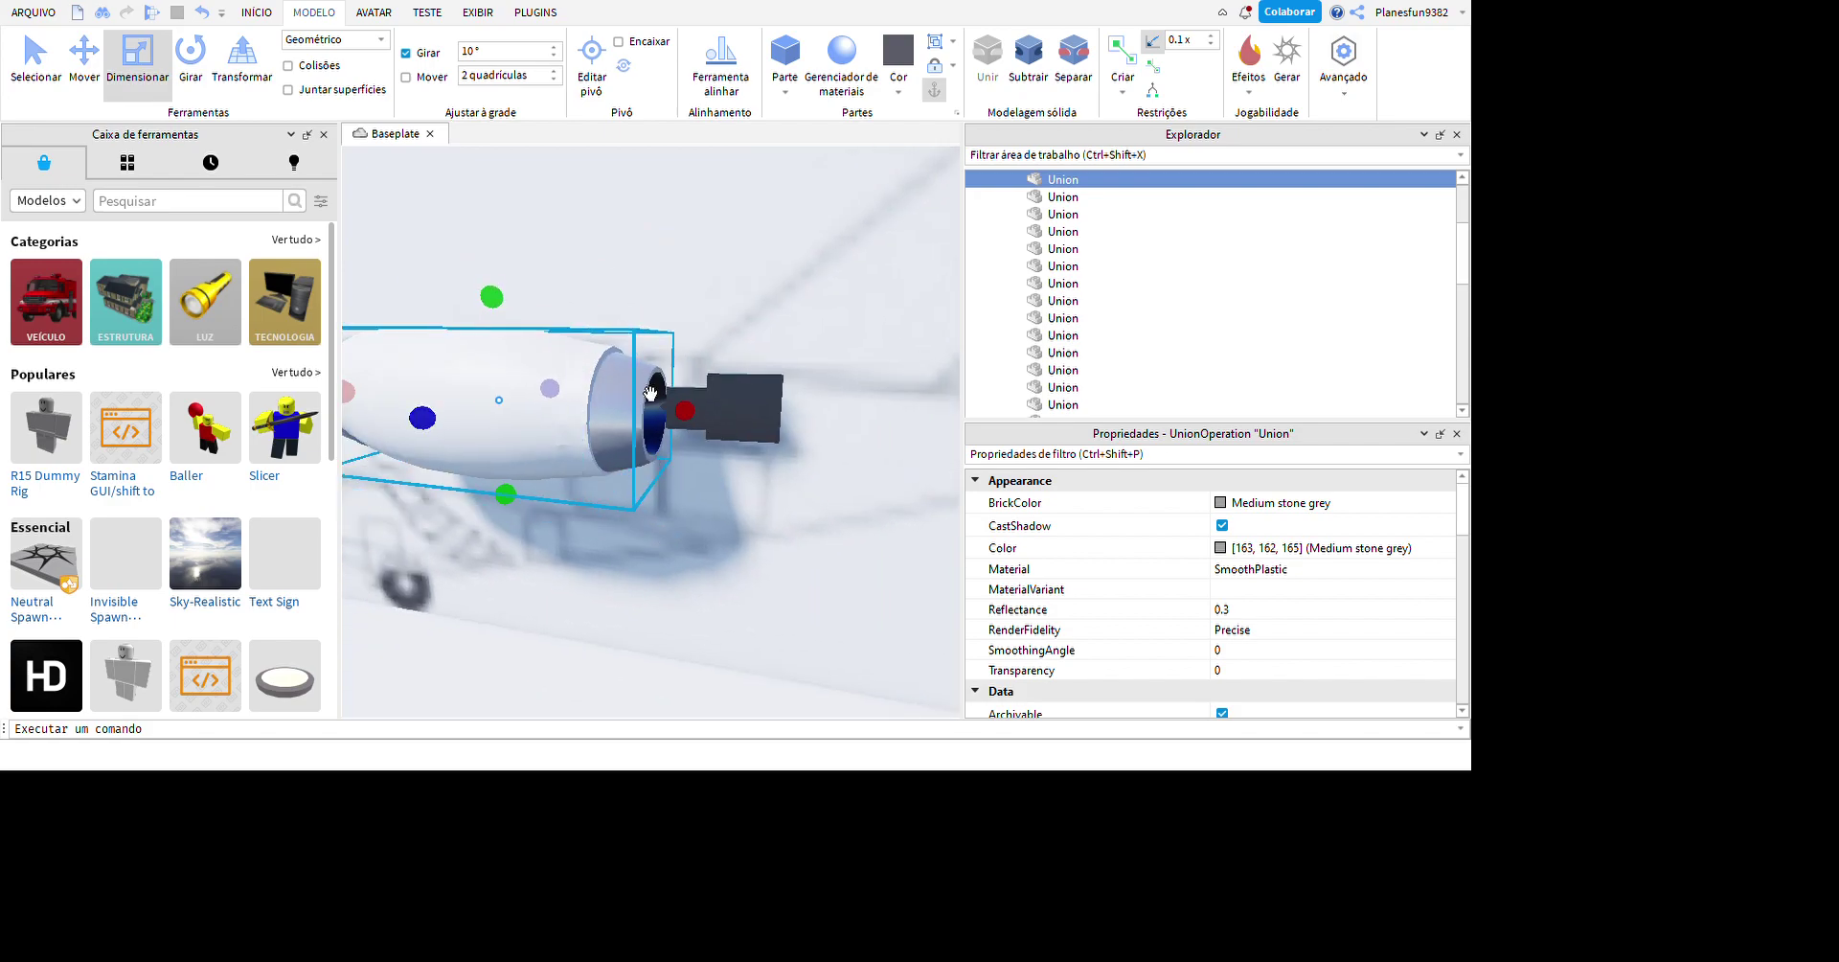
click(839, 420)
scroll(826, 422, up, 5)
scroll(826, 421, down, 5)
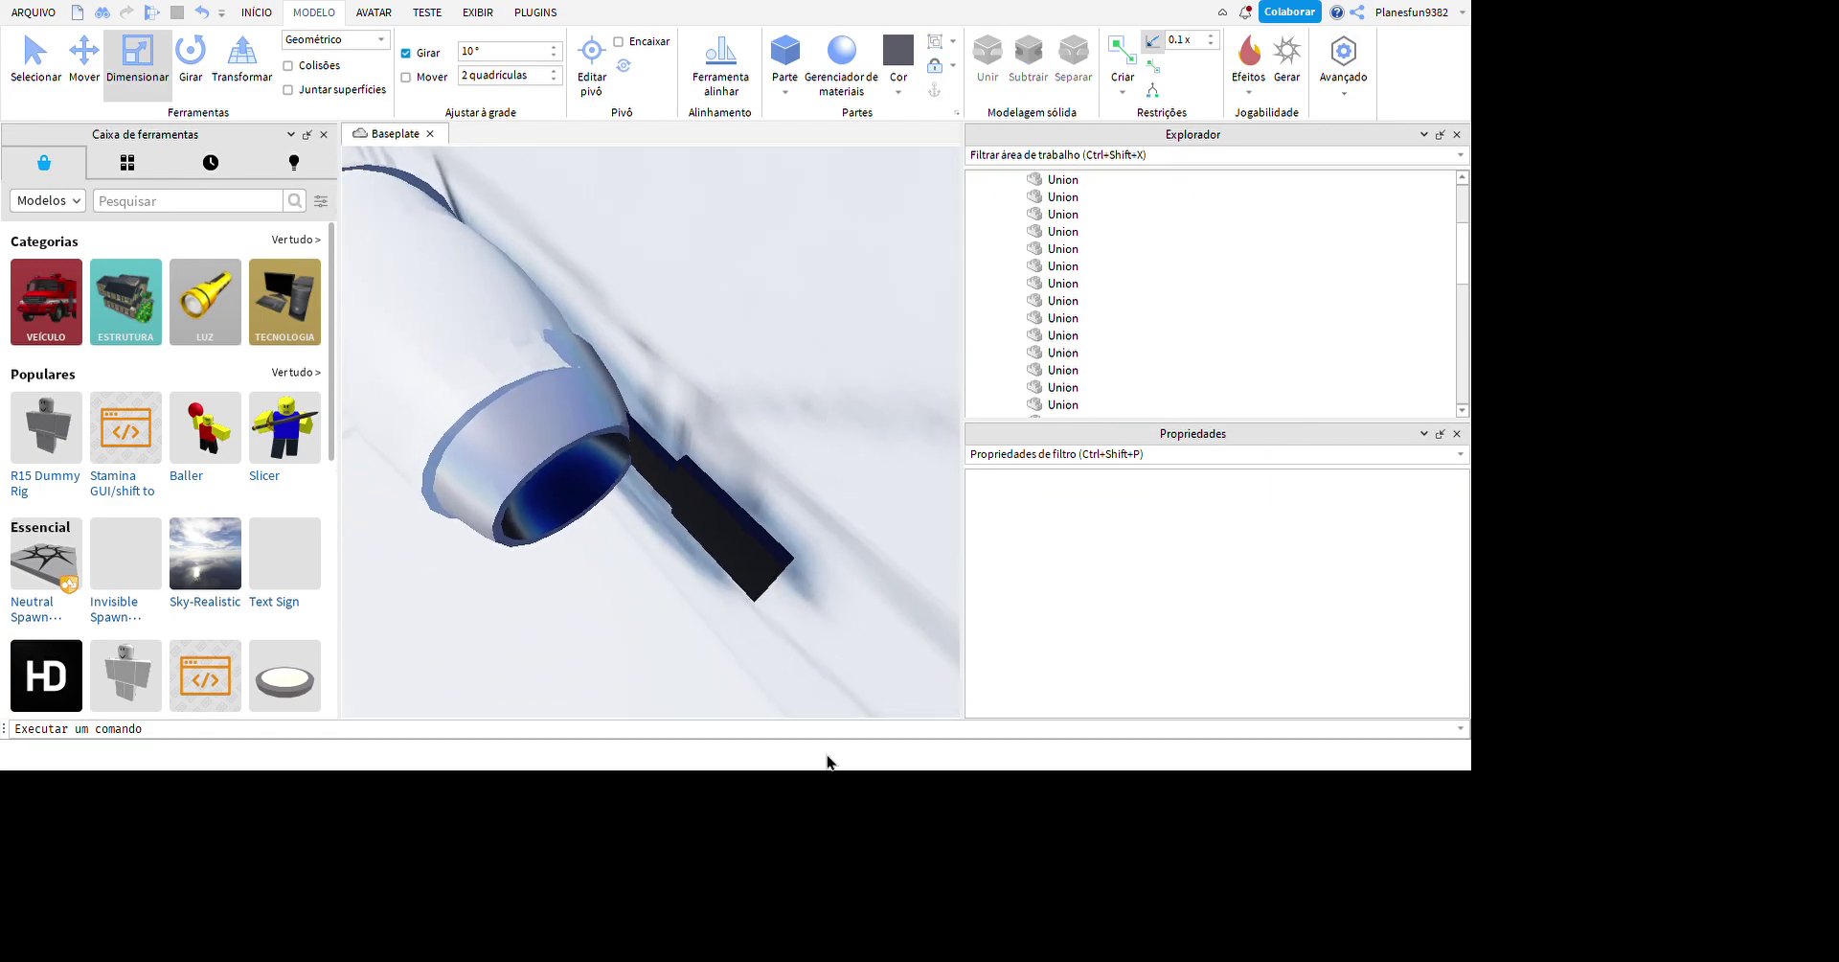
scroll(828, 709, down, 5)
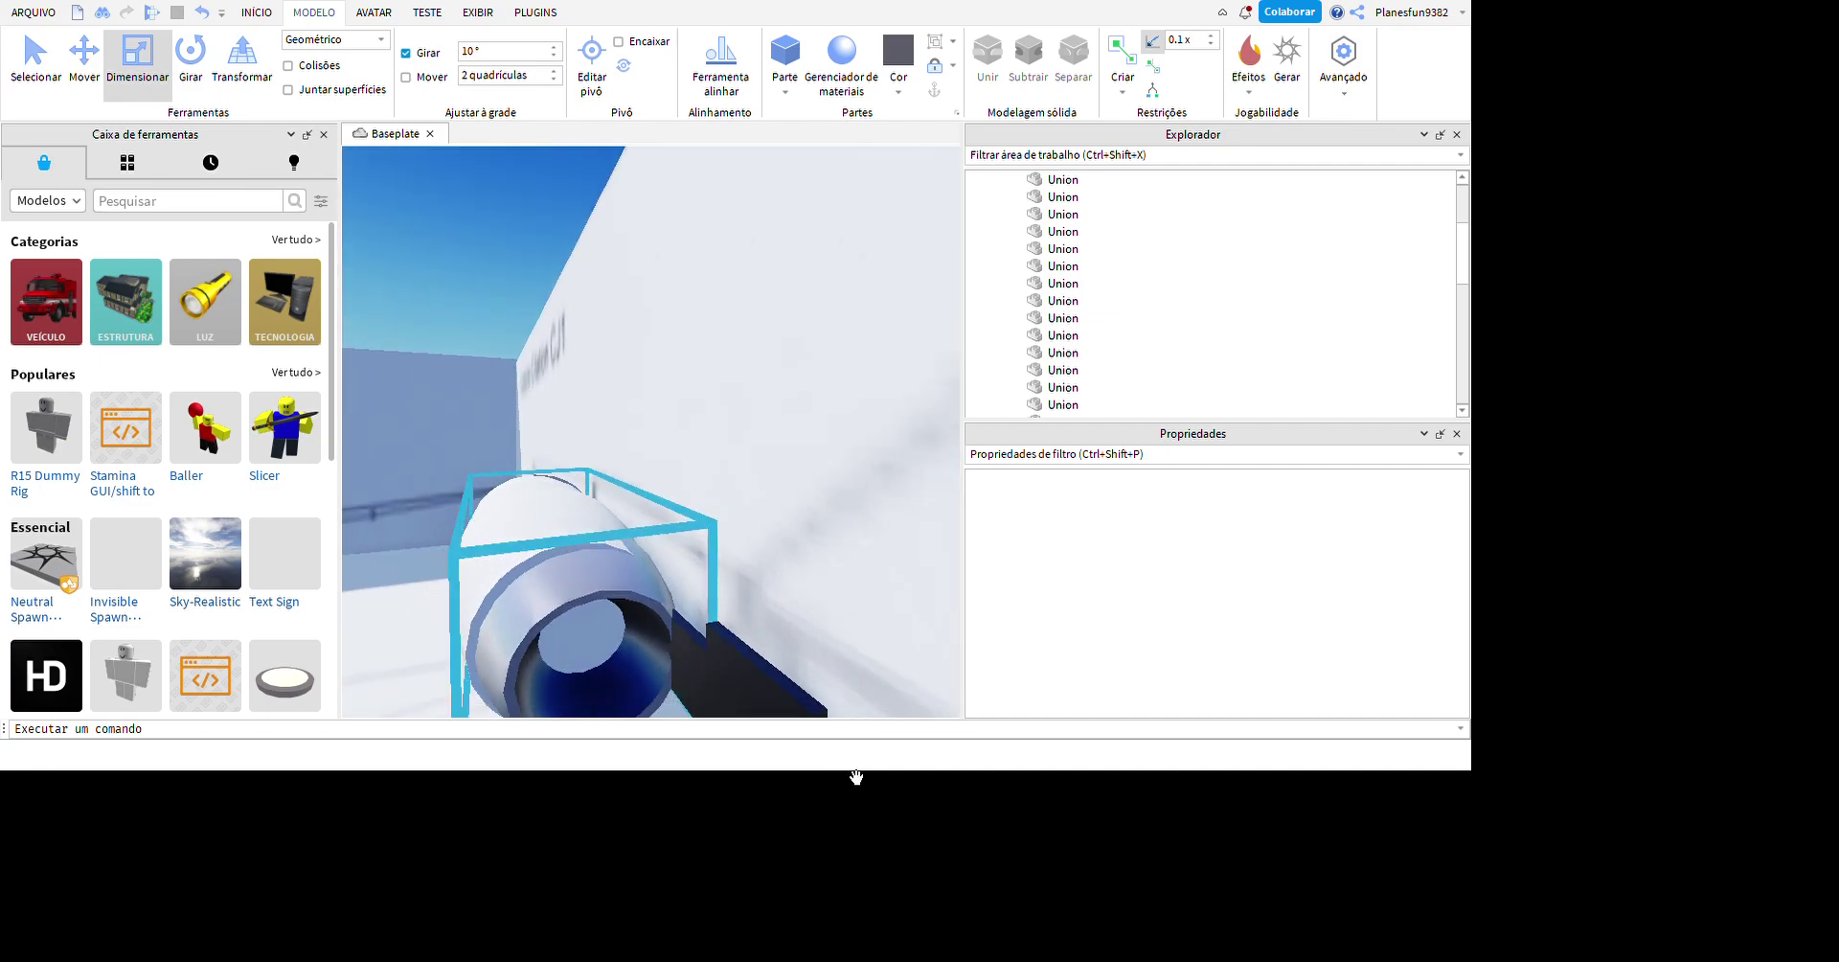
scroll(812, 698, down, 5)
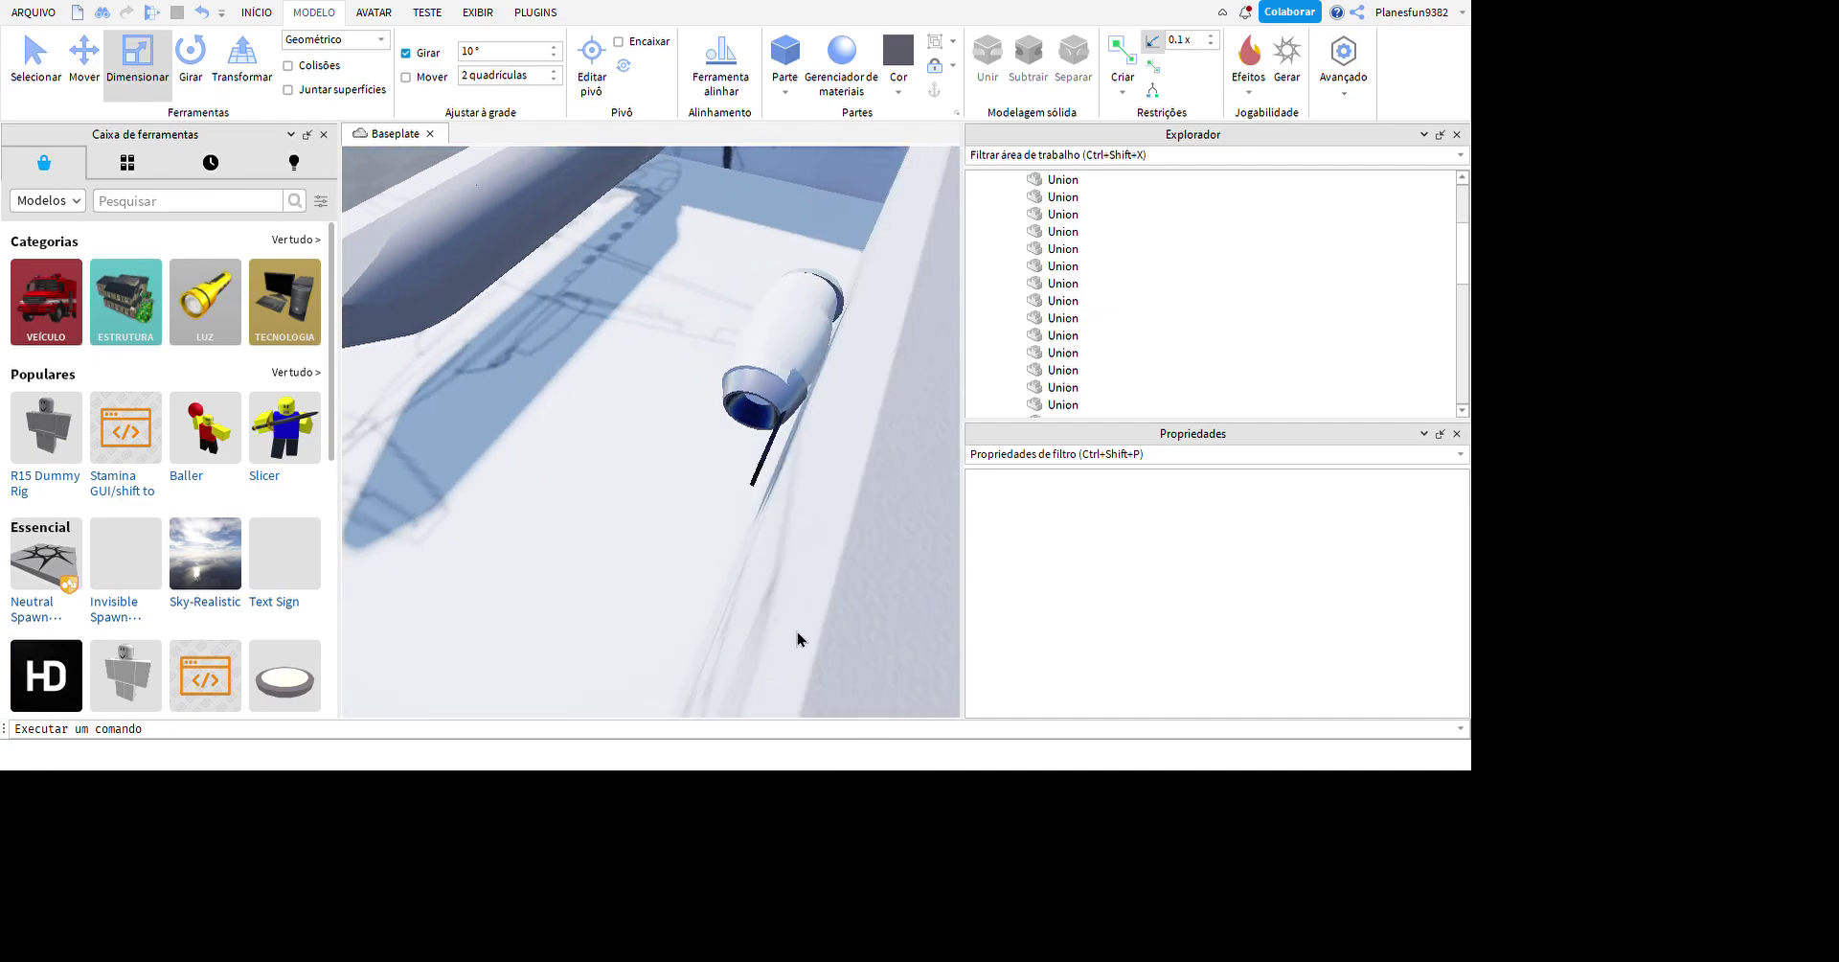
scroll(858, 607, up, 5)
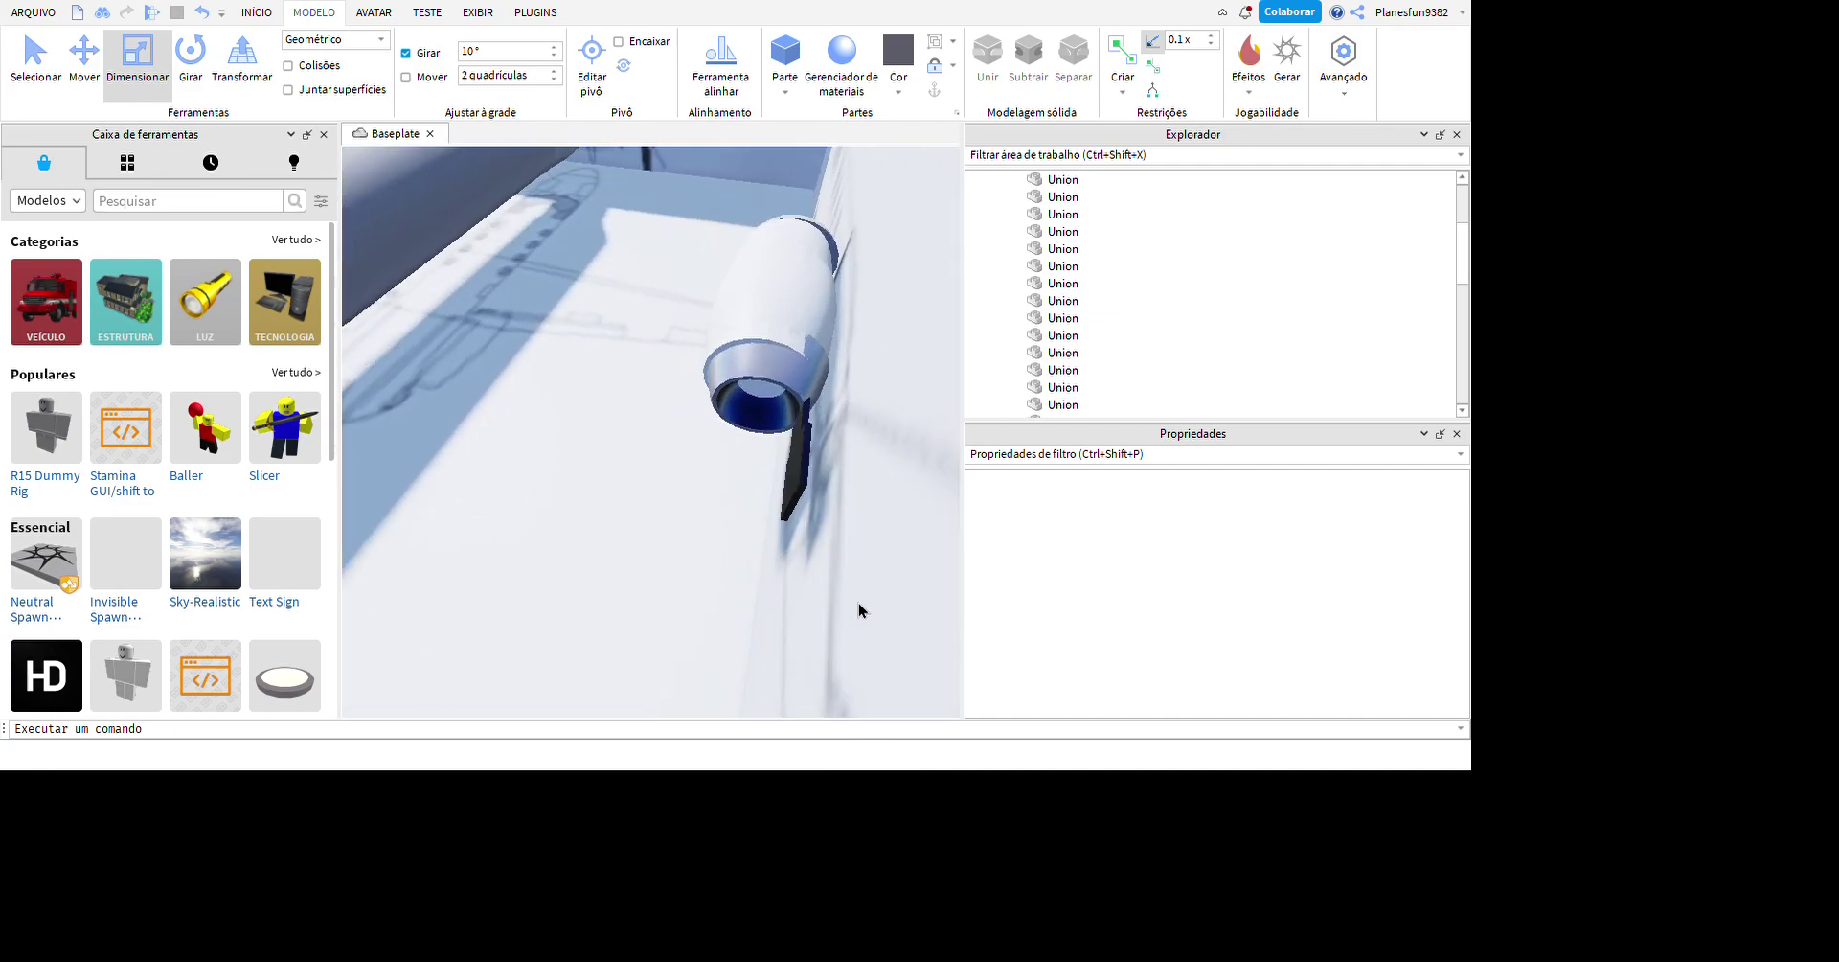
- Adjust the sideways alignment of the engine parts and the smoky grey plate beside the exhaust
click(728, 383)
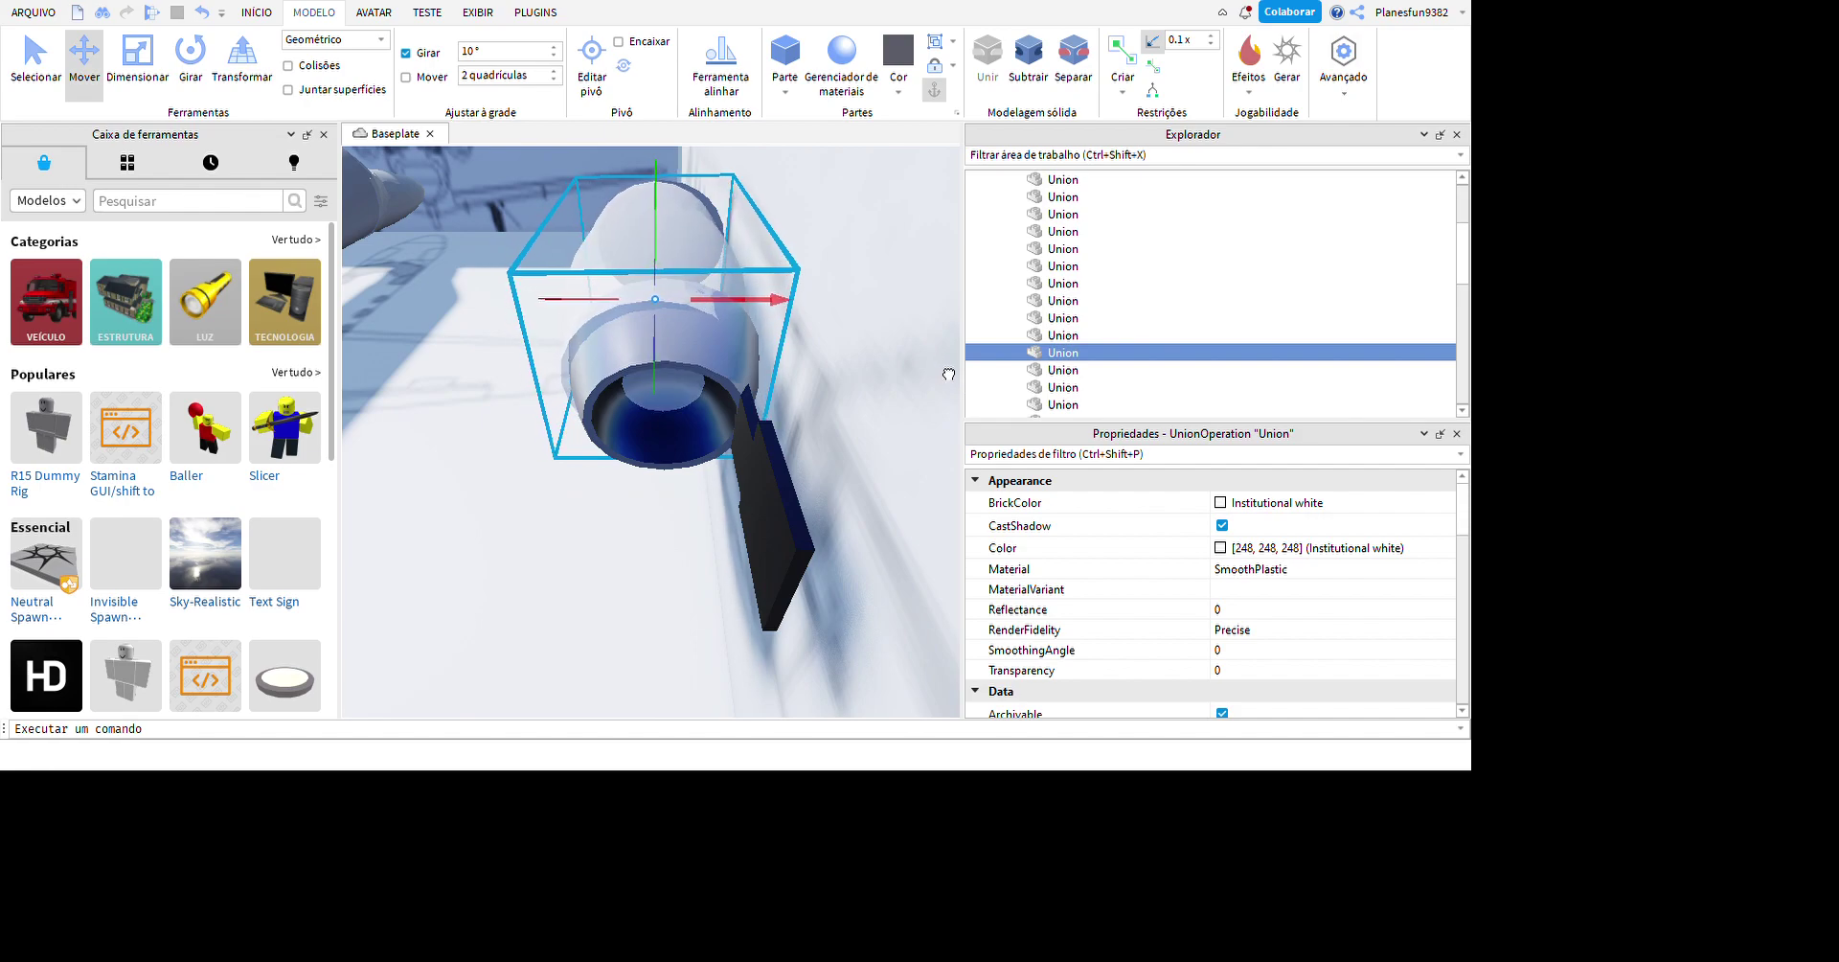
click(866, 571)
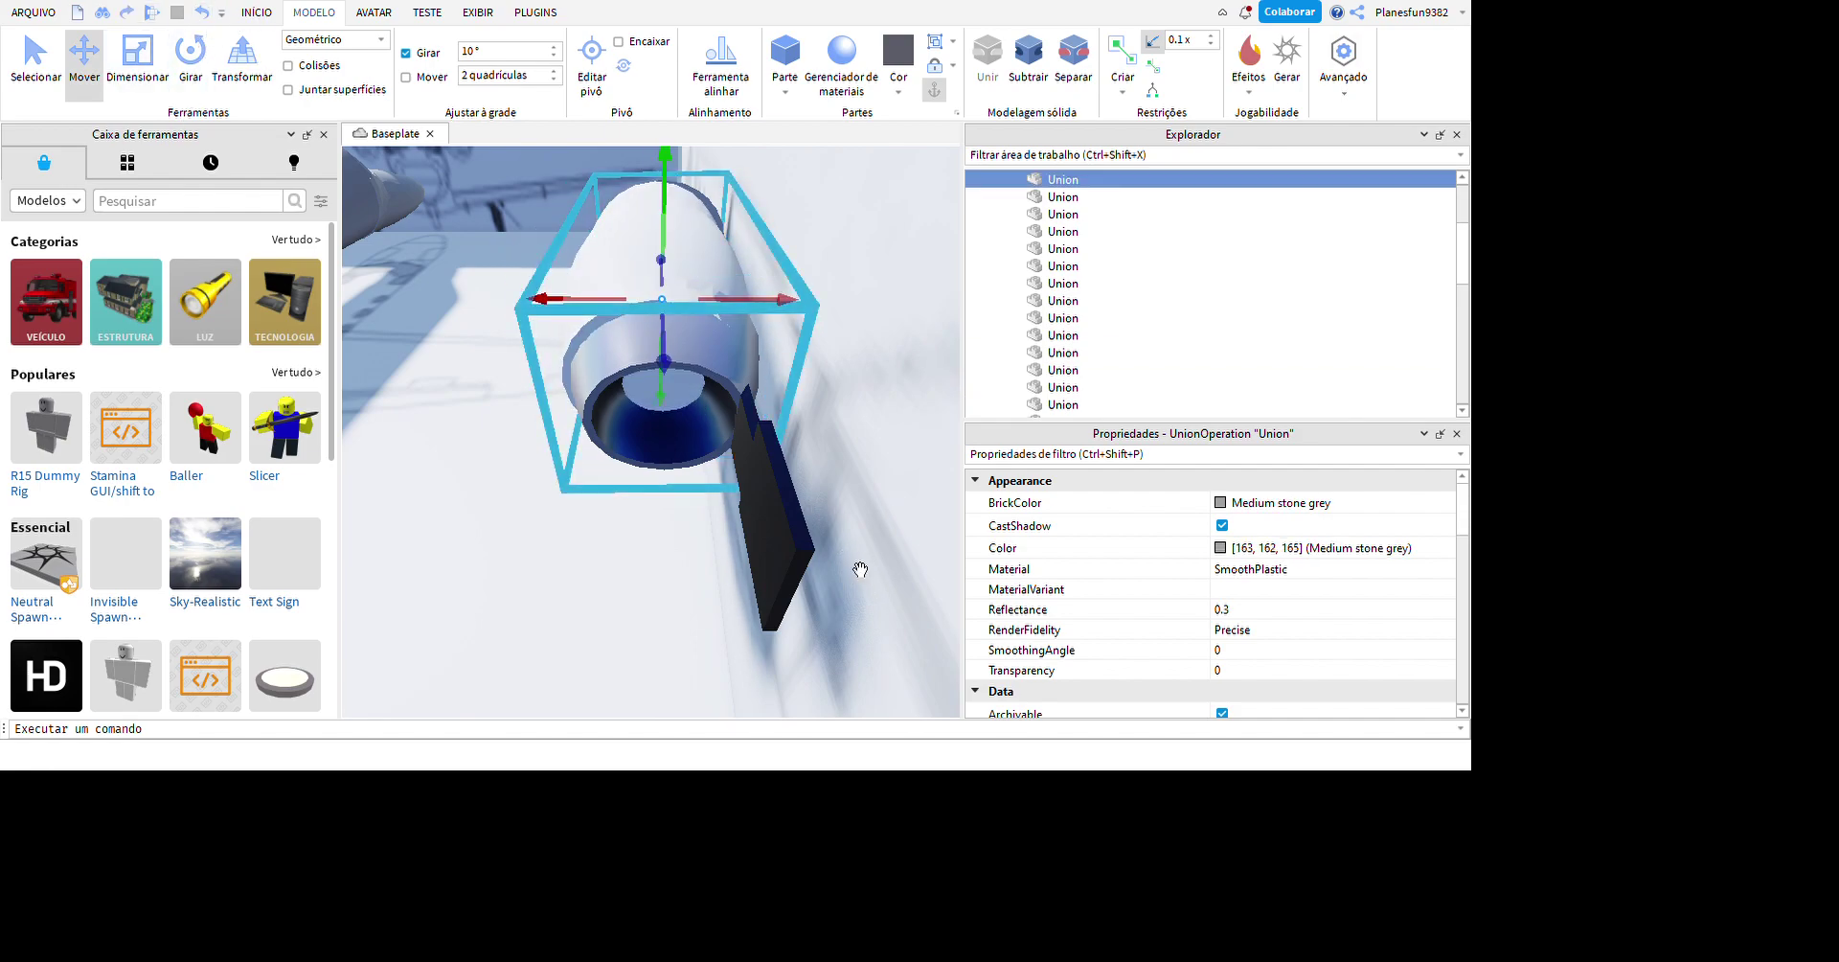
middle_drag(963, 407, 930, 385)
right_drag(929, 385, 789, 631)
right_drag(982, 656, 887, 648)
click(879, 653)
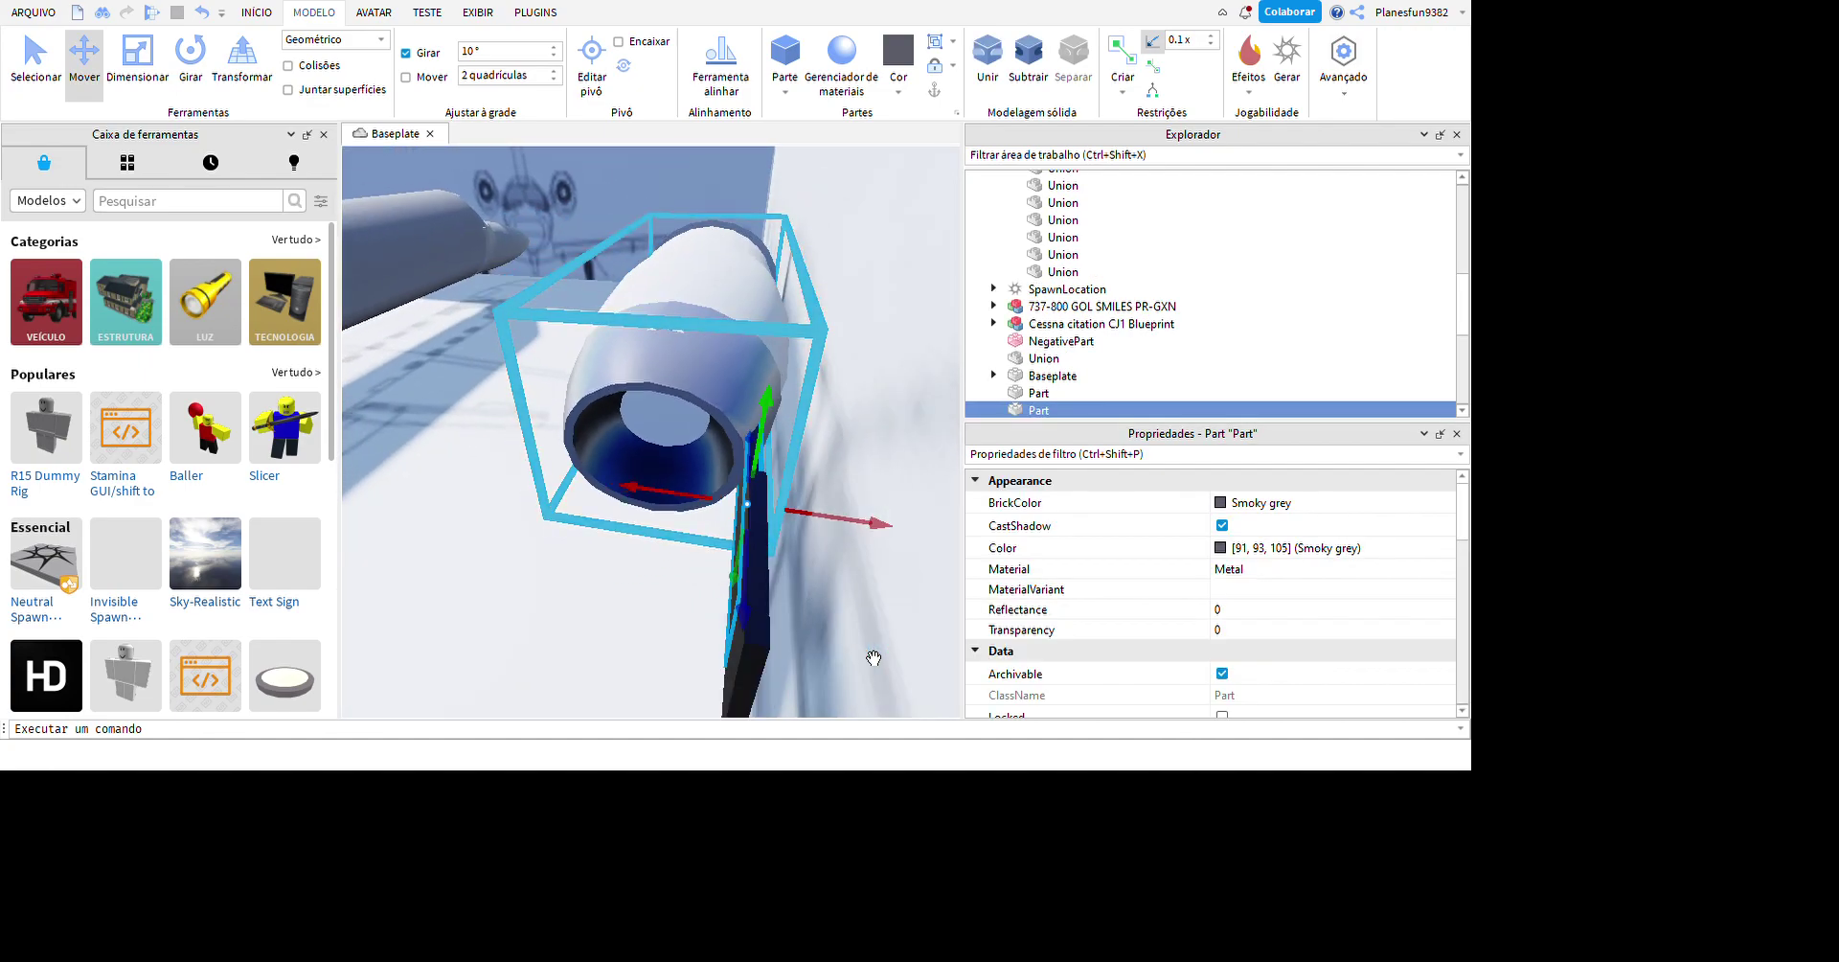
right_drag(904, 736, 623, 357)
- Resize the white nacelle slightly taller so it fits around the grey metallic engine part
scroll(747, 460, up, 3)
click(767, 479)
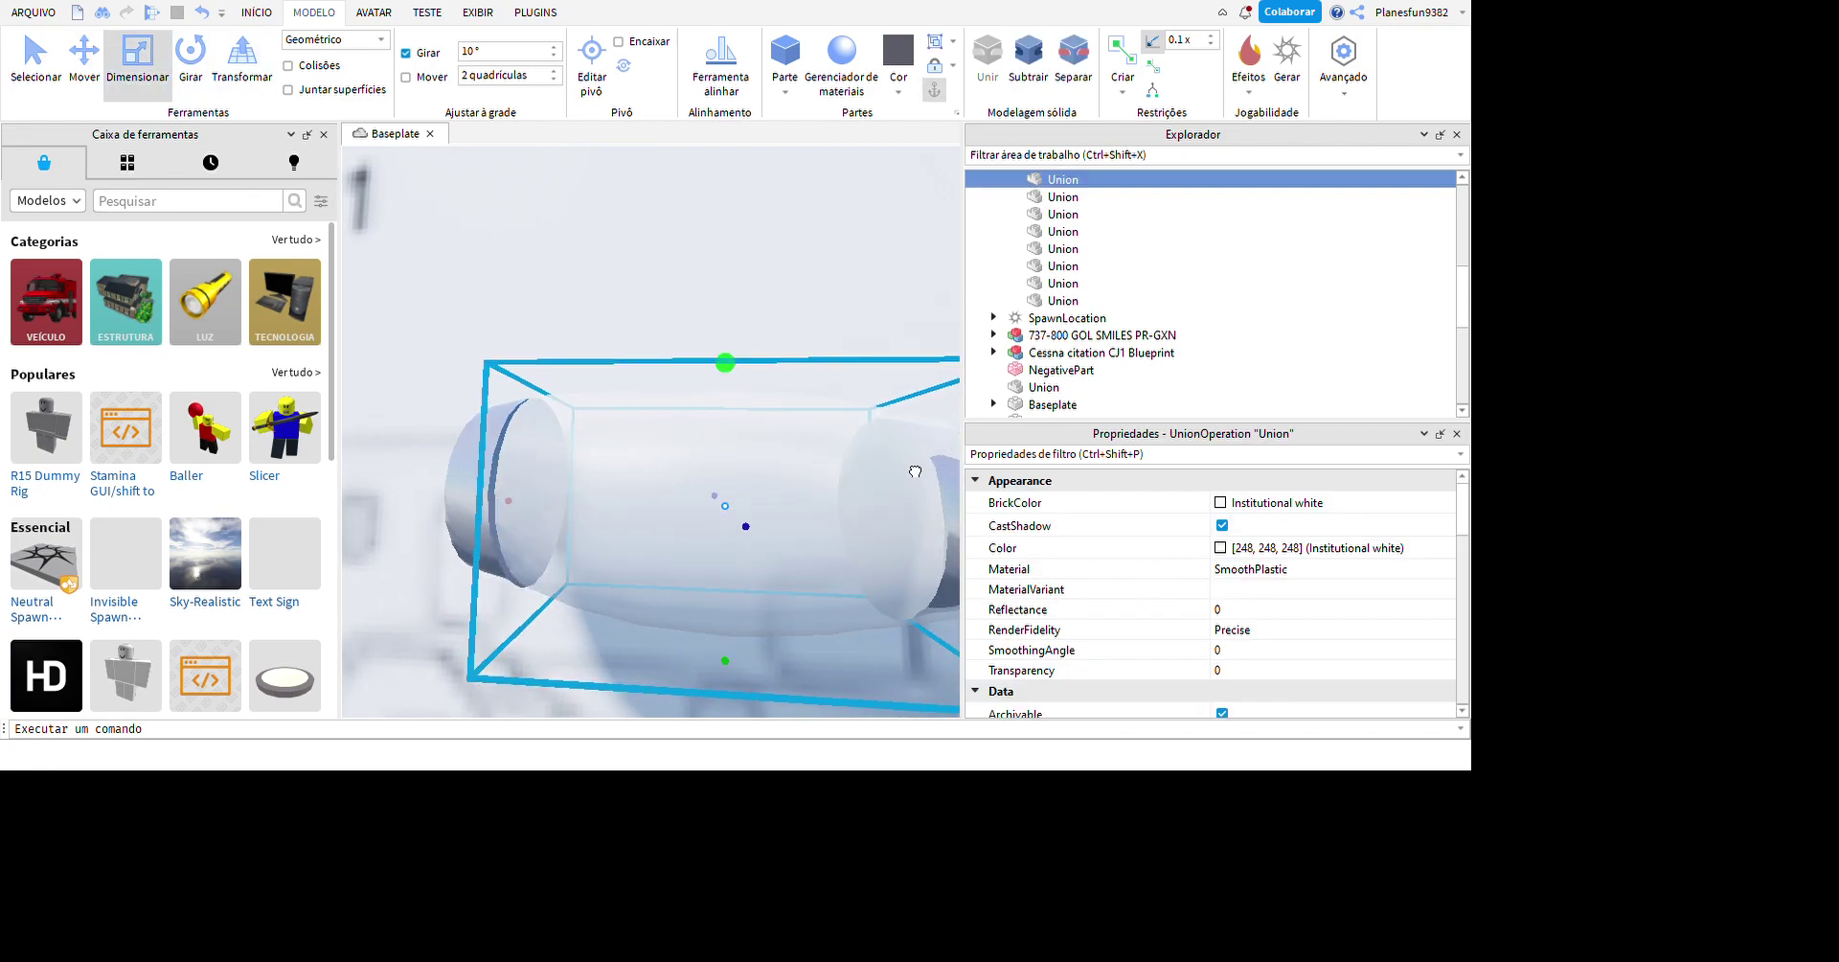
drag(717, 652, 641, 645)
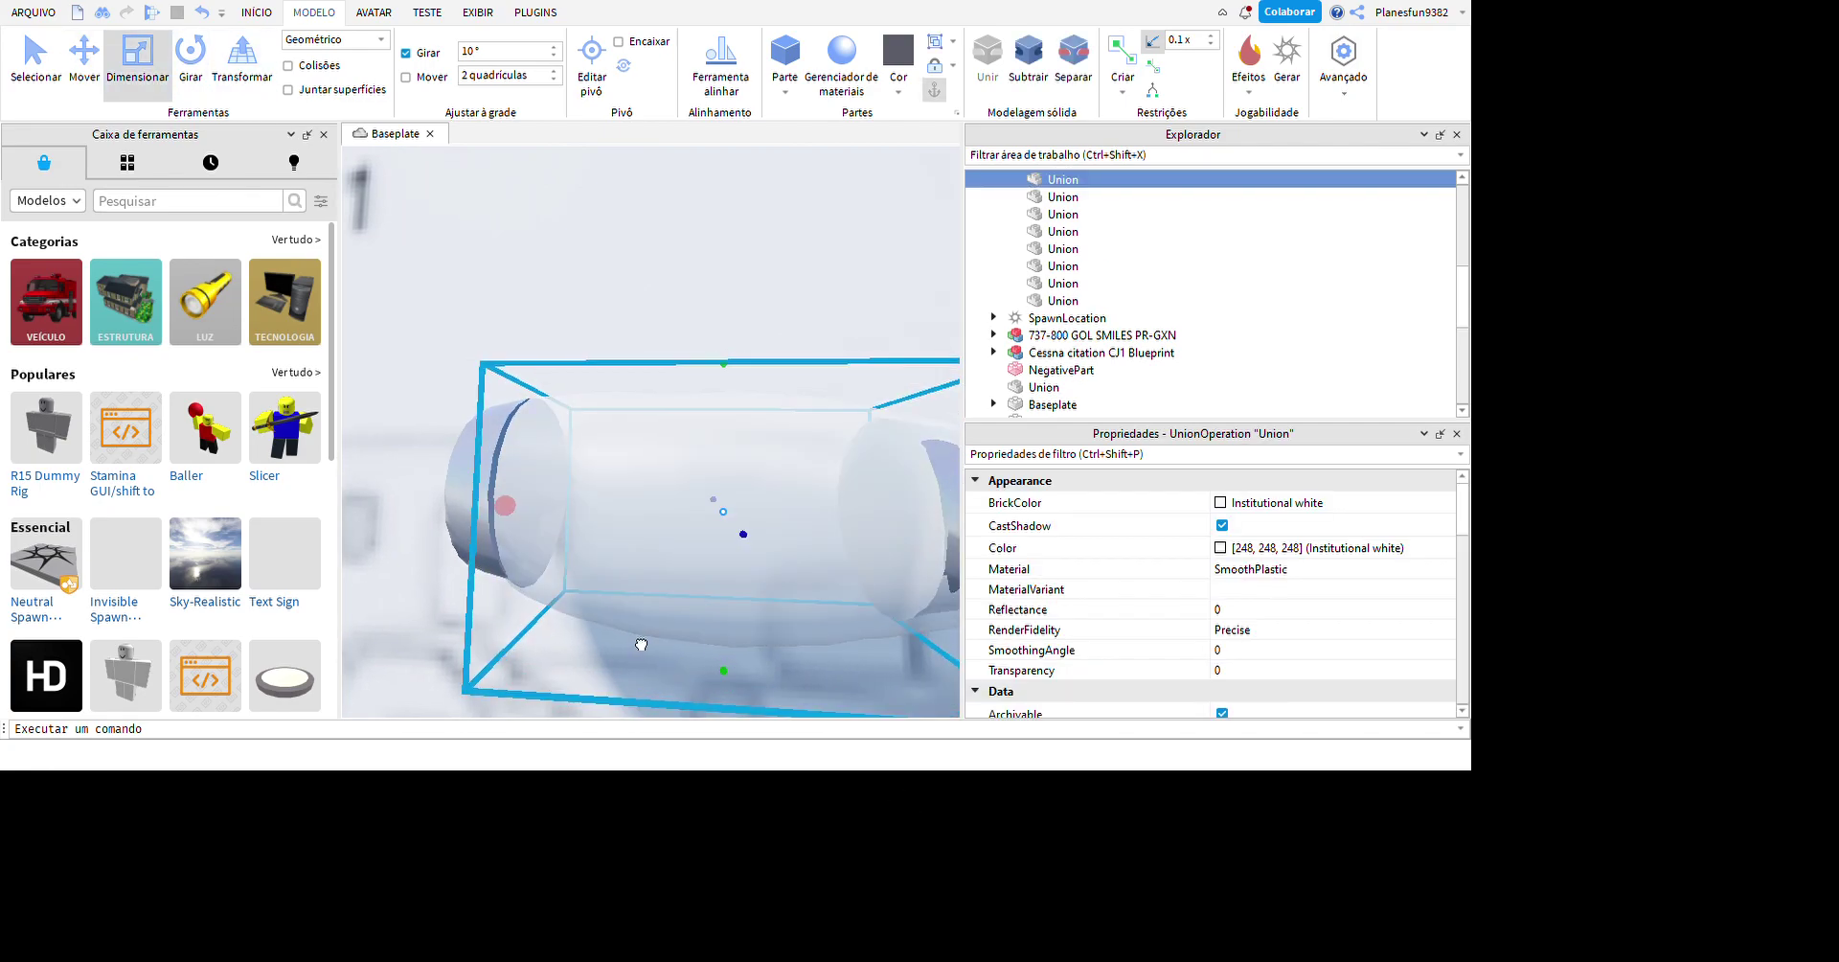
right_drag(635, 640, 894, 626)
scroll(668, 424, down, 8)
- Select the nacelle, grey metallic part and both rear plates, and move them together away from the side-view blueprint
key(ctrl+shift+u)
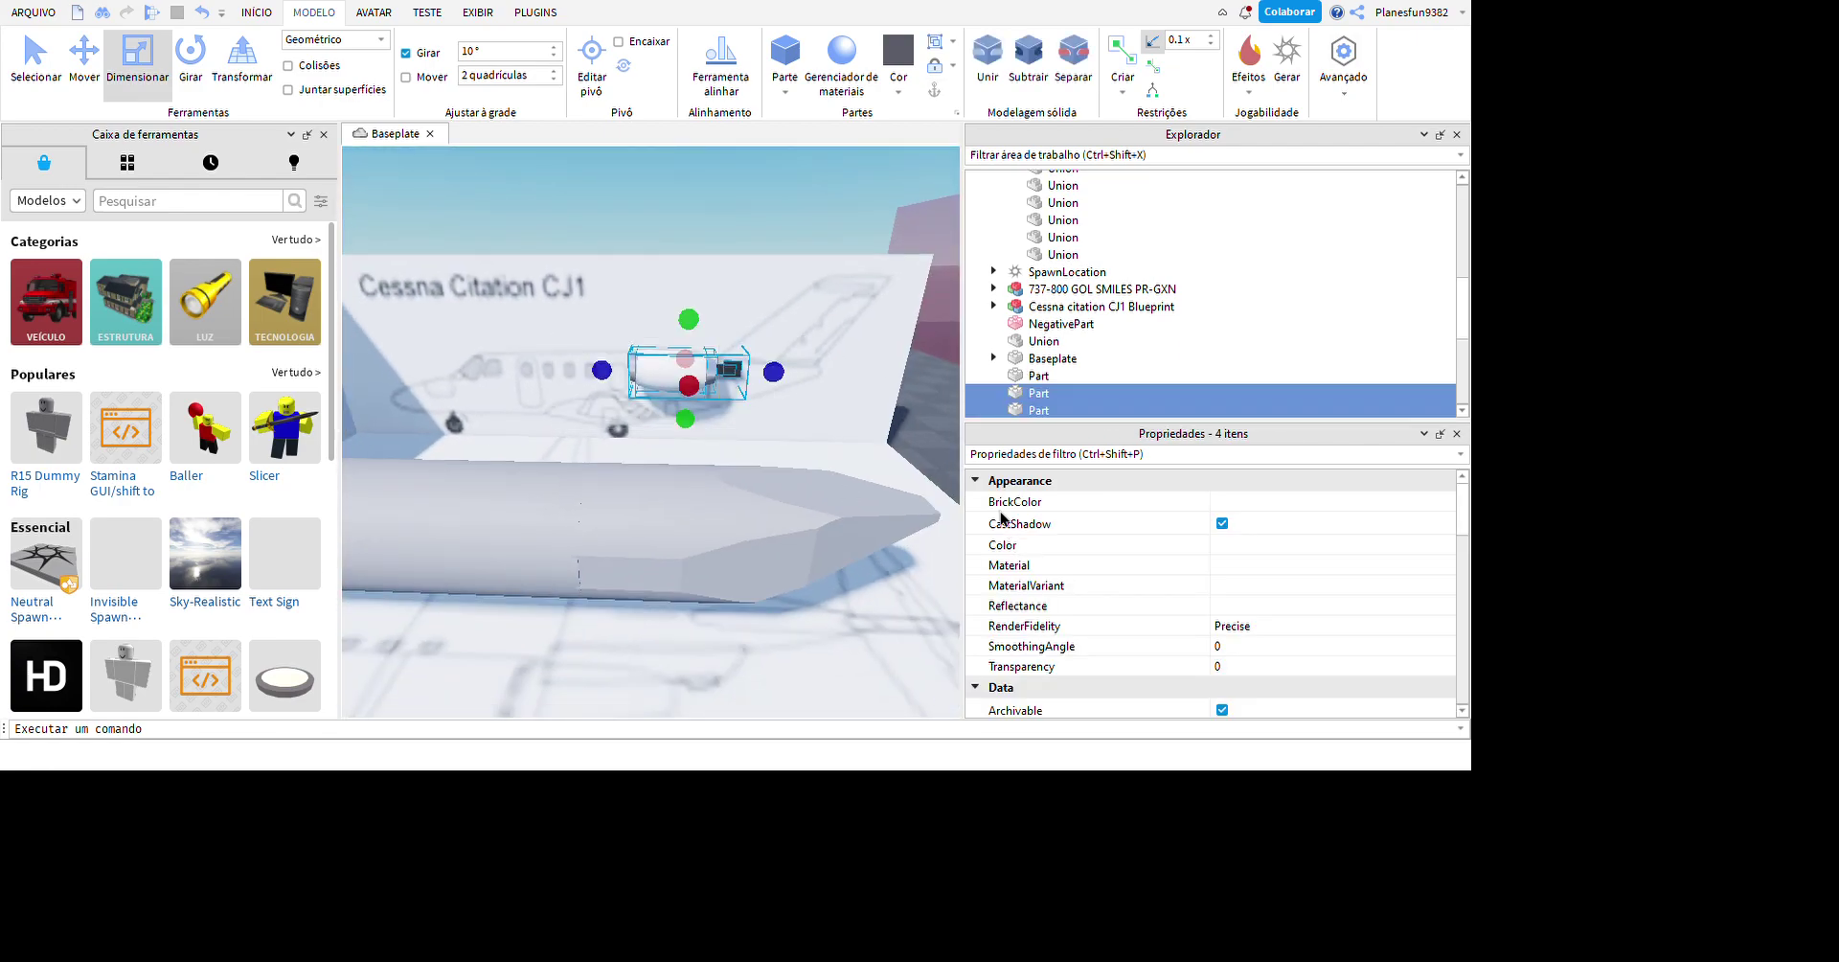
key(f)
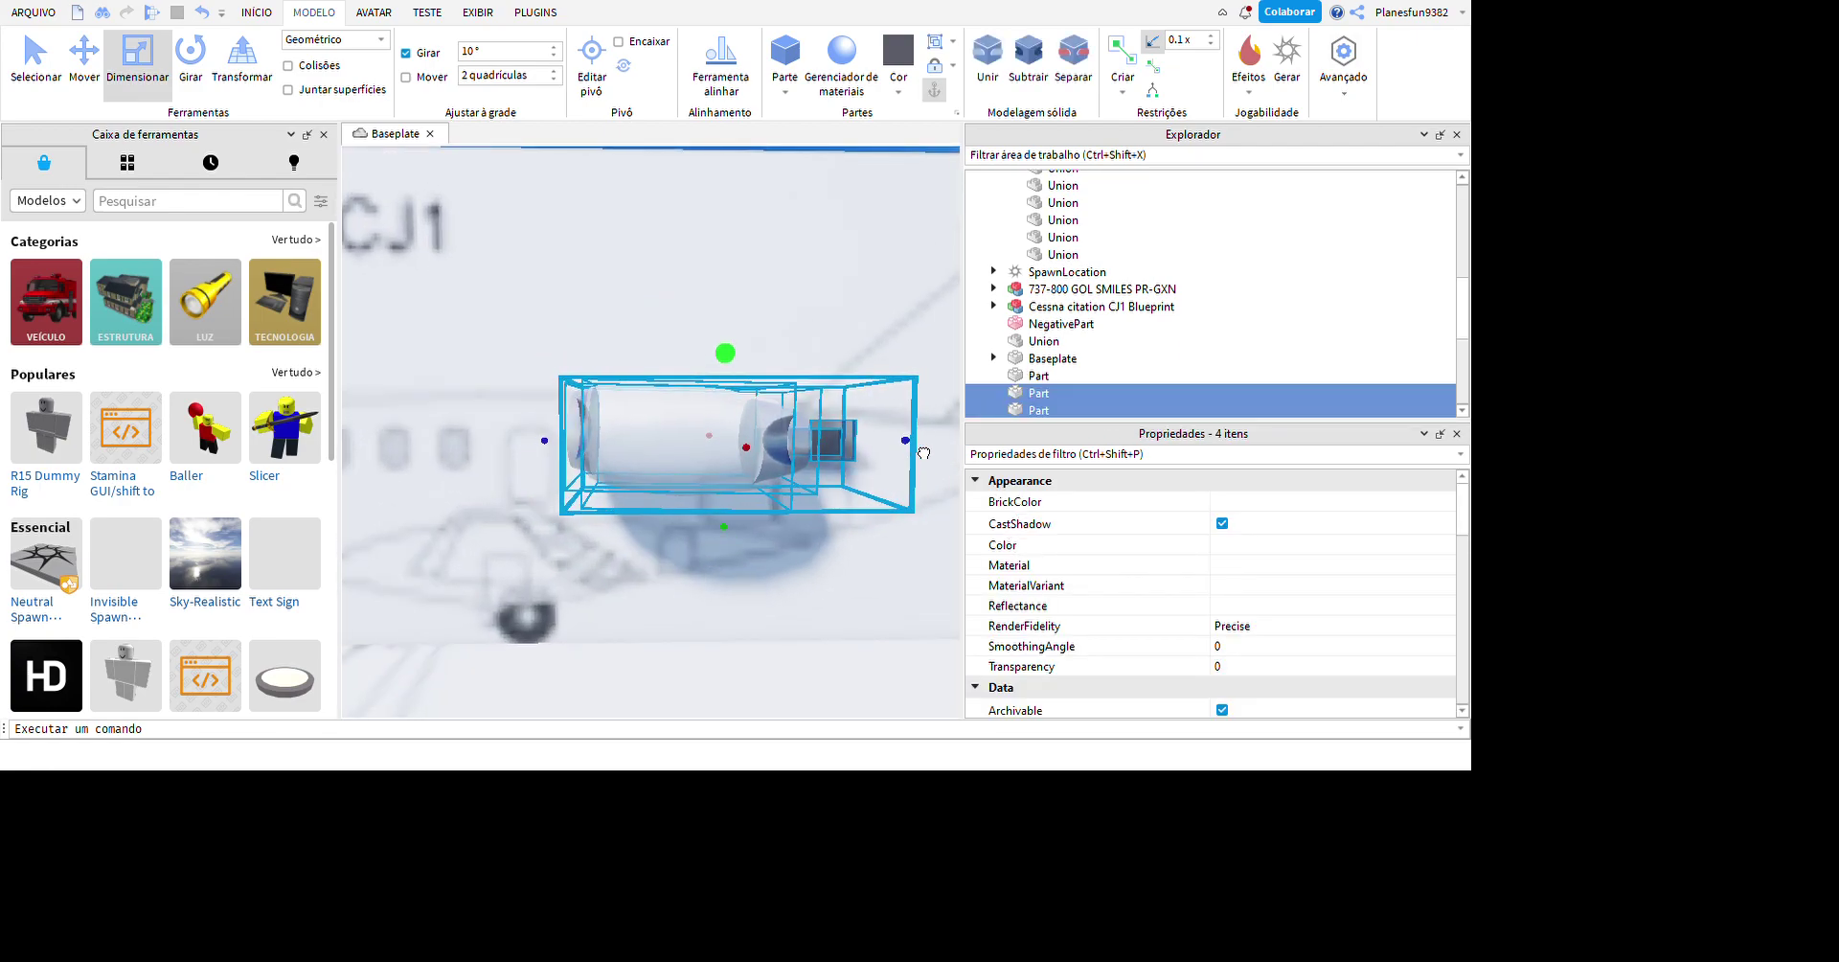
right_drag(900, 469, 843, 403)
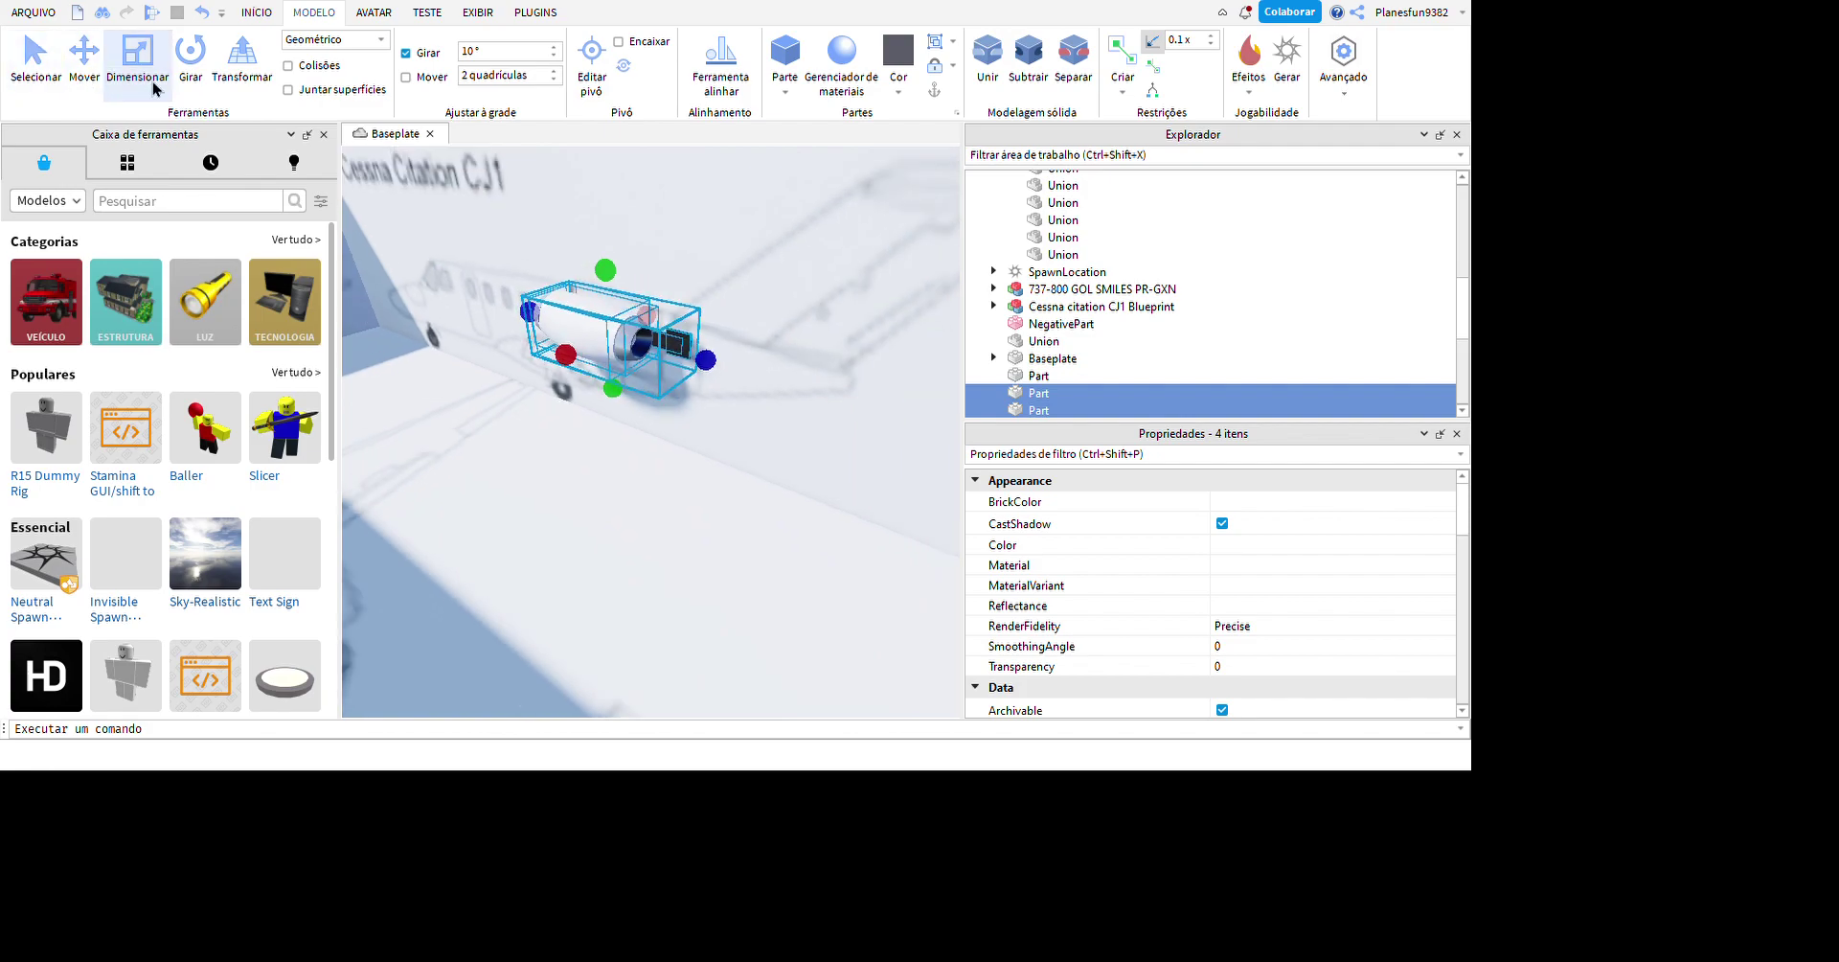
right_drag(726, 485, 938, 459)
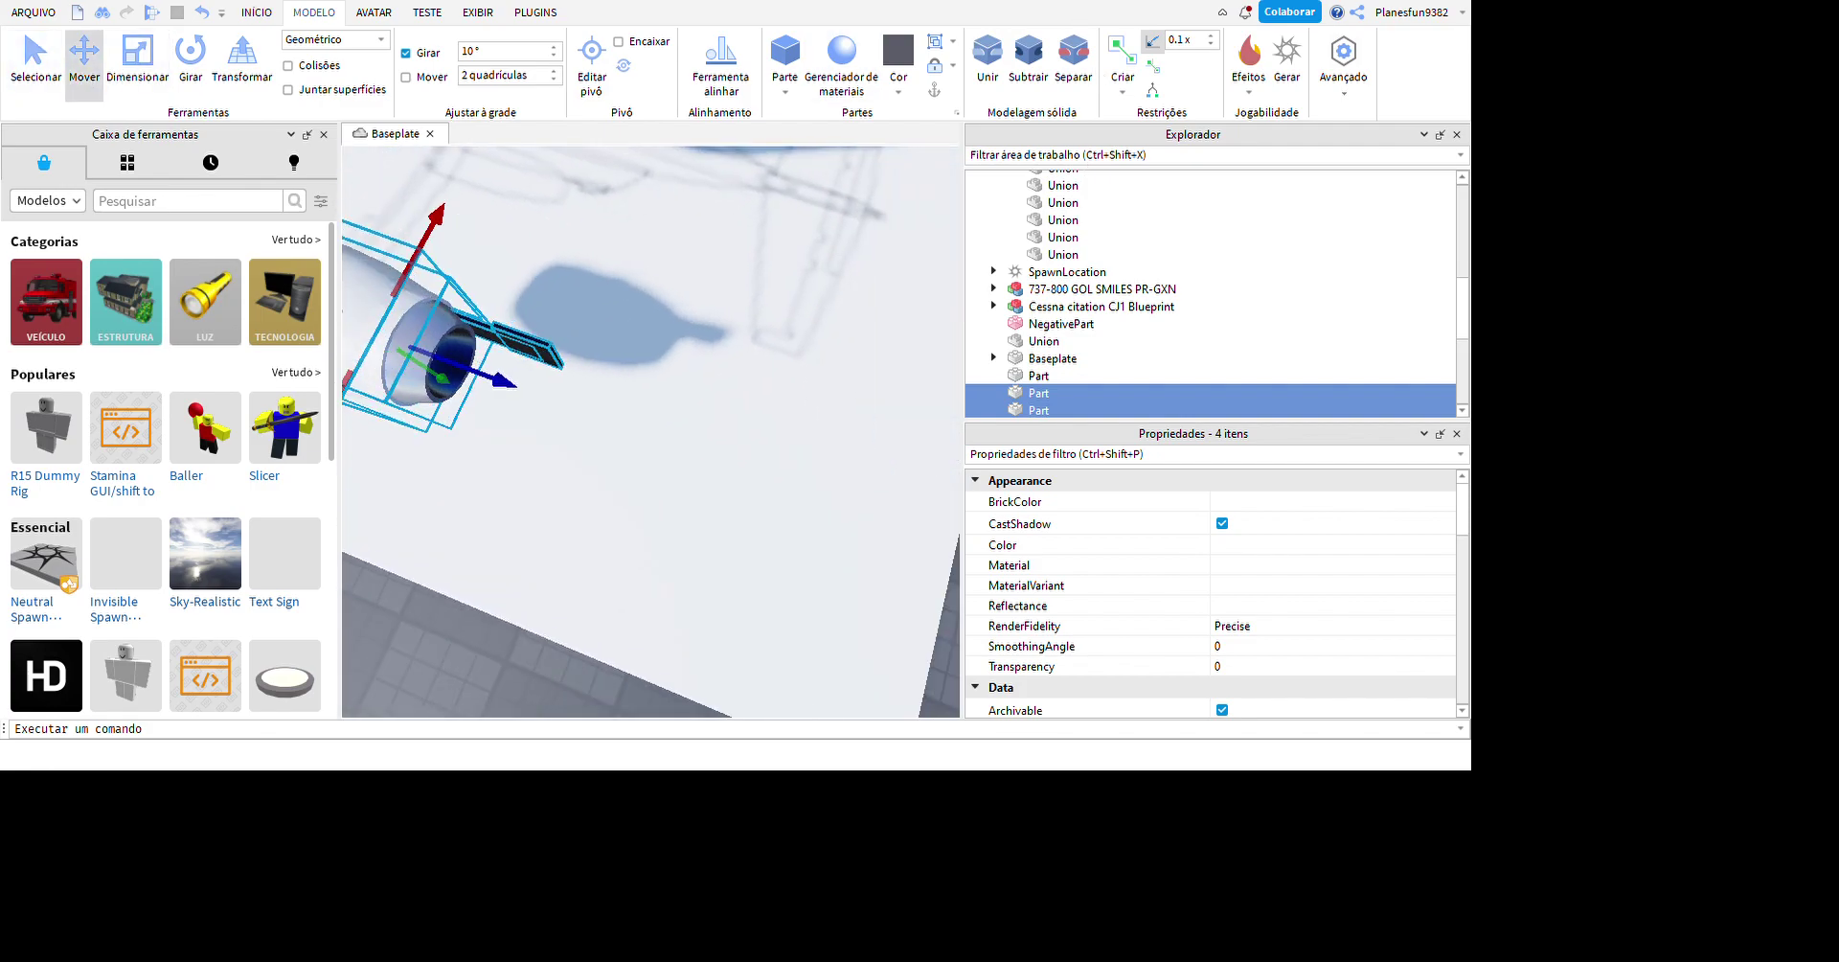
- Insert a new block part near the engine and recolour it from smoky grey to Fossil
click(1038, 410)
key(f)
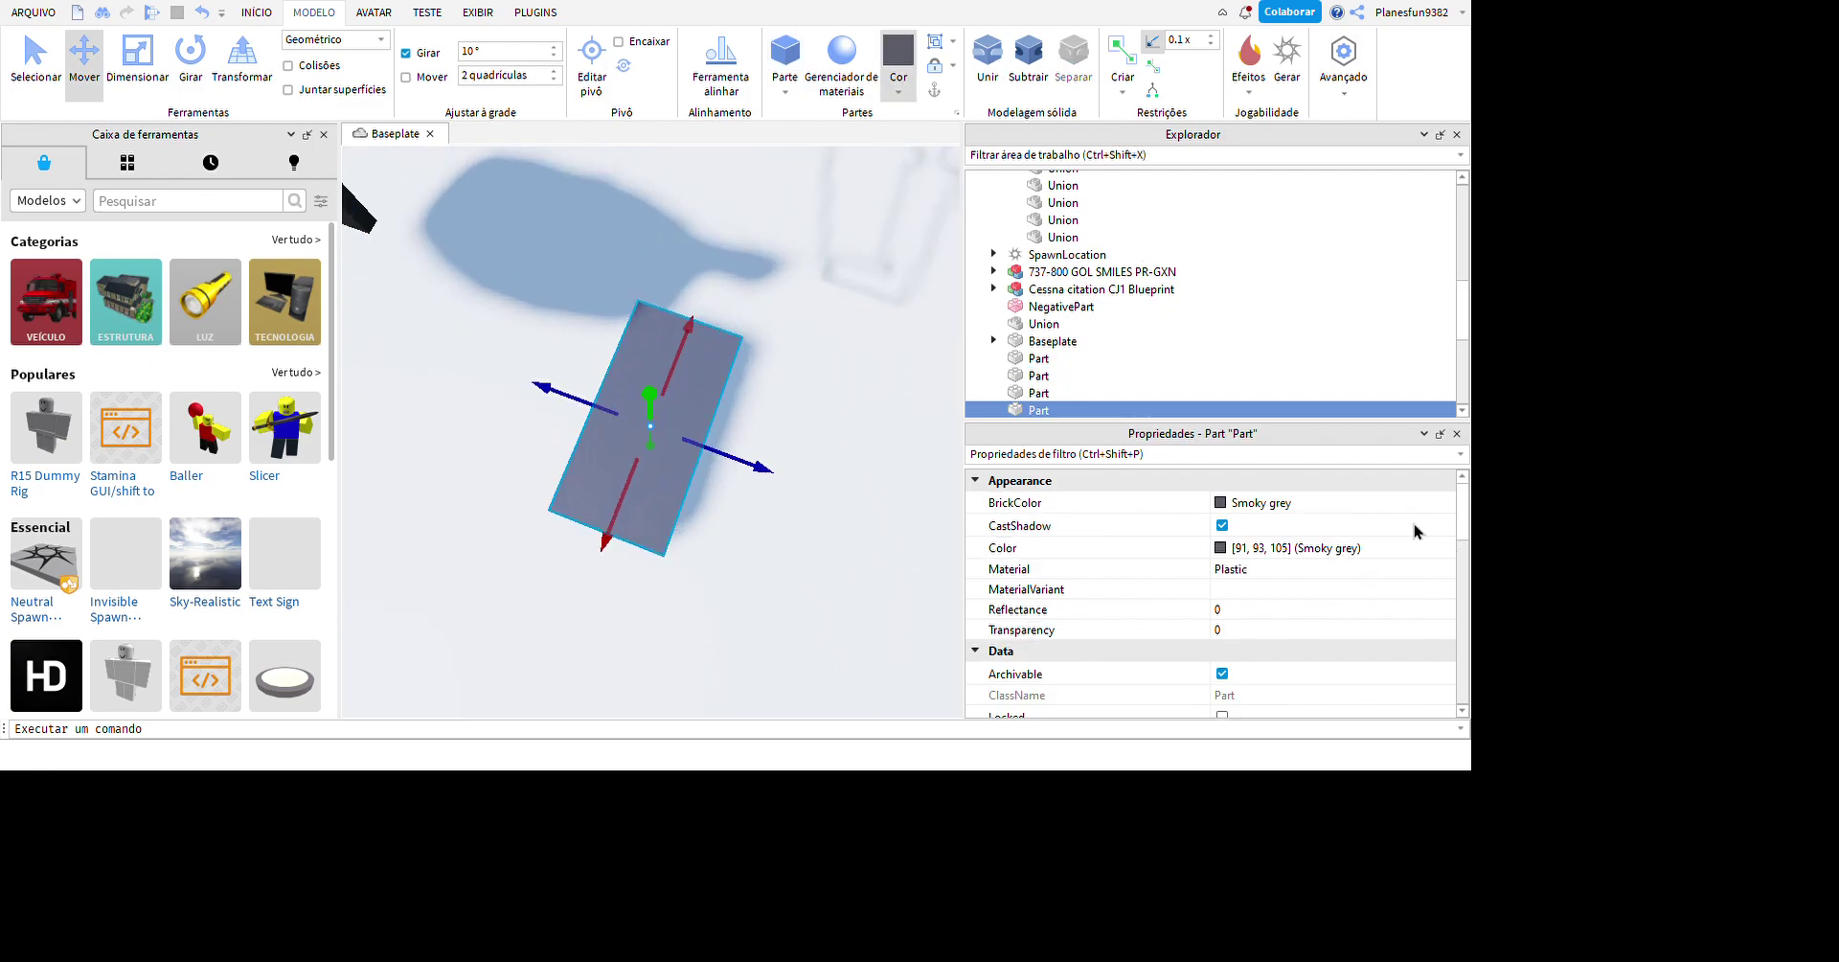
key(ctrl+6)
right_drag(904, 575, 688, 644)
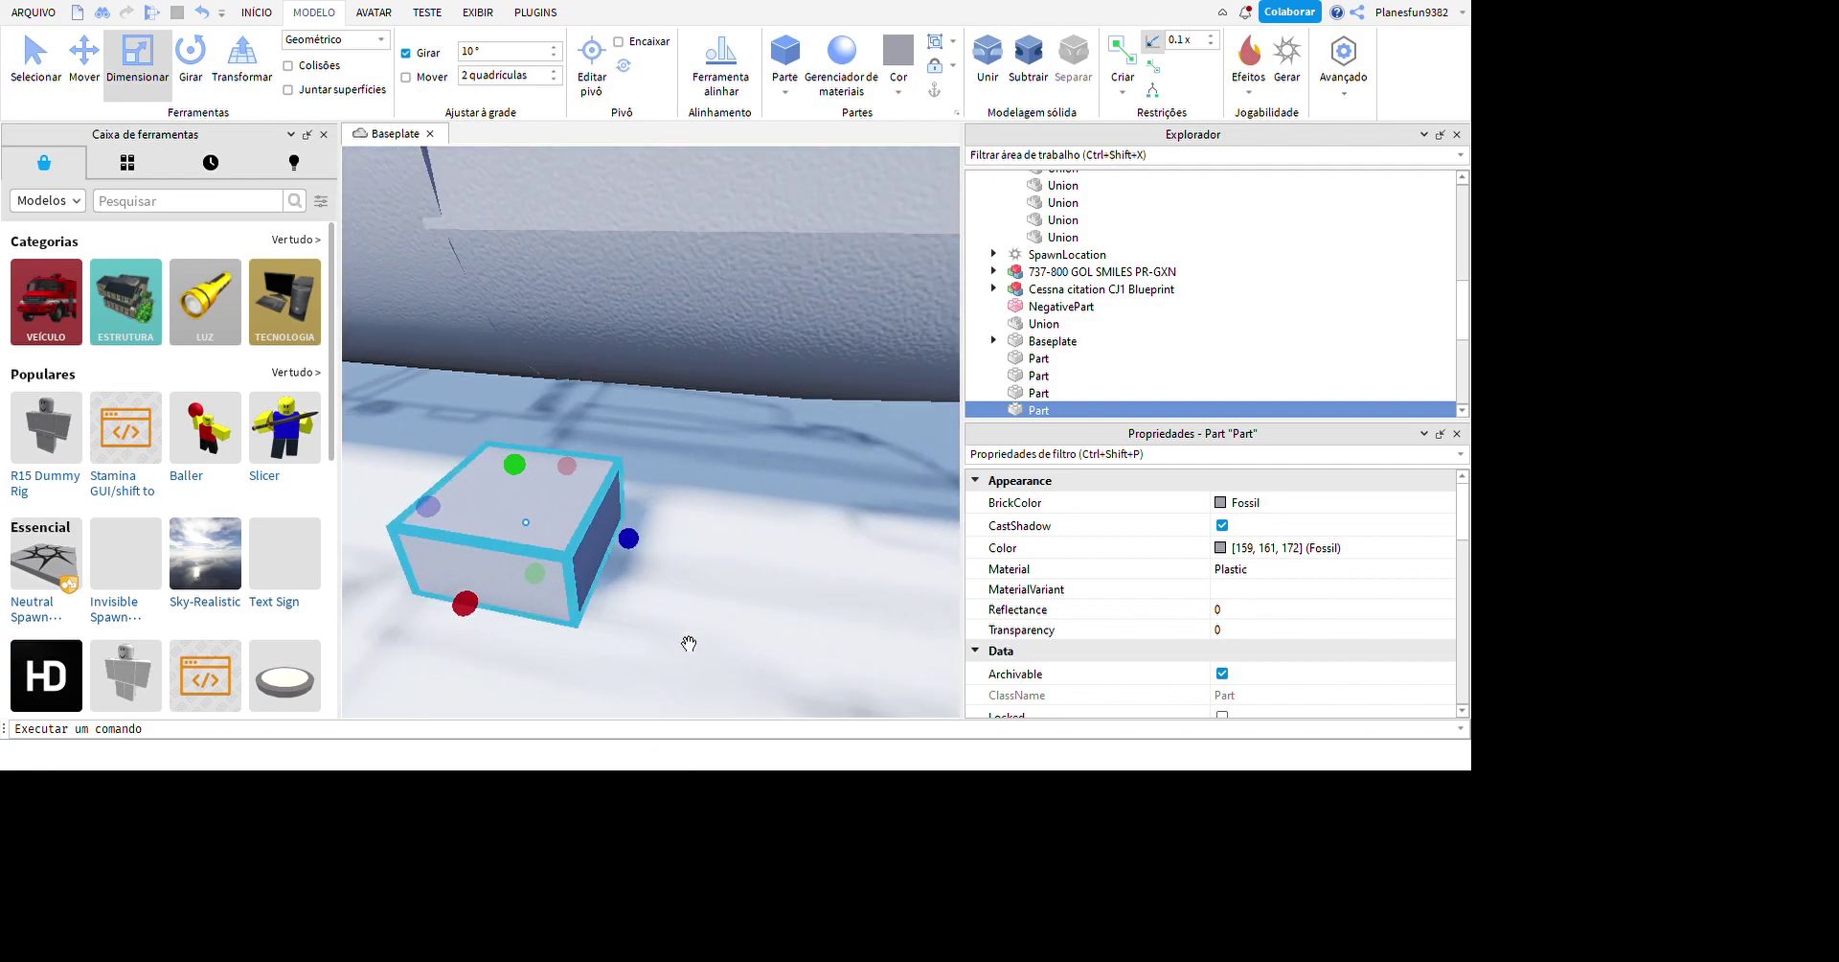
- Resize the Fossil block into a long, thin flat plate beneath the rear fuselage
right_drag(818, 734, 886, 733)
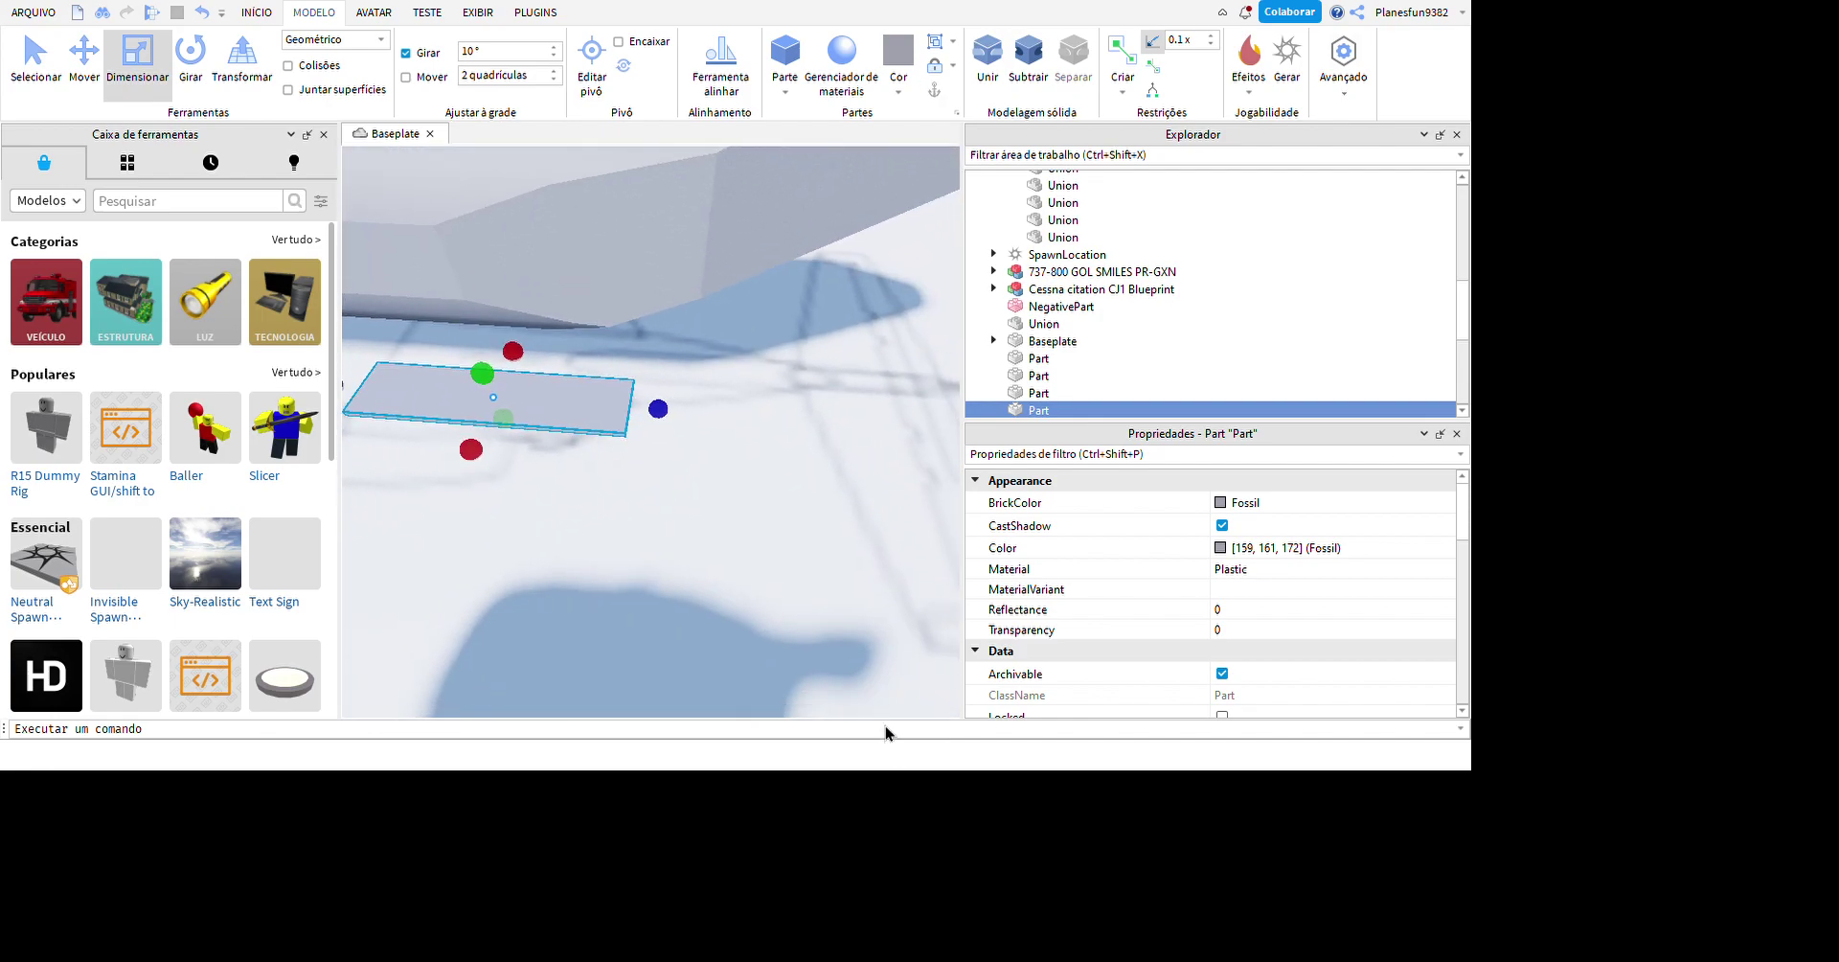
right_drag(853, 533, 866, 488)
scroll(866, 488, up, 2)
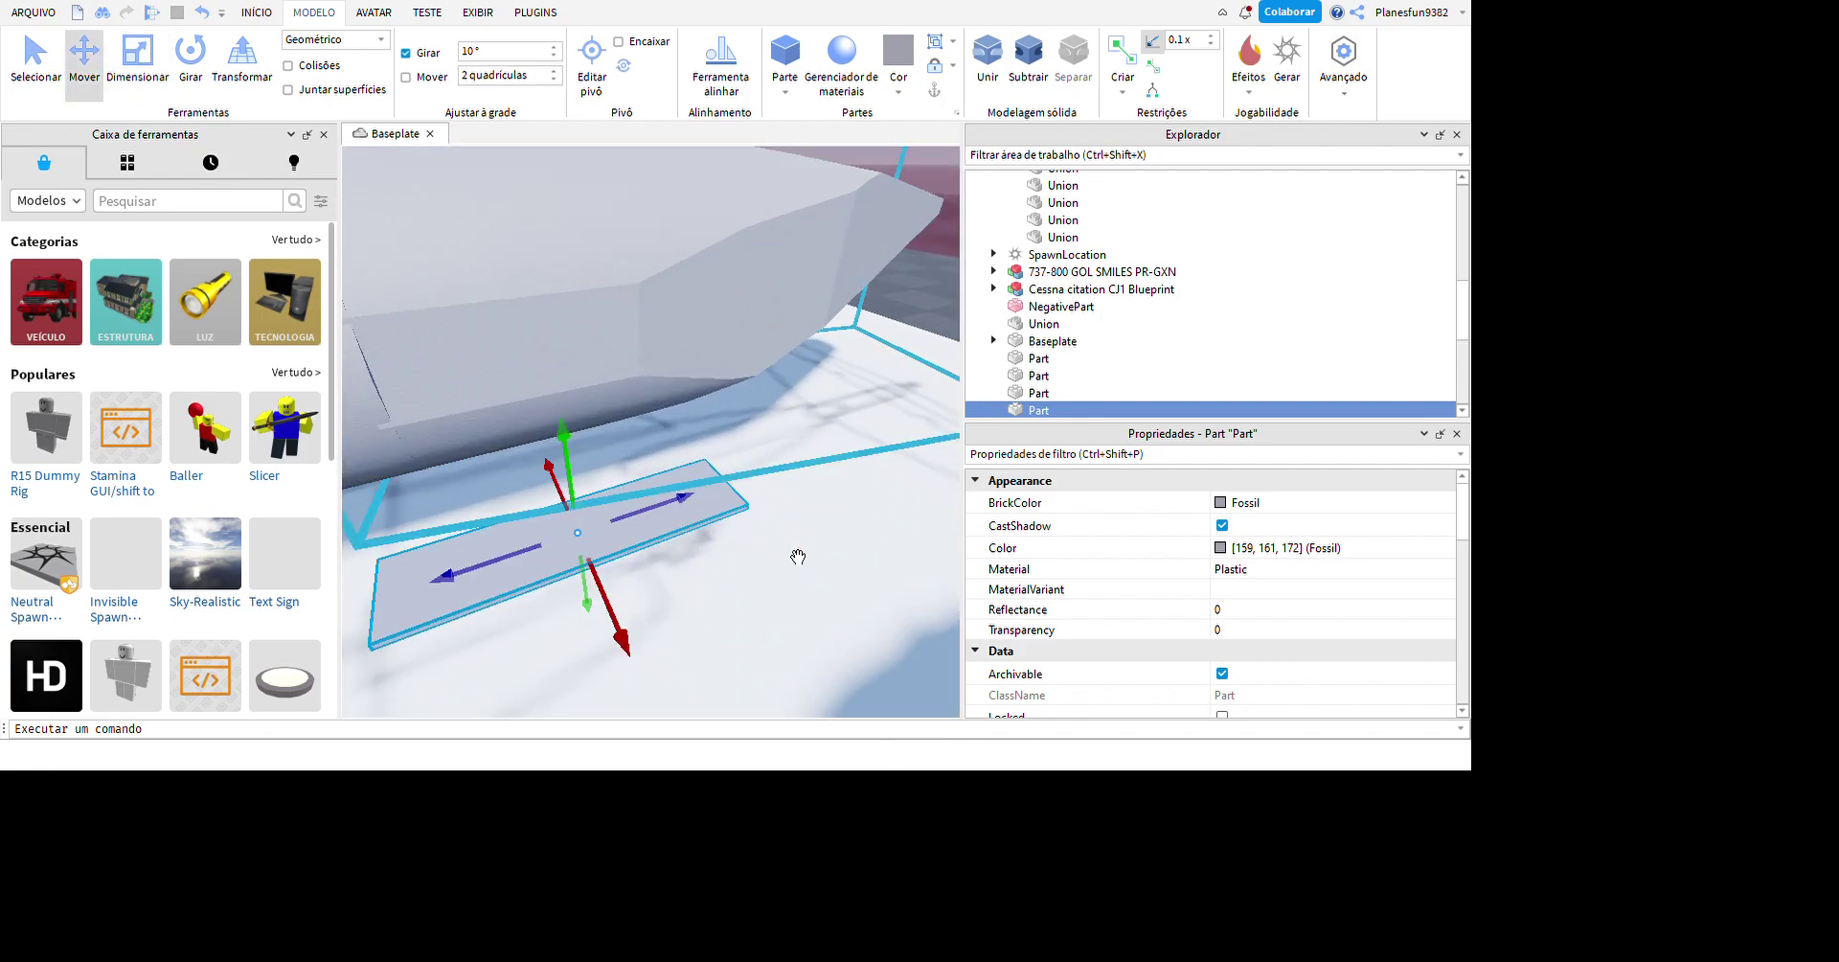
- Move the thin Fossil plate onto the engine's inboard side as a pylon and fit it along the nacelle
right_drag(744, 581, 721, 469)
right_drag(818, 609, 938, 562)
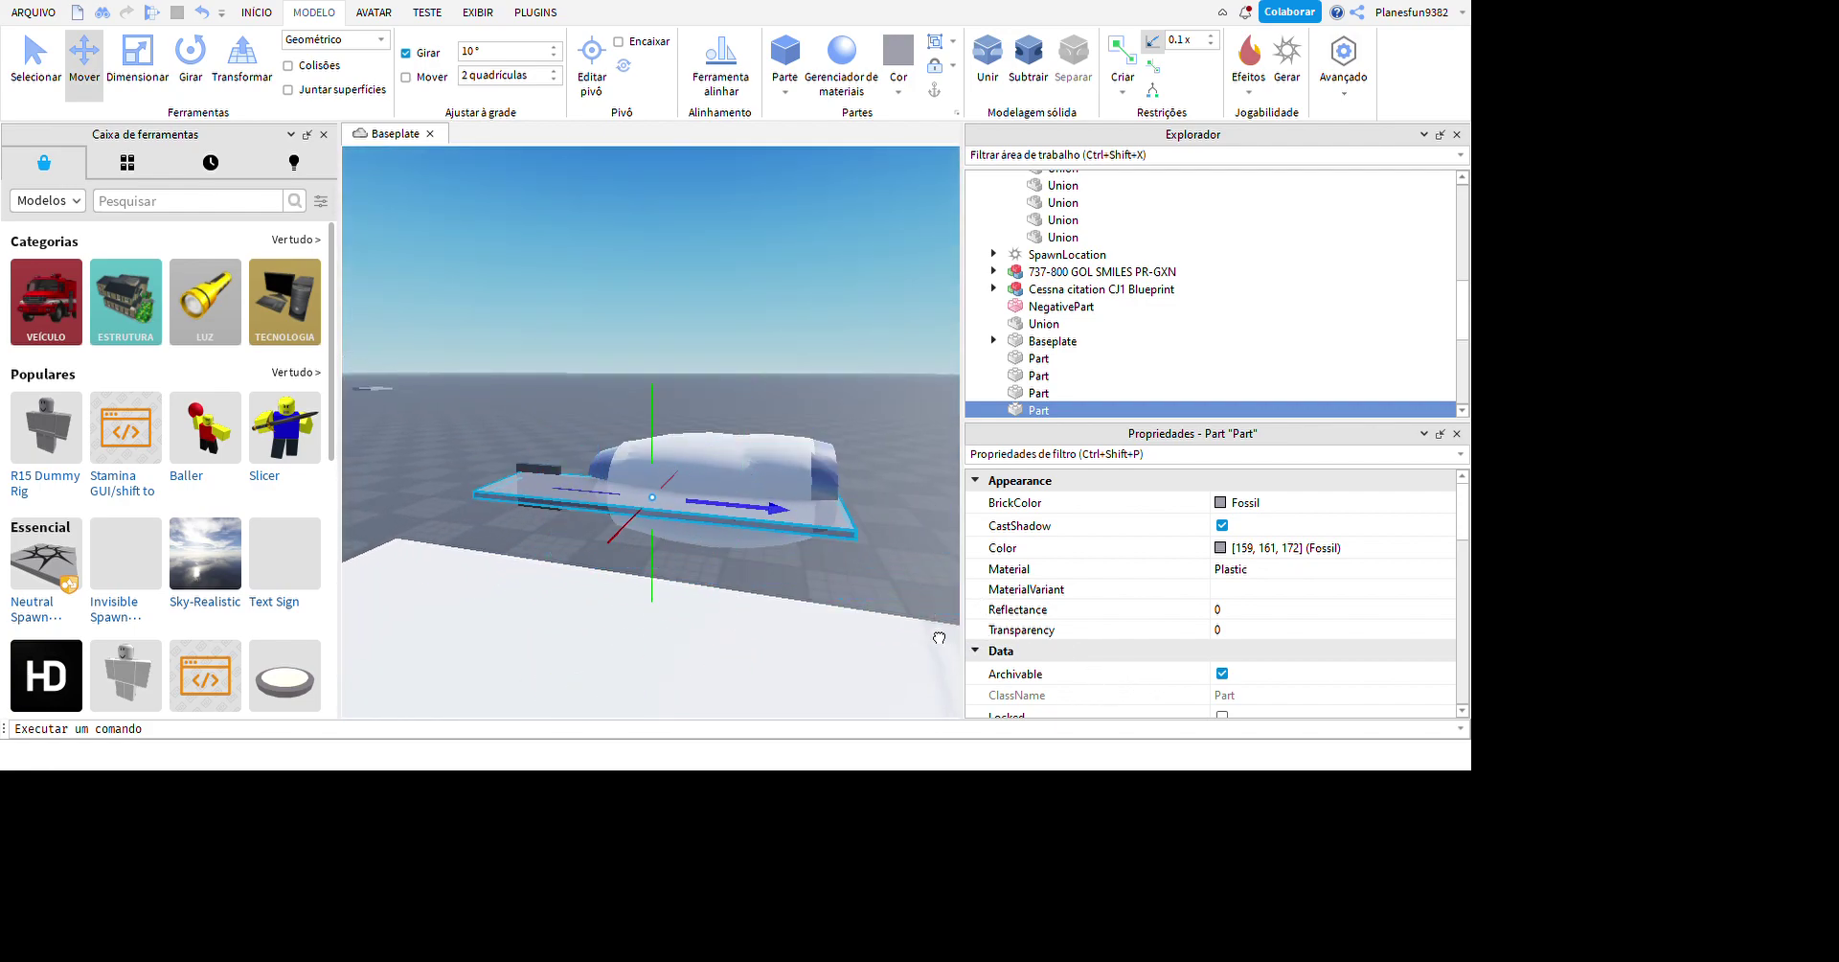
right_drag(951, 657, 862, 670)
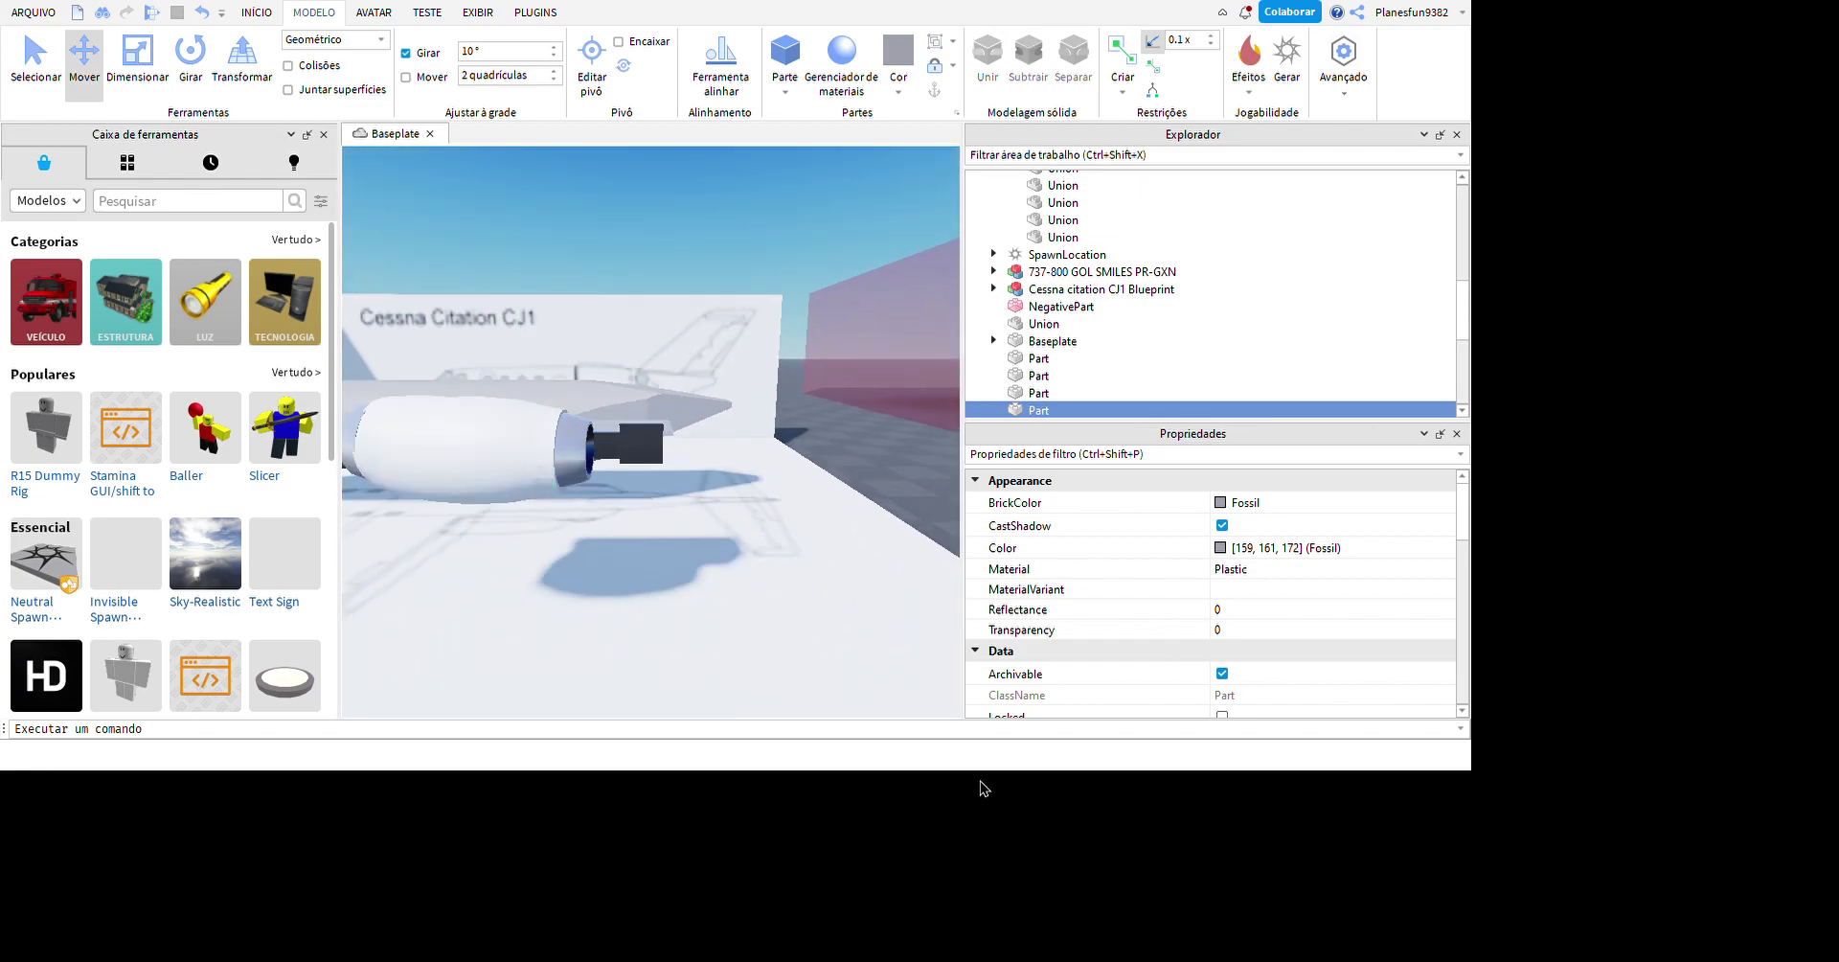
click(732, 706)
click(1039, 410)
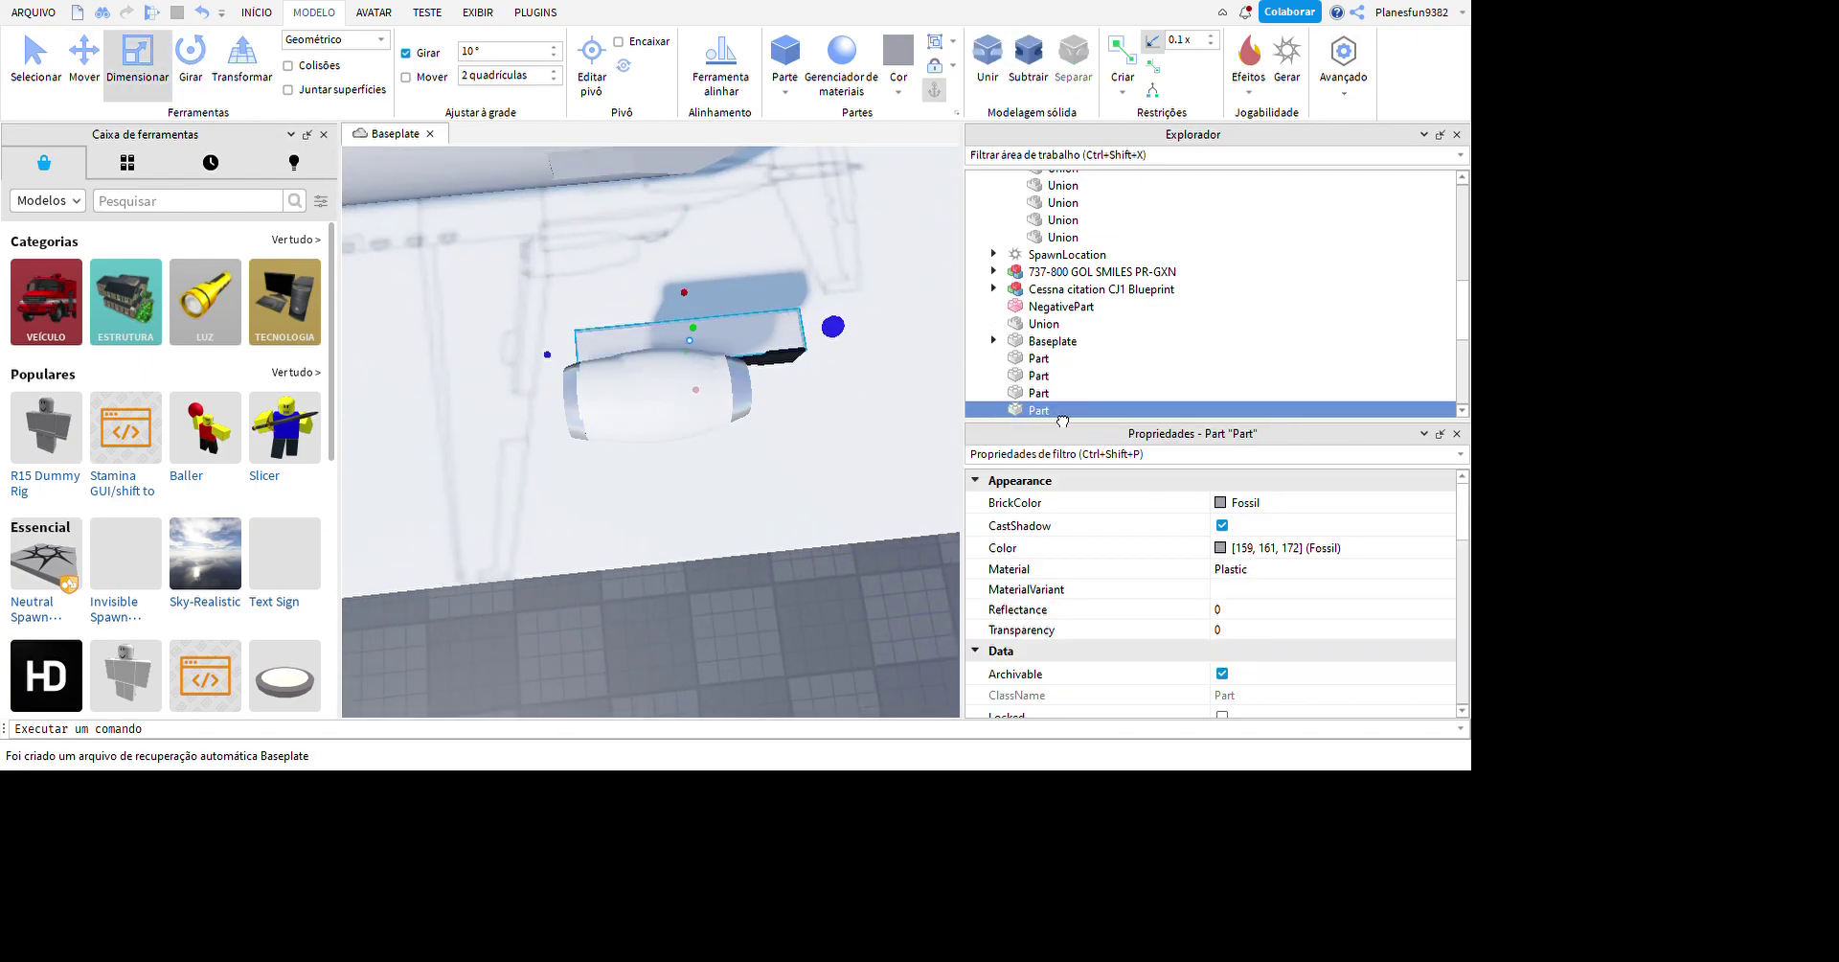
- Select the engine parts together with the Fossil pylon plate and move them against the side of the rear fuselage
right_drag(911, 619, 958, 428)
shift+click(1038, 376)
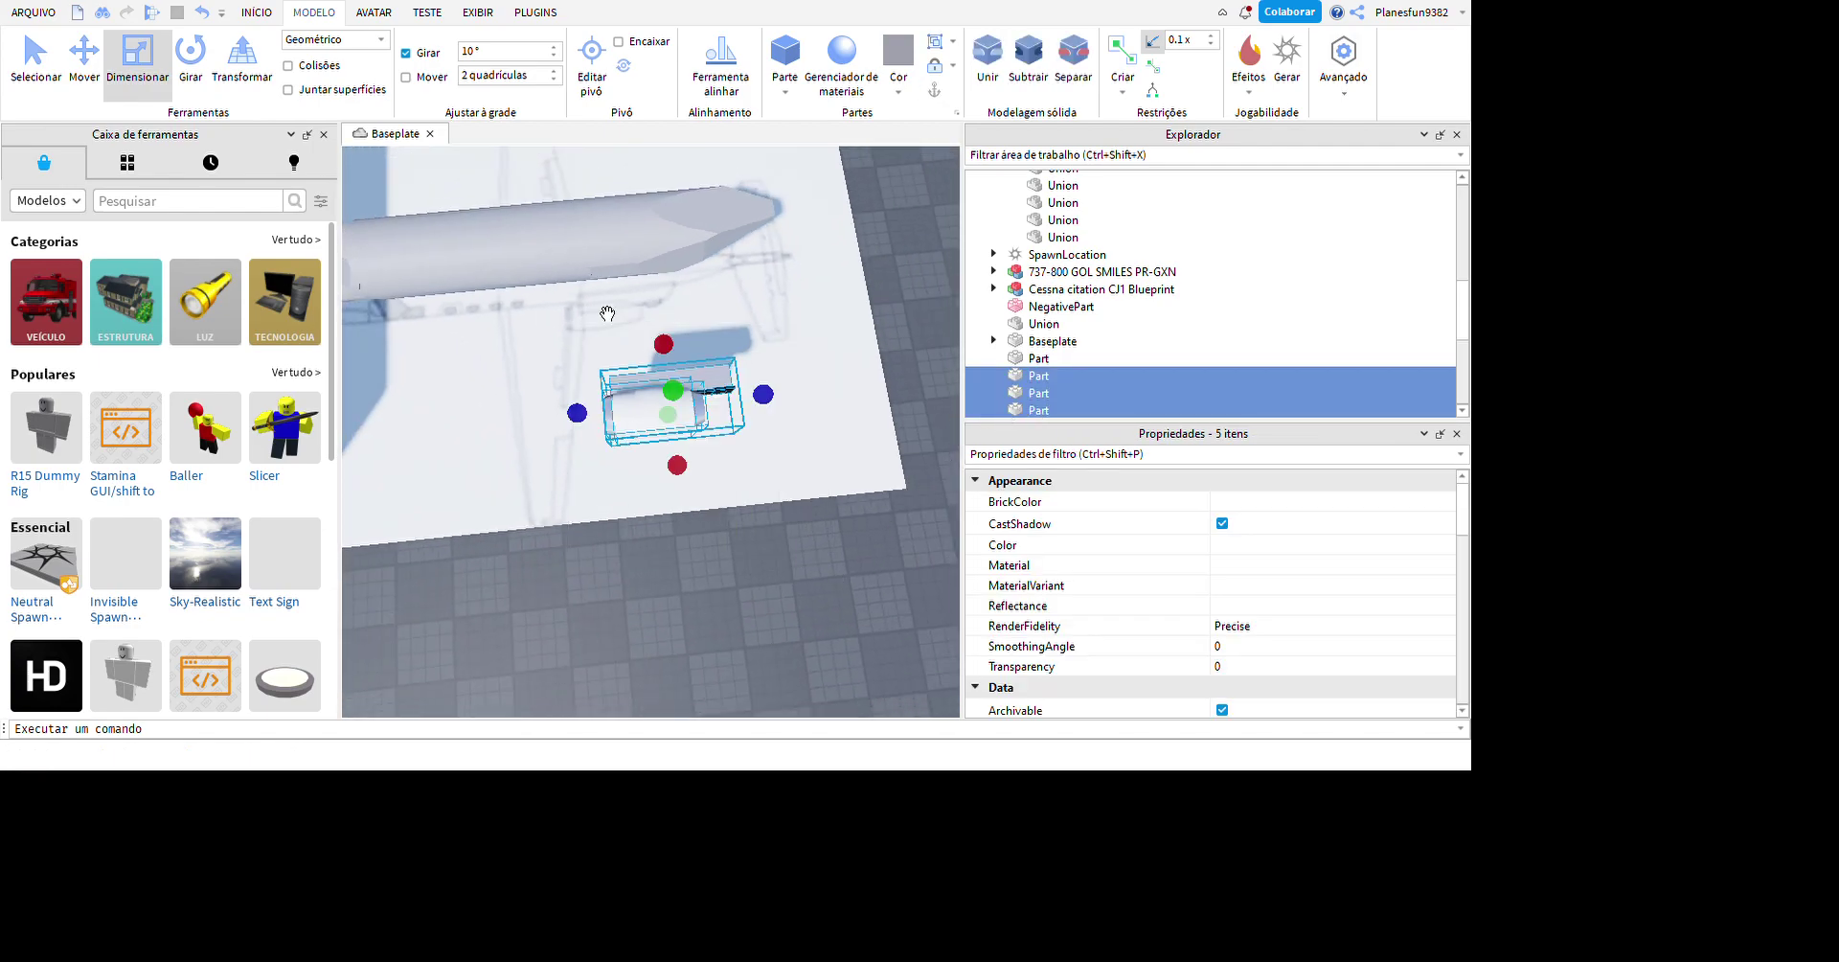
key(ctrl+2)
right_drag(766, 343, 971, 581)
key(f)
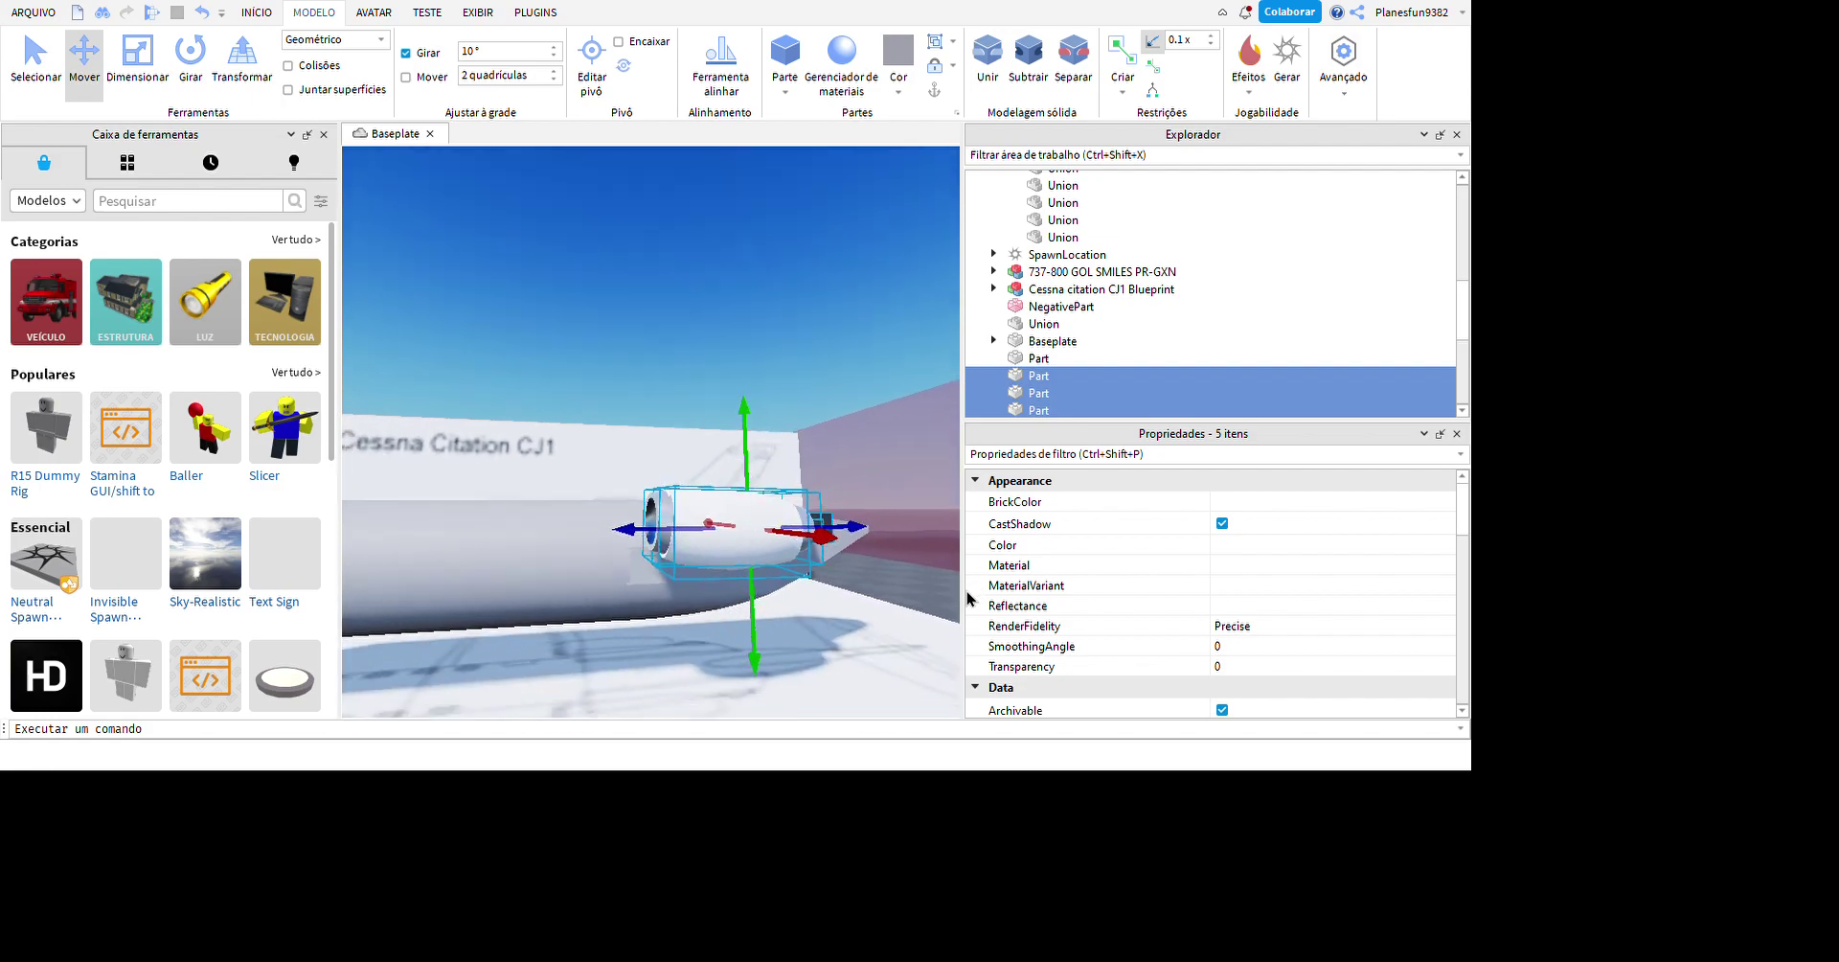
key(f)
key(ctrl+3)
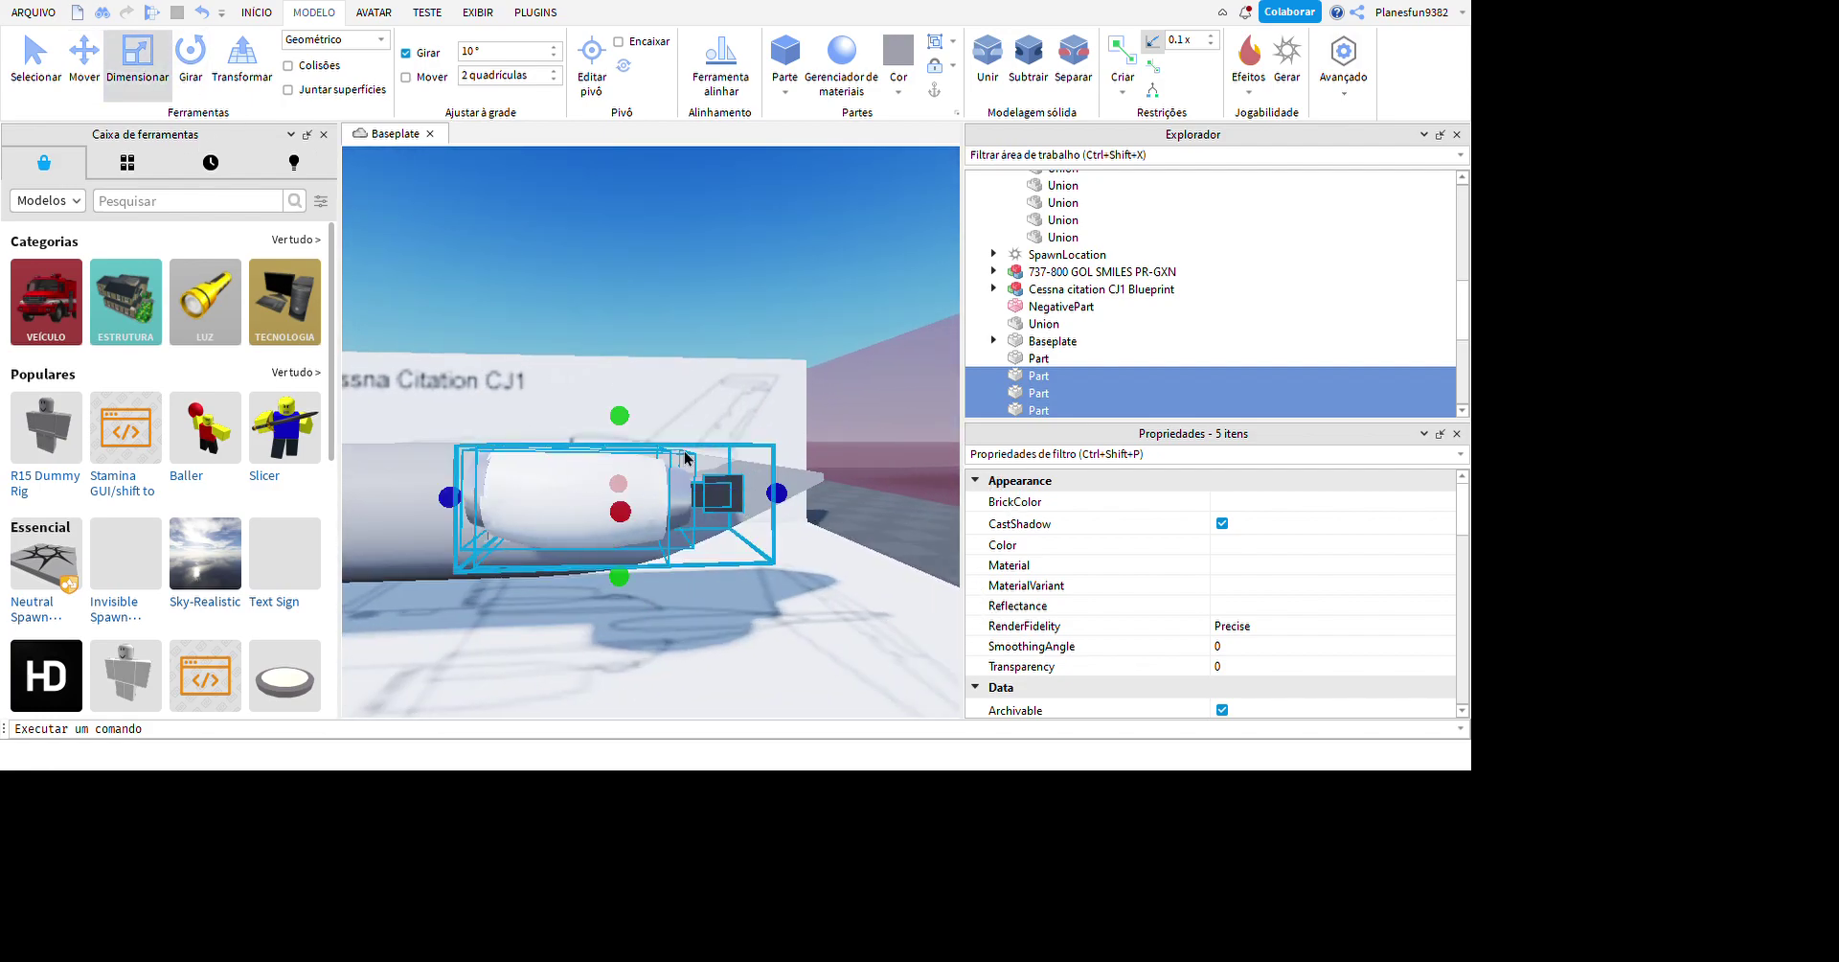
- Inspect the engine assembly's fit against the rear fuselage from the side and from the front
scroll(875, 529, up, 3)
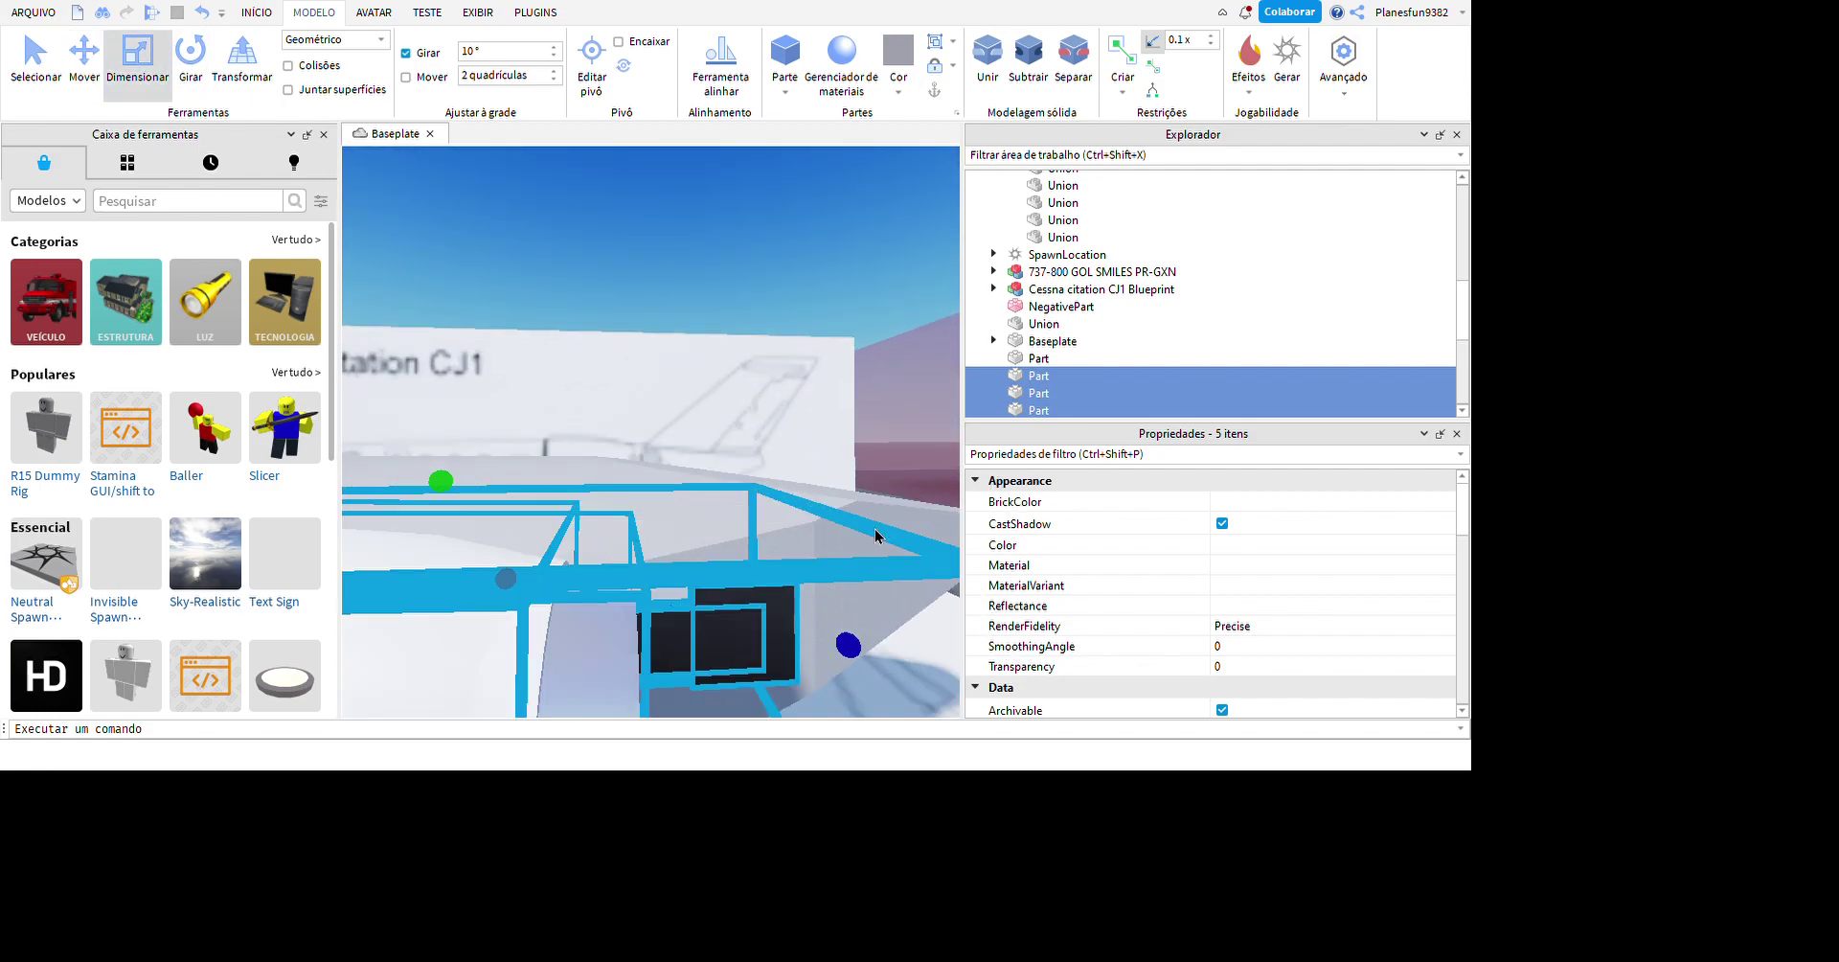
scroll(875, 529, down, 5)
scroll(875, 529, up, 6)
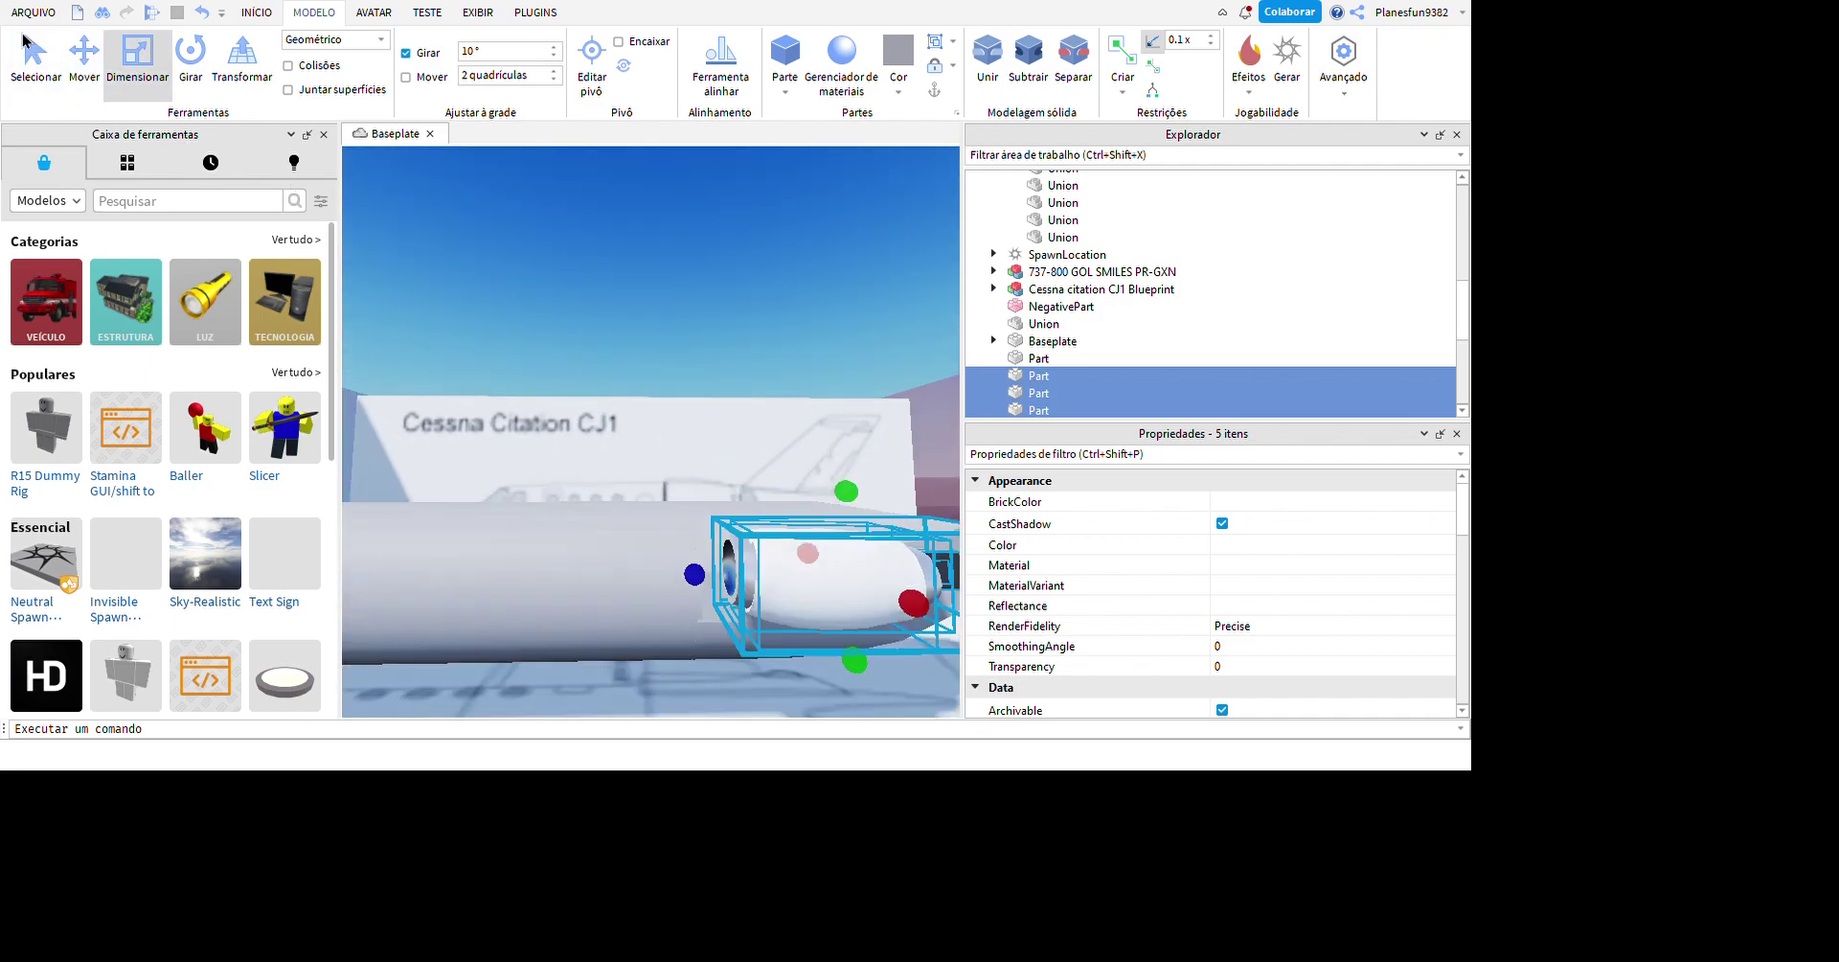
scroll(875, 525, down, 4)
key(ctrl+2)
right_drag(876, 525, 783, 442)
scroll(886, 423, up, 5)
scroll(782, 442, down, 5)
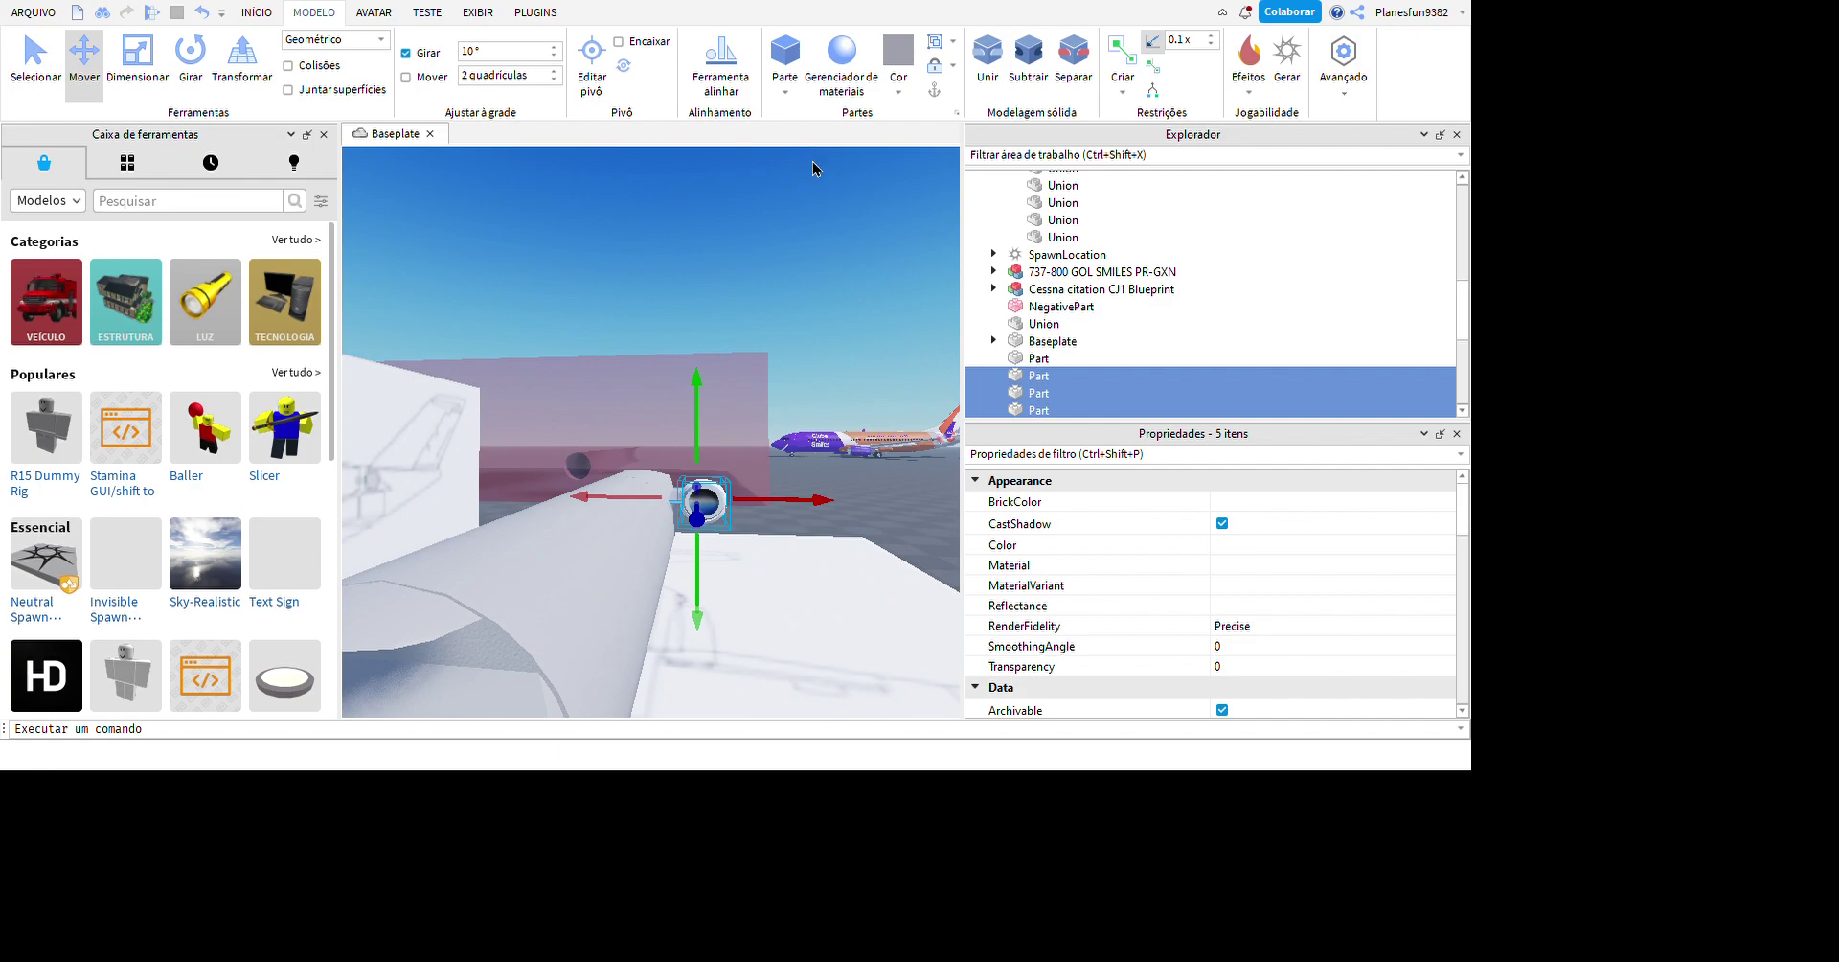
- Duplicate the engine assembly with its pylon, rotate the copy and place it on the opposite side of the fuselage
key(ctrl+4)
scroll(948, 546, up, 2)
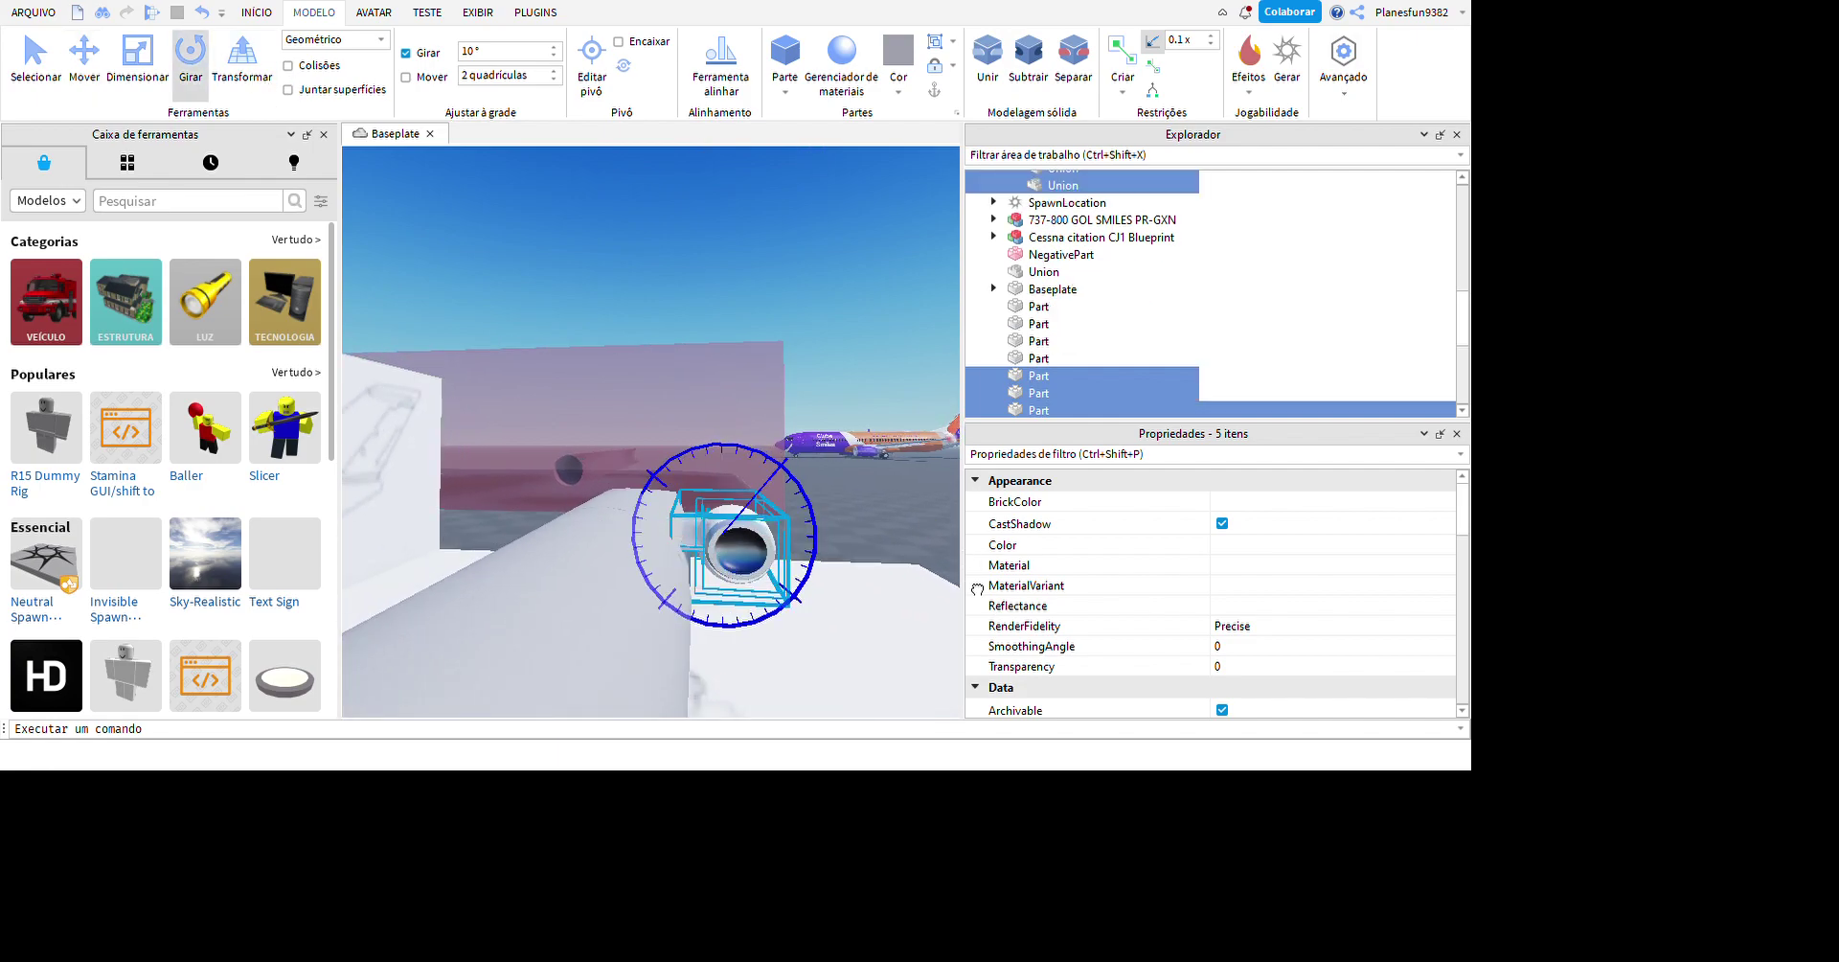
drag(977, 589, 778, 816)
key(ctrl+2)
right_drag(778, 817, 838, 712)
key(ctrl+z)
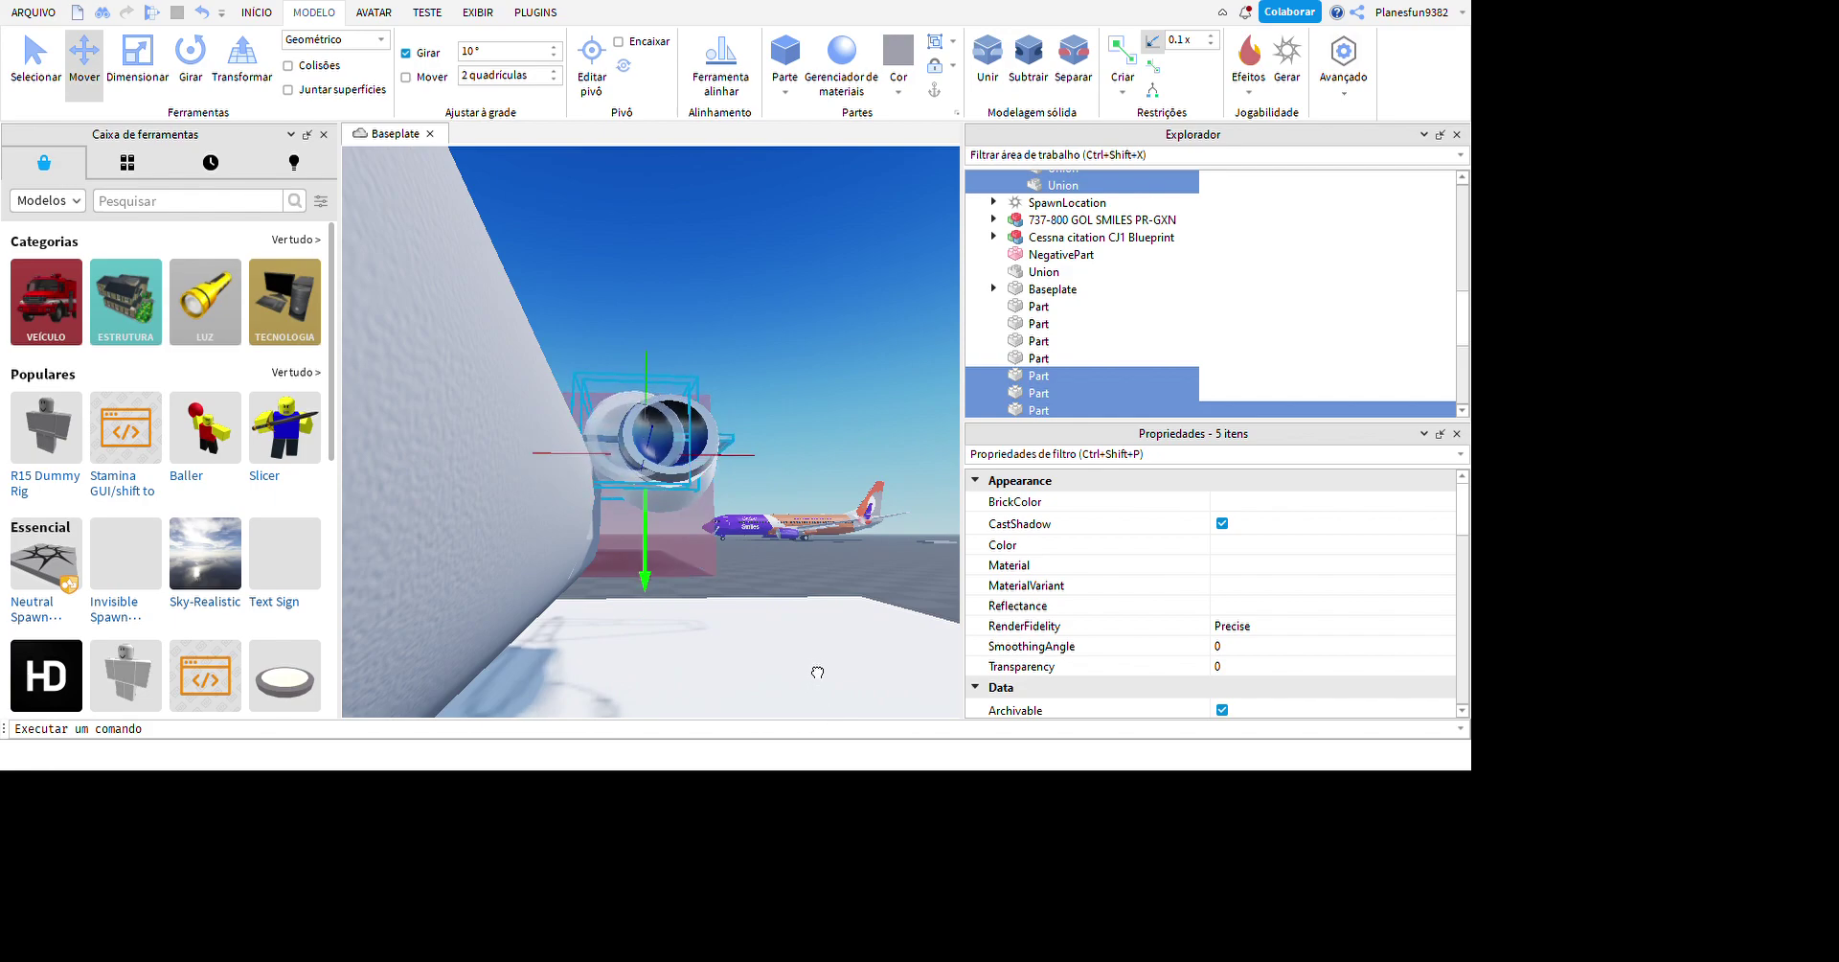
right_drag(866, 579, 1109, 636)
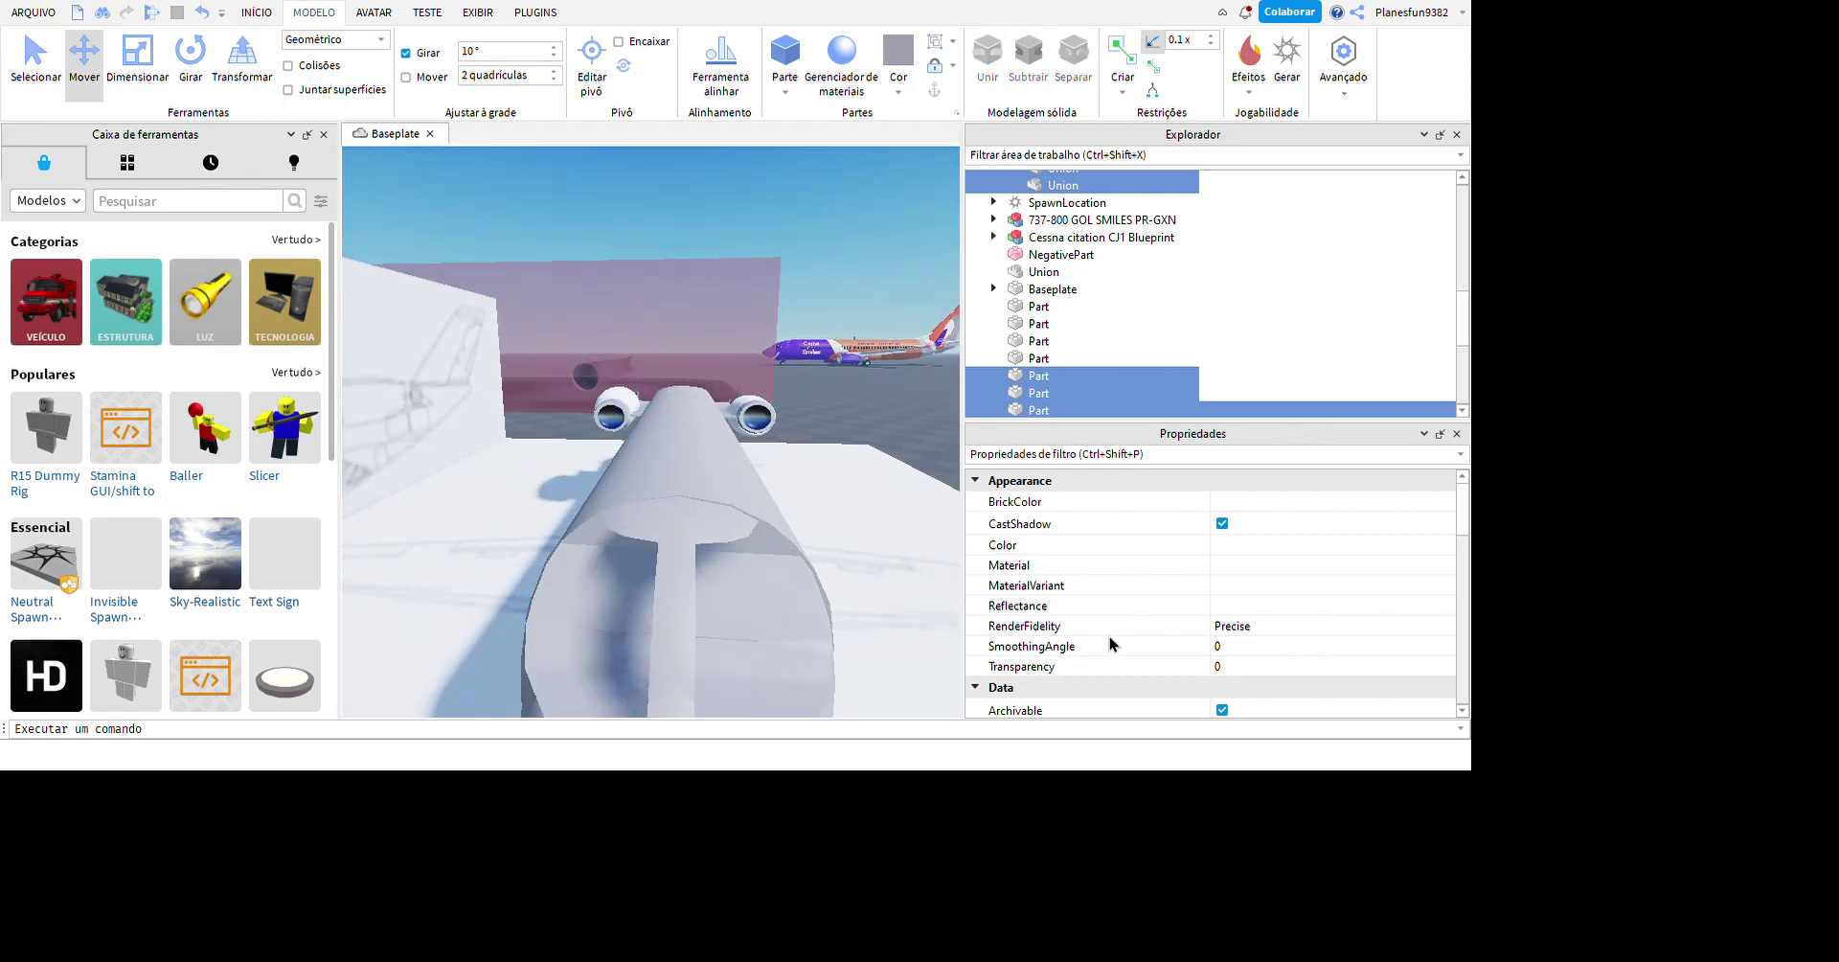
- Insert a new Fossil block part and place it just behind the tail cone
right_drag(867, 608, 920, 541)
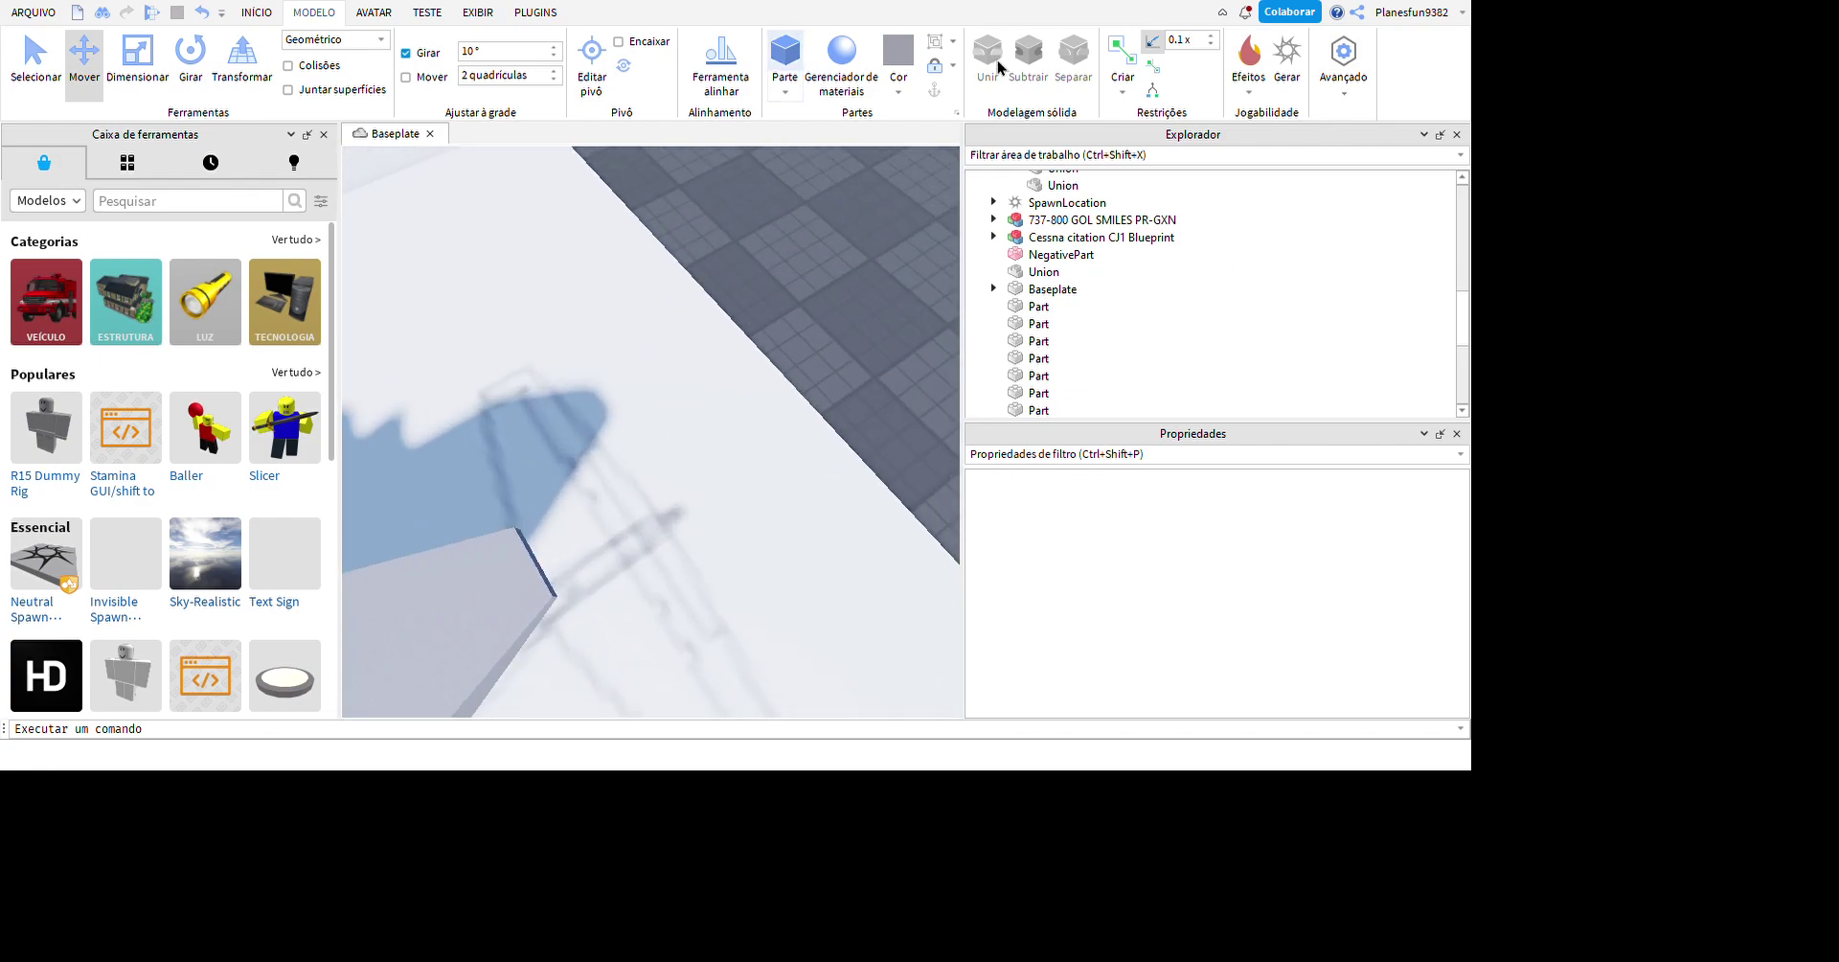
click(911, 538)
key(f)
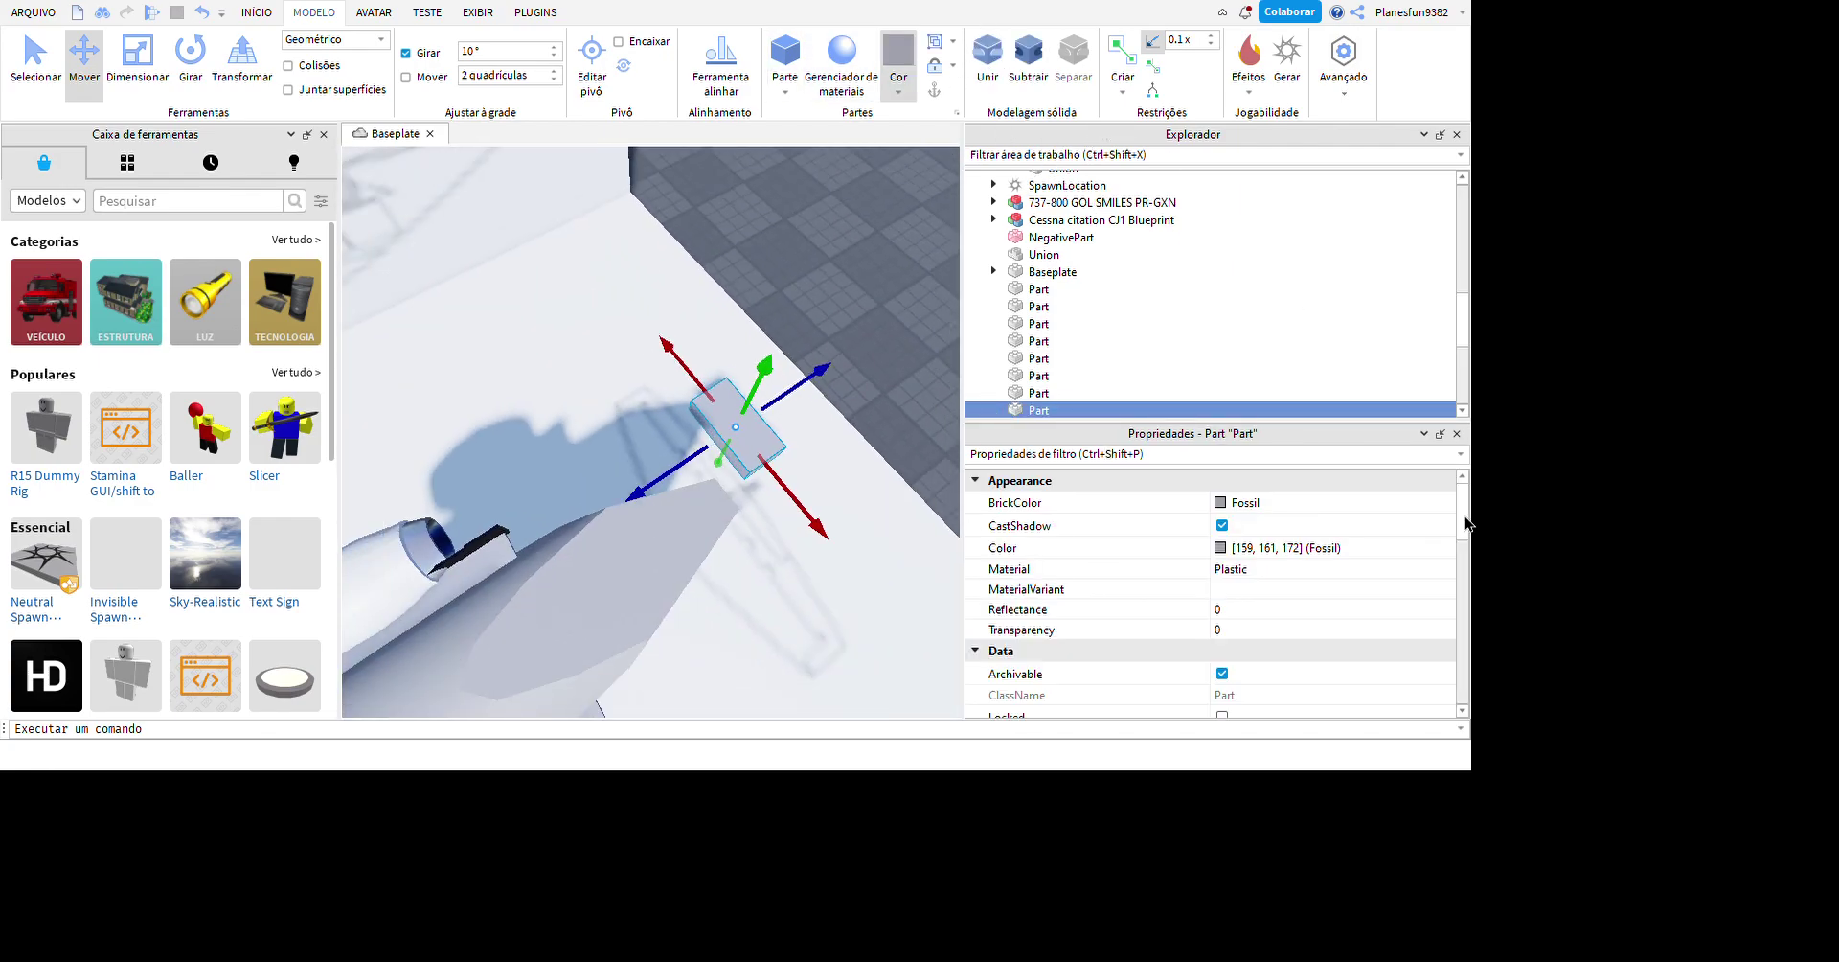
right_drag(872, 684, 537, 431)
key(ctrl+2)
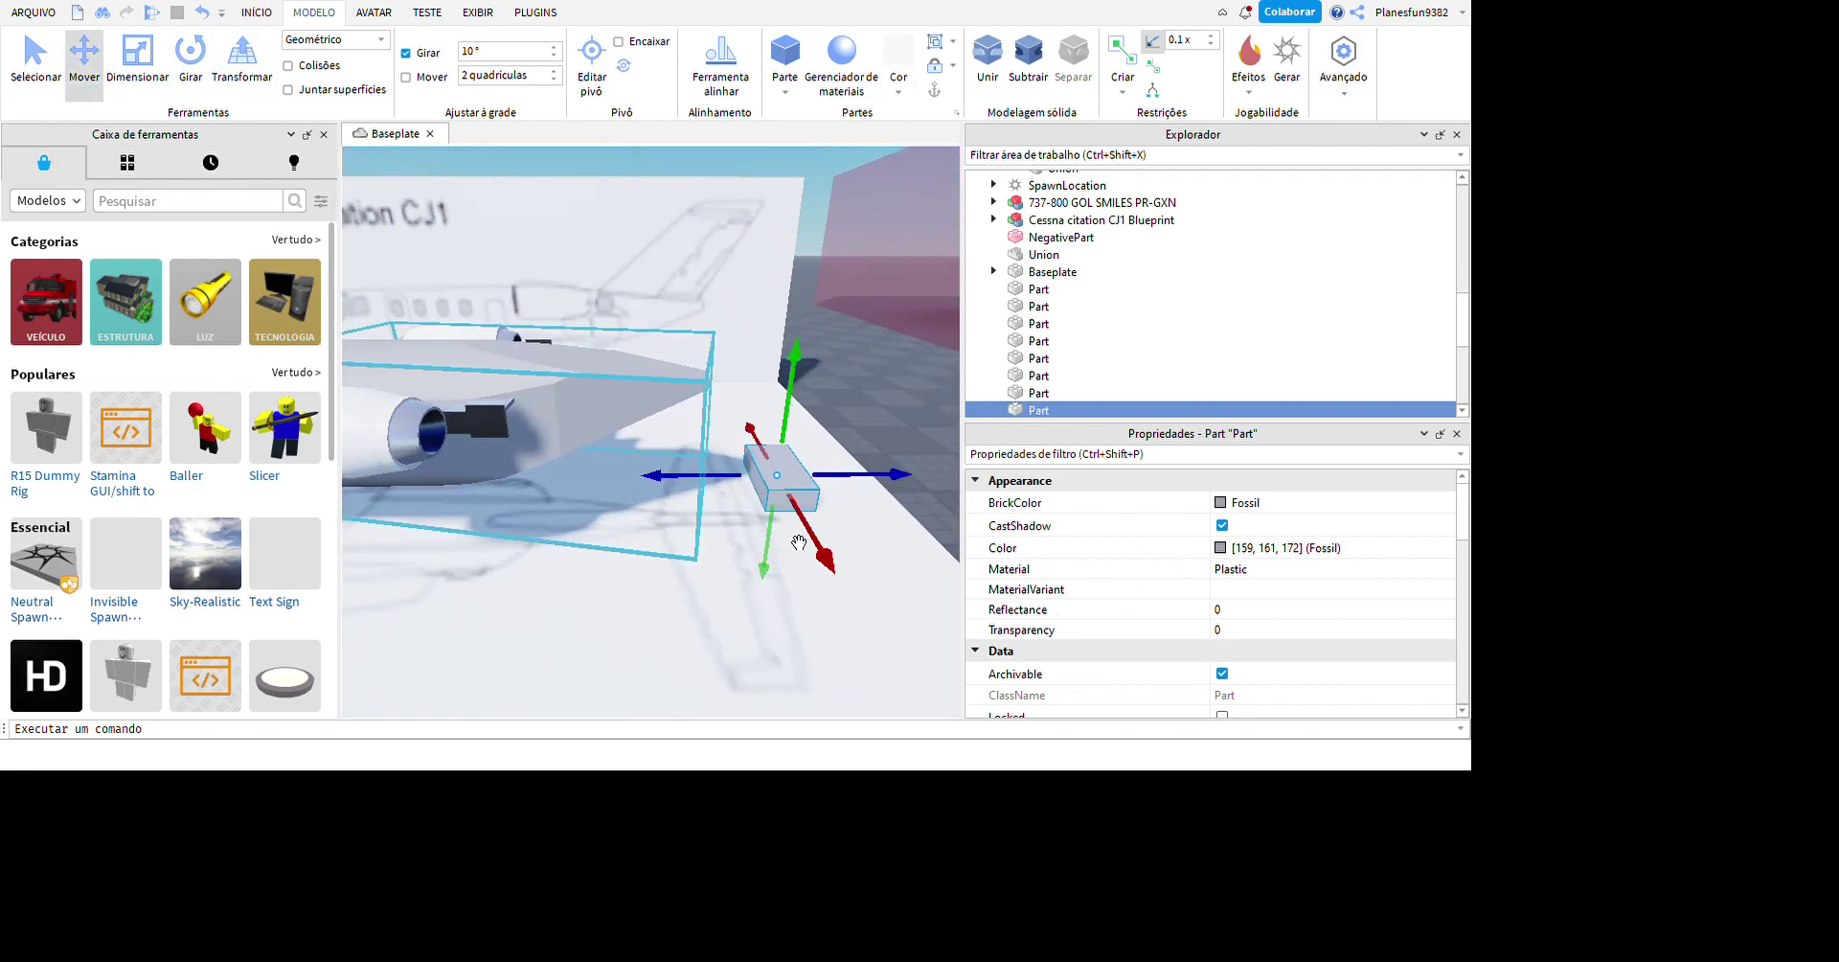
- Enable UsePartColor on the tail cone union and colour the new block behind it Institutional white
click(518, 422)
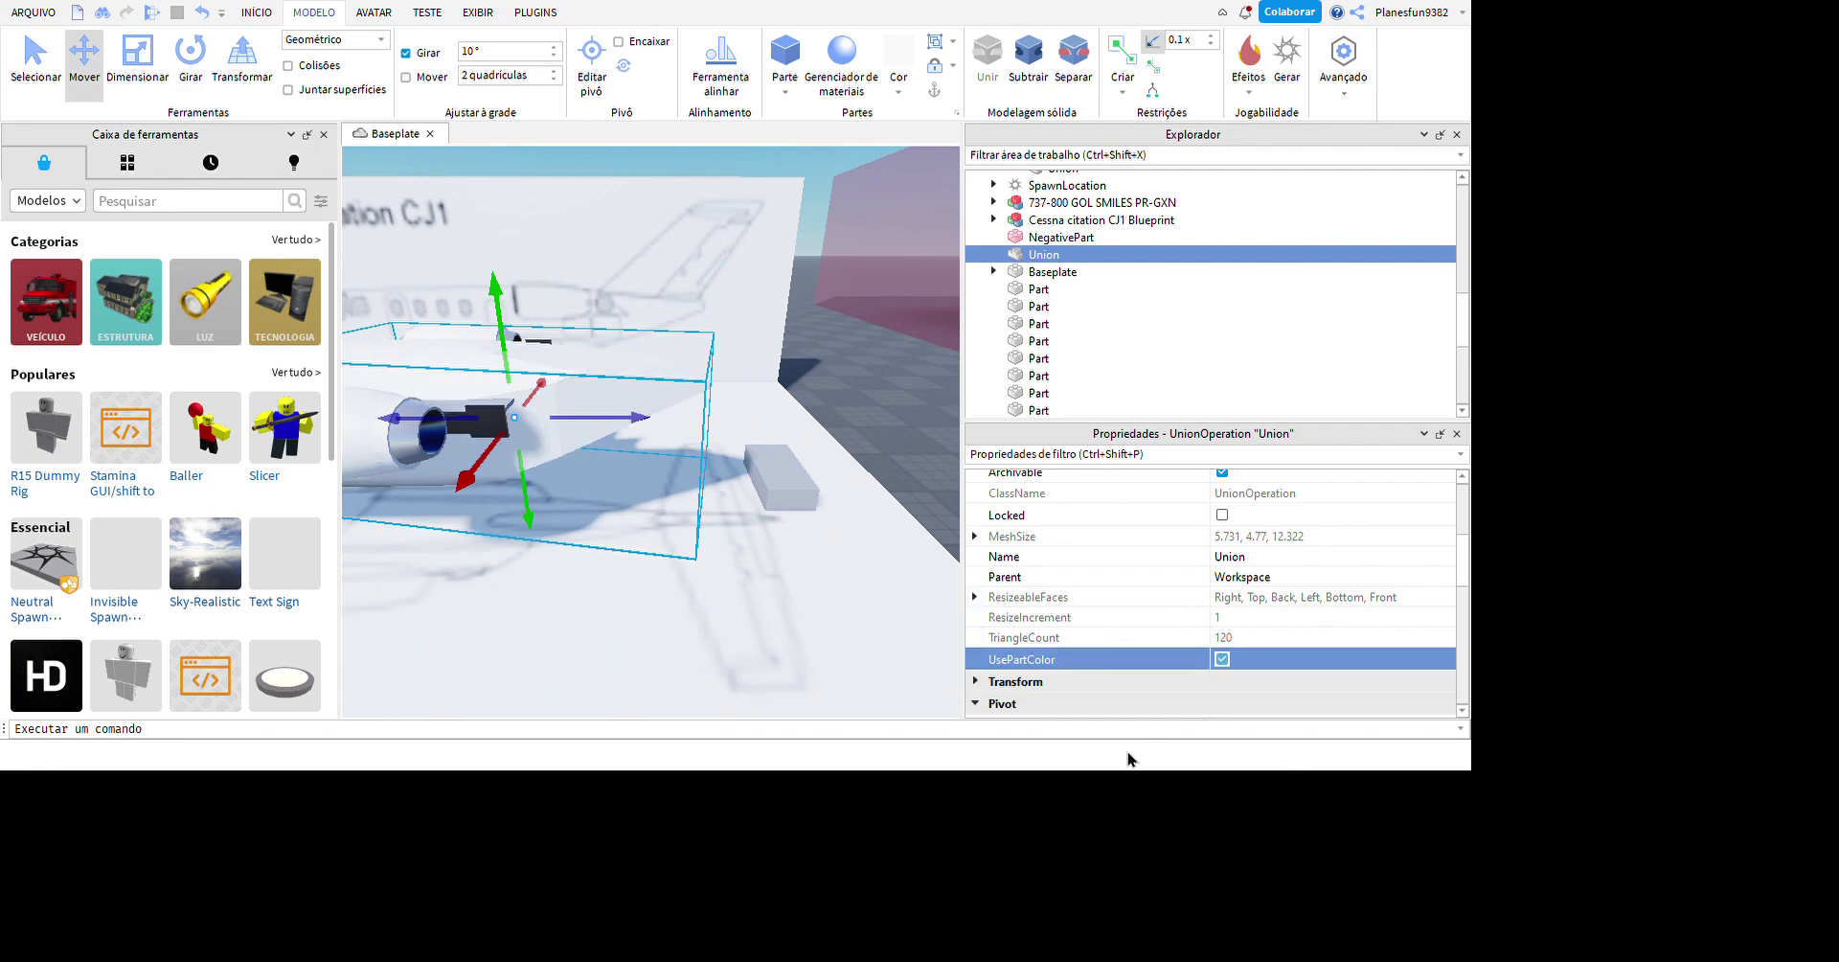
key(ctrl+z)
key(f)
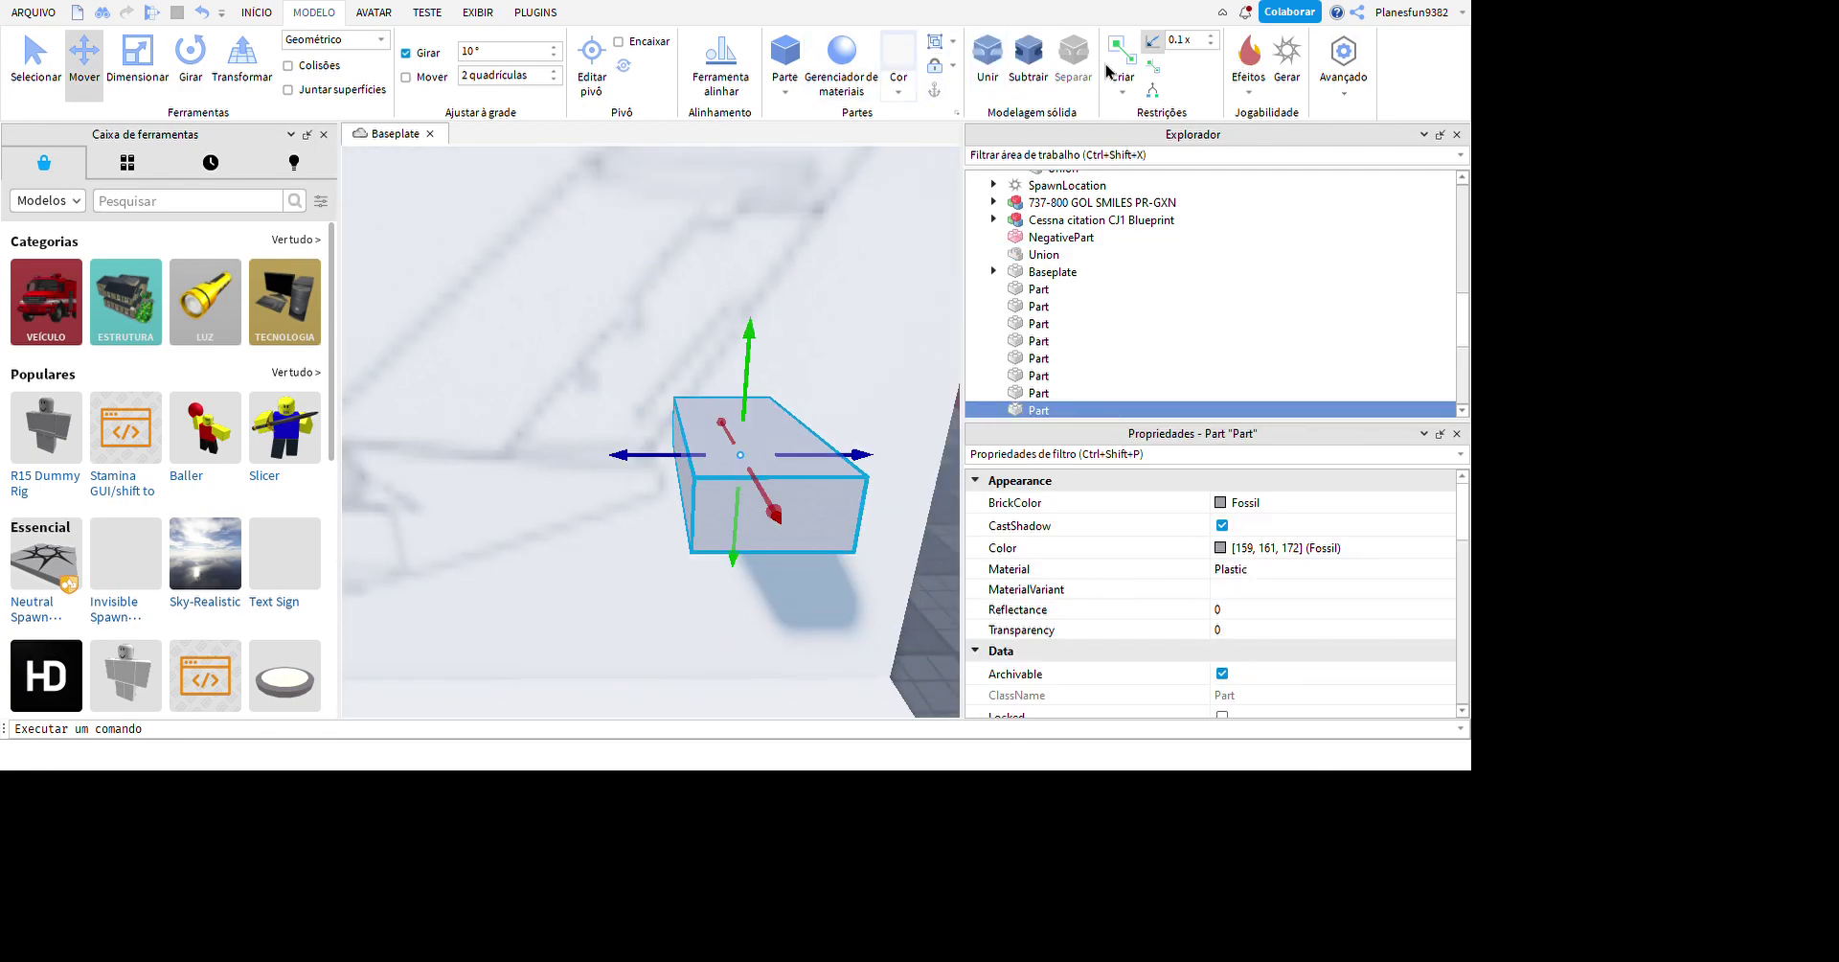
key(ctrl+2)
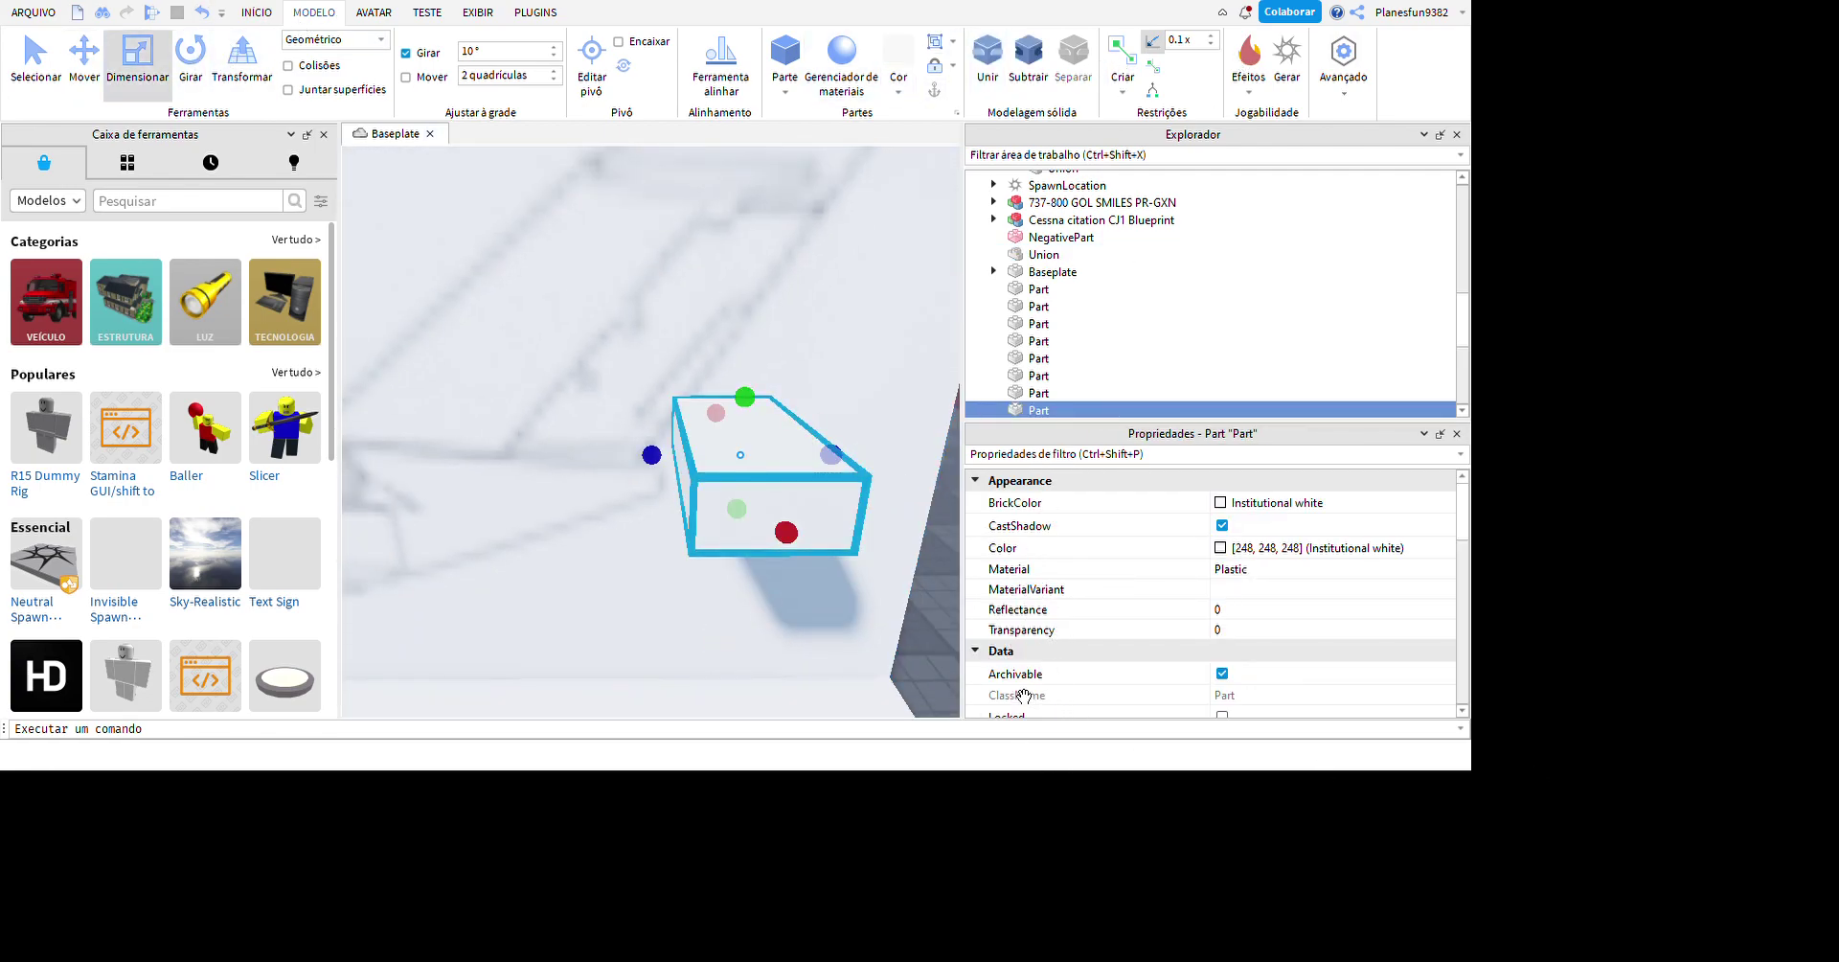
- Tilt the white block to the tail fin's slope on the side-view blueprint and stretch it along the fin
right_drag(952, 525, 901, 490)
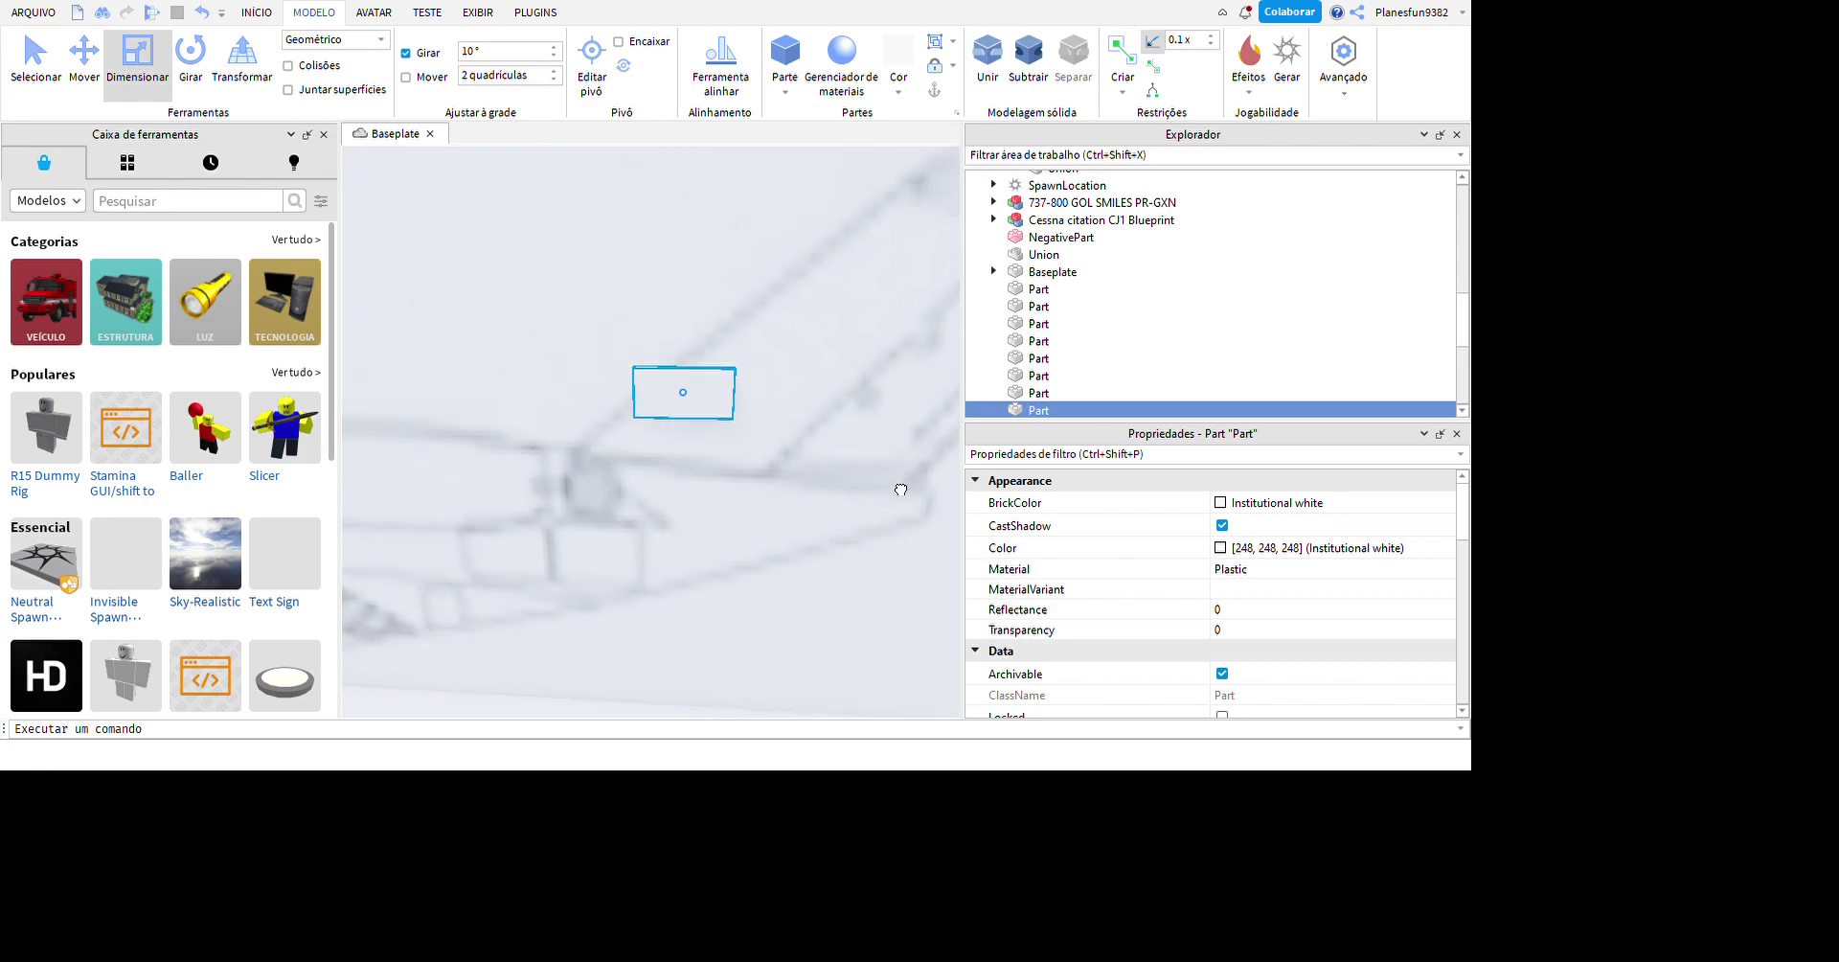
key(ctrl+4)
drag(746, 426, 970, 546)
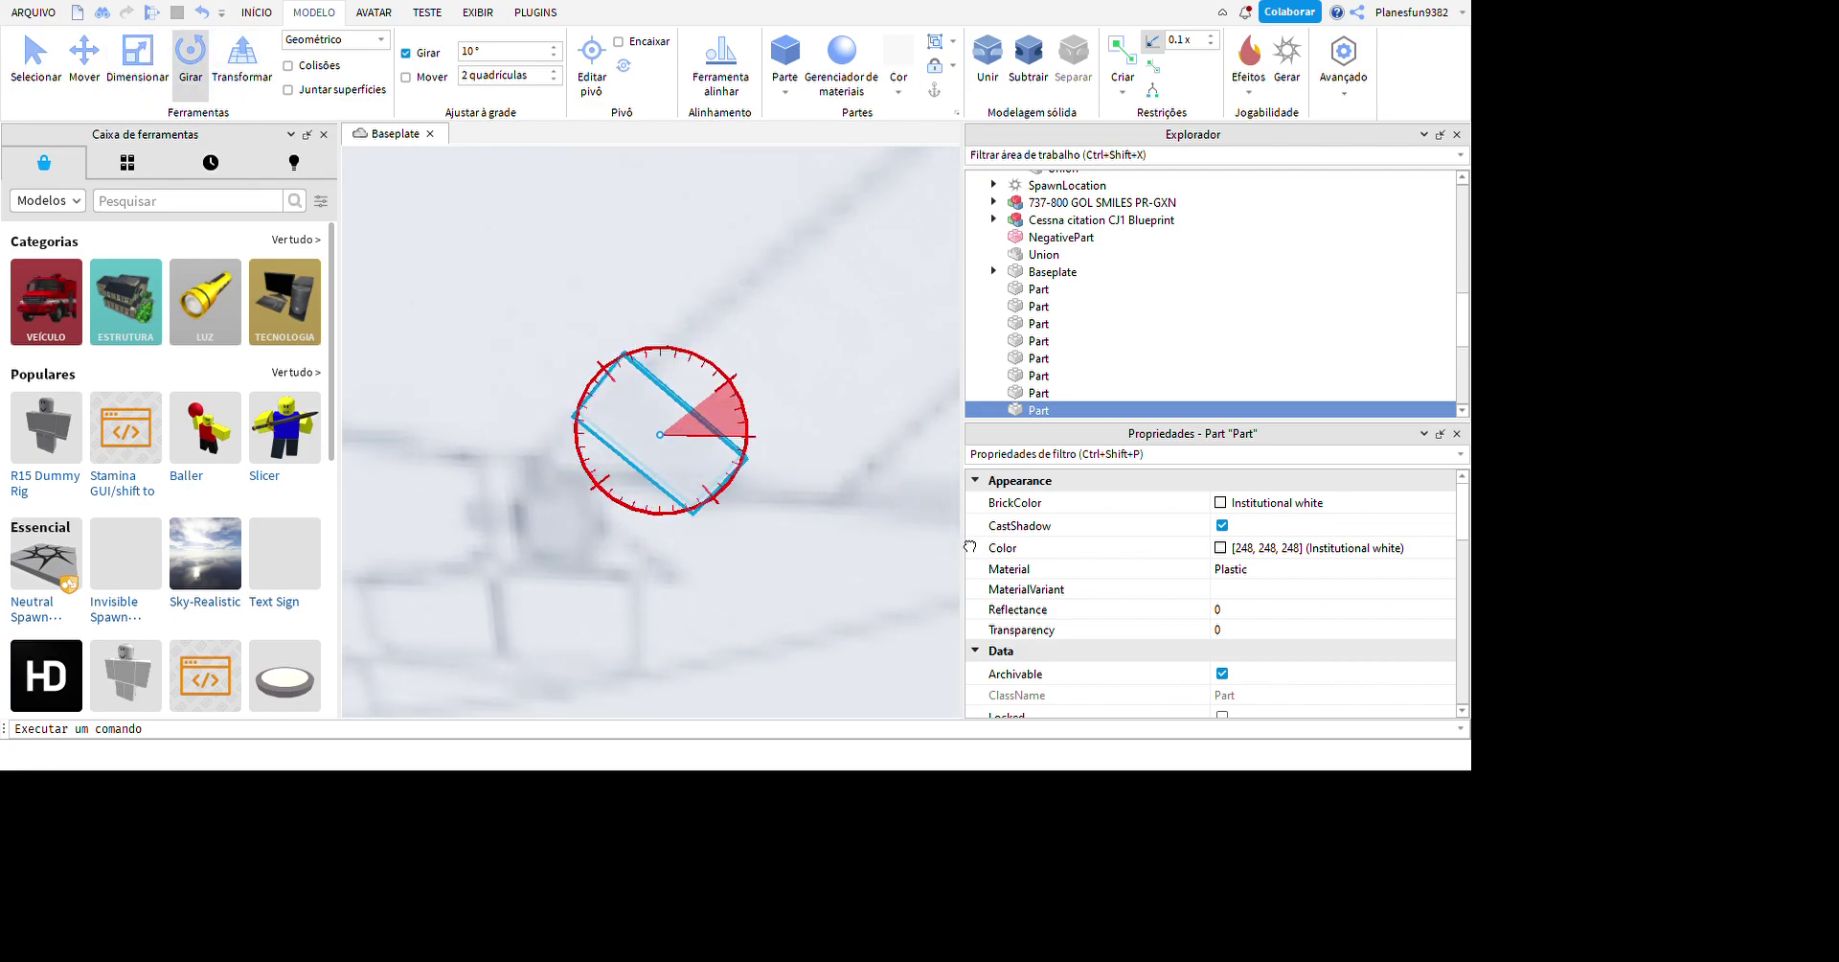
key(ctrl+3)
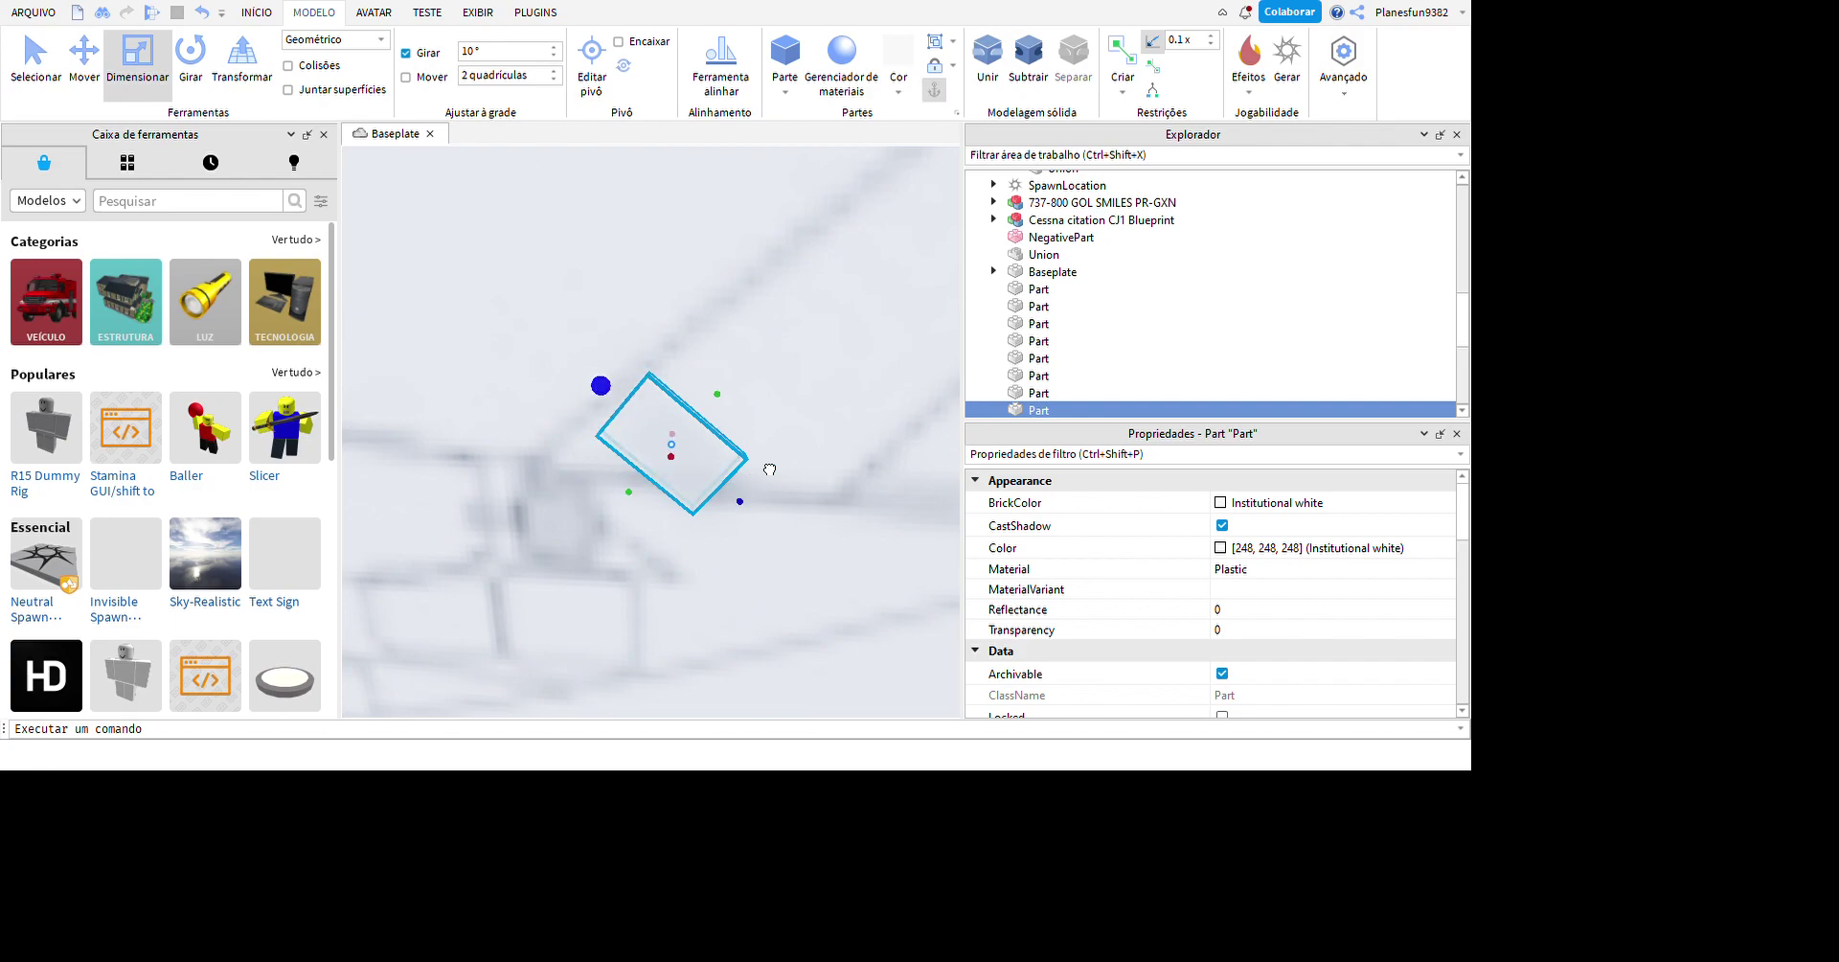
right_drag(699, 677, 905, 510)
key(w)
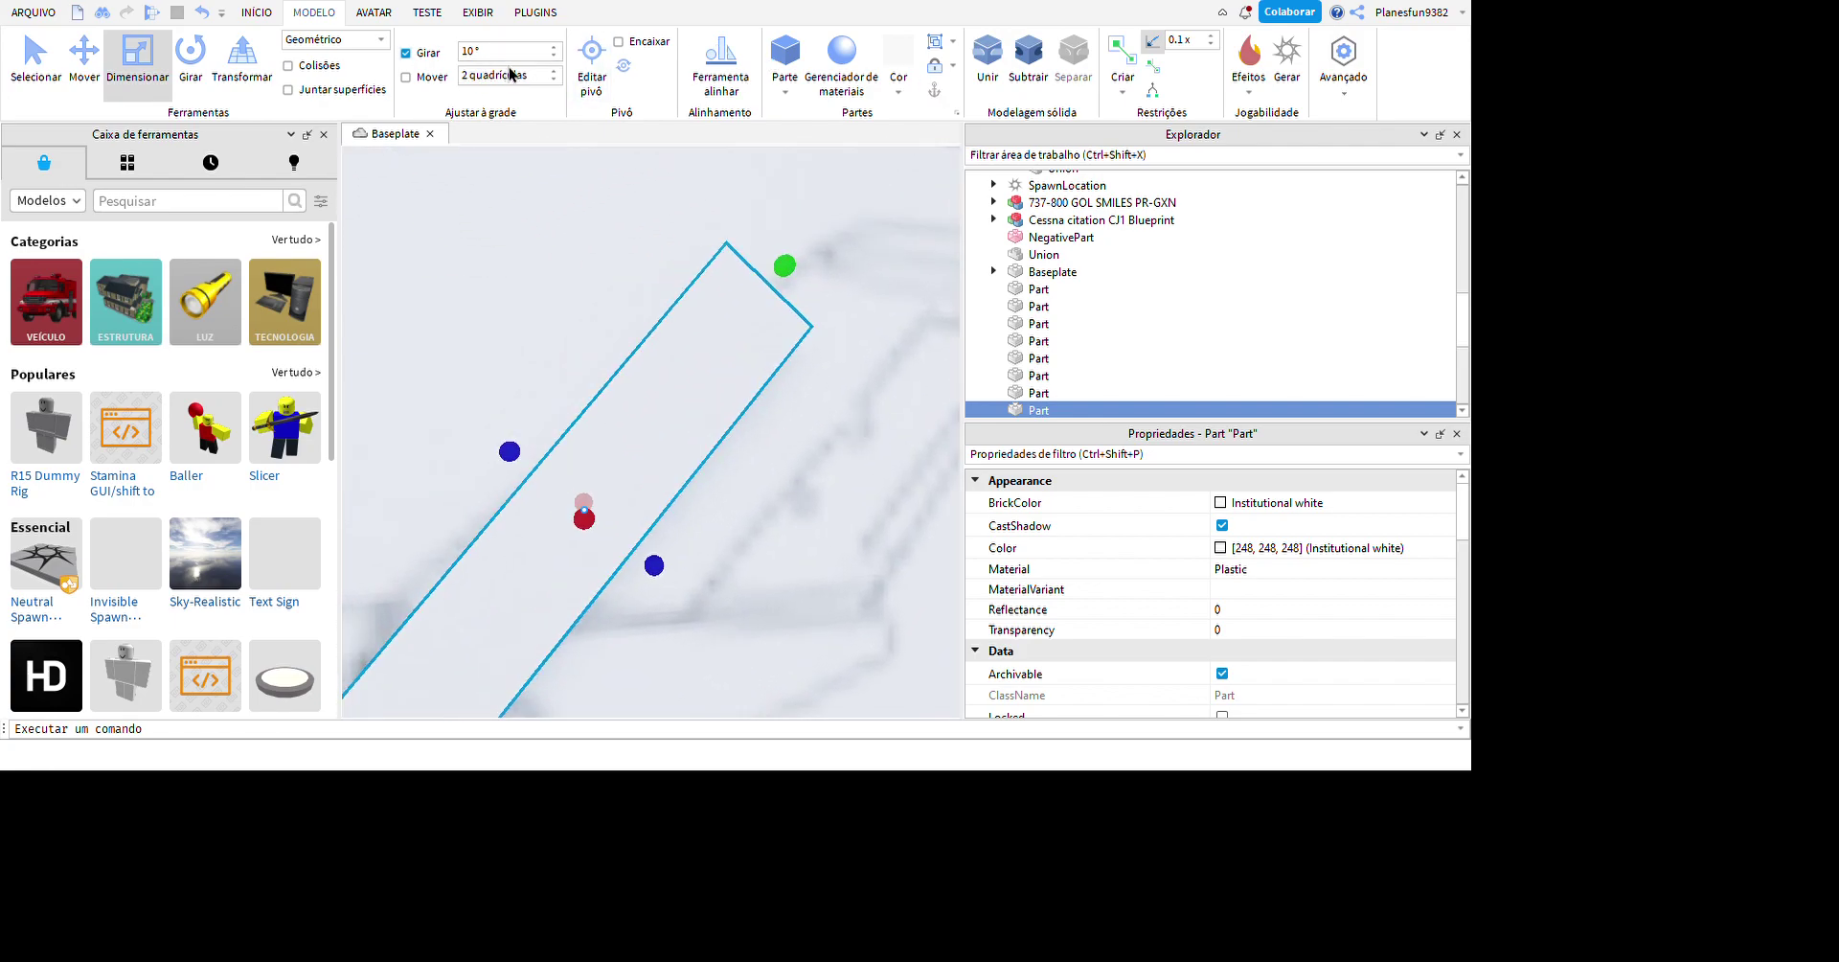
- Turn off rotation snapping, fine-tune the white strip's angle and resize it to the fin's leading edge
key(ctrl+4)
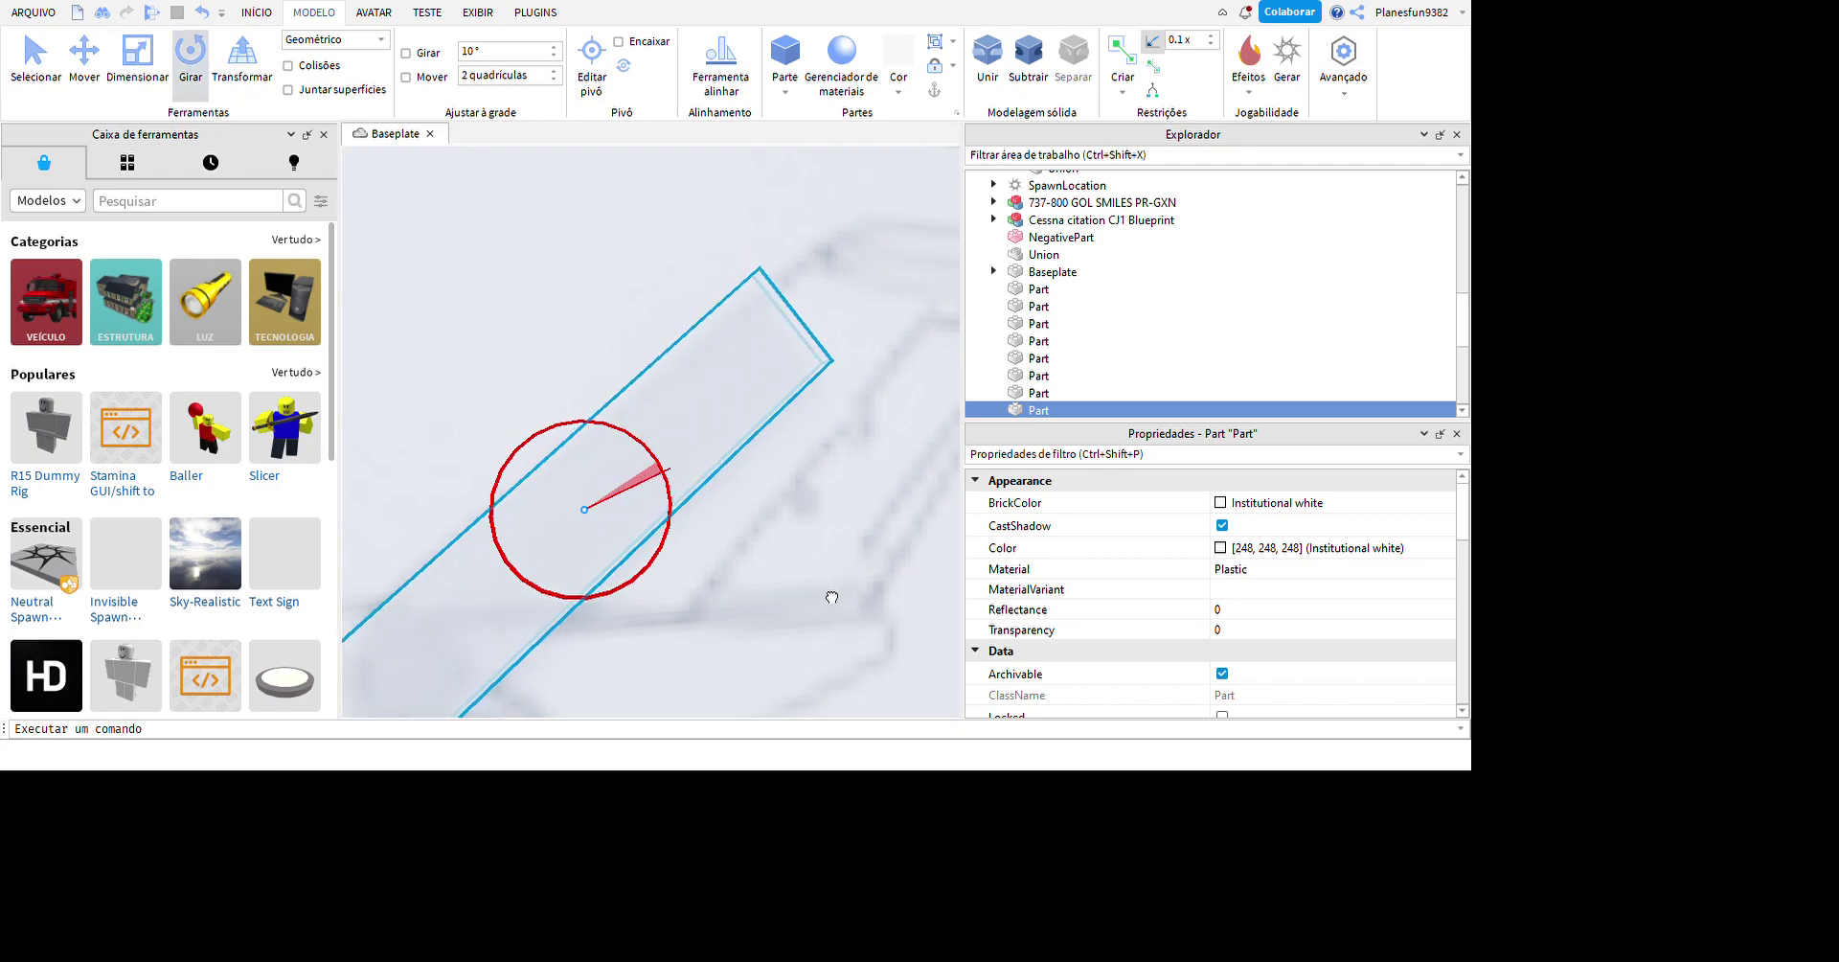
key(s)
click(137, 58)
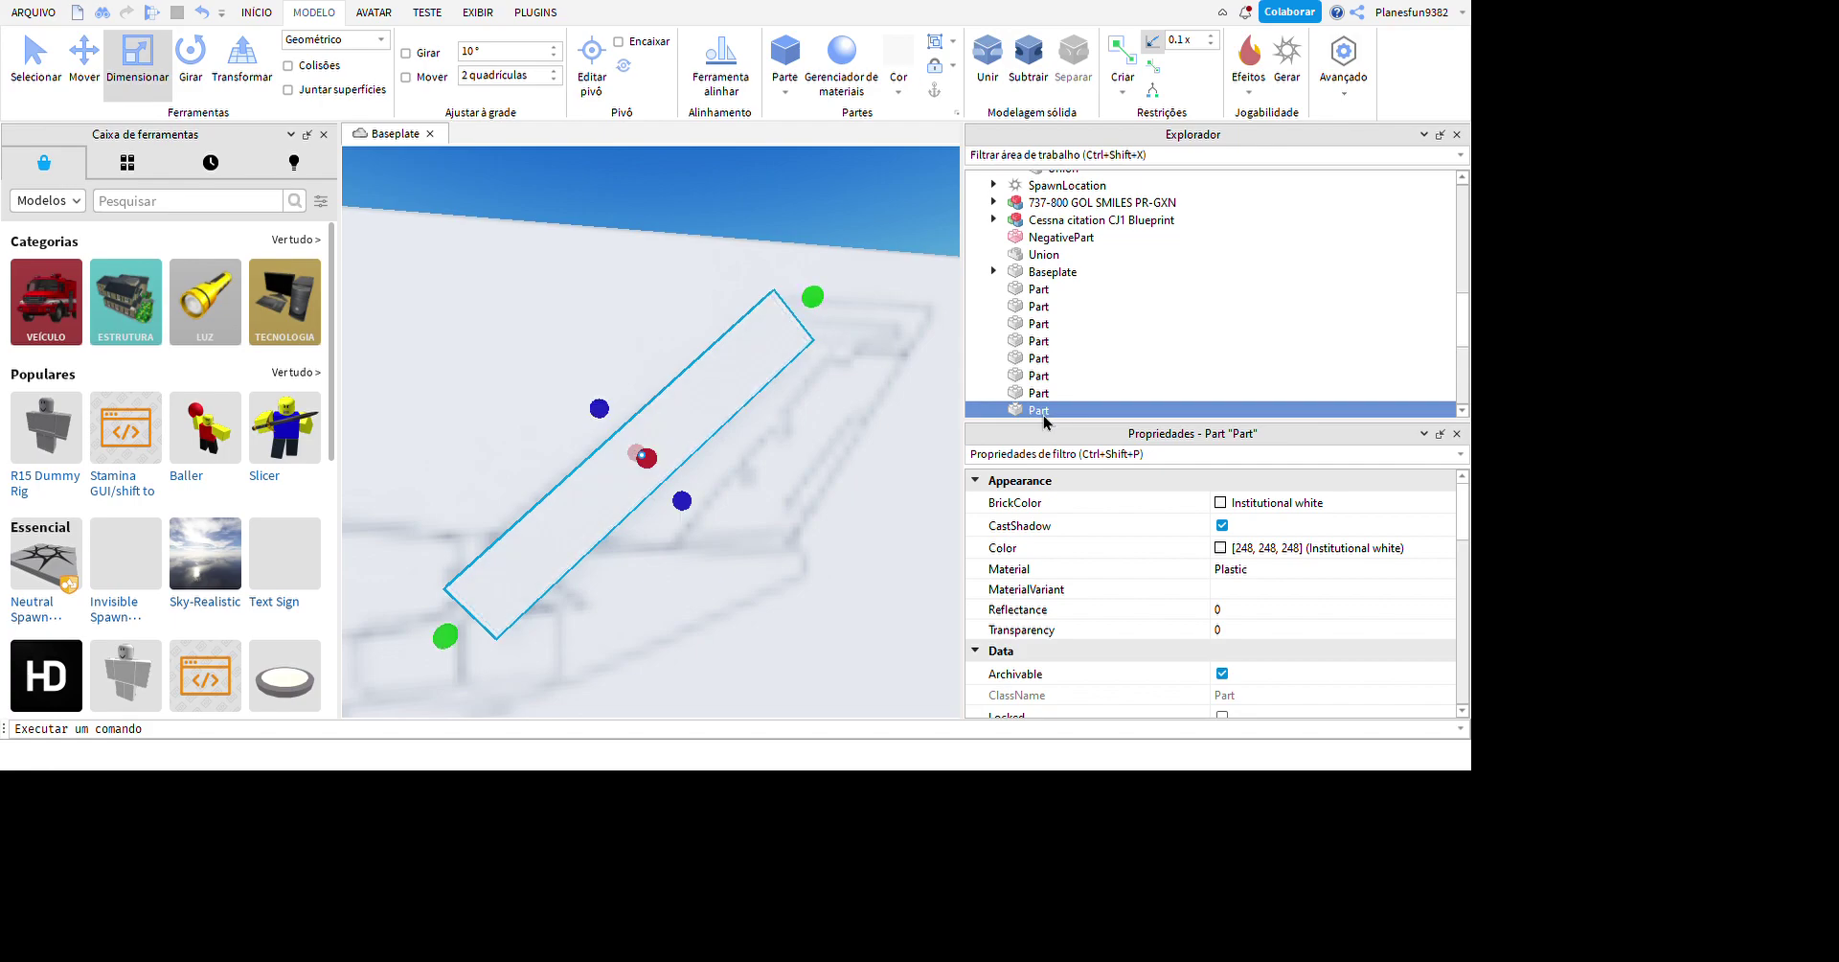
- Duplicate the white strip, move the copy towards the fin's trailing edge and rotate it to a steeper angle
key(d)
key(ctrl+4)
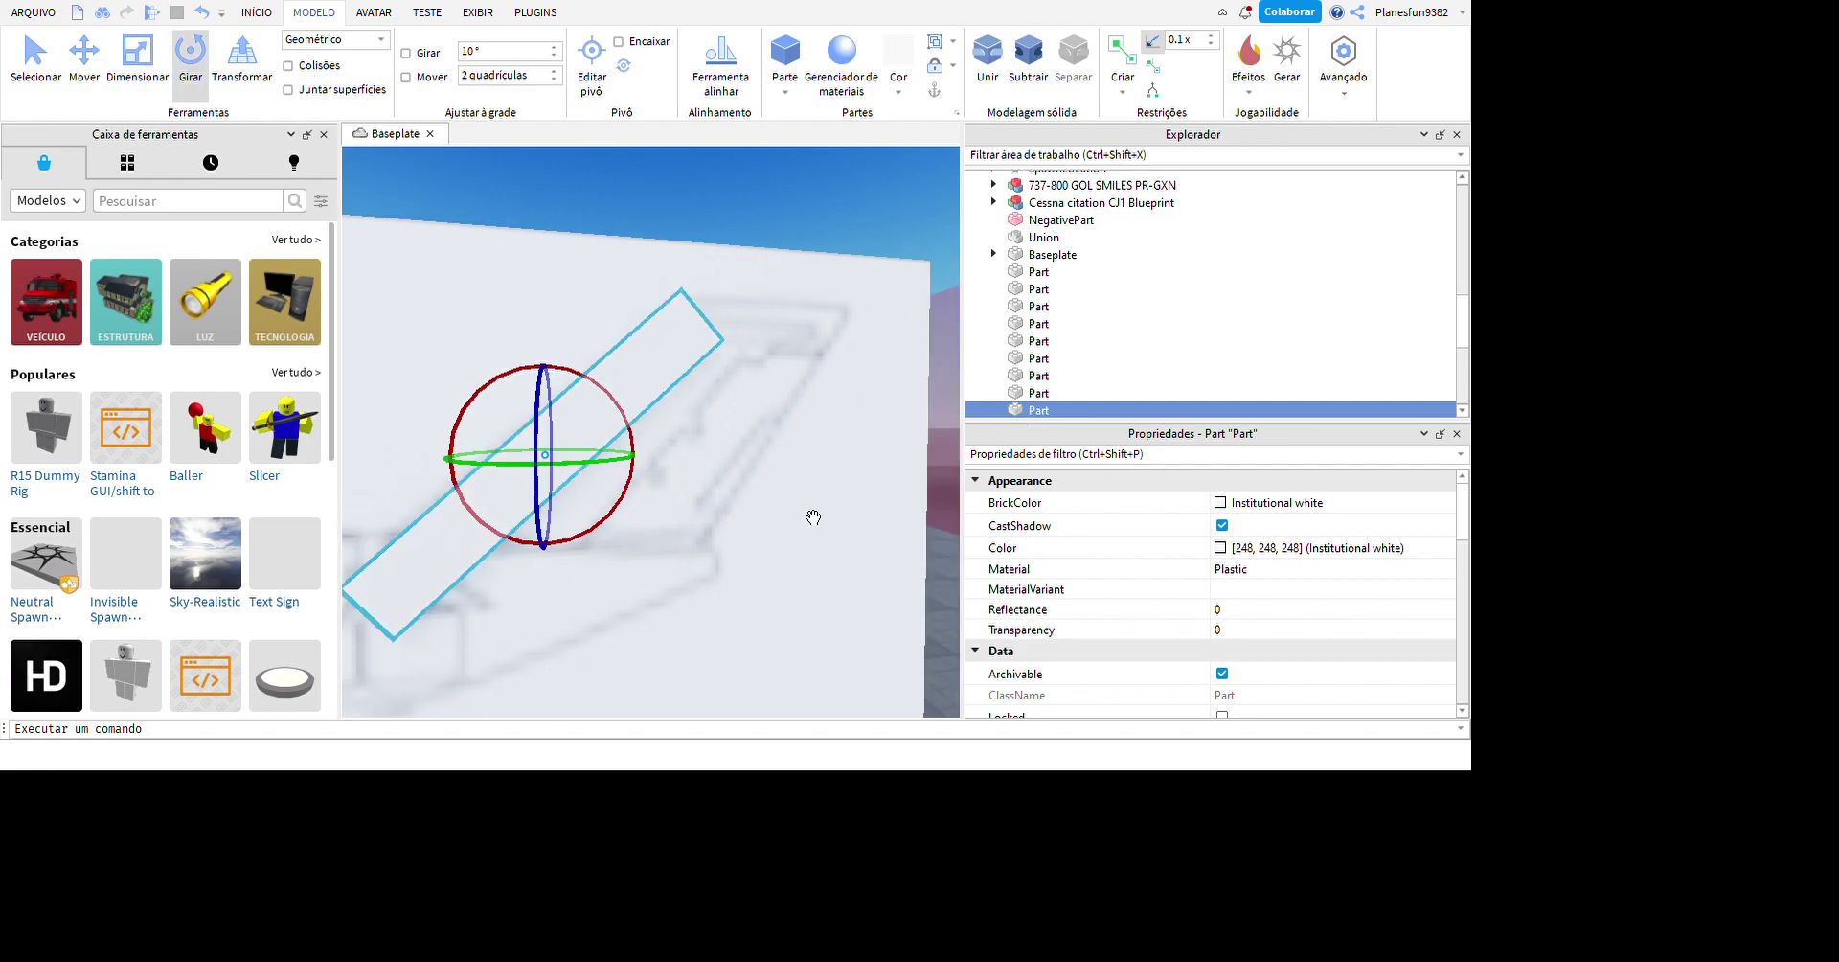
key(w)
key(d)
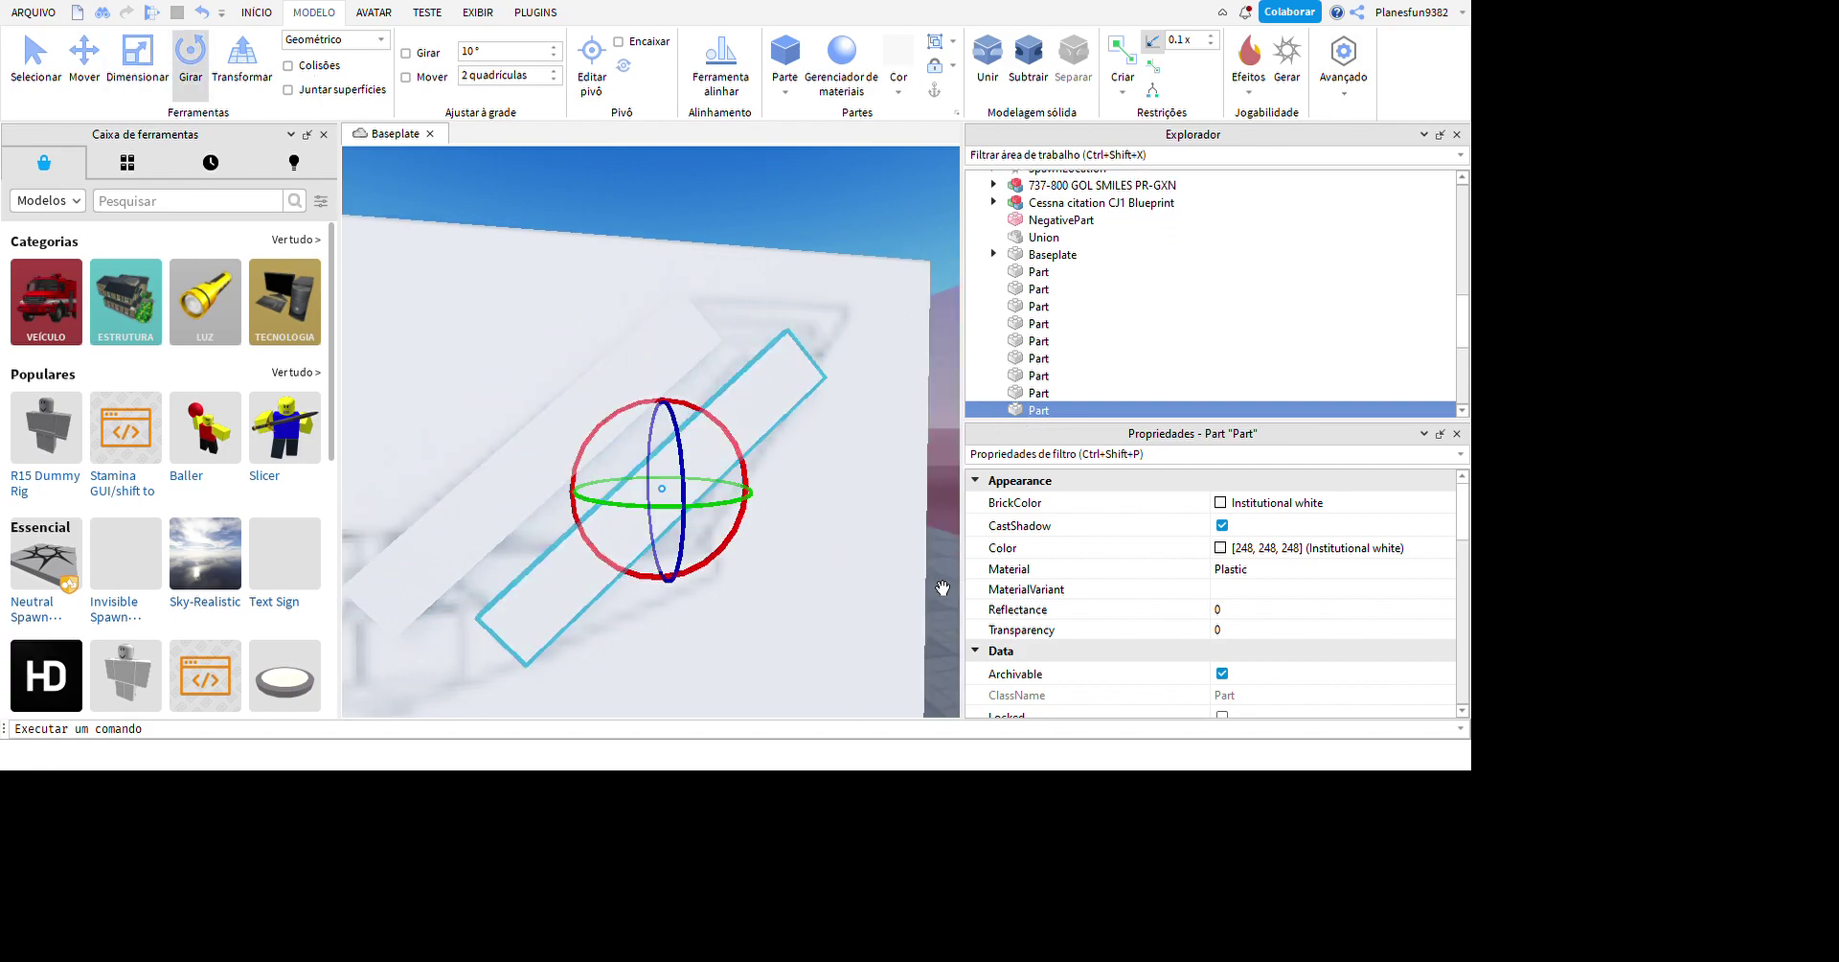
drag(686, 632, 670, 565)
key(ctrl+2)
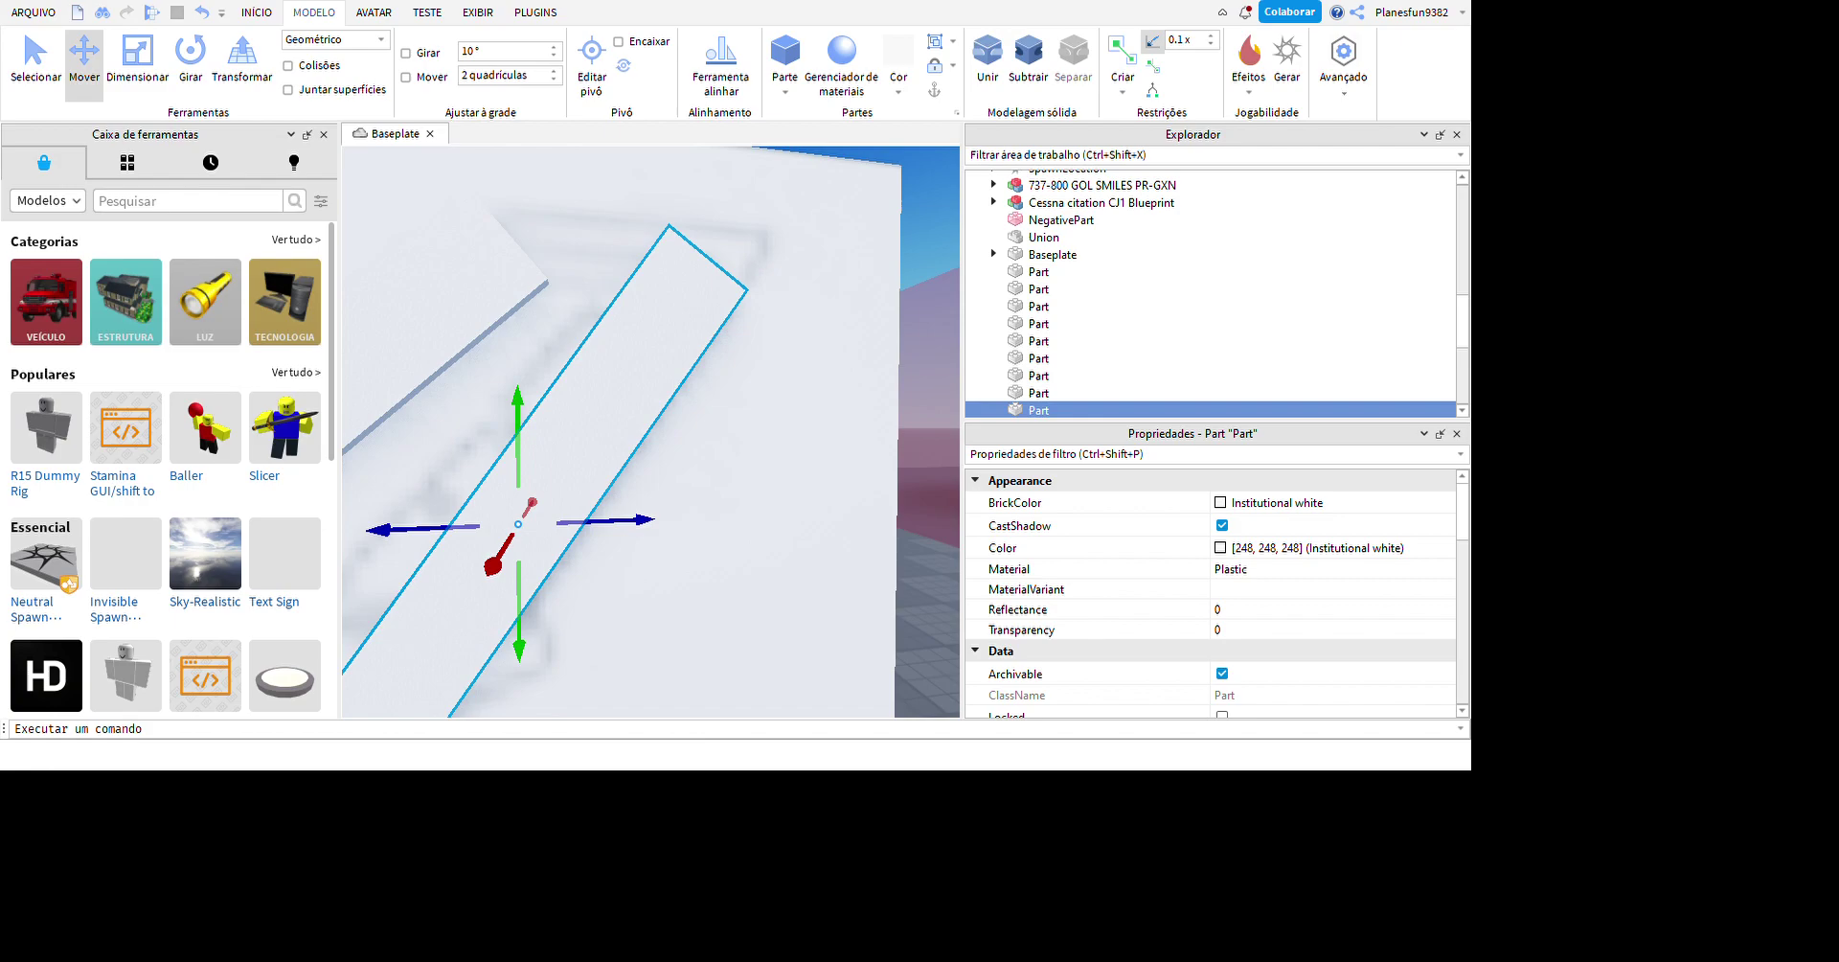
- Resize the duplicated strip to match the height of the tail fin on the side-view blueprint
click(167, 99)
key(s)
drag(740, 739, 788, 632)
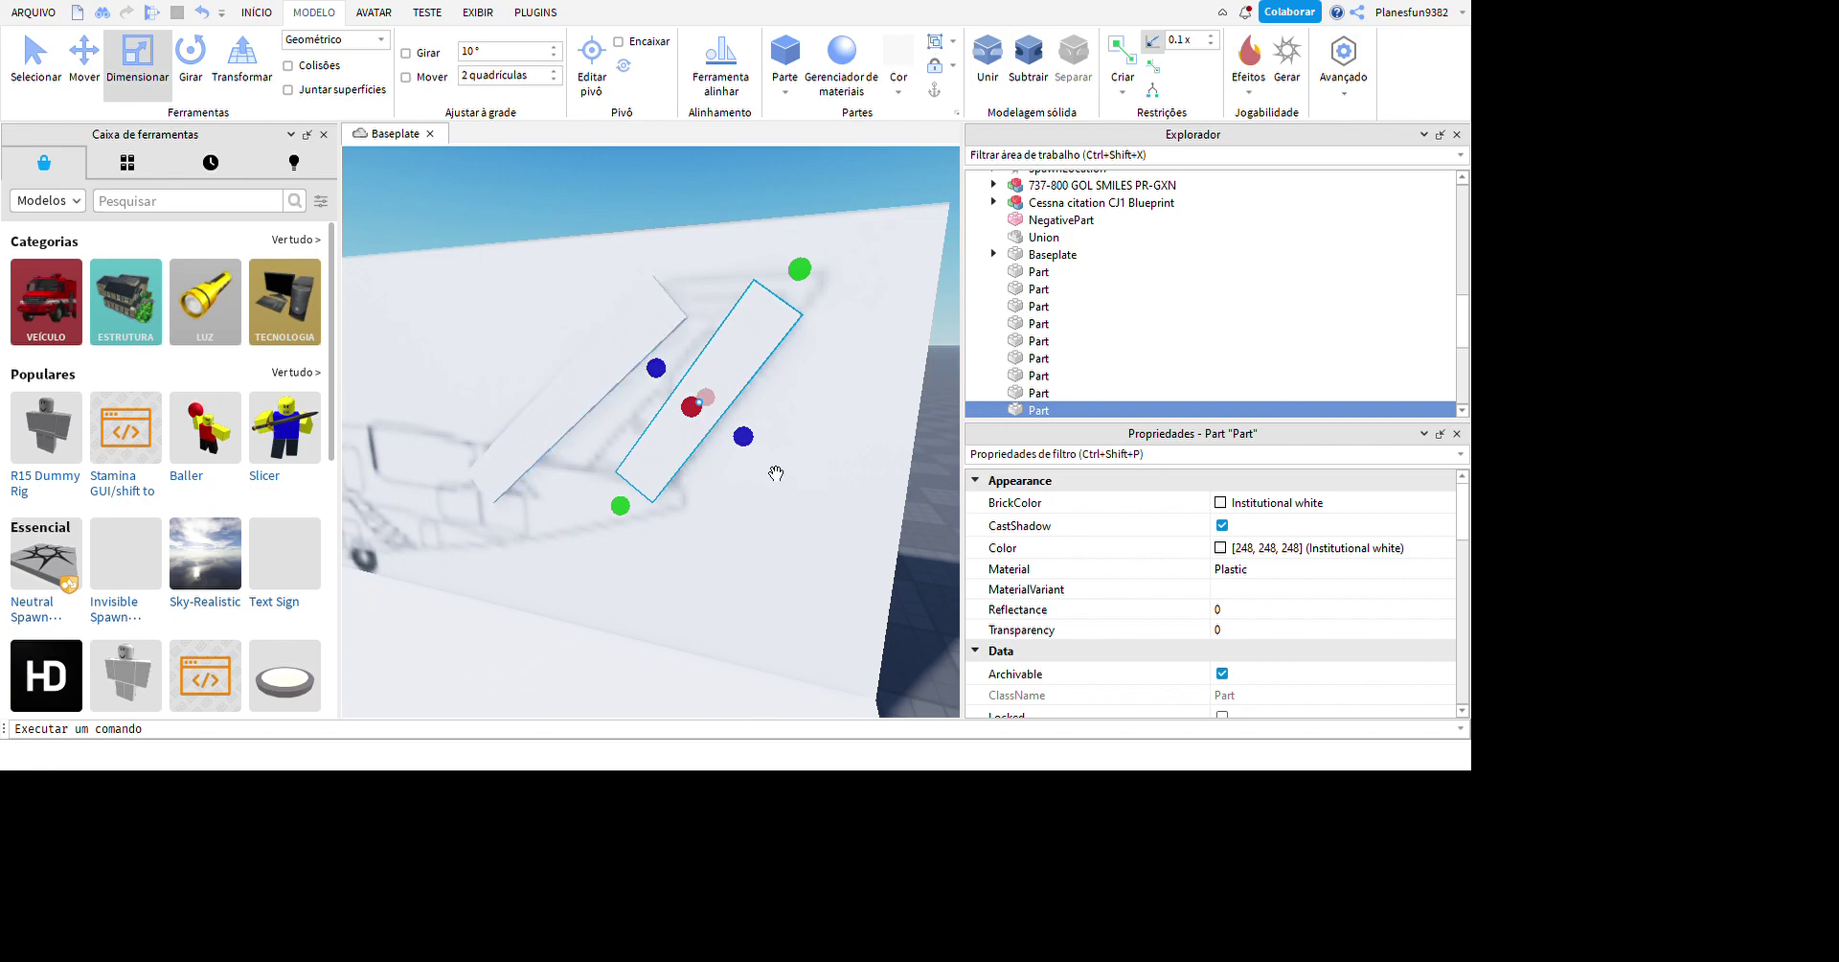
scroll(878, 480, up, 3)
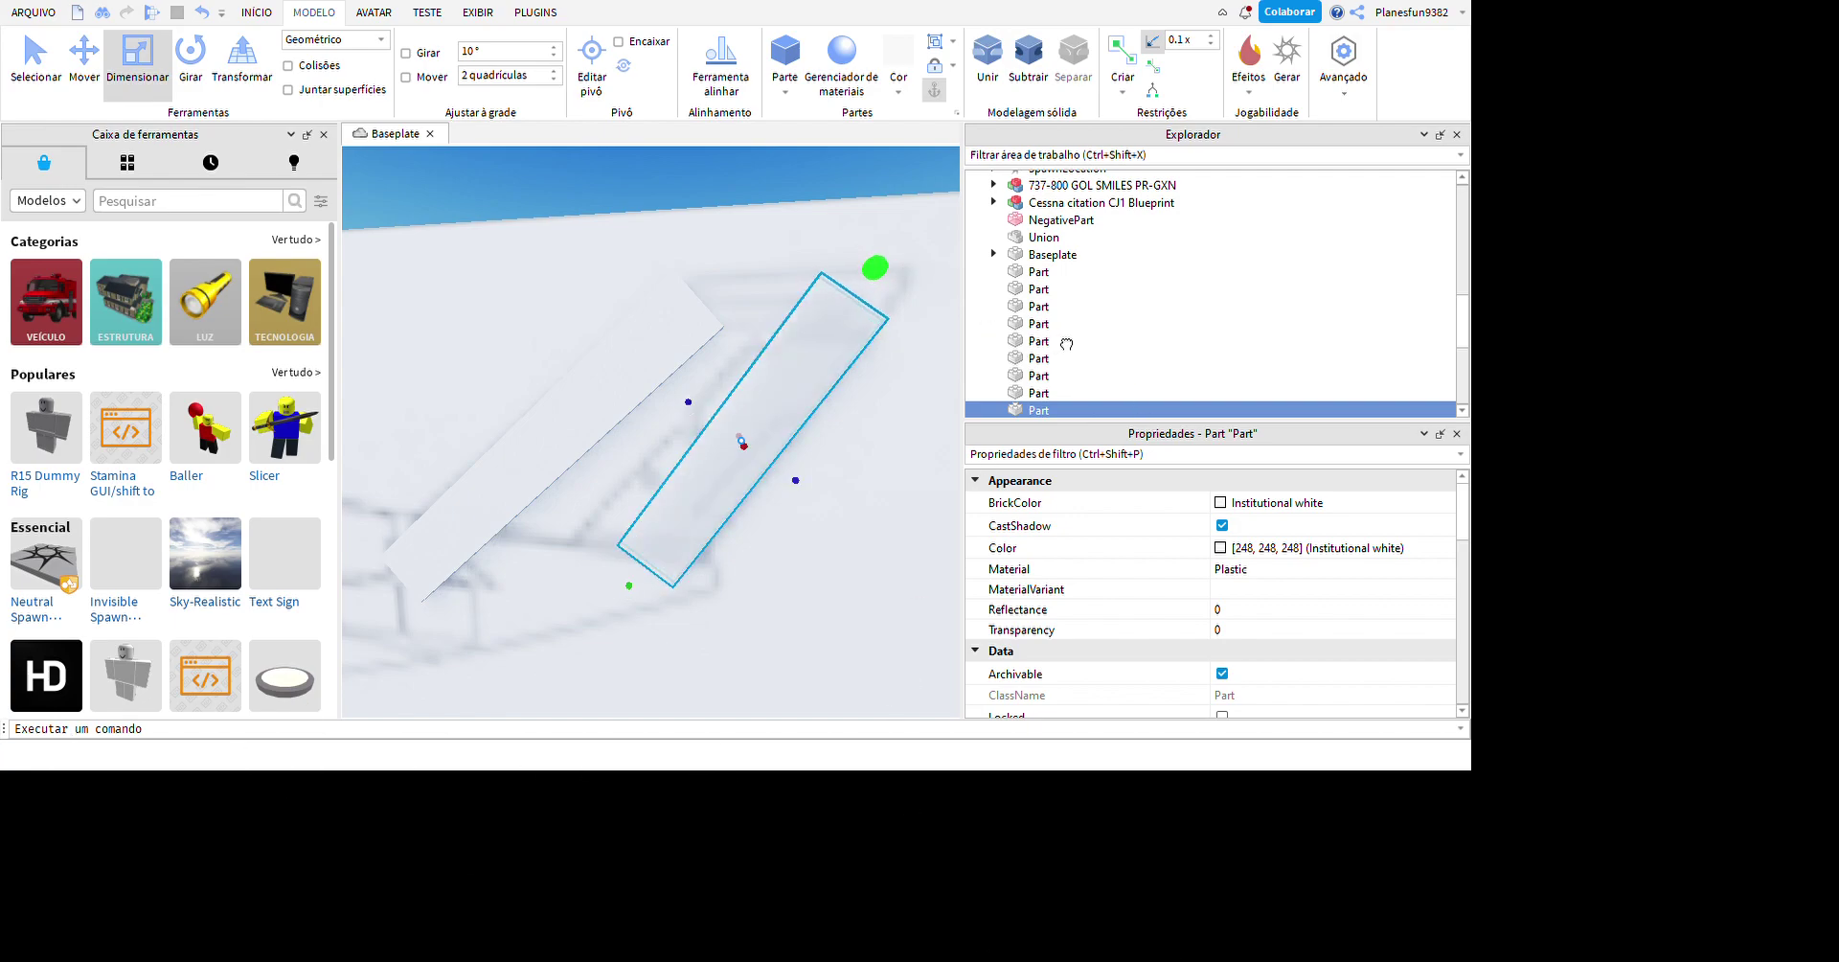
- Duplicate the trailing-edge strip of the tail fin and rotate the copy upright between the two sloped strips
key(w)
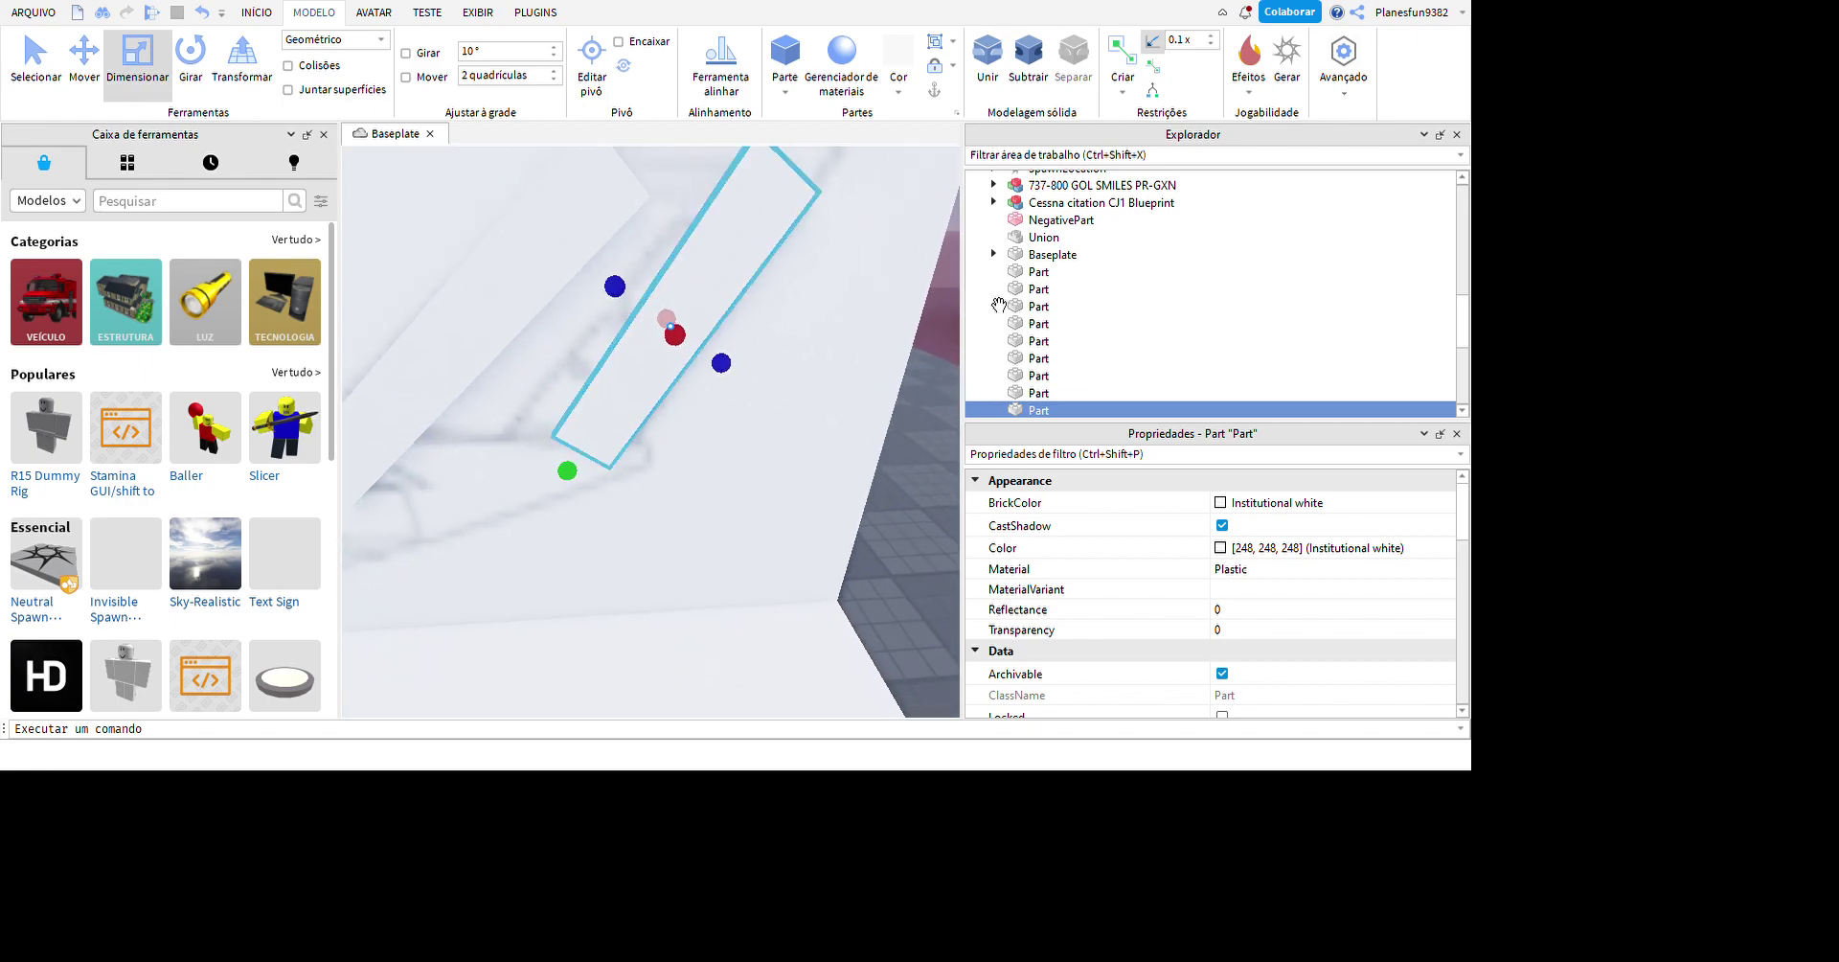
key(s)
key(ctrl+4)
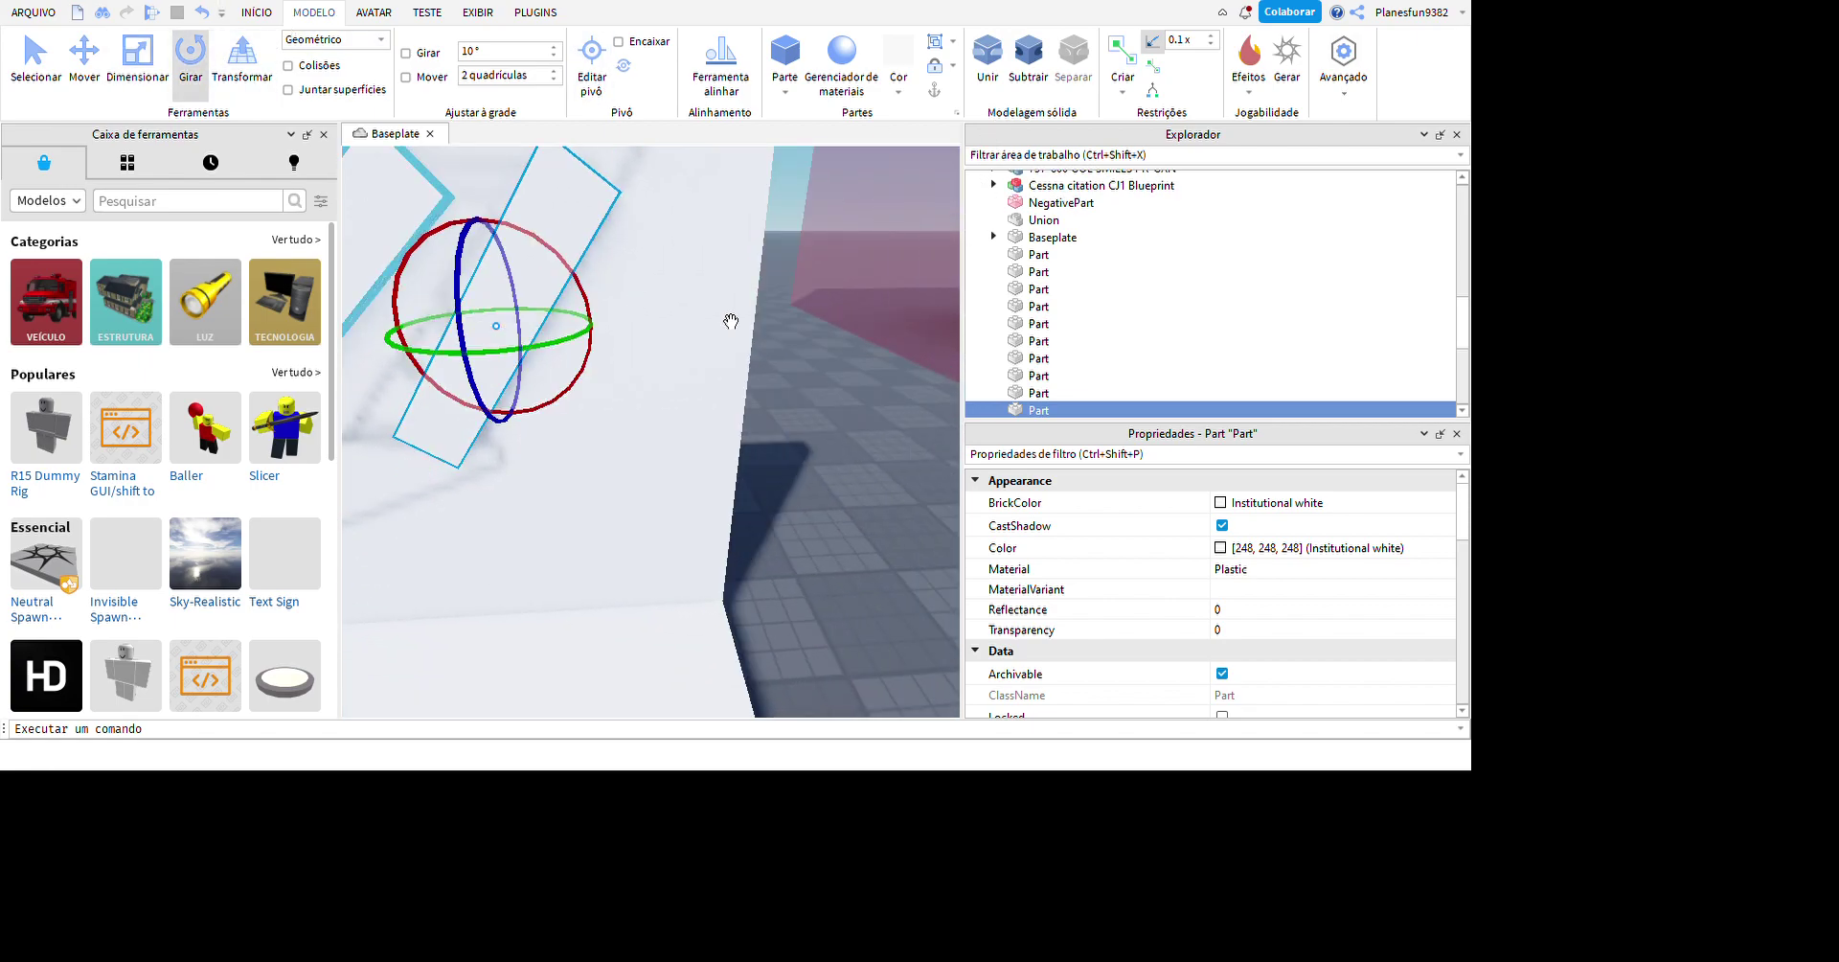
key(w)
drag(672, 383, 778, 447)
key(ctrl+3)
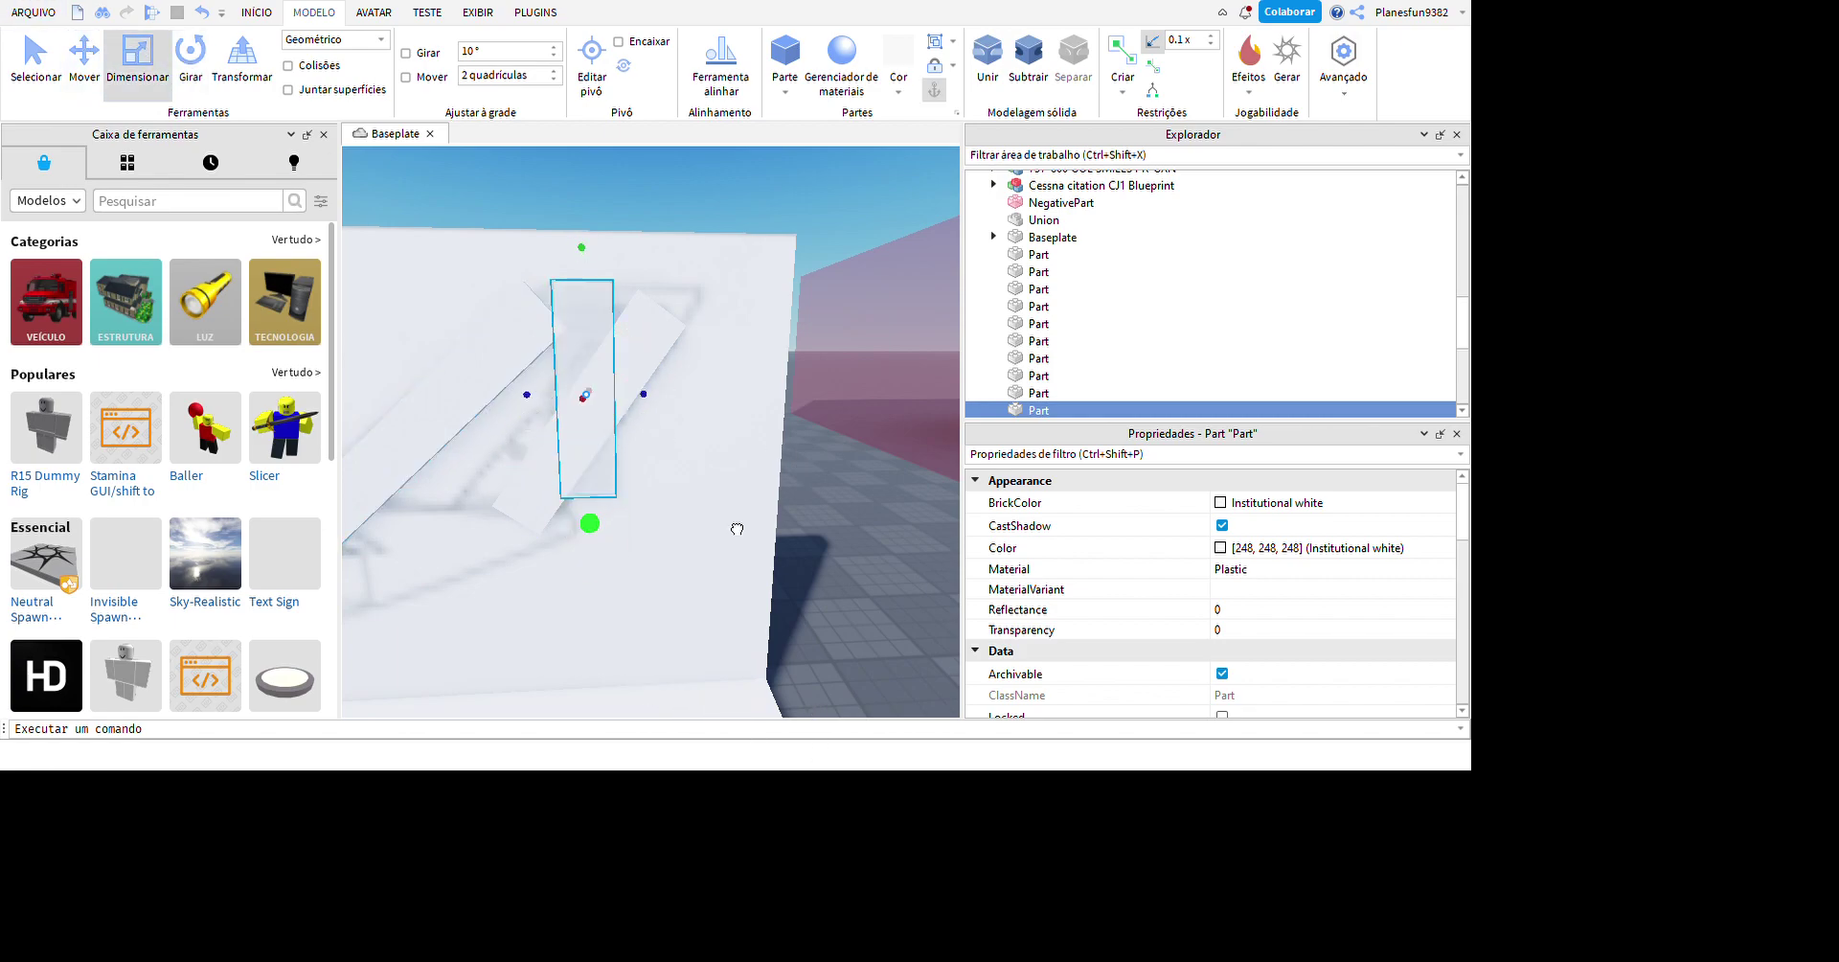
- Reshape the upright copy into a horizontal block across the fin's top and add a thinner duplicate reaching the trailing edge
key(ctrl+z)
key(ctrl+y)
key(f)
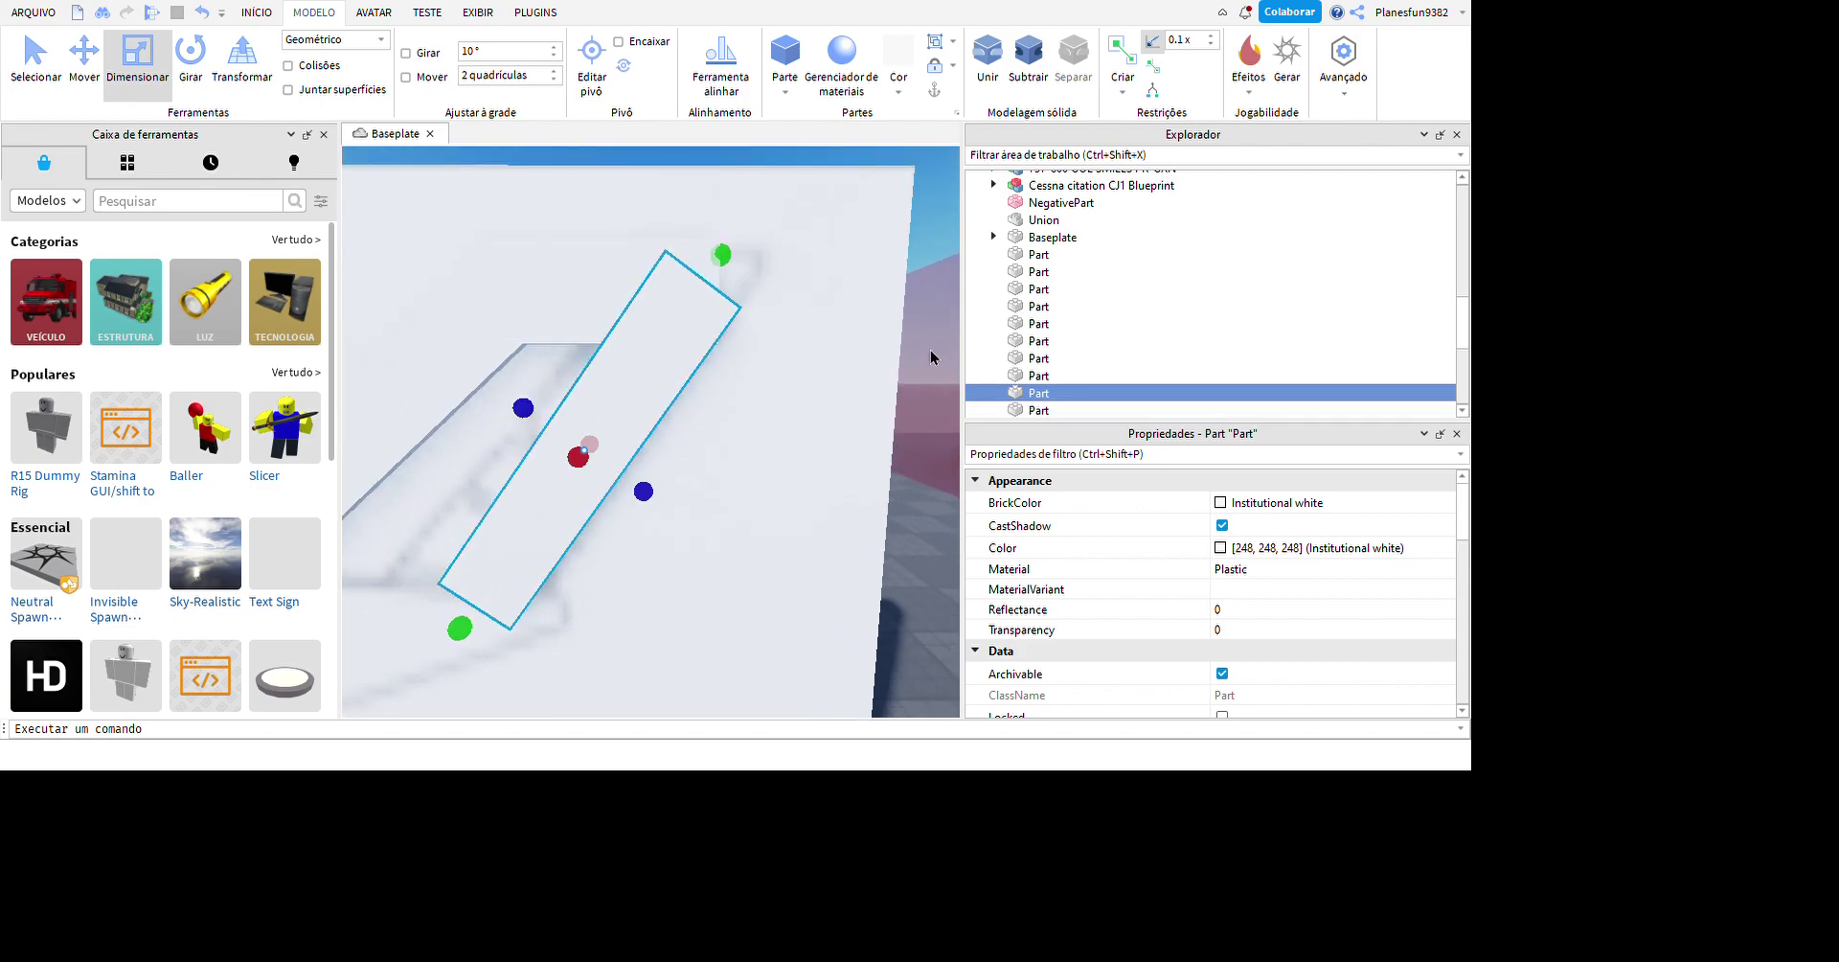
key(ctrl+z)
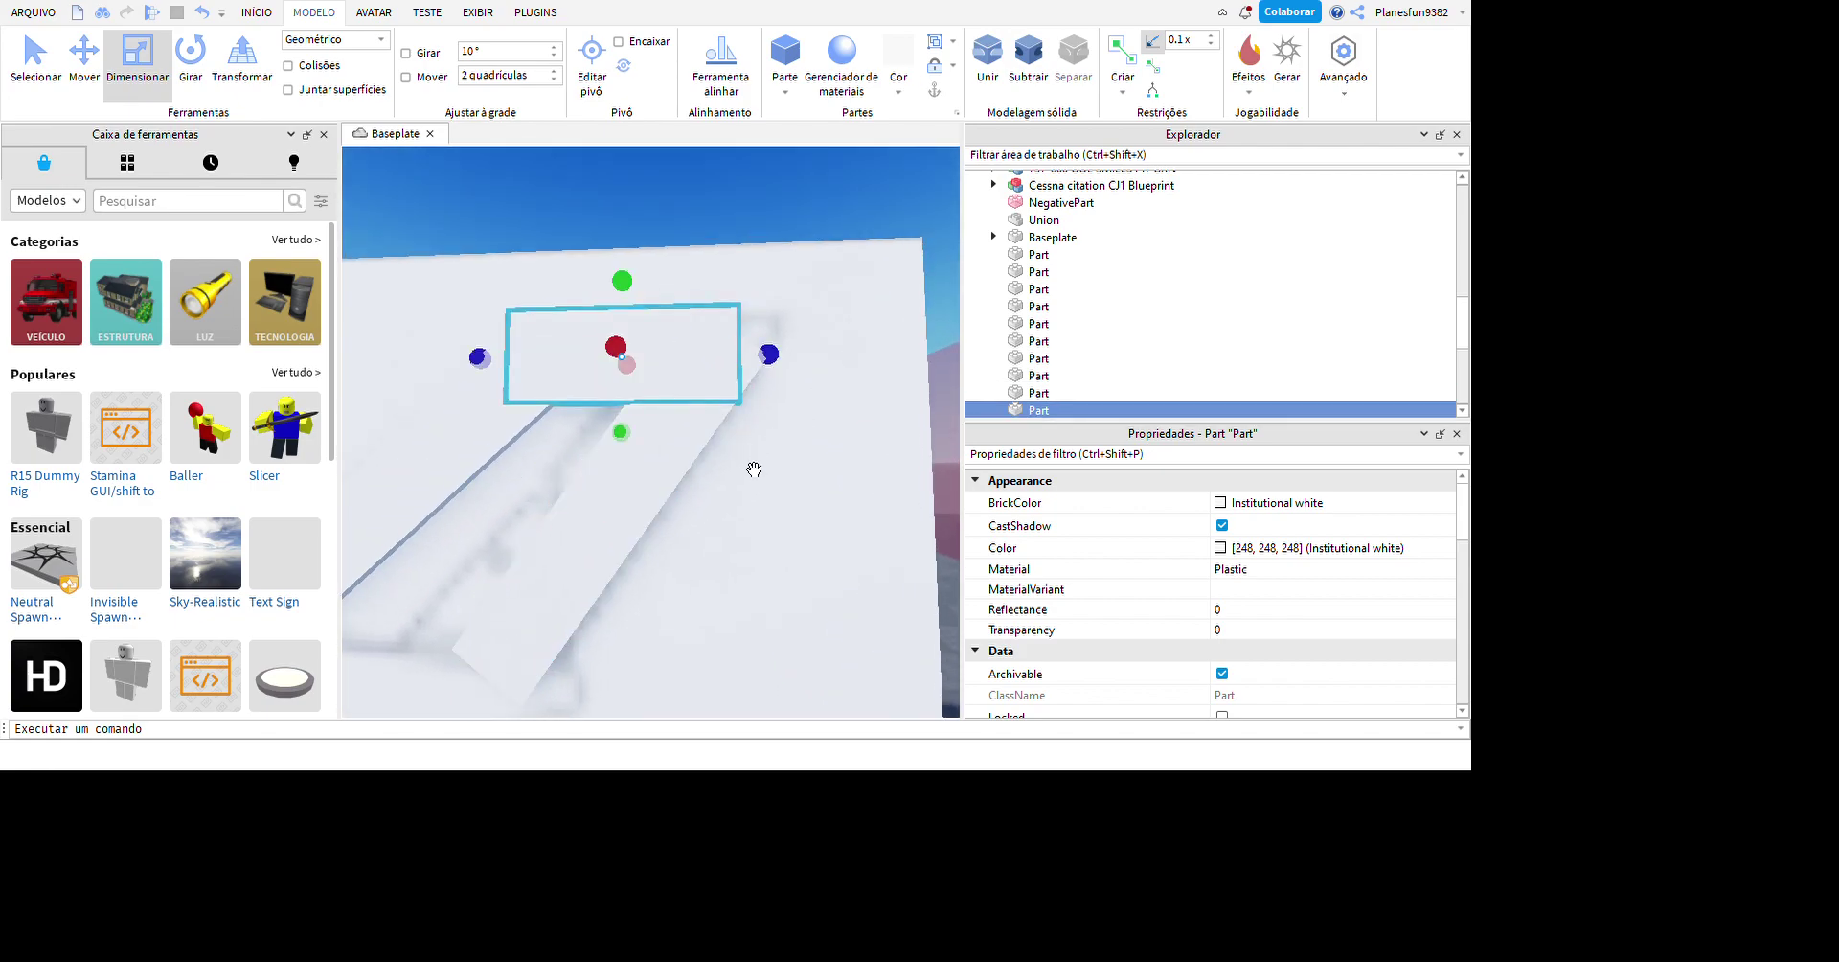
key(ctrl+z)
key(ctrl+z)
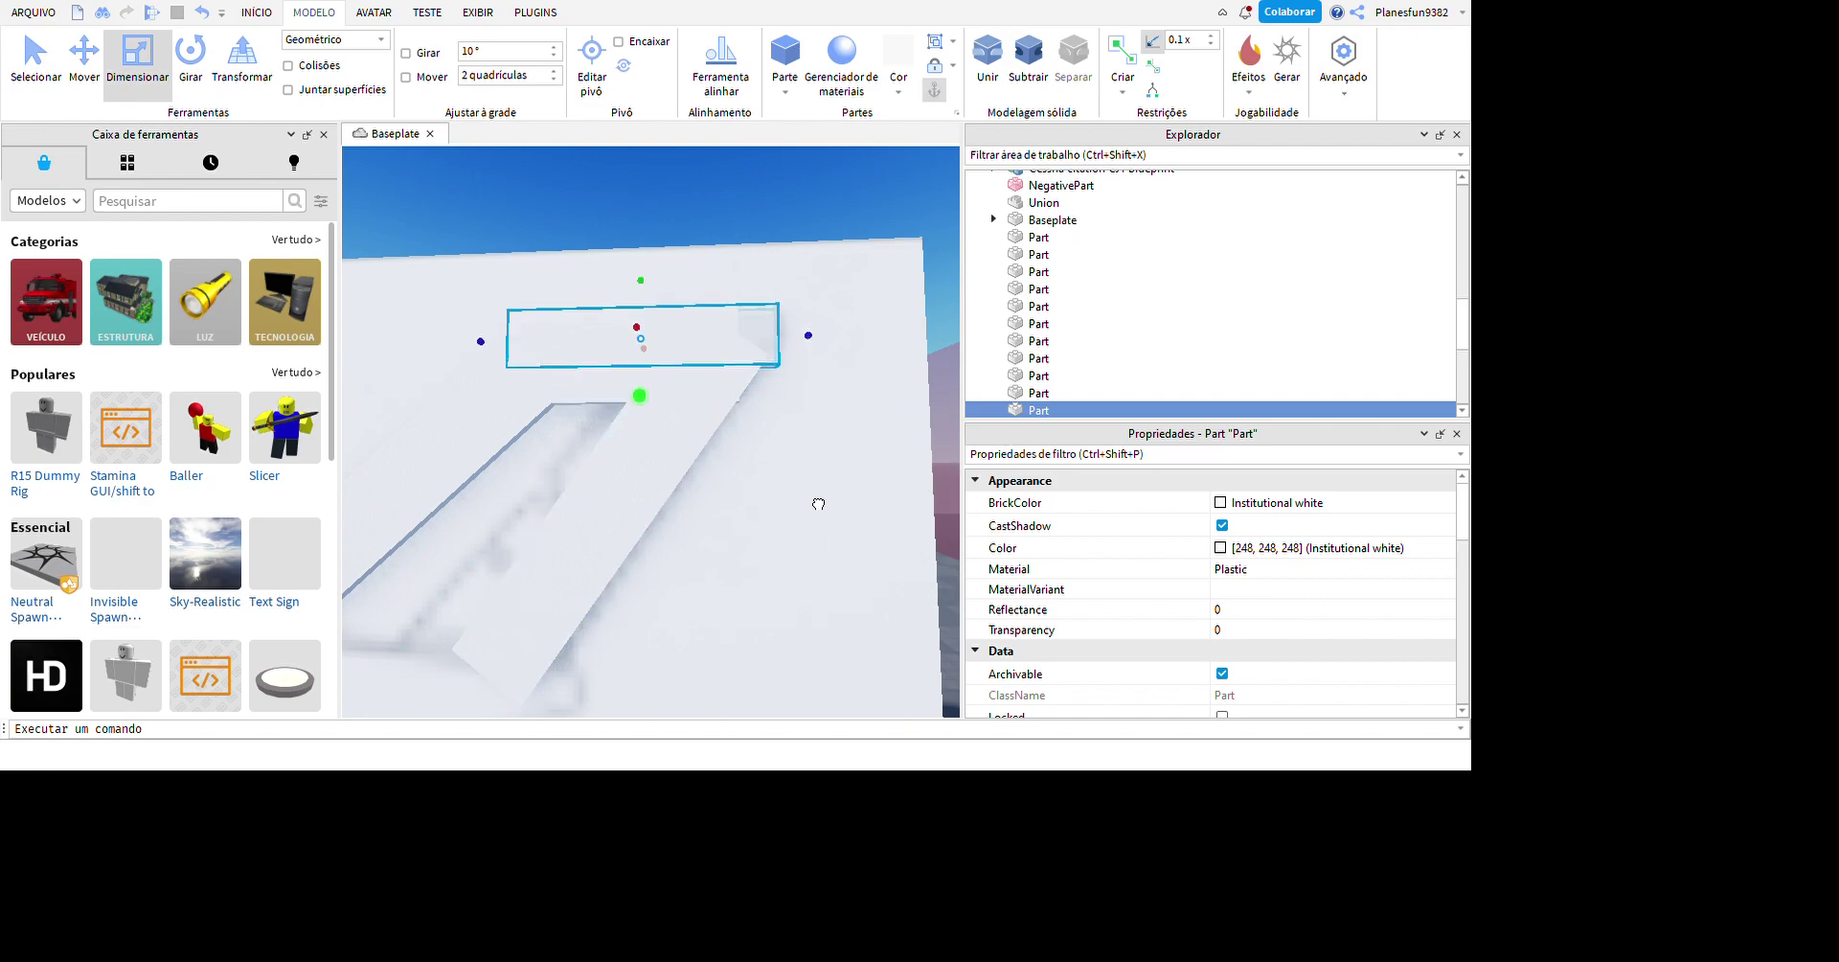
- Fill the gap between the fin's leading and trailing strips with a wider block tilted to the trailing edge's slope
click(744, 484)
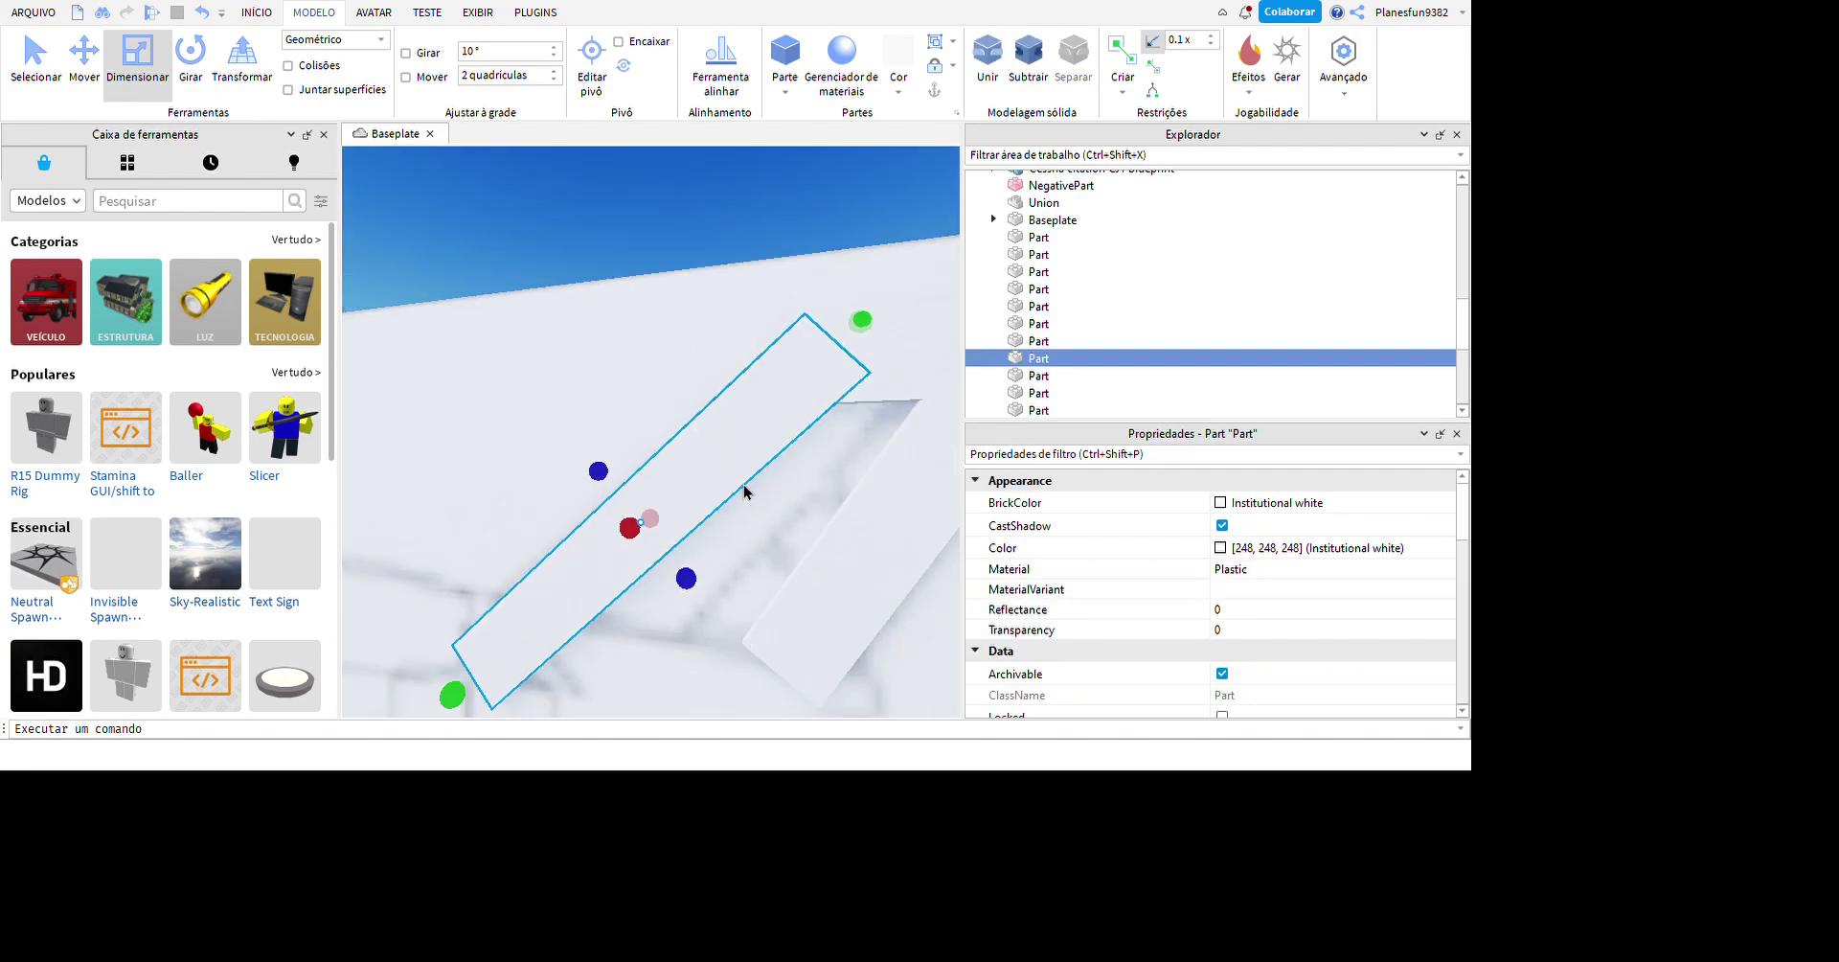
click(1105, 412)
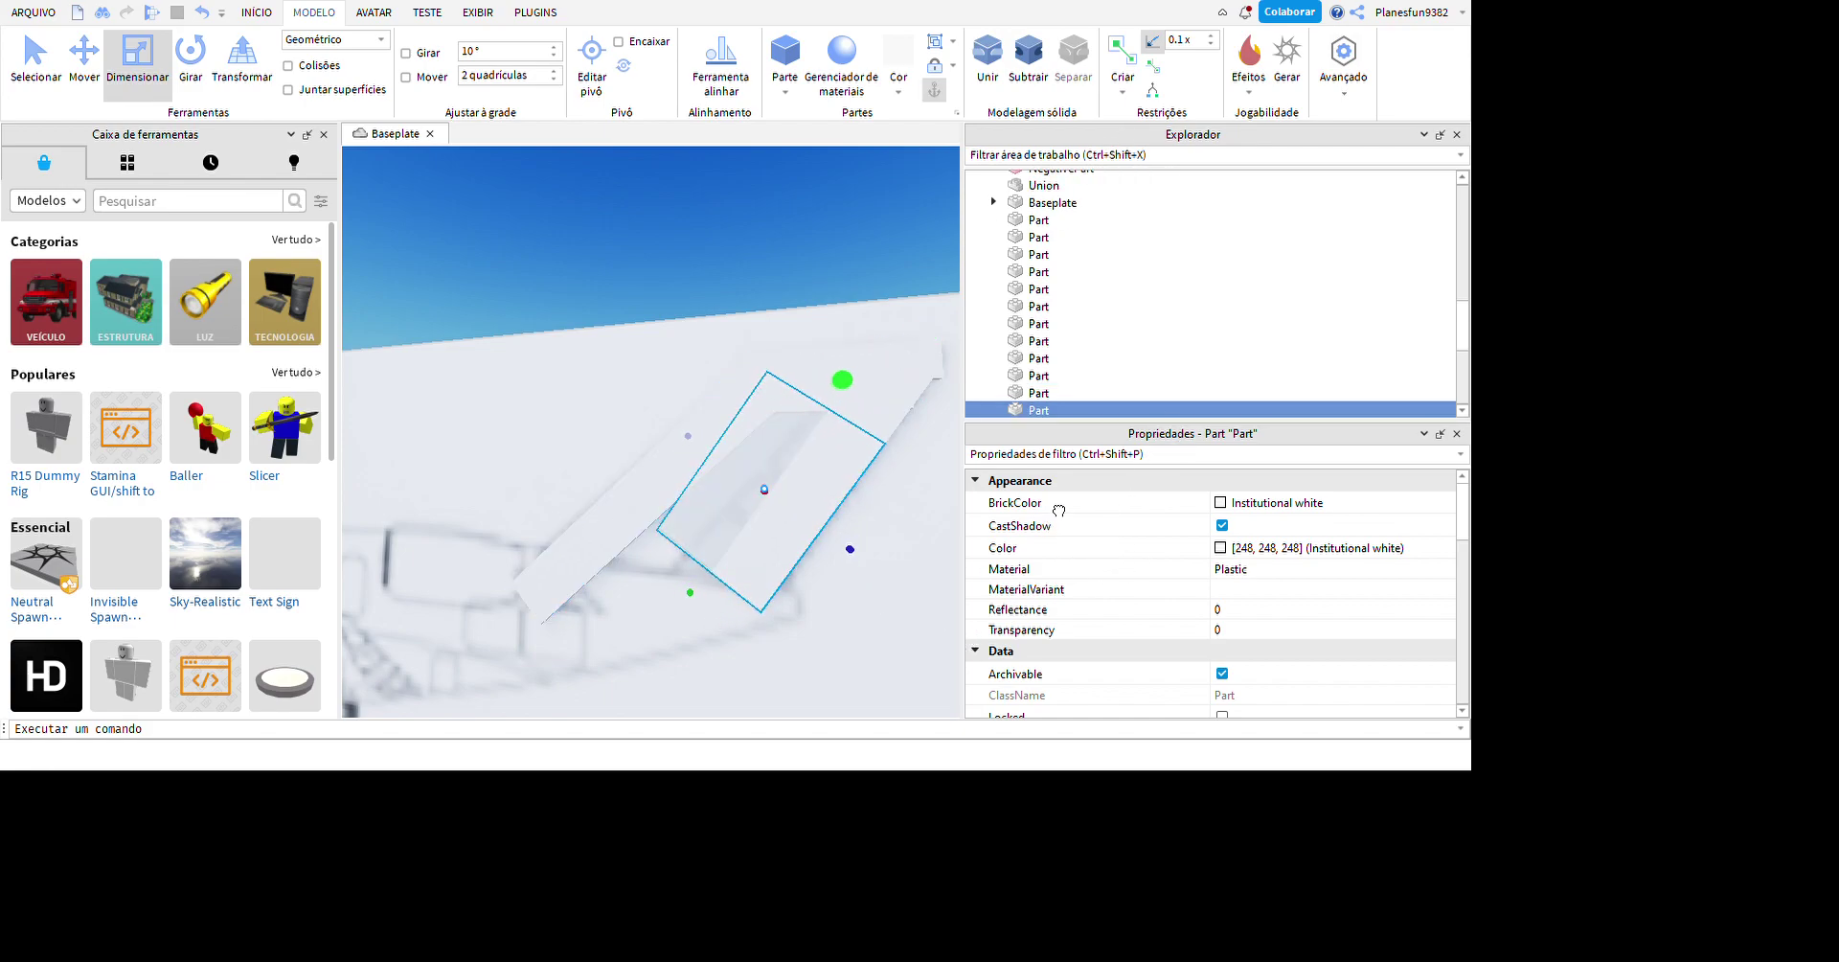
click(766, 393)
right_drag(835, 152, 728, 412)
- Duplicate the horizontal block at the fin's top and move the copy down to the fin's base
click(1039, 357)
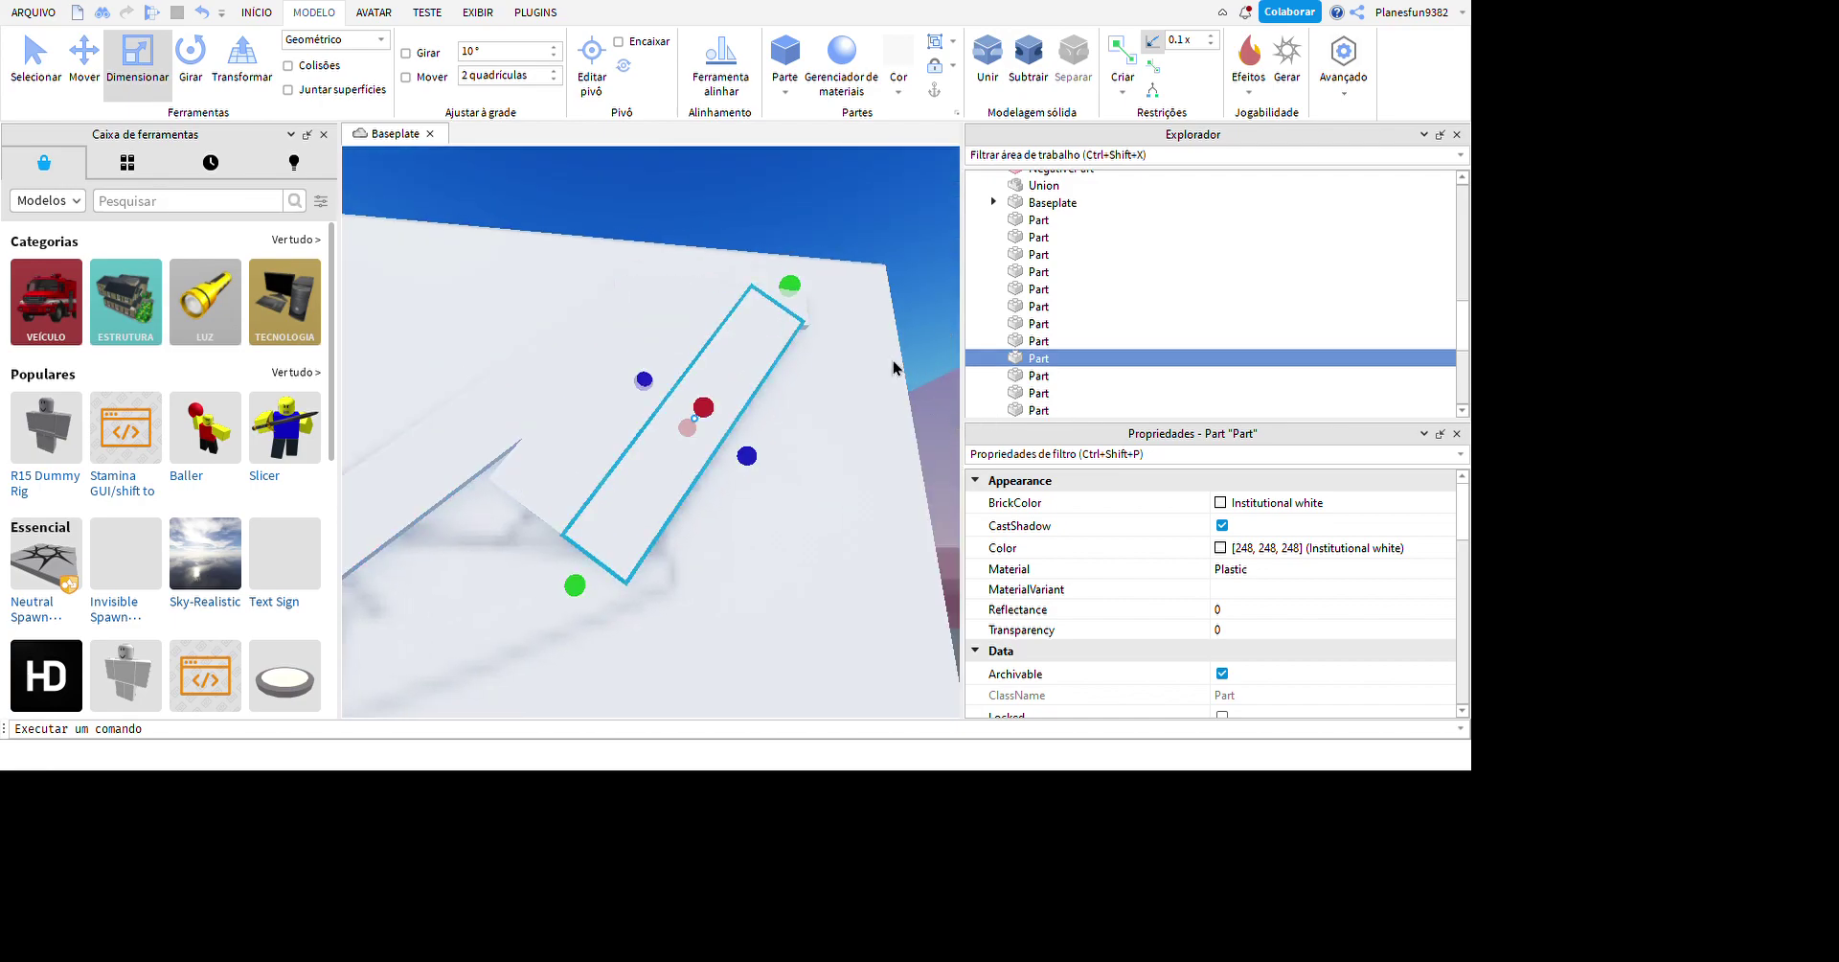
key(Down)
key(Down)
key(Down)
key(Down)
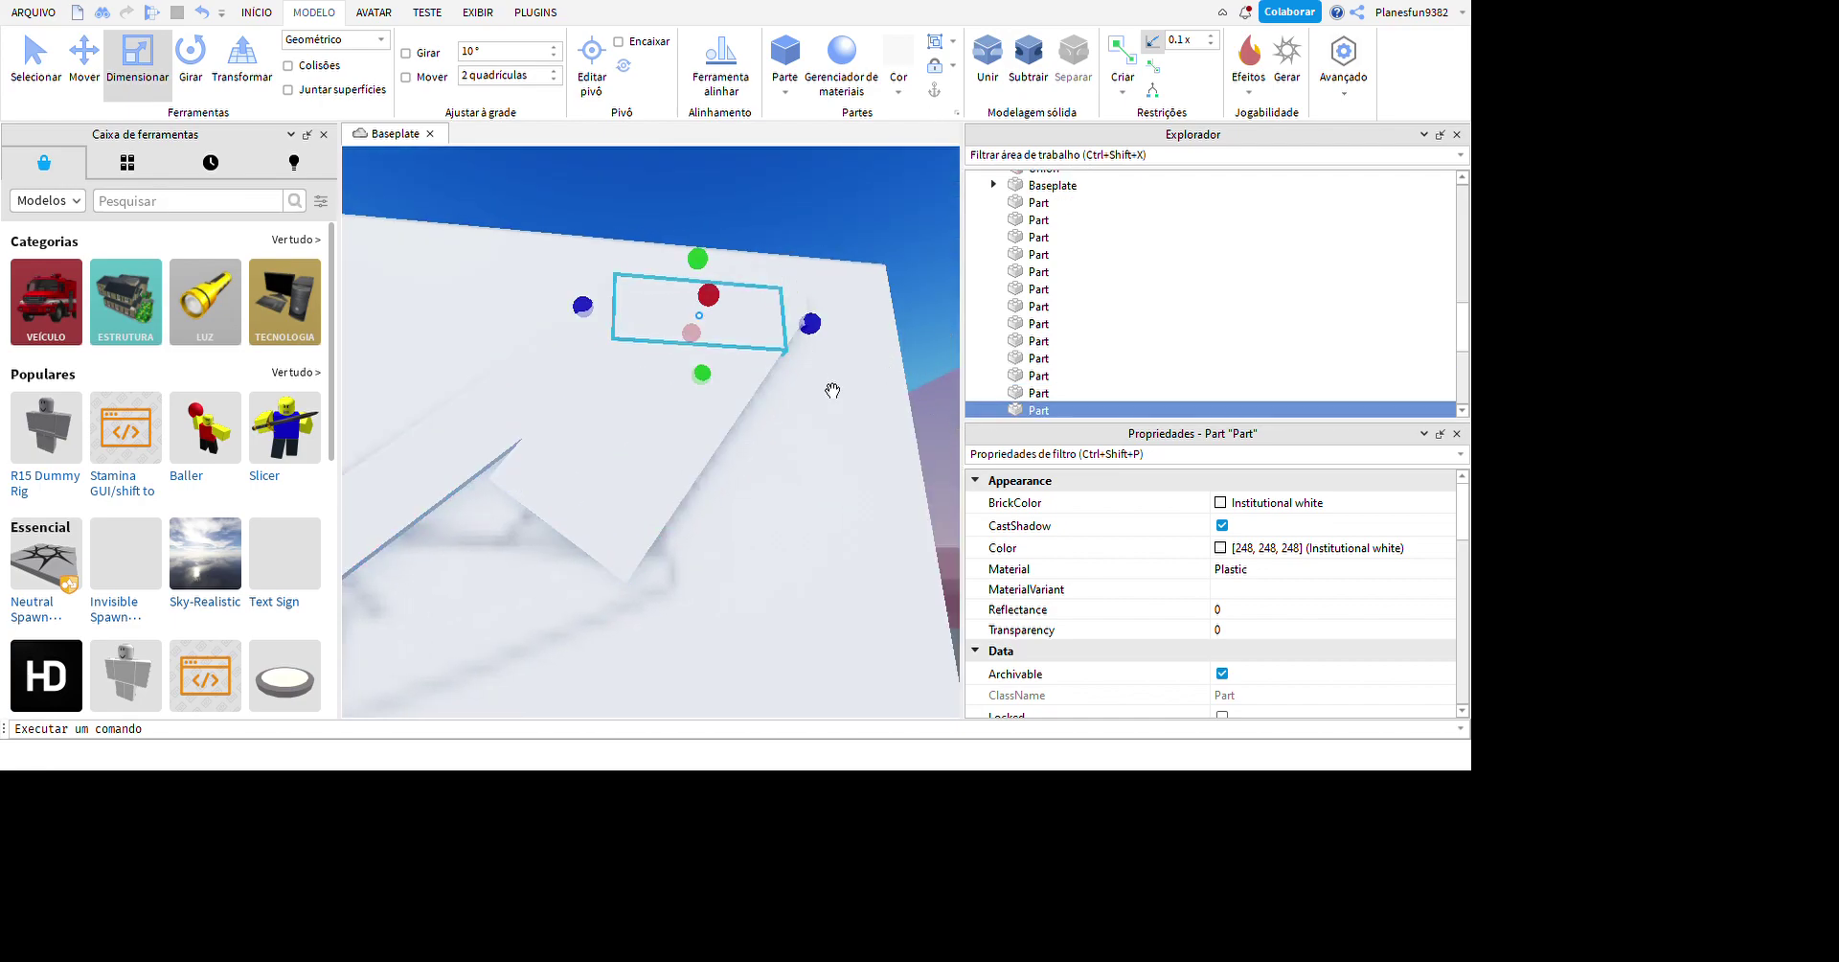
key(f)
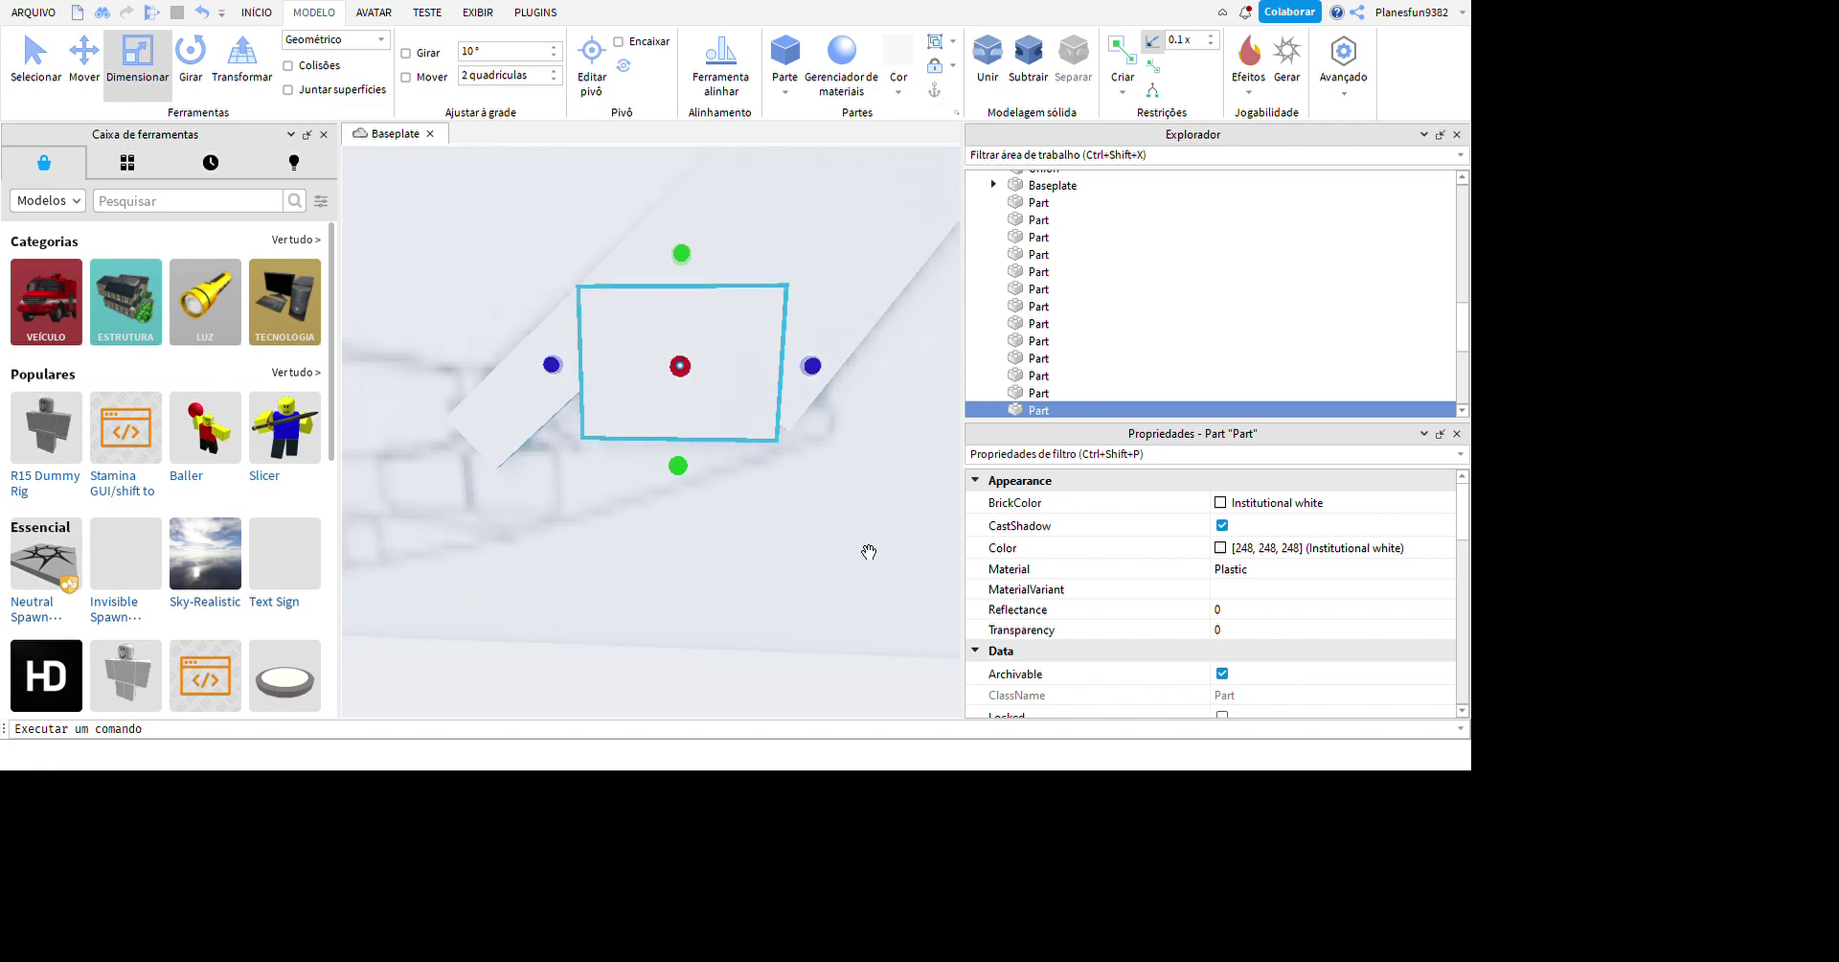
- Resize the base block to close the gap between the lower ends of the leading and trailing strips
click(603, 594)
middle_drag(602, 594, 718, 533)
click(728, 422)
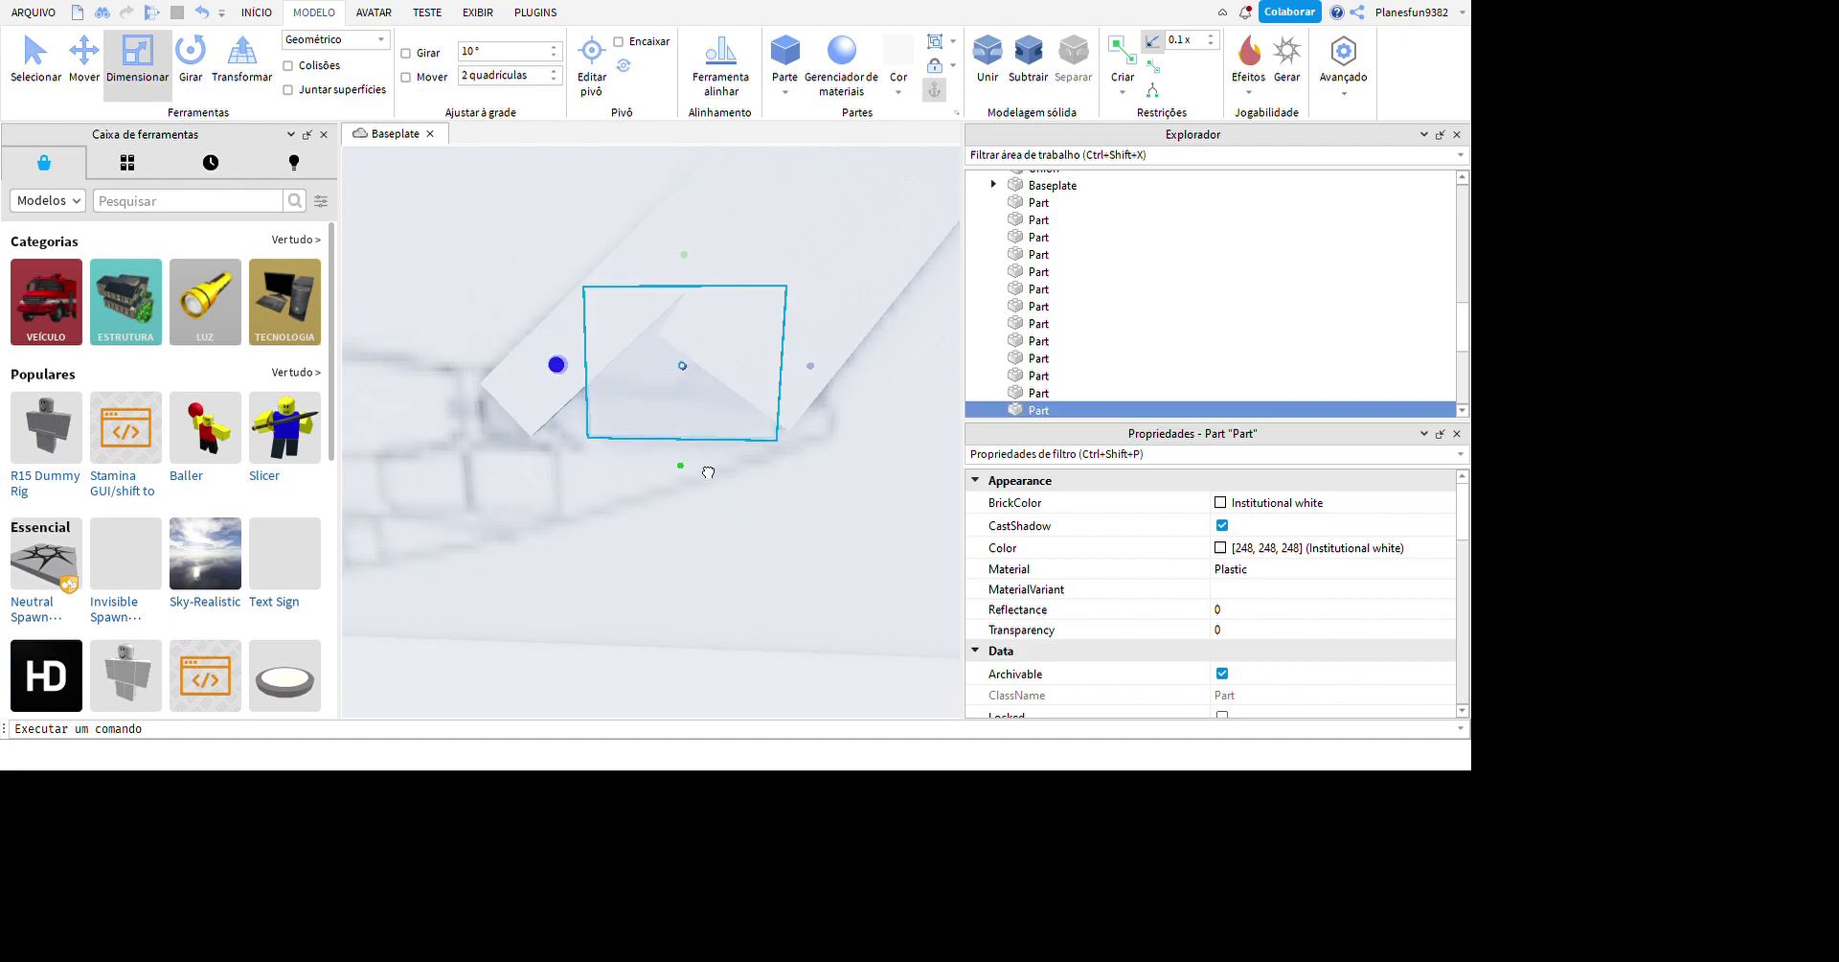
middle_drag(708, 472, 912, 648)
right_drag(939, 612, 938, 612)
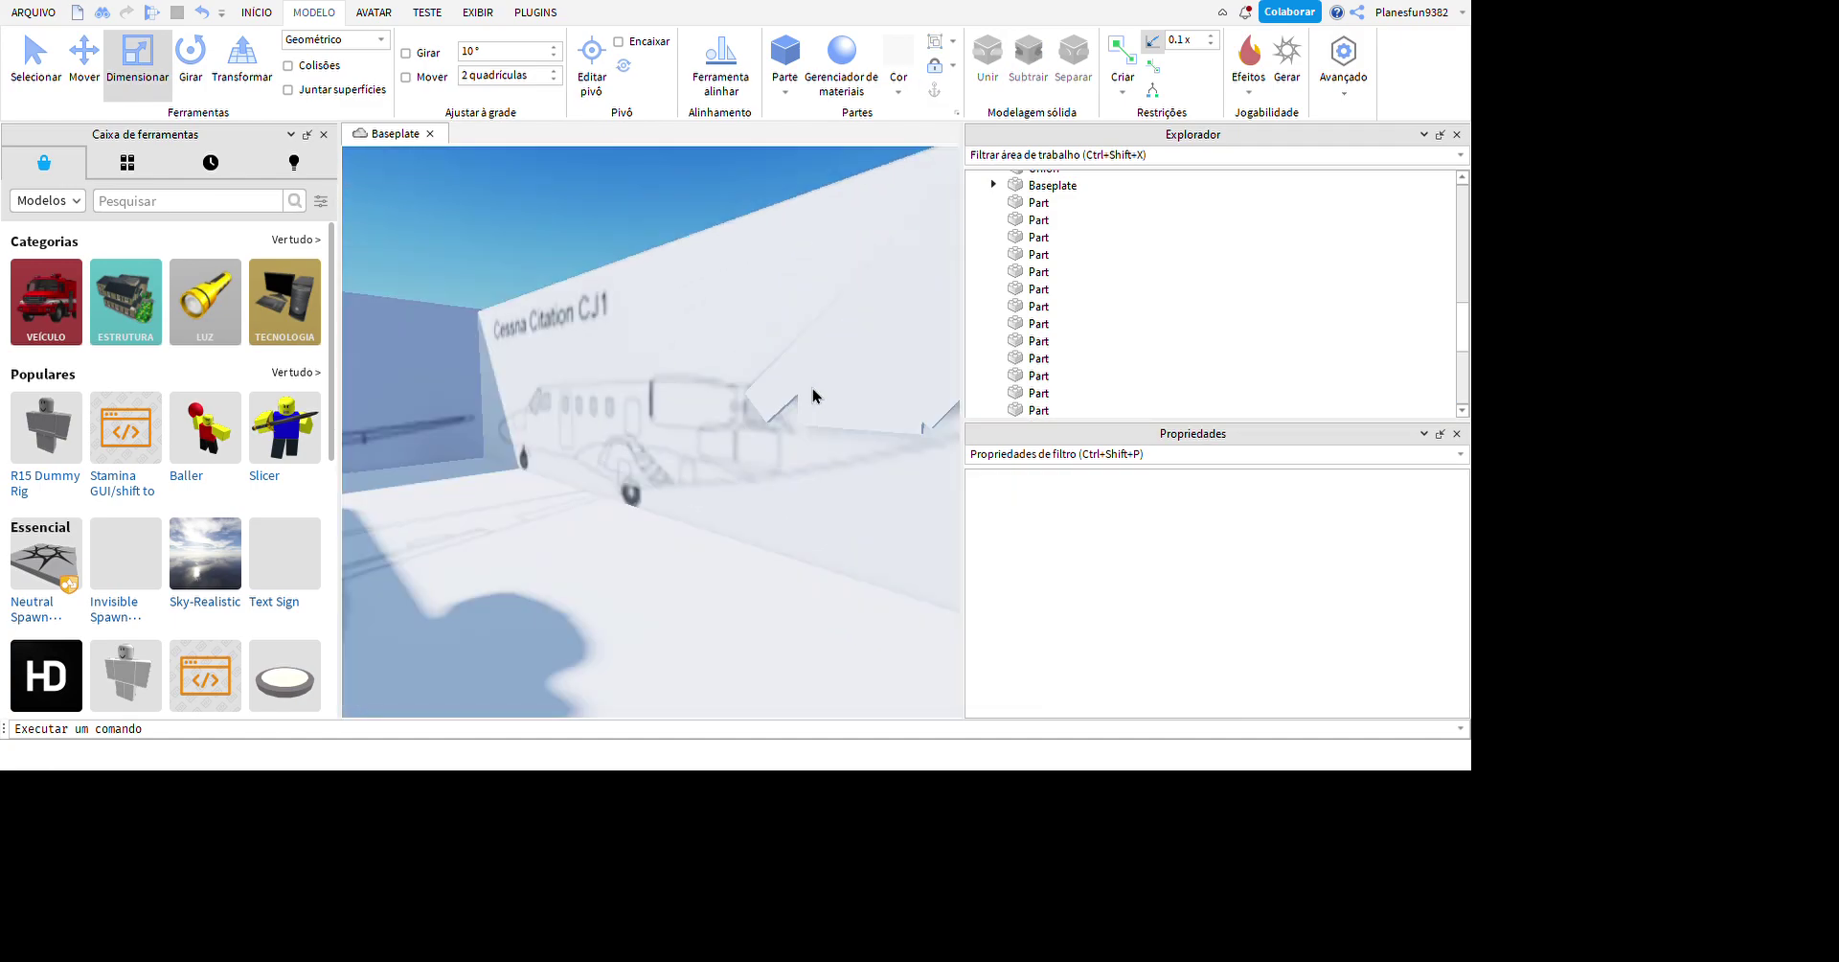
- Select all the white parts of the tail fin together and union them into one solid
right_drag(813, 395, 837, 410)
middle_drag(837, 410, 657, 434)
drag(657, 435, 965, 575)
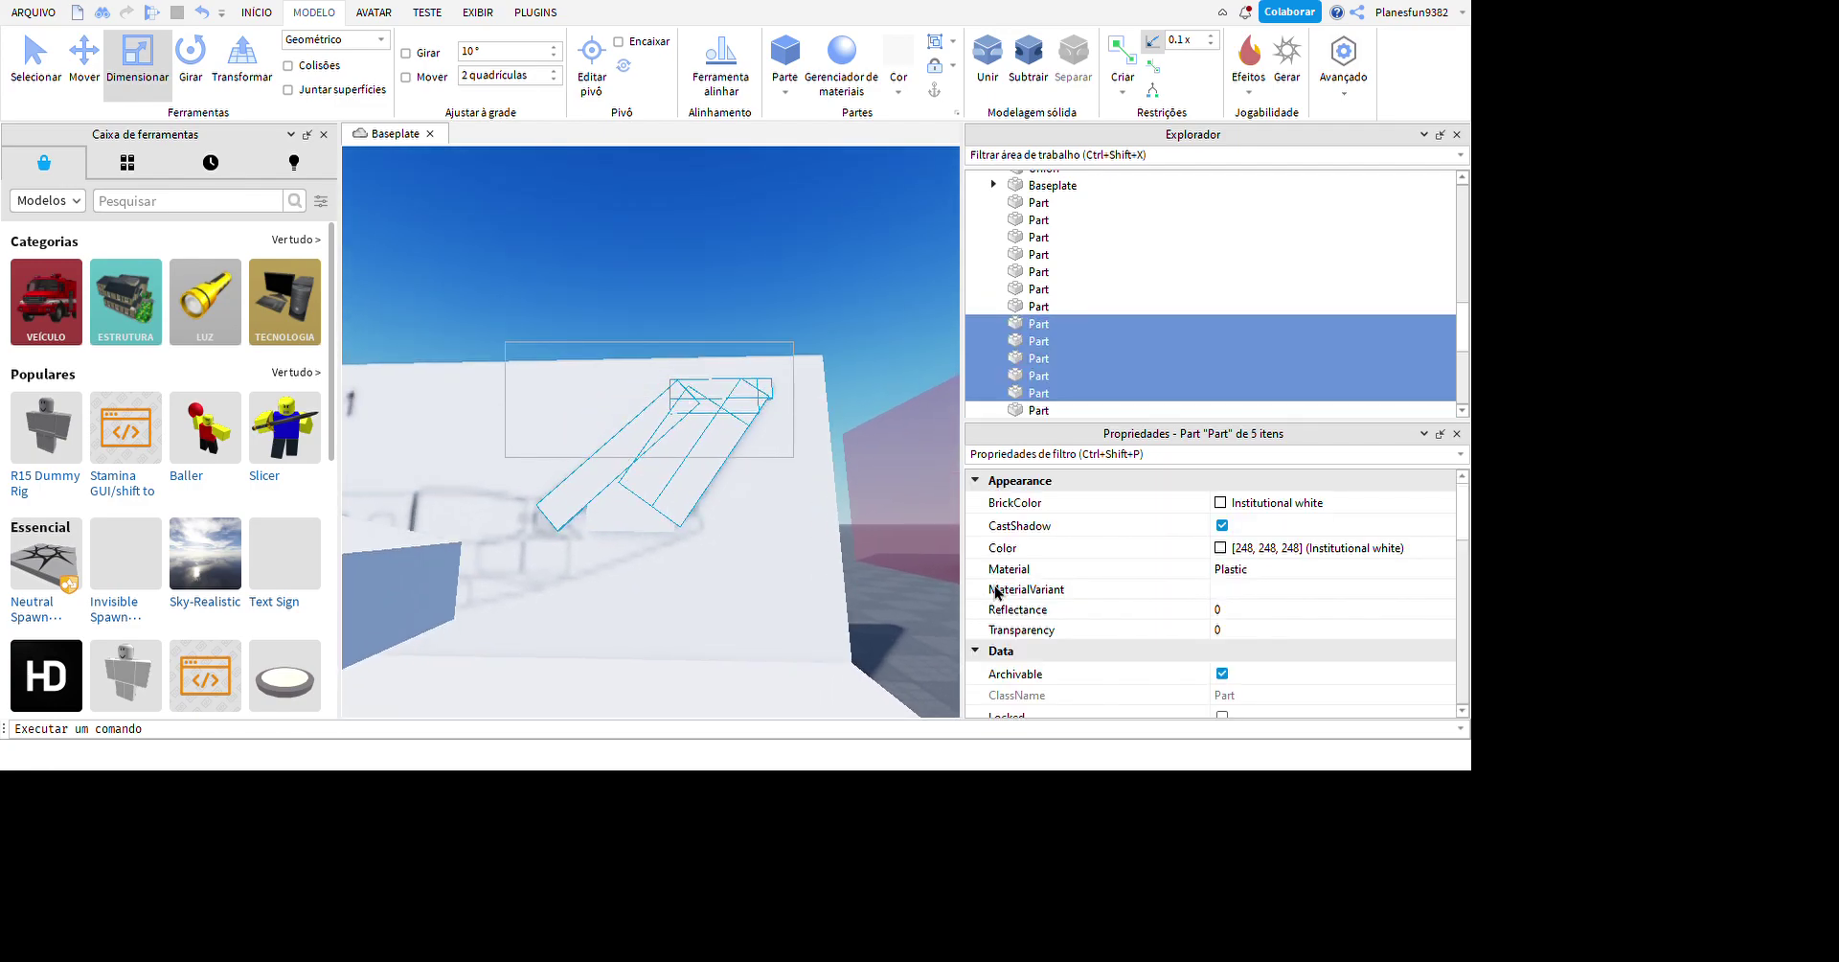
click(988, 57)
scroll(850, 538, up, 2)
- Insert a new block part, shrink it to a thin strip and colour it Fossil grey
right_drag(410, 449, 820, 264)
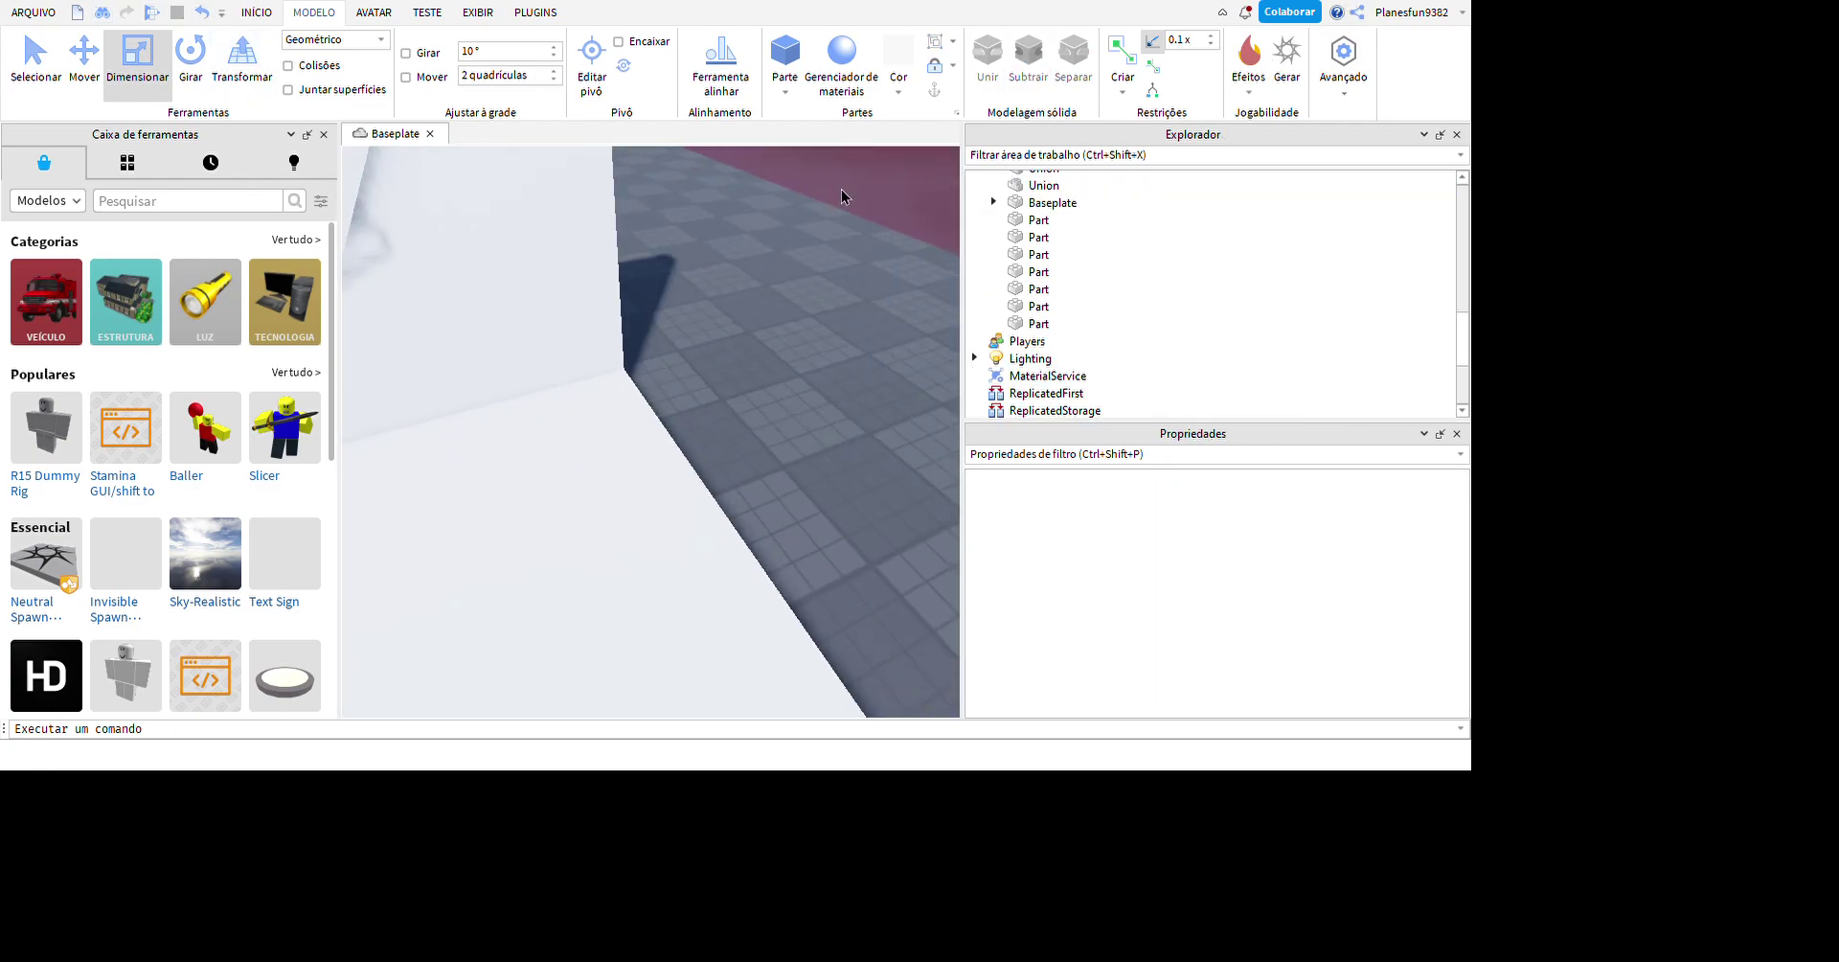
click(784, 53)
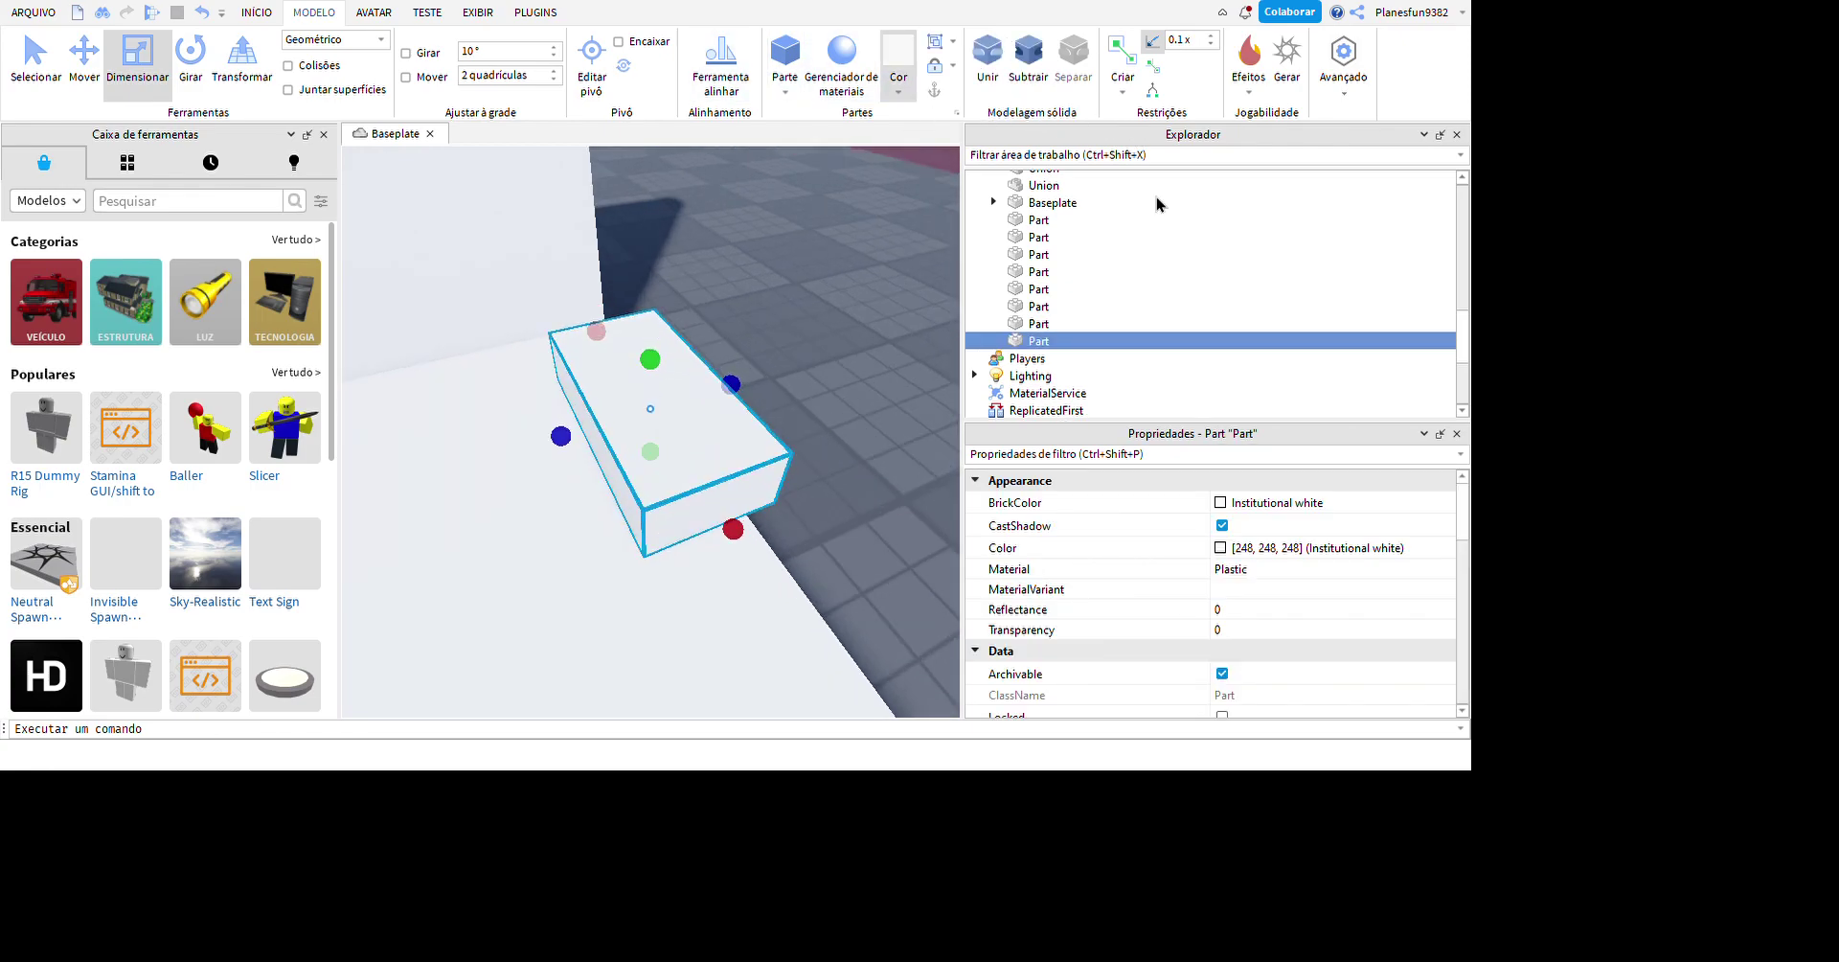
drag(733, 528, 790, 446)
drag(865, 400, 788, 434)
middle_drag(723, 487, 1009, 772)
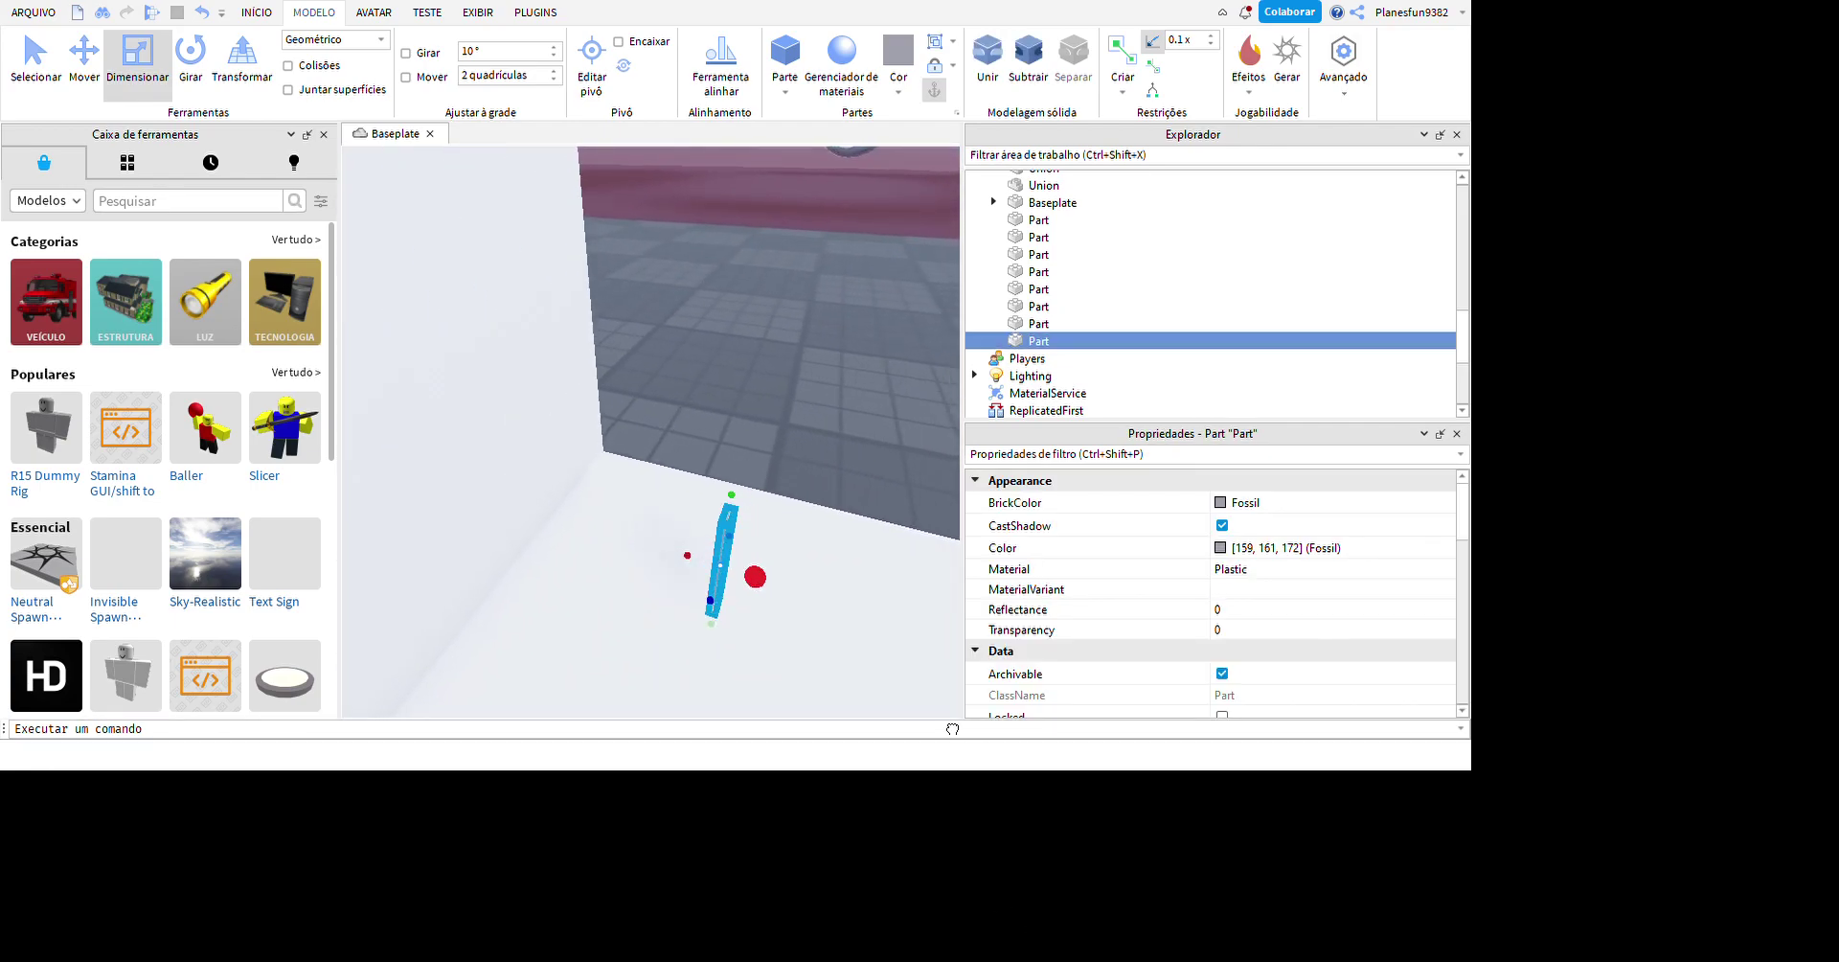
- Place the grey strip on the fin, rotate it parallel to the trailing edge and stretch it as the rudder line
middle_drag(937, 720, 541, 407)
click(190, 57)
drag(694, 462, 895, 645)
click(137, 57)
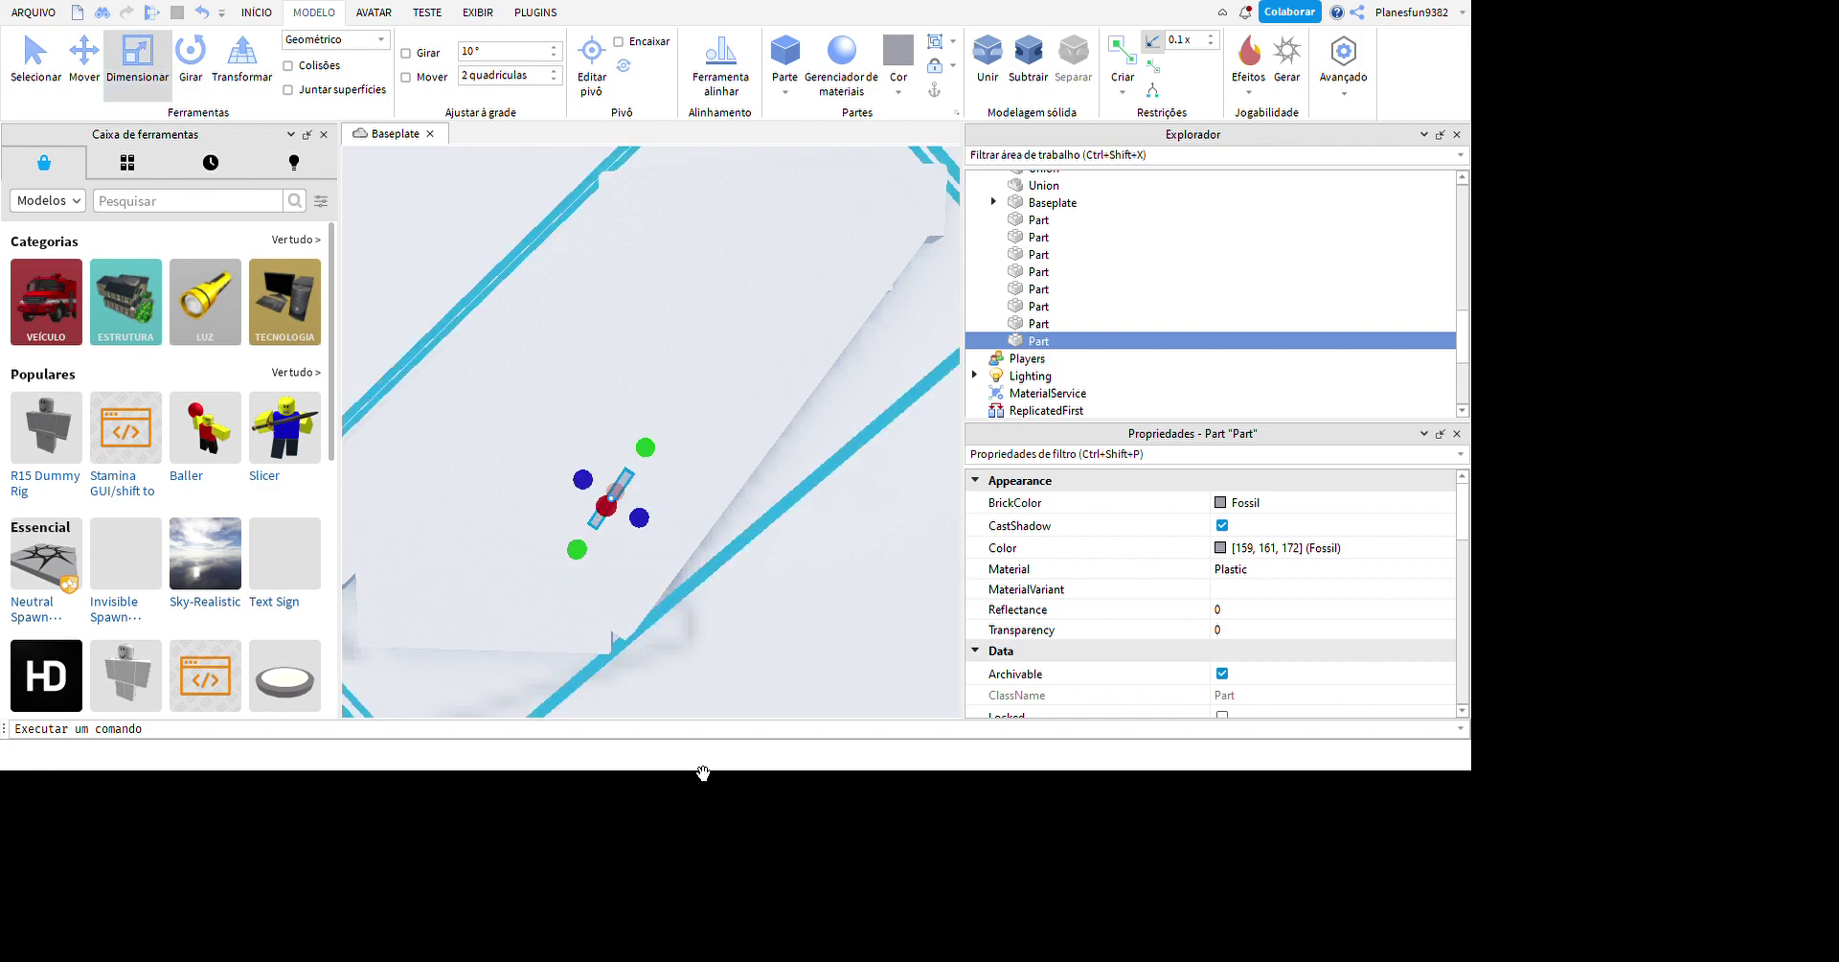
right_drag(841, 601, 970, 415)
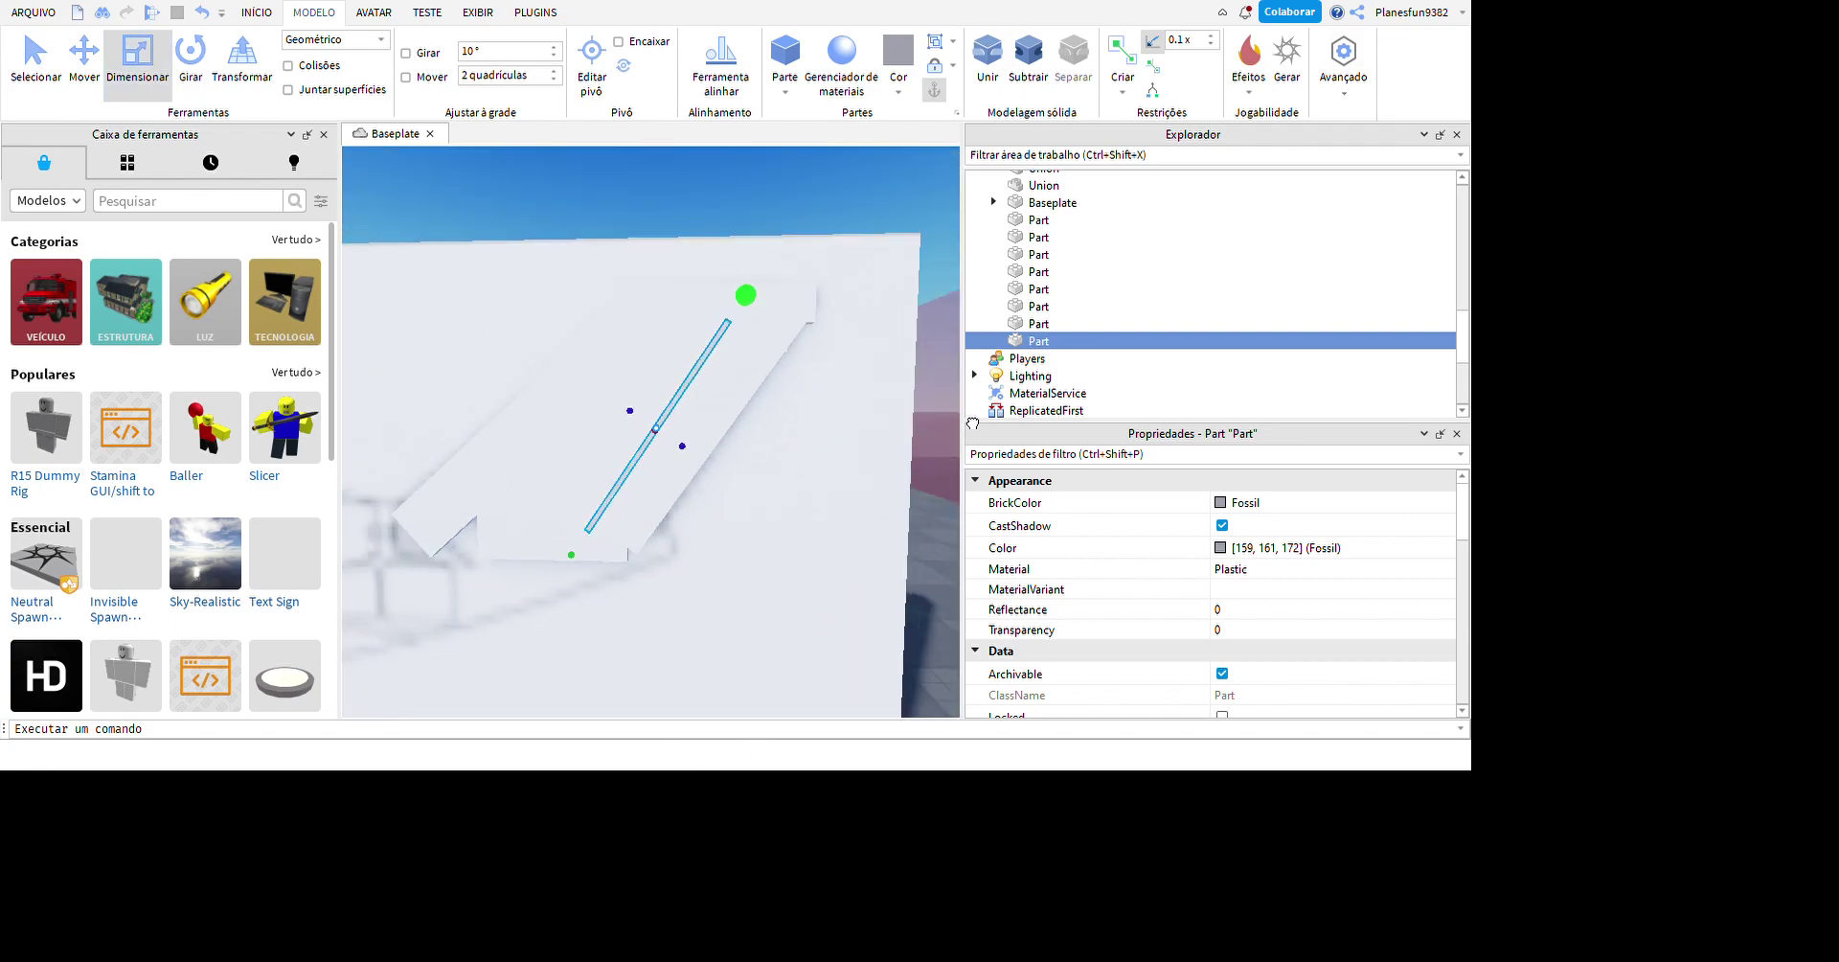
- Duplicate the grey rudder-line strip and rotate the copy upright
key(ctrl+d)
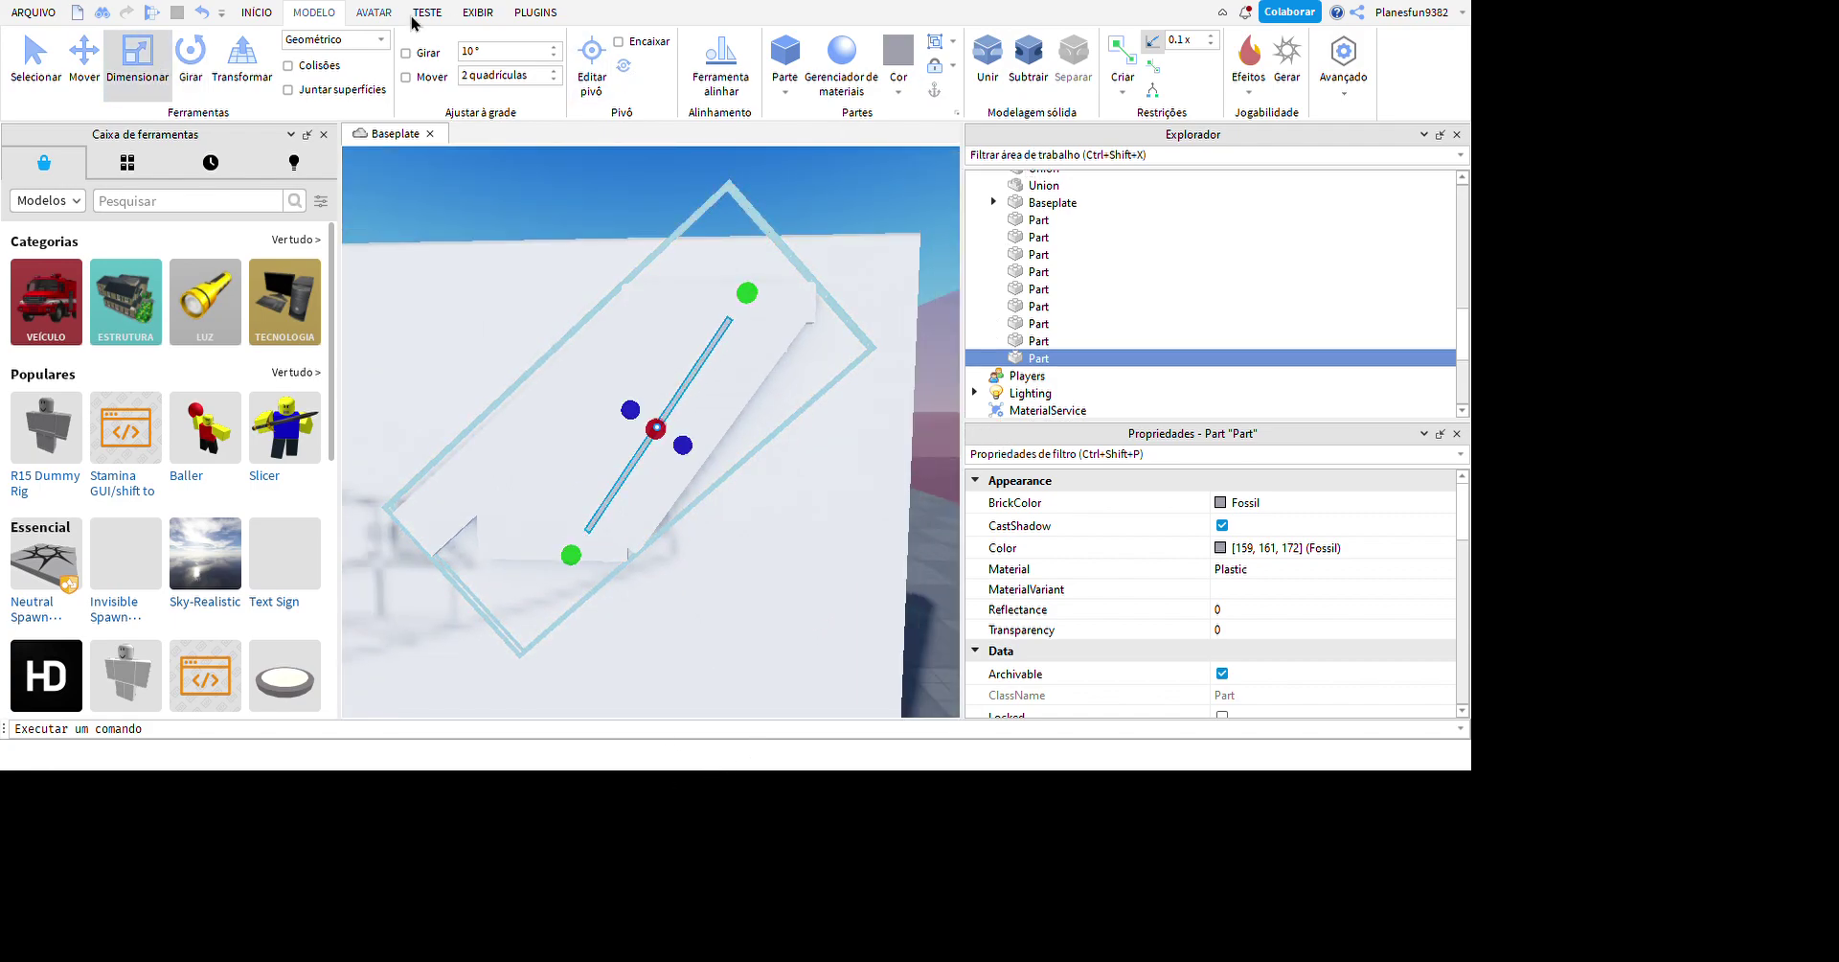
click(191, 57)
drag(737, 537, 855, 556)
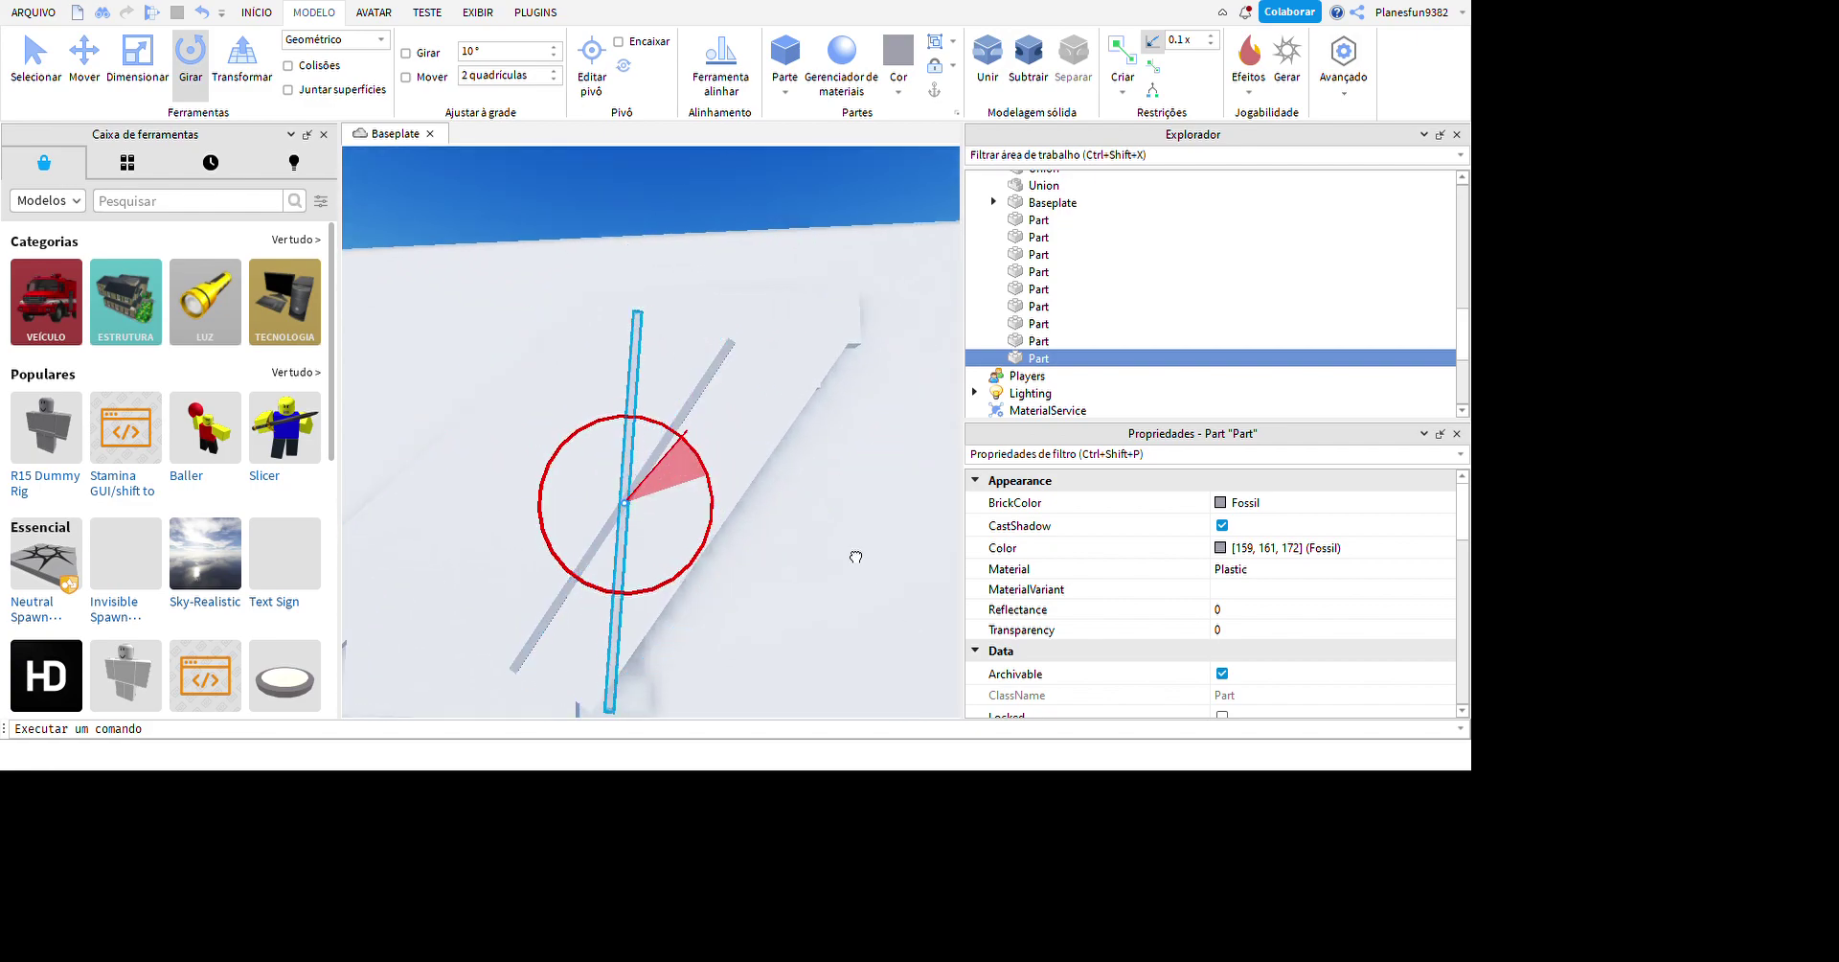
click(153, 93)
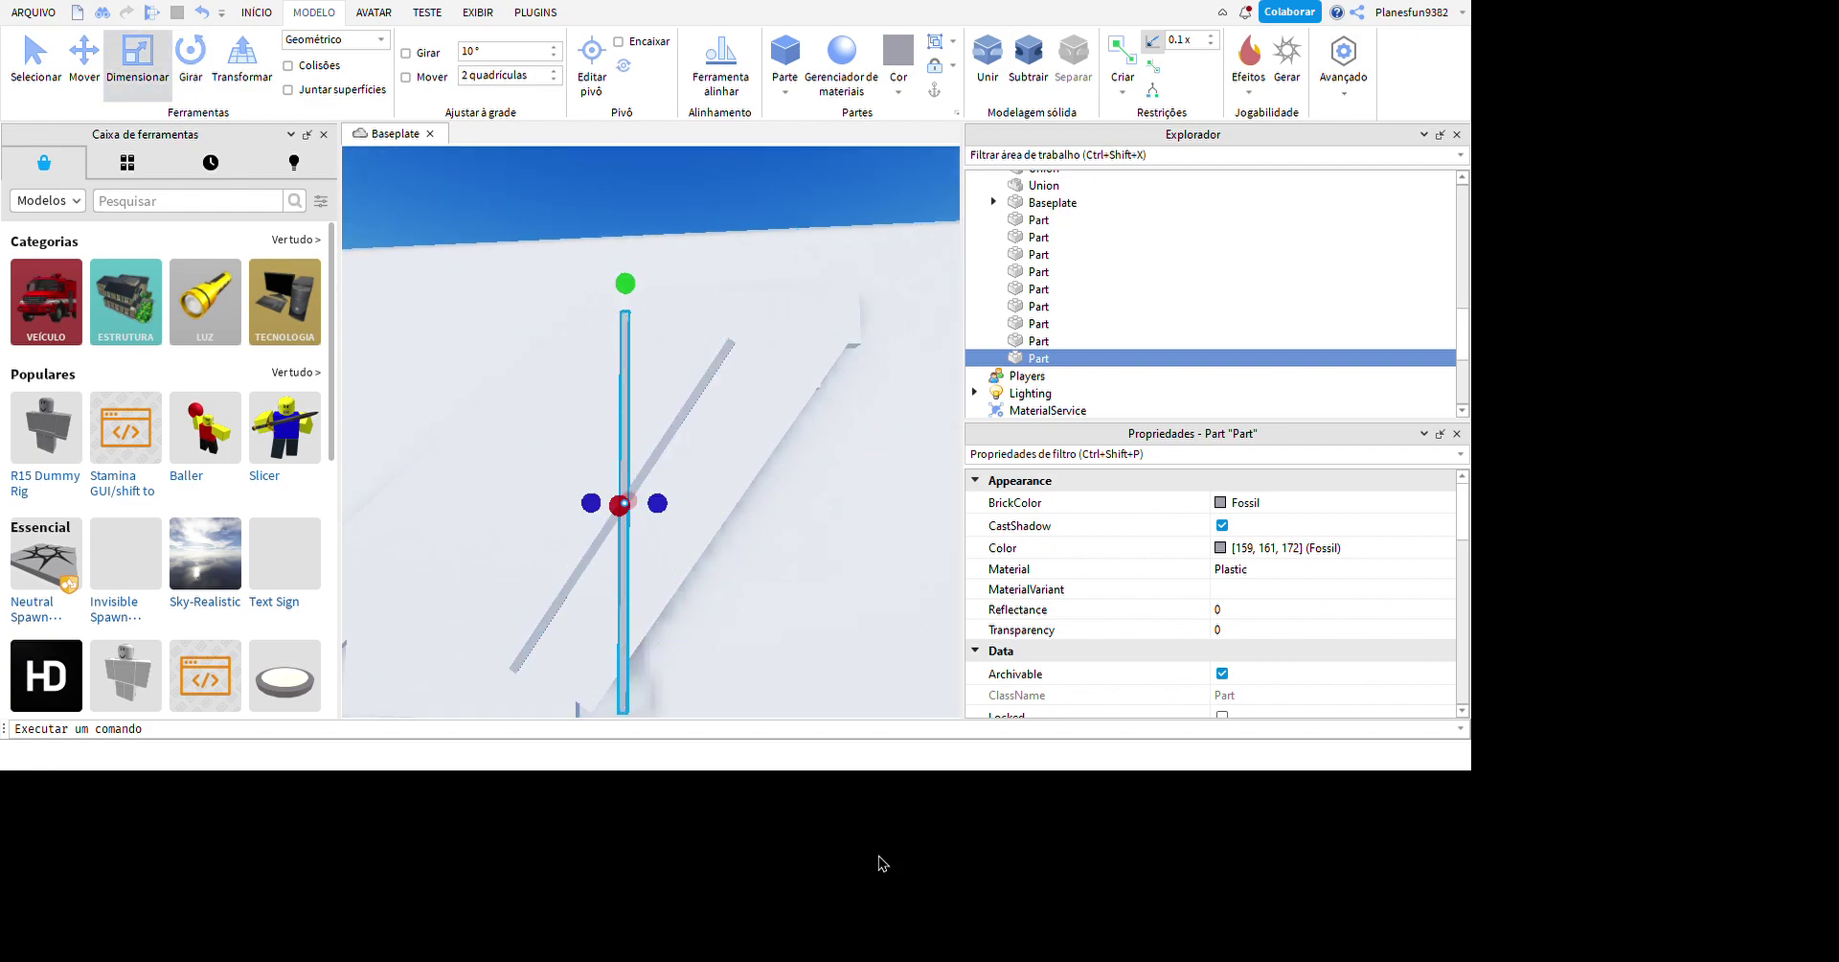
- Resize the upright grey copy into a horizontal strip joining the rudder line's upper end to the fin's trailing edge
drag(689, 317, 905, 311)
drag(755, 274, 755, 342)
drag(622, 307, 696, 304)
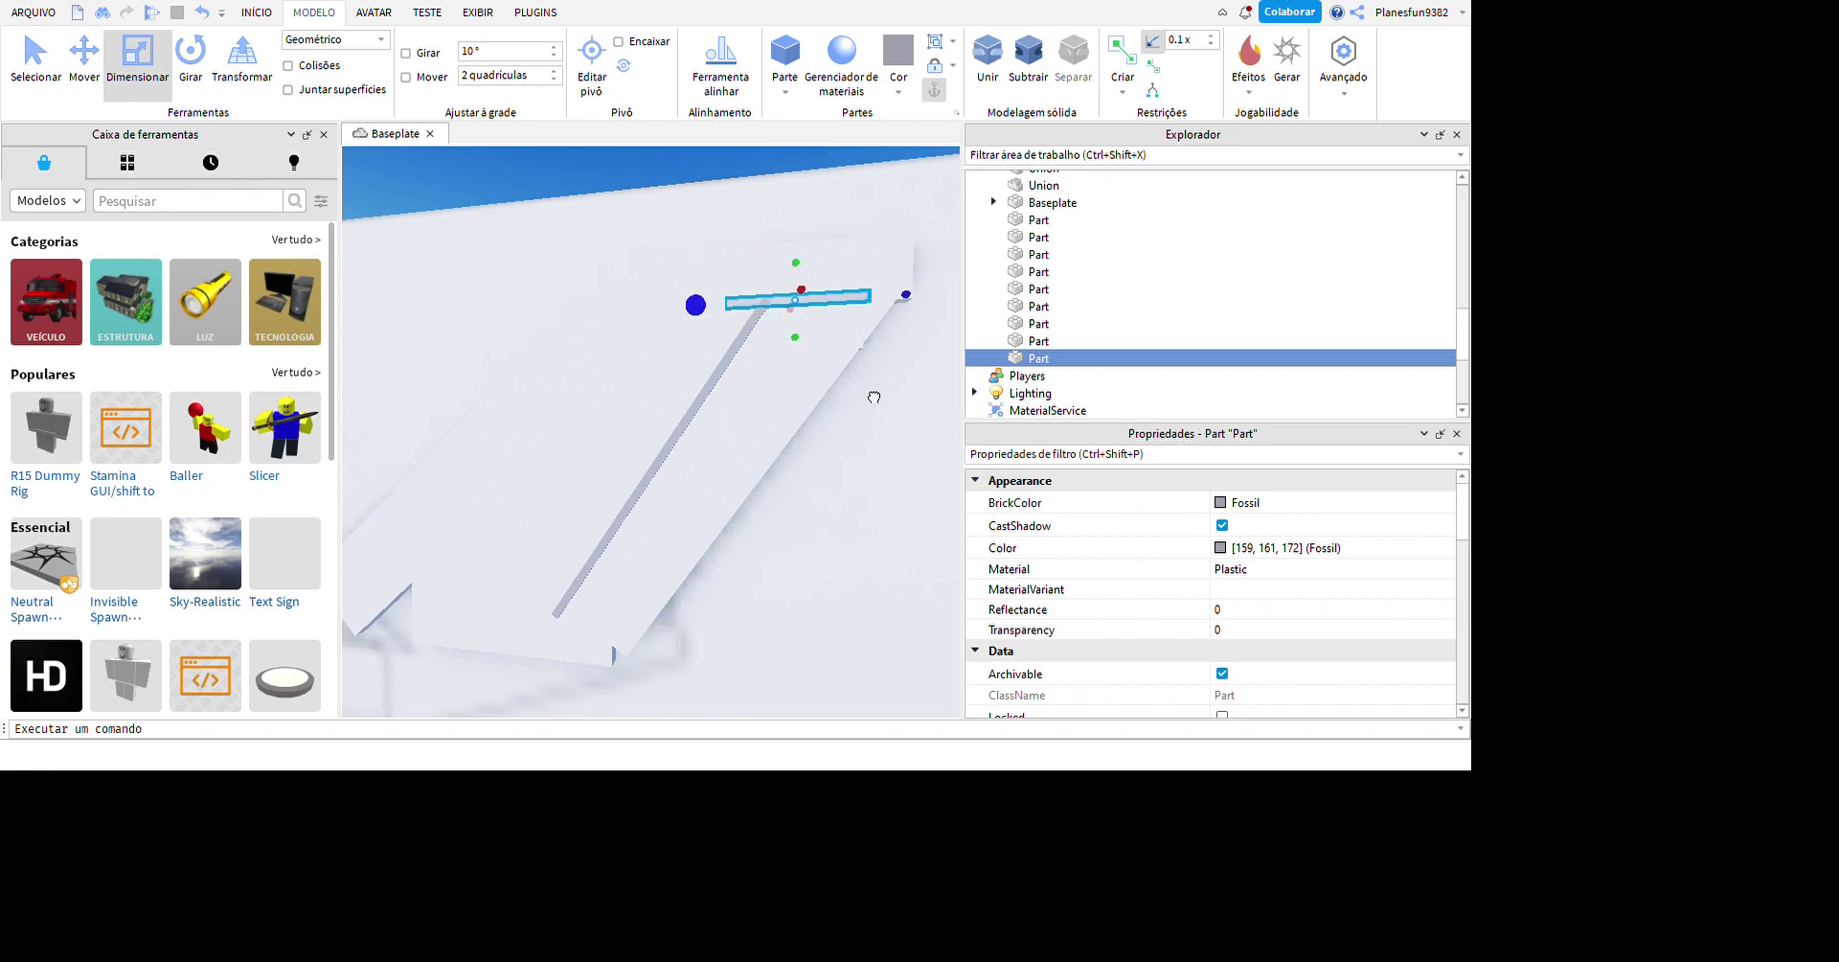
drag(906, 294, 947, 291)
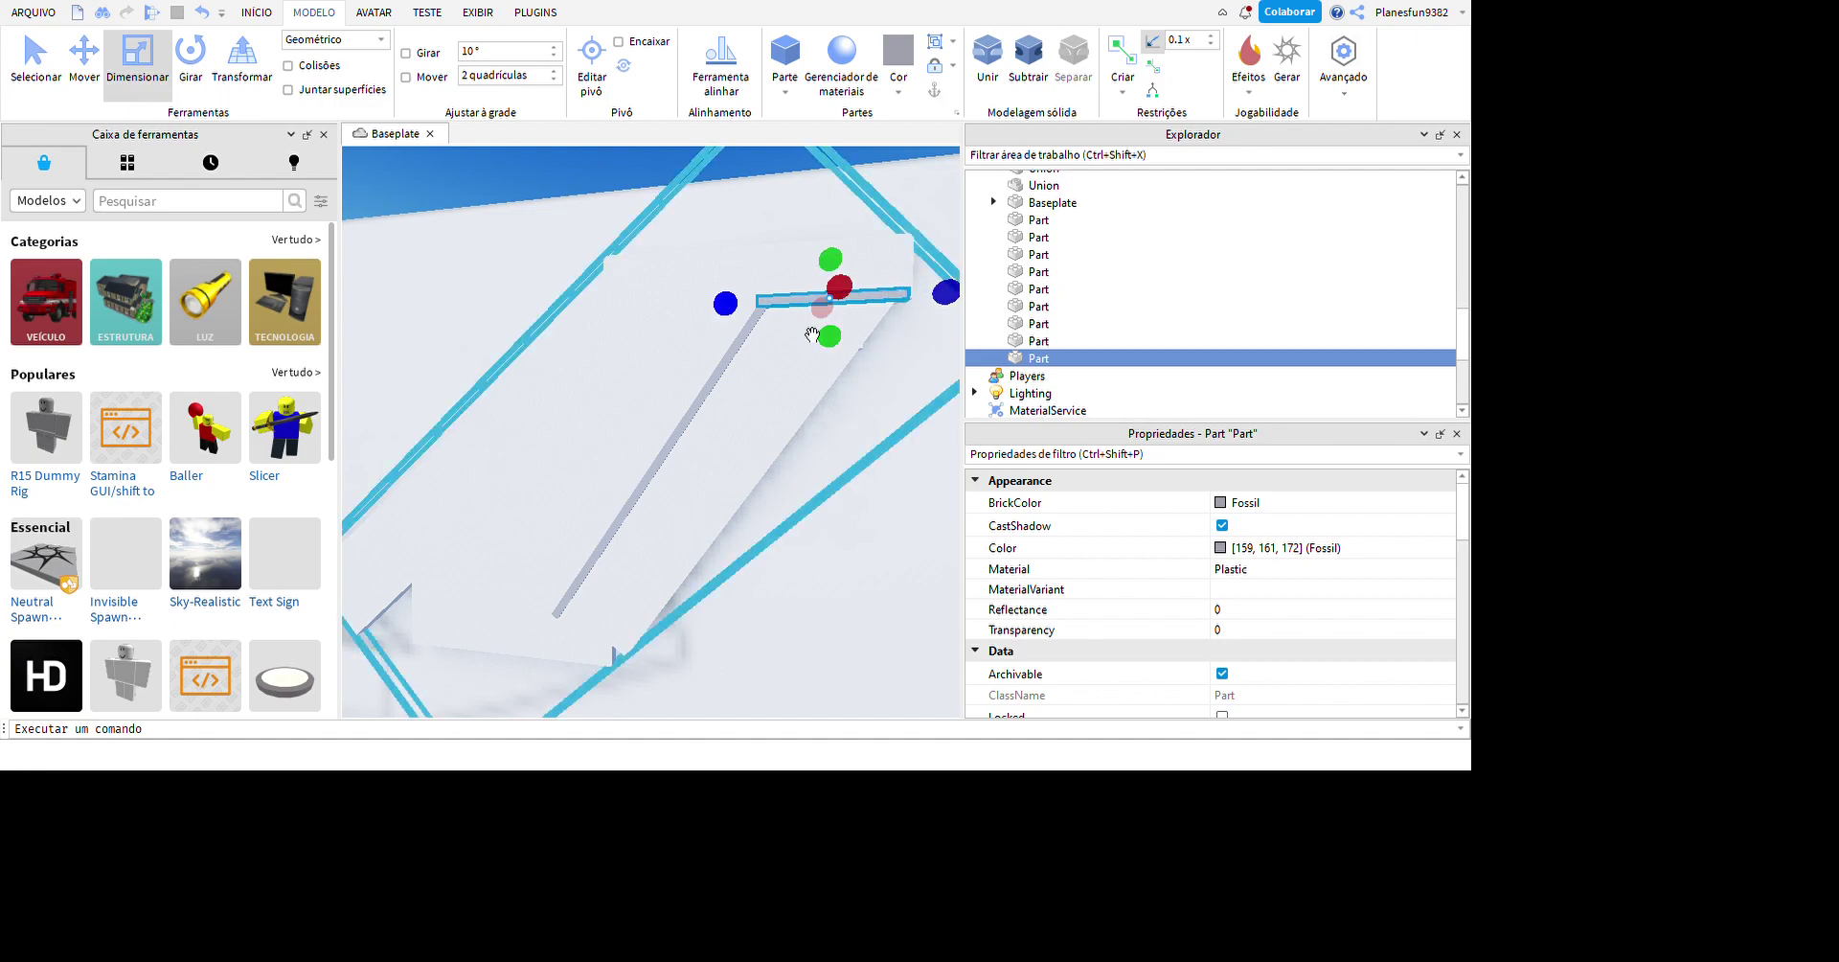
click(85, 56)
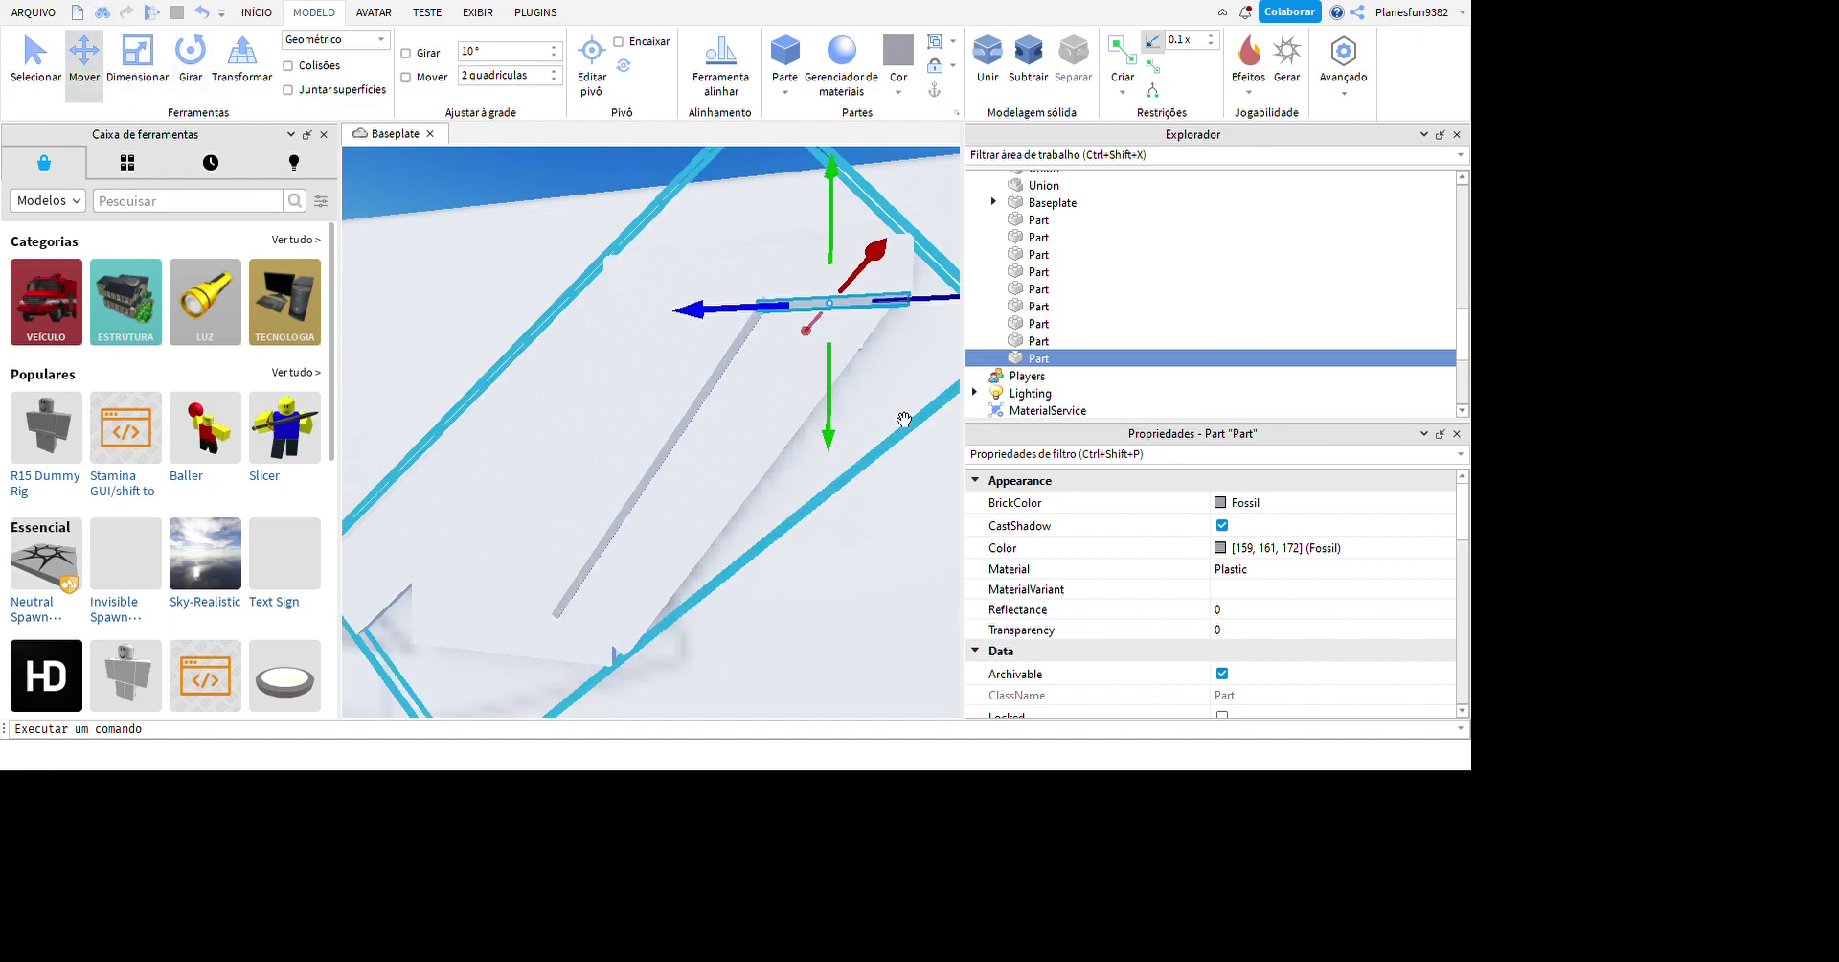
click(573, 473)
click(826, 302)
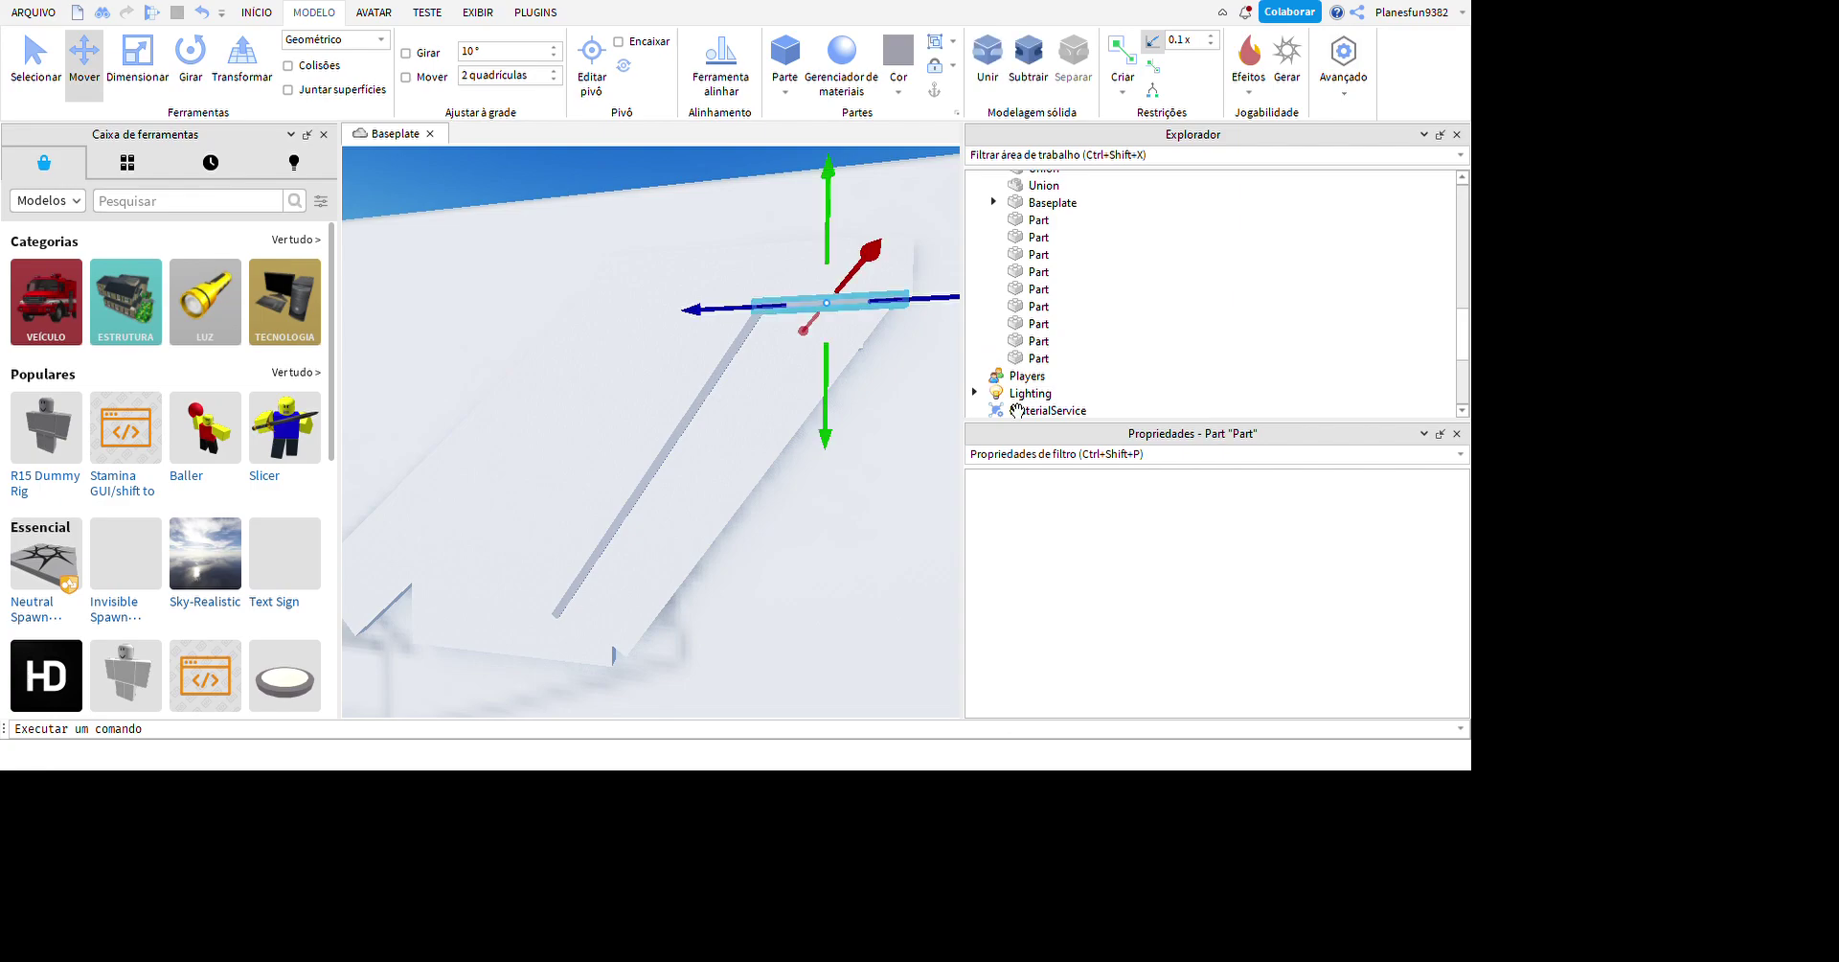
- Duplicate the horizontal grey strip, move the copy to the rudder line's lower end and resize it to the trailing edge
key(ctrl+d)
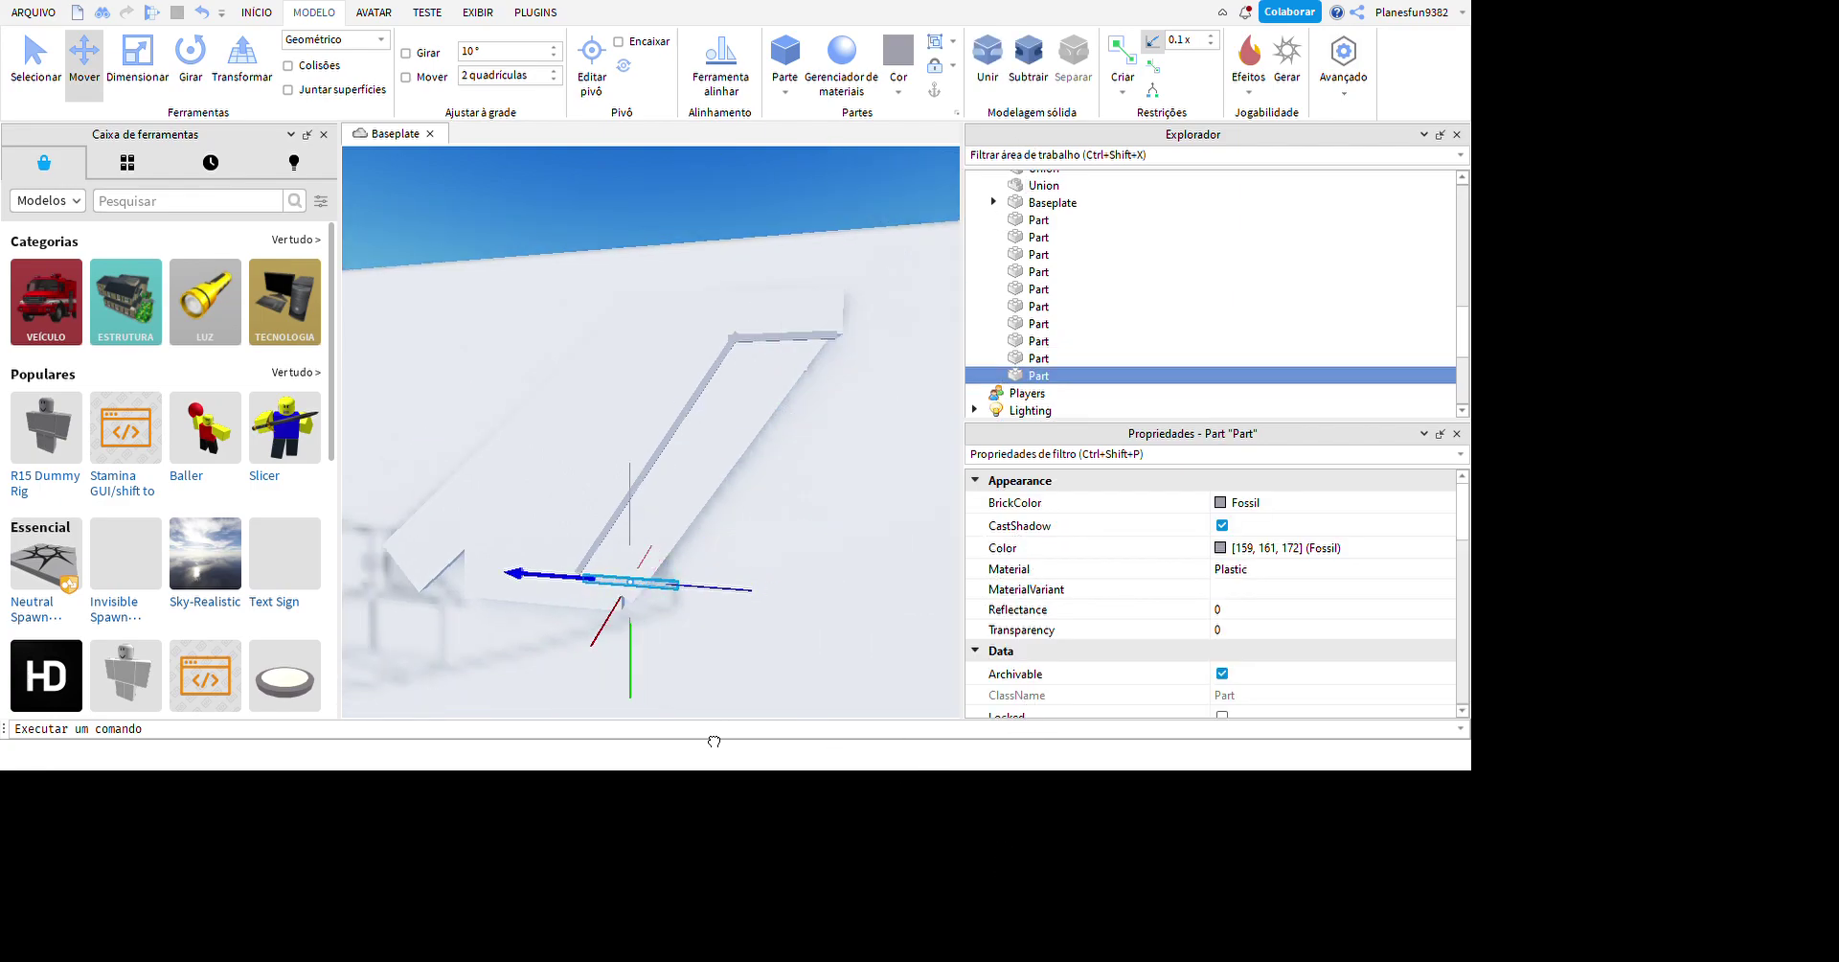
scroll(575, 440, up, 3)
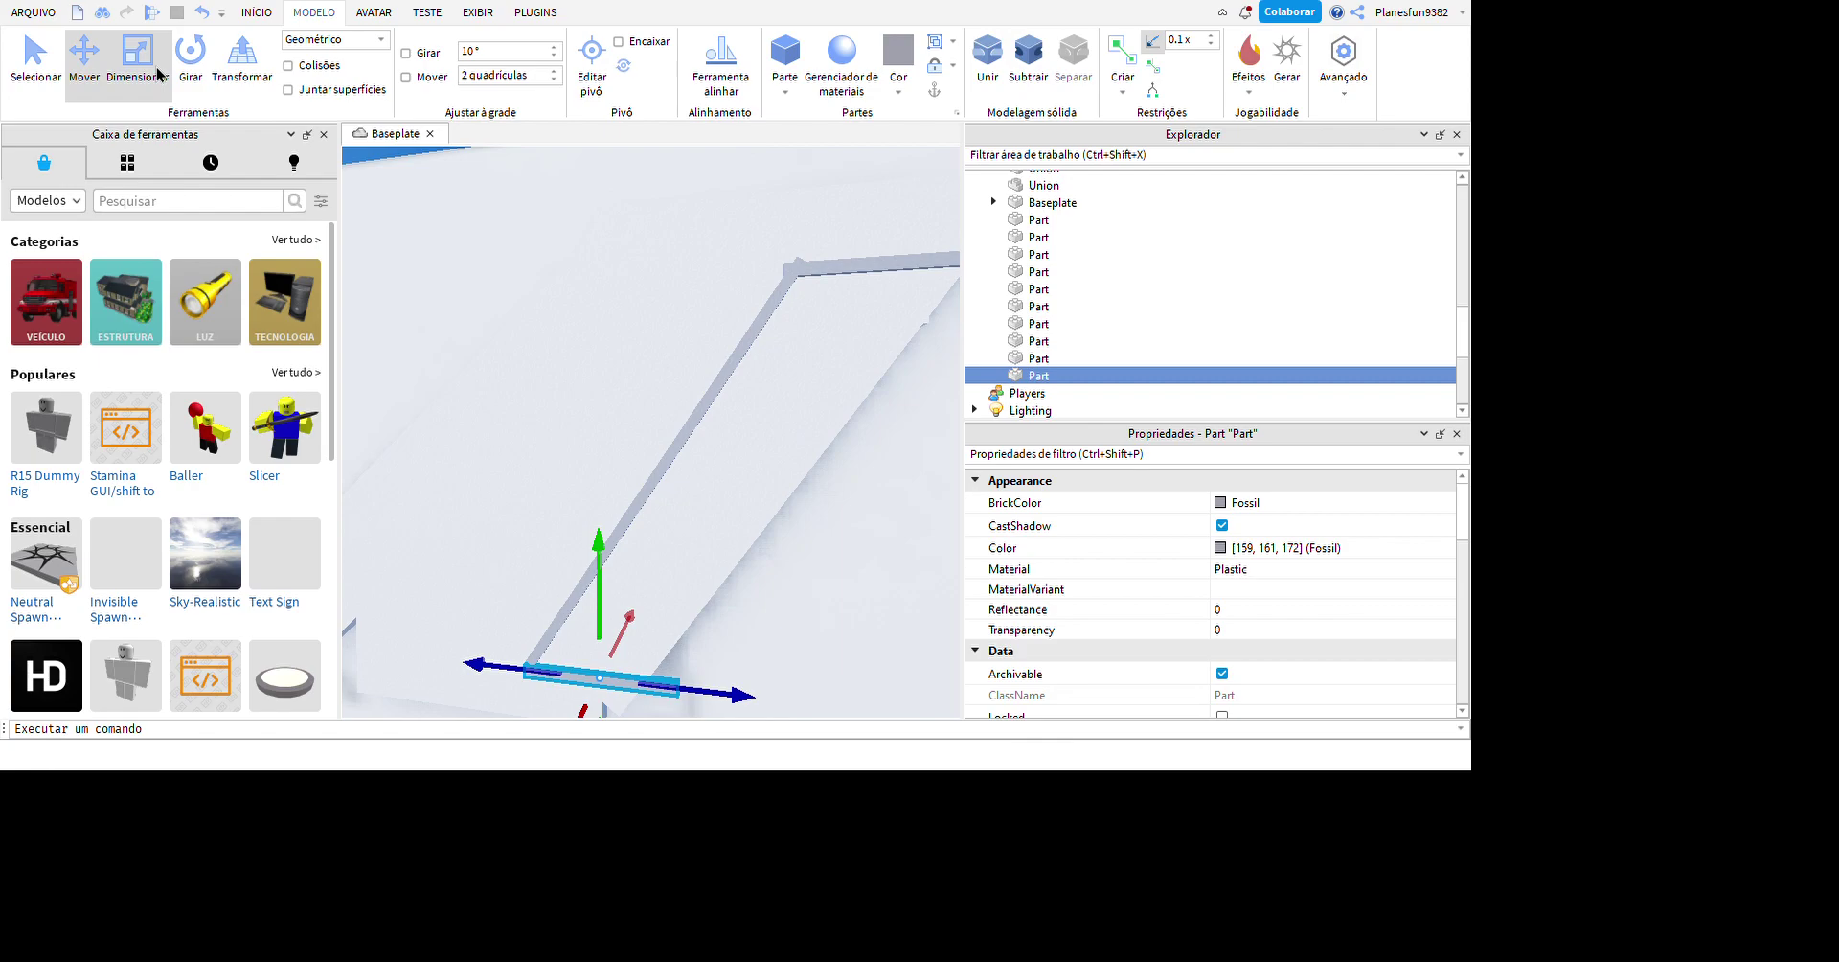
click(159, 75)
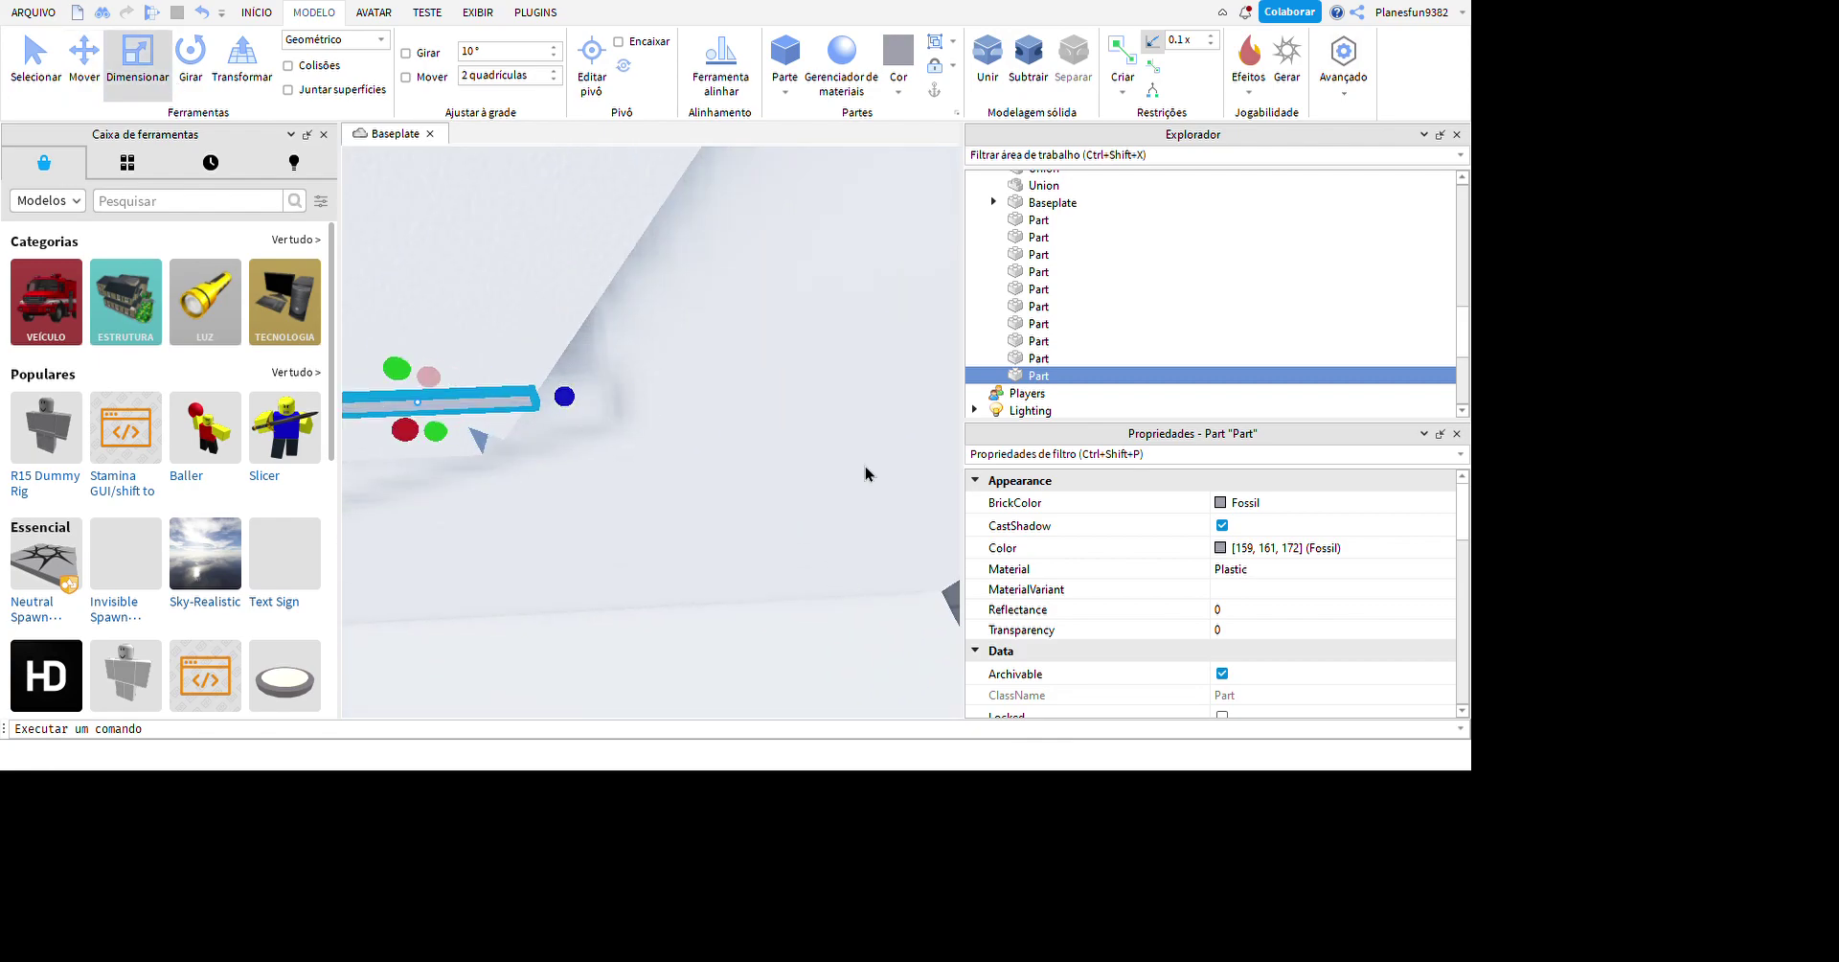
scroll(866, 470, down, 3)
right_drag(866, 466, 699, 394)
- Select only the three grey rudder-outline strips, leaving out the white fin, and union them
click(808, 366)
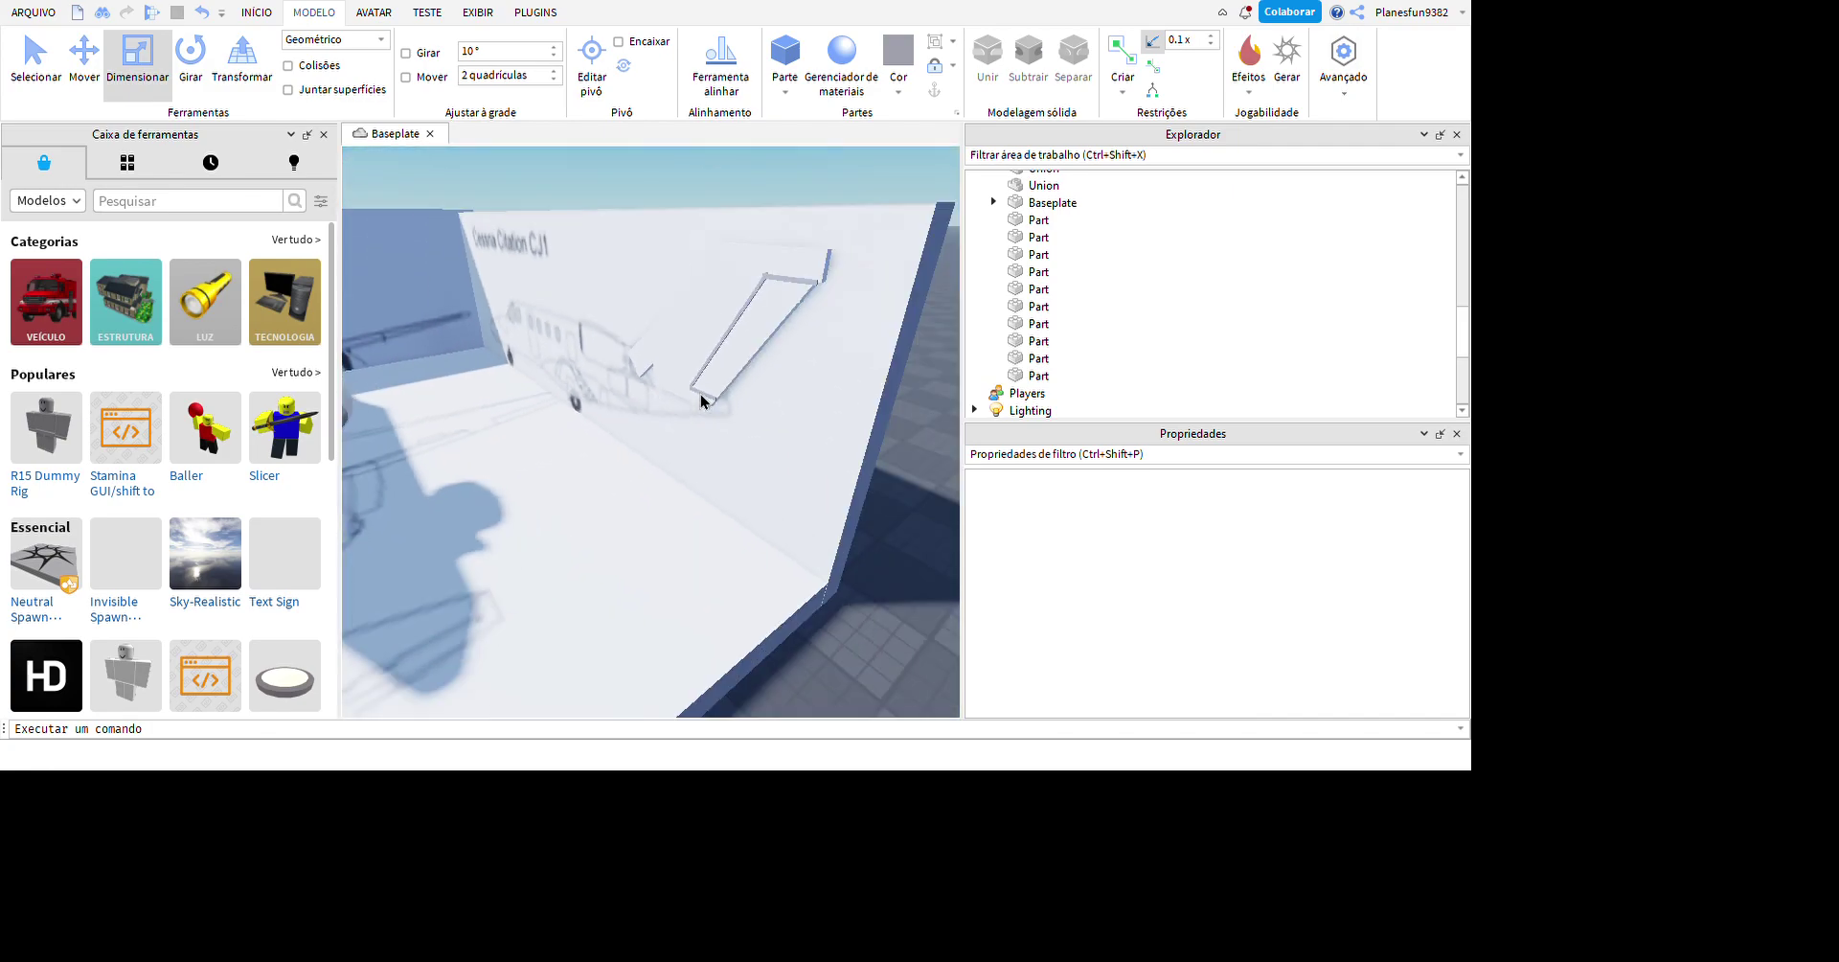
drag(504, 276, 719, 444)
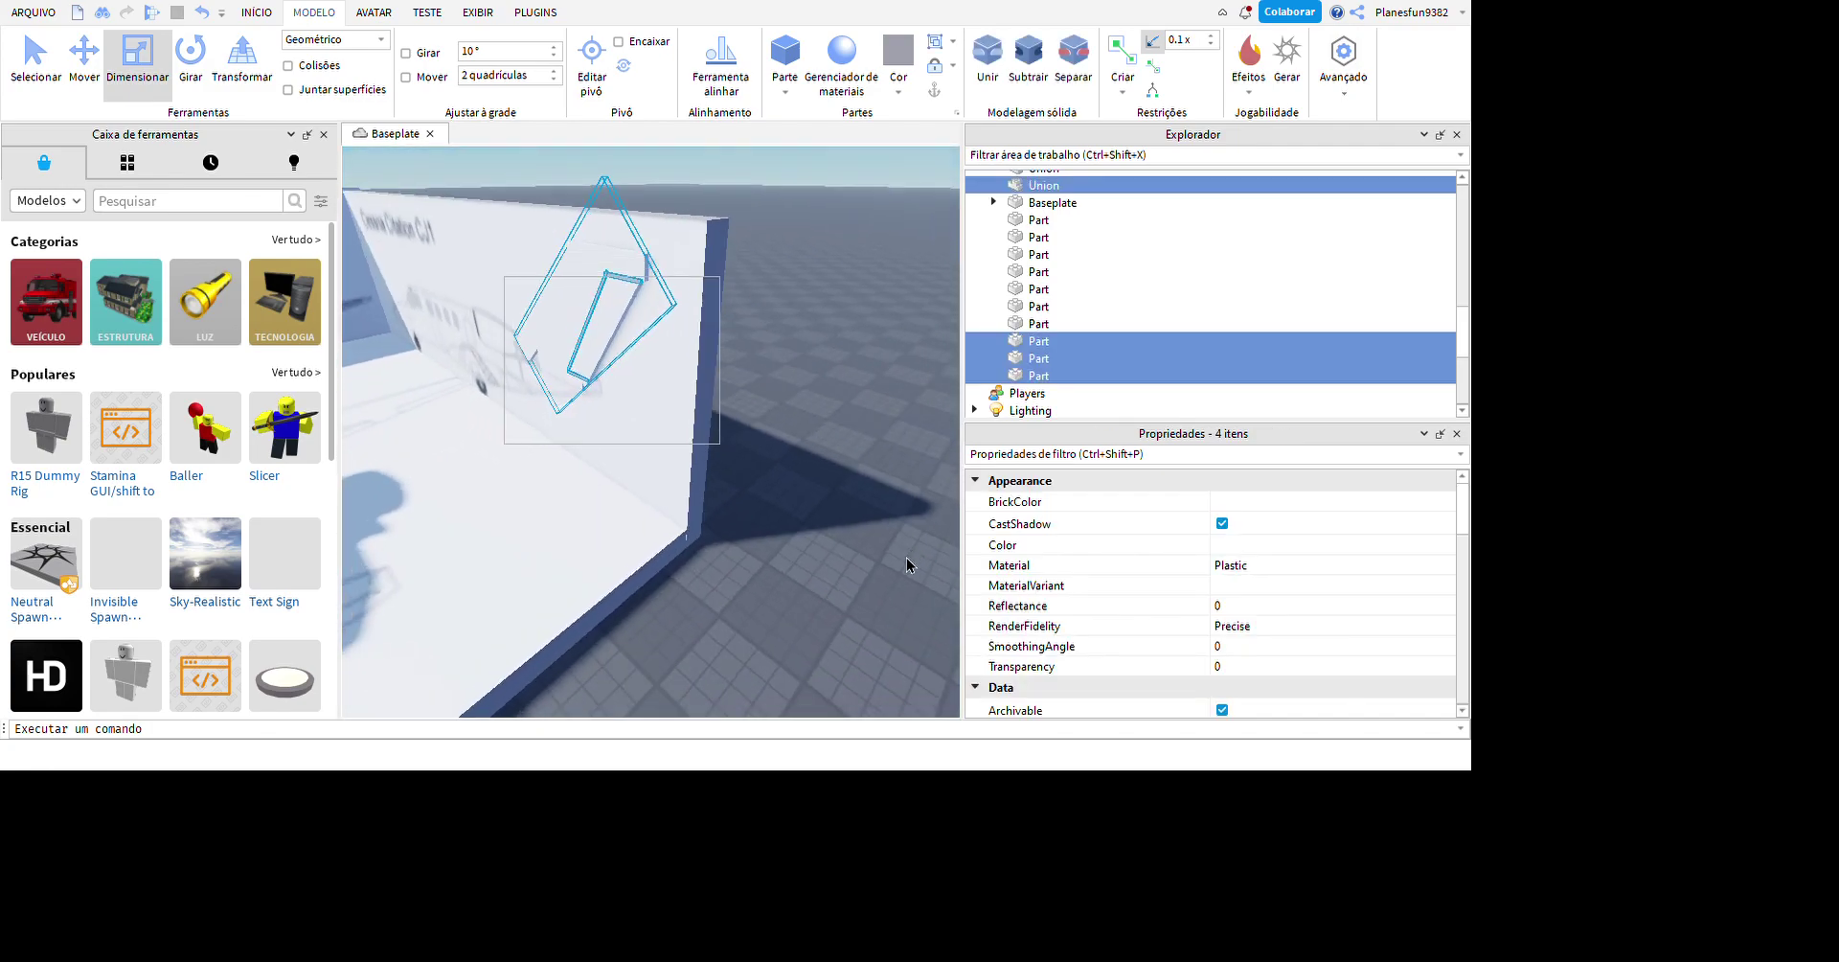
scroll(906, 558, up, 2)
right_drag(915, 561, 928, 661)
click(927, 661)
scroll(927, 664, up, 3)
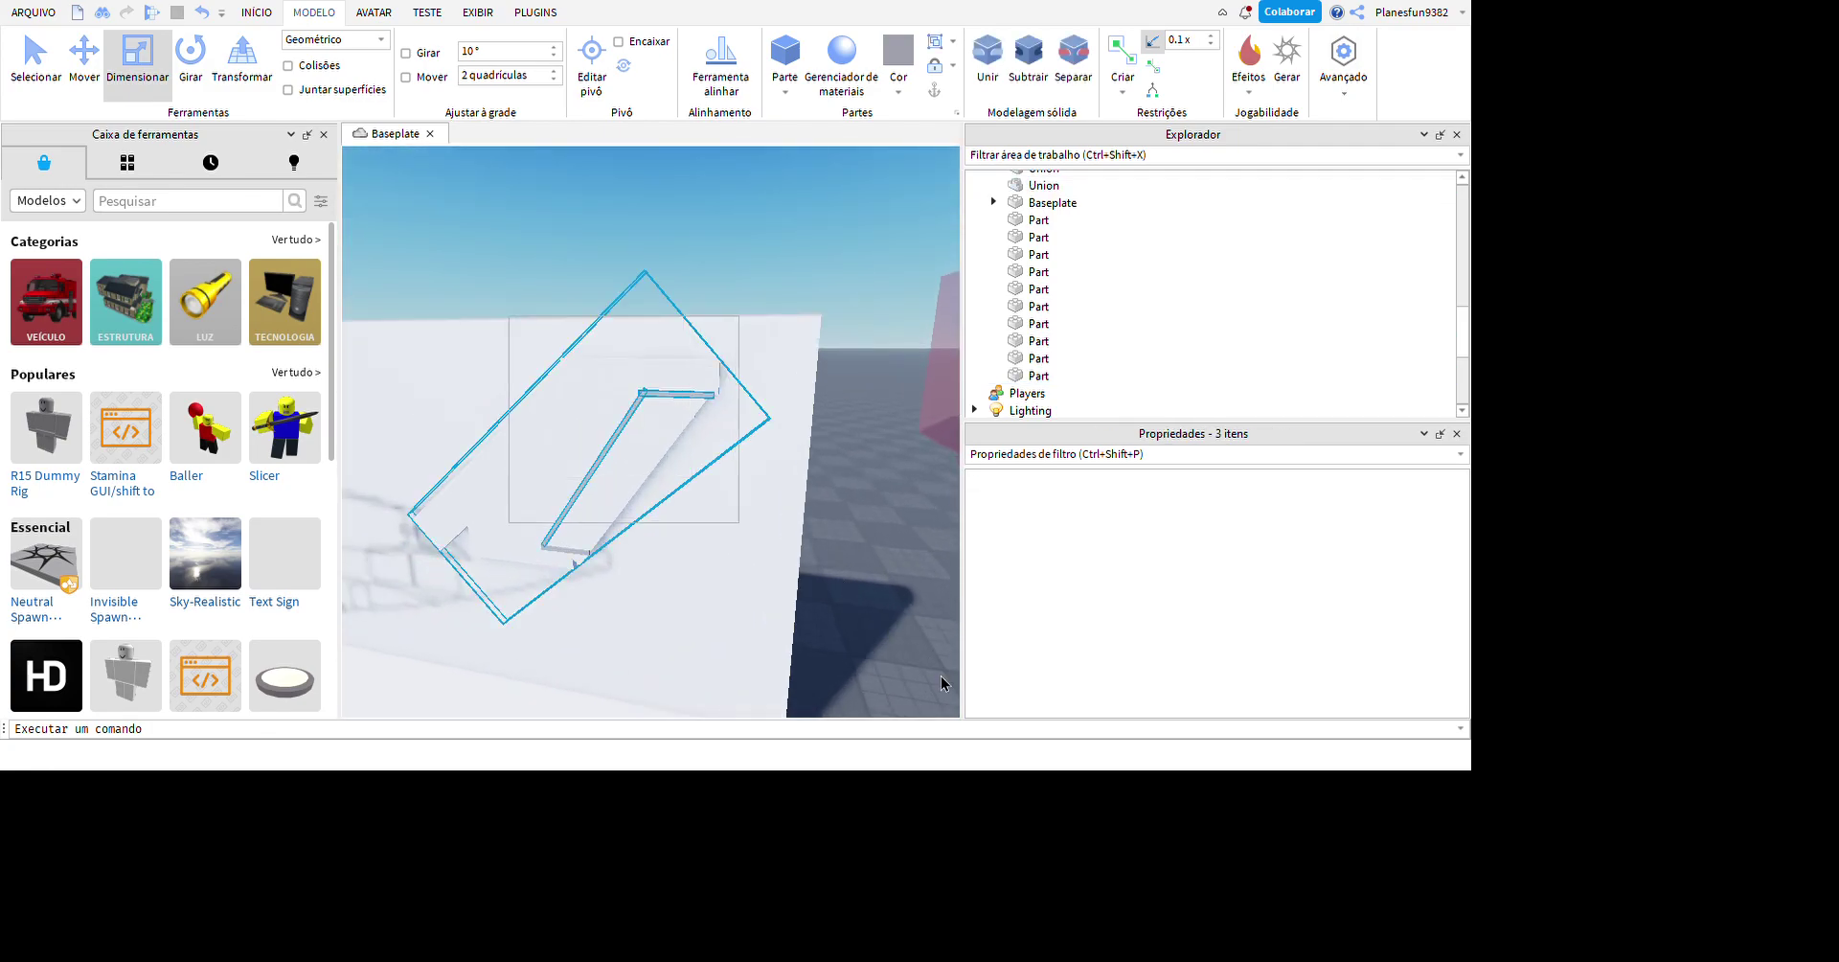
ctrl+click(727, 589)
ctrl+click(618, 608)
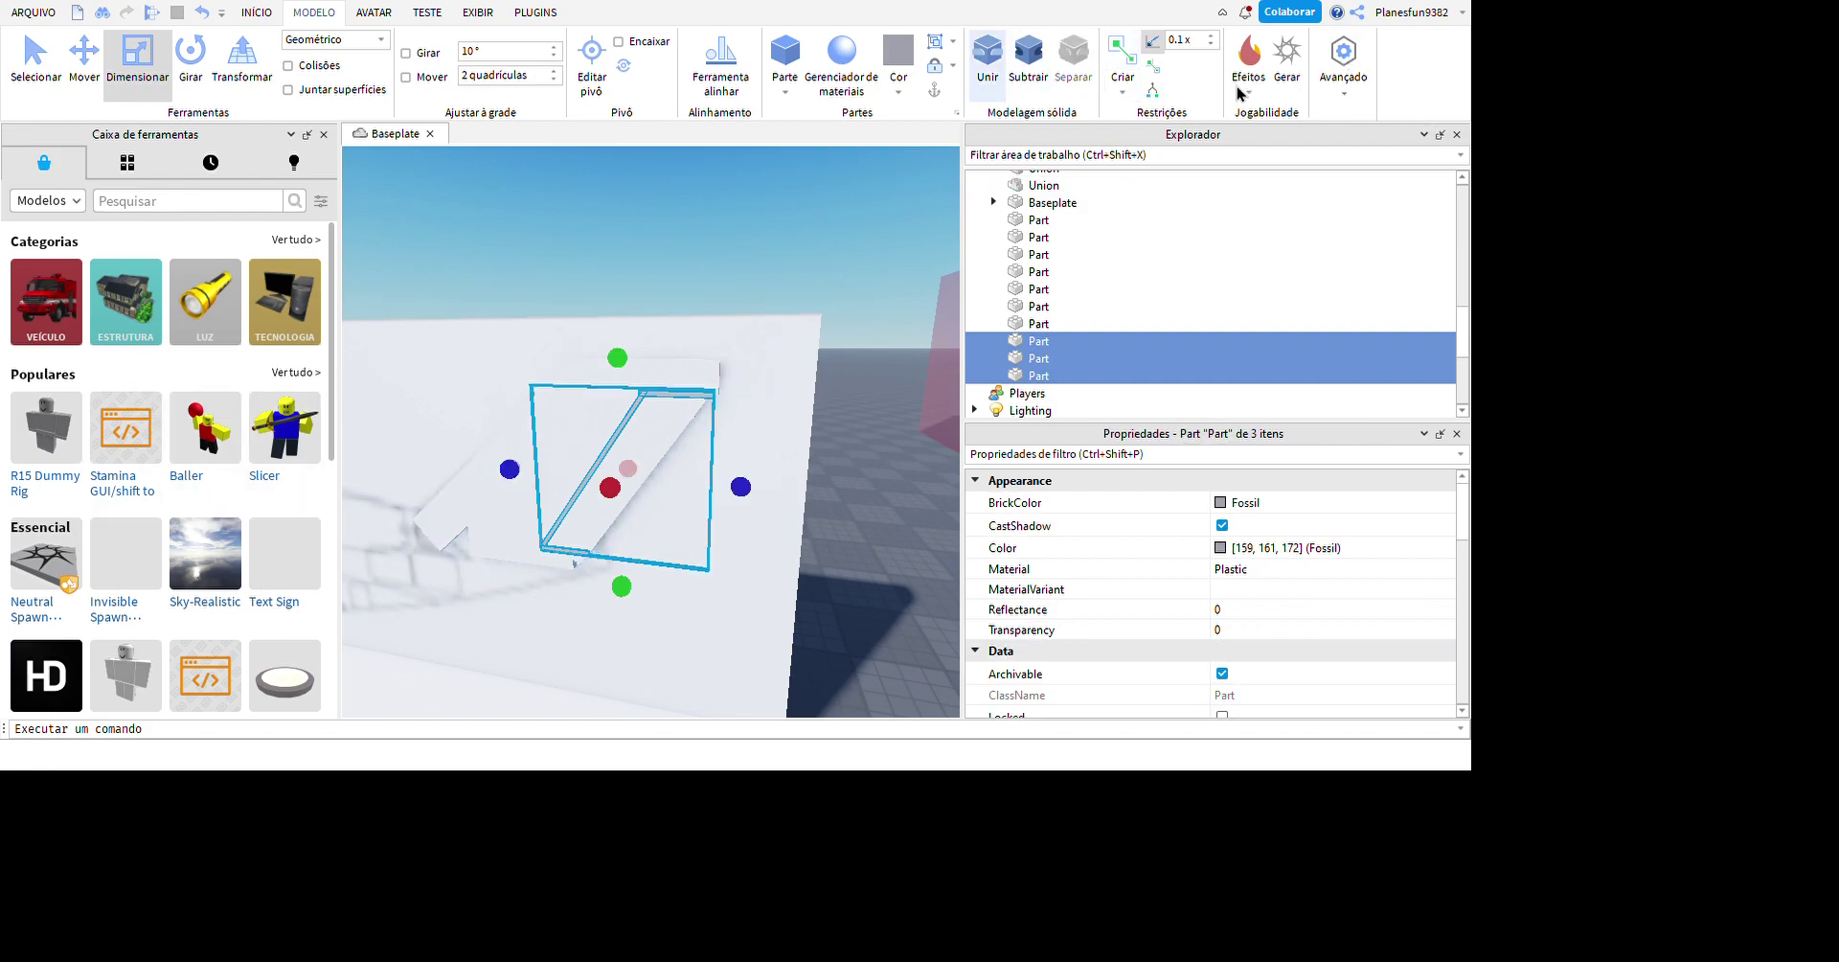
key(ctrl+shift+g)
- Duplicate the grey rudder-outline union in place over the white fin
right_drag(793, 378, 851, 492)
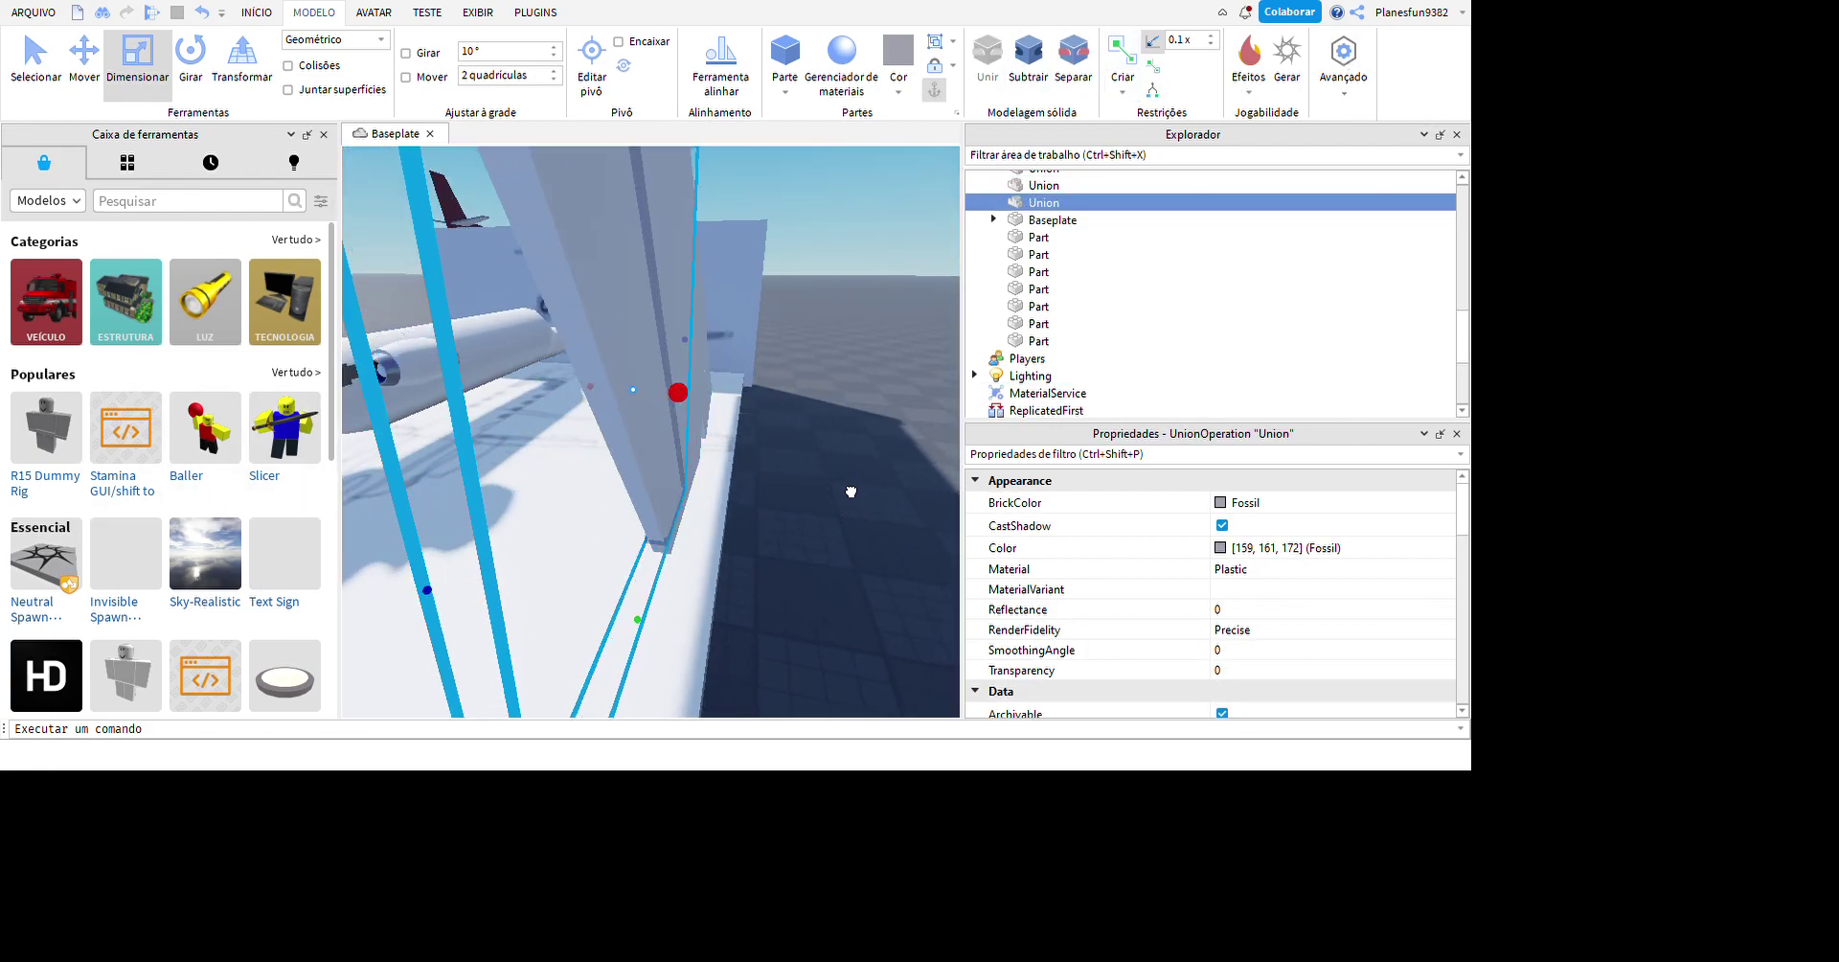
key(f)
click(945, 591)
key(ctrl+z)
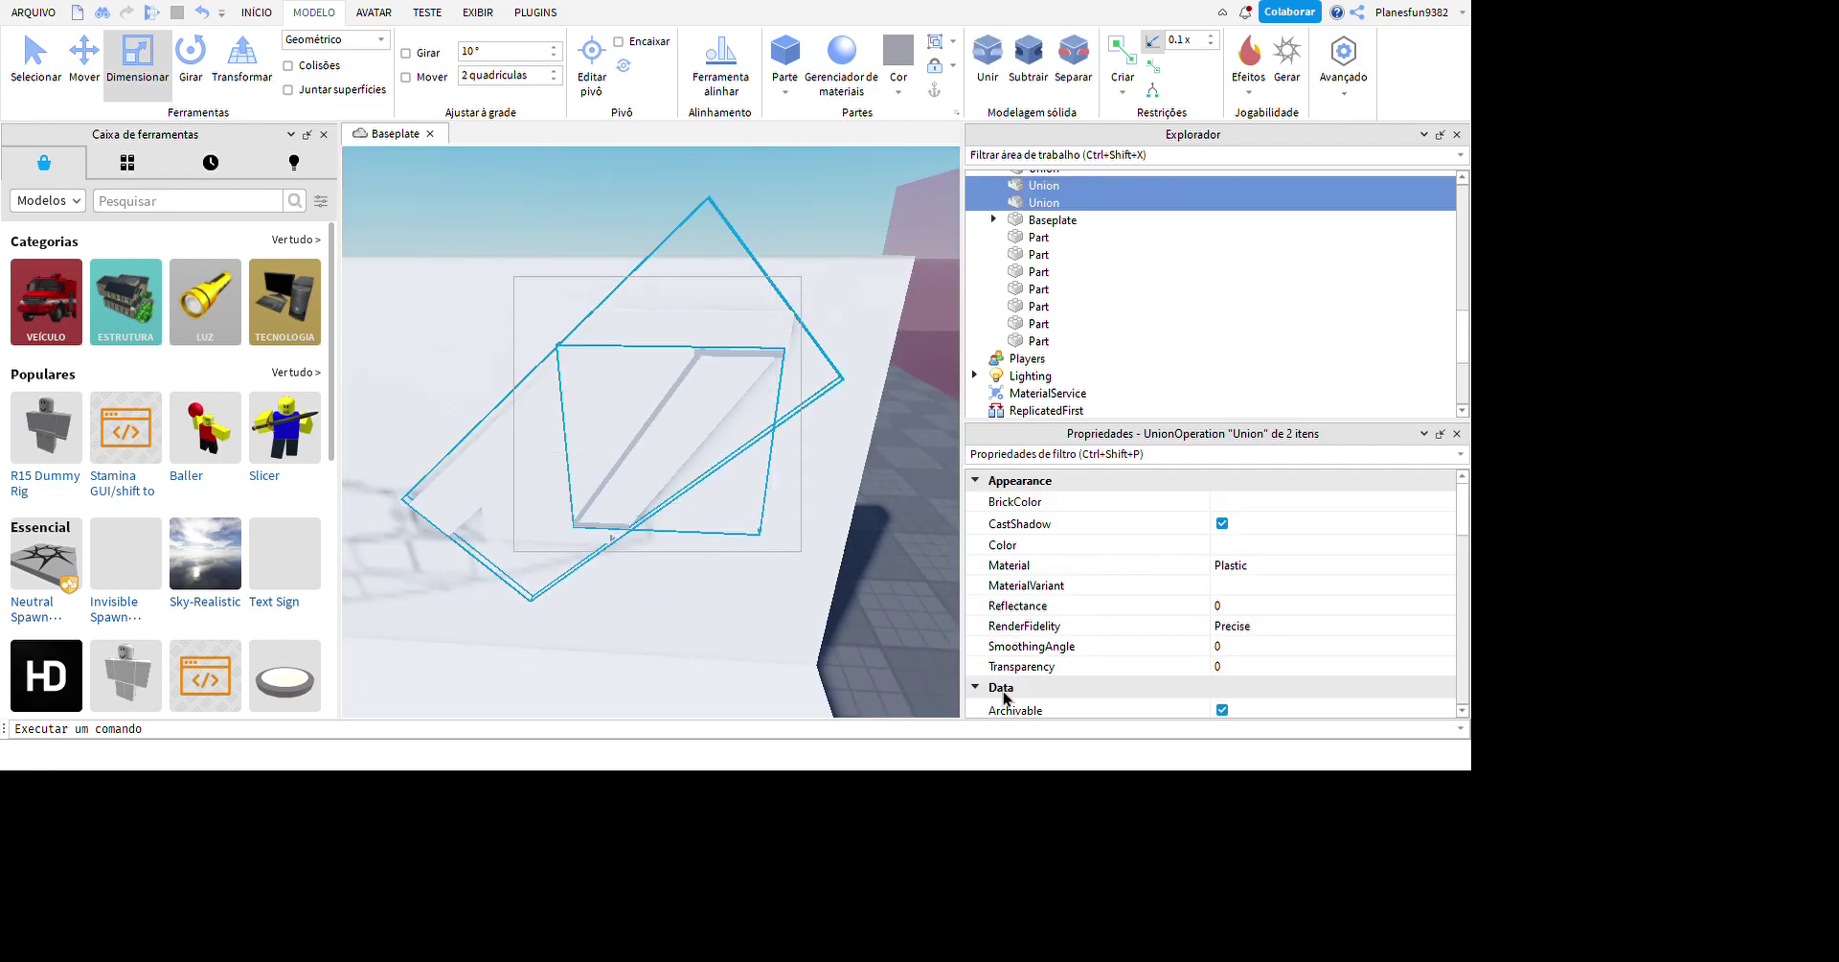
key(ctrl+2)
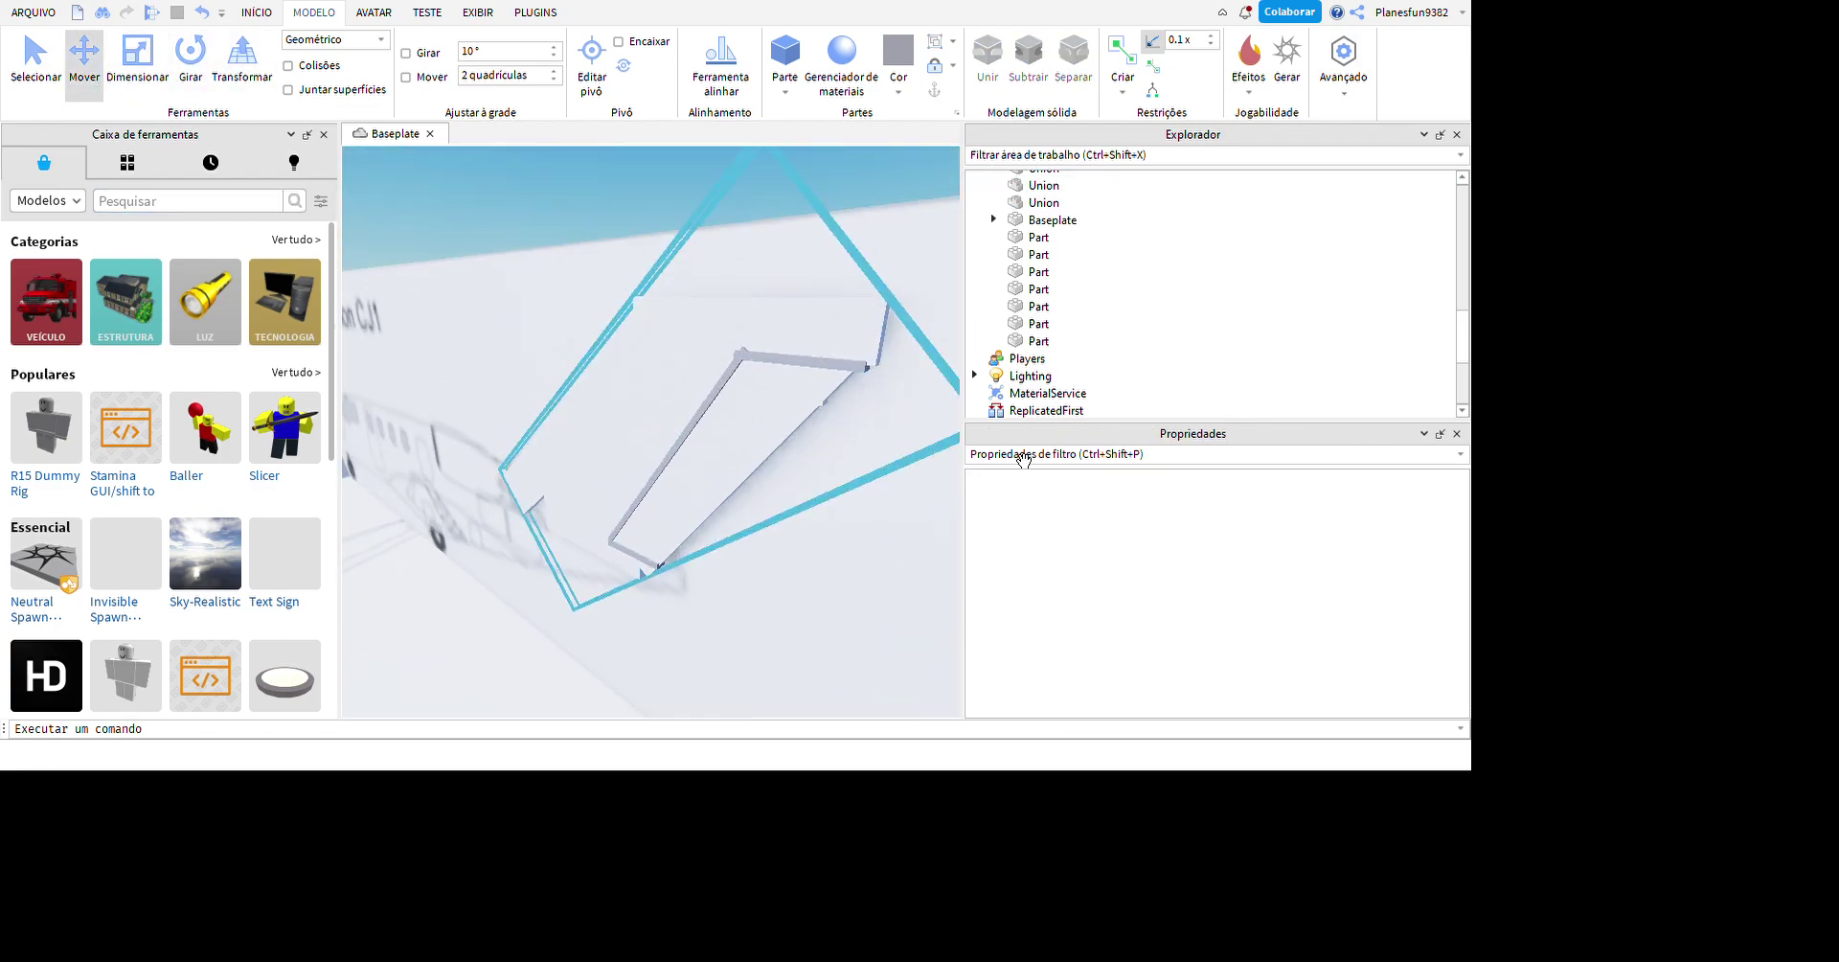
key(ctrl+z)
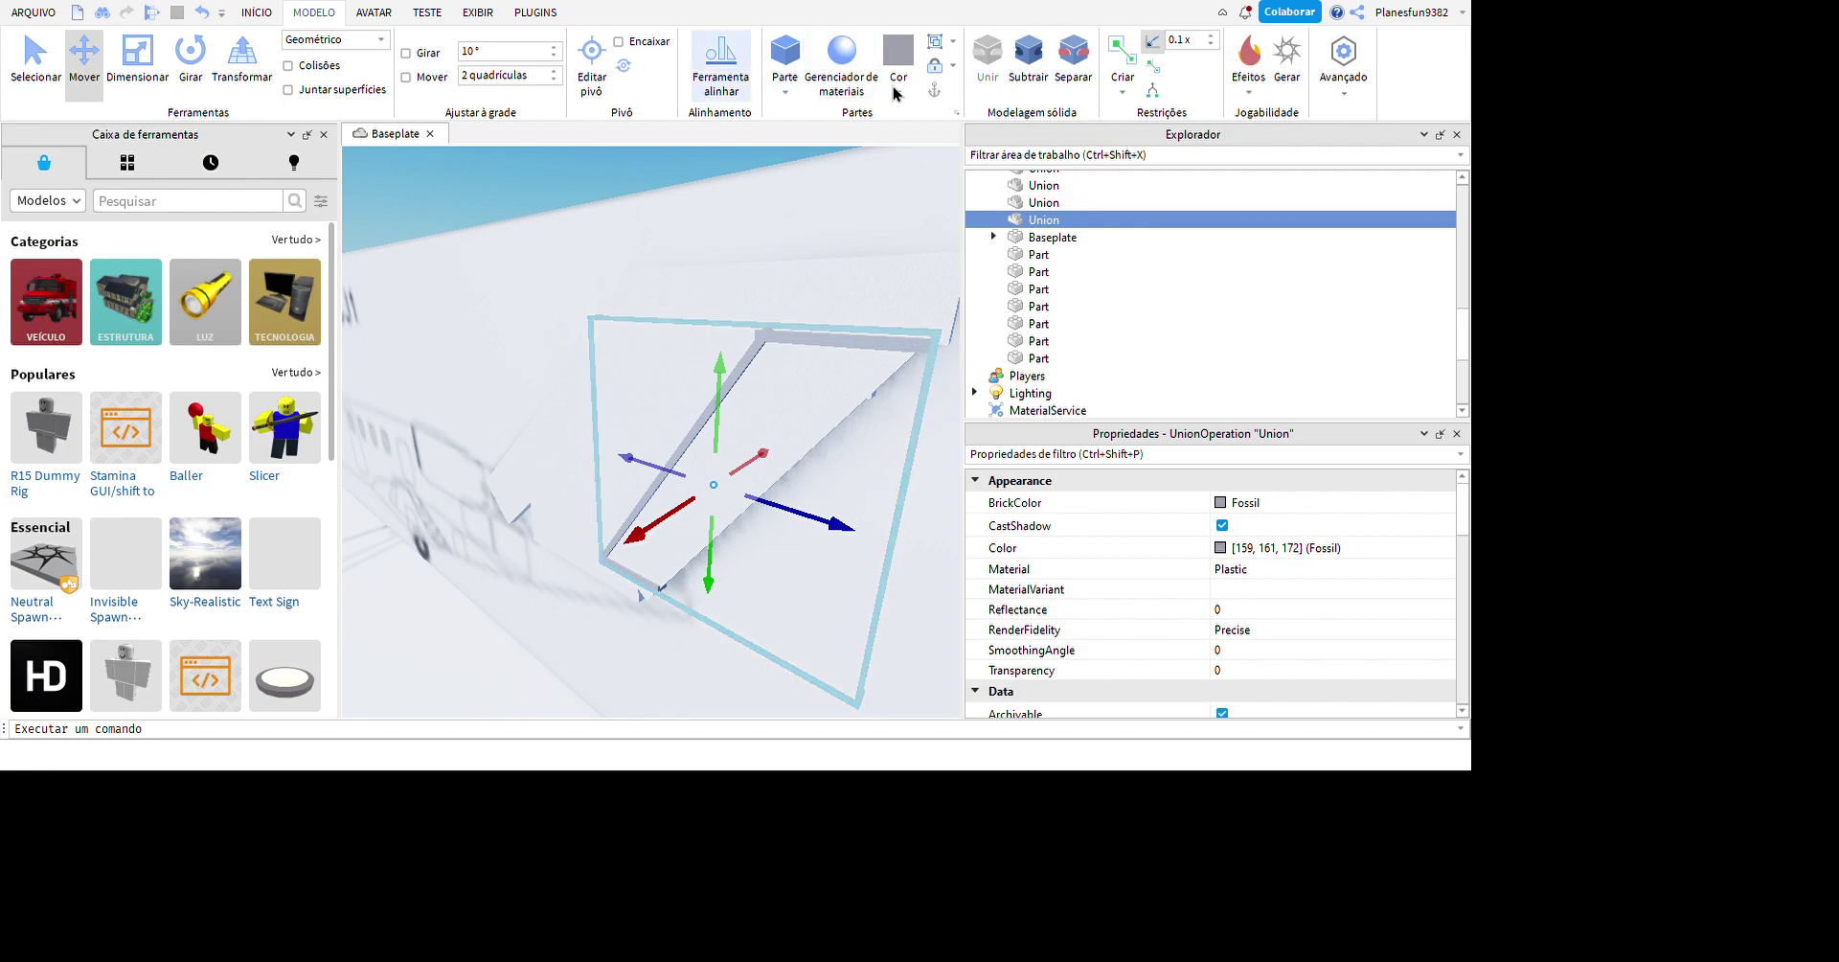
- Negate the rudder-outline copy and union it with the white fin to cut the outline into the fin
click(1028, 57)
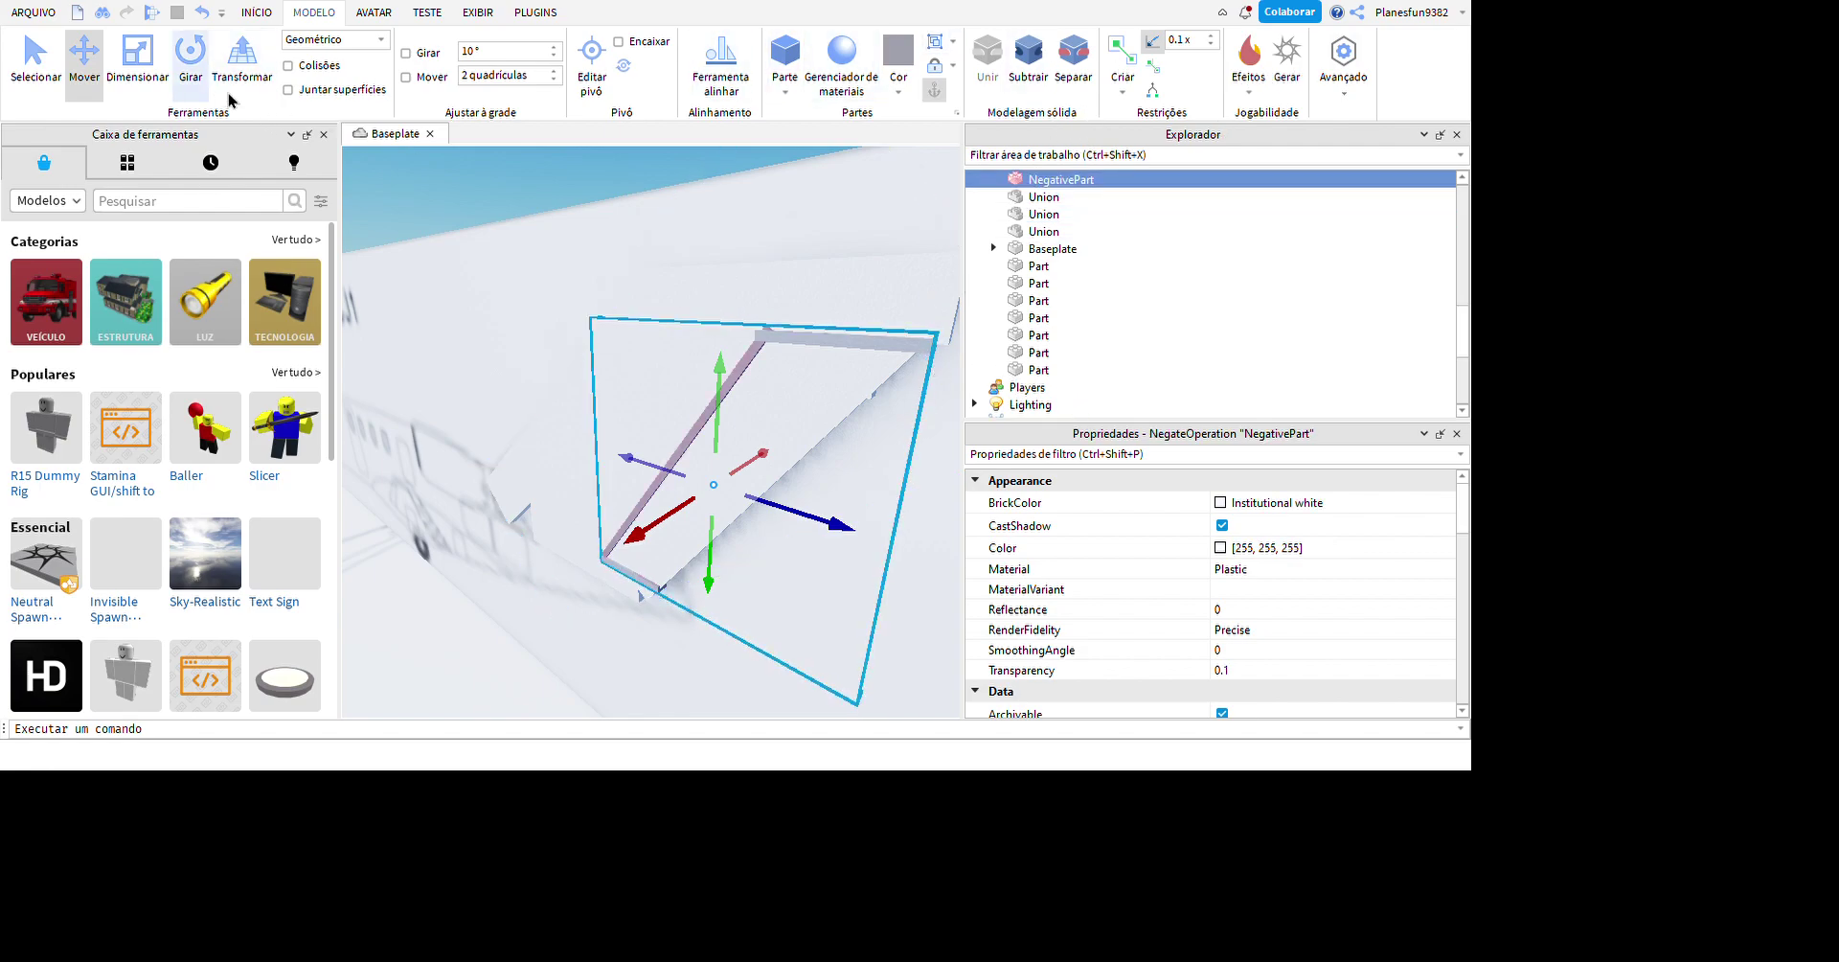
key(ctrl+3)
right_drag(942, 374, 776, 488)
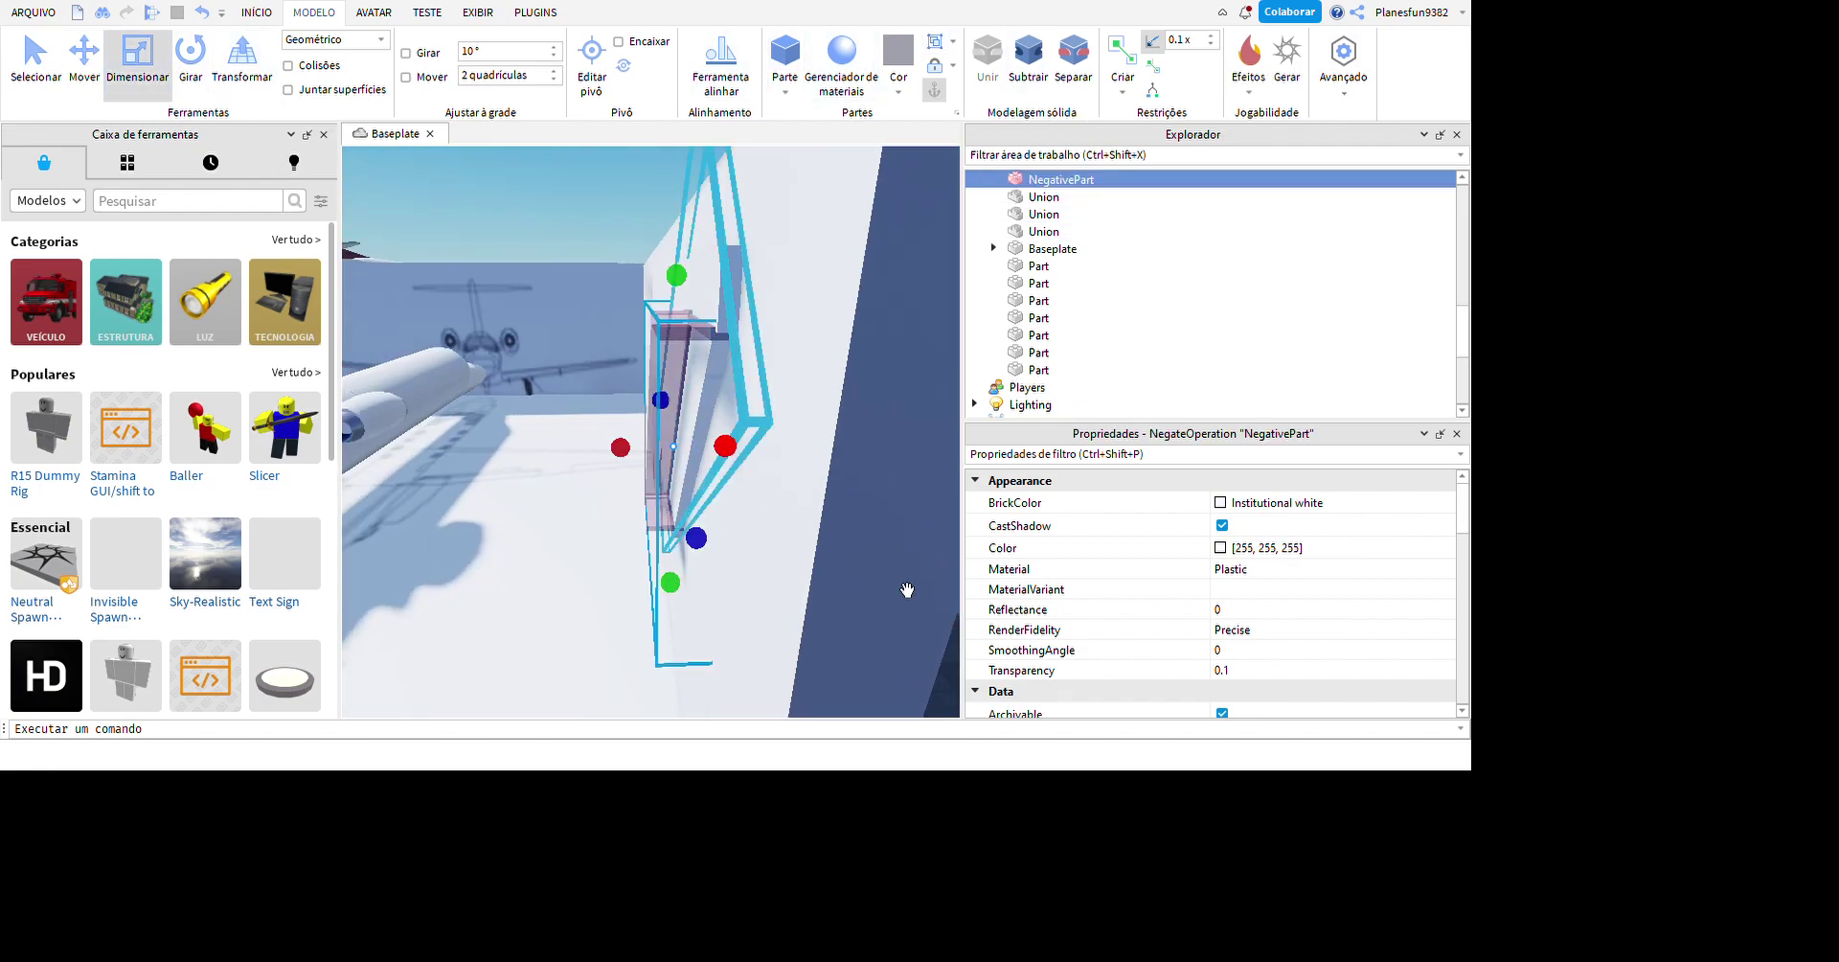
ctrl+click(1131, 213)
key(f)
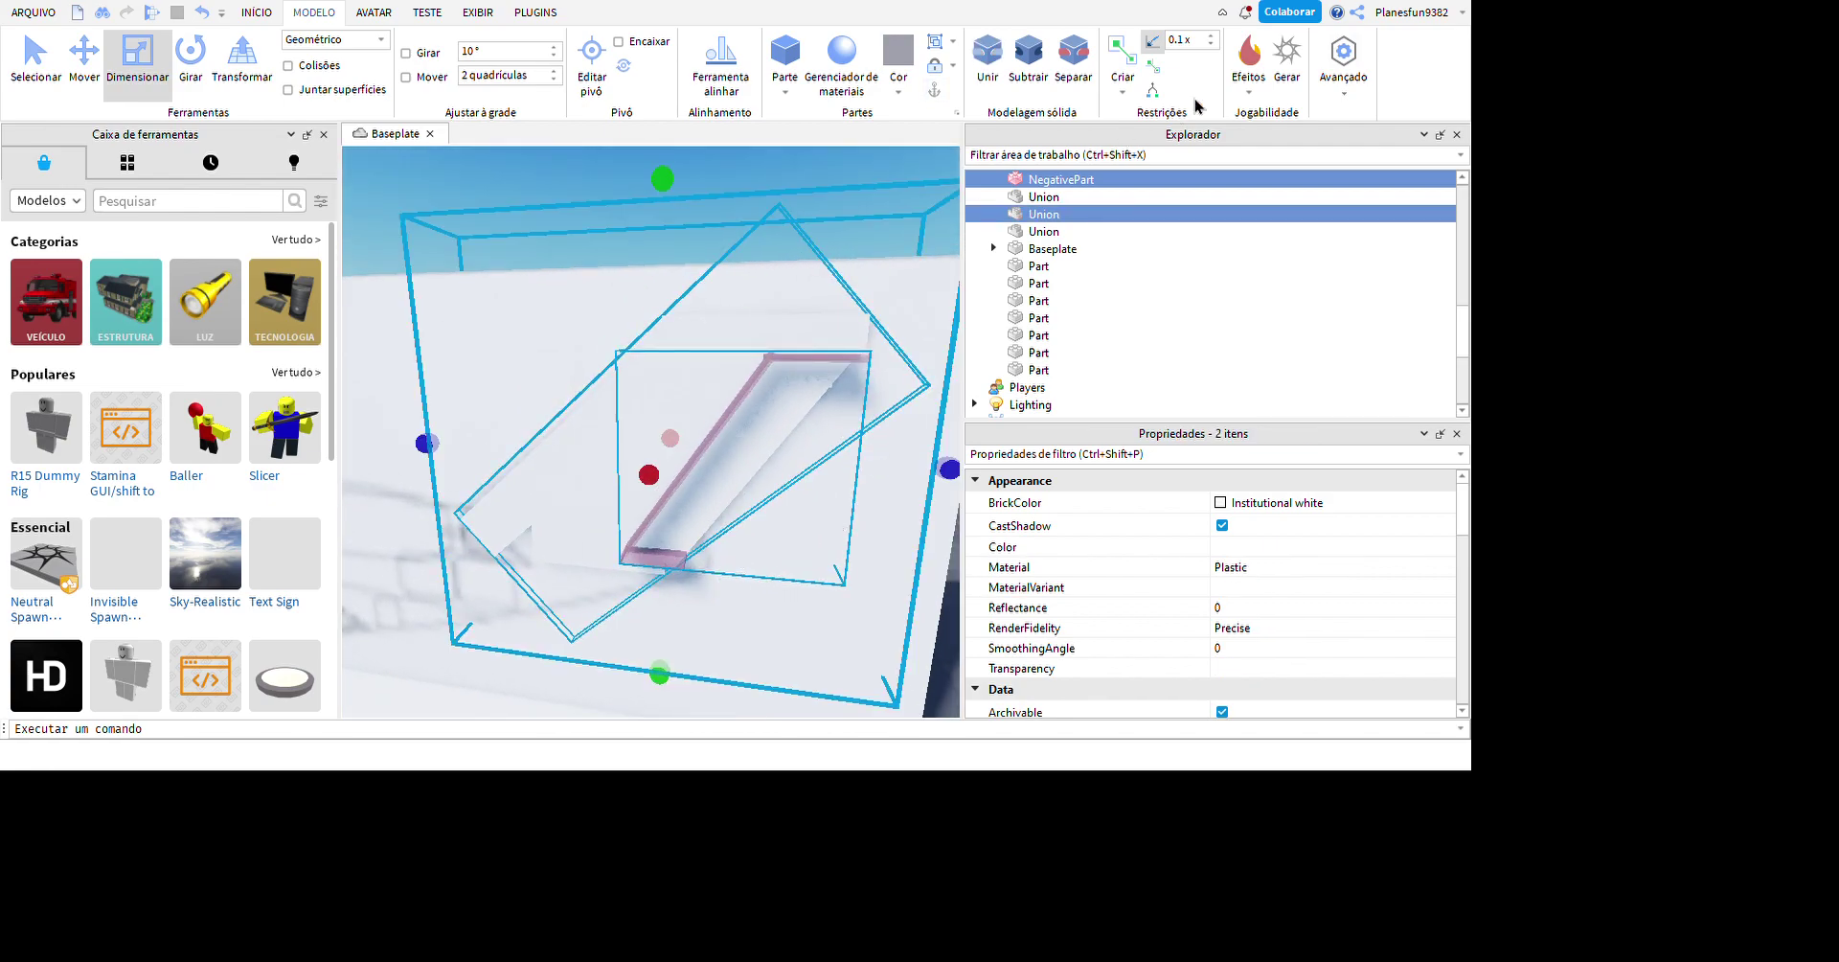
key(ctrl+shift+g)
right_drag(949, 431, 896, 465)
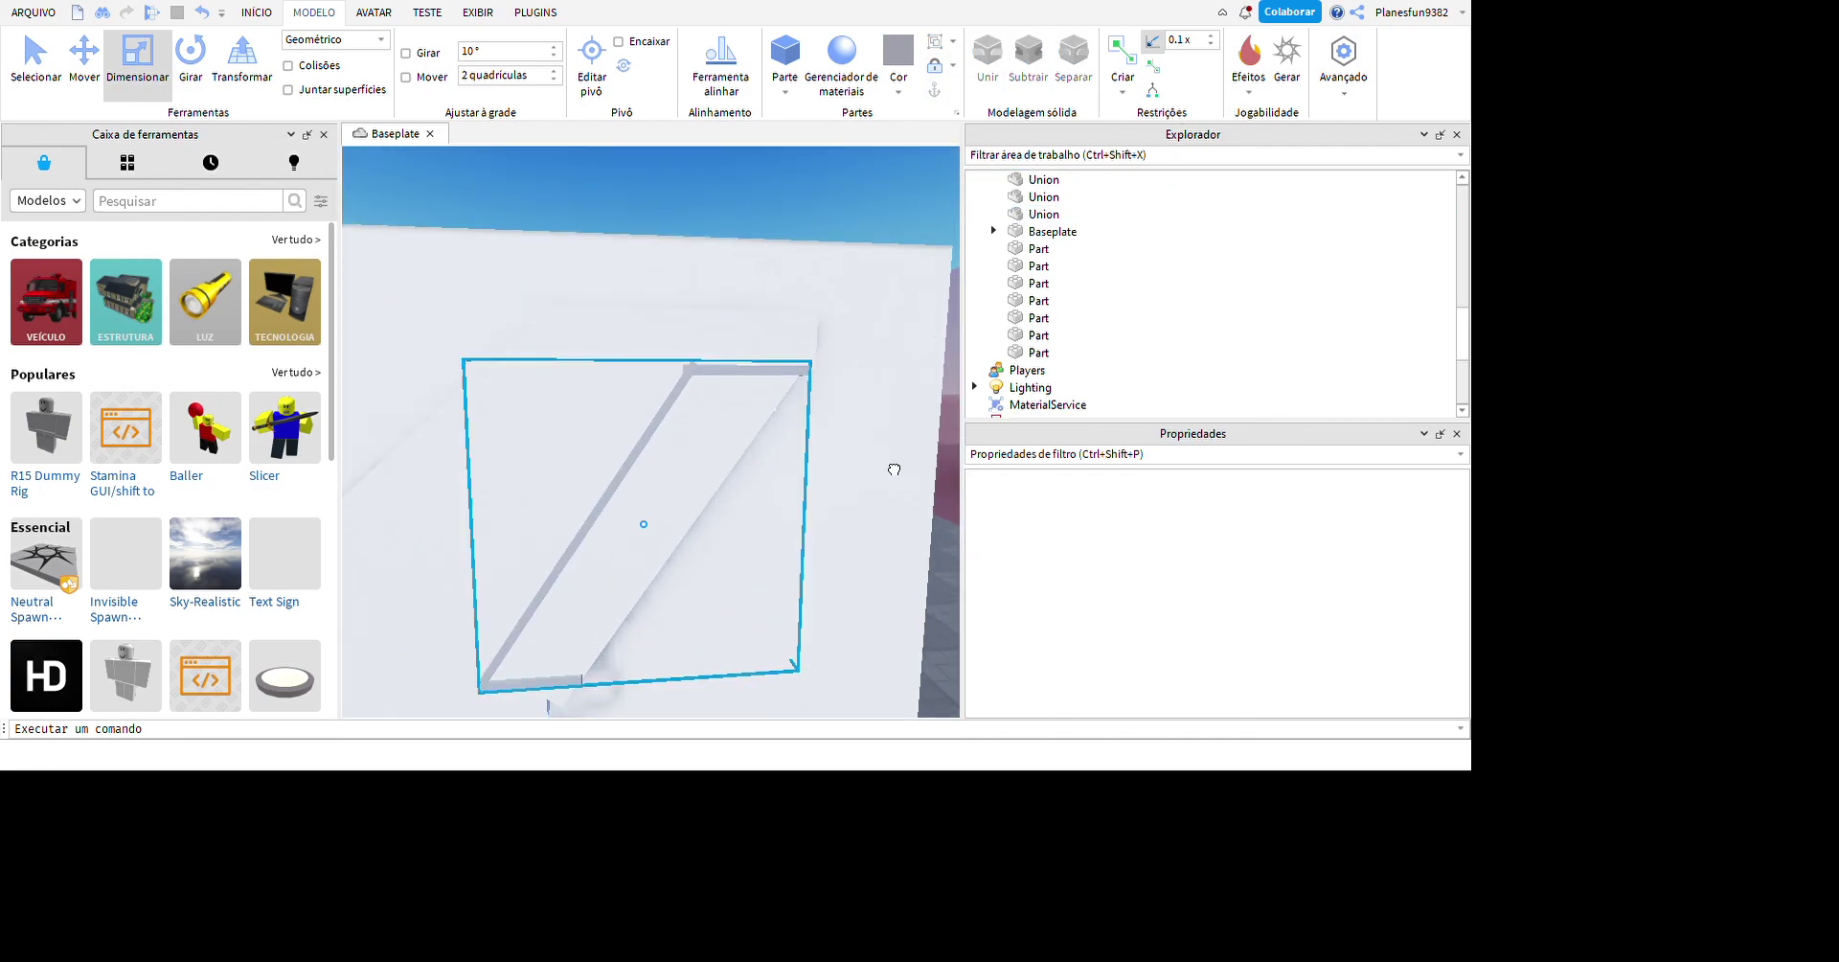
- Try deleting the remaining grey rudder-outline union from the fin
click(918, 491)
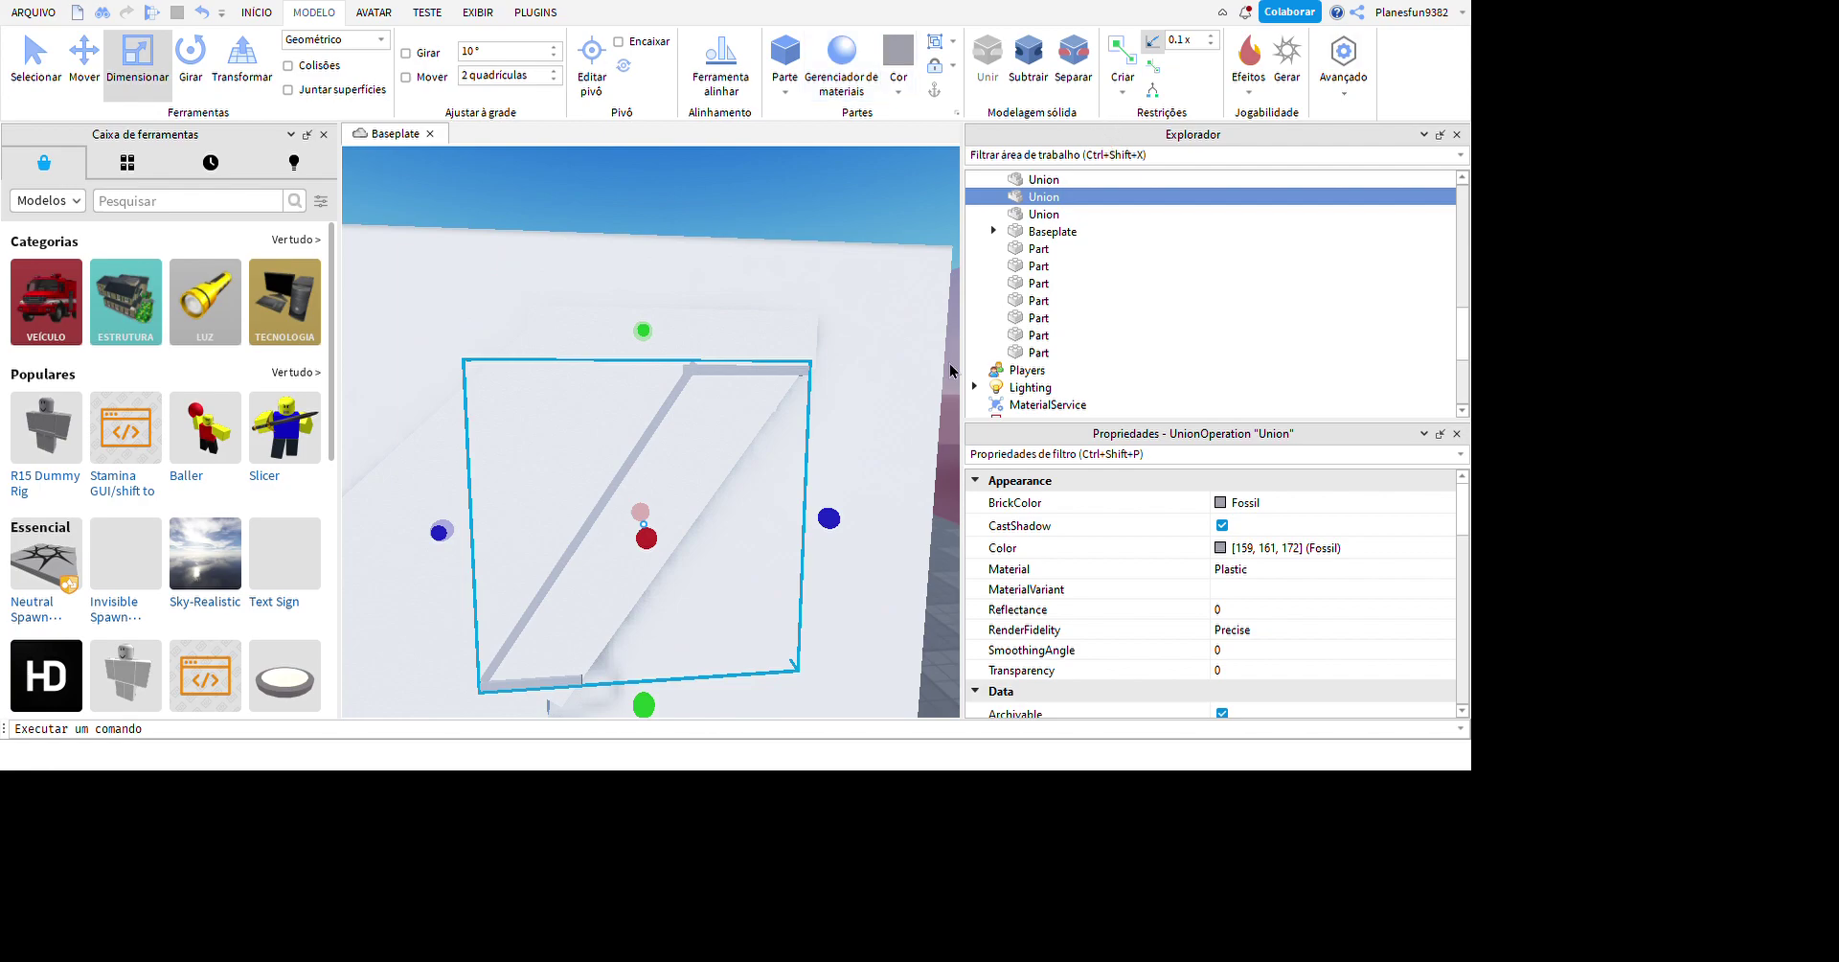
key(Delete)
scroll(948, 435, down, 5)
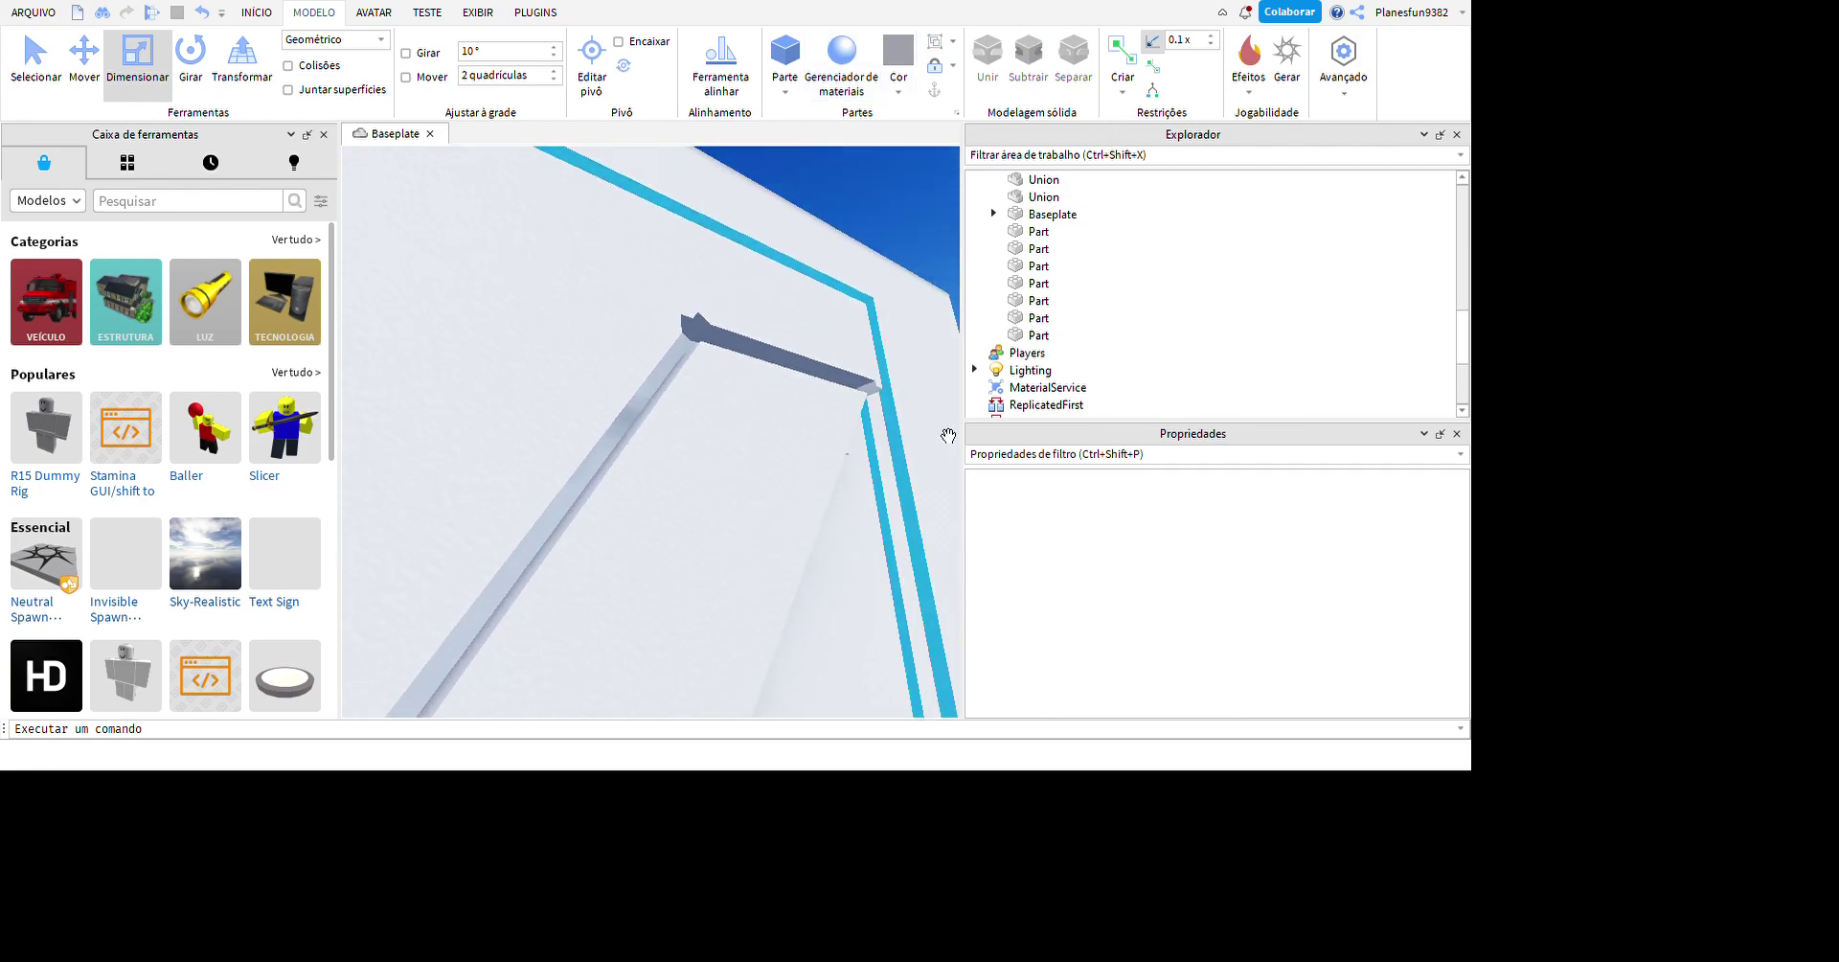
click(709, 479)
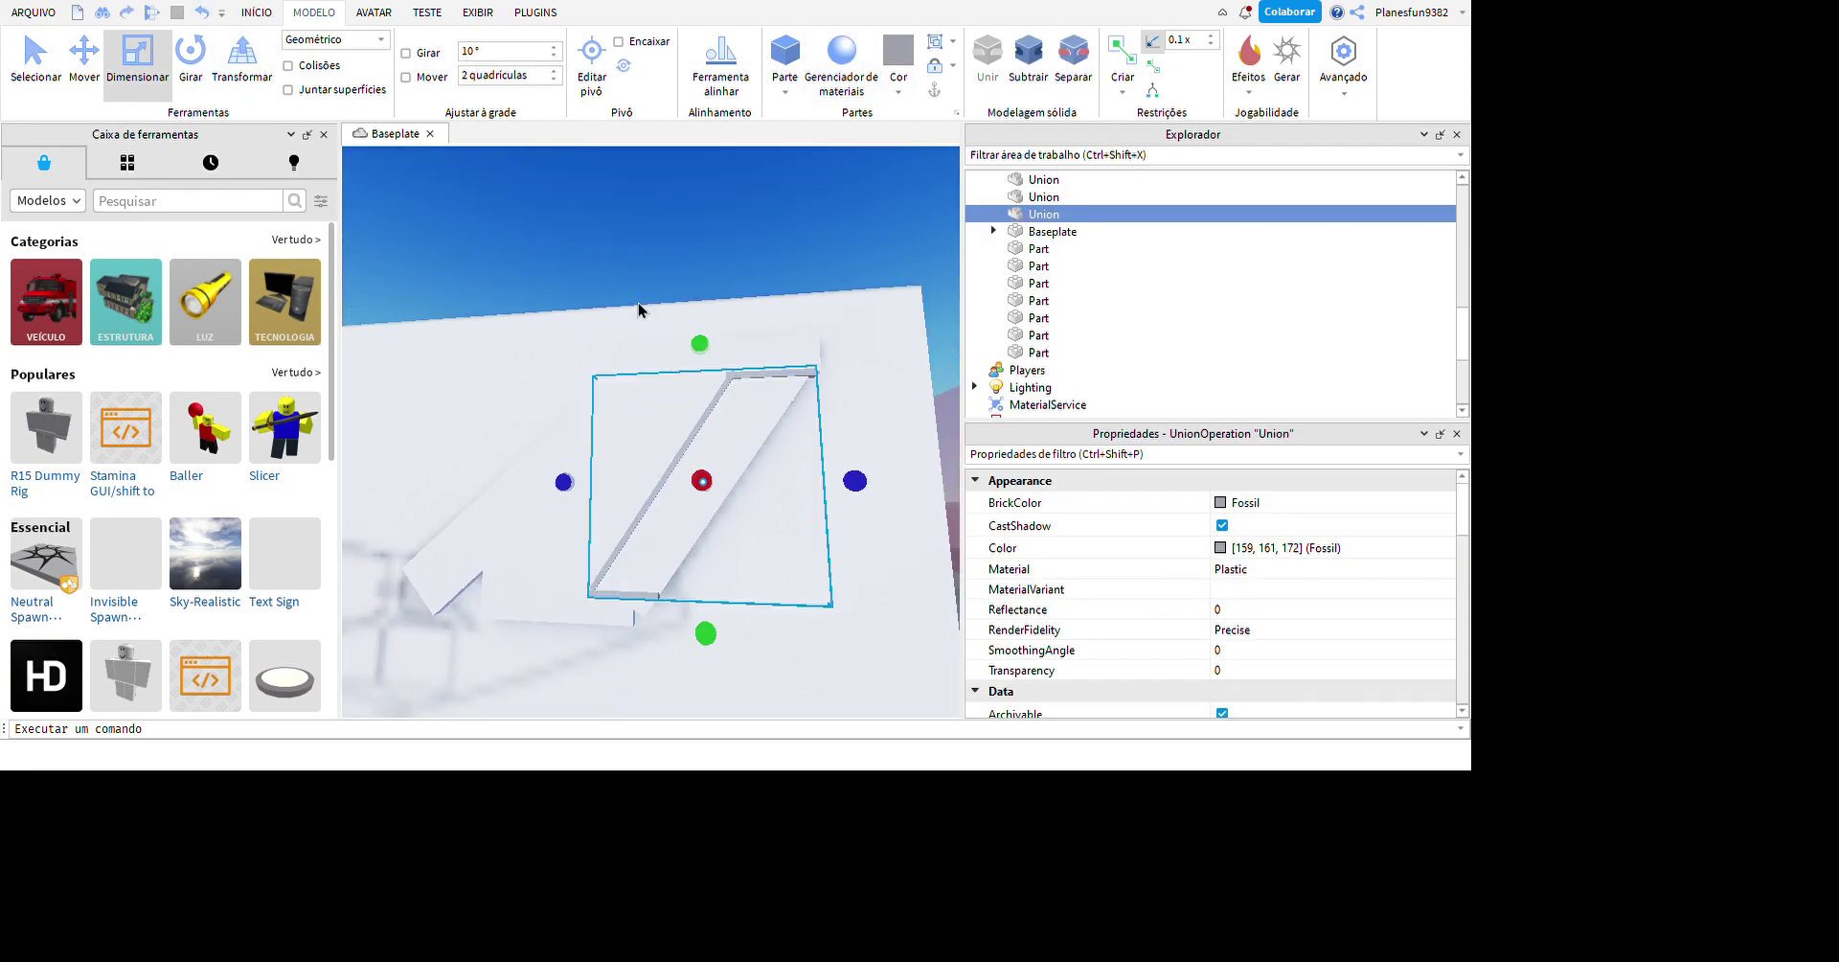
click(795, 284)
scroll(821, 514, up, 3)
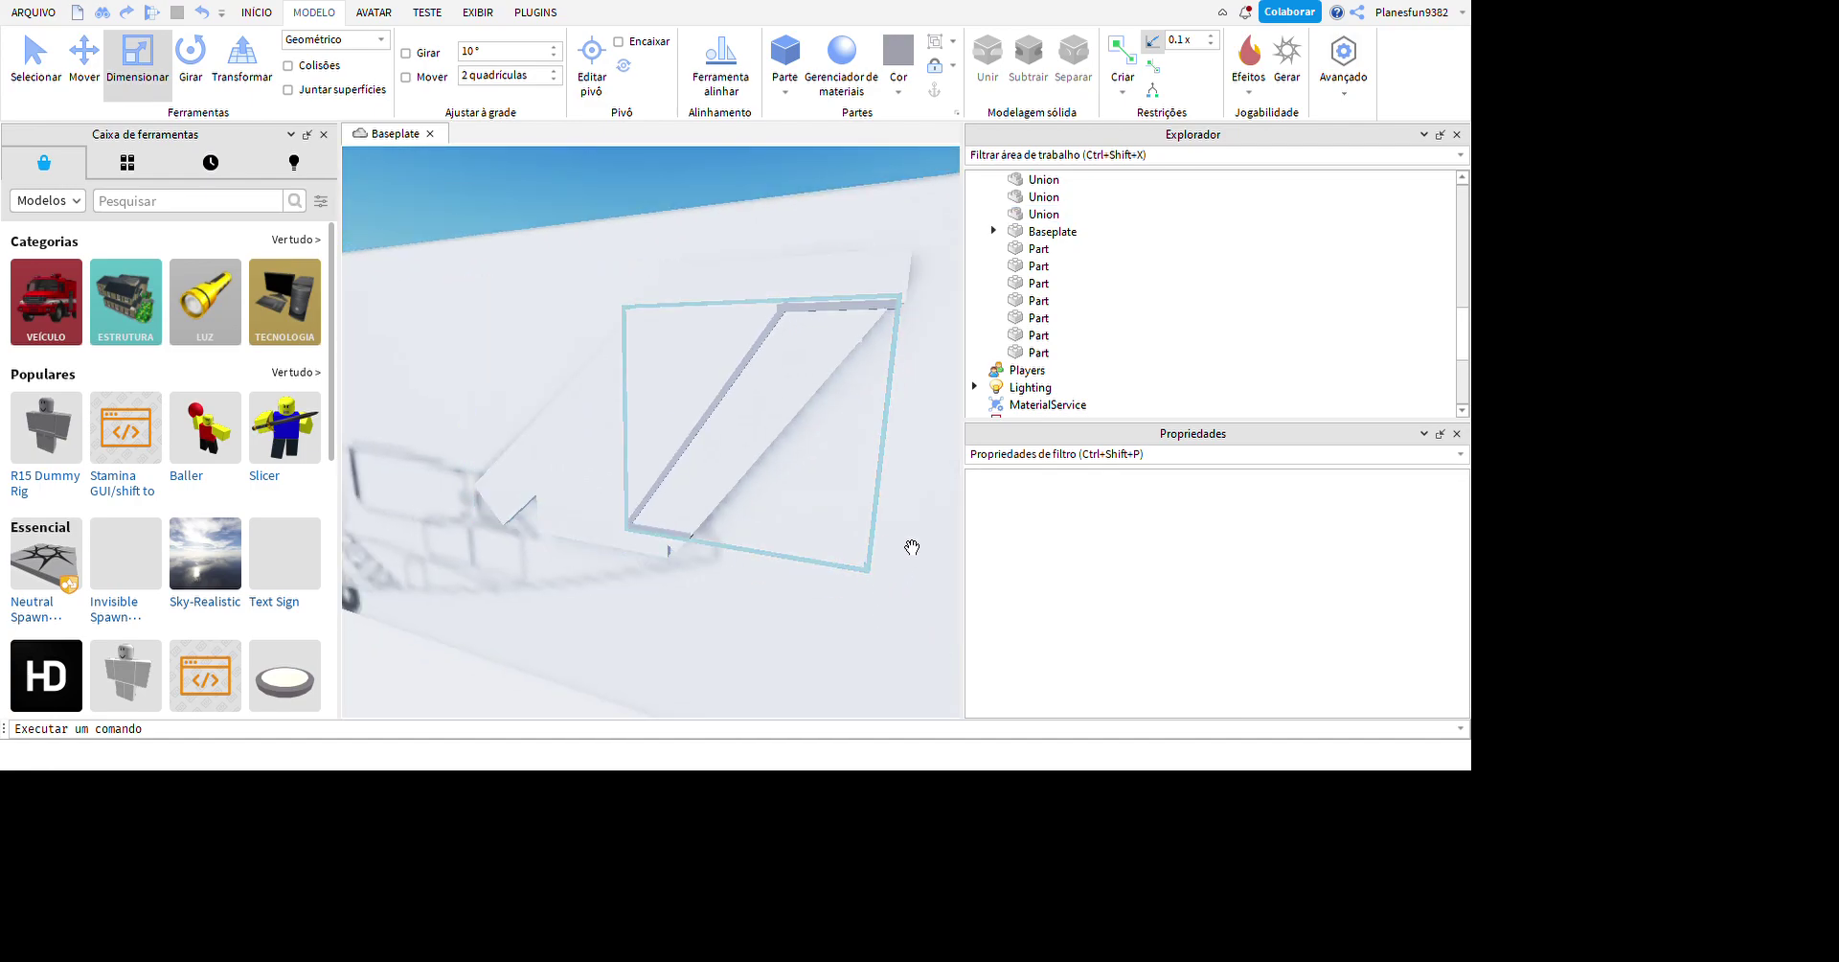
- Select the white fin and its grey rudder outline together and move them from the blueprint onto the rear fuselage
click(785, 549)
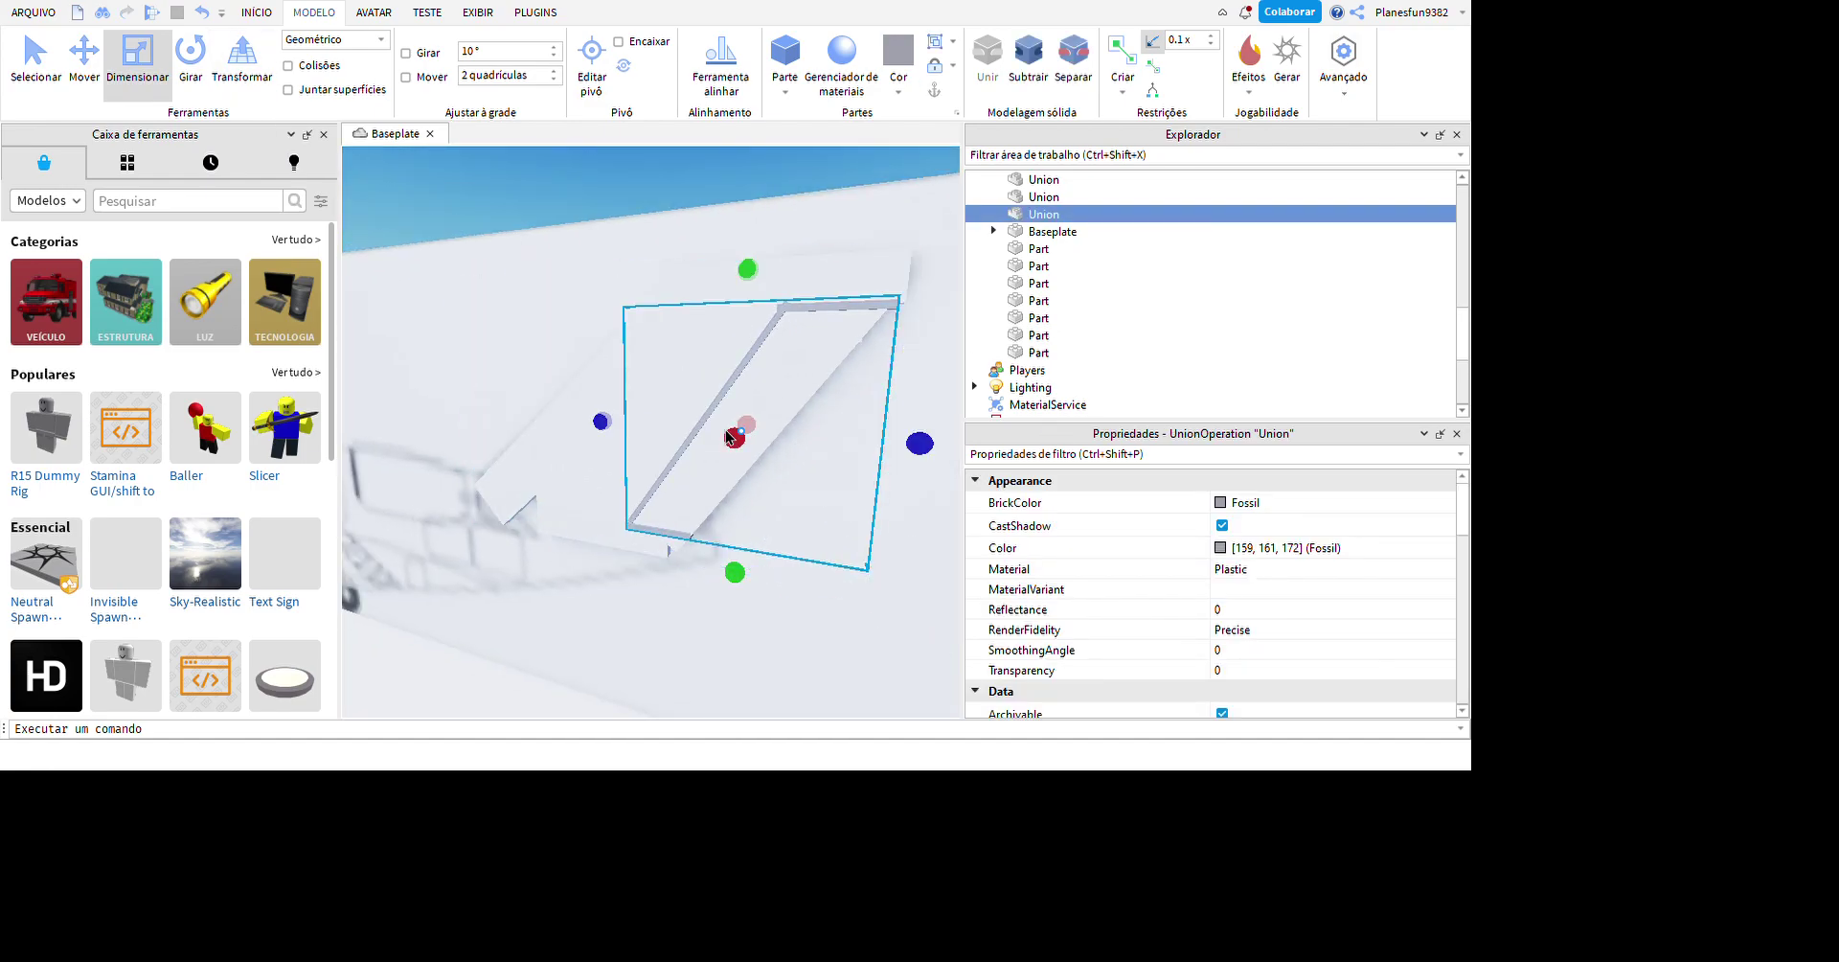
shift+click(783, 482)
click(100, 77)
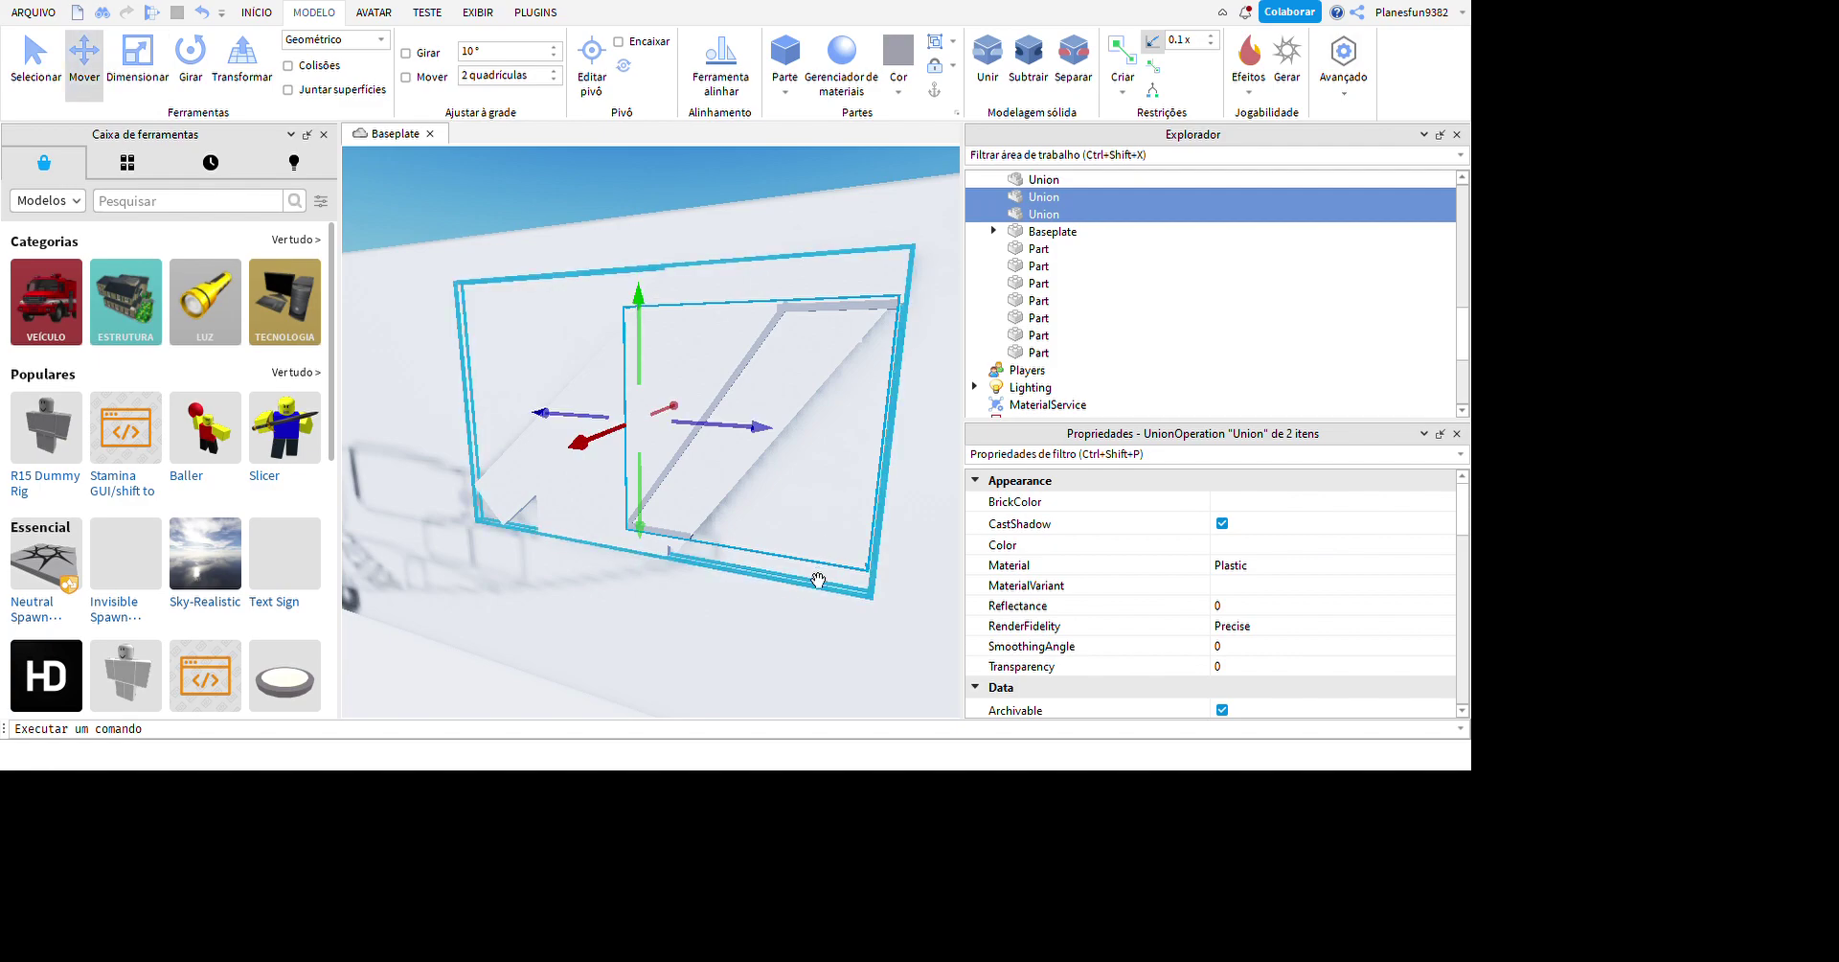
right_drag(704, 576, 700, 571)
scroll(700, 571, up, 5)
right_drag(845, 671, 845, 670)
scroll(754, 586, down, 5)
right_drag(754, 586, 958, 543)
click(945, 442)
scroll(837, 427, up, 5)
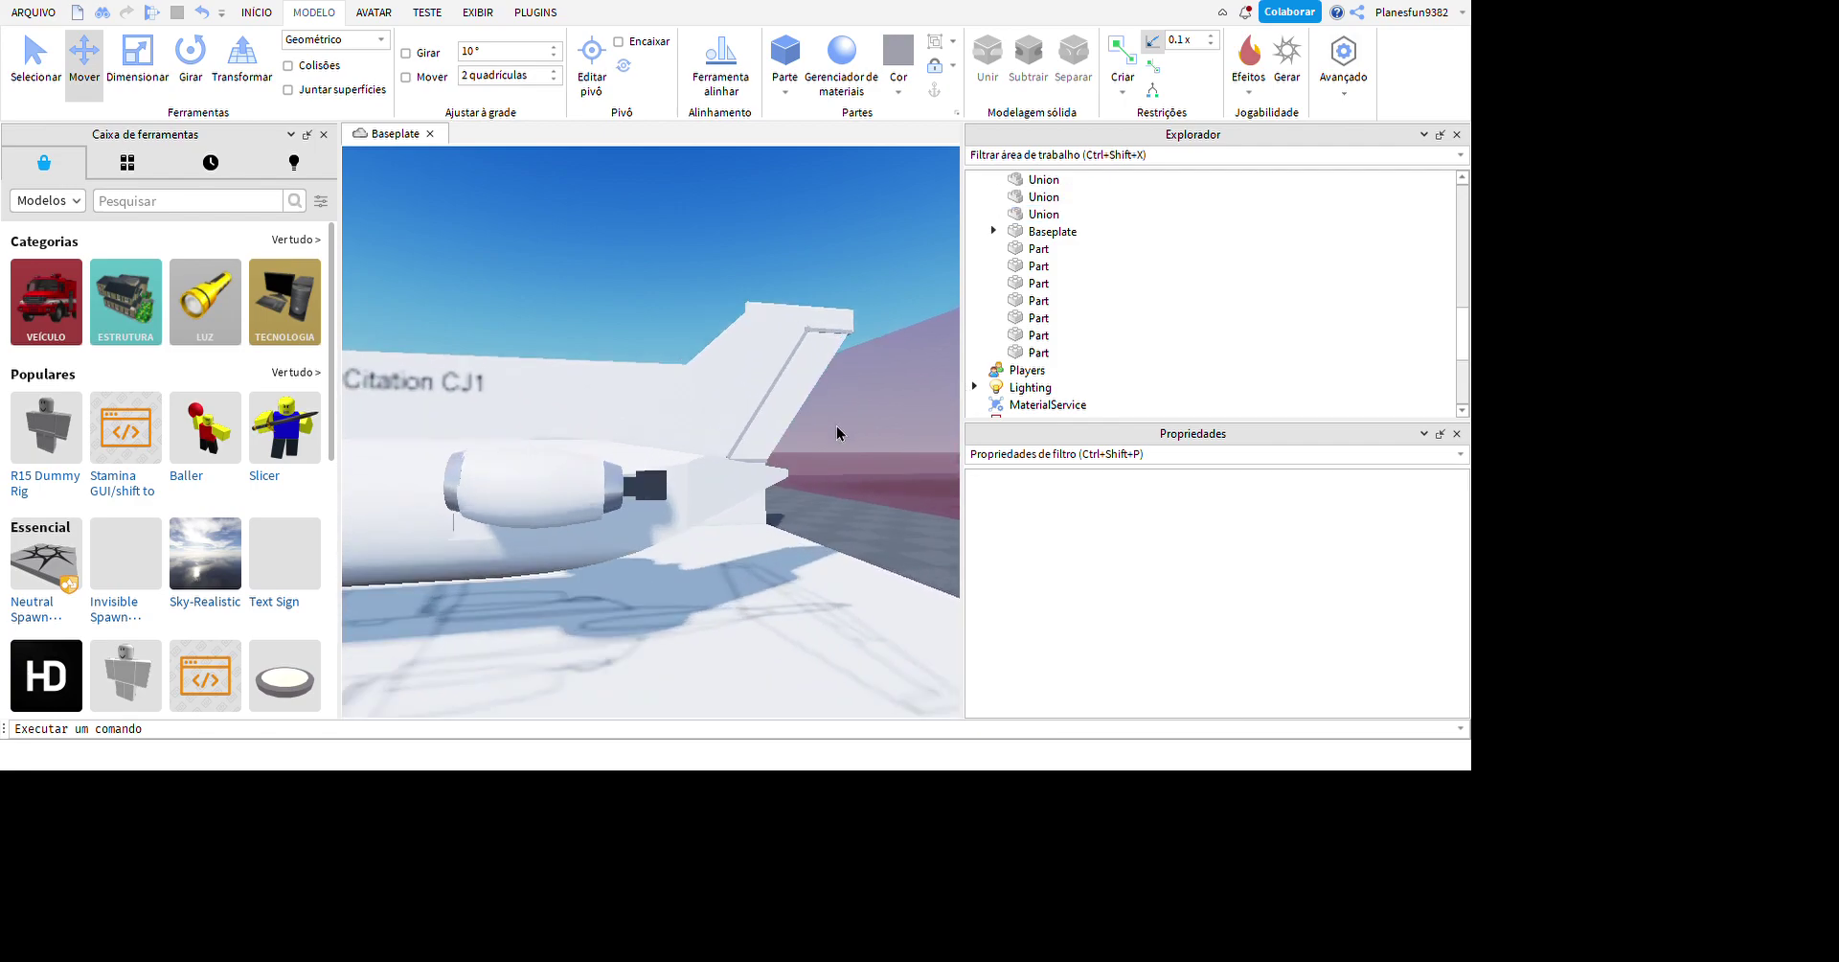
right_drag(840, 429, 866, 456)
click(784, 53)
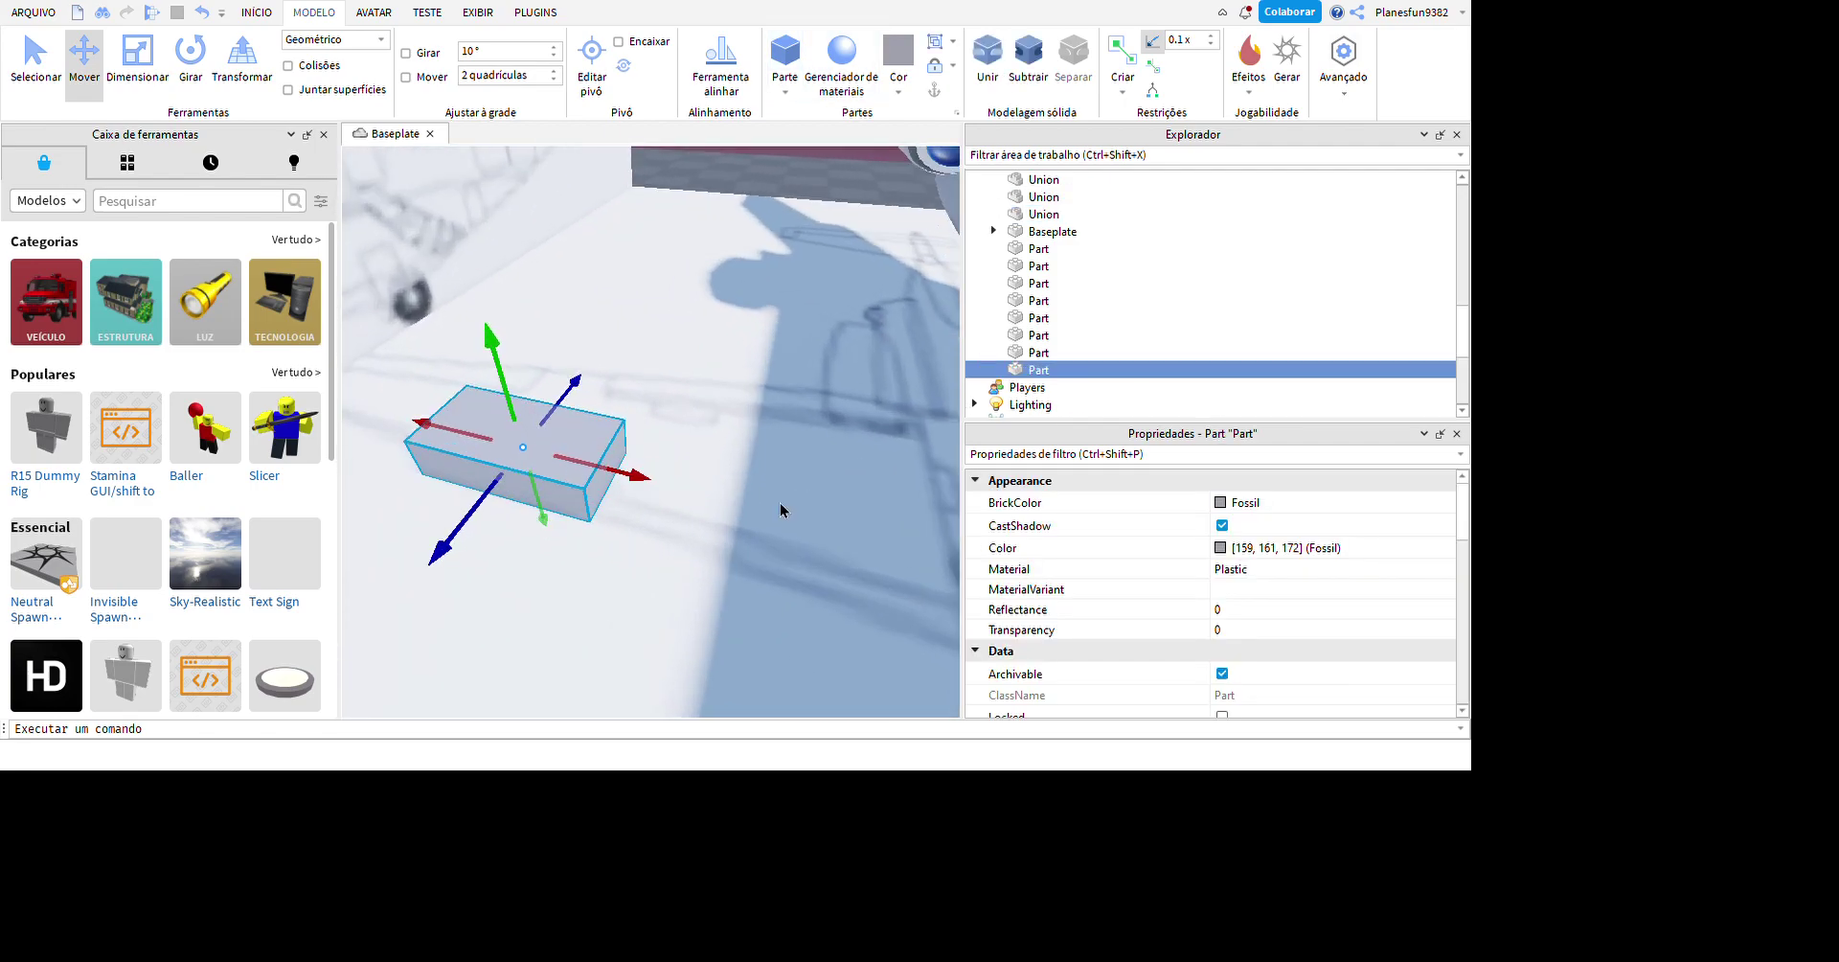
right_drag(807, 508, 766, 512)
key(Delete)
- Insert a block and size it over the protruding trailing-edge corner at the wing root
scroll(766, 512, down, 5)
click(878, 456)
right_drag(879, 456, 891, 379)
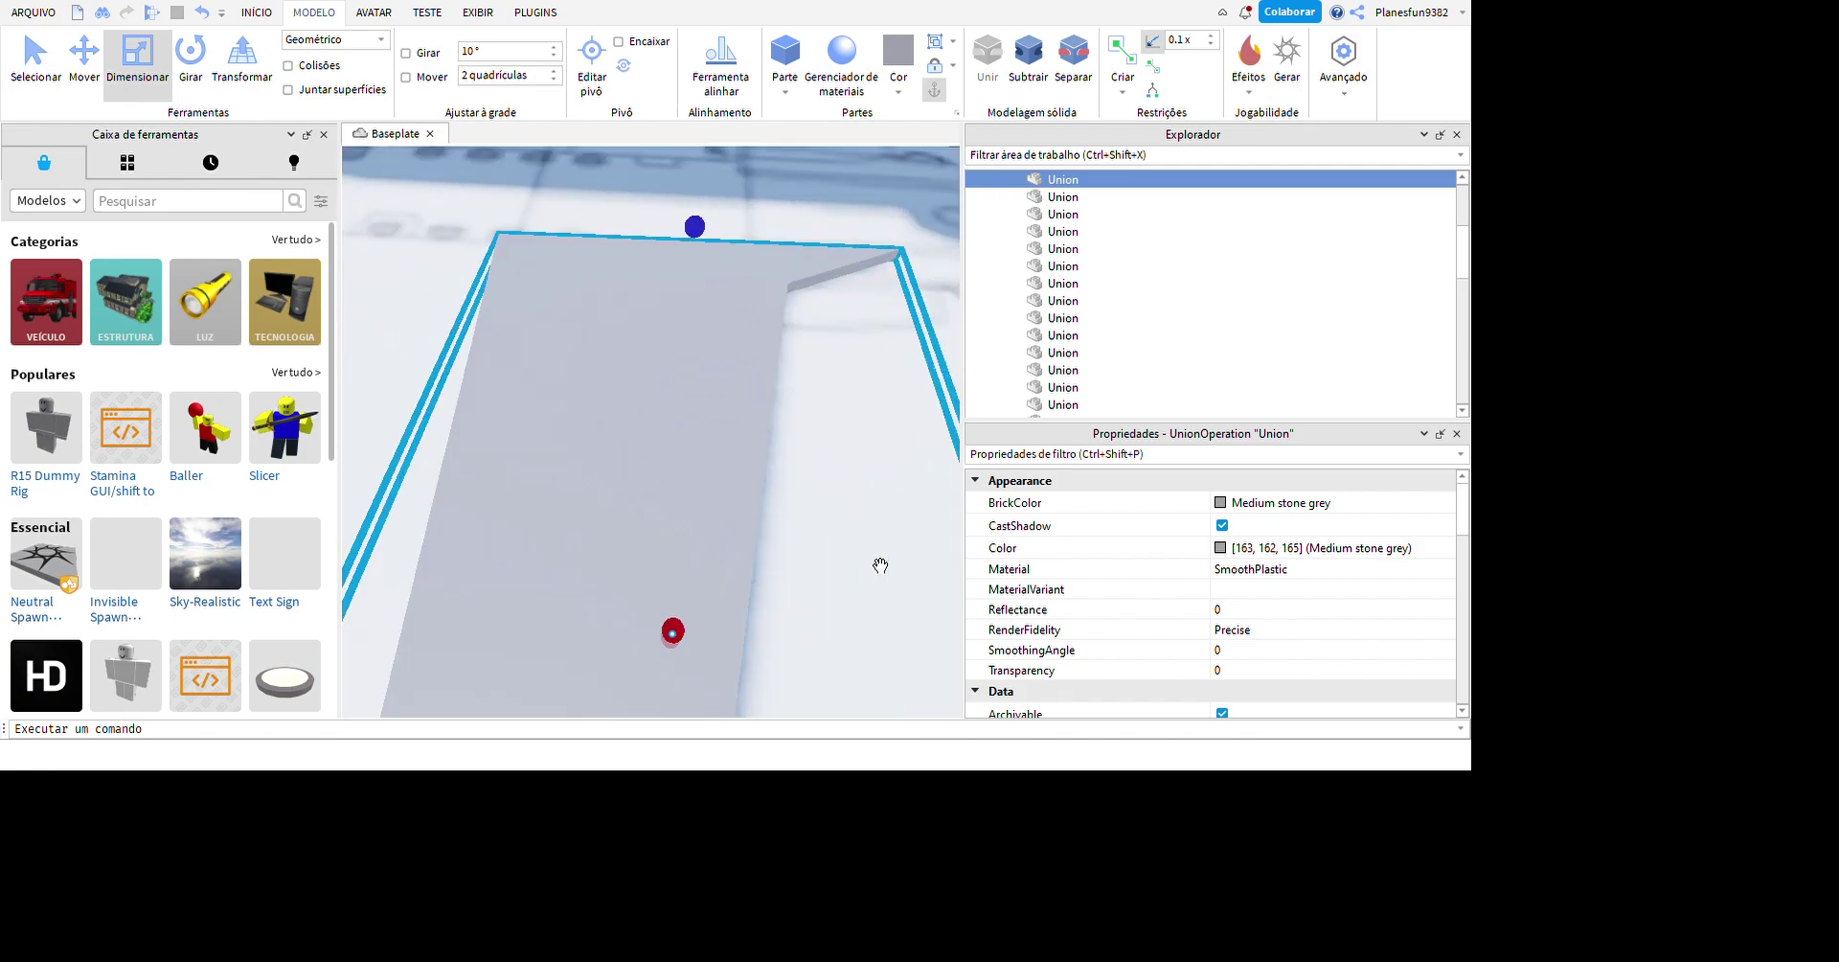
click(784, 57)
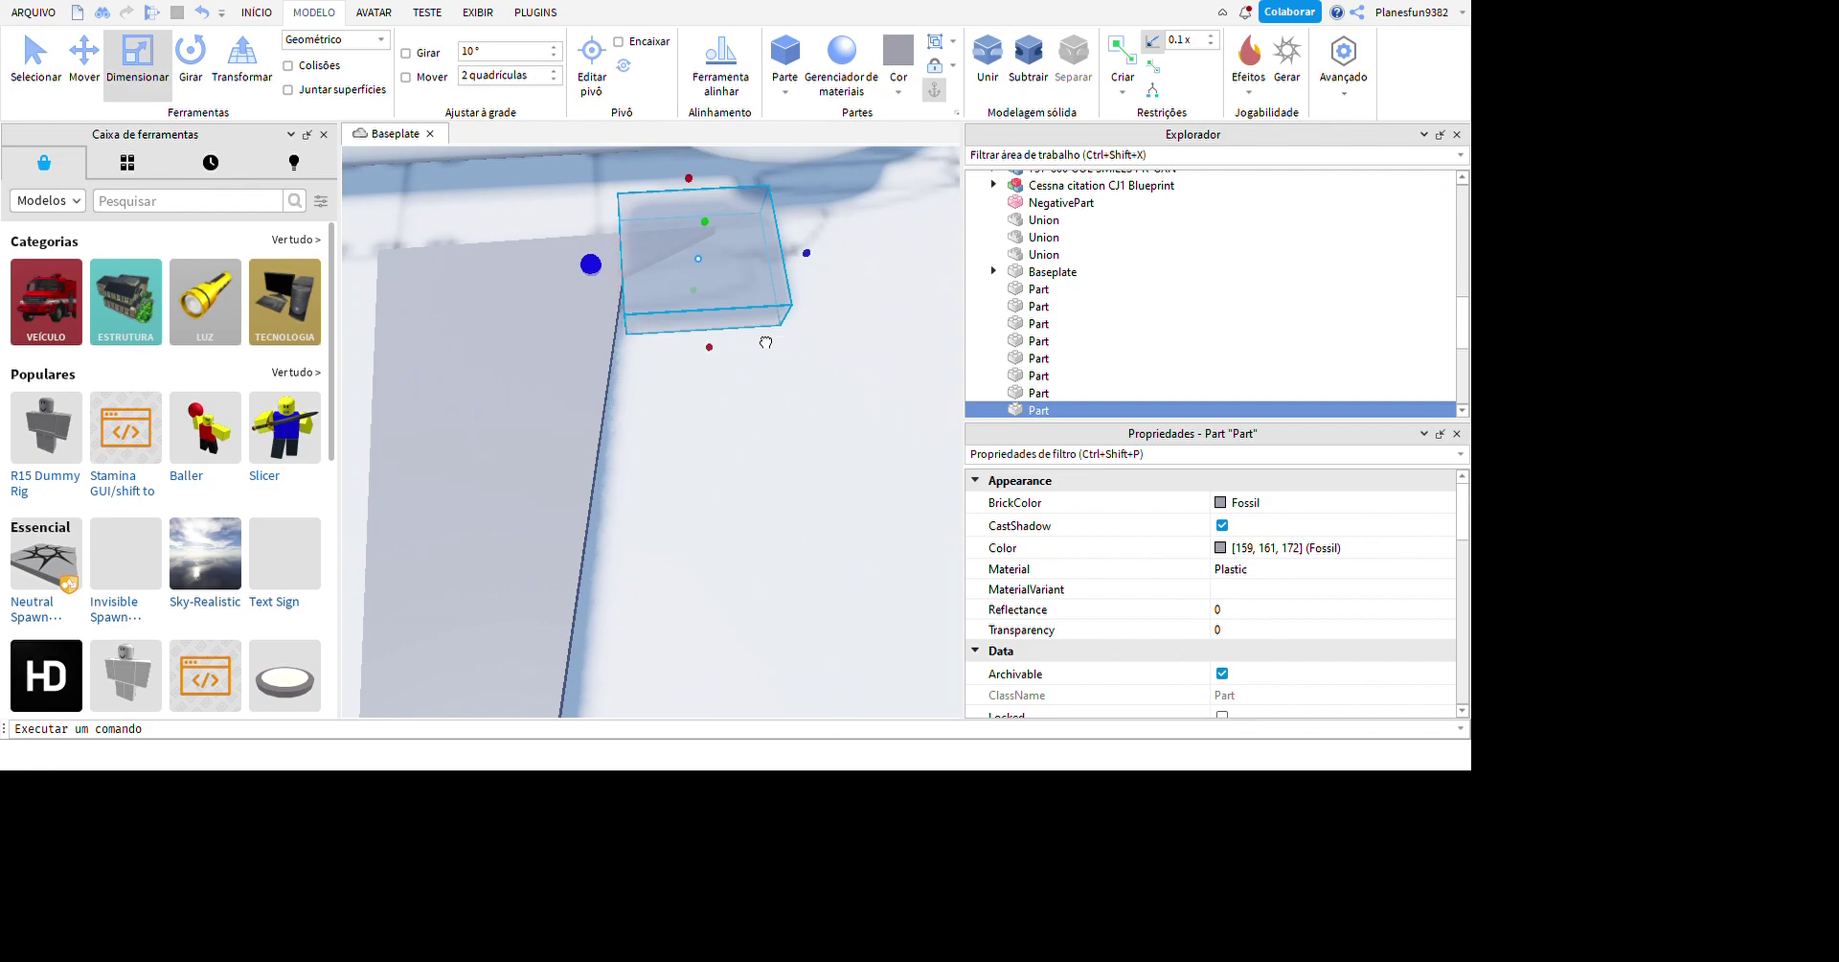
- Negate the corner block and union it with the grey wing to trim the trailing-edge corner at the root
key(ctrl+shift+n)
right_drag(765, 342, 764, 479)
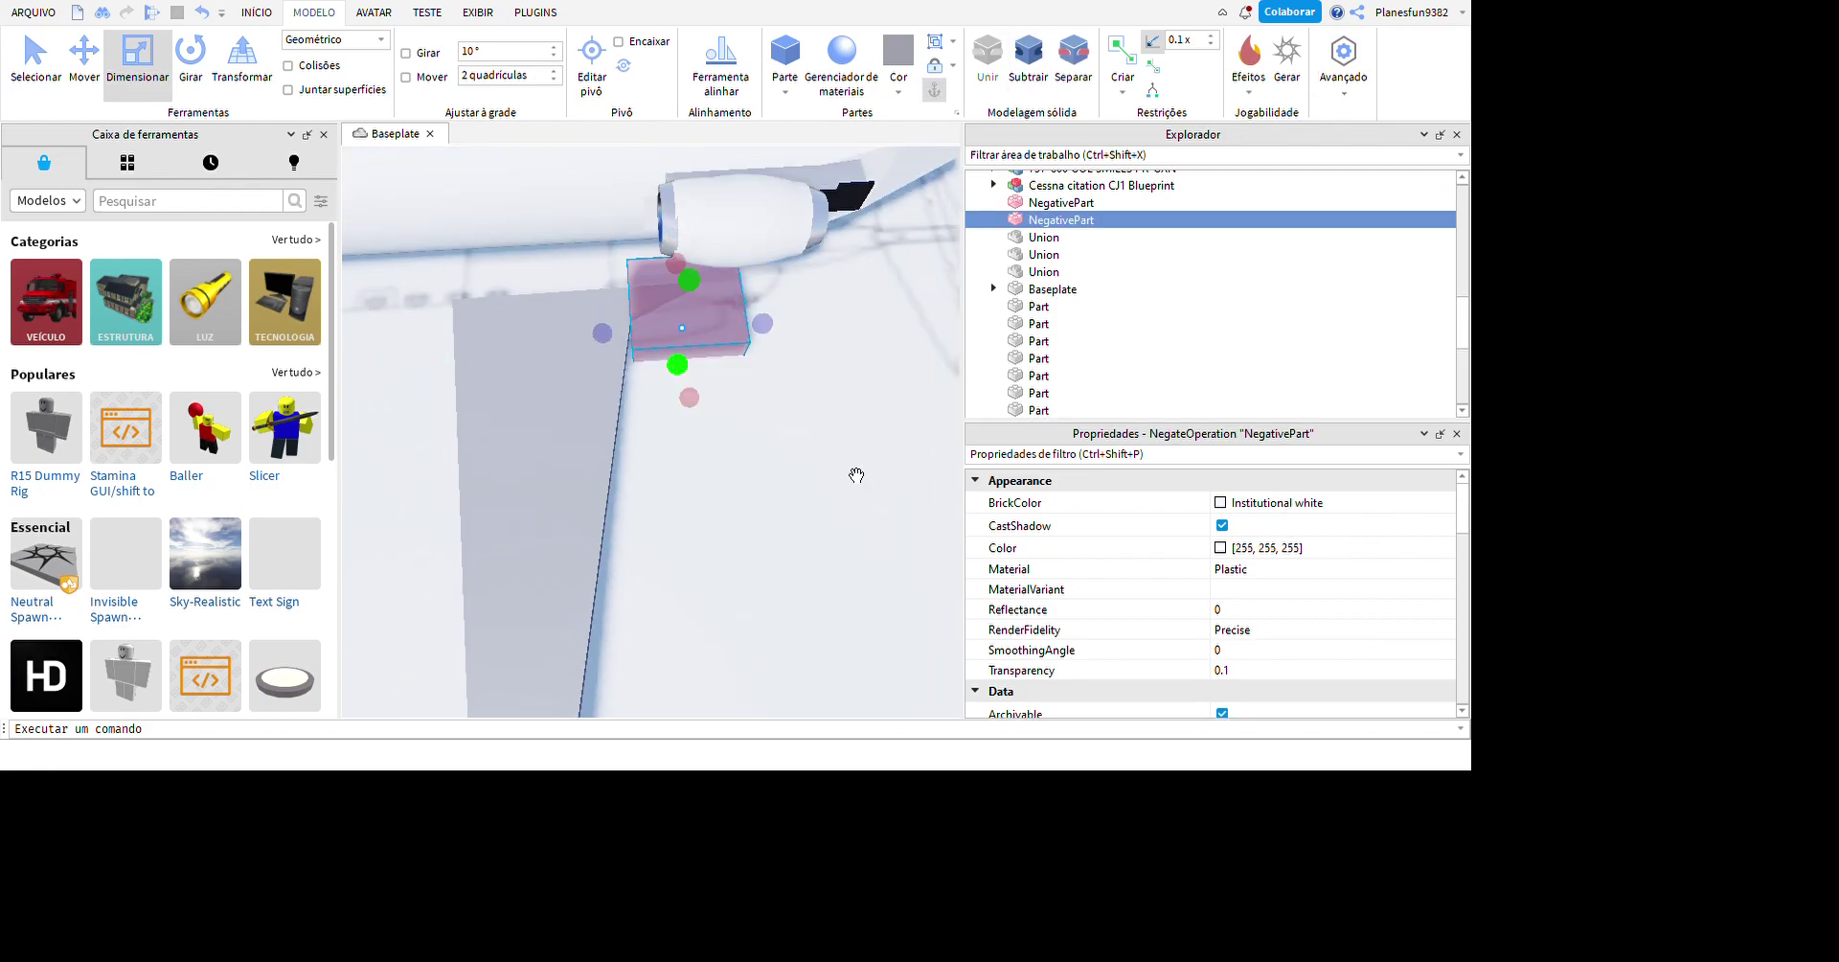
shift+click(857, 474)
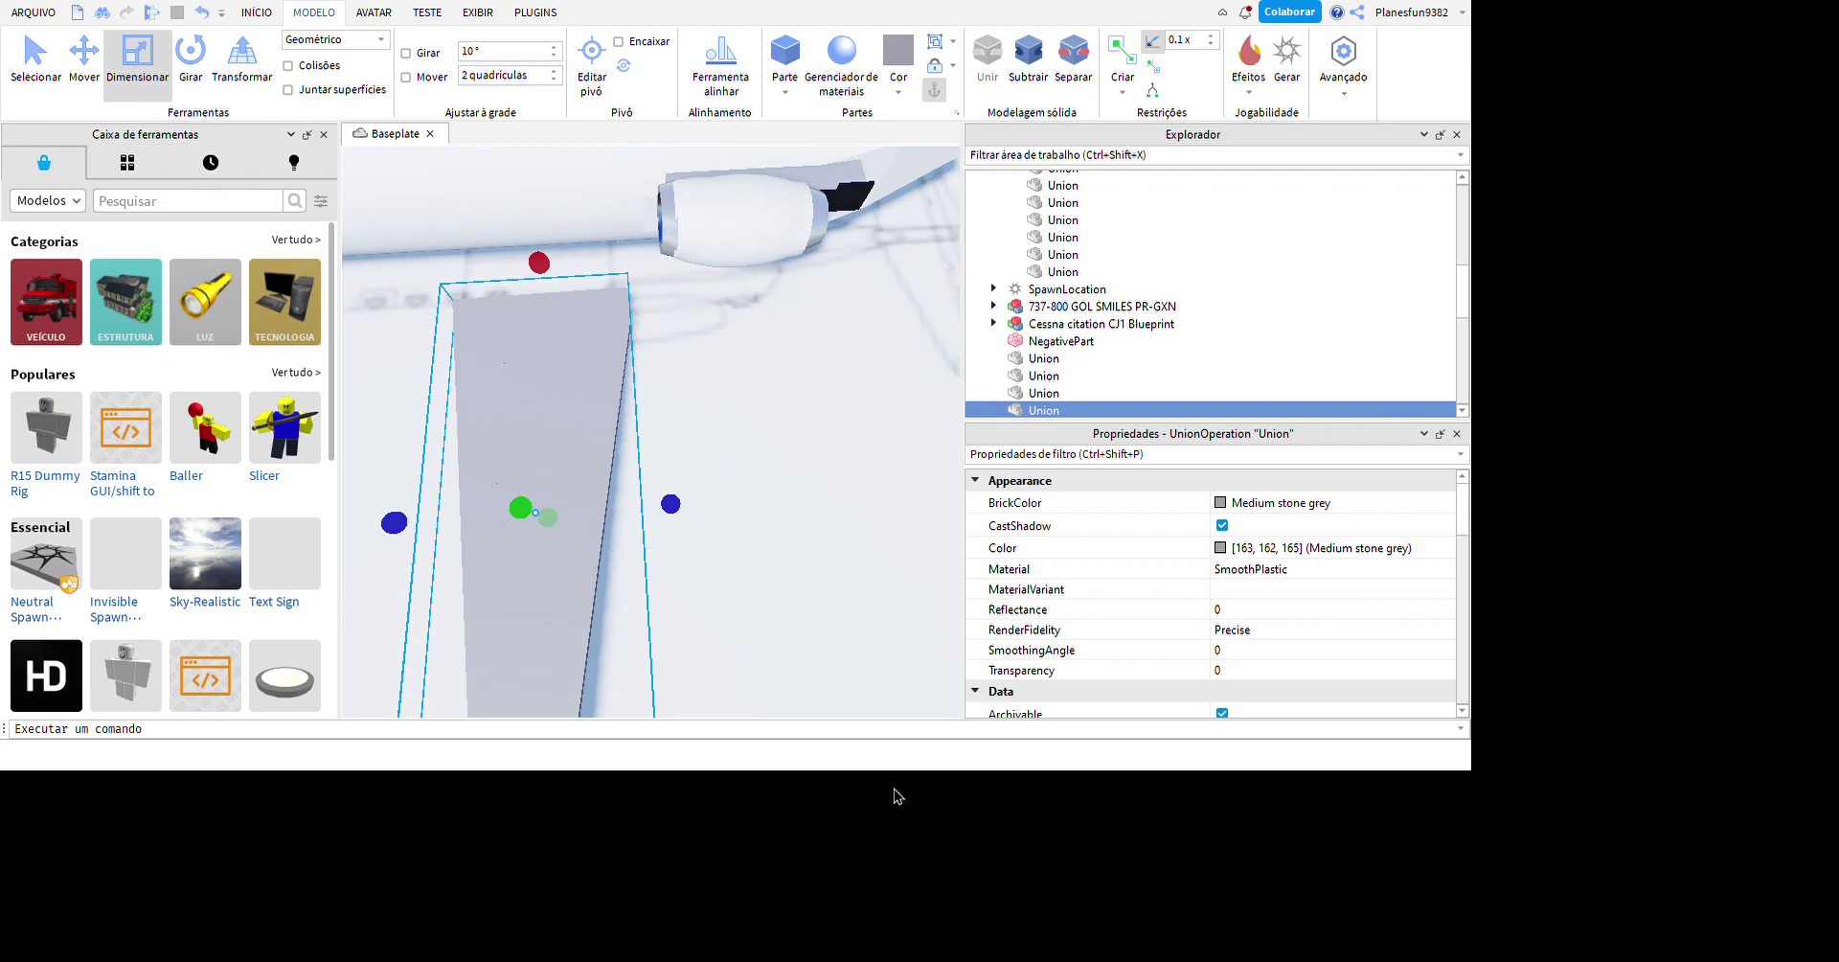
right_drag(791, 590, 1068, 748)
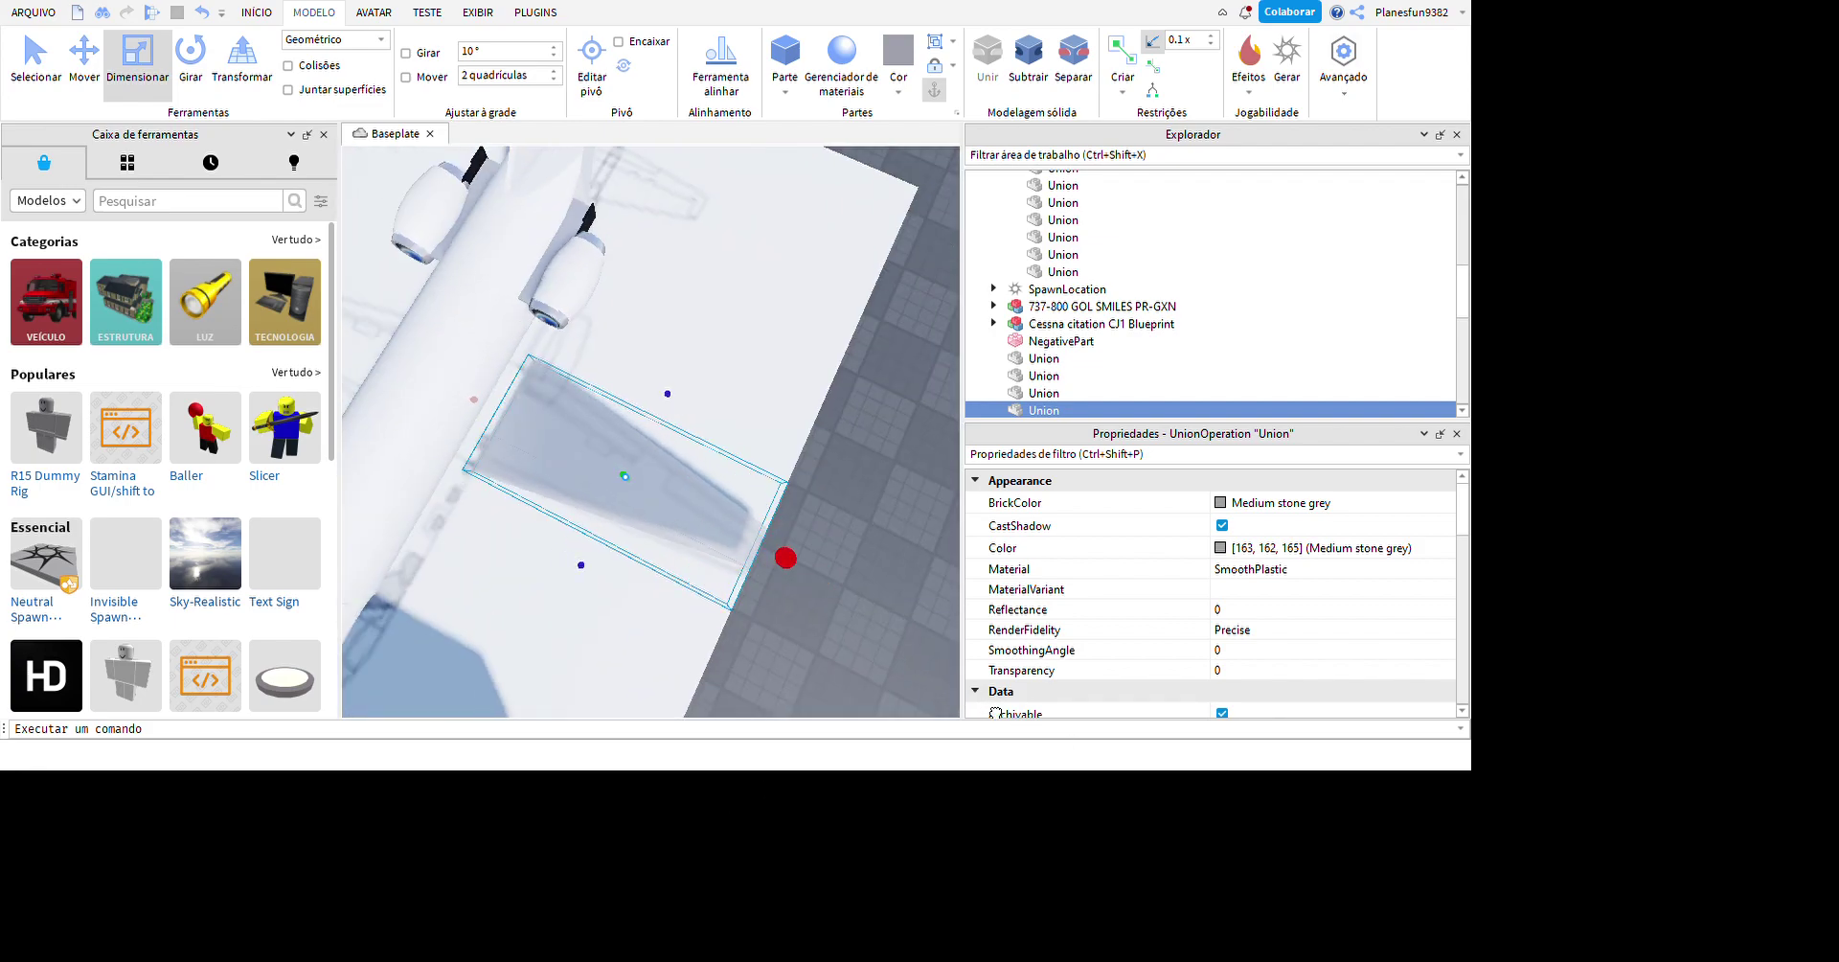
- Add a white part around the middle of the fuselage and set its mesh type to Sphere
scroll(799, 348, up, 5)
key(ctrl+2)
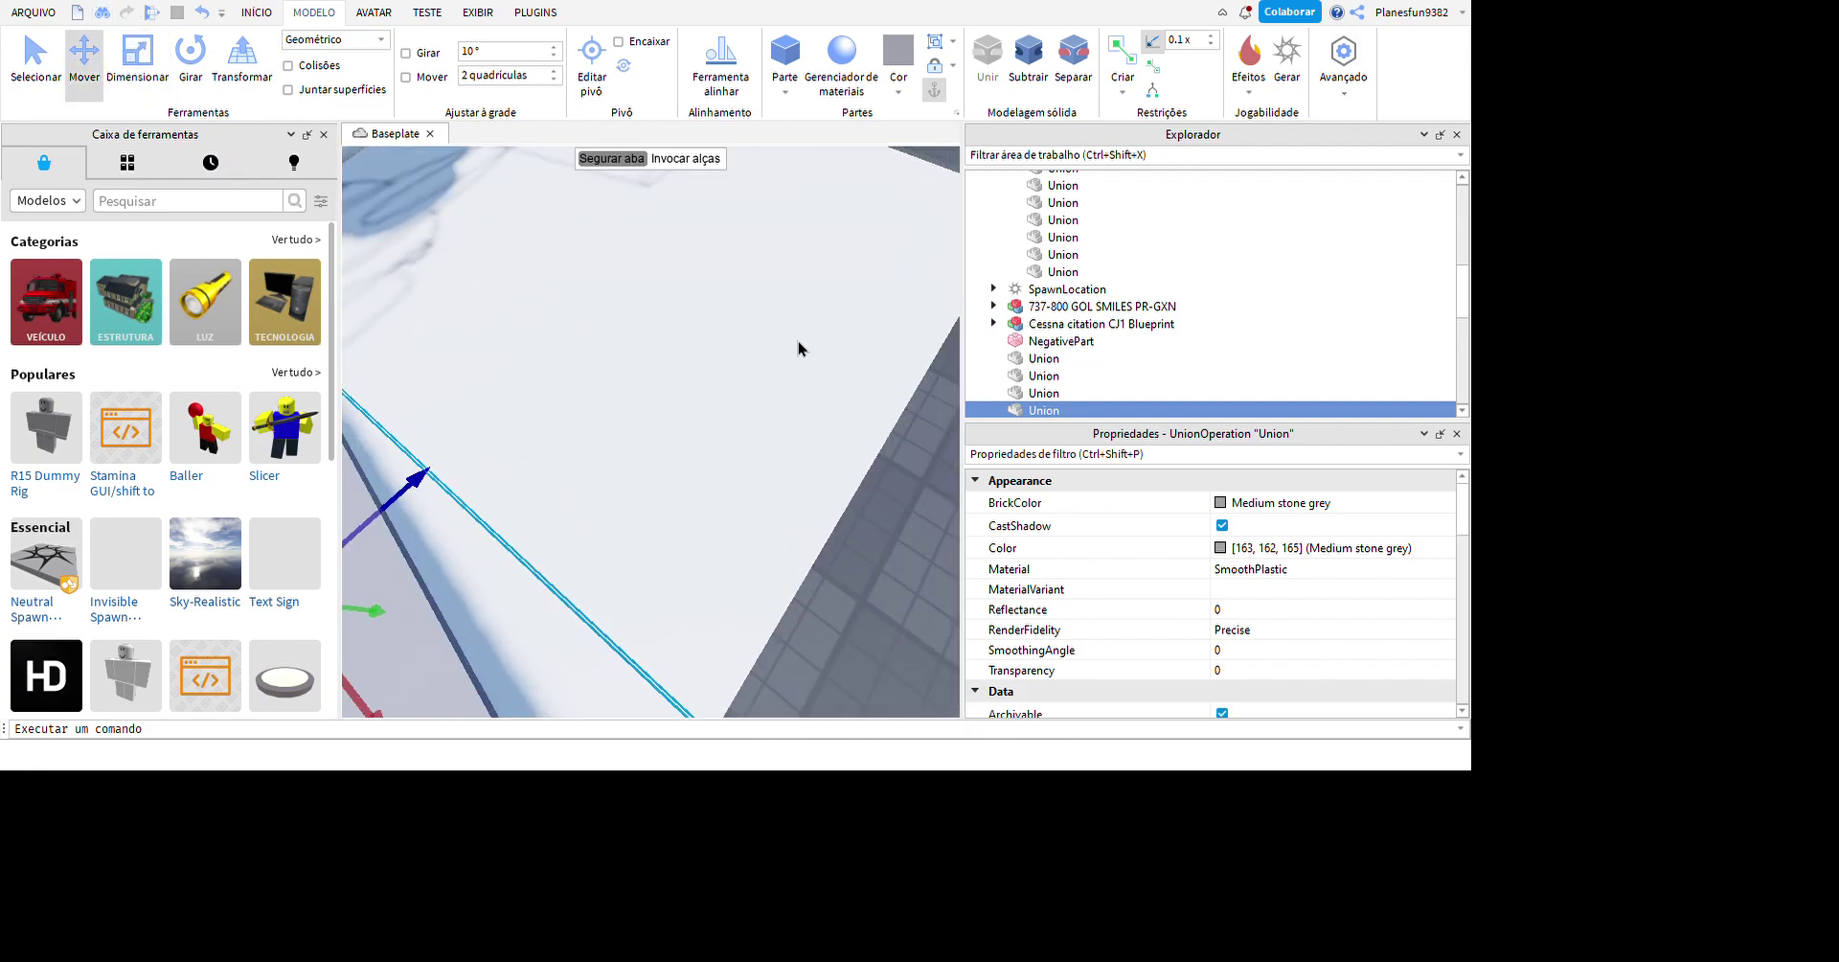
click(784, 53)
scroll(781, 481, down, 5)
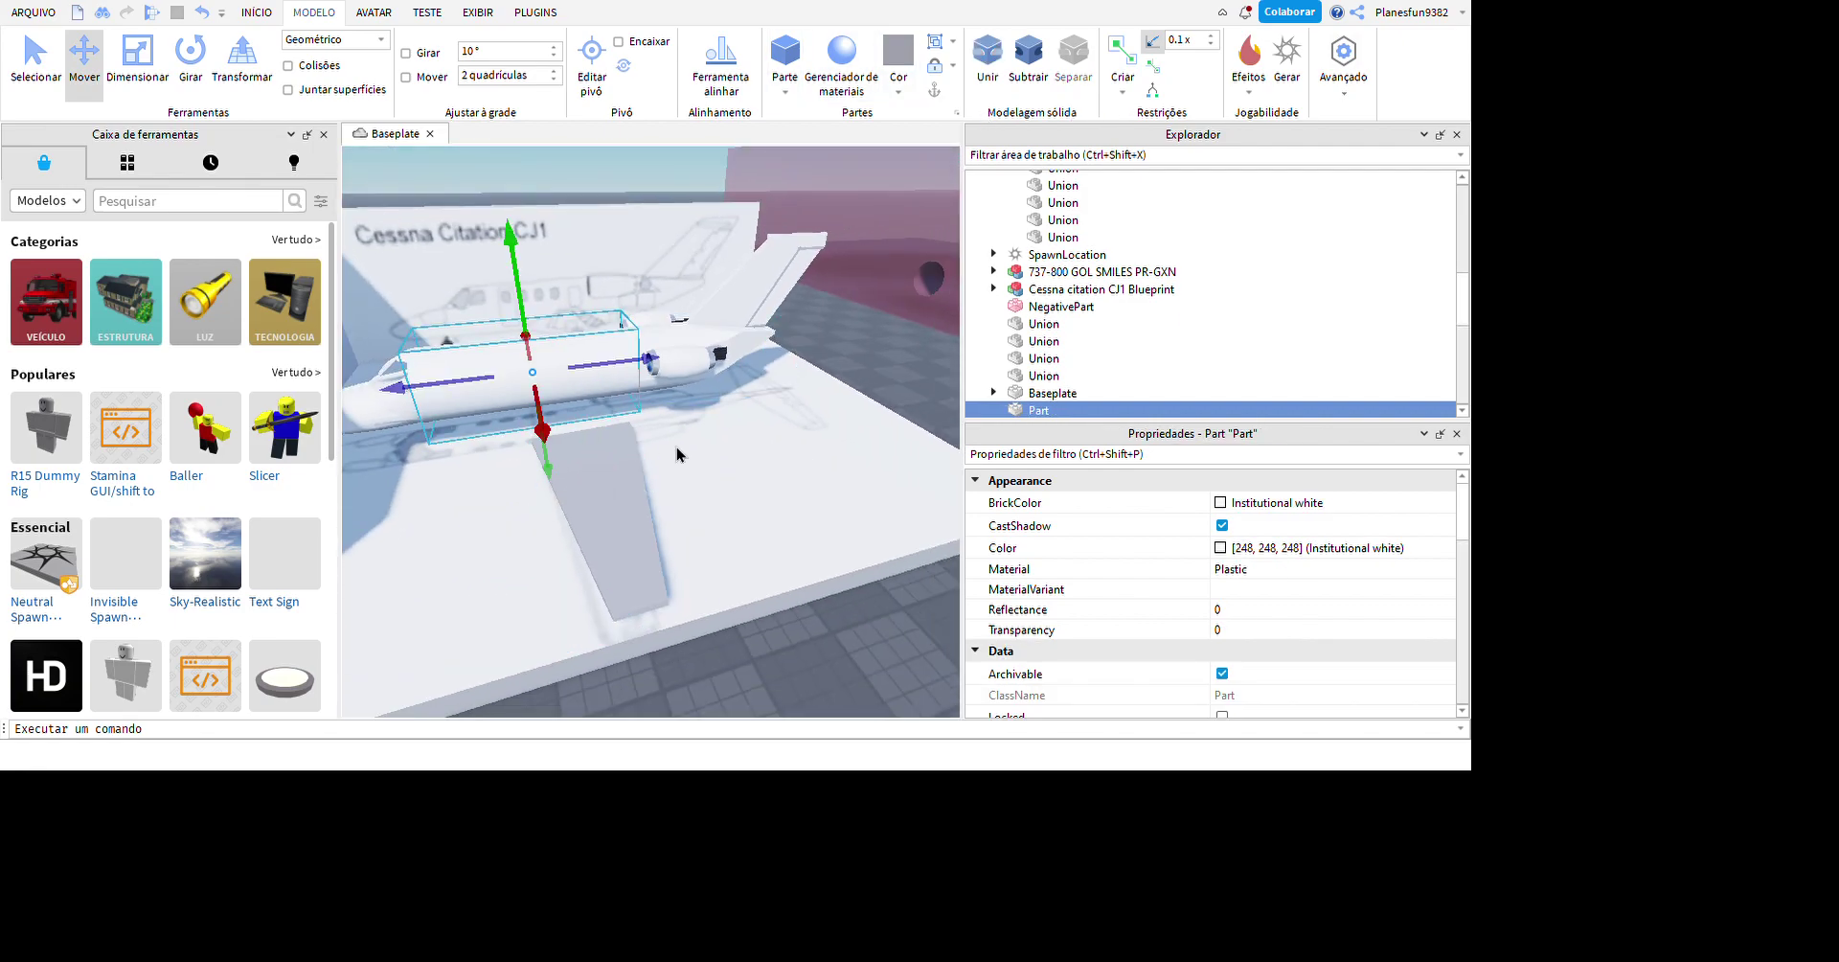
right_drag(677, 446, 712, 192)
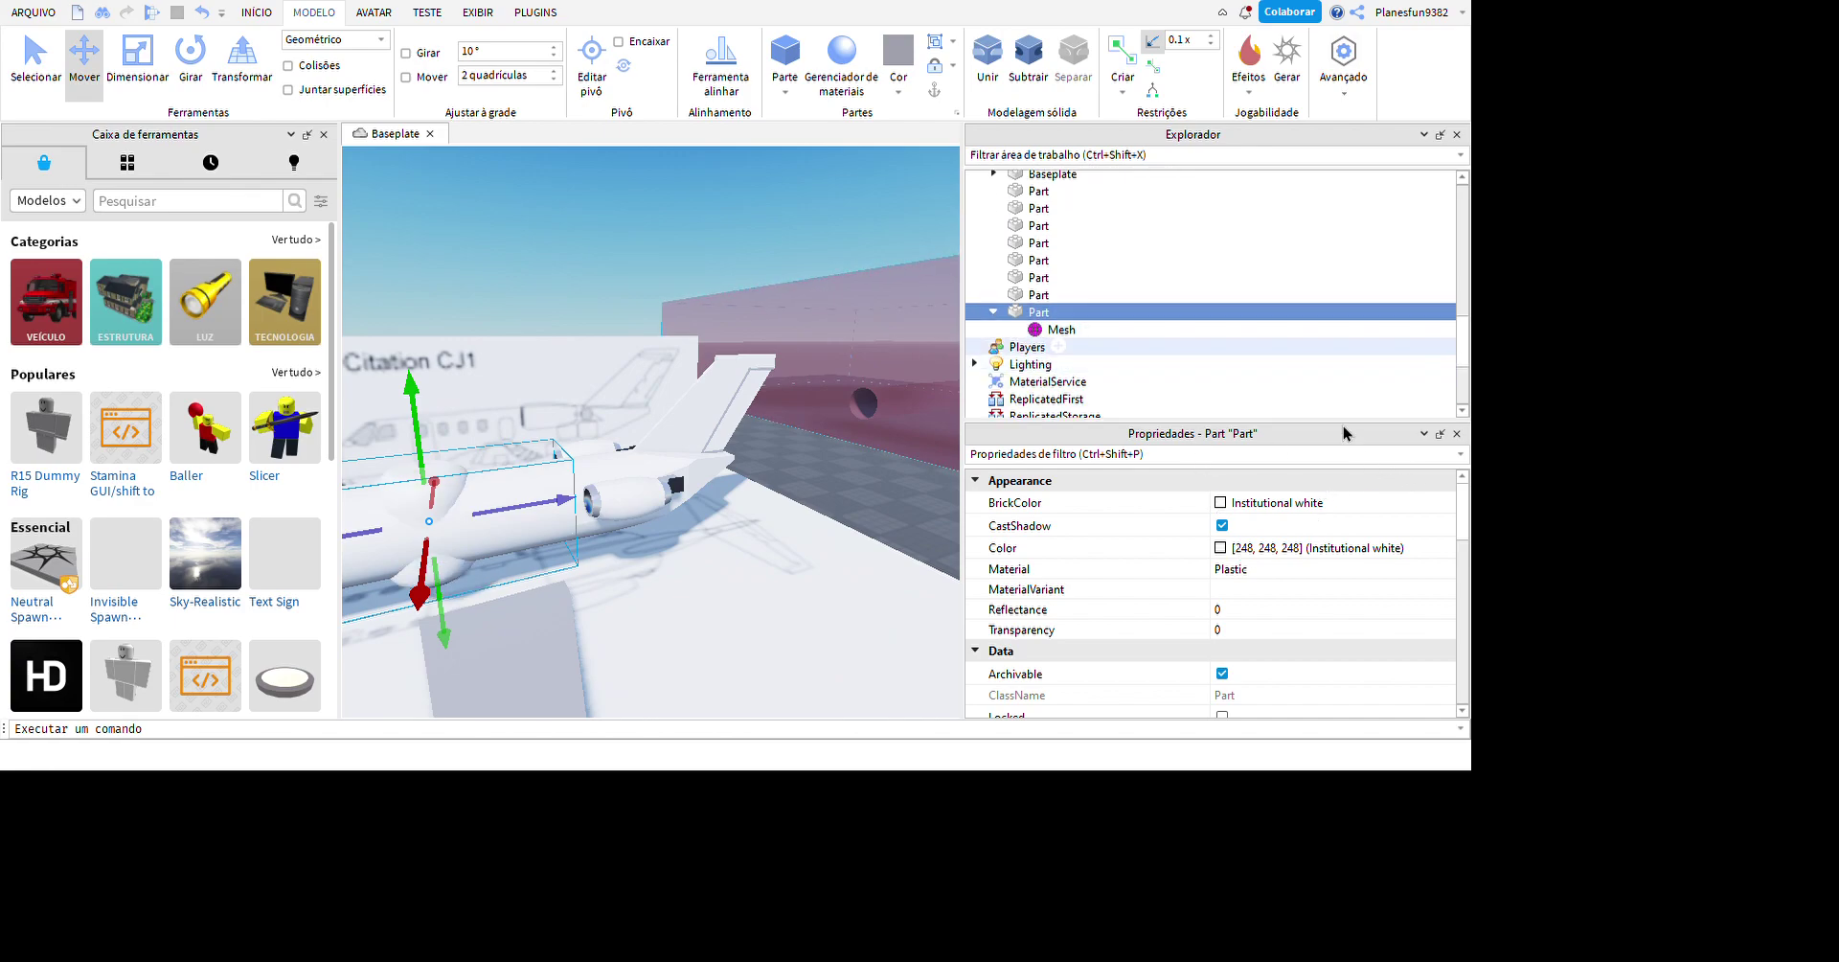
scroll(1417, 594, down, 3)
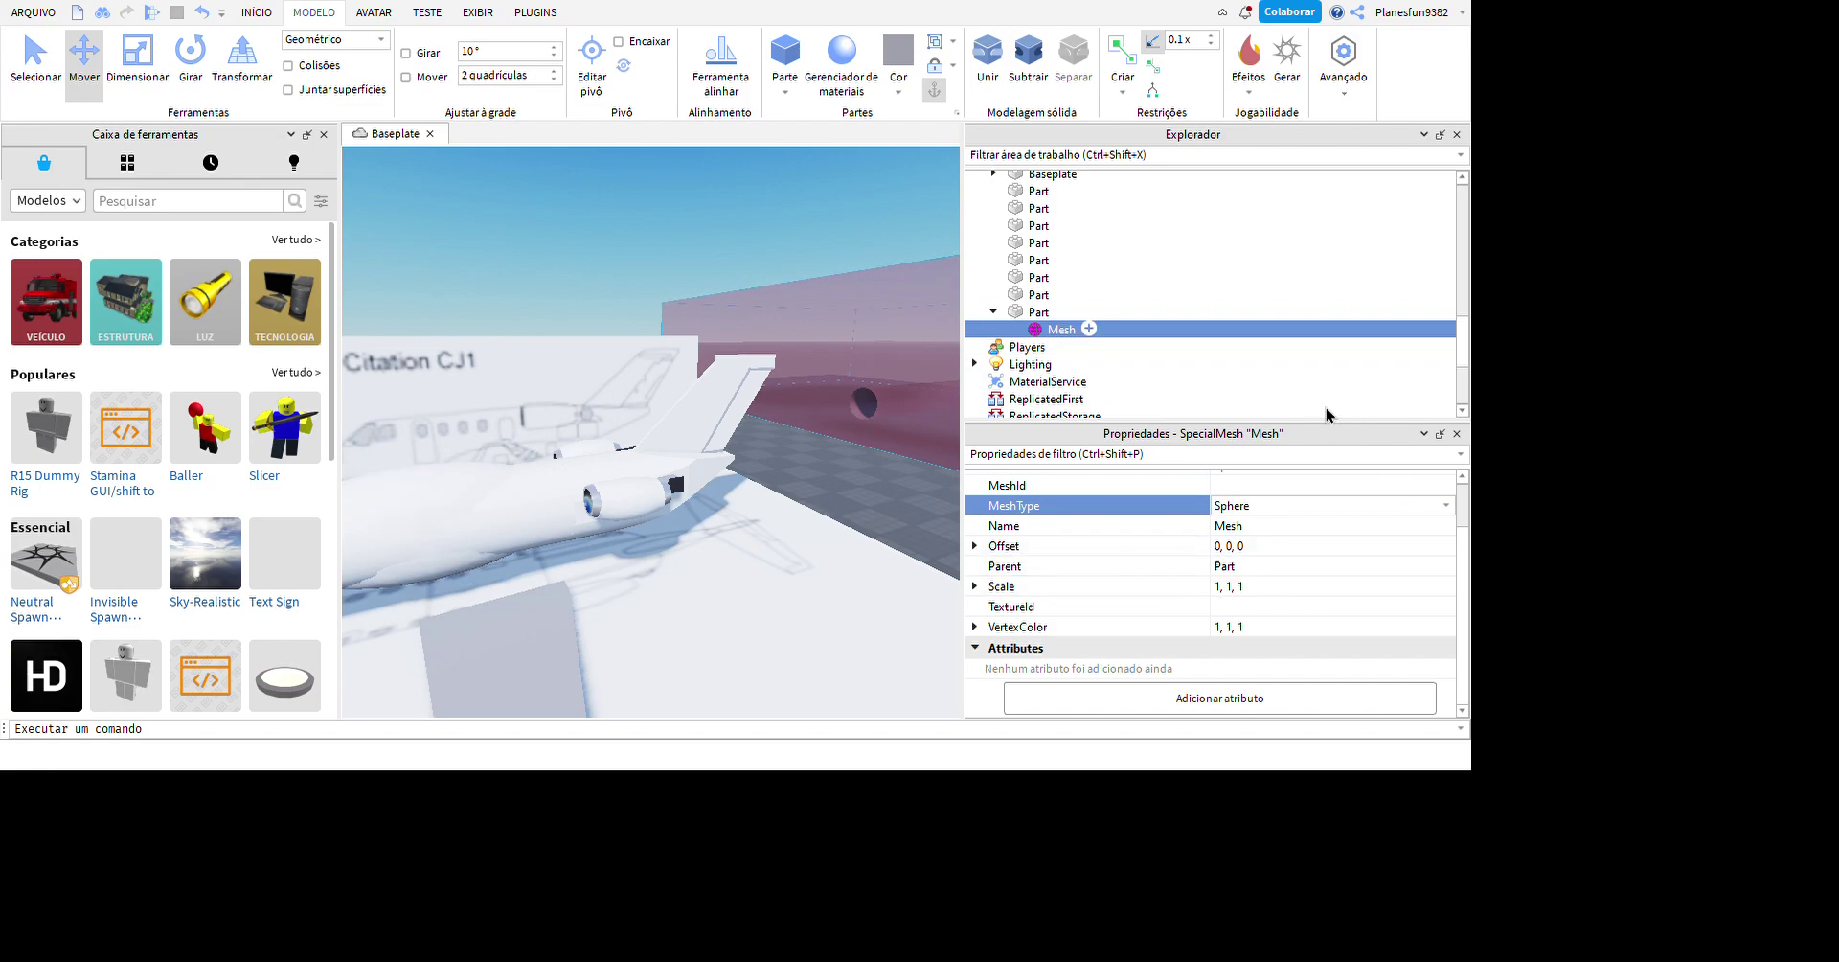
- Move the sphere-mesh part to the side-view blueprint and resize it into a long, flat belly fairing
click(1083, 312)
key(f)
right_drag(613, 402, 663, 326)
key(ctrl+3)
click(663, 326)
click(714, 419)
key(ctrl+z)
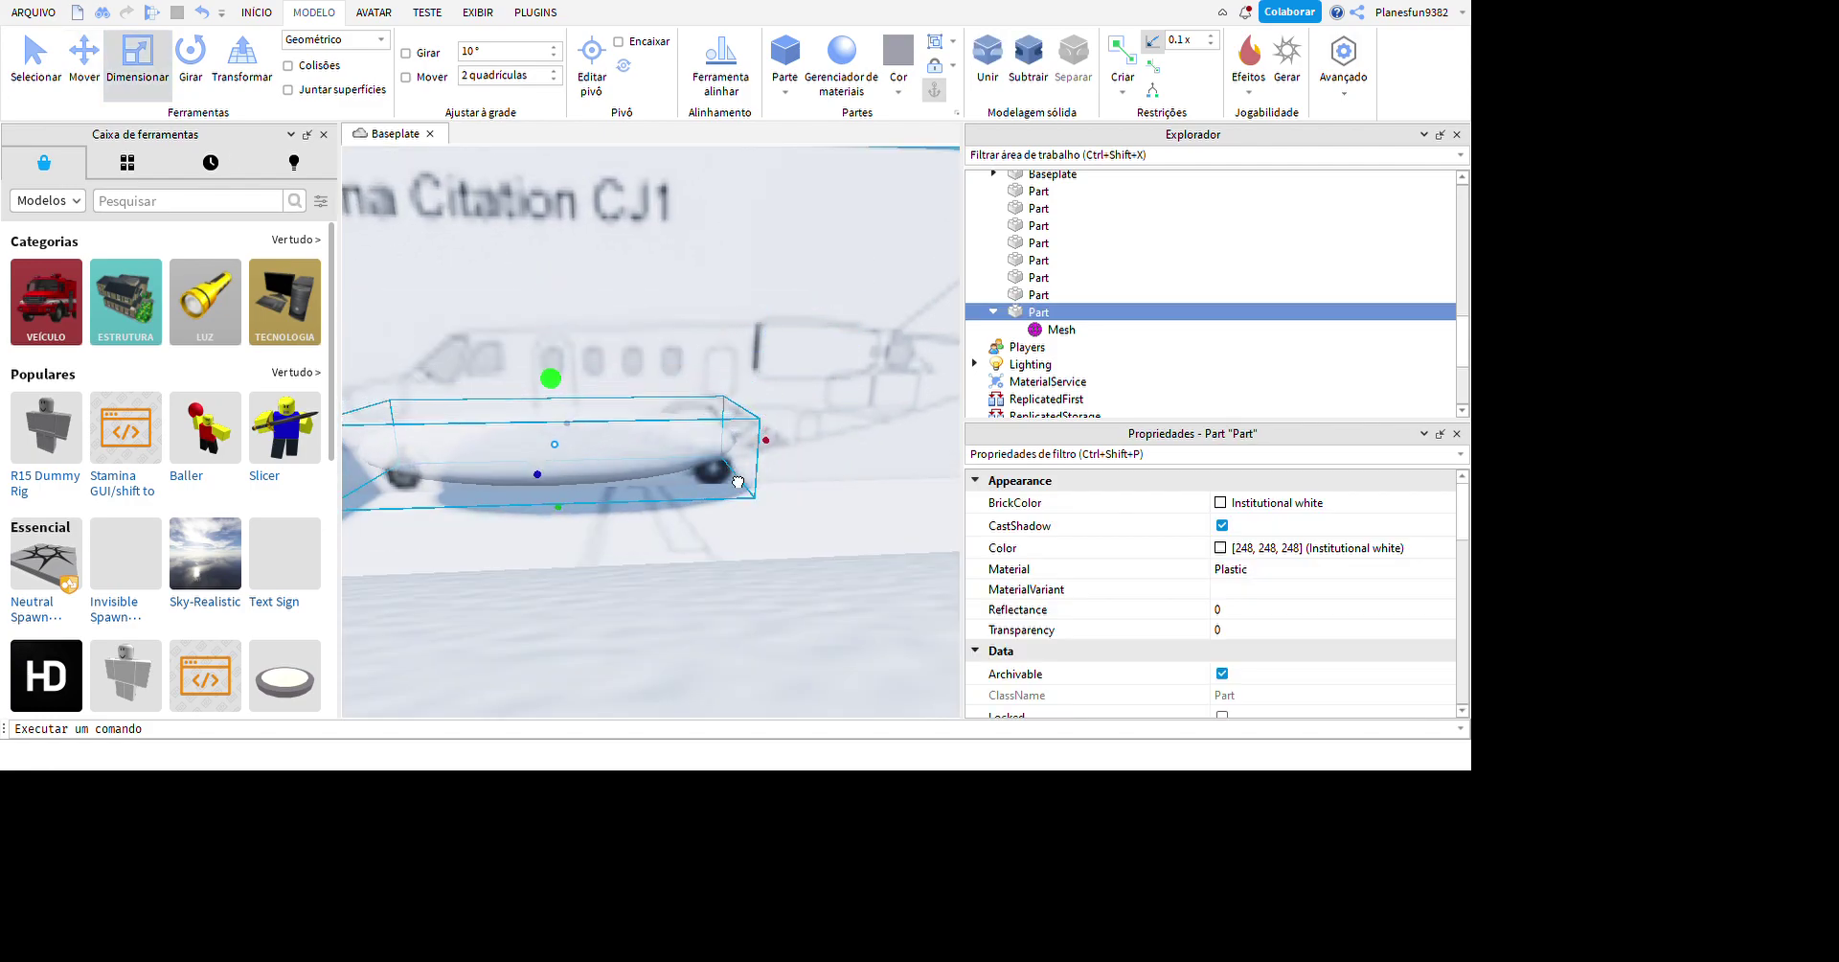
key(ctrl+z)
key(f)
right_drag(901, 575, 923, 595)
scroll(924, 595, up, 2)
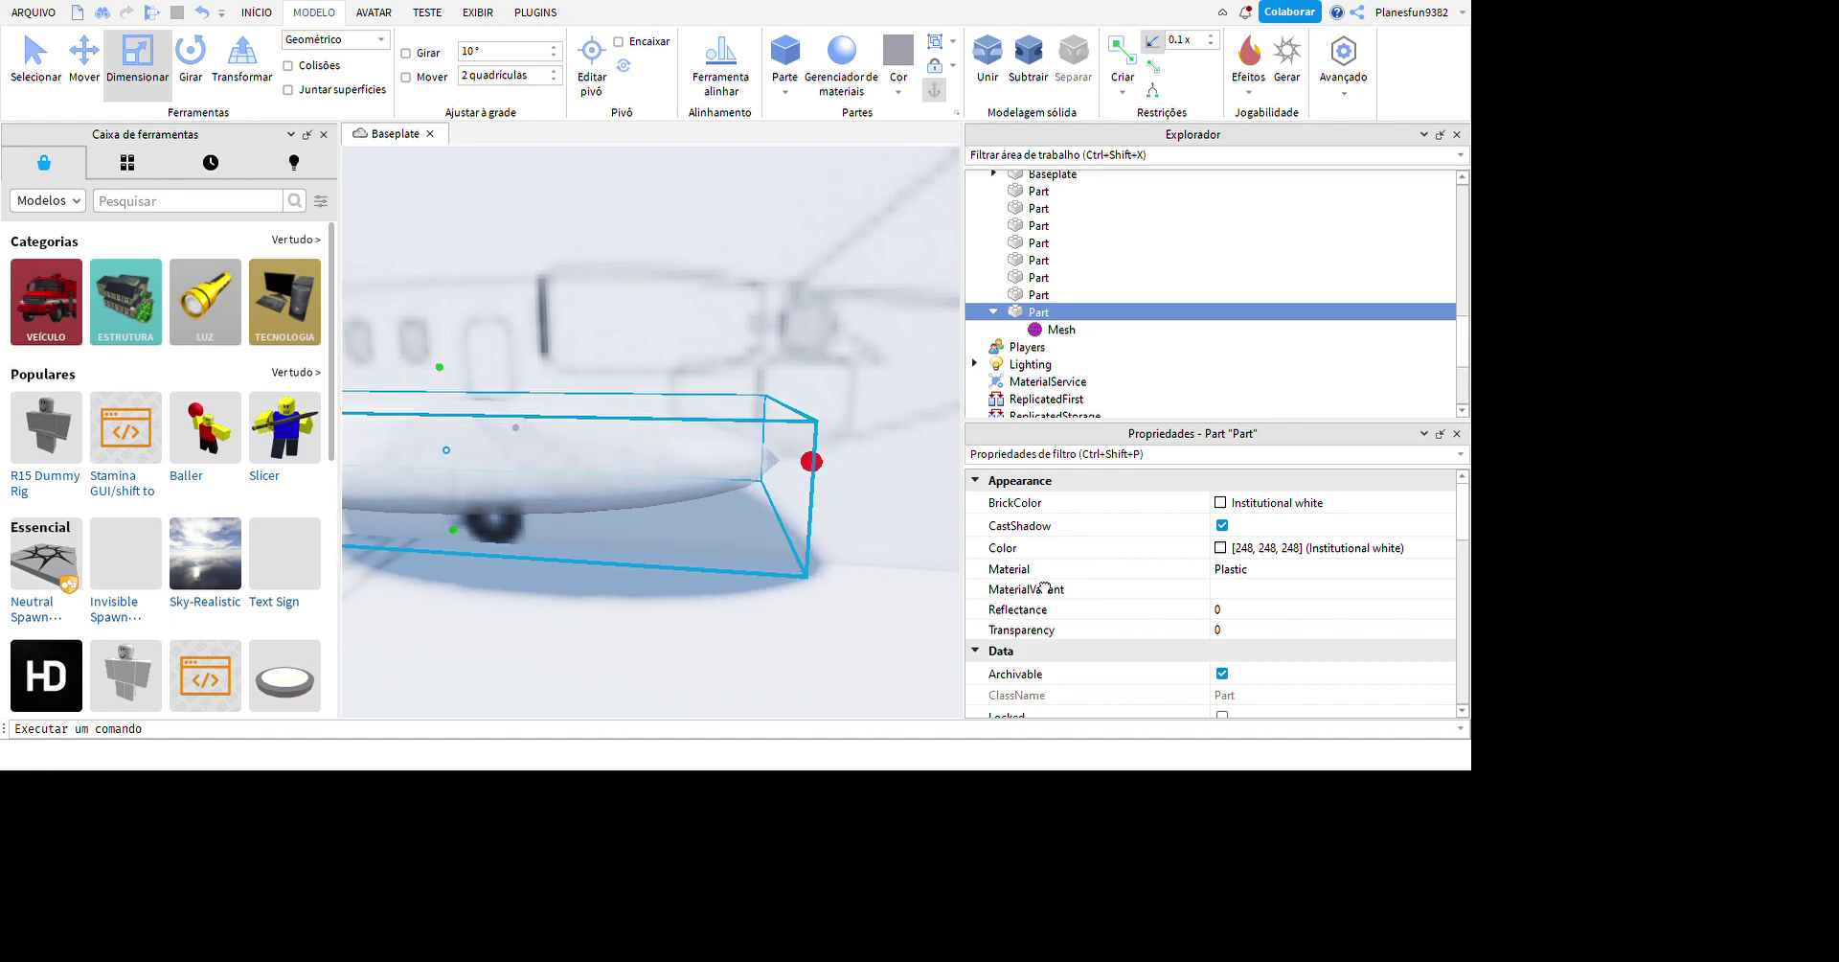
- Move the white belly fairing from the blueprint to the underside of the fuselage beside the wing root
right_drag(862, 431, 919, 421)
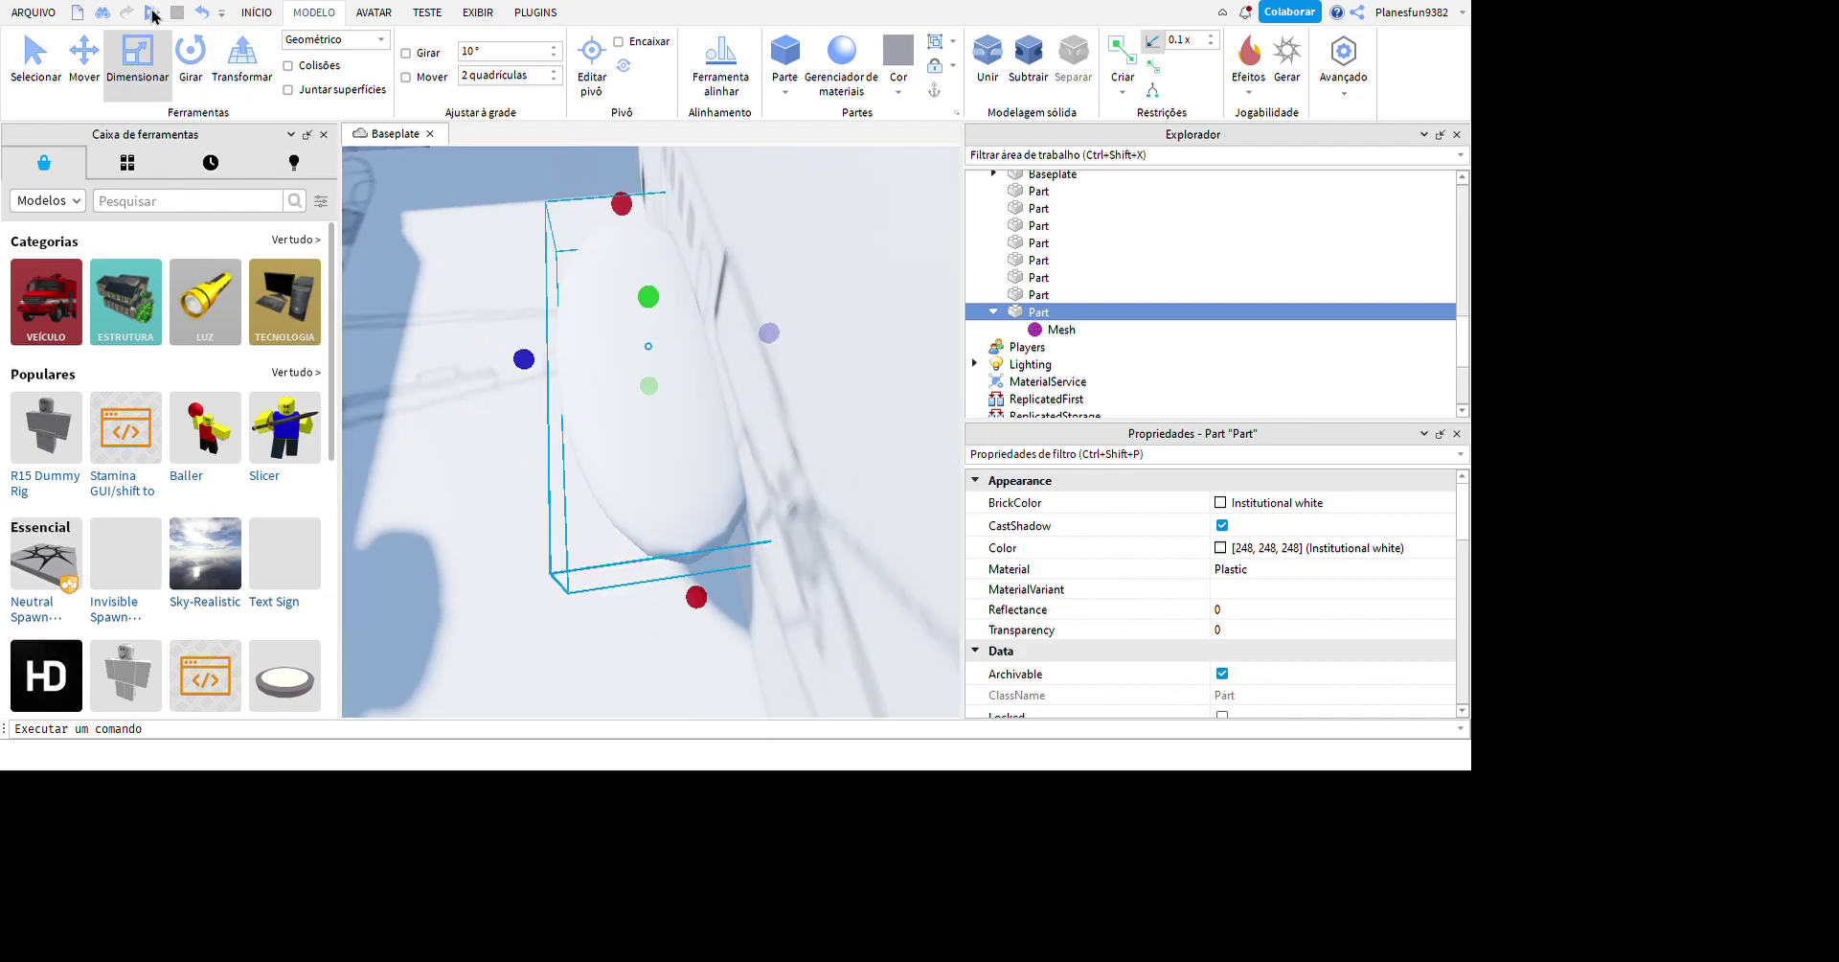
scroll(588, 331, up, 2)
mouse_move(891, 479)
right_down()
mouse_move(875, 484)
mouse_move(894, 485)
right_up()
scroll(875, 526, up, 2)
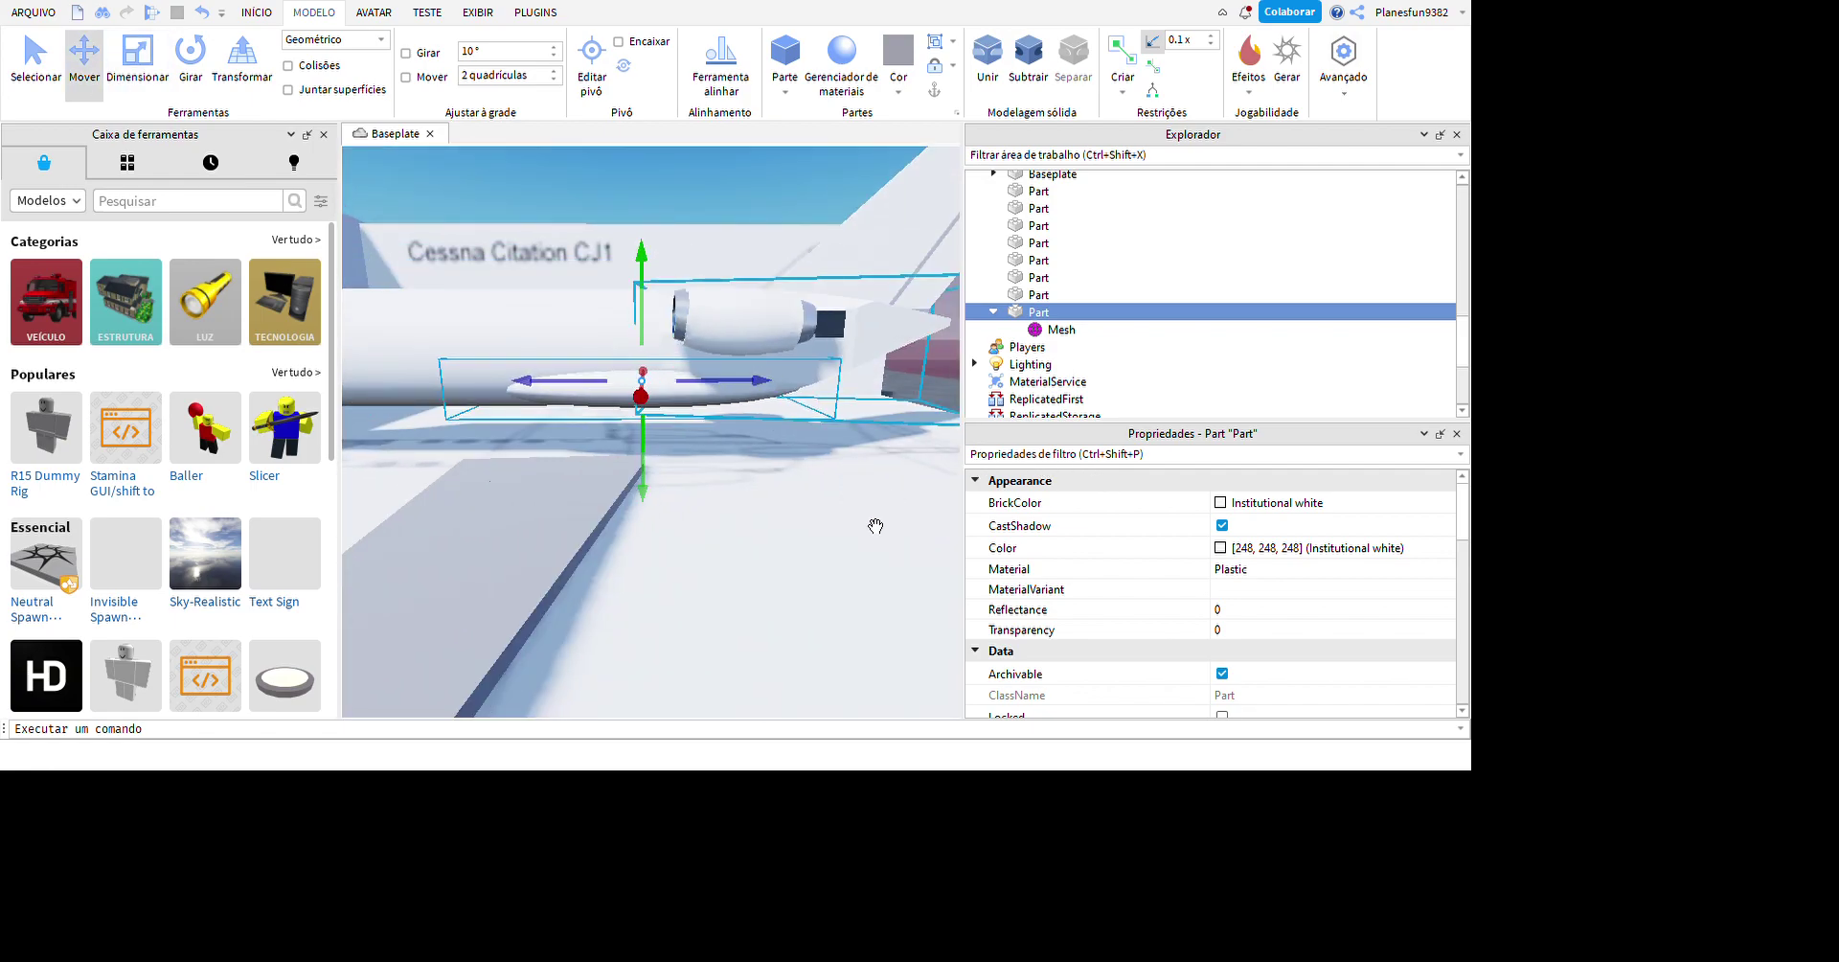
scroll(876, 526, up, 2)
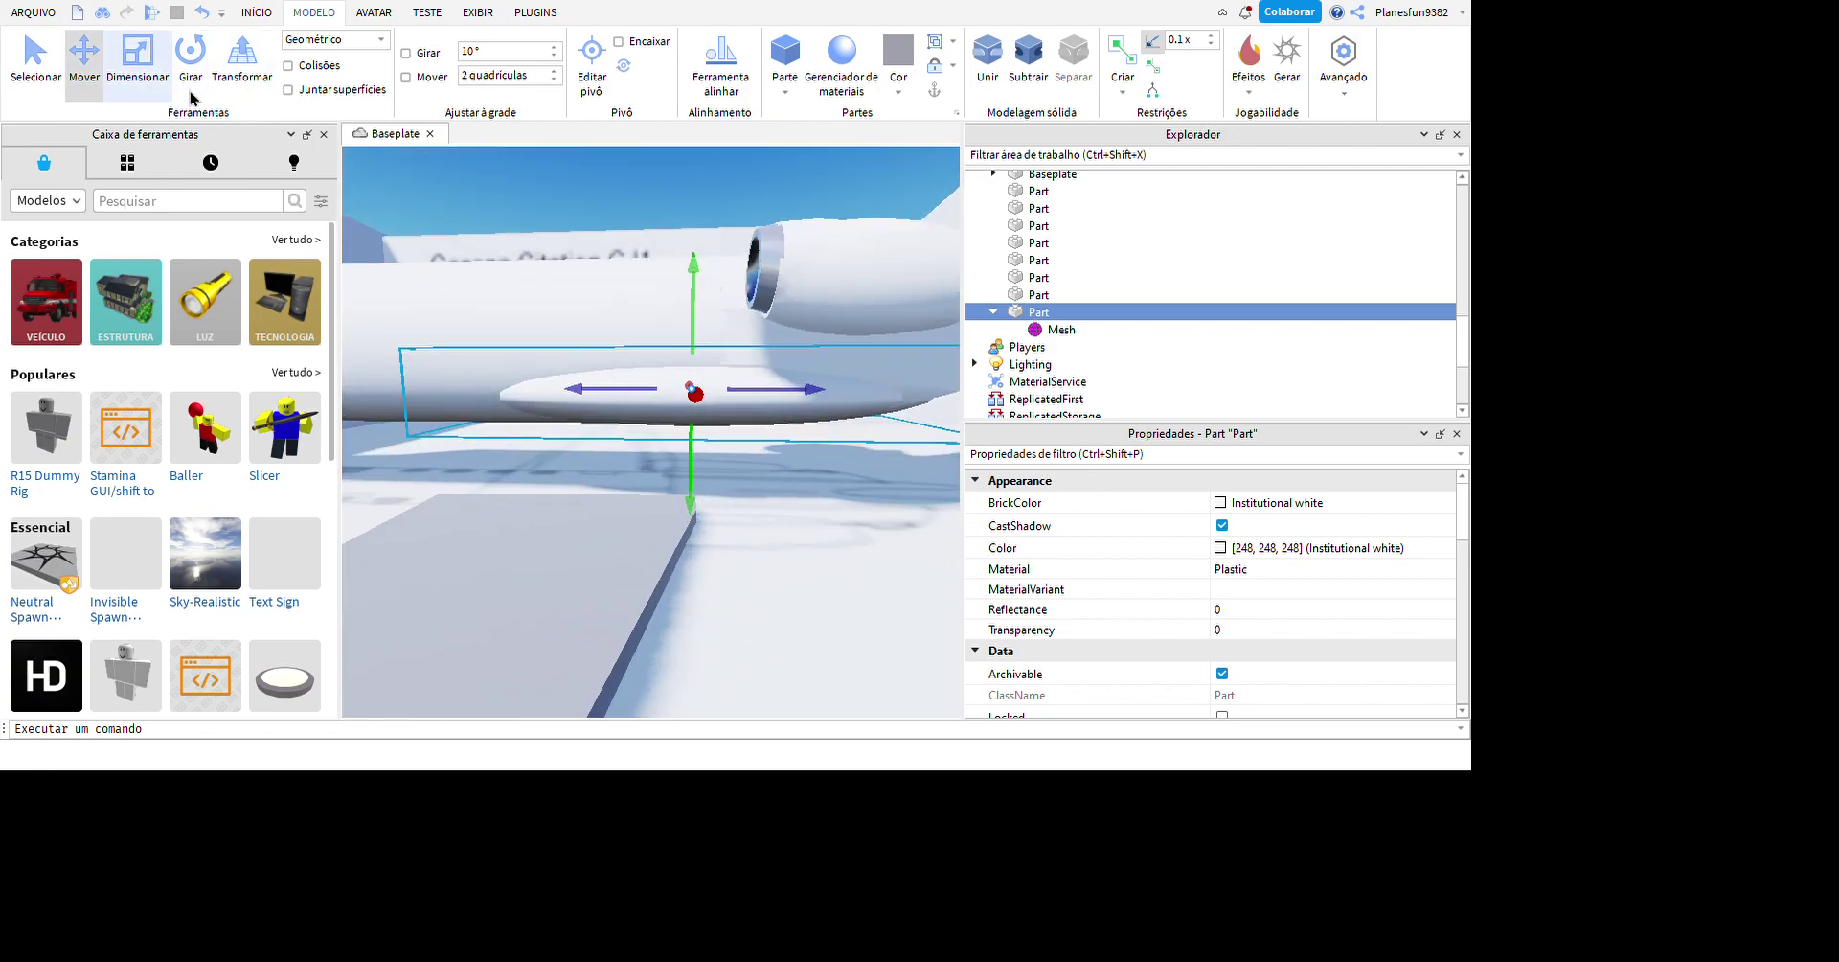
- Resize the belly fairing to fit the fuselage's width
click(137, 59)
mouse_move(869, 602)
right_down()
mouse_move(903, 529)
mouse_move(741, 554)
mouse_move(583, 546)
mouse_move(550, 505)
mouse_move(911, 645)
mouse_move(871, 608)
mouse_move(891, 604)
right_up()
right_drag(1010, 587, 948, 835)
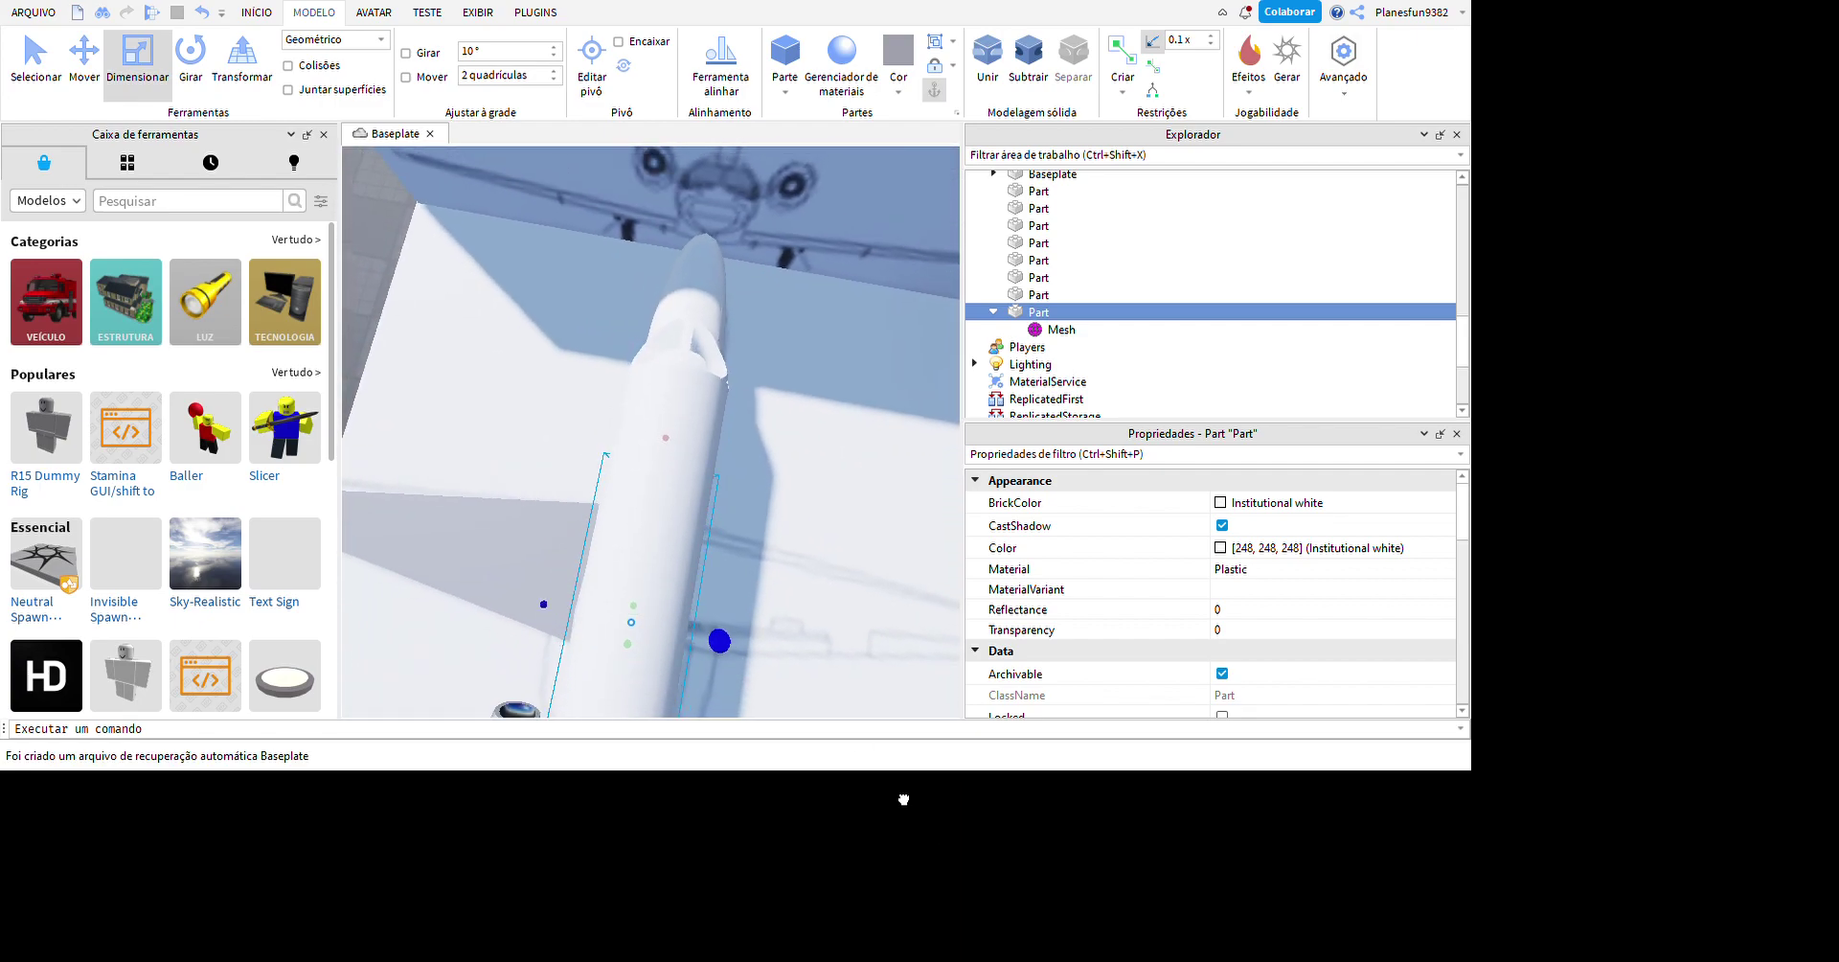
click(966, 630)
mouse_move(966, 630)
right_down()
mouse_move(1026, 566)
mouse_move(966, 587)
right_up()
- Select the trimmed grey wing and duplicate it
key(s)
mouse_move(780, 546)
right_down()
mouse_move(914, 671)
mouse_move(707, 605)
right_up()
click(914, 670)
key(ctrl+1)
key(ctrl+2)
right_drag(717, 512, 762, 487)
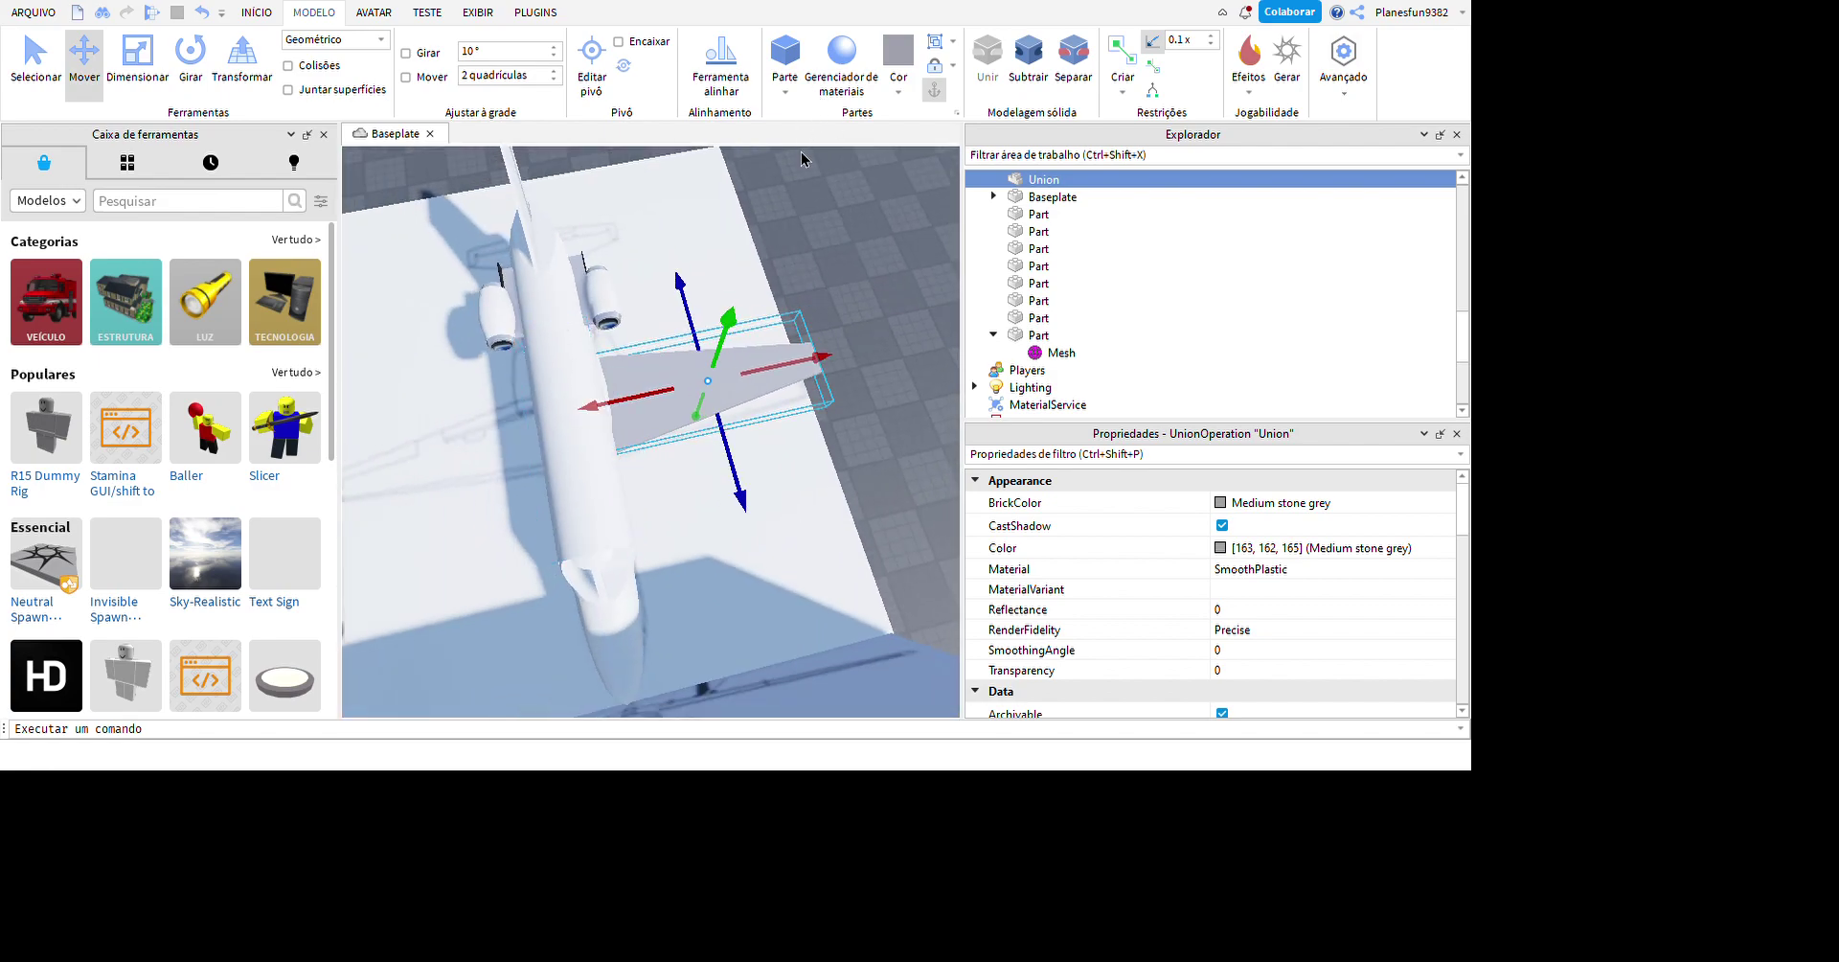
key(ctrl+d)
- Turn the duplicated wing around and move it to the opposite side of the fuselage
scroll(652, 431, up, 5)
key(ctrl+3)
right_drag(799, 422, 768, 398)
drag(842, 556, 723, 740)
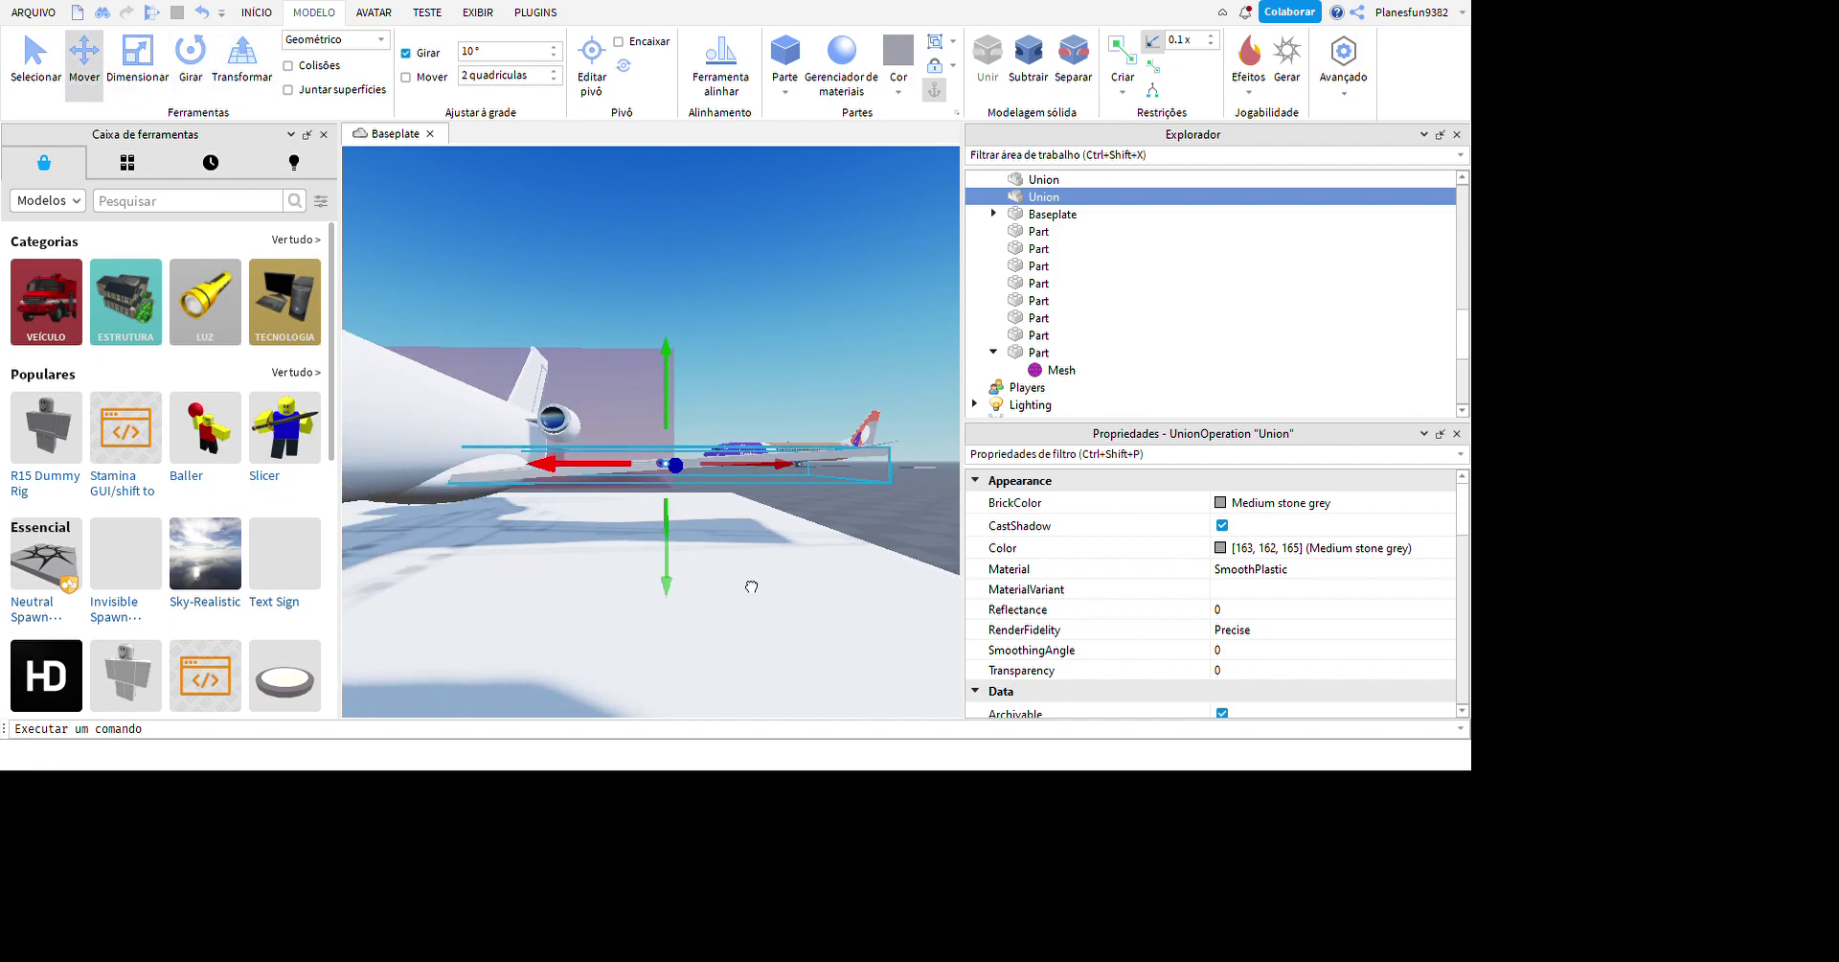
scroll(589, 560, up, 5)
scroll(544, 204, down, 5)
- Turn off rotation snapping and tilt the duplicated wing freely to mirror the opposite wing's angle
click(405, 53)
middle_drag(890, 358, 894, 485)
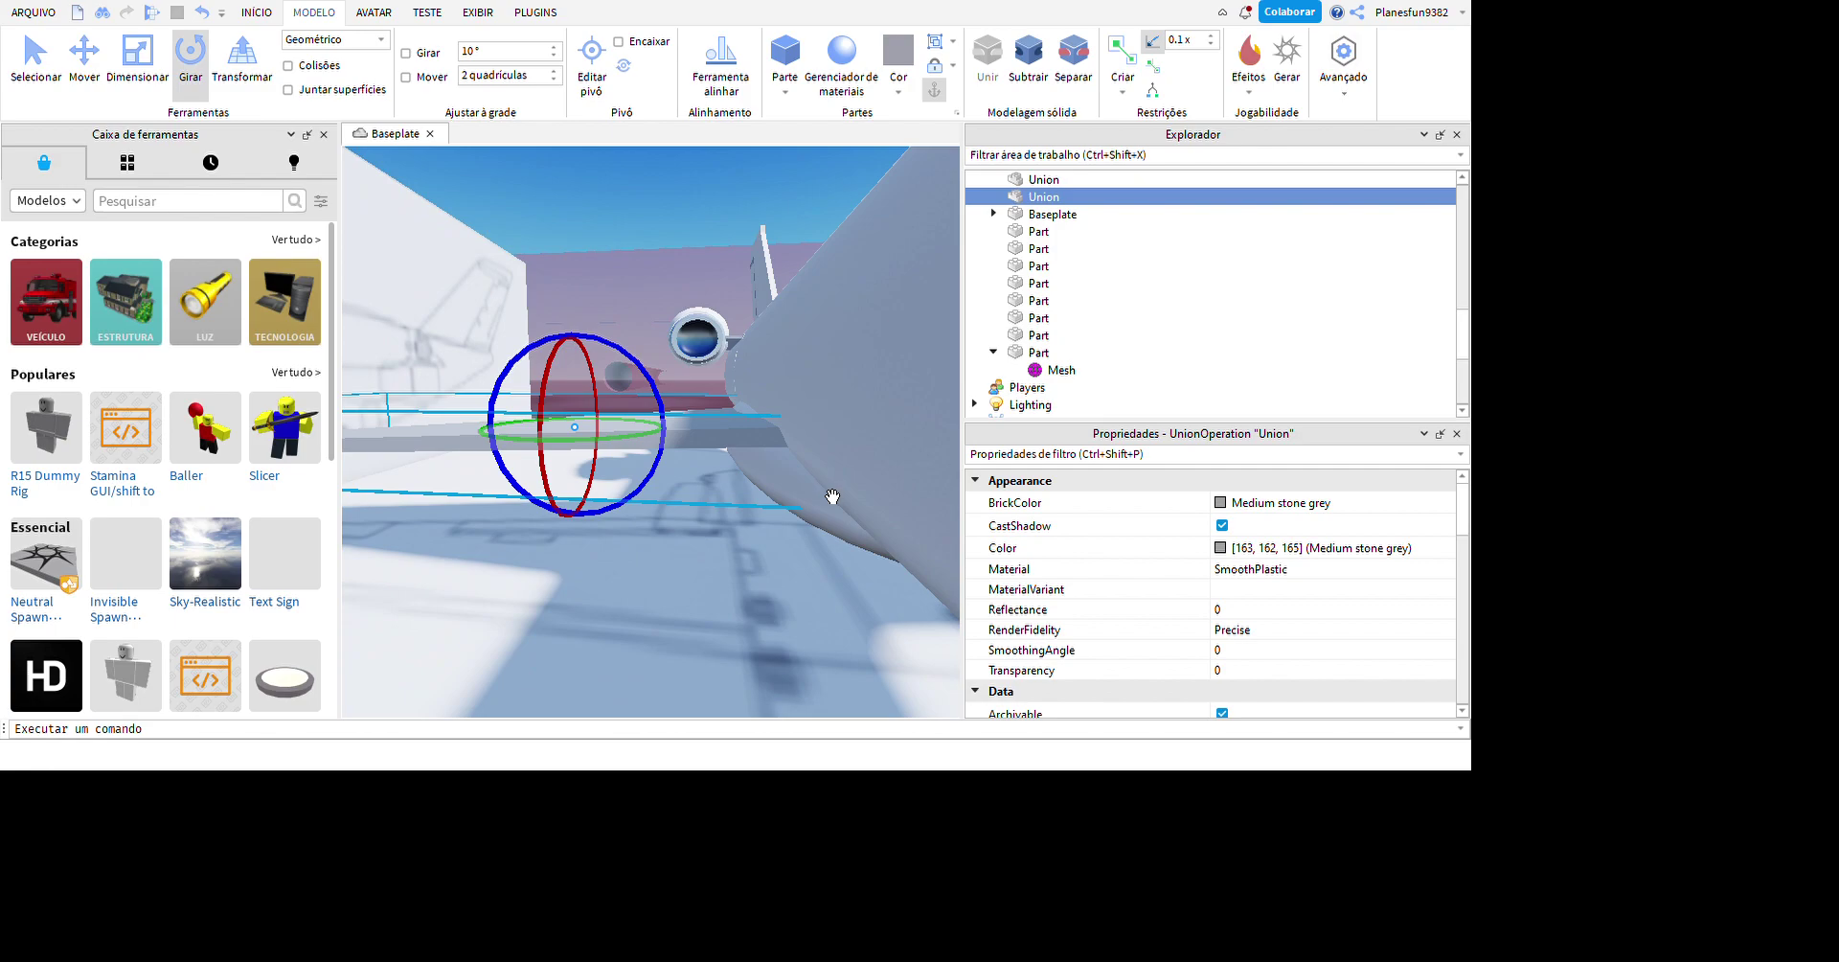
drag(832, 496, 813, 481)
middle_drag(840, 503, 769, 448)
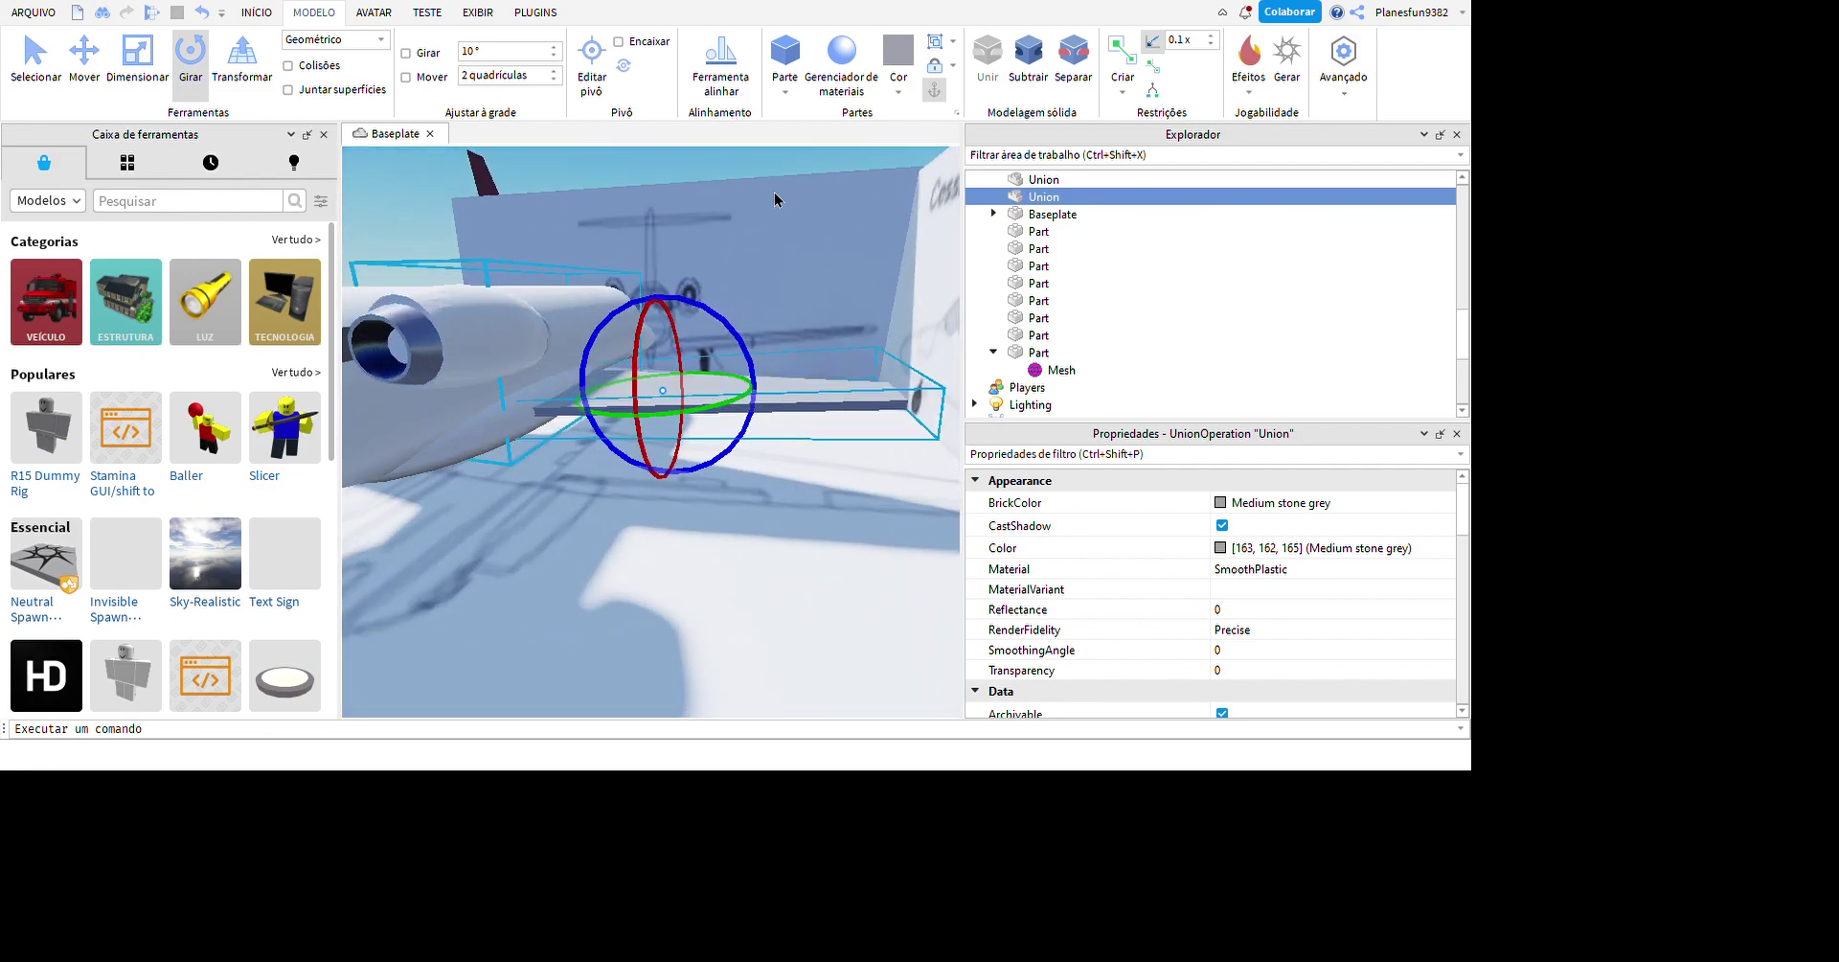
- Duplicate the wing behind the tail and scale it down into one half of the horizontal stabilizer
middle_drag(774, 157, 685, 424)
click(163, 89)
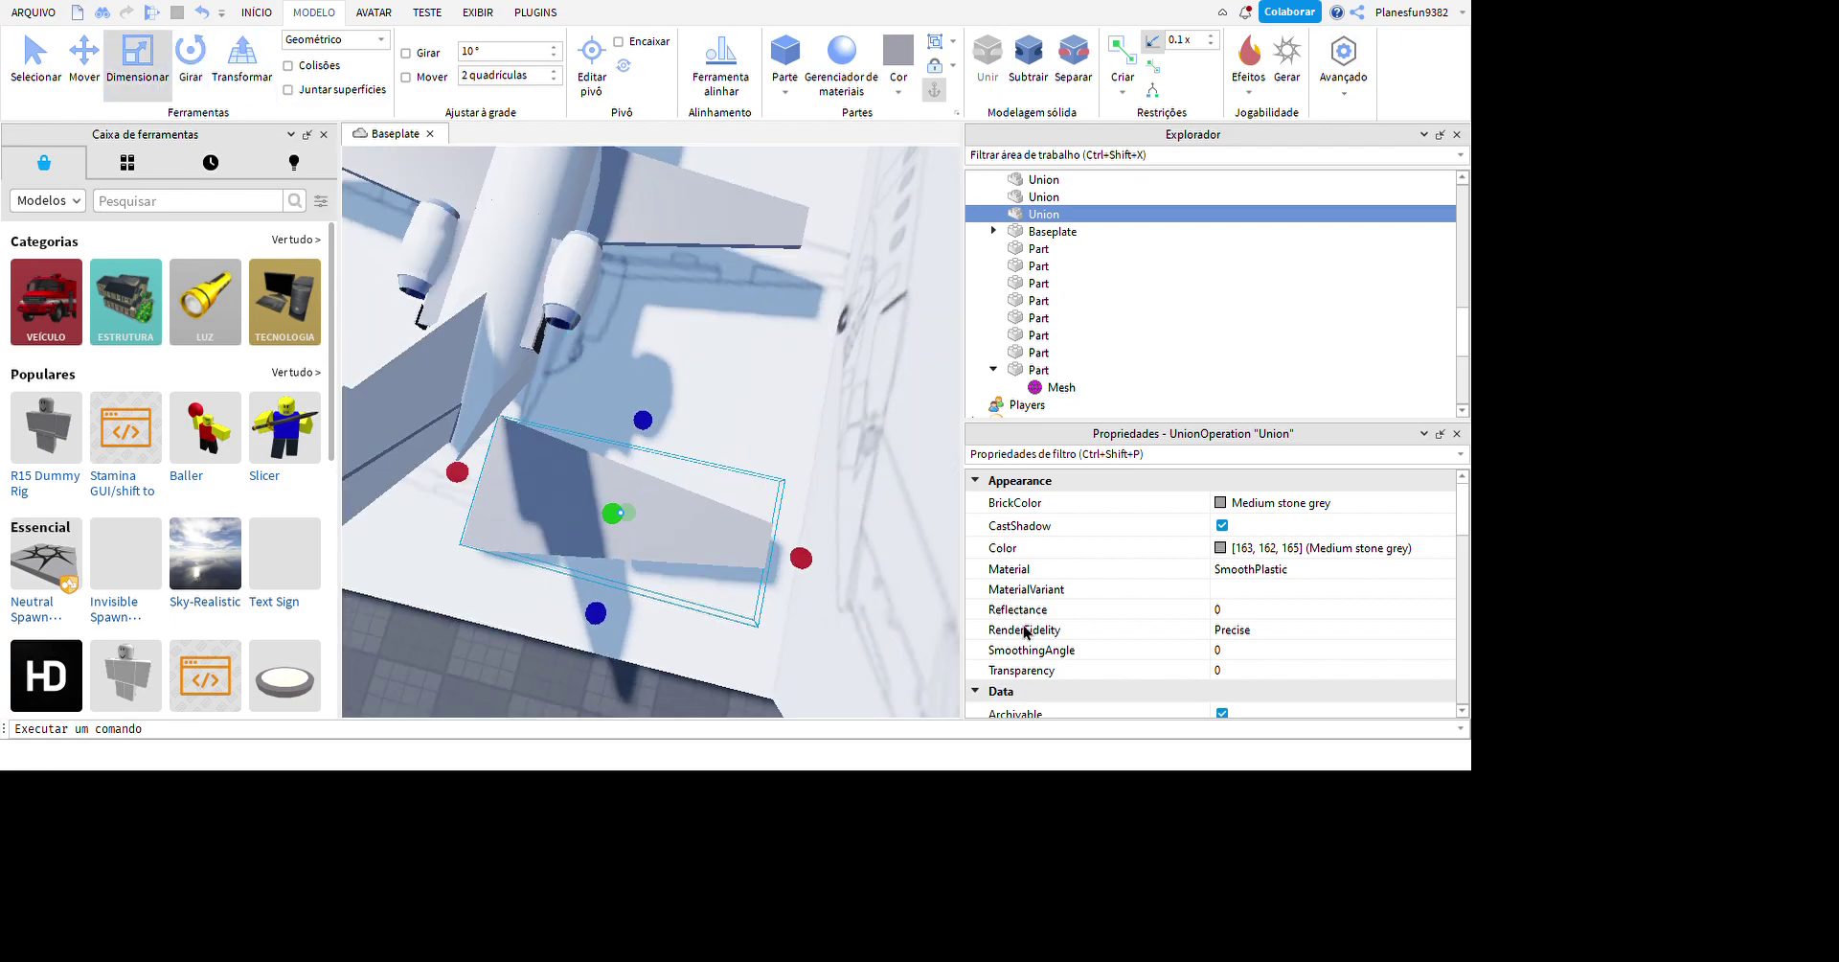
middle_drag(1046, 728, 870, 679)
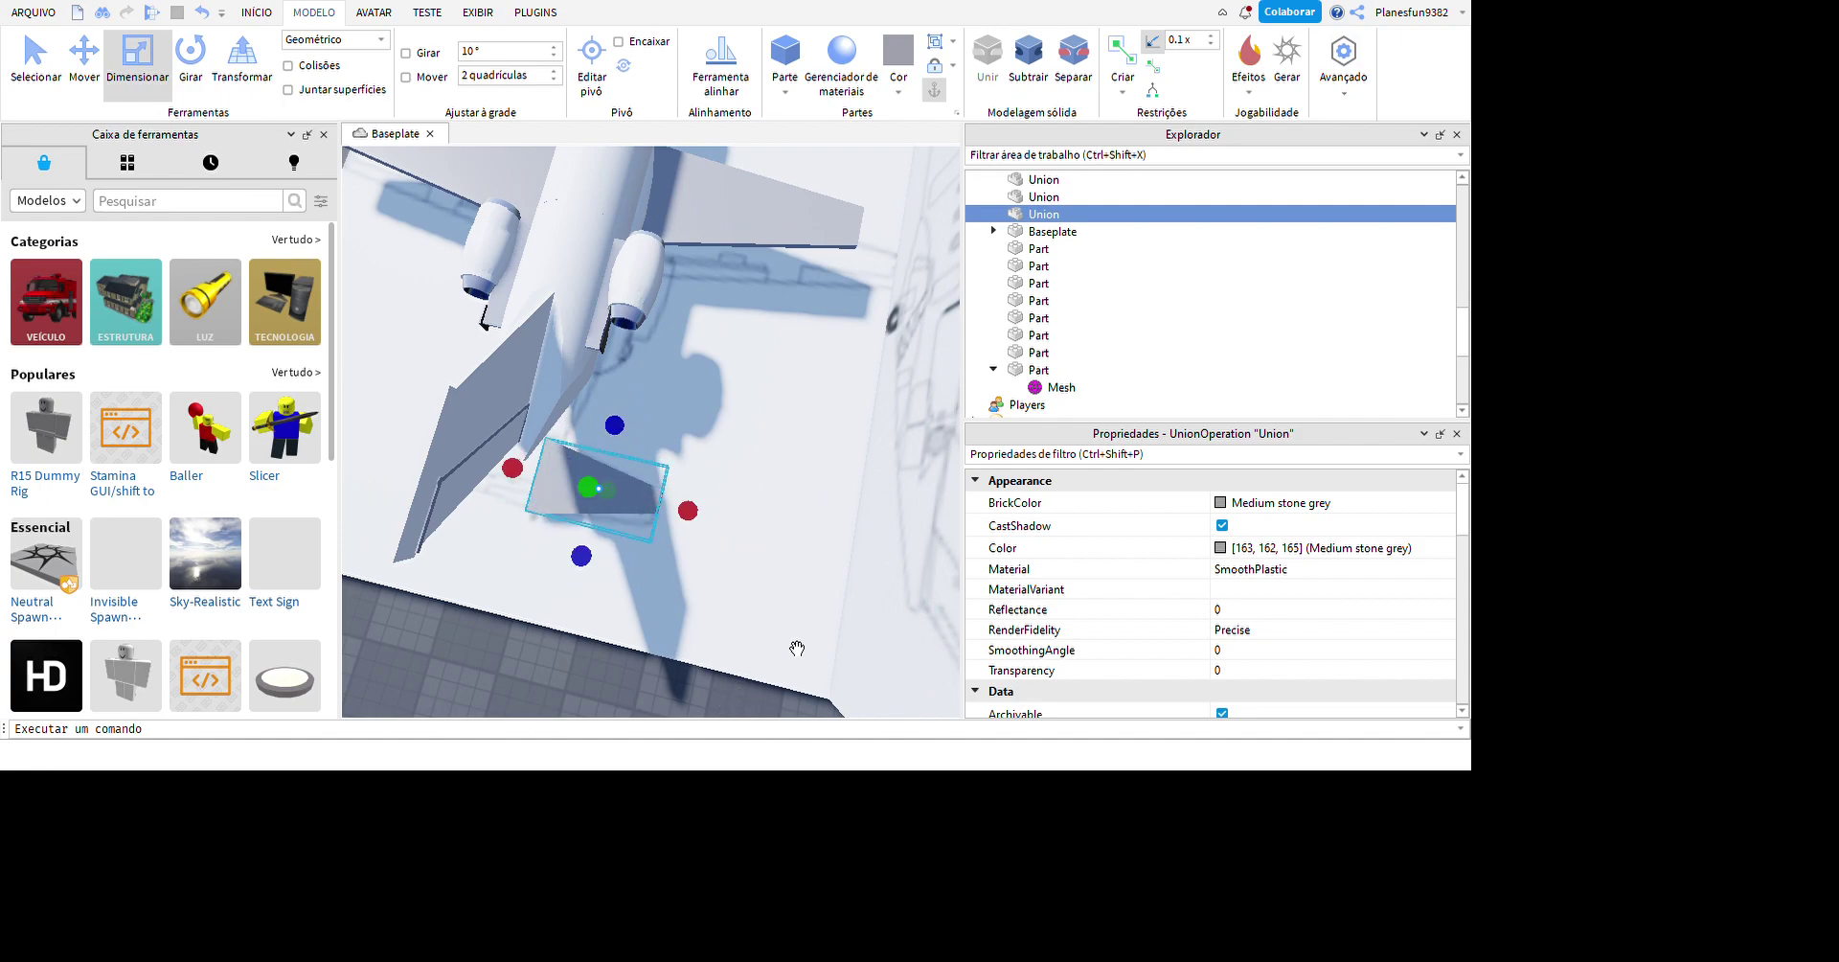
right_drag(869, 603, 762, 518)
- Duplicate the stabilizer half at the top of the fin, then rotate and move the copy to the fin's other side
key(ctrl+d)
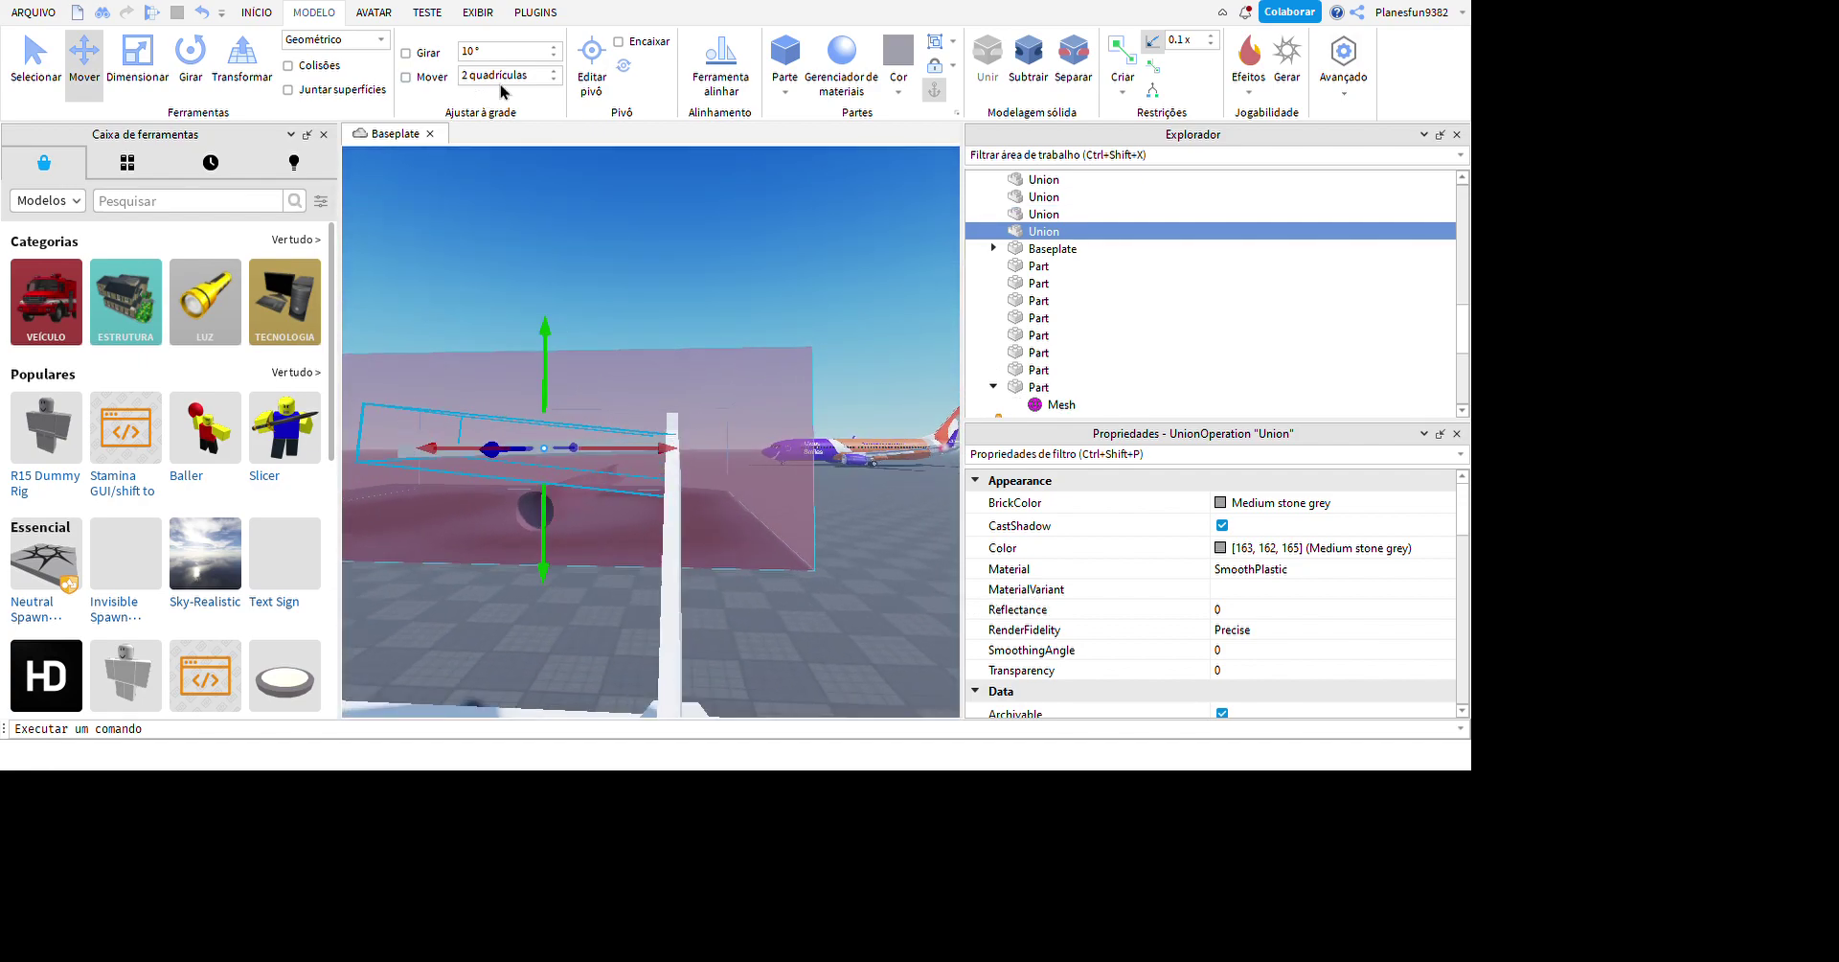
click(191, 59)
right_drag(728, 460, 822, 532)
drag(651, 432, 727, 408)
right_drag(726, 408, 763, 408)
key(a)
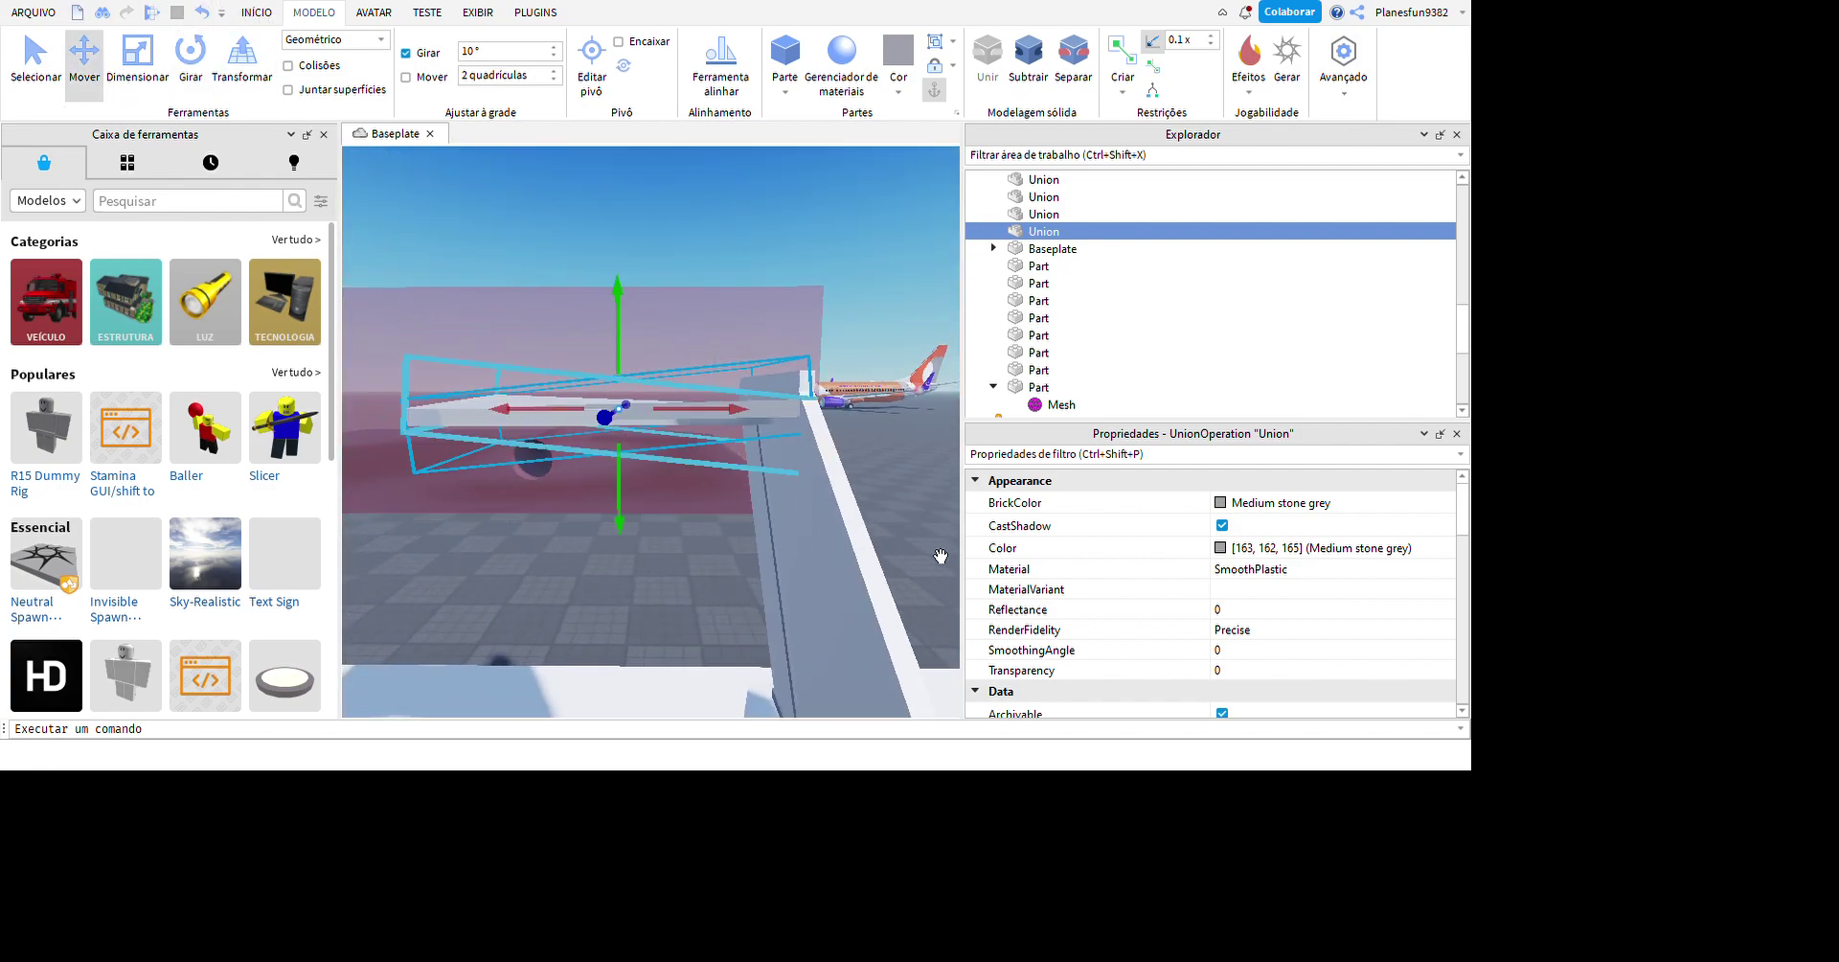
key(d)
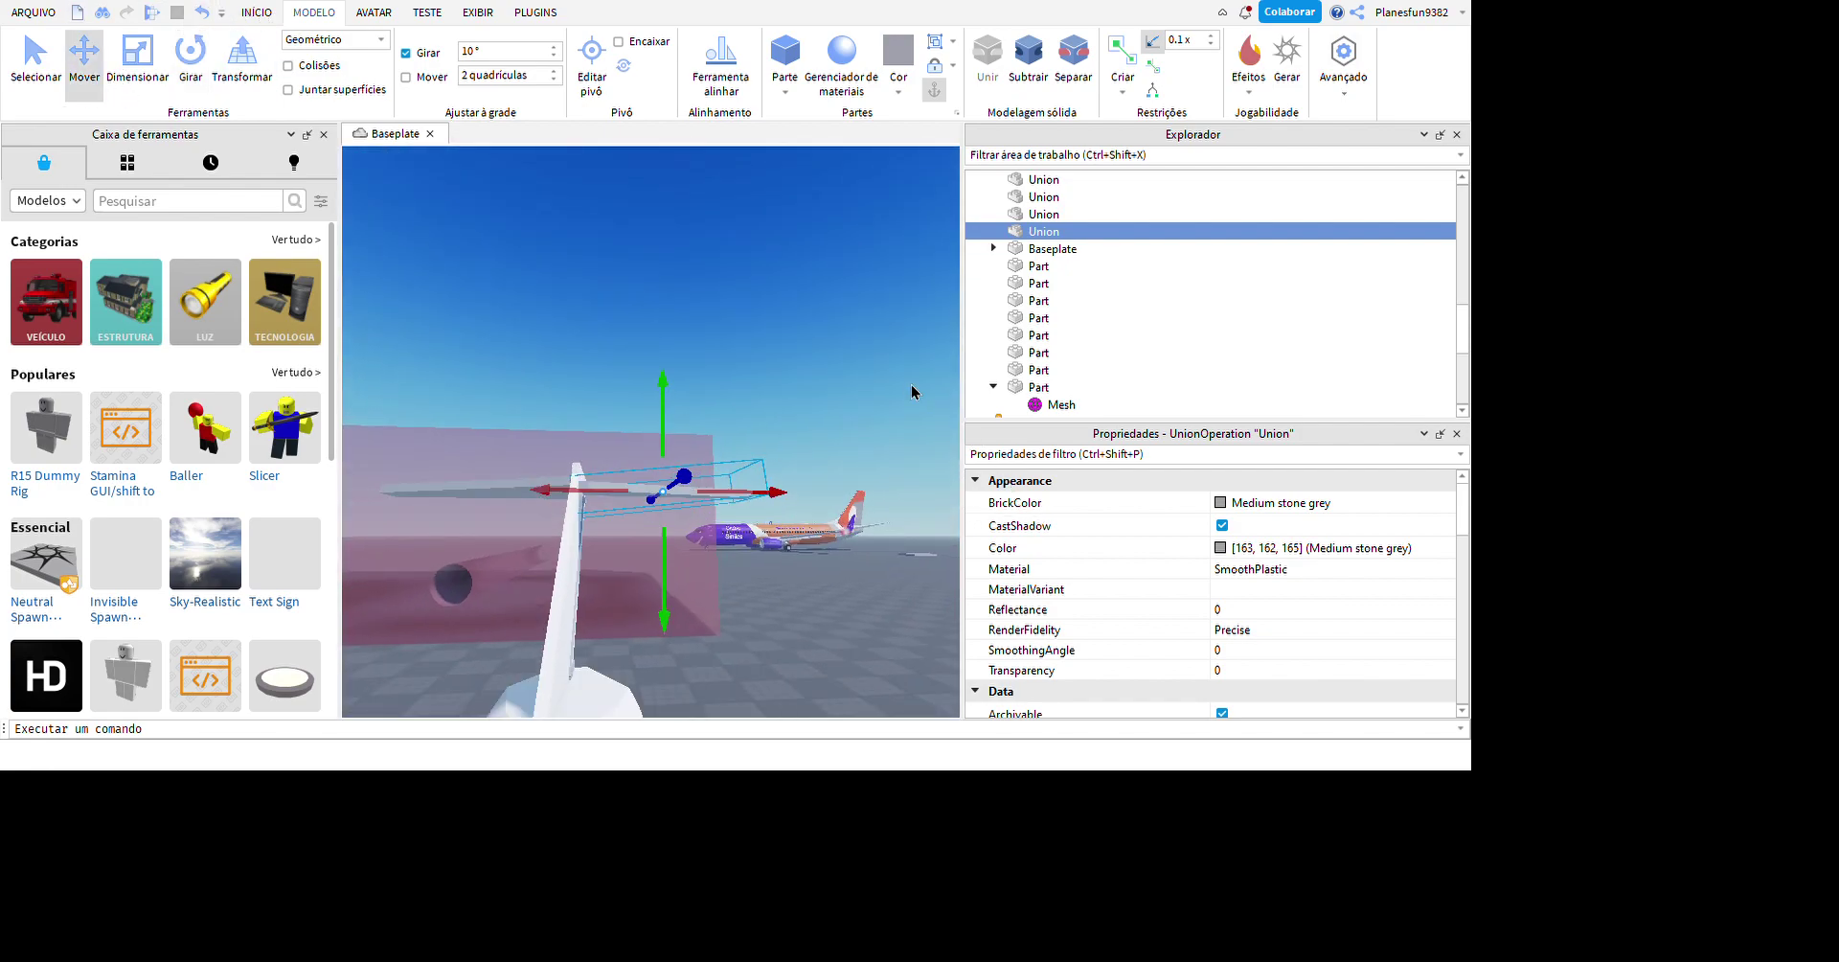
click(911, 383)
right_drag(911, 383, 877, 577)
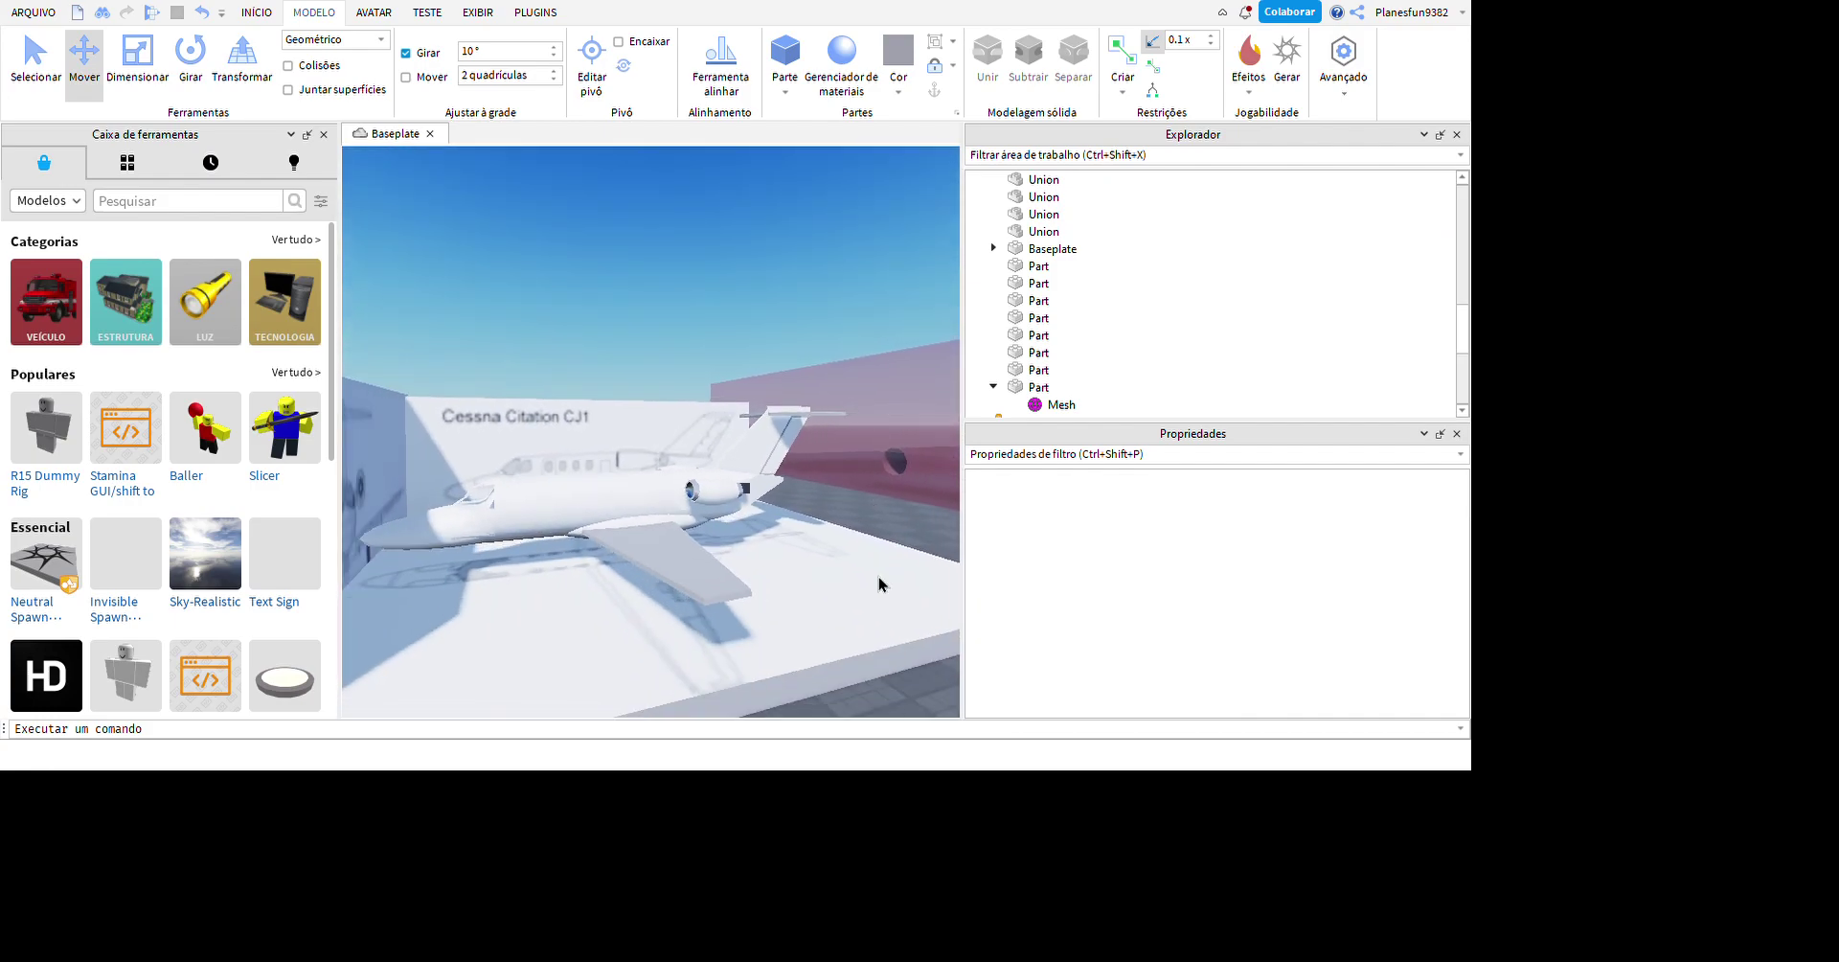
- Insert a block part ahead of the nose and resize it over one side of the front-view blueprint's cockpit
scroll(878, 577, up, 10)
click(891, 597)
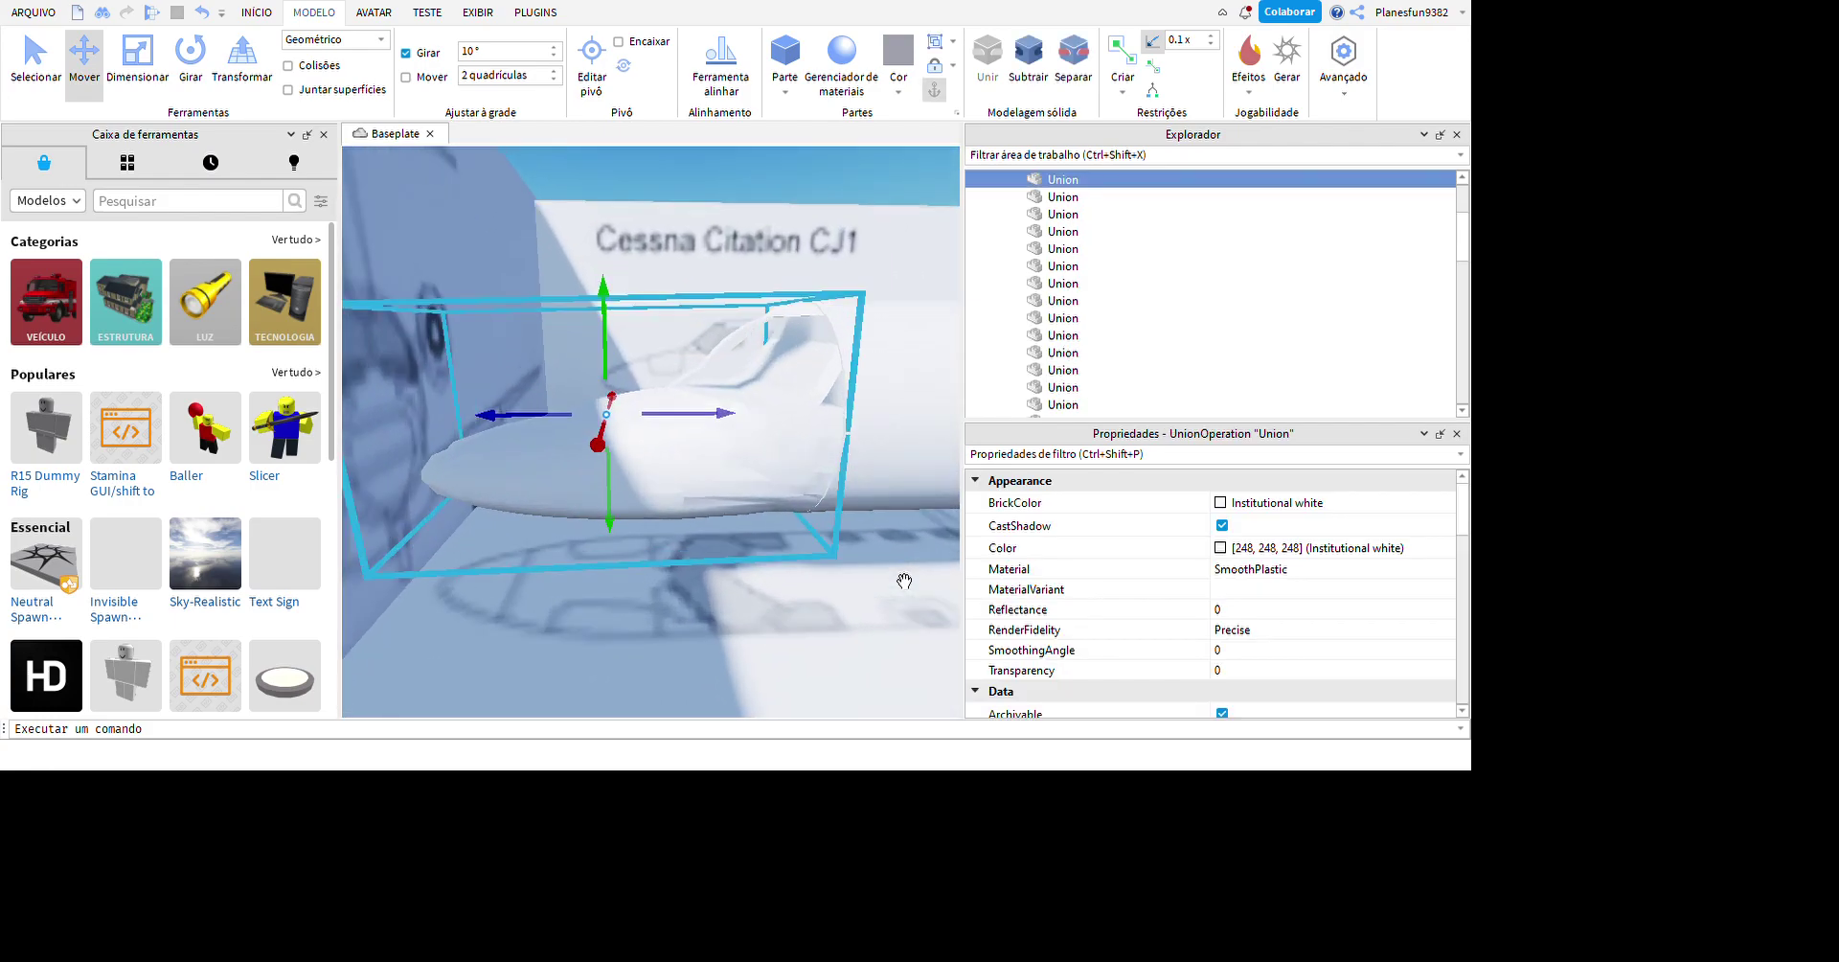
key(d)
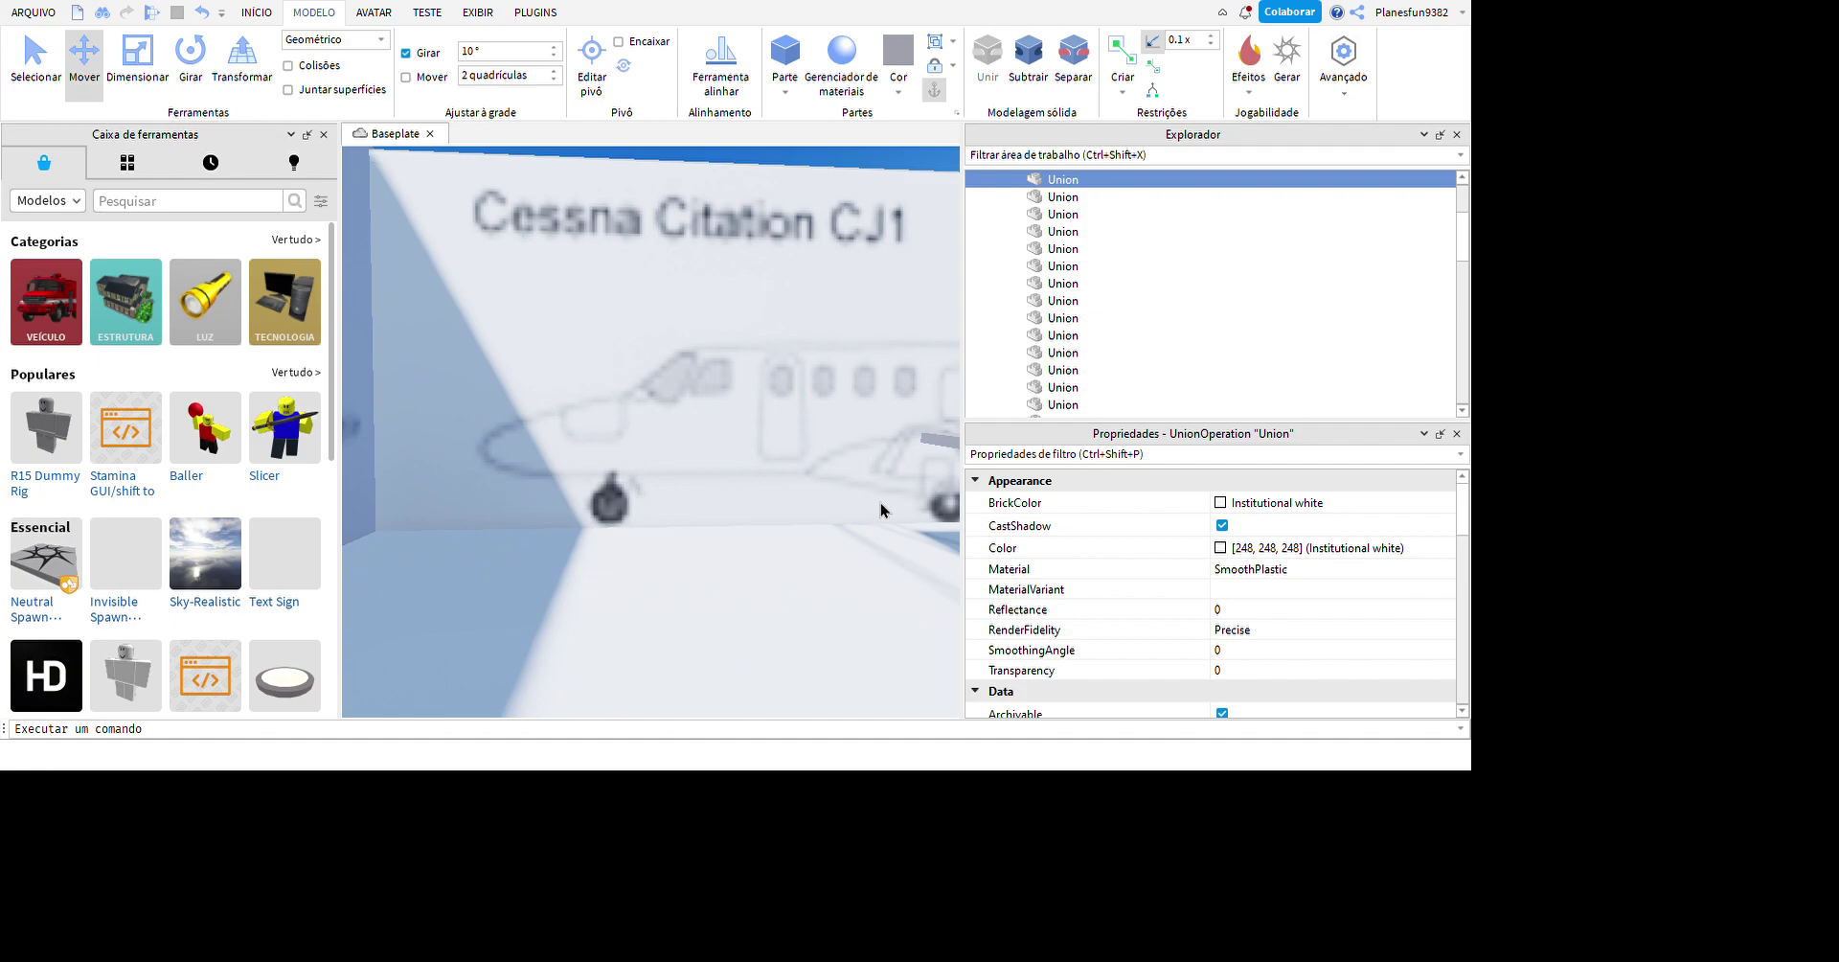
scroll(882, 503, down, 5)
right_drag(882, 503, 871, 524)
click(784, 53)
right_drag(821, 645, 828, 456)
key(f)
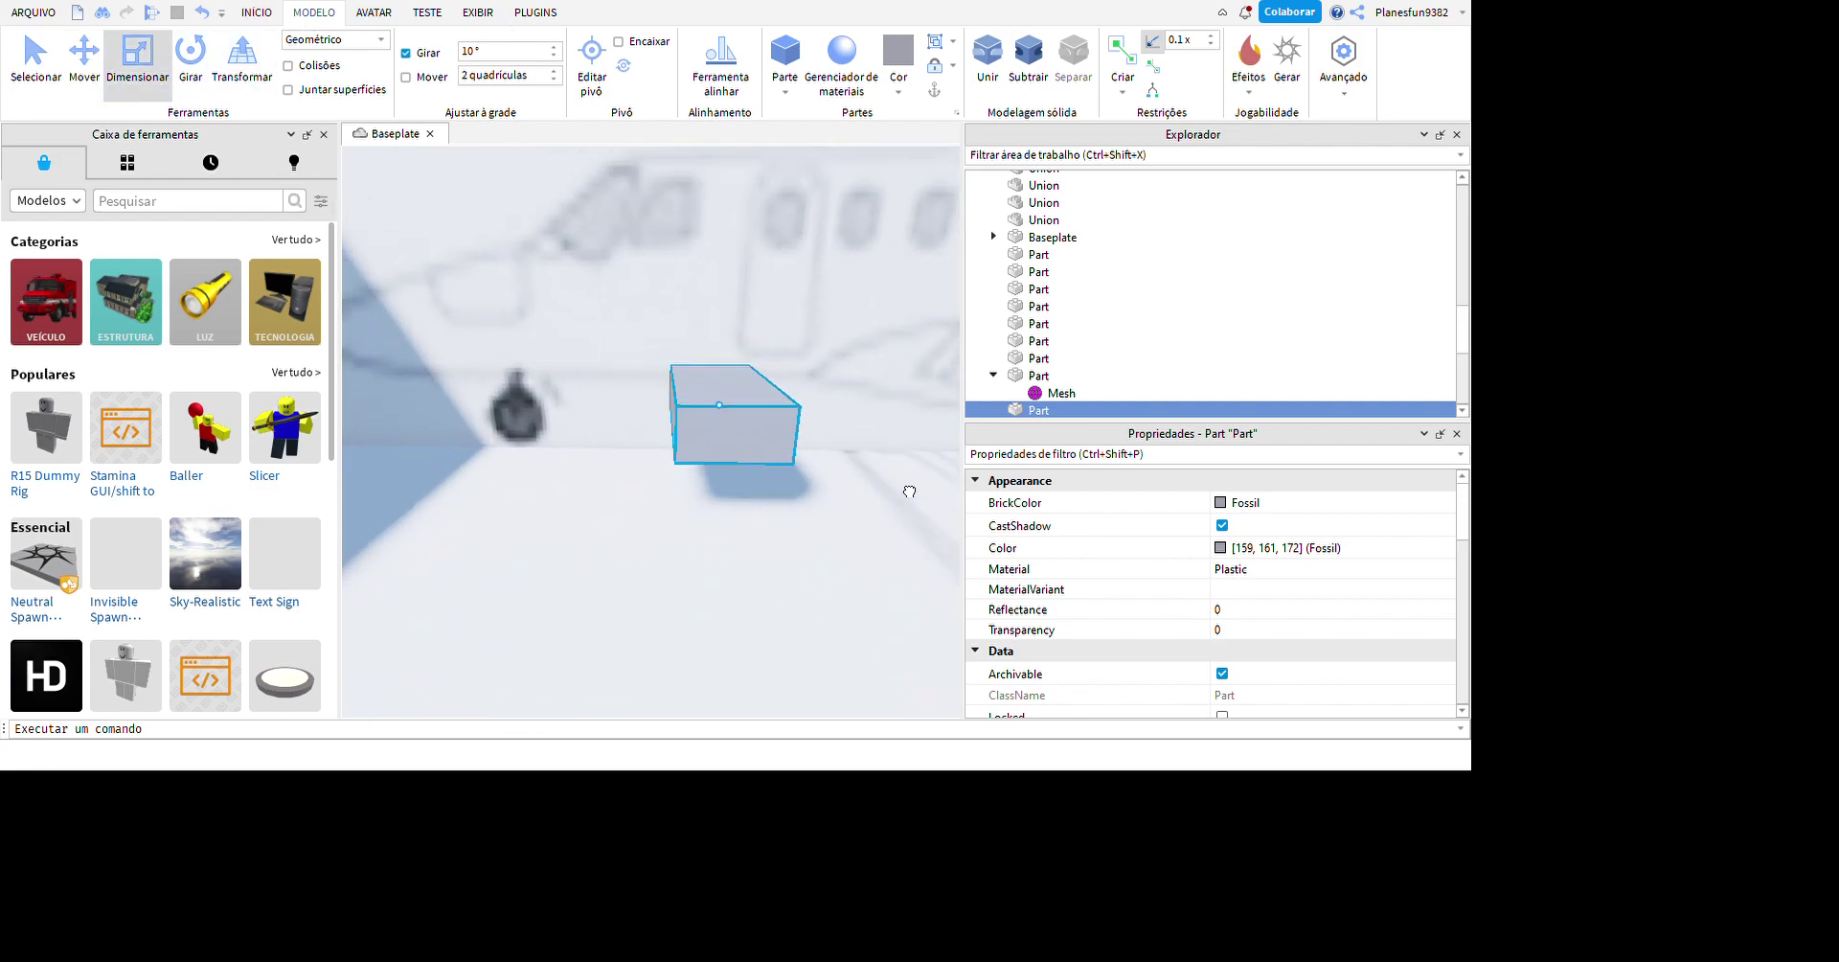
scroll(863, 493, up, 5)
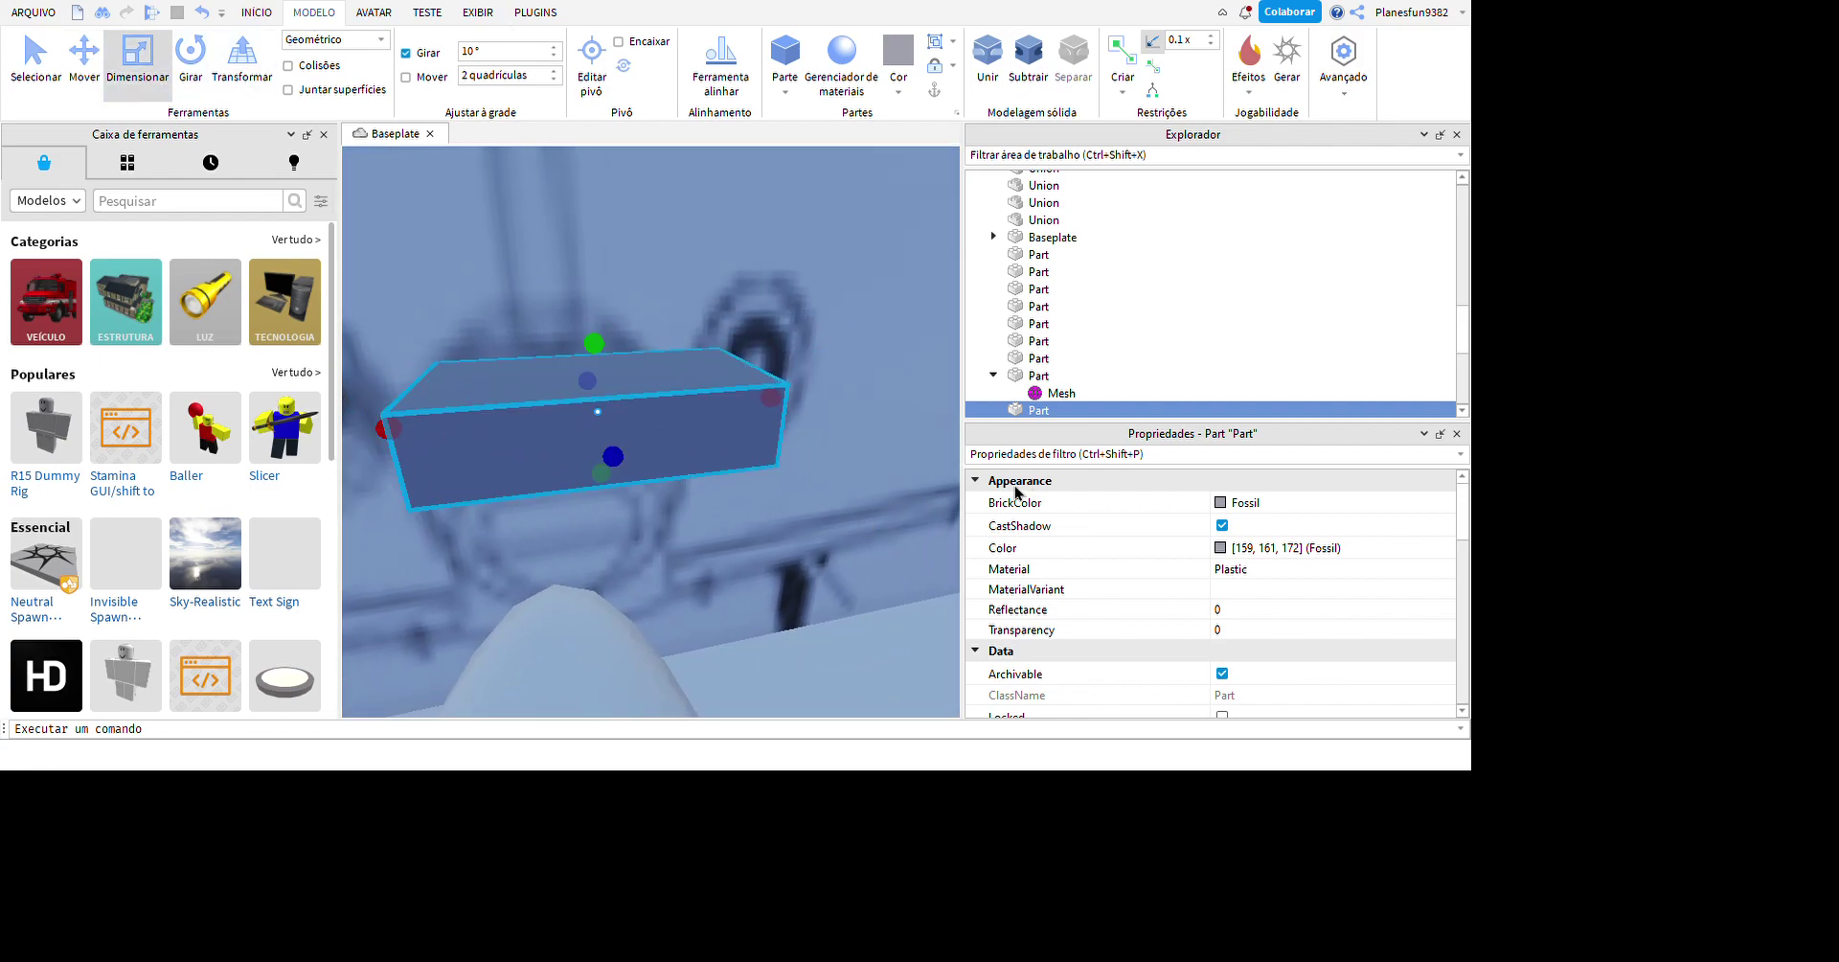
middle_drag(919, 498, 746, 511)
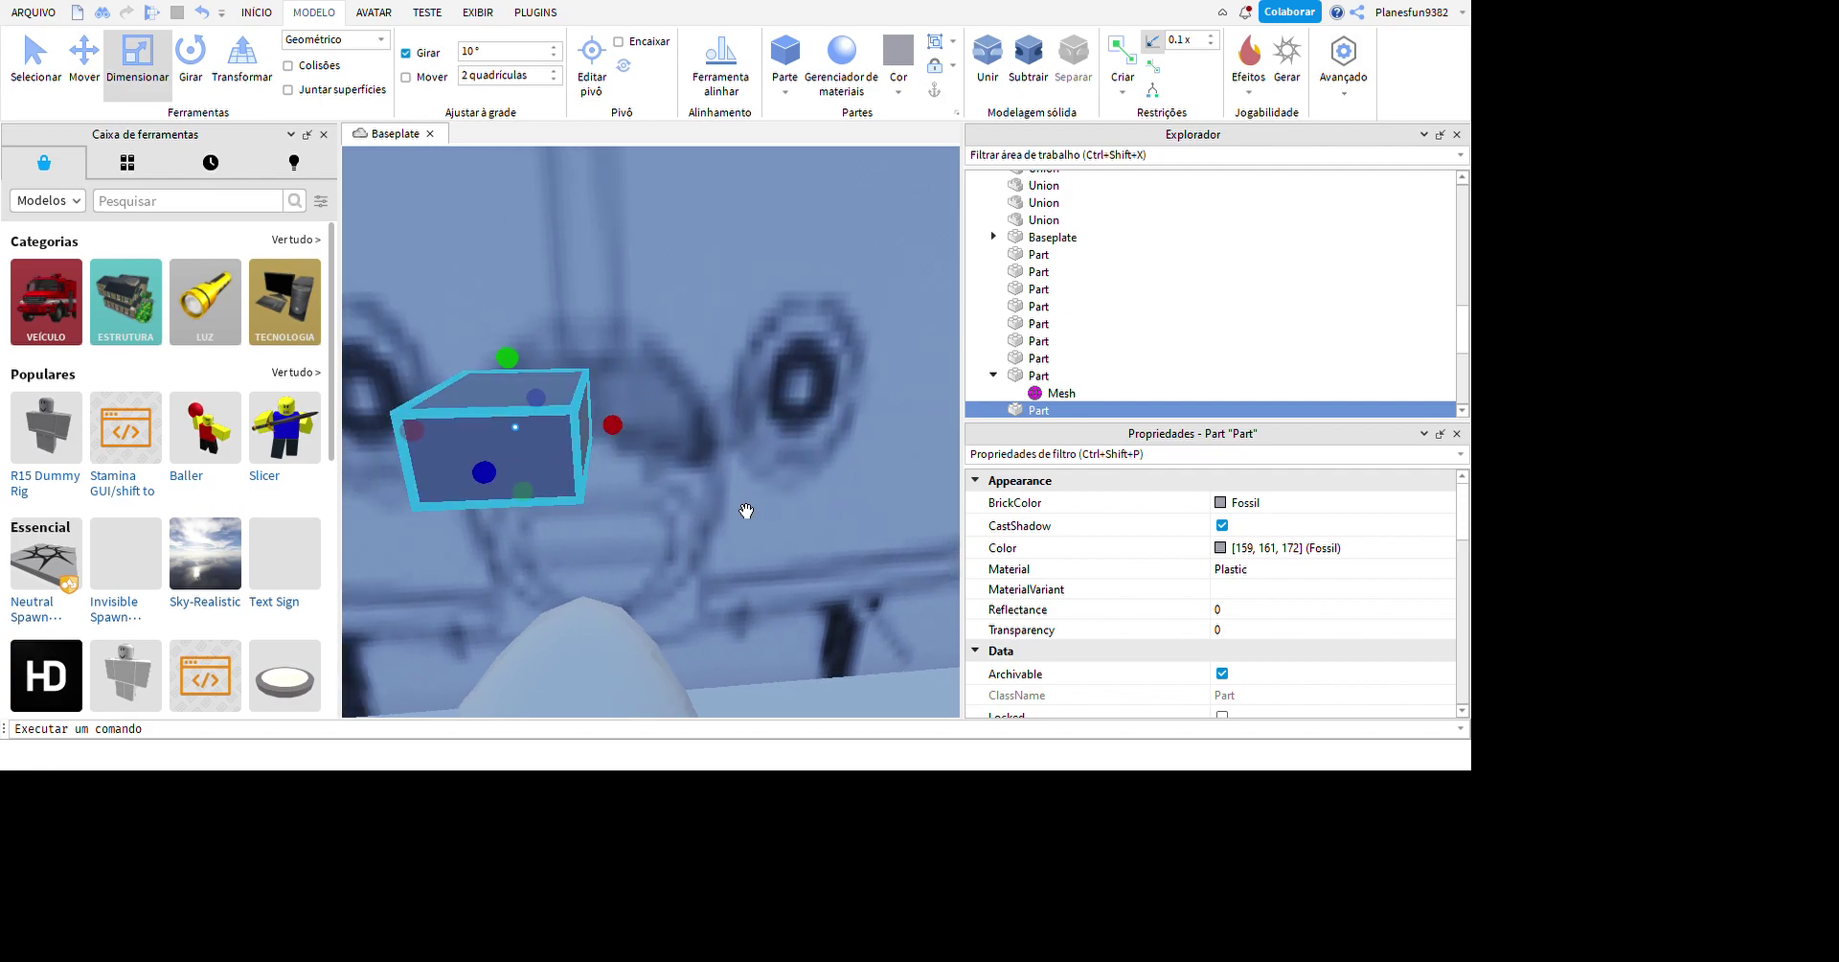
- Rotate the block to follow the slanted cockpit edge on the front-view blueprint
right_drag(747, 510, 922, 545)
key(ctrl+4)
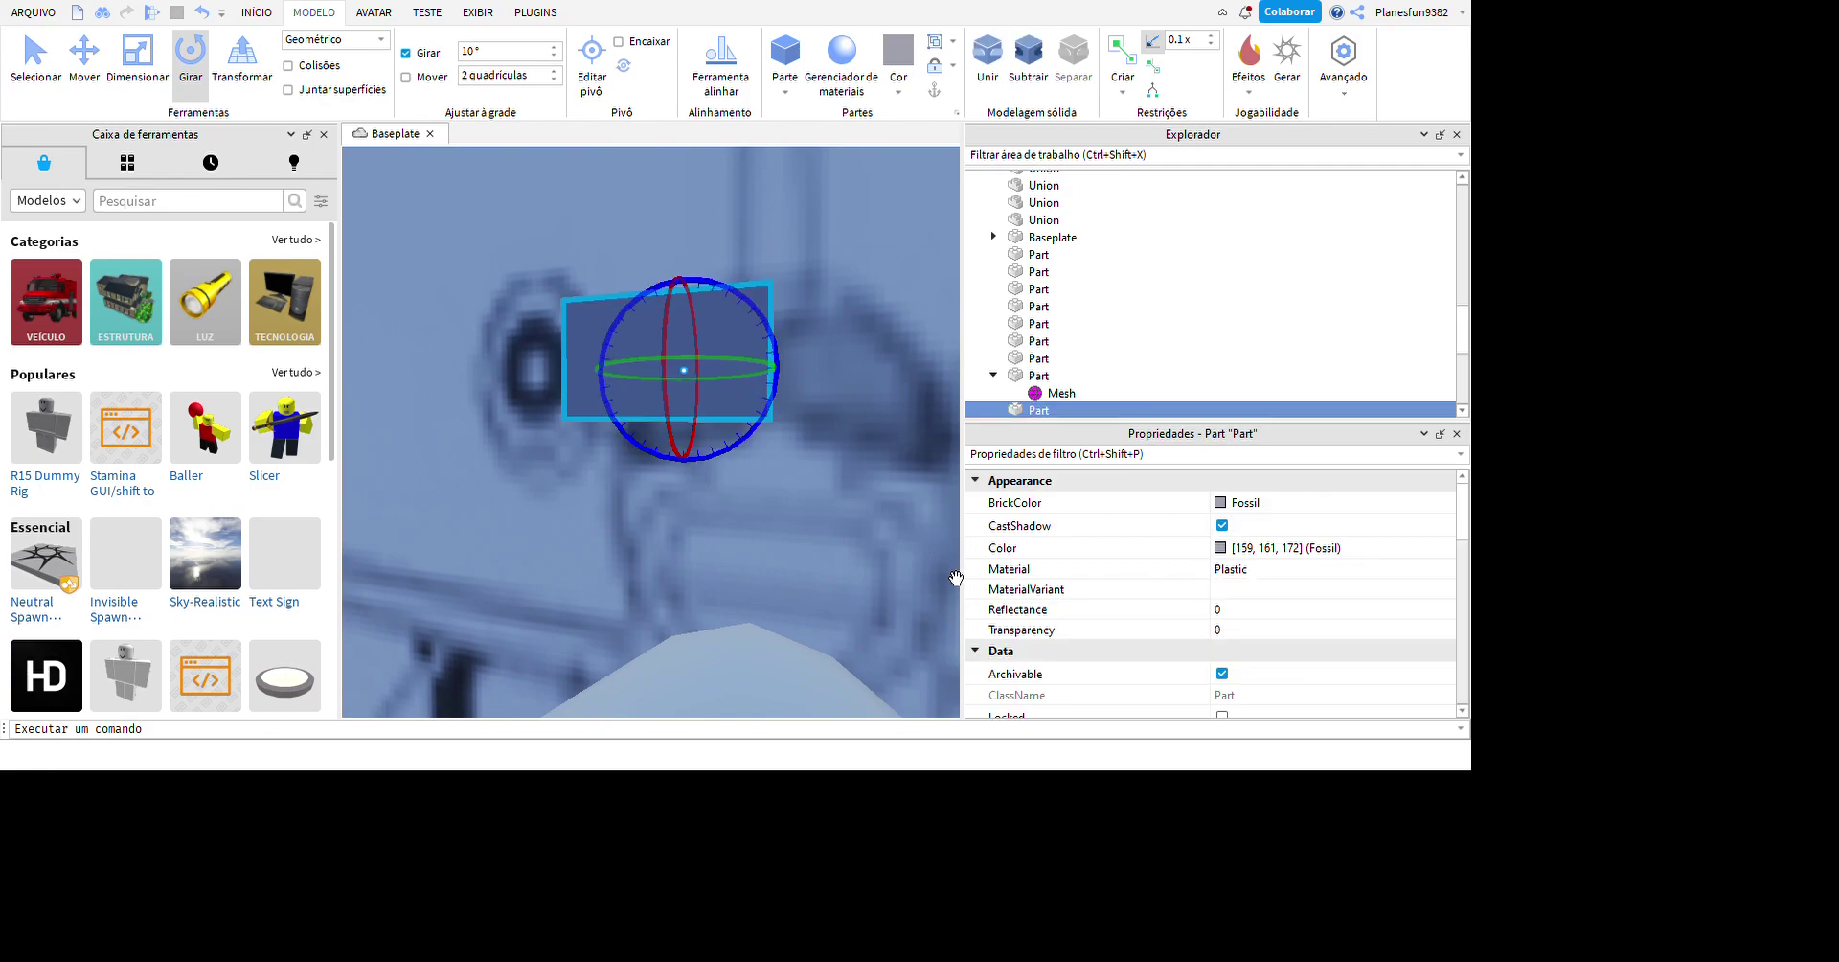
click(169, 96)
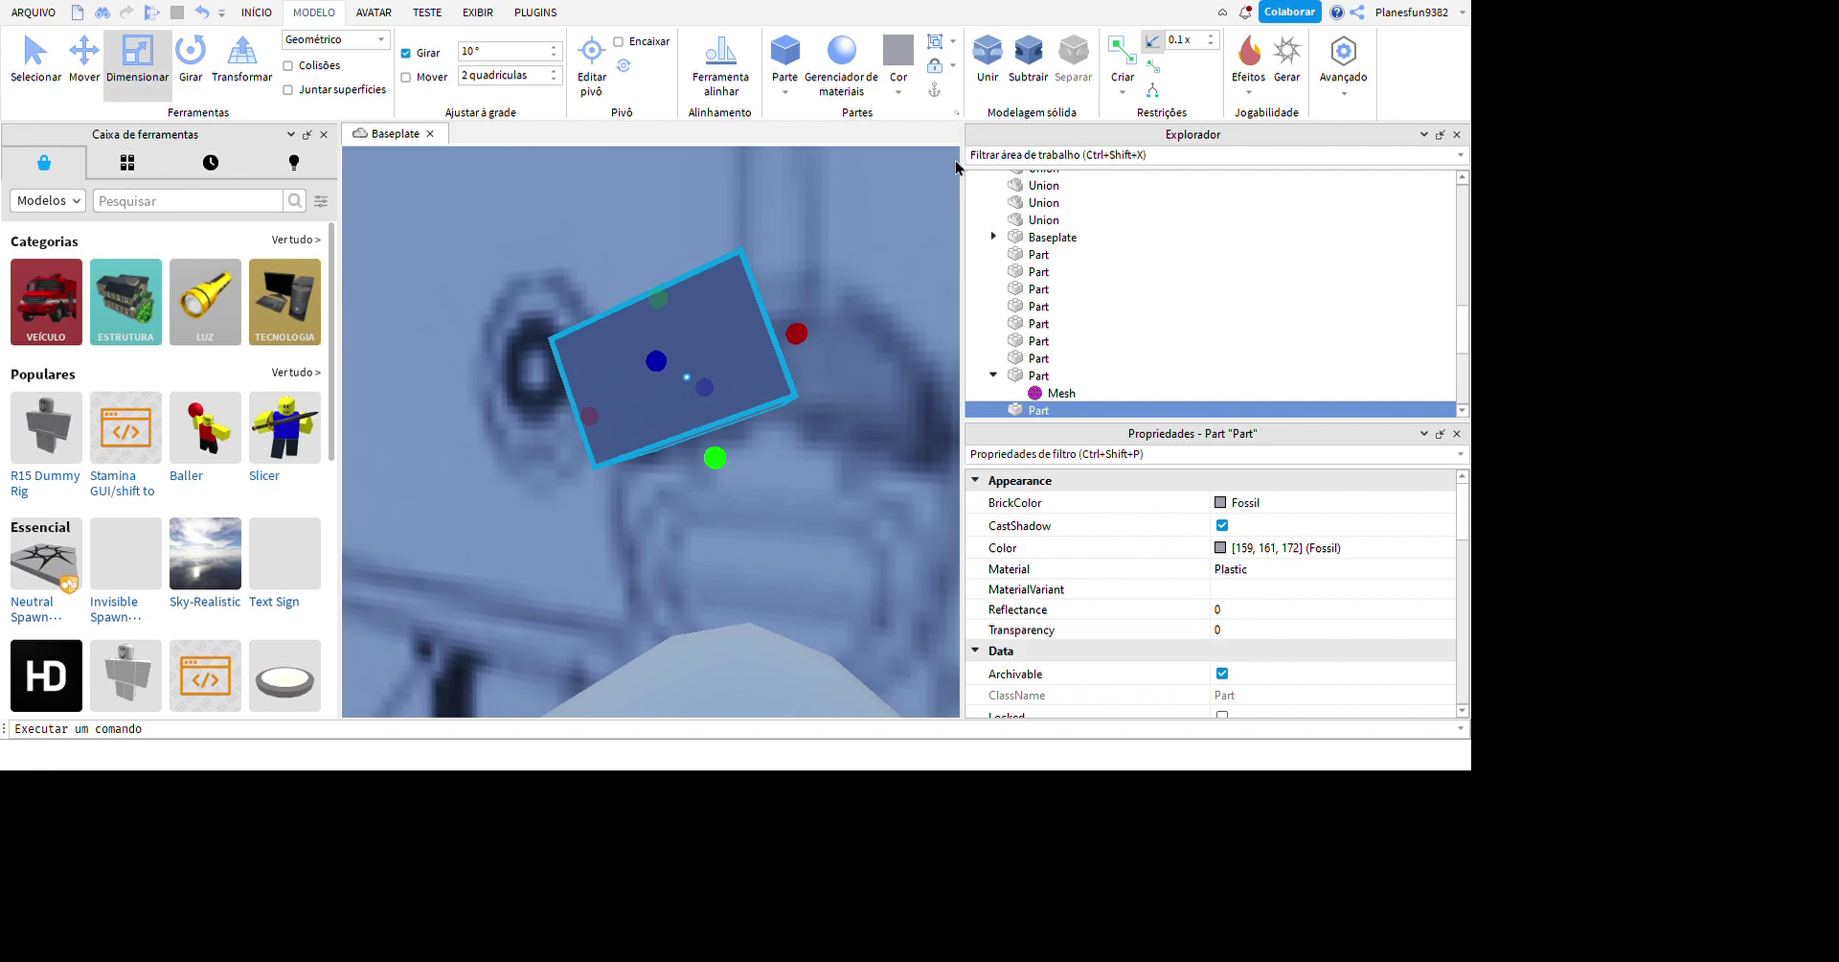
- Duplicate the slanted block, rotate the copy to mirror it, and move it to the cockpit's other side
key(ctrl+4)
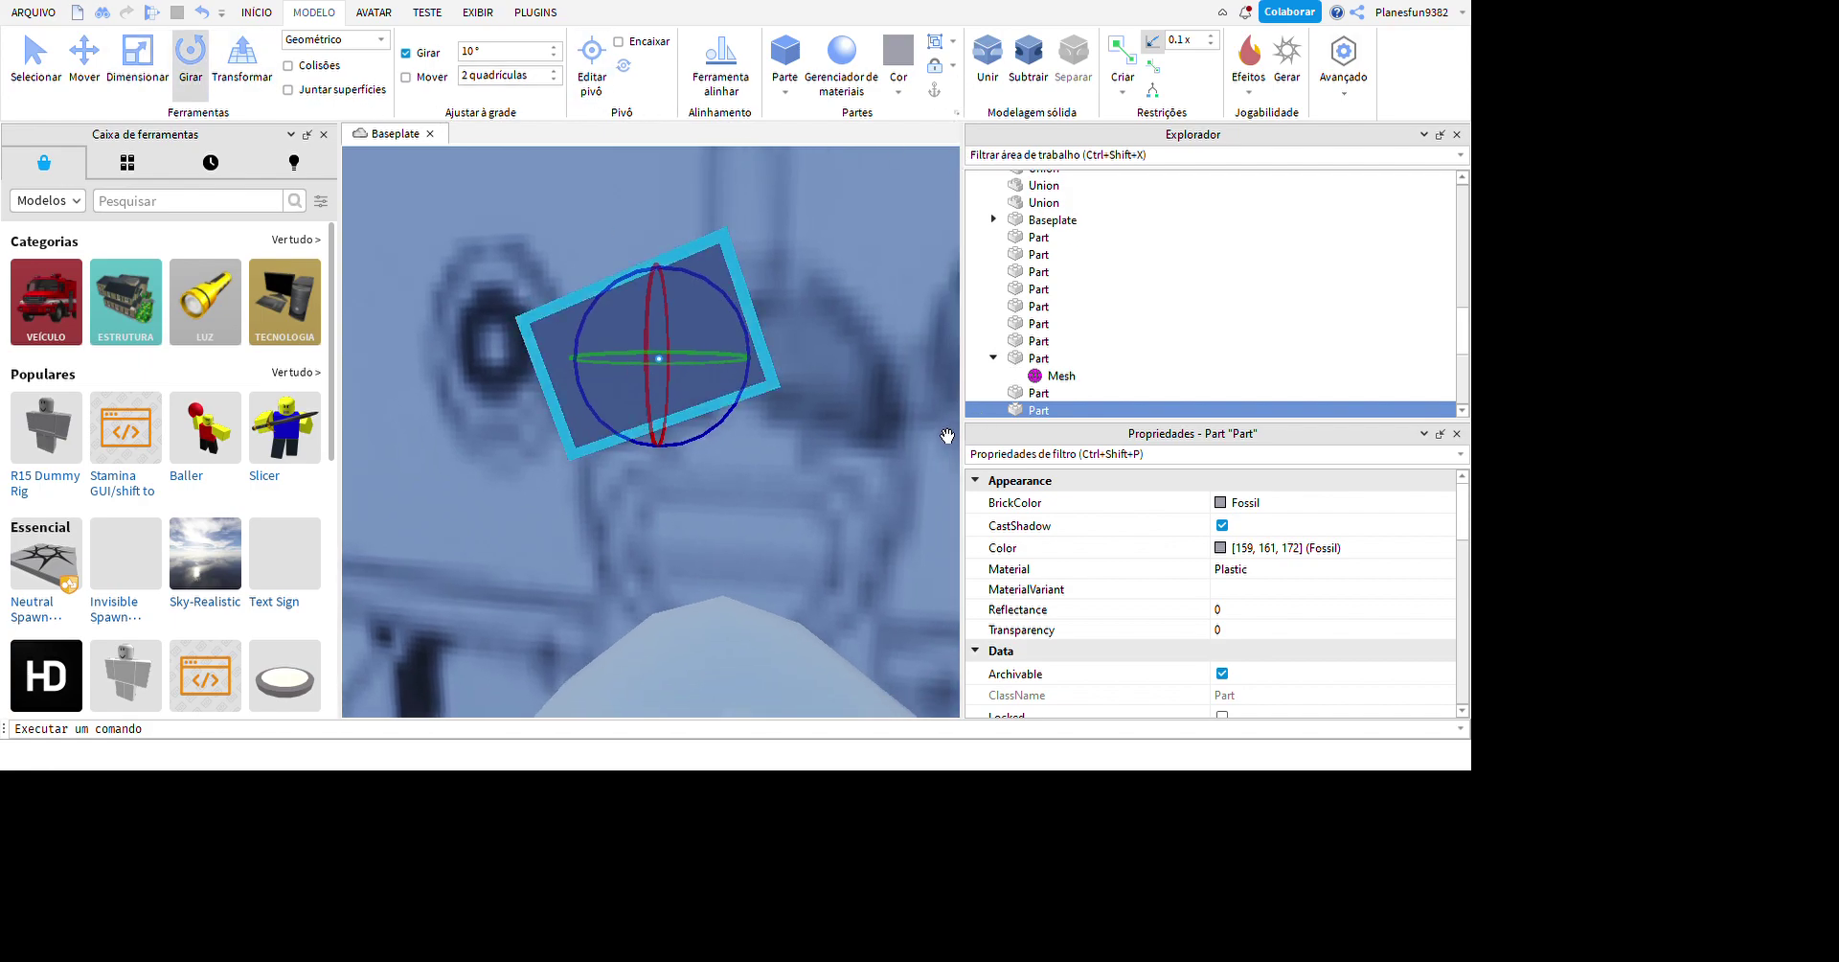
key(ctrl+2)
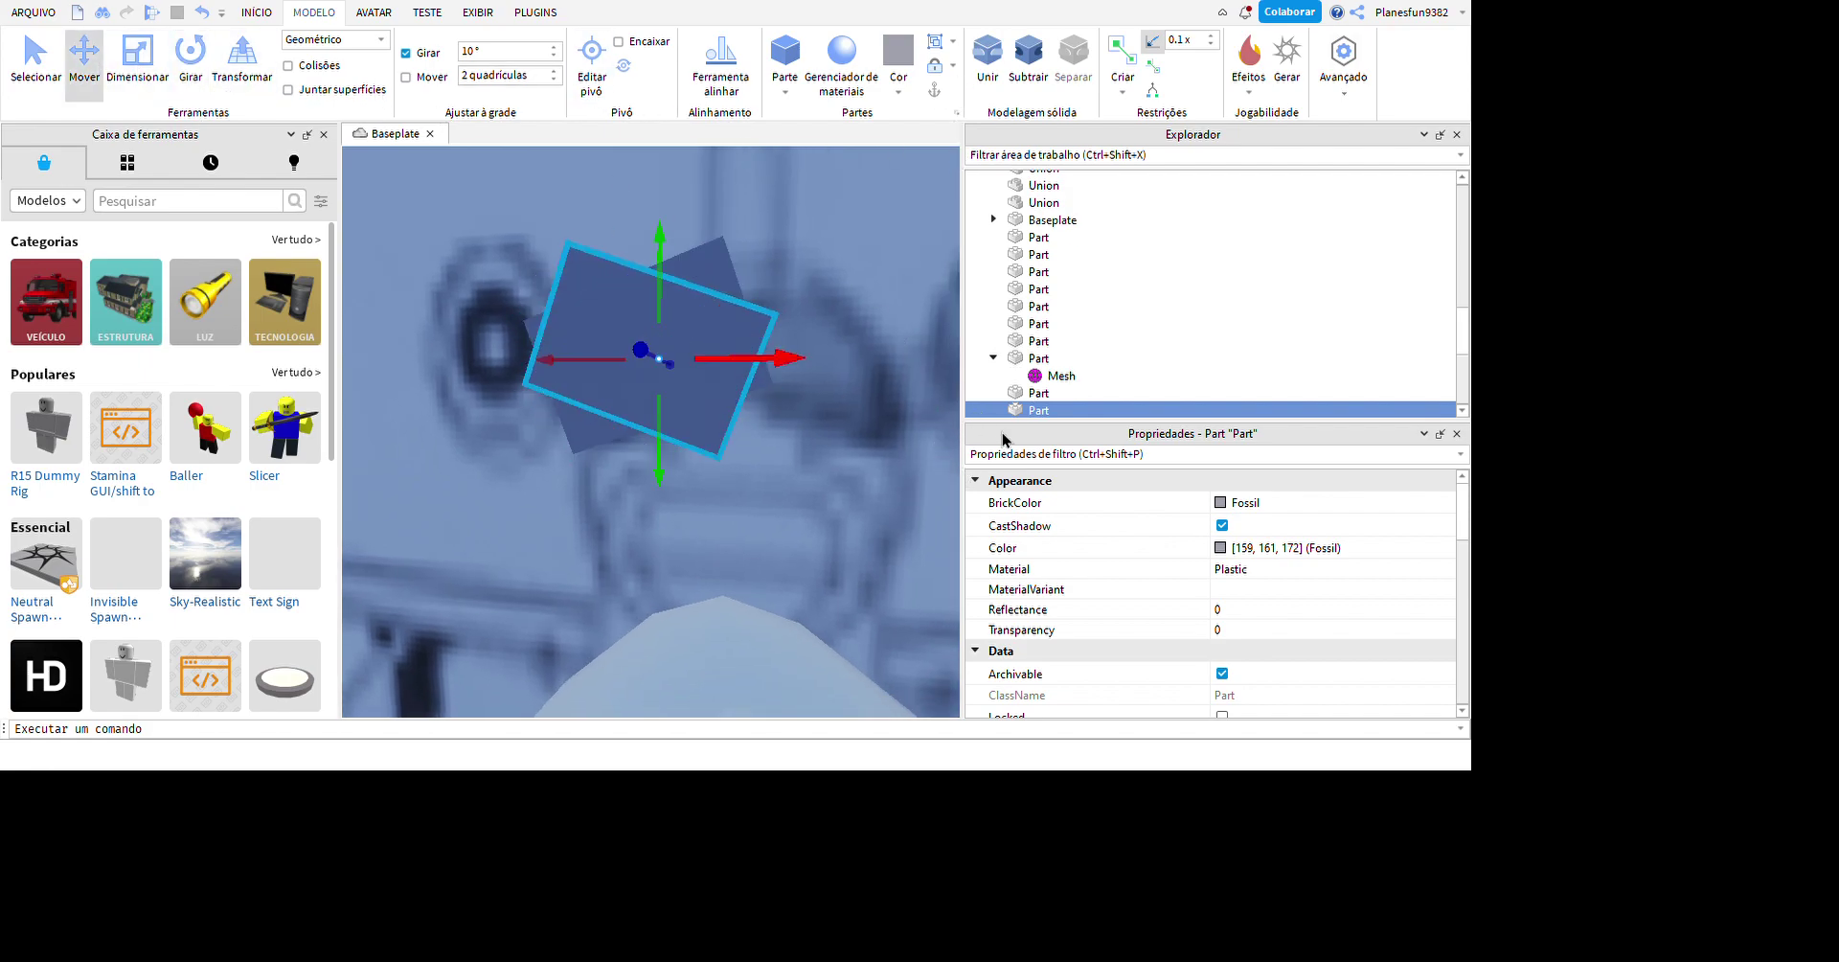
key(a)
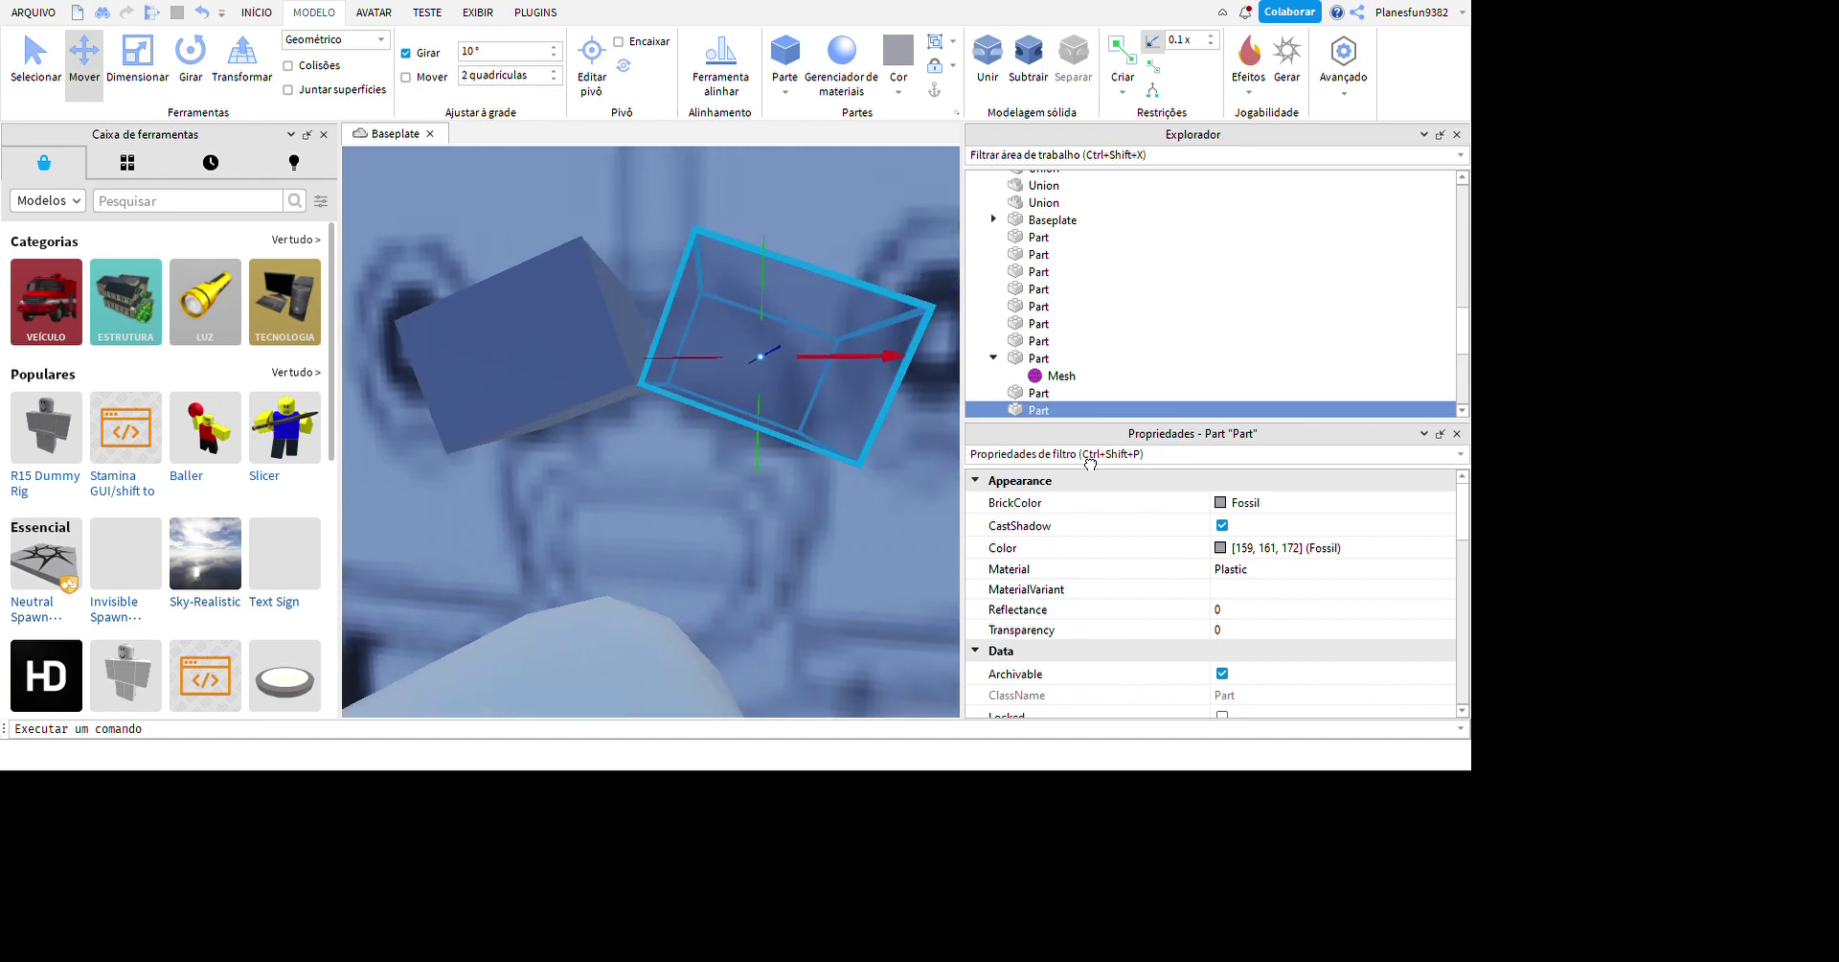
click(751, 571)
click(872, 473)
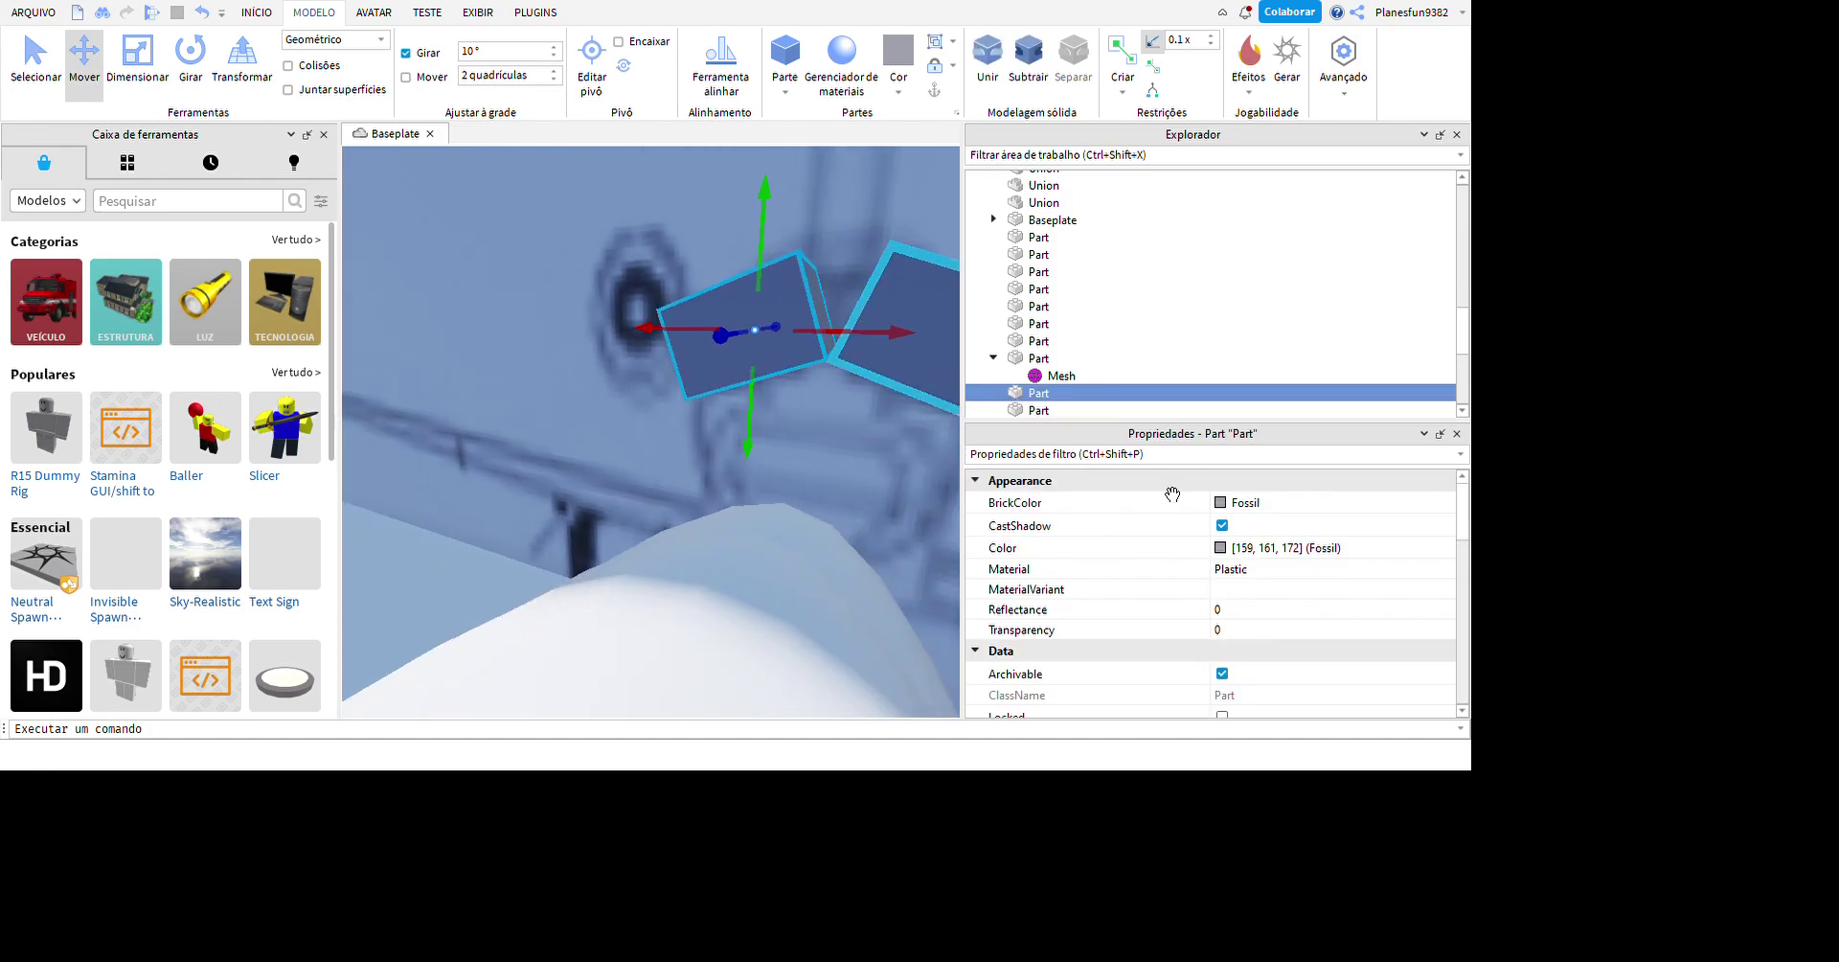
- Union the two slanted blocks, color the union Institutional white, and stretch it back over the cockpit
key(Down)
key(ctrl+shift+g)
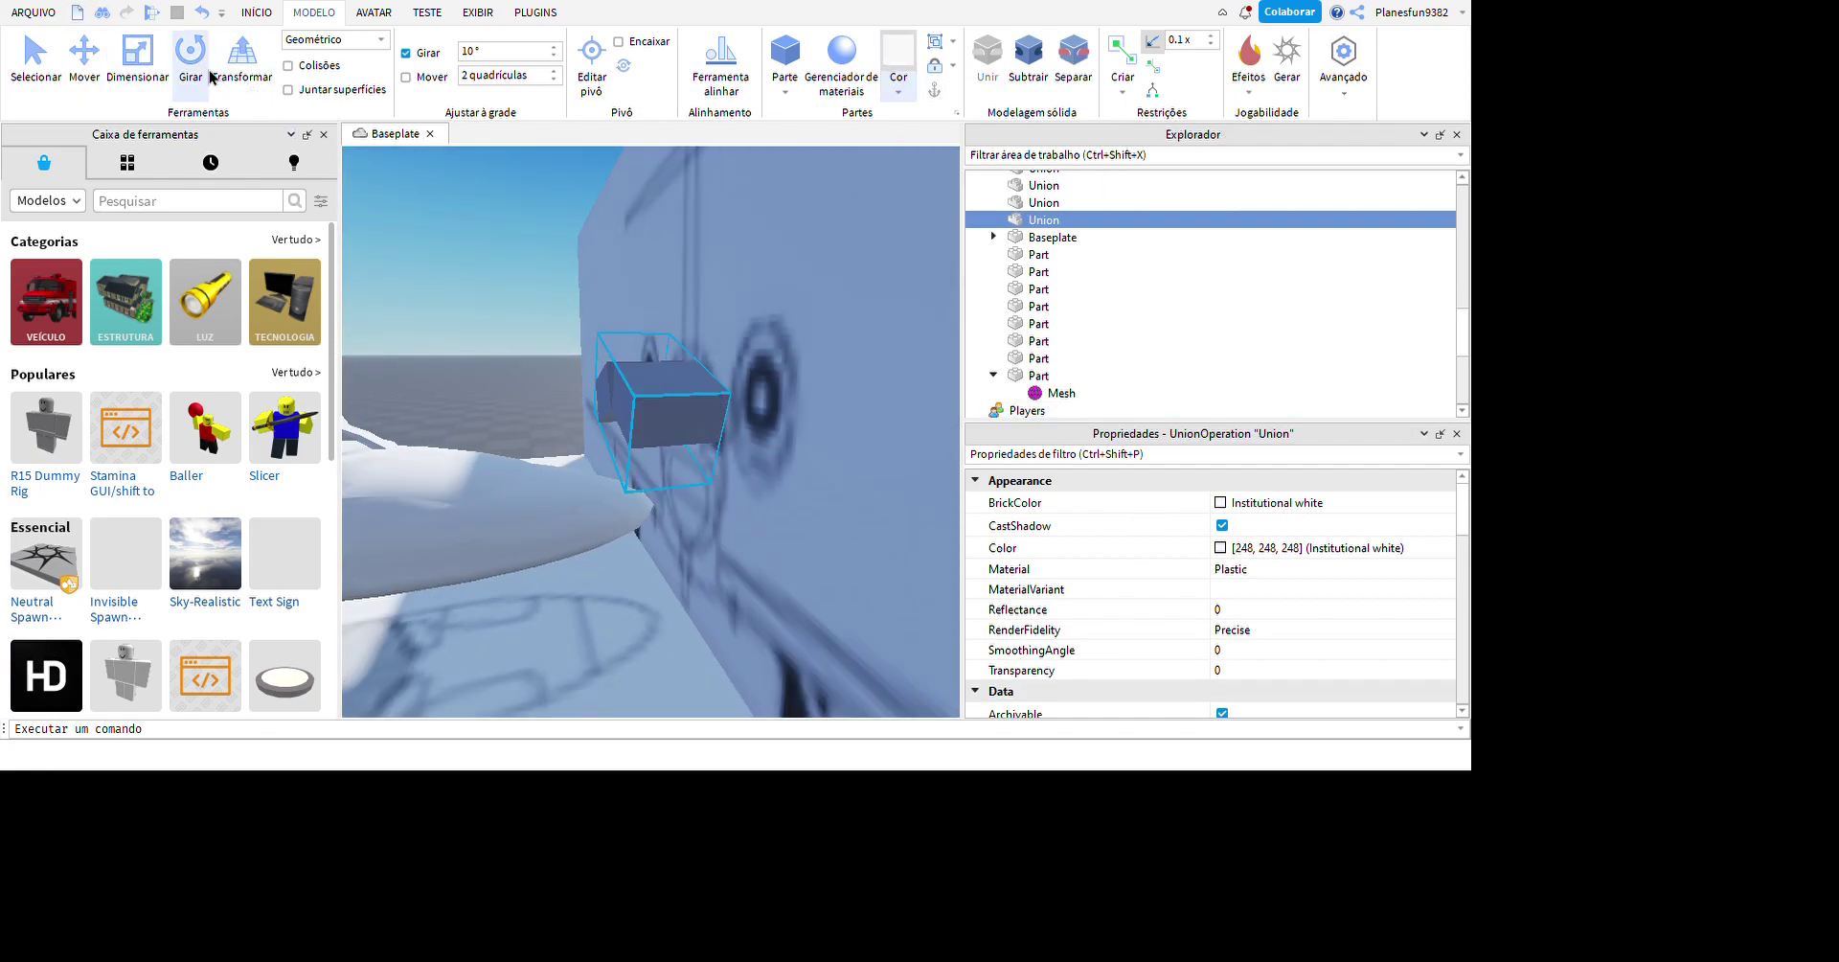
right_drag(773, 542, 656, 539)
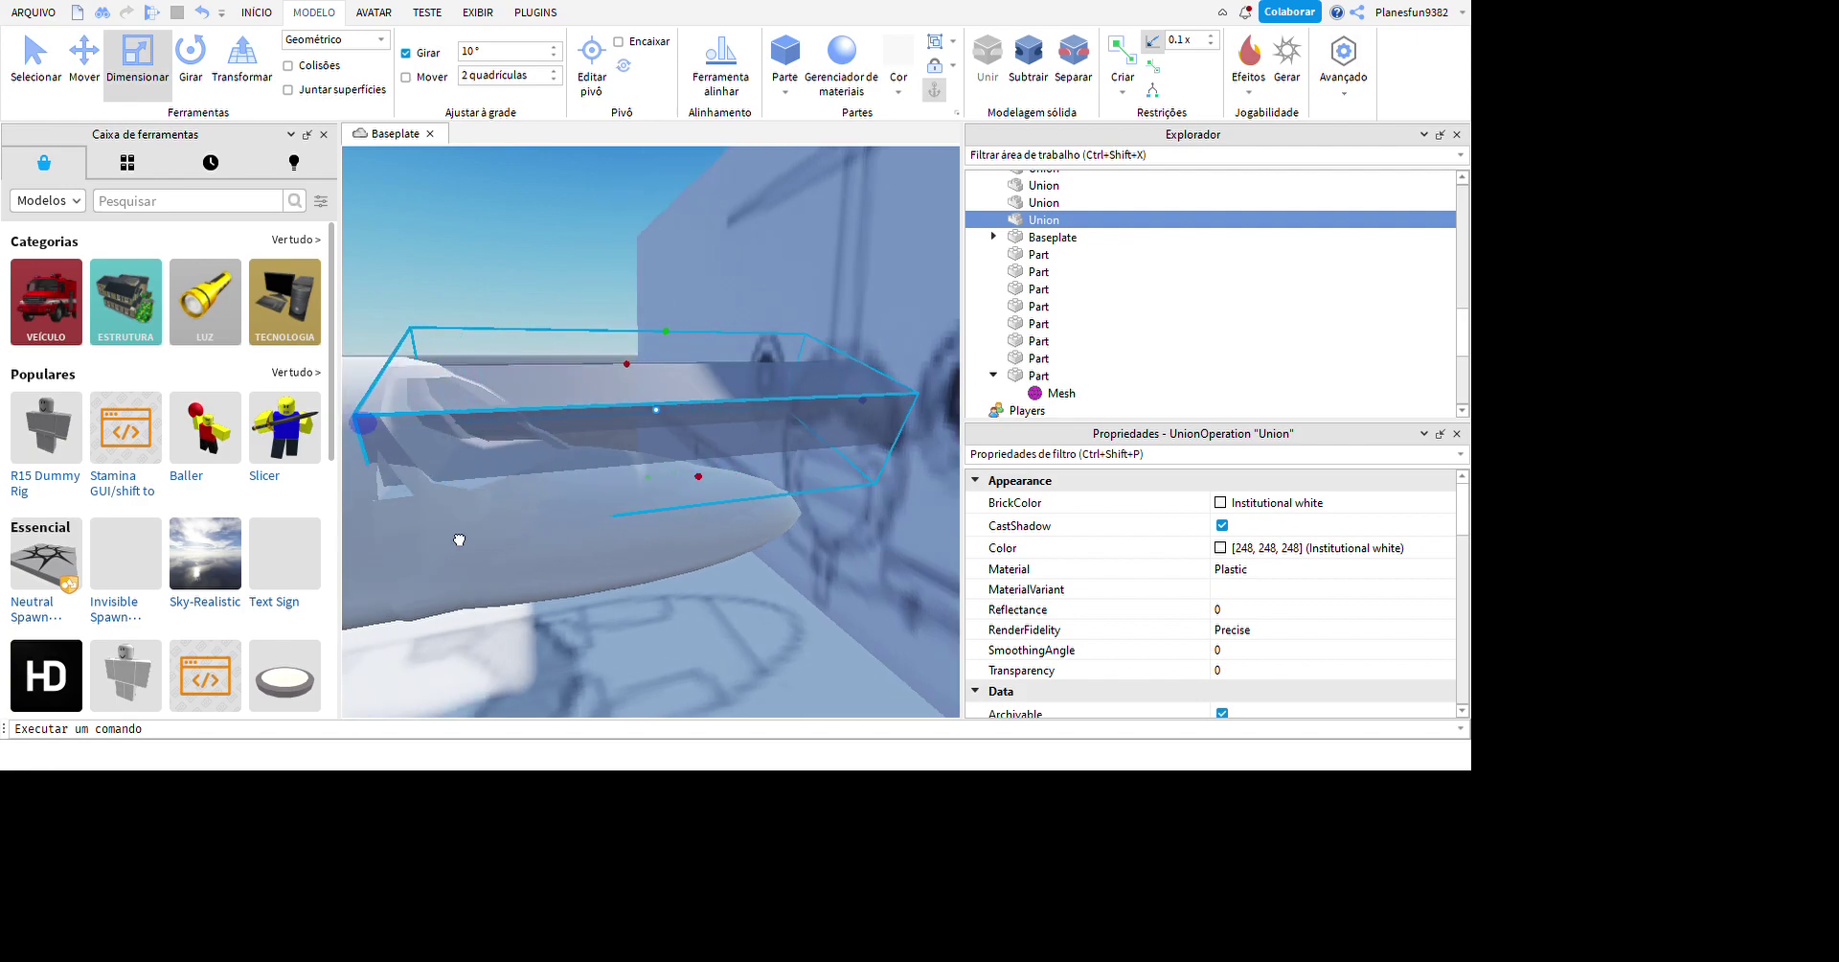
scroll(841, 546, up, 5)
- Delete the stretched white union over the cockpit
key(Delete)
right_drag(688, 551, 690, 546)
scroll(889, 524, up, 5)
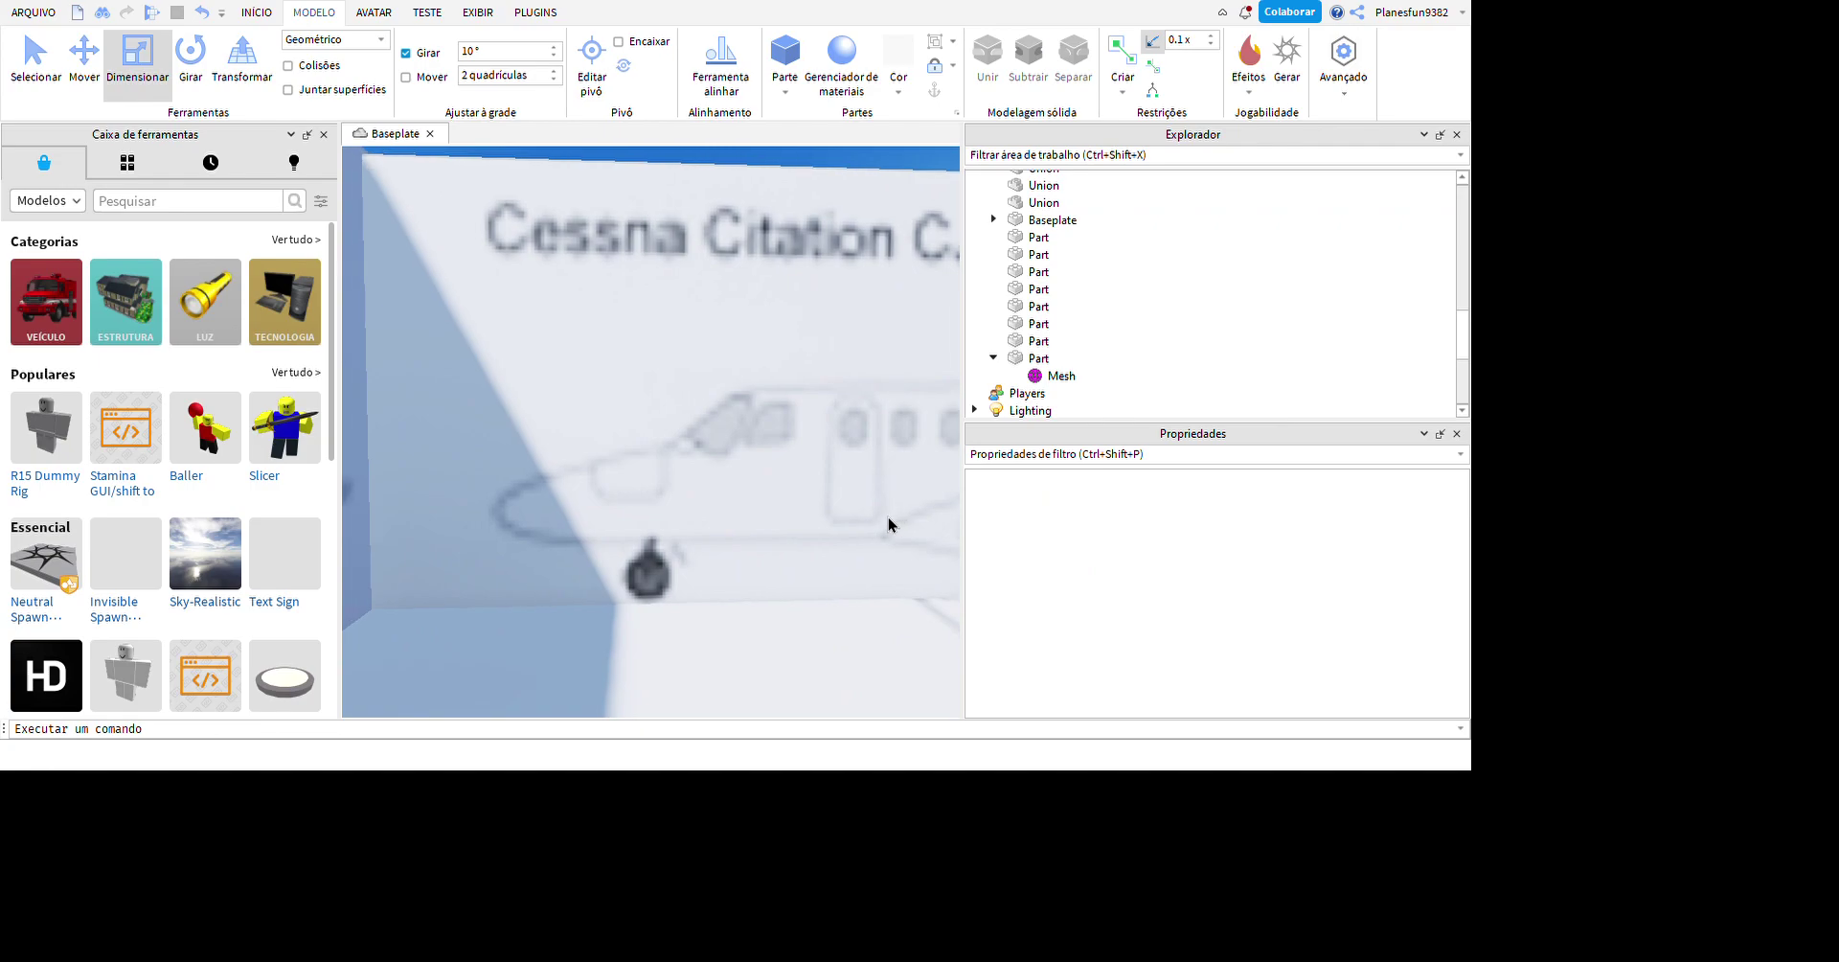
- Insert a new white block and resize it into an upright shape over the cockpit side window on the side-view blueprint
scroll(888, 517, down, 5)
right_drag(888, 517, 888, 518)
click(785, 53)
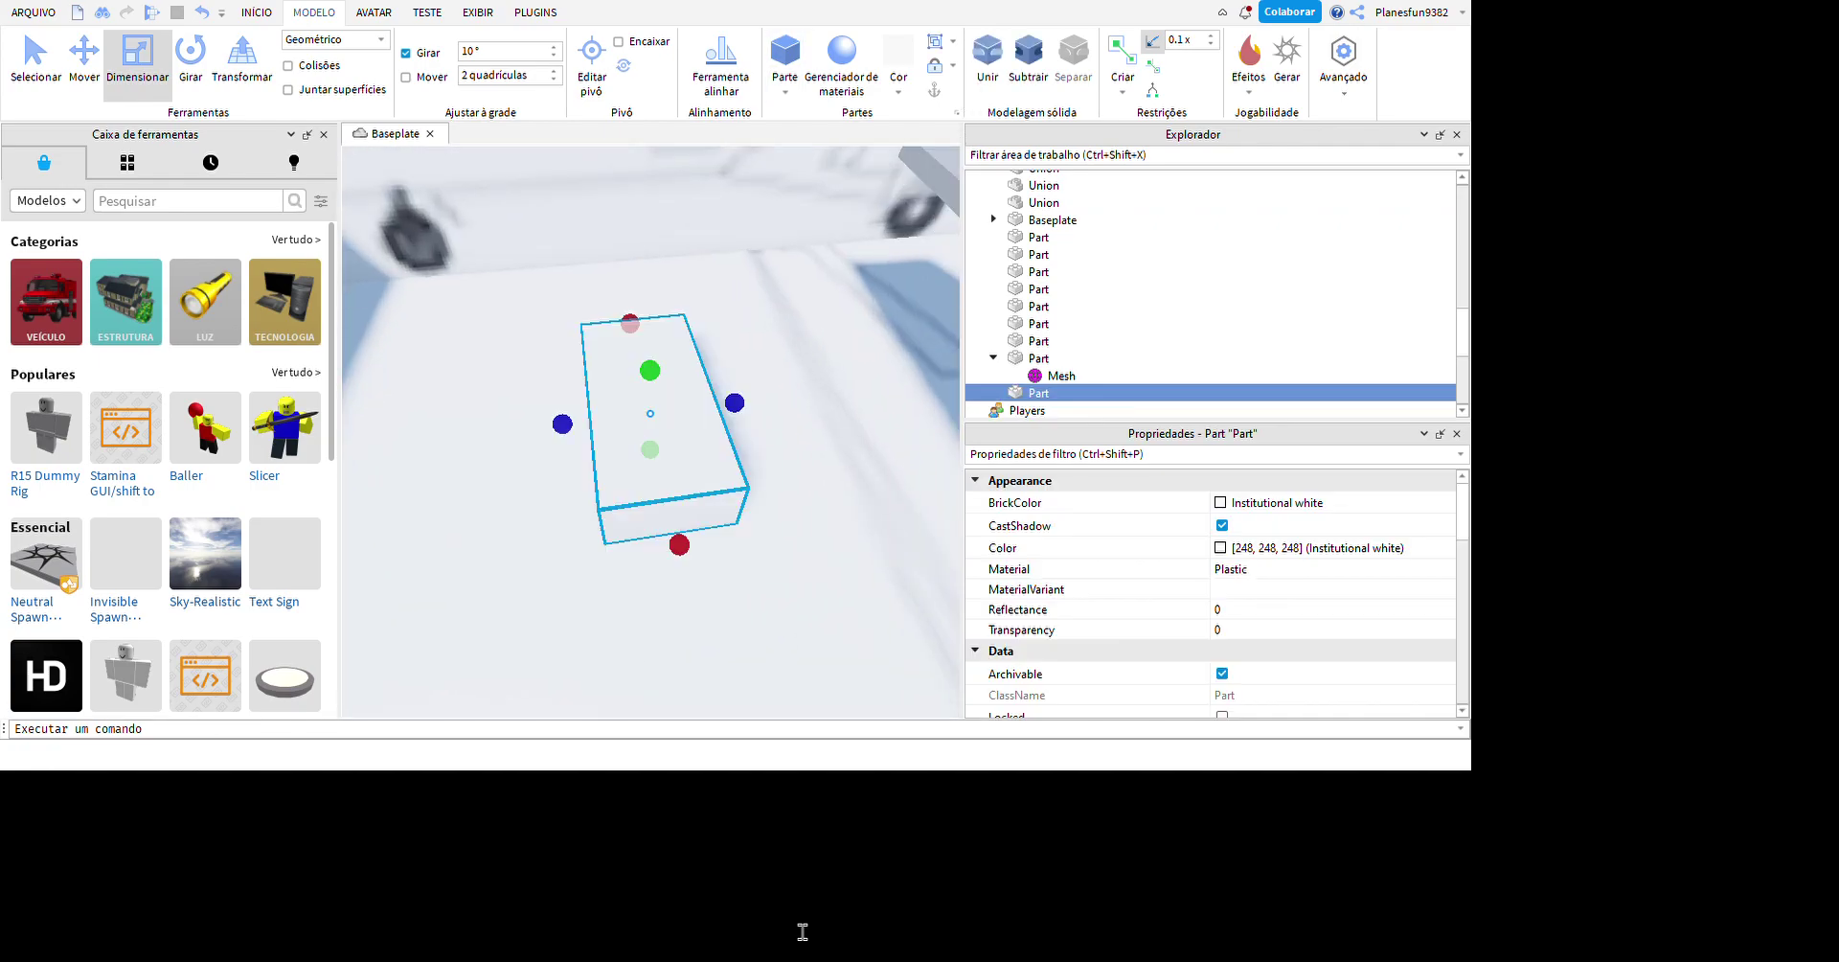
right_drag(851, 608, 822, 514)
scroll(821, 514, up, 5)
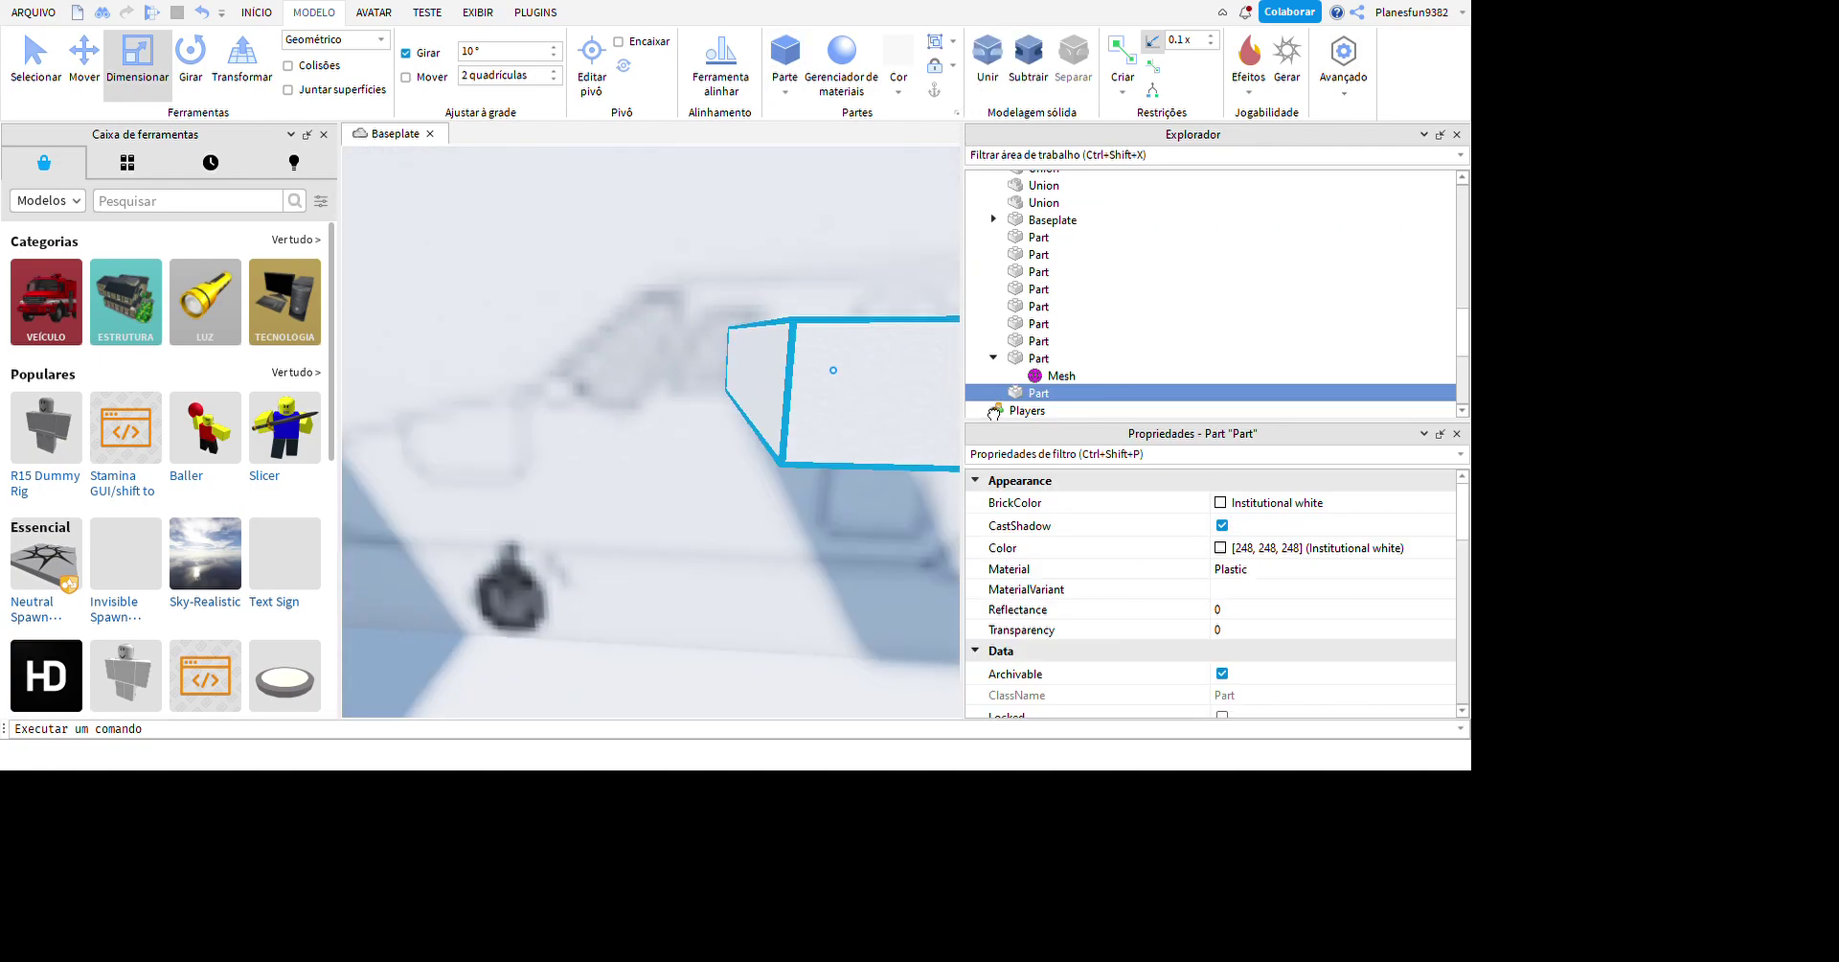
scroll(956, 393, down, 3)
right_drag(956, 393, 1027, 630)
right_drag(1065, 568, 828, 841)
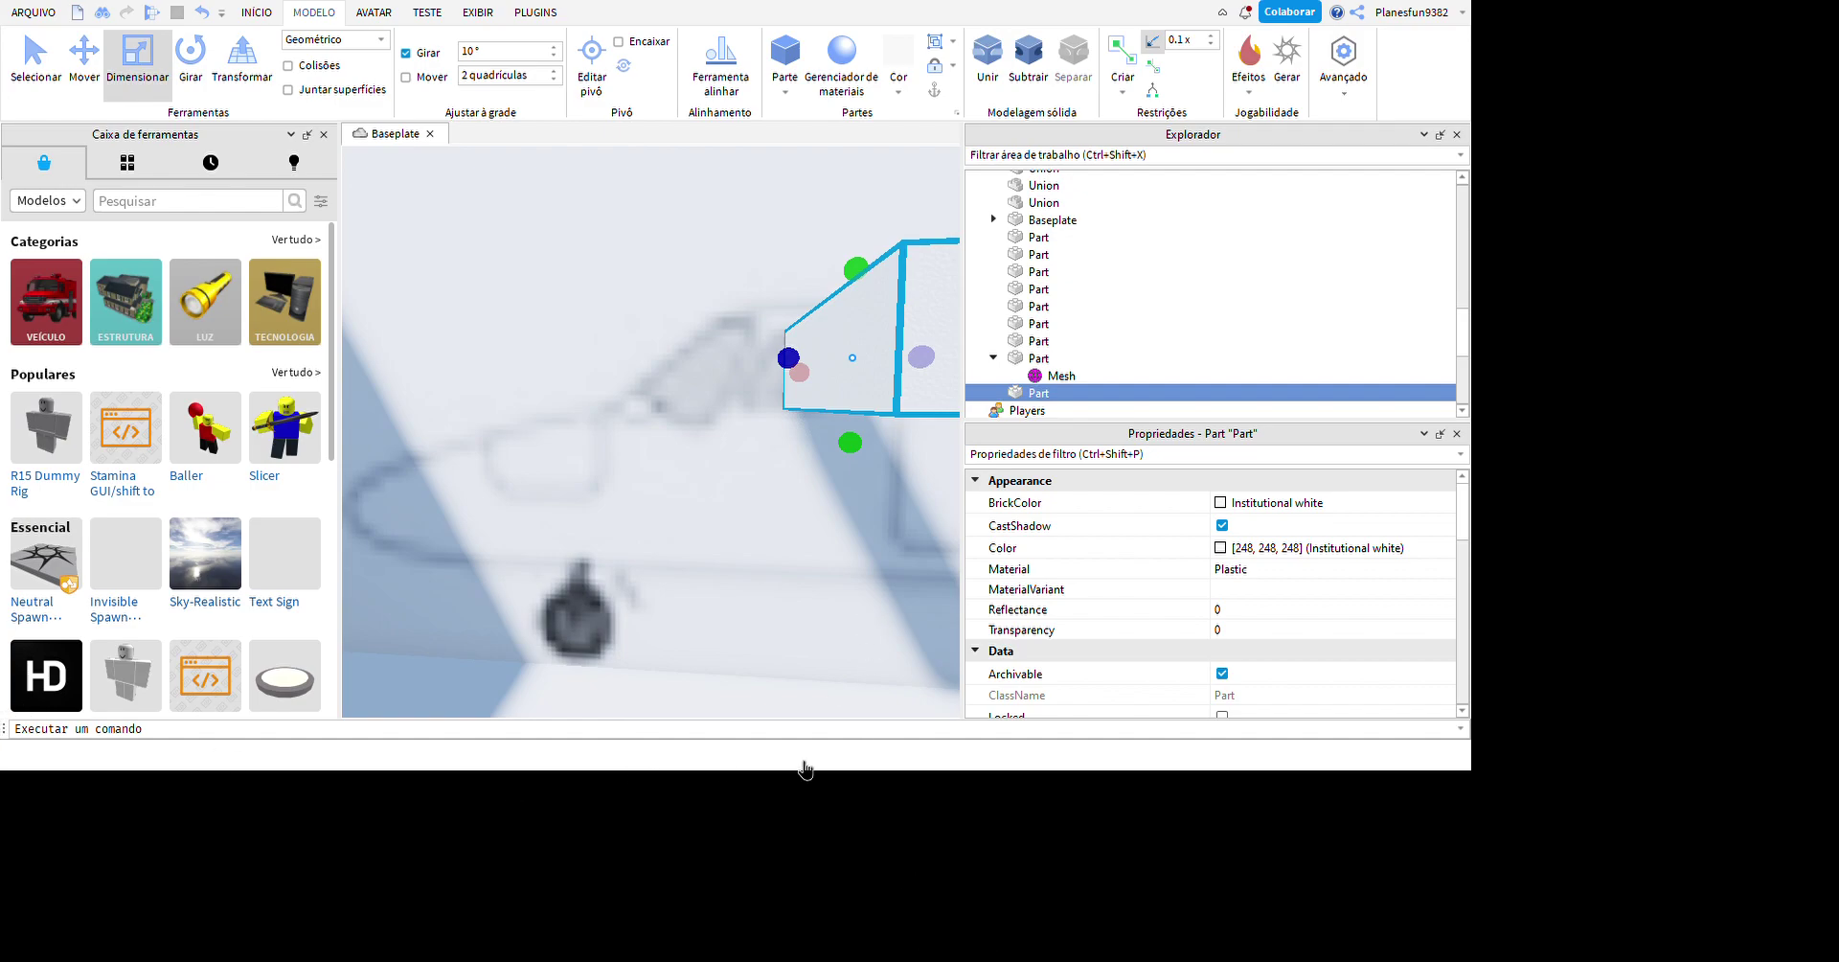
key(f)
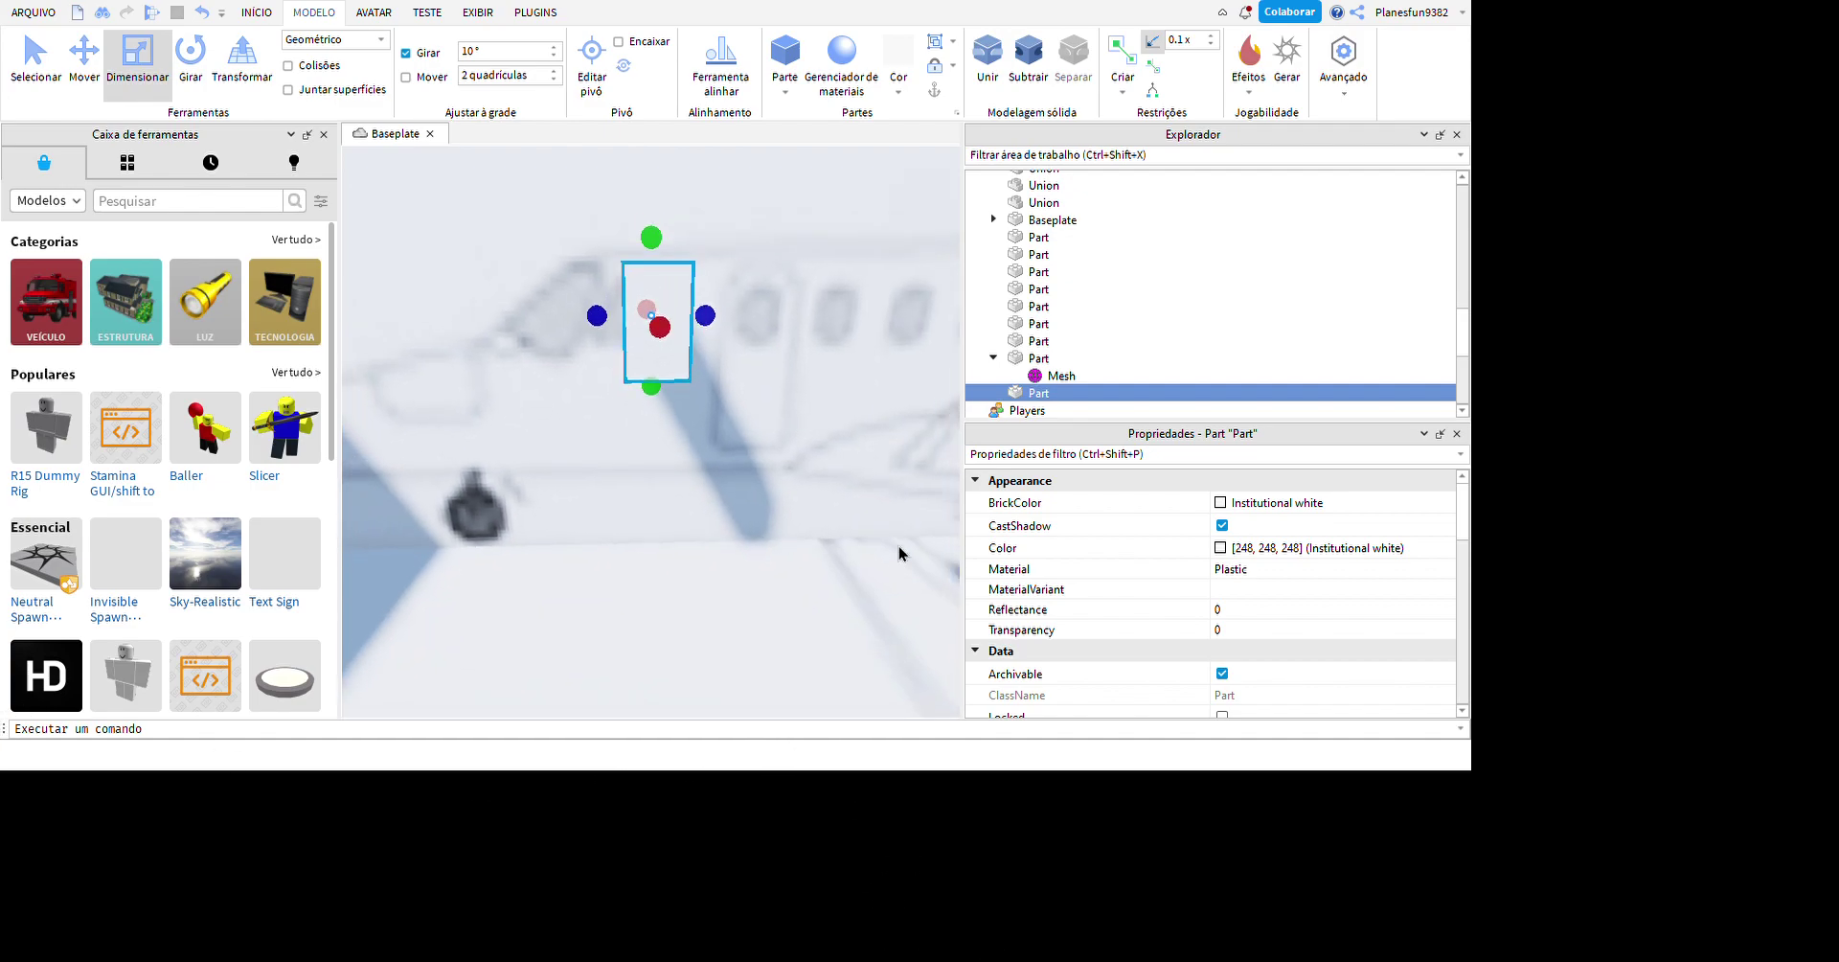
- Duplicate the upright block, rotate the copy, and move it forward to match the windshield's slope on the side-view blueprint
key(ctrl+d)
click(186, 69)
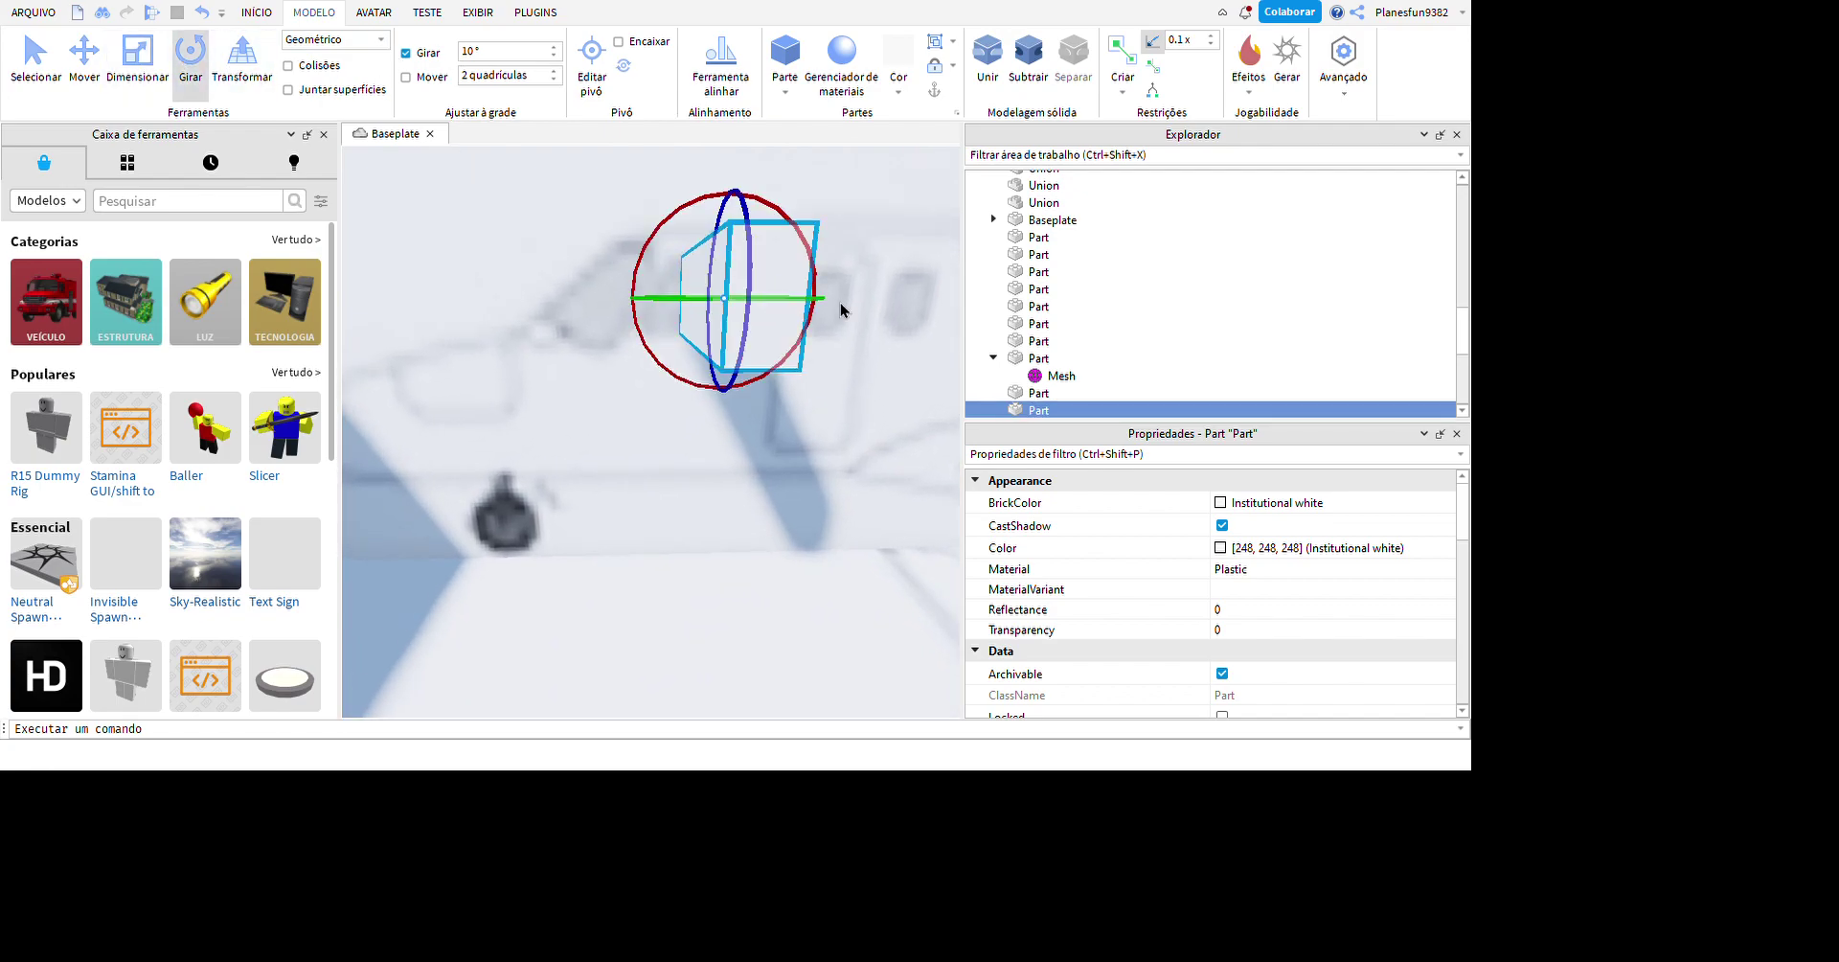
drag(838, 326, 839, 280)
click(84, 60)
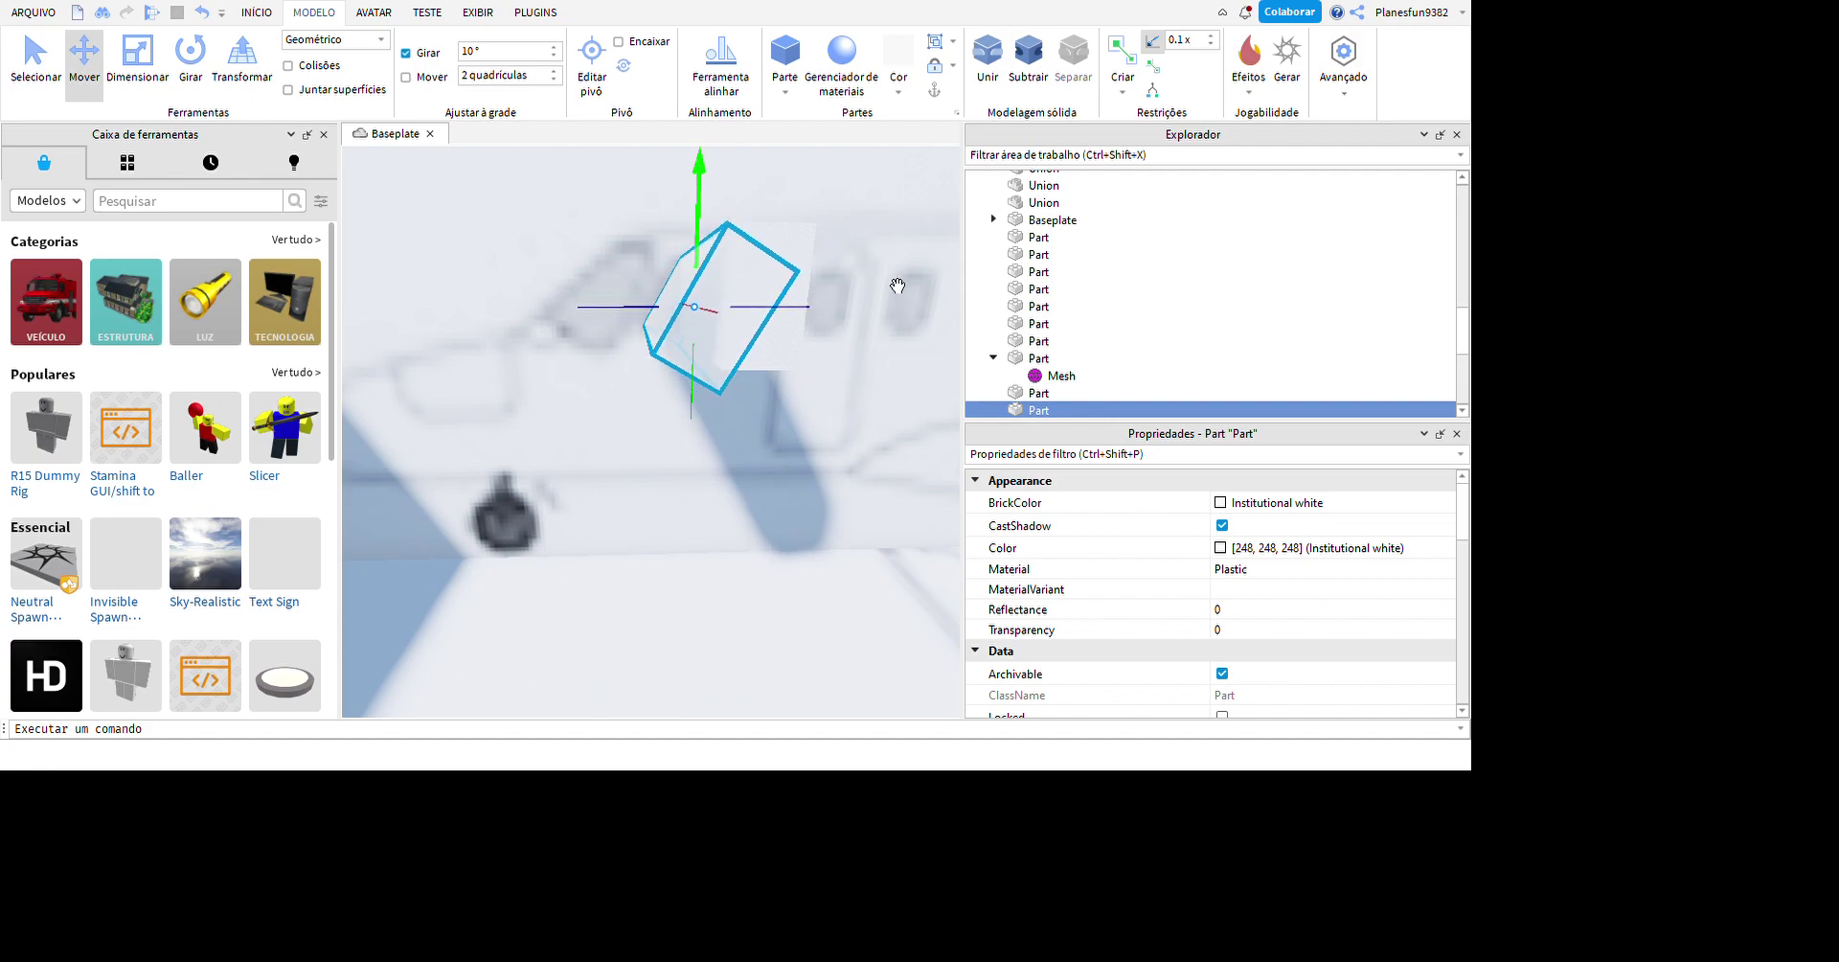
click(886, 335)
right_drag(866, 386, 860, 531)
key(ctrl+z)
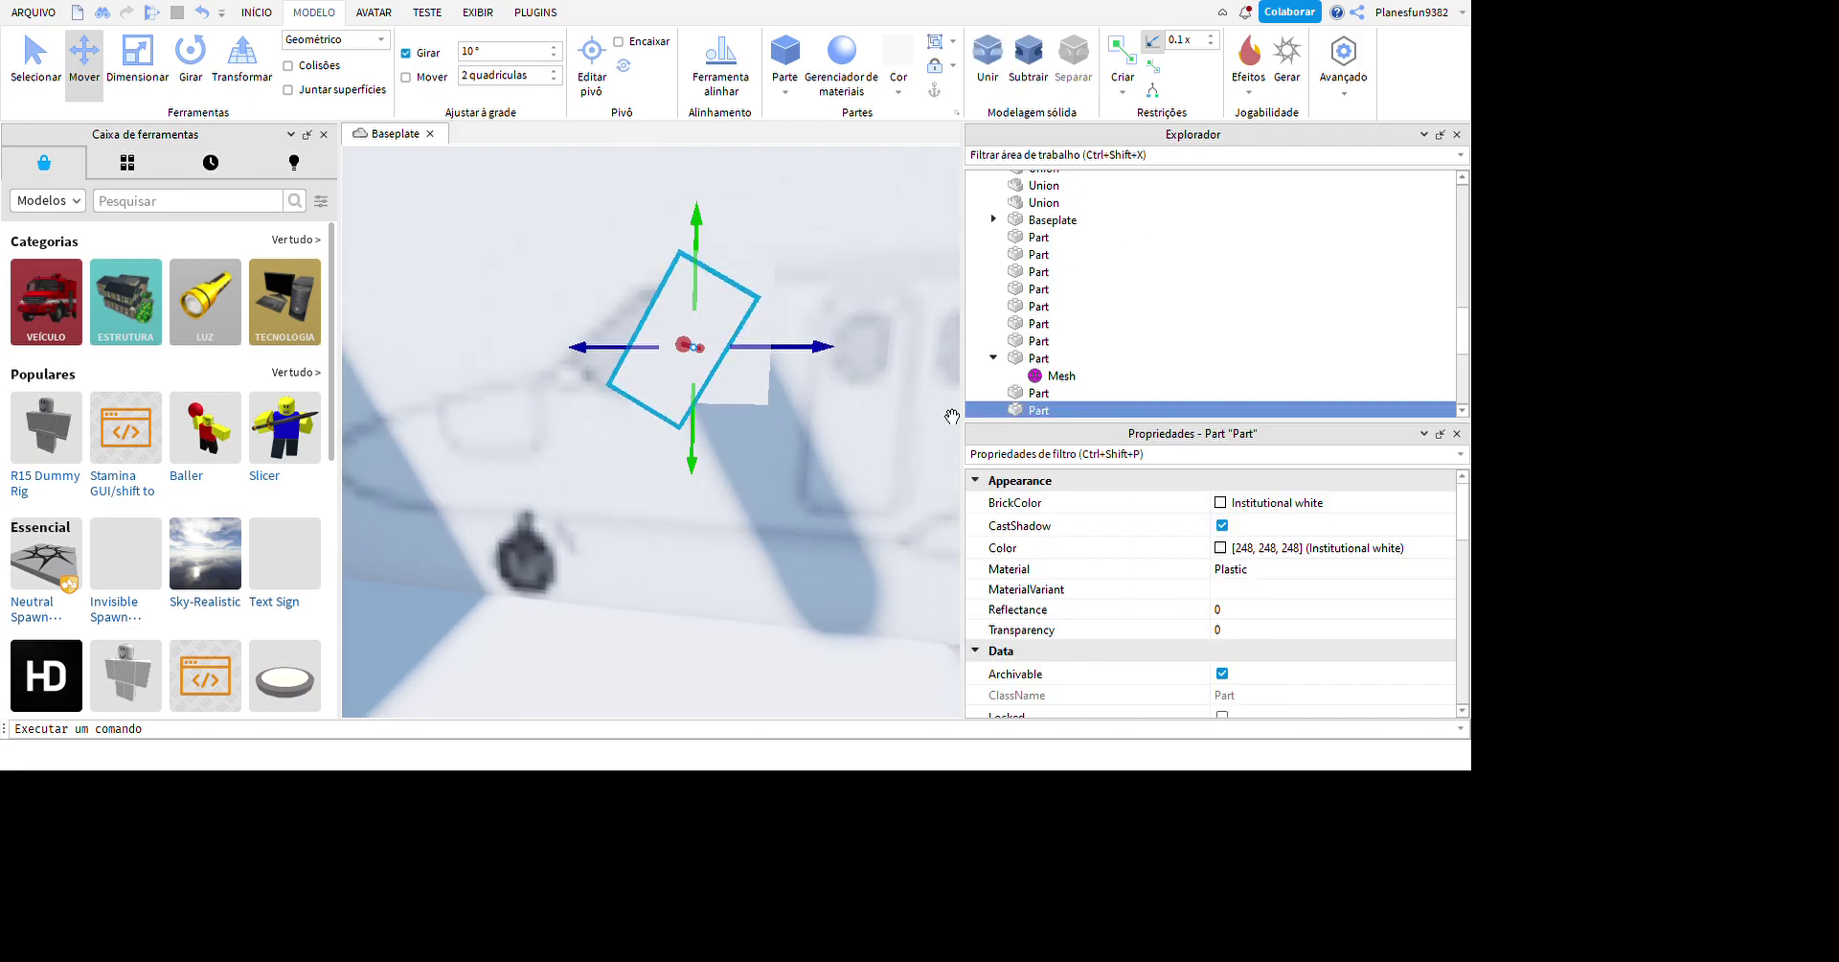
- Add a third copy of the white block beside the slanted one and resize it over the cockpit window outline
key(f)
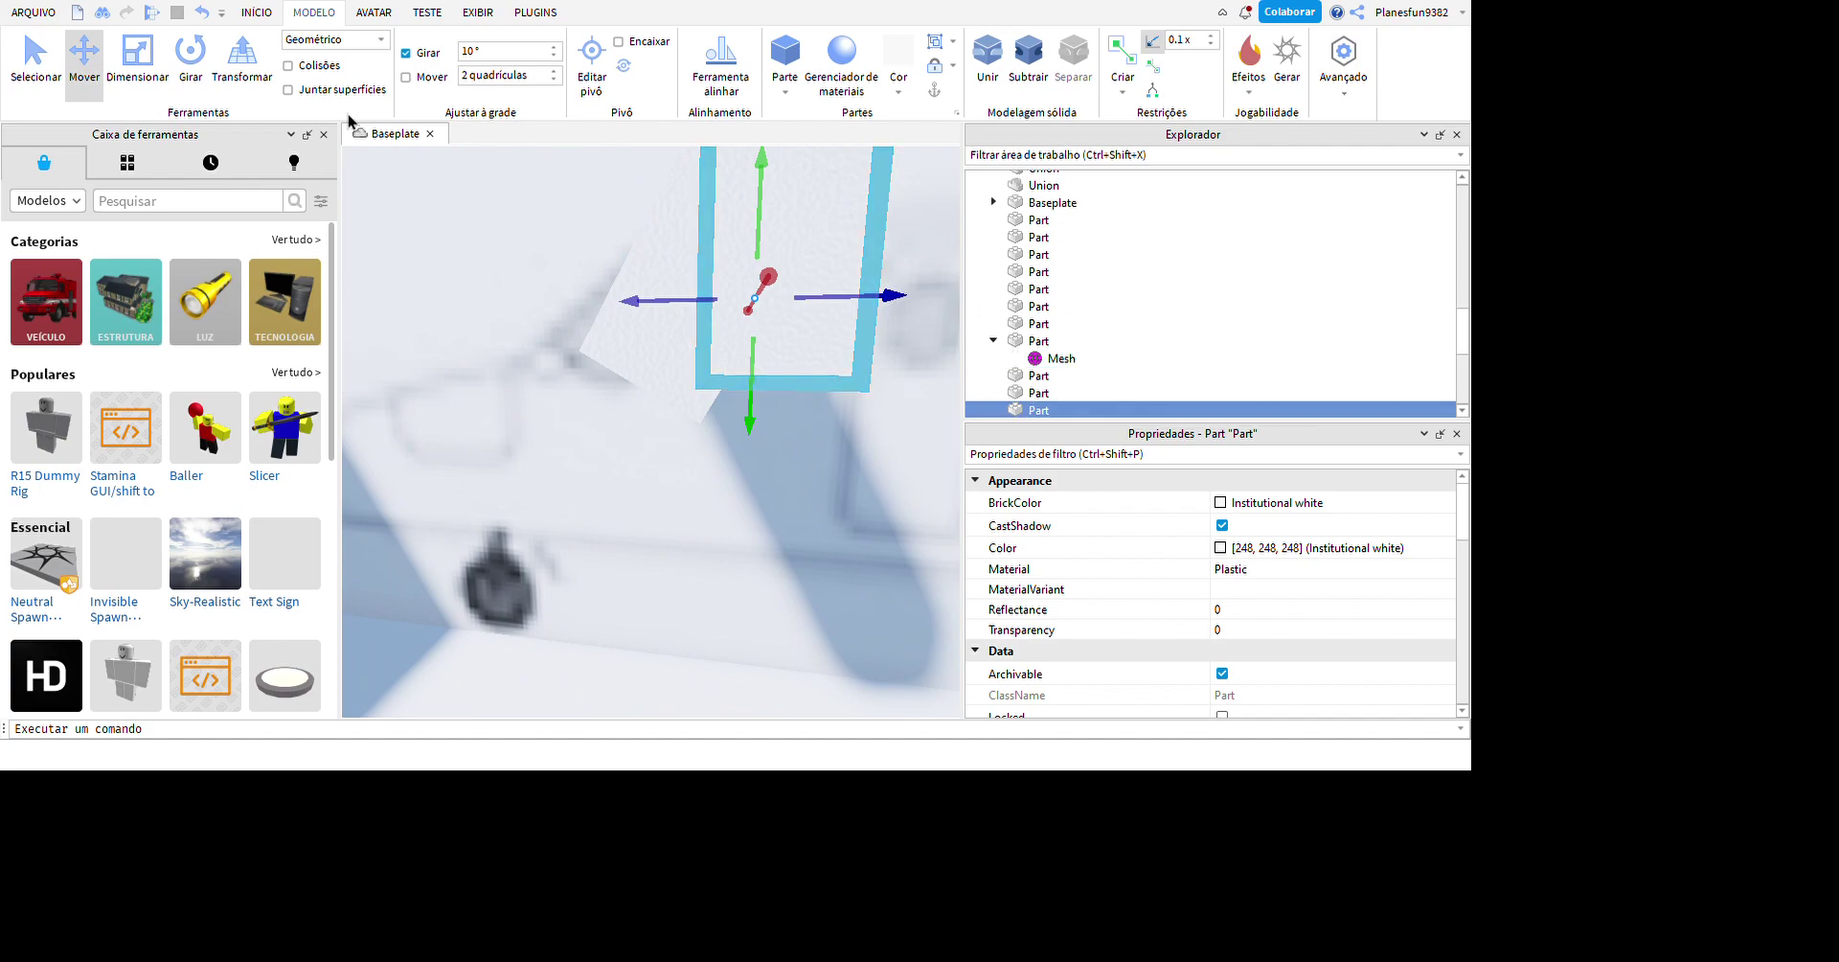
click(138, 59)
drag(780, 254, 781, 383)
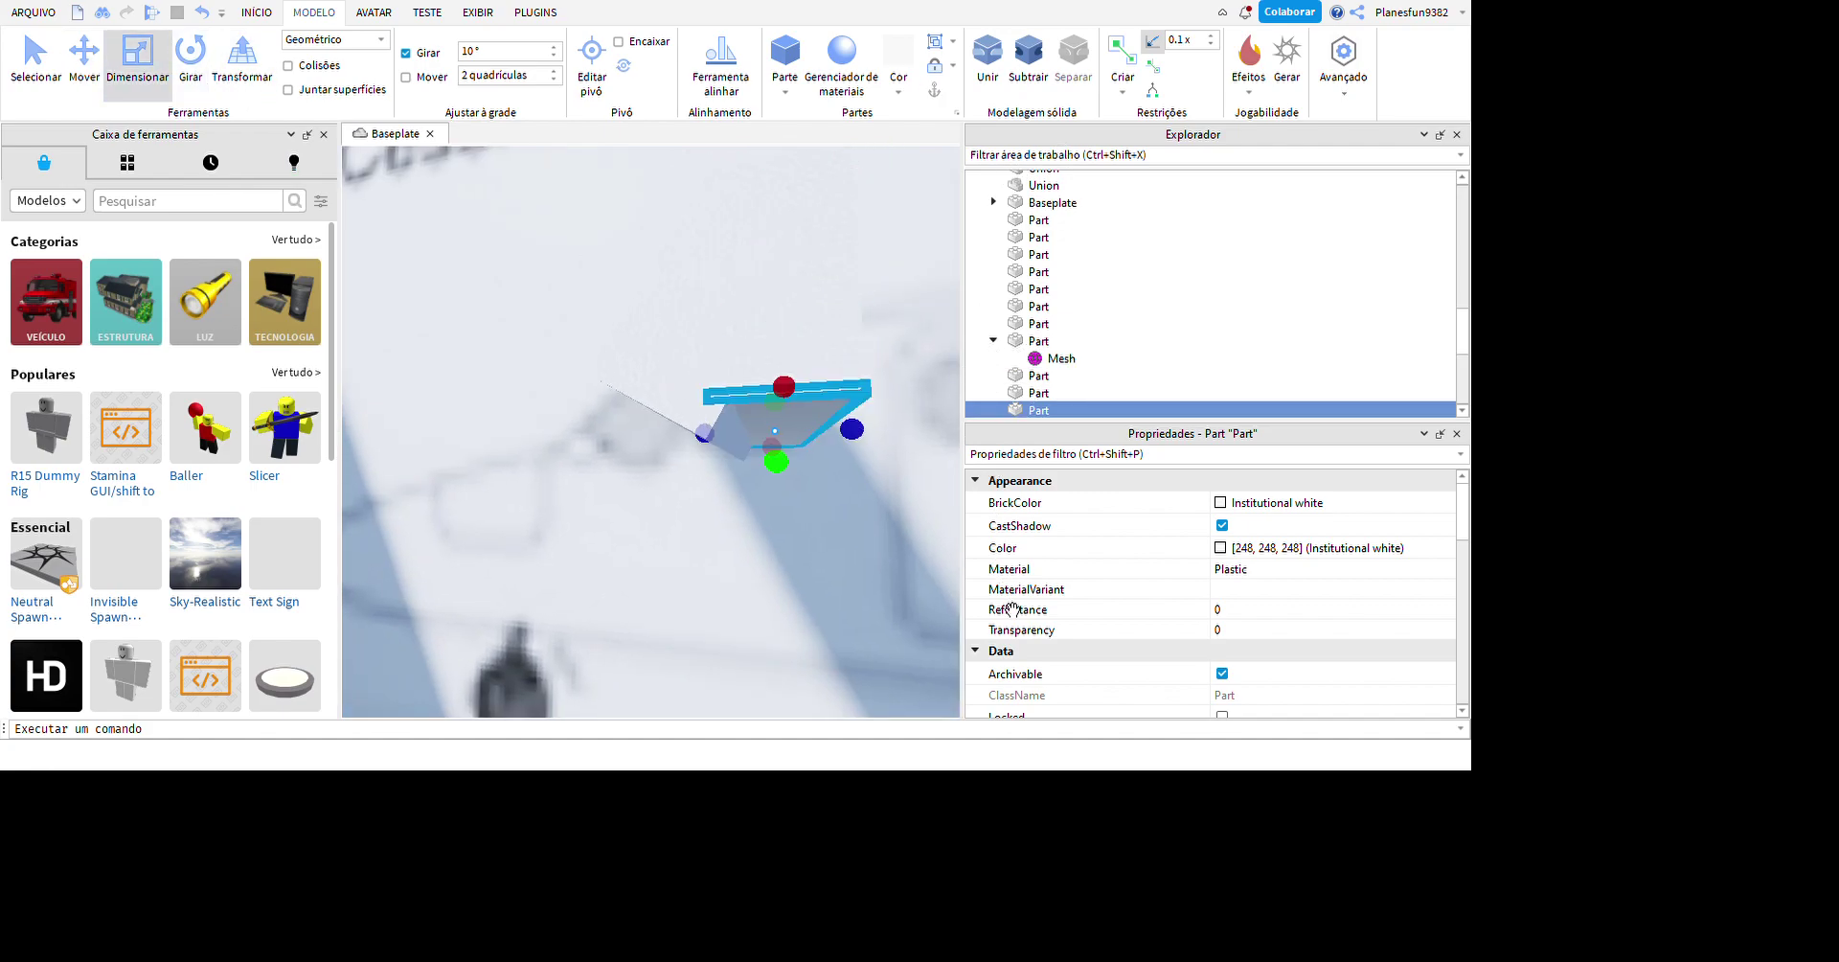
- Union the three white cockpit blocks and stretch the union sideways across the fuselage
click(703, 657)
scroll(704, 657, down, 5)
key(ctrl+z)
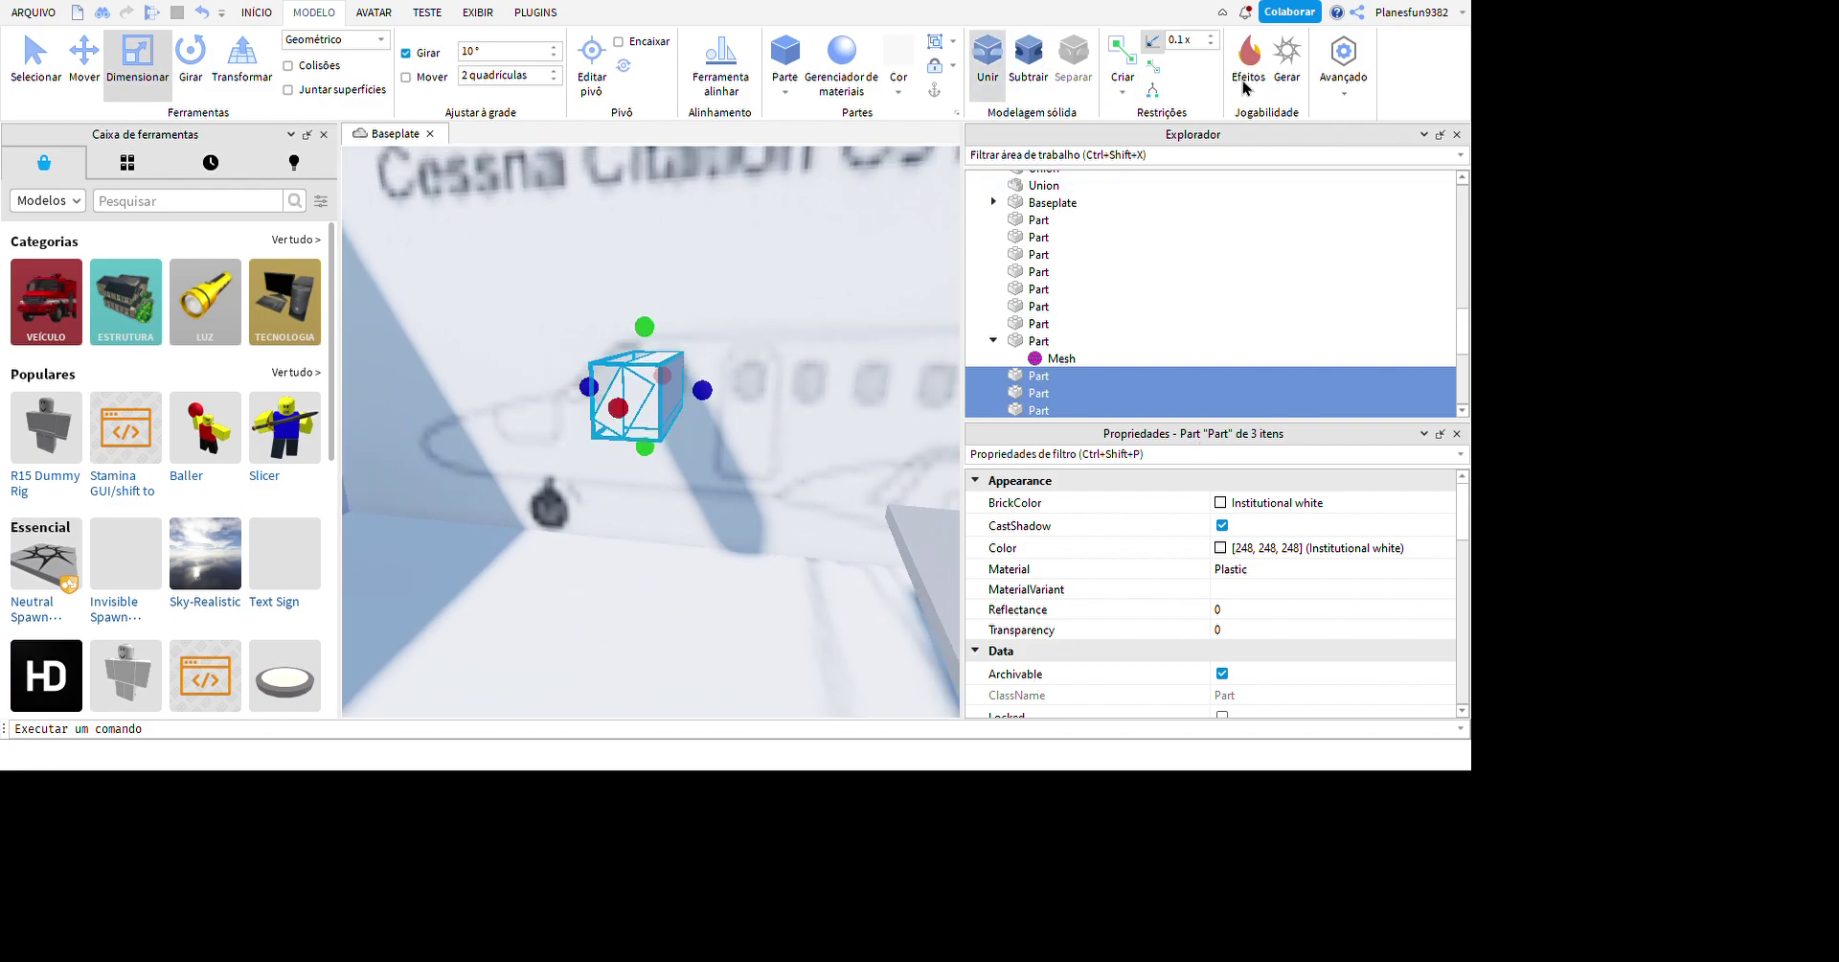
key(ctrl+shift+g)
right_drag(841, 428, 618, 545)
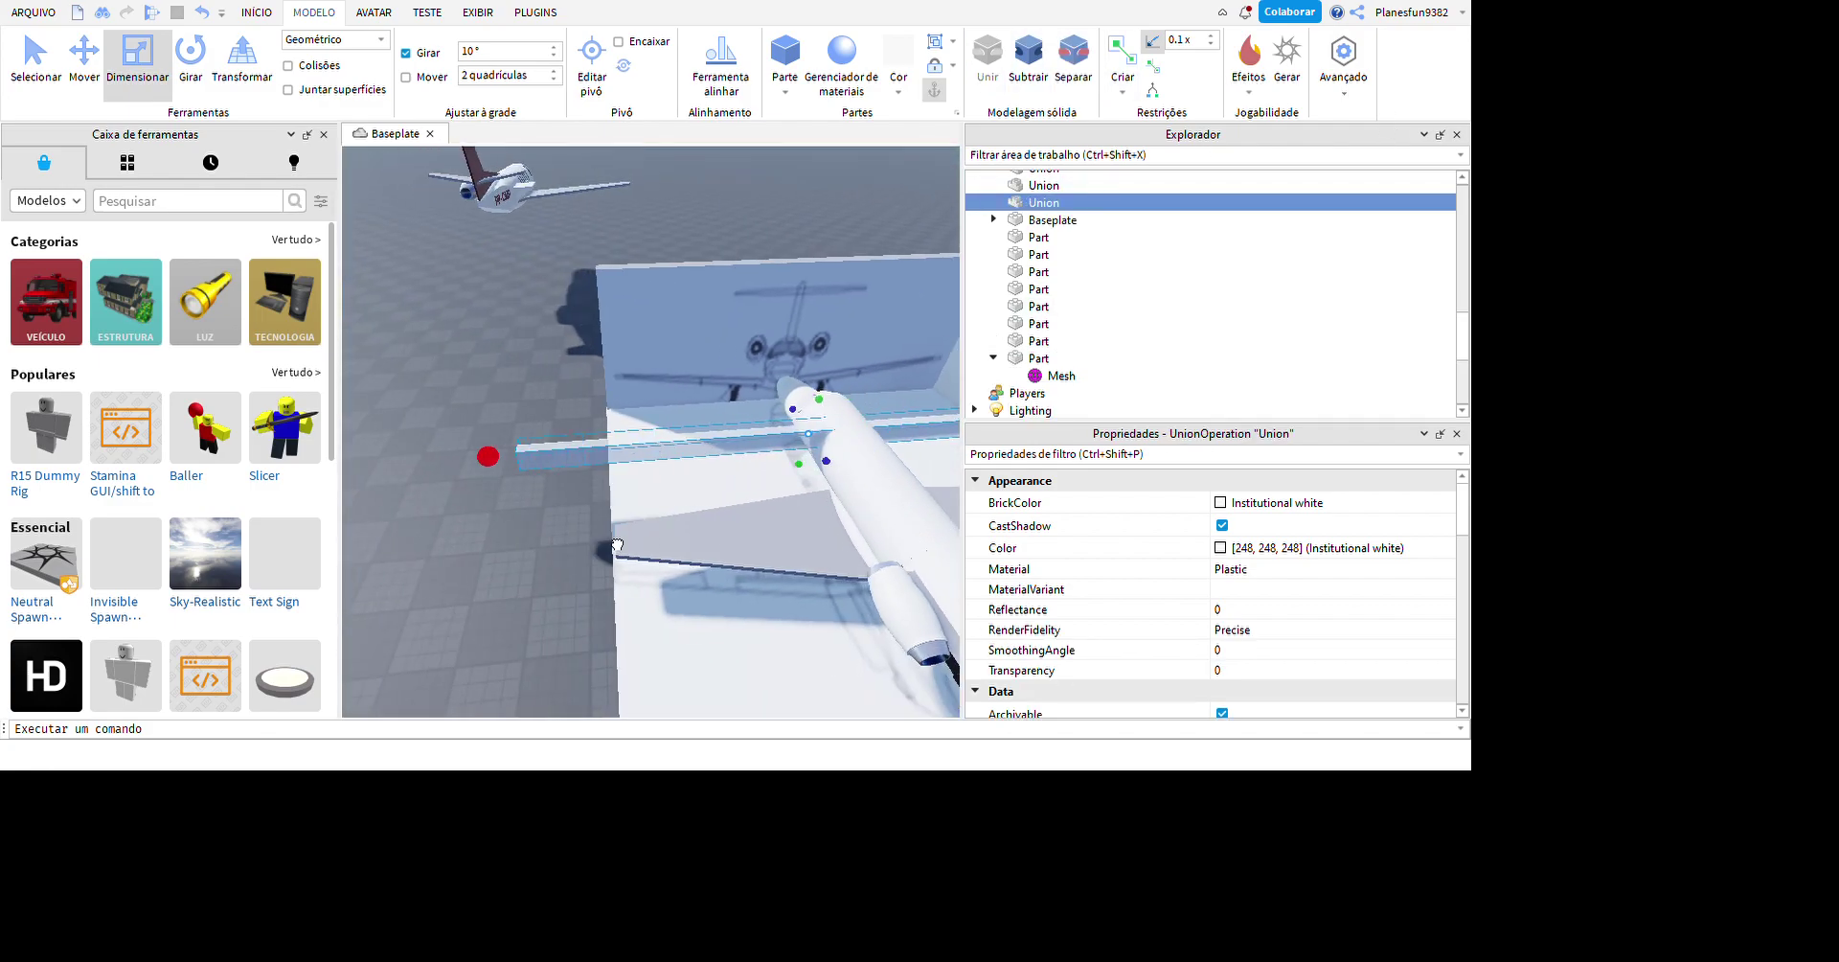
scroll(618, 544, up, 5)
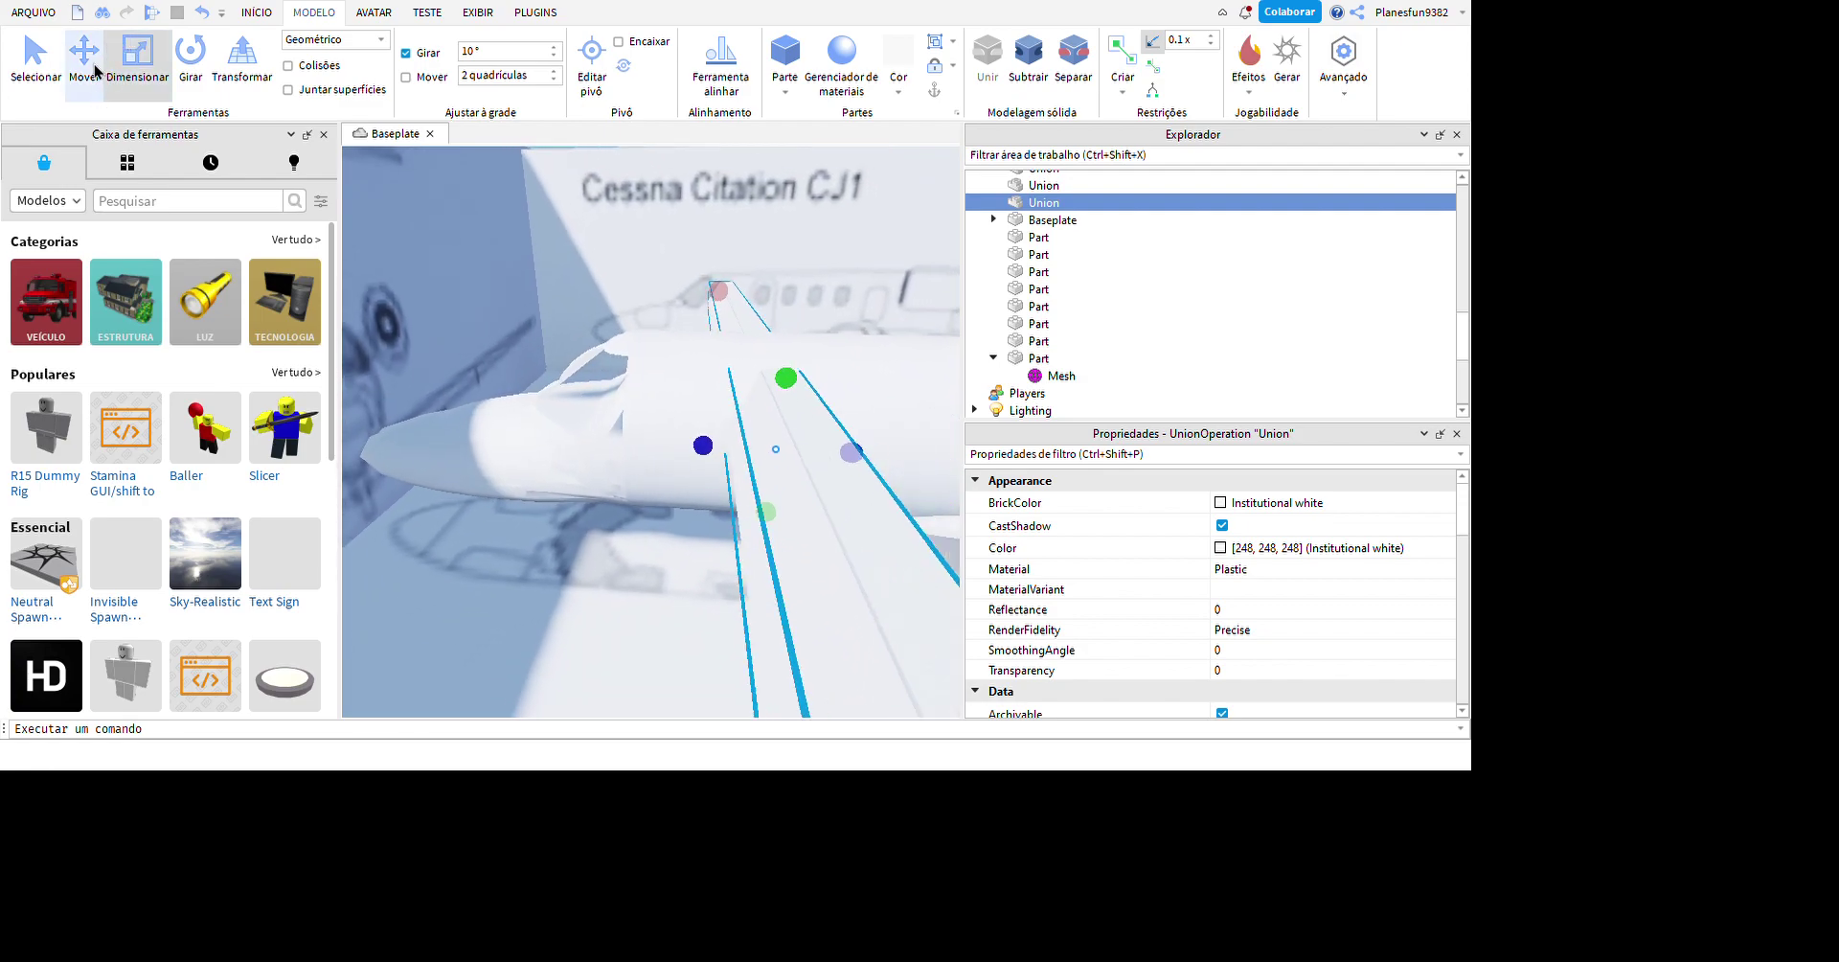
- Negate the stretched white cockpit union so it can cut the window openings through the fuselage
click(96, 70)
scroll(866, 561, up, 3)
right_drag(866, 560, 954, 573)
scroll(886, 563, down, 5)
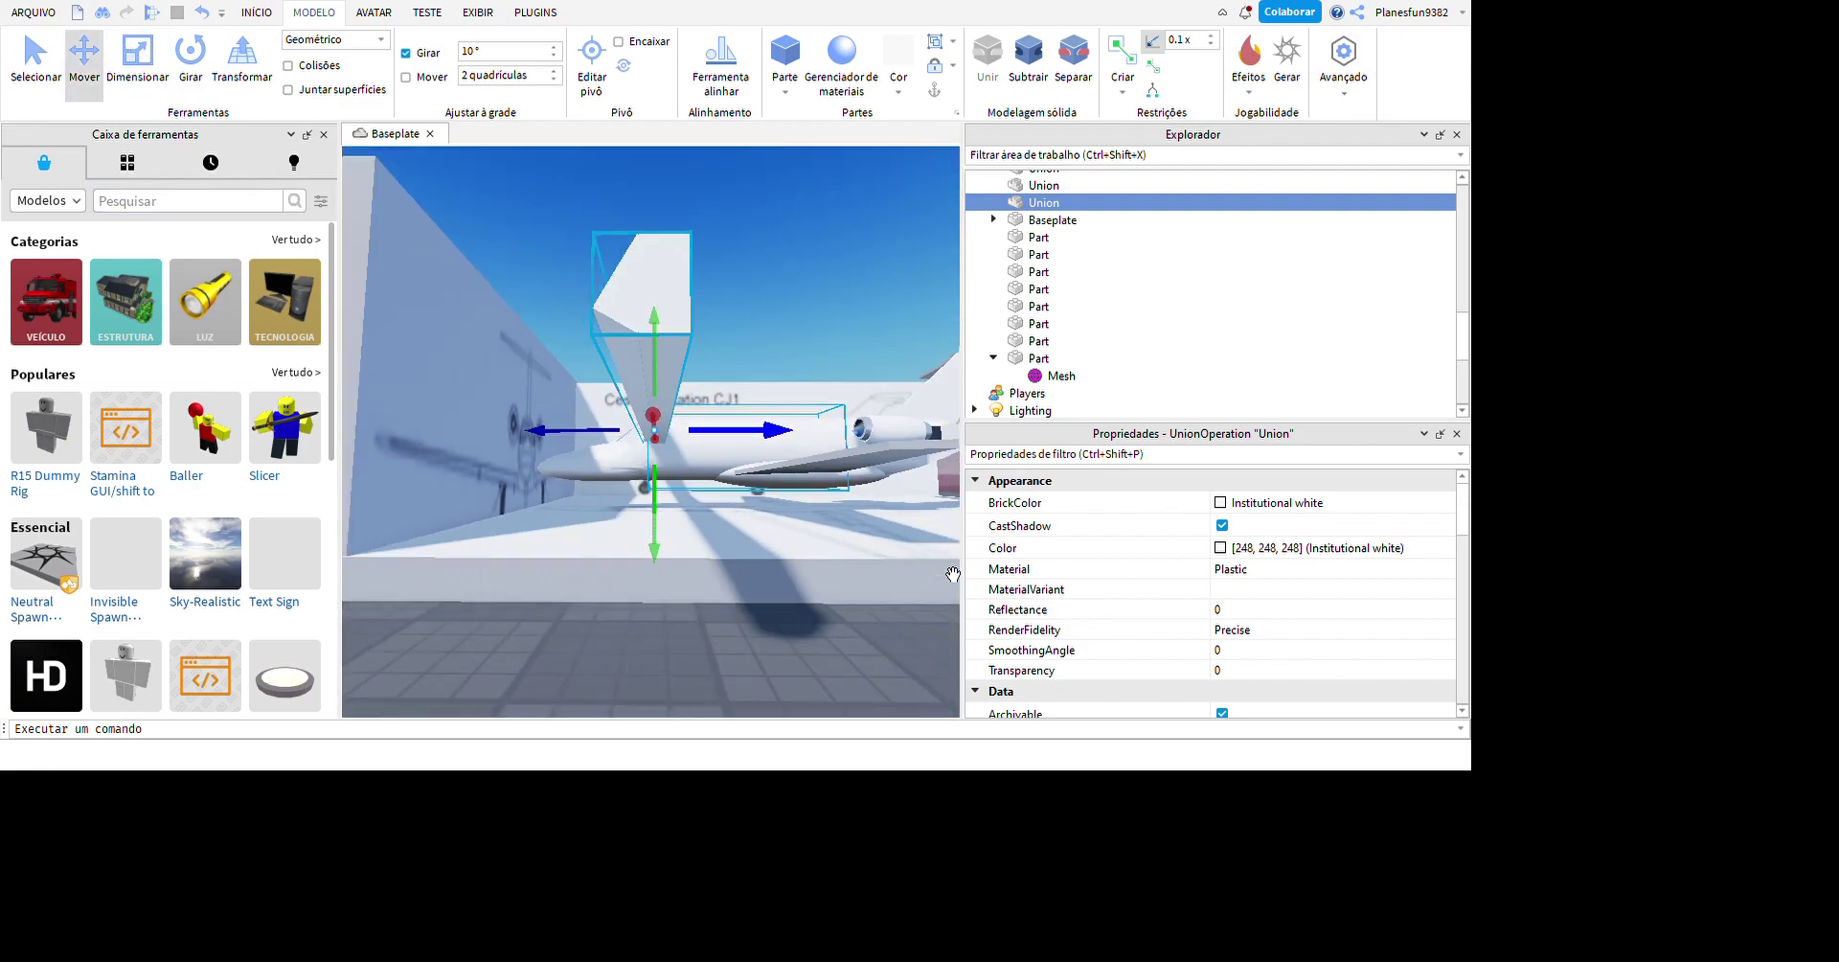
key(ctrl+shift+n)
scroll(821, 557, up, 3)
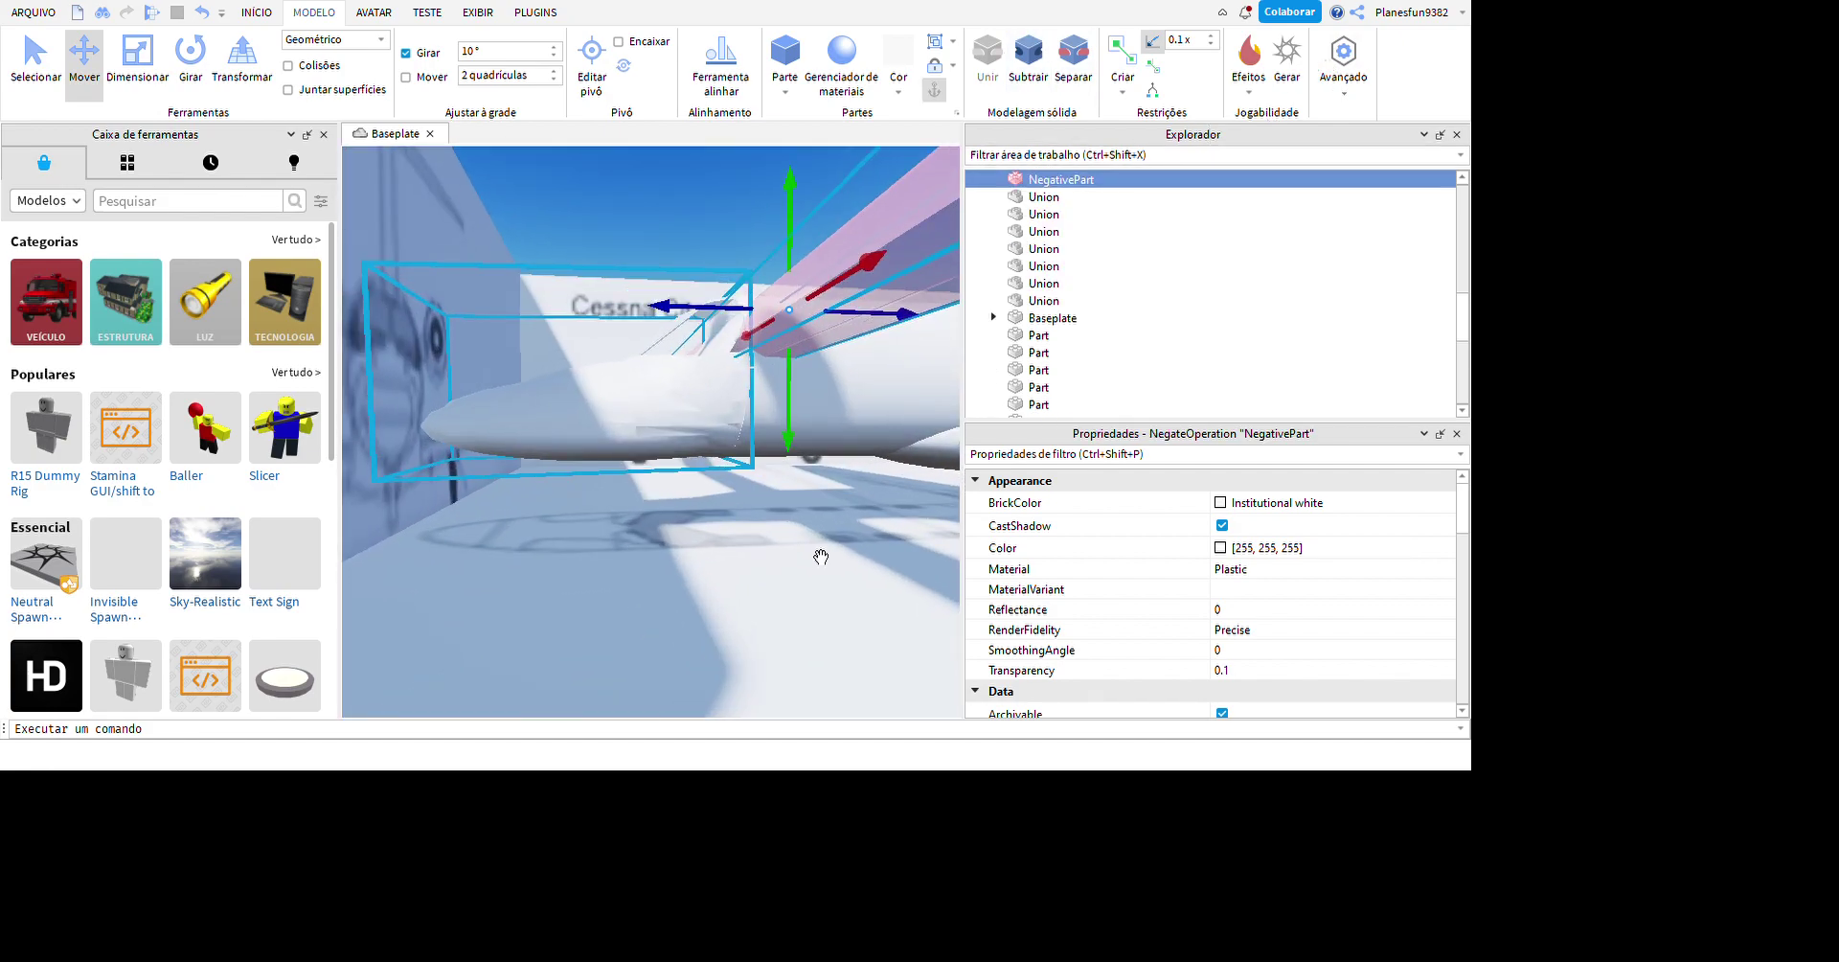
- Subtract the negated cockpit shape from the aircraft's nose section to cut the front window openings
key(ctrl+z)
scroll(641, 422, up, 3)
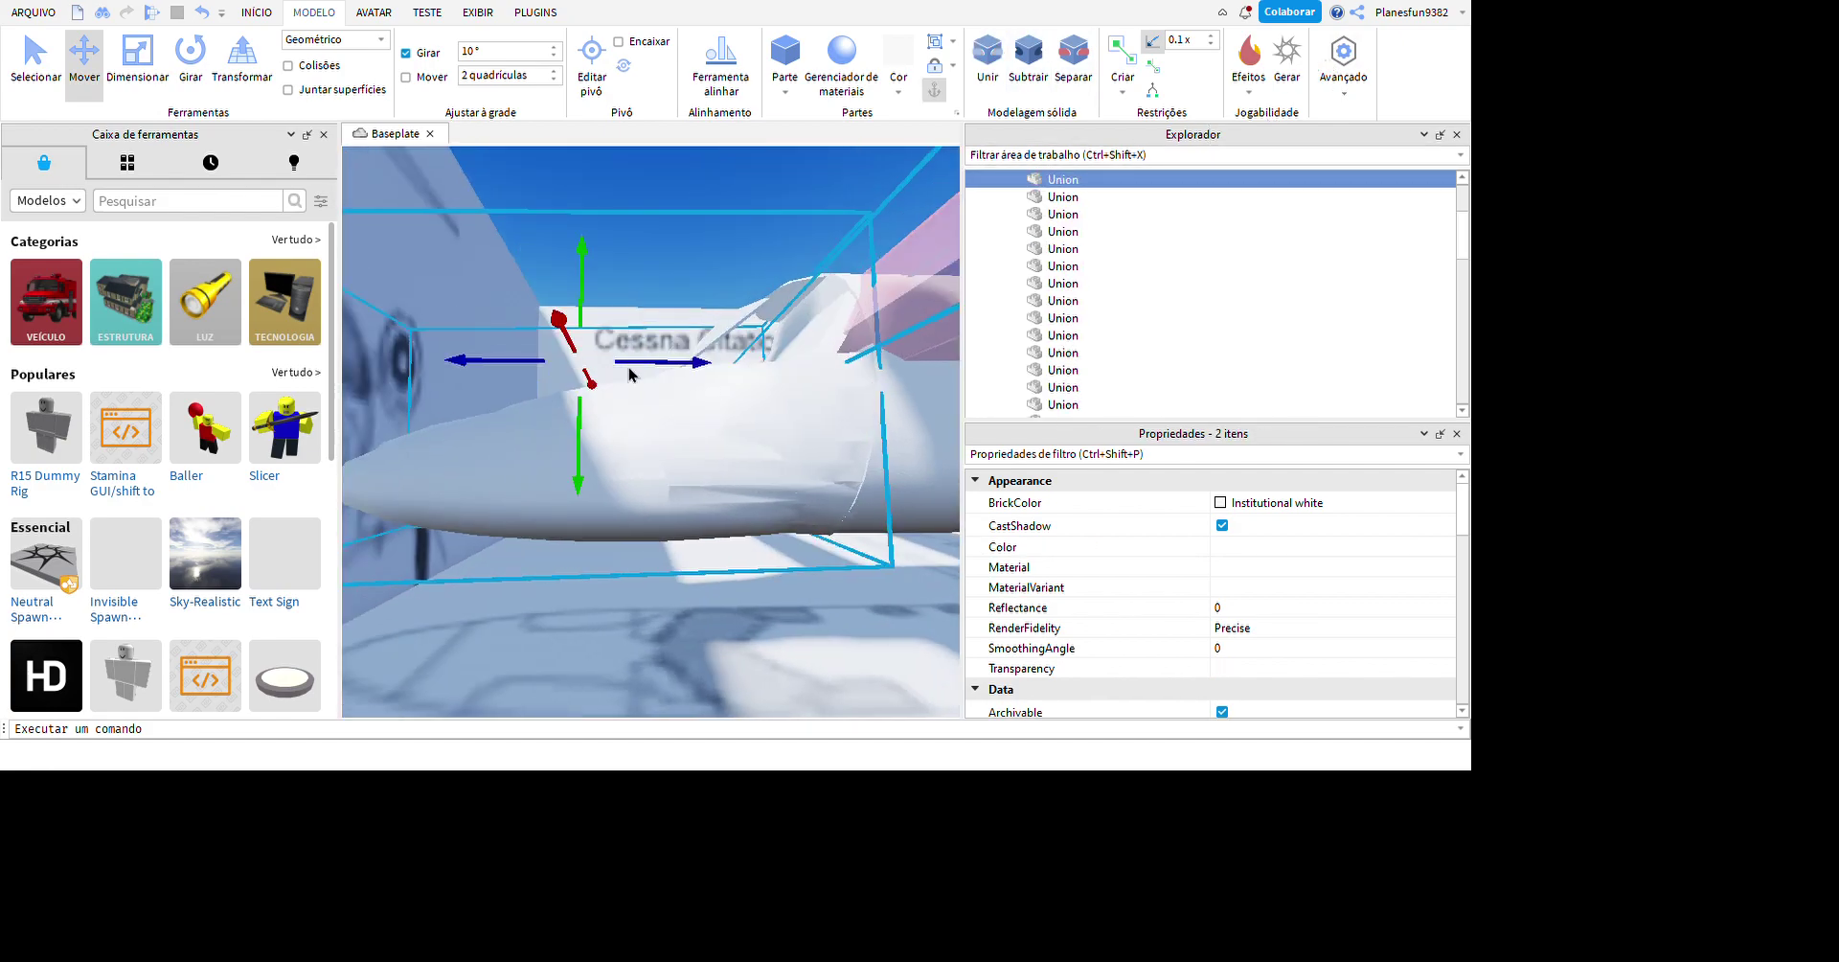
scroll(629, 374, down, 3)
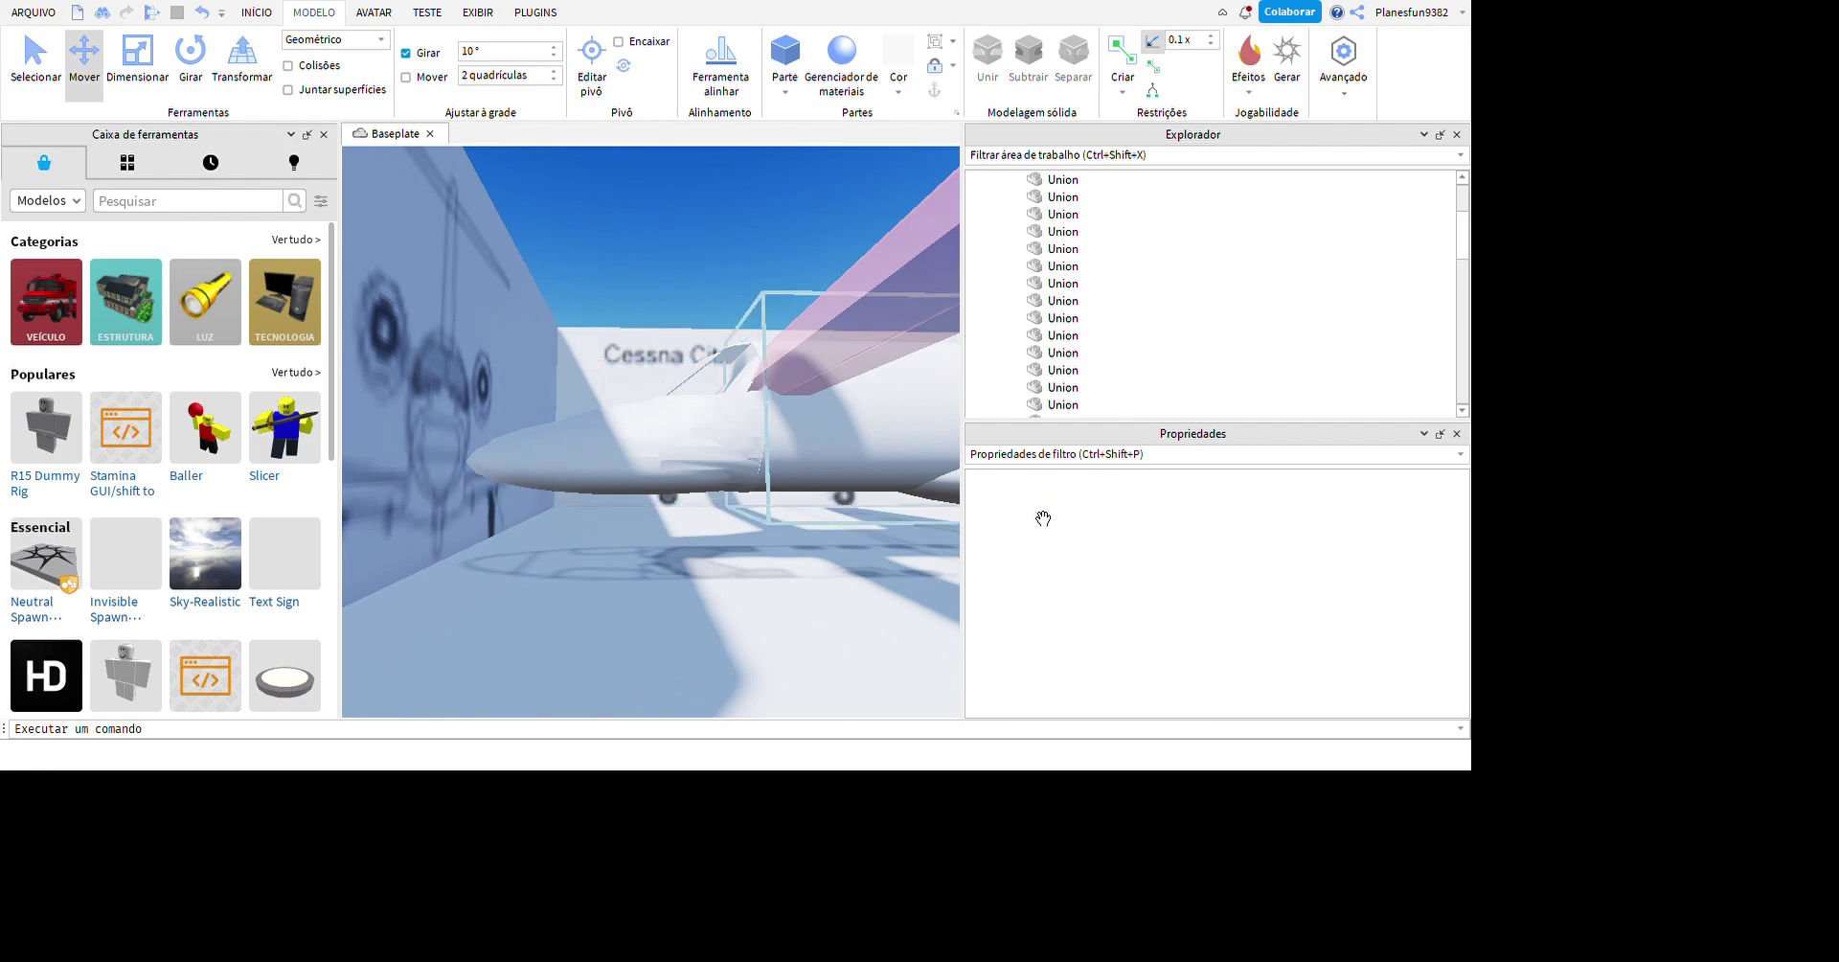
key(ctrl+y)
key(ctrl+z)
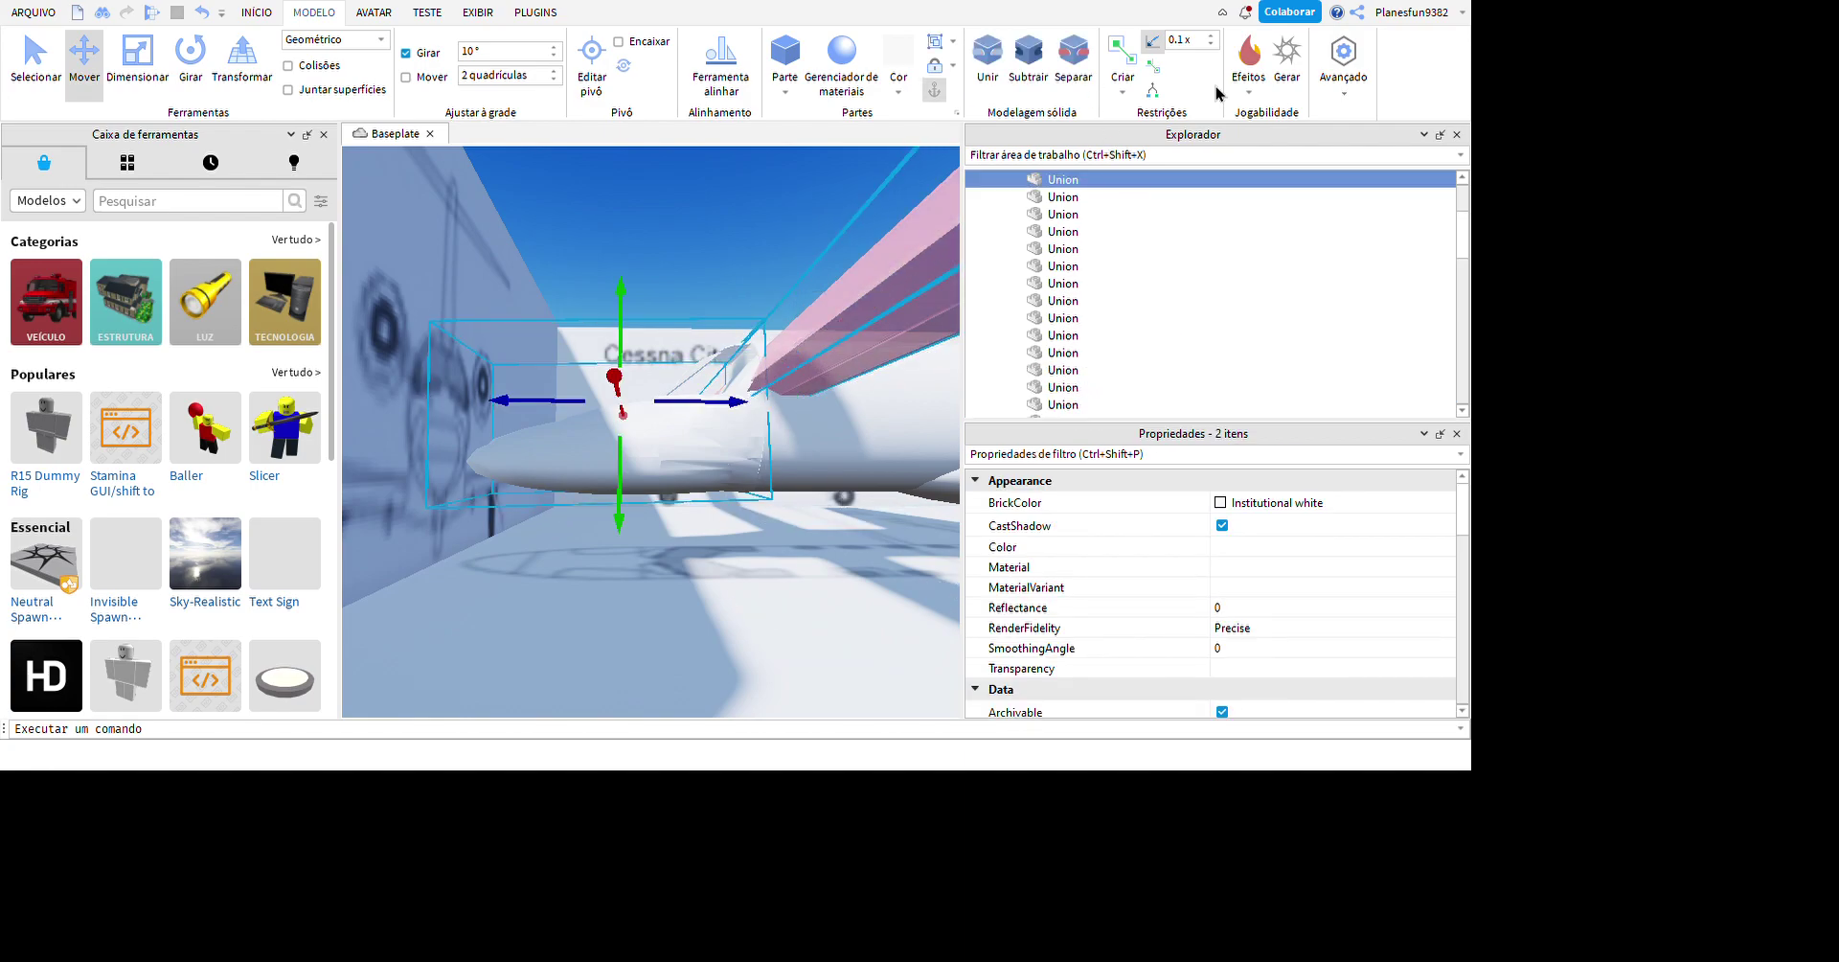
key(ctrl+shift+g)
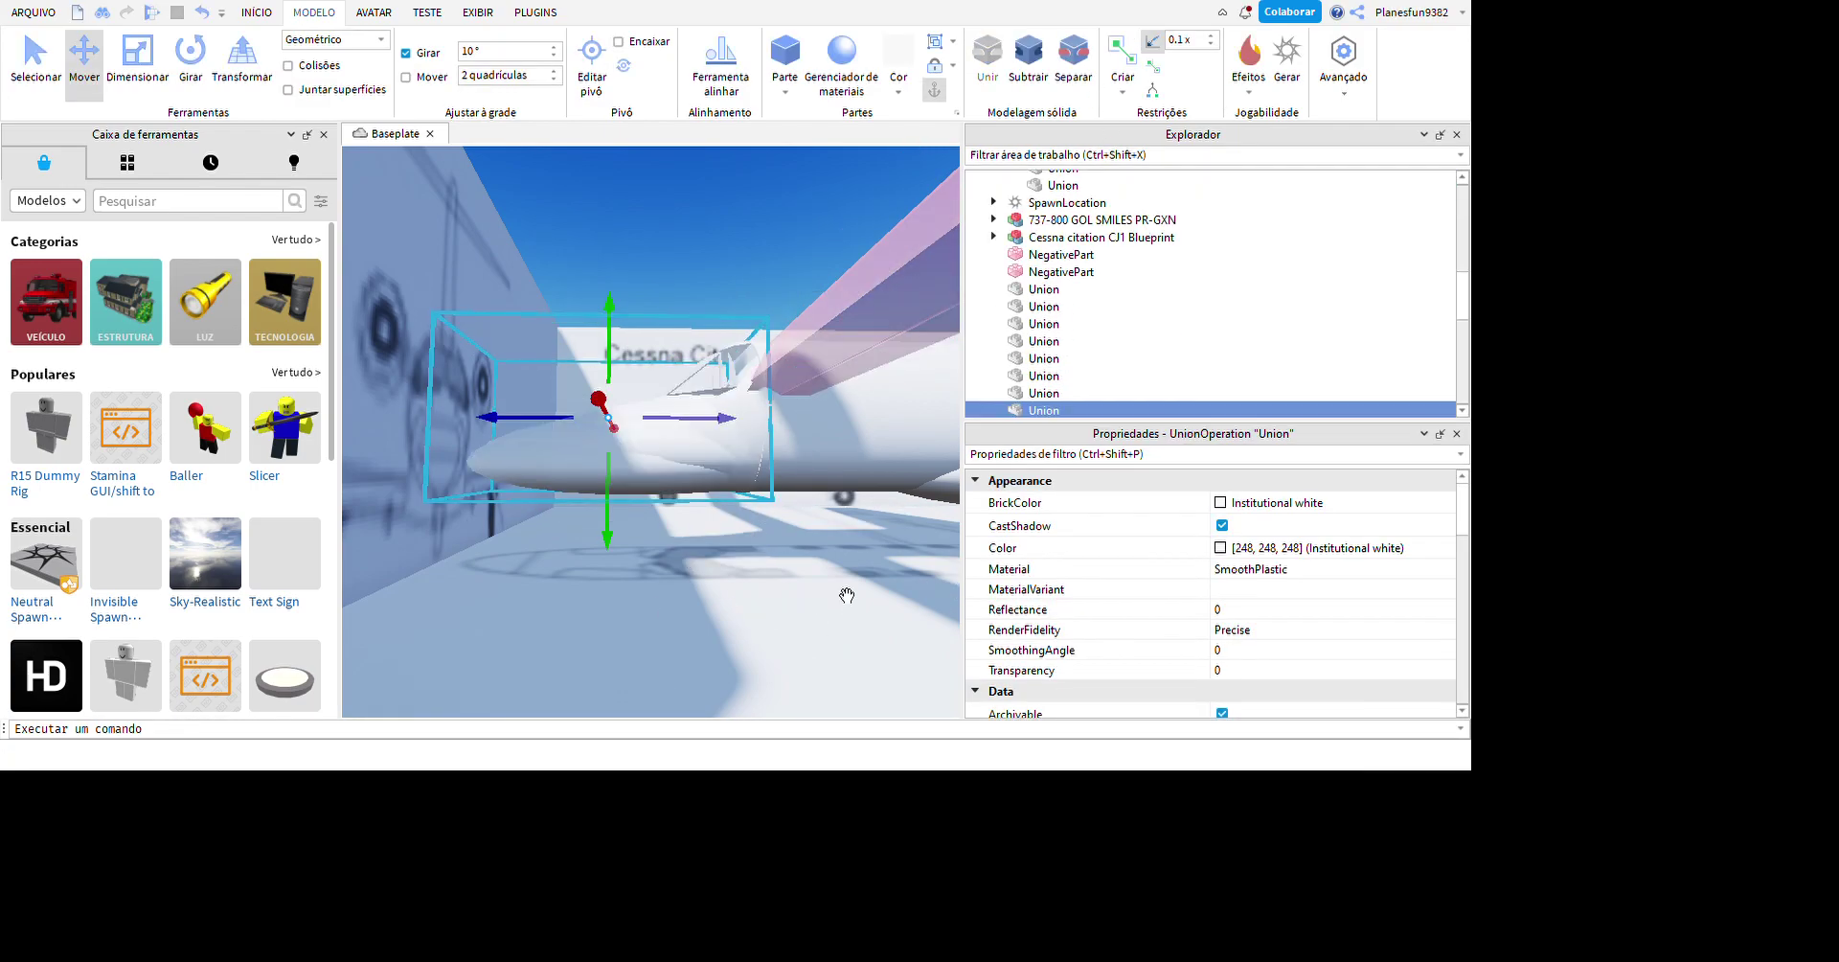
- Subtract the negated cockpit shape from the main fuselage cylinder behind the nose
key(ctrl+shift+u)
click(1060, 237)
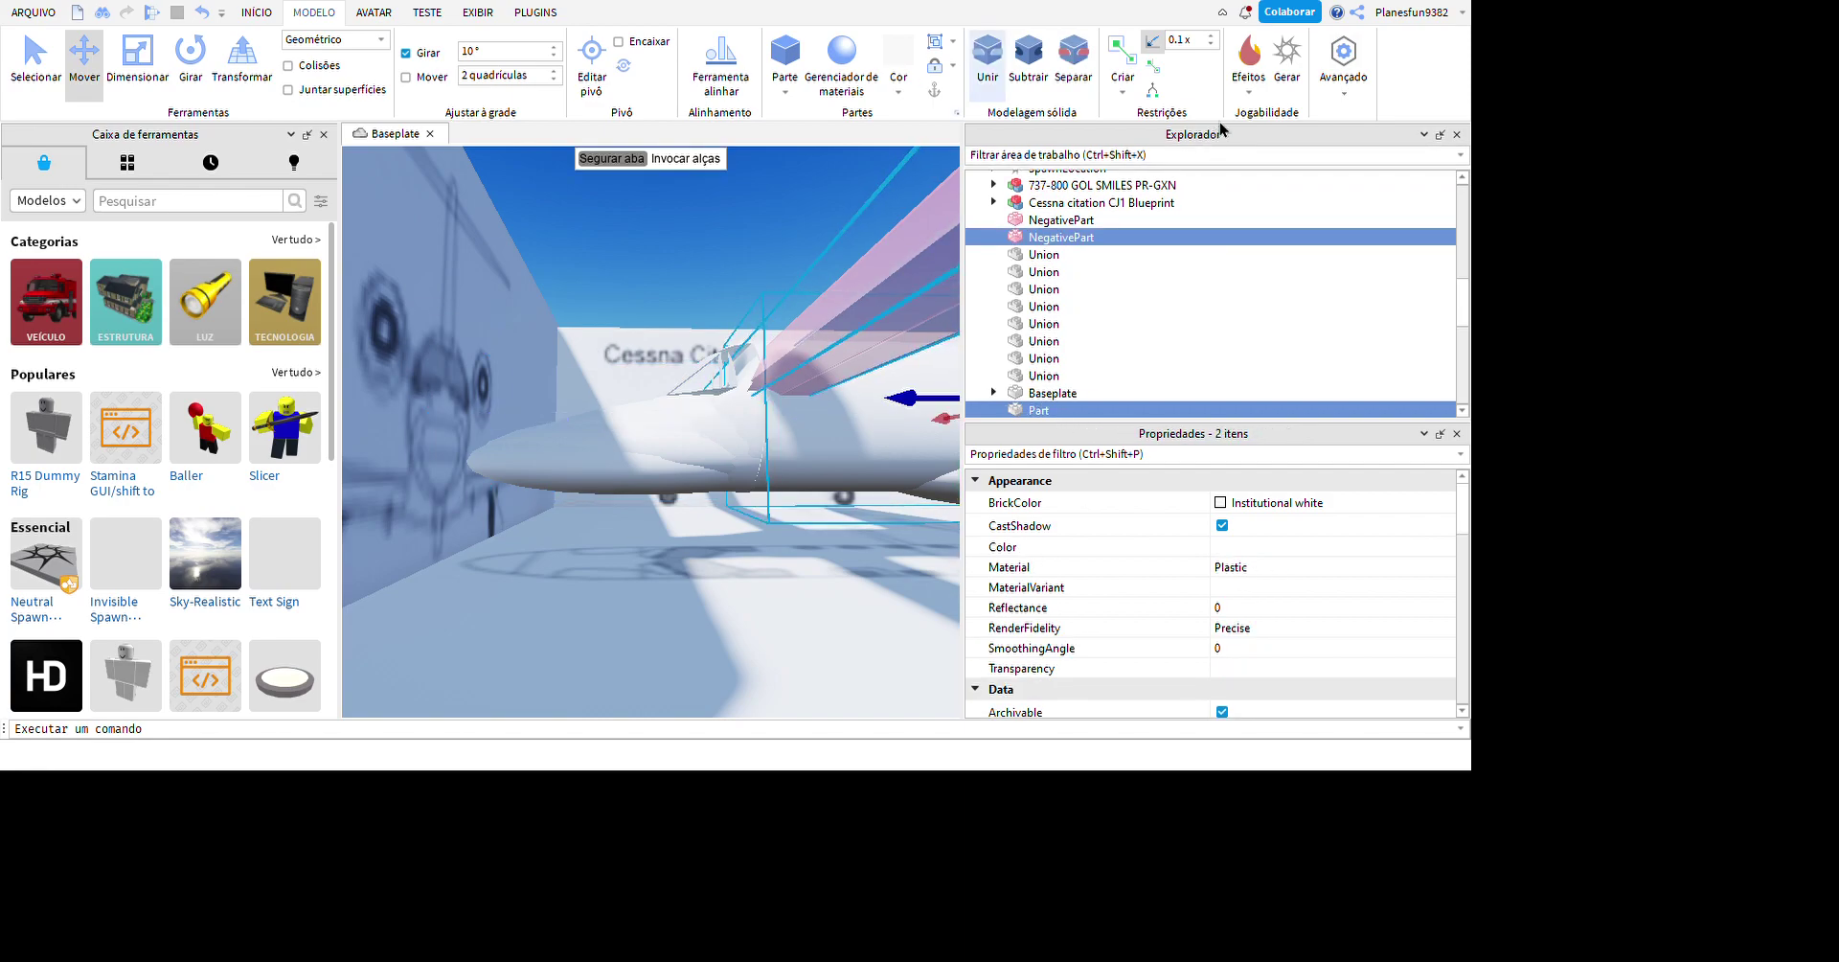
key(ctrl+shift+g)
scroll(835, 477, up, 5)
click(573, 353)
right_drag(821, 504, 870, 401)
scroll(812, 490, up, 5)
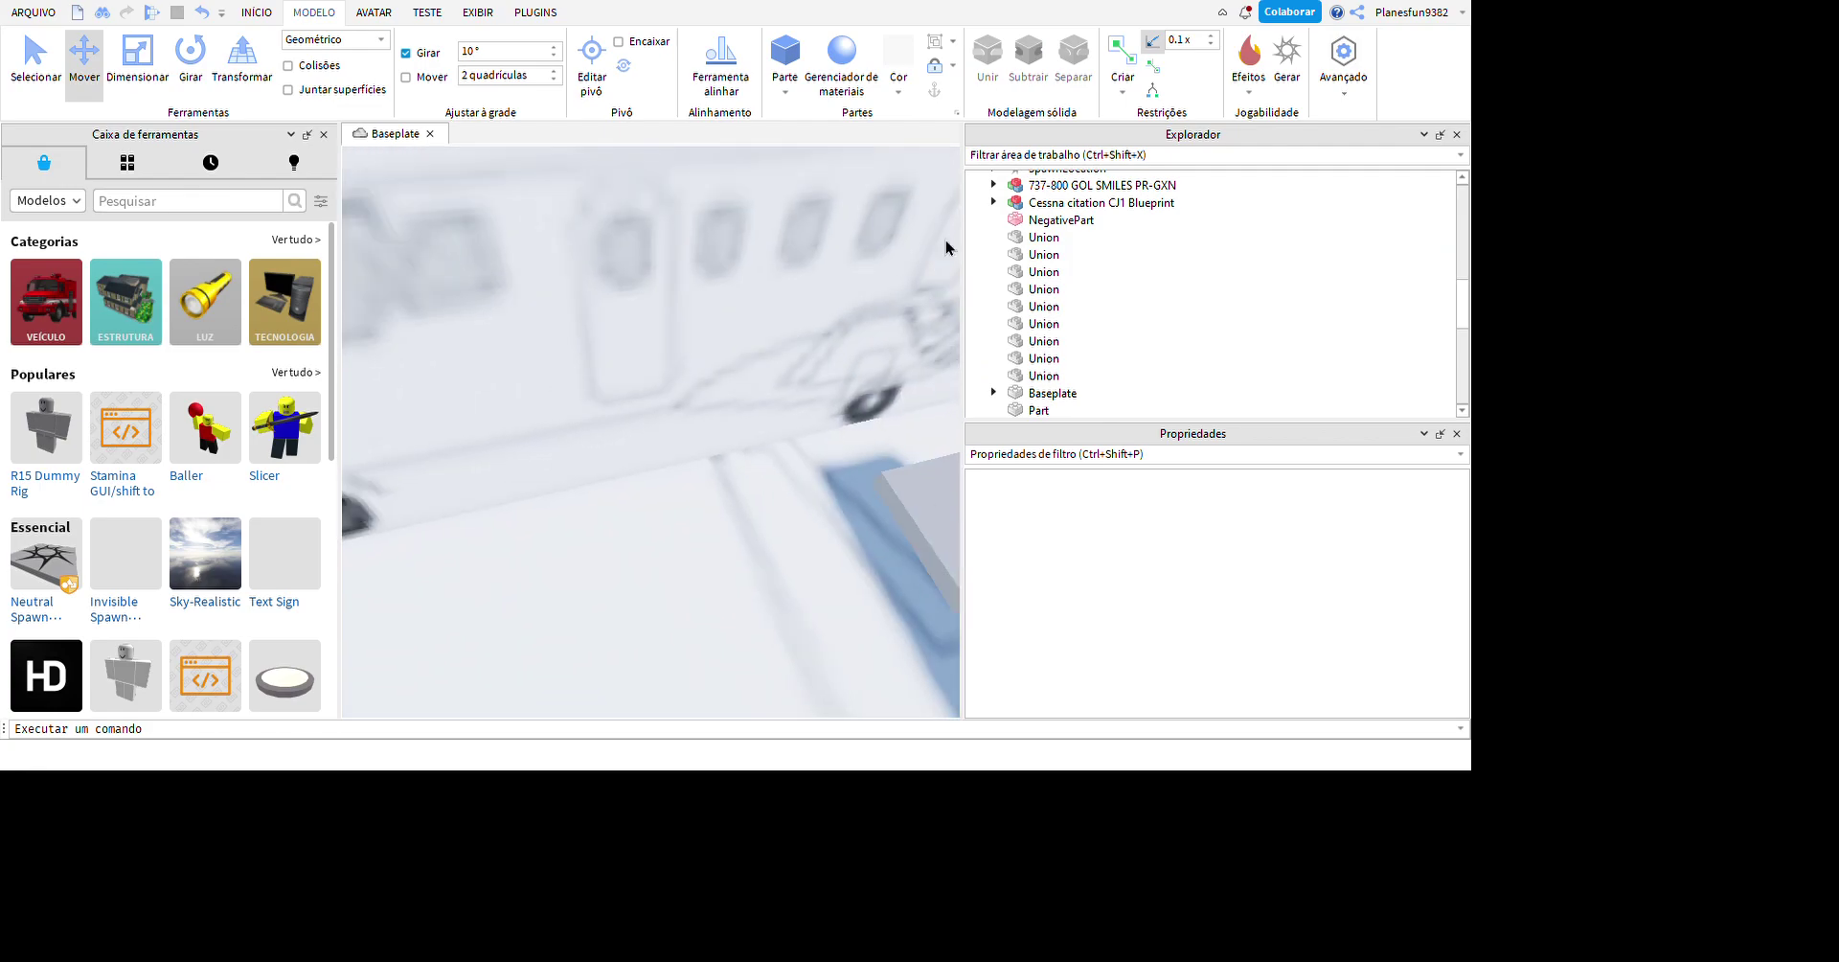
click(876, 552)
key(f)
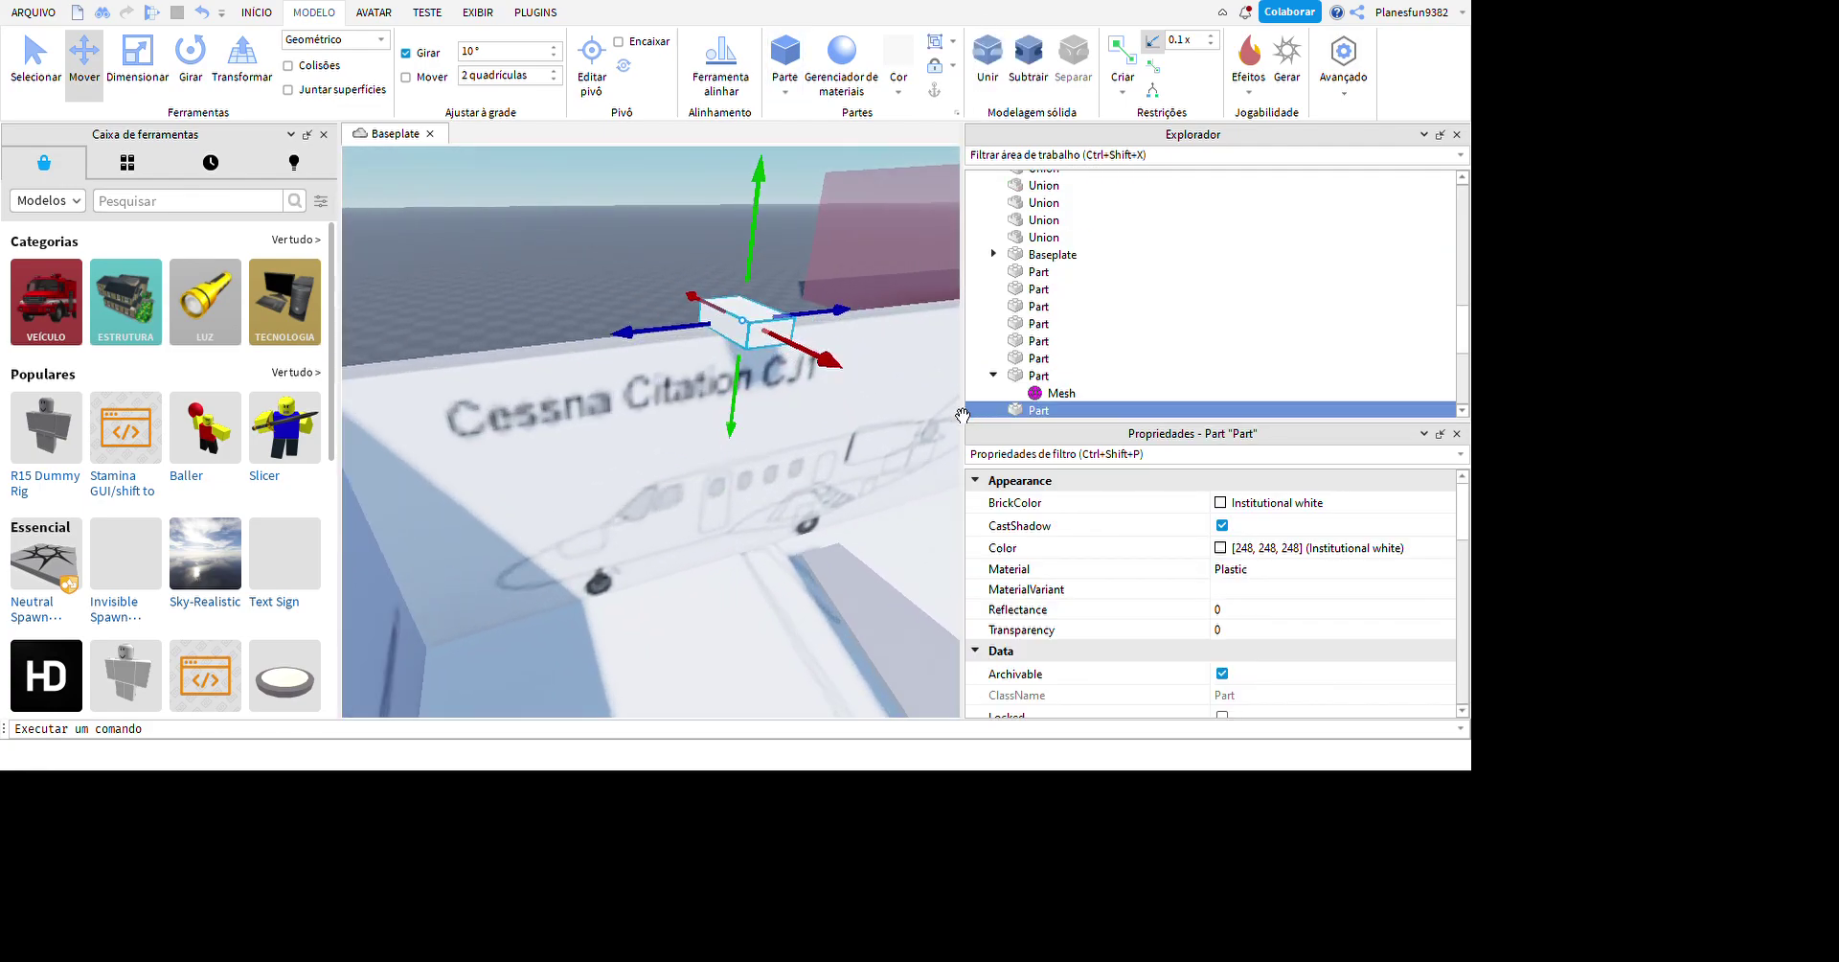
right_drag(875, 552, 927, 618)
scroll(927, 618, up, 5)
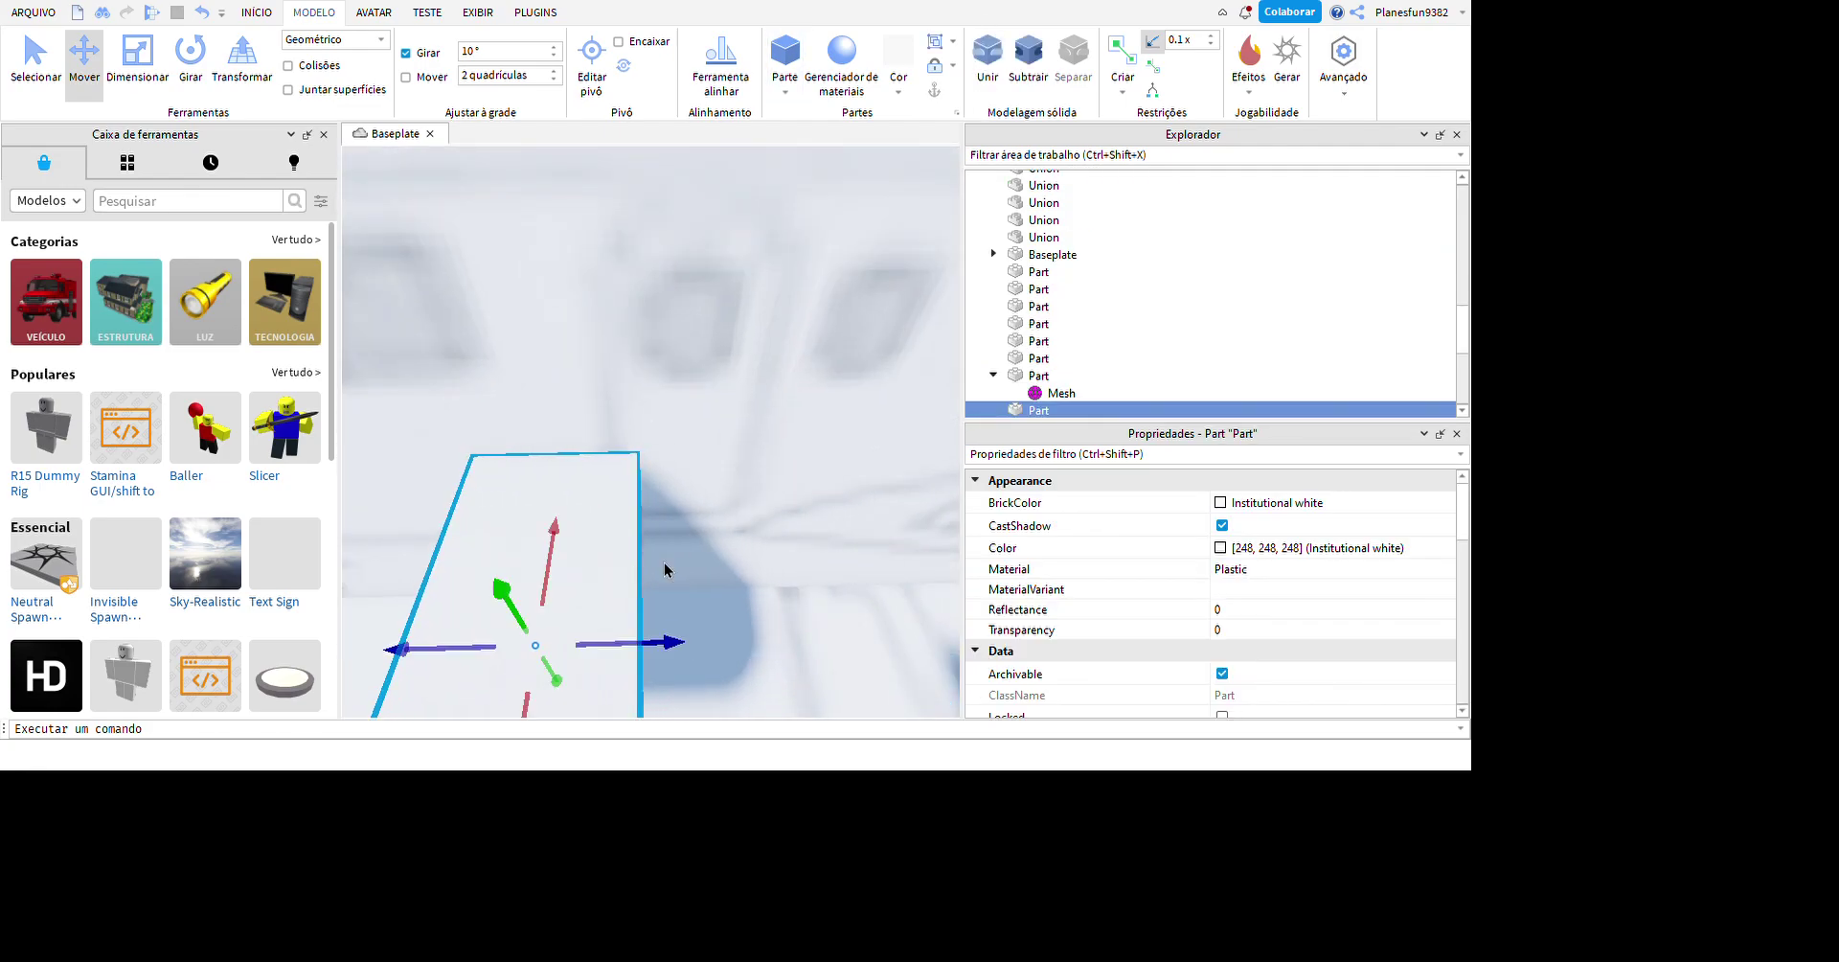
key(Delete)
- Duplicate the main fuselage section with the cockpit cut-out and place the copy clear of the aircraft over the open baseplate
scroll(348, 308, down, 5)
right_drag(348, 307, 747, 412)
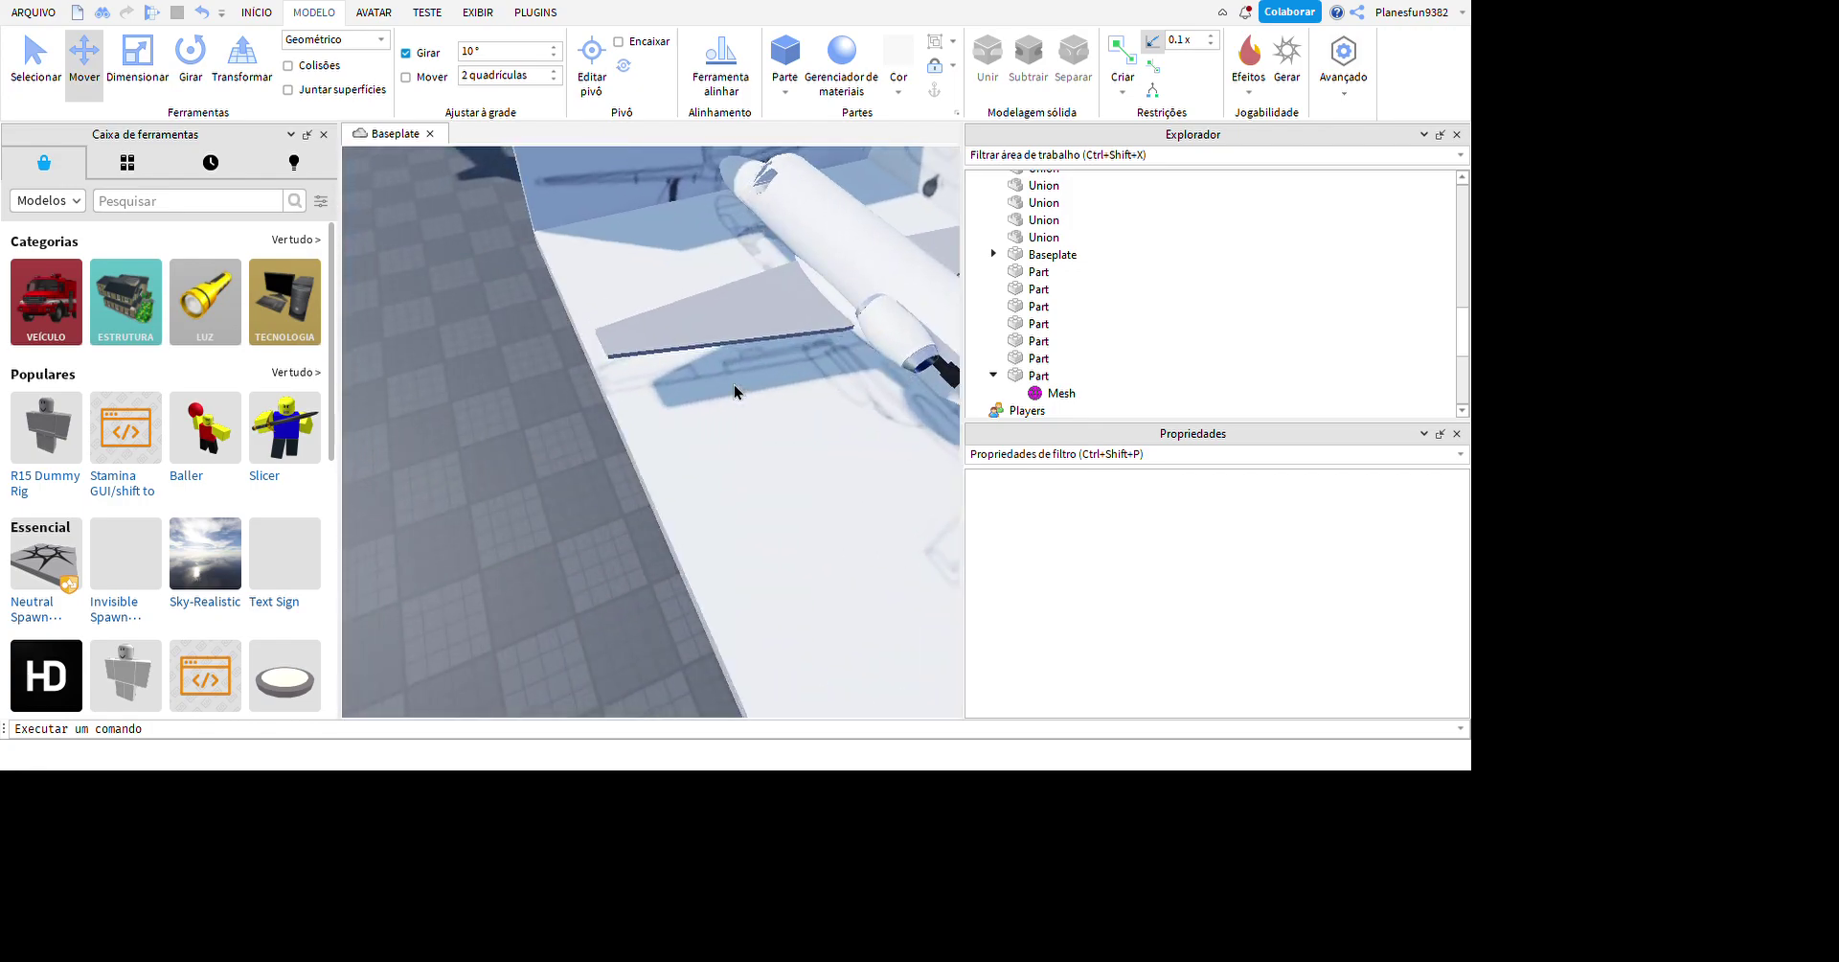
scroll(794, 504, up, 3)
click(793, 504)
scroll(774, 502, down, 3)
key(ctrl+d)
key(f)
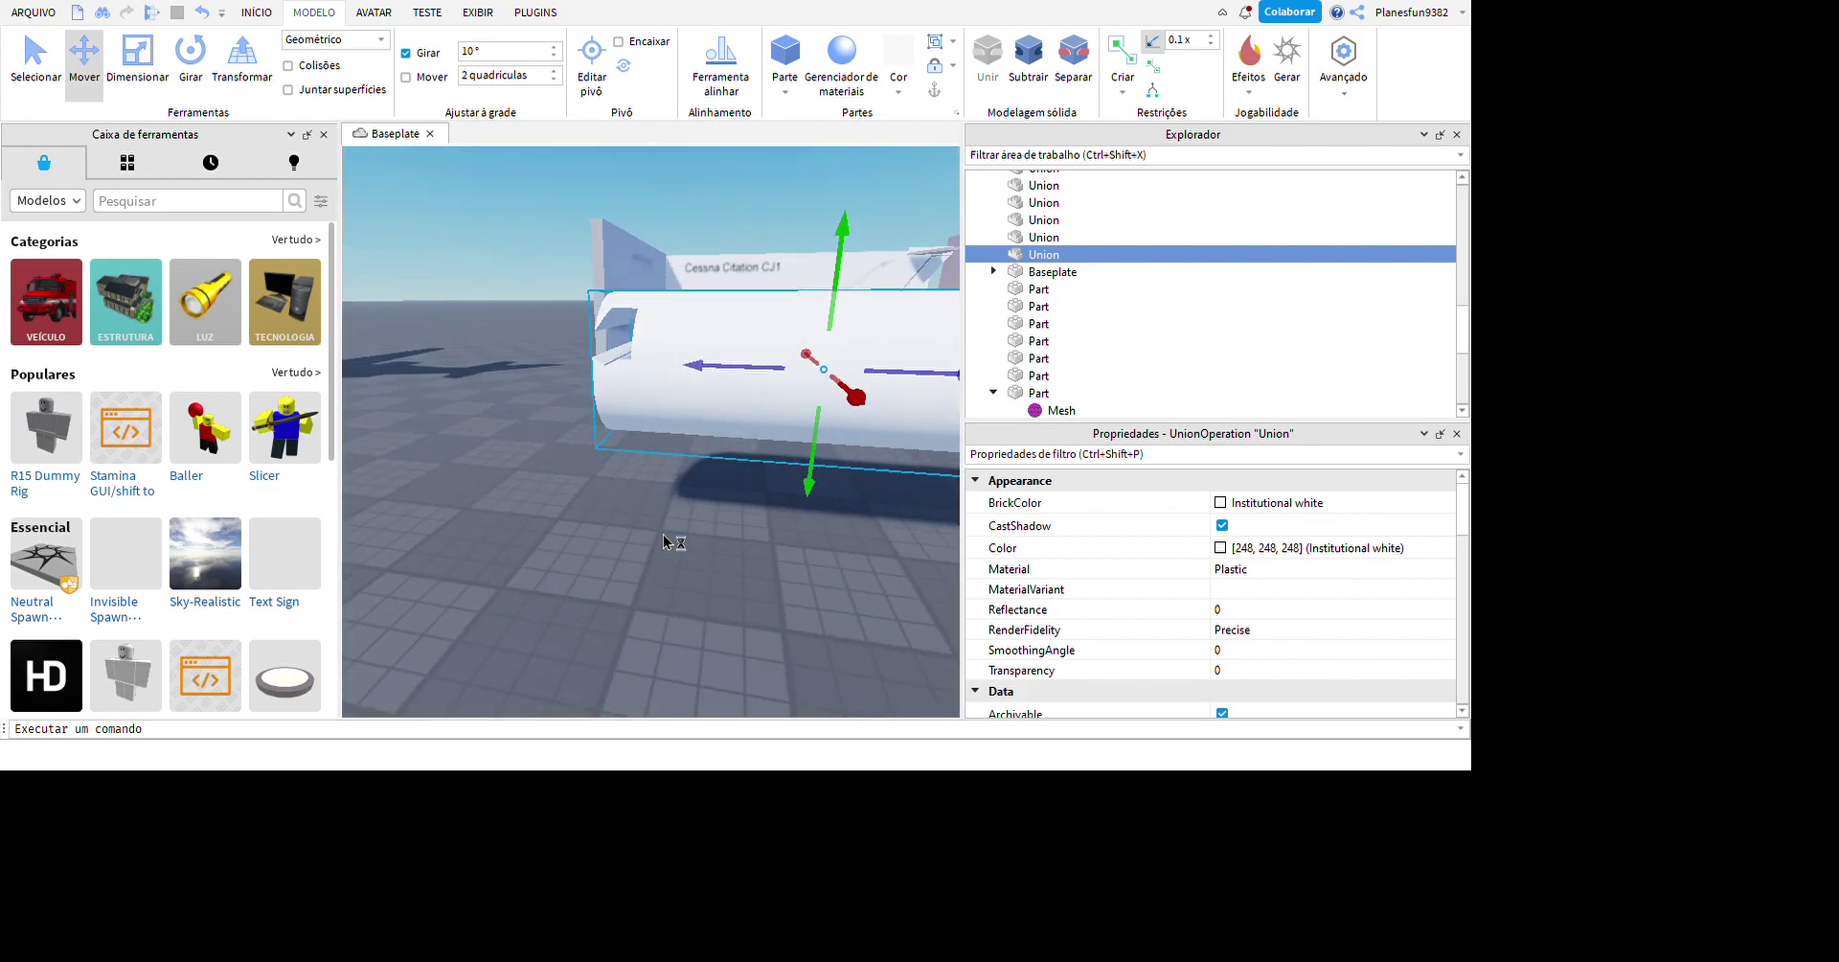
drag(663, 539, 832, 334)
- Insert a new white block beside the fuselage copy and resize it into a tall slab crossing the fuselage
click(784, 54)
middle_drag(882, 579, 817, 516)
right_drag(817, 515, 804, 450)
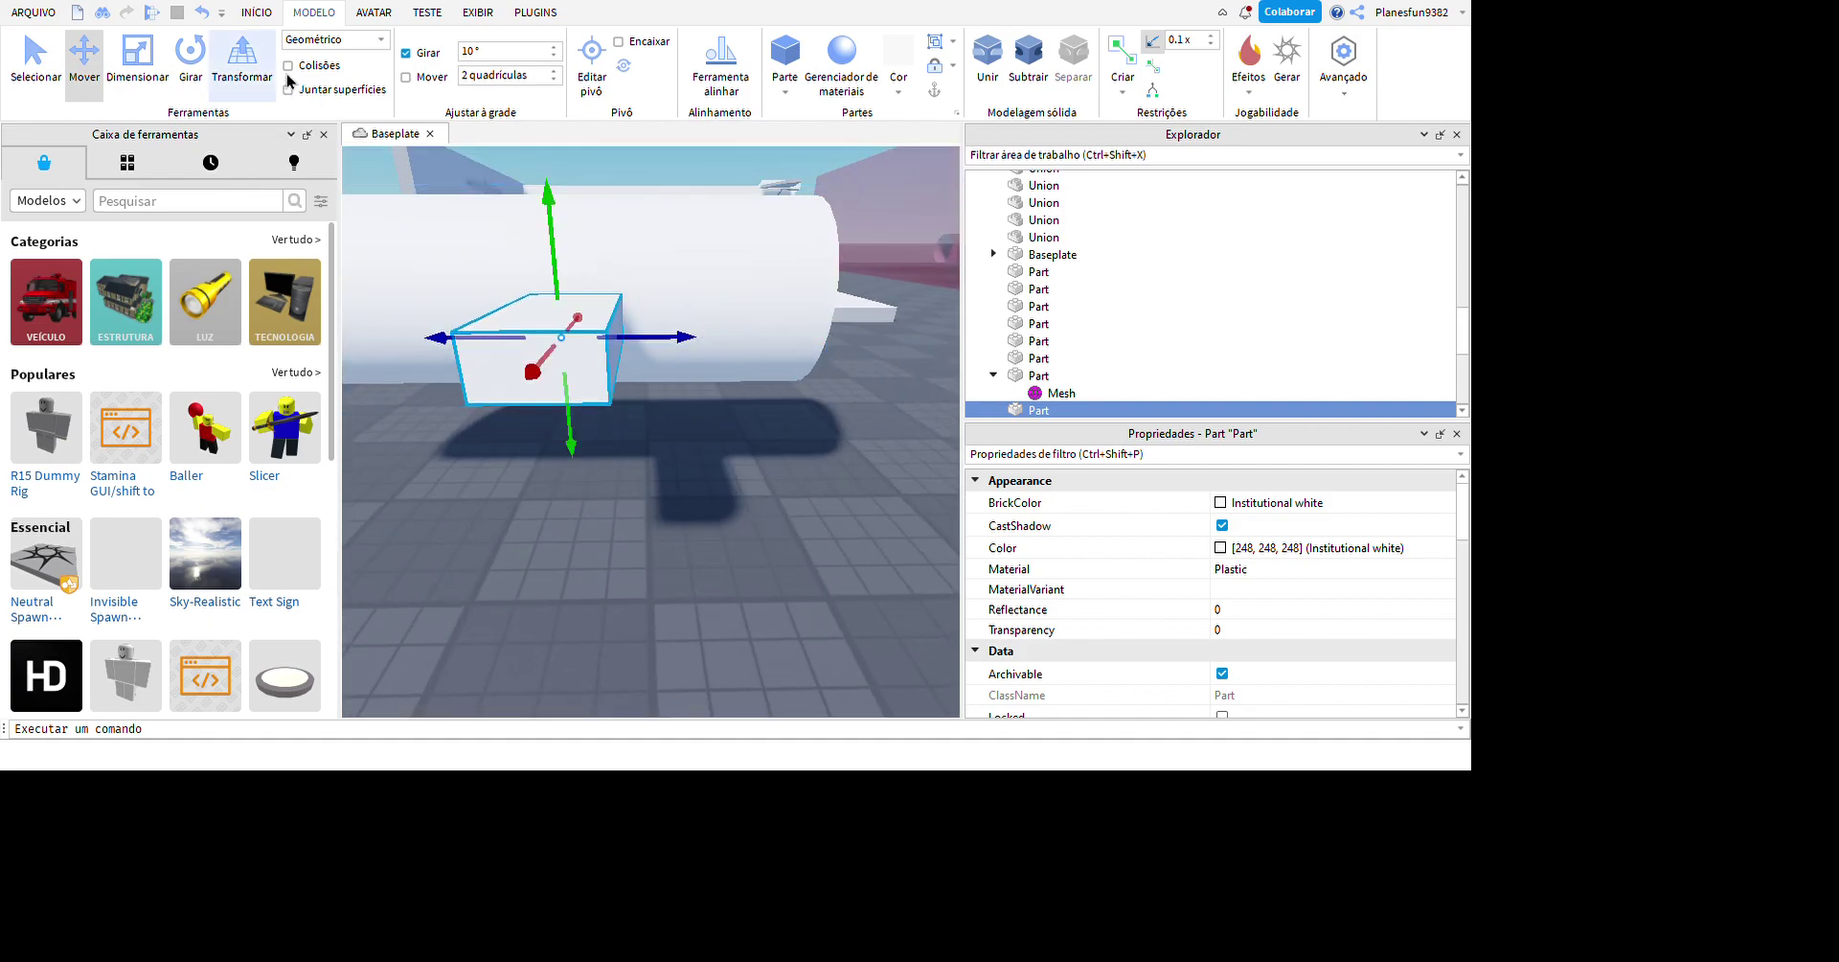
key(ctrl+3)
right_drag(766, 384, 795, 467)
right_drag(612, 562, 881, 233)
- Duplicate the tall slab twice and space the copies along the fuselage copy with narrow gaps between the three slabs
key(ctrl+d)
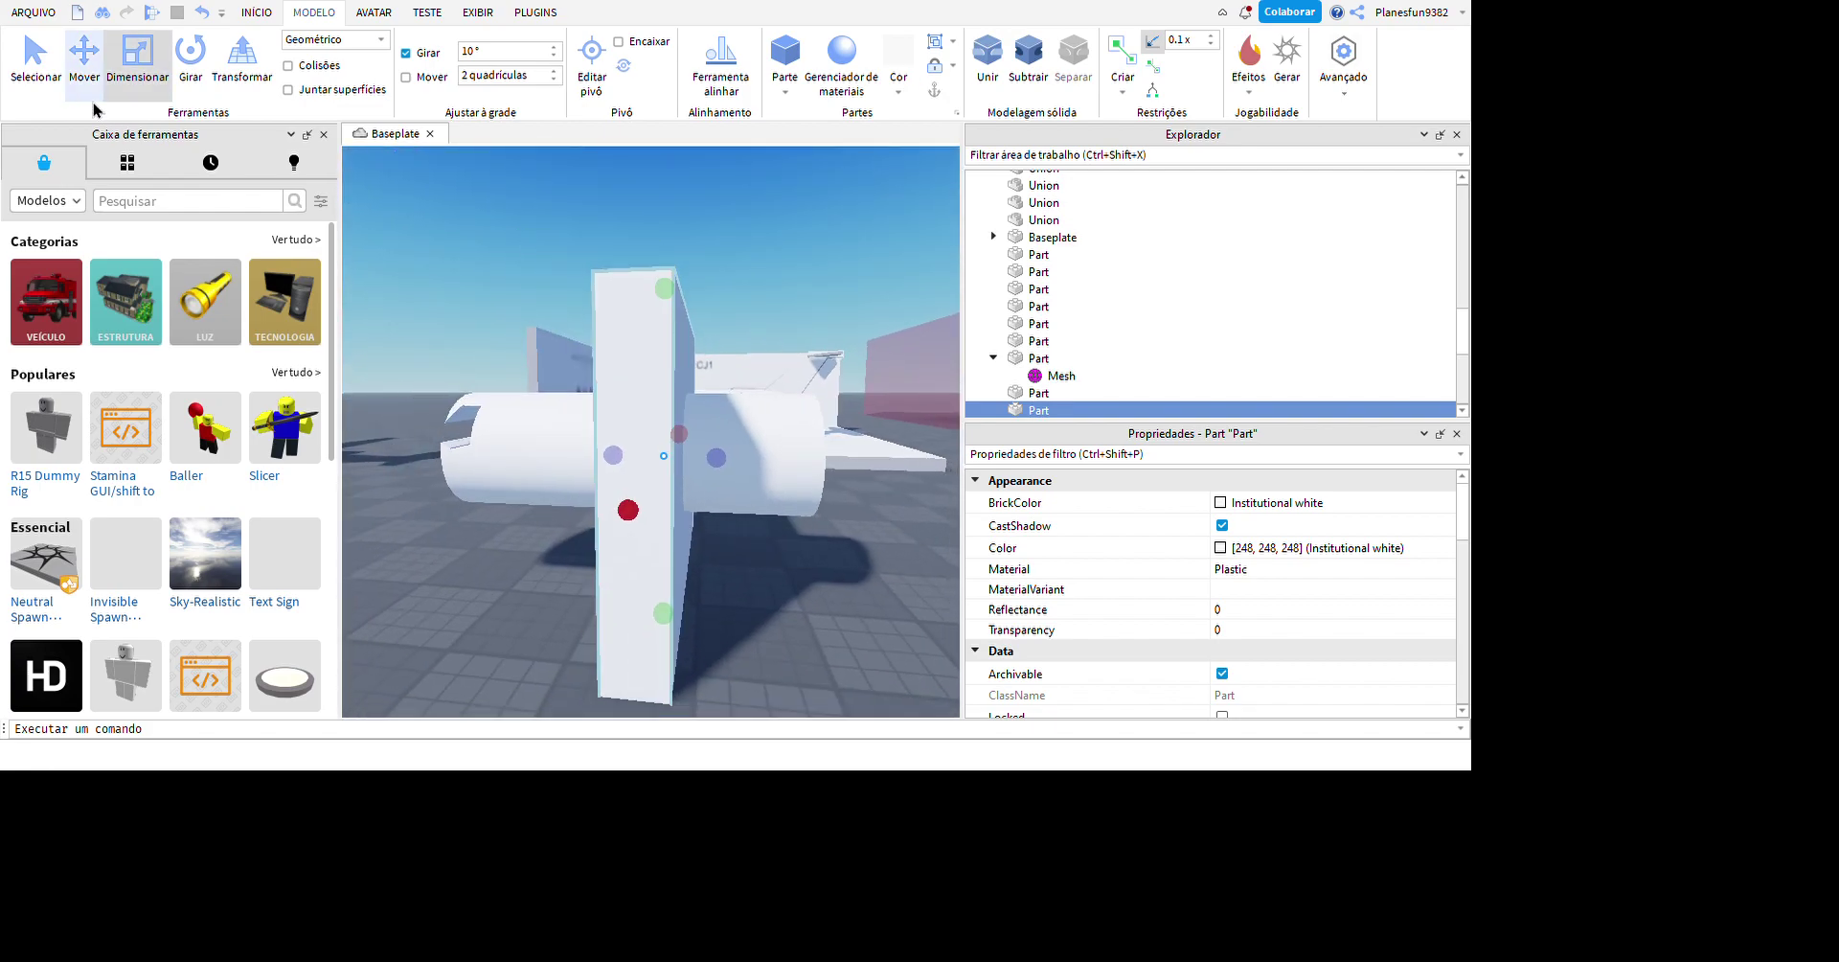
key(ctrl+2)
drag(731, 572, 805, 565)
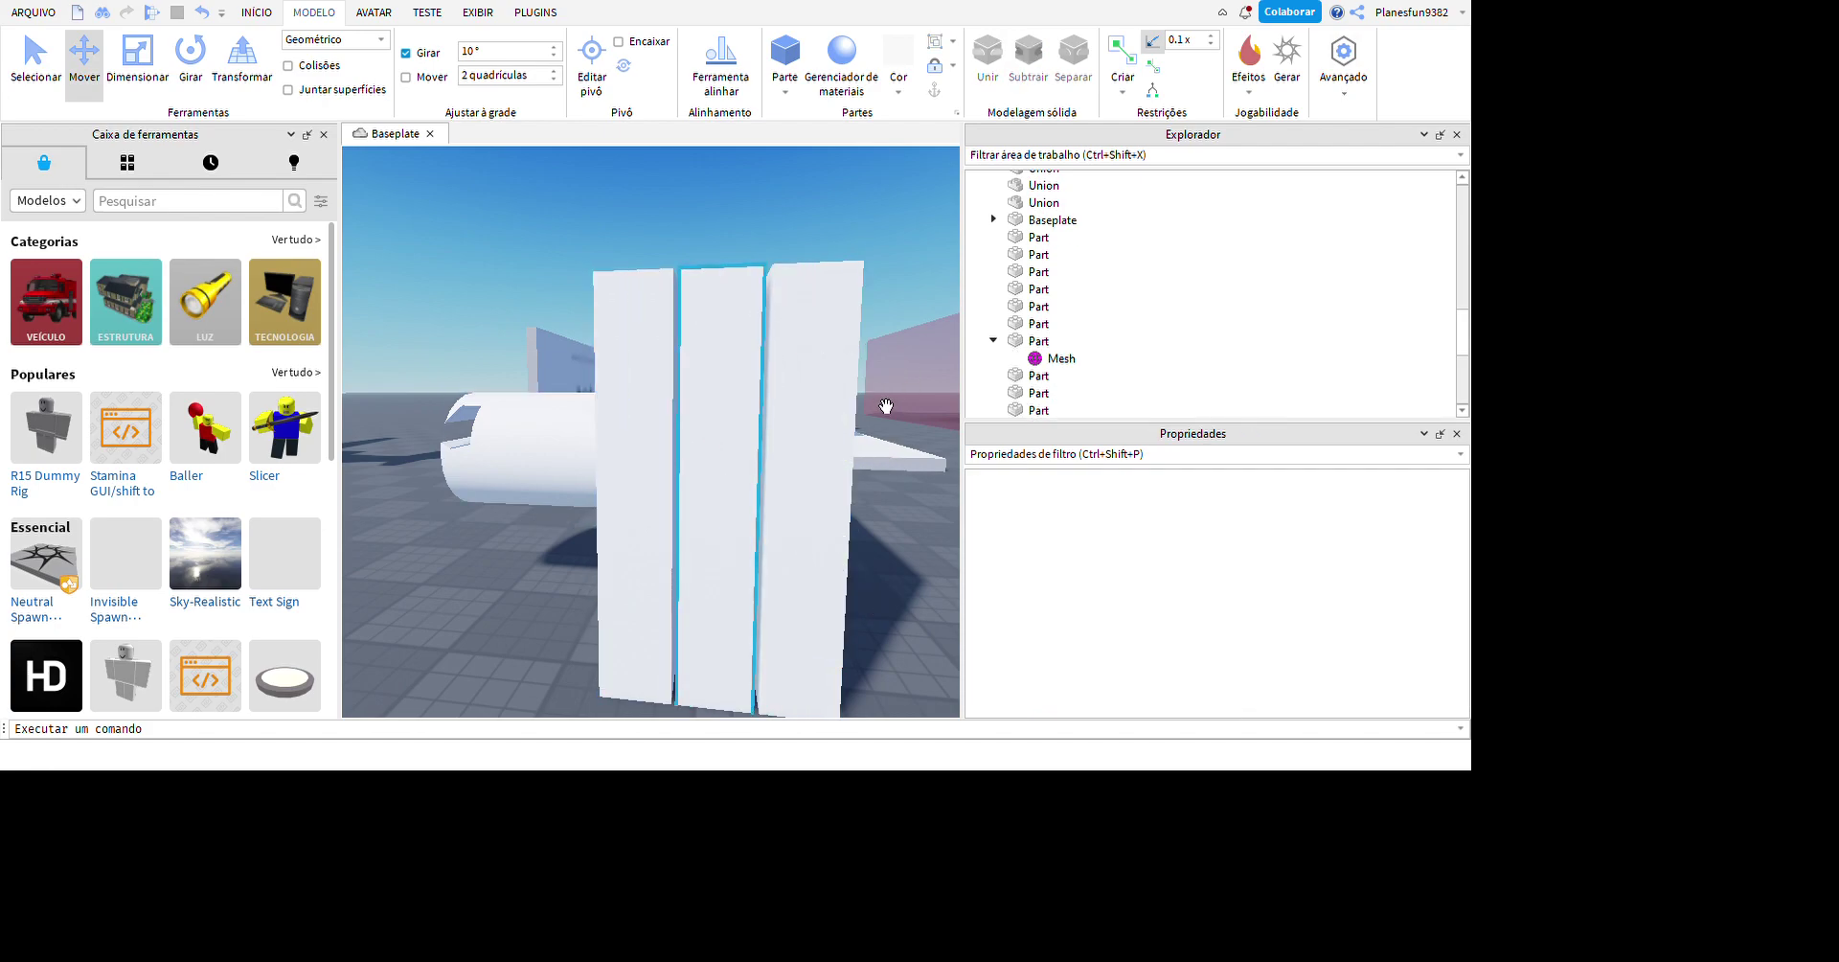
- Duplicate the middle slab and shorten the copy to a block covering only its upper part
click(137, 62)
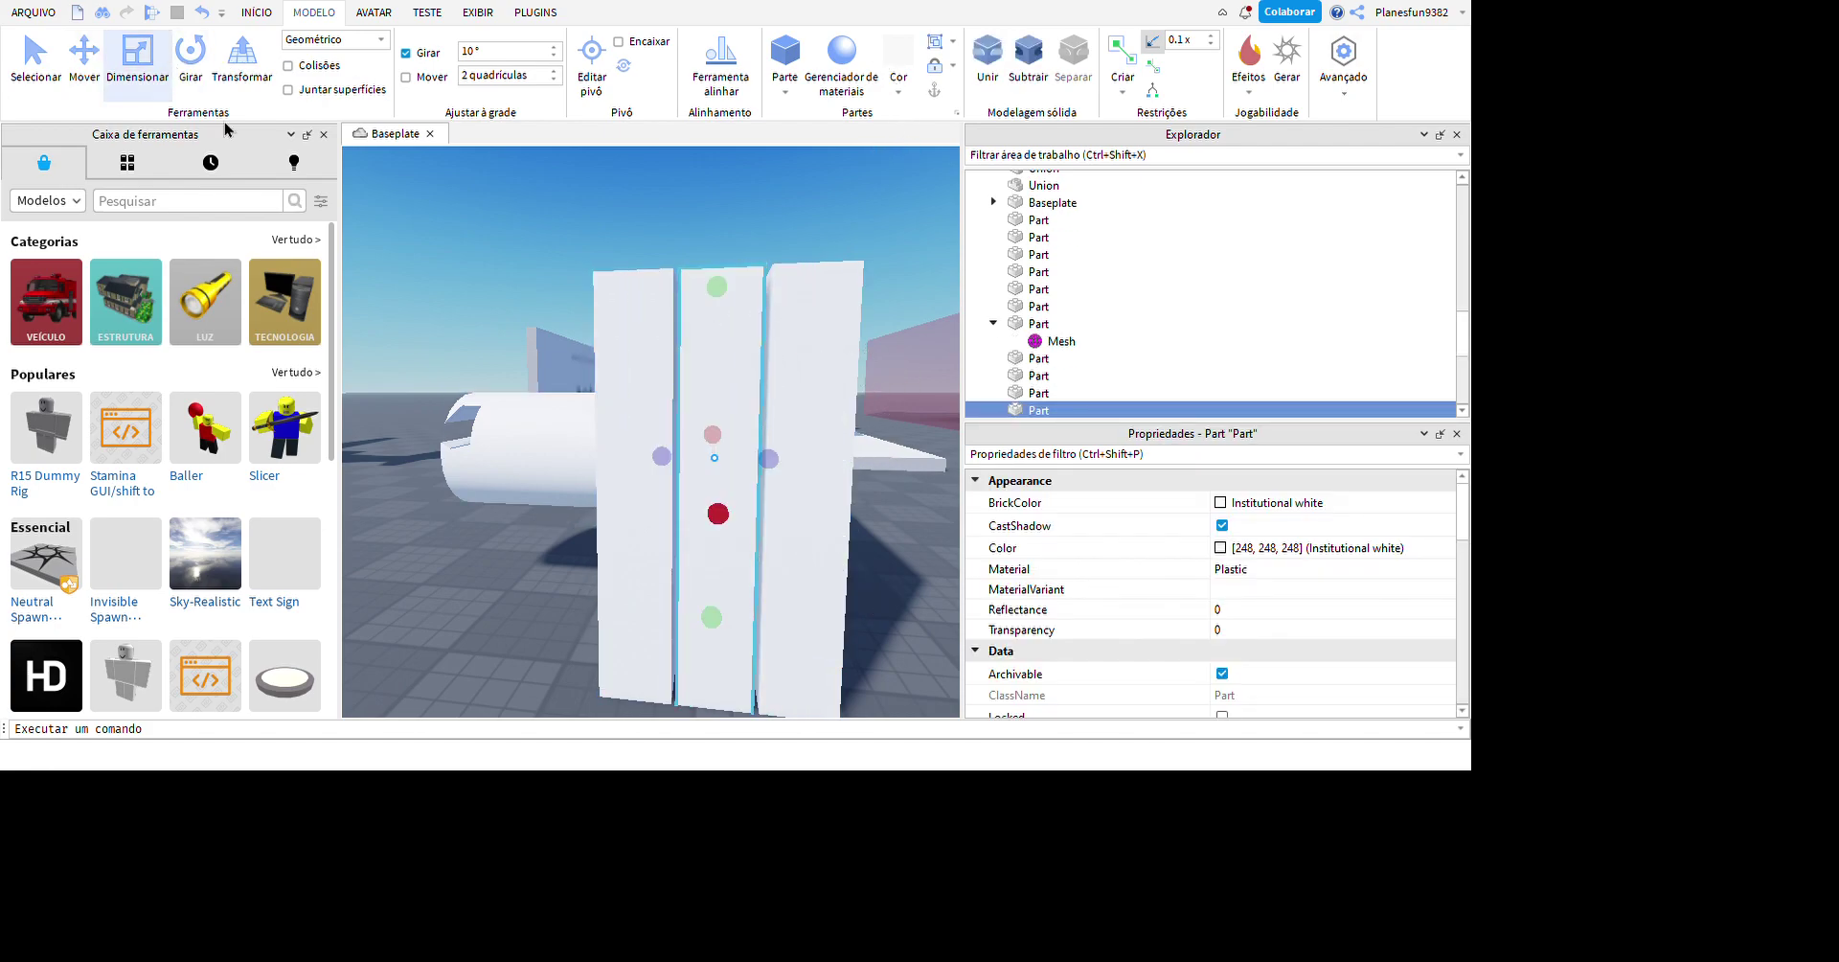
scroll(637, 444, up, 5)
right_drag(636, 449, 807, 597)
scroll(814, 600, down, 10)
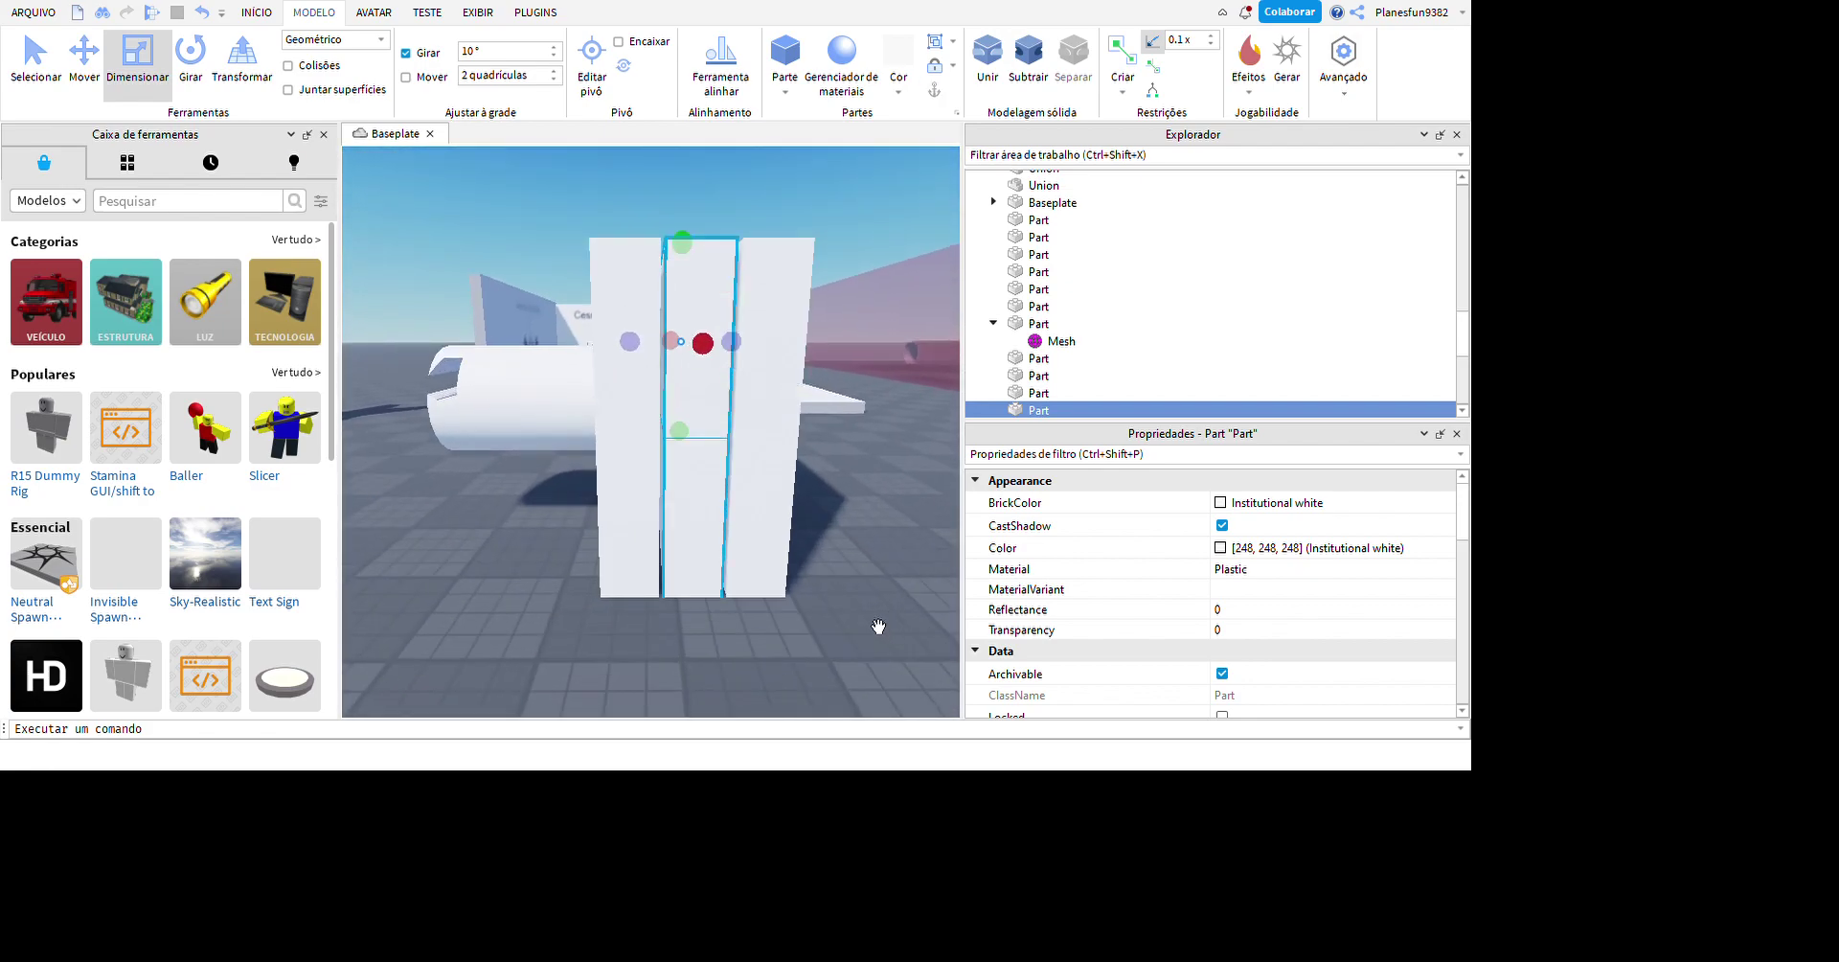
scroll(860, 508, down, 5)
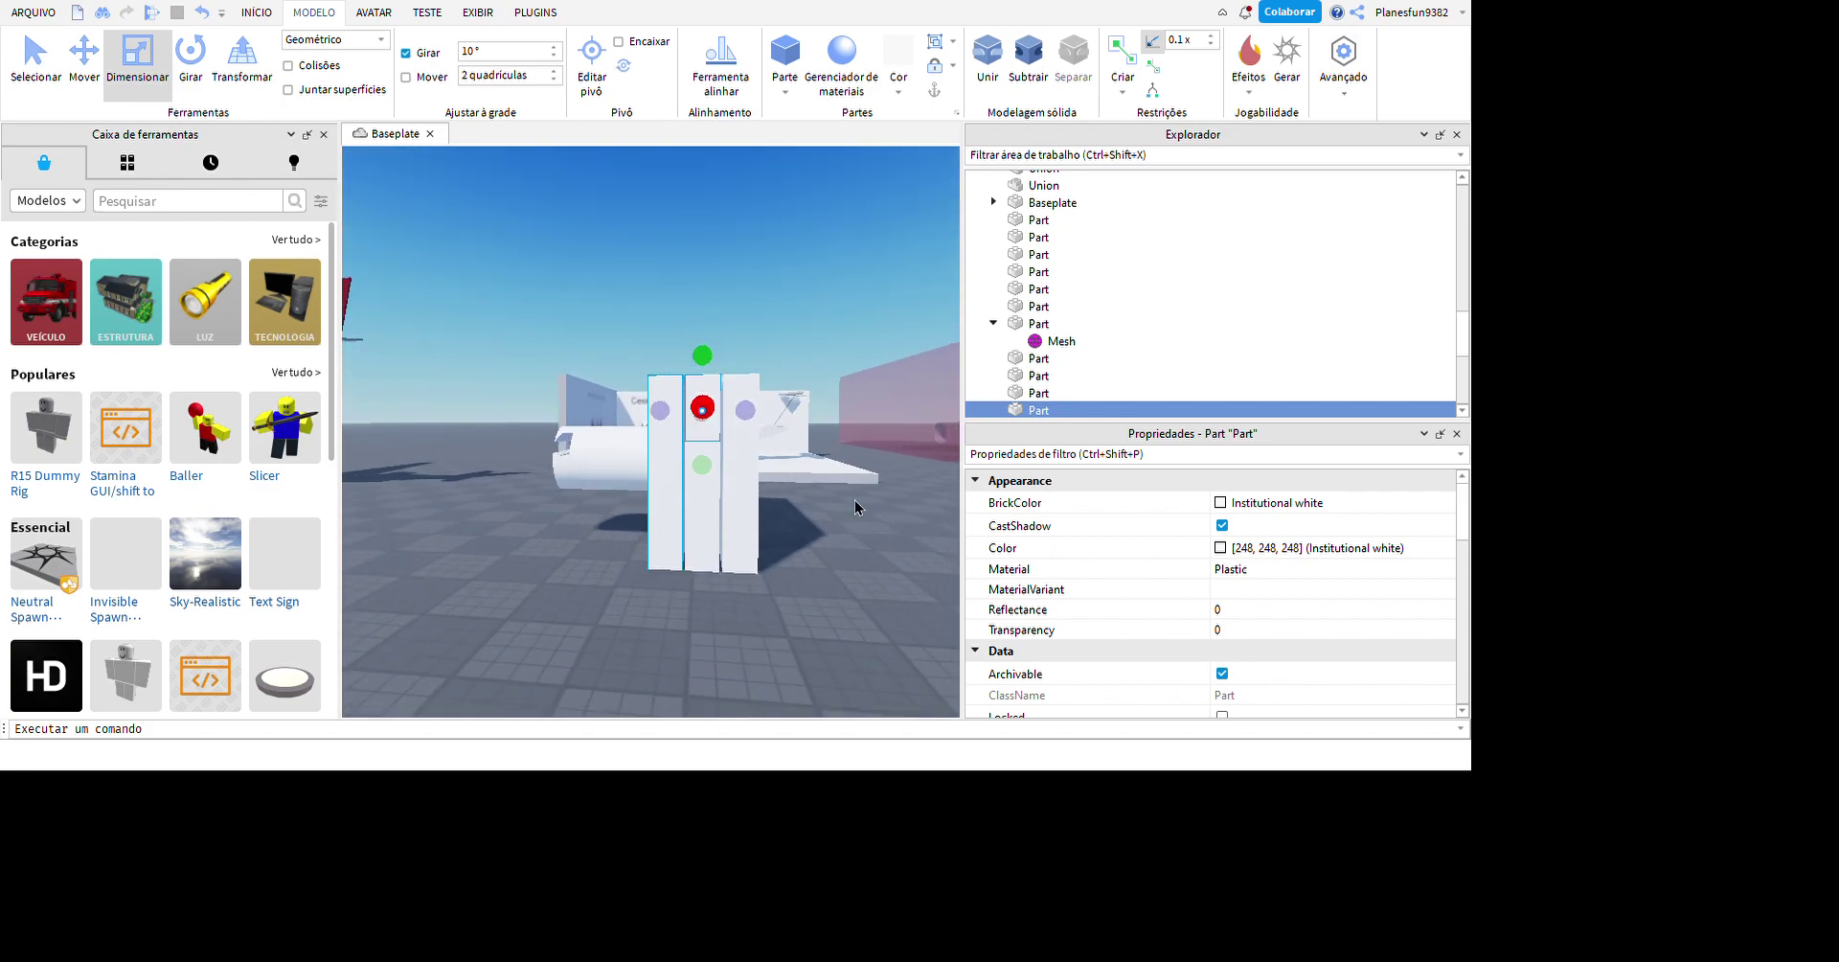
scroll(878, 151, up, 3)
key(ctrl+2)
right_drag(878, 151, 839, 583)
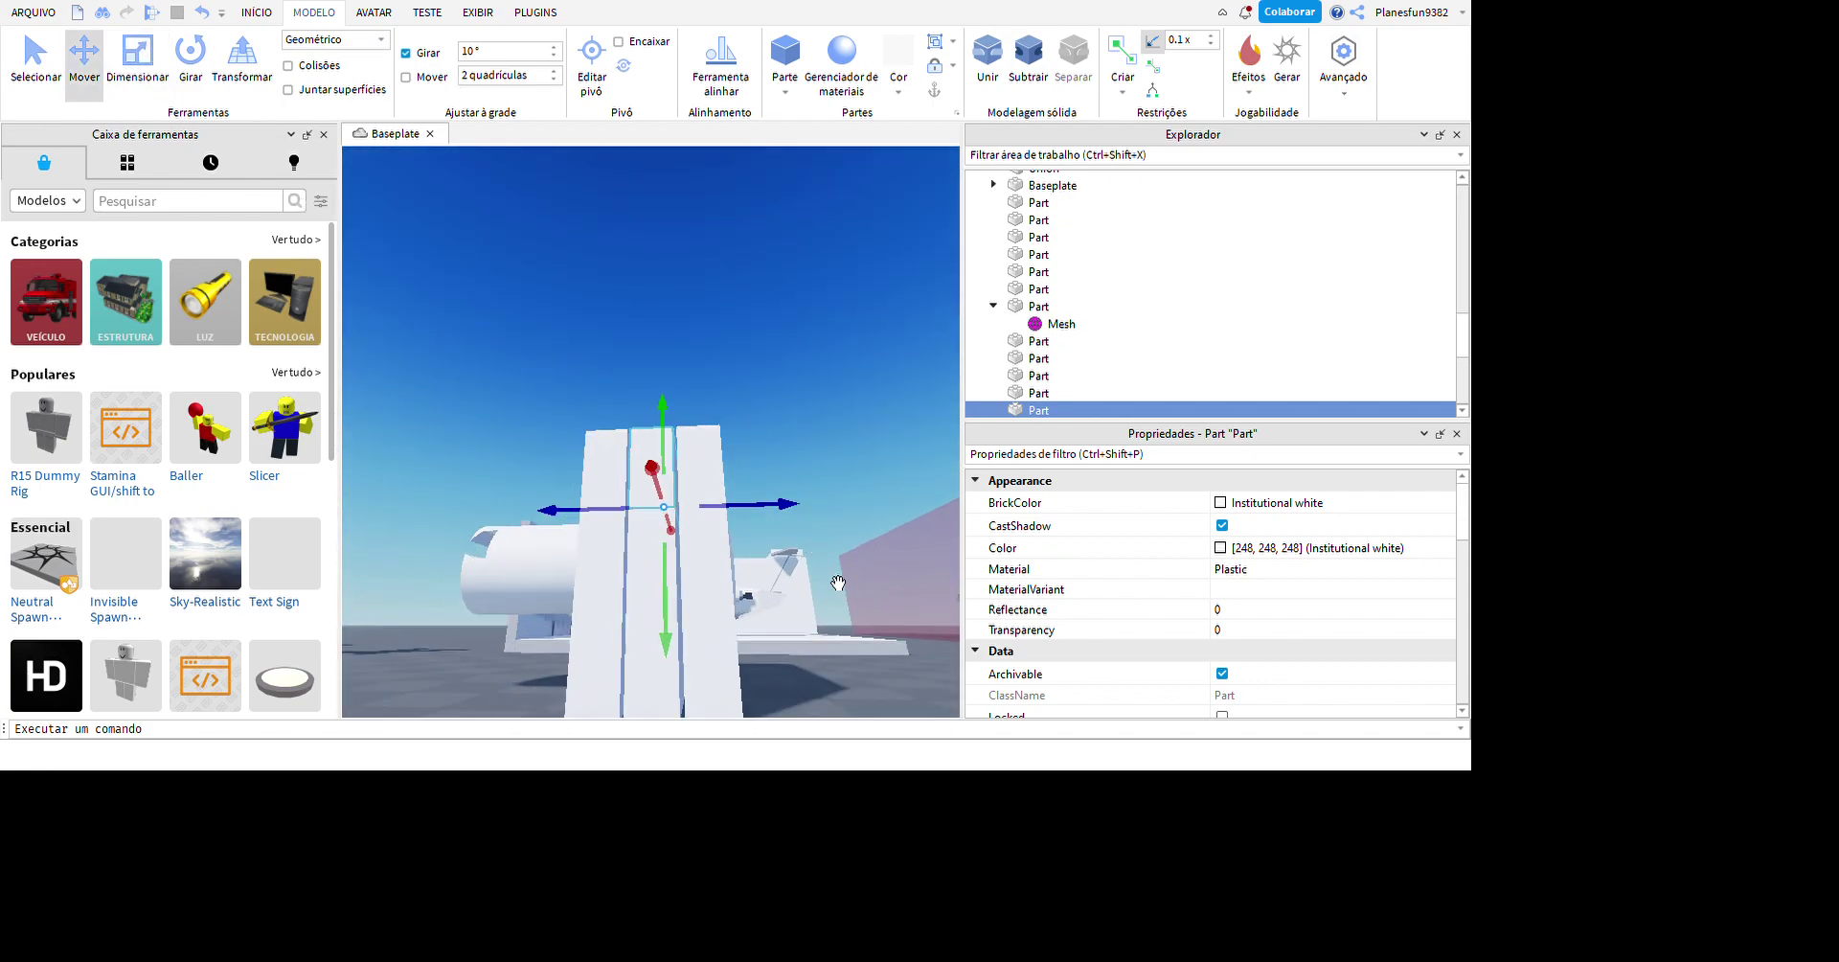
scroll(838, 583, up, 2)
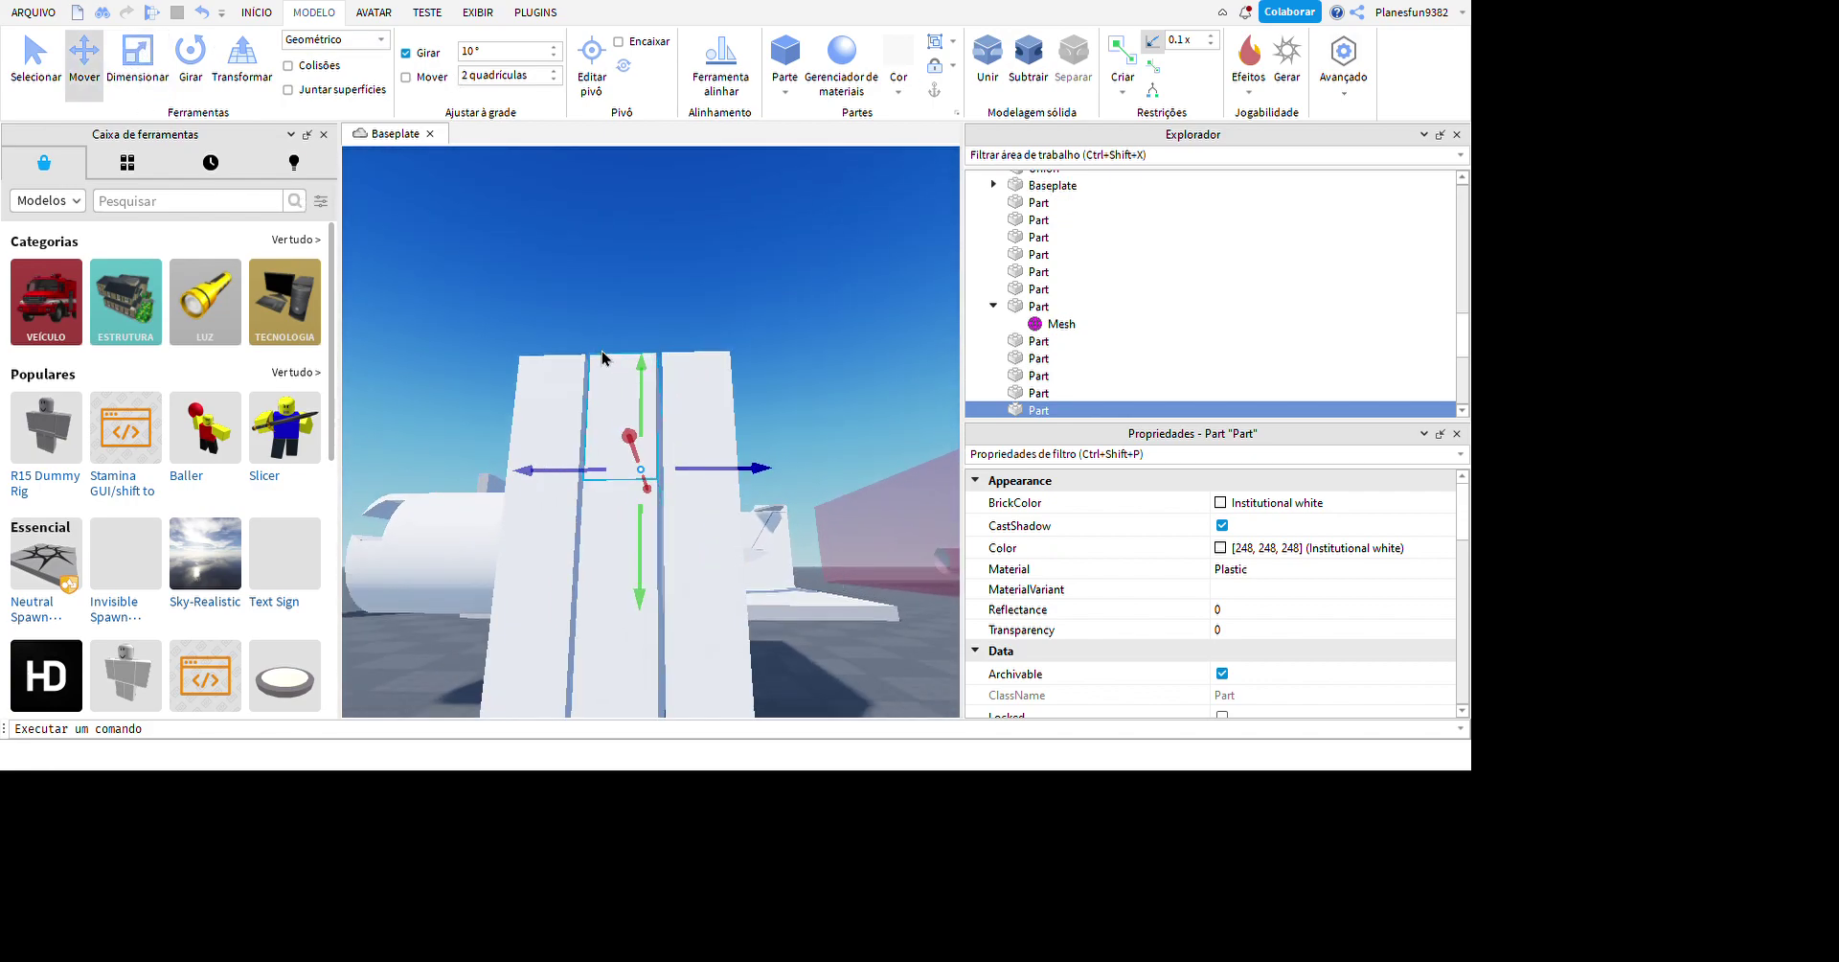
key(ctrl+z)
scroll(850, 578, up, 8)
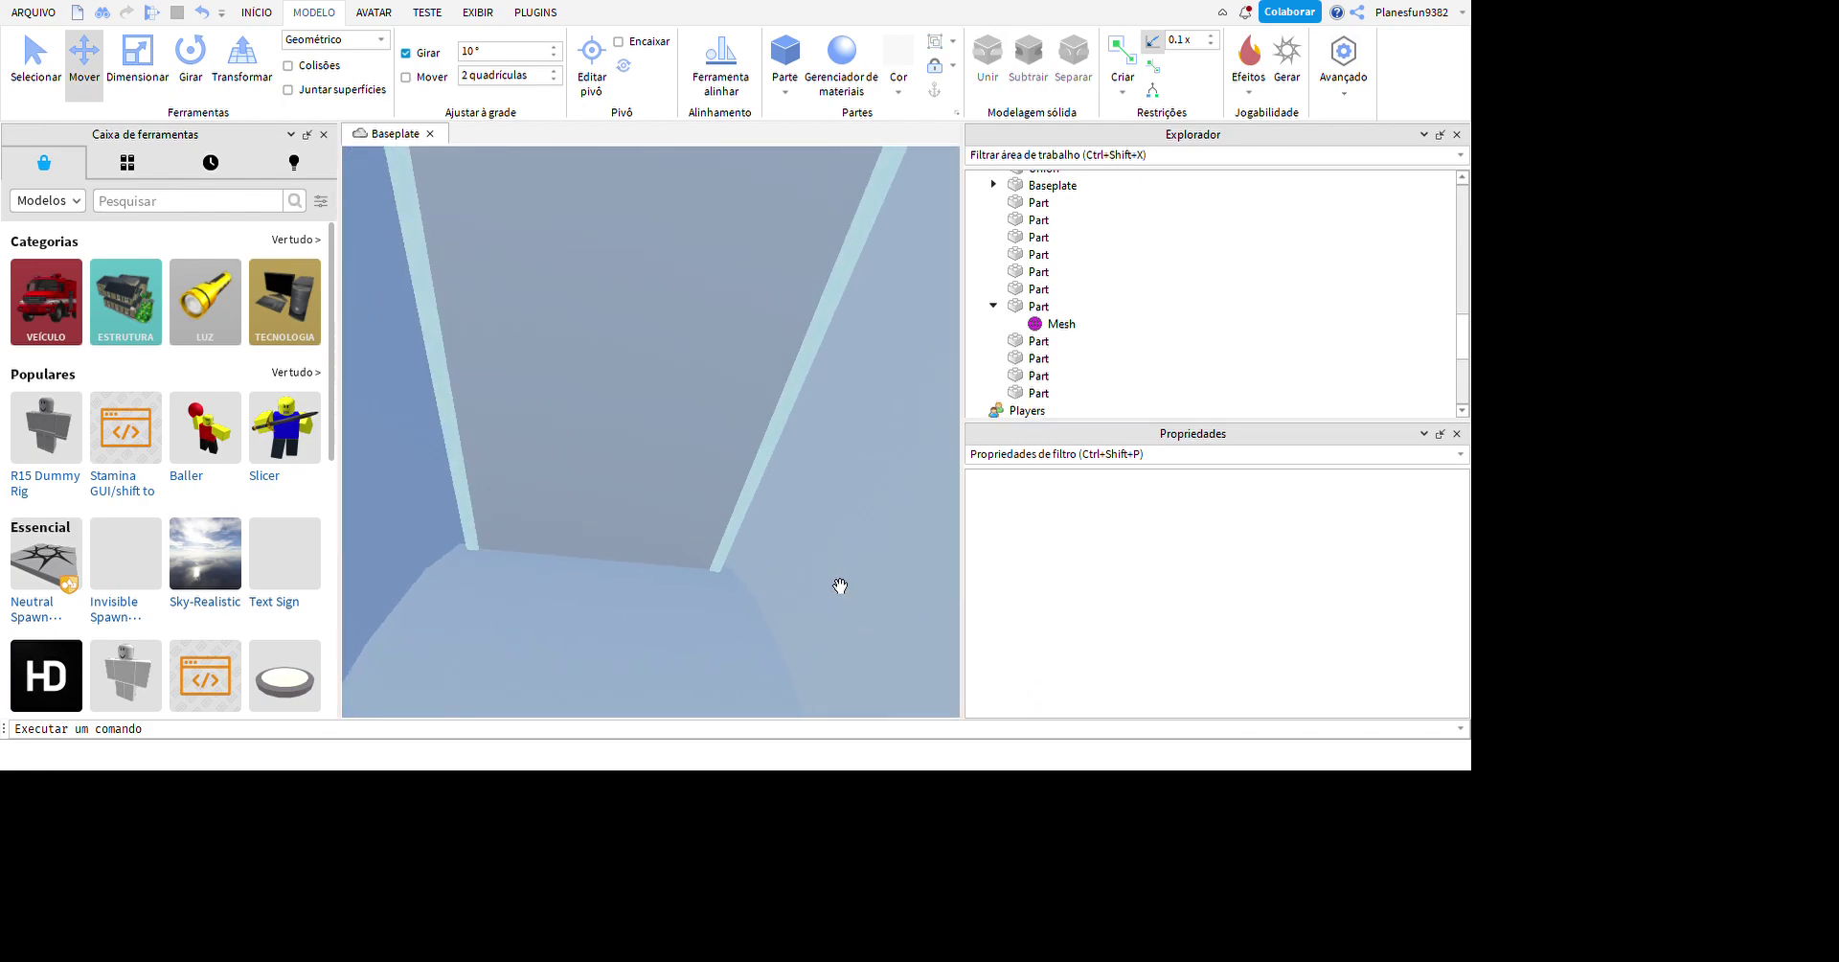
- Widen the short upper block so it bridges both gaps between the three tall slabs
scroll(836, 526, down, 8)
key(ctrl+3)
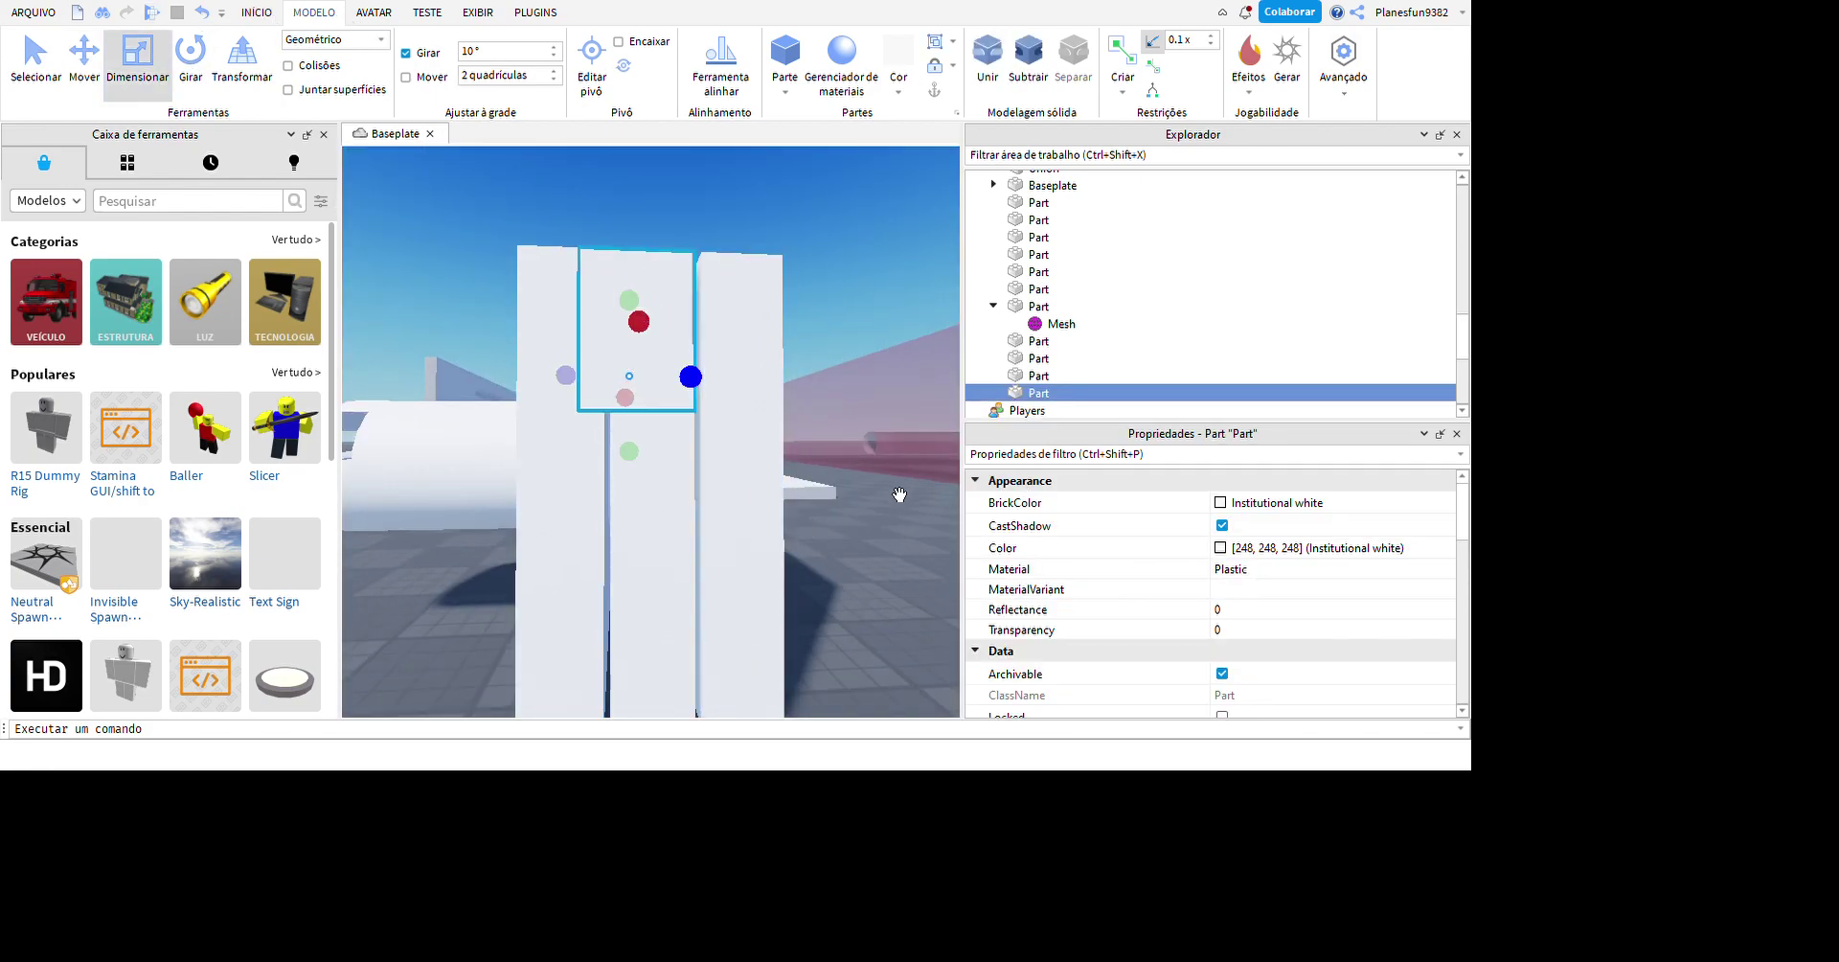
scroll(899, 494, down, 3)
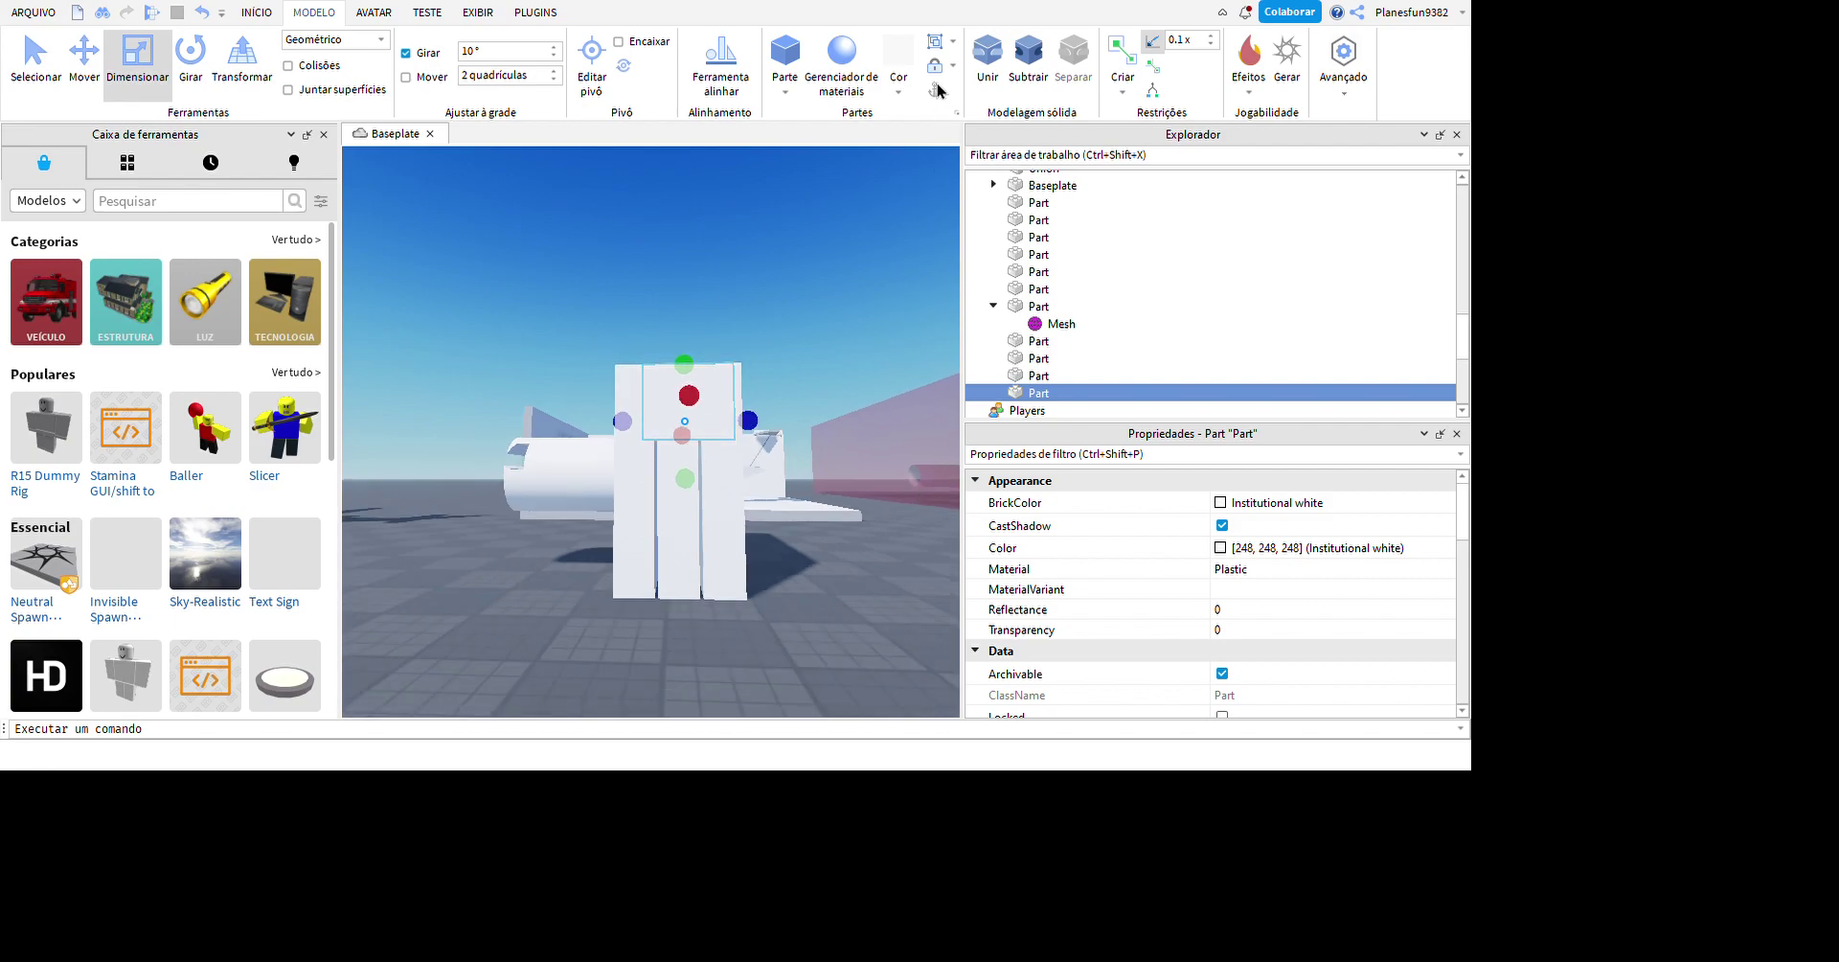
- Duplicate the wide upper block and move the copy down to the base of the three slabs
key(ctrl+d)
scroll(860, 400, up, 2)
key(ctrl+2)
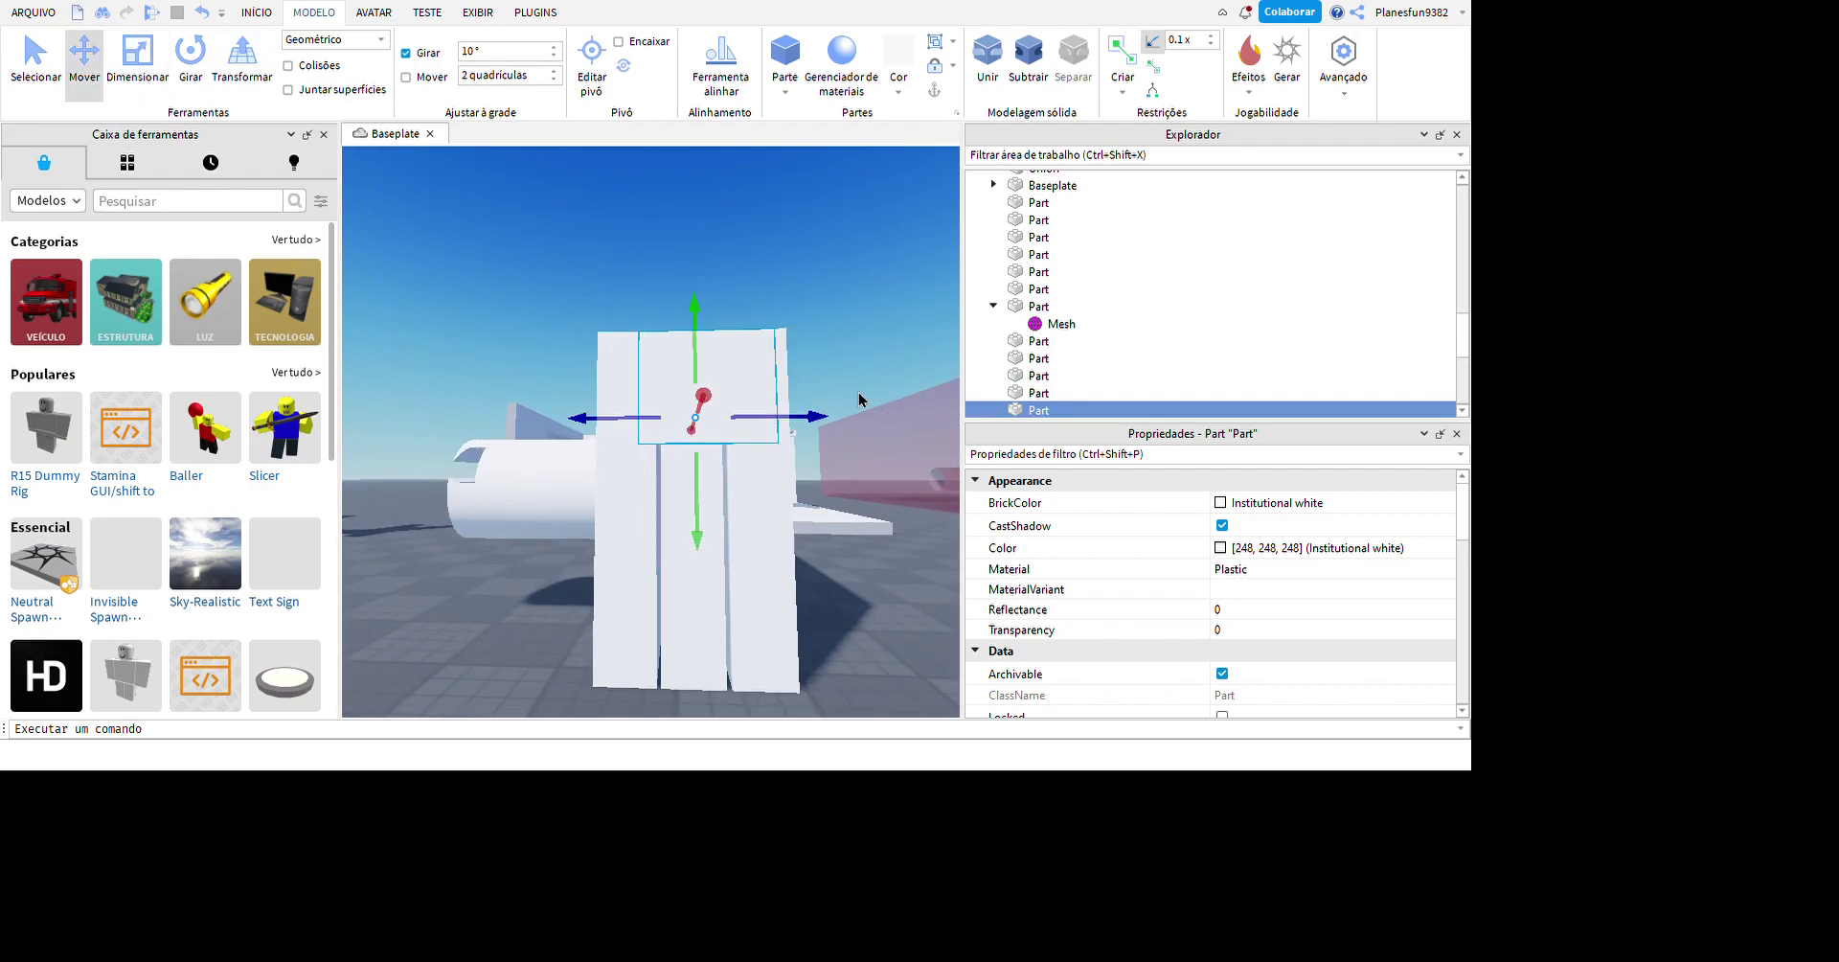
scroll(885, 510, down, 2)
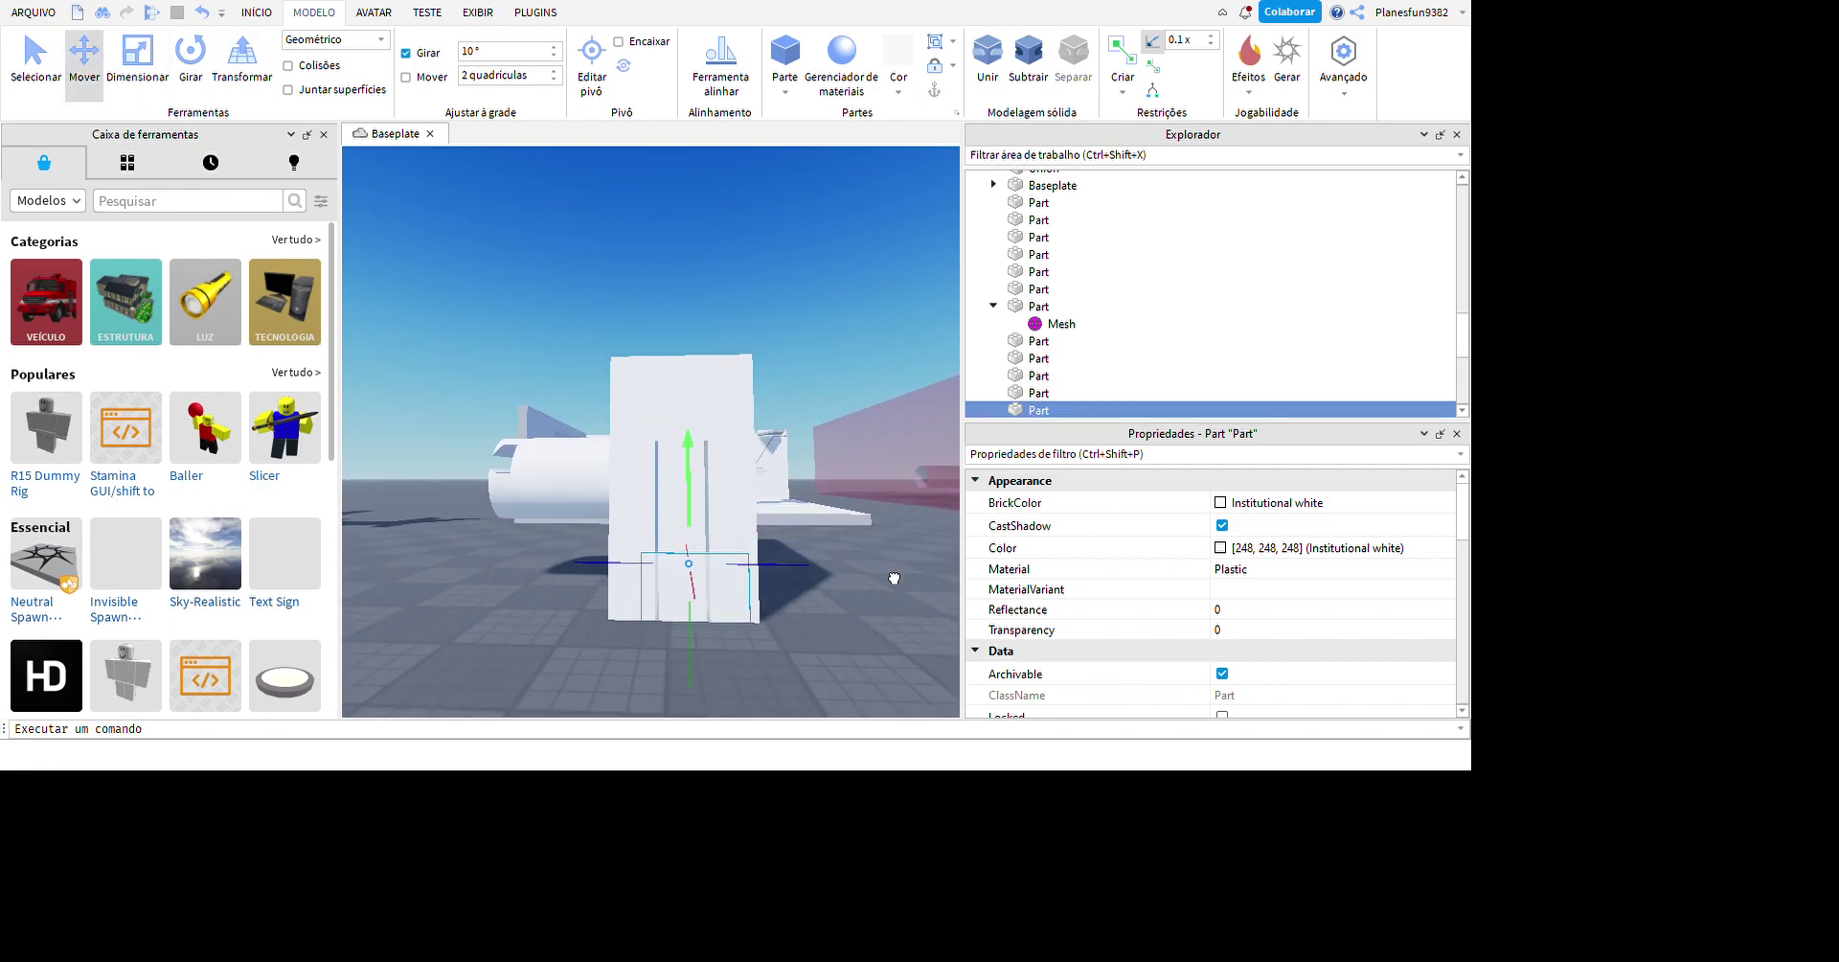
- Select all five white blocks around the fuselage copy and negate them
mouse_move(895, 573)
right_down()
mouse_move(885, 559)
mouse_move(864, 579)
right_up()
drag(507, 362, 766, 473)
drag(961, 601, 947, 588)
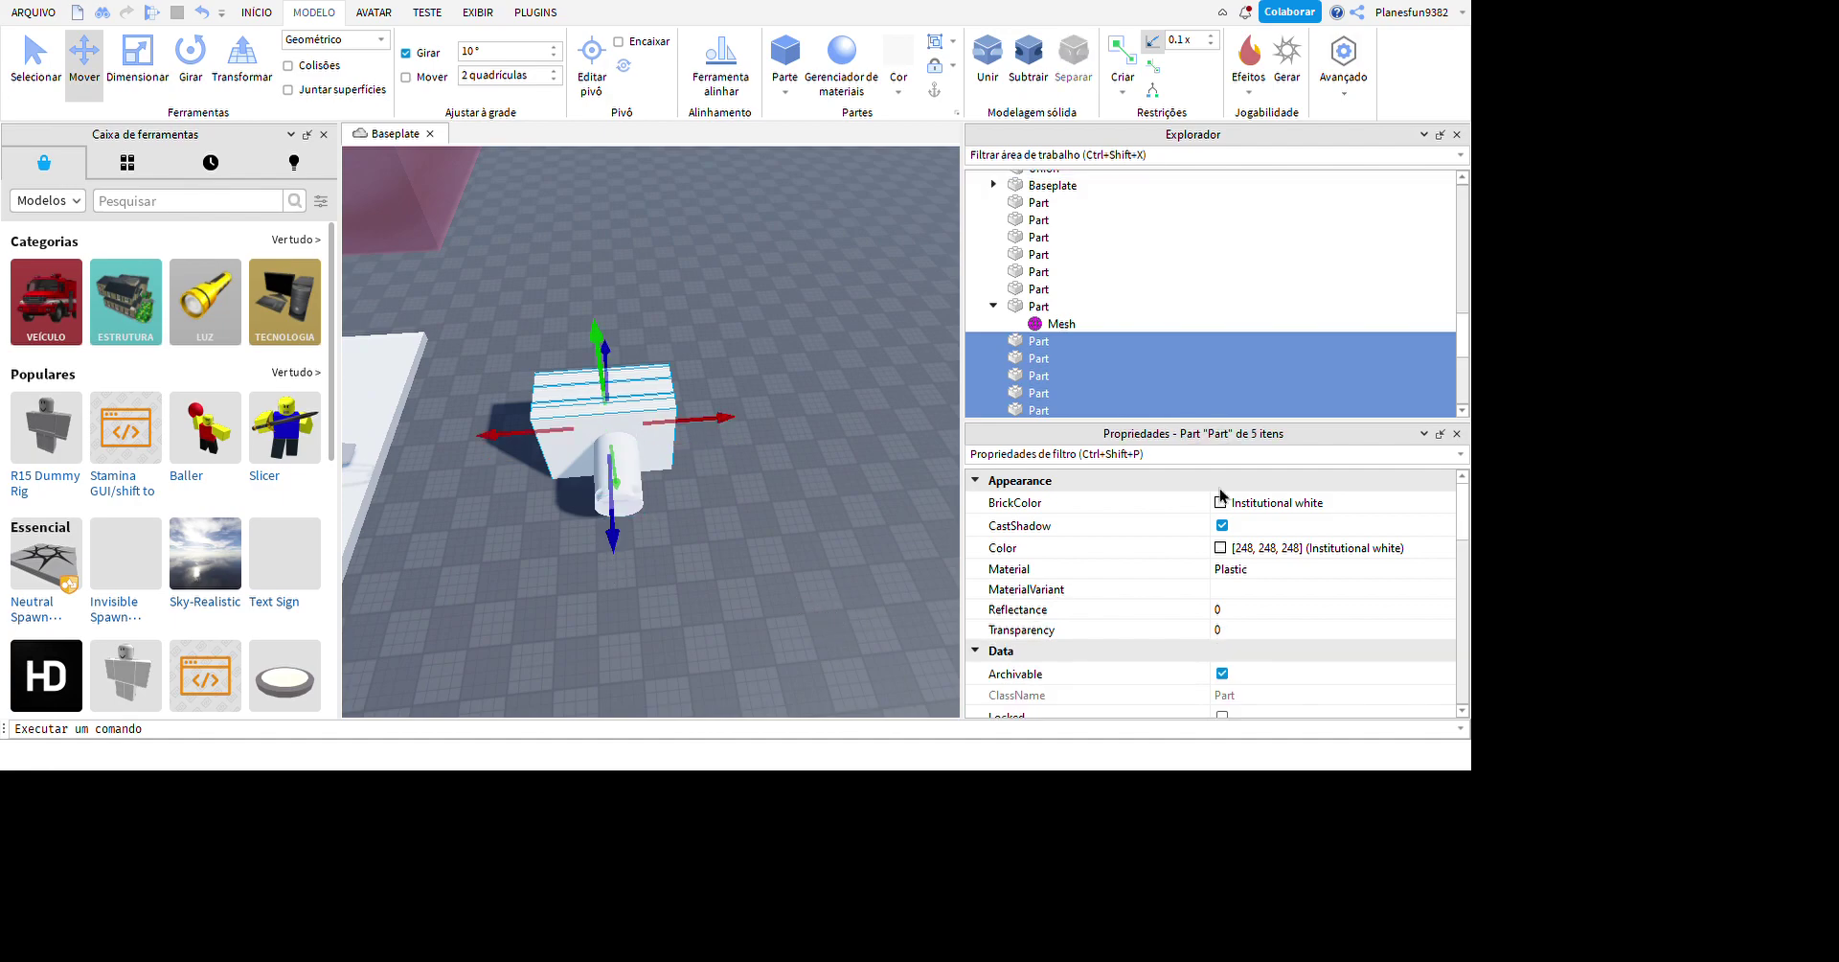
key(ctrl+shift+n)
- Try to subtract the five negative blocks from the fuselage copy, inspect the cut, and undo it
drag(495, 310, 882, 674)
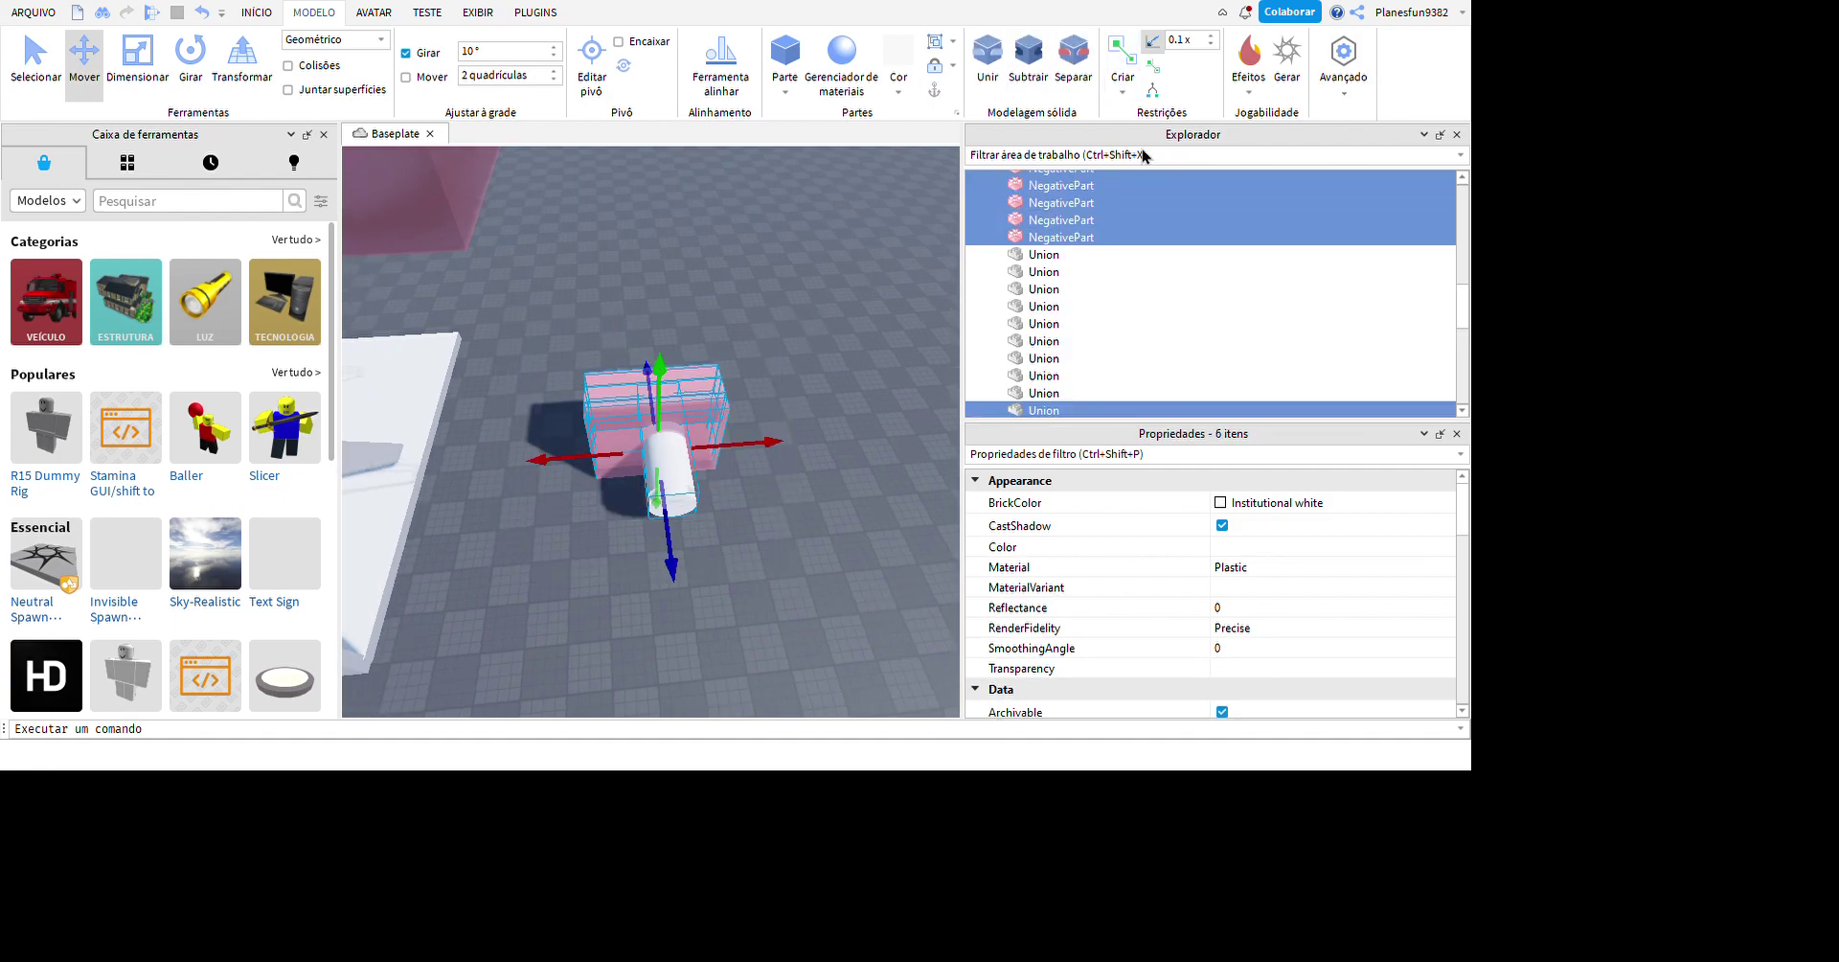
key(ctrl+shift+g)
right_drag(867, 501, 878, 492)
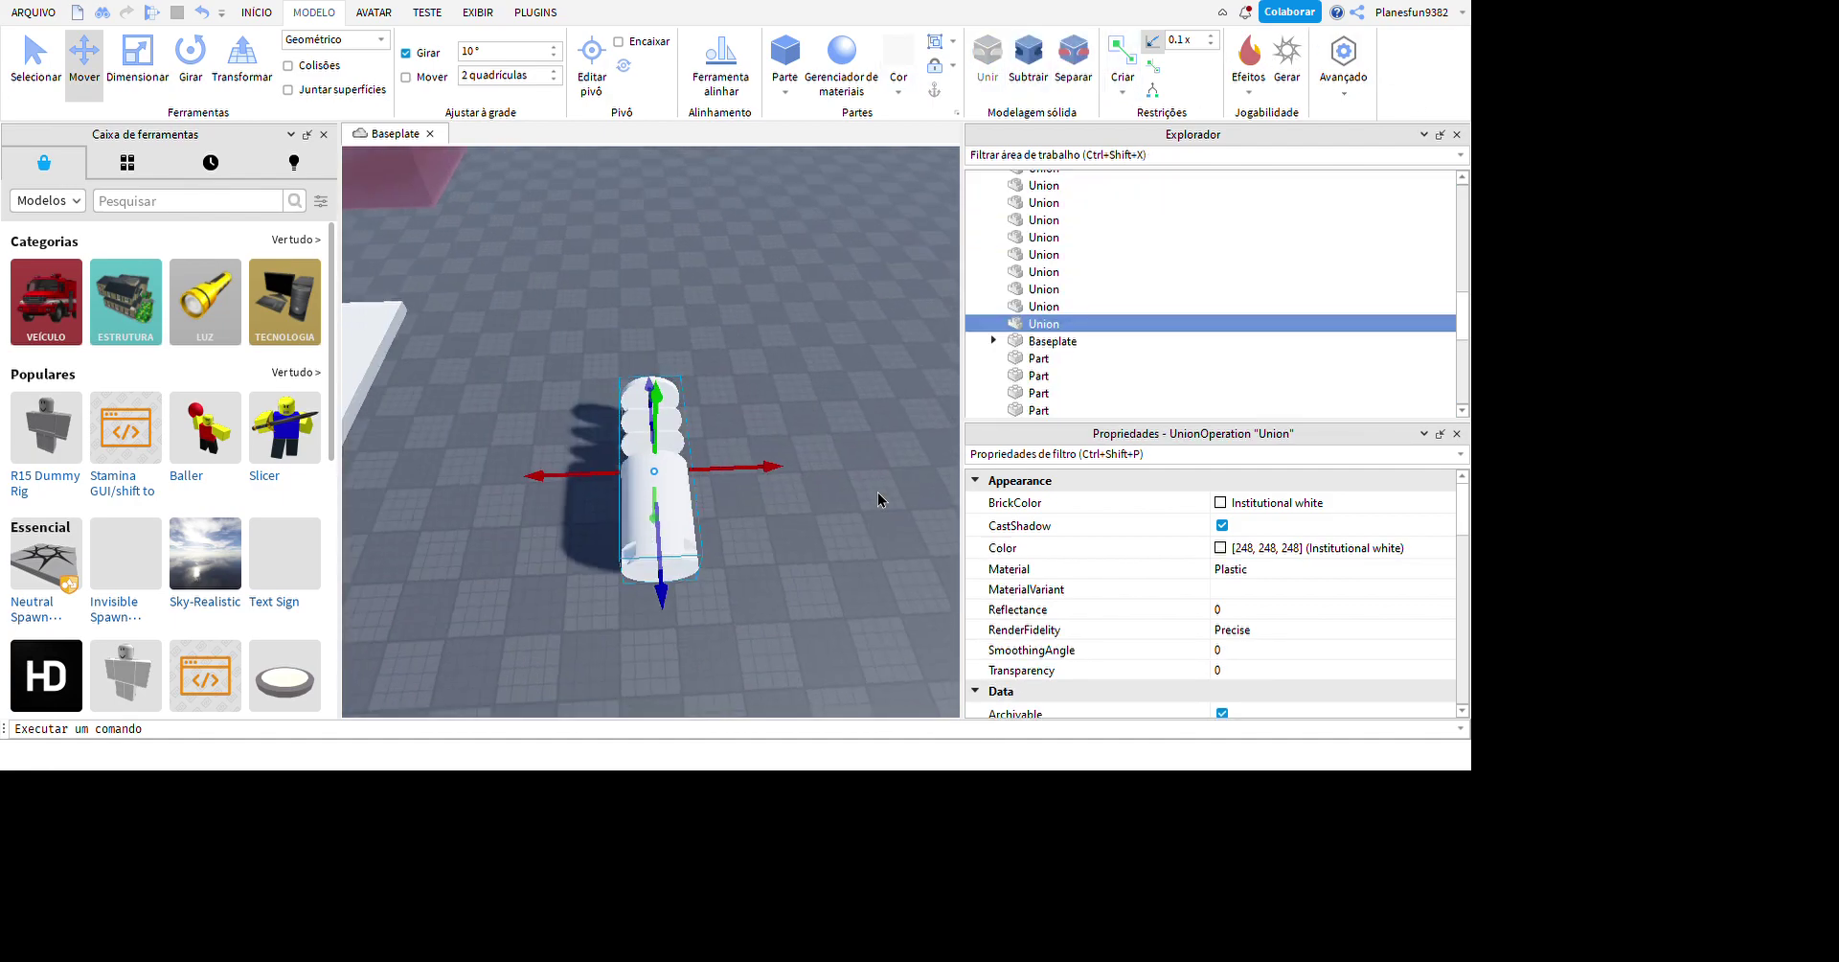
scroll(878, 491, up, 5)
scroll(797, 510, up, 5)
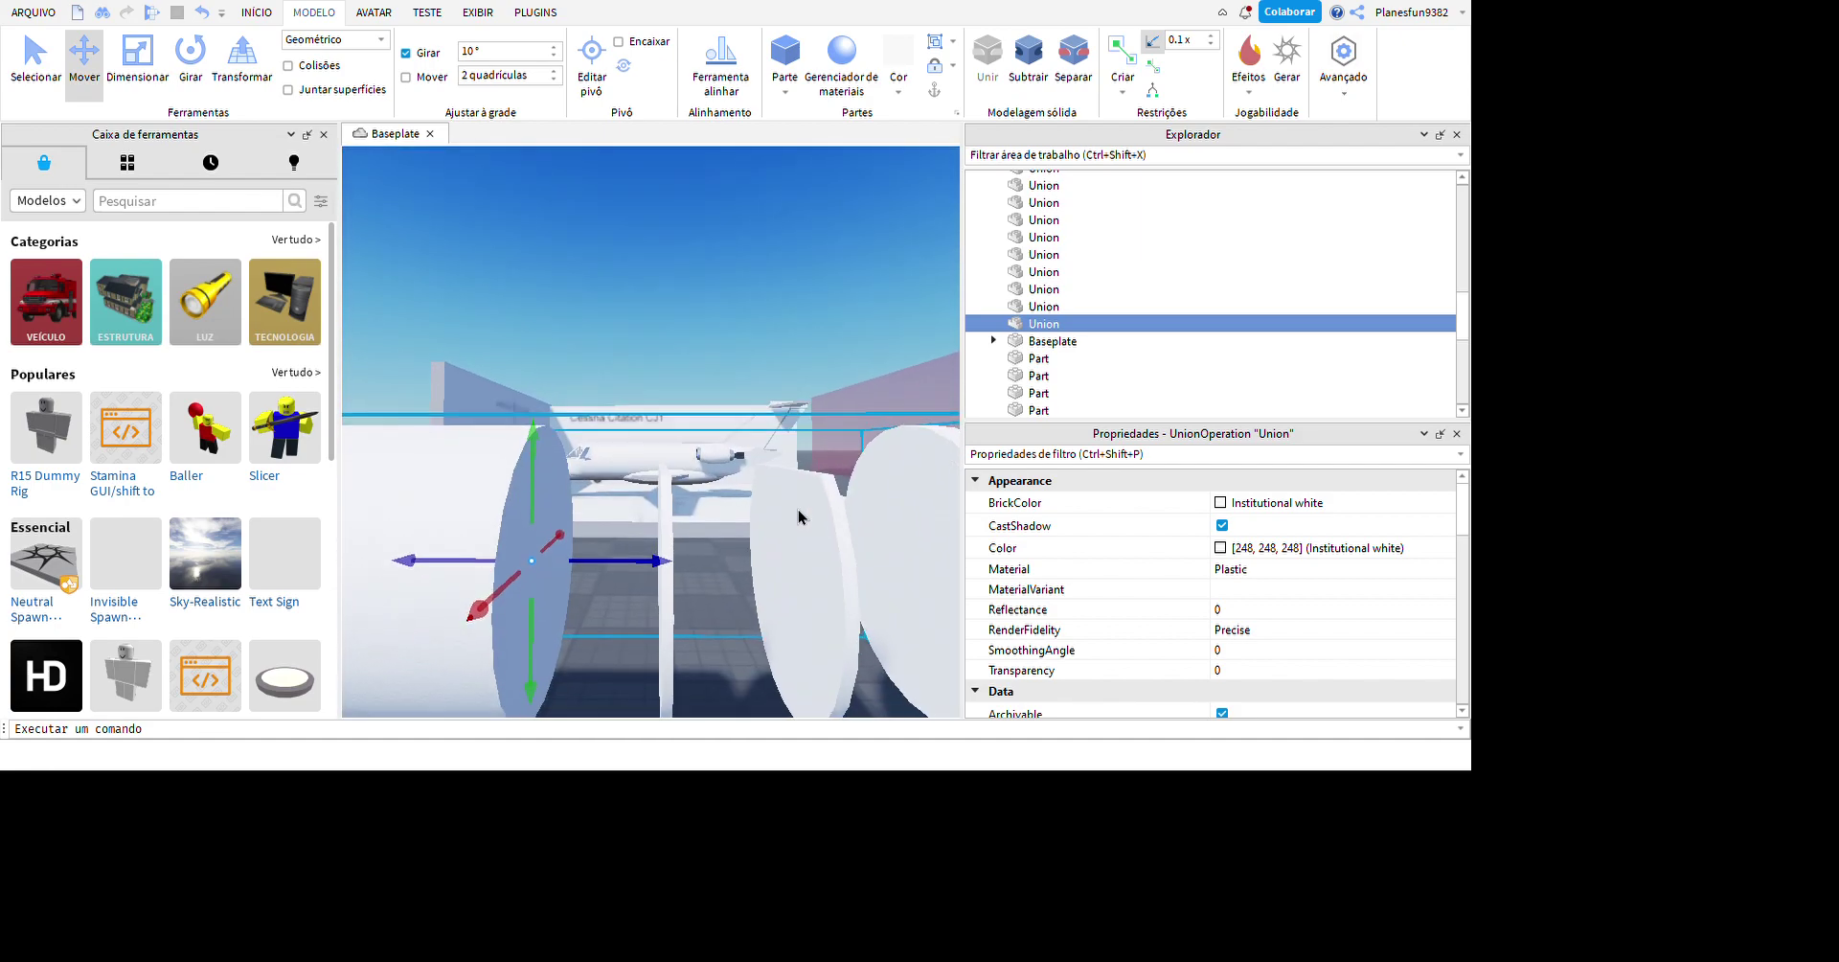
scroll(647, 351, down, 2)
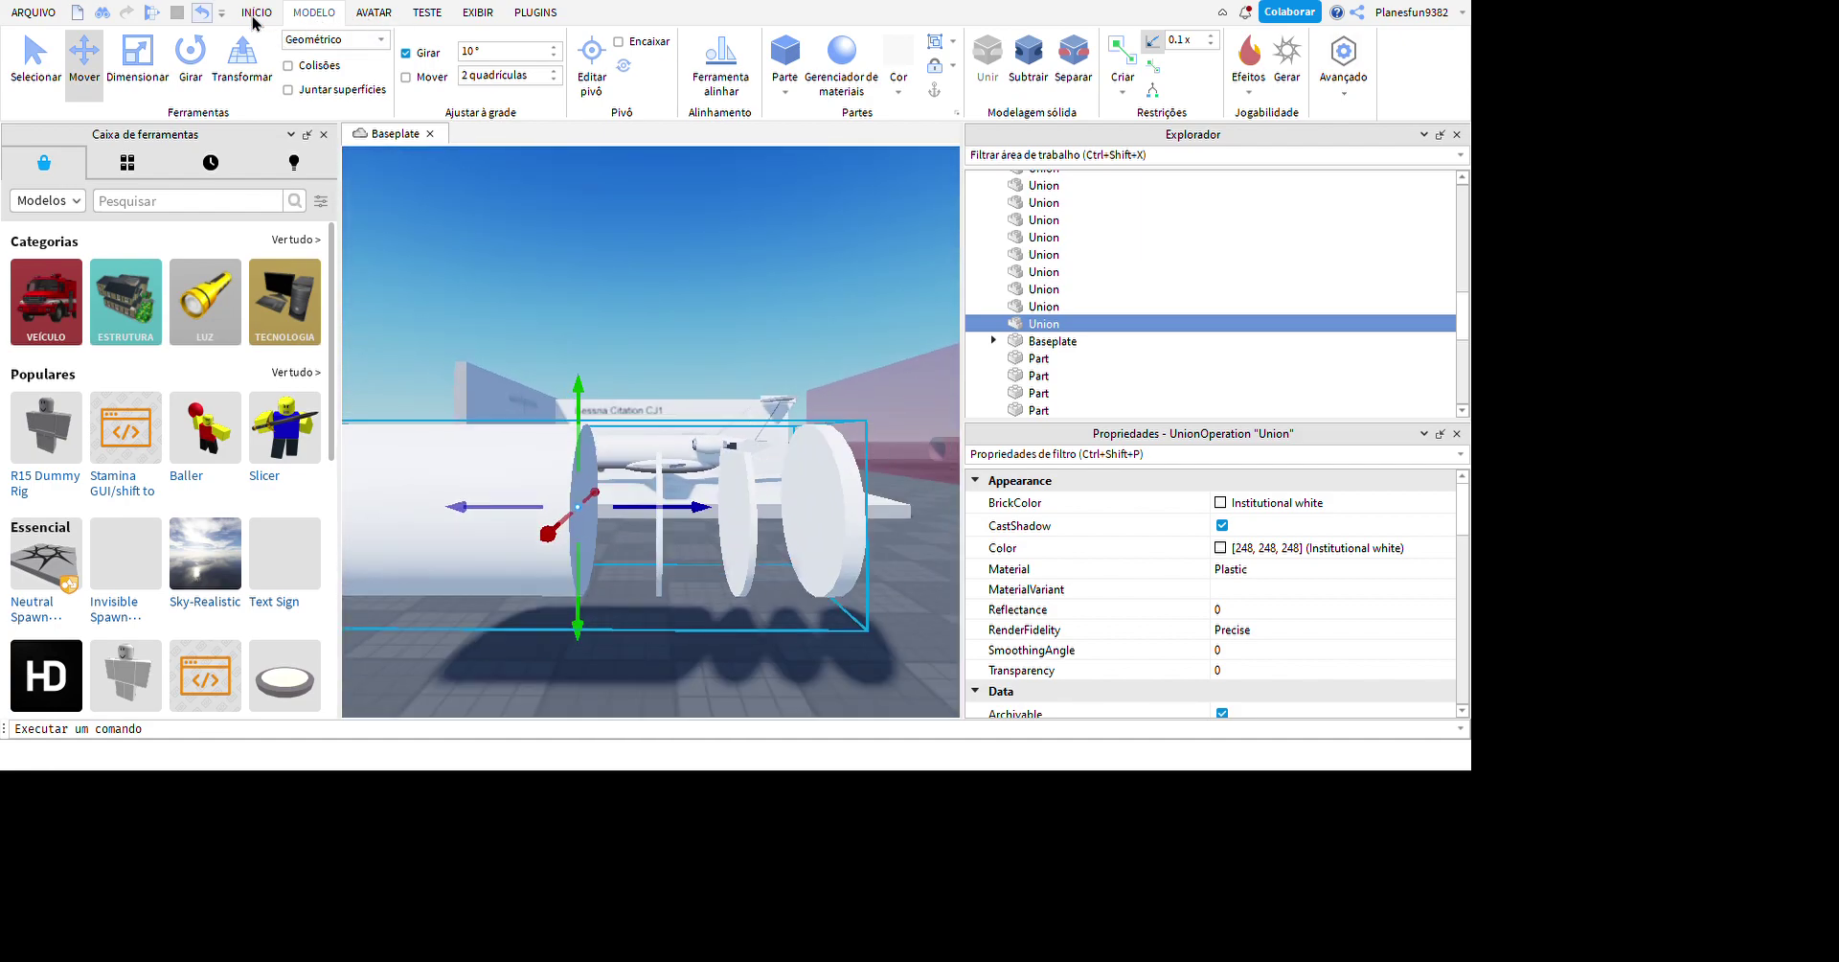
key(ctrl+z)
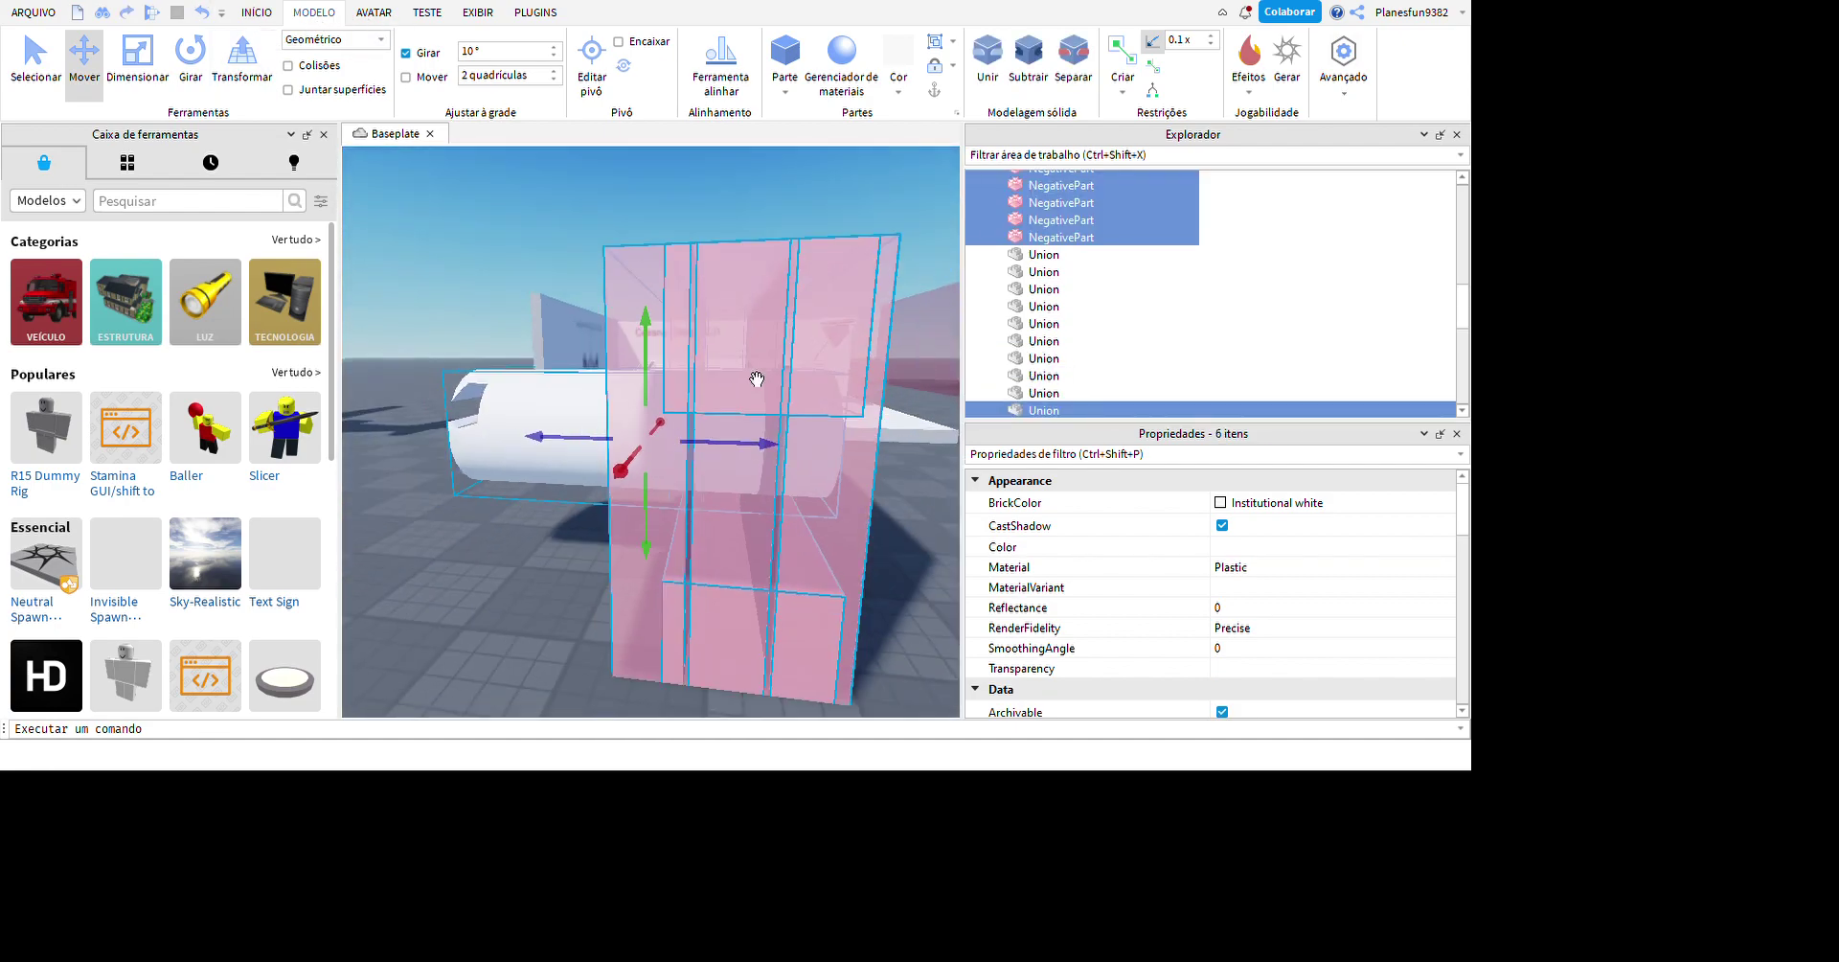
- Adjust the heights of the upper and lower negative blocks around the fuselage copy
scroll(838, 578, down, 3)
right_drag(839, 578, 866, 611)
scroll(929, 463, up, 4)
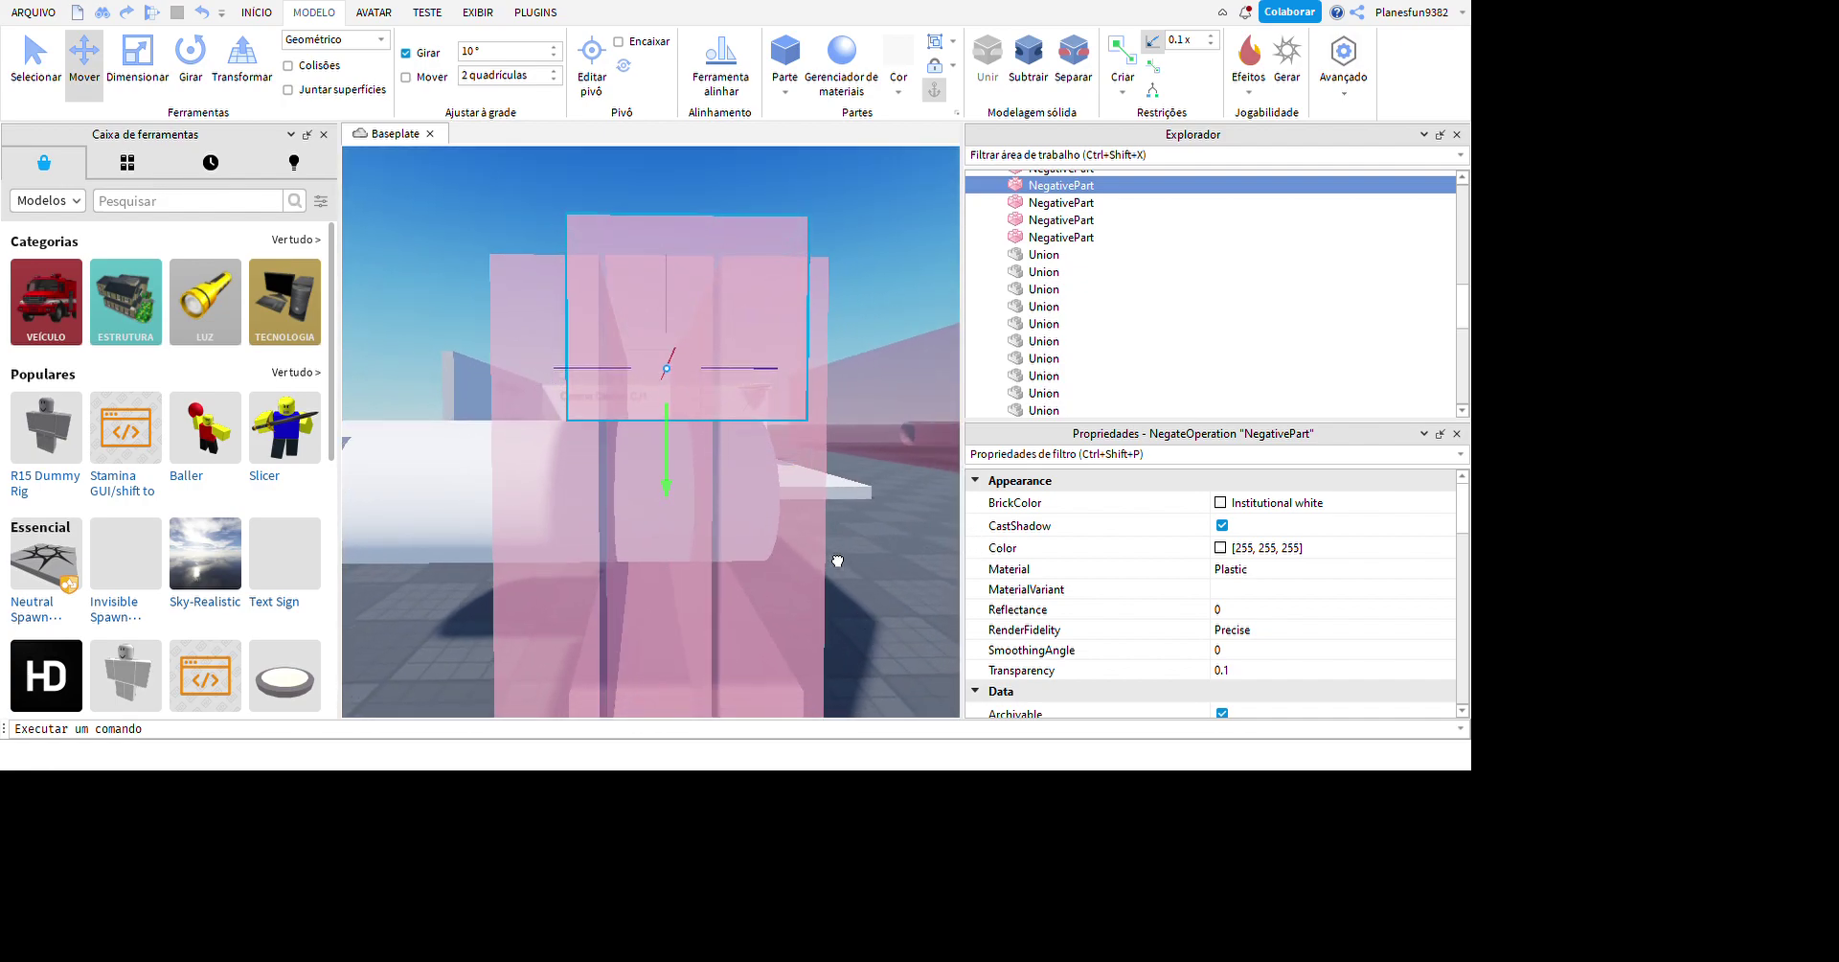
scroll(861, 608, down, 5)
click(891, 566)
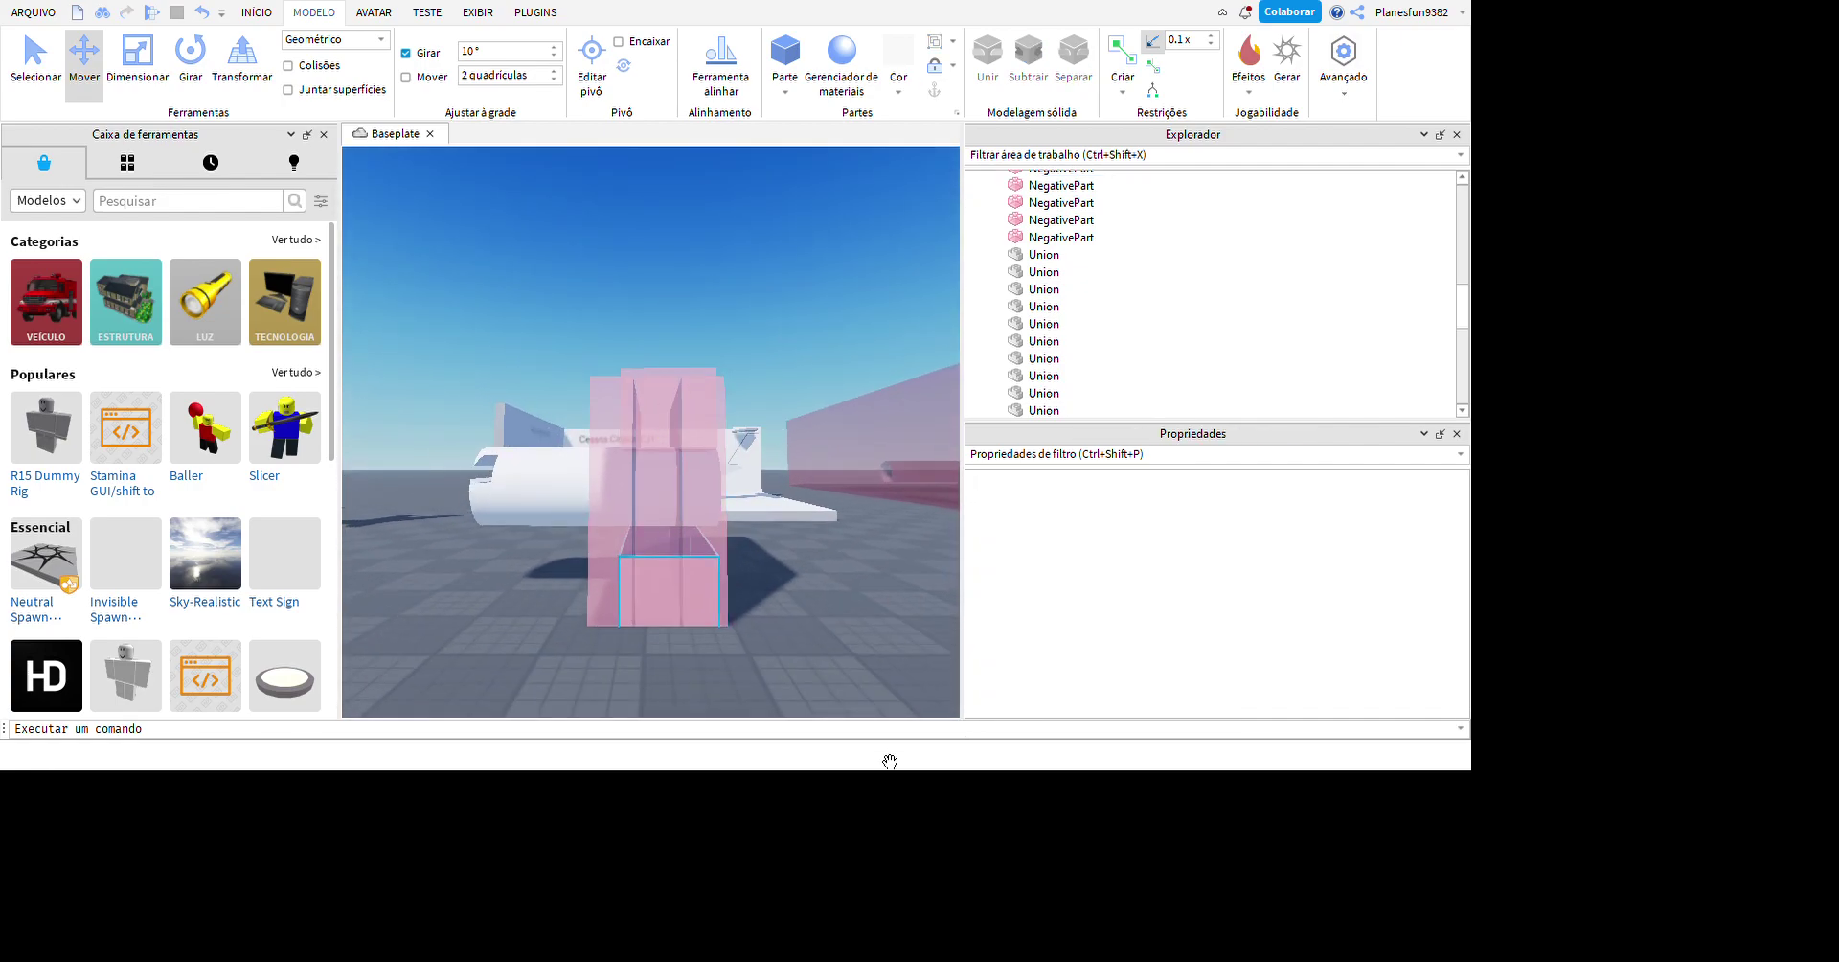
key(ctrl+z)
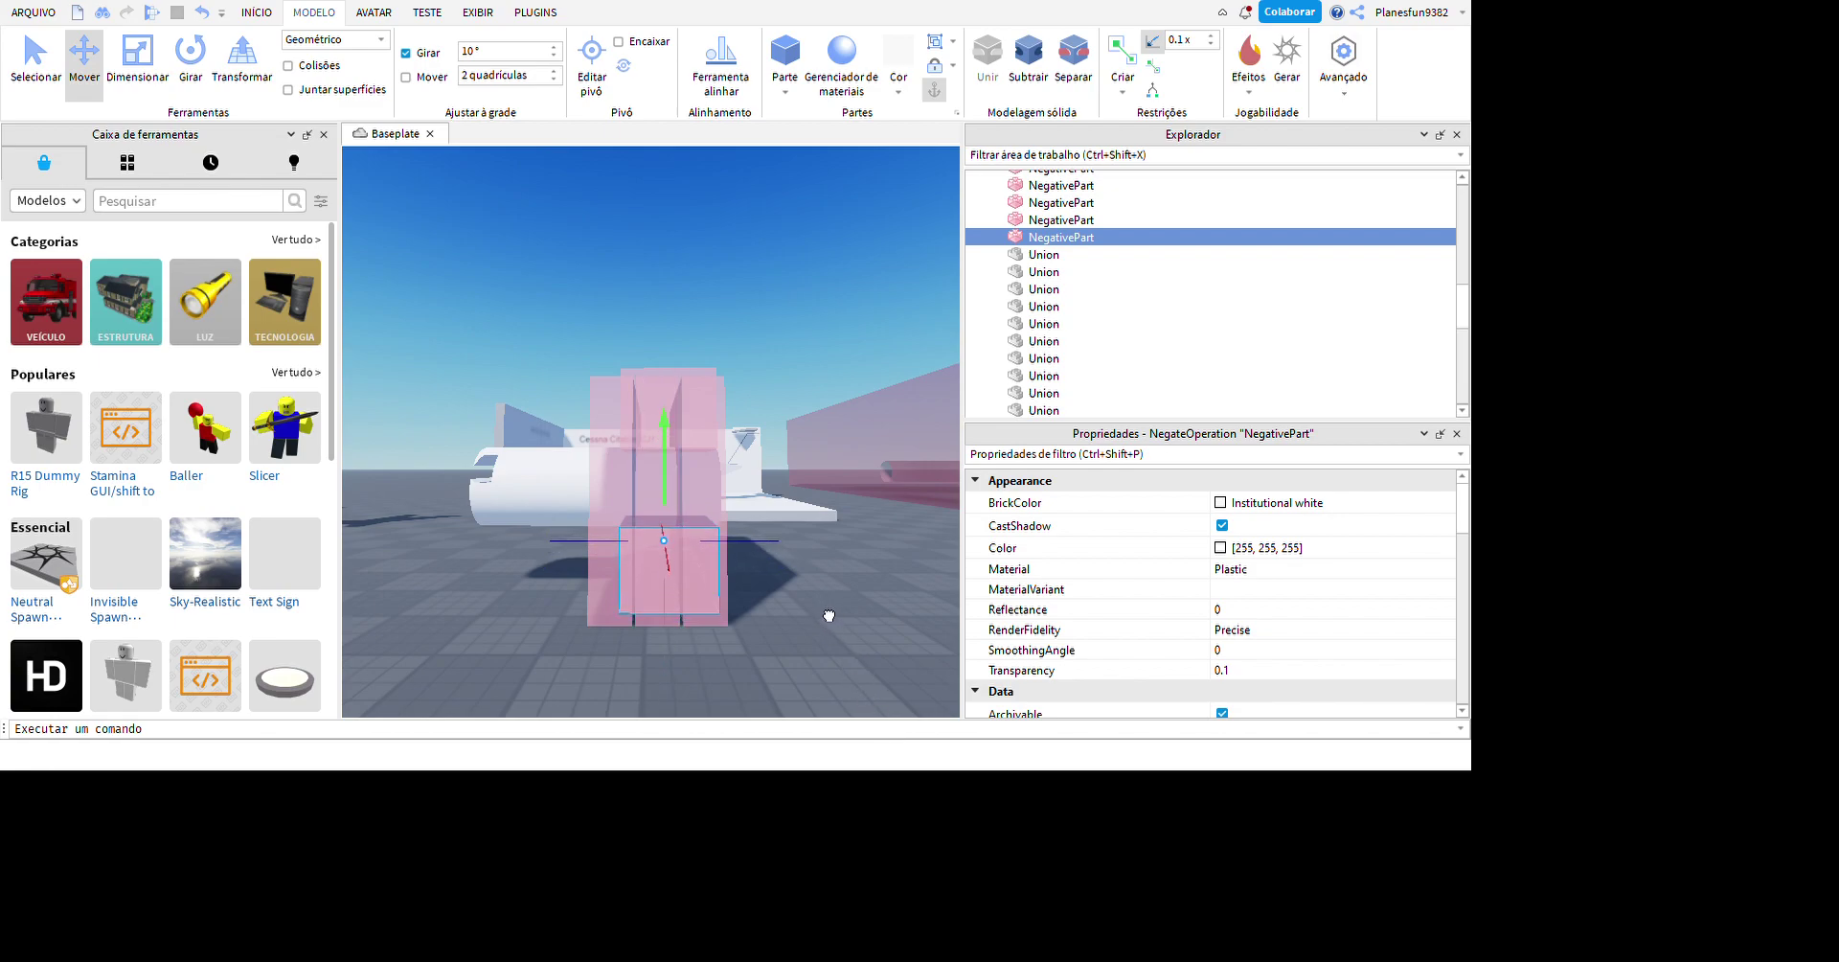
- Select the five negative blocks together with the fuselage copy and union them to cut out the two cross-section slices
mouse_move(928, 586)
right_down()
mouse_move(904, 600)
mouse_move(841, 542)
mouse_move(521, 554)
mouse_move(708, 537)
mouse_move(917, 584)
right_up()
click(651, 360)
click(695, 495)
click(716, 523)
key(f)
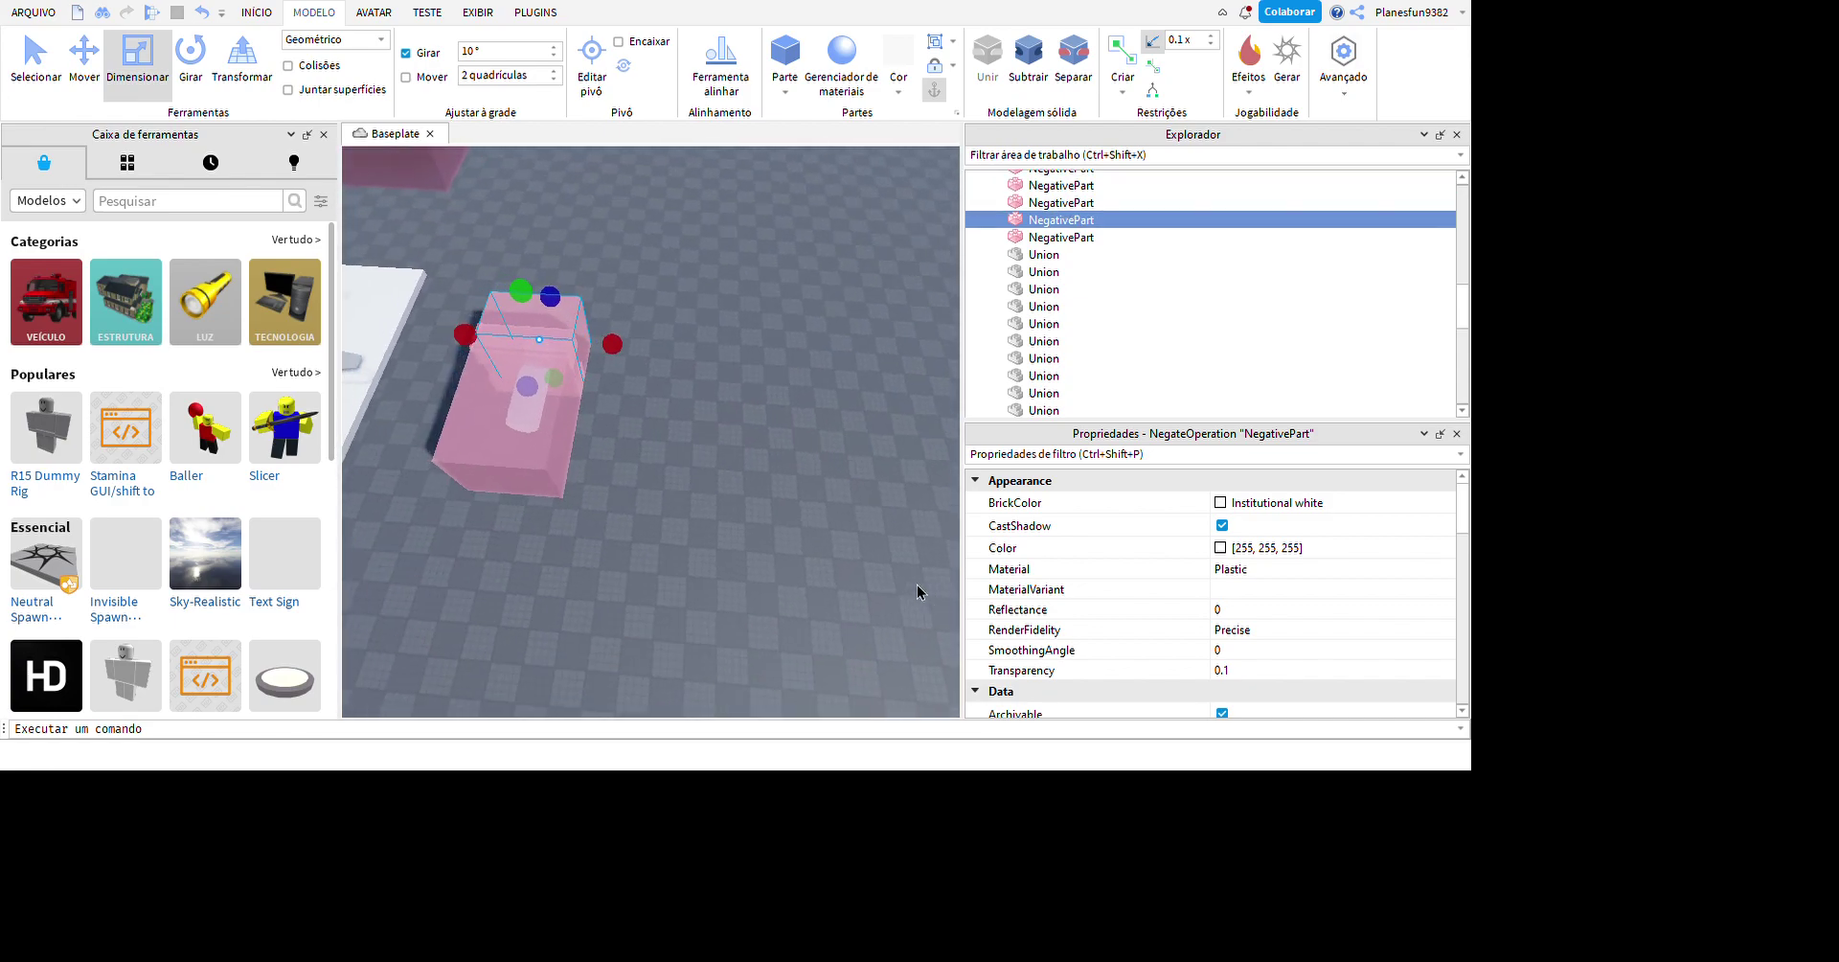
drag(588, 278, 760, 514)
ctrl+click(1045, 410)
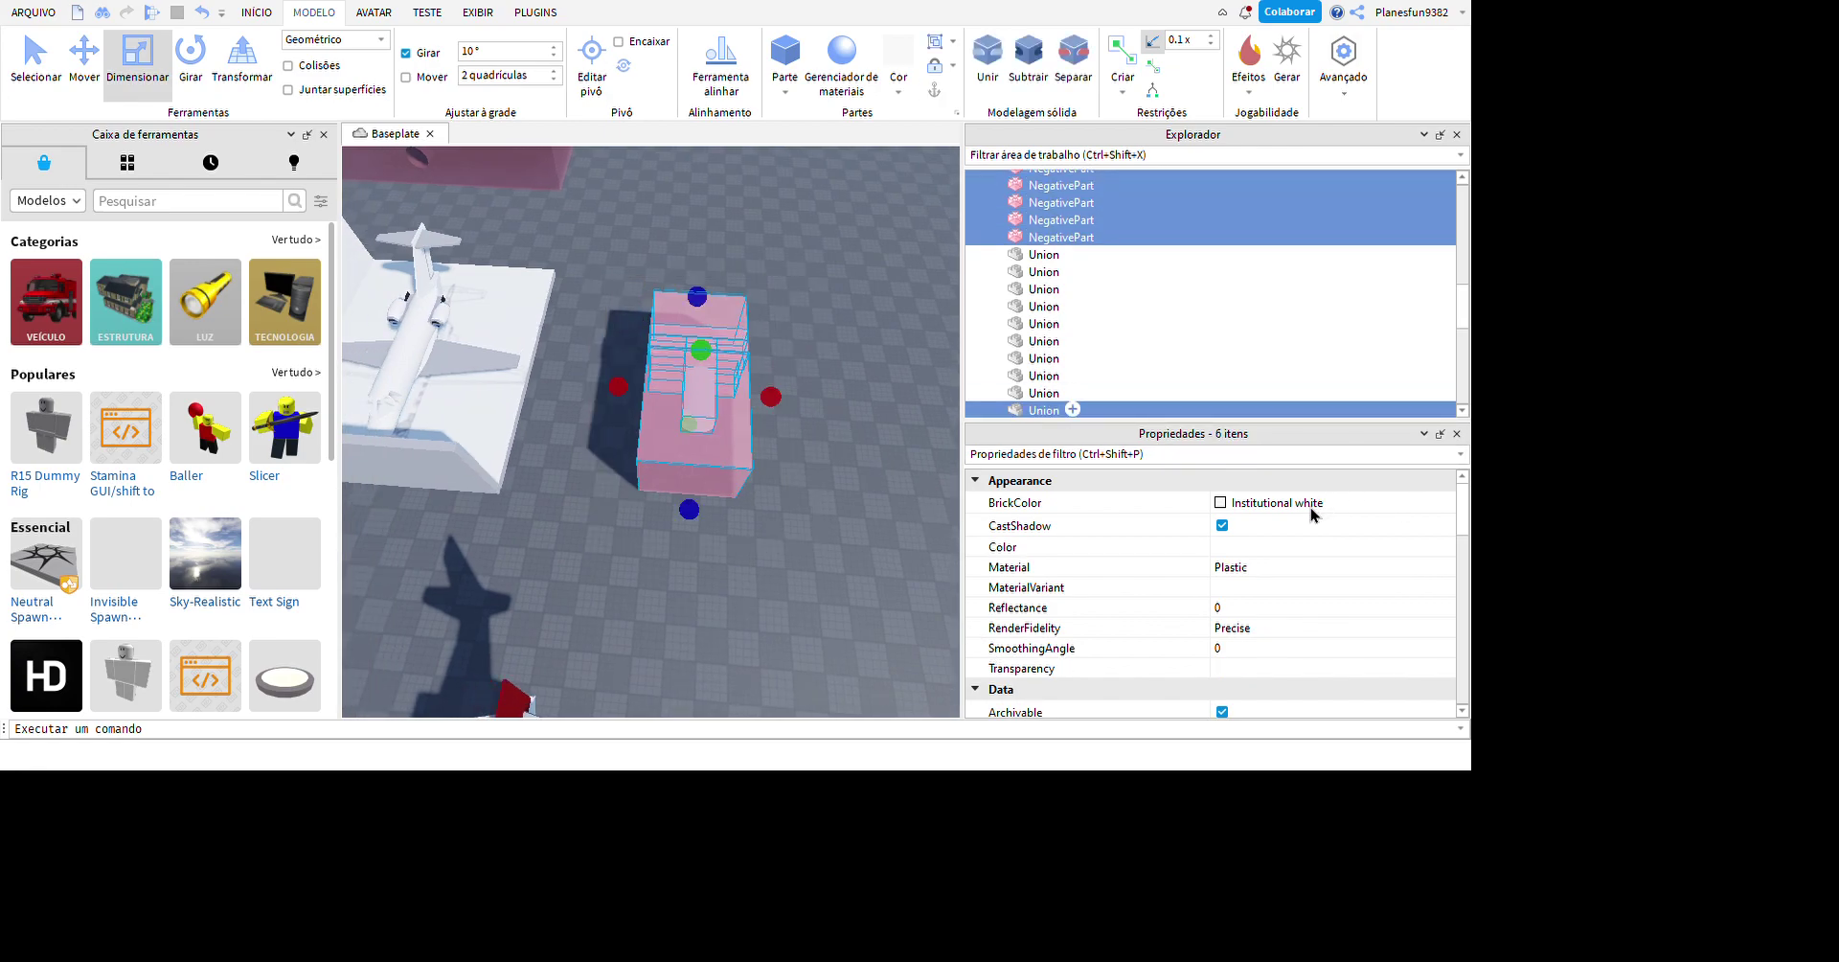
click(988, 57)
right_drag(891, 450, 964, 107)
- Insert a block part beside the two fuselage slices and enlarge it around them, leaving their outer edges protruding
click(785, 57)
right_drag(917, 586, 900, 409)
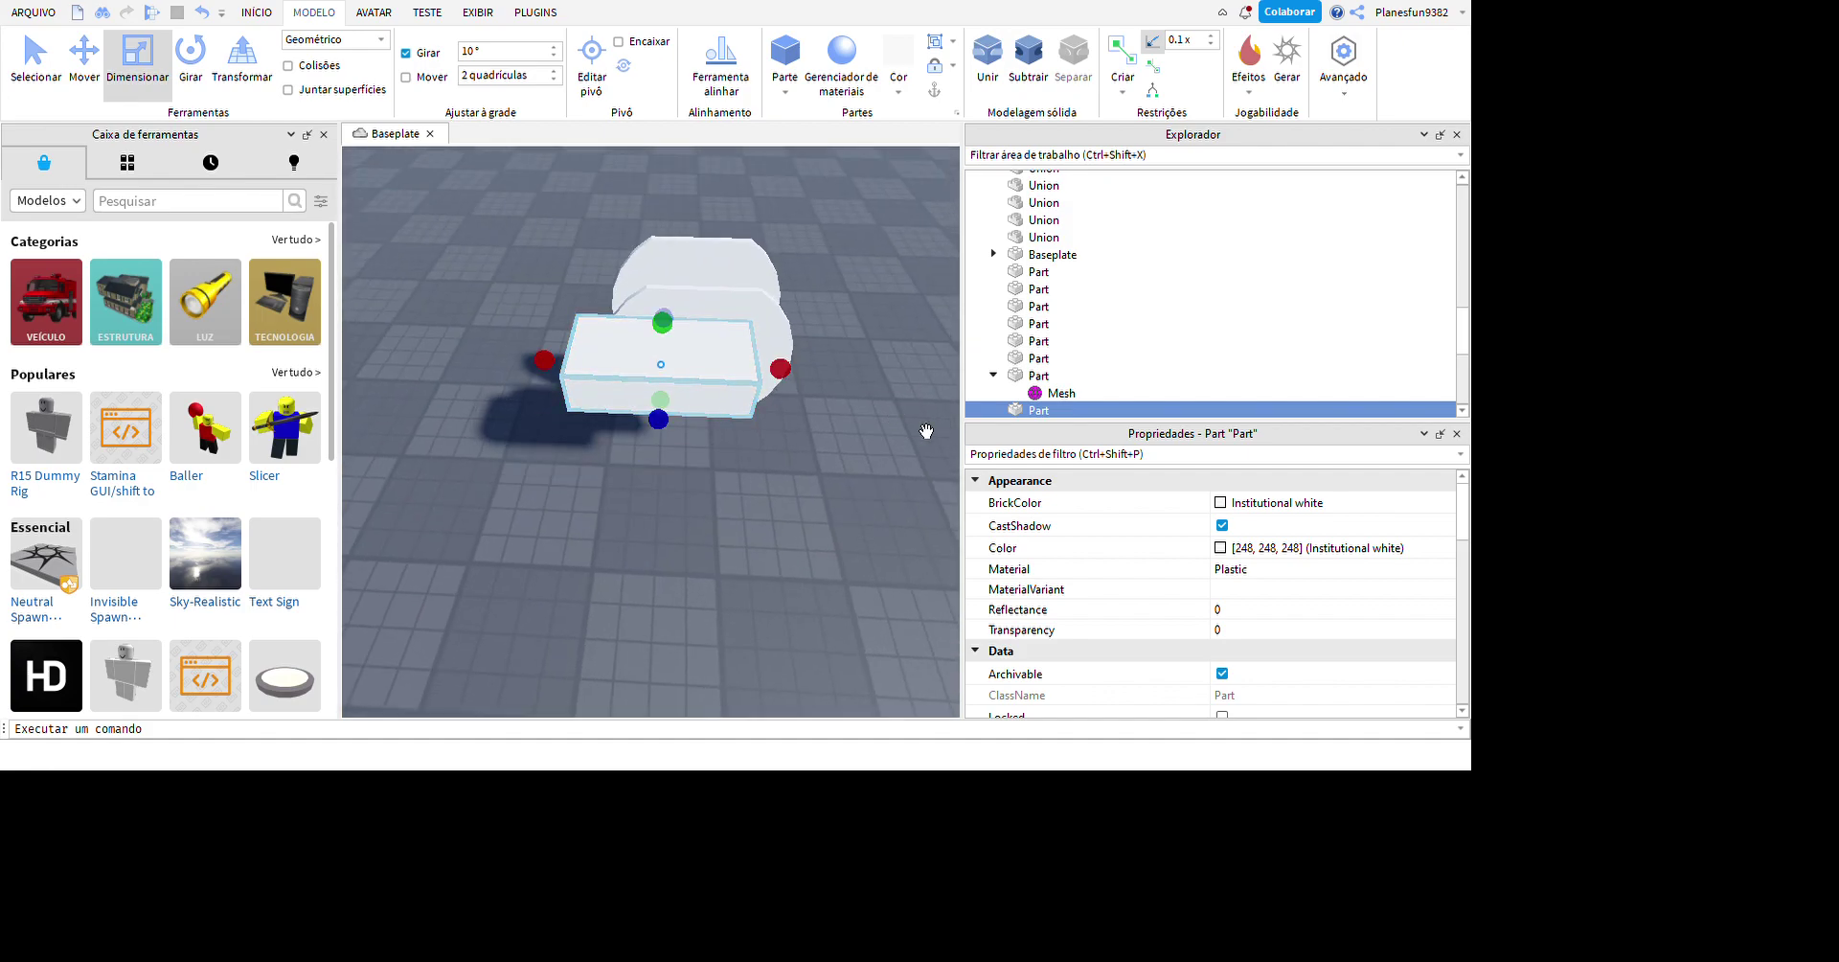
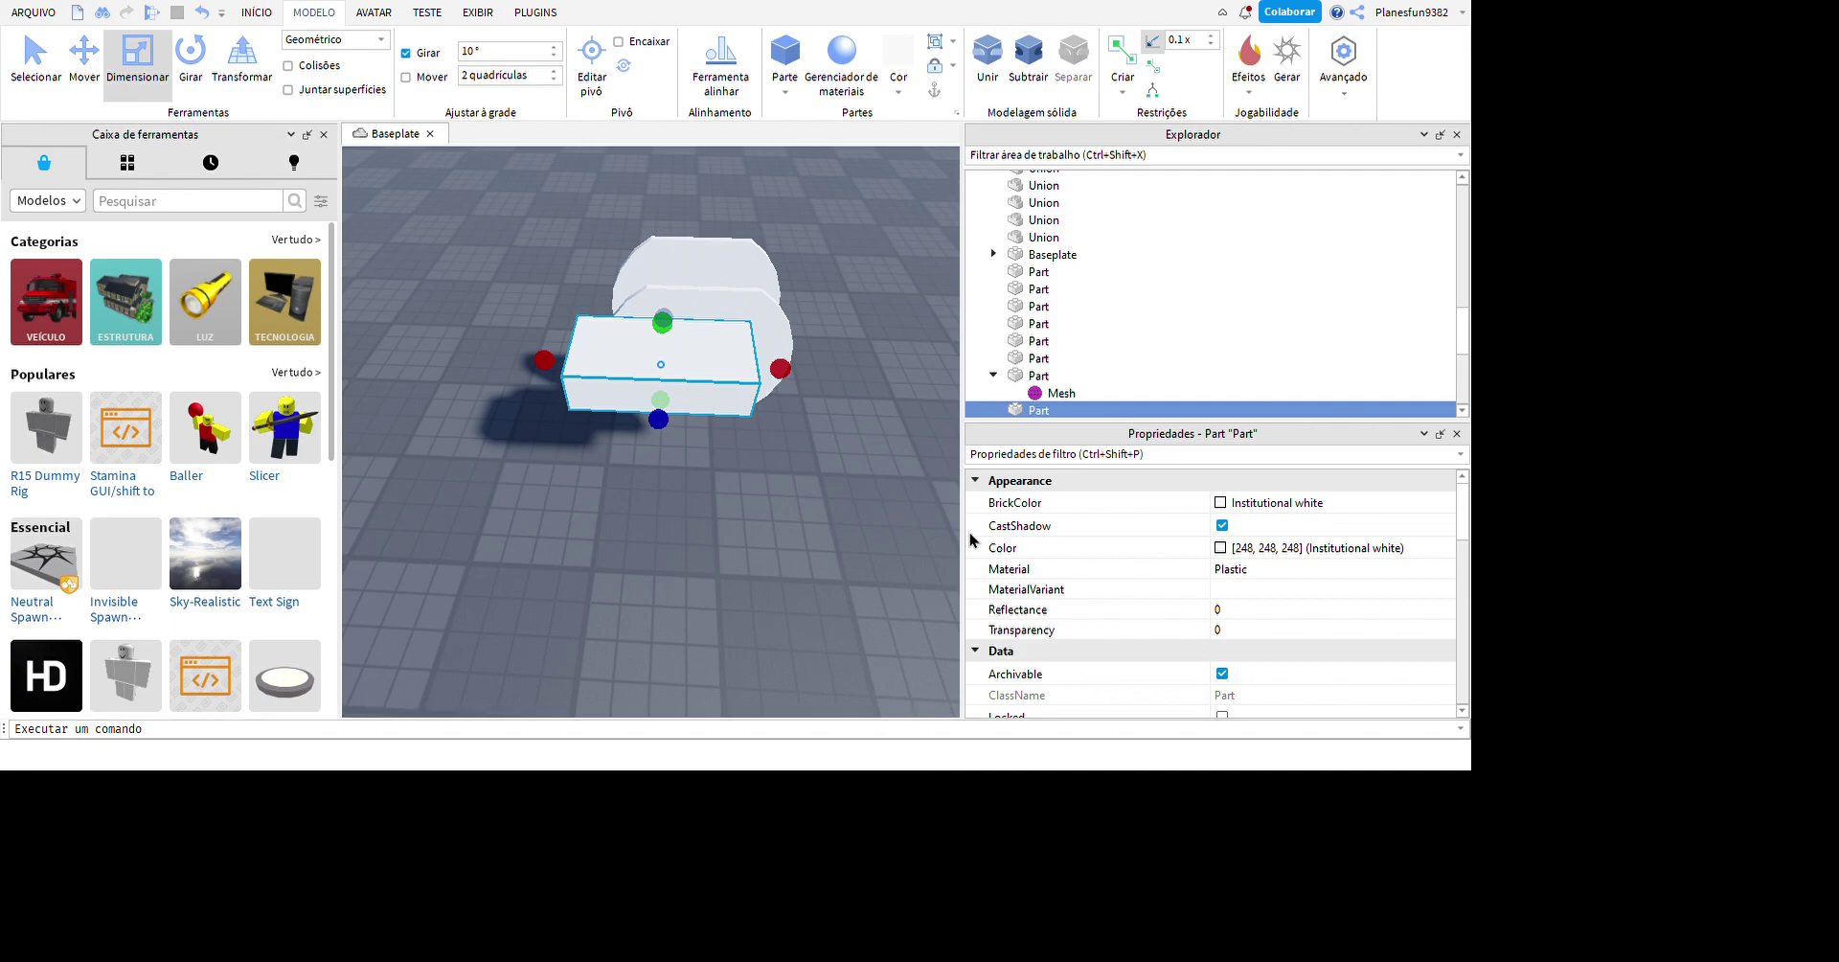
right_drag(862, 440, 965, 481)
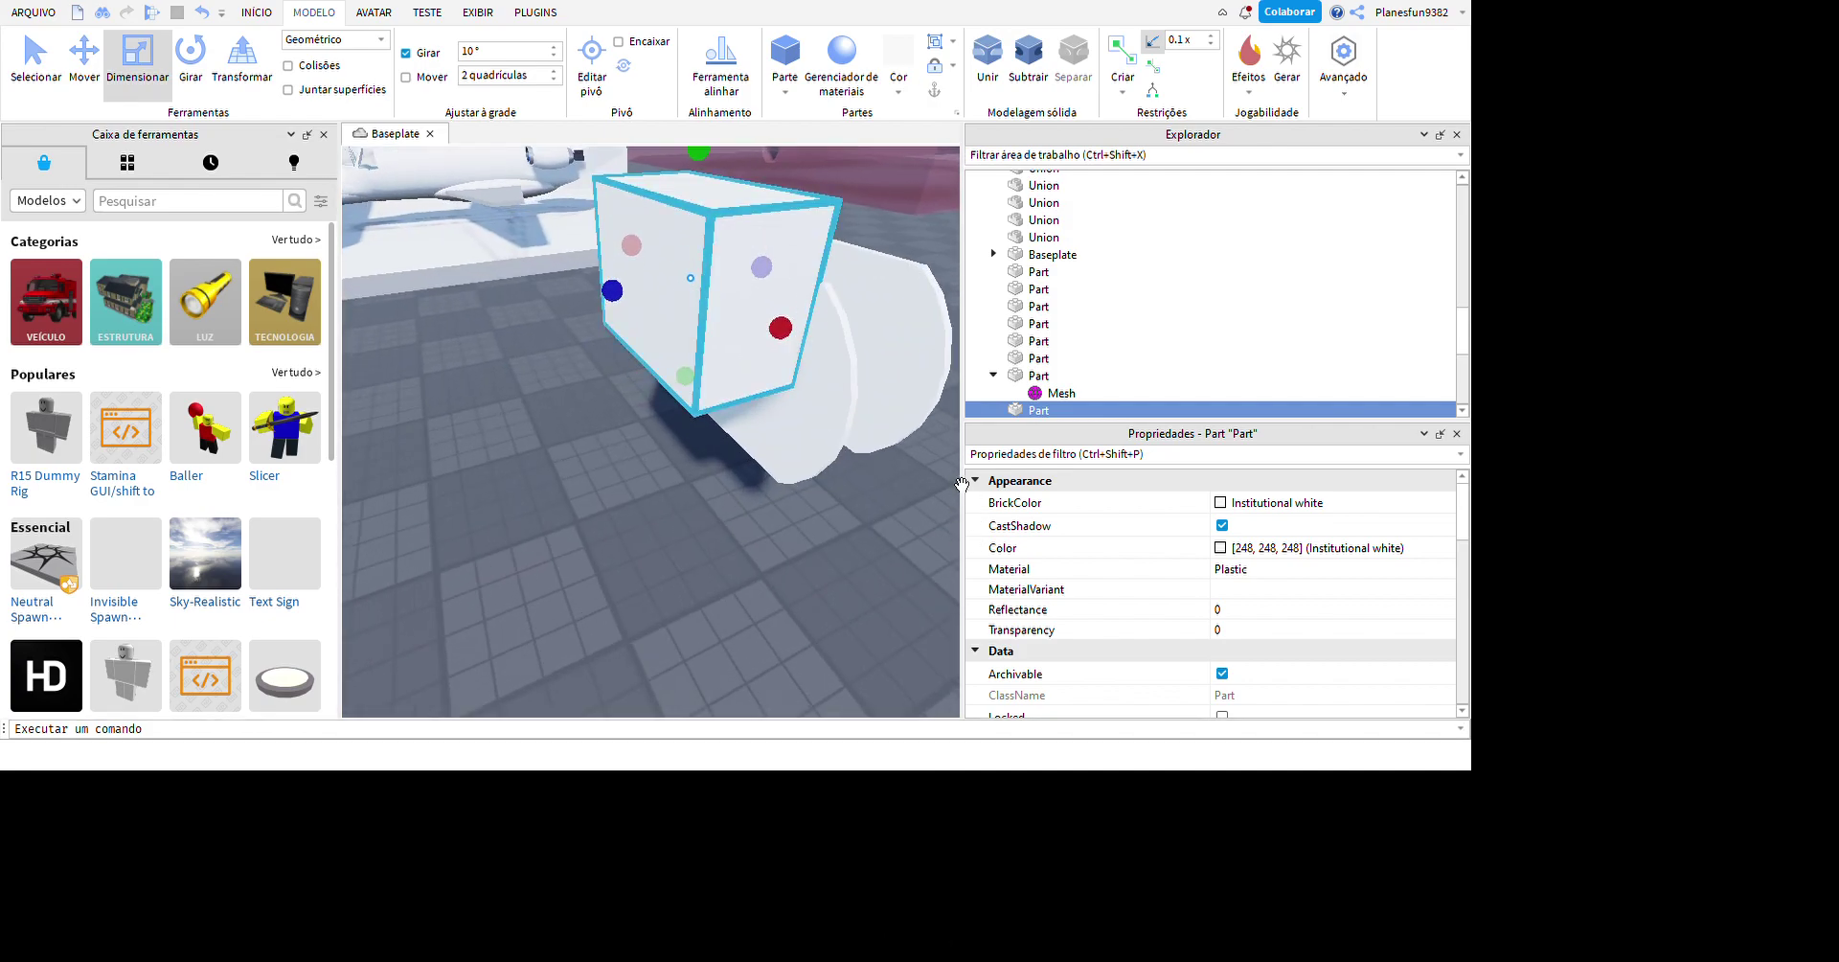
right_drag(834, 538, 807, 515)
- Negate the enlarged block, union it with the fuselage slices to trim them, and colour the resulting strips Smoky grey
key(ctrl+z)
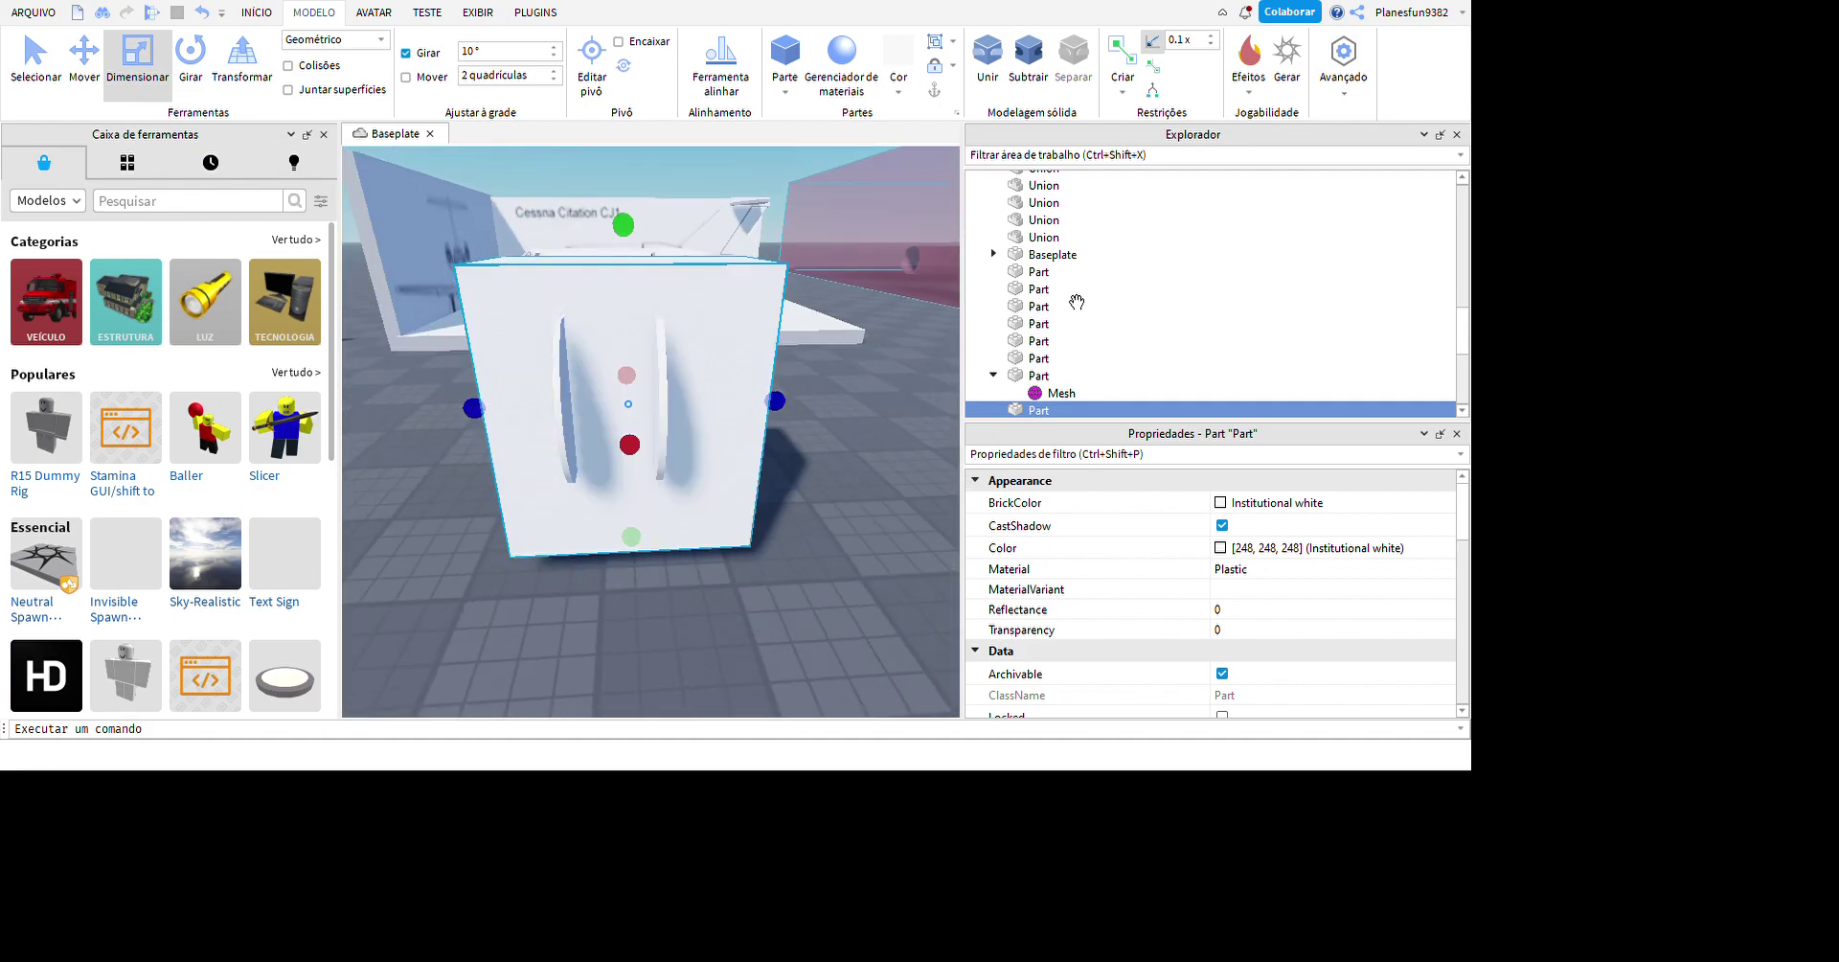
key(ctrl+z)
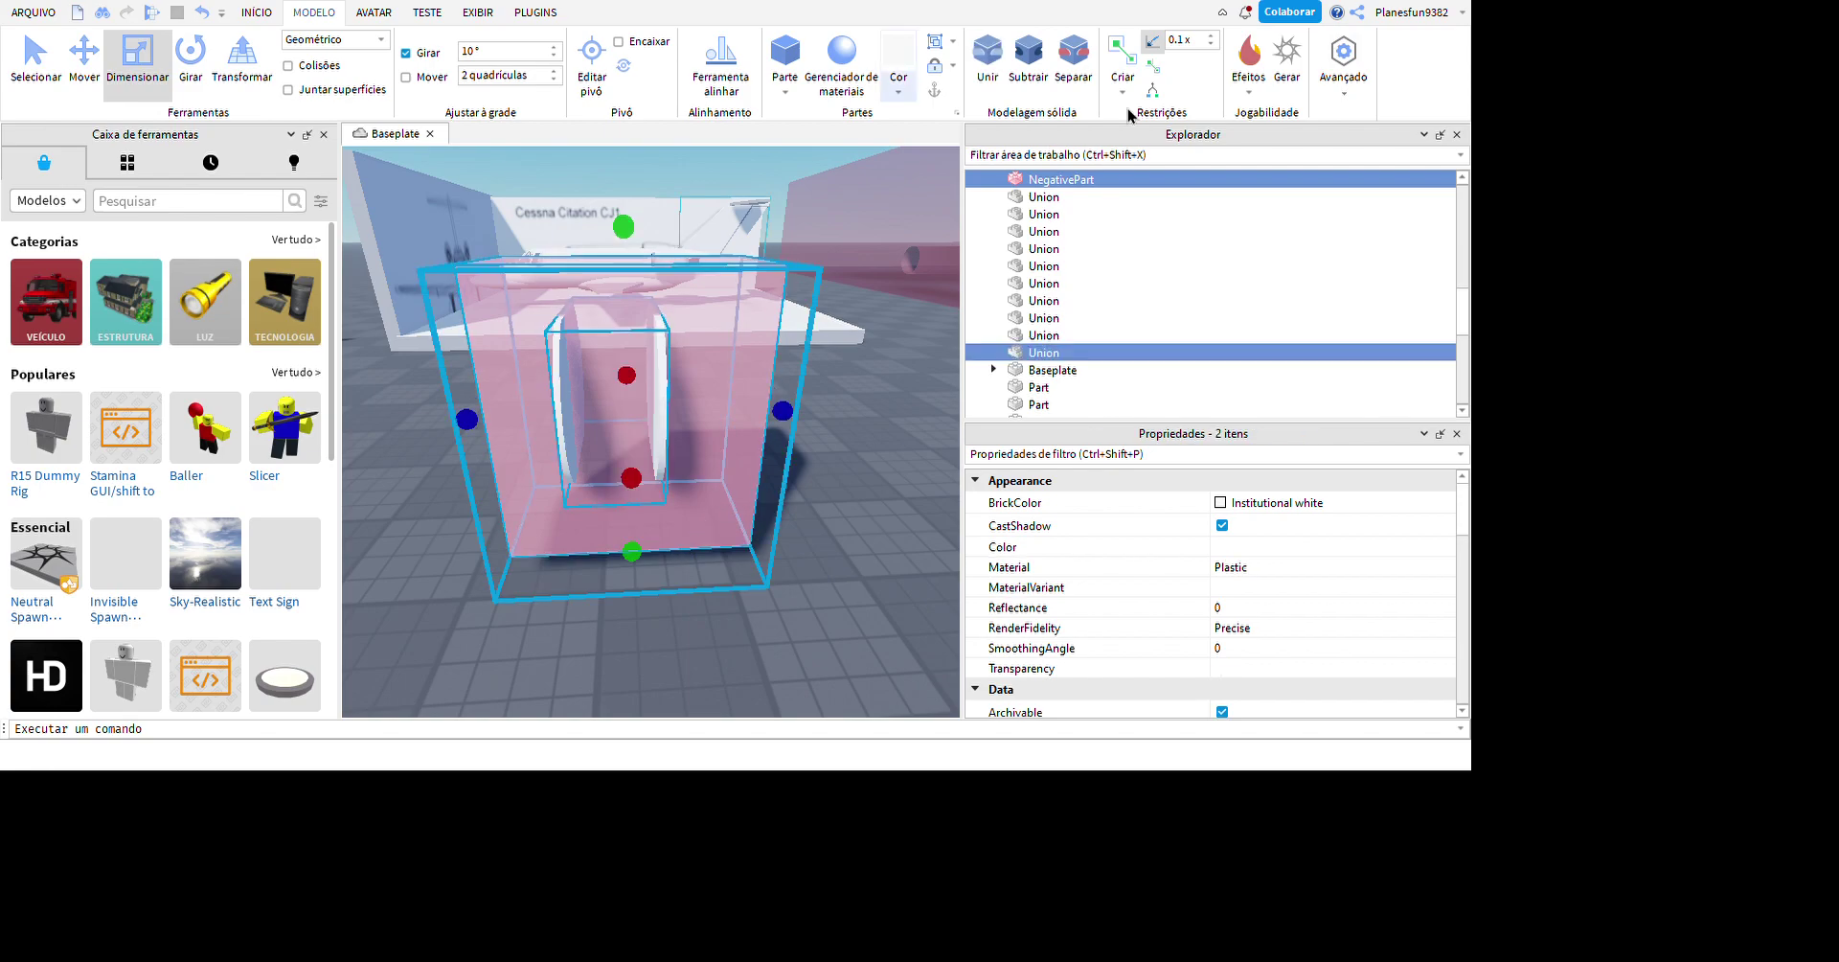
key(ctrl+shift+g)
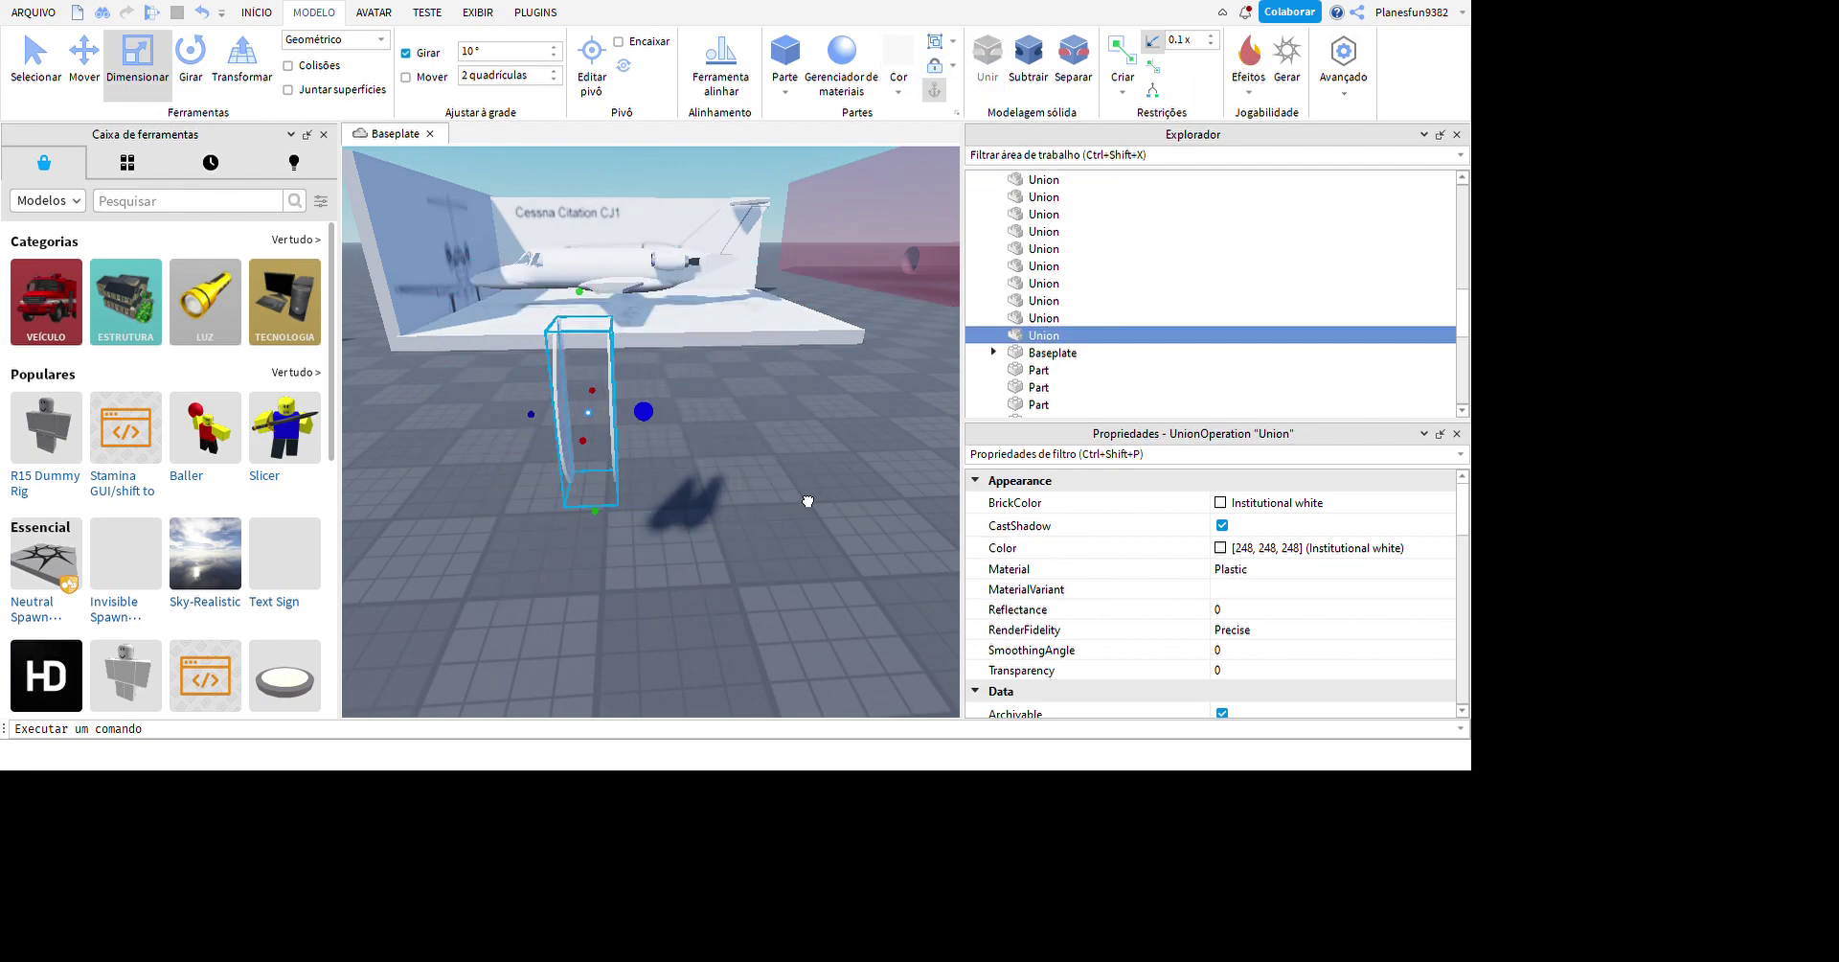
scroll(807, 498, up, 3)
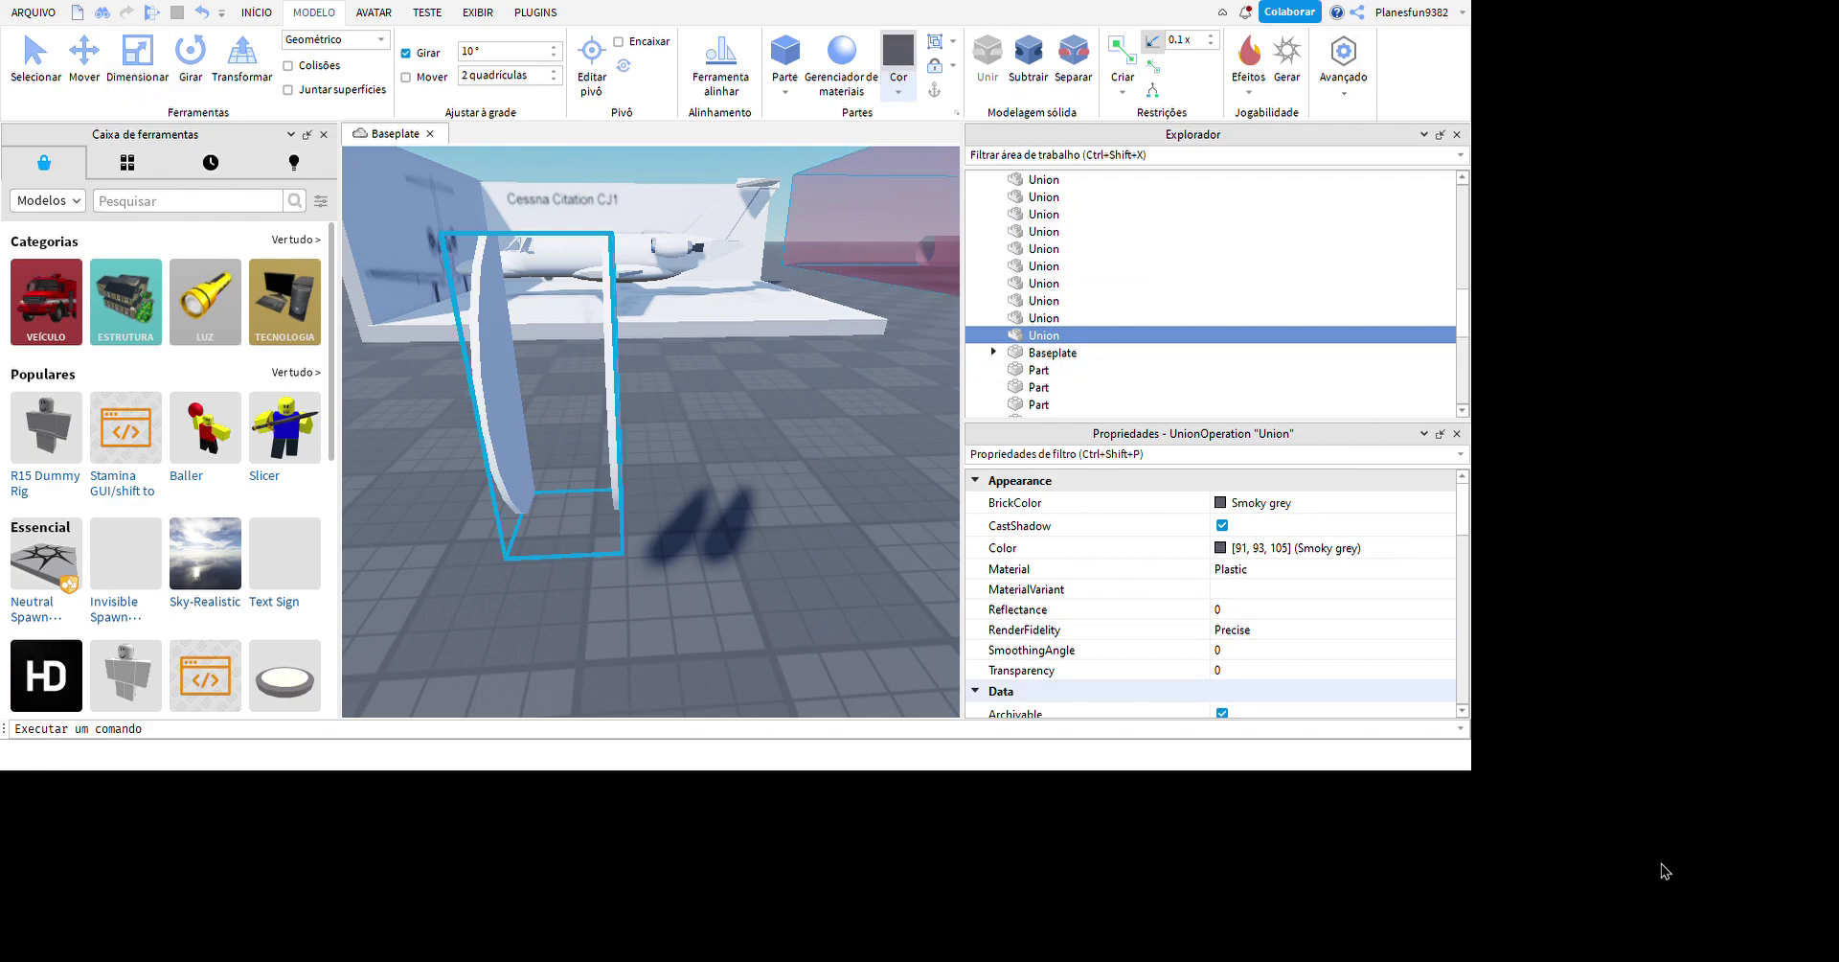
- Enable UsePartColor on the grey door-outline union and move it onto the forward side of the aircraft's fuselage
scroll(1222, 599, down, 5)
click(1222, 598)
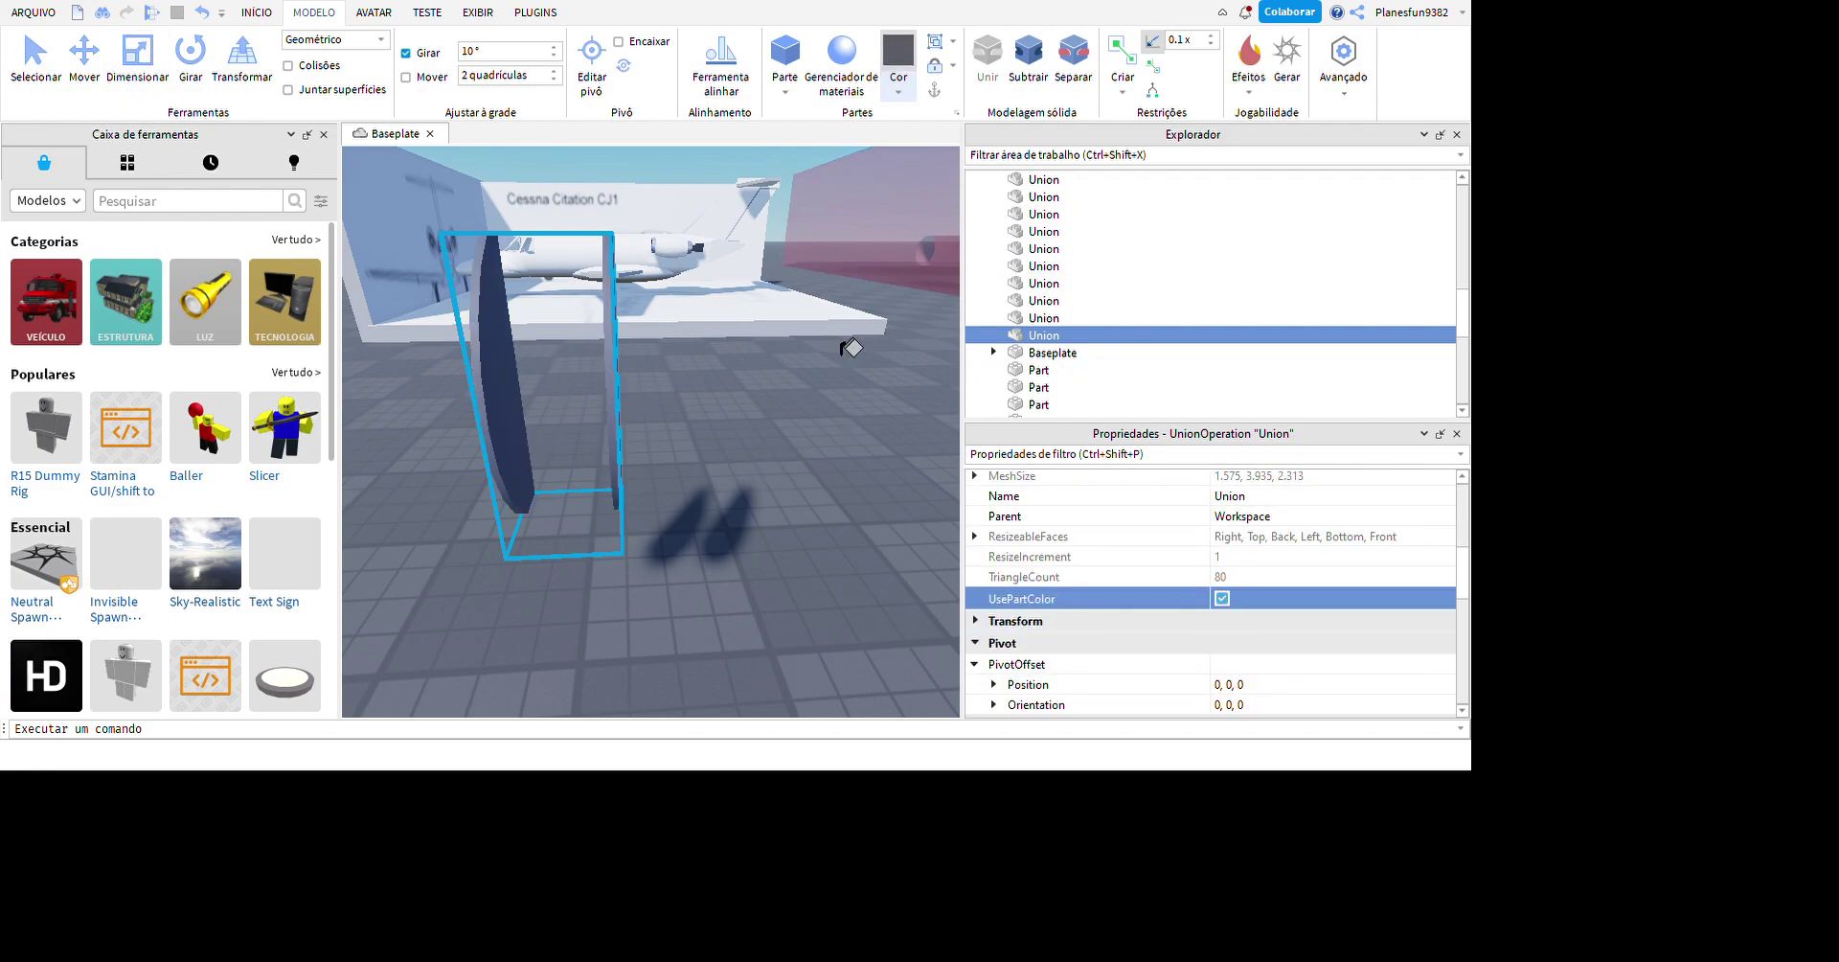
click(84, 52)
key(f)
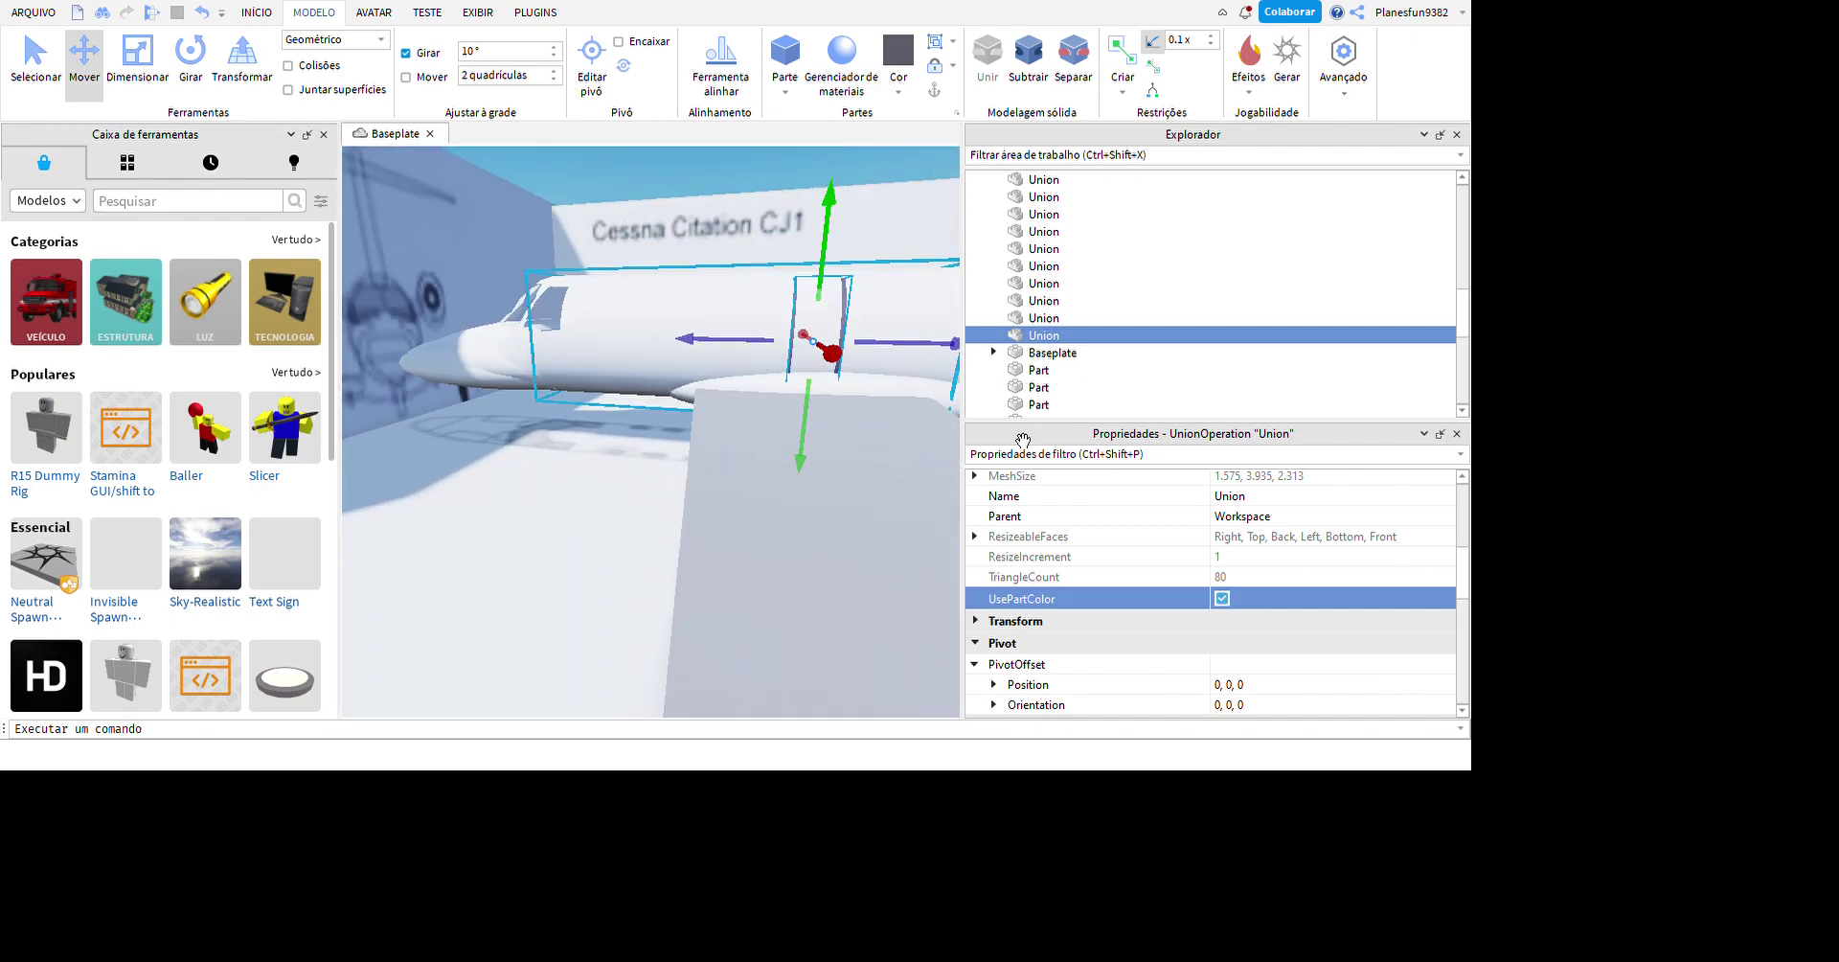
mouse_move(946, 429)
right_down()
mouse_move(899, 422)
mouse_move(863, 604)
mouse_move(898, 414)
mouse_move(890, 518)
mouse_move(861, 459)
mouse_move(861, 274)
right_up()
- Add a block part, colour it Institutional white, and resize it to match a cabin window in the blueprint
click(899, 414)
key(ctrl+v)
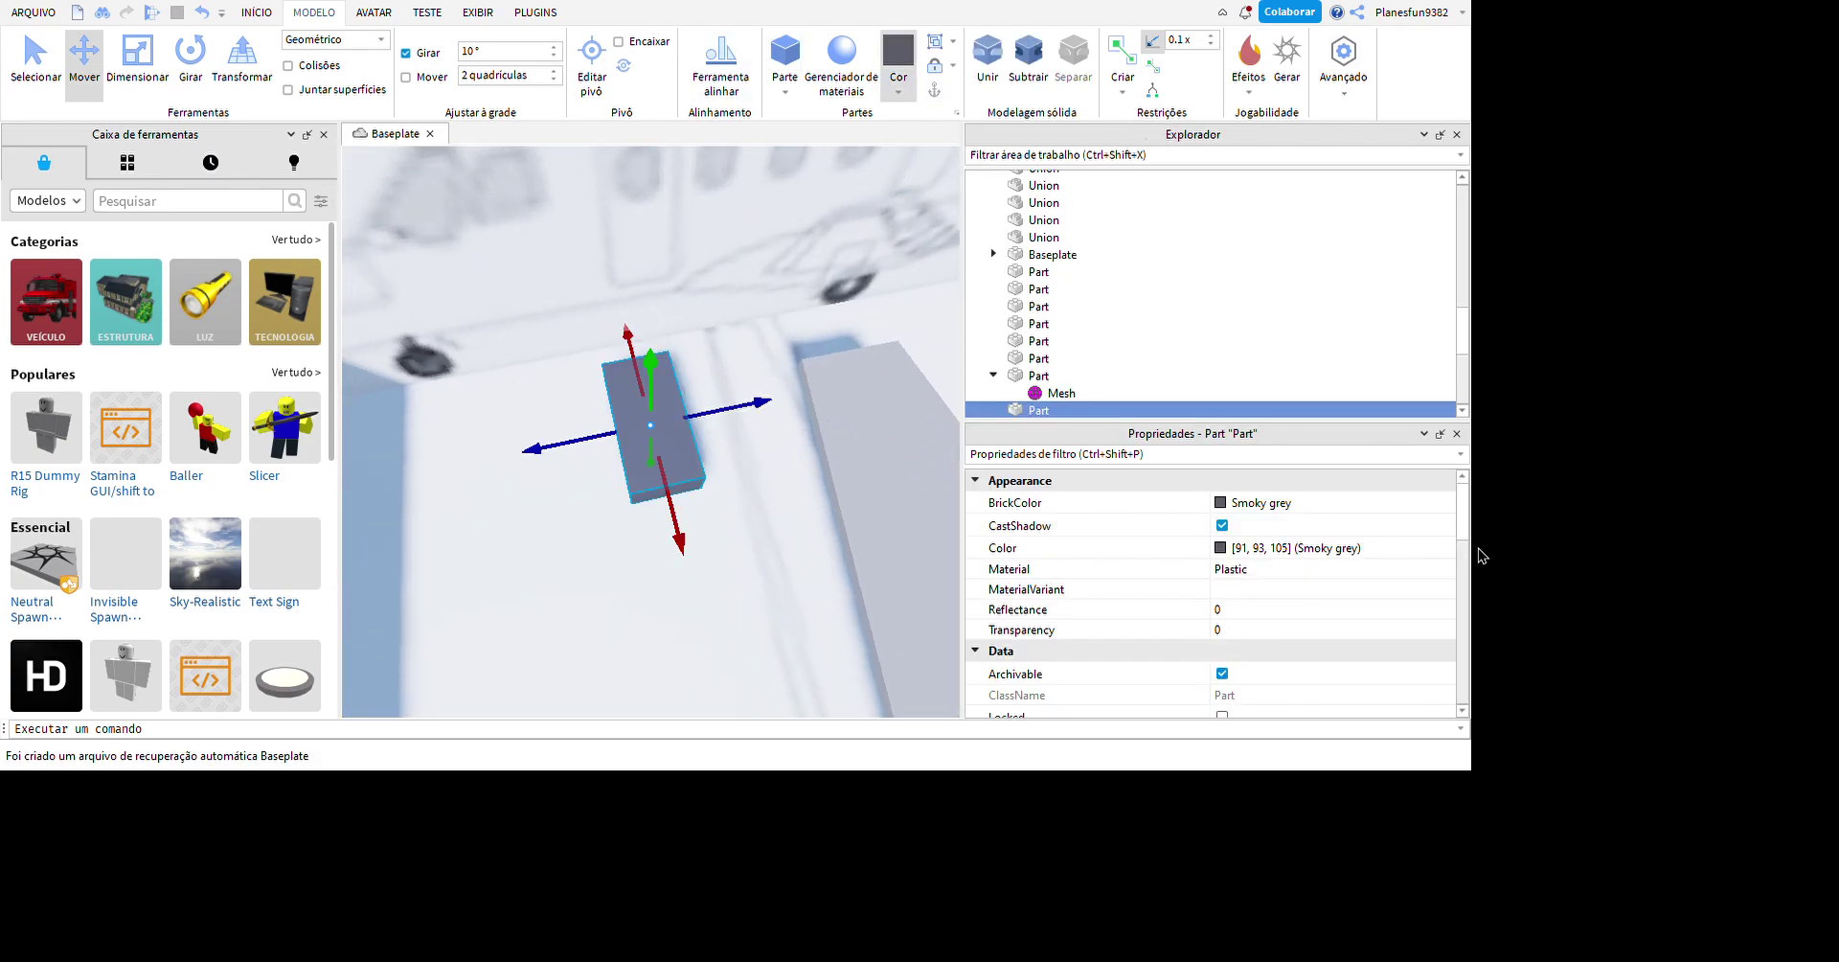
click(139, 59)
right_drag(827, 577, 780, 628)
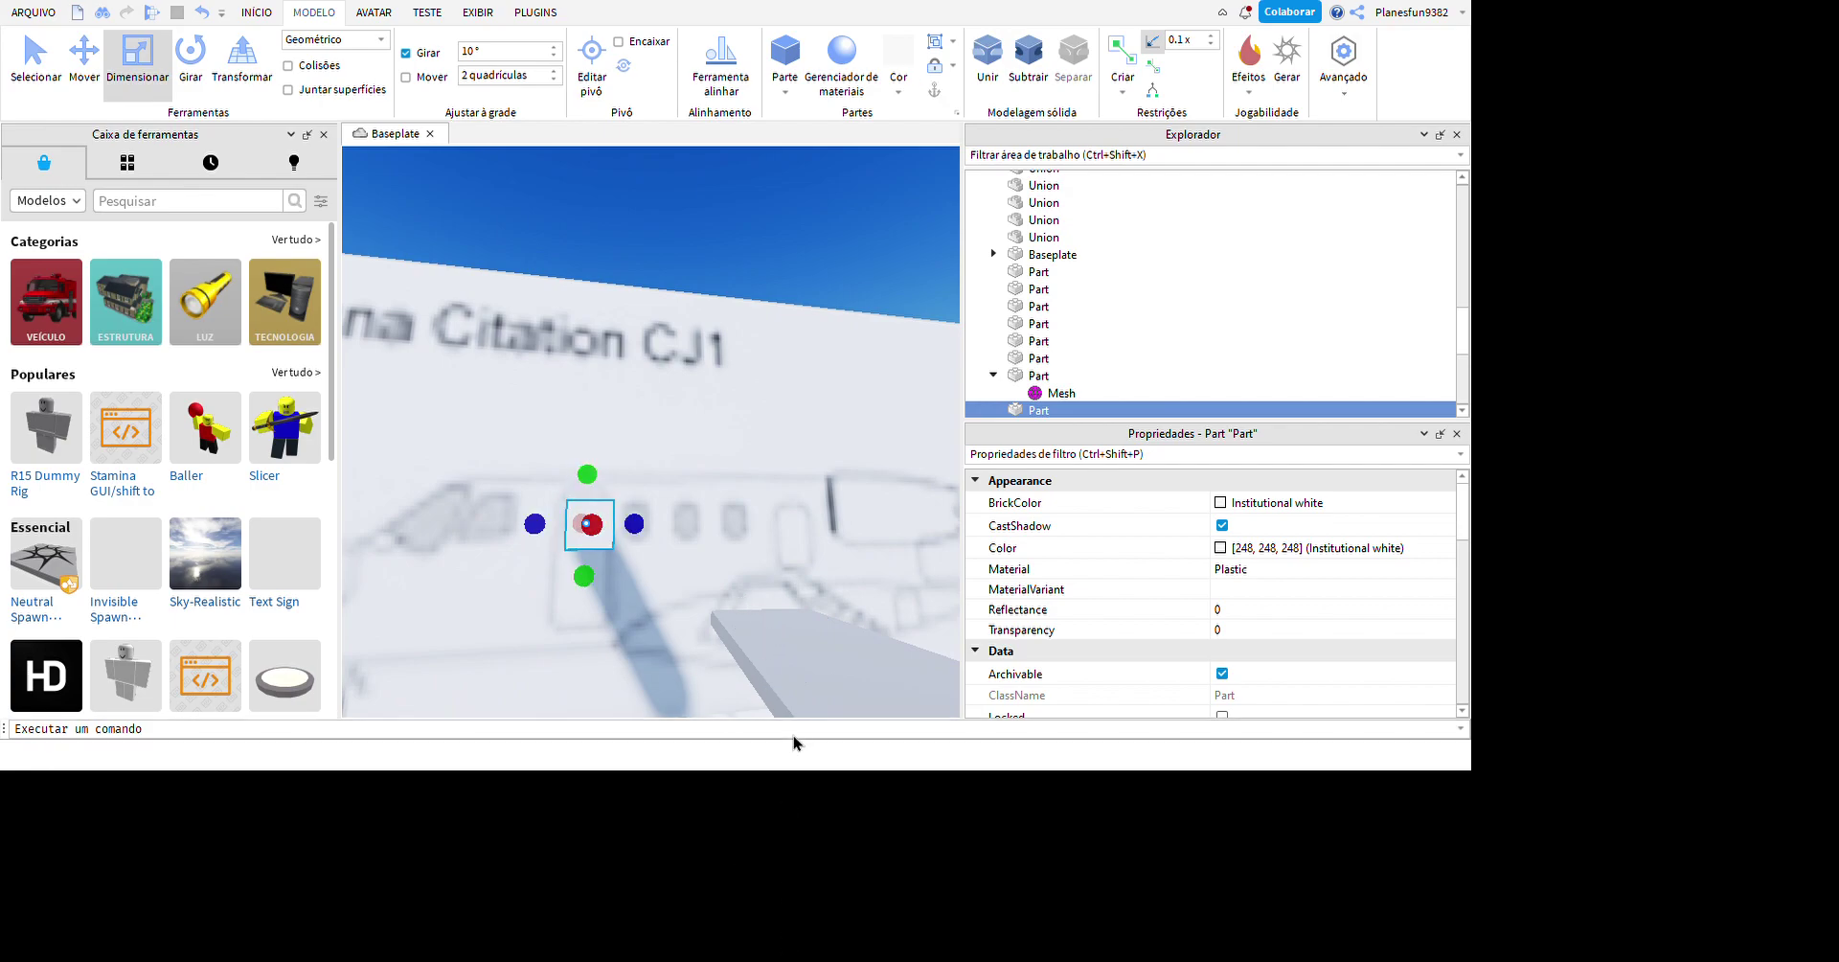
scroll(709, 615, up, 5)
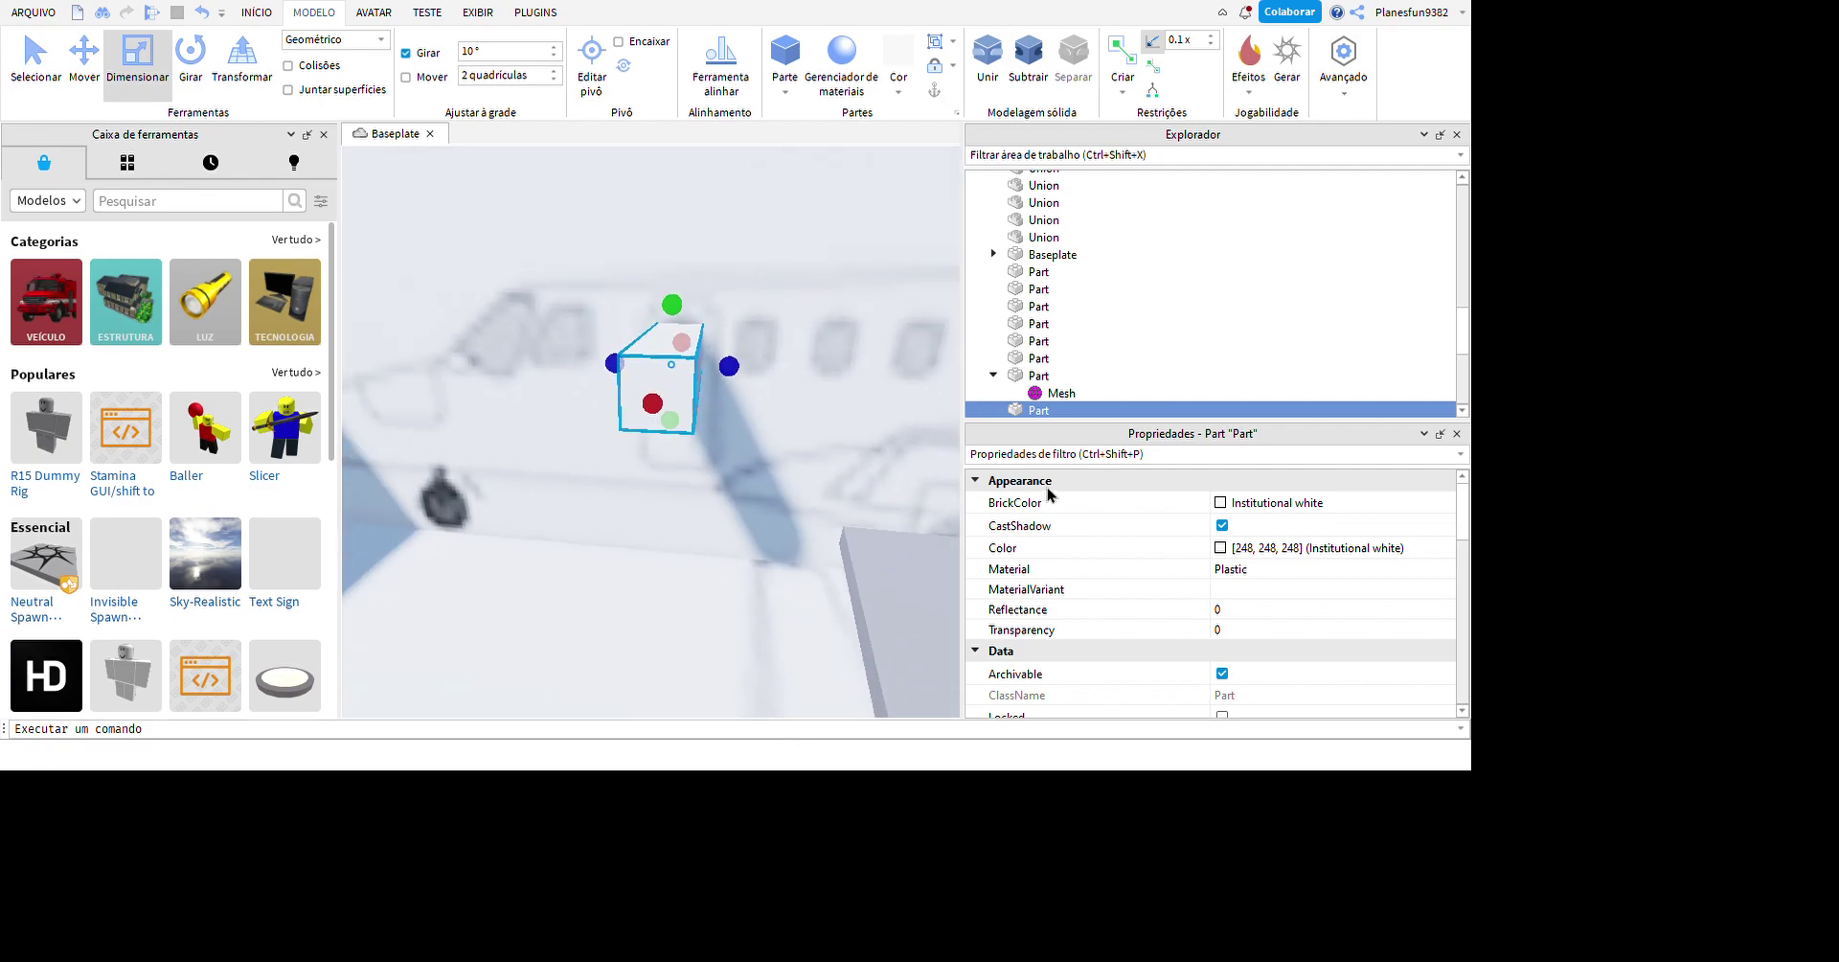
right_drag(872, 501, 837, 630)
right_drag(703, 299, 971, 103)
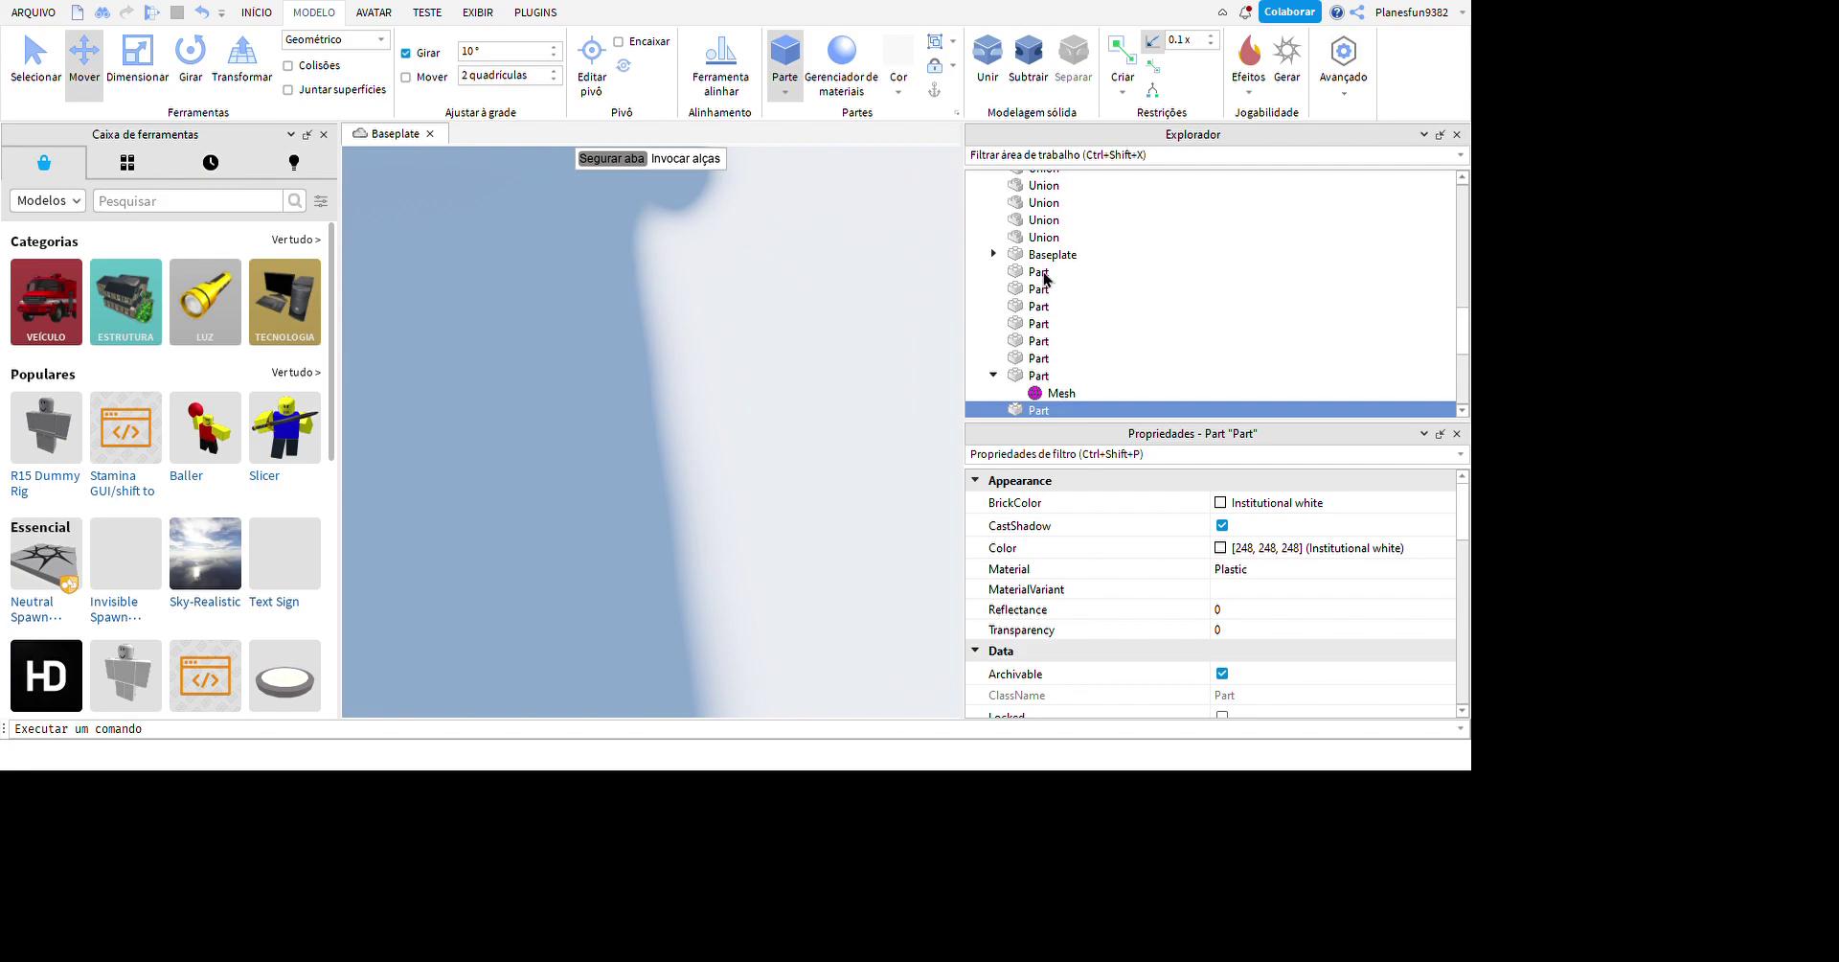
- Add a rounded part at the upper and lower ends of the white block to form a pill-shaped window
scroll(1044, 279, down, 1)
key(f)
right_drag(853, 648, 910, 405)
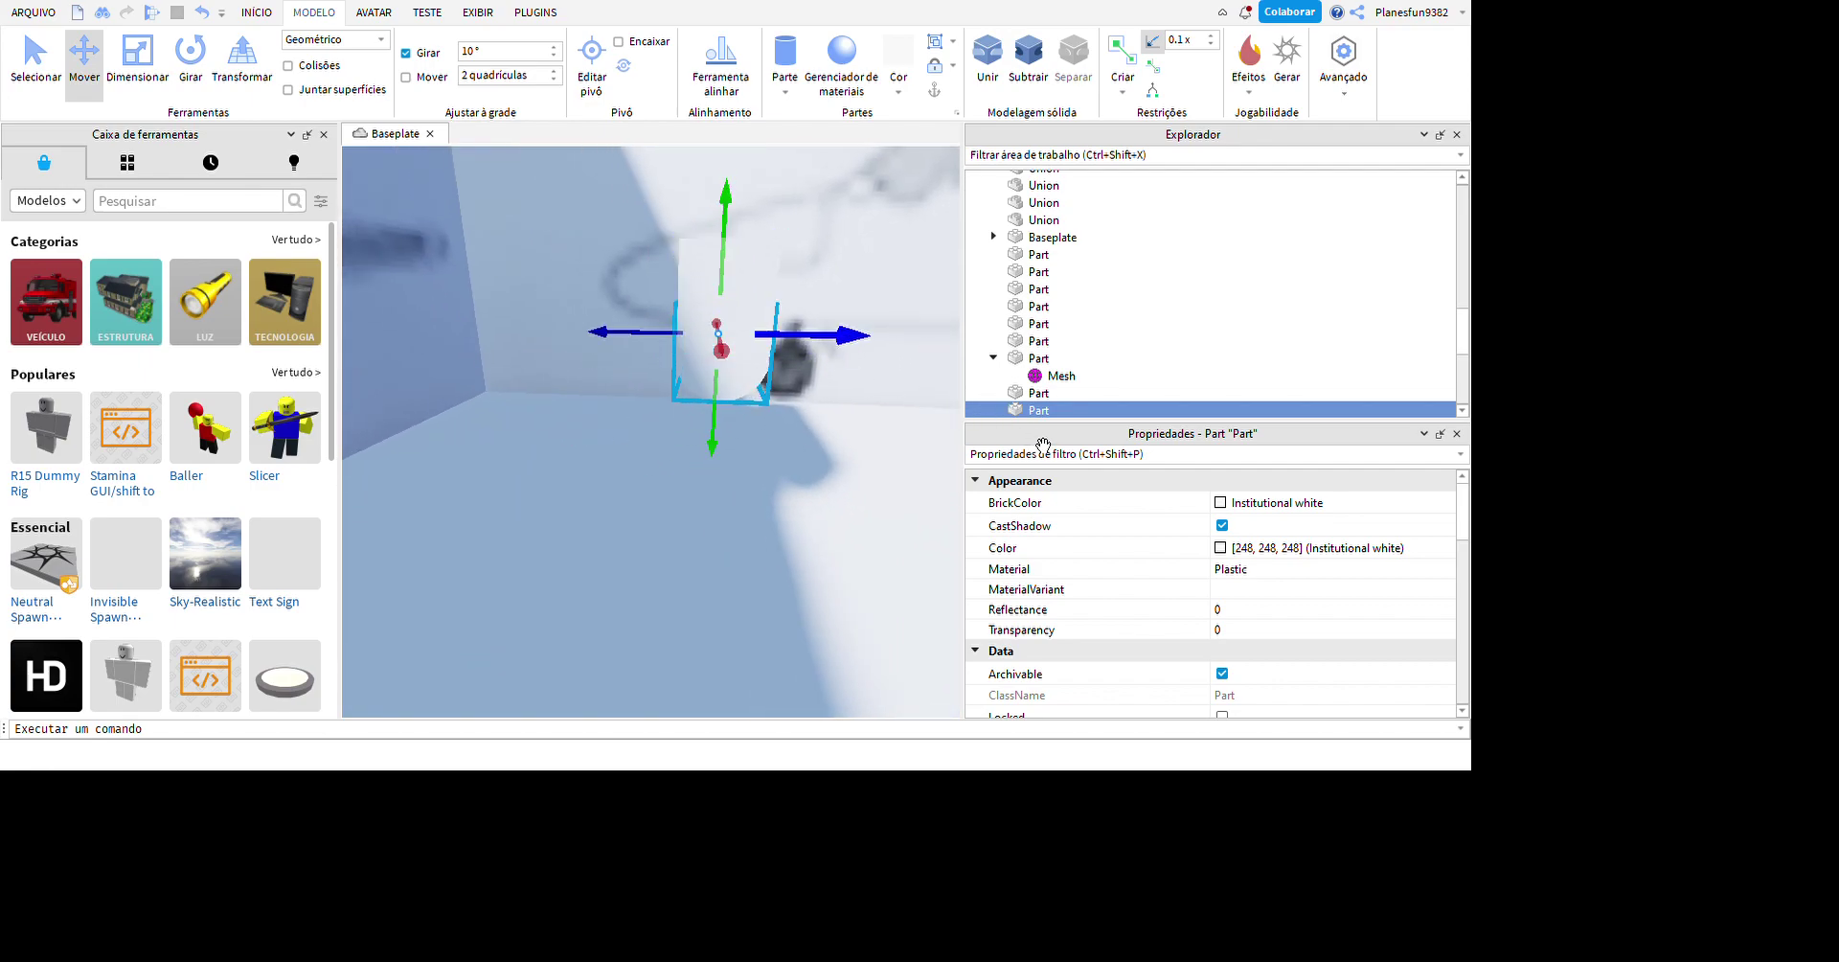
right_drag(1043, 445, 947, 439)
right_drag(937, 282, 780, 720)
ctrl+click(867, 510)
right_drag(867, 510, 703, 398)
click(946, 676)
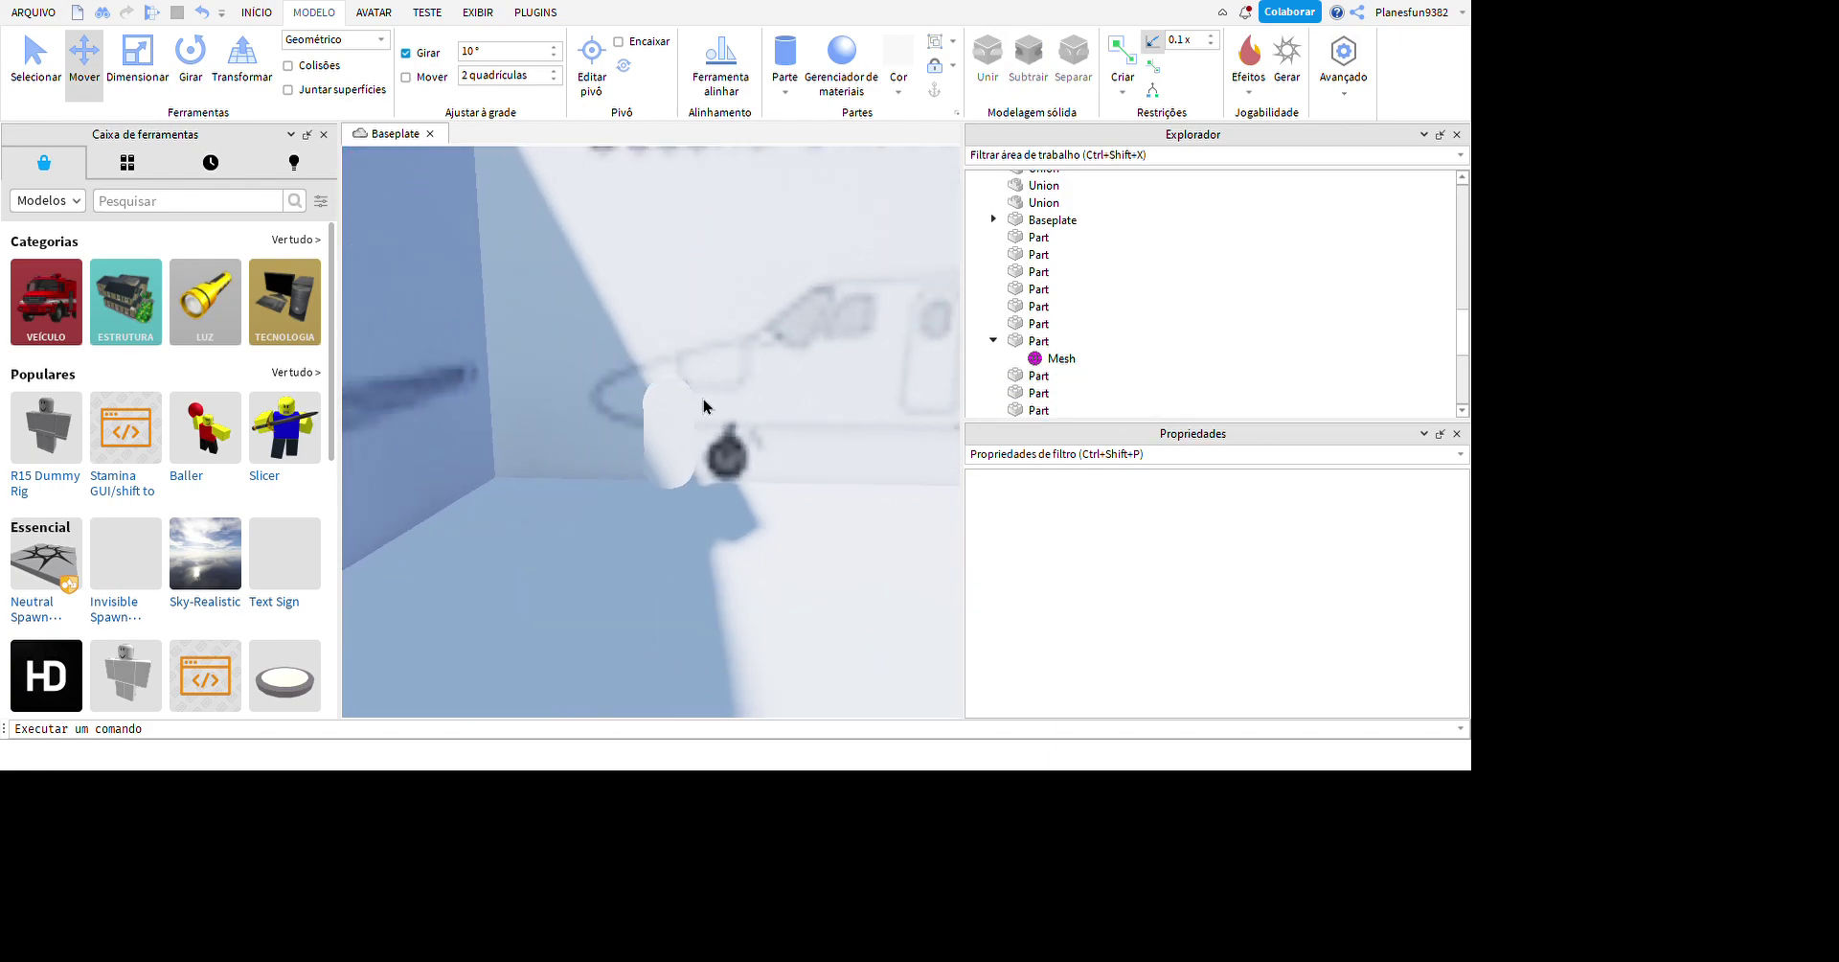
- Resize the middle block of the window shape to fit its rounded ends
drag(572, 321, 734, 522)
click(859, 620)
right_drag(858, 620, 881, 573)
click(661, 417)
click(138, 58)
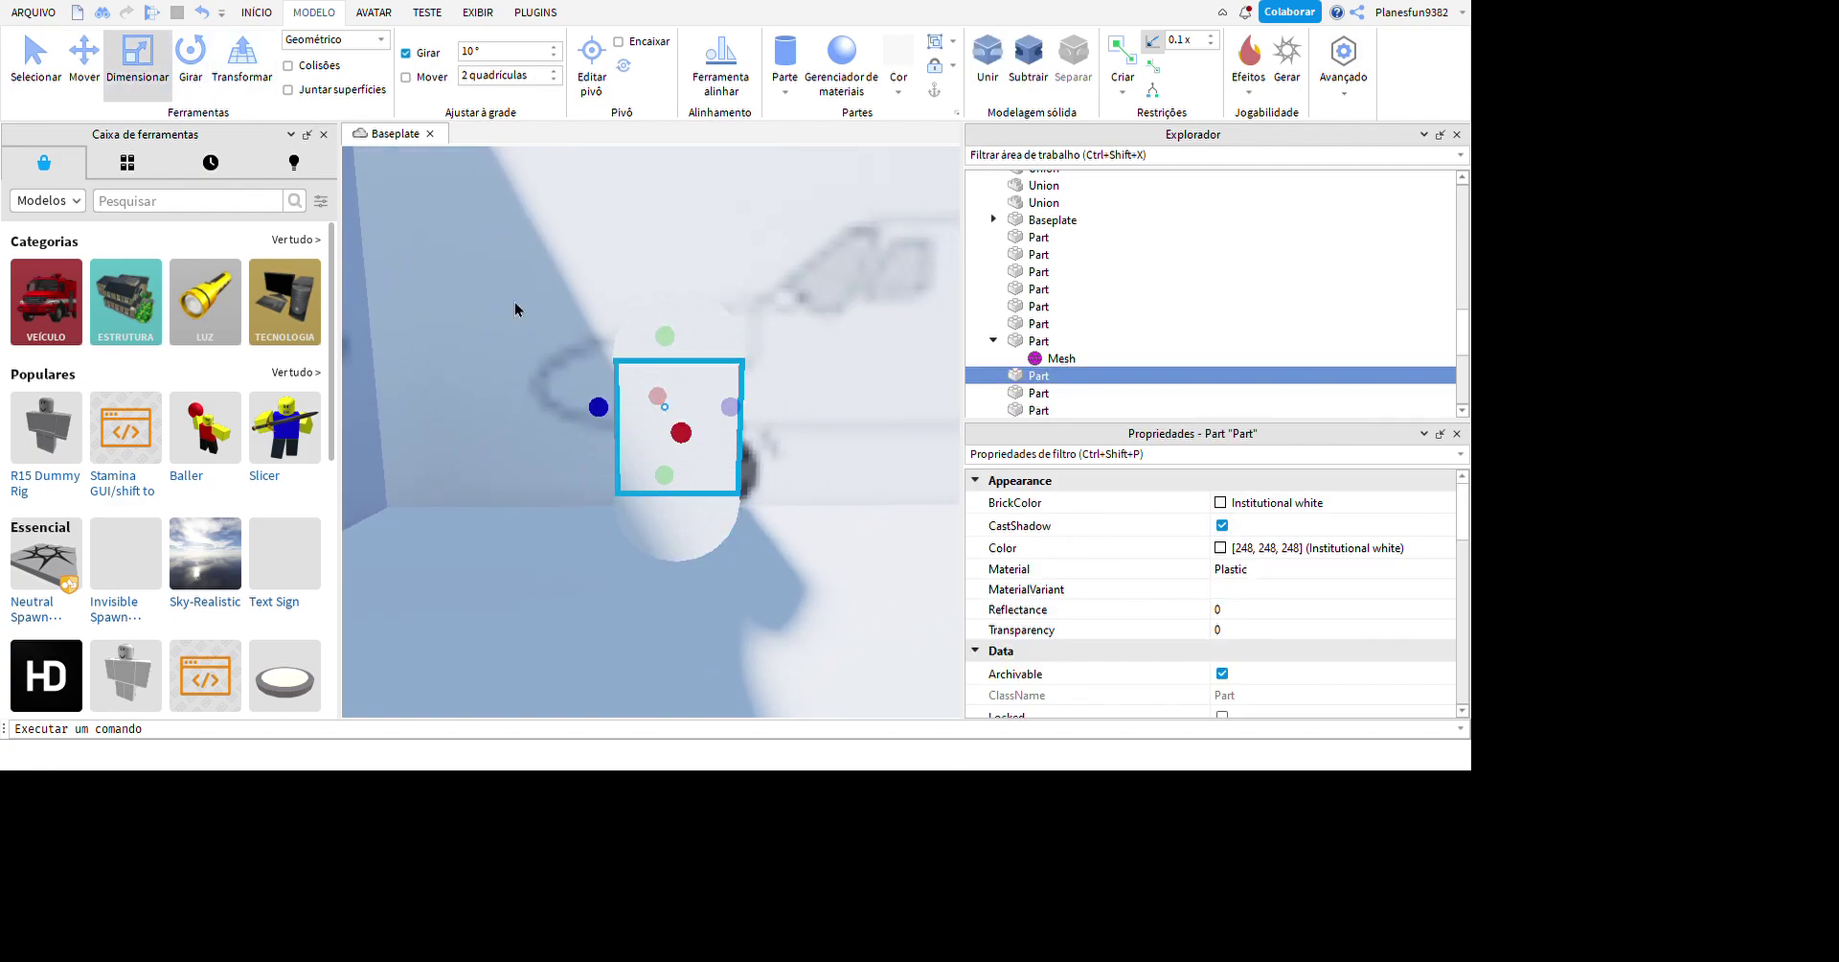
key(a)
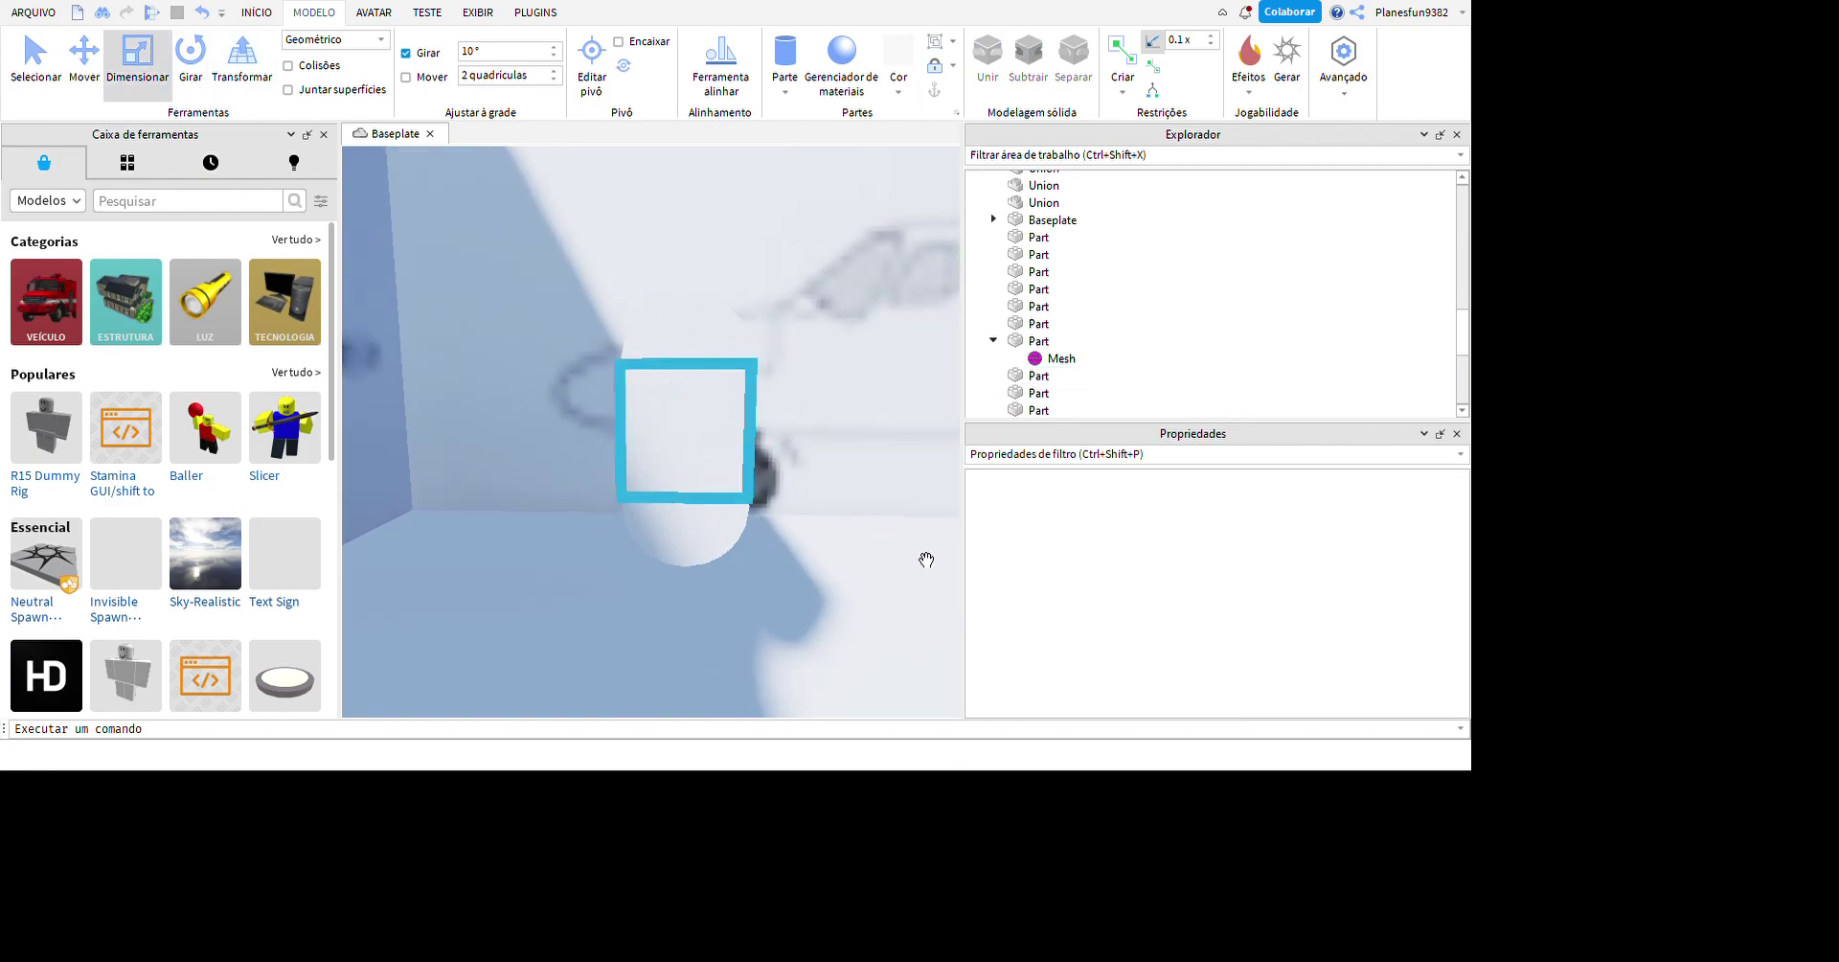
- Union the middle block and its two rounded ends into a single window shape
click(682, 532)
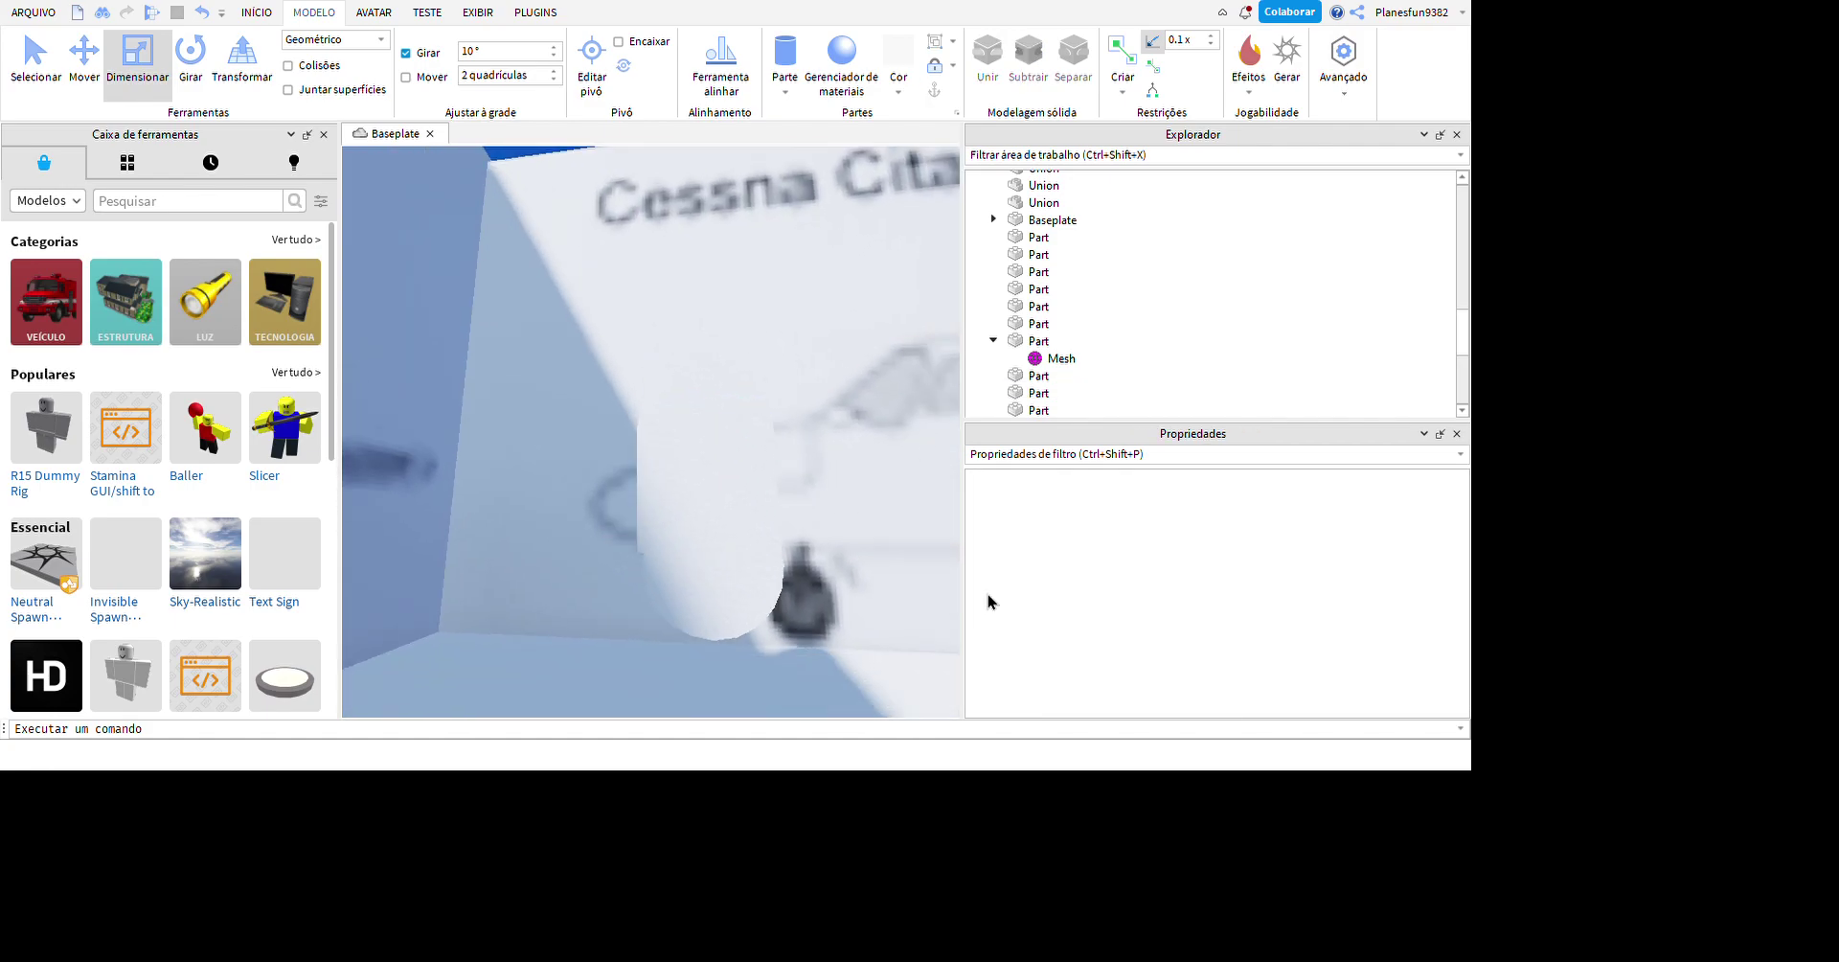
click(851, 637)
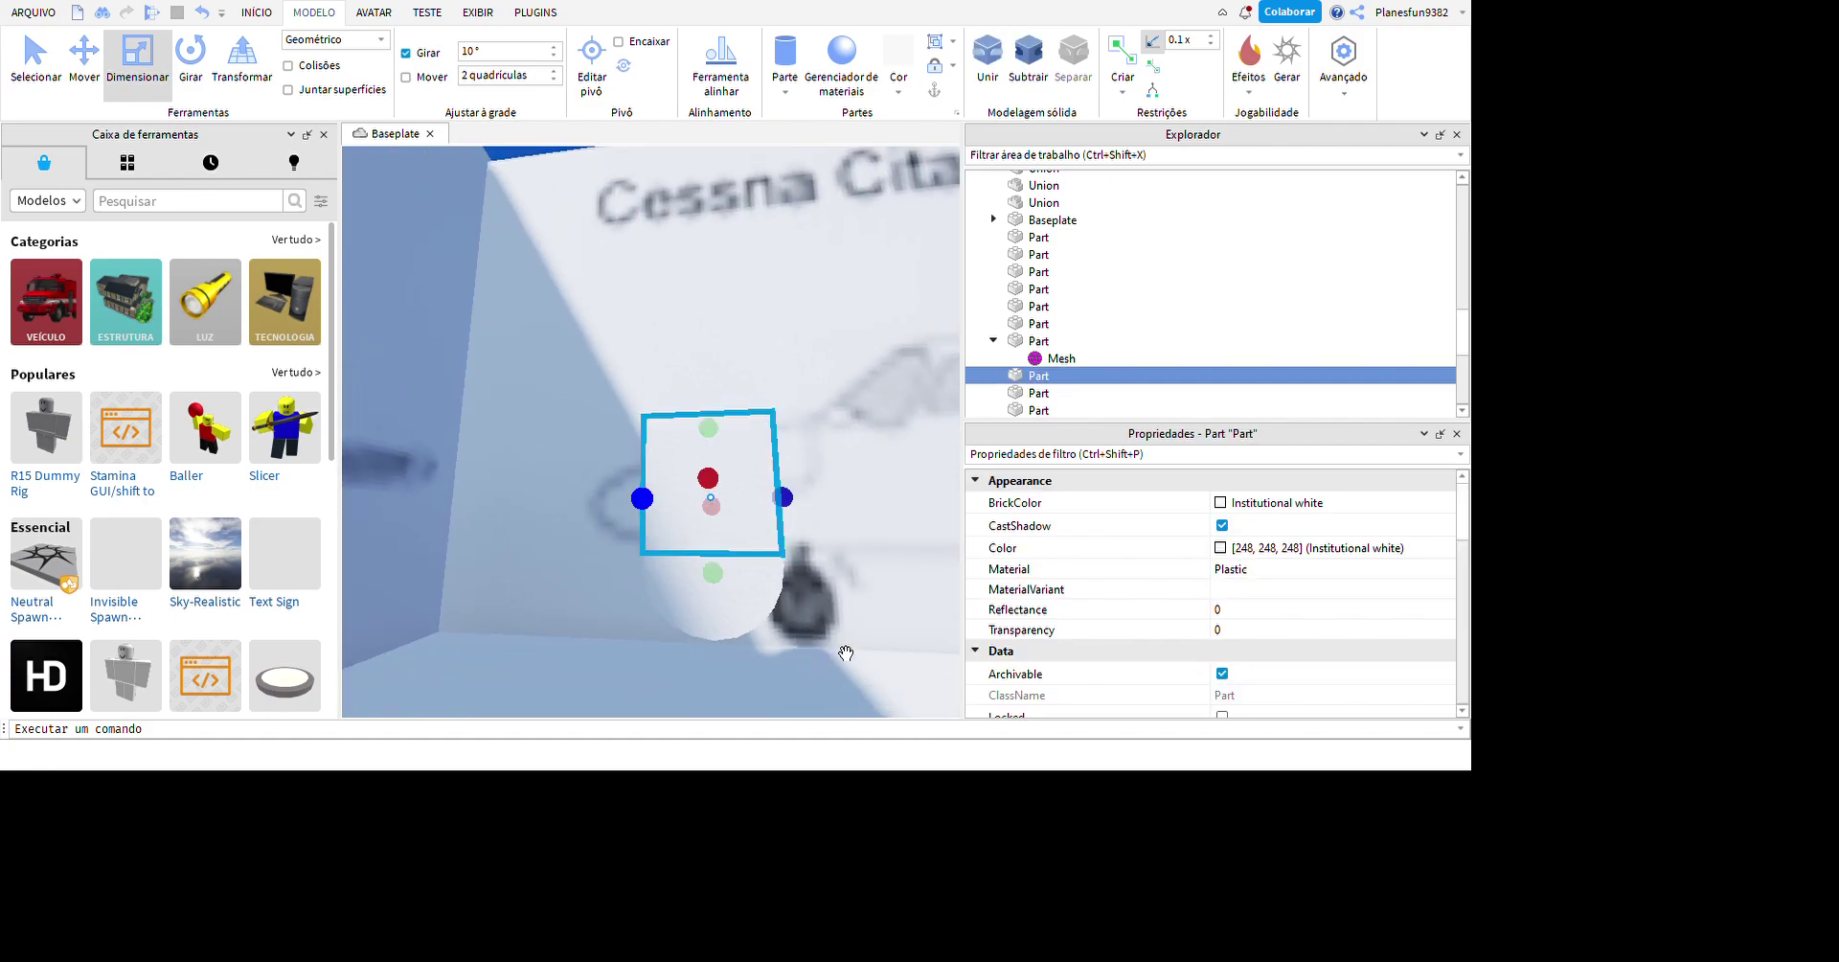
click(832, 658)
click(789, 437)
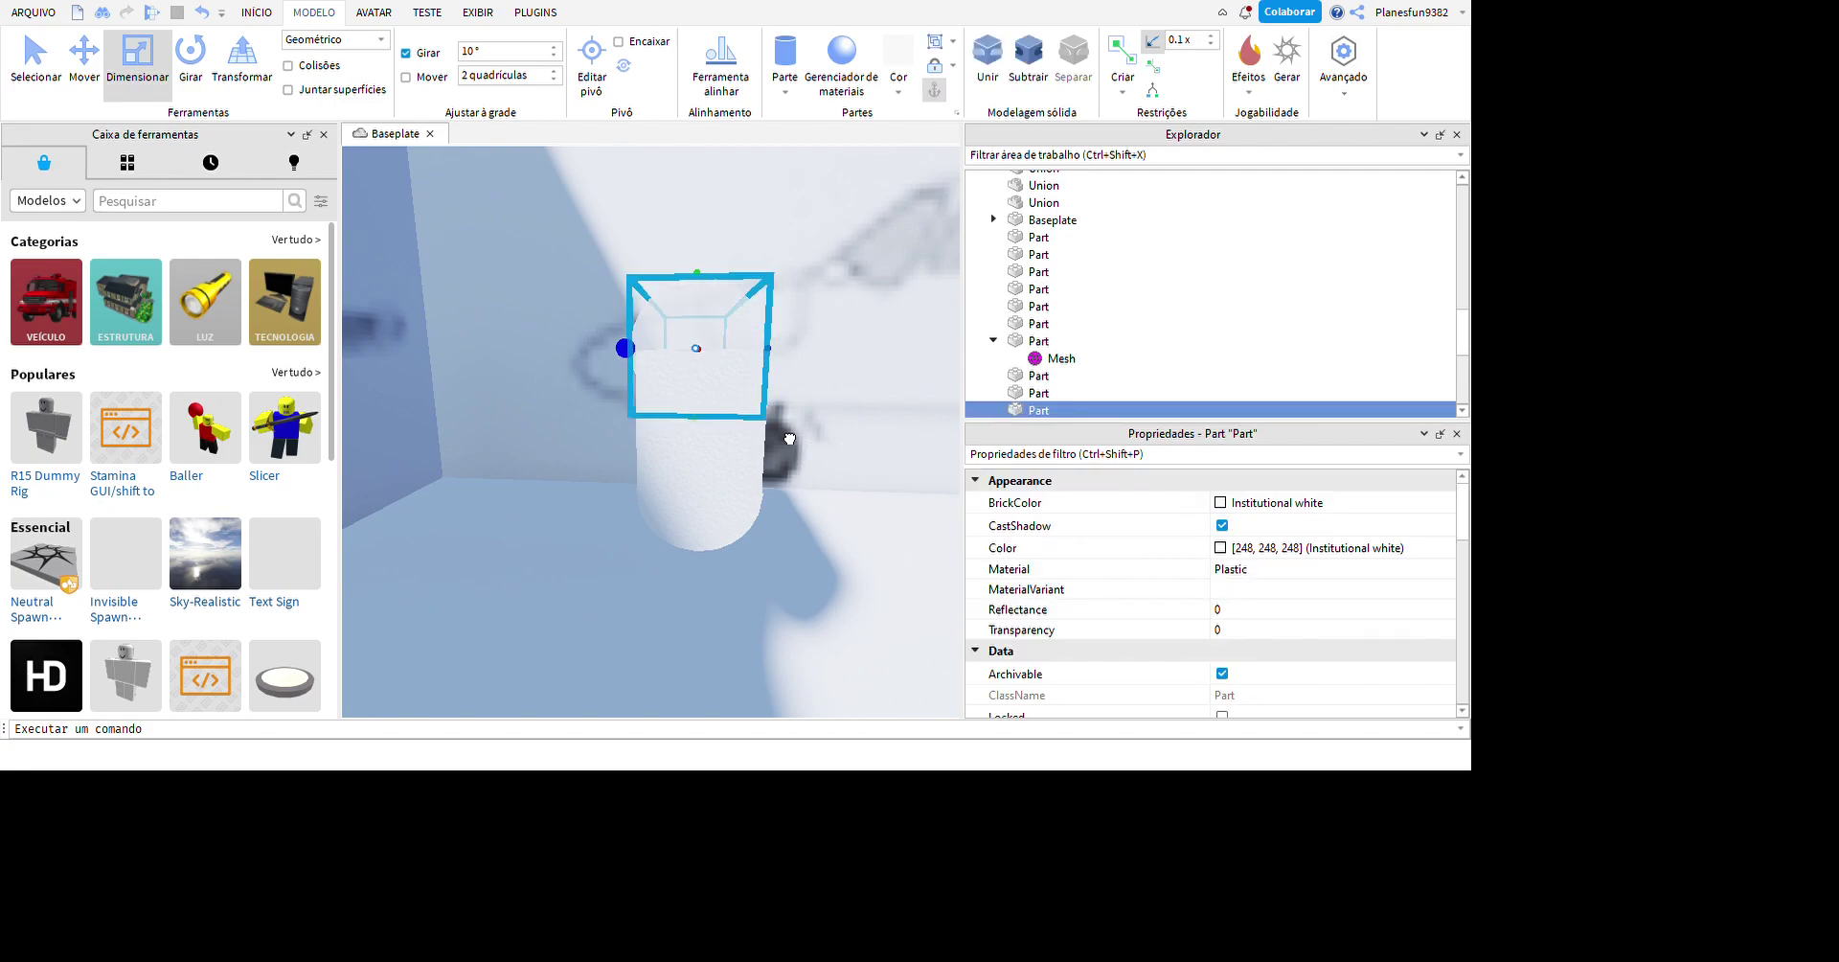
click(792, 439)
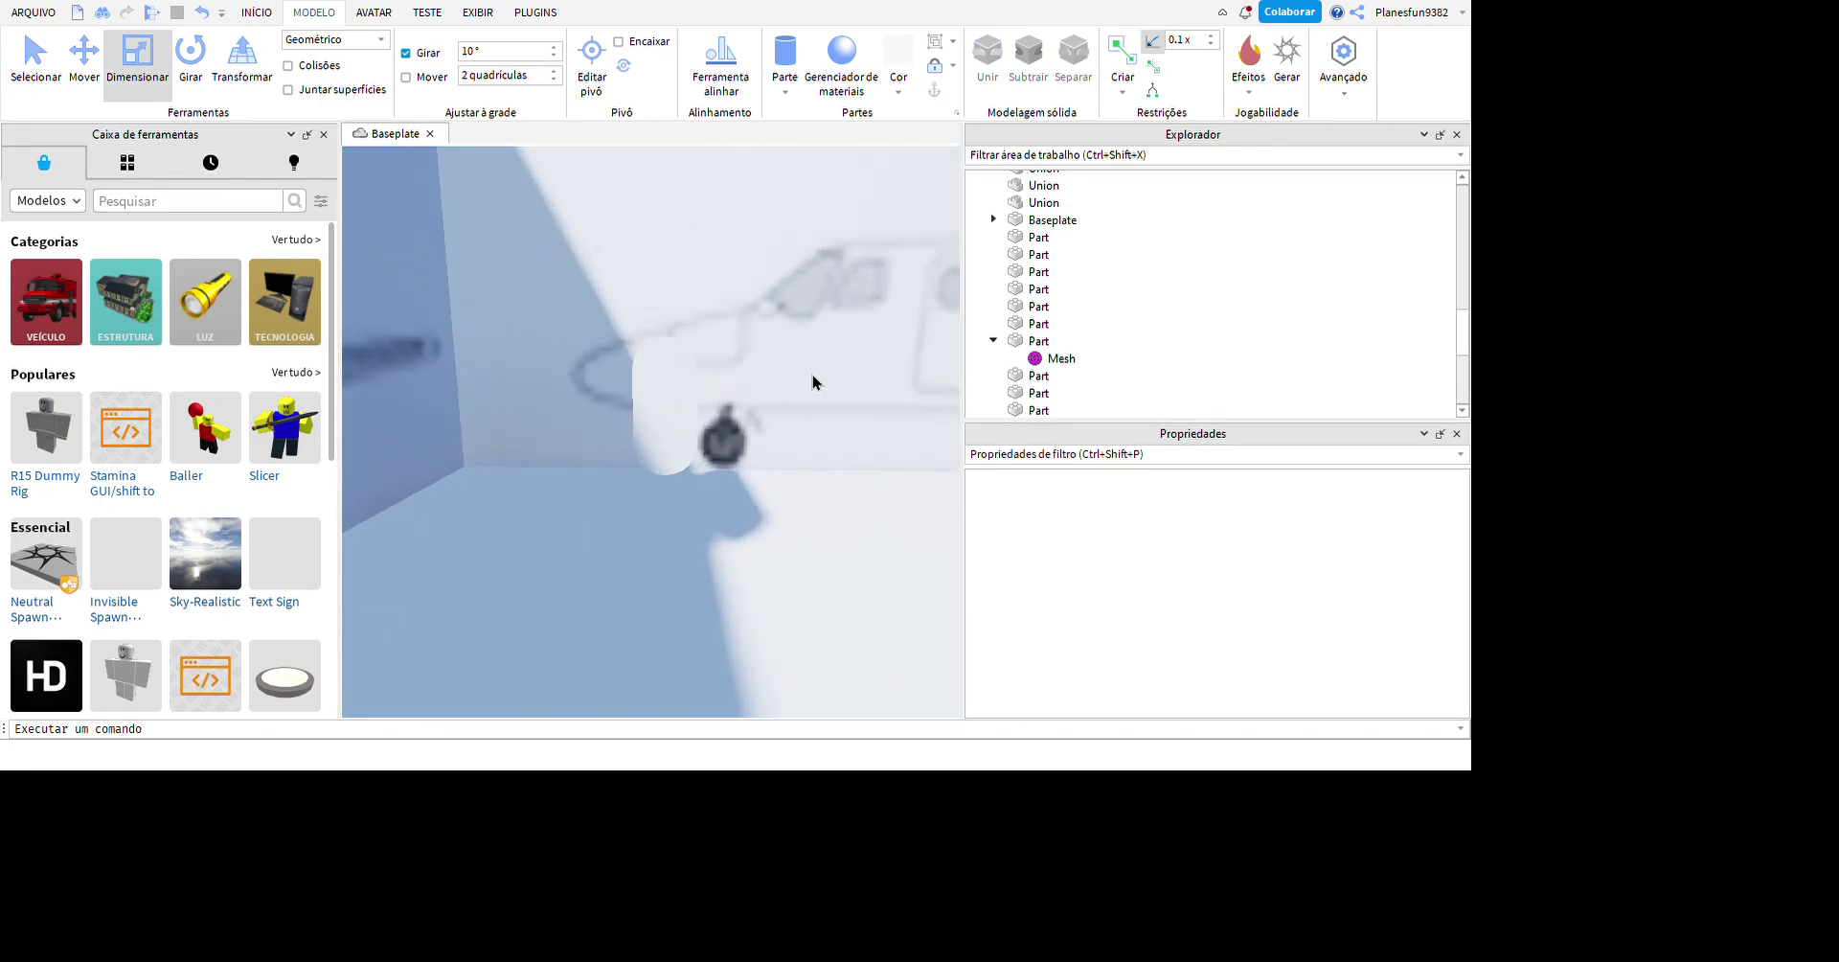
key(ctrl+z)
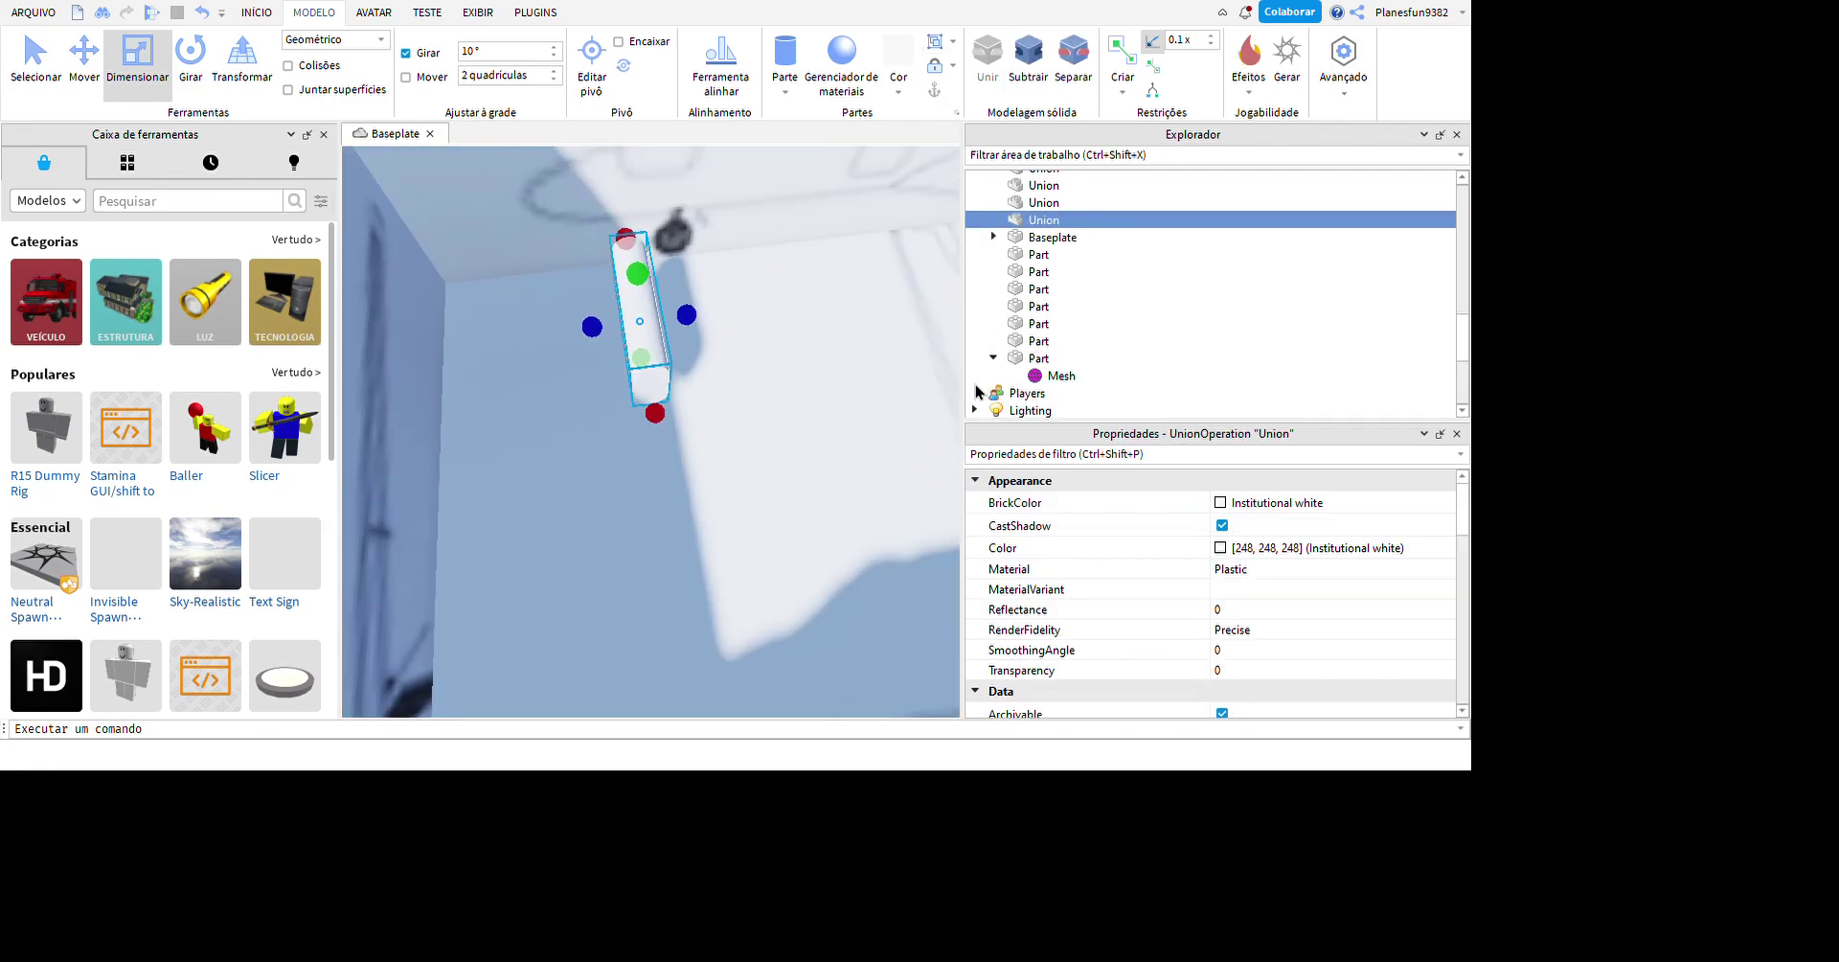
- Move the window union from the blueprint area to the aircraft's fuselage
right_drag(843, 498, 842, 649)
scroll(835, 692, up, 10)
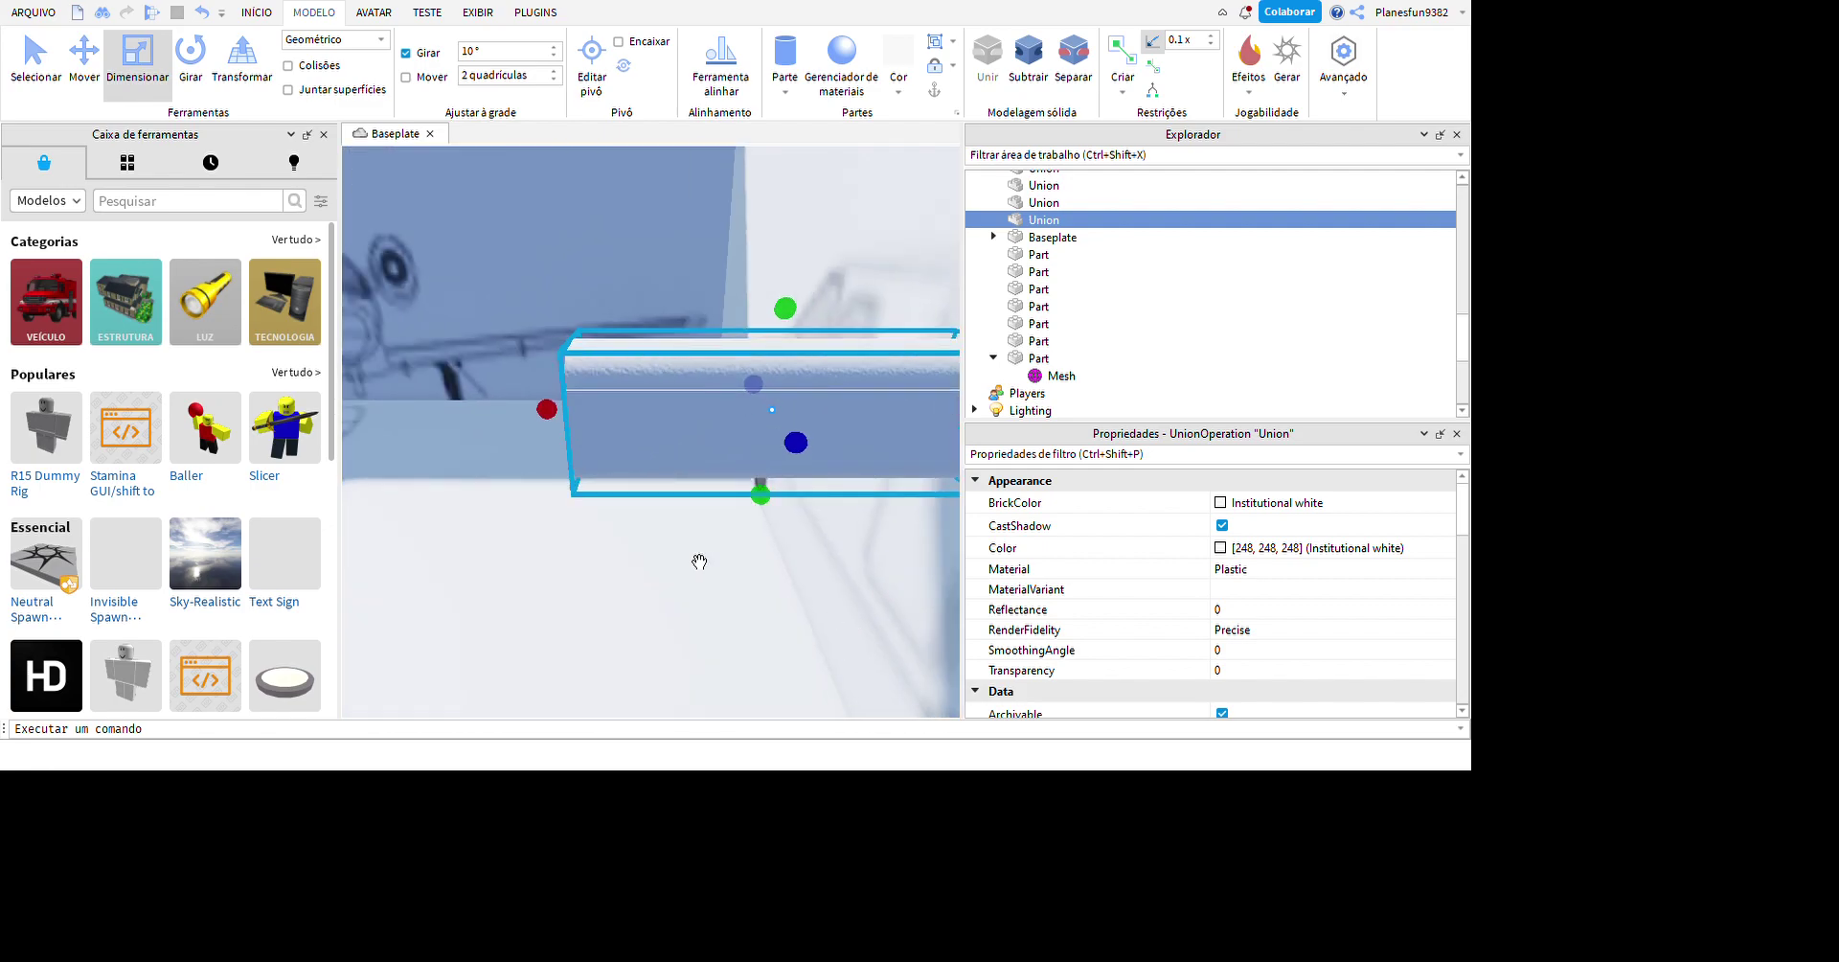
key(ctrl+2)
key(f)
right_drag(802, 560, 726, 501)
right_drag(818, 419, 805, 417)
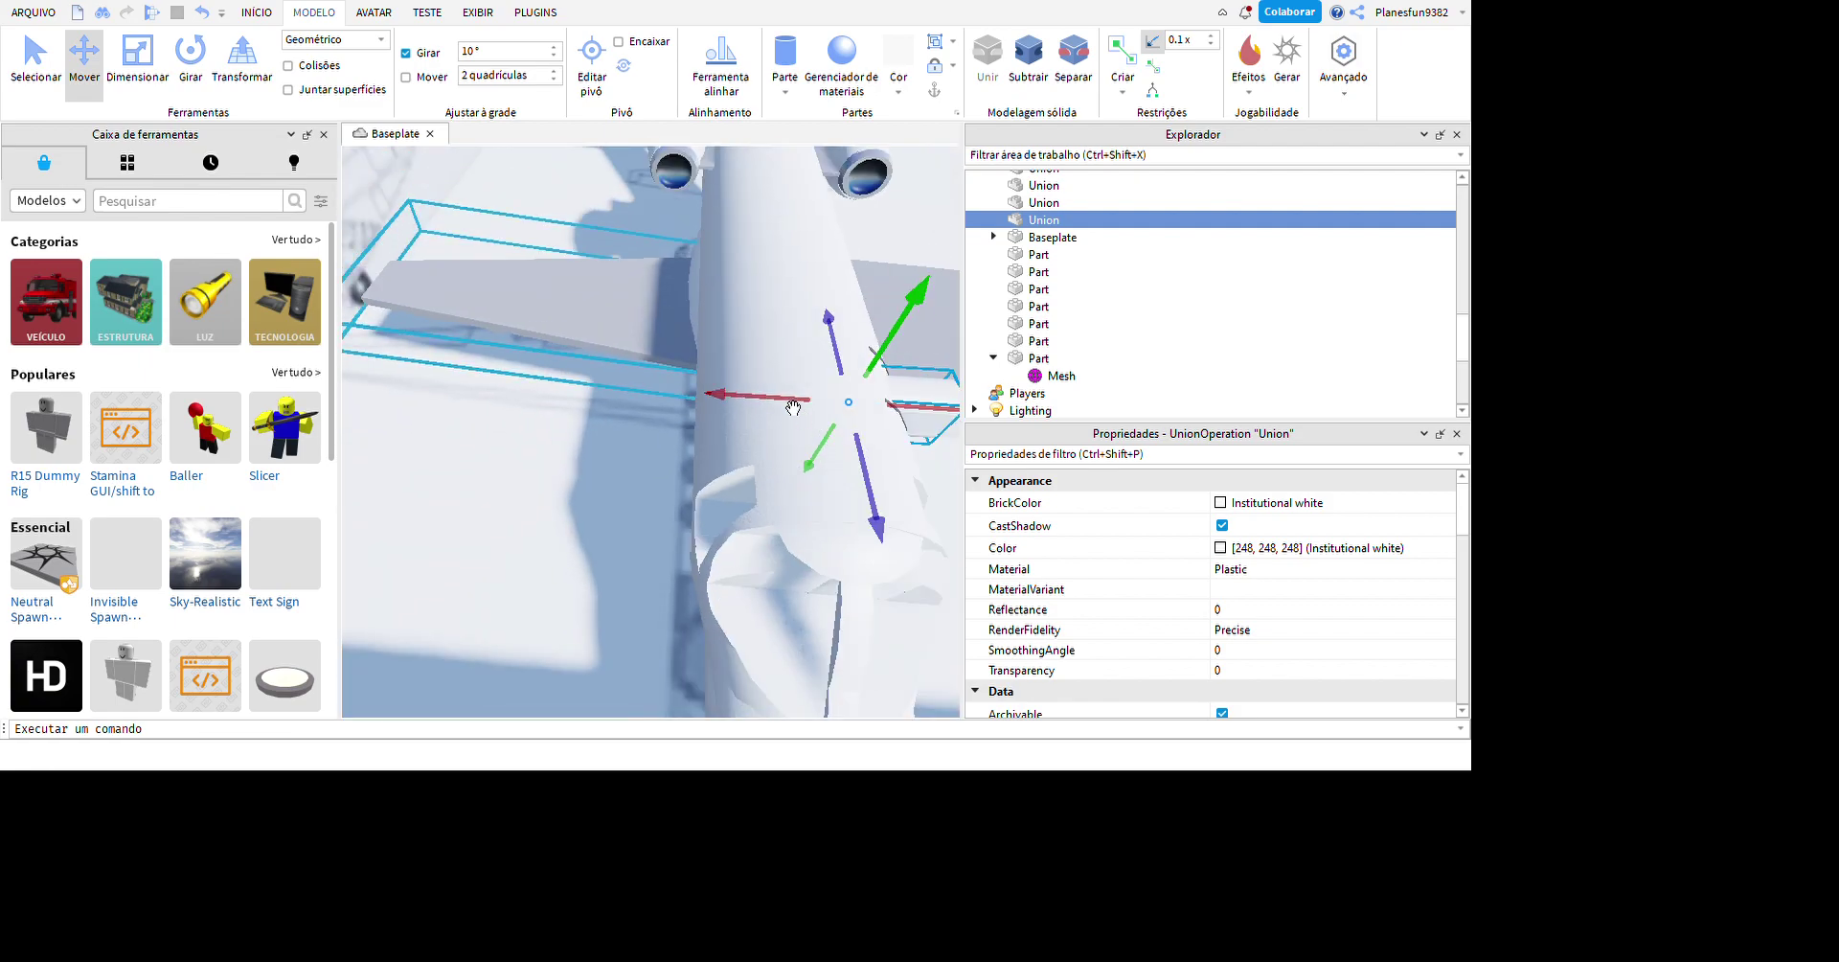
- Resize the window union and position it inside the grey door outline on the fuselage
click(137, 59)
right_drag(755, 479, 739, 485)
scroll(848, 530, up, 2)
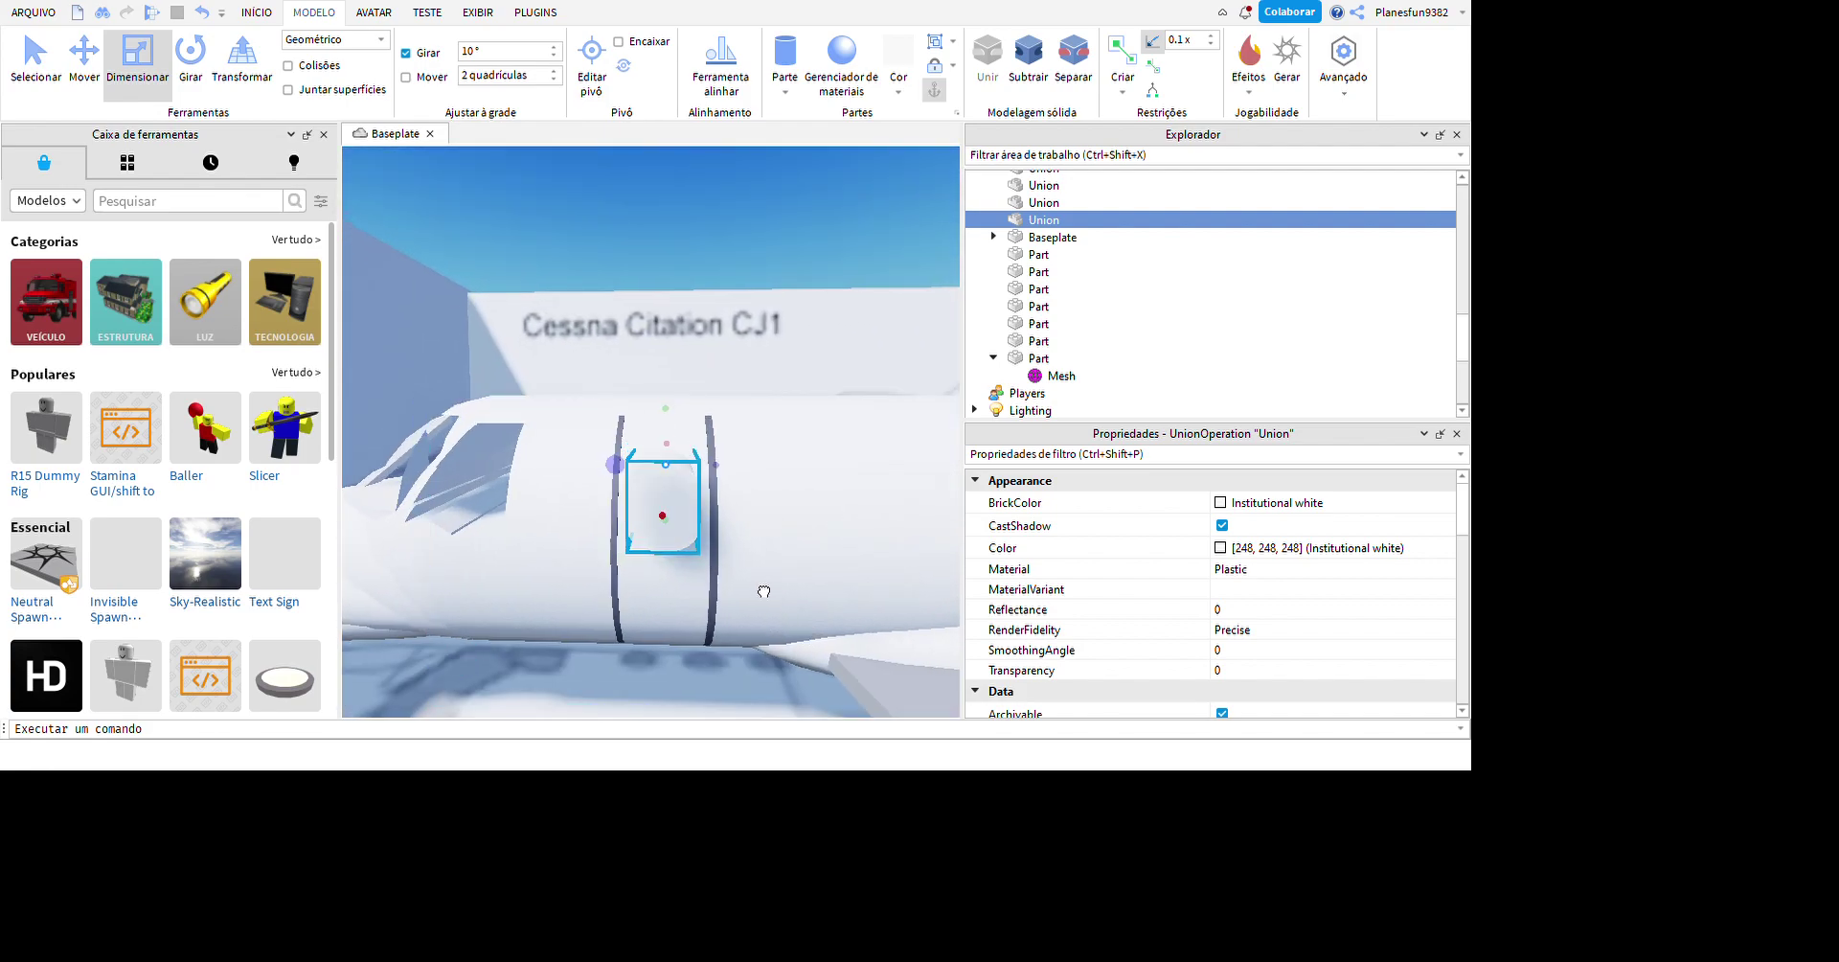
scroll(761, 591, up, 2)
key(ctrl+2)
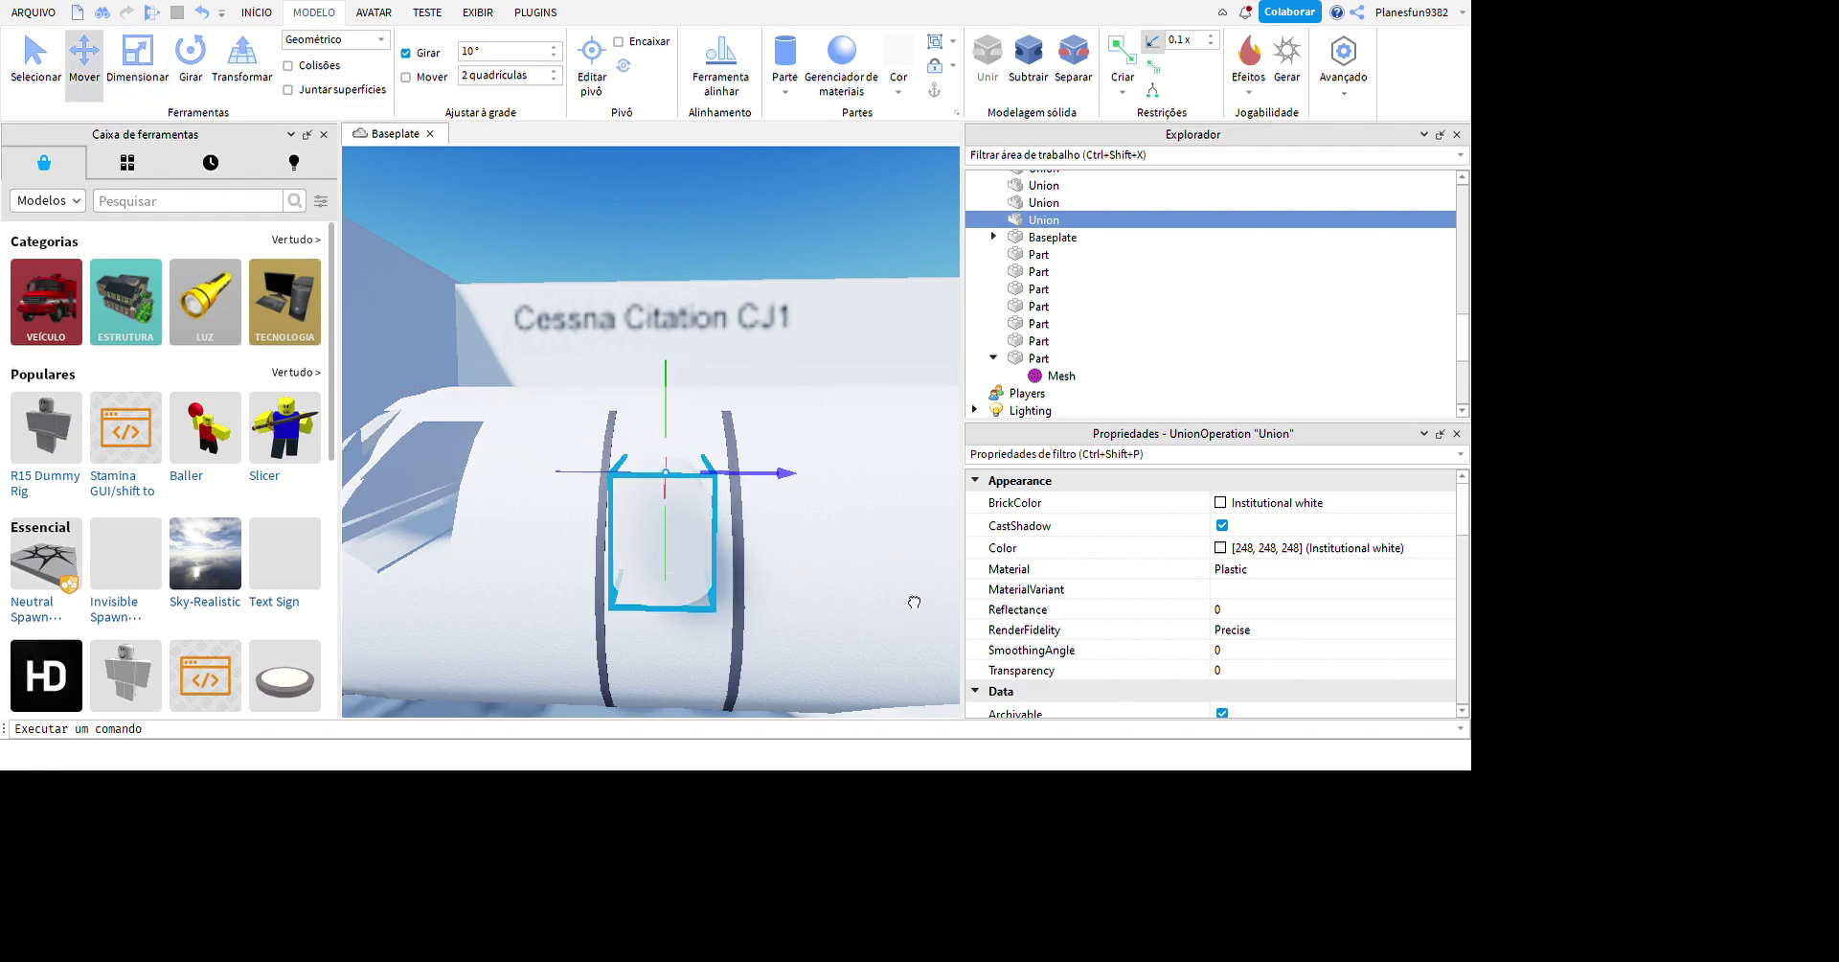
scroll(914, 602, down, 3)
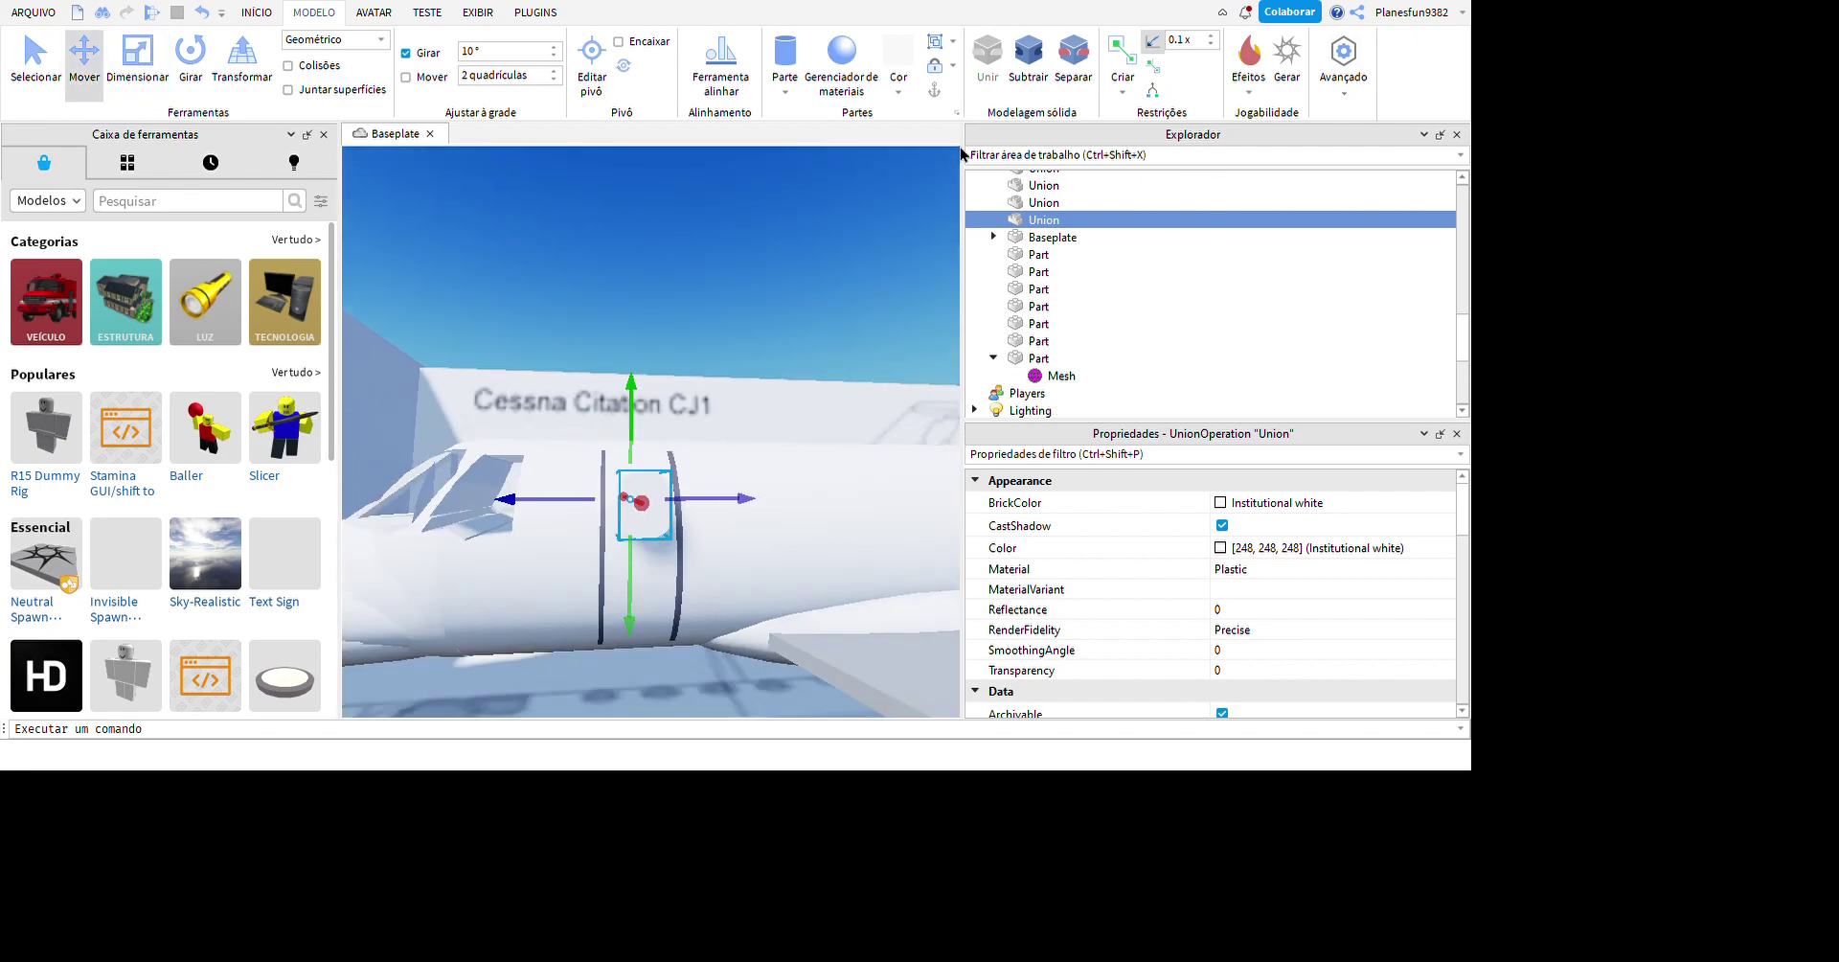
- Duplicate the window union and place the copy just aft of the door outline
key(ctrl+d)
scroll(876, 355, up, 2)
scroll(875, 384, down, 3)
scroll(900, 520, up, 2)
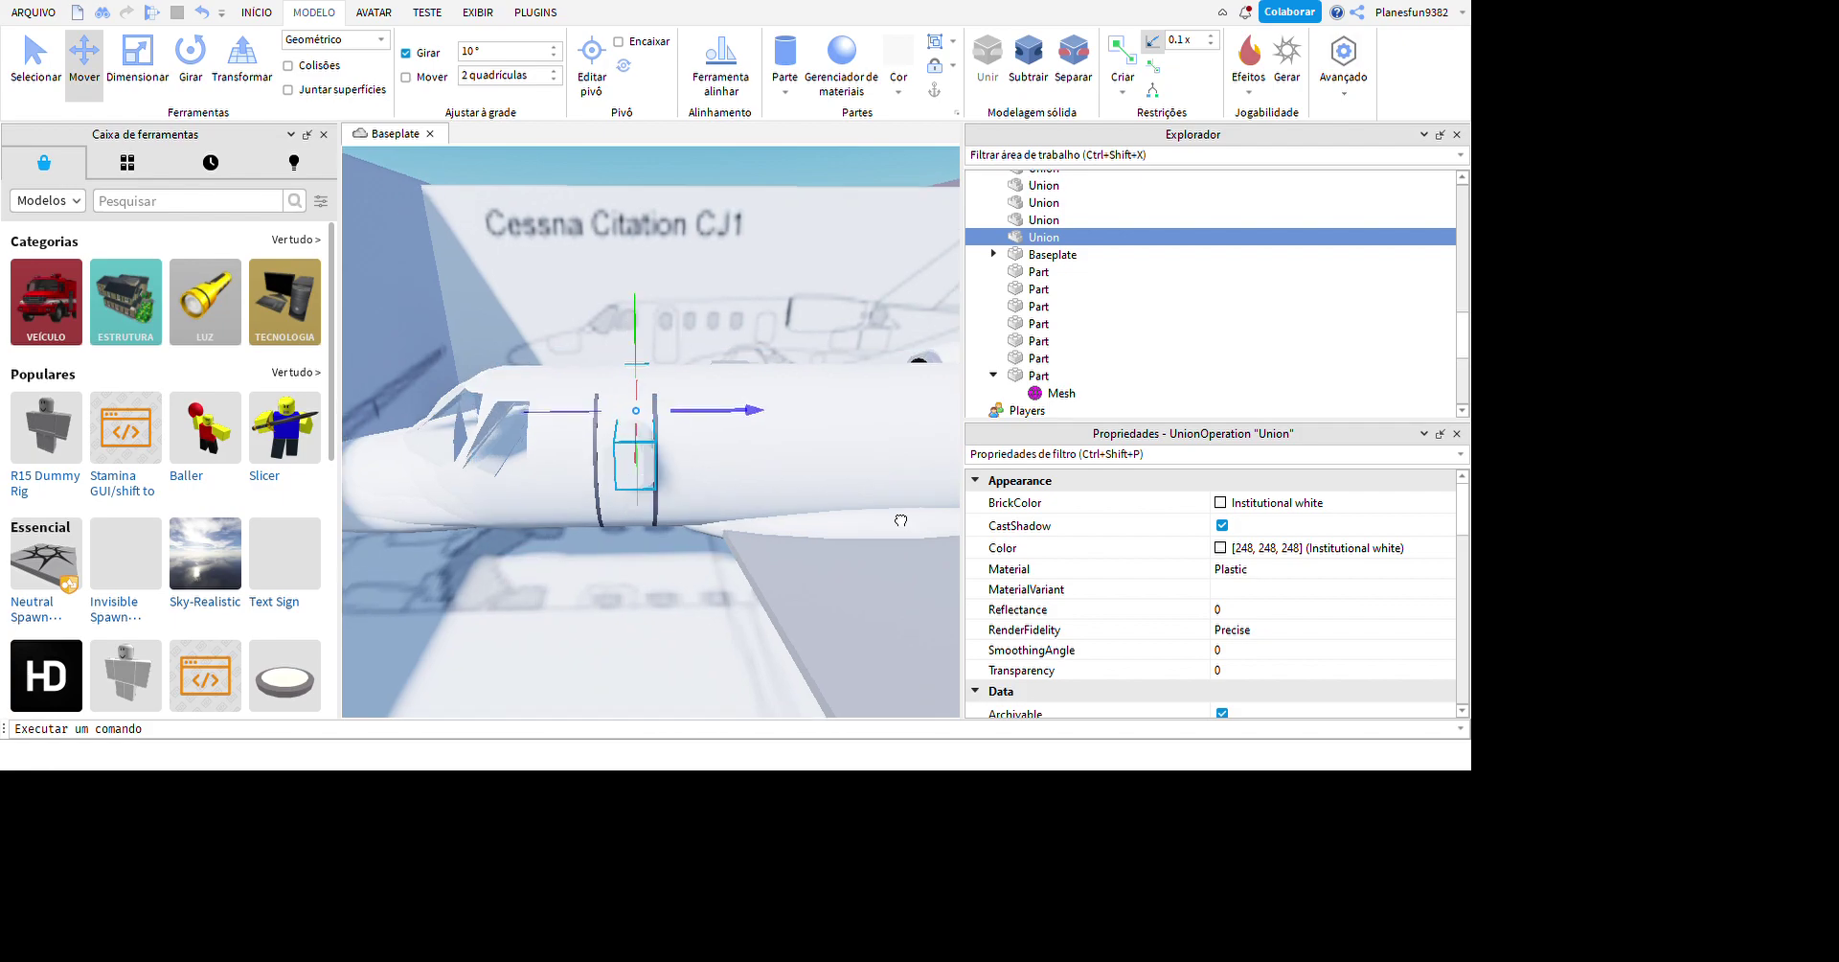
scroll(900, 520, up, 2)
scroll(905, 532, down, 3)
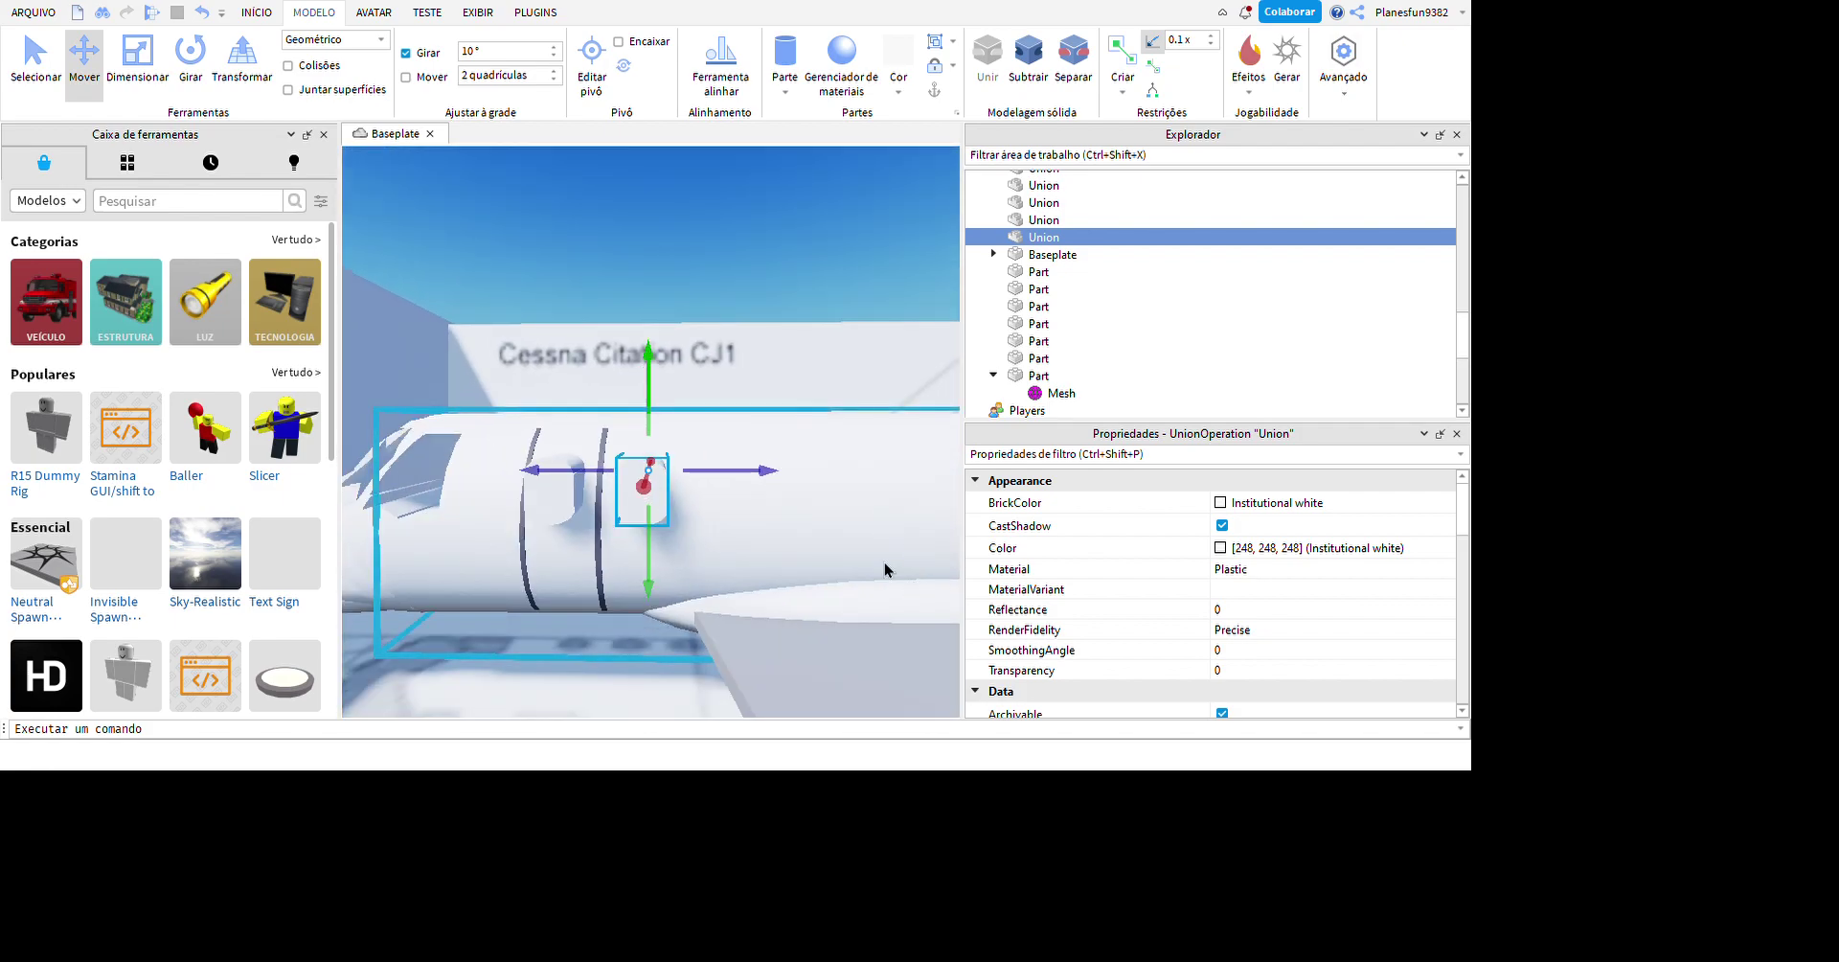
- Duplicate the window union twice more and space the copies along the fuselage above the wing
key(ctrl+d)
right_drag(950, 330, 970, 486)
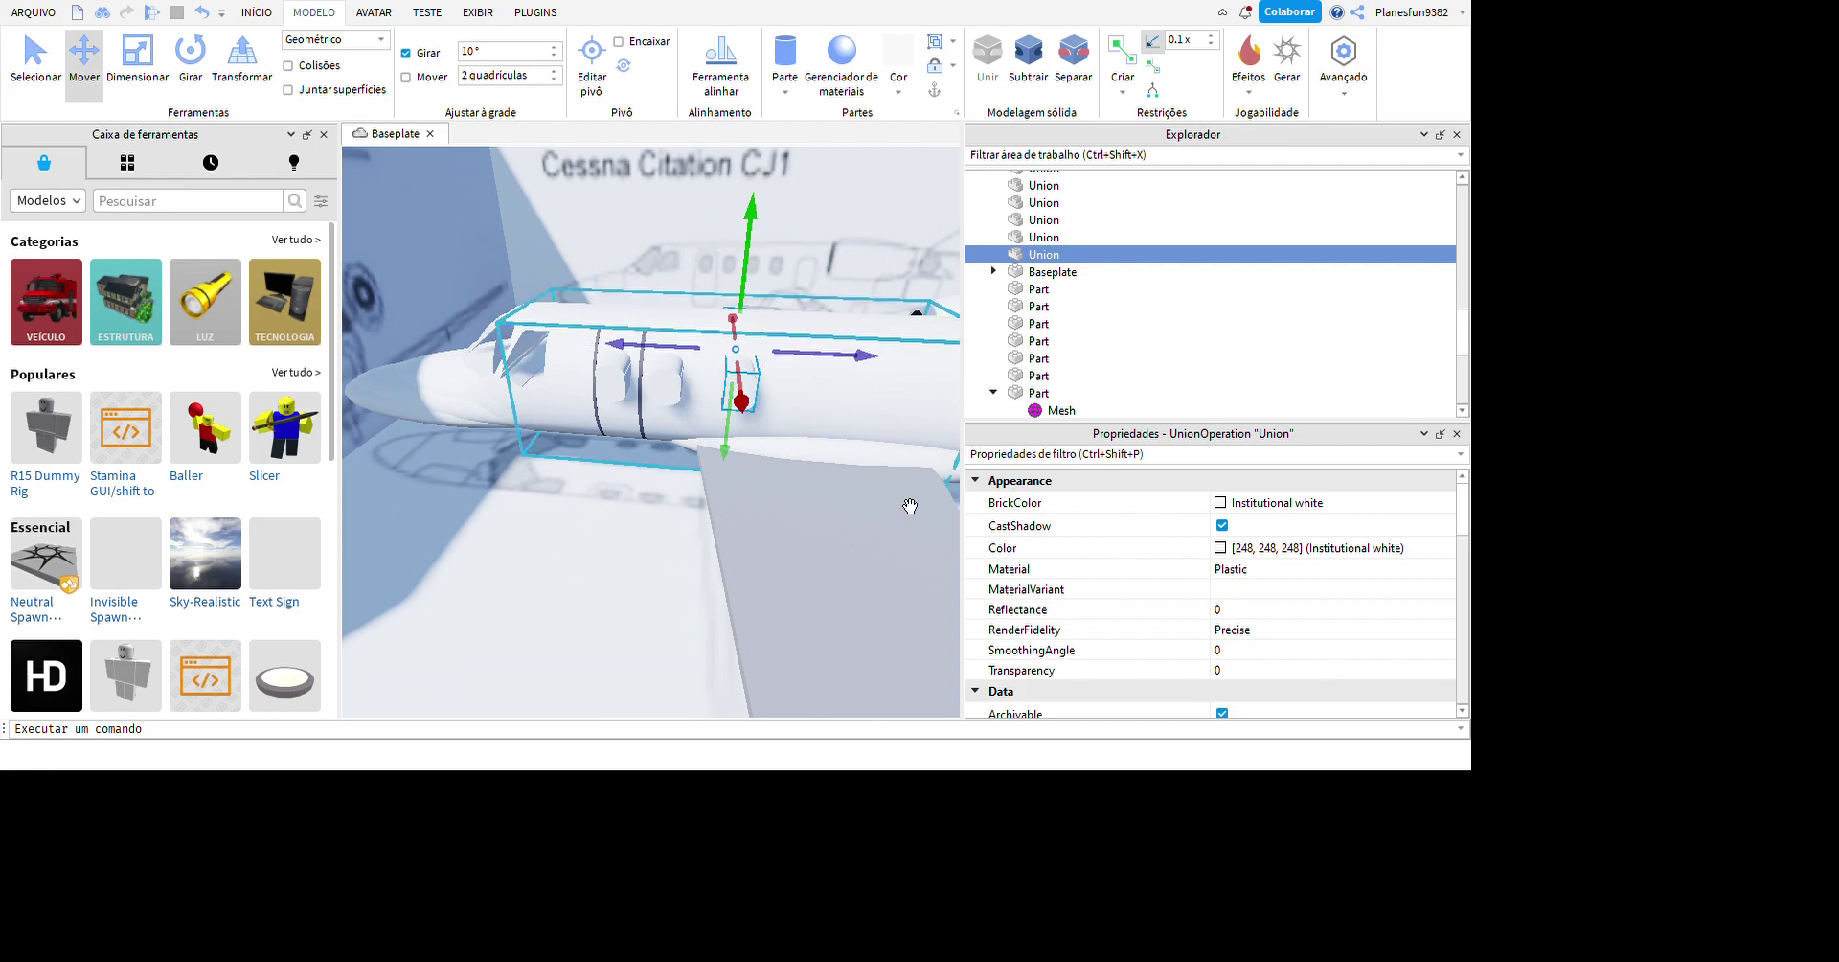
key(ctrl+d)
right_drag(880, 438, 934, 436)
scroll(937, 435, up, 2)
scroll(937, 435, down, 1)
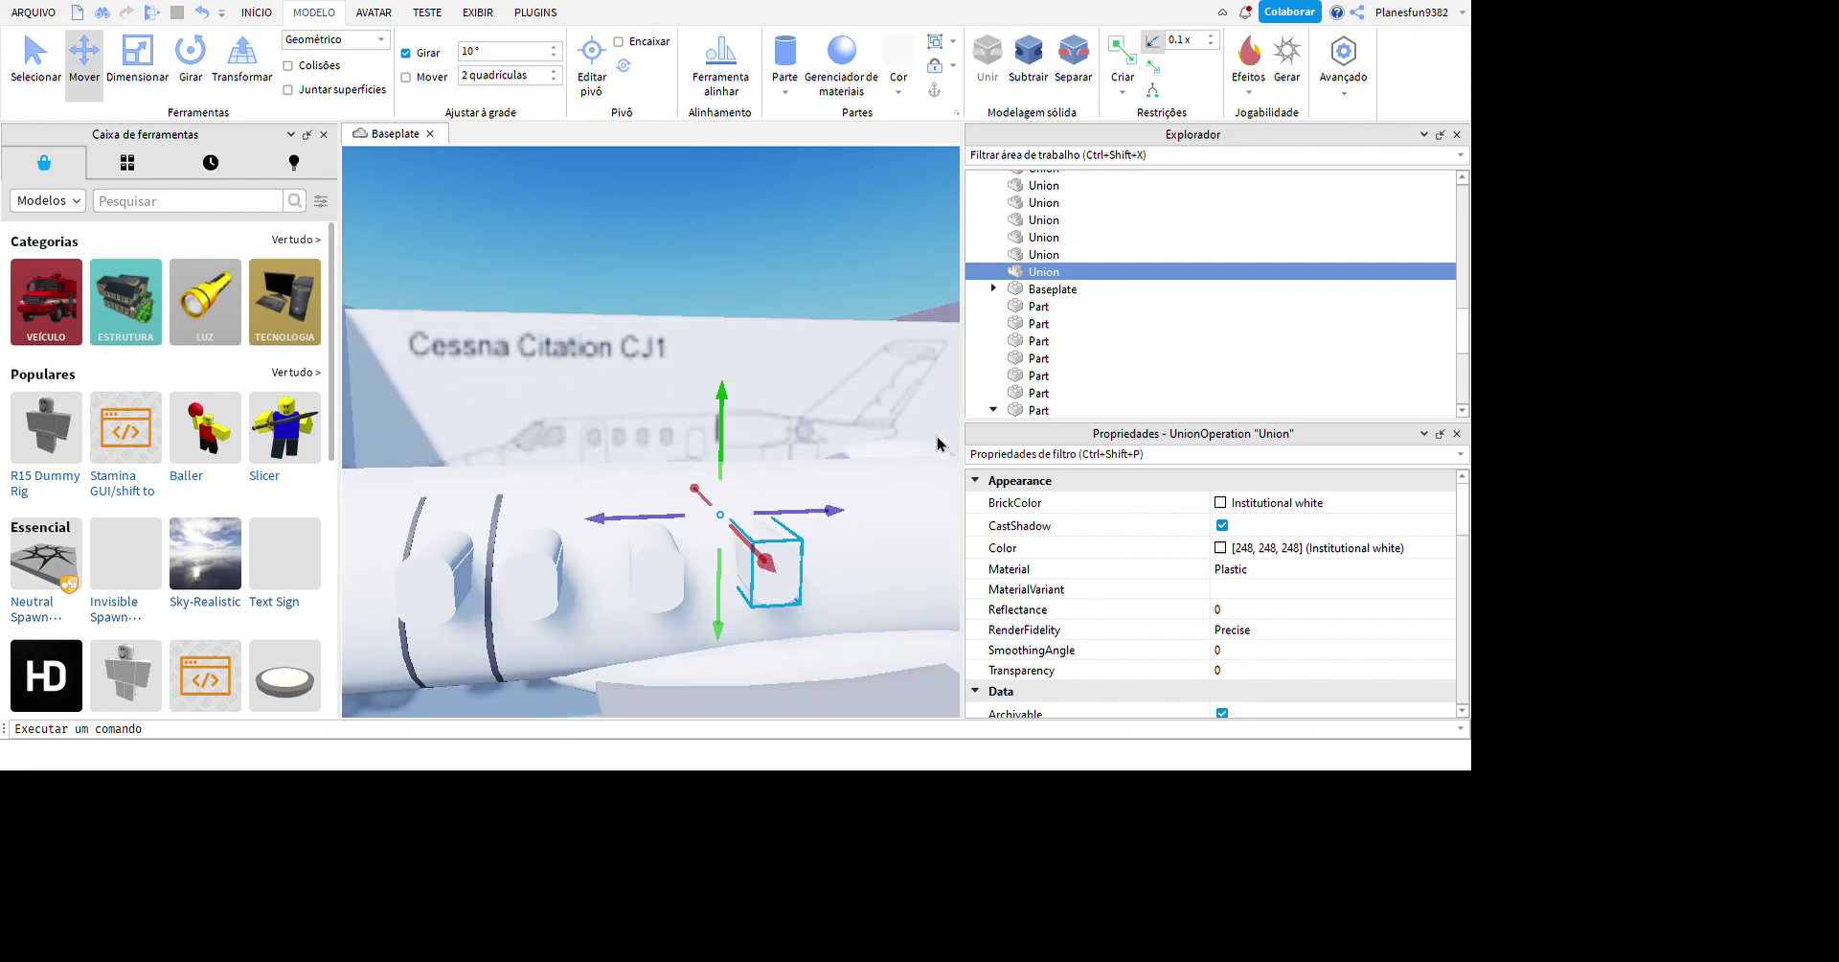
scroll(937, 435, down, 3)
scroll(402, 479, up, 4)
- Duplicate the grey door outline, move the copy aft on the fuselage, and resize it
click(397, 518)
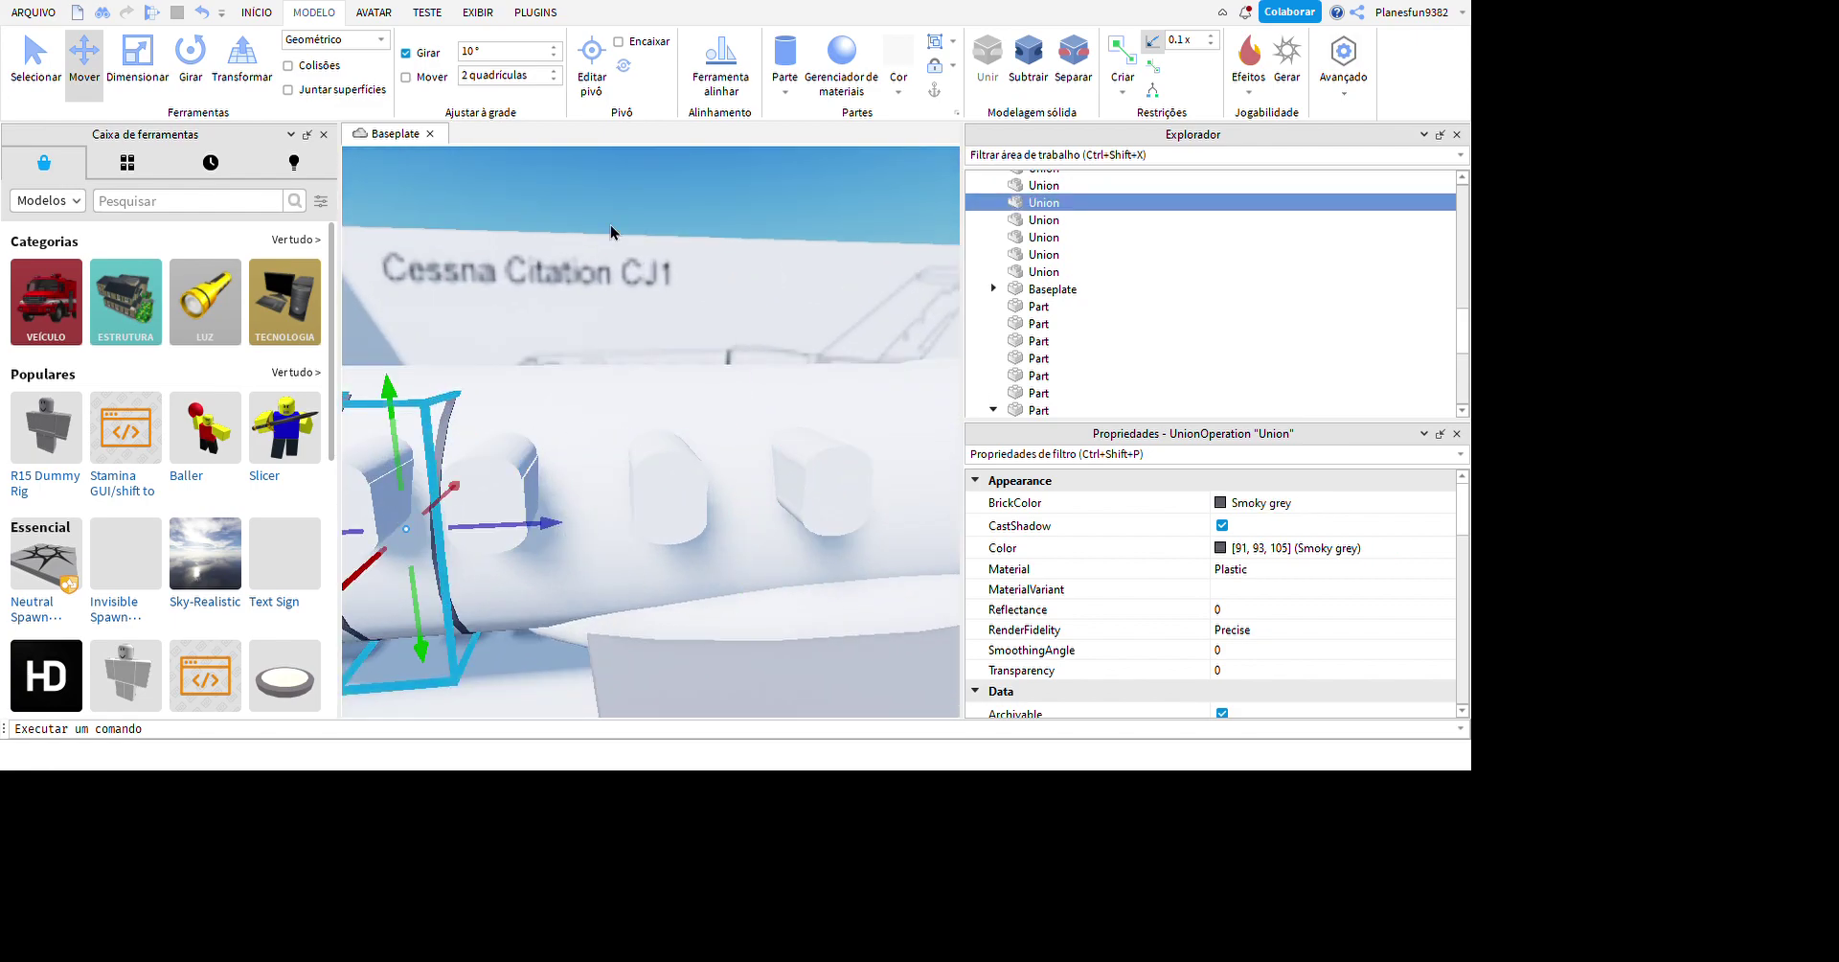
key(ctrl+d)
key(f)
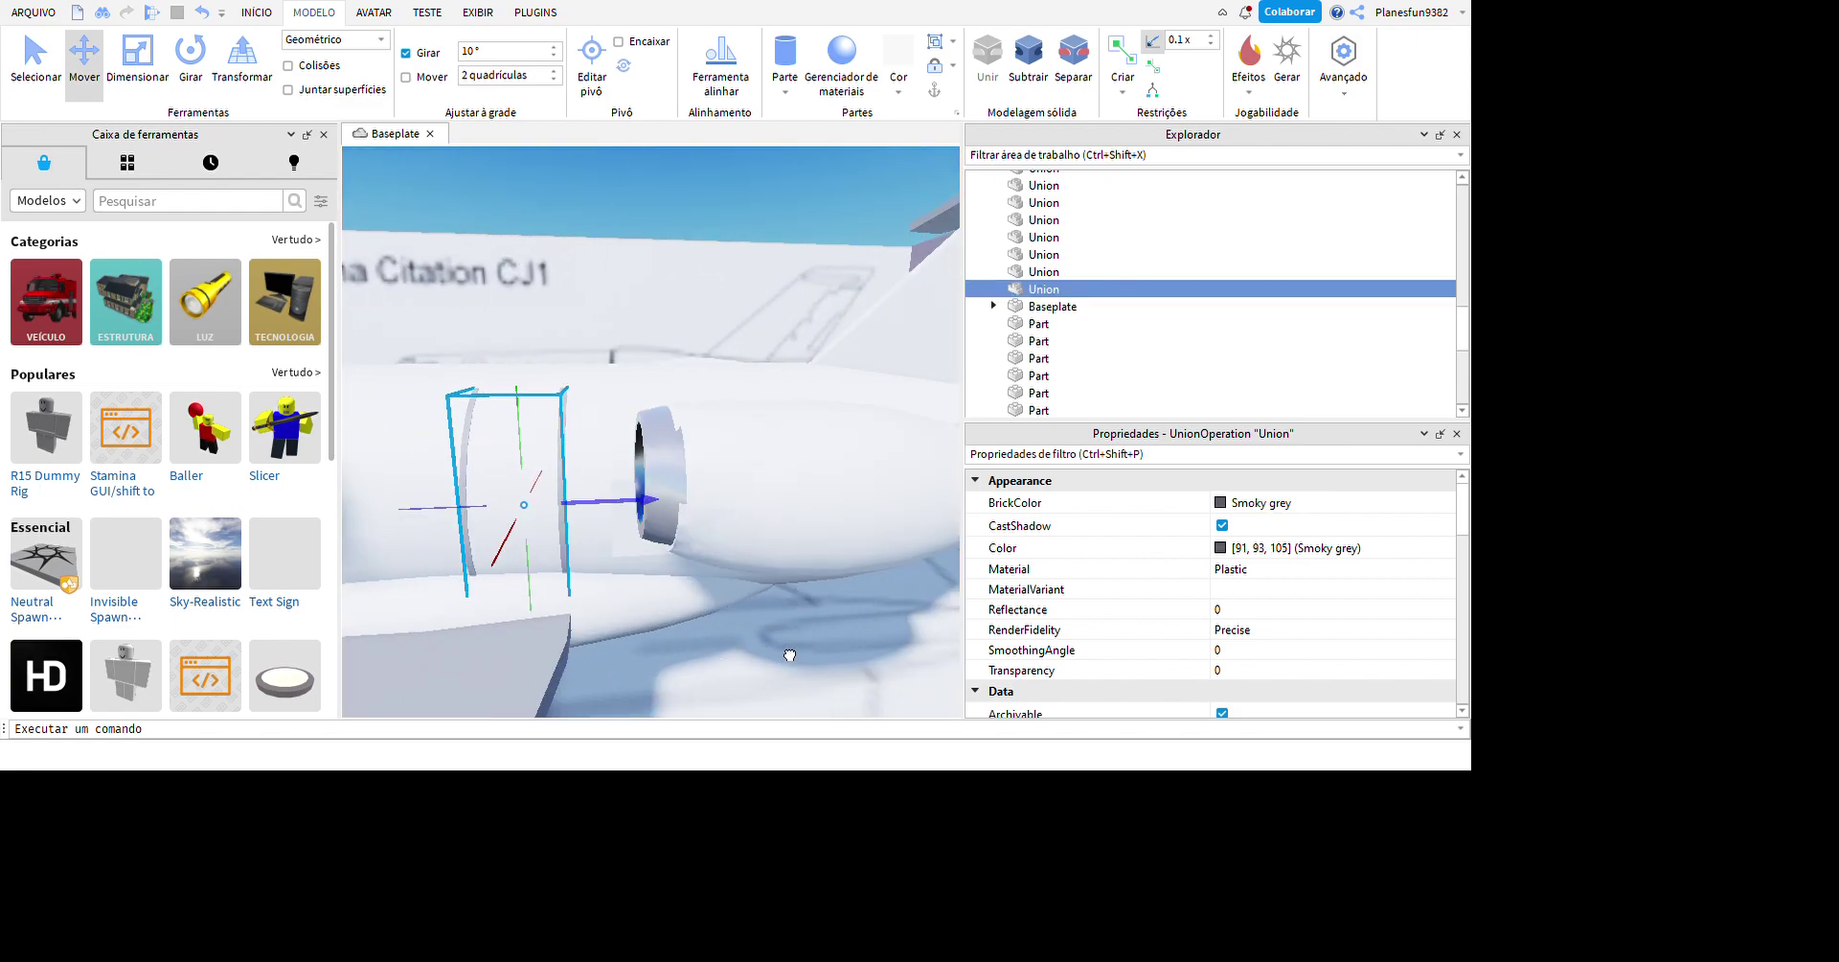
scroll(894, 657, down, 3)
key(ctrl+3)
right_drag(893, 657, 818, 785)
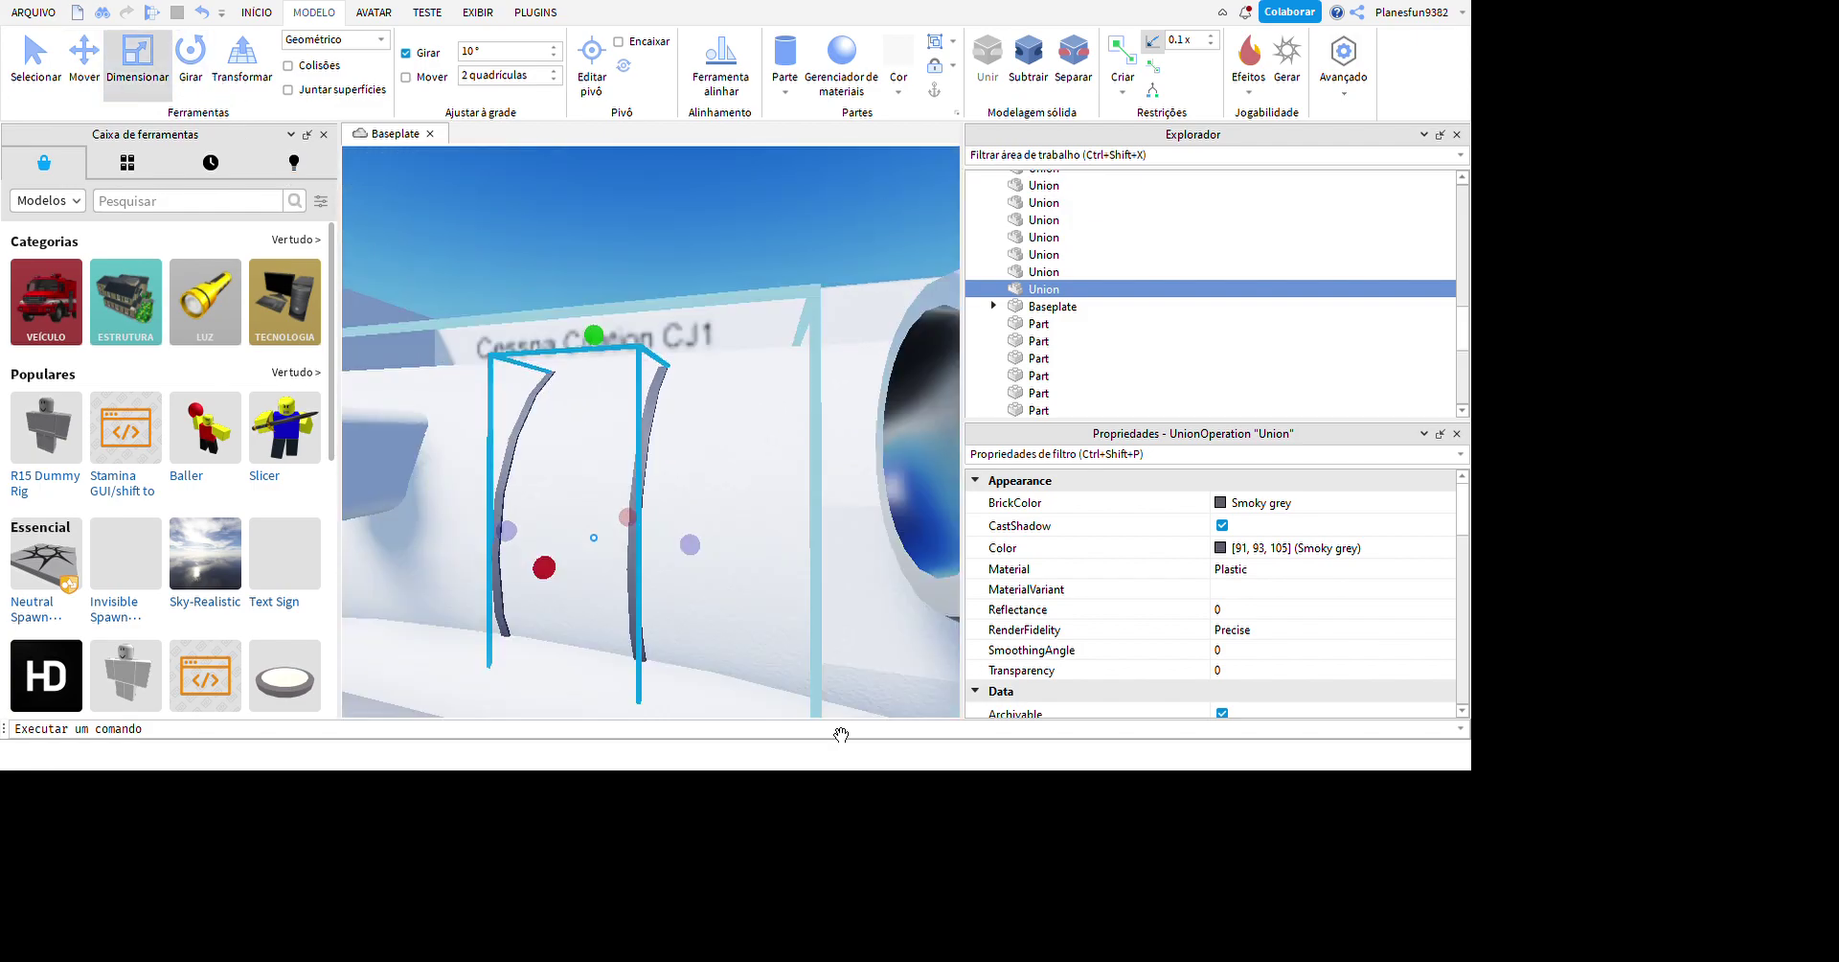
right_drag(875, 646, 910, 575)
- Tilt the copied outline to follow the curved fuselage side, with rotation snapping off
click(191, 58)
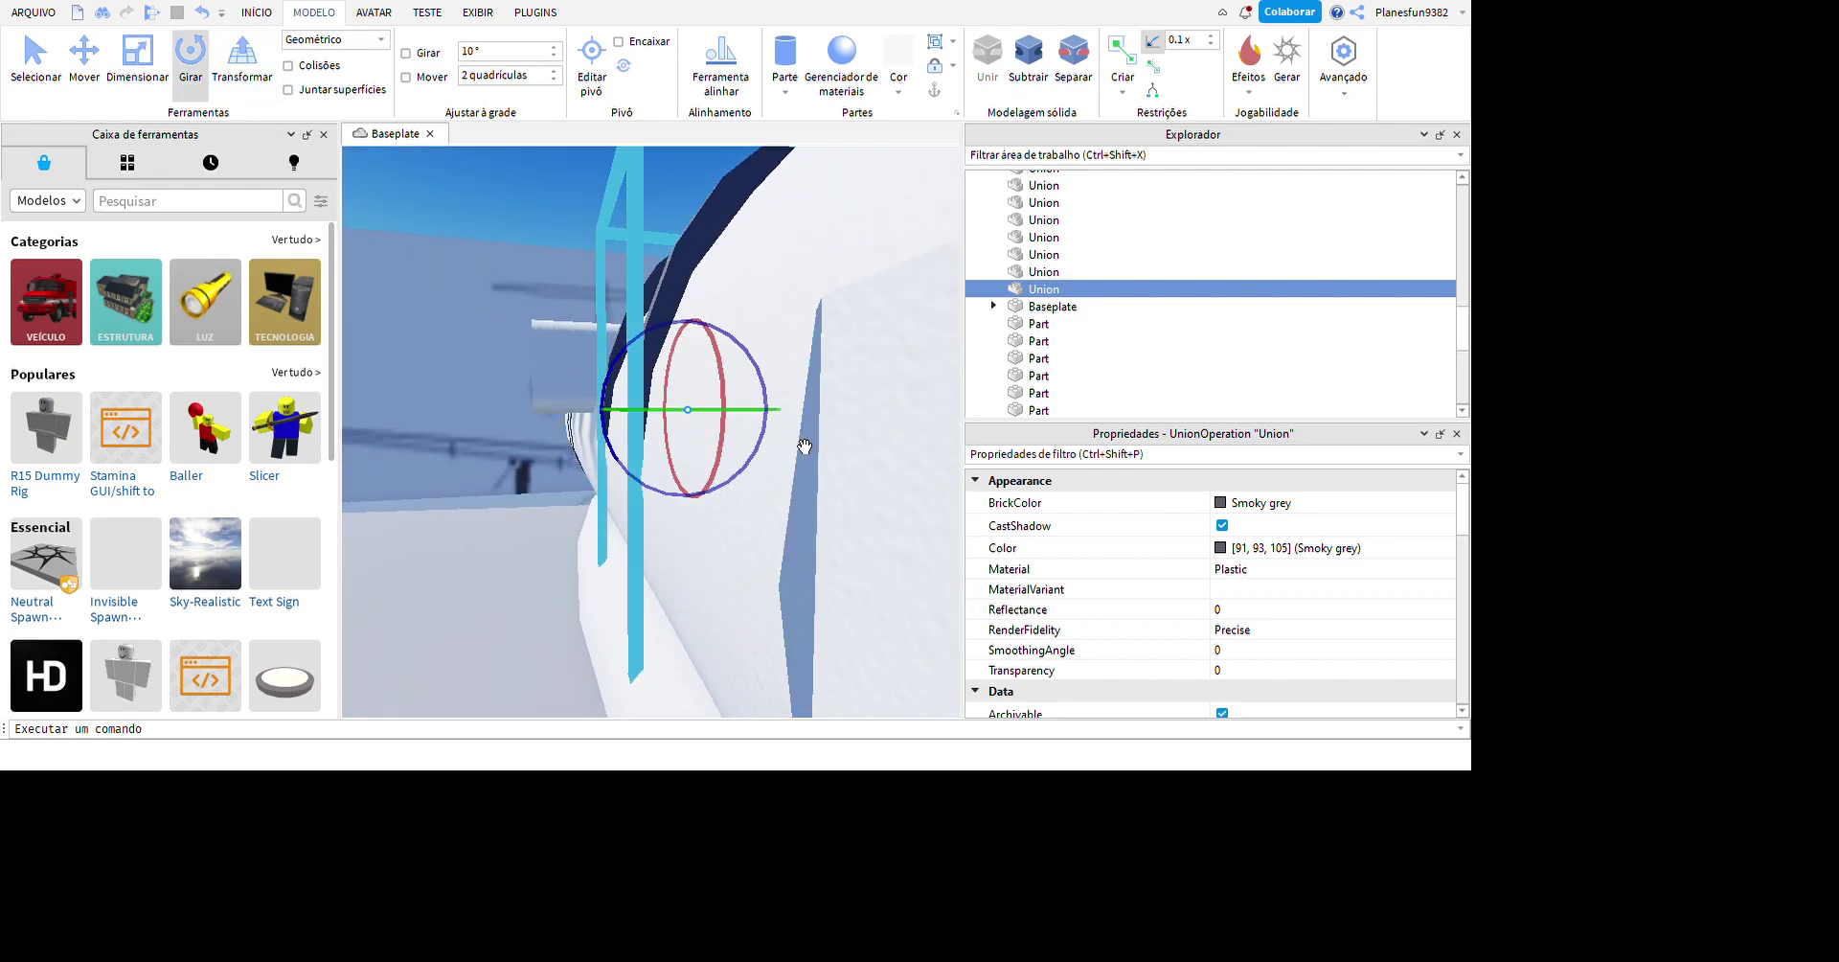
drag(613, 369, 819, 439)
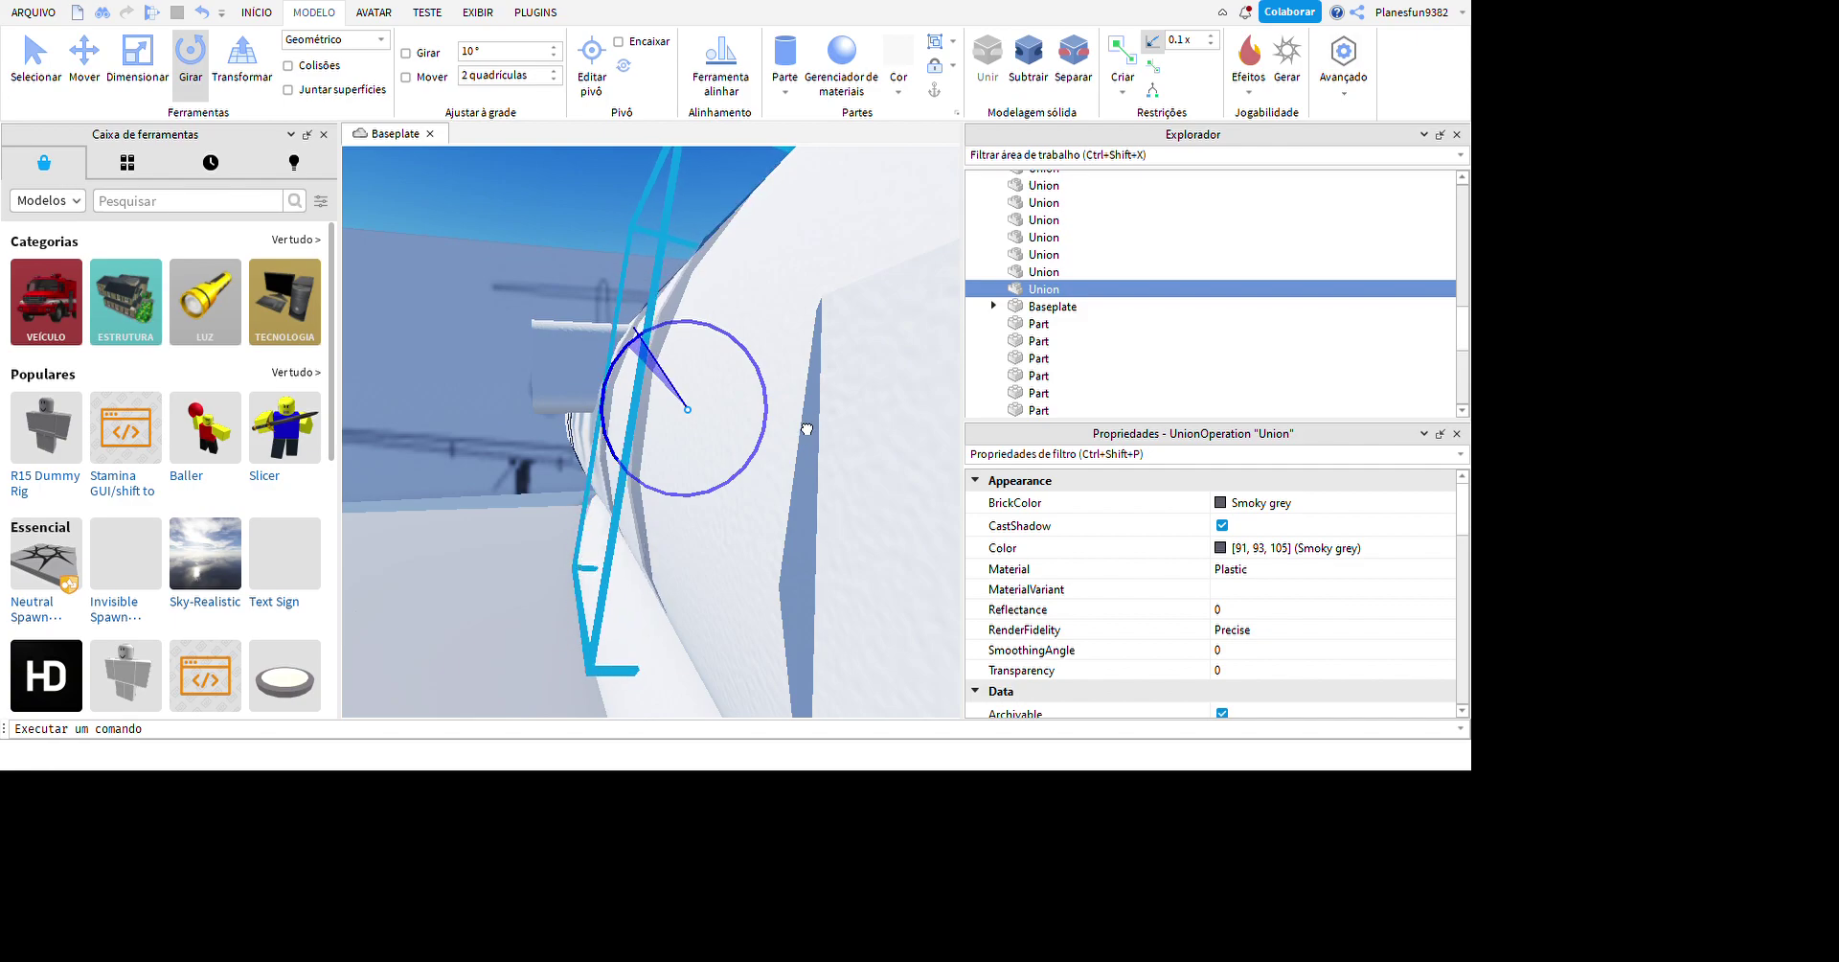
scroll(821, 443, down, 5)
click(791, 287)
scroll(791, 287, down, 5)
right_drag(891, 496, 901, 503)
scroll(896, 554, up, 8)
- Delete the copied door outline from the aft fuselage
click(885, 554)
key(Delete)
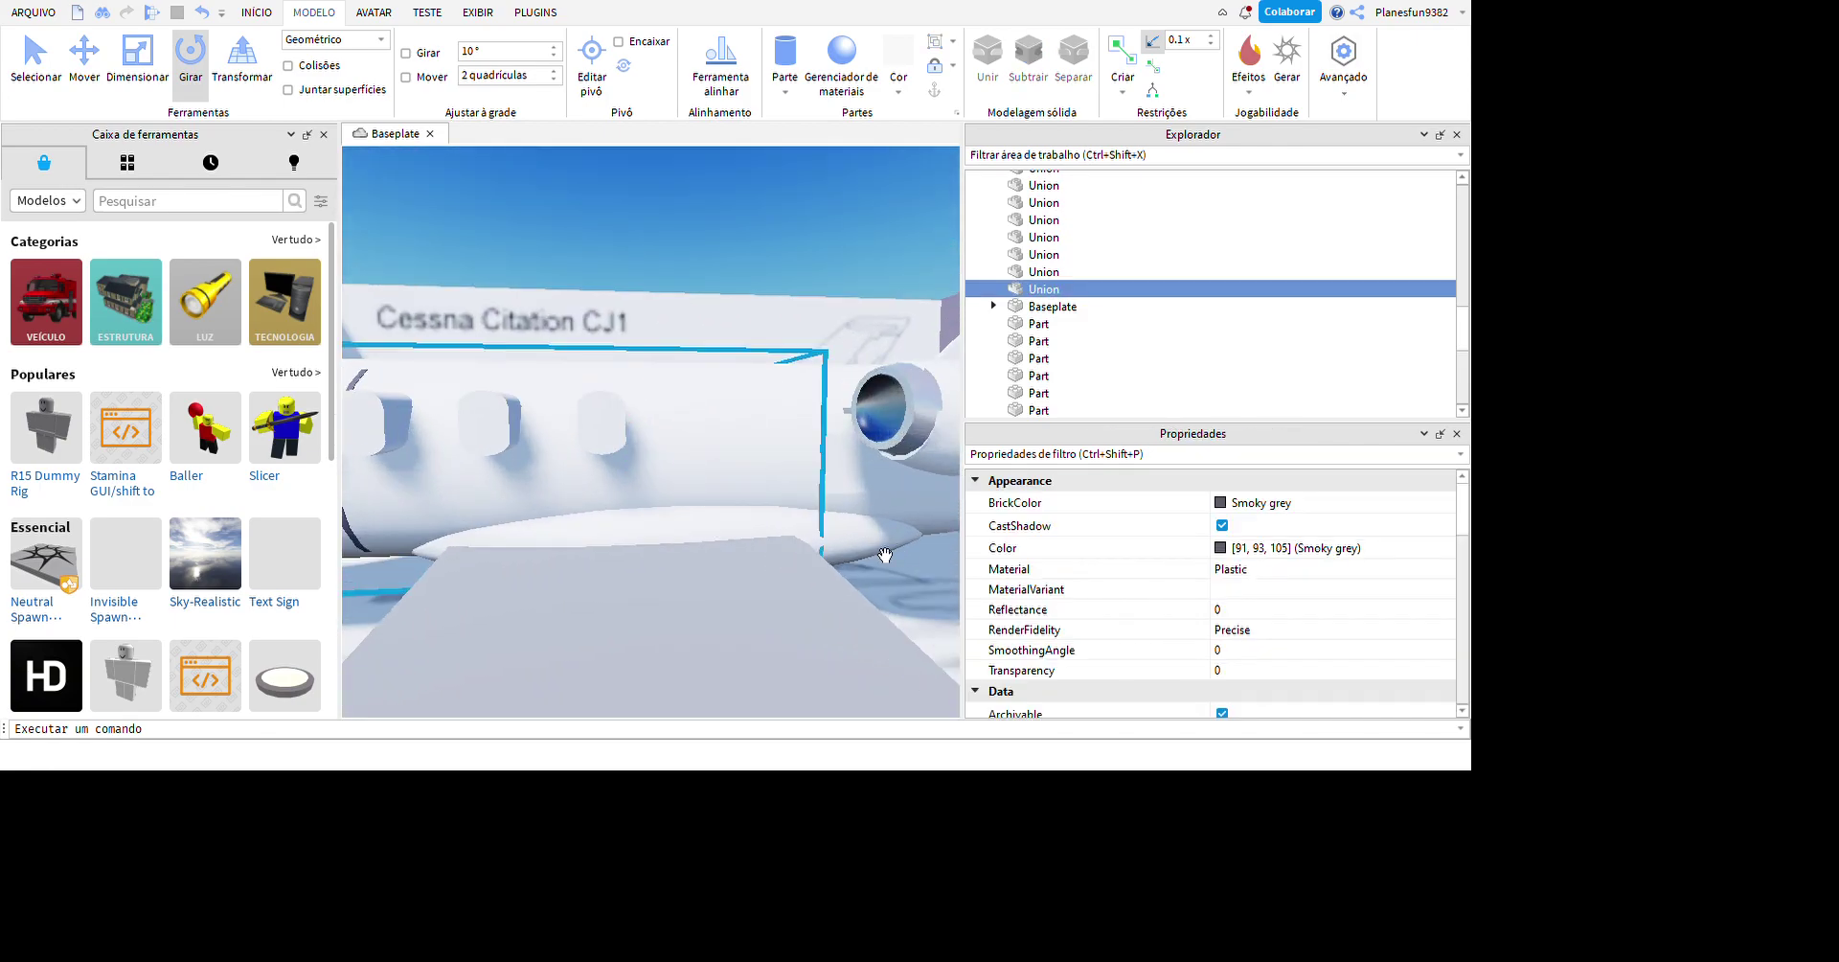
key(ctrl+z)
- Duplicate the rearmost window union and place the copy farther aft, before the engine
scroll(847, 464, up, 2)
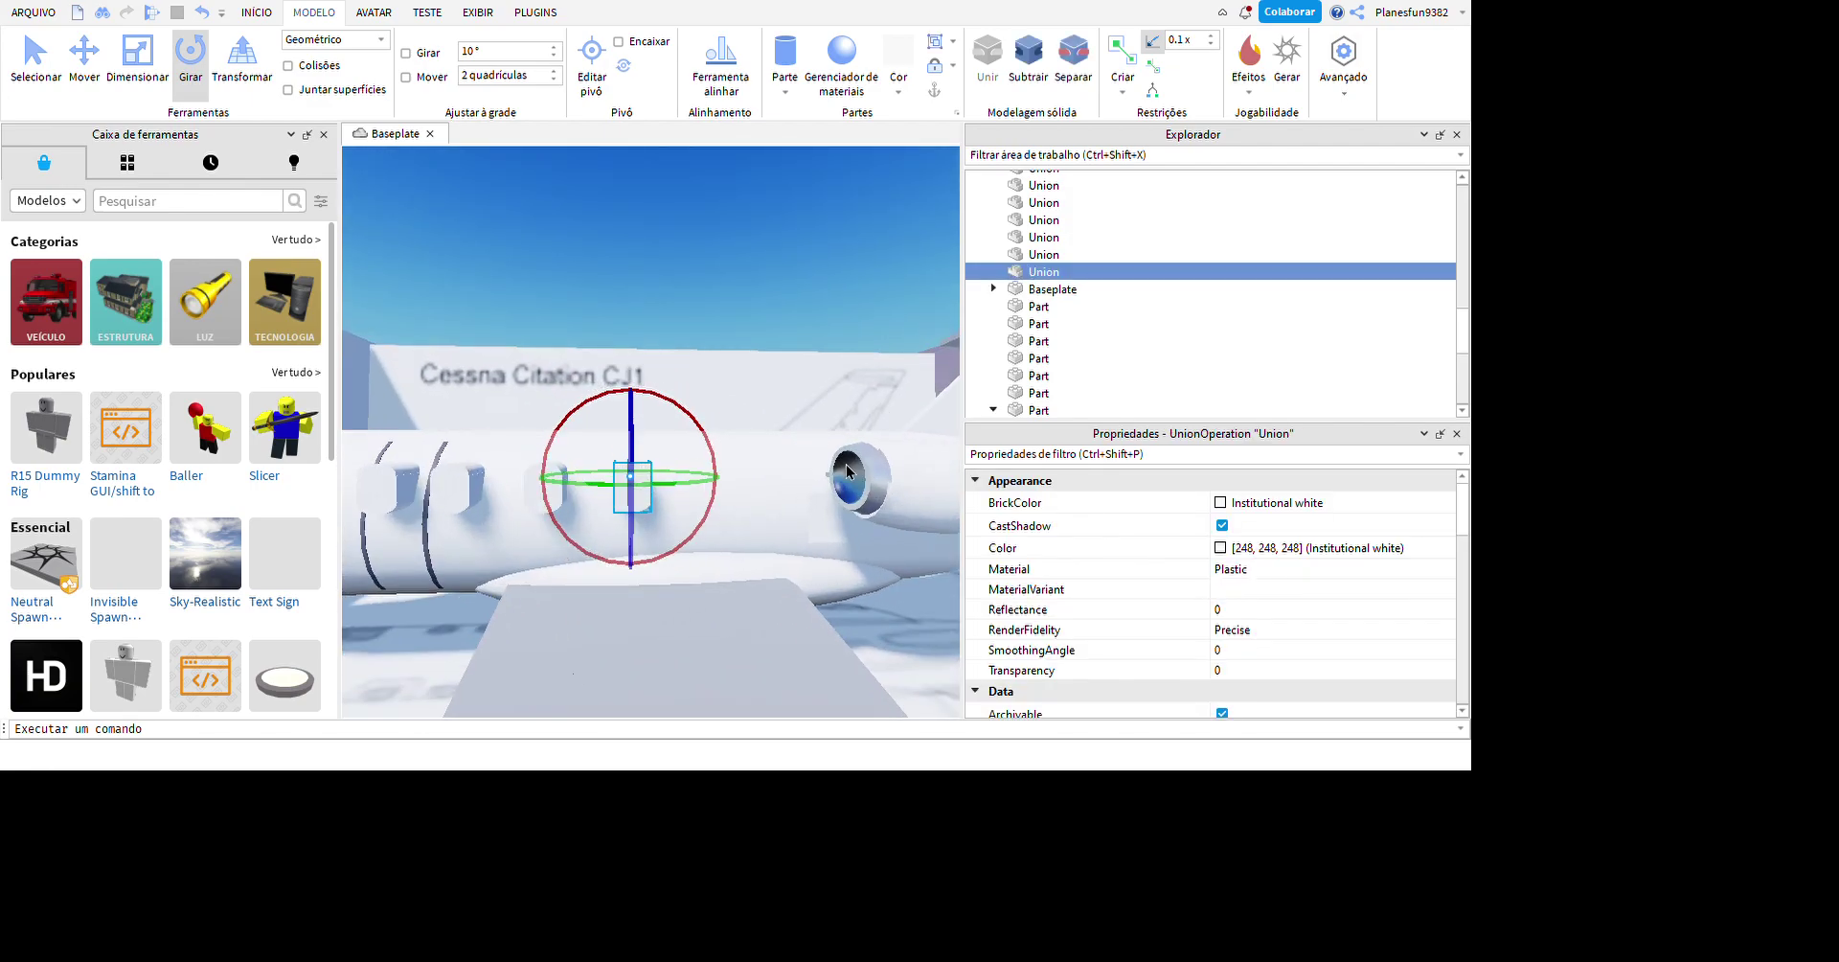
click(84, 57)
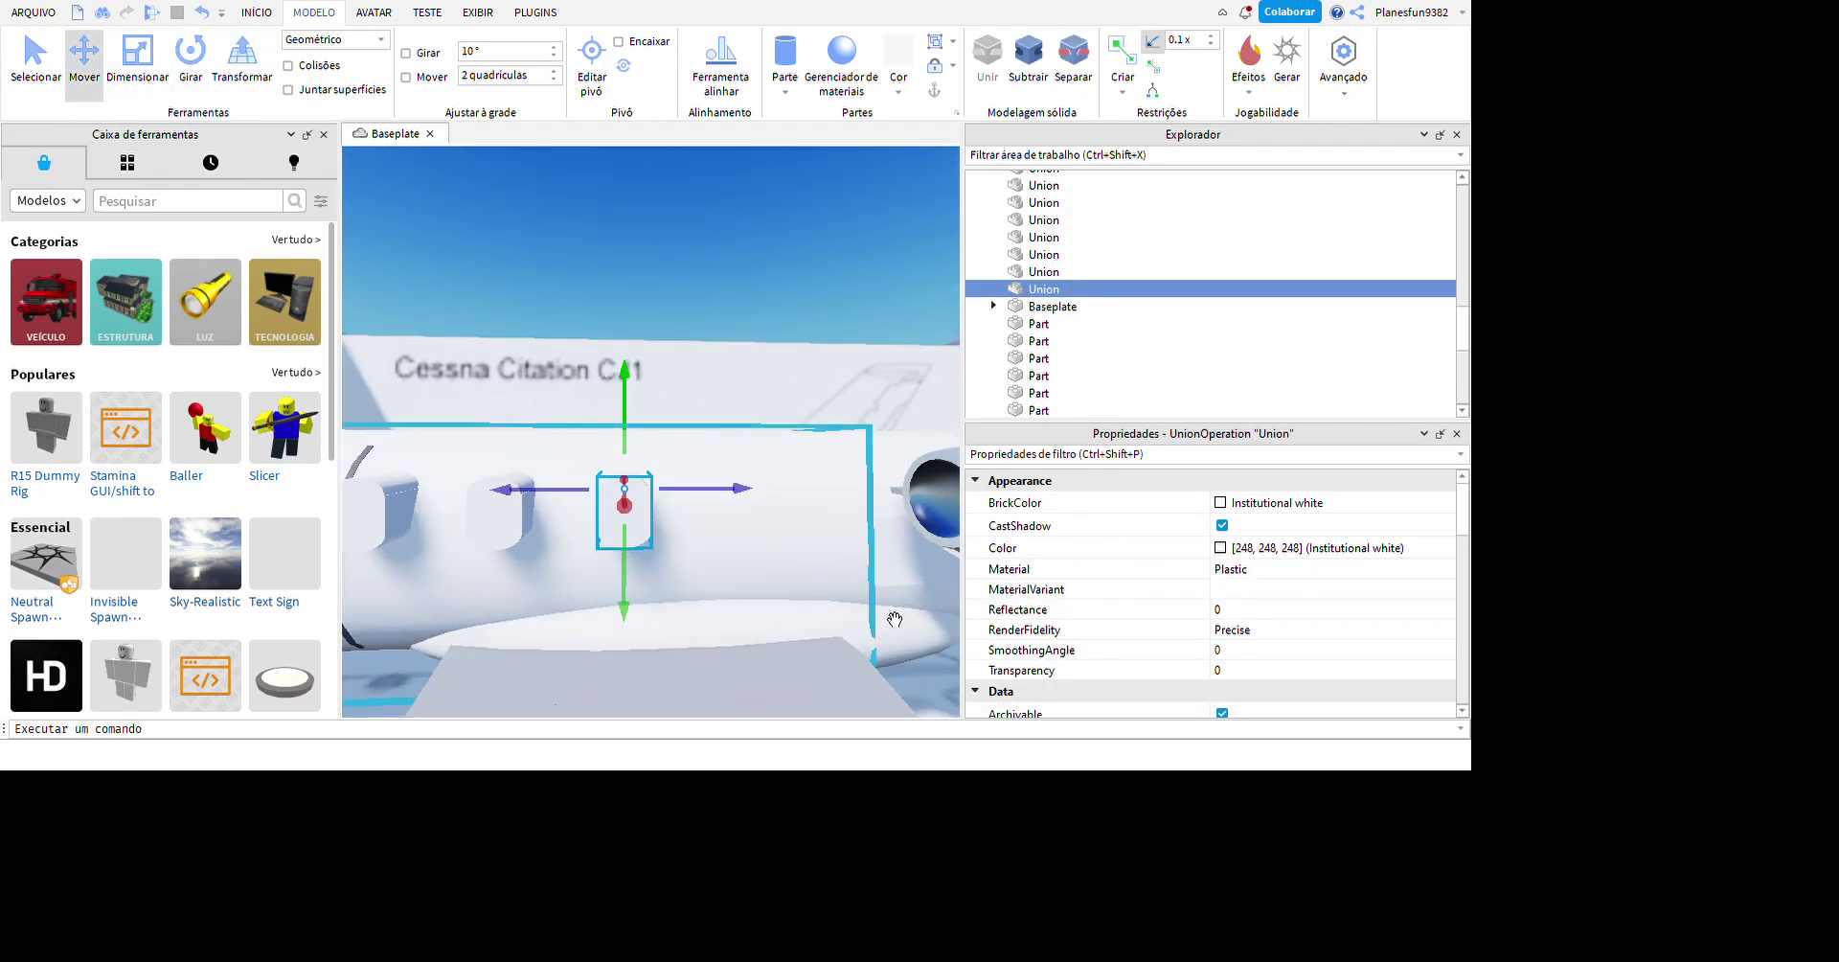
right_drag(905, 641, 766, 499)
- Try to union the five window shapes with the fuselage, and undo that union
ctrl+click(728, 441)
ctrl+click(606, 441)
ctrl+click(393, 441)
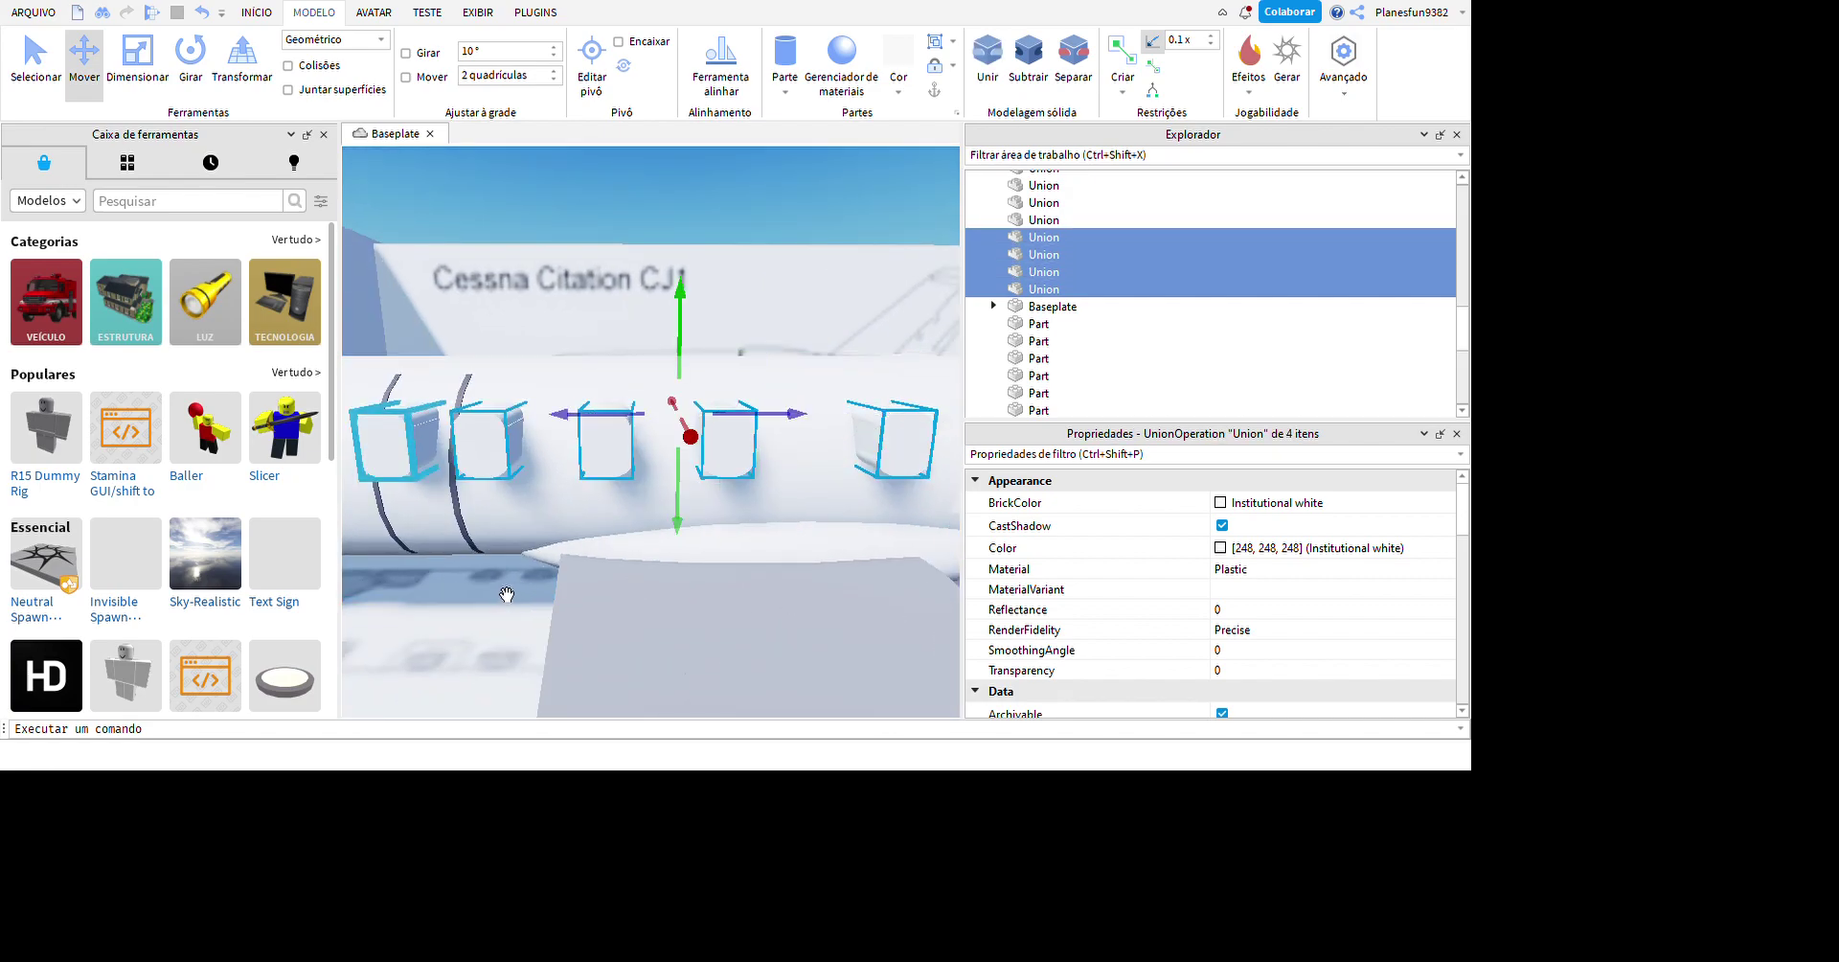
ctrl+click(507, 595)
ctrl+click(745, 370)
key(ctrl+shift+g)
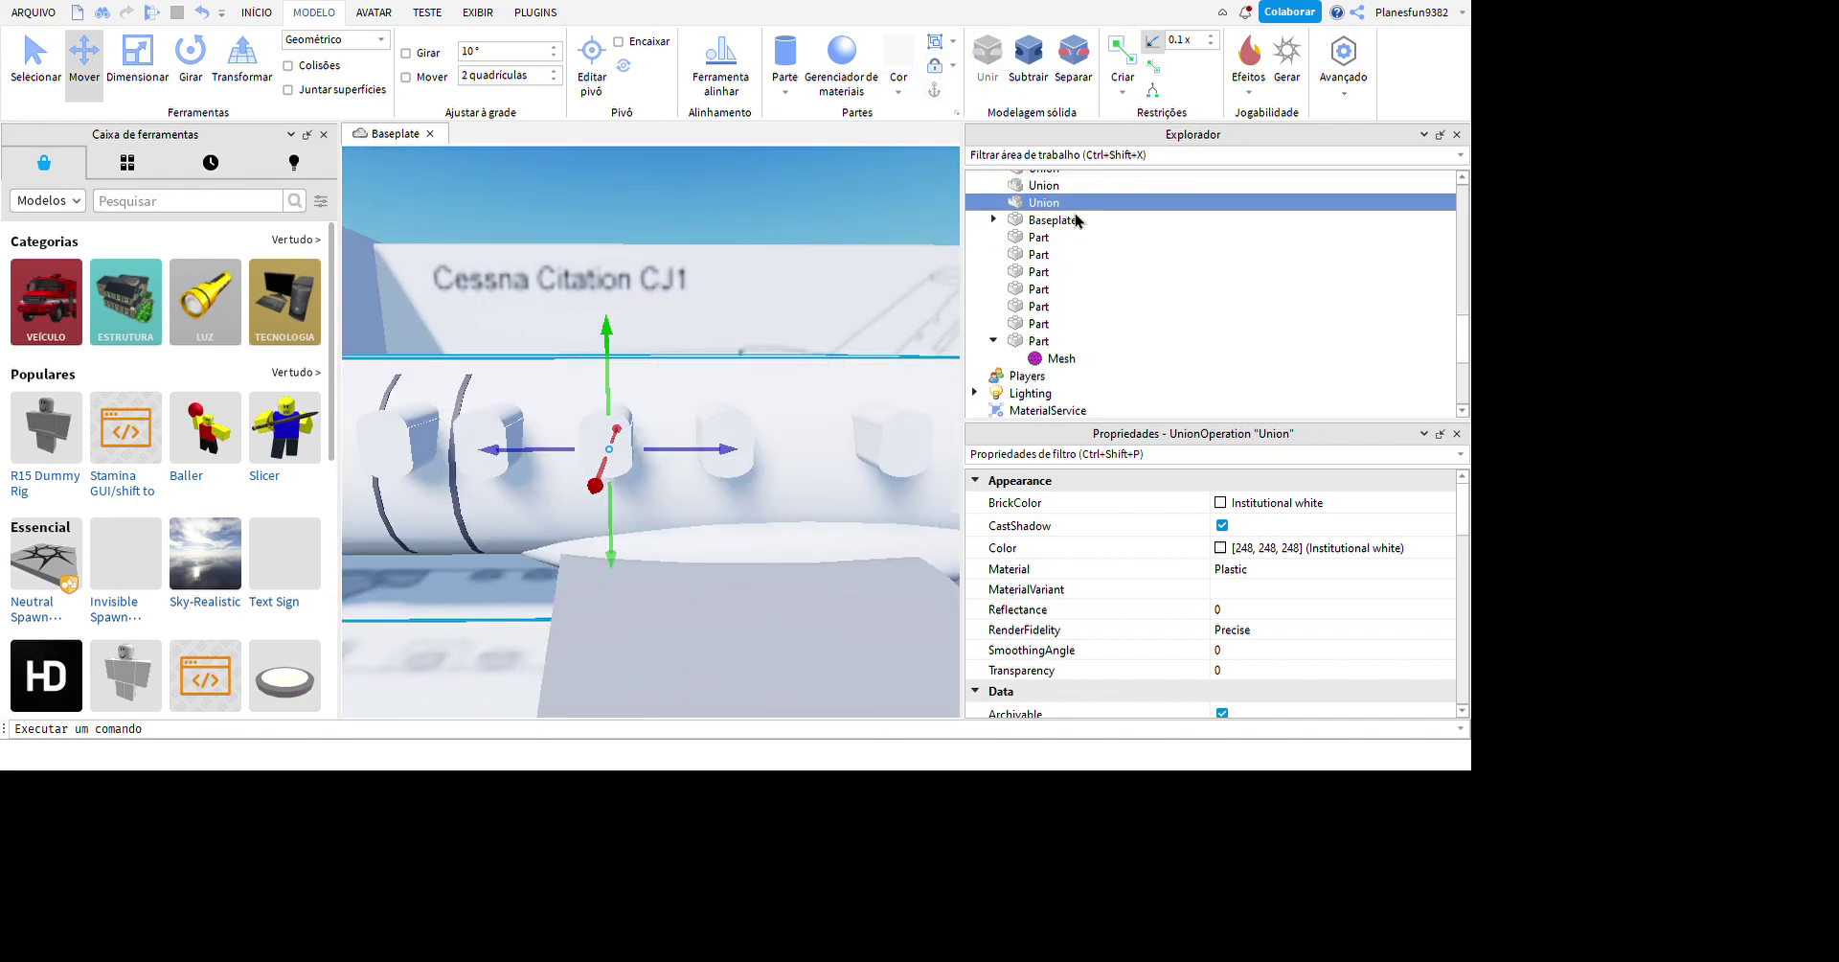
click(202, 11)
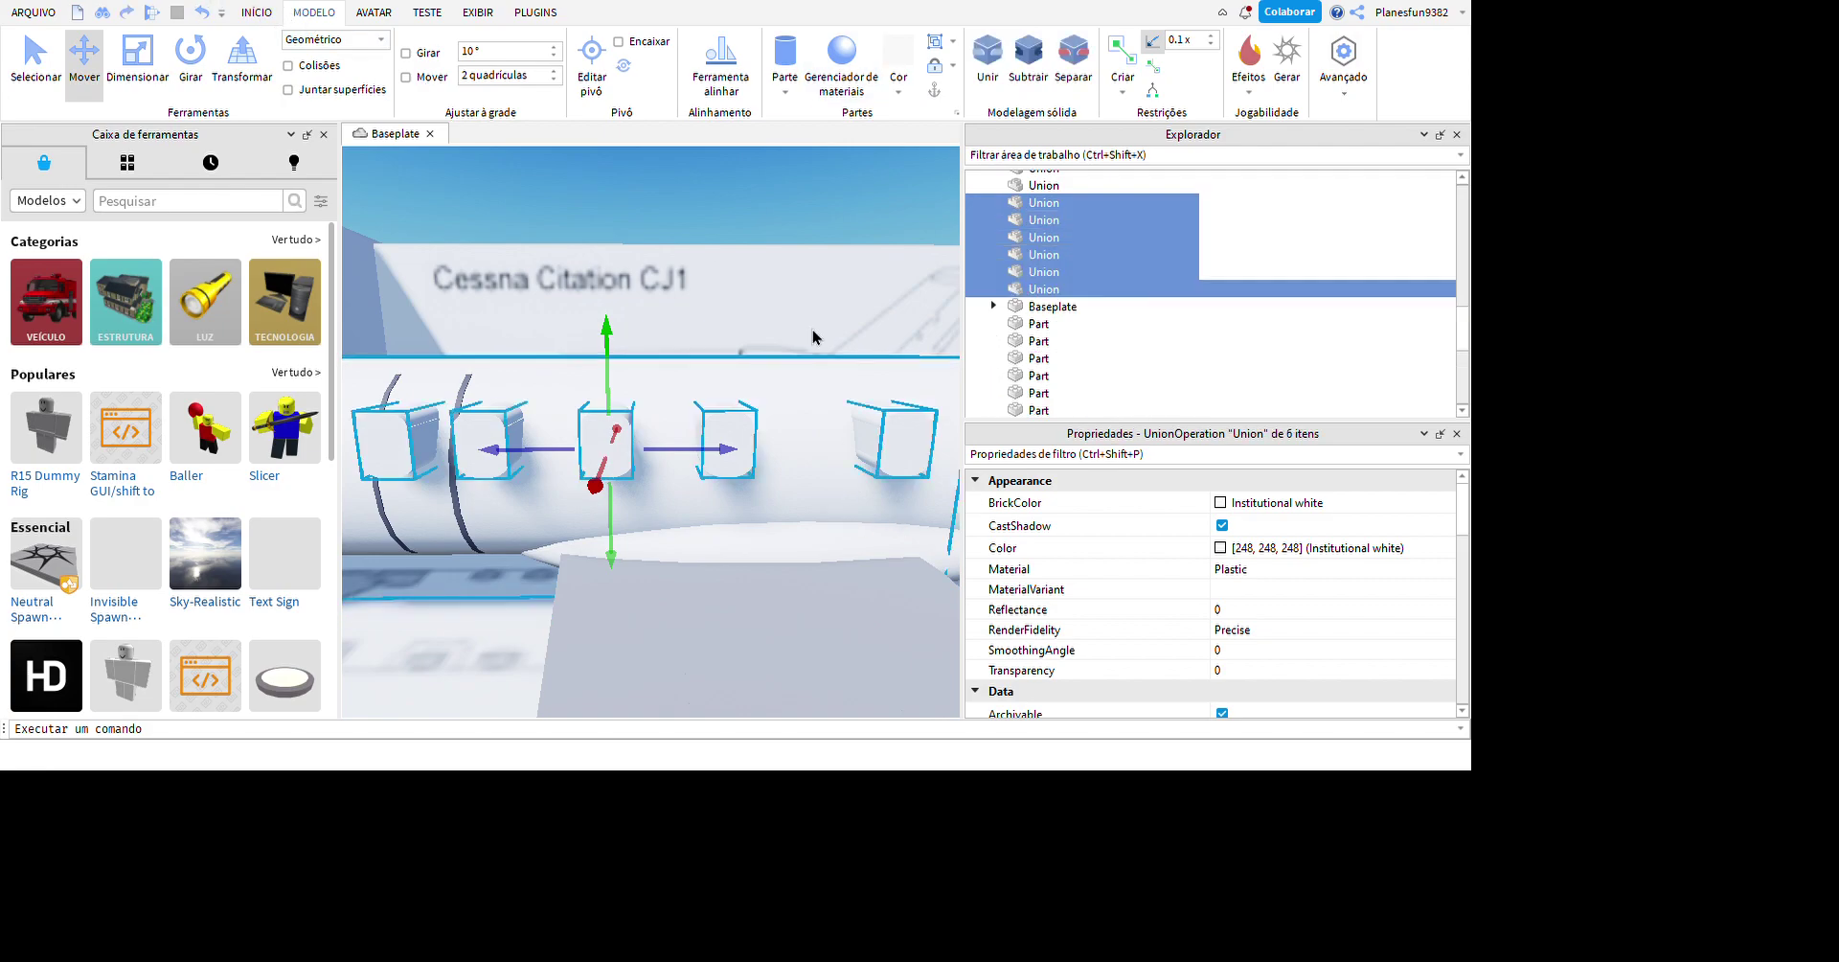
- Negate the five window shapes and union them with the fuselage to cut the cabin window openings
ctrl+click(1106, 202)
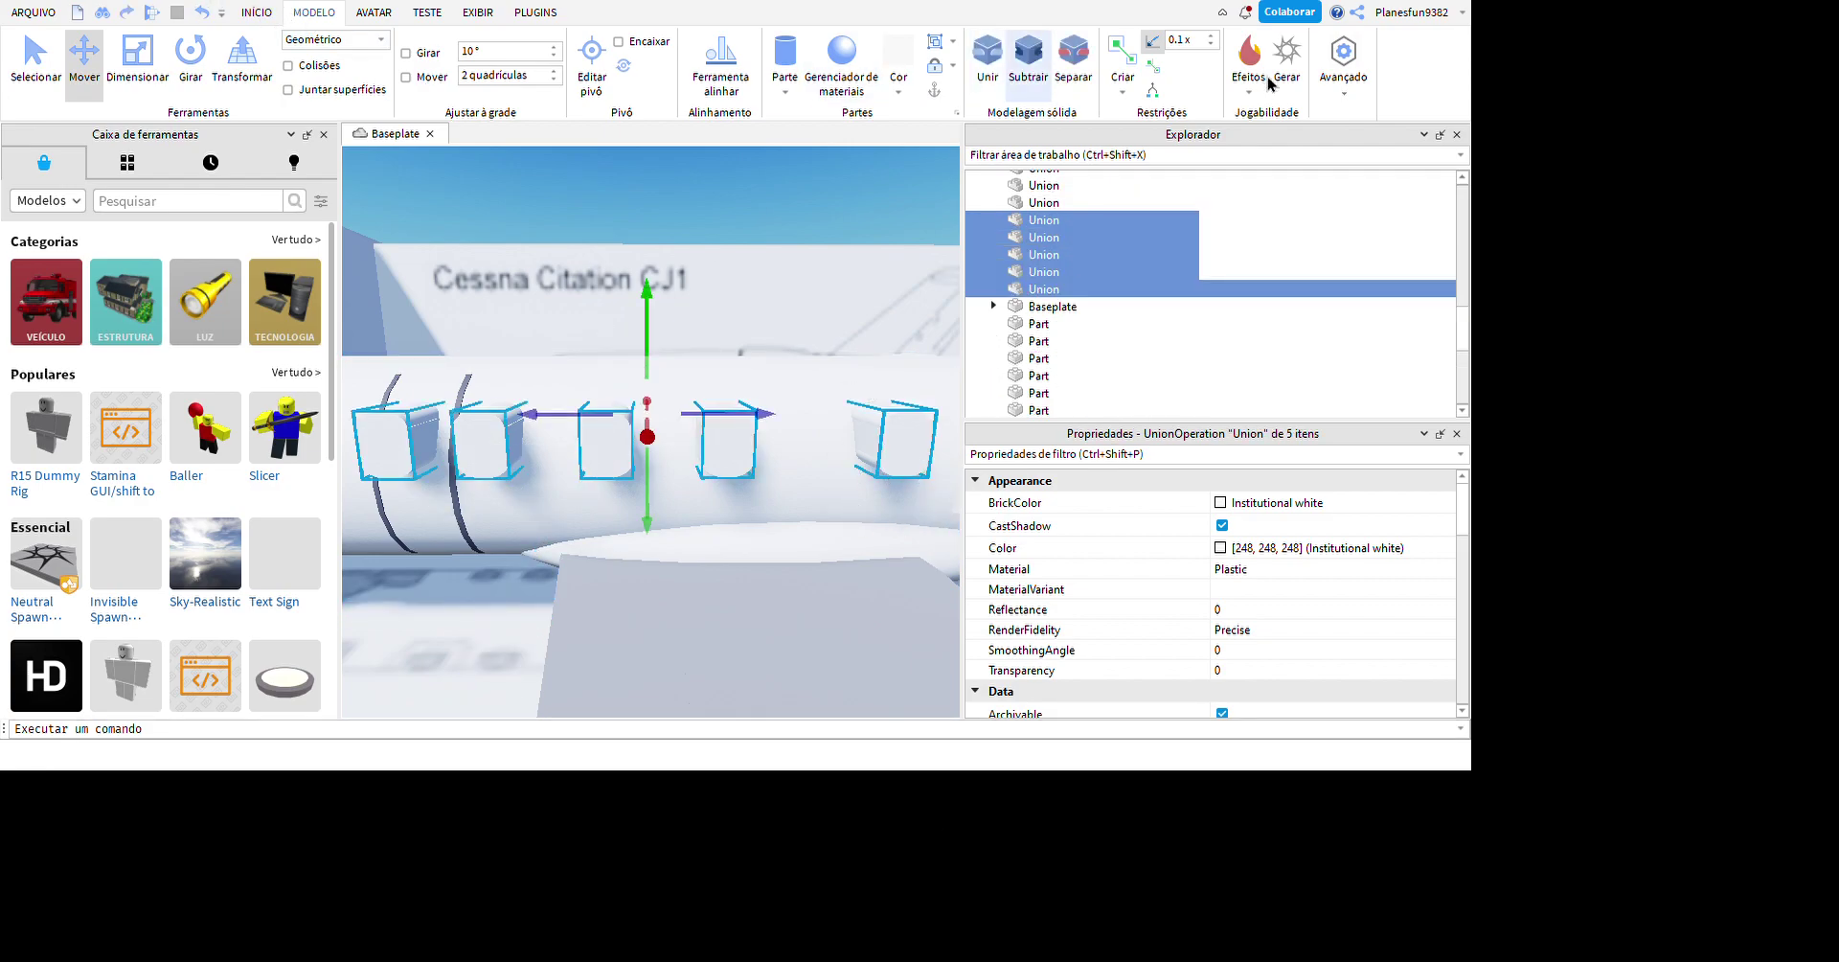
key(ctrl+z)
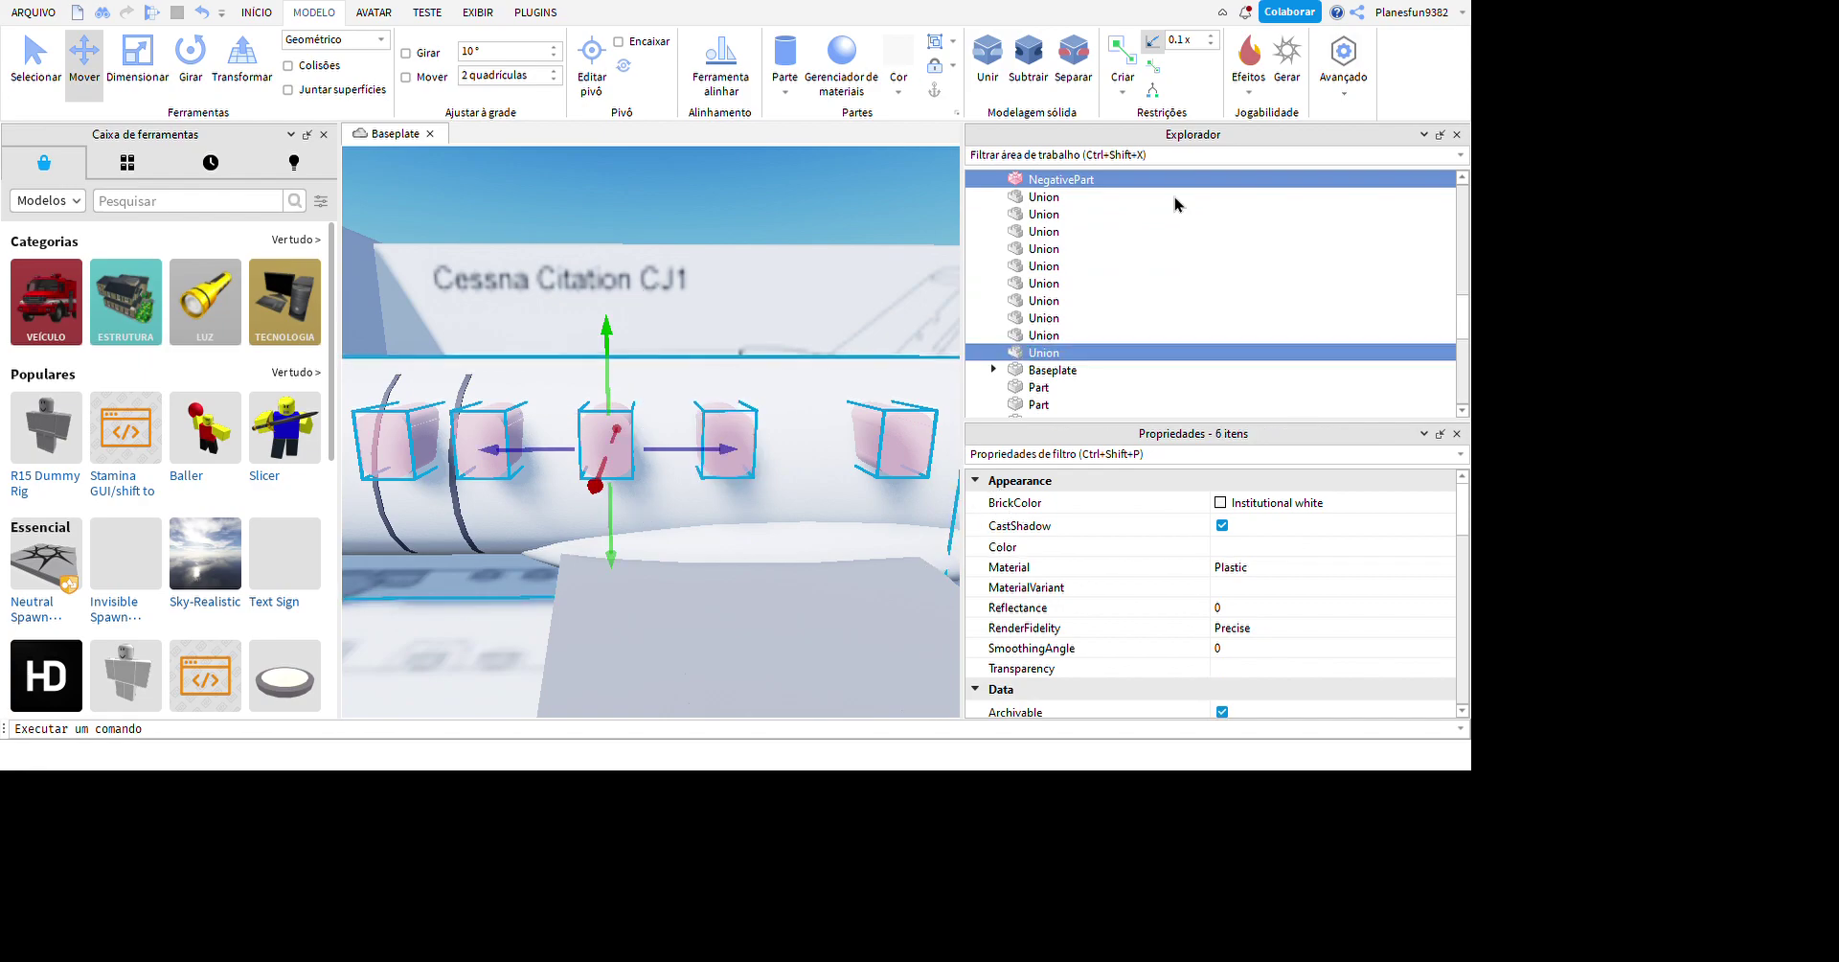
click(987, 57)
right_drag(823, 508, 832, 682)
click(833, 682)
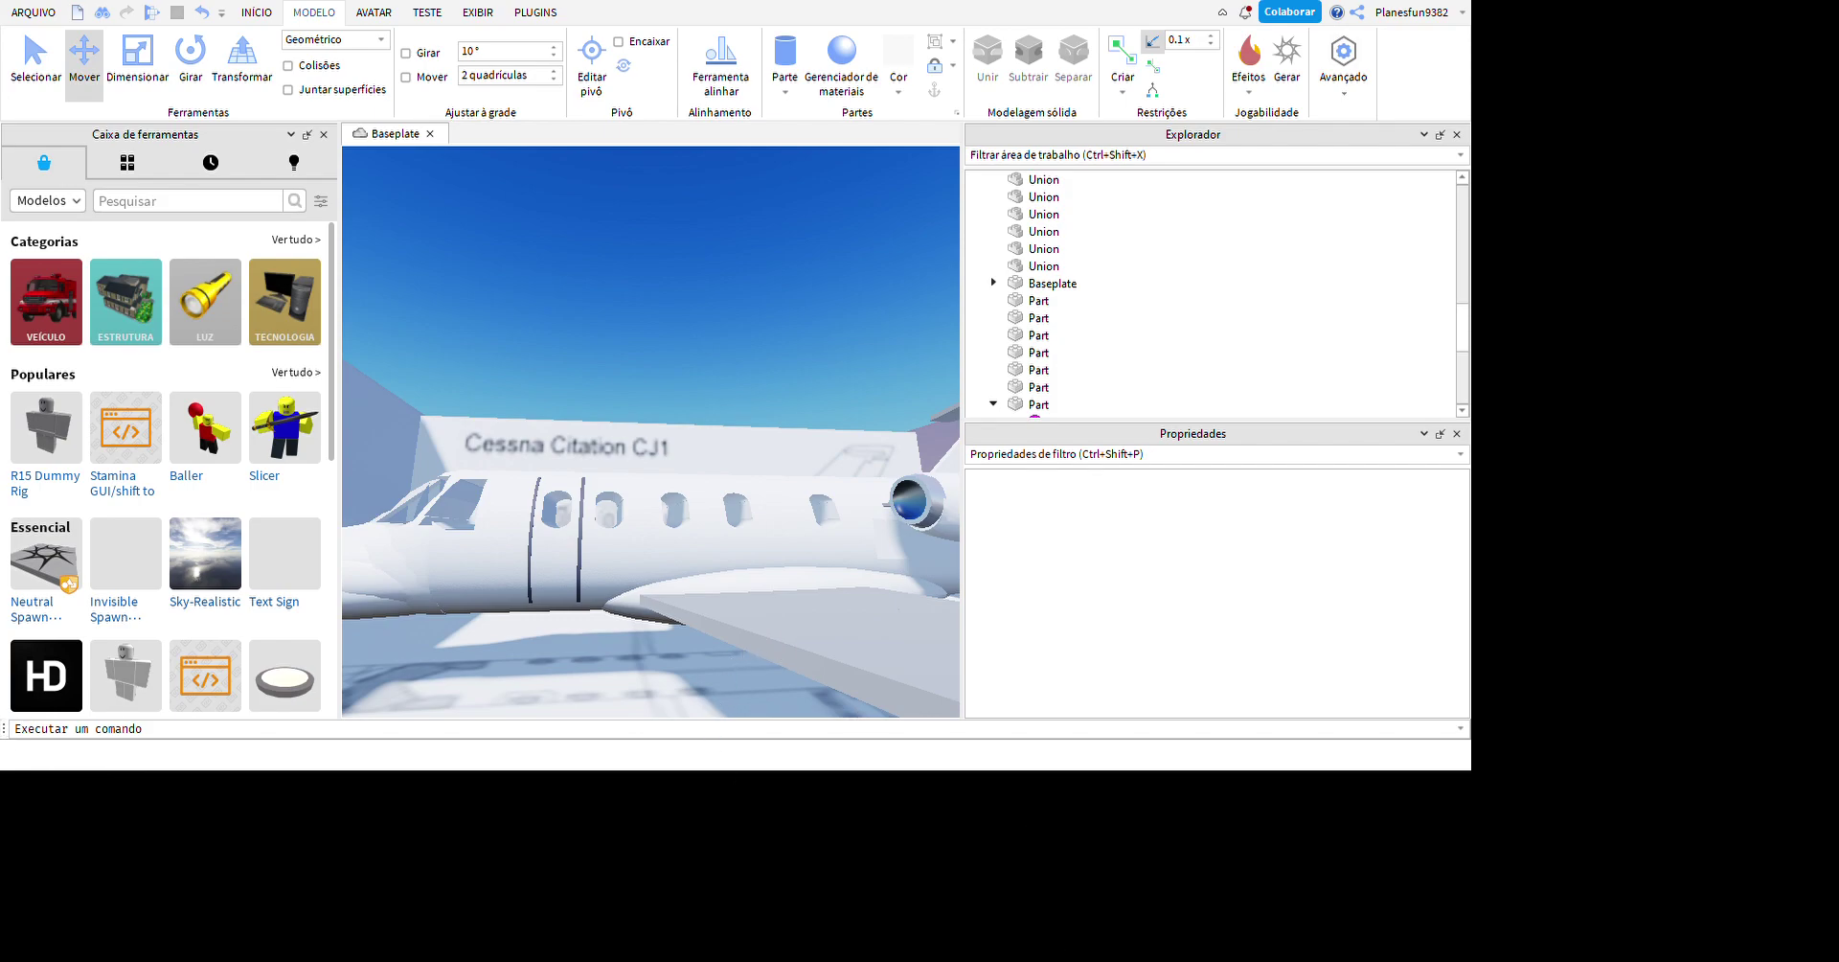
- Duplicate the fuselage section that contains the cabin window openings
right_drag(910, 526, 963, 555)
click(887, 546)
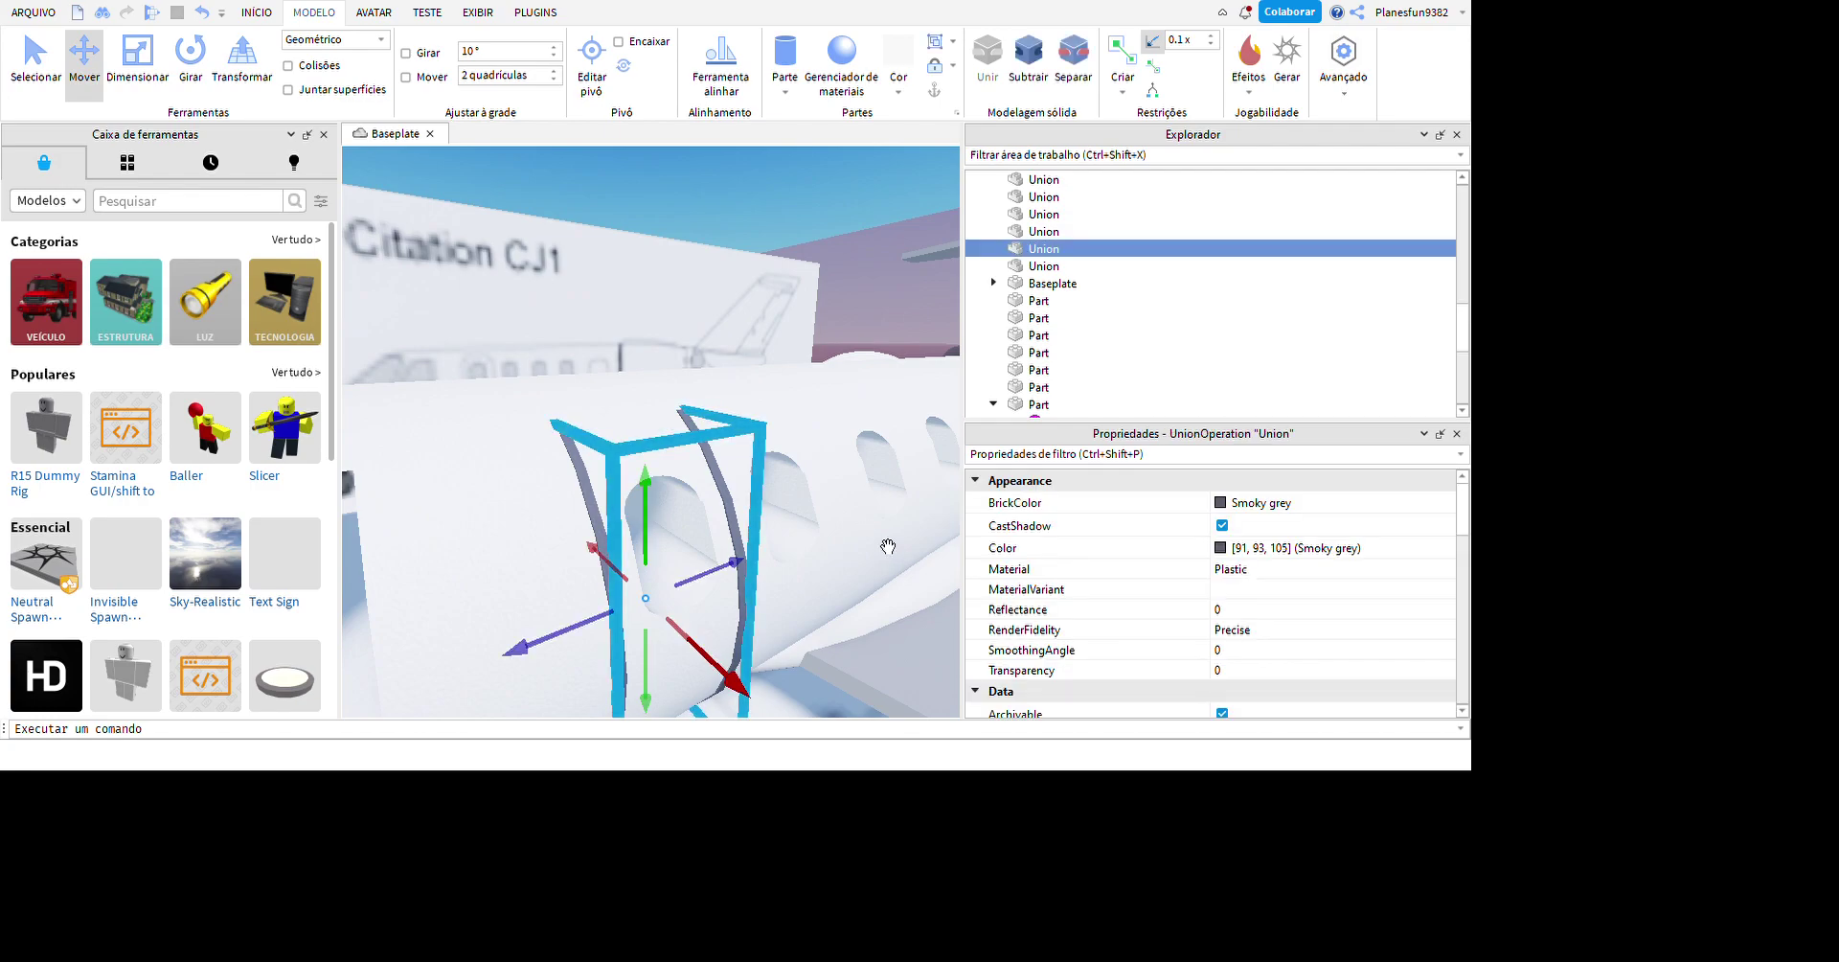
scroll(785, 512, down, 5)
click(768, 425)
scroll(768, 425, up, 3)
right_drag(768, 424, 768, 423)
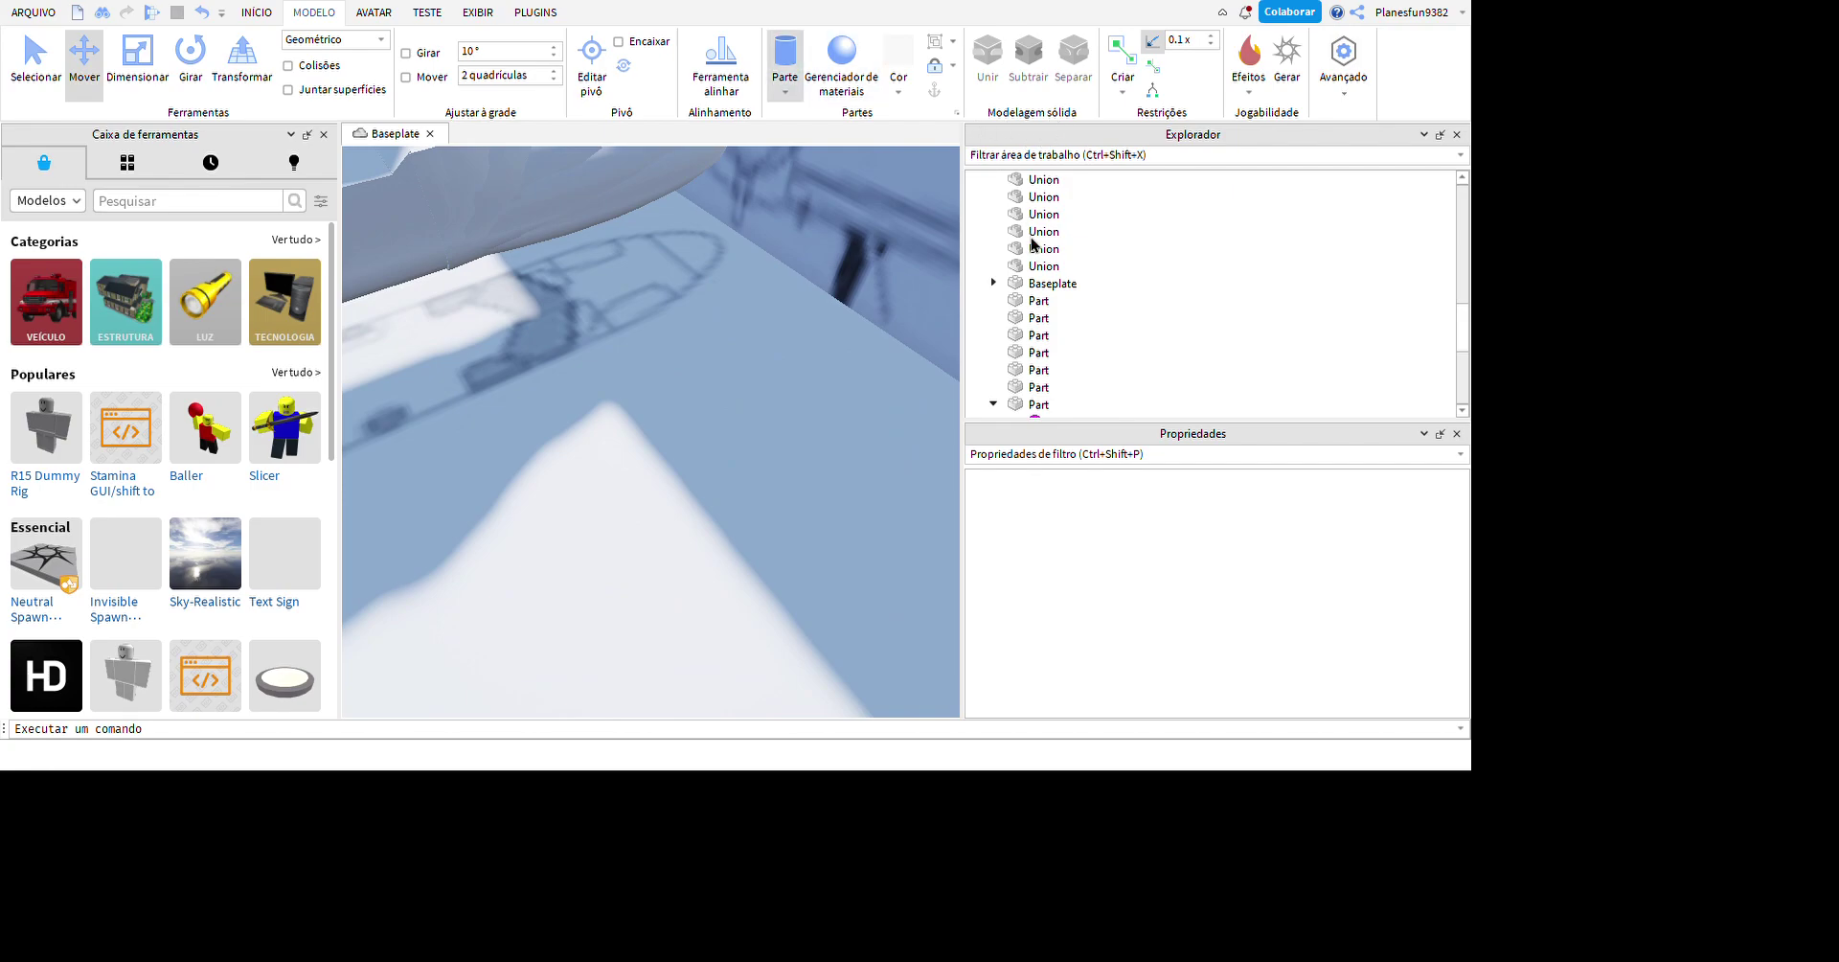
right_drag(797, 335, 771, 500)
scroll(810, 510, up, 5)
click(813, 524)
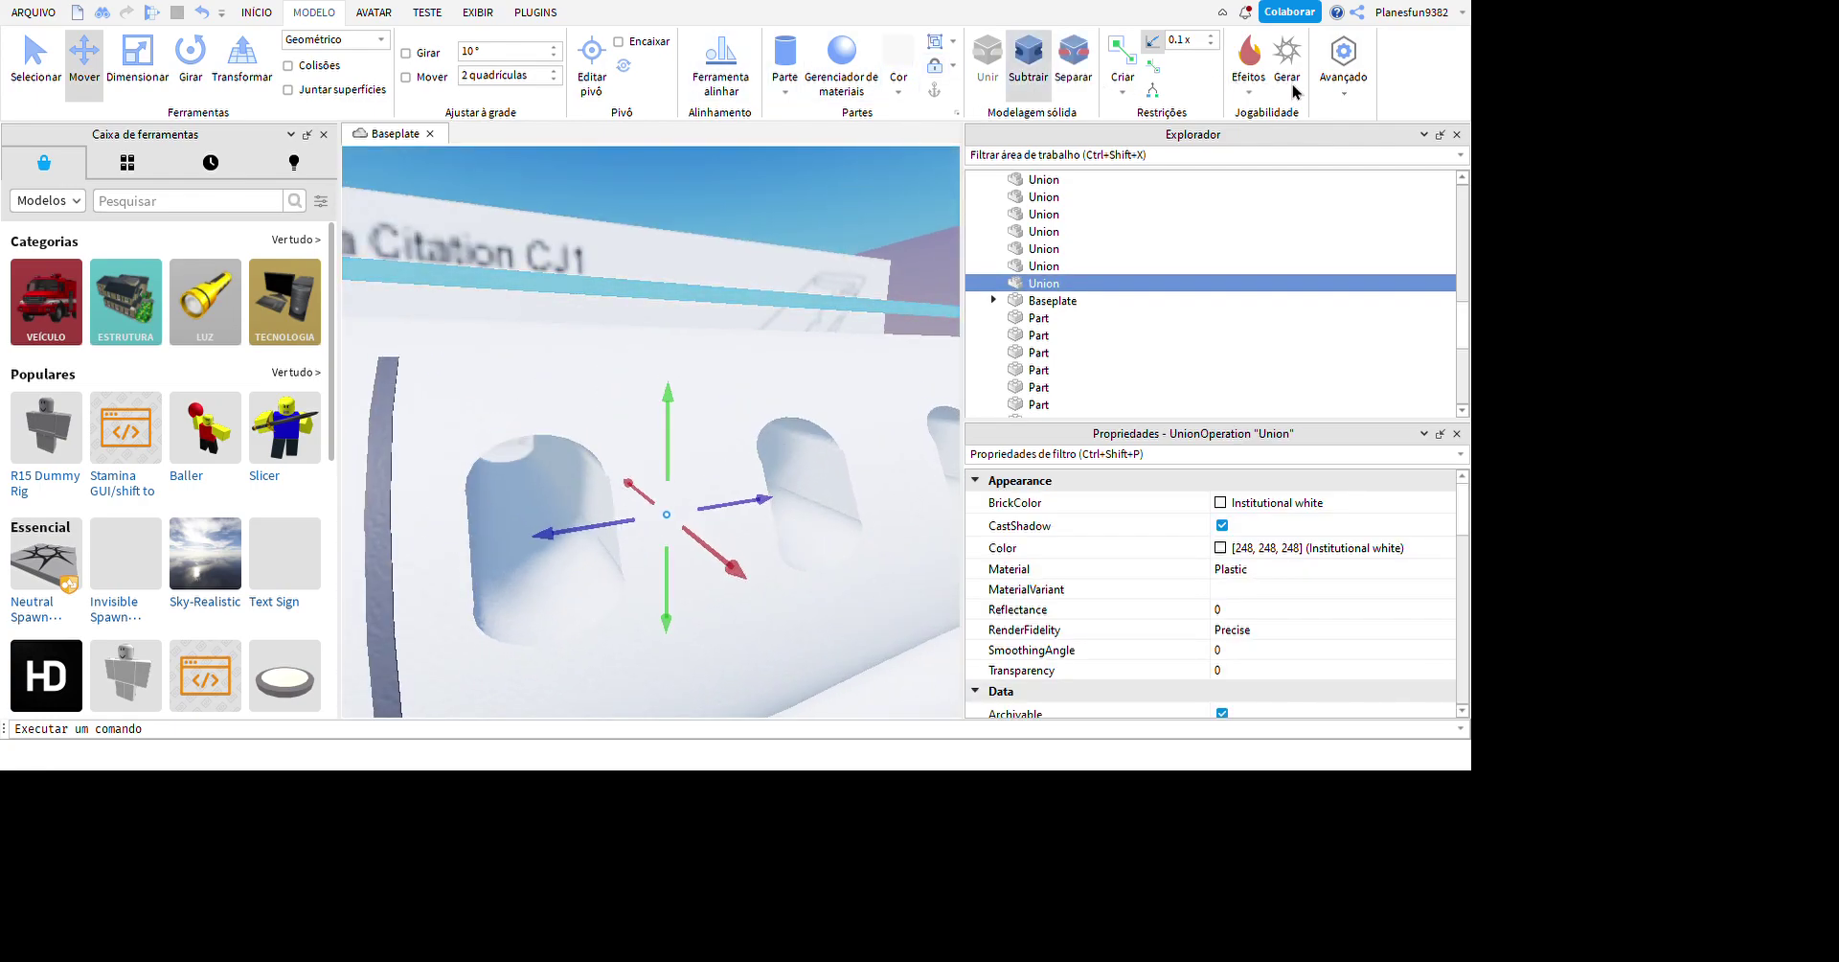
- Negate the fuselage copy and scale it down slightly to fit inside the fuselage shell
click(1028, 57)
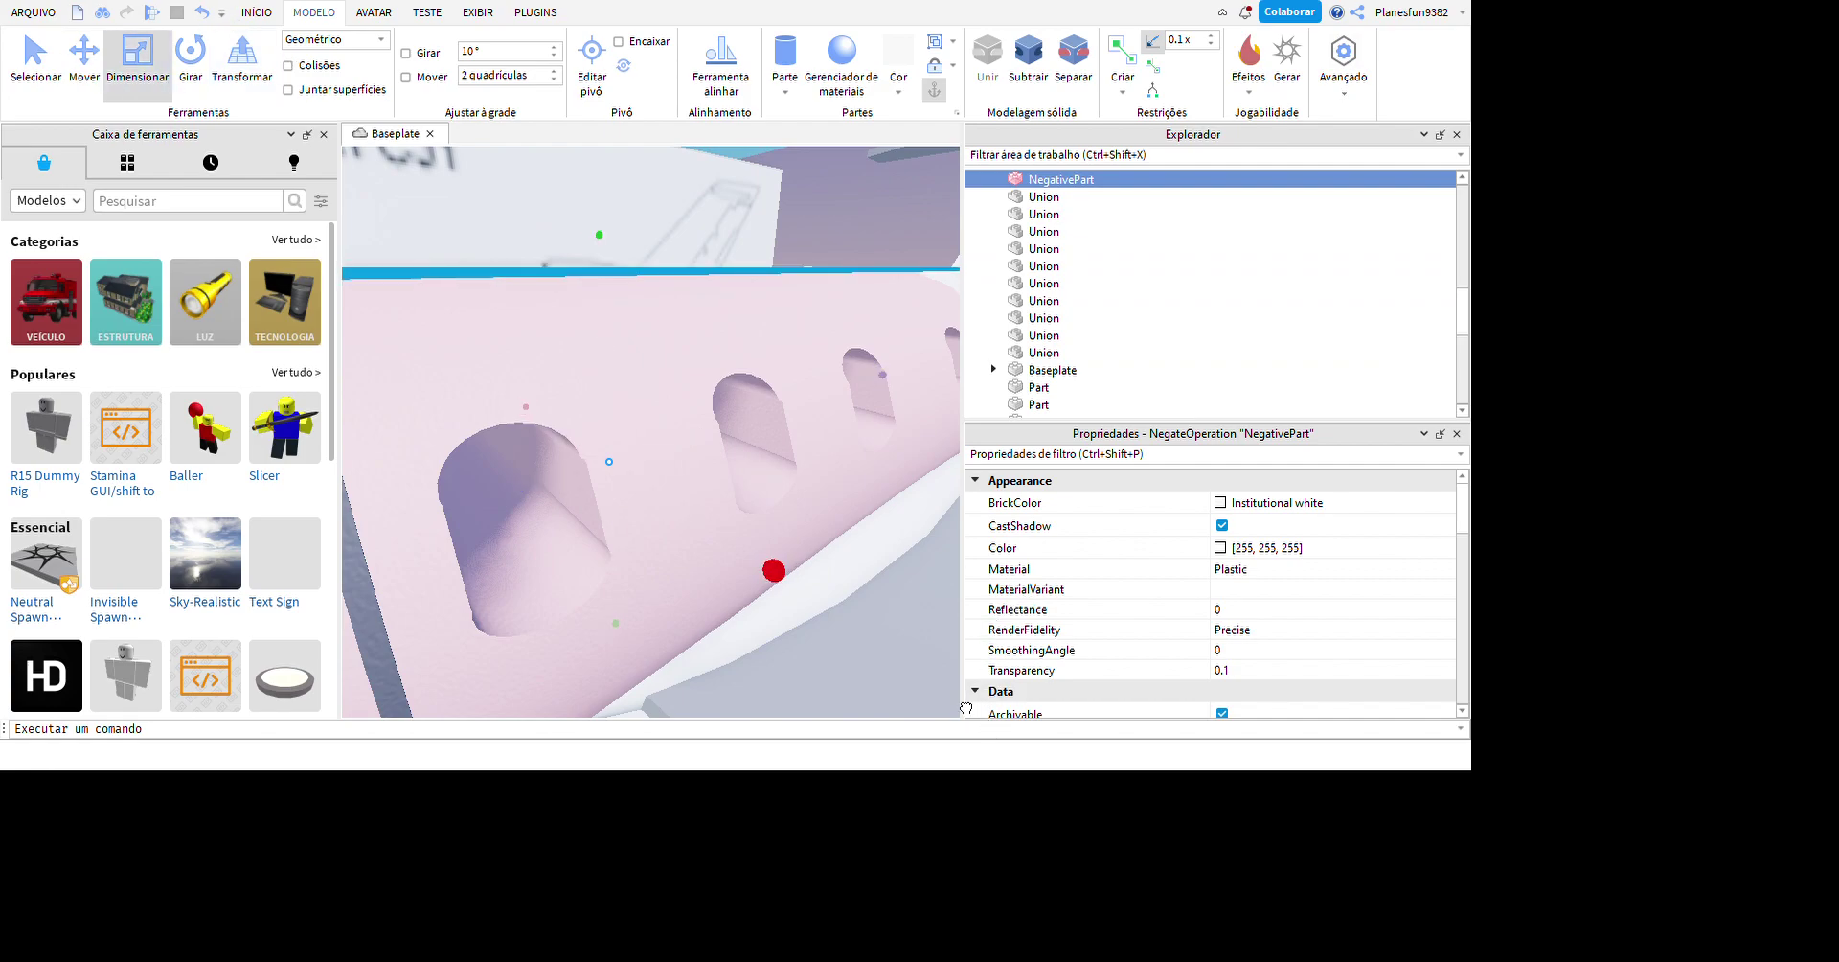
right_drag(967, 668, 854, 702)
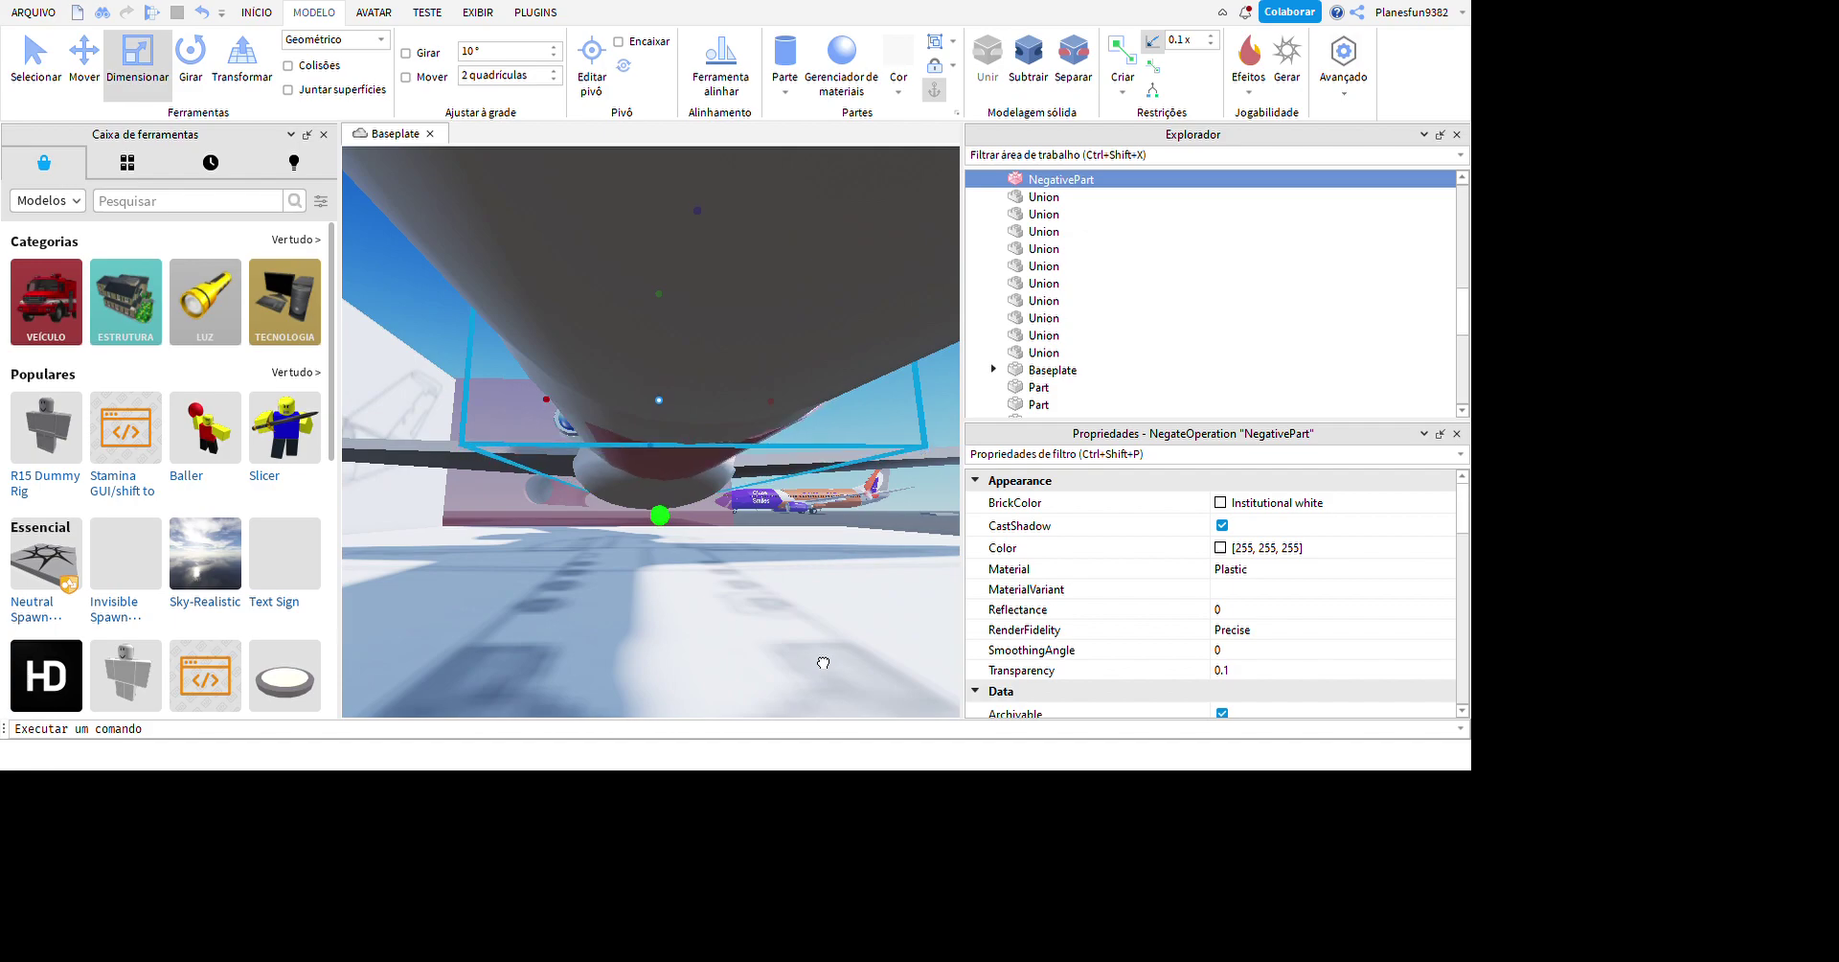
key(f)
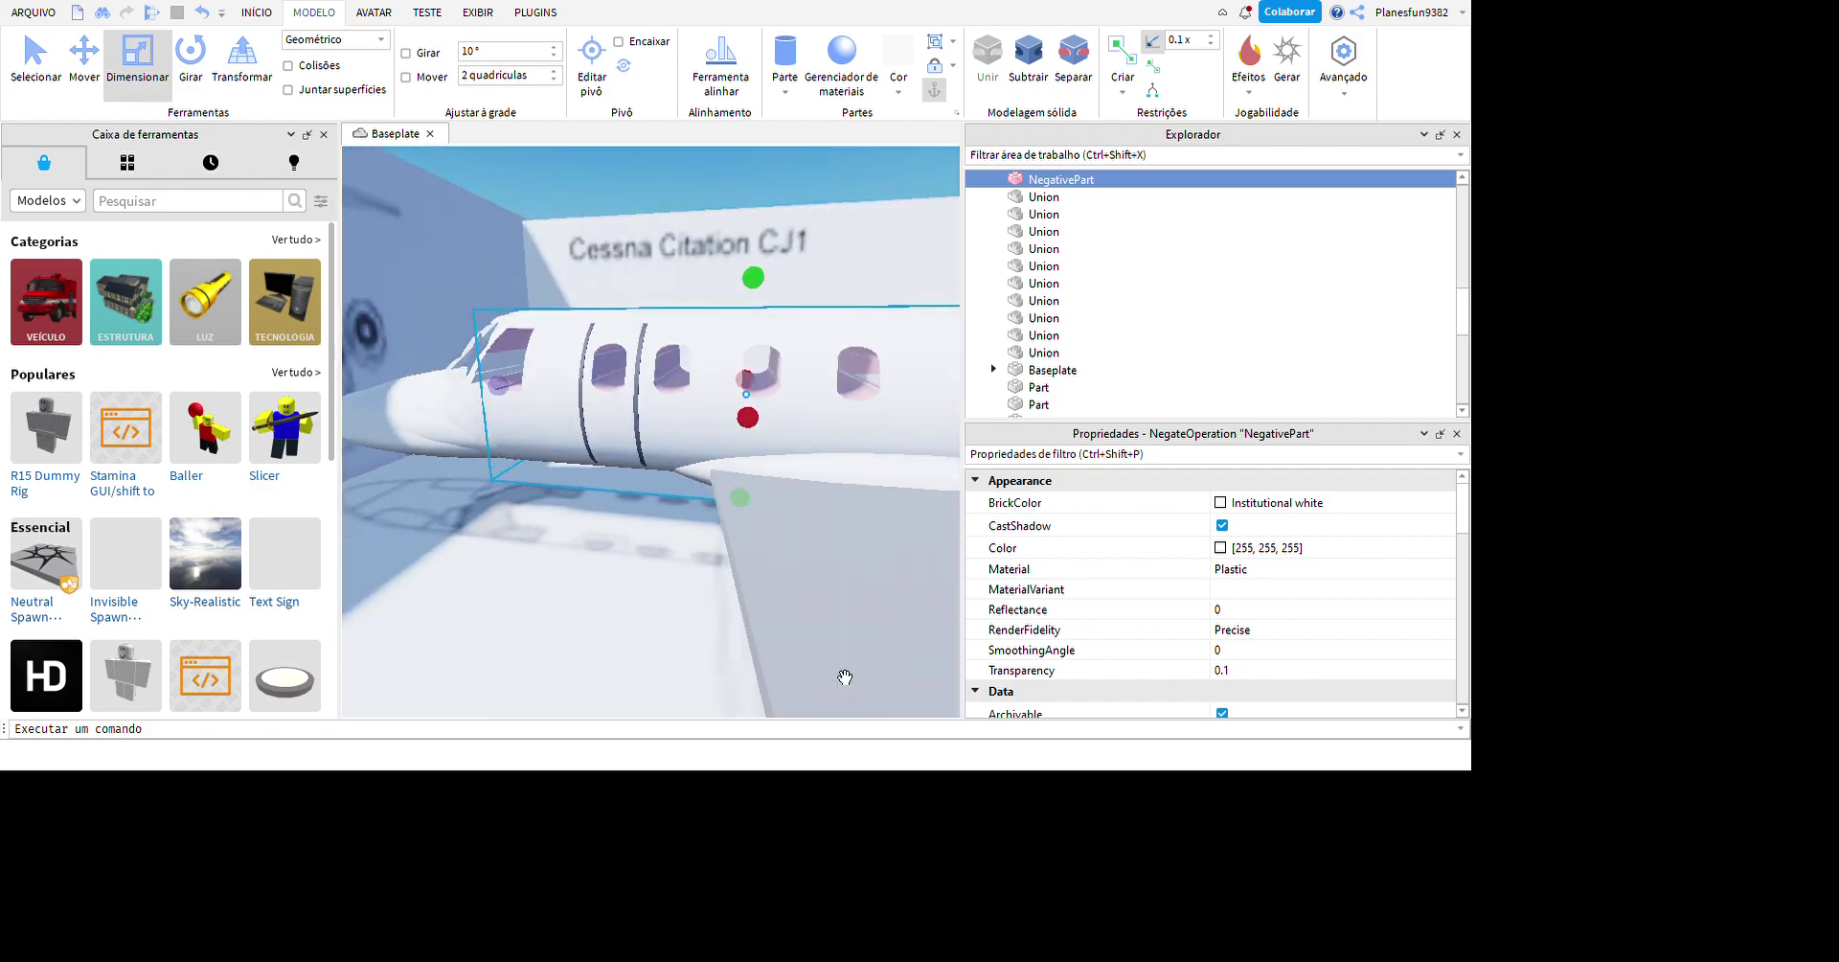
- Try to hollow the fuselage by uniting it with the single negative copy, and undo that union
ctrl+click(1269, 352)
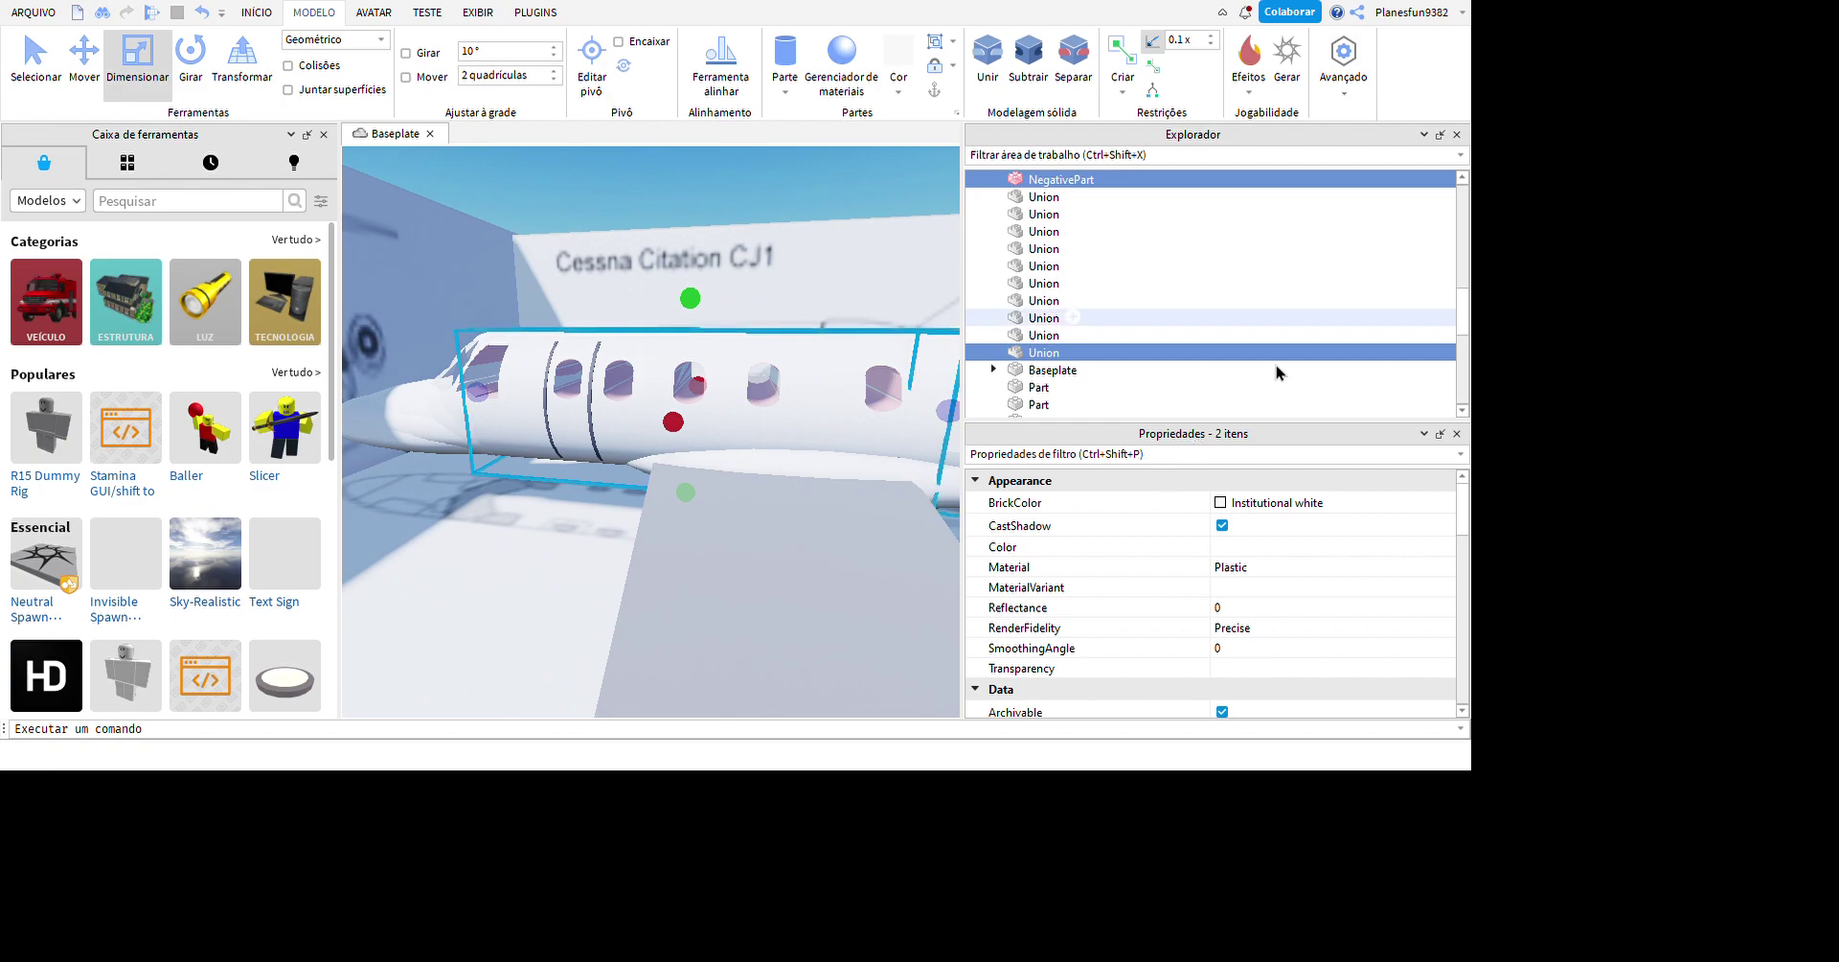
click(987, 59)
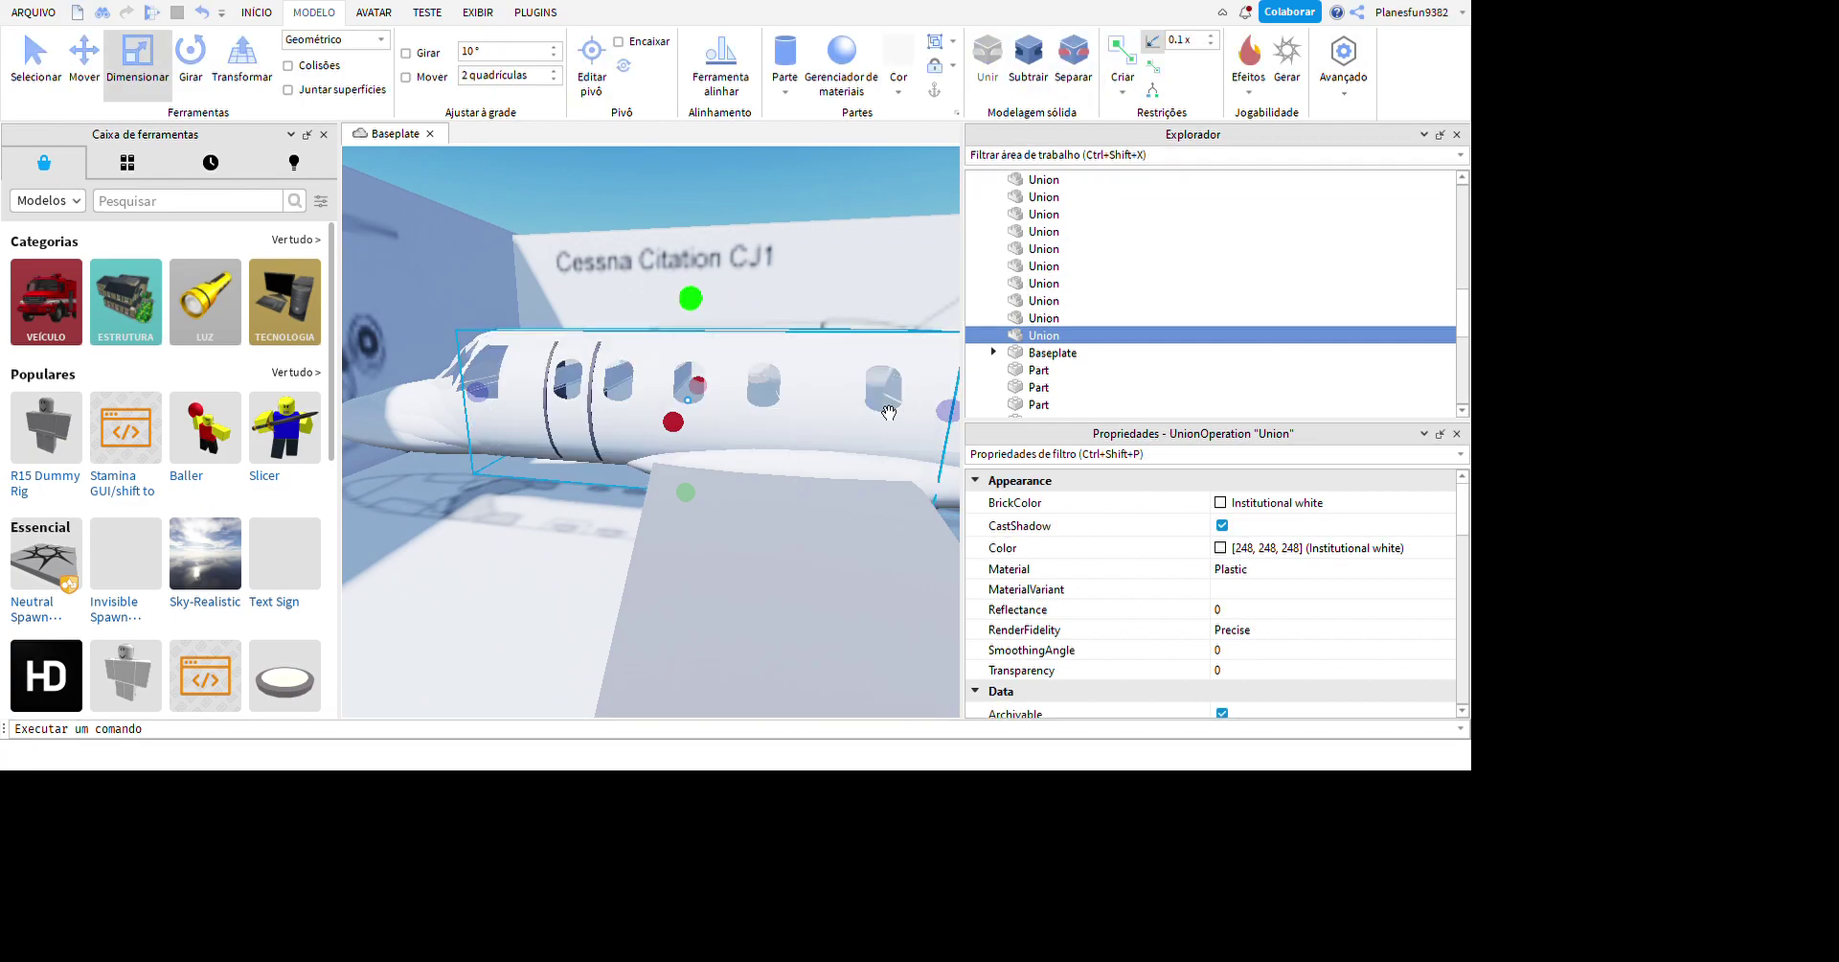
scroll(886, 415, up, 5)
right_drag(886, 415, 812, 373)
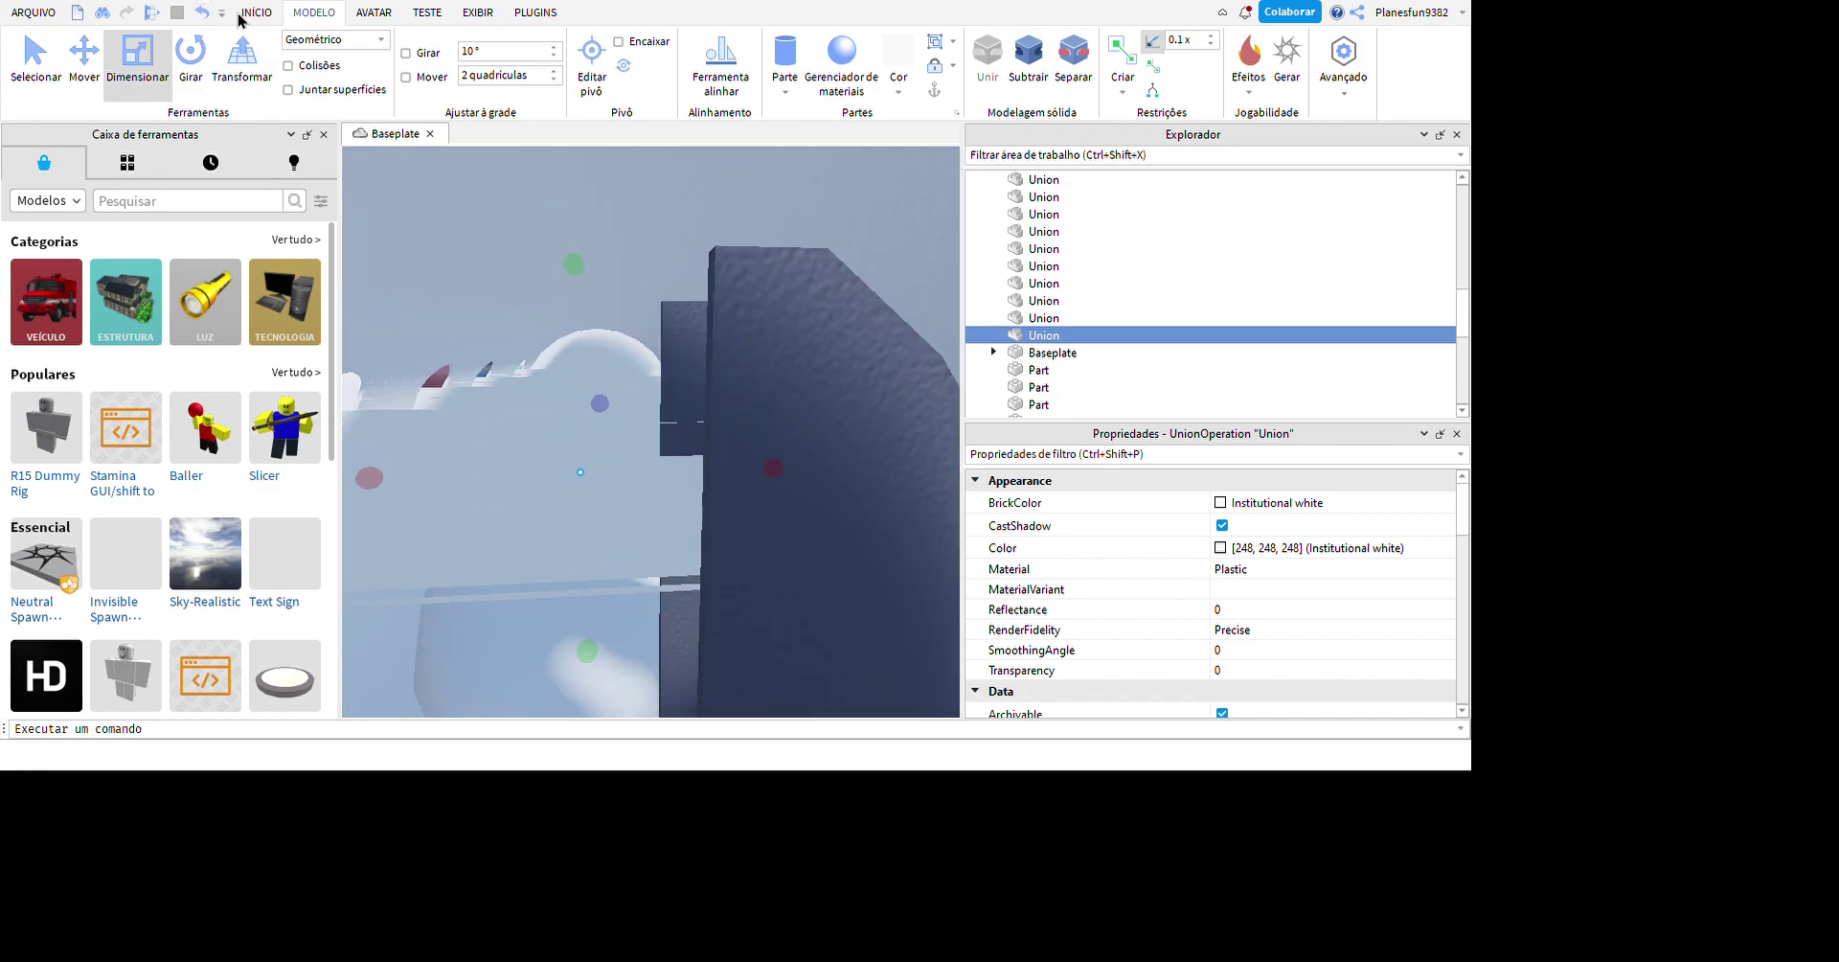
key(ctrl+z)
key(f)
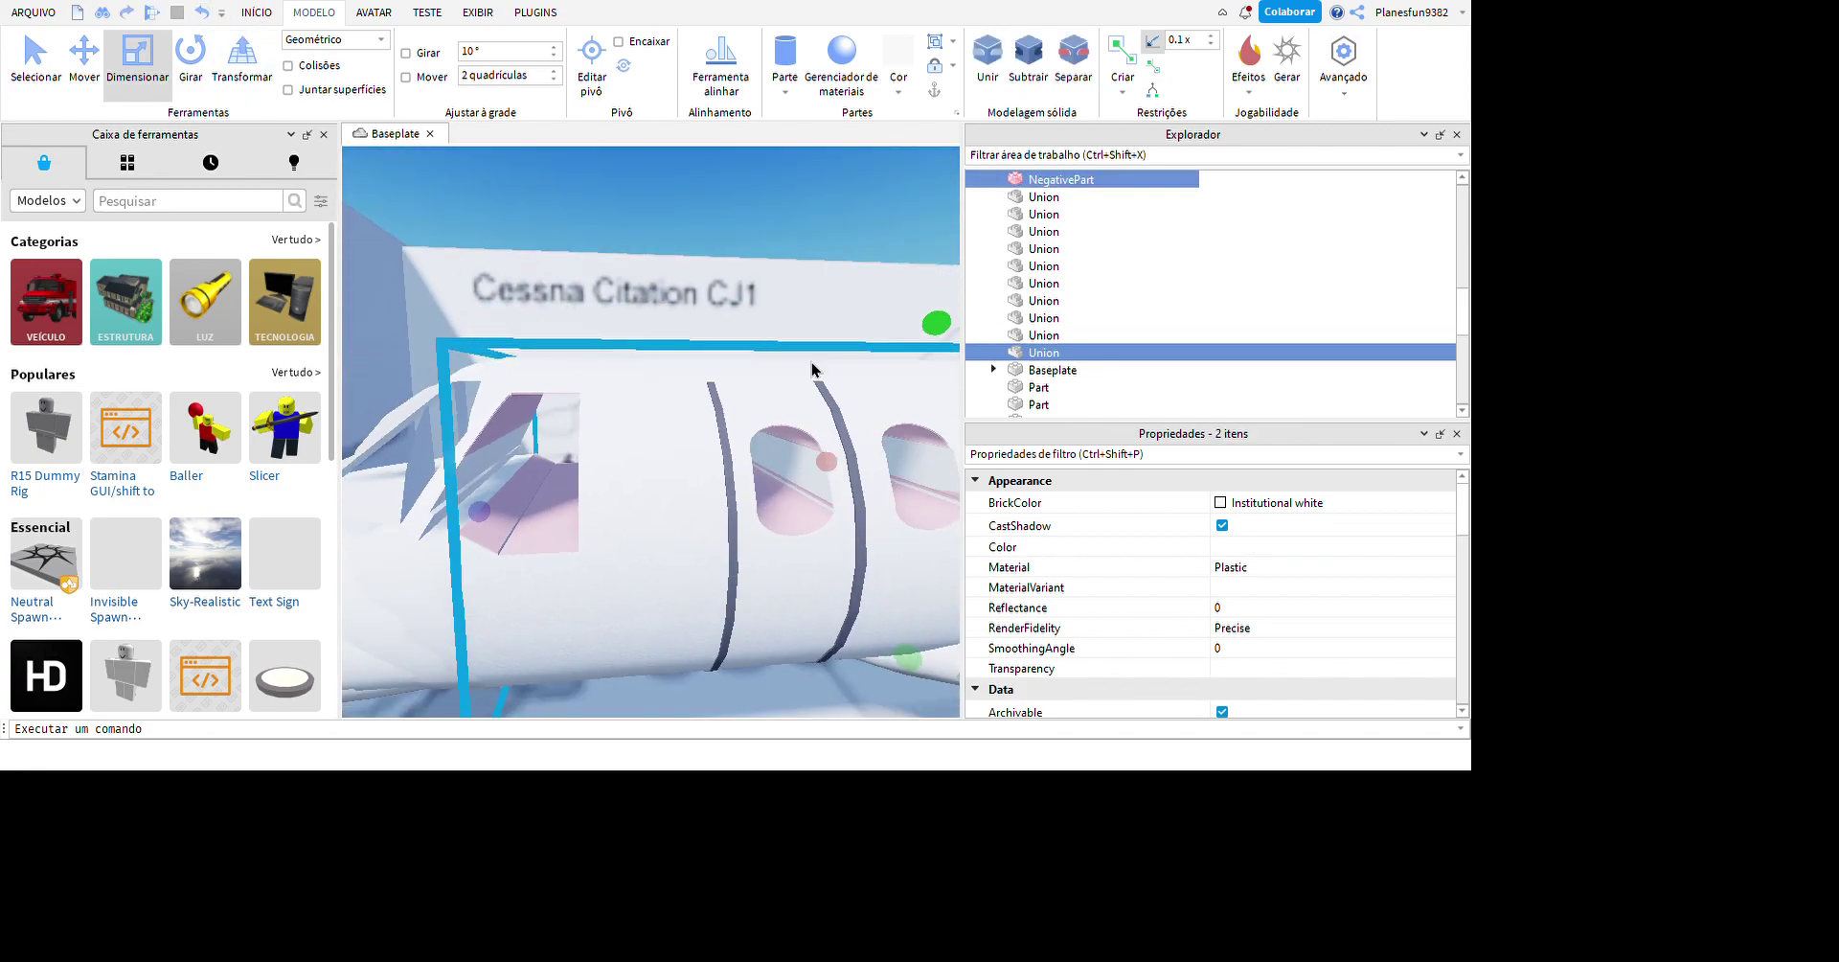
- Duplicate the negative fuselage copy twice within the fuselage
scroll(812, 362, down, 5)
click(862, 426)
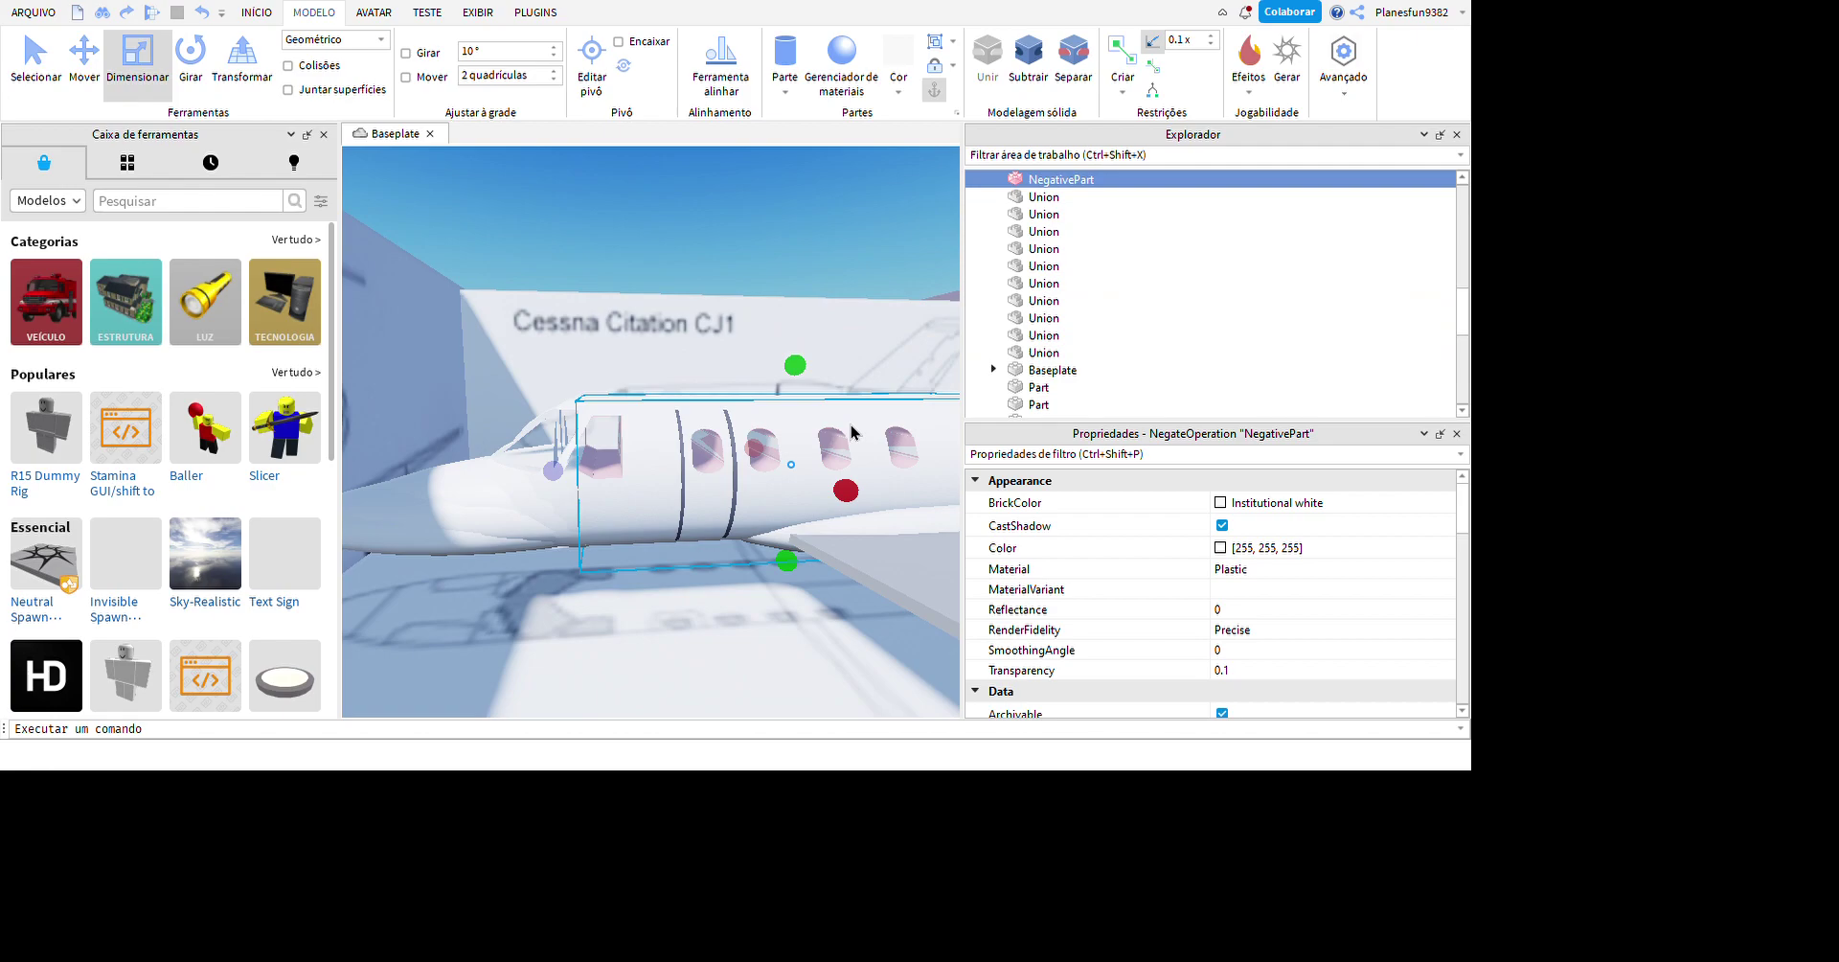
key(ctrl+d)
key(d)
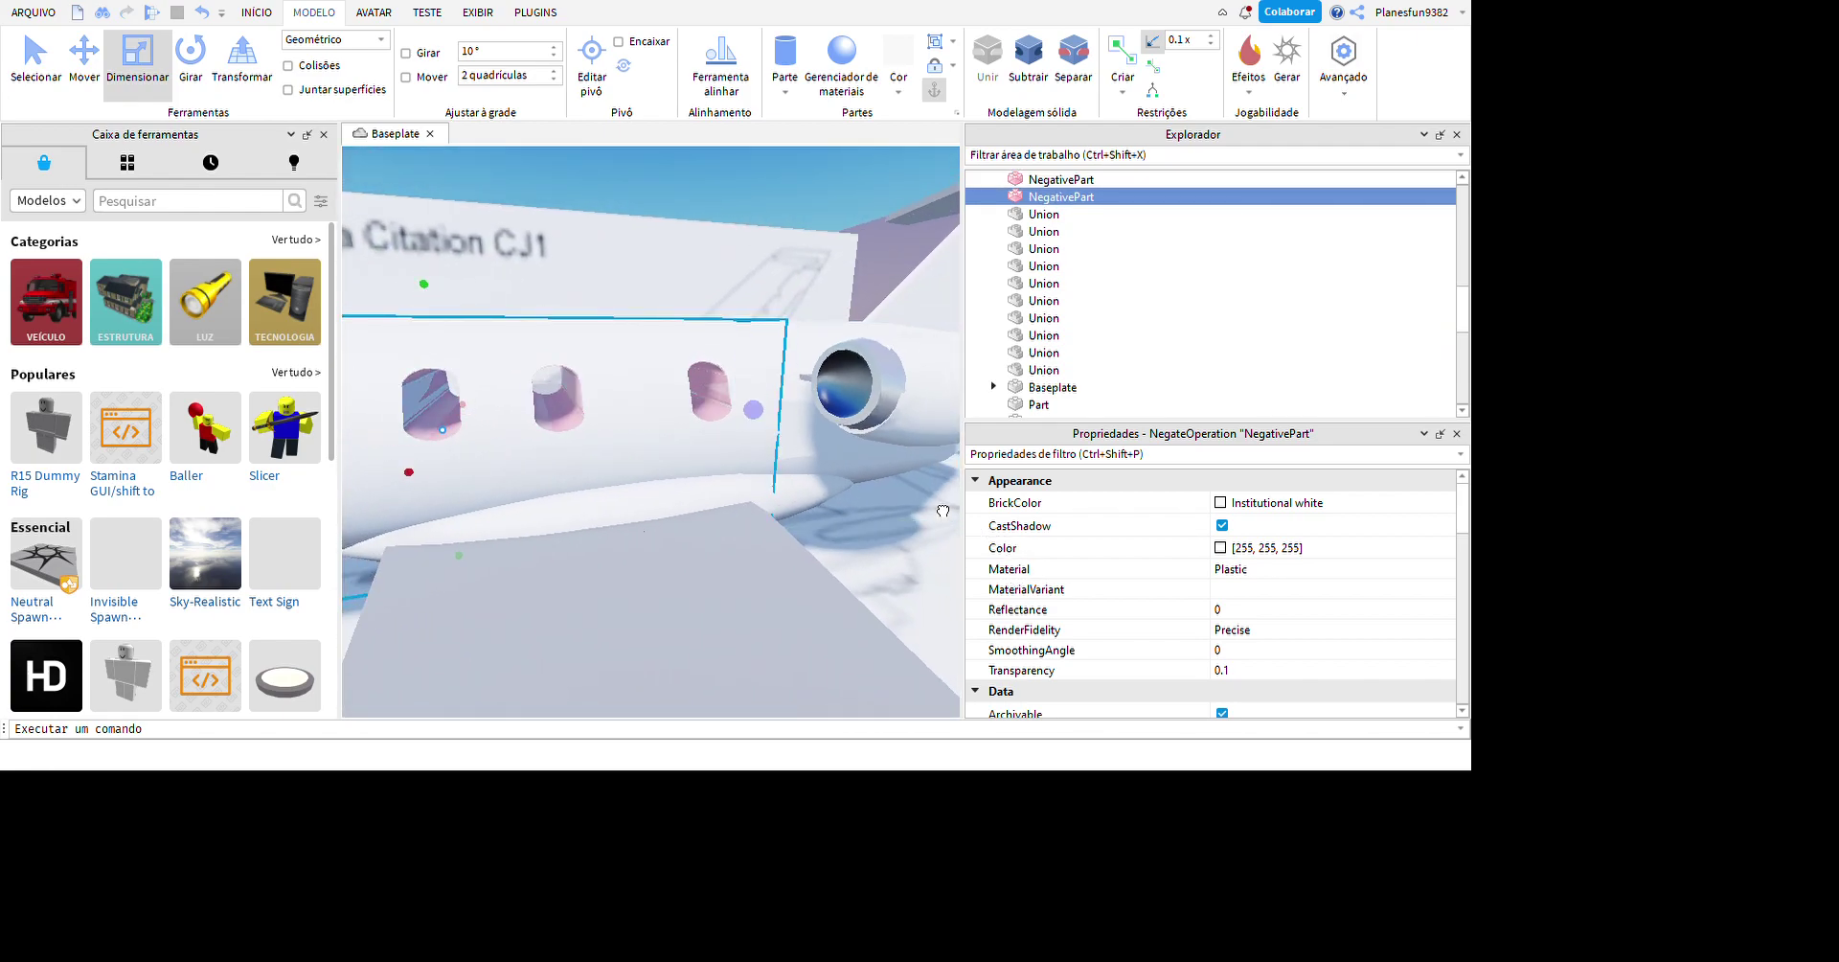
key(s)
key(w)
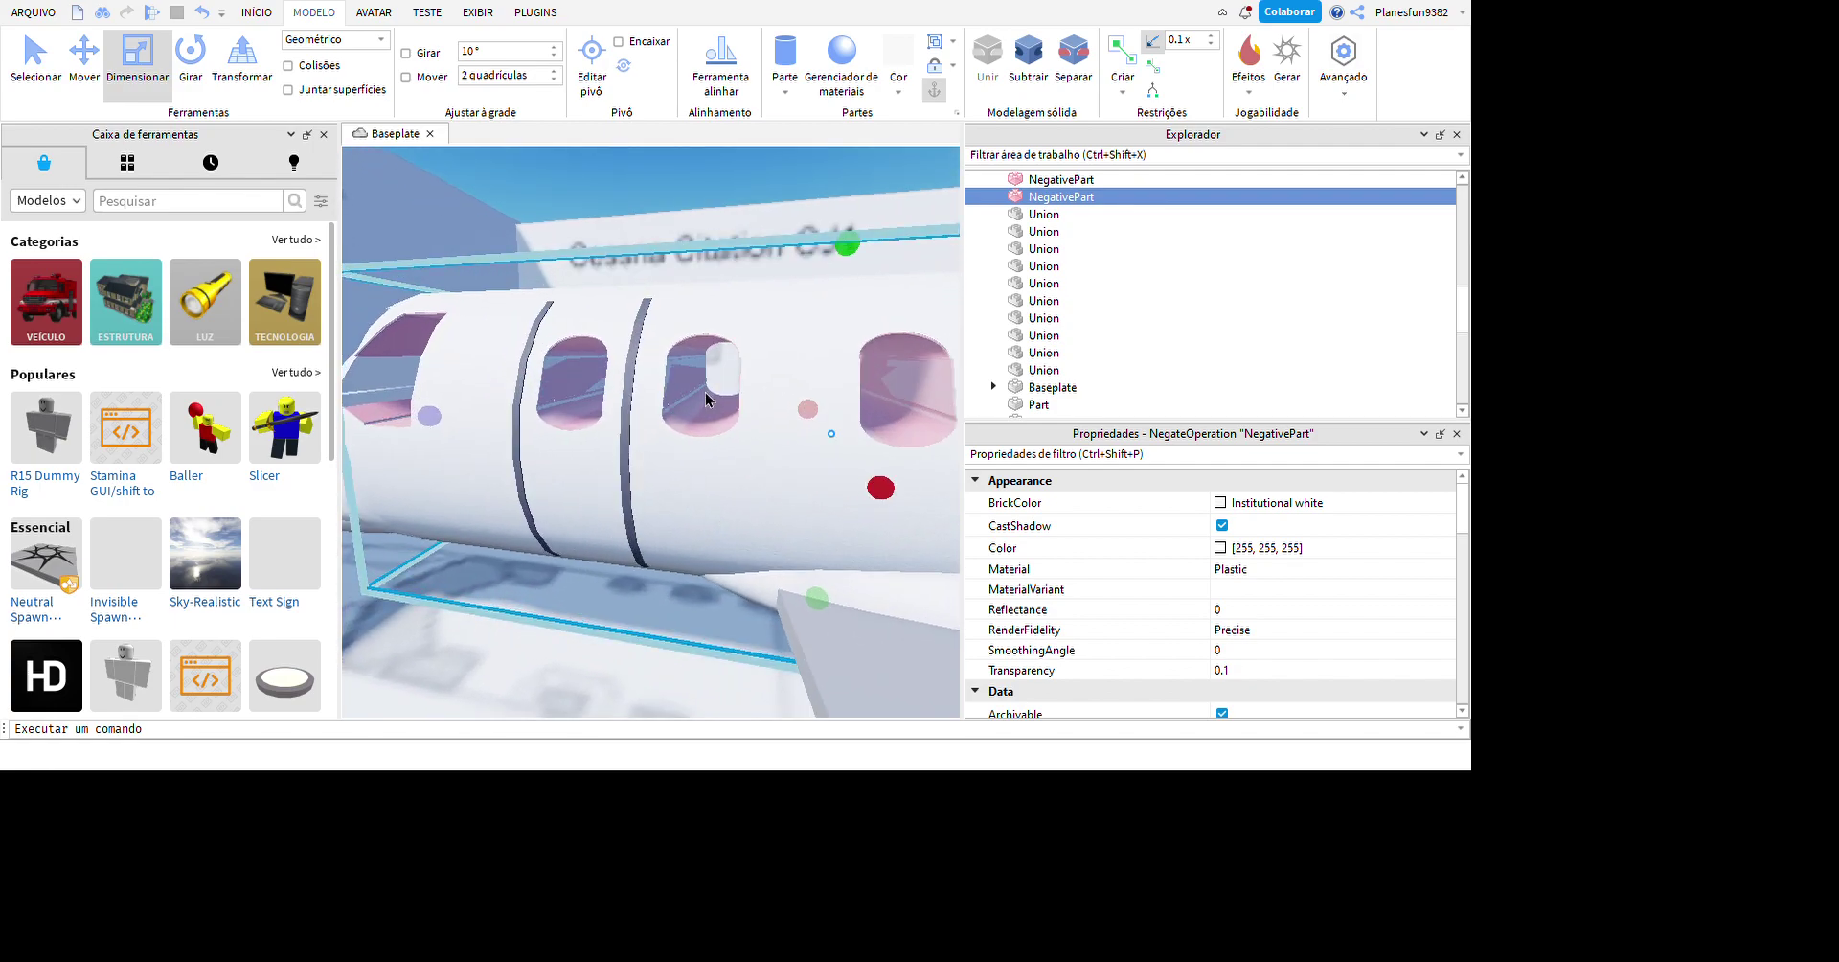
key(ctrl+d)
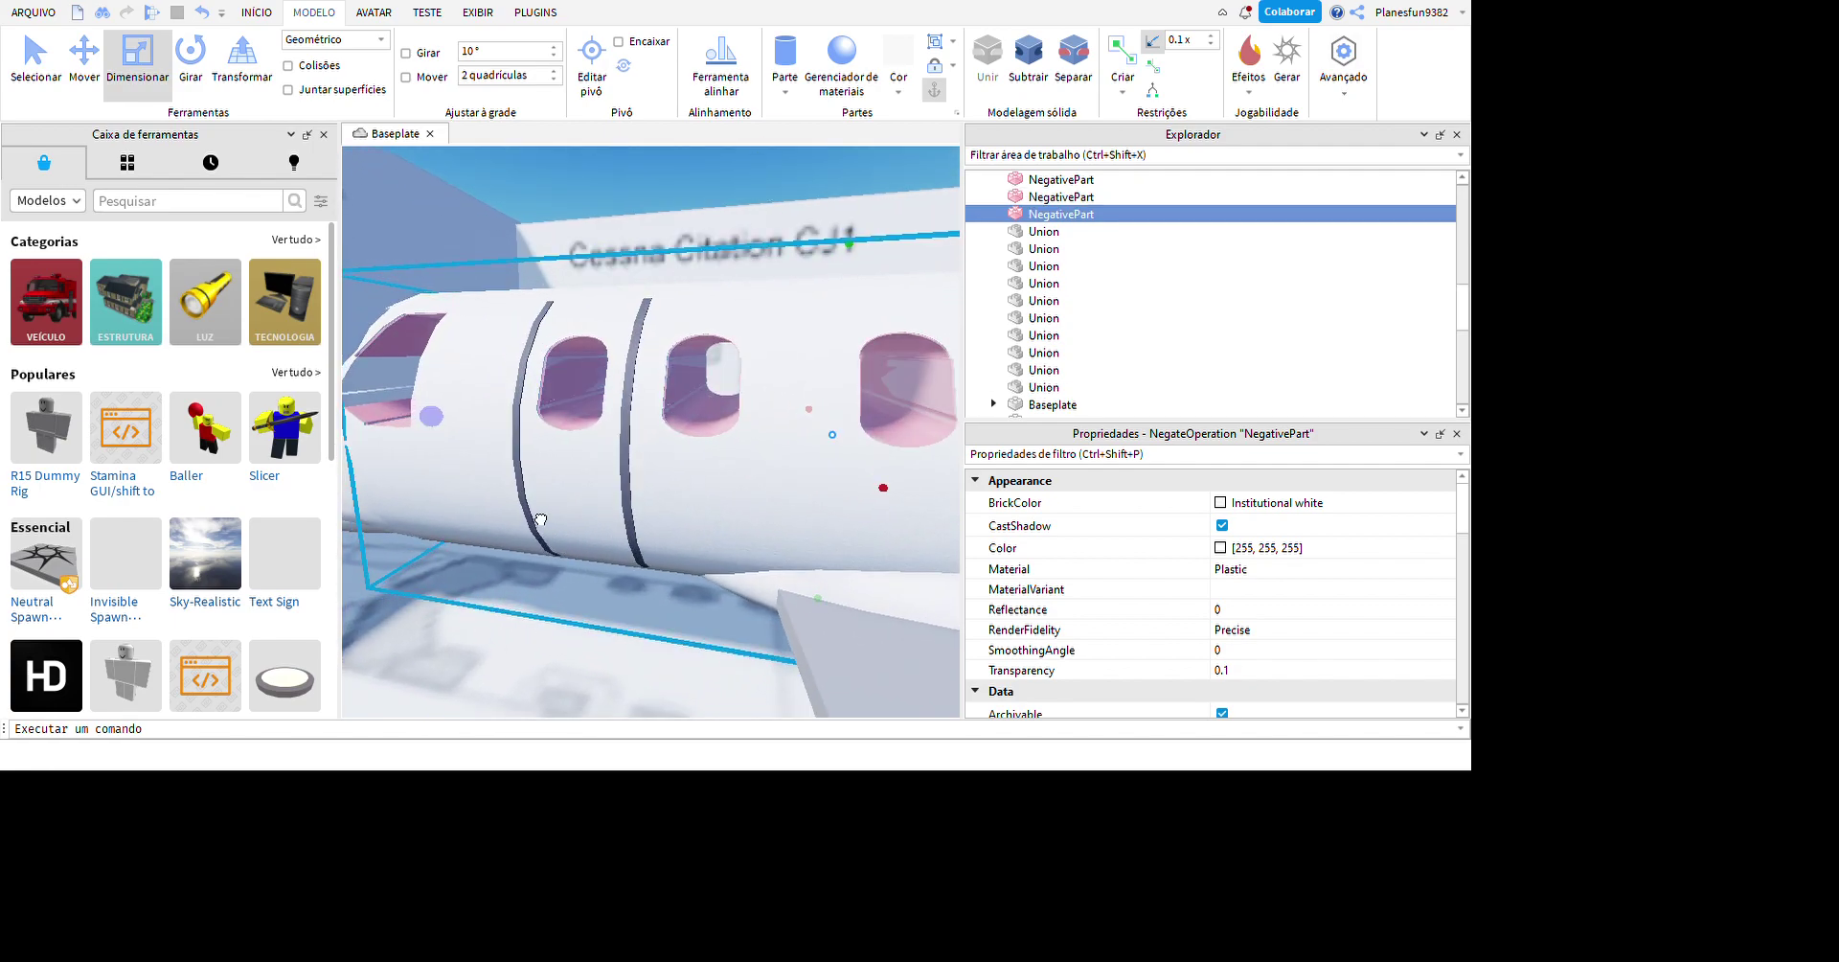
key(d)
key(s)
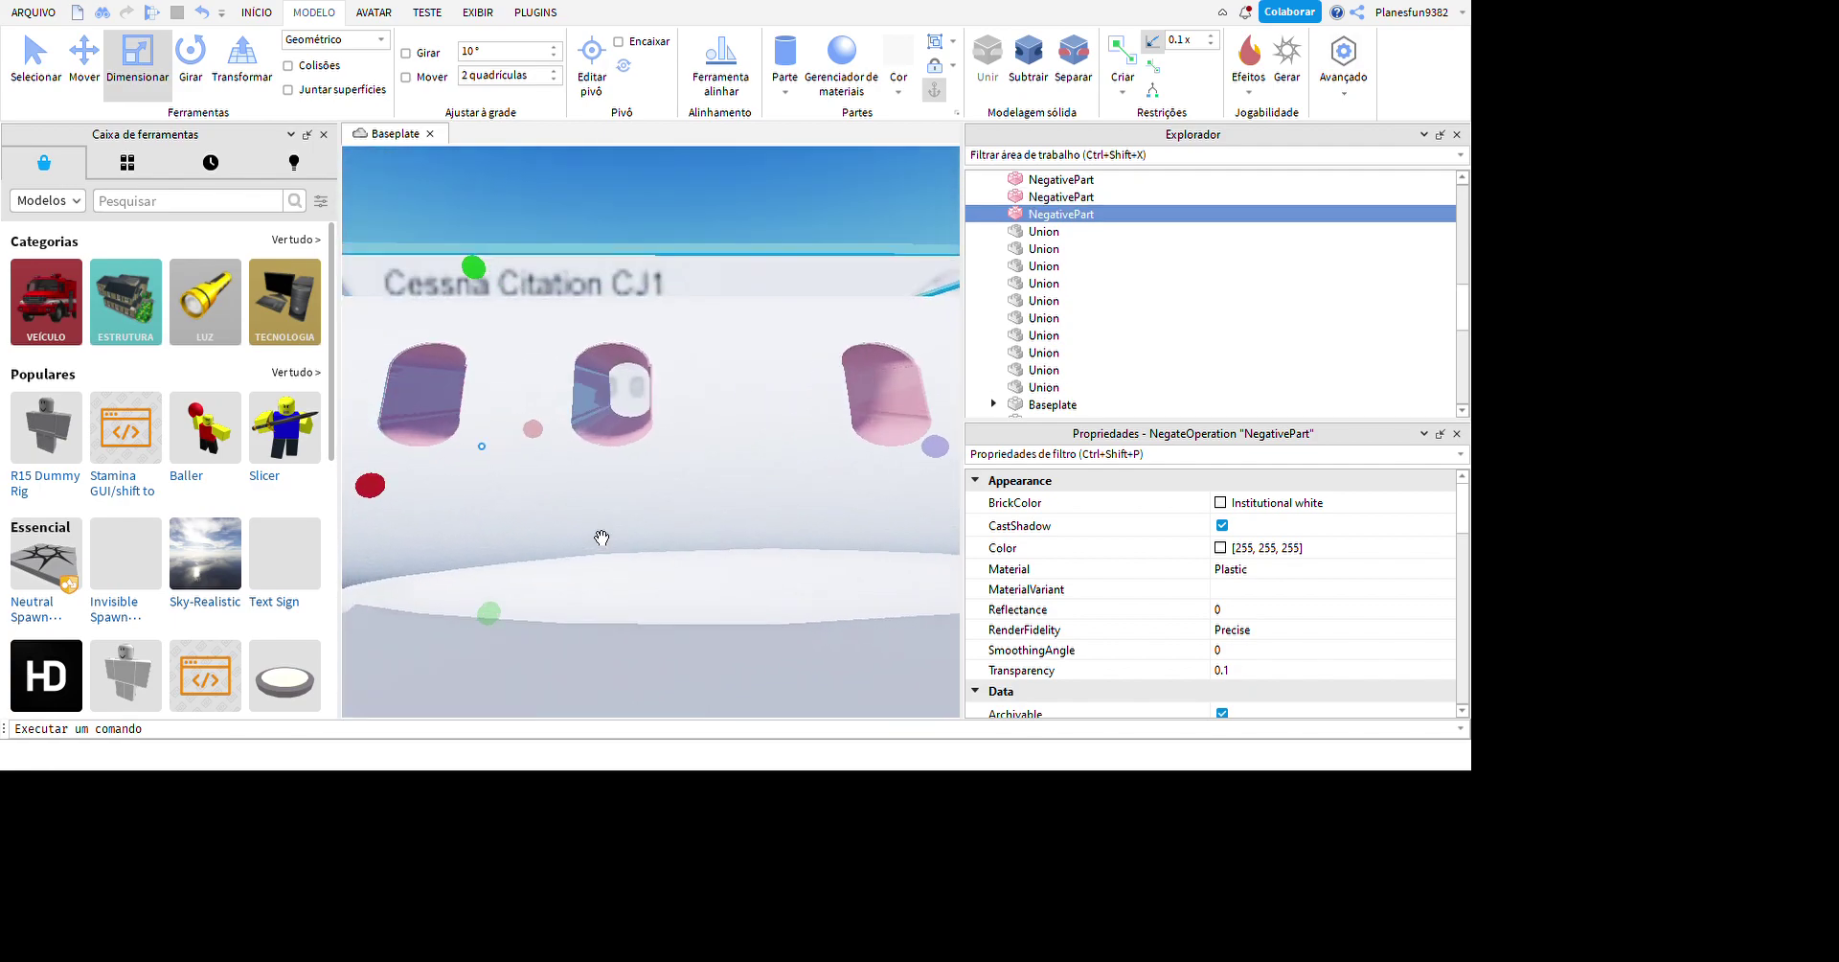
- Union the three negative copies with the fuselage to hollow out the cabin interior
scroll(1349, 303, up, 1)
key(shift+Up)
key(shift+Up)
key(shift+Up)
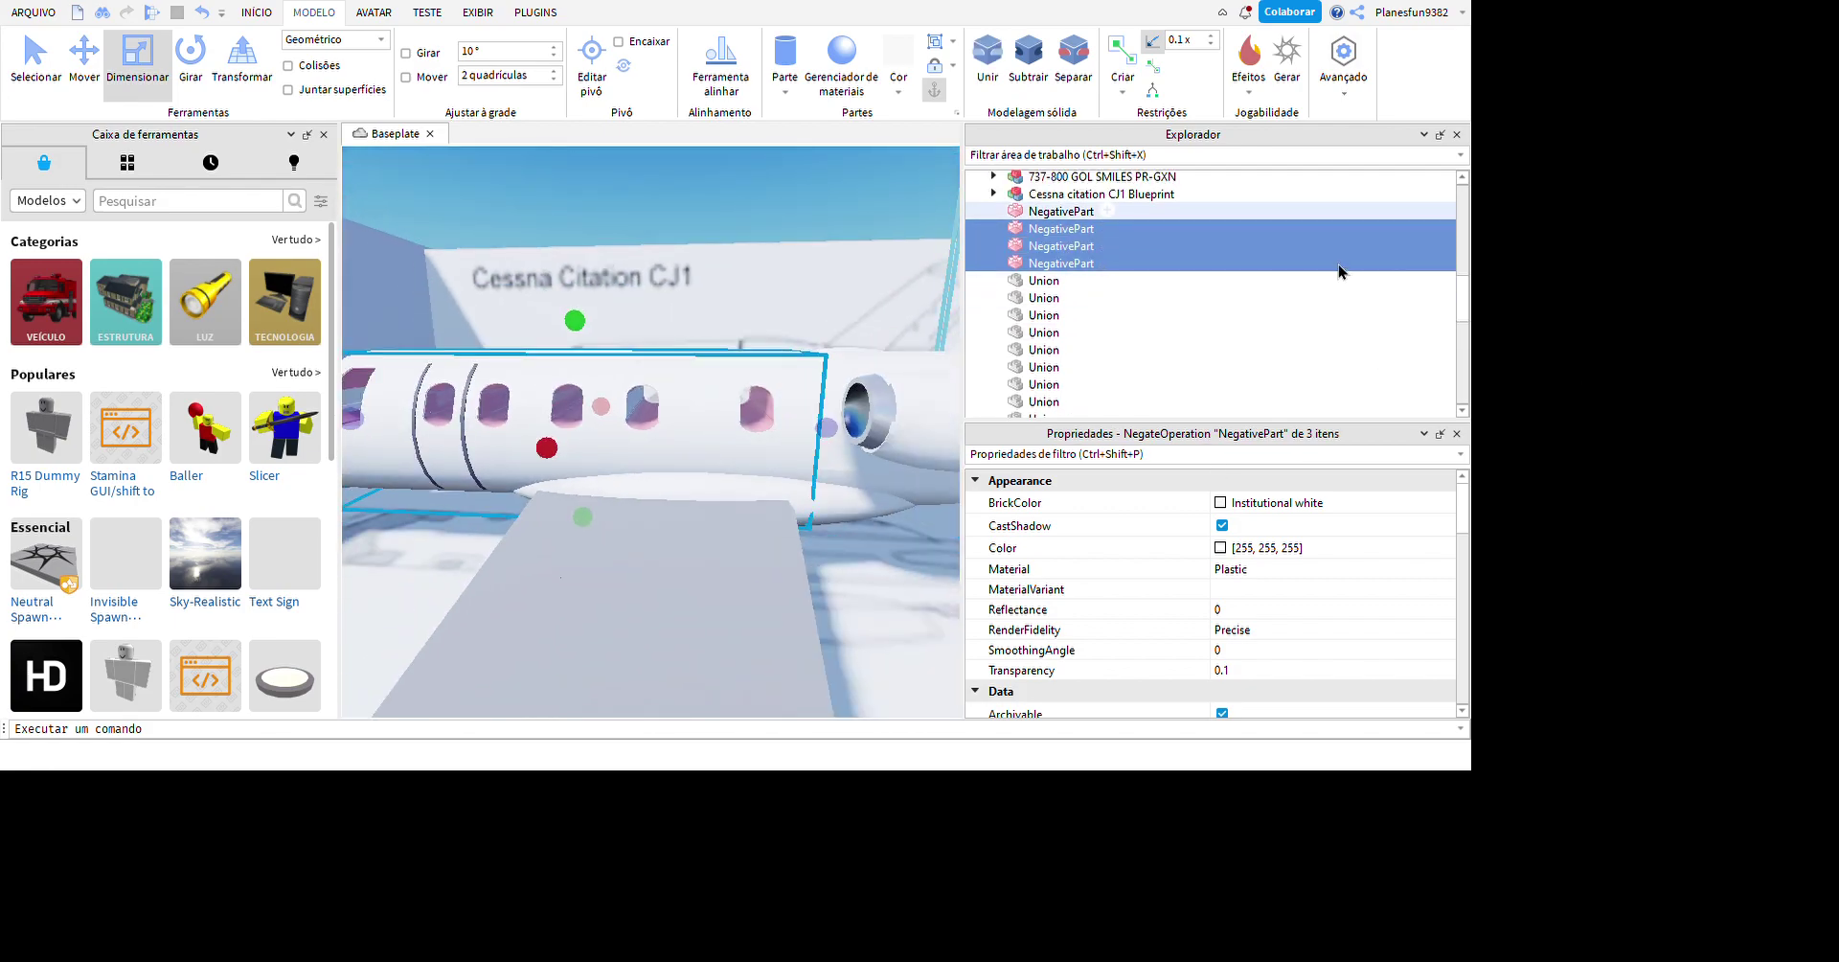
key(d)
key(f)
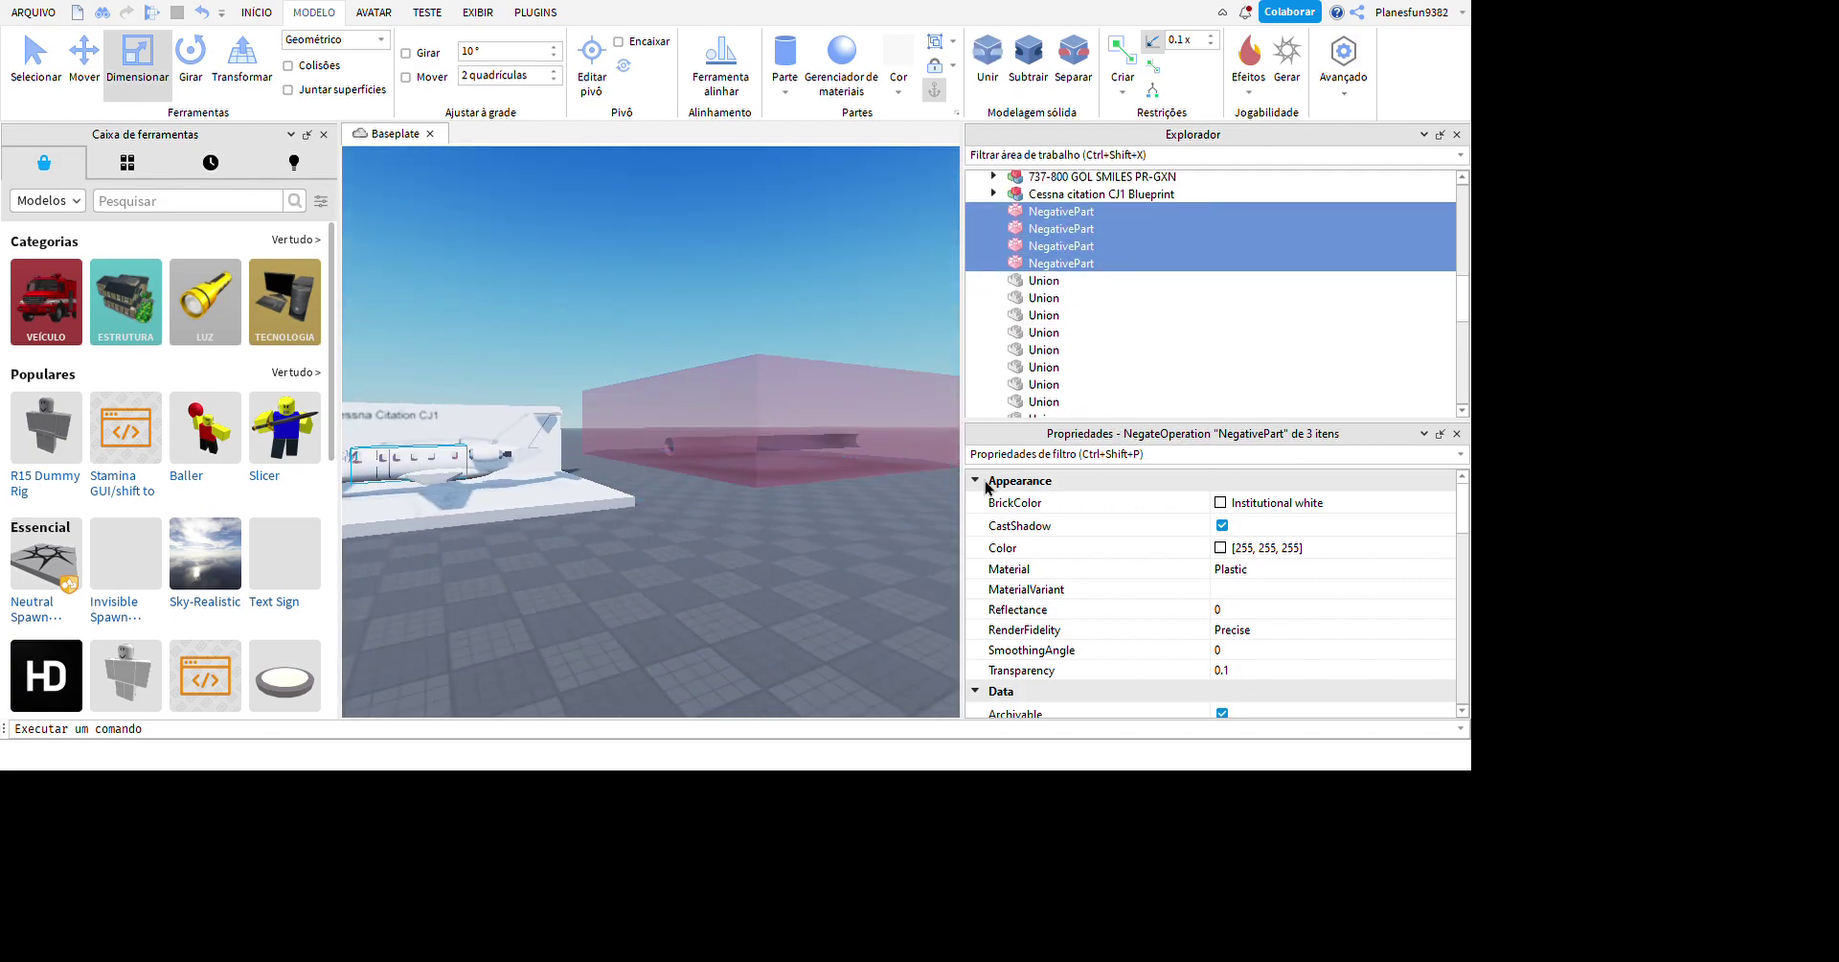
key(shift+Down)
key(f)
key(d)
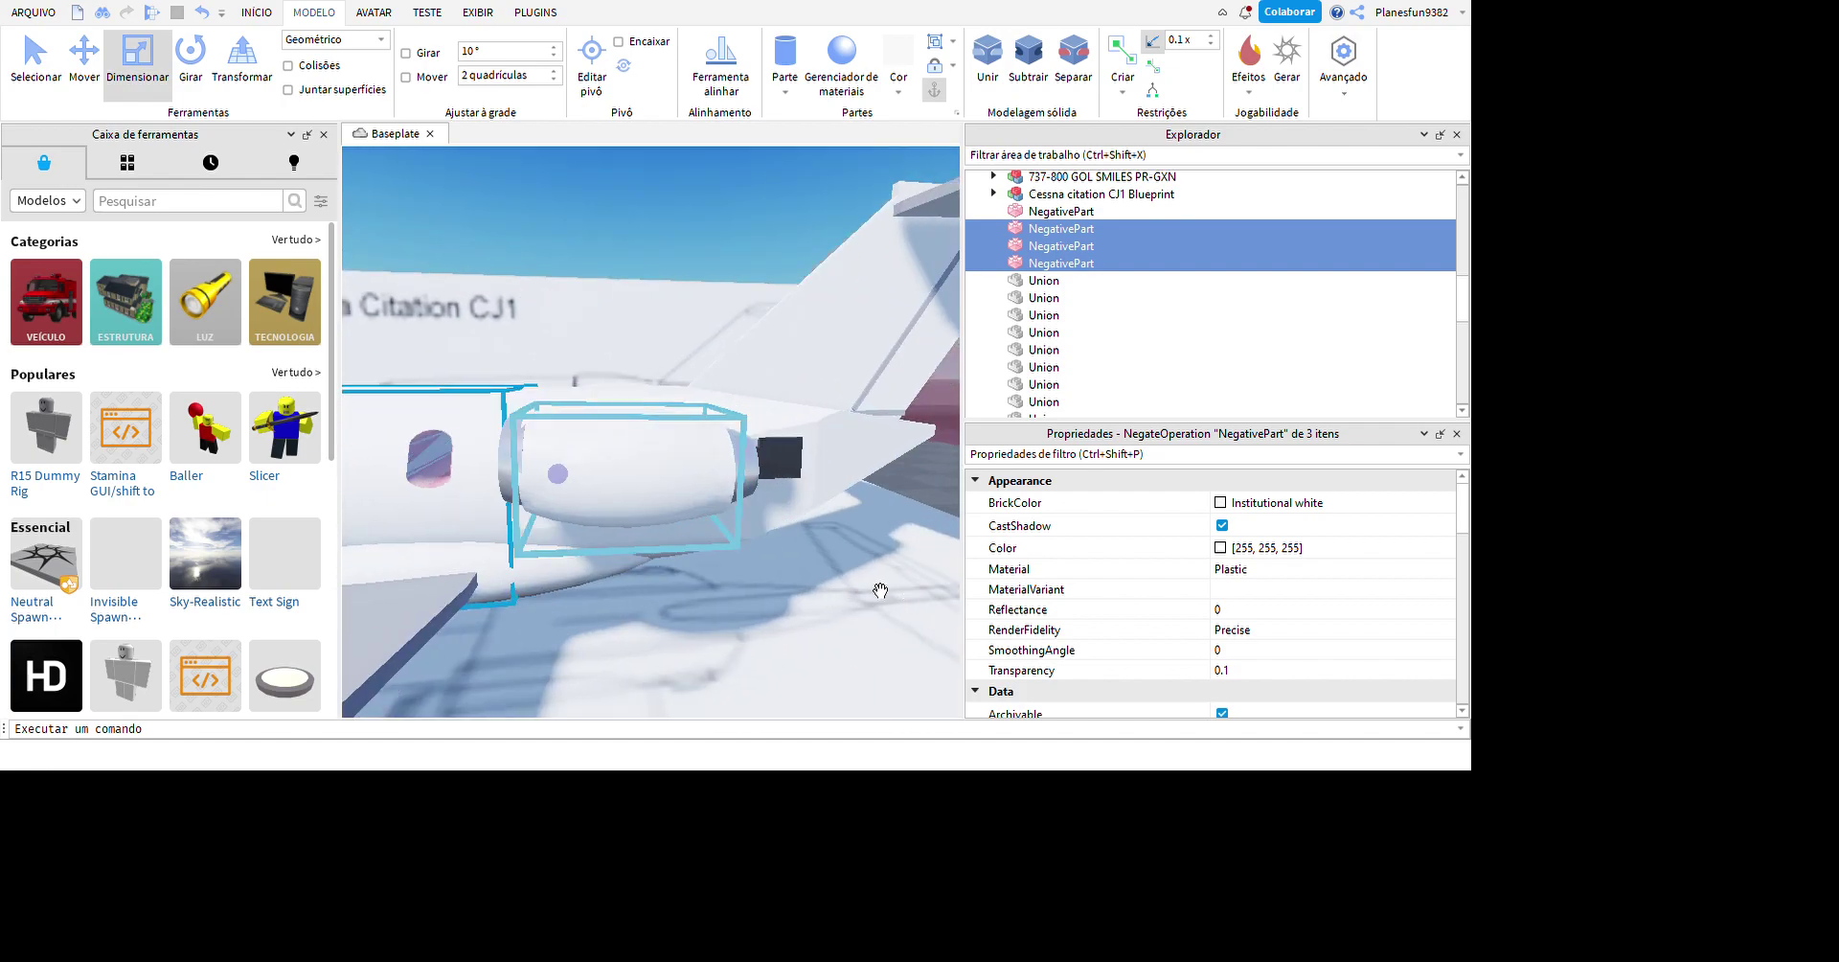
scroll(1155, 410, down, 1)
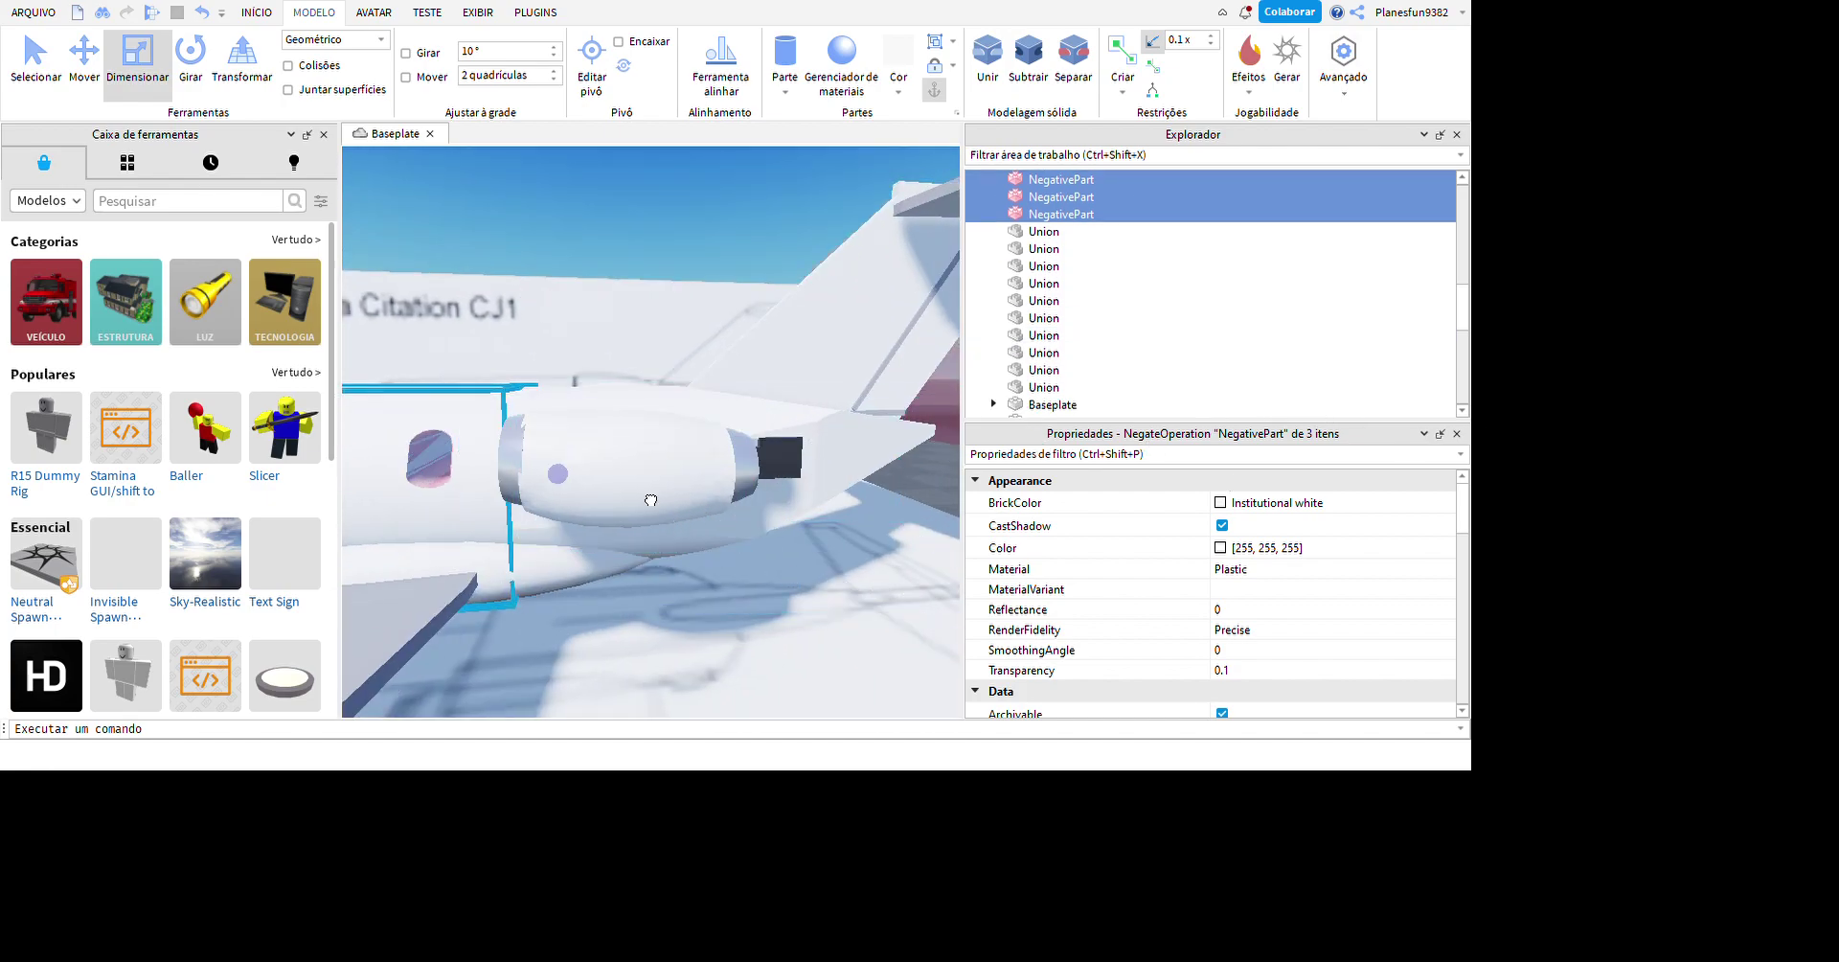
ctrl+click(675, 522)
key(ctrl+shift+g)
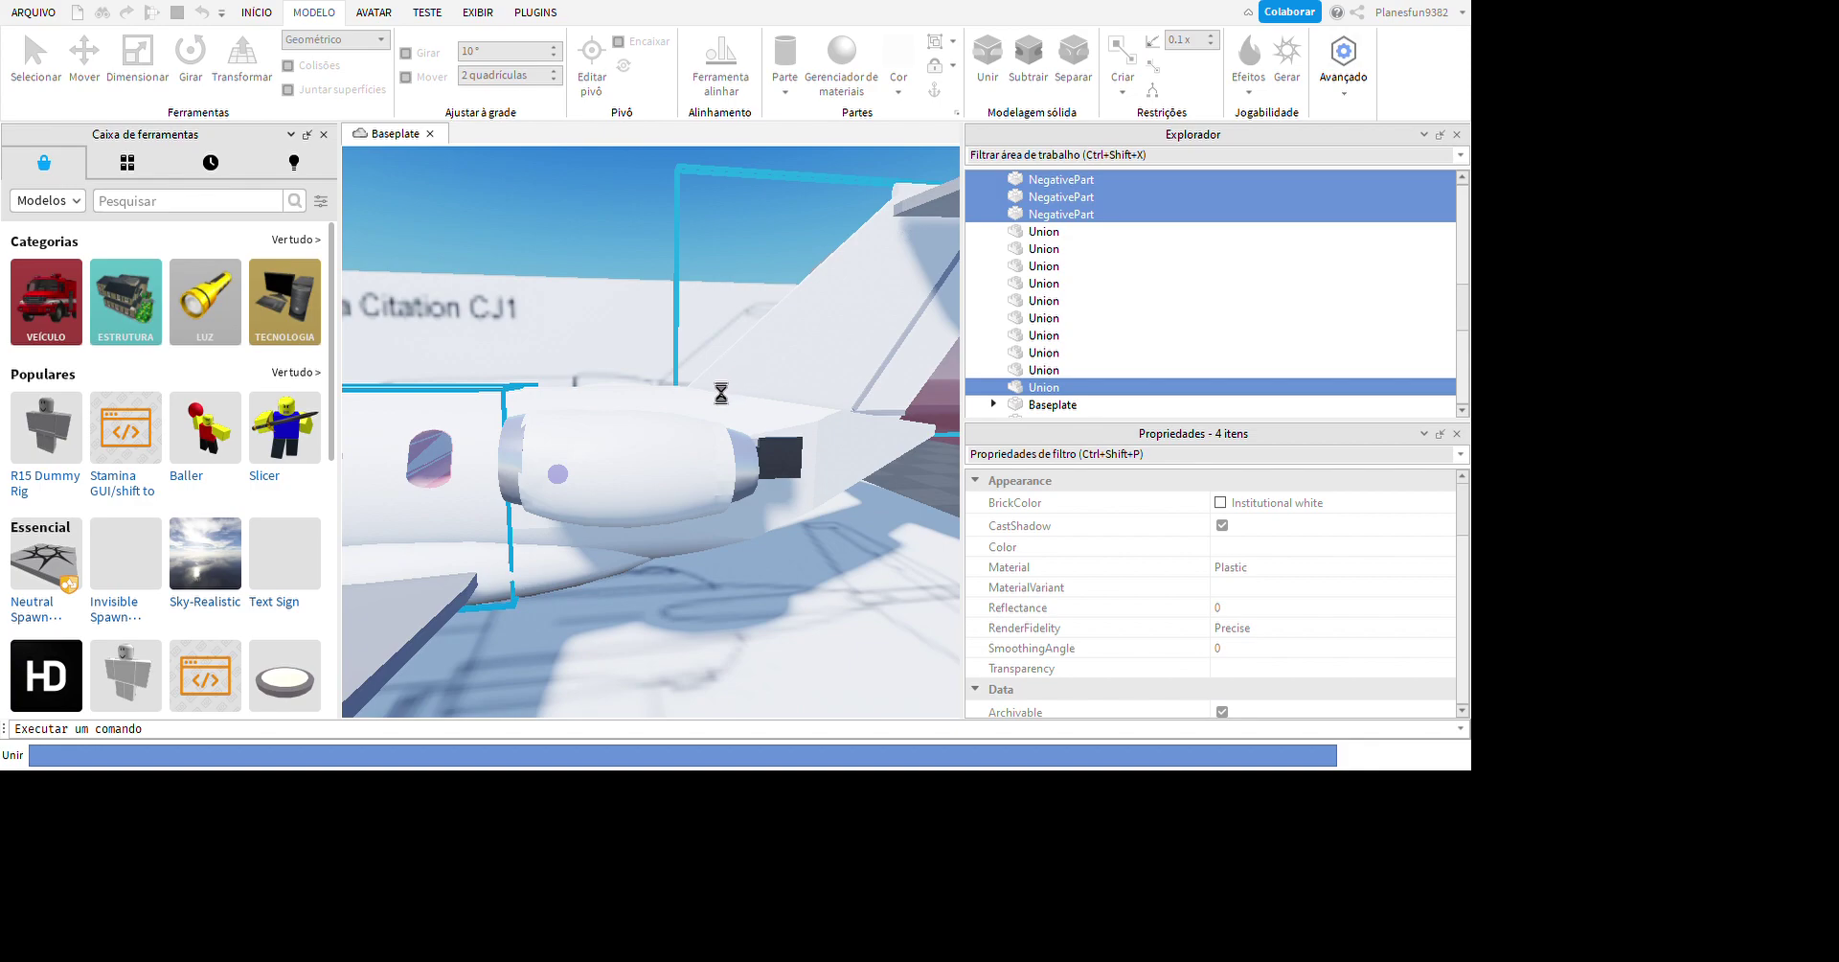
key(f)
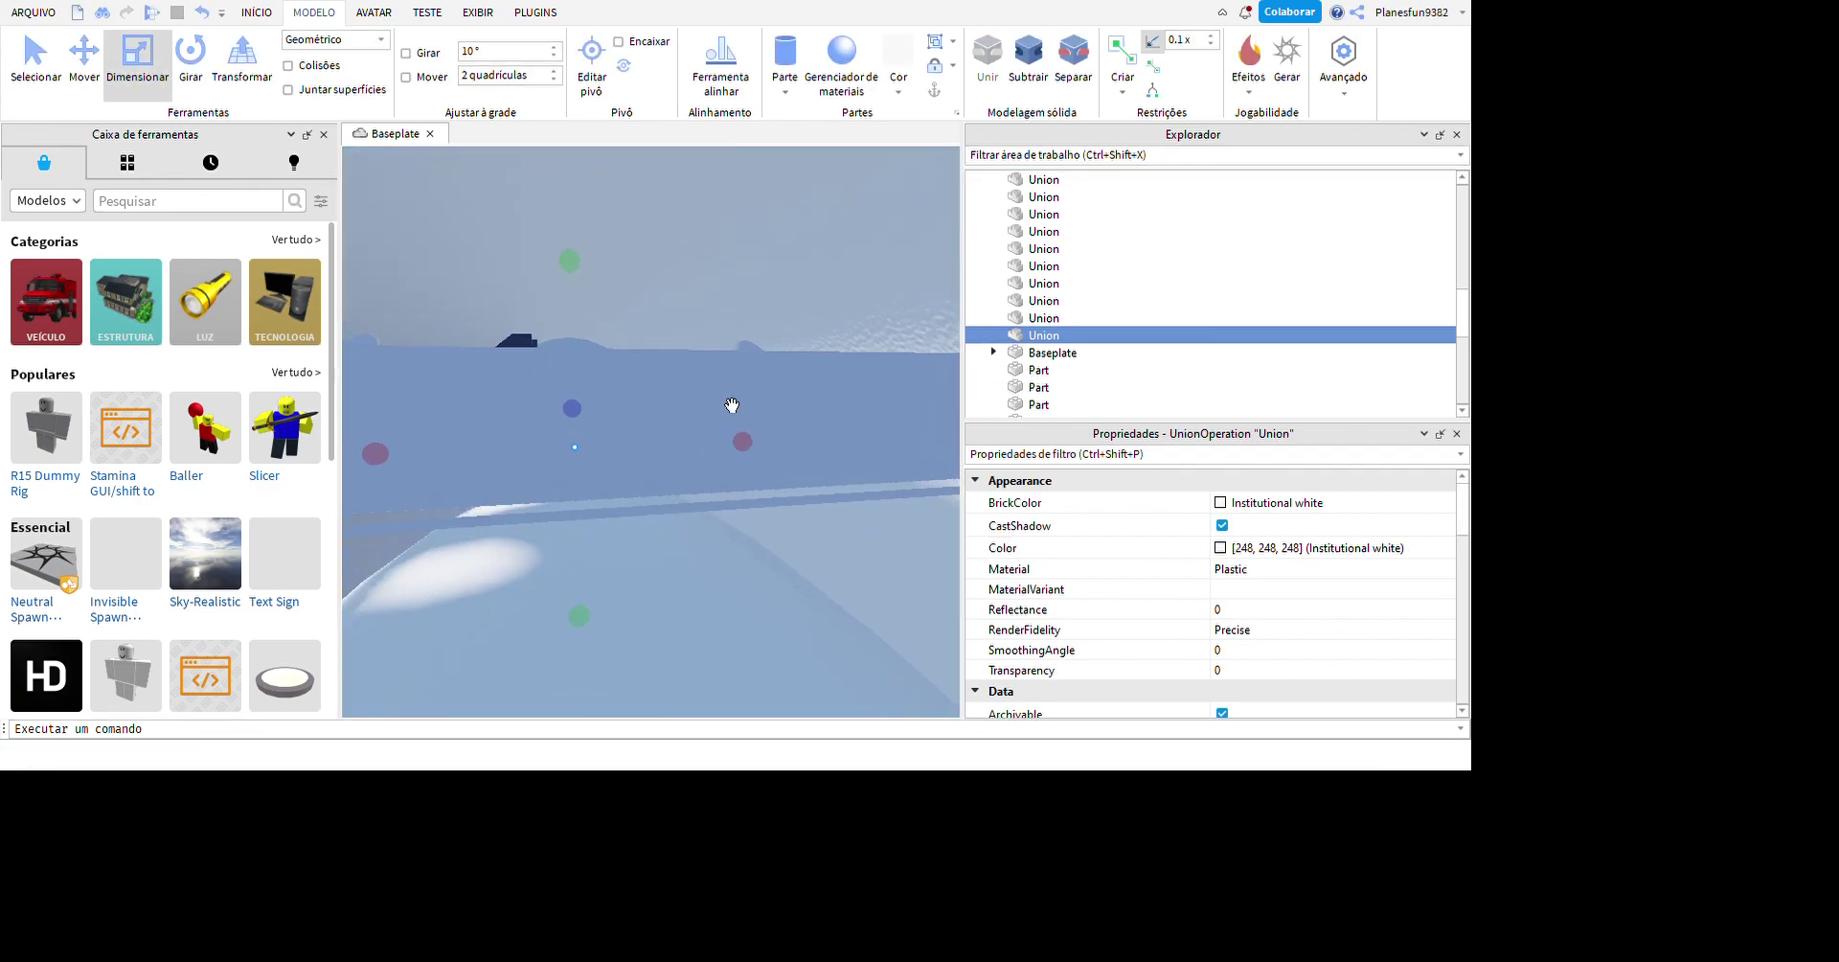
scroll(735, 407, down, 5)
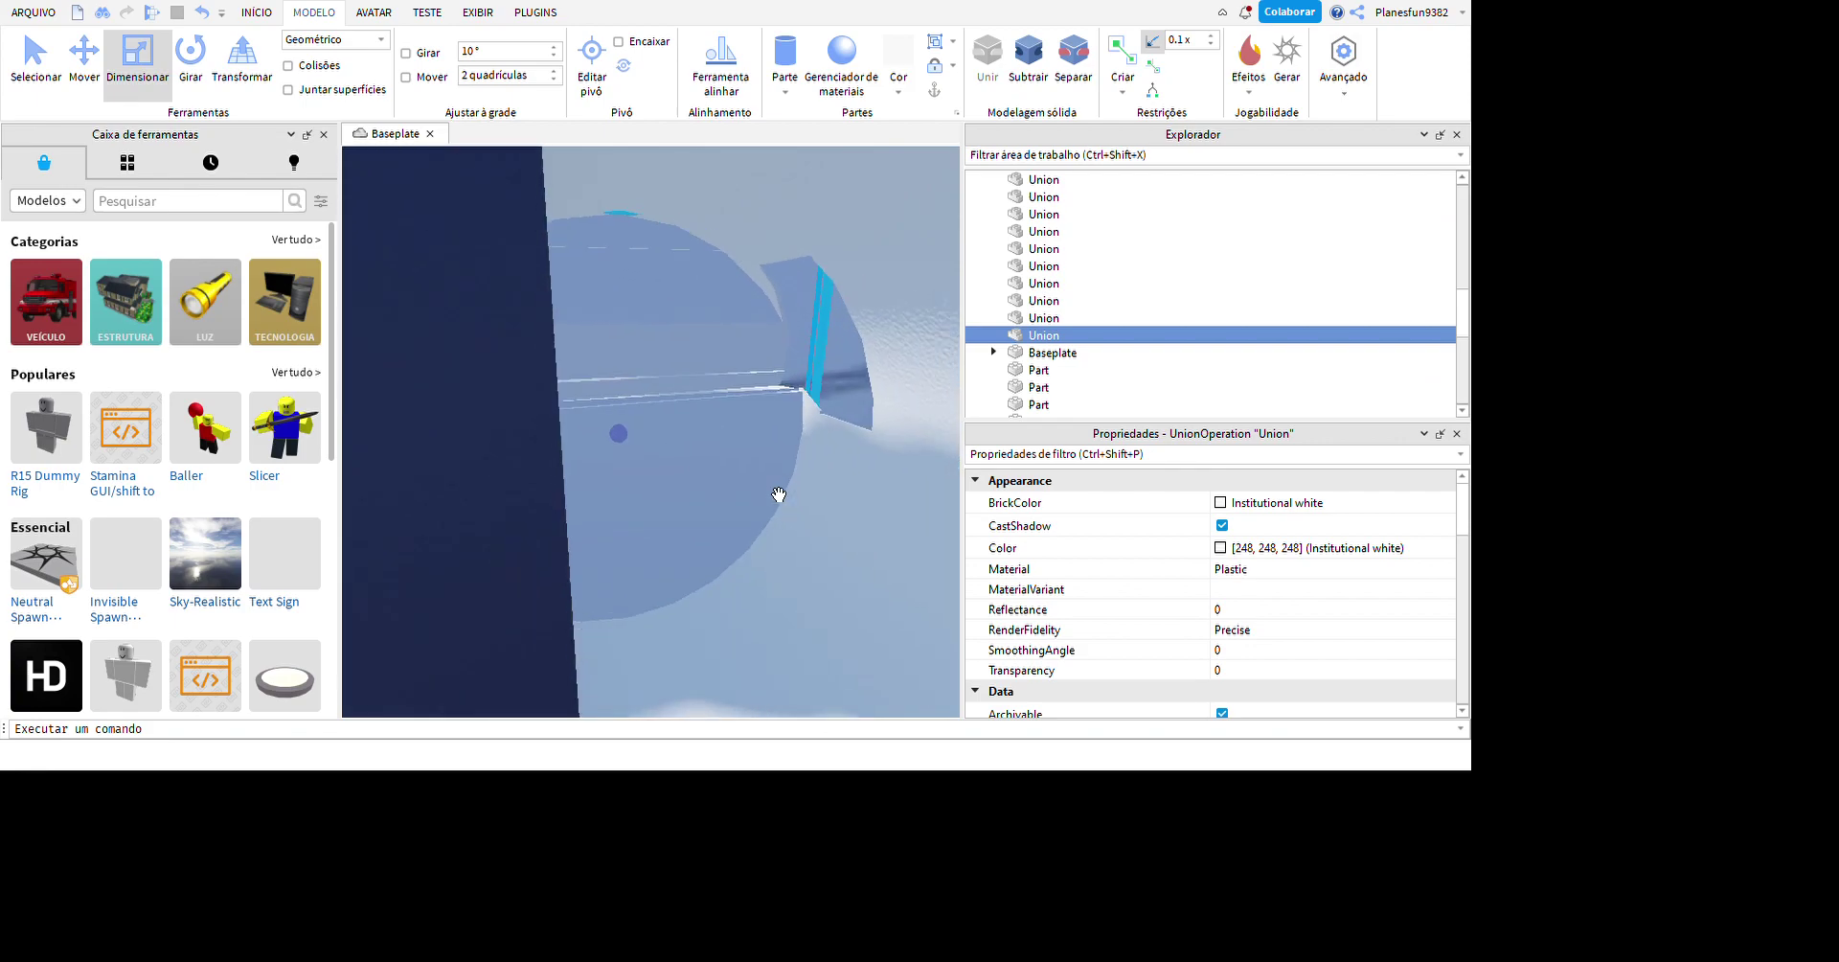
right_drag(778, 494, 778, 494)
- Duplicate the nose section and negate the copy
scroll(807, 596, down, 5)
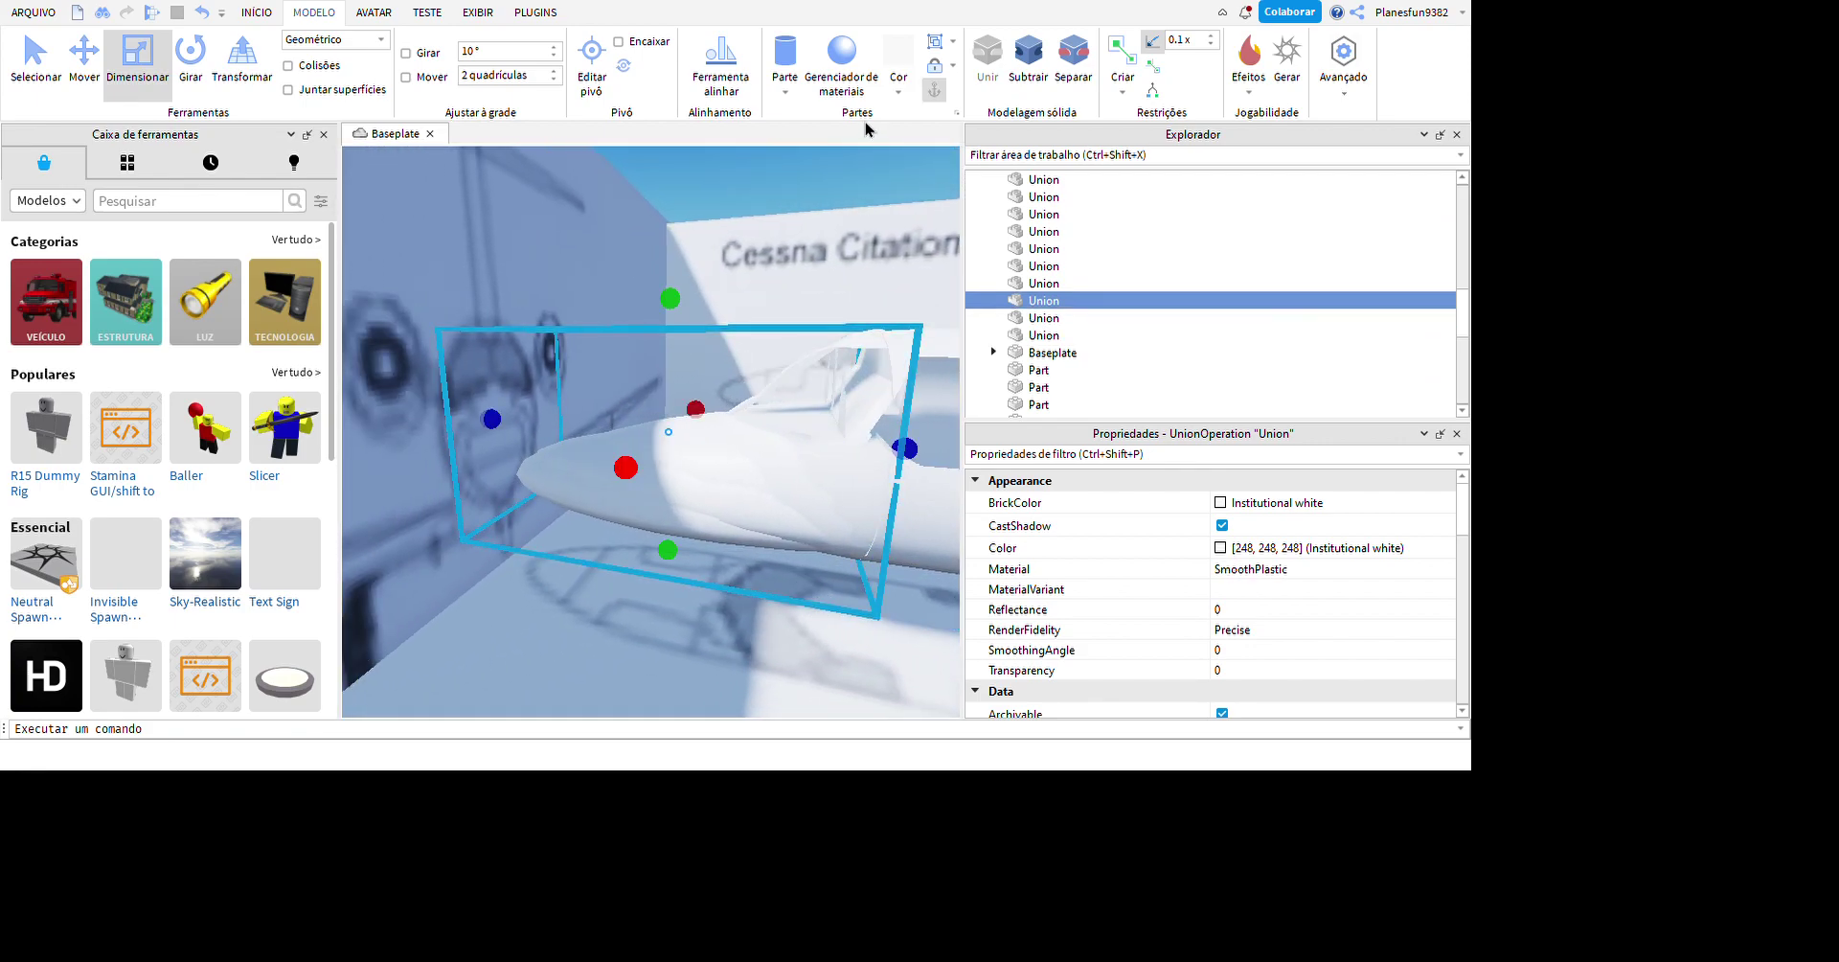
key(ctrl+d)
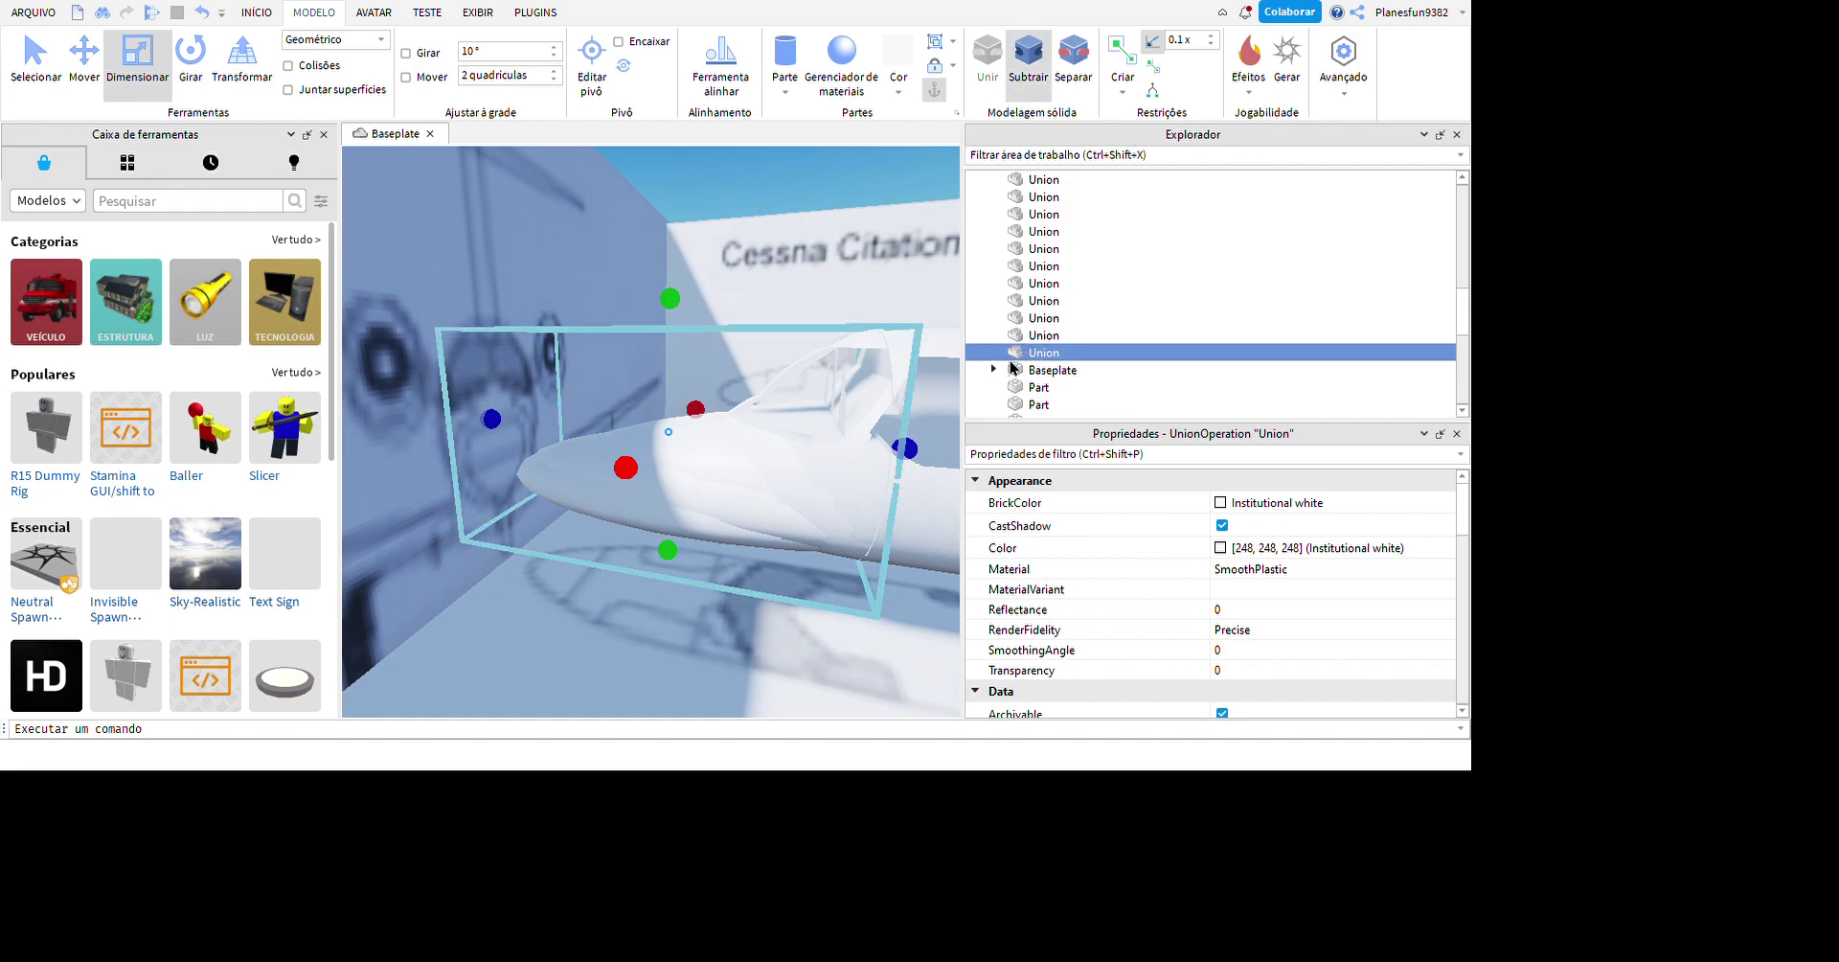
key(ctrl+shift+n)
- Resize and move the negative nose copy so that it sits inside the nose shell
right_drag(684, 385, 683, 377)
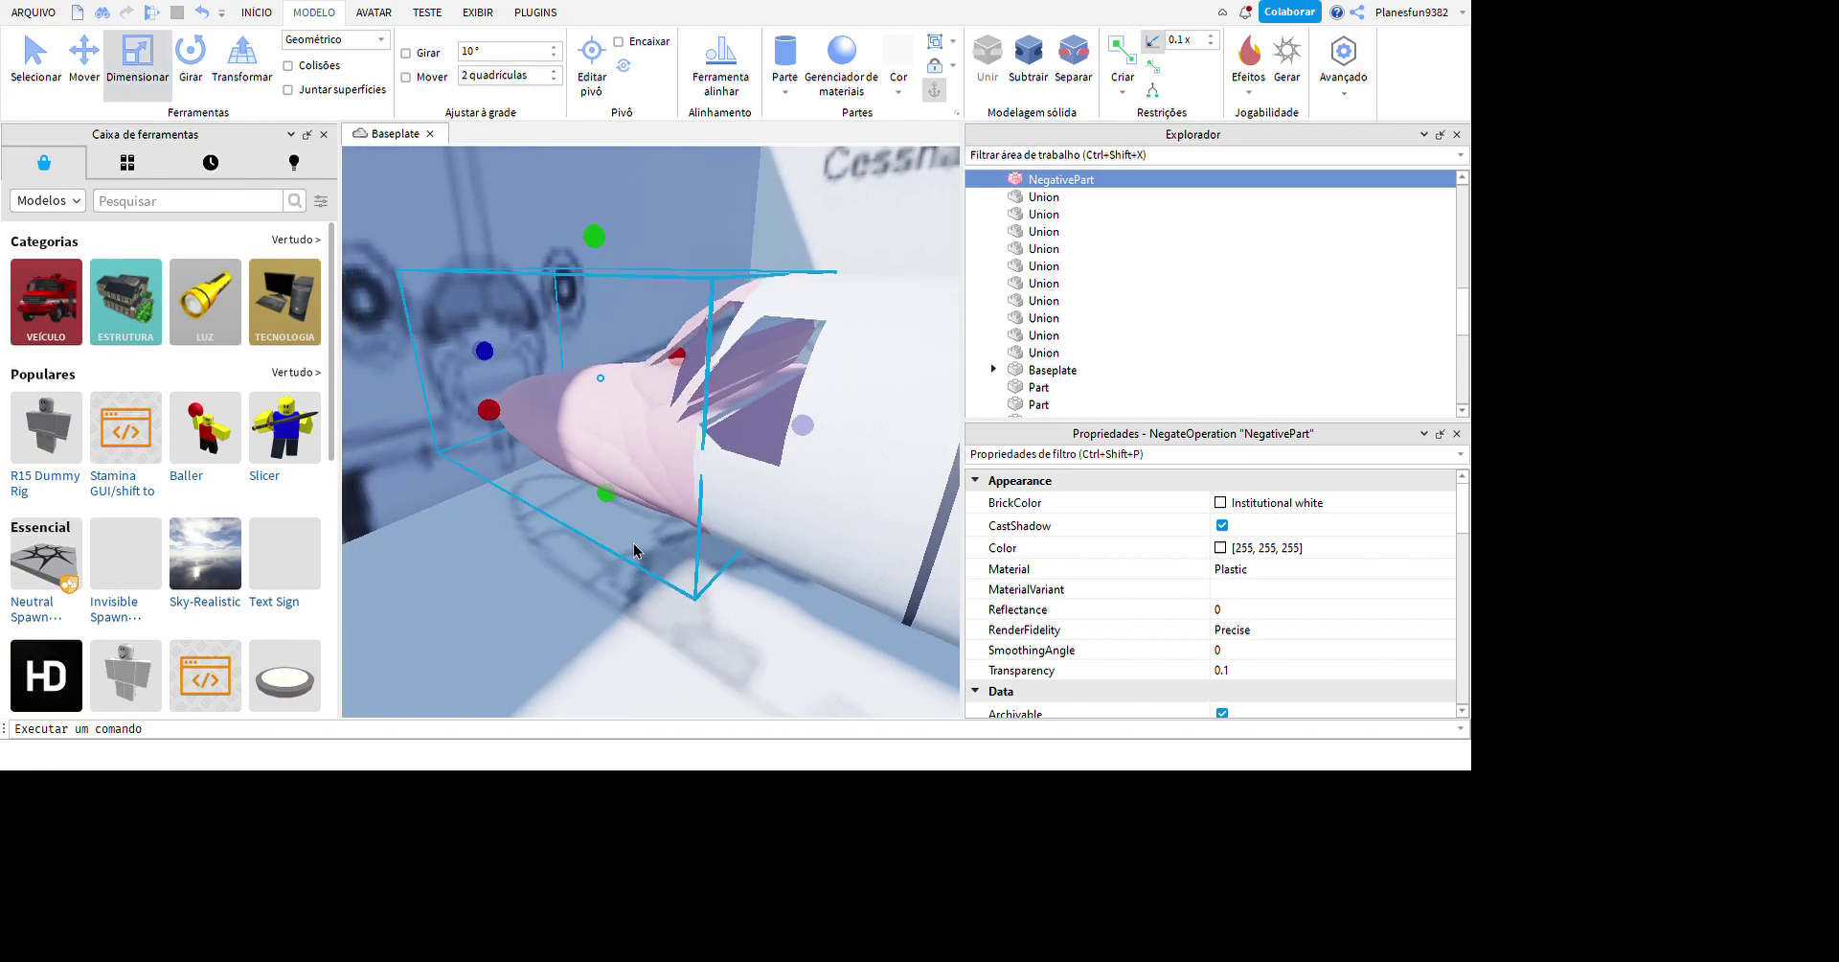
right_drag(622, 528, 801, 418)
right_drag(678, 334, 681, 339)
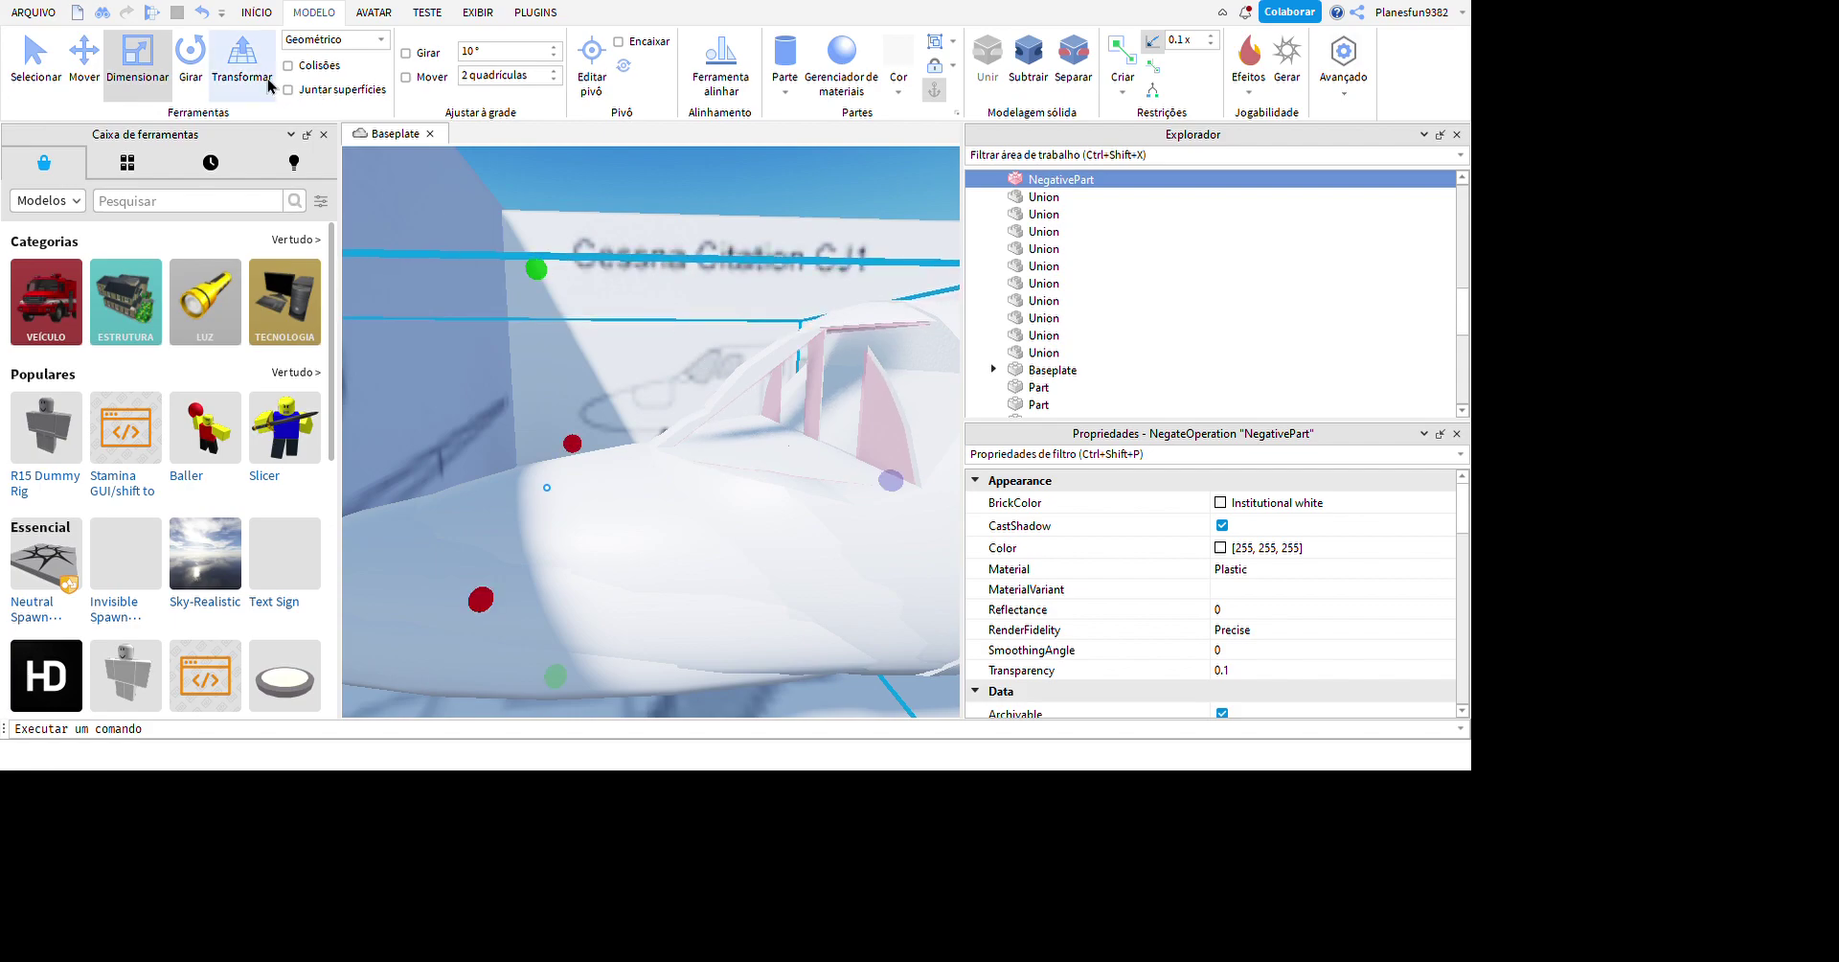
click(84, 57)
key(f)
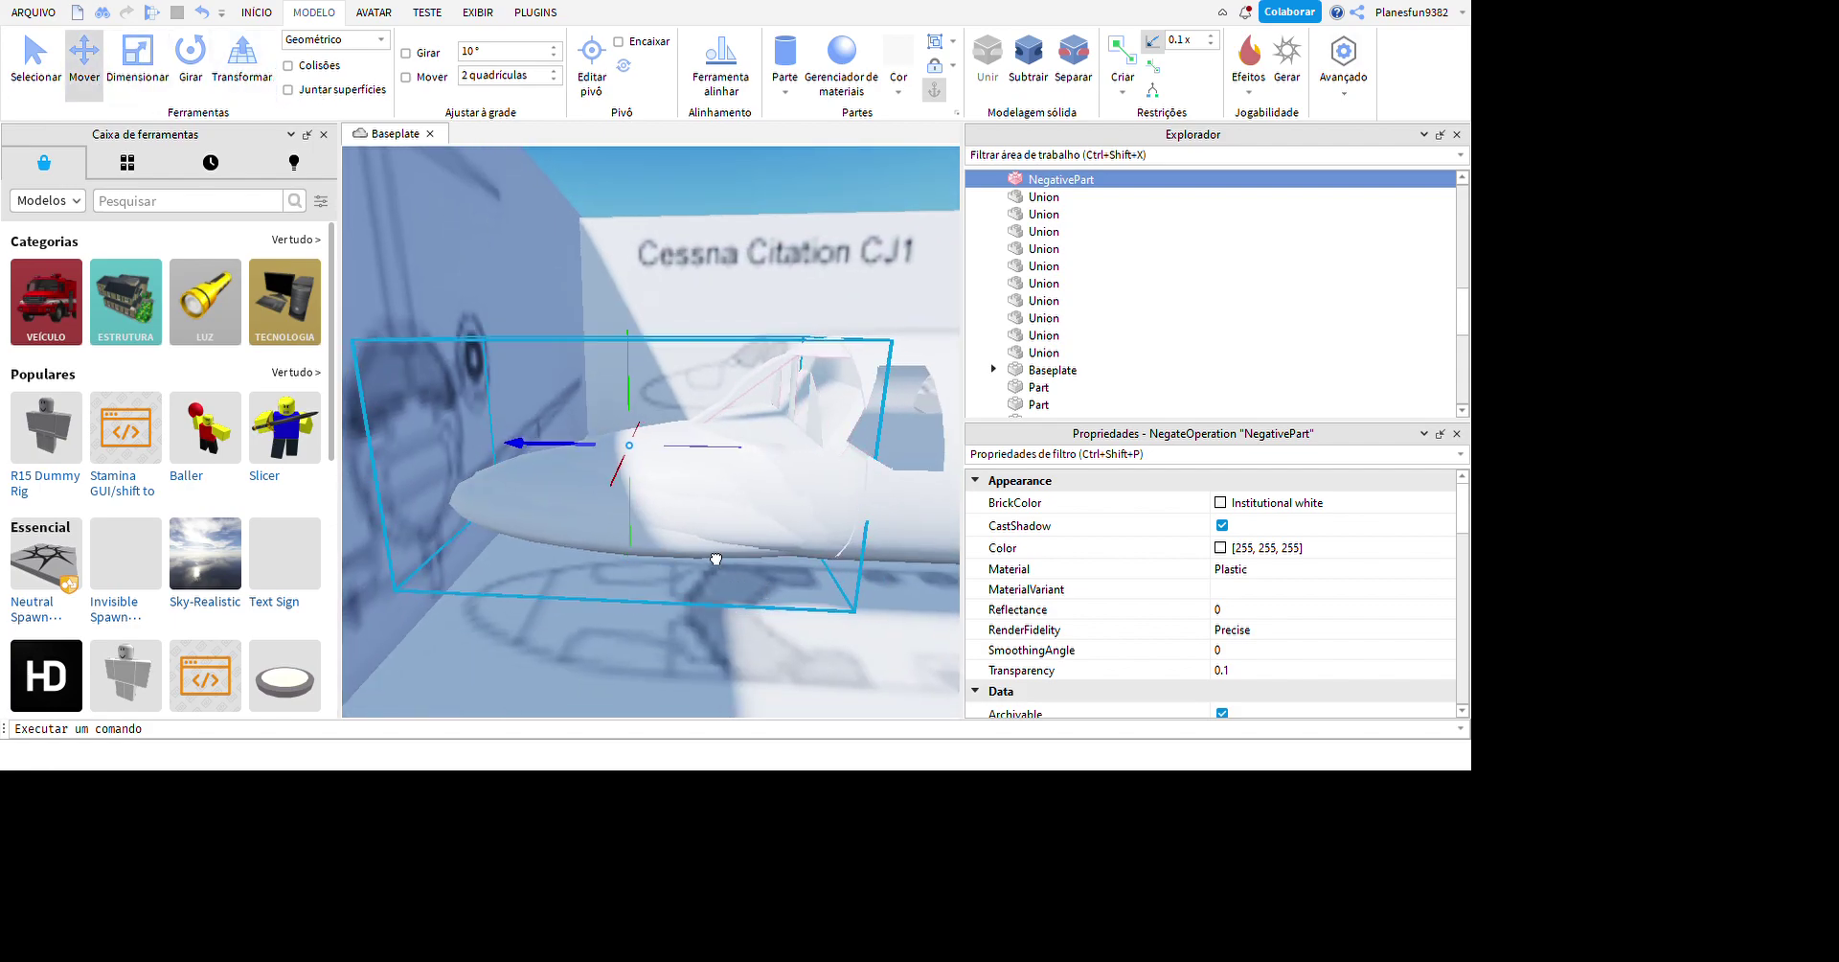
drag(714, 557, 709, 554)
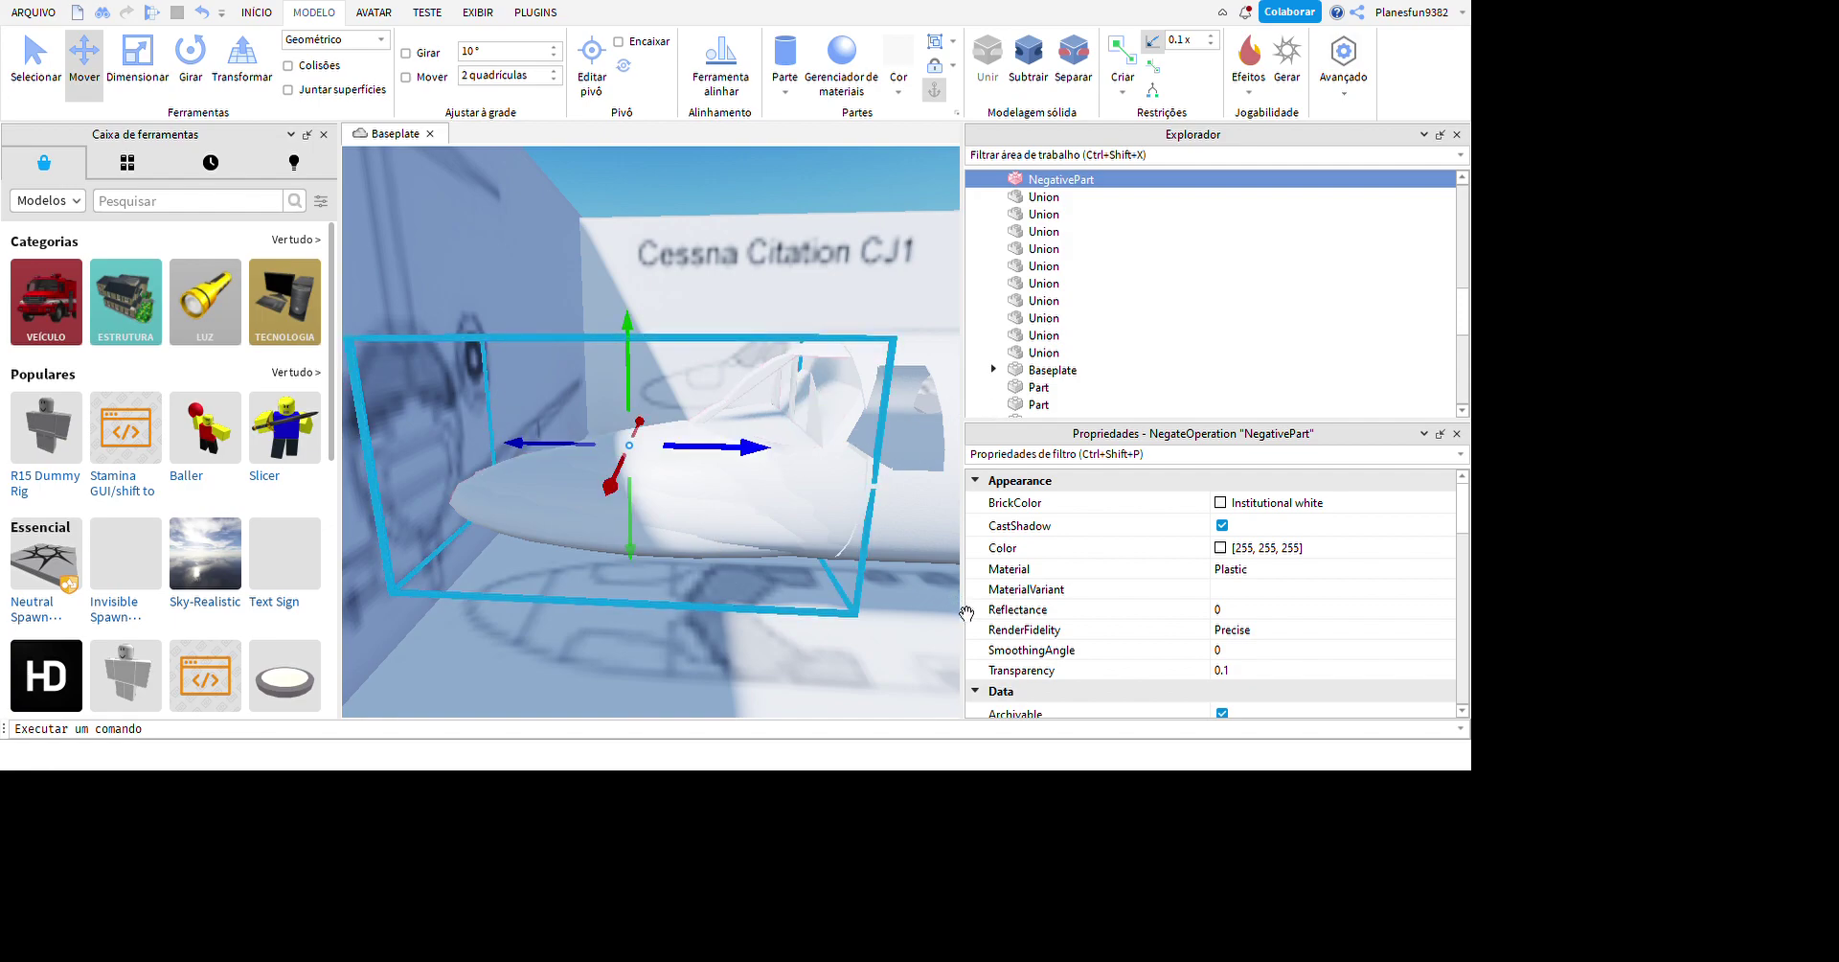
- Try to hollow the nose section by uniting it with its negative copy, and undo that union
ctrl+click(1183, 317)
key(ctrl+shift+g)
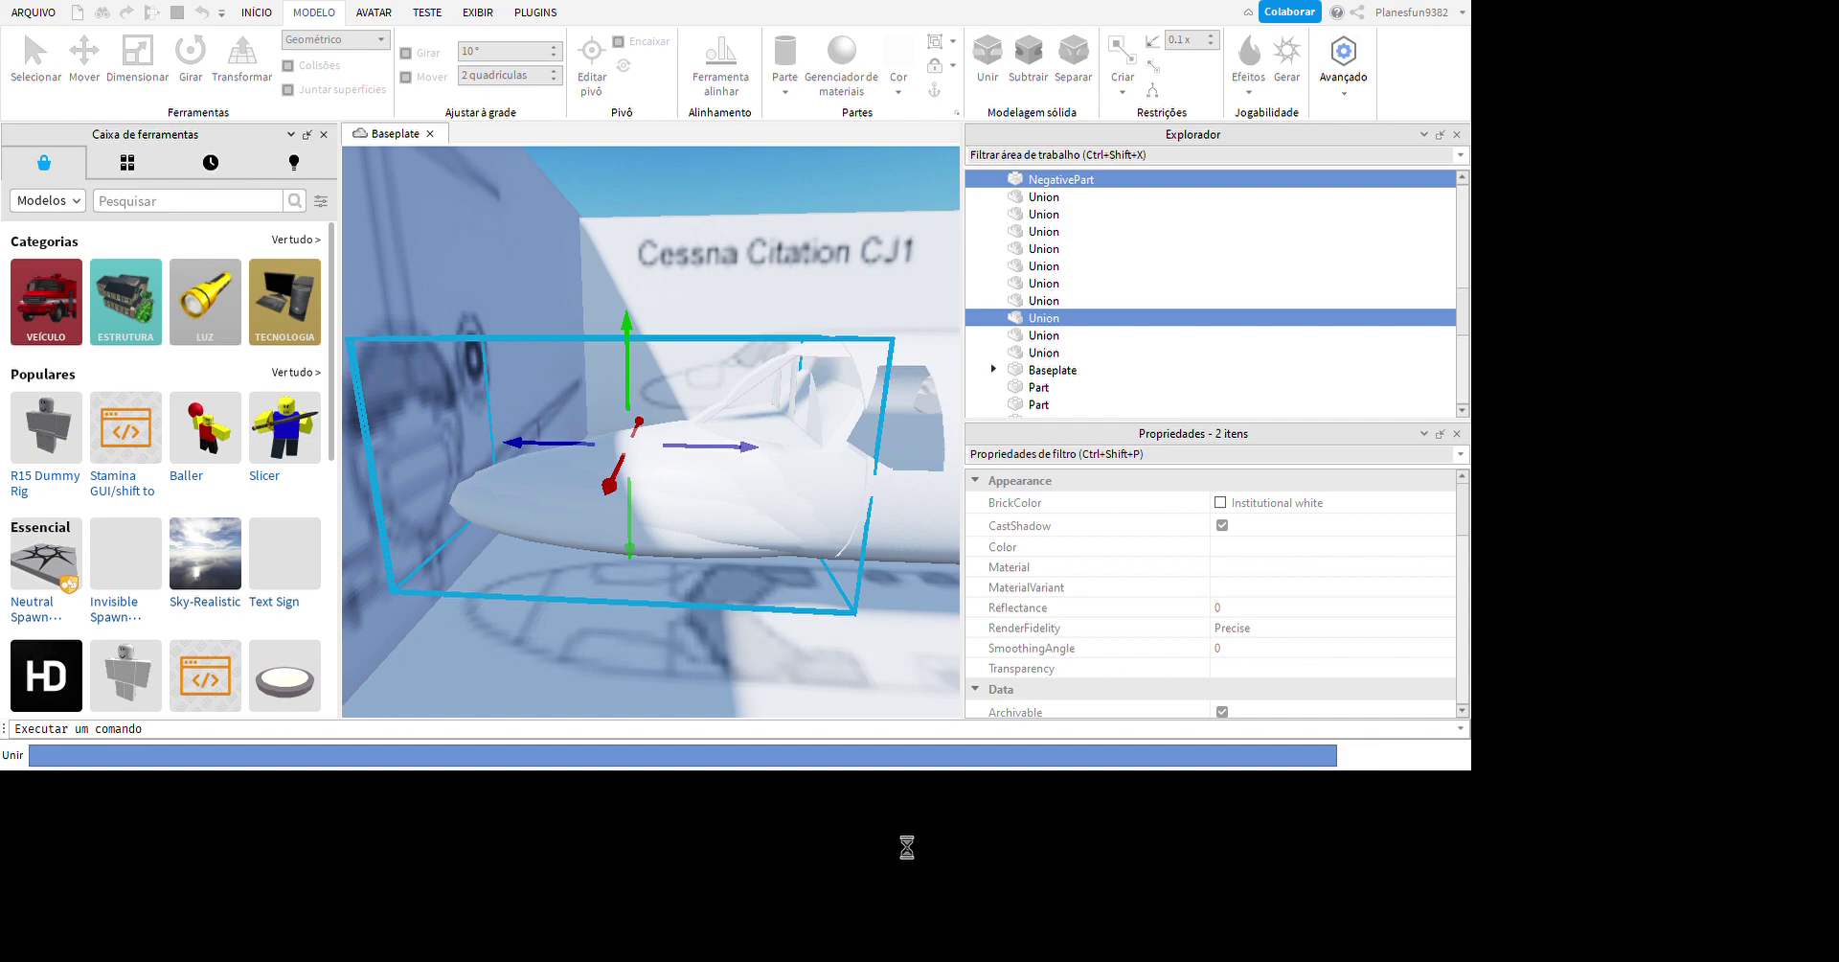
scroll(890, 608, up, 8)
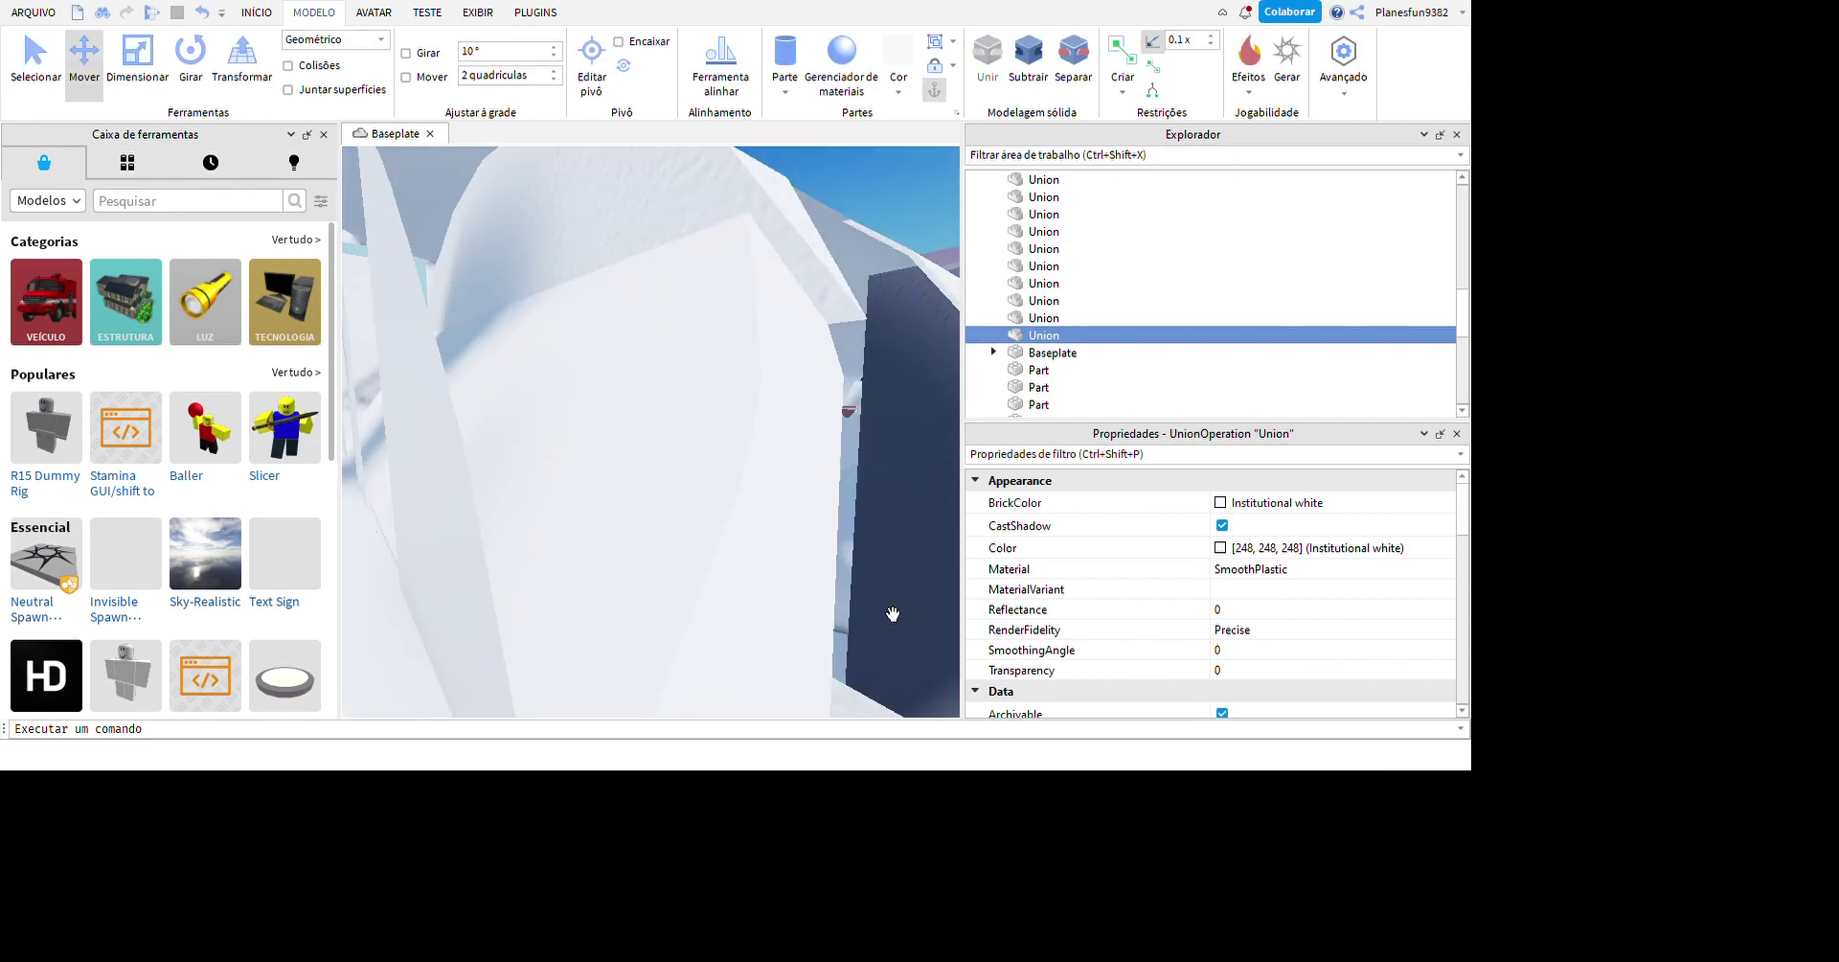
scroll(893, 613, down, 10)
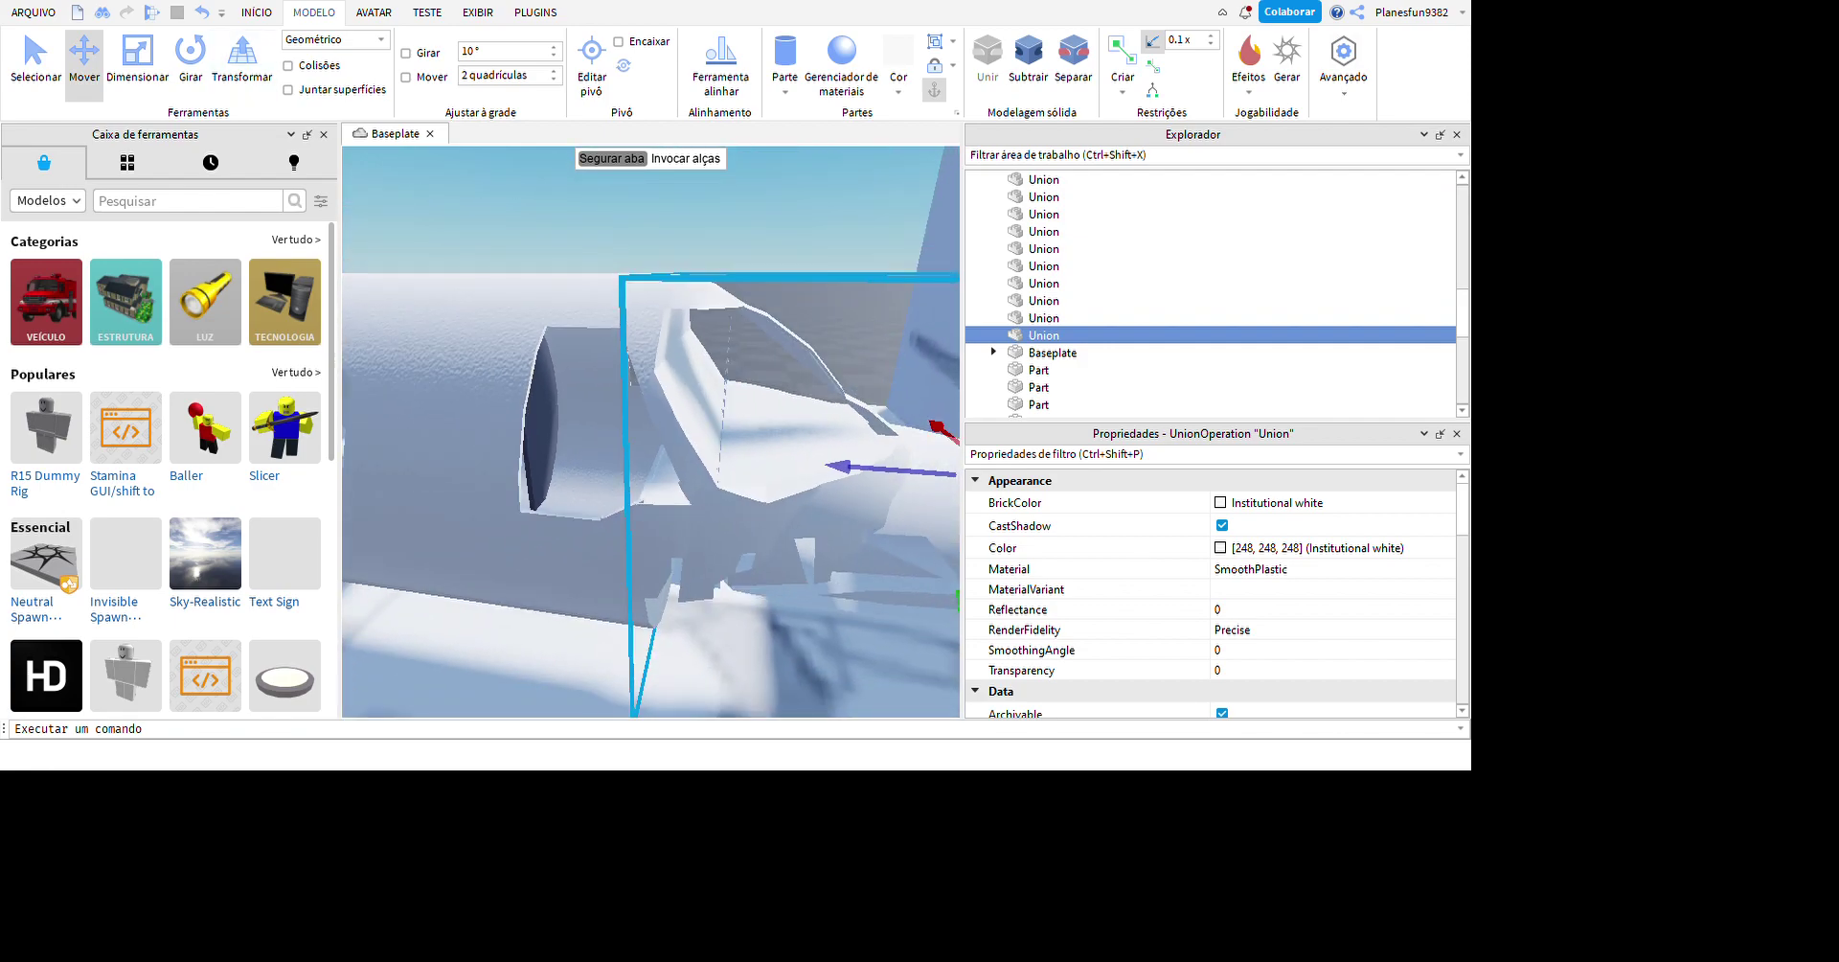
key(ctrl+shift+n)
key(f)
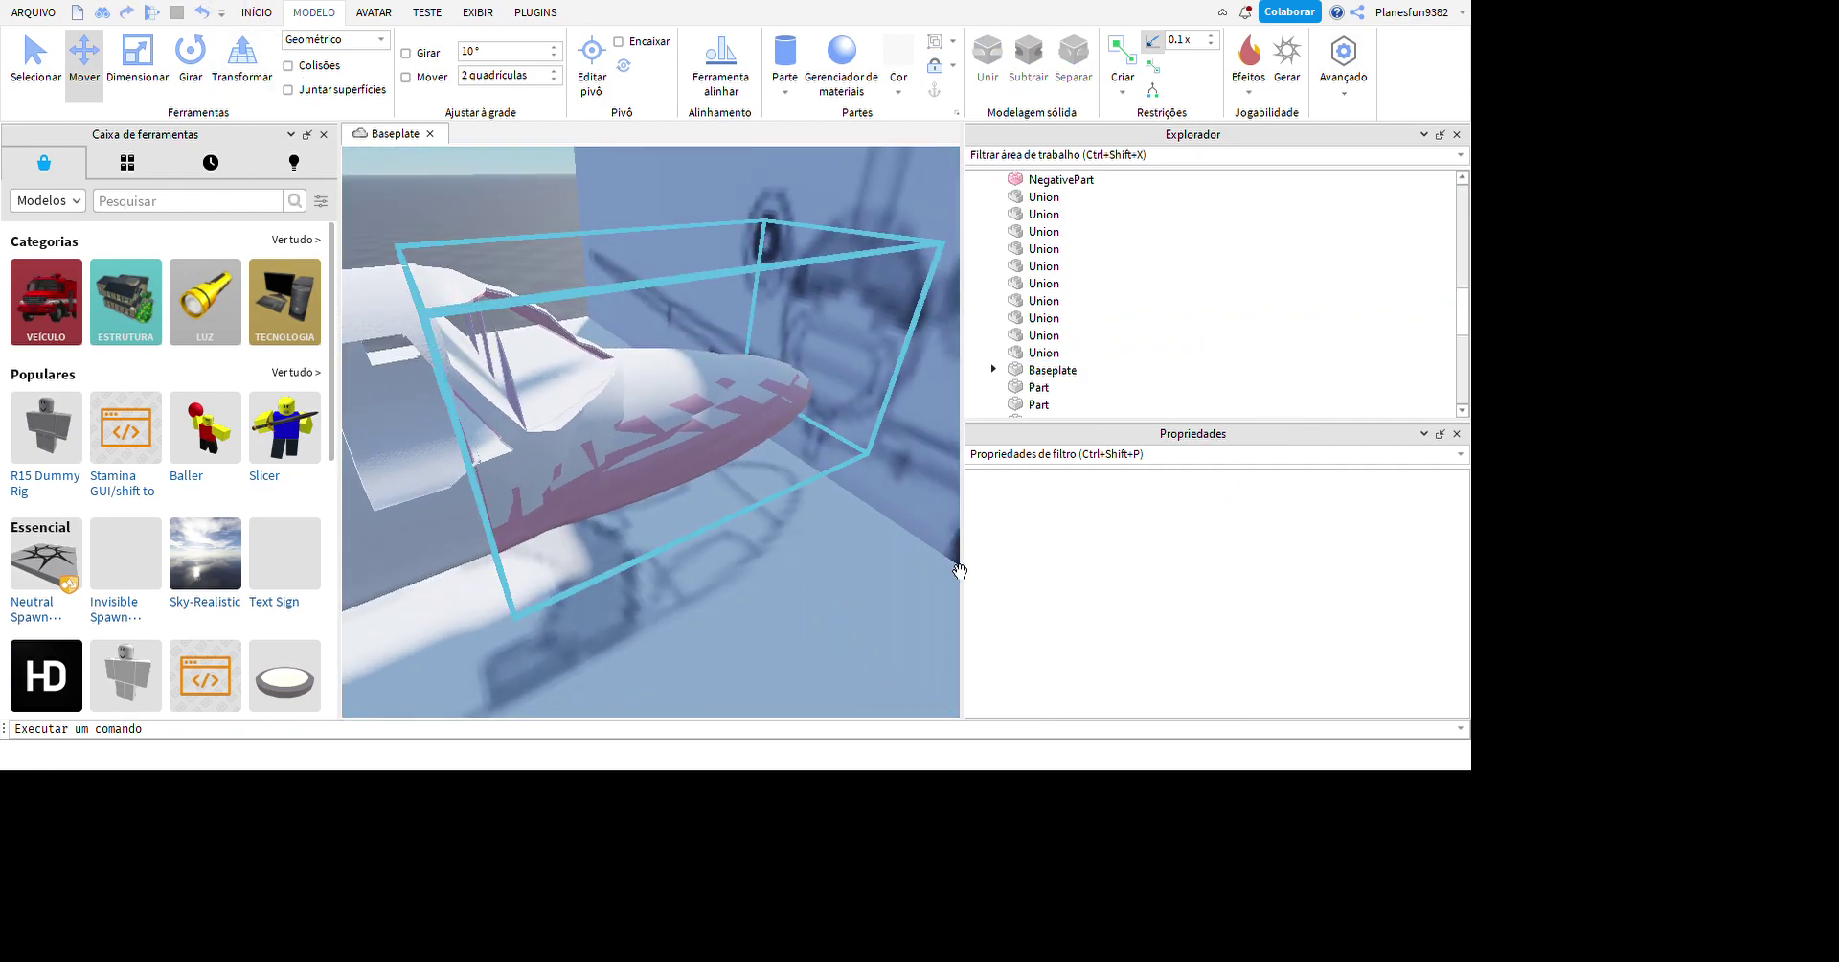
- Resize the negative nose copy inside the nose shell and duplicate it
click(137, 60)
scroll(477, 555, up, 5)
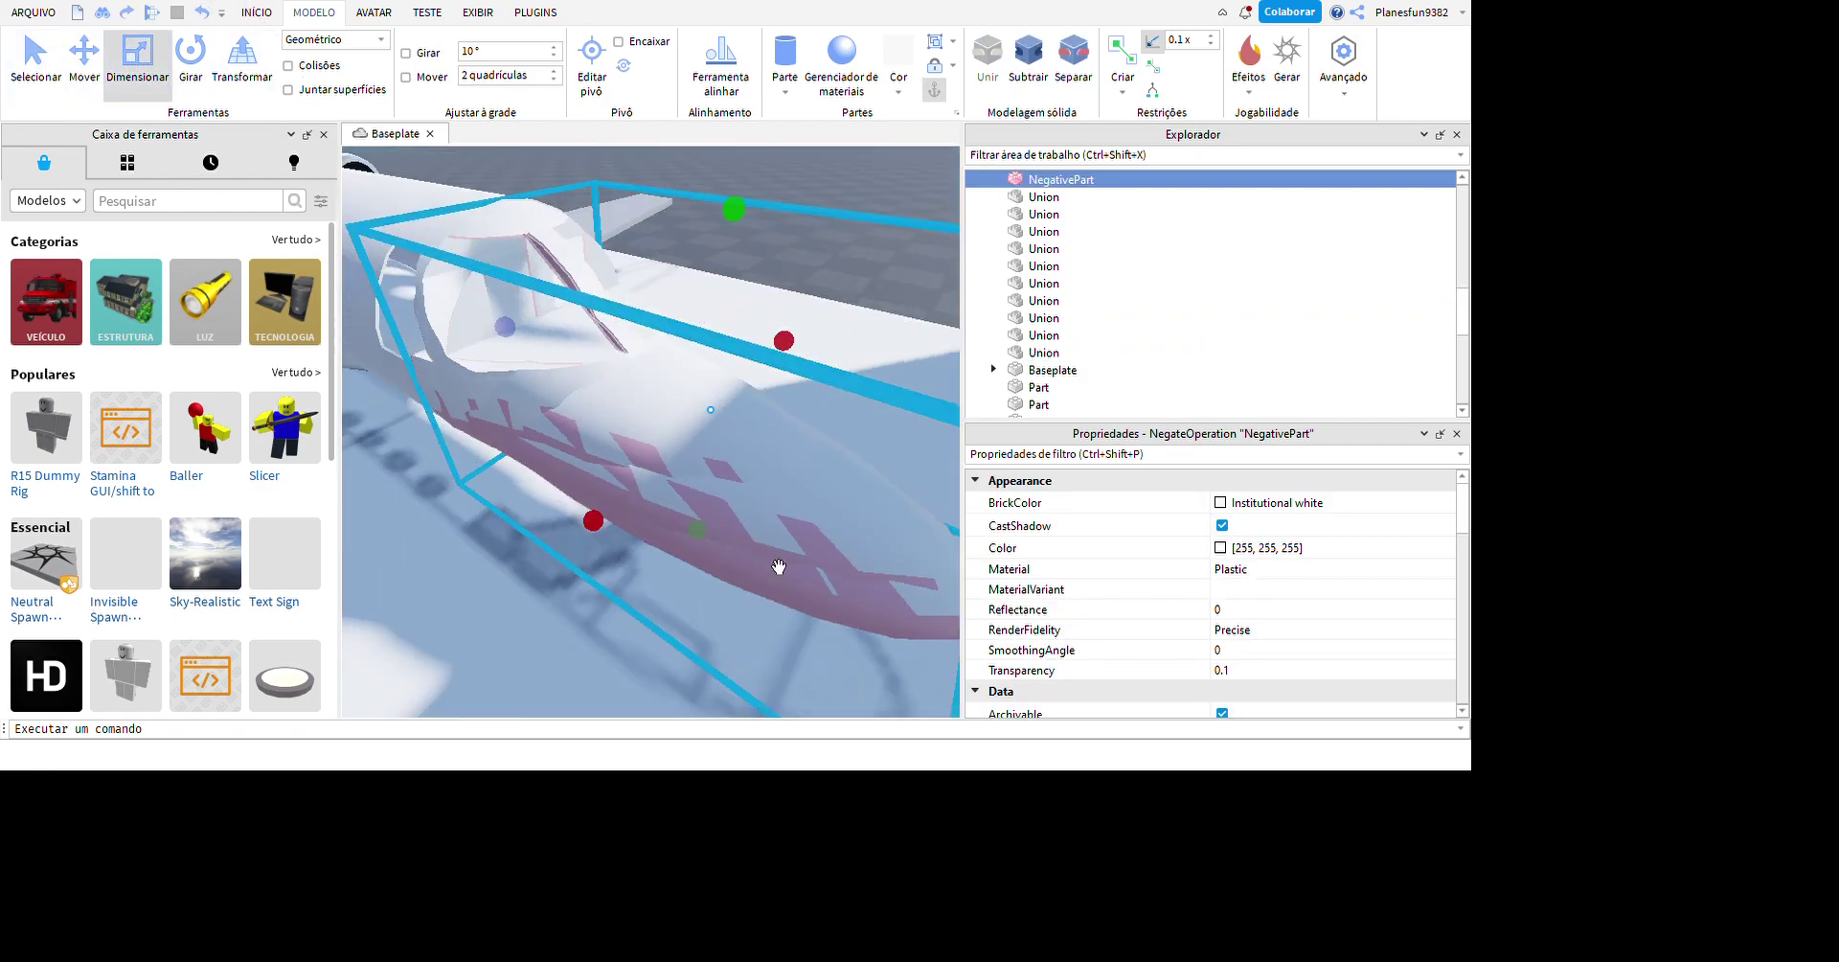
right_drag(487, 592, 1011, 569)
scroll(910, 542, up, 5)
middle_drag(907, 543, 758, 516)
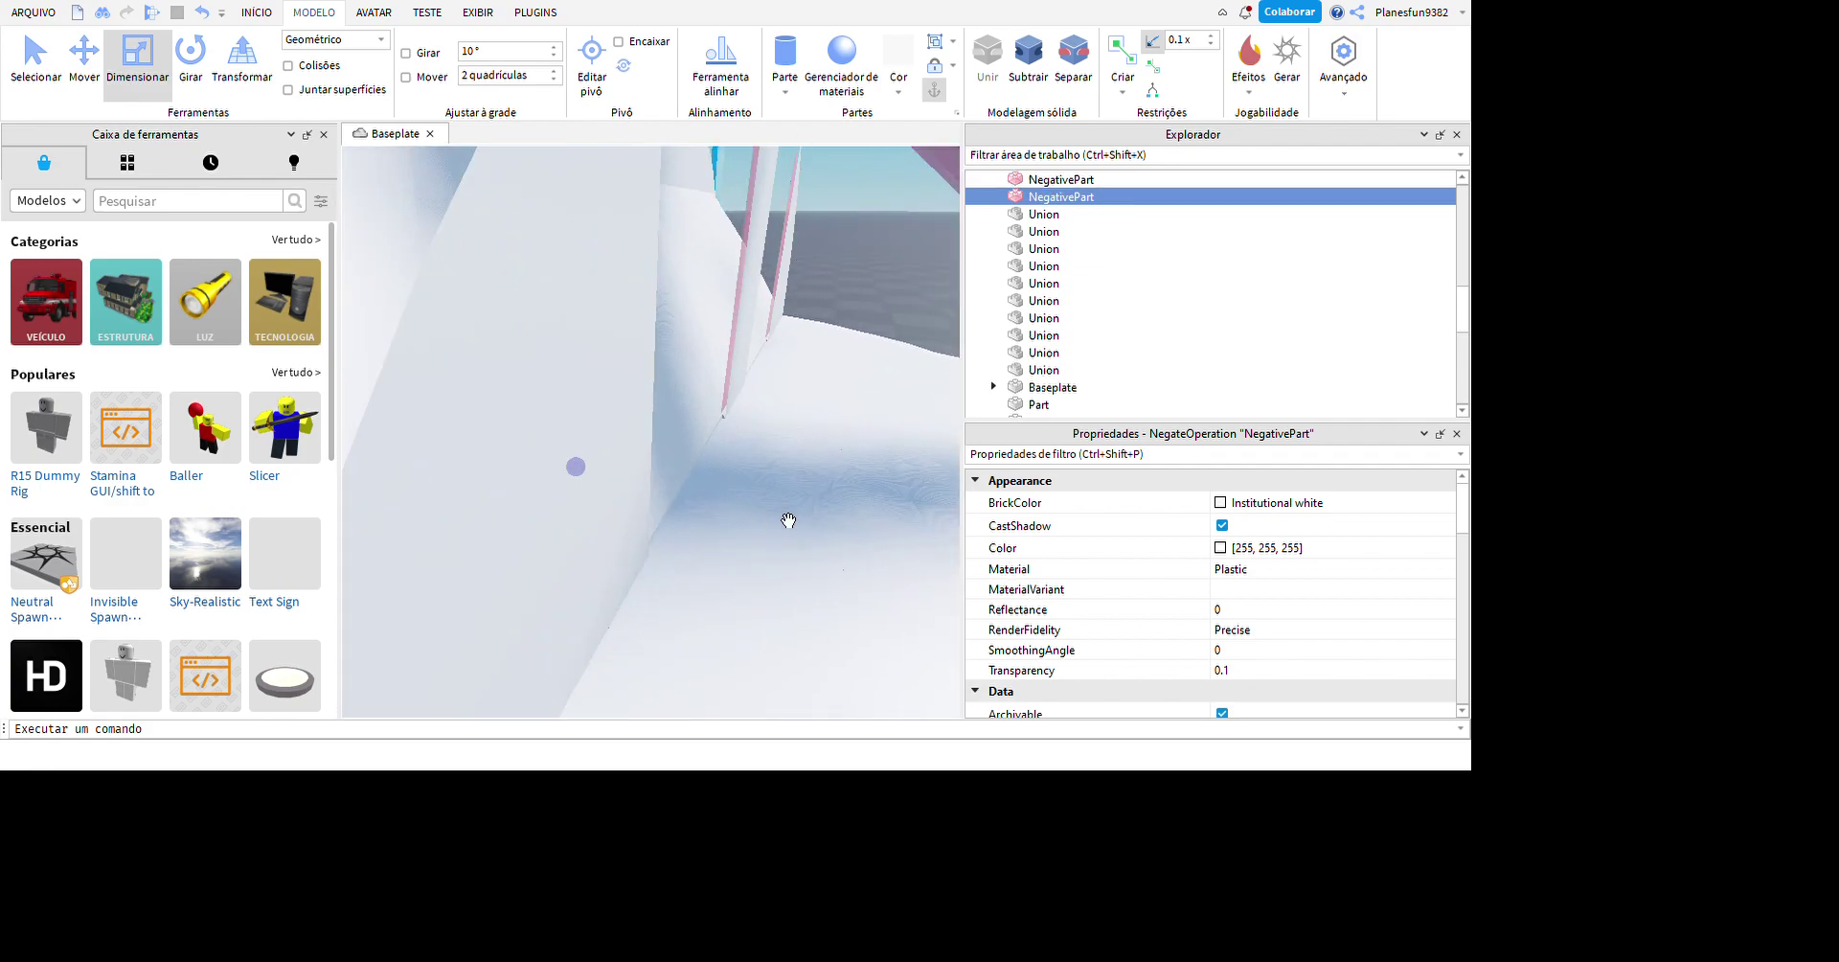
key(ctrl+d)
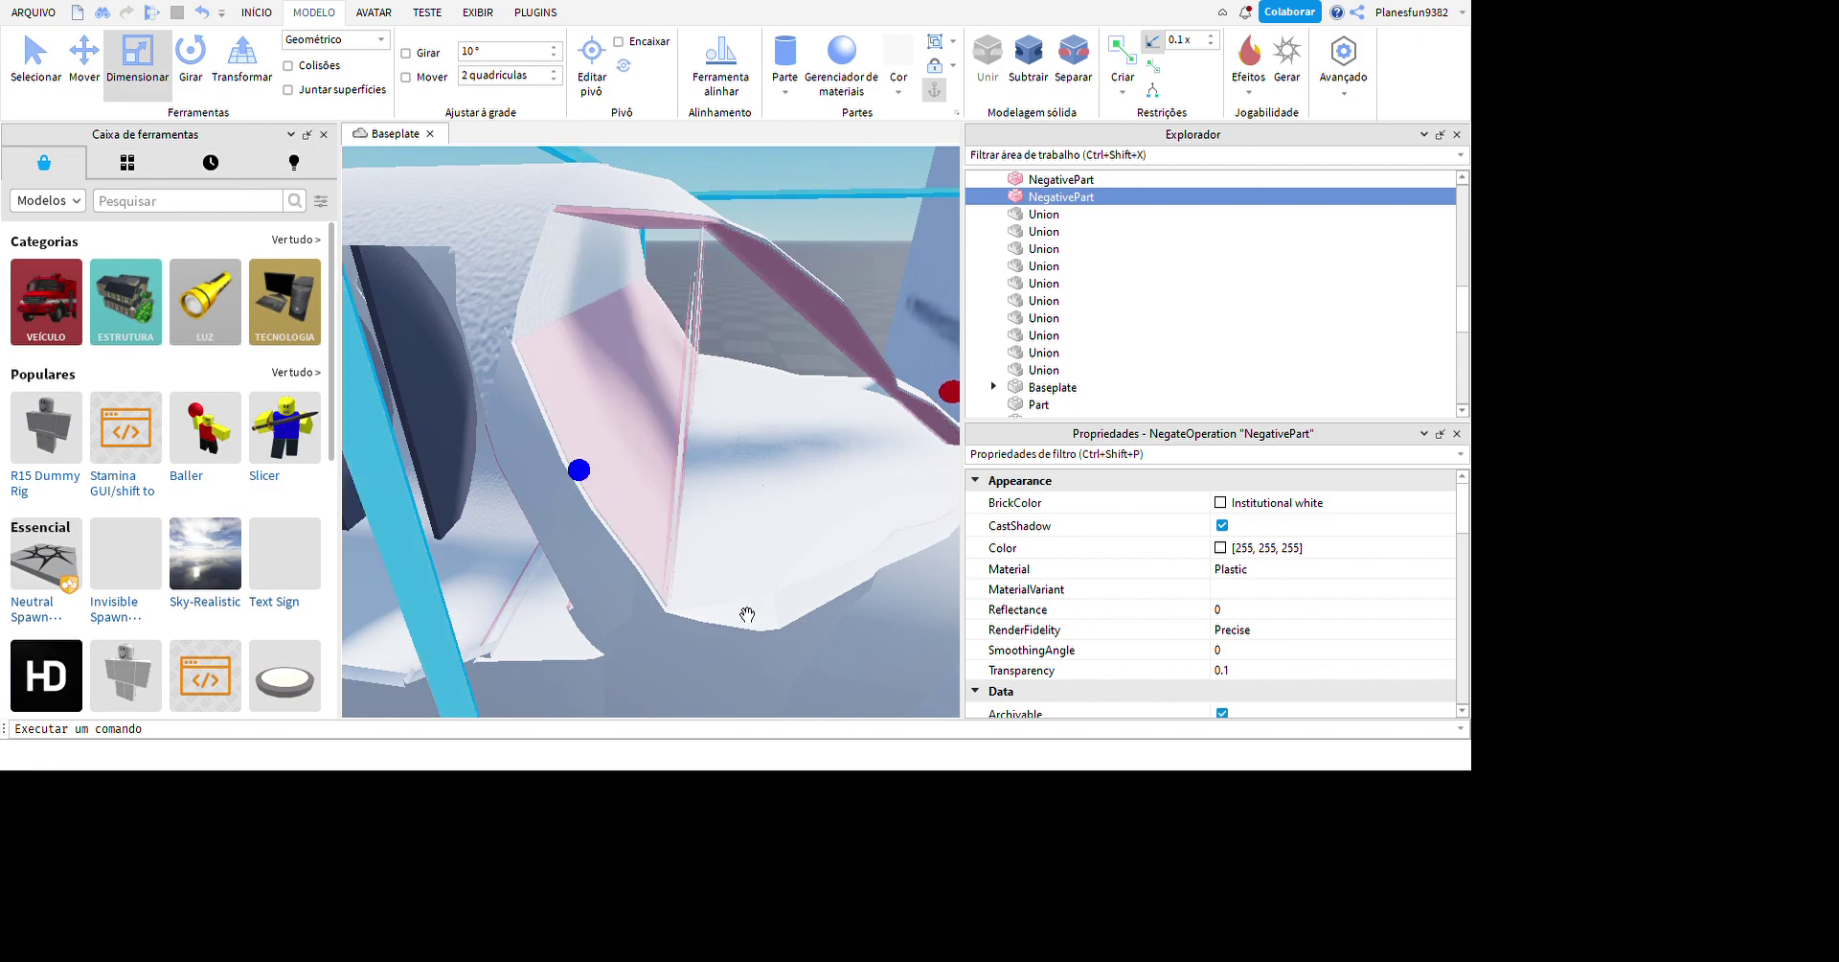
- Try to hollow the nose section by uniting it with both negative copies, and undo that union
key(f)
key(shift+Up)
scroll(855, 533, up, 3)
shift+click(800, 551)
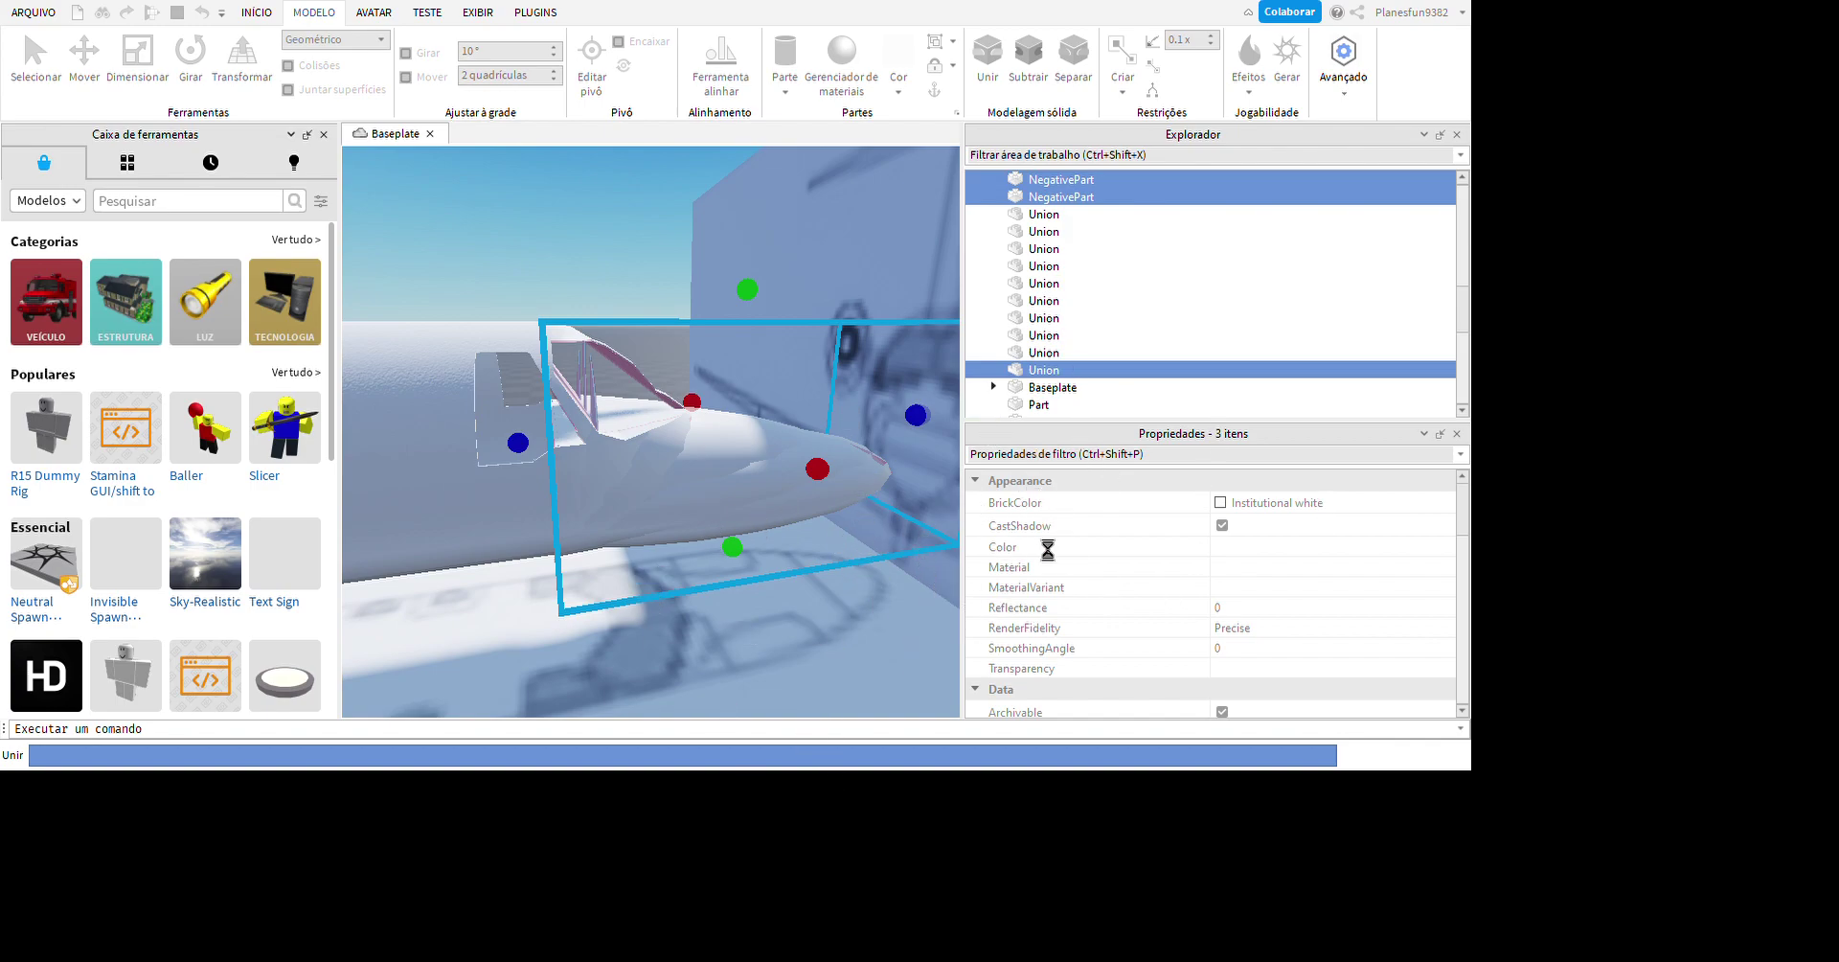
scroll(799, 431, up, 5)
mouse_move(798, 458)
right_down()
mouse_move(768, 429)
mouse_move(798, 458)
right_up()
click(201, 12)
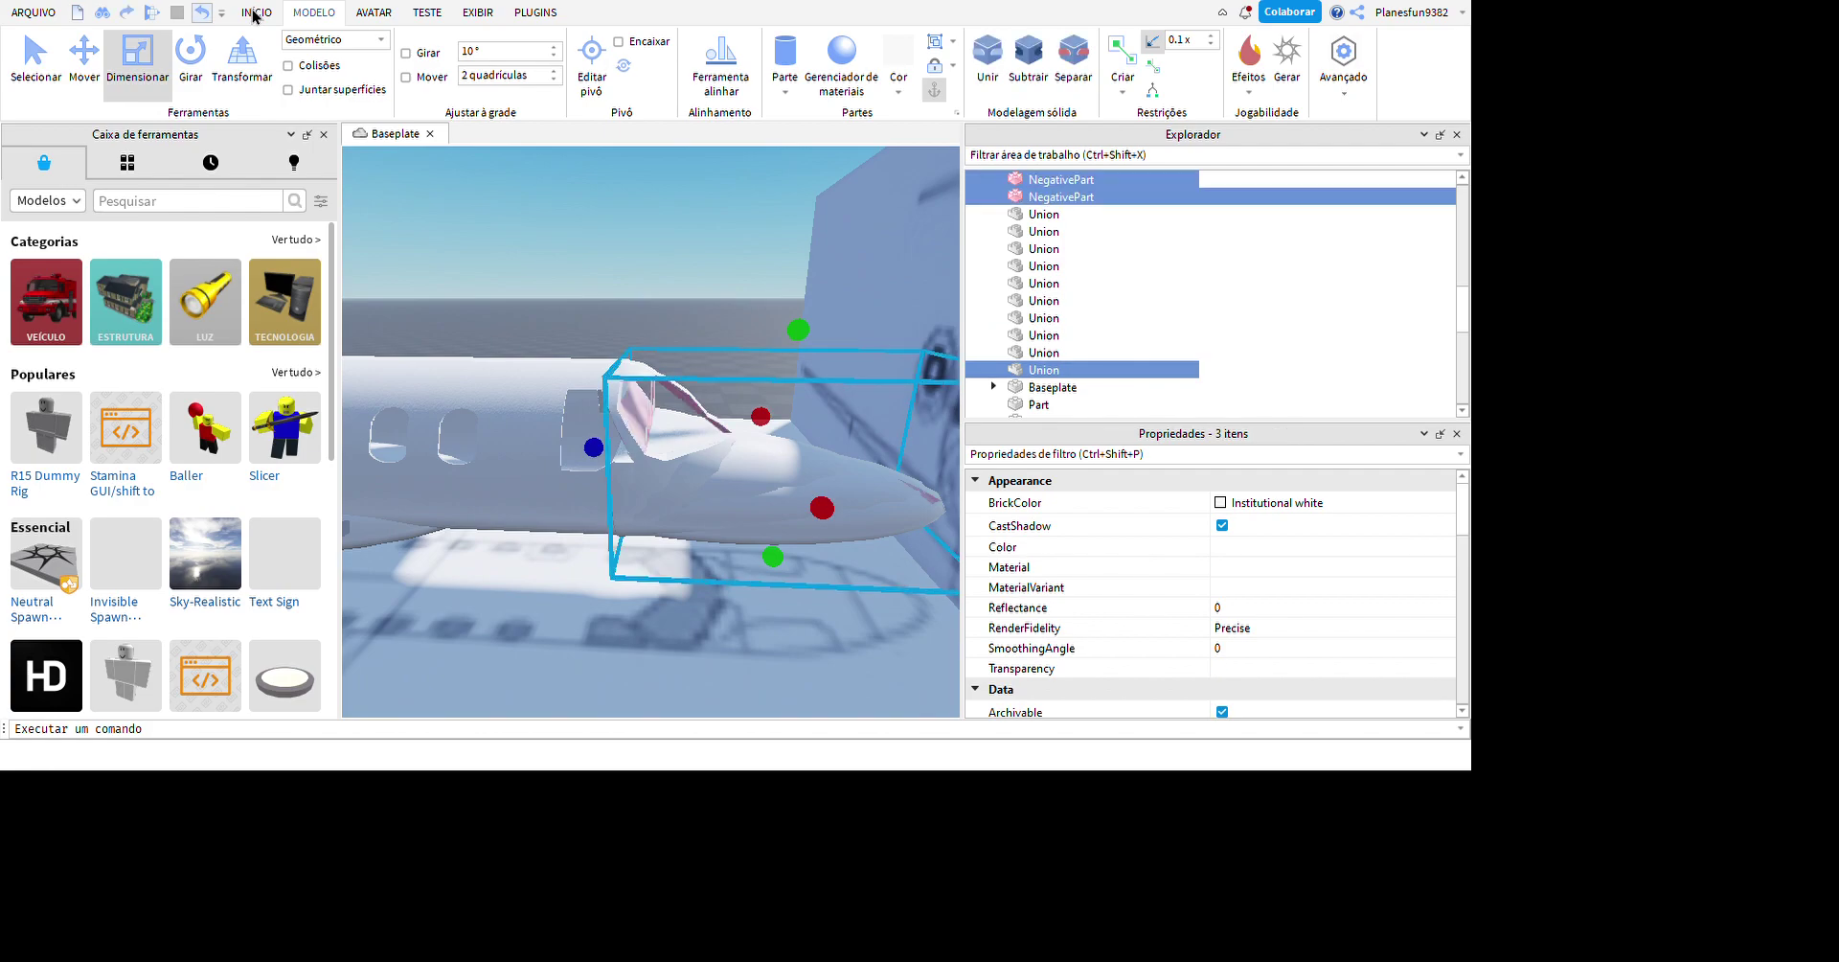
- Adjust the two negative nose copies so that they no longer poke through the tip of the nose
click(900, 315)
right_drag(900, 315, 1019, 641)
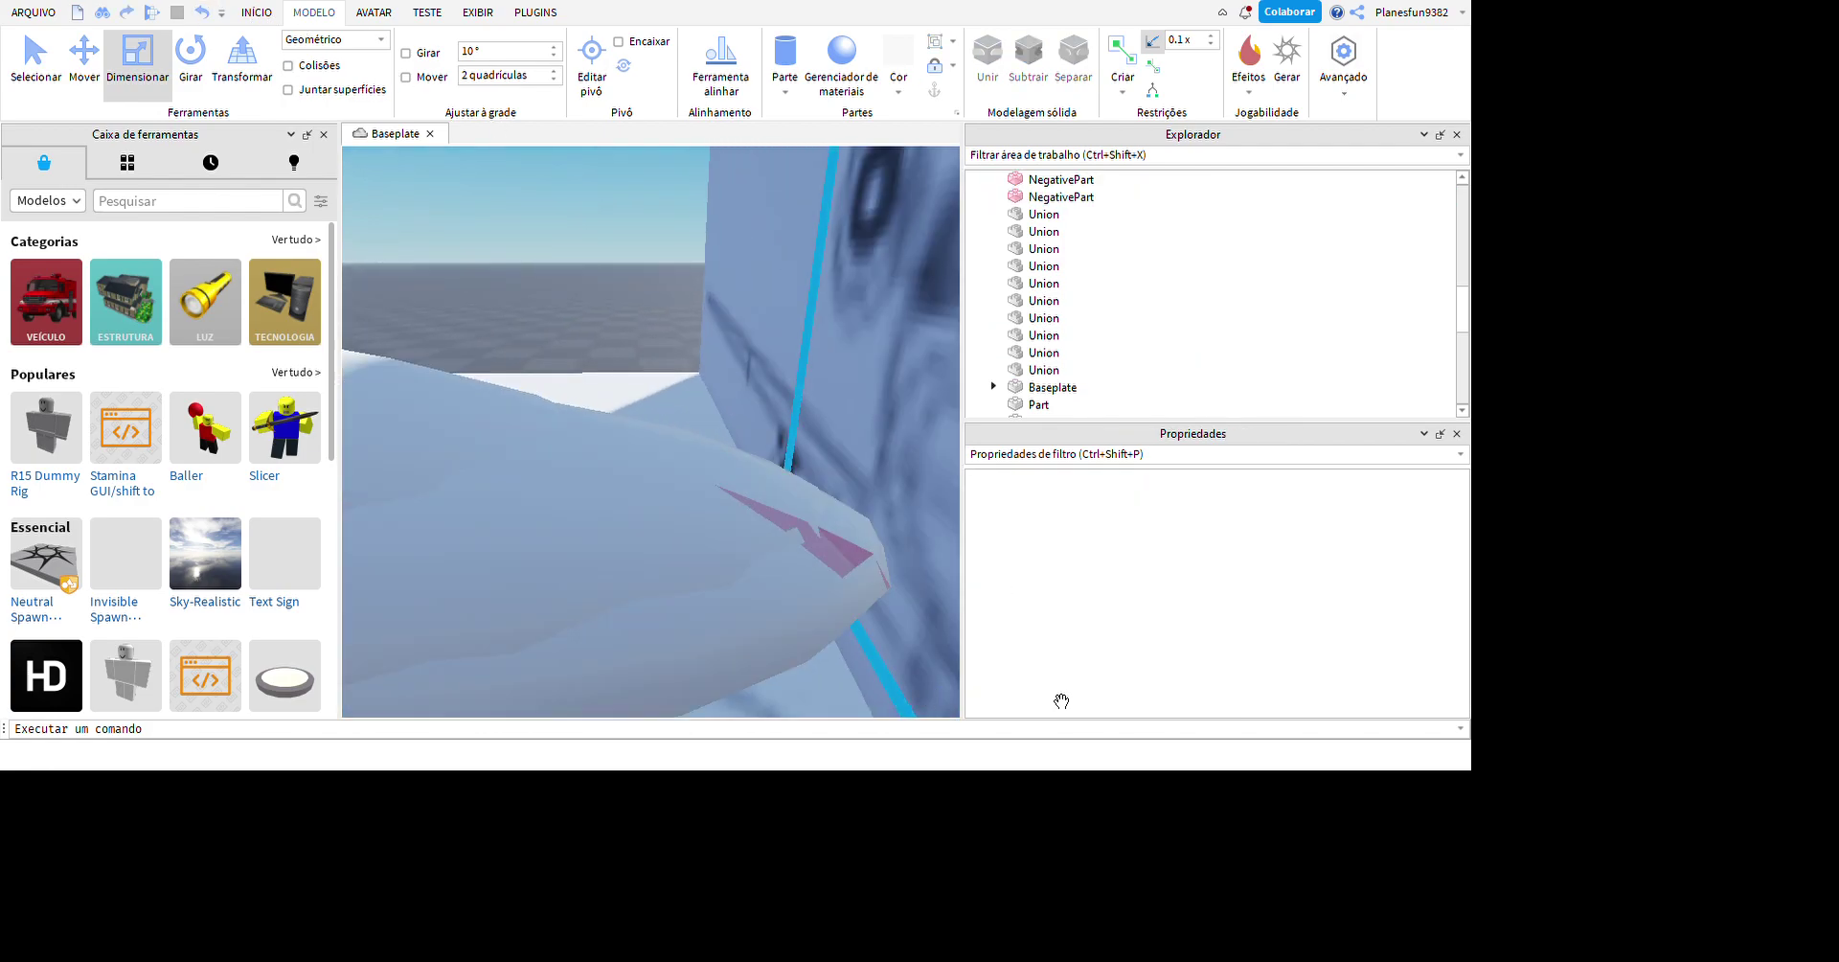
click(1061, 197)
click(102, 61)
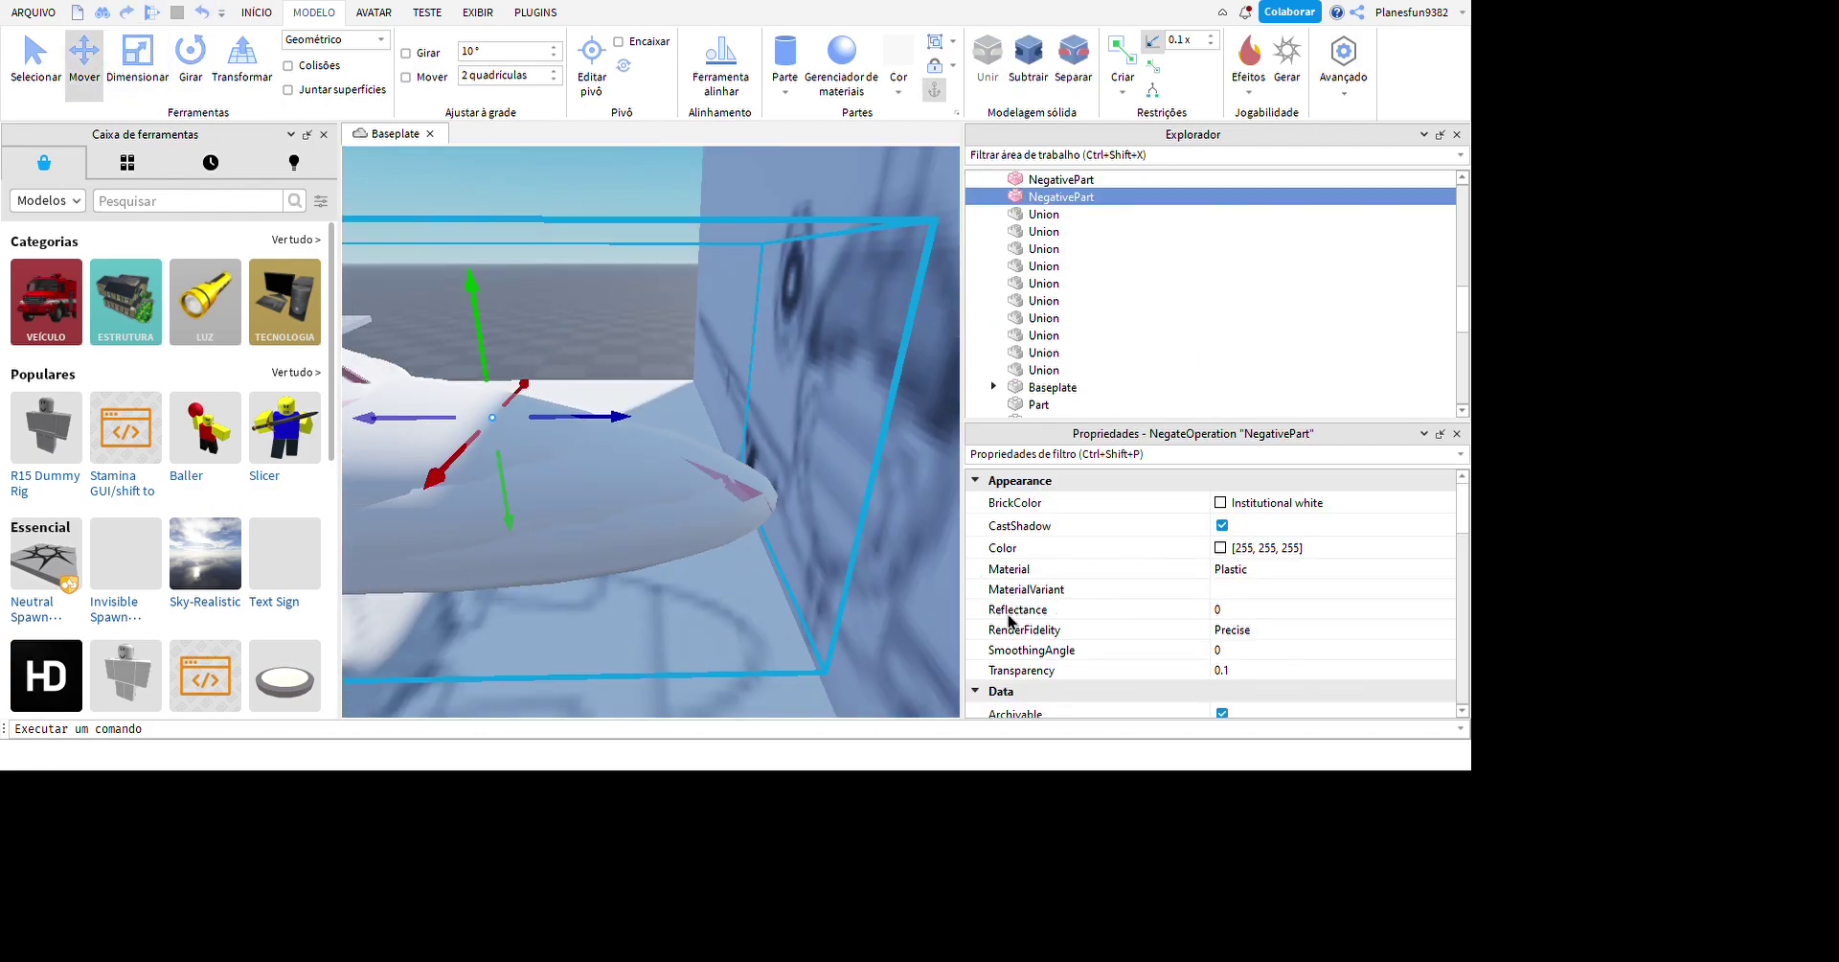
click(137, 61)
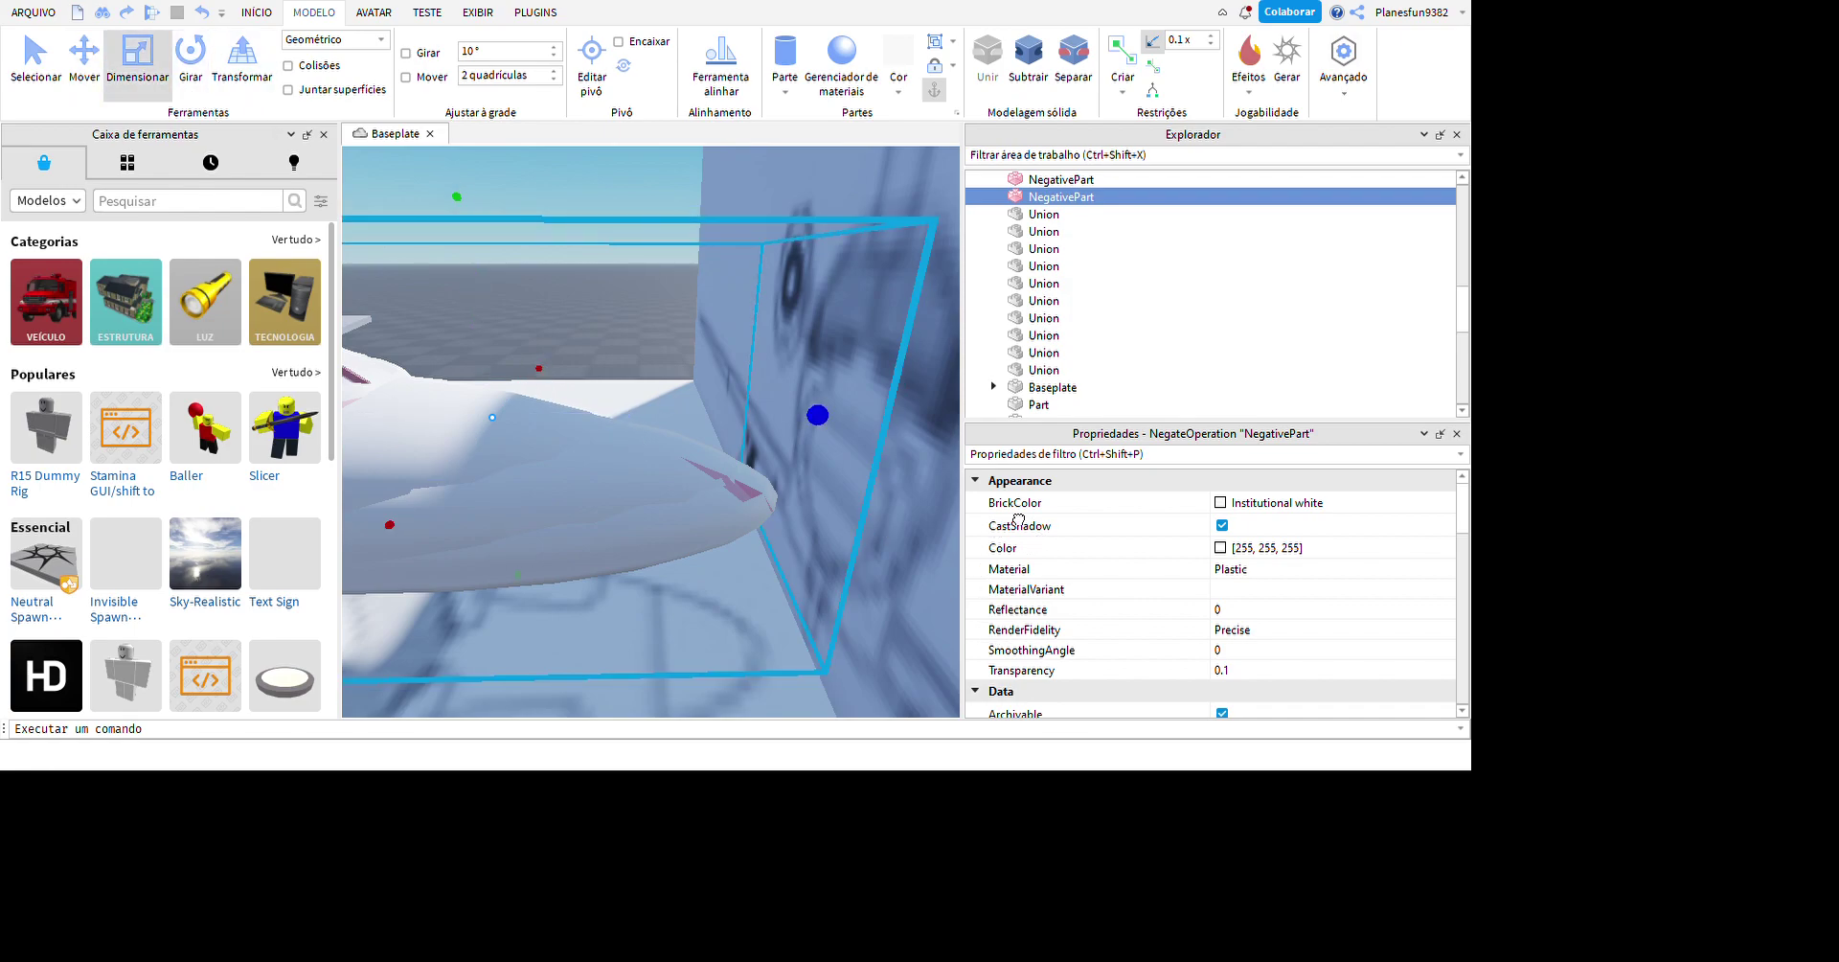
key(Up)
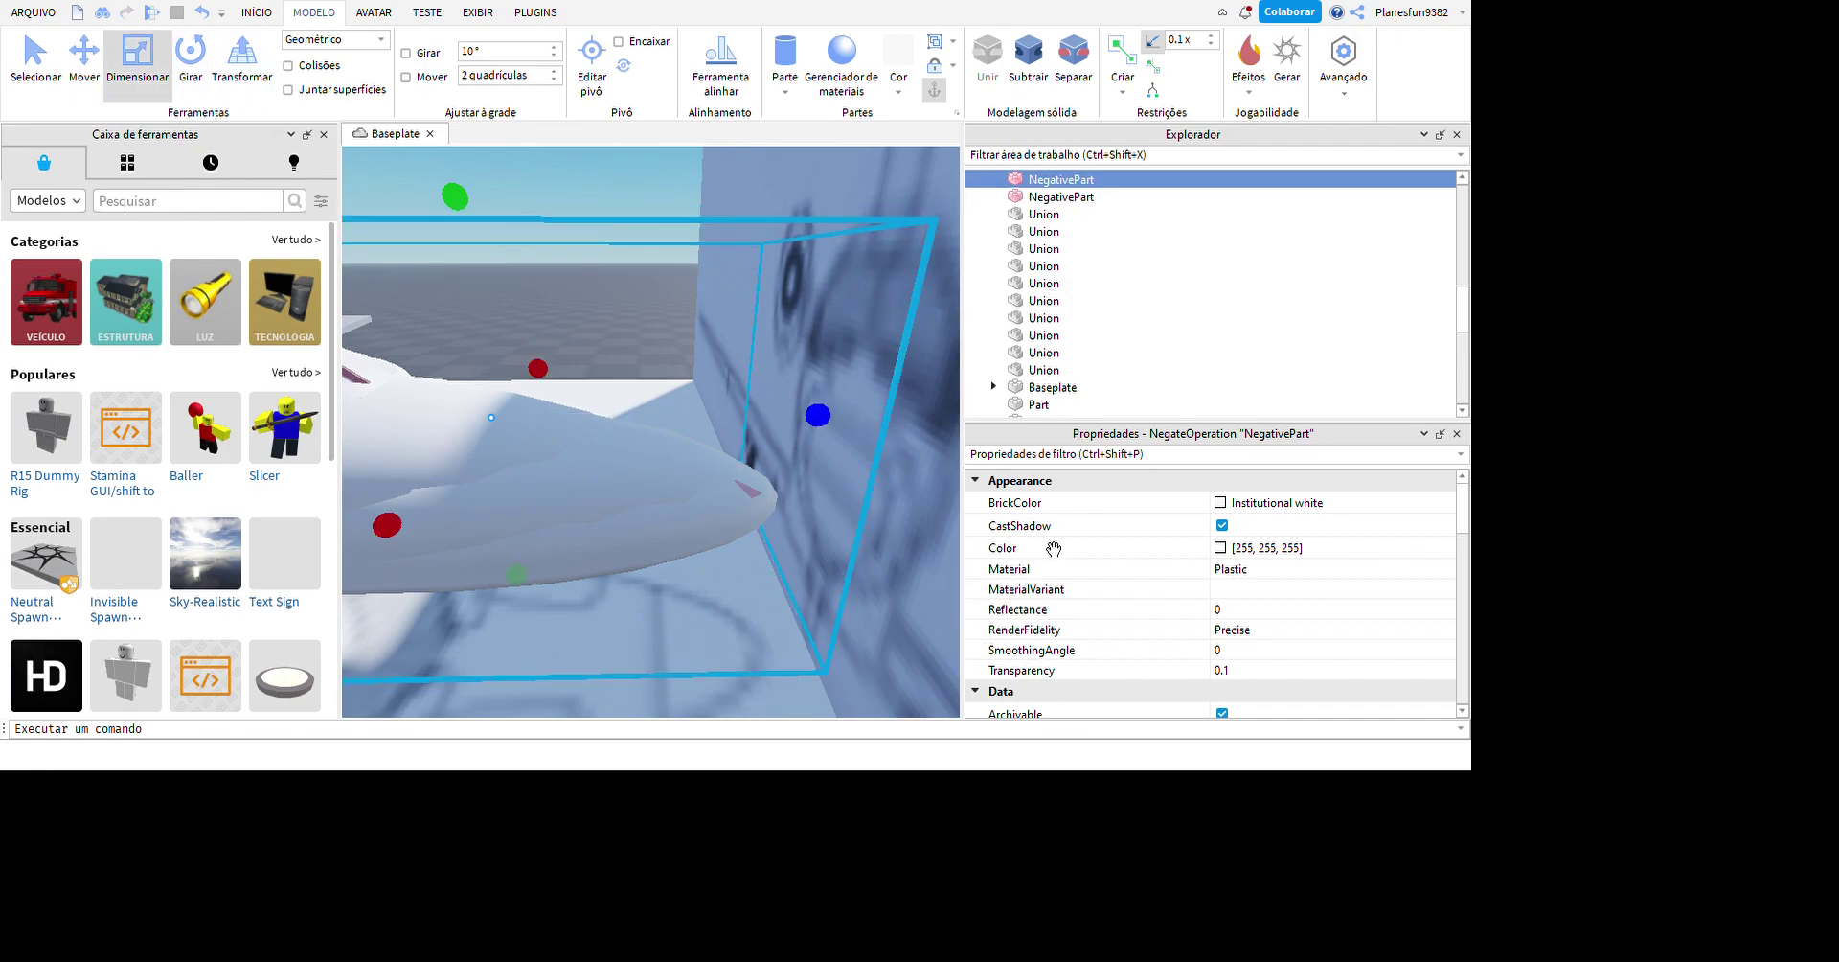
scroll(1330, 358, up, 1)
key(shift+Down)
middle_drag(575, 570, 711, 575)
- Union the two negative copies with the nose section to hollow out the nose and cockpit
ctrl+click(679, 608)
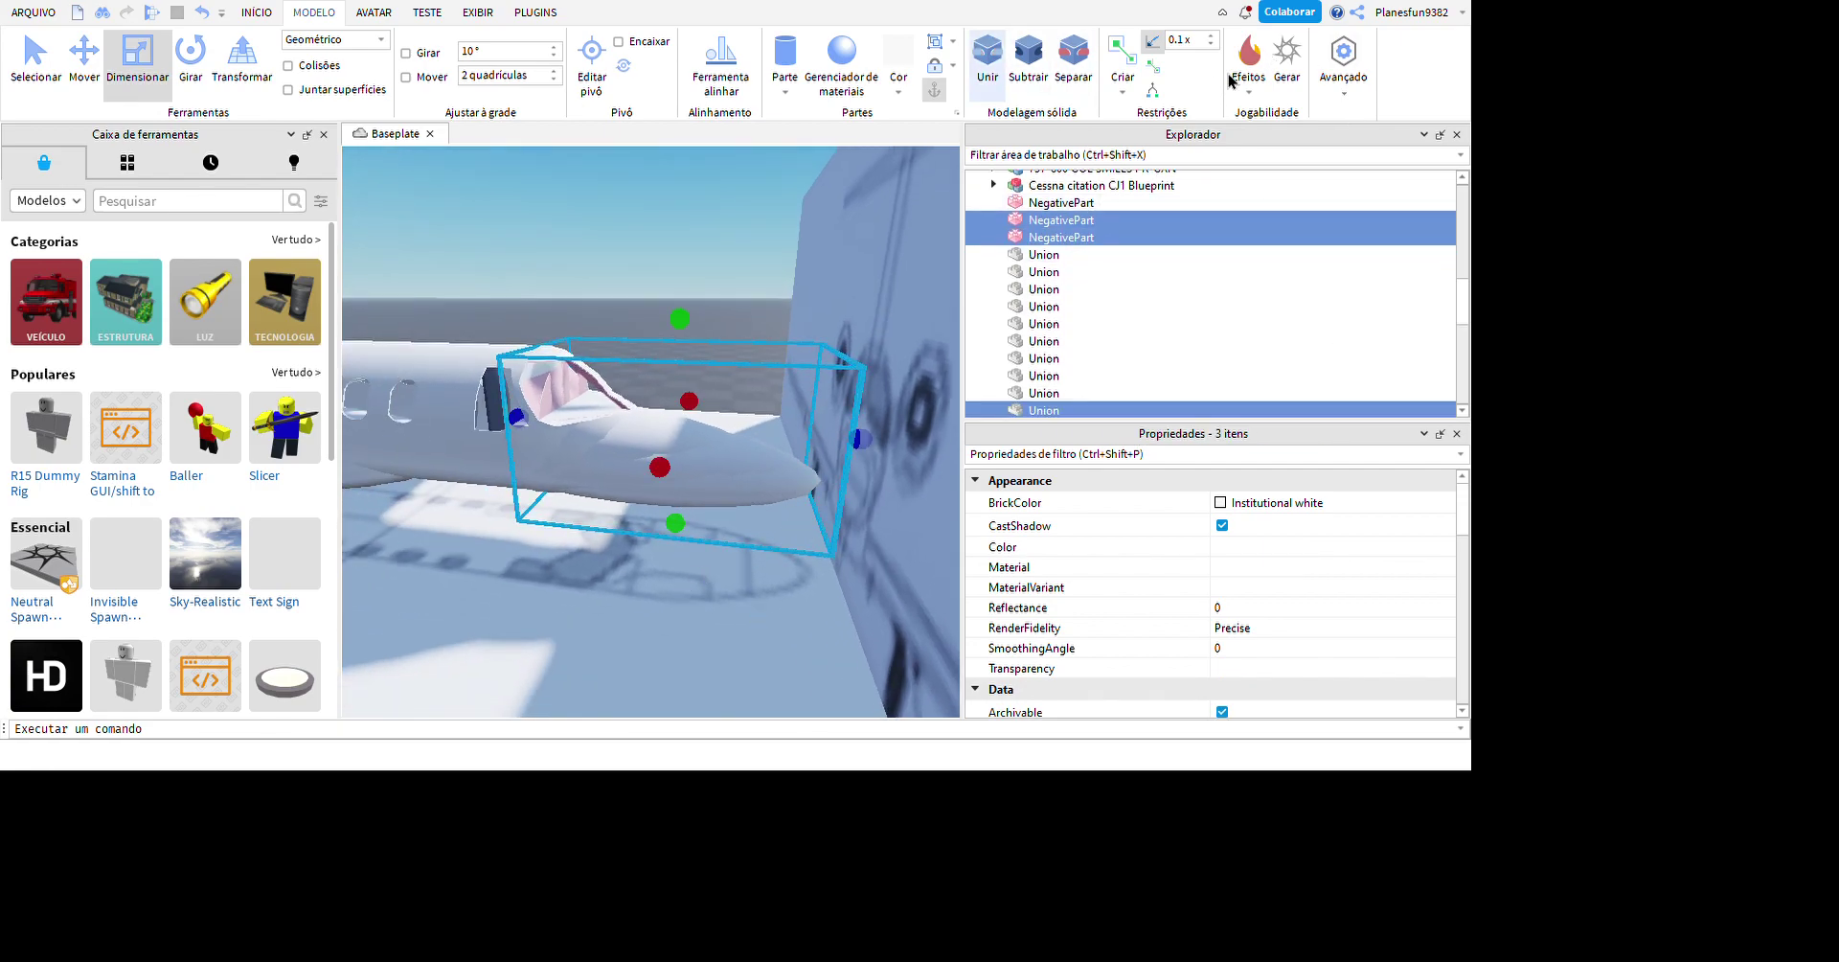
key(ctrl+shift+g)
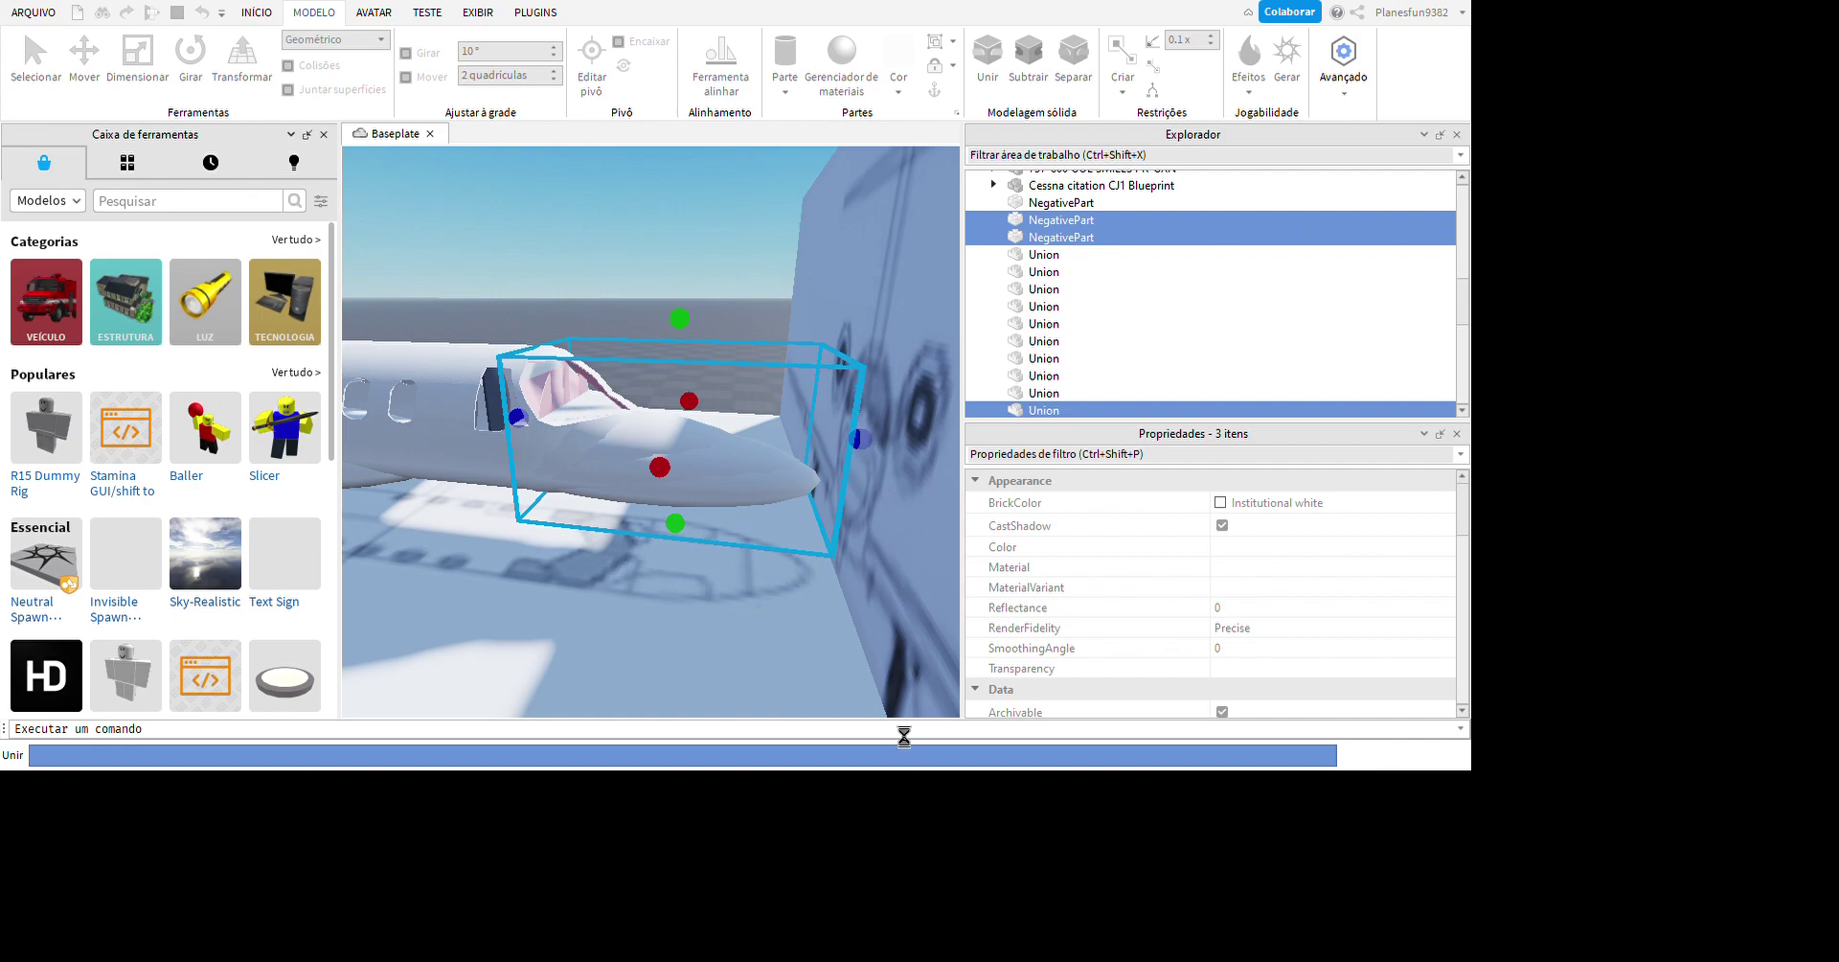
right_drag(852, 431, 802, 467)
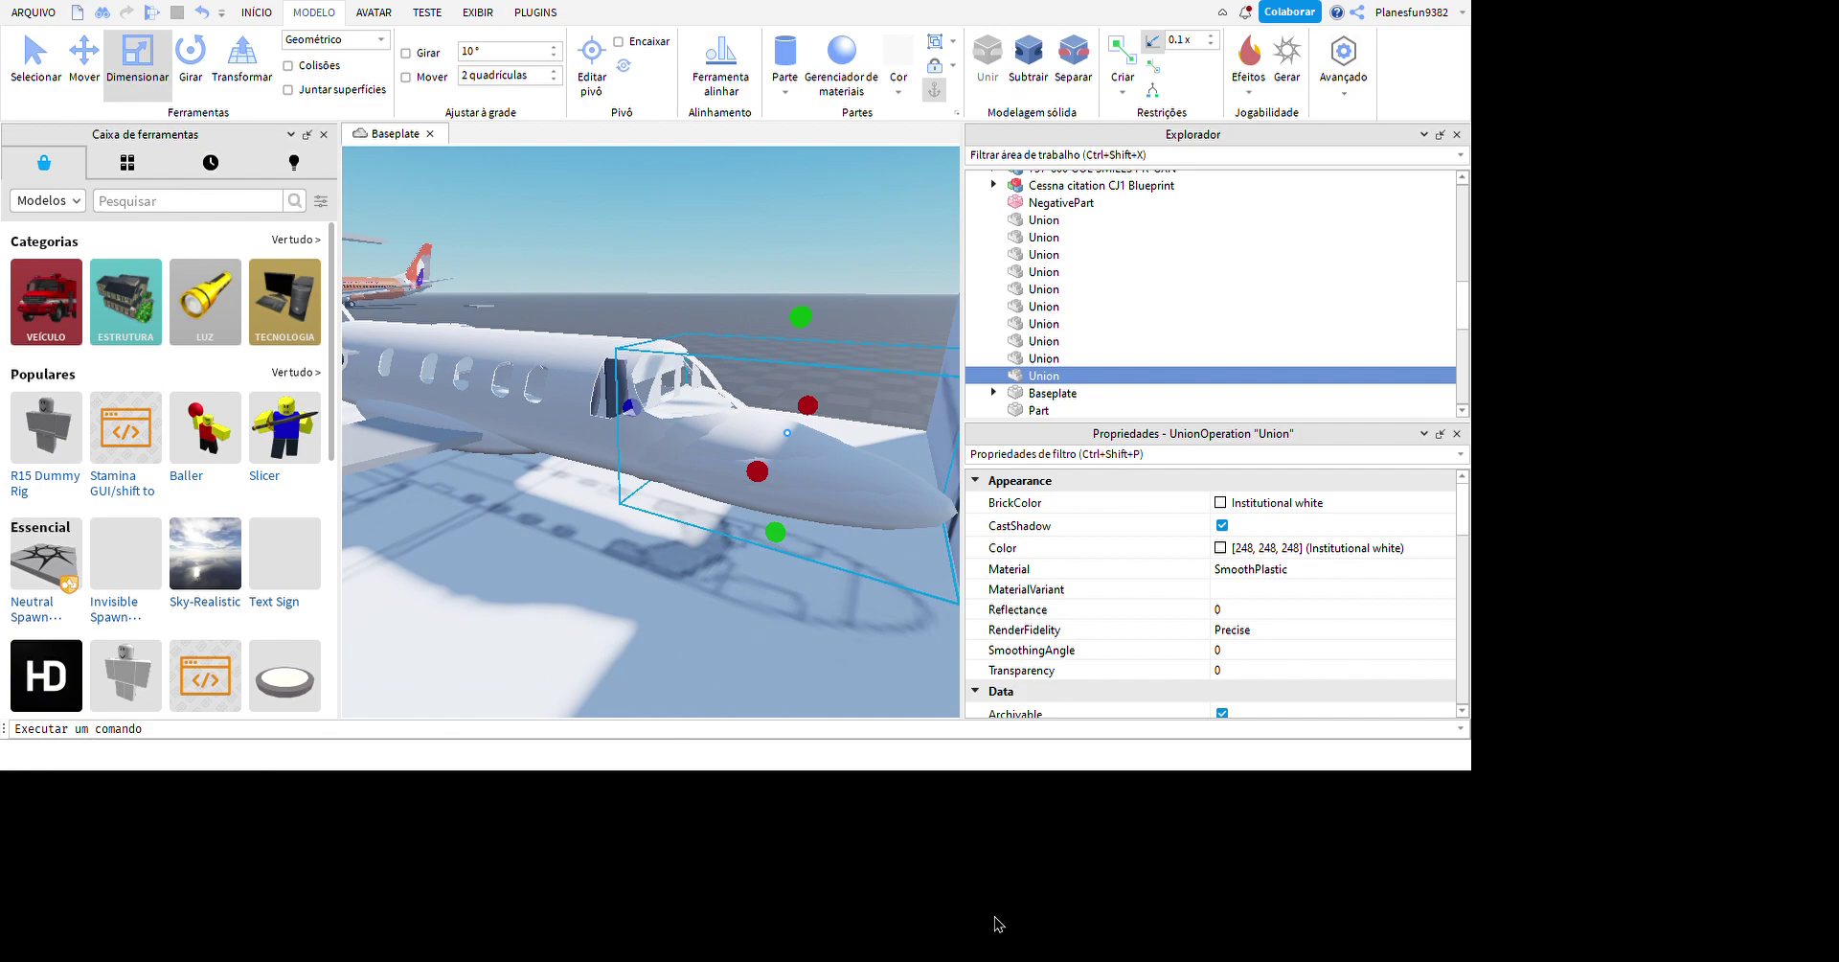
right_drag(888, 630, 818, 513)
- Duplicate the cabin fuselage section, placing the copy clear of the aircraft, and separate it into its component parts
key(Up)
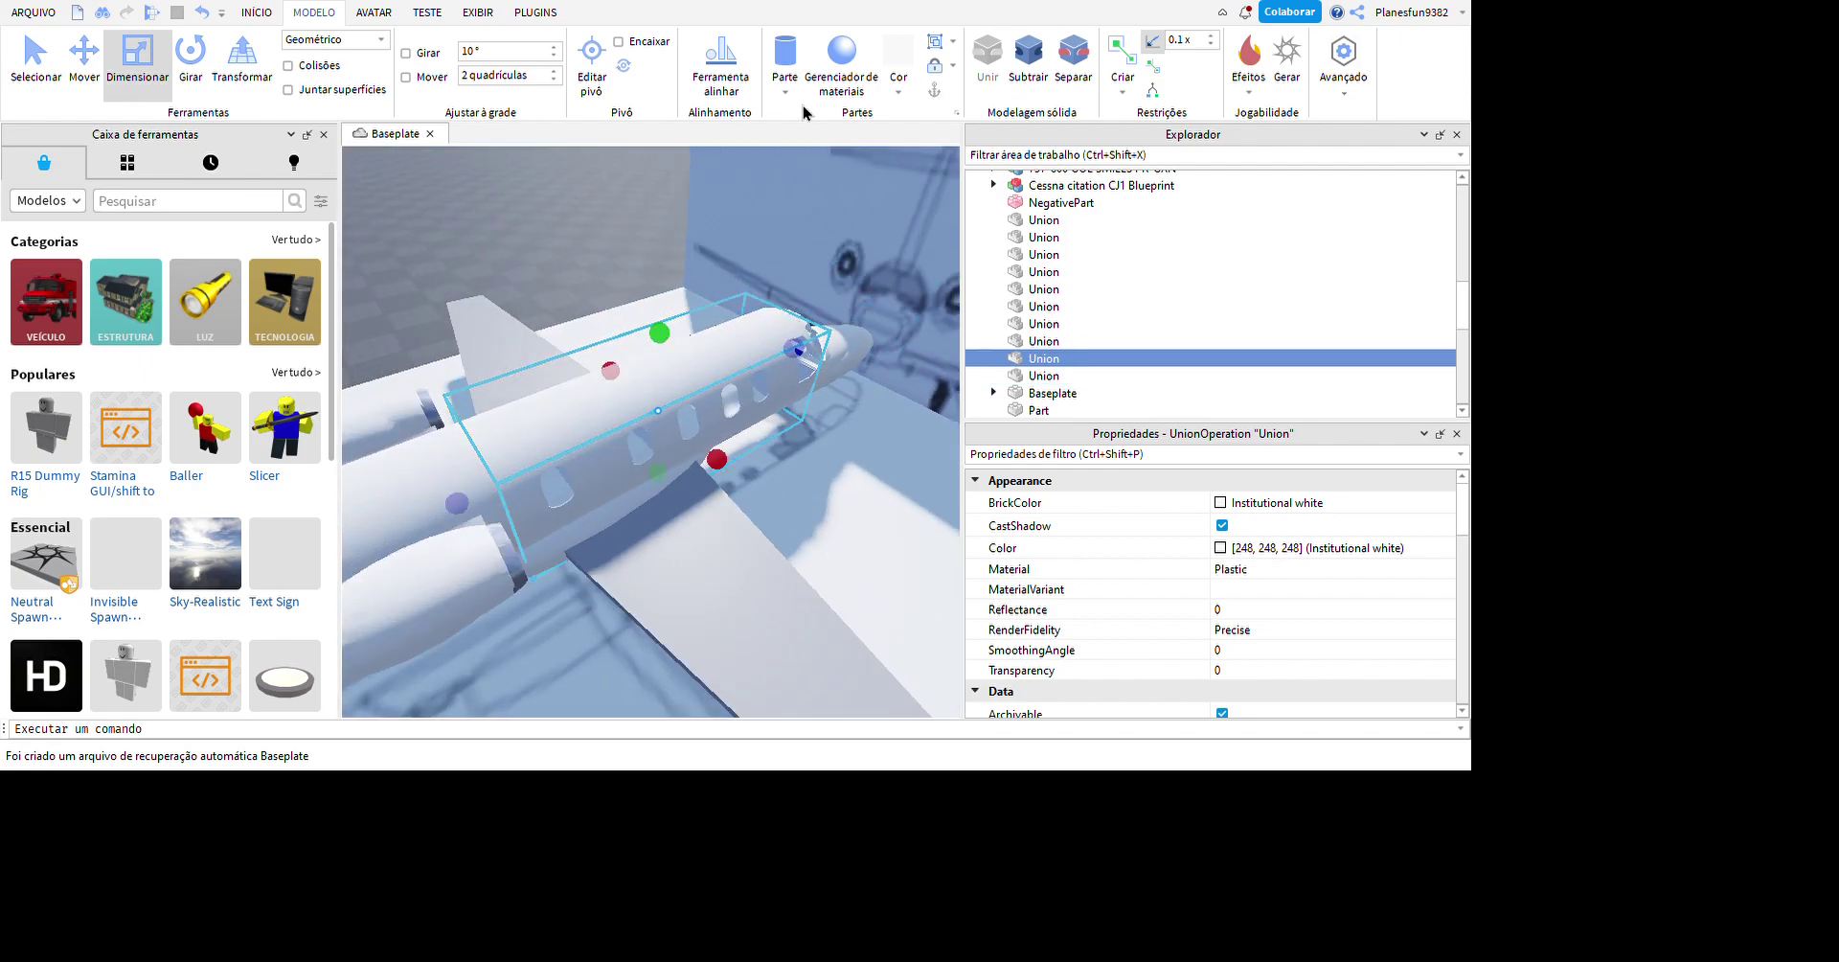
key(ctrl+d)
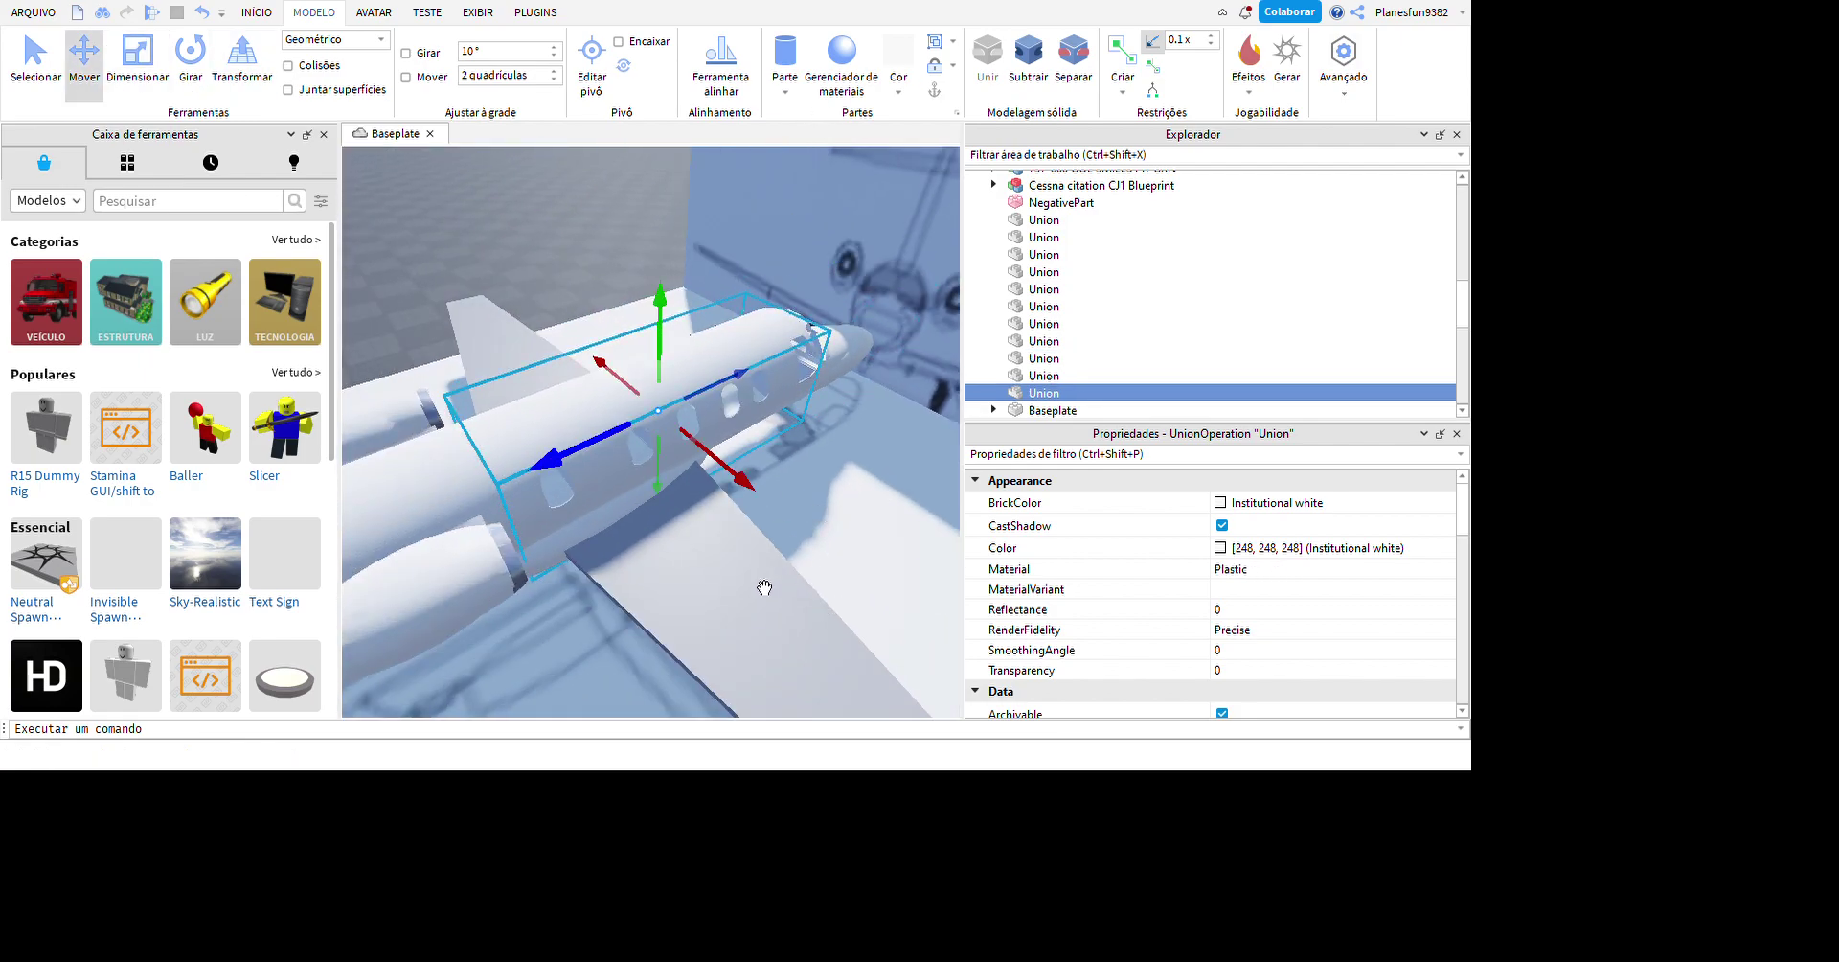
key(f)
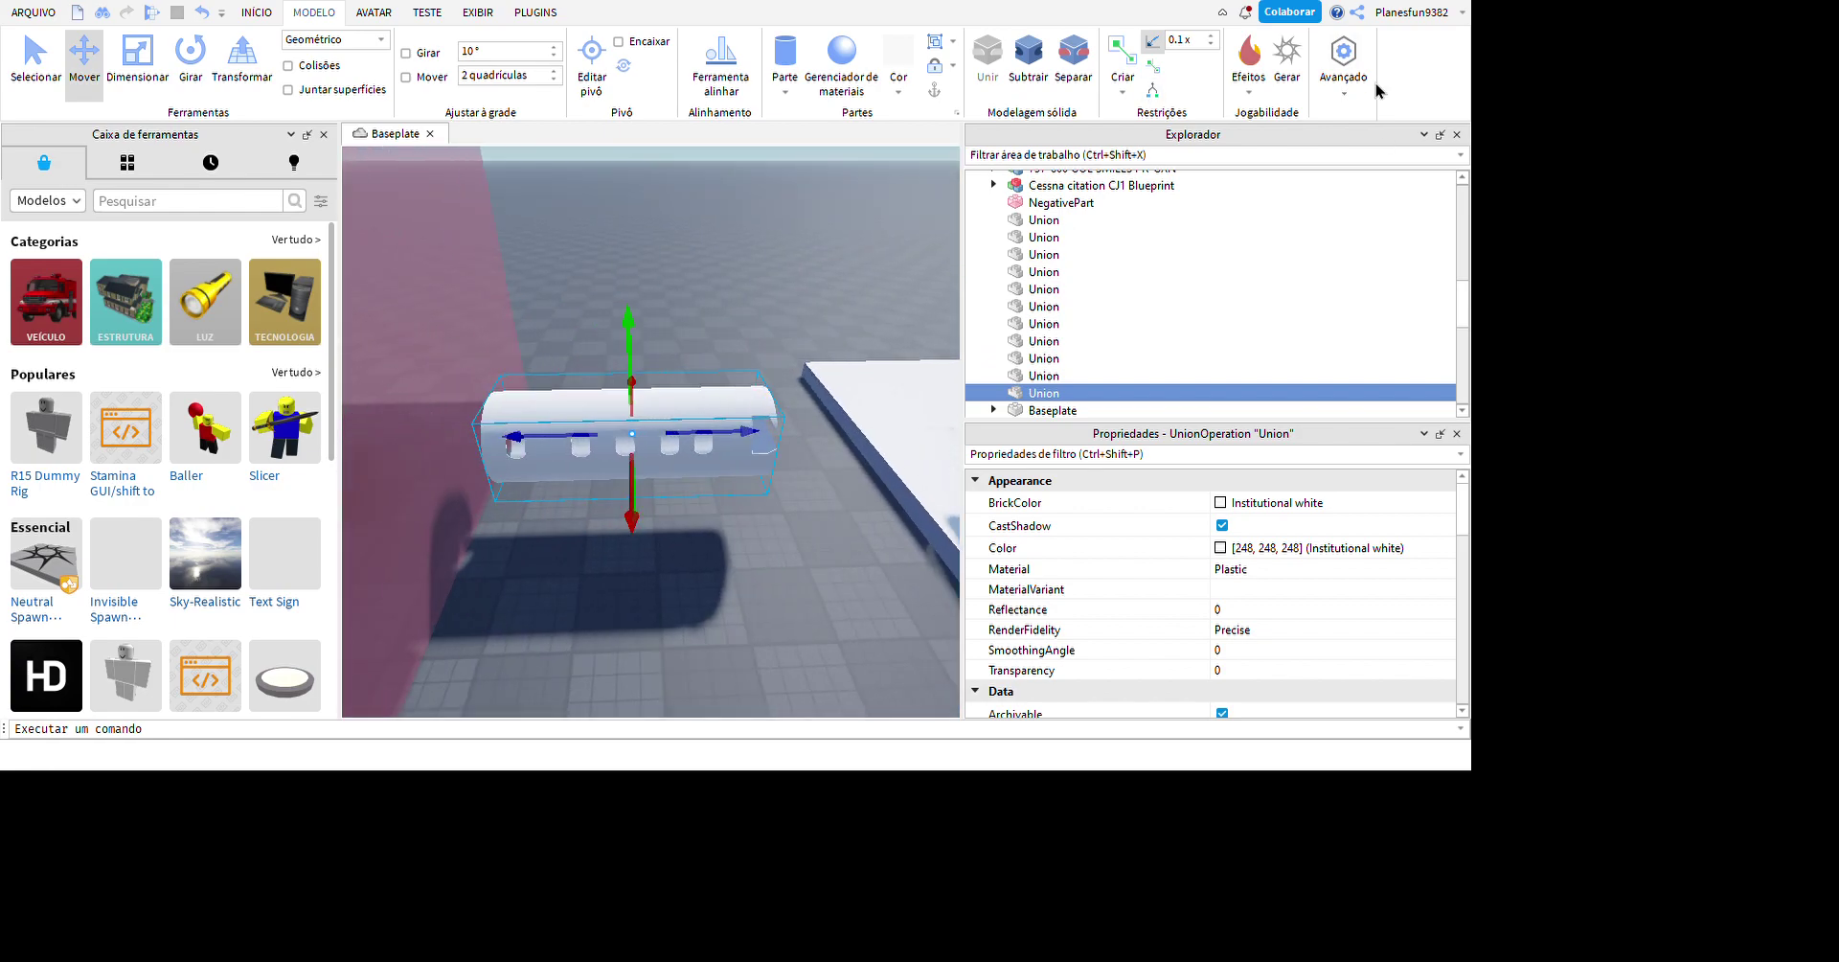
key(ctrl+shift+u)
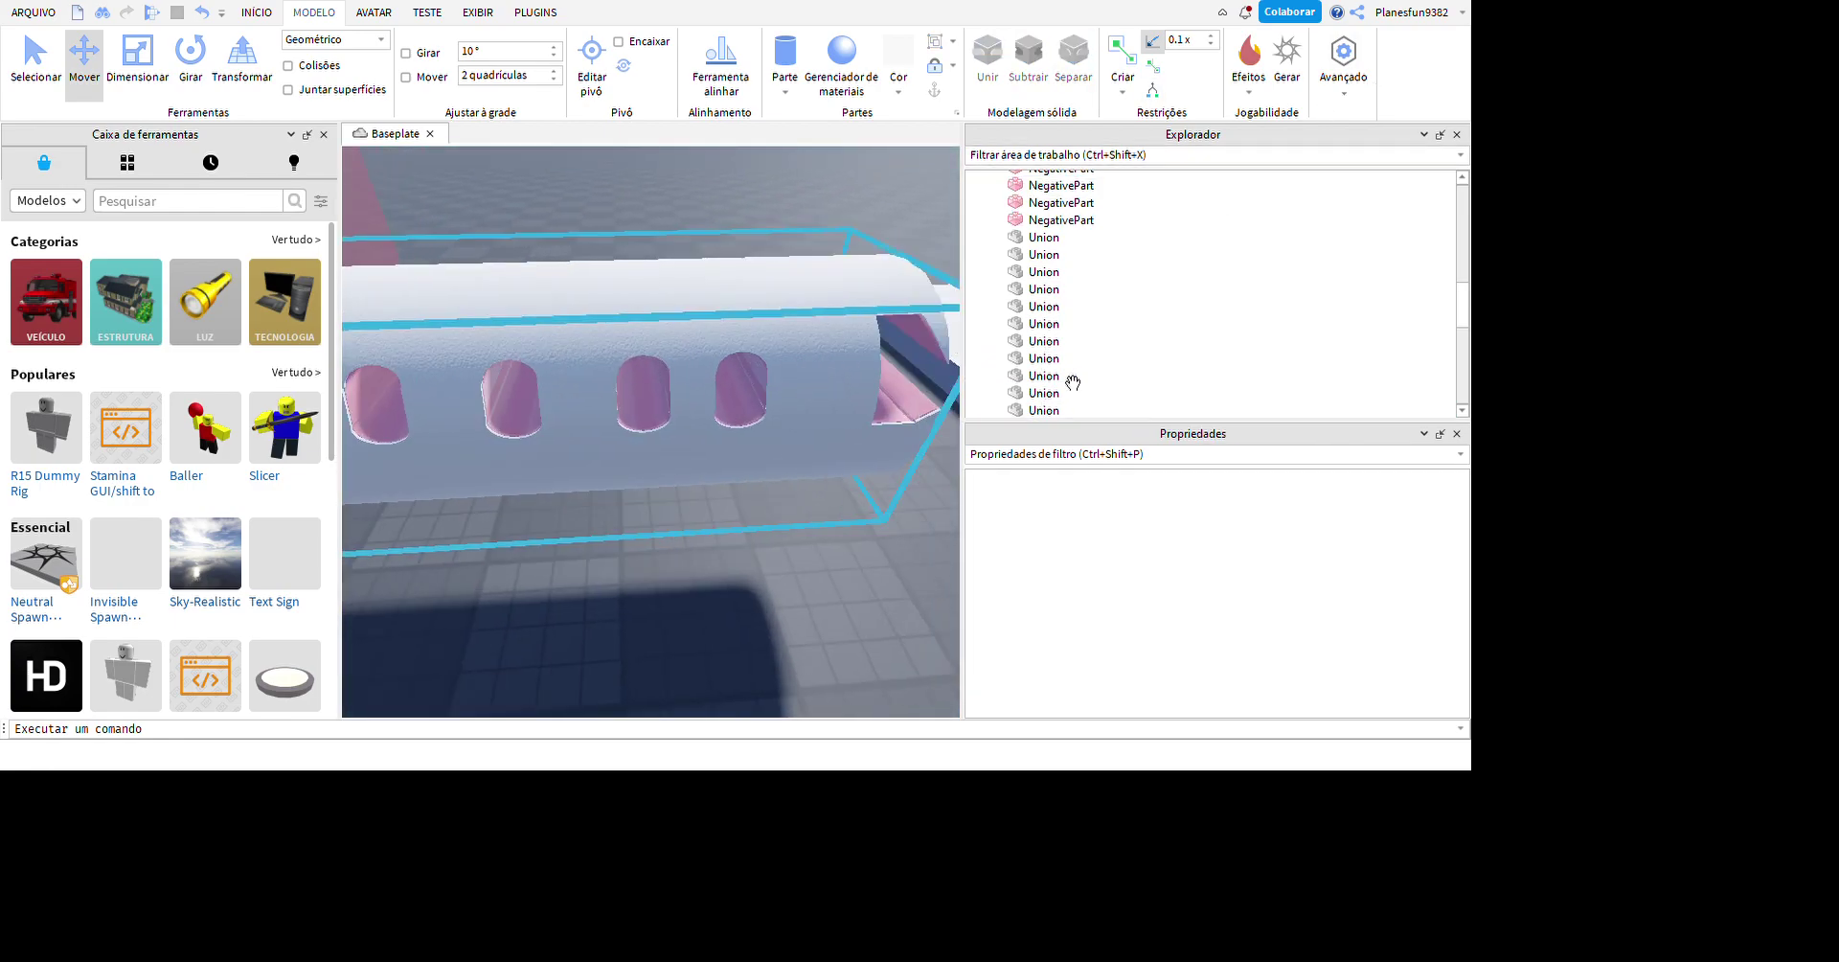
- Remove the three negative interior parts from the separated fuselage copy
scroll(1076, 357, up, 3)
drag(601, 314, 766, 489)
scroll(1319, 358, down, 3)
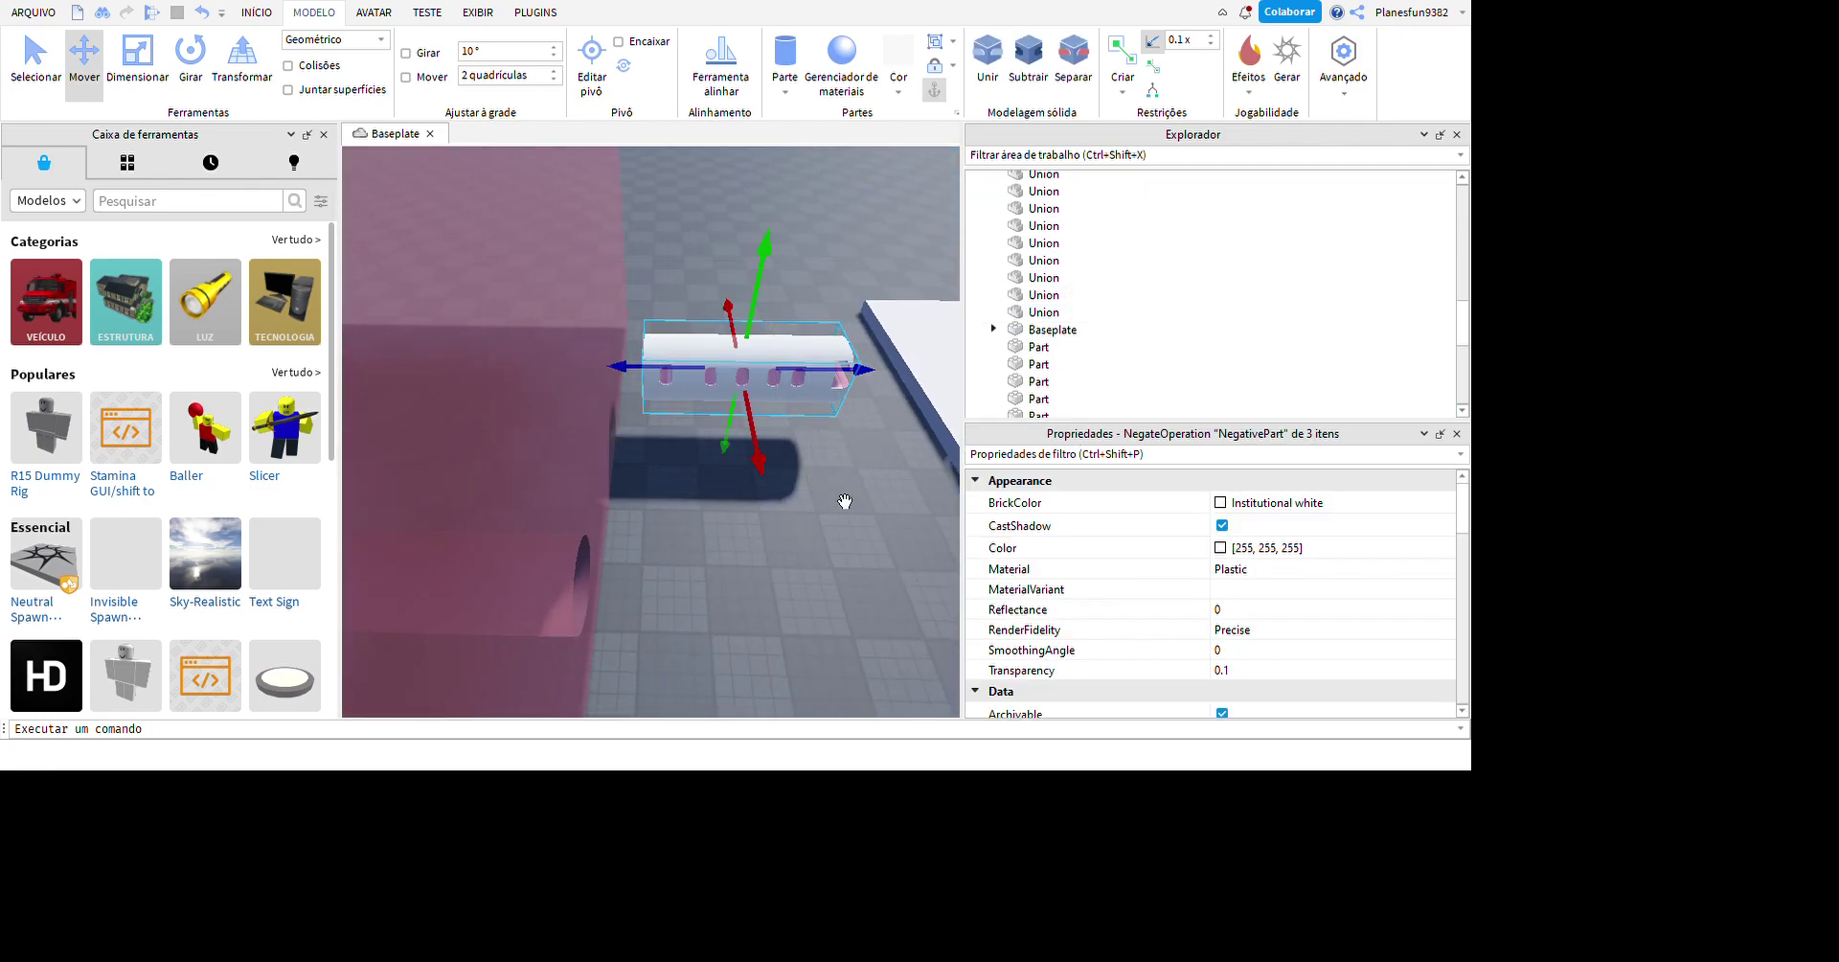
key(ctrl+z)
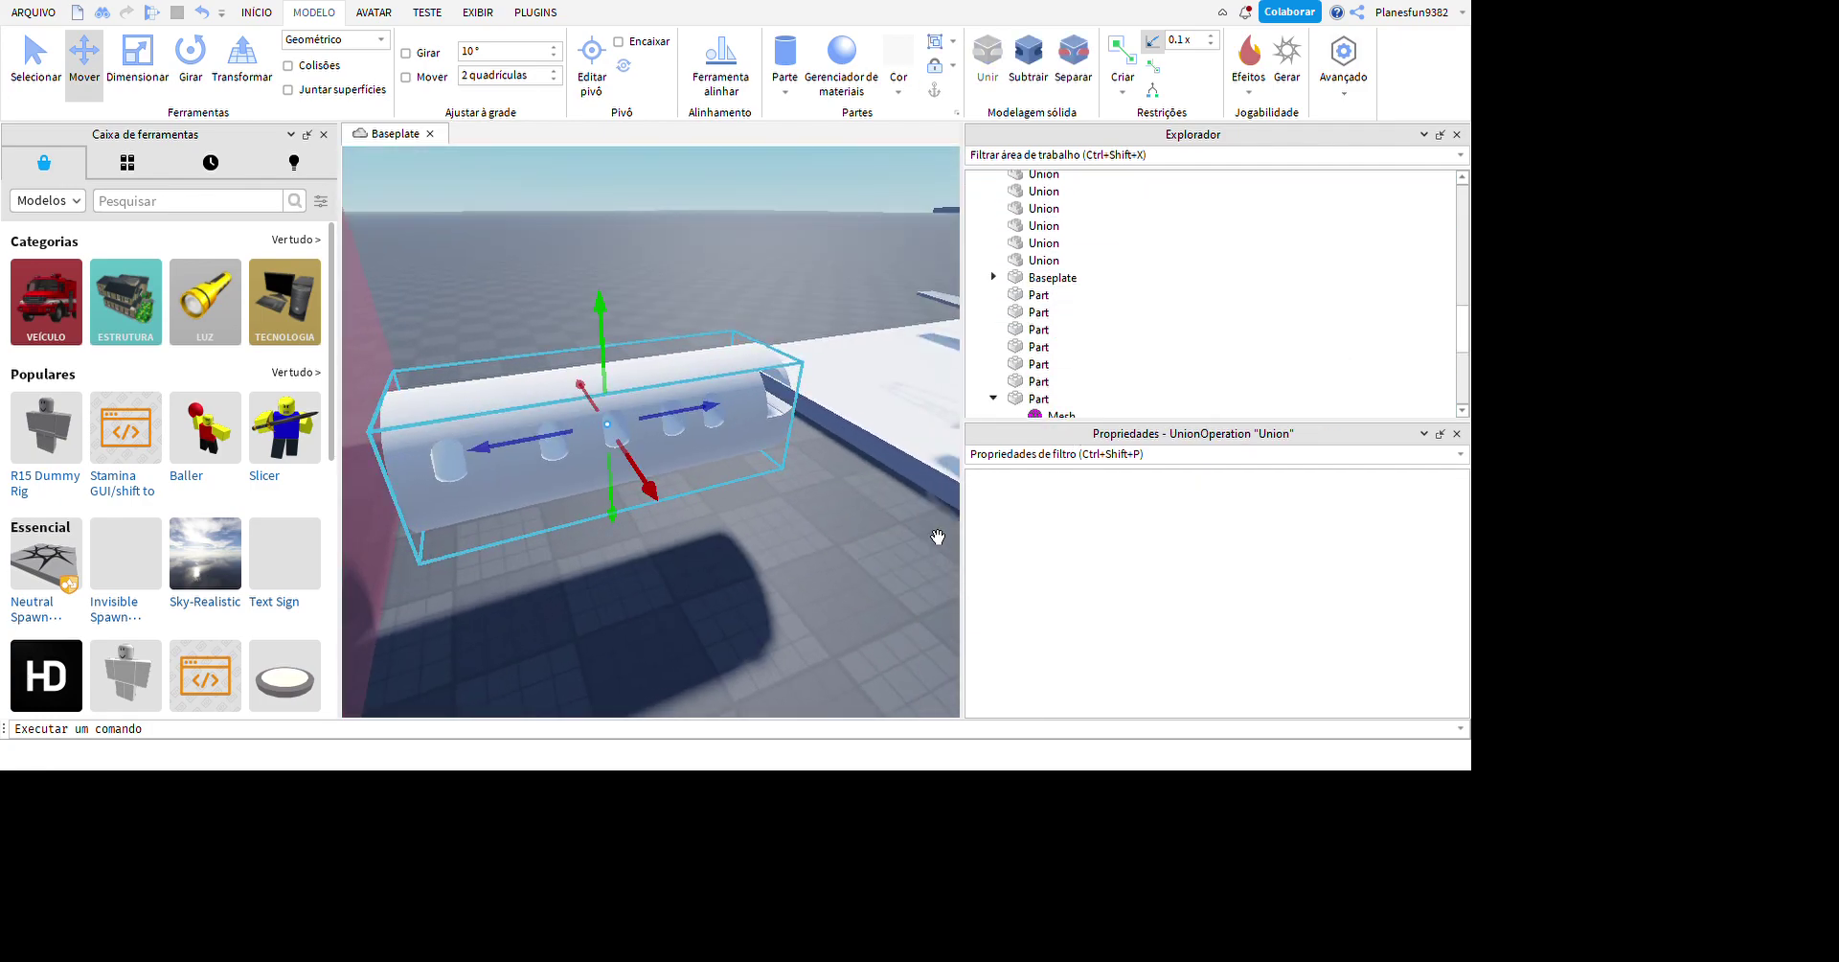
- Separate the remaining fuselage copy further and turn its negative window cutouts into ordinary pieces
mouse_move(866, 525)
right_down()
mouse_move(842, 513)
mouse_move(891, 539)
mouse_move(866, 514)
mouse_move(919, 539)
mouse_move(850, 534)
mouse_move(936, 513)
right_up()
key(s)
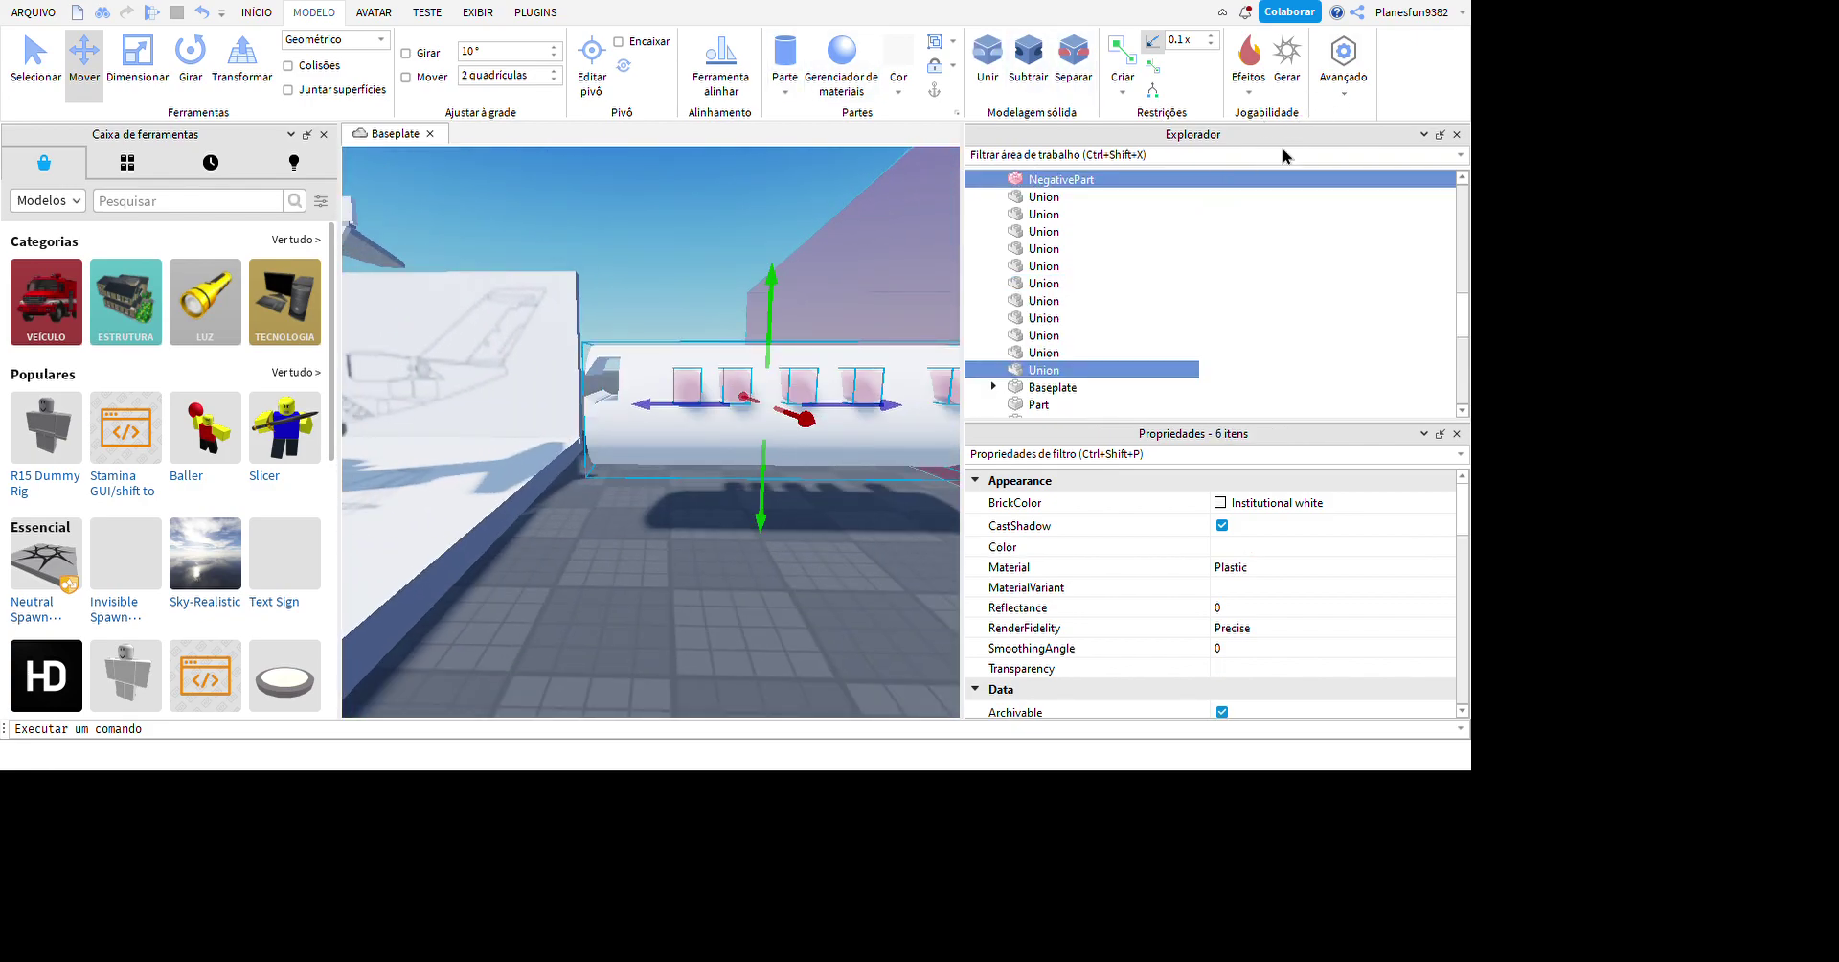
key(ctrl+shift+u)
scroll(757, 599, down, 3)
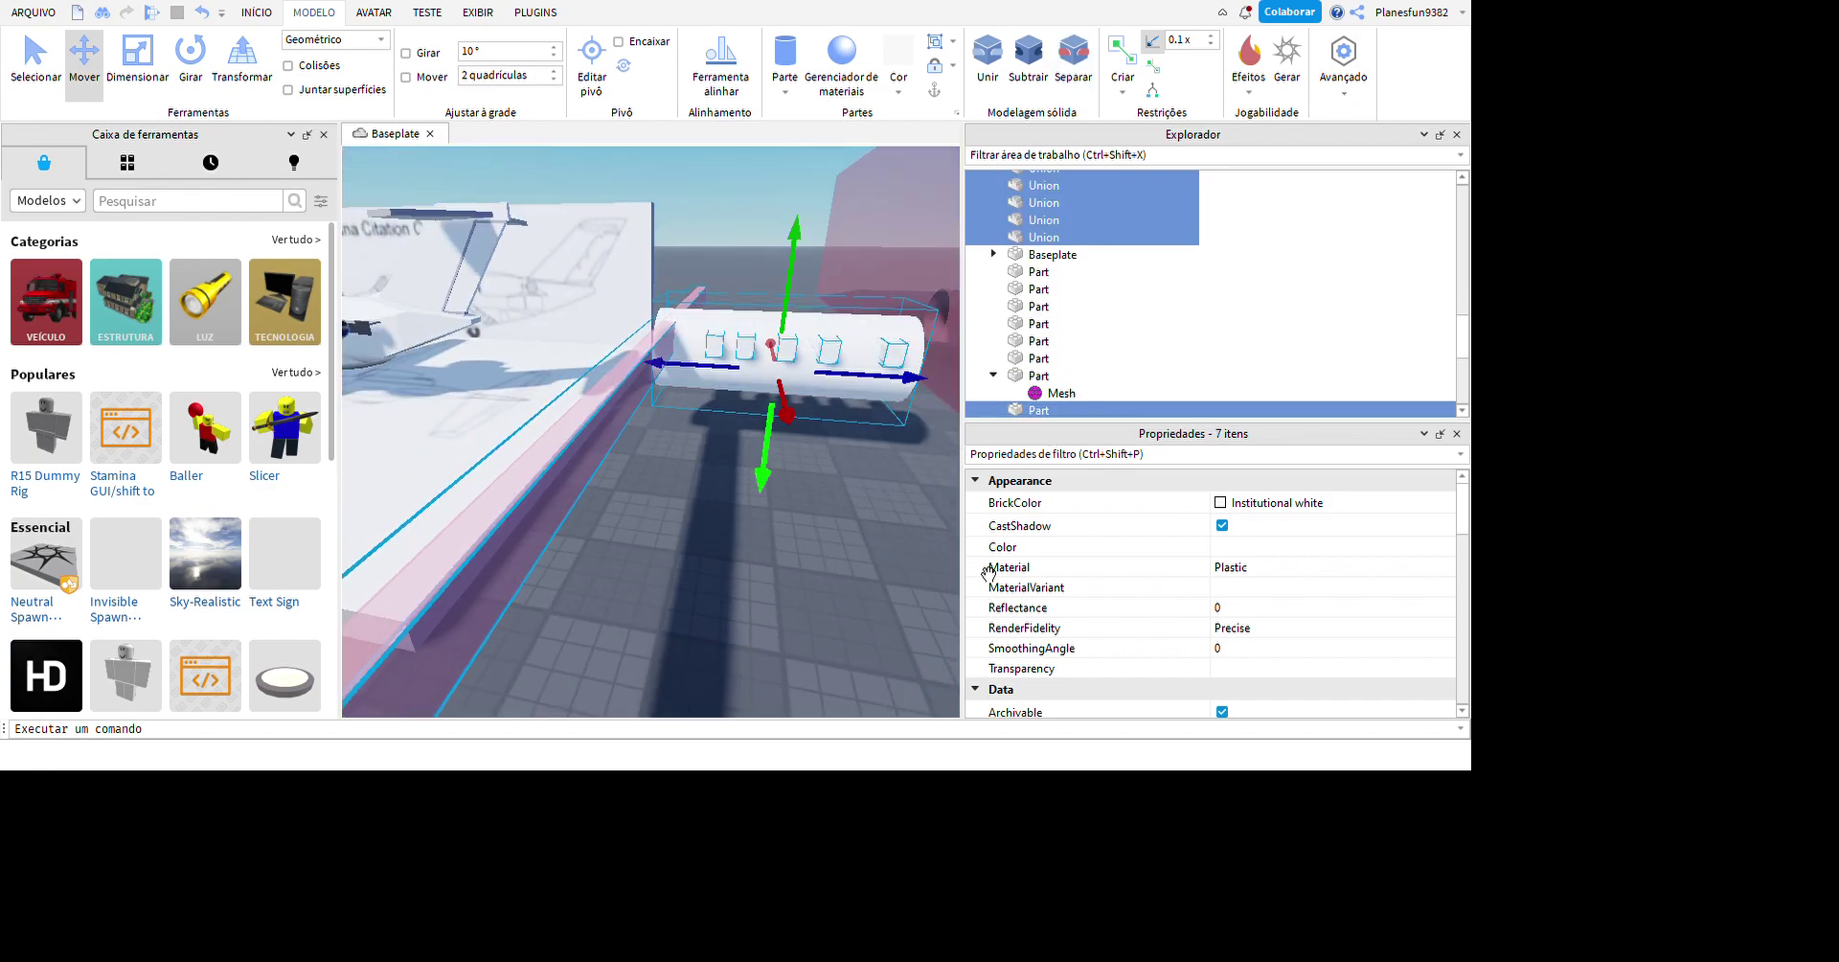
click(757, 600)
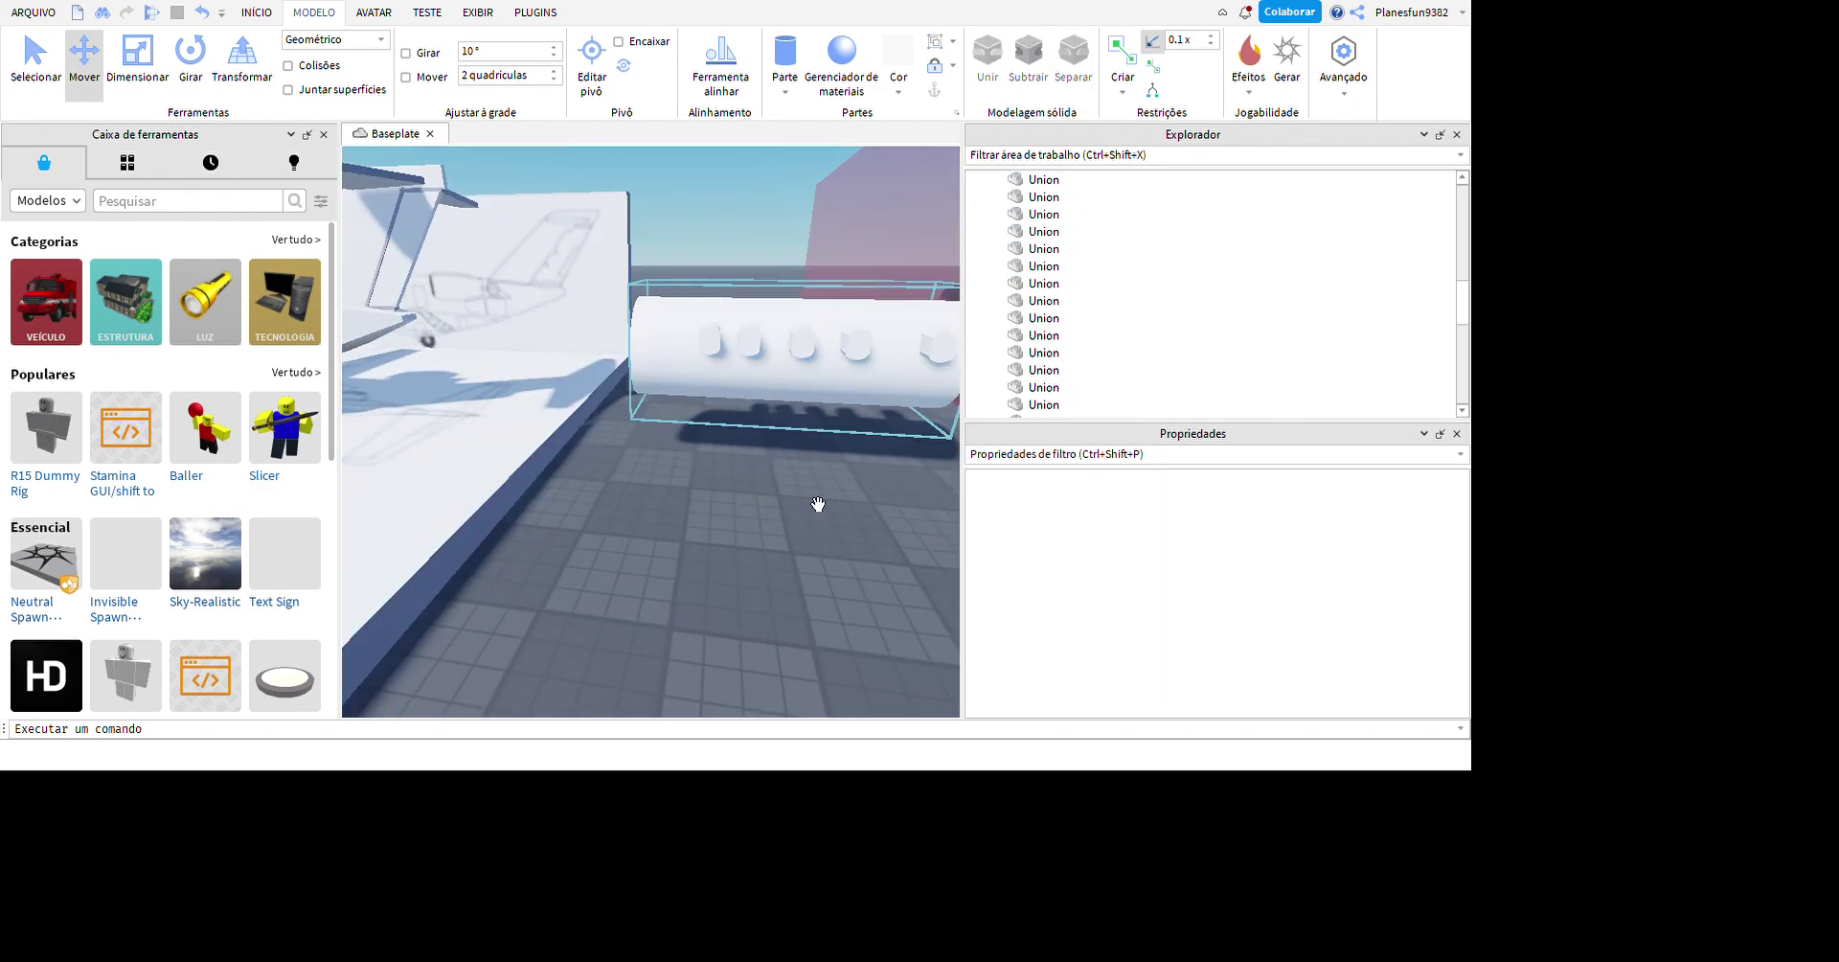
- Delete the window pieces from the fuselage copy so that only the plain cylinder remains
scroll(820, 599, down, 3)
drag(661, 483, 829, 379)
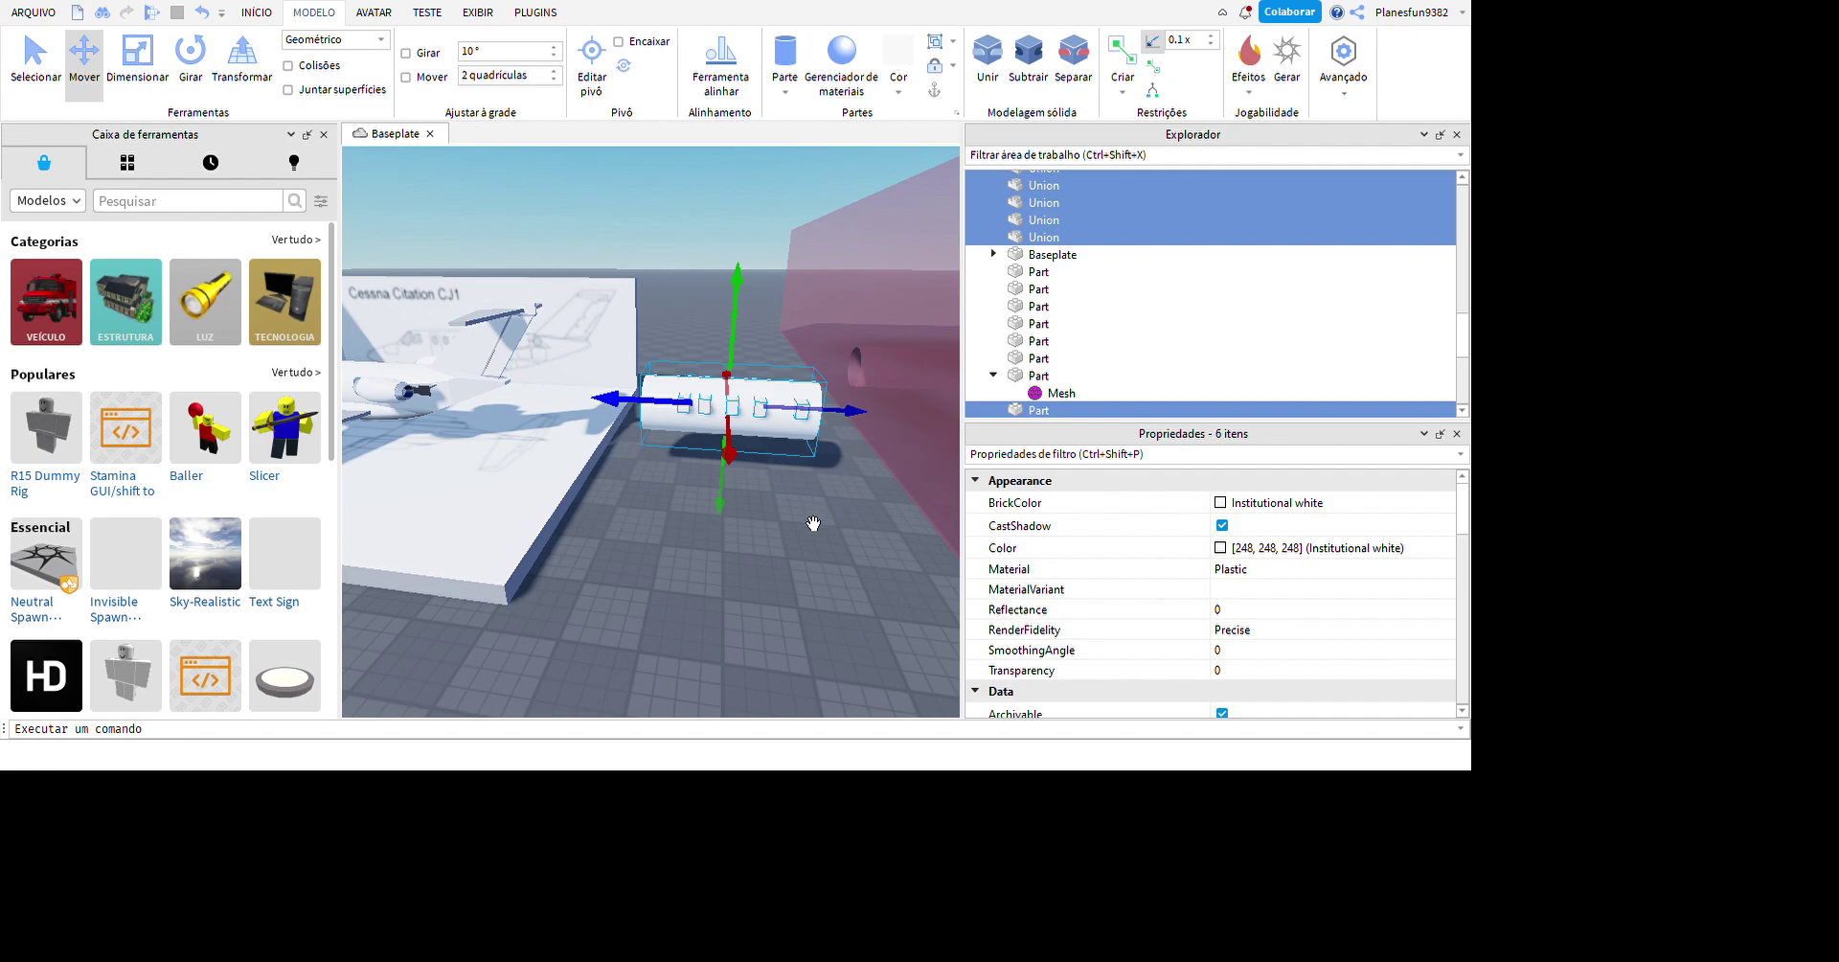
scroll(814, 520, up, 5)
click(769, 604)
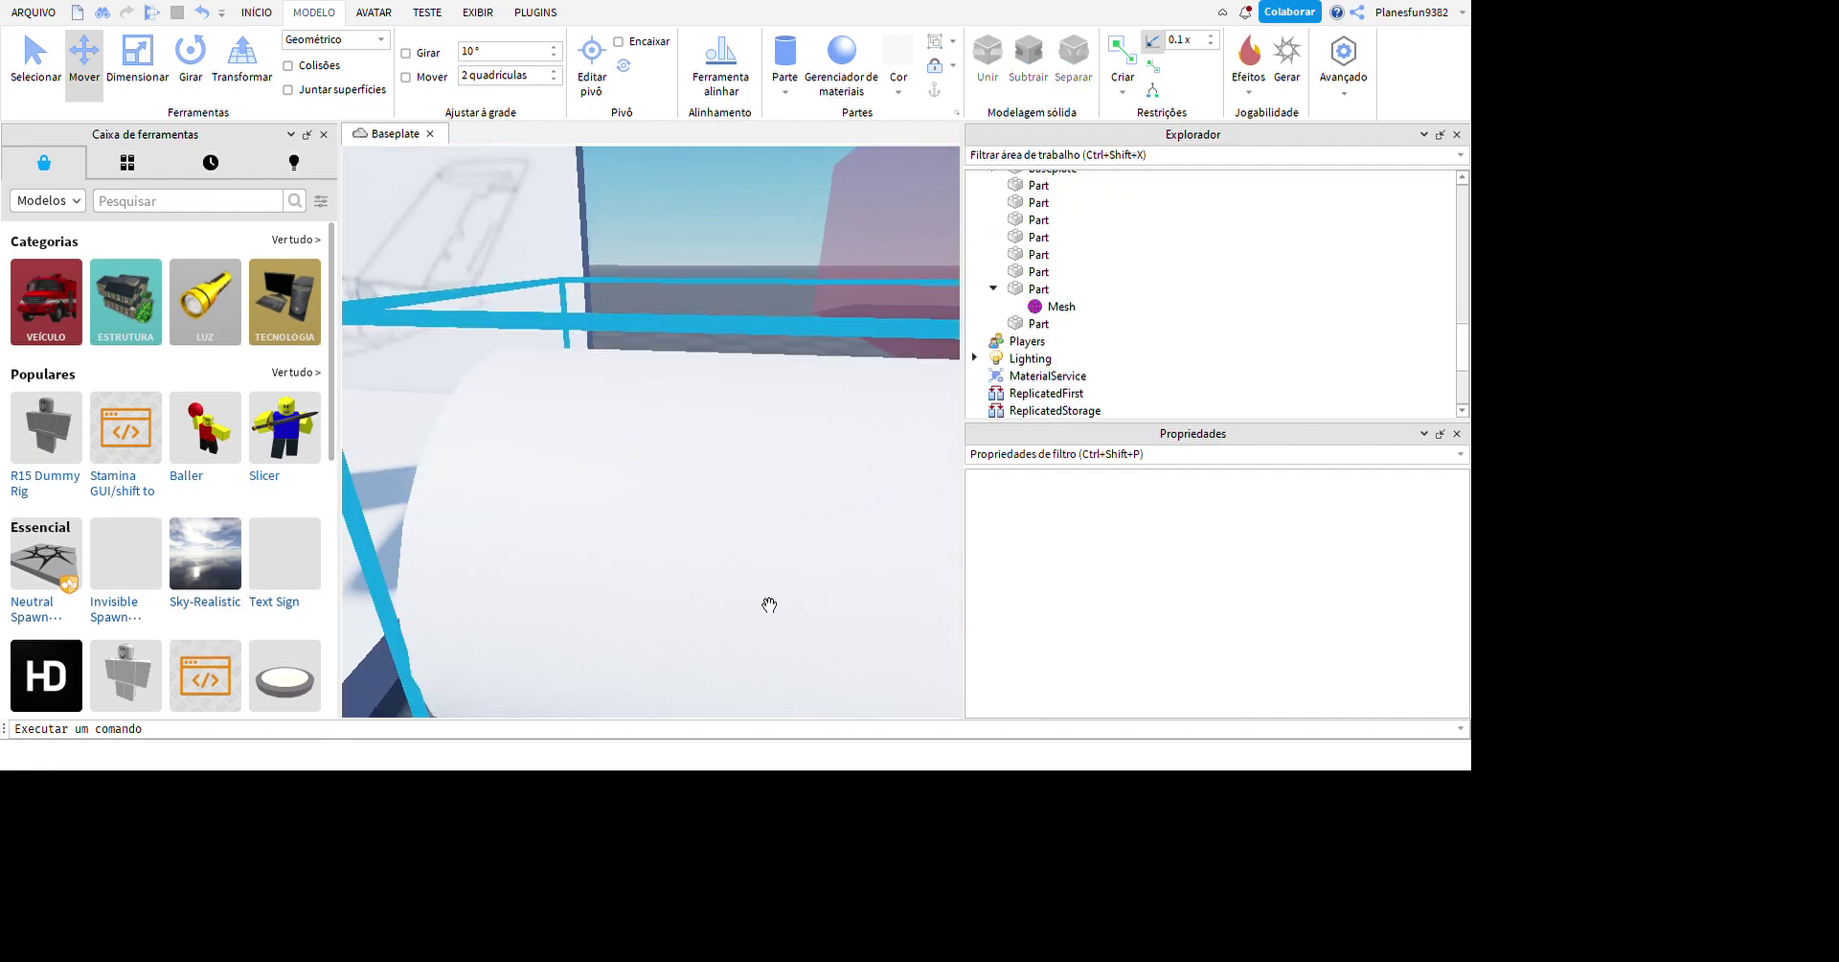
scroll(769, 605, down, 3)
- Paste a mesh into the cylinder to make it an ellipsoid and move it to the aircraft's cockpit
click(757, 517)
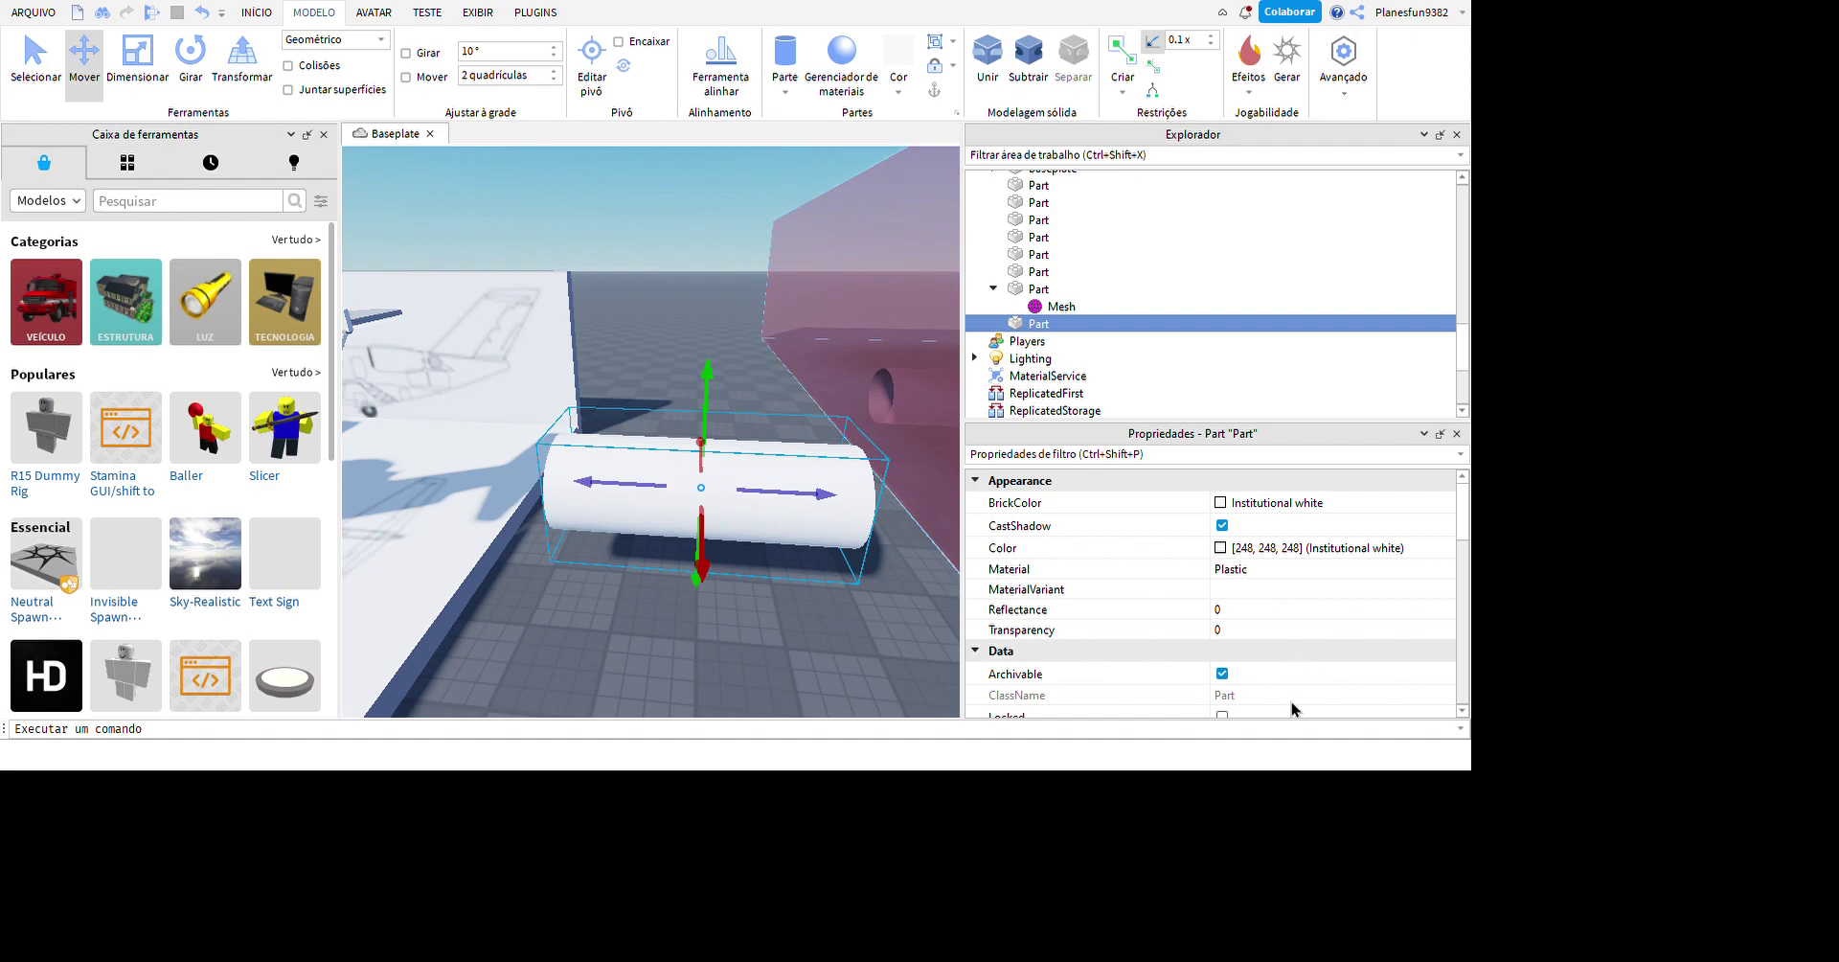
key(ctrl+shift+v)
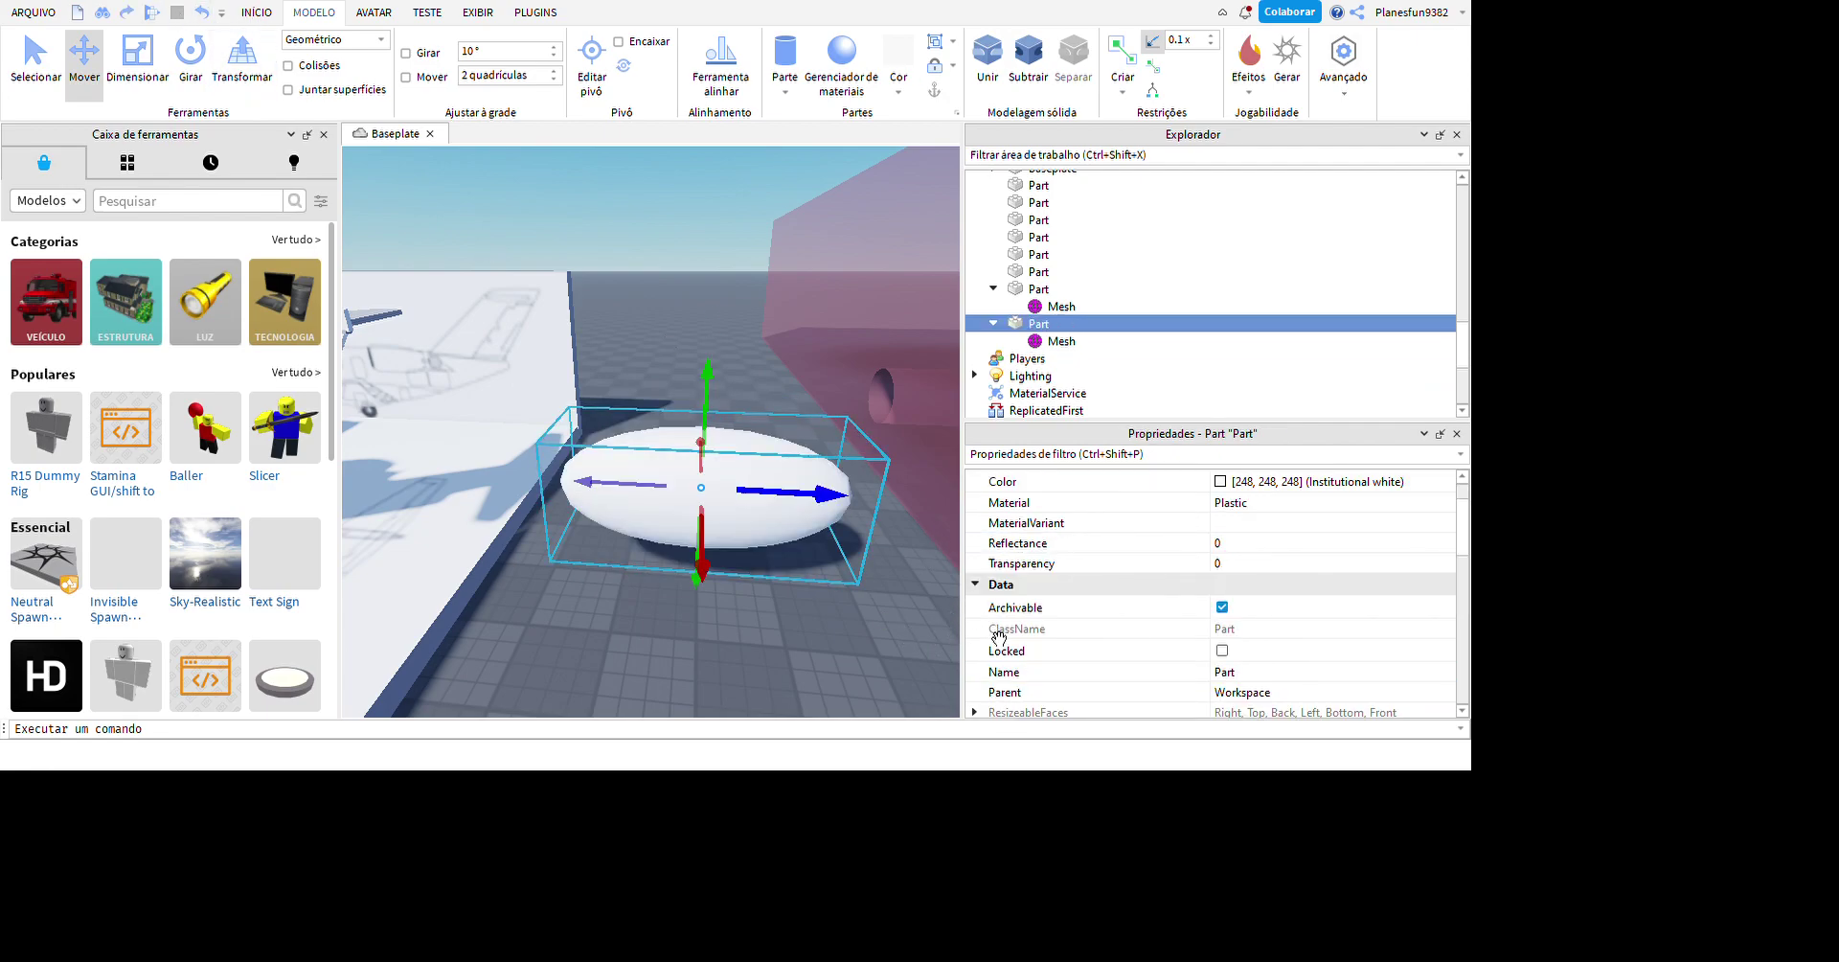
key(f)
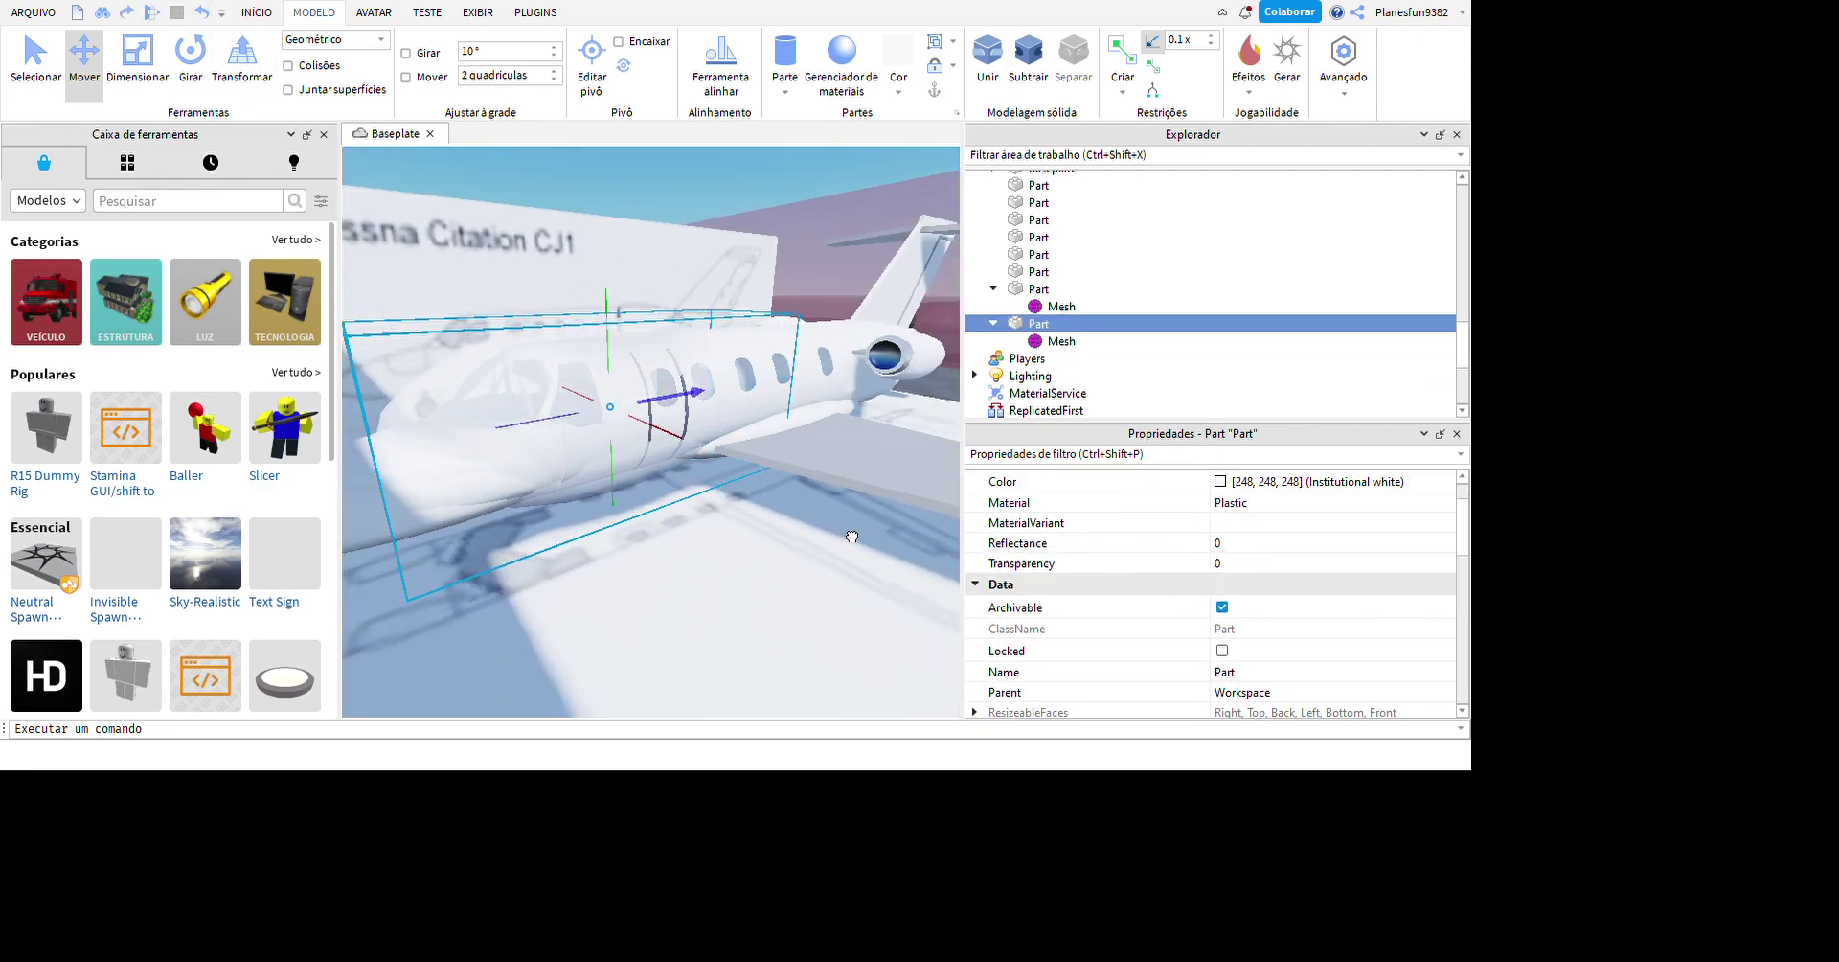
- Resize the ellipsoid part so that it fits within the fuselage around the cockpit
click(138, 62)
right_drag(754, 304, 661, 309)
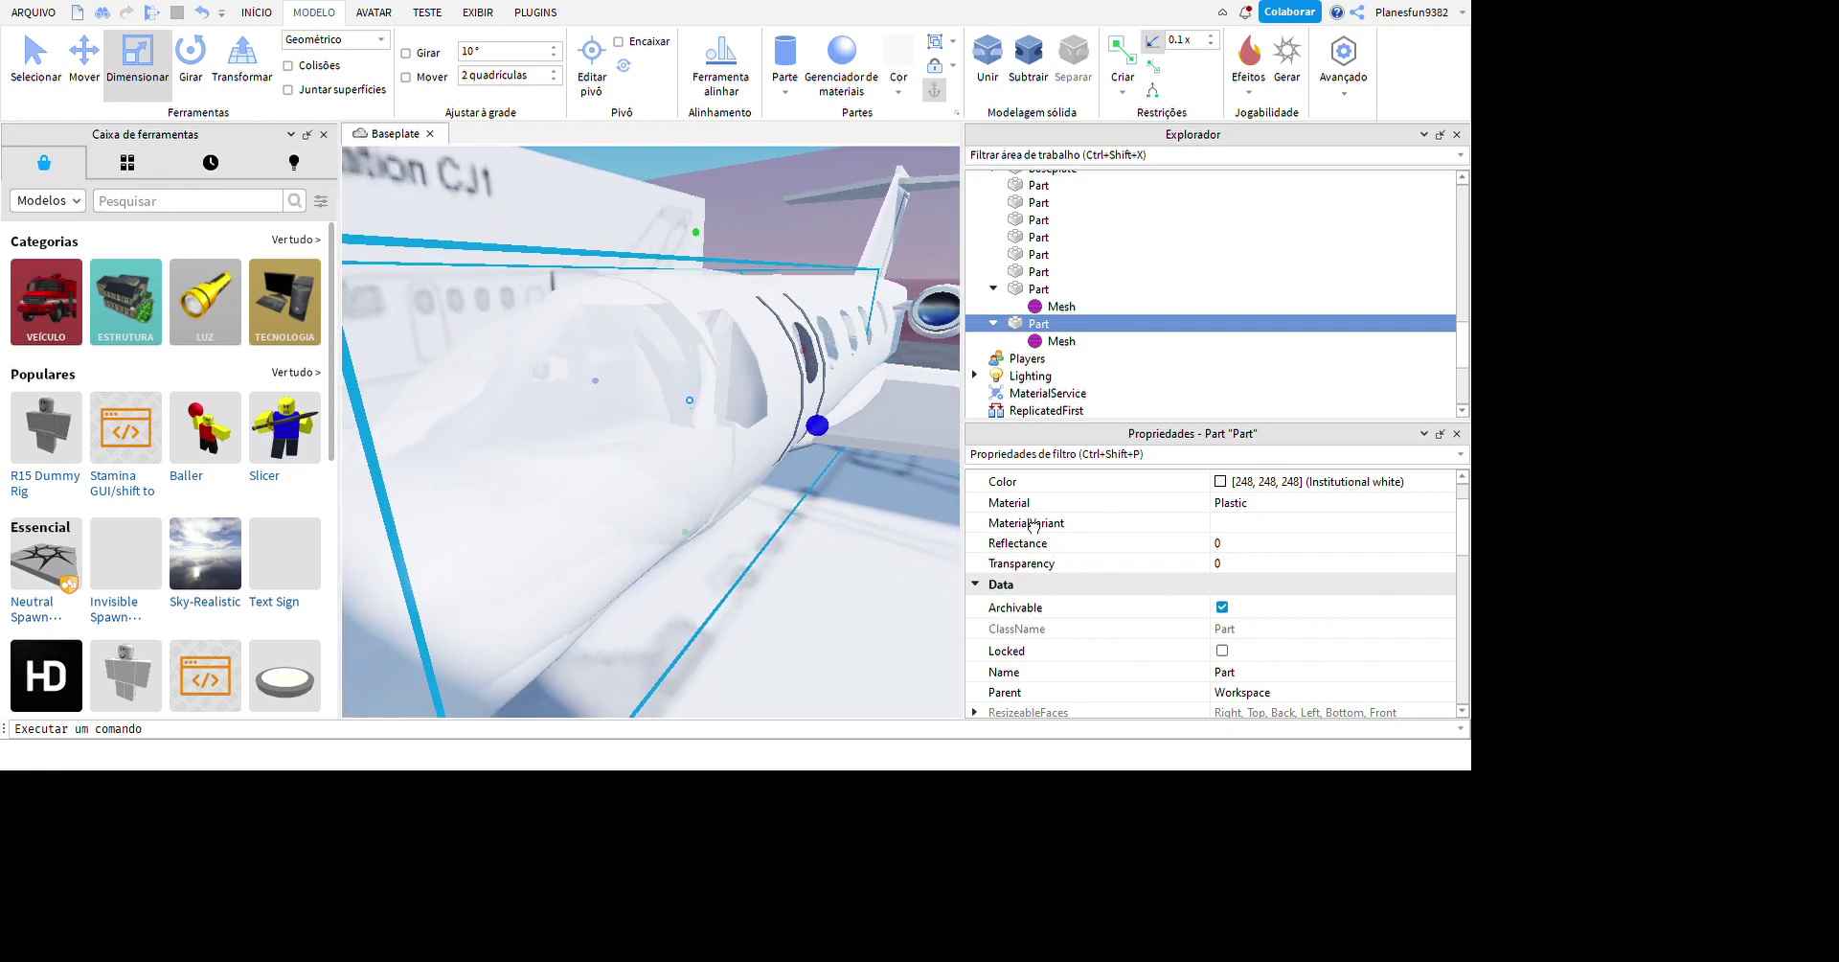
scroll(852, 684, up, 2)
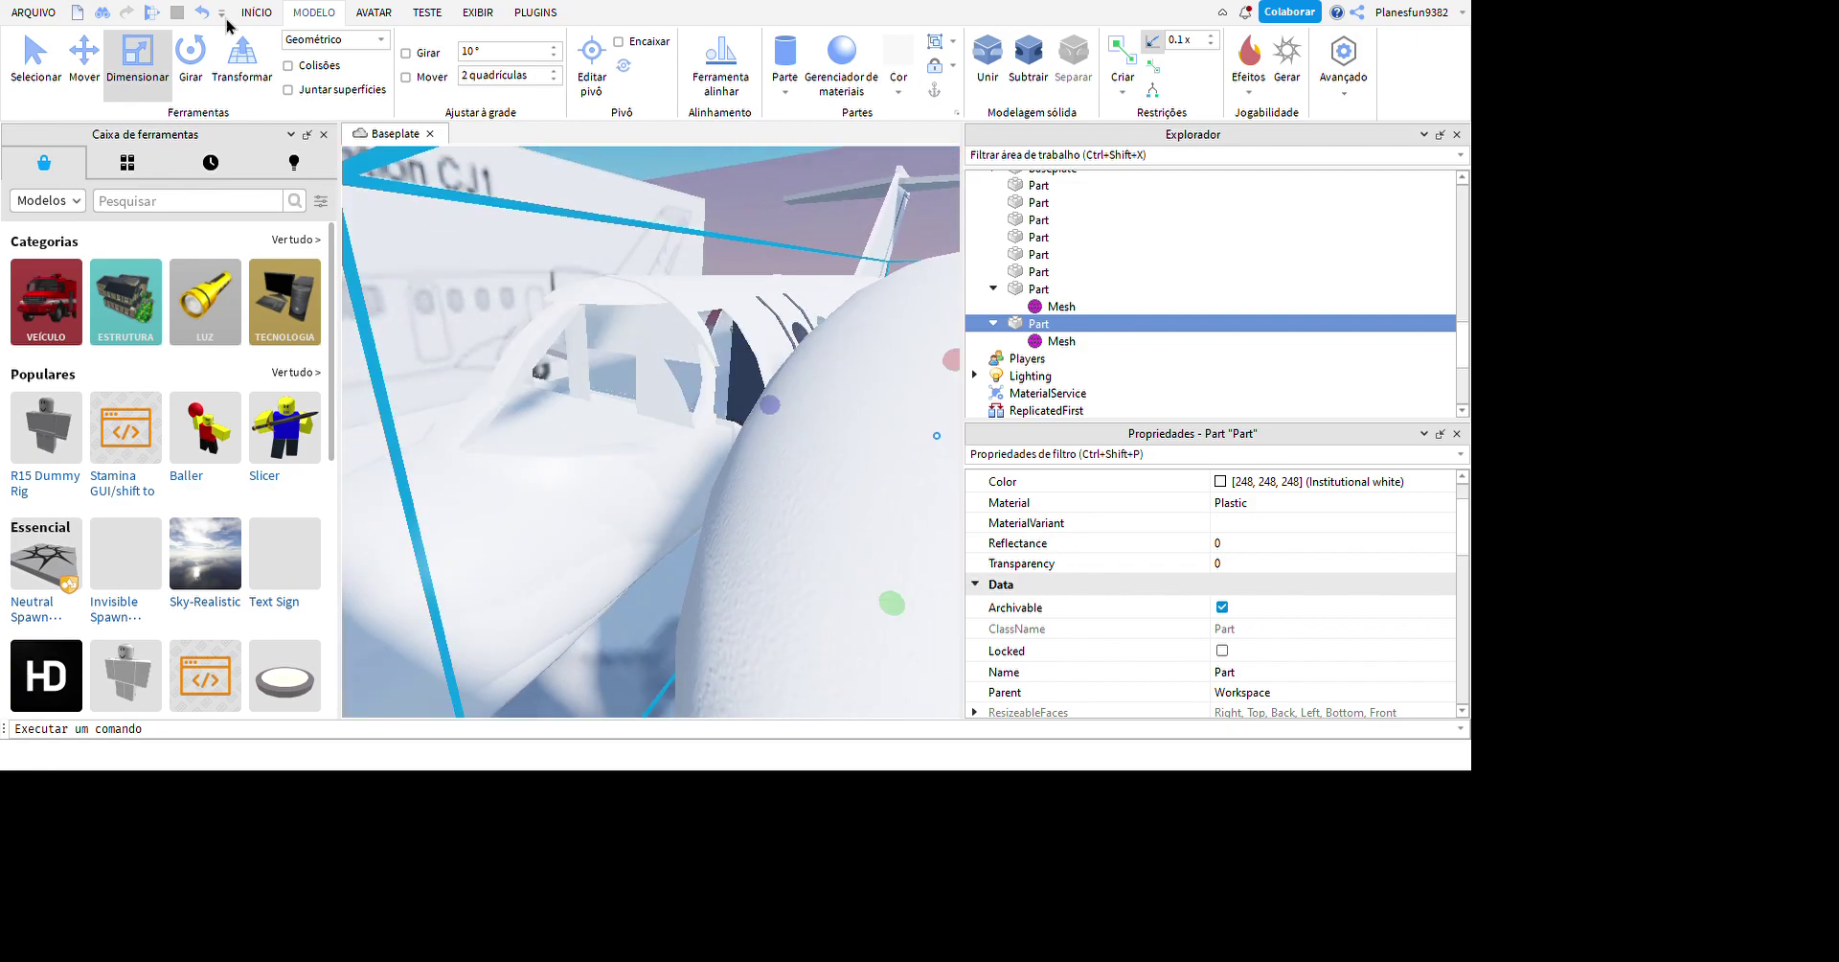
scroll(671, 479, down, 3)
mouse_move(670, 536)
middle_down()
mouse_move(616, 604)
mouse_move(706, 565)
mouse_move(661, 558)
middle_up()
right_drag(662, 559, 760, 563)
right_drag(920, 652, 827, 691)
right_drag(827, 758, 1048, 622)
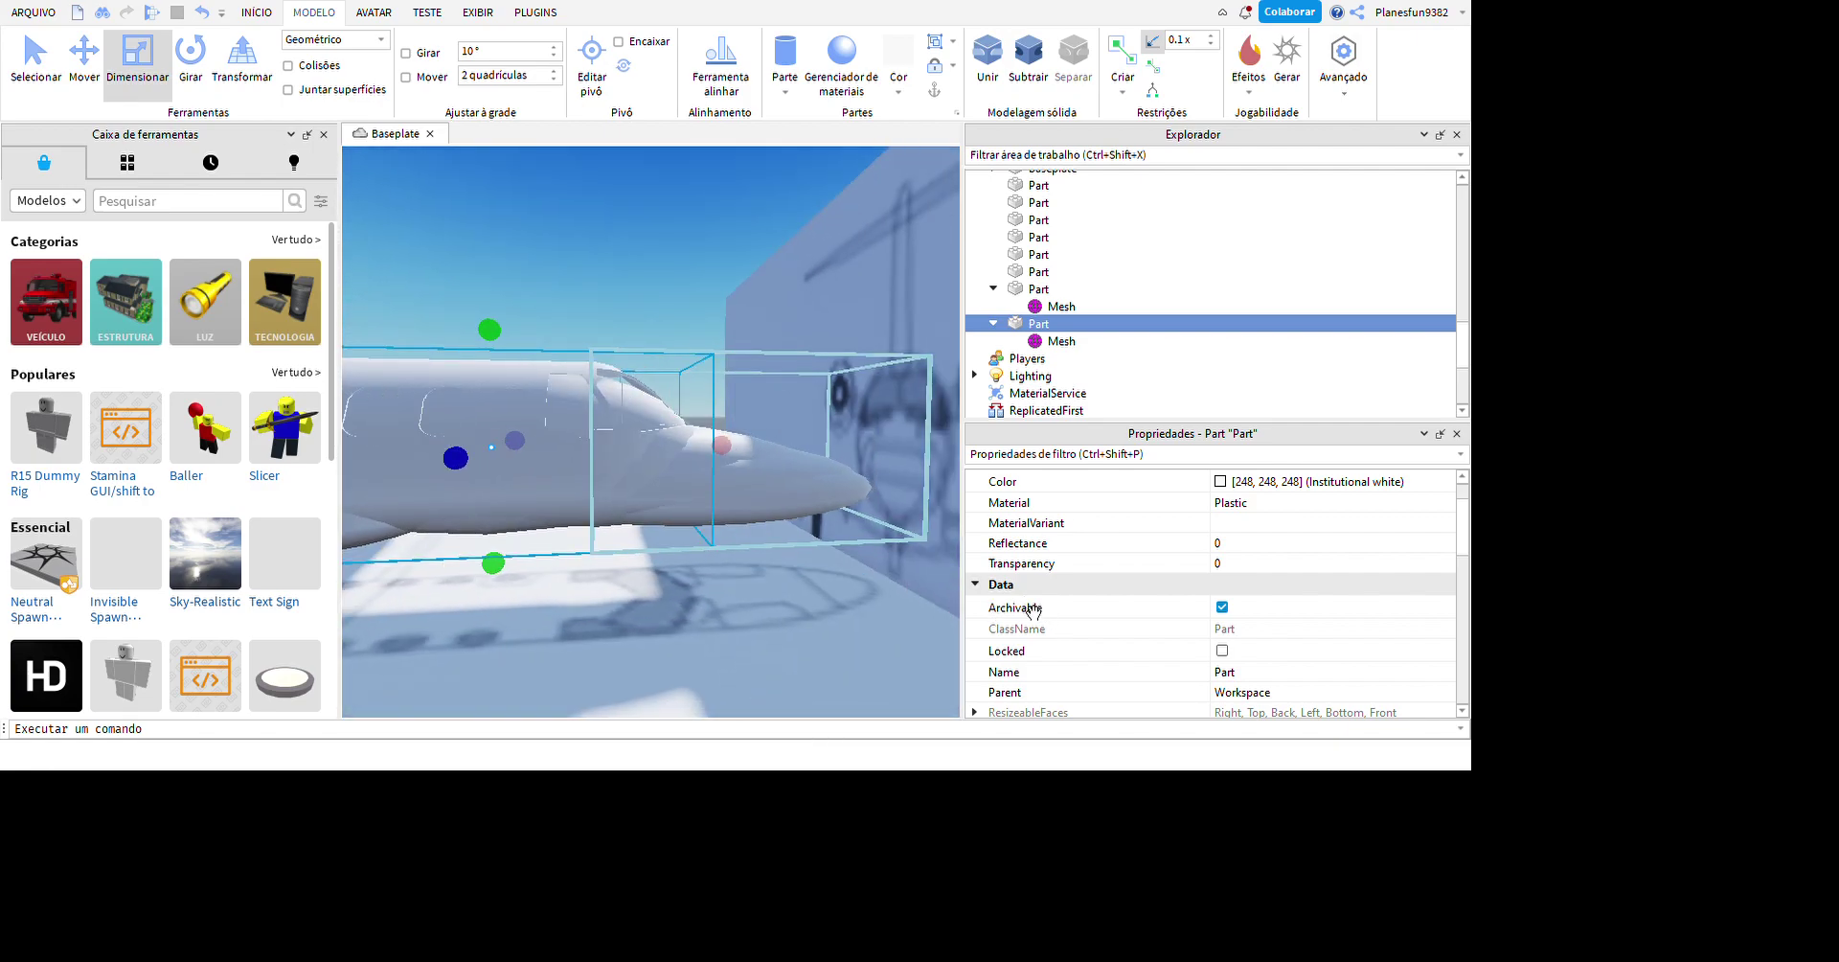
- Negate the ellipsoid and check how it fits against the cockpit window frames, adjusting its size
click(1028, 58)
scroll(922, 490, up, 5)
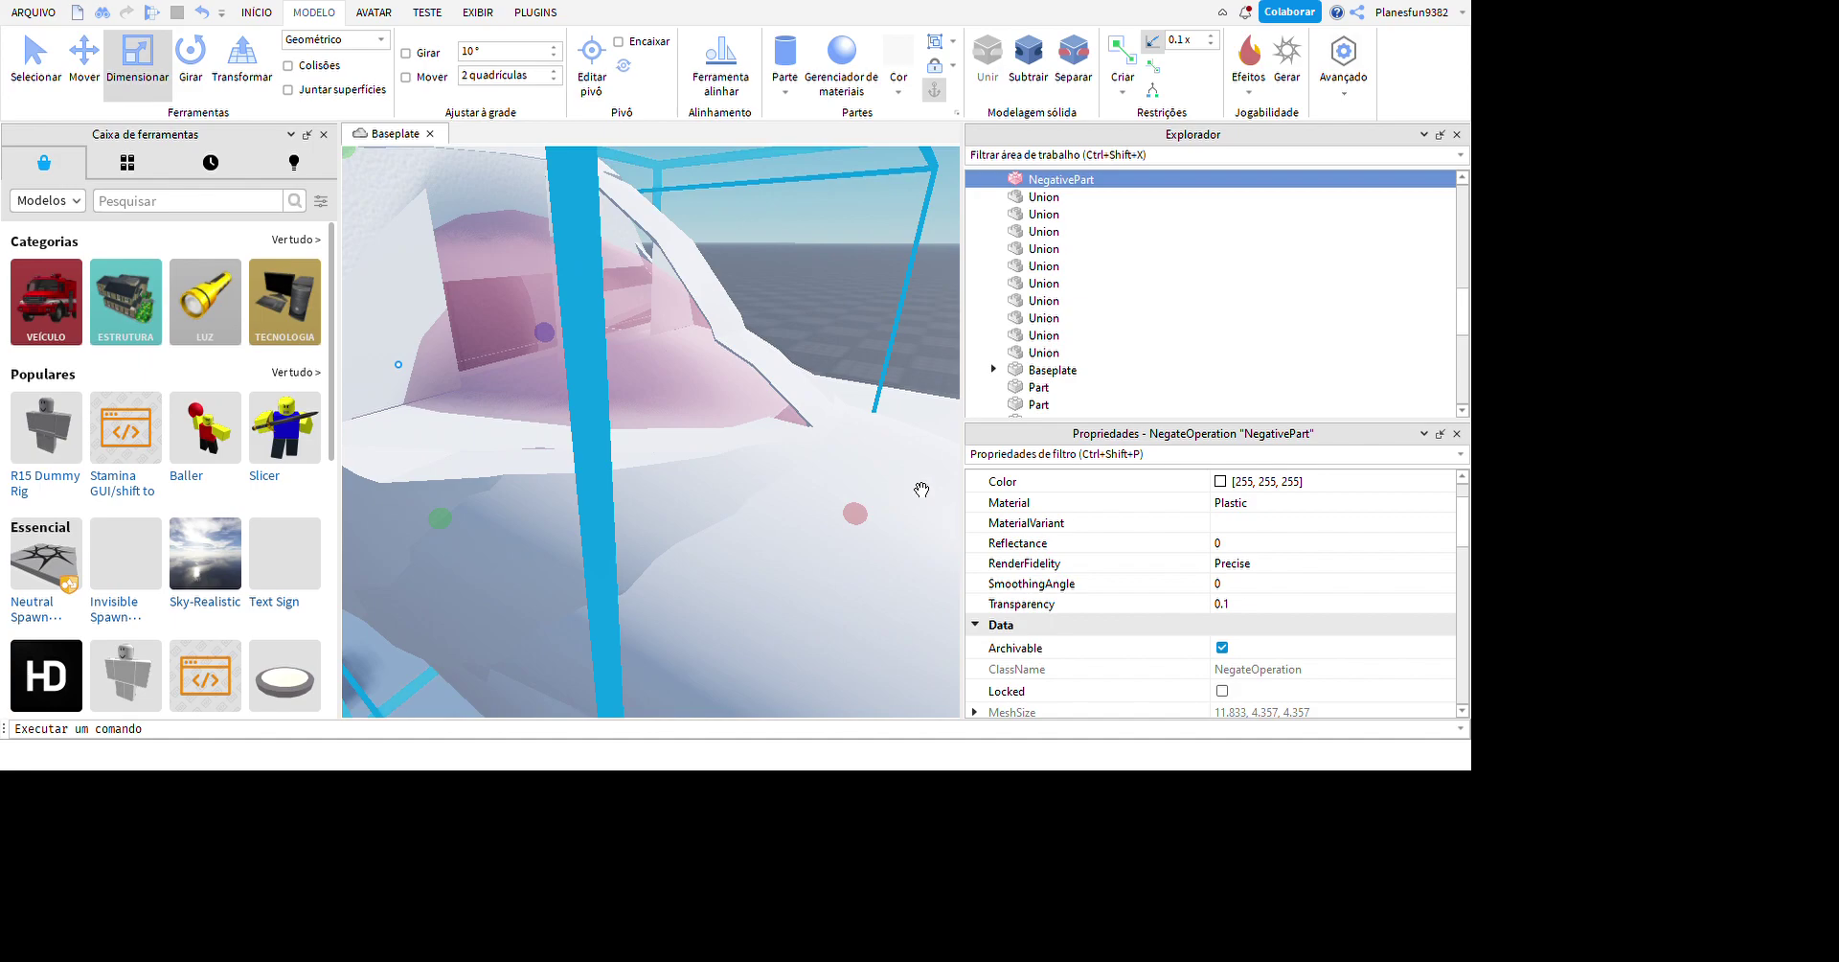
scroll(922, 490, down, 3)
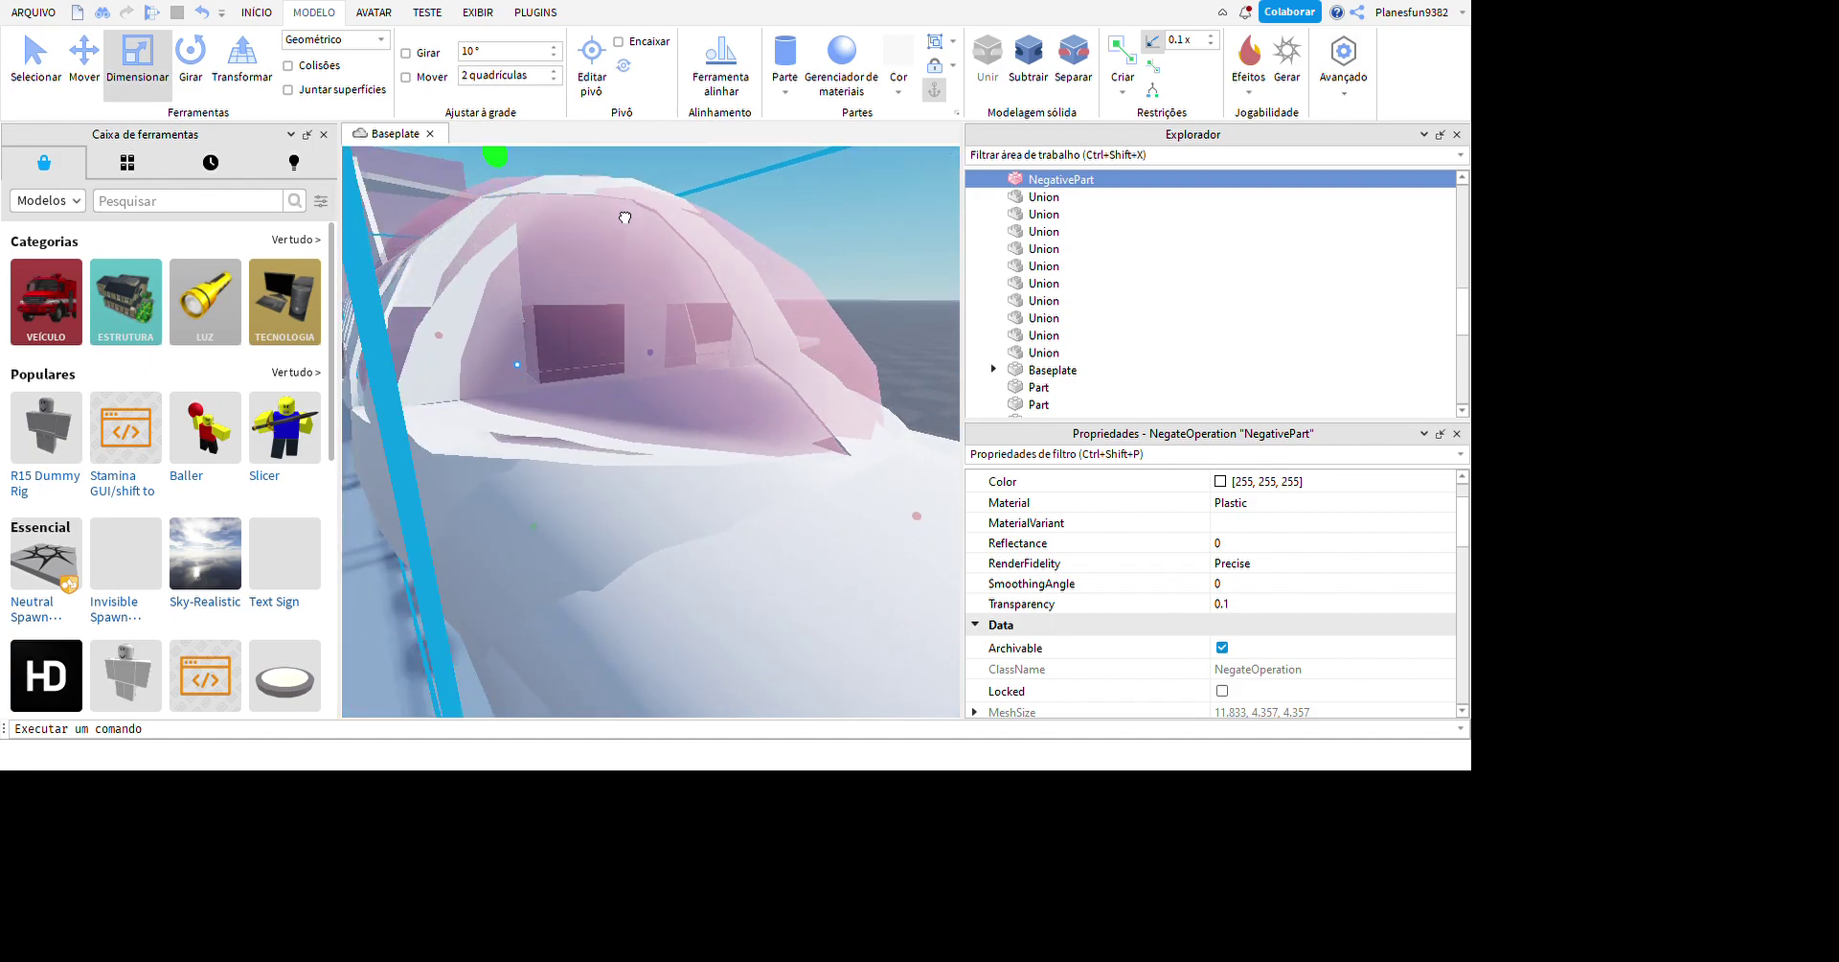
right_drag(625, 230, 822, 348)
scroll(822, 340, up, 5)
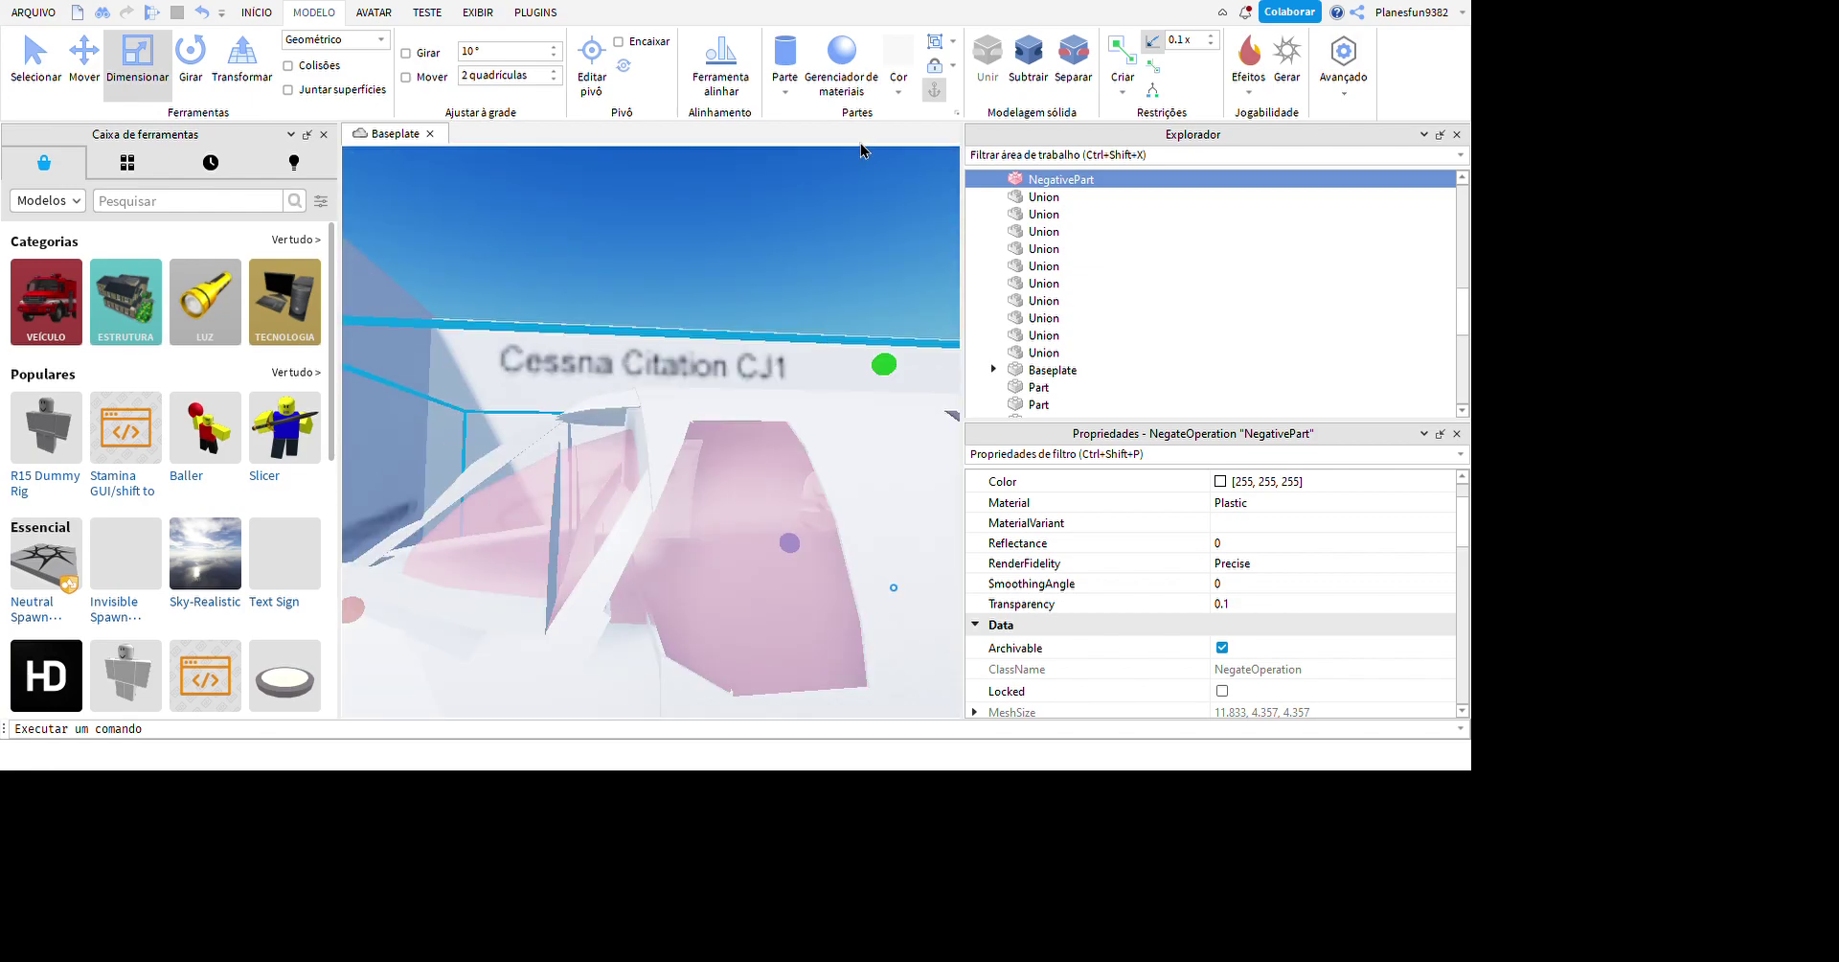
- Duplicate the negative ellipsoid and fit the copy inside the cockpit and forward cabin
key(ctrl+d)
scroll(889, 315, down, 3)
right_drag(888, 314, 962, 522)
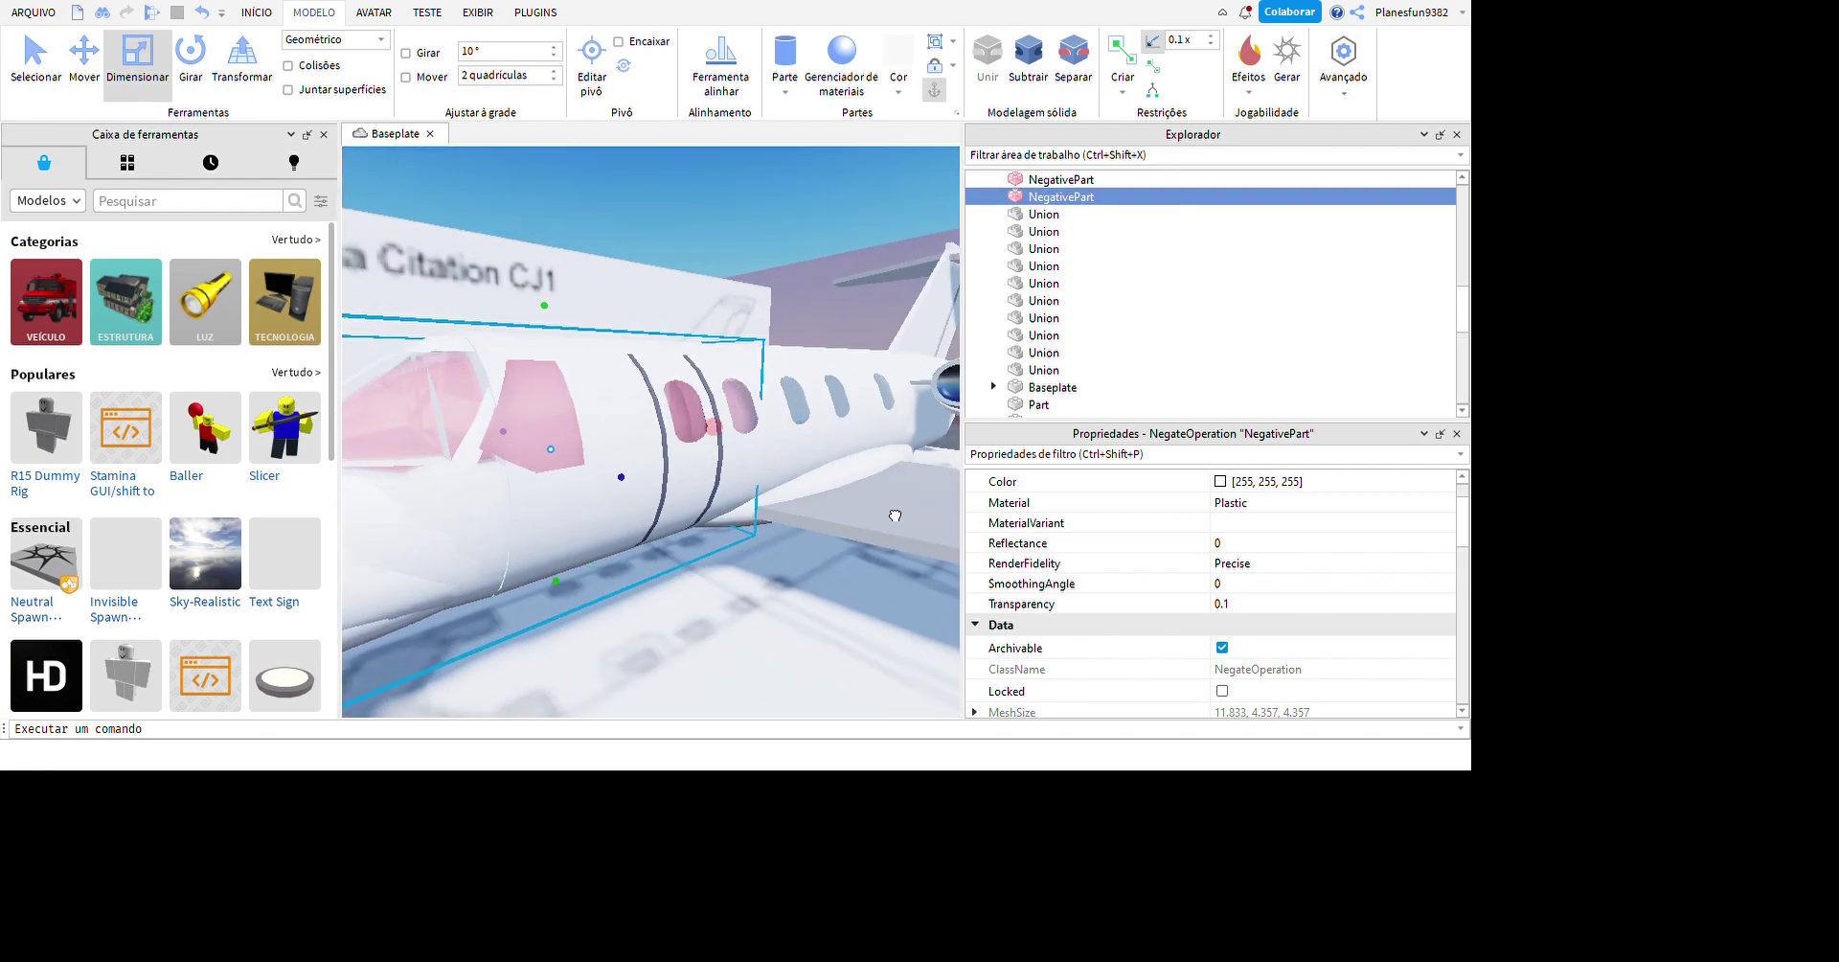
scroll(875, 514, up, 8)
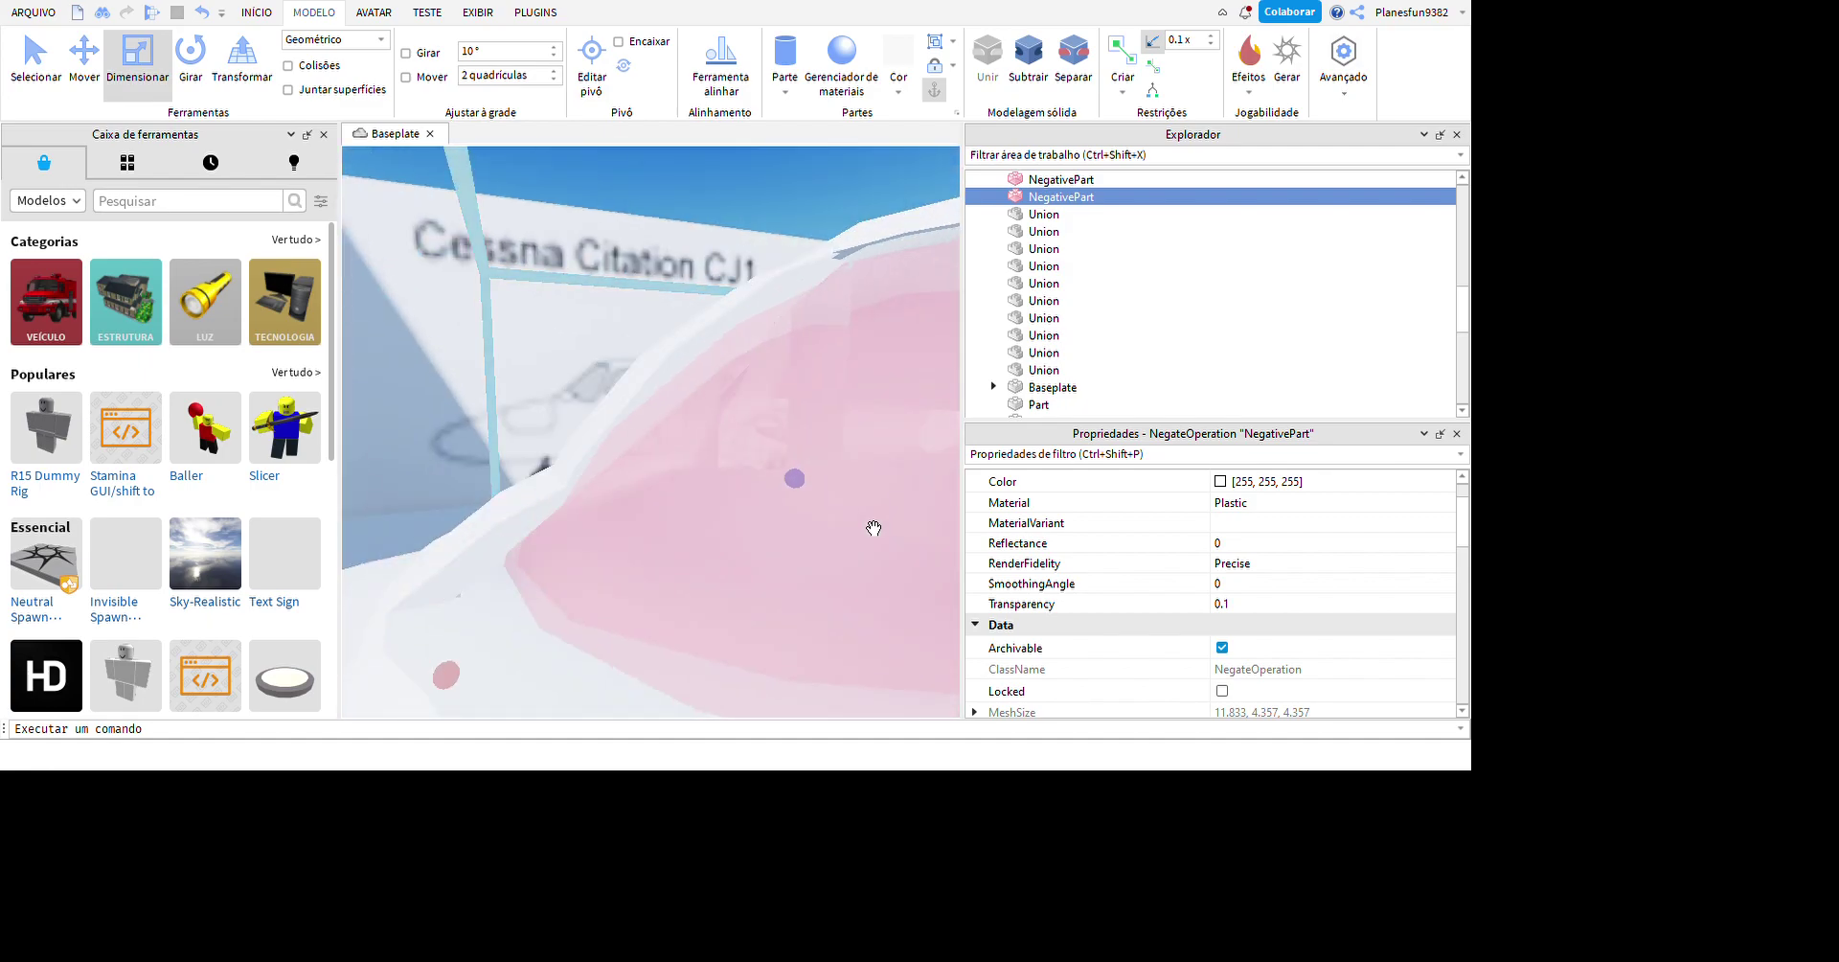
scroll(874, 527, down, 10)
key(ctrl+d)
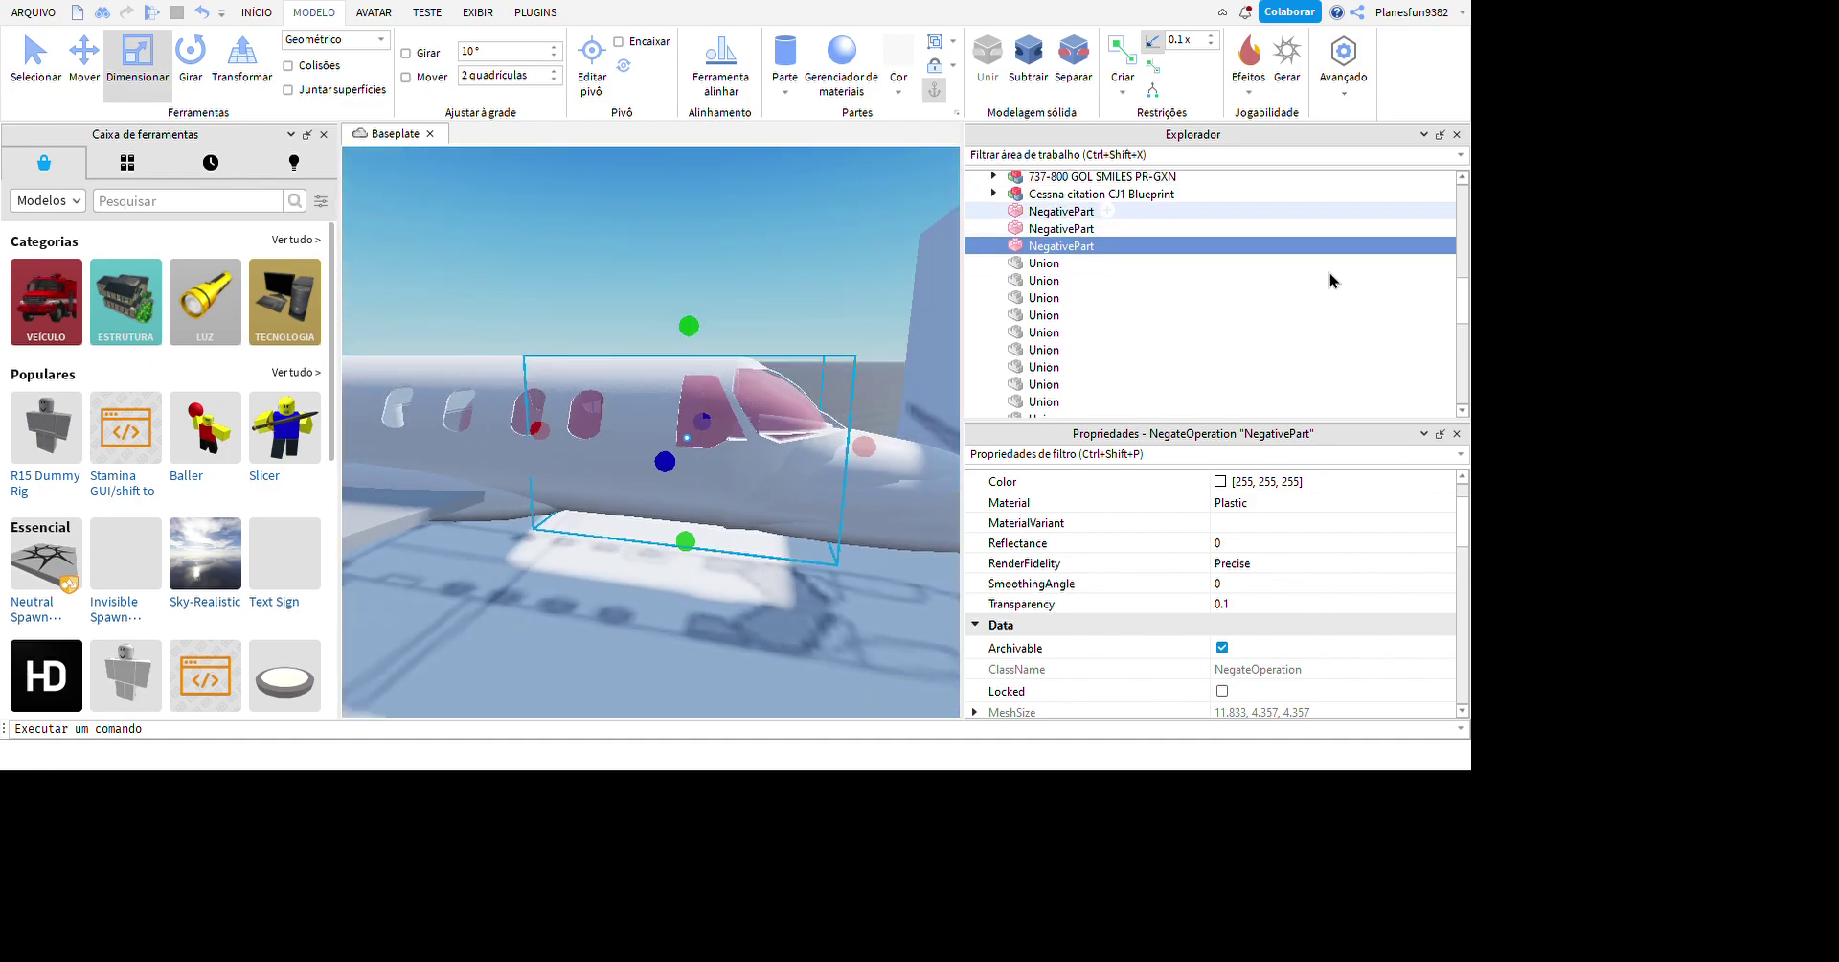
- Unite the two ellipsoid negatives with the nose section to hollow out the cockpit, keeping copies of the negatives
ctrl+click(1327, 228)
key(f)
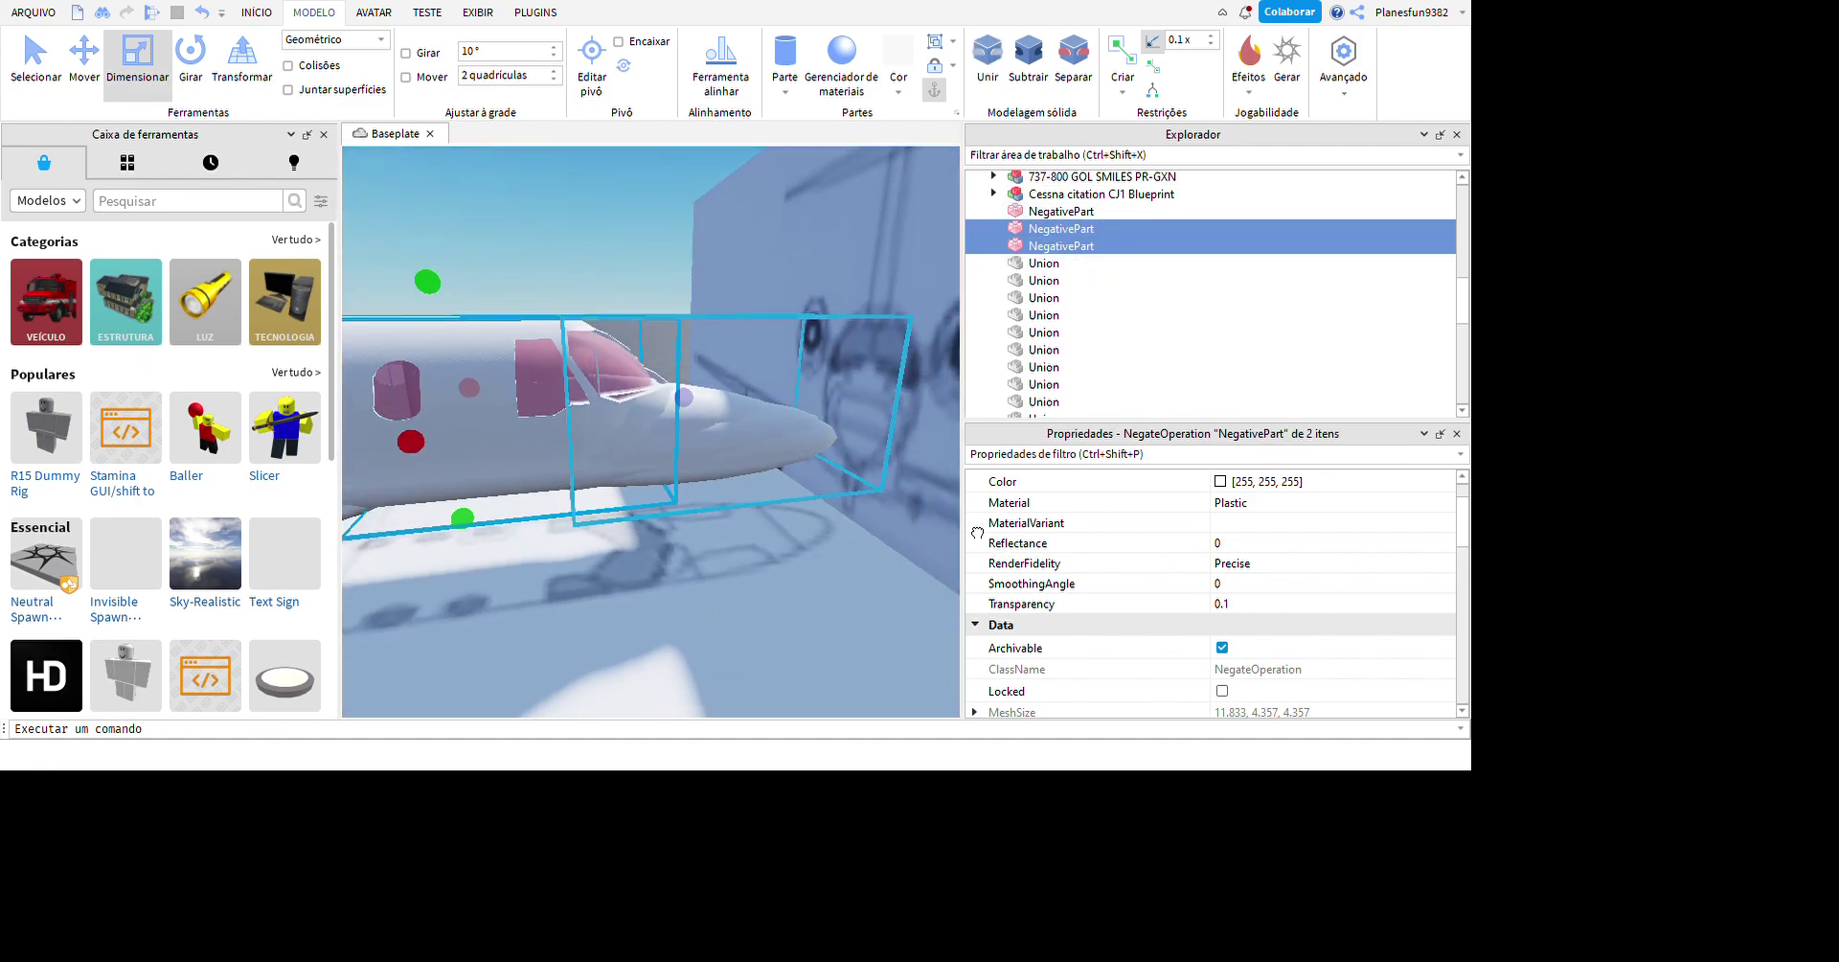
ctrl+click(1092, 415)
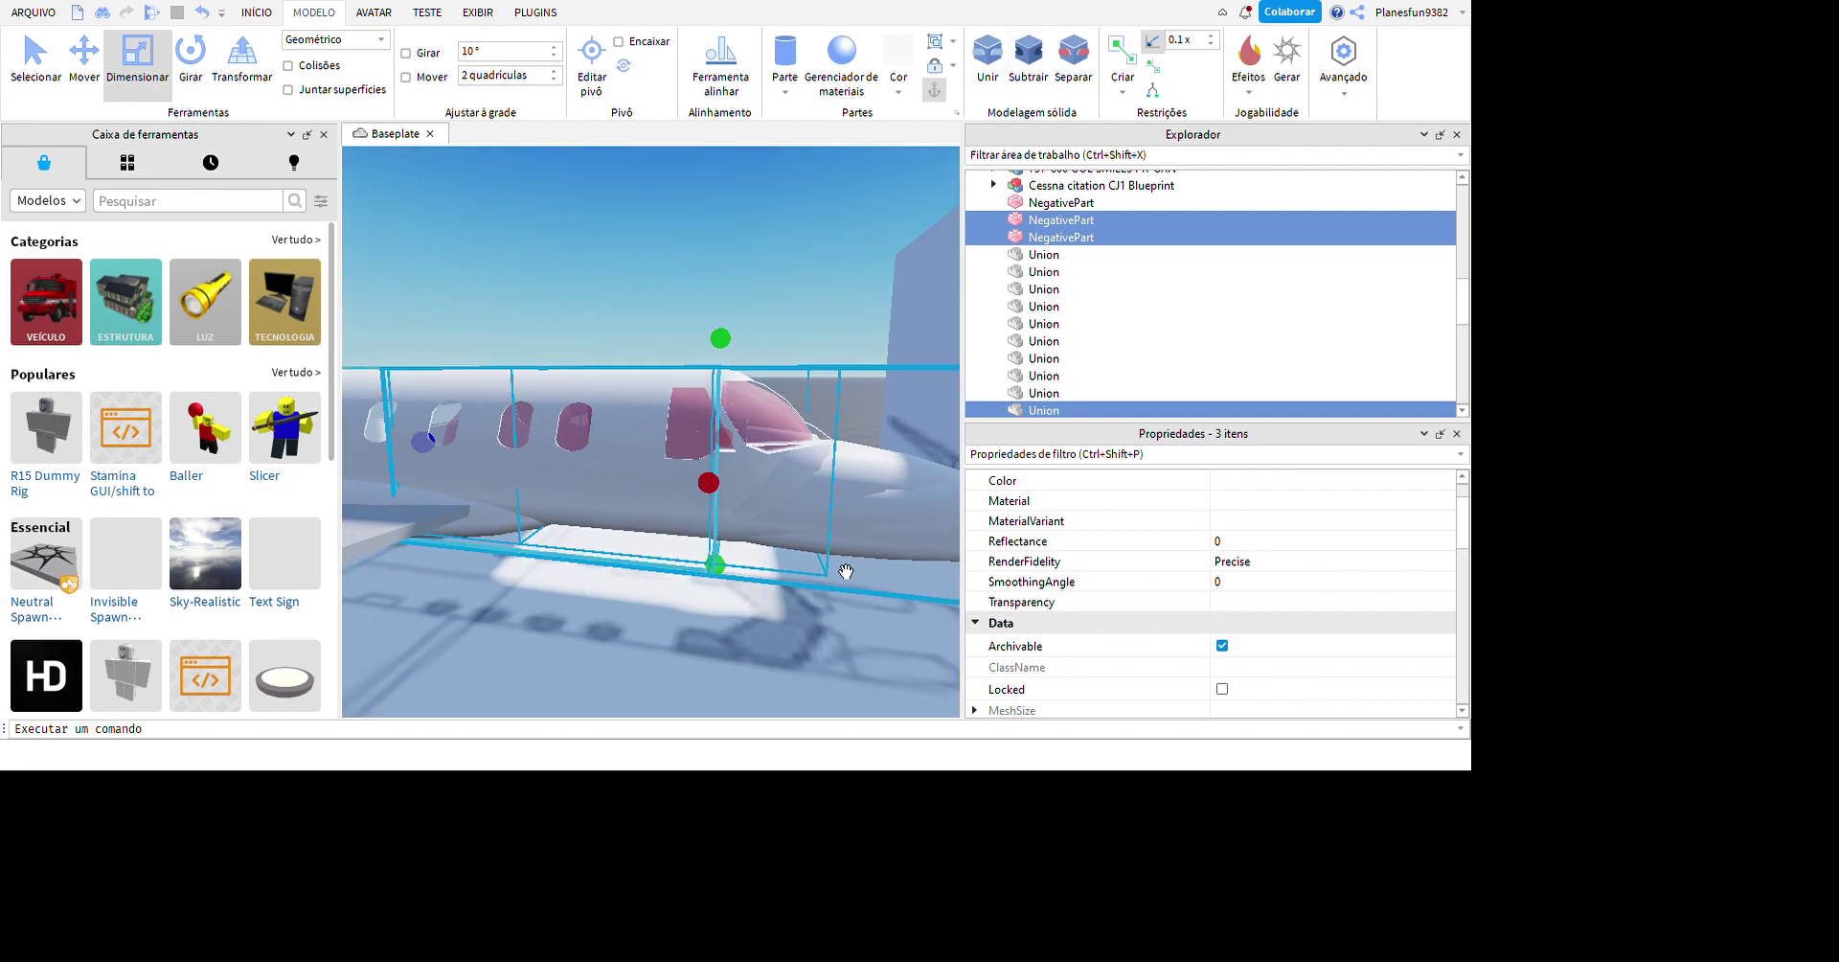
click(1054, 220)
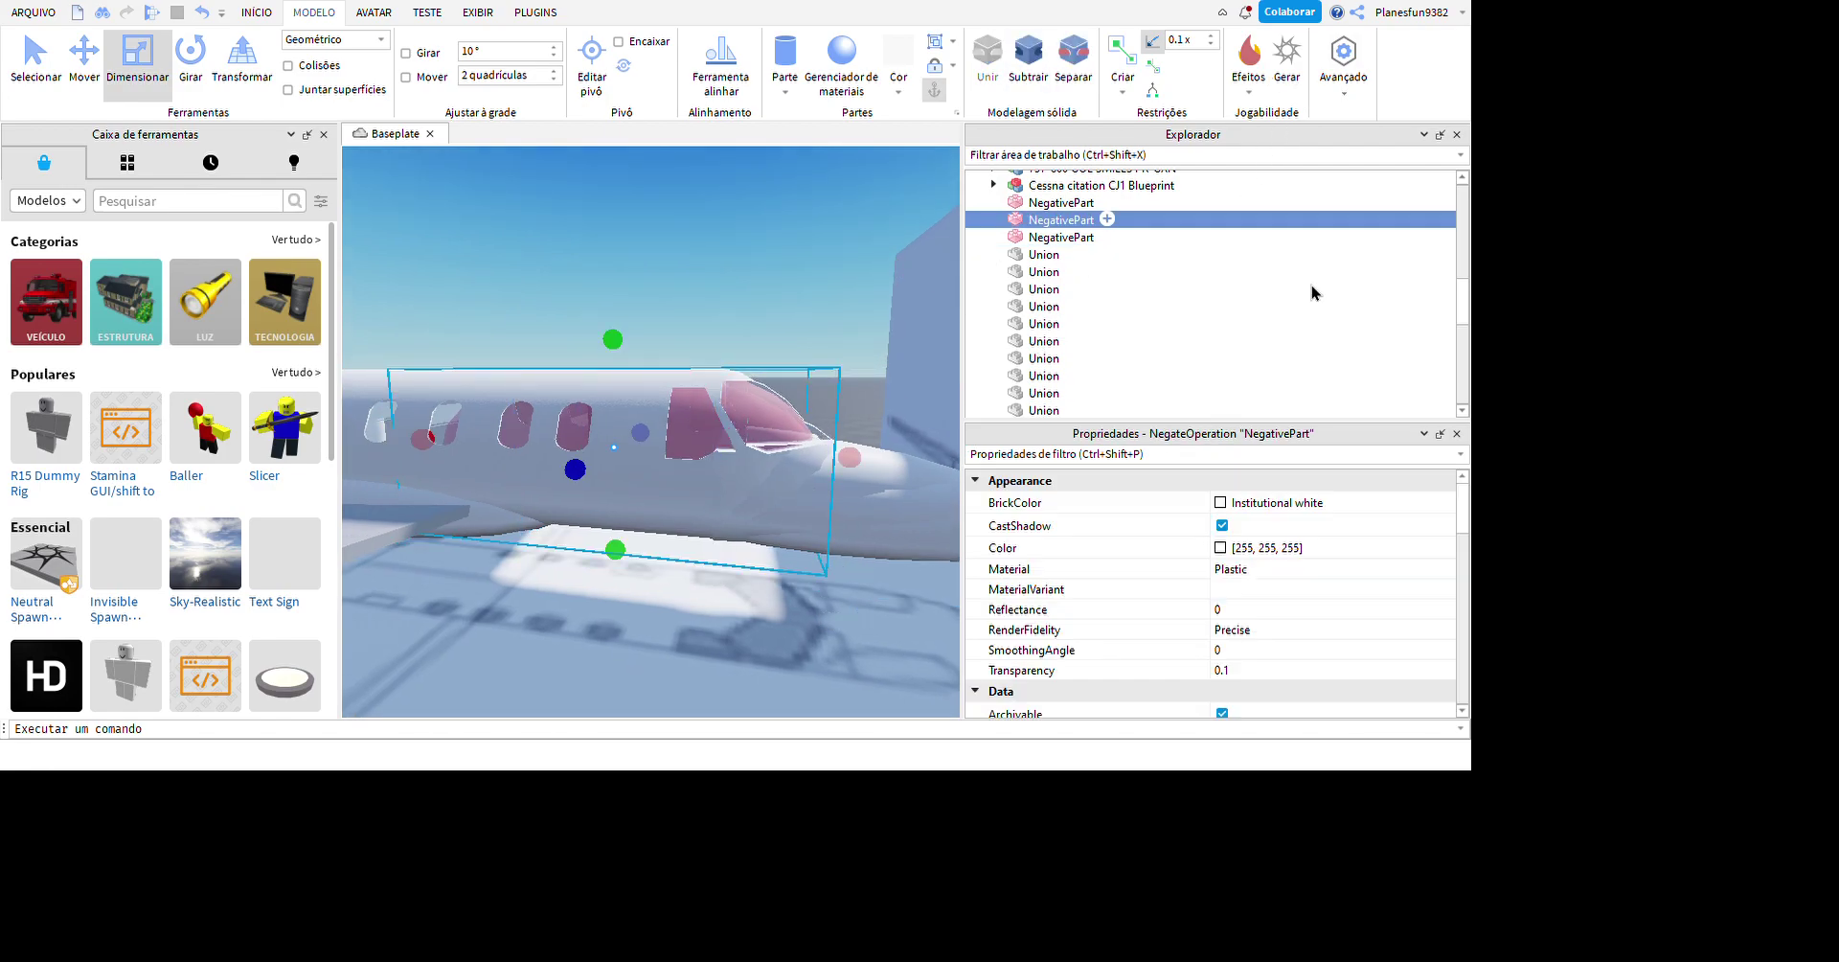
ctrl+click(1054, 236)
ctrl+click(878, 419)
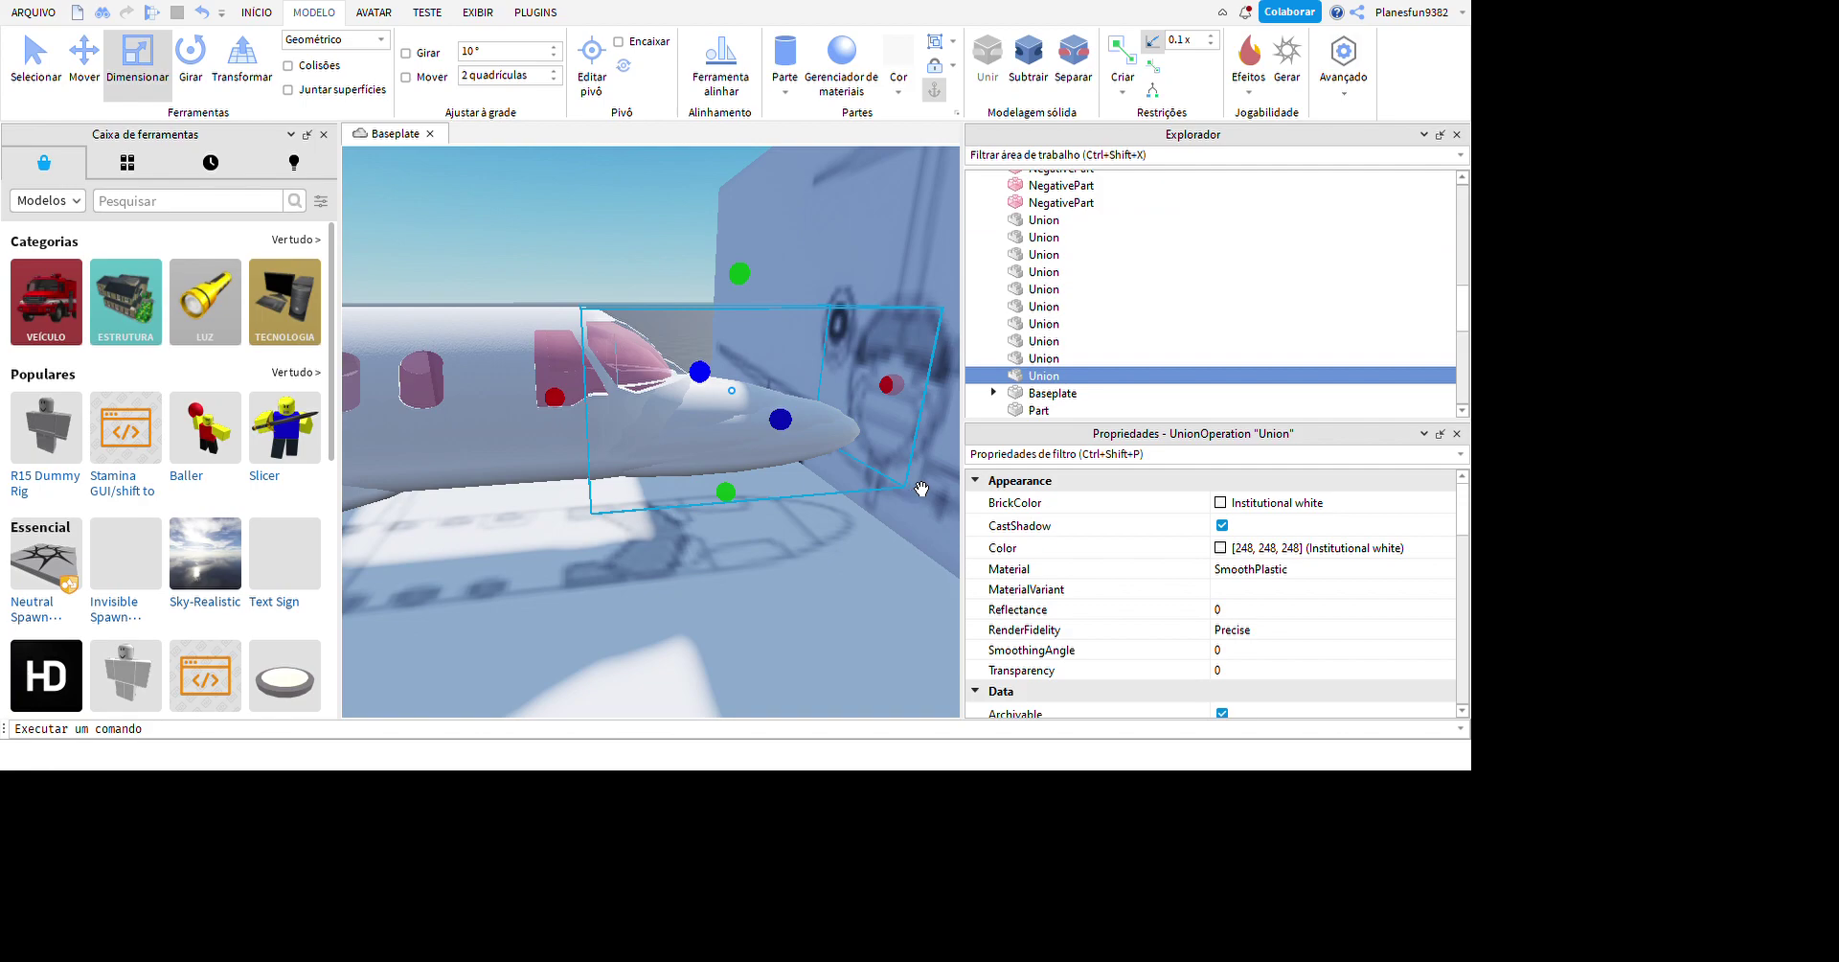
- Unite the two remaining ellipsoid negatives with the cabin fuselage section to hollow out its front part
click(922, 490)
scroll(1342, 372, up, 1)
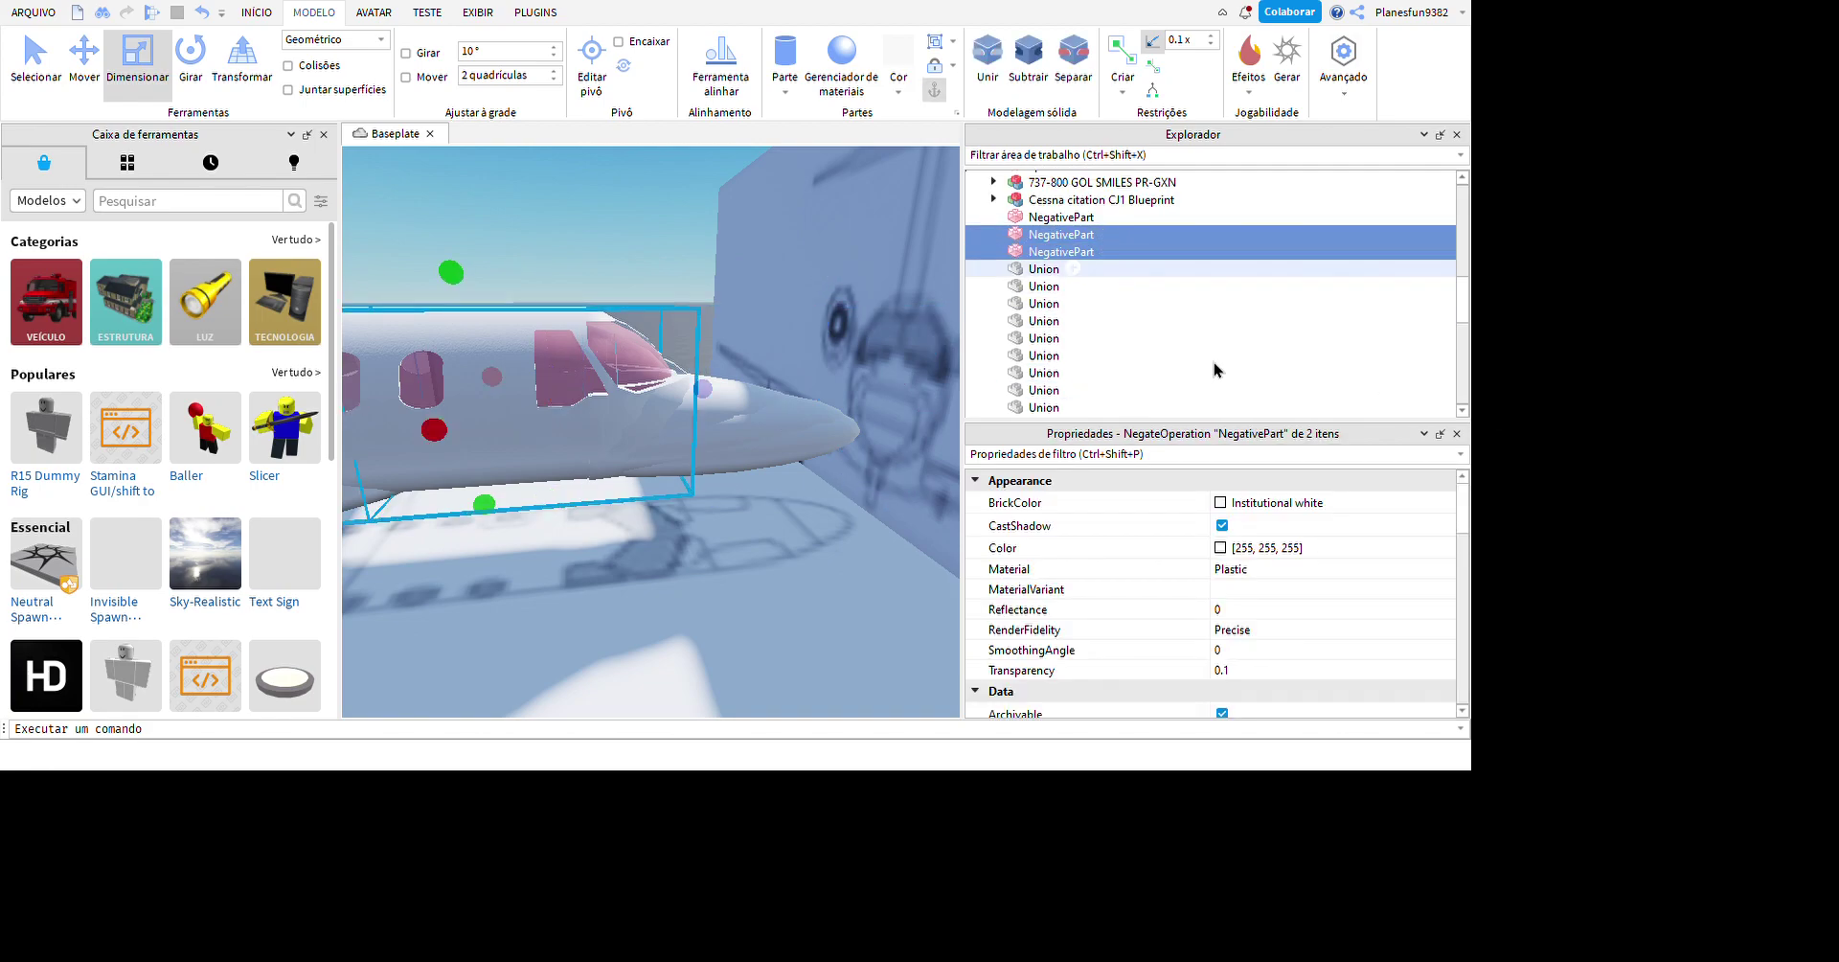
key(f)
ctrl+click(944, 343)
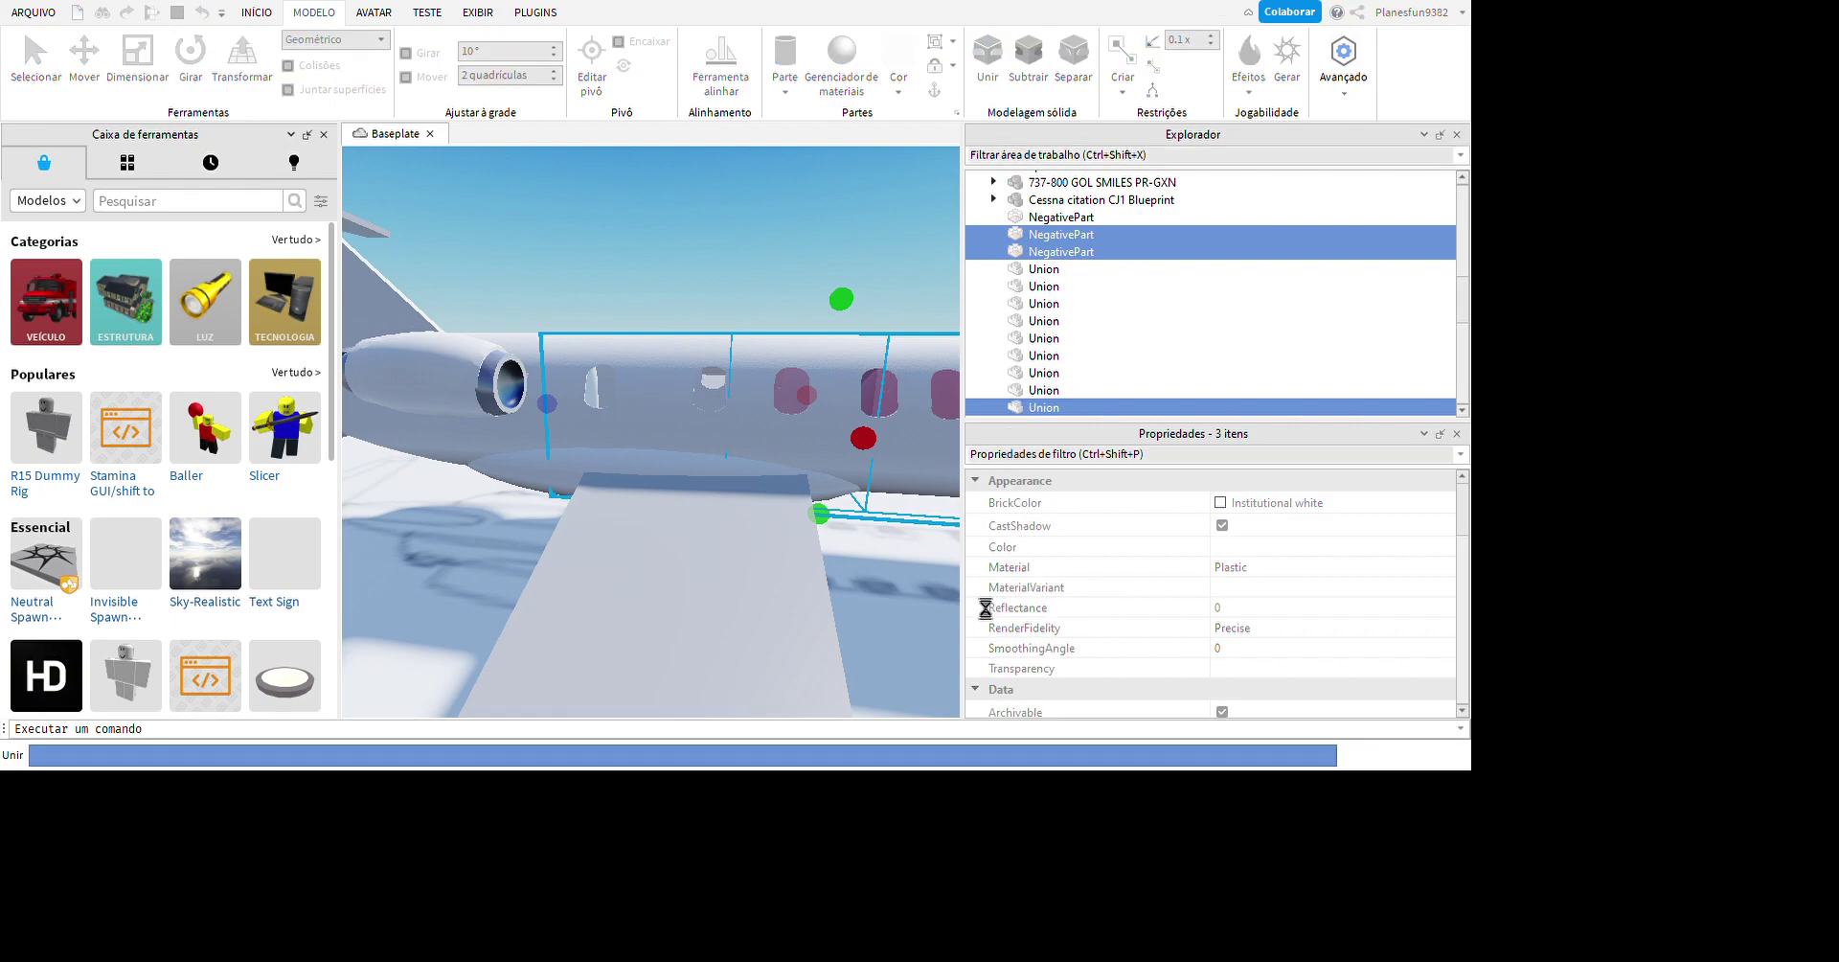
- Duplicate the cabin fuselage section and move the copy clear of the aircraft
scroll(853, 583, down, 10)
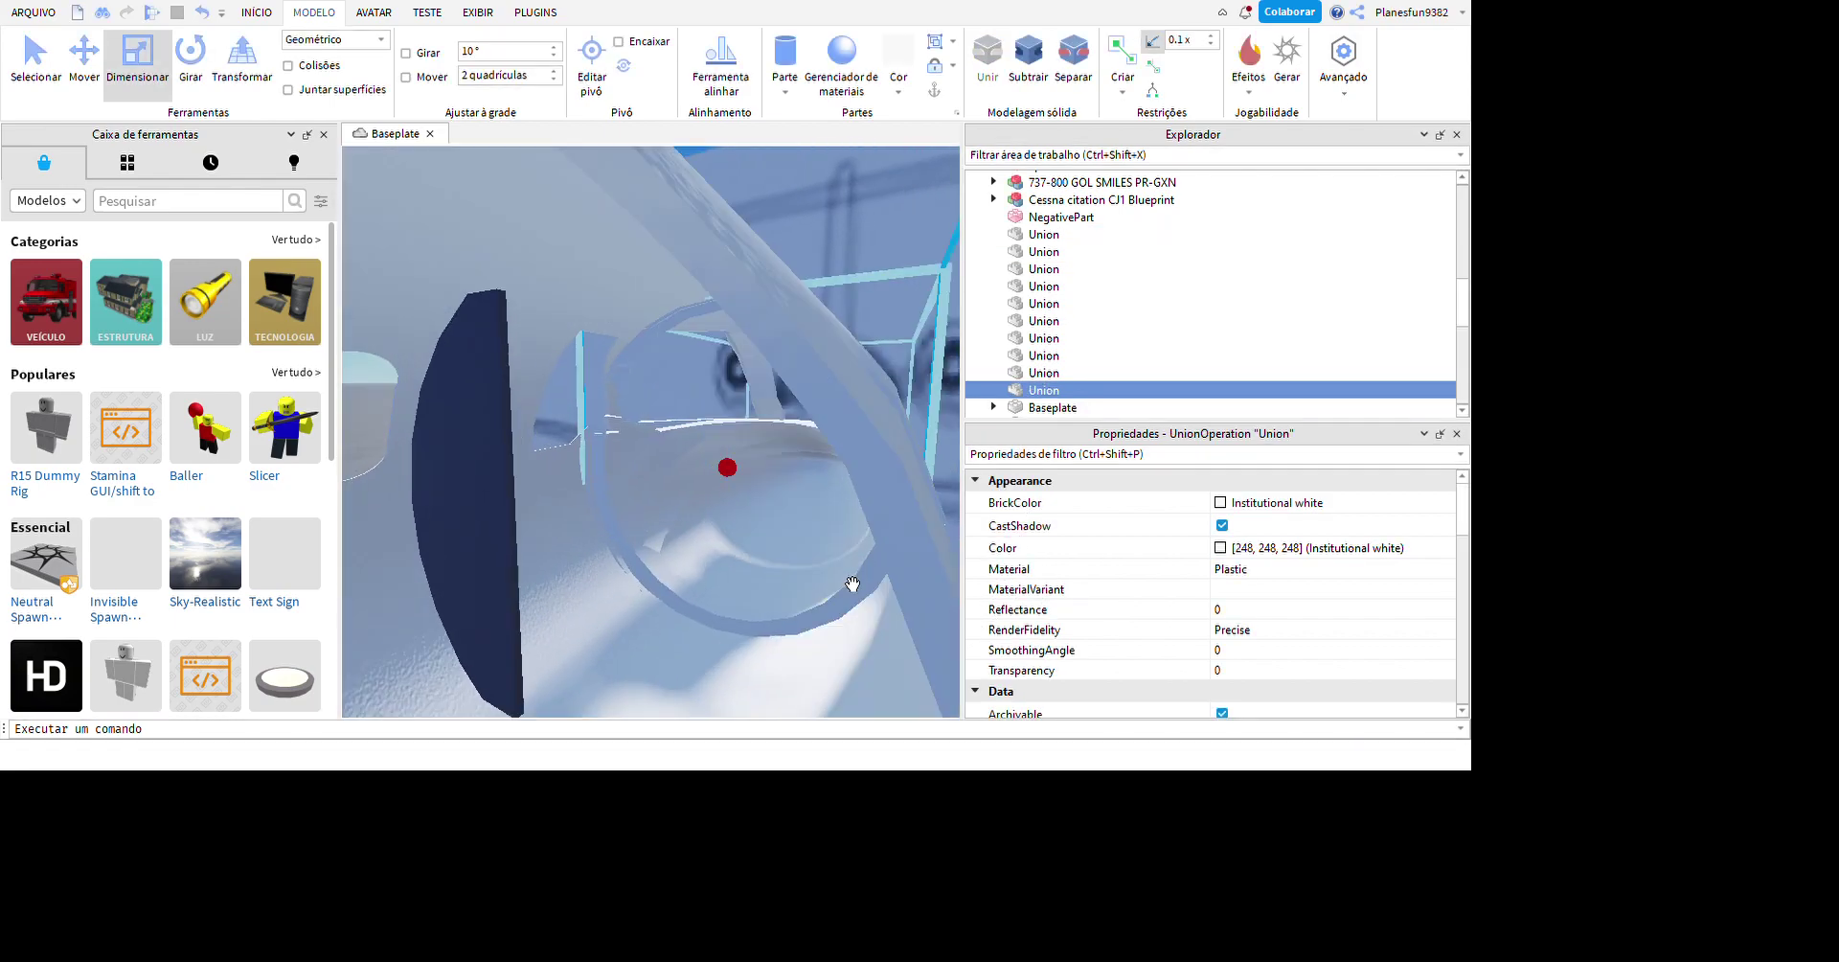
scroll(850, 583, up, 10)
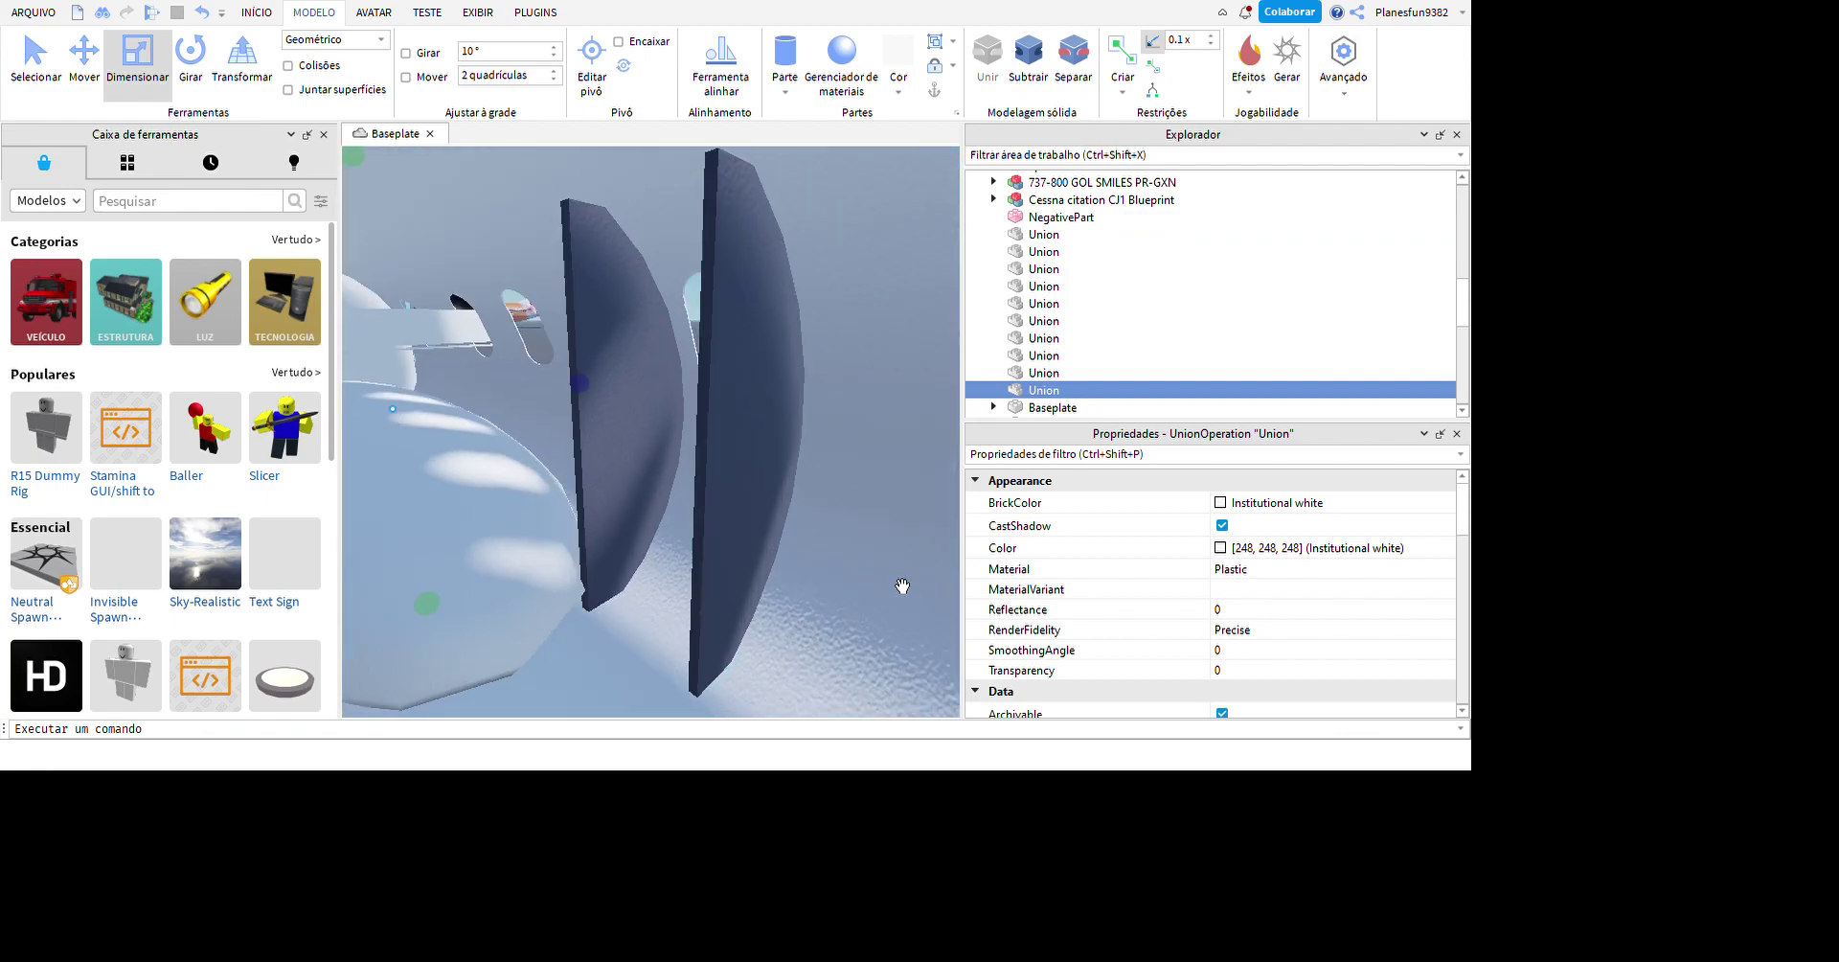
ctrl+click(737, 536)
scroll(862, 584, down, 5)
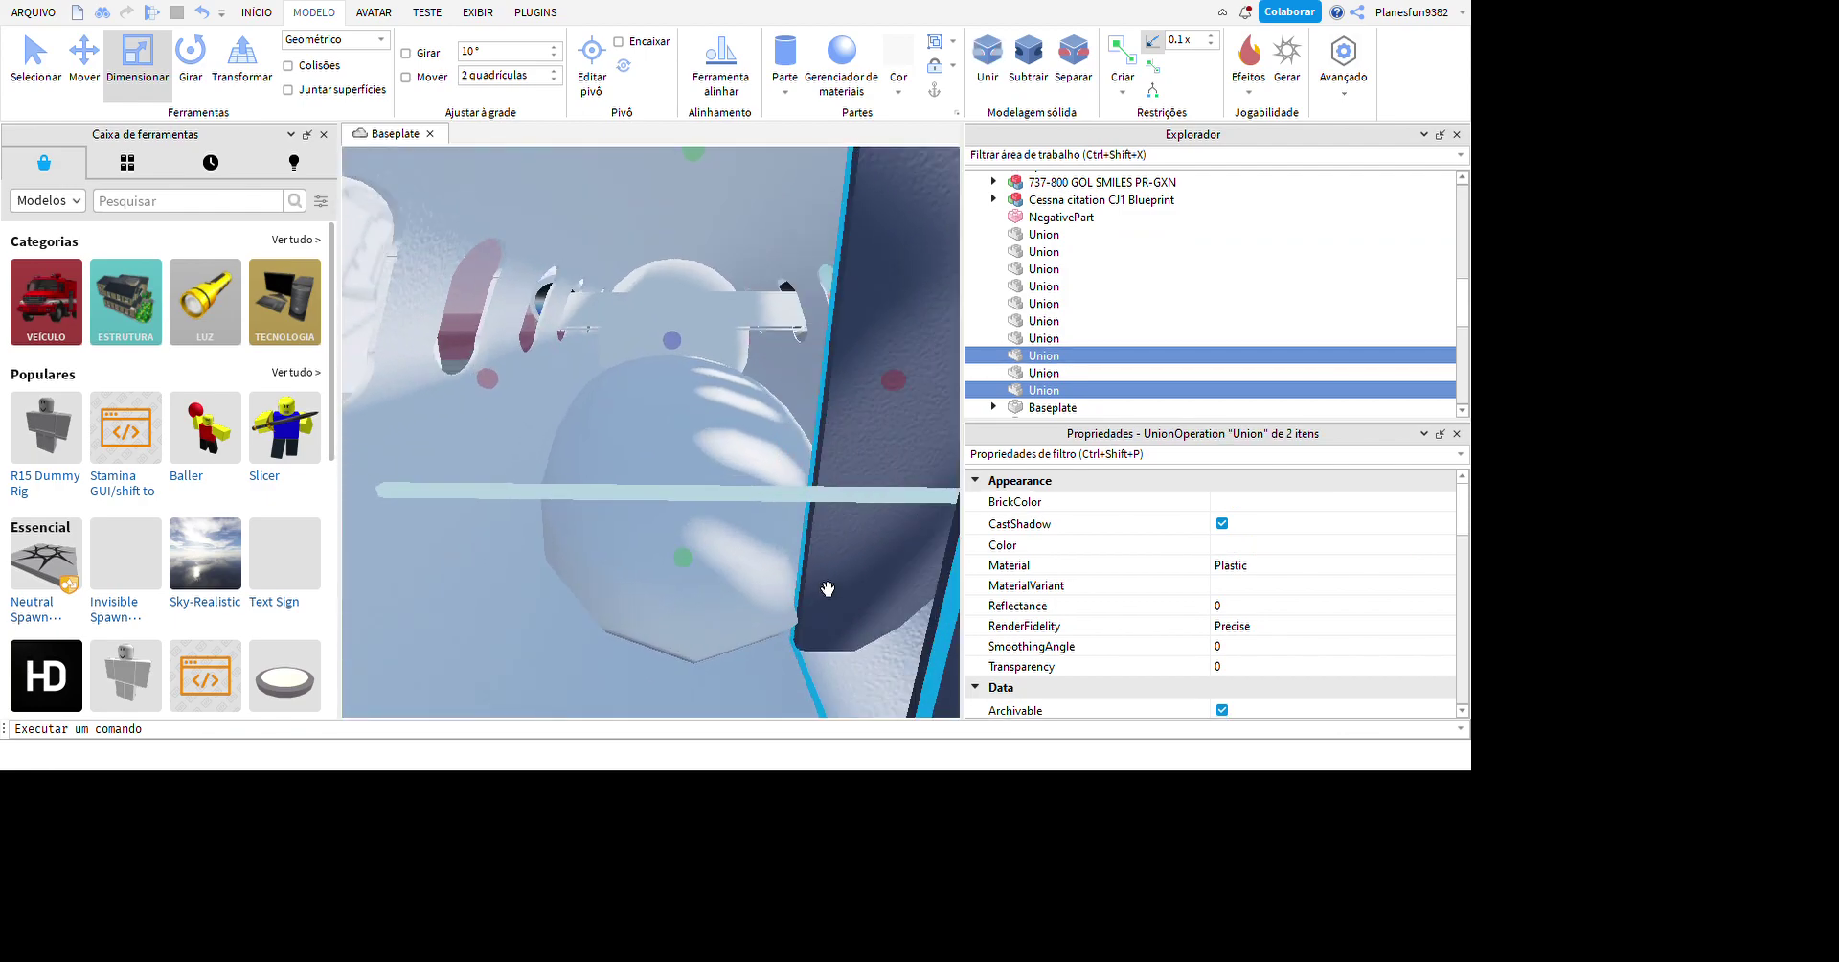
scroll(828, 588, up, 10)
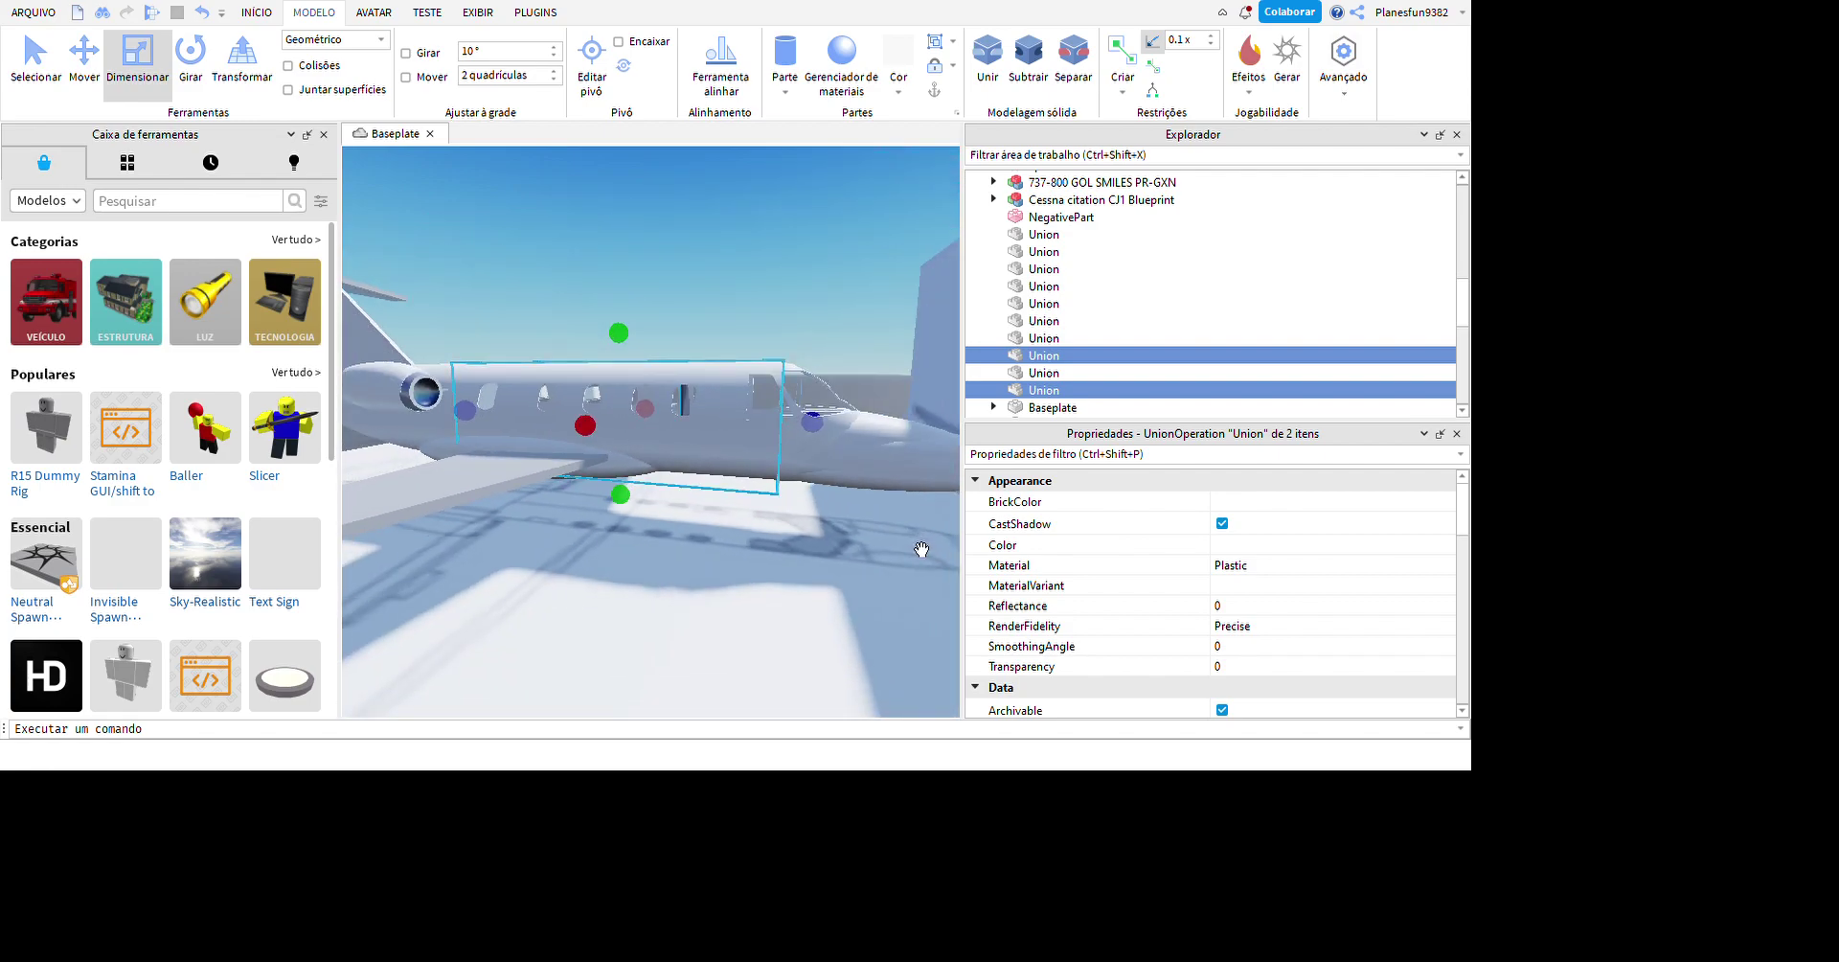
click(925, 476)
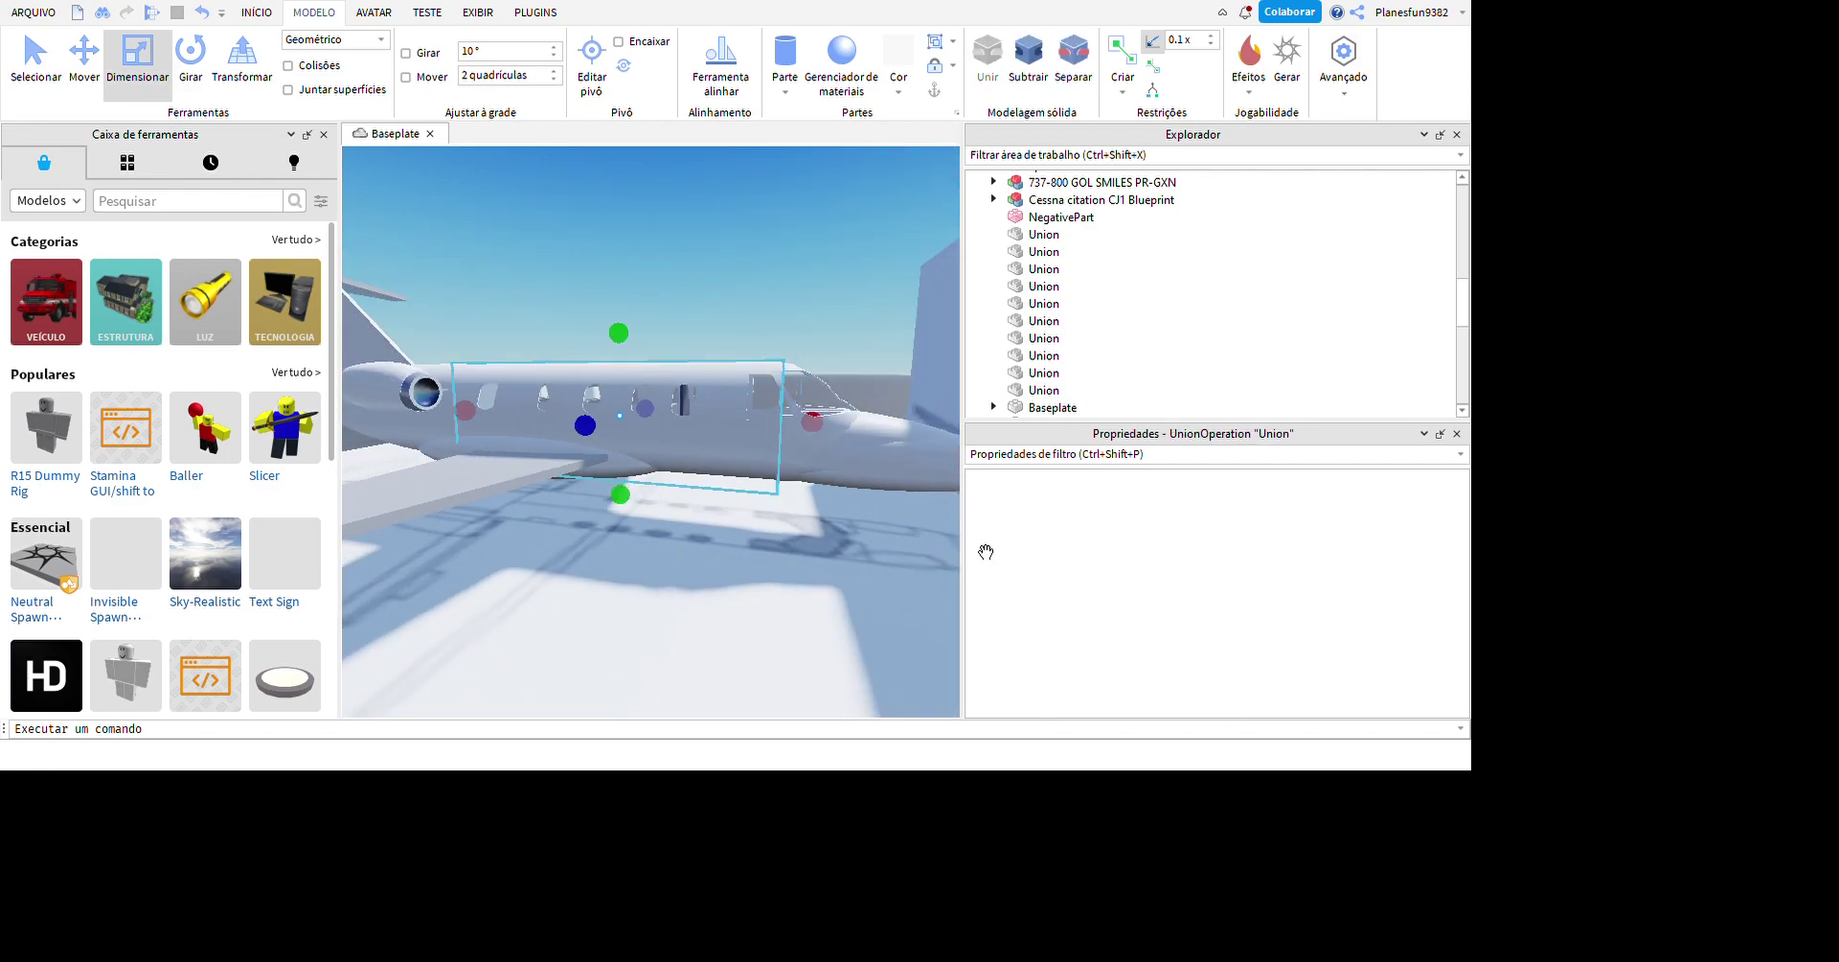
key(f)
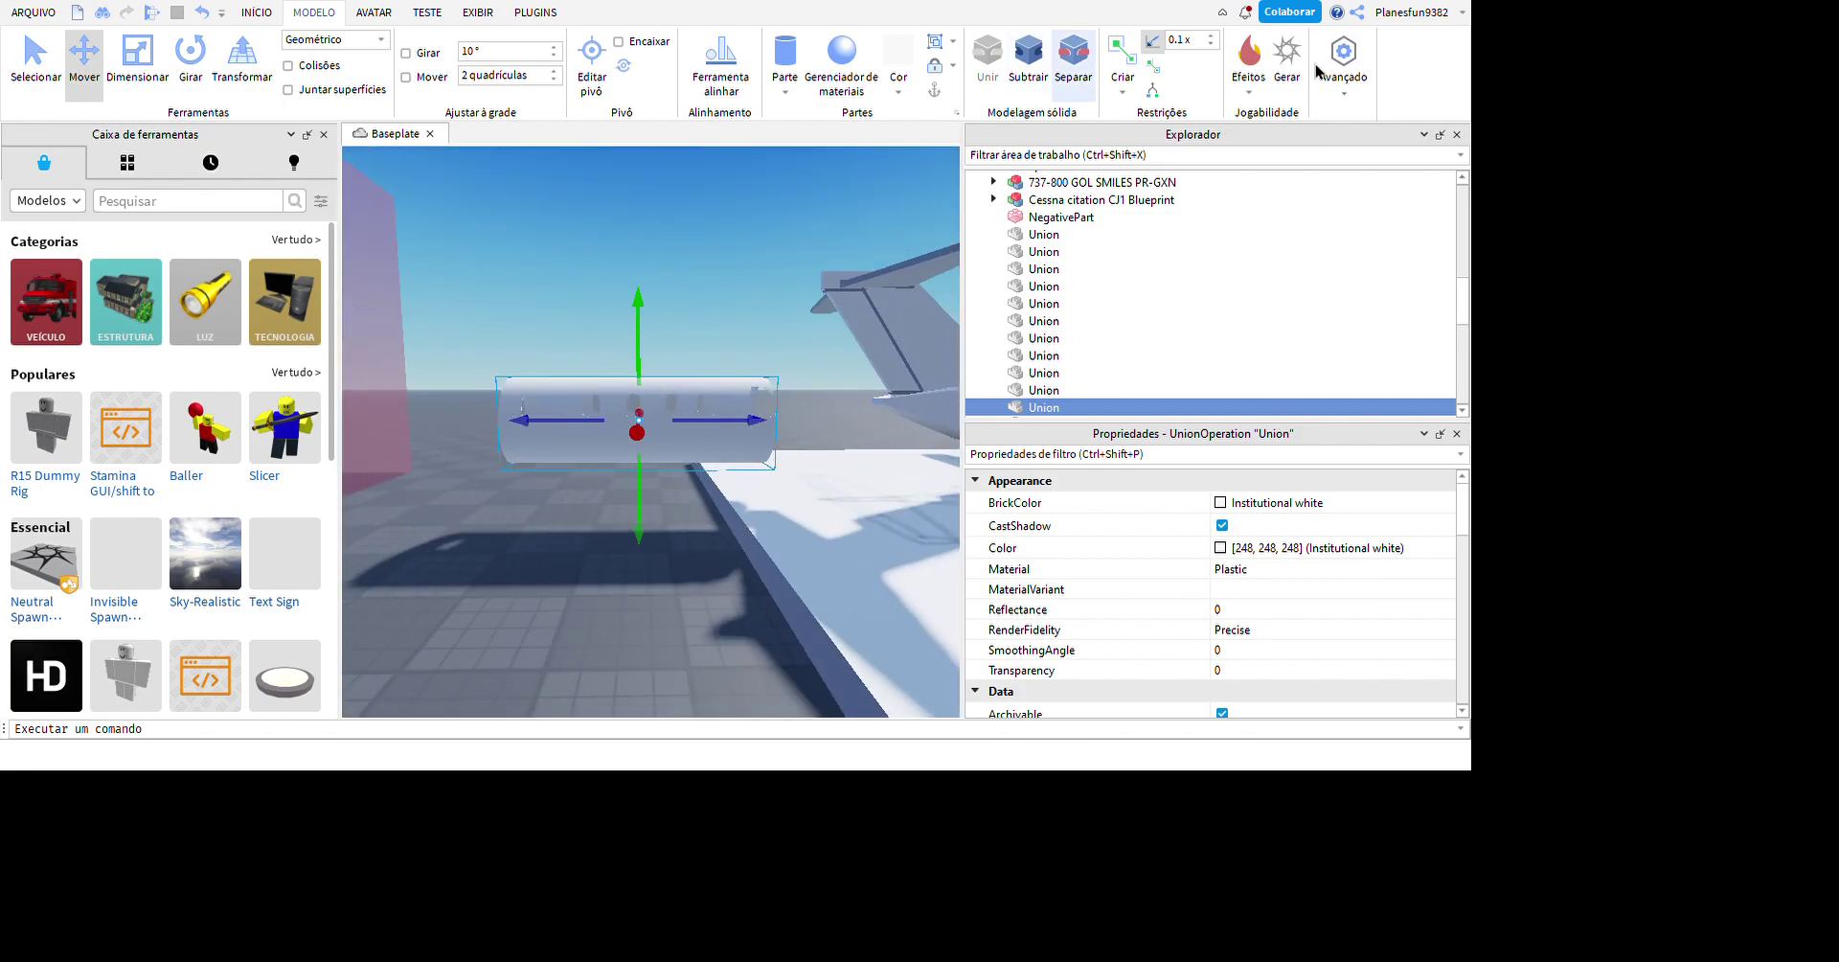
- Separate the copied cabin section and its negatives, and delete the released ellipsoid parts
key(ctrl+shift+u)
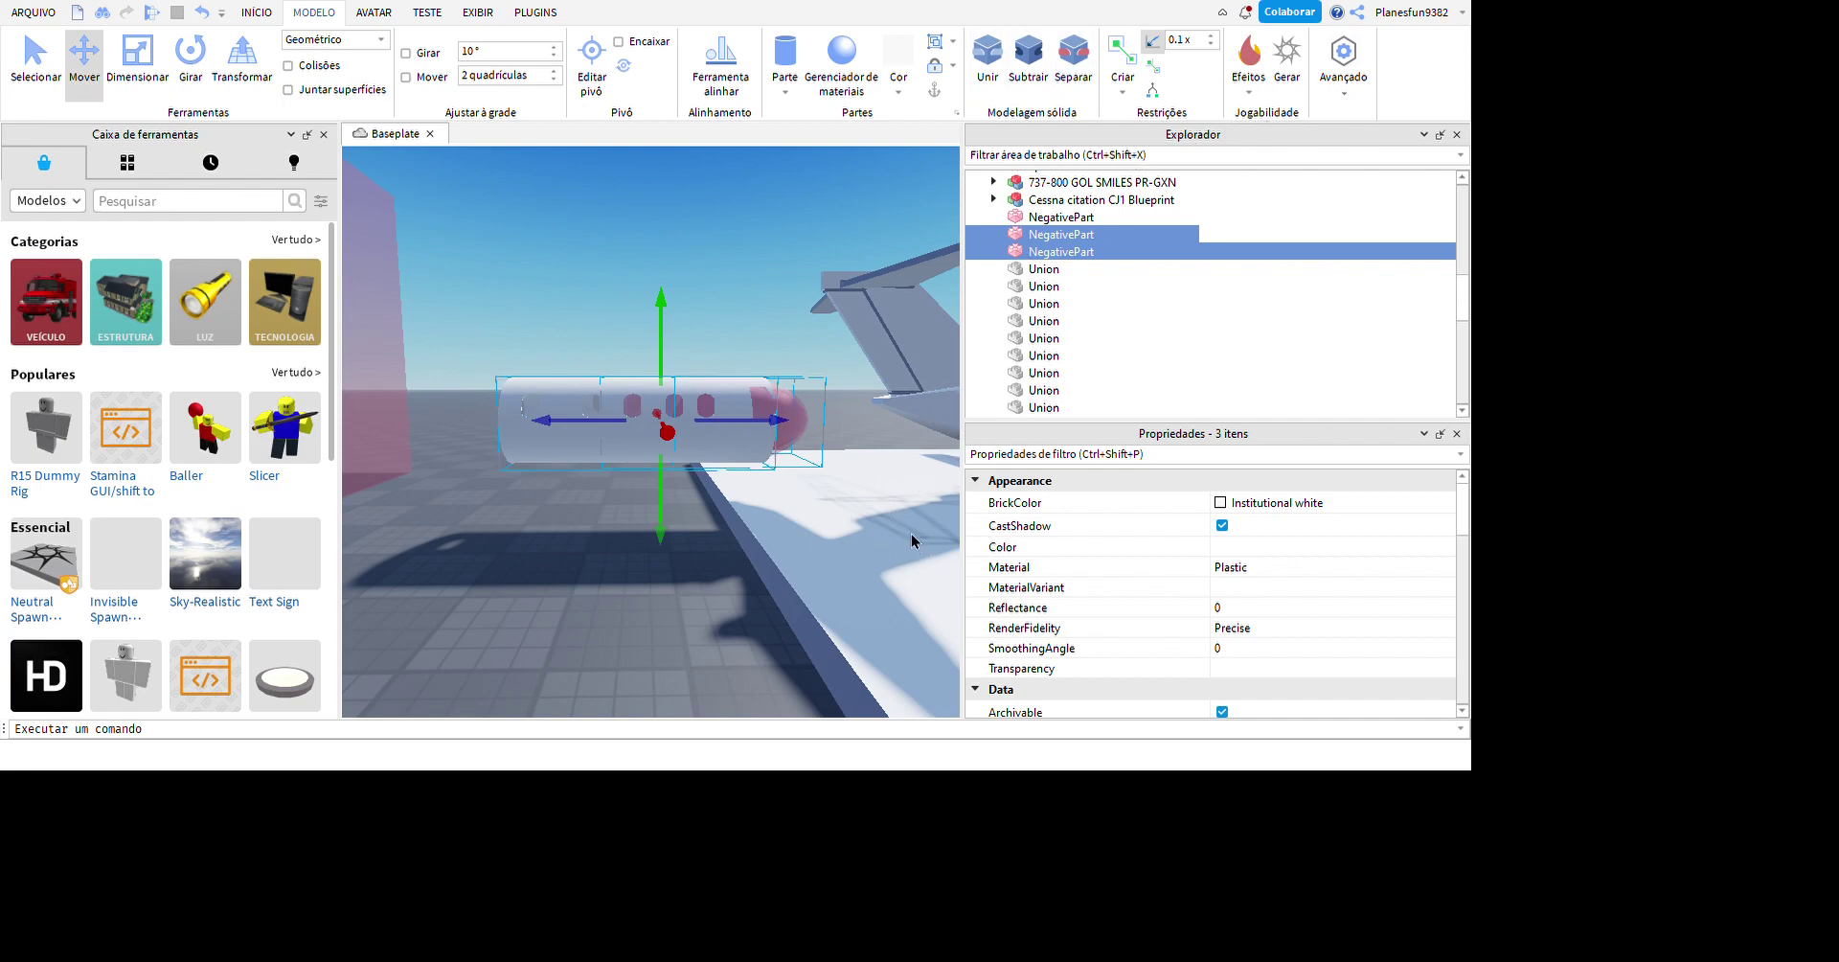
key(ctrl+shift+u)
click(938, 425)
right_drag(621, 400, 788, 505)
scroll(621, 401, up, 5)
scroll(621, 401, down, 5)
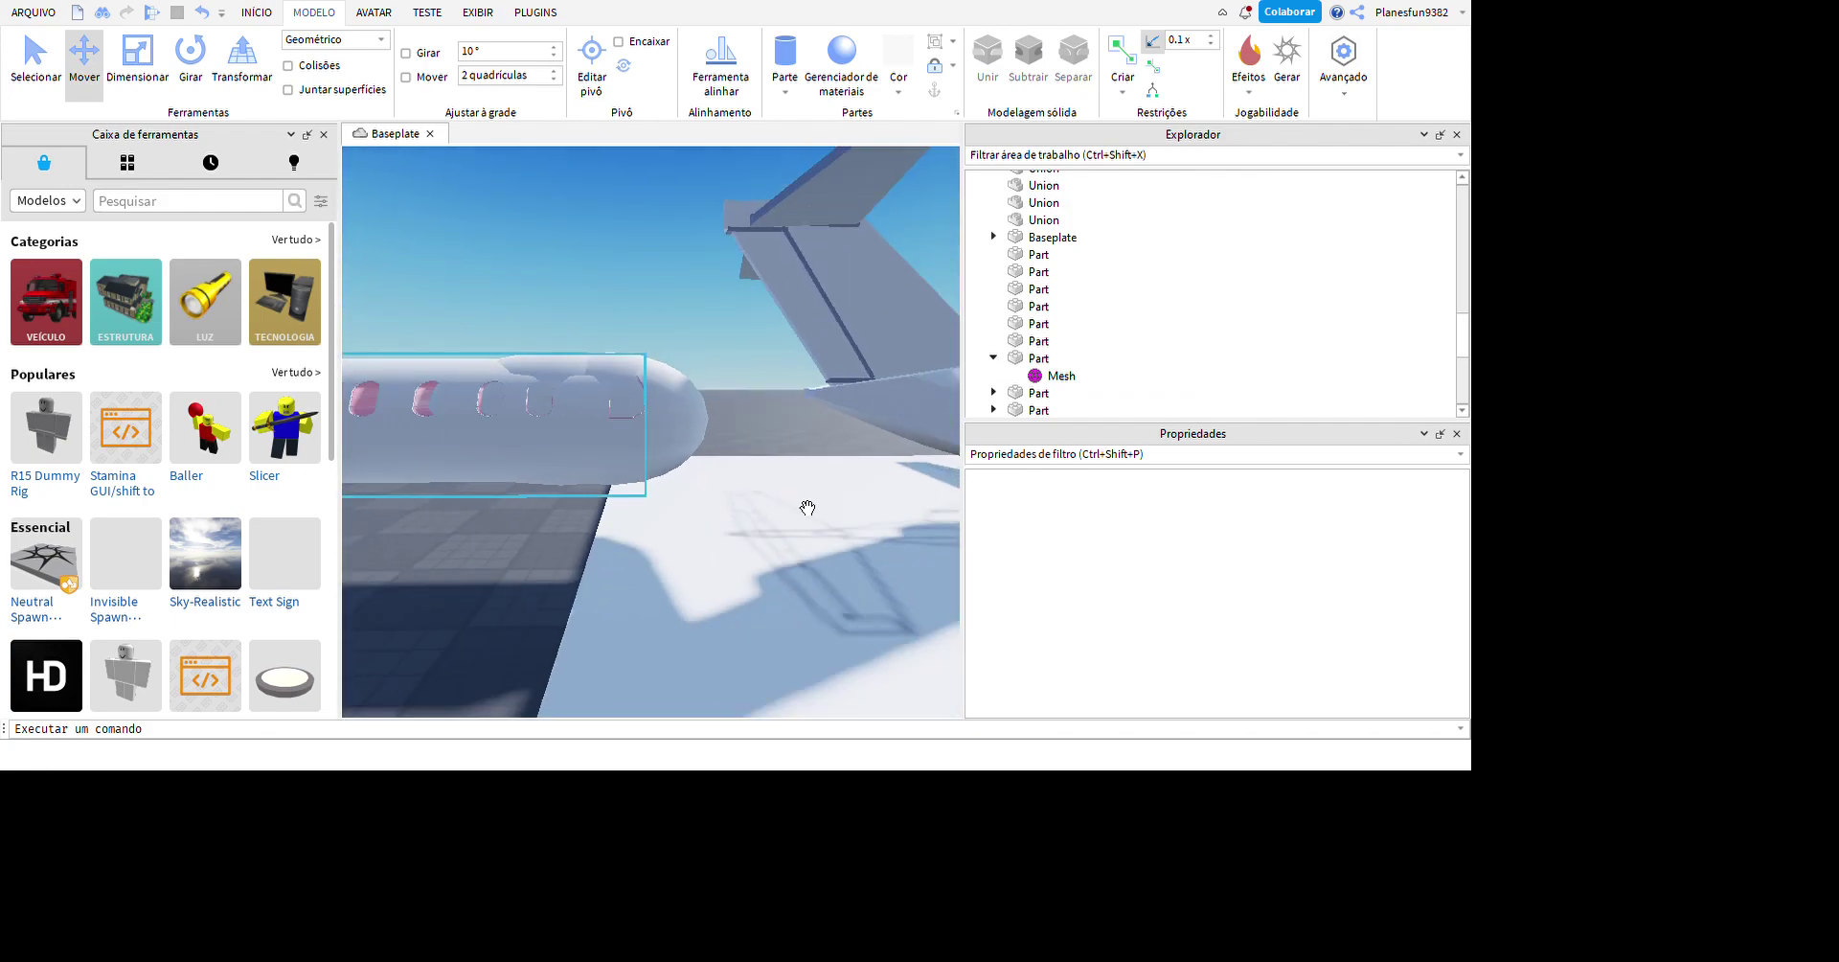
click(859, 496)
key(Delete)
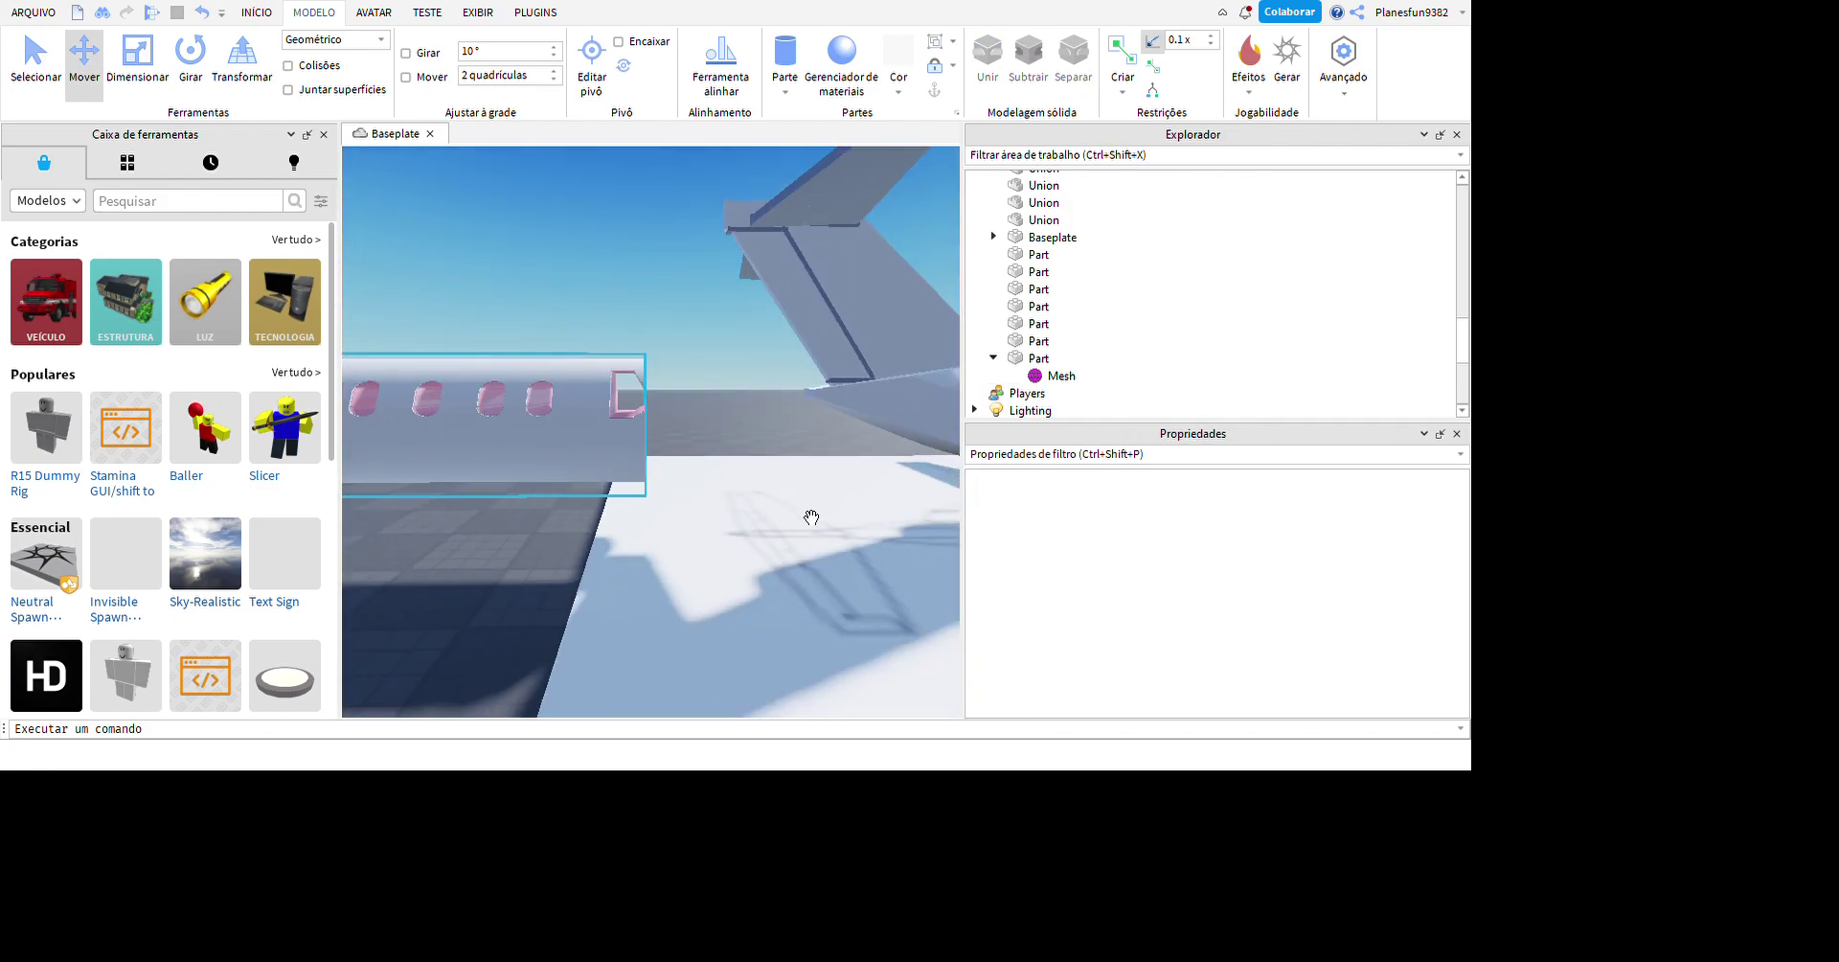
- Separate the copied cabin tube further and remove the negative parts released from it
key(ctrl+z)
key(f)
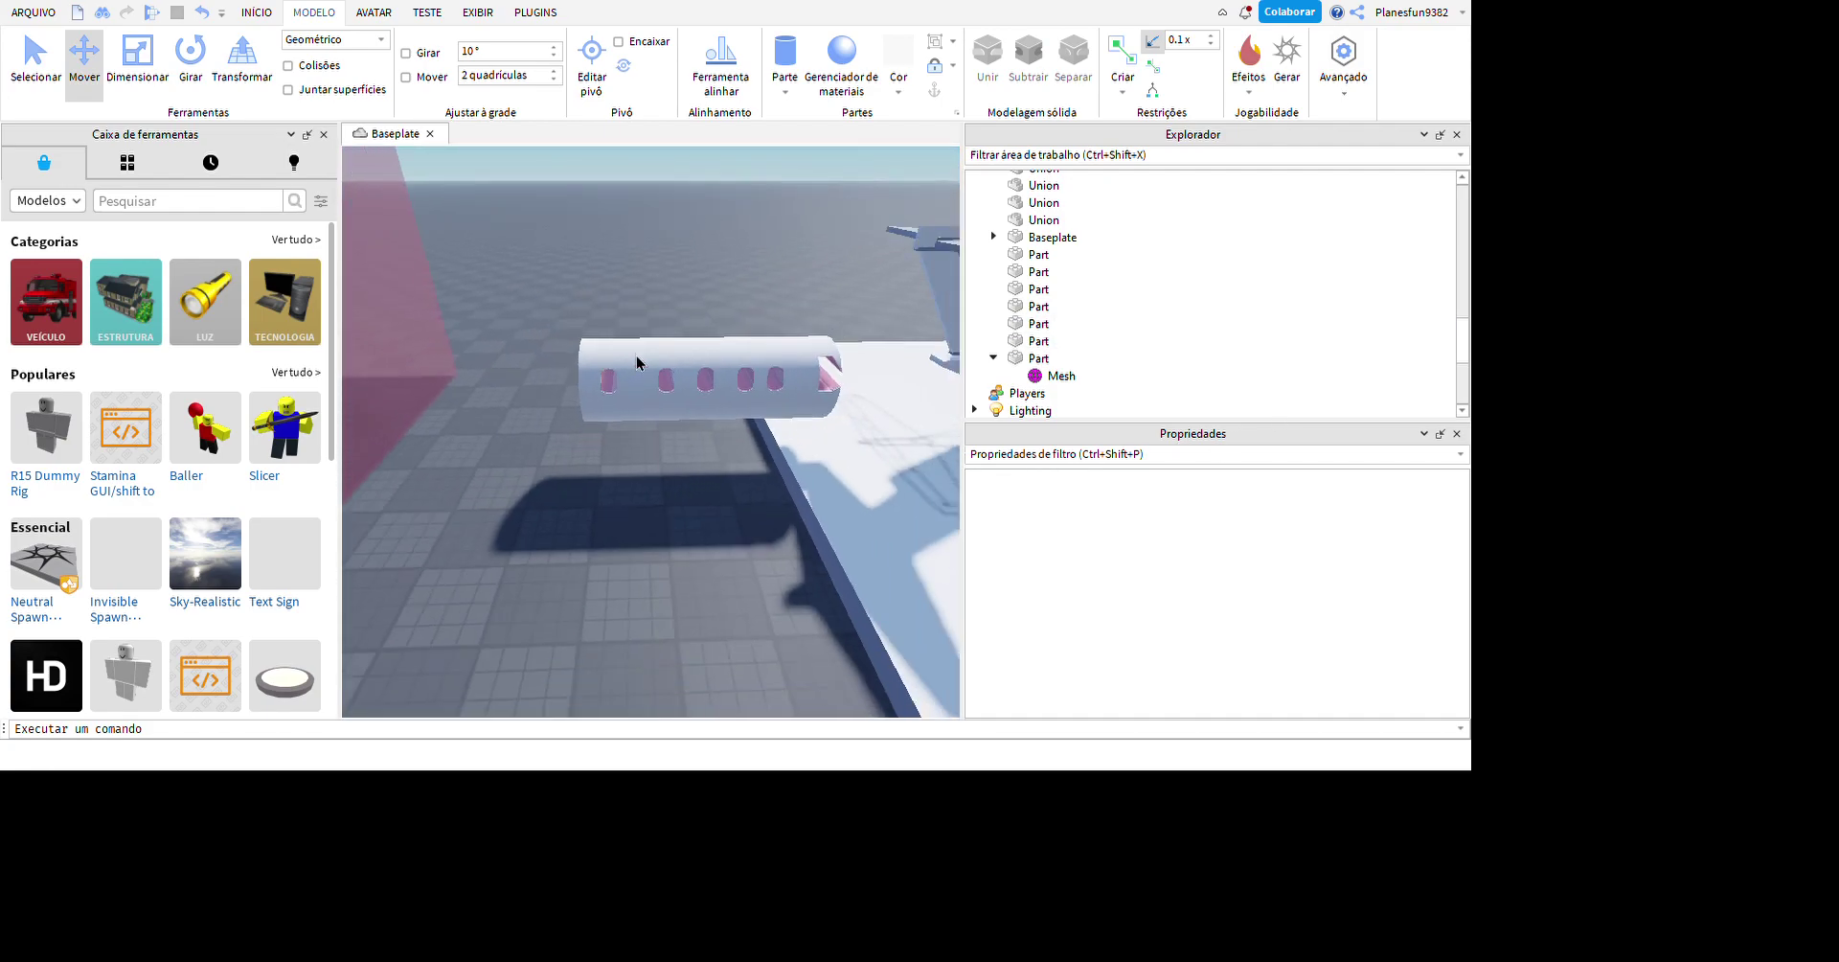
scroll(1343, 331, up, 3)
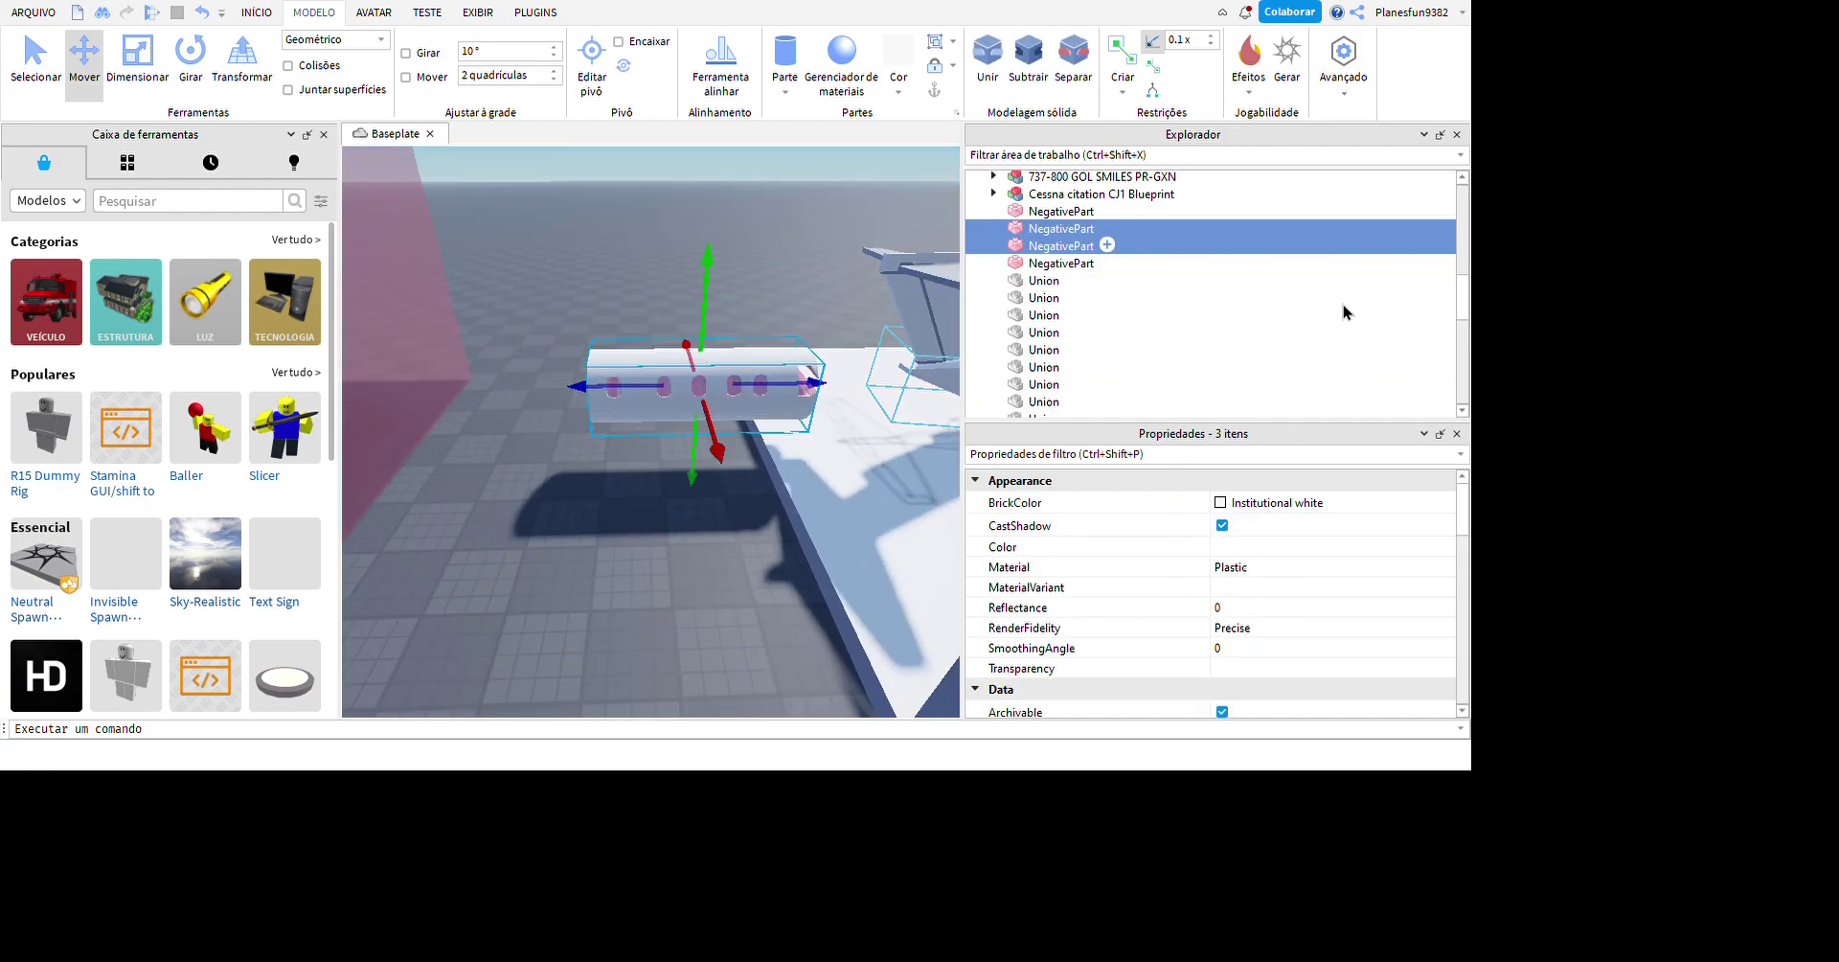
scroll(1328, 348, down, 5)
ctrl+click(1328, 355)
click(860, 687)
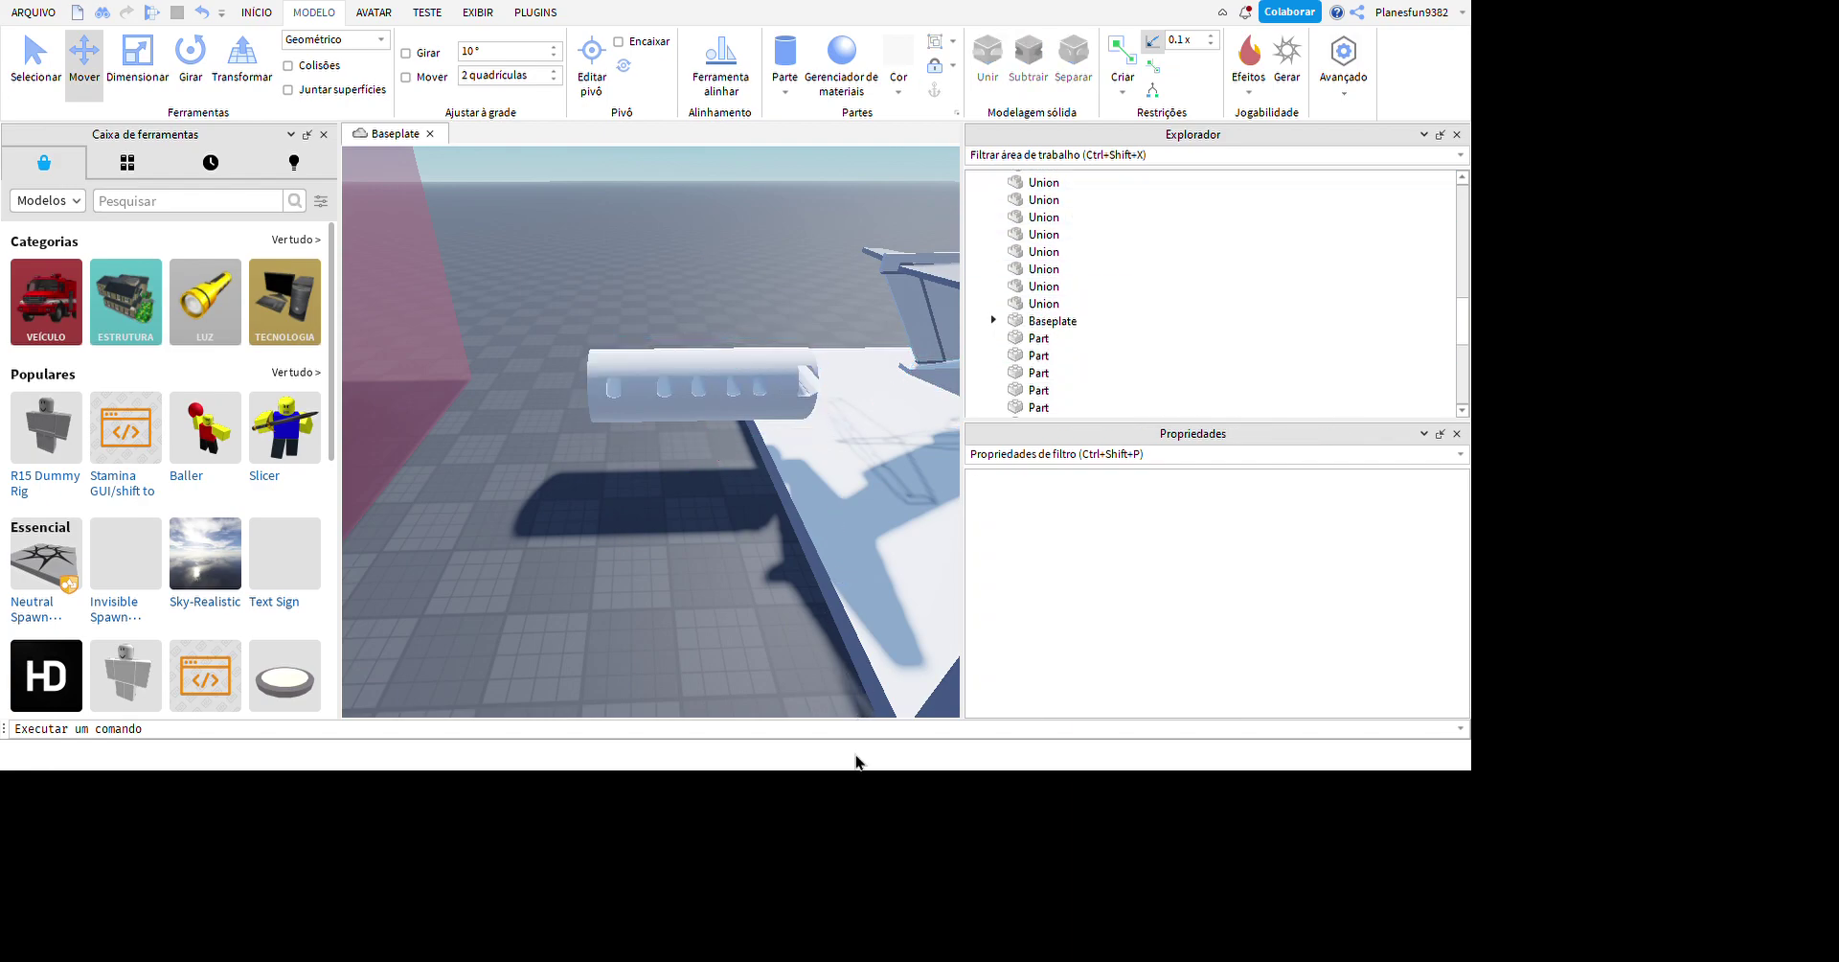
- Separate the copied tube's window cutouts and delete the five window negatives
click(1140, 303)
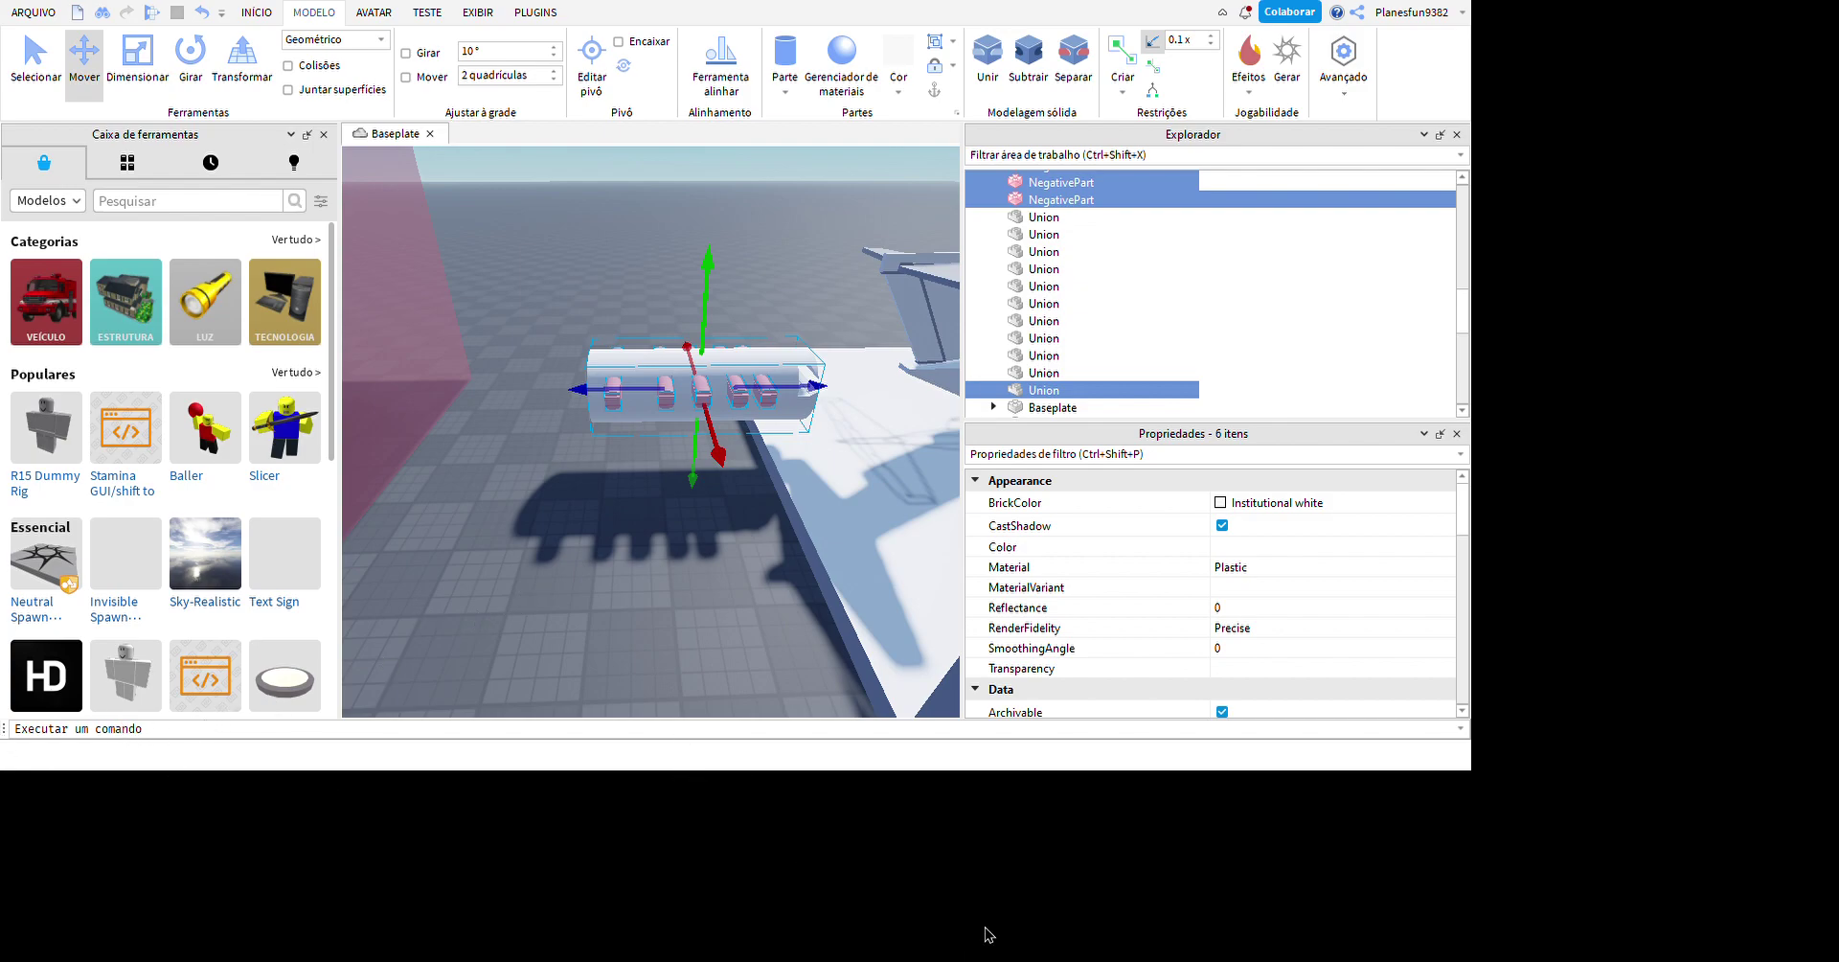
scroll(949, 668, down, 10)
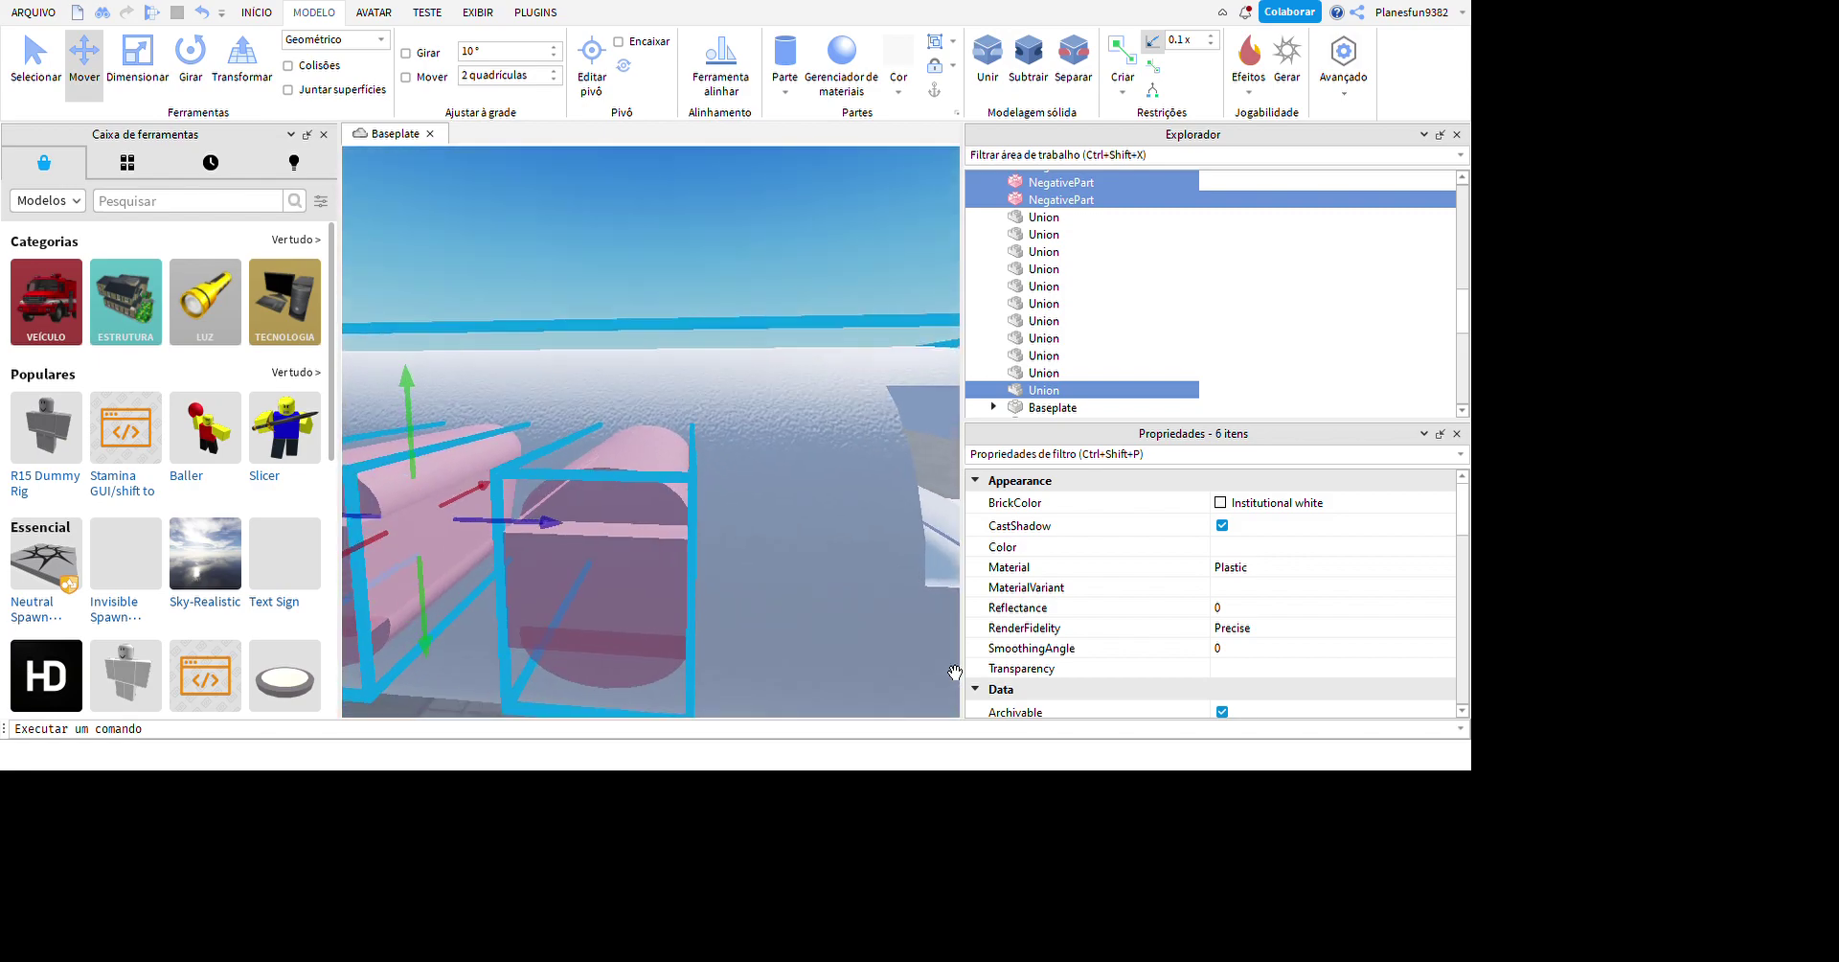
key(f)
right_drag(939, 341, 862, 398)
scroll(862, 398, up, 5)
ctrl+click(1004, 420)
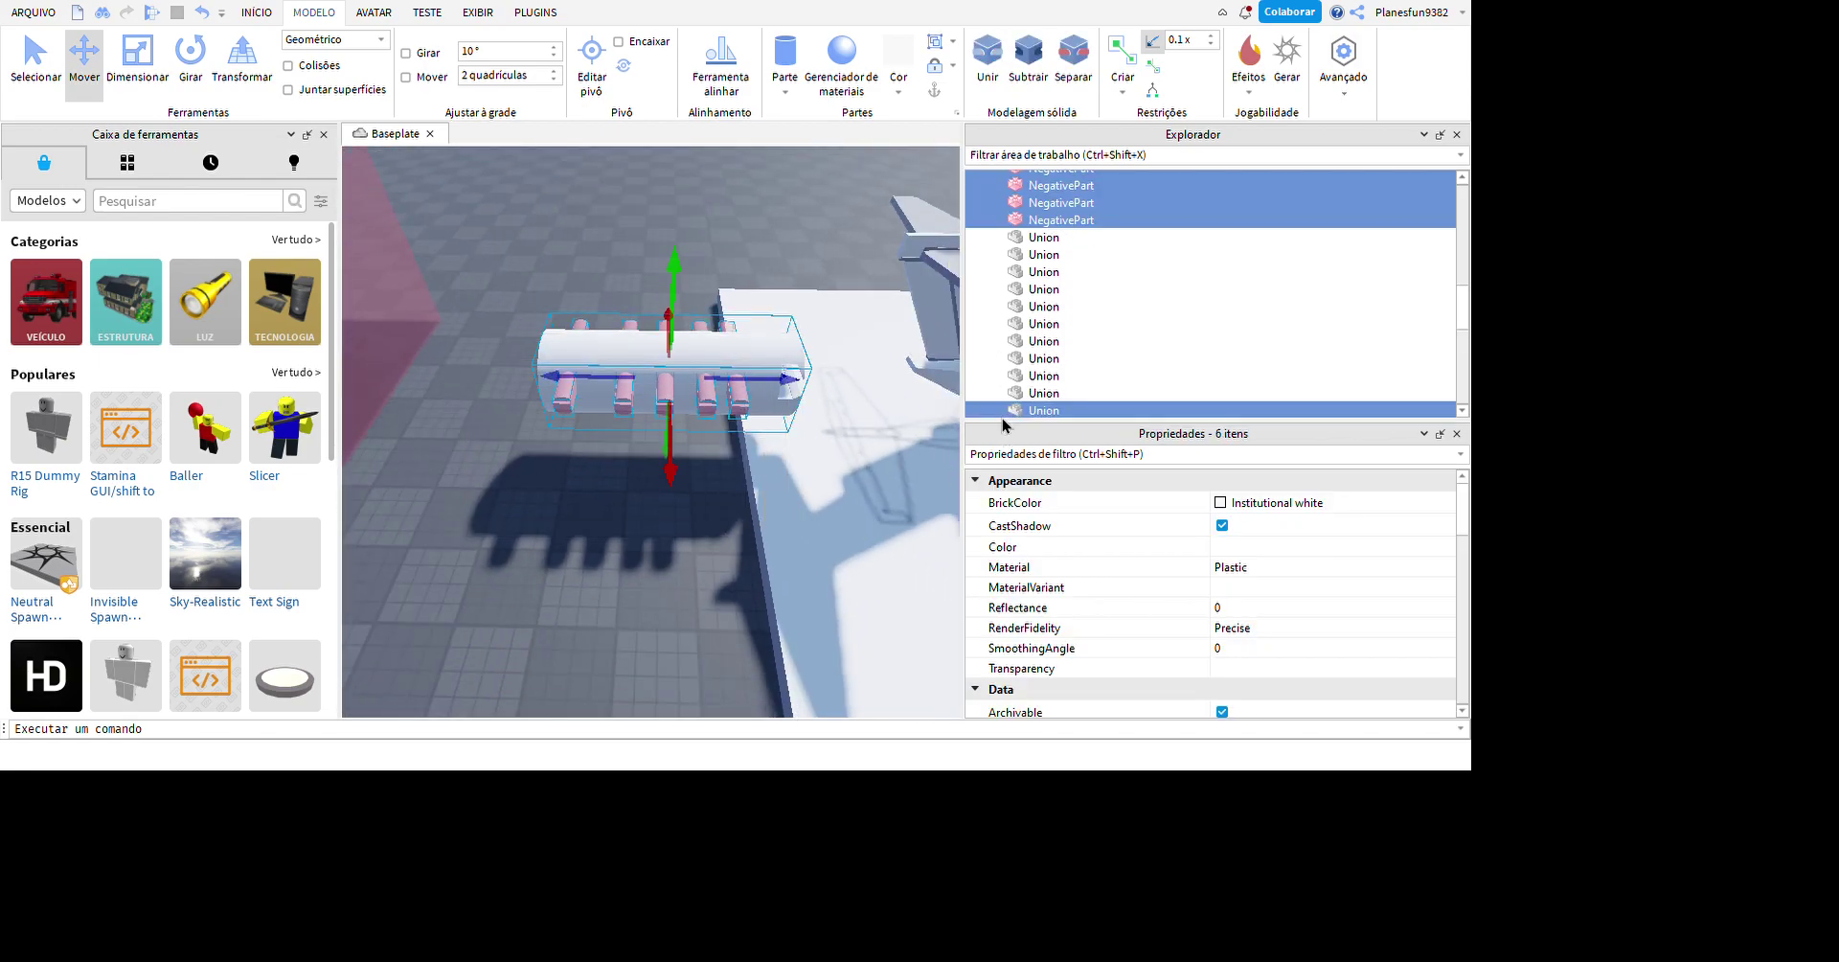
key(Delete)
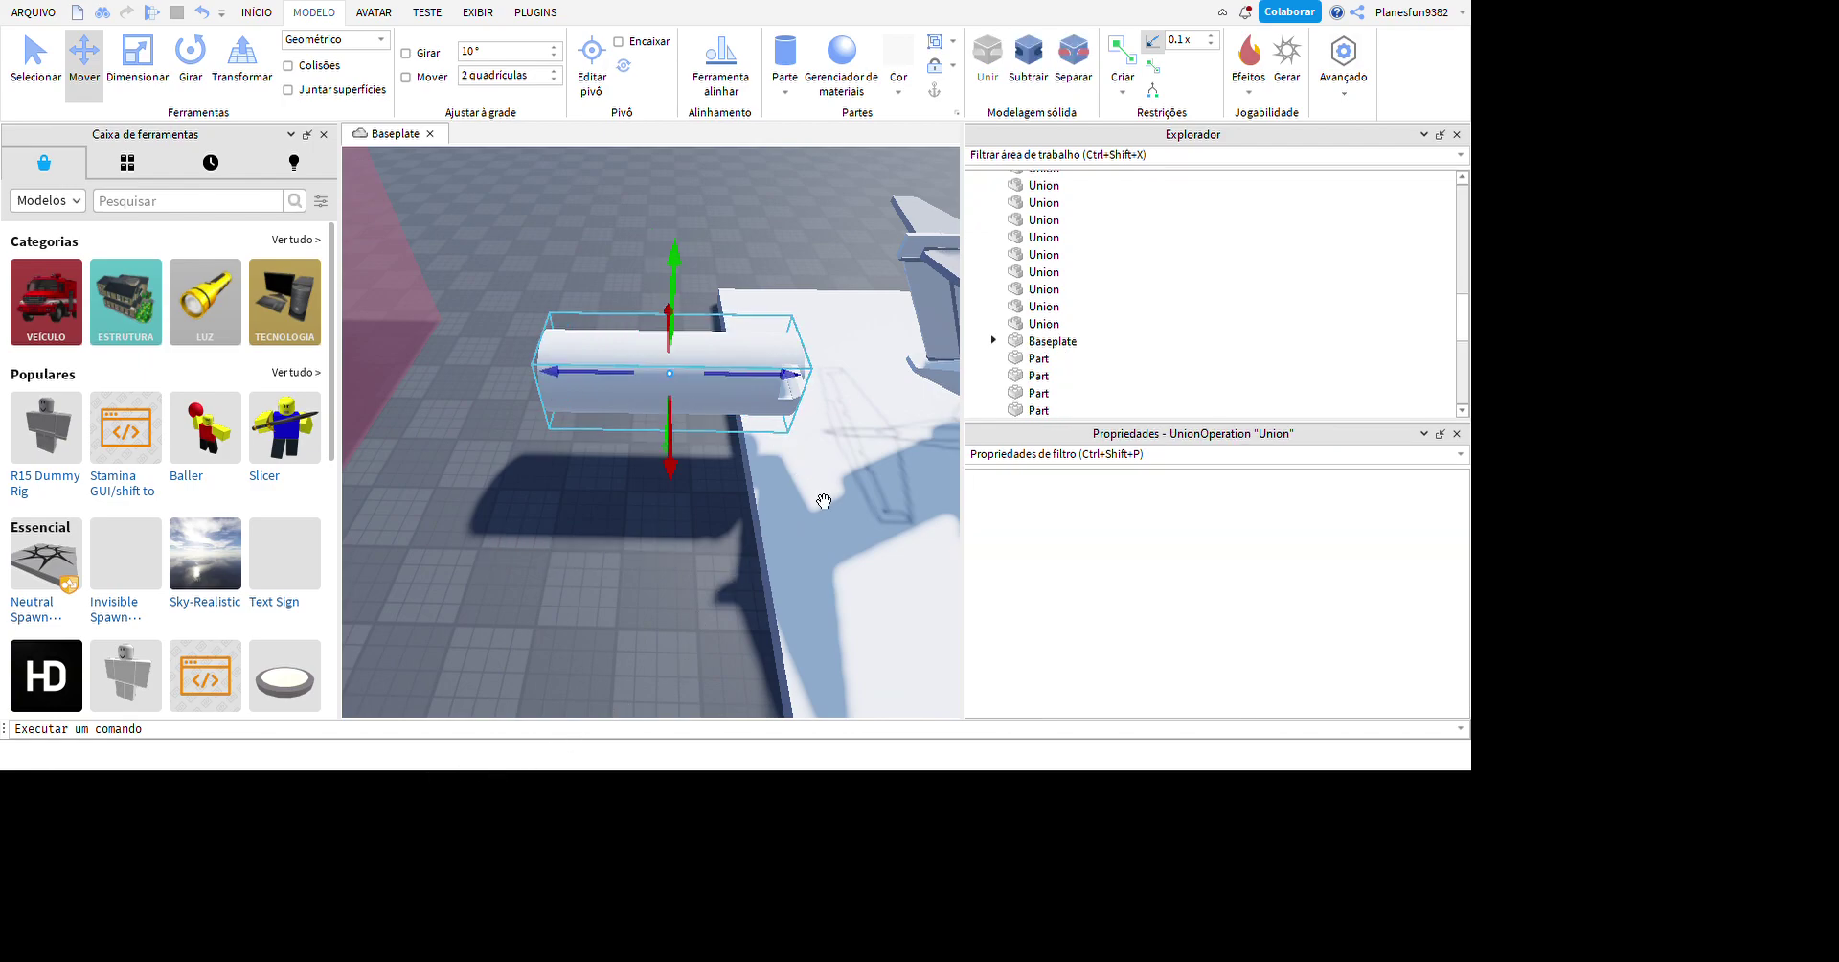
- Separate the front cutout from the copied tube and place the plain tube as a negative over the aircraft's cabin
key(f)
mouse_move(829, 519)
right_down()
mouse_move(805, 496)
mouse_move(829, 519)
right_up()
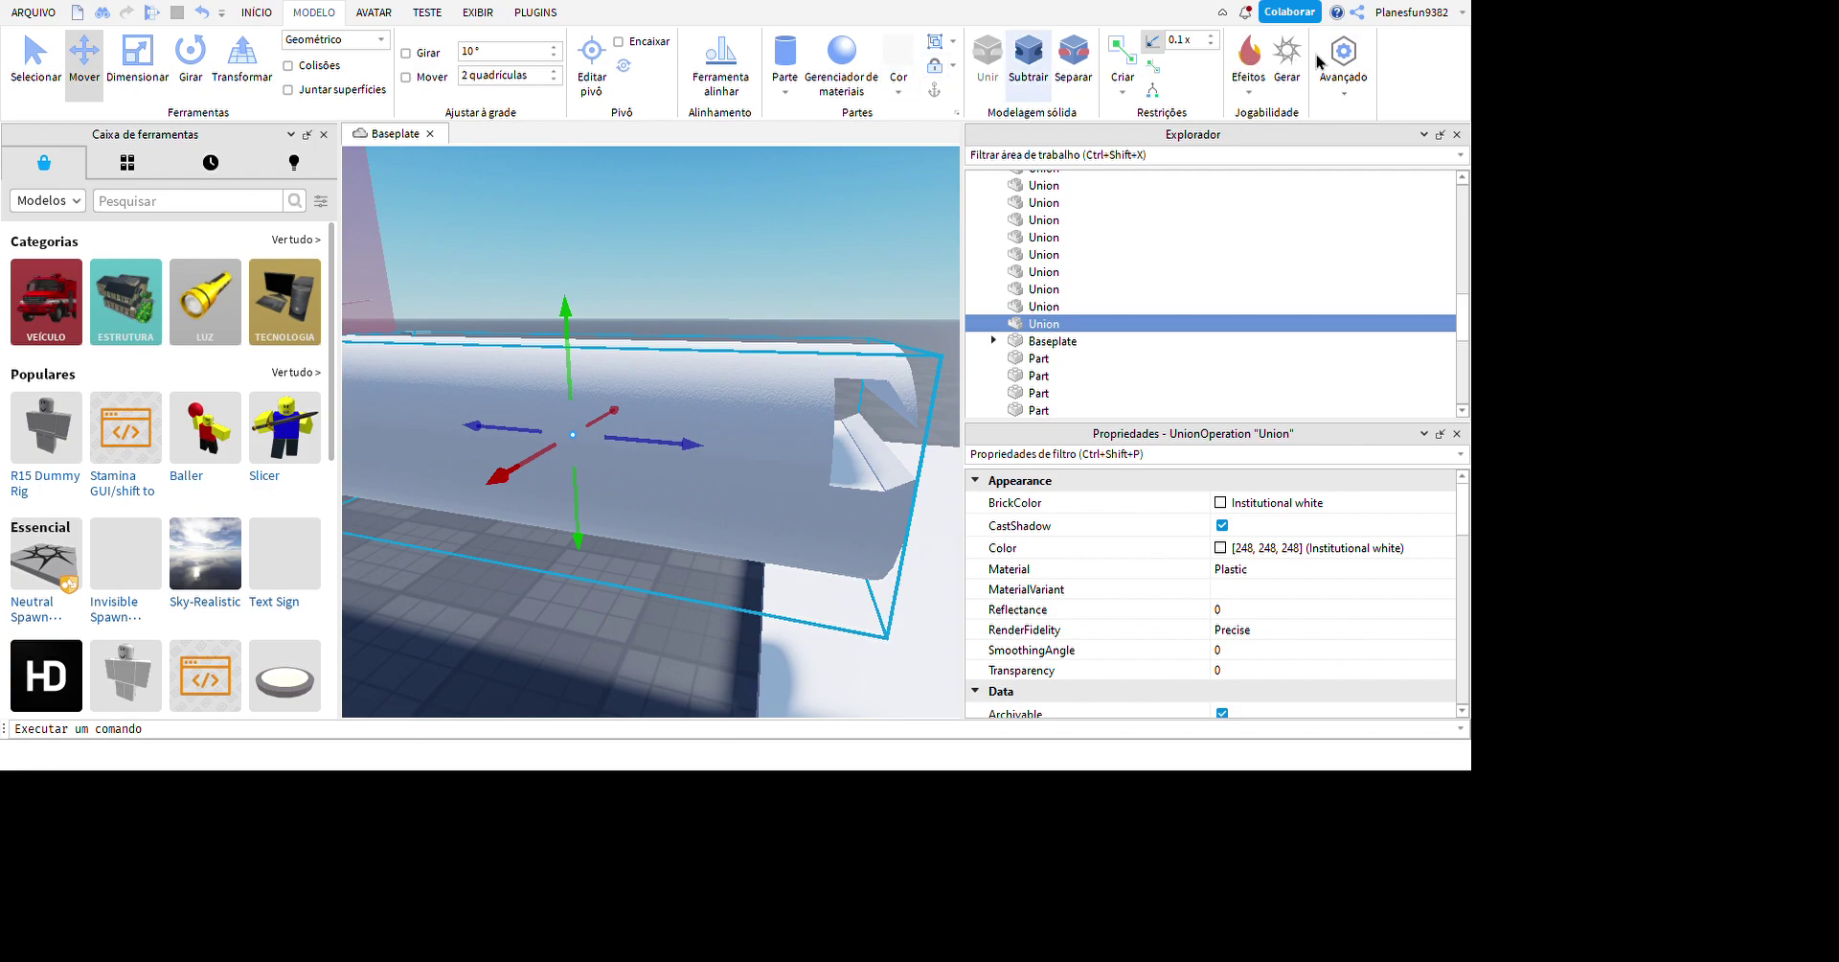
key(ctrl+shift+u)
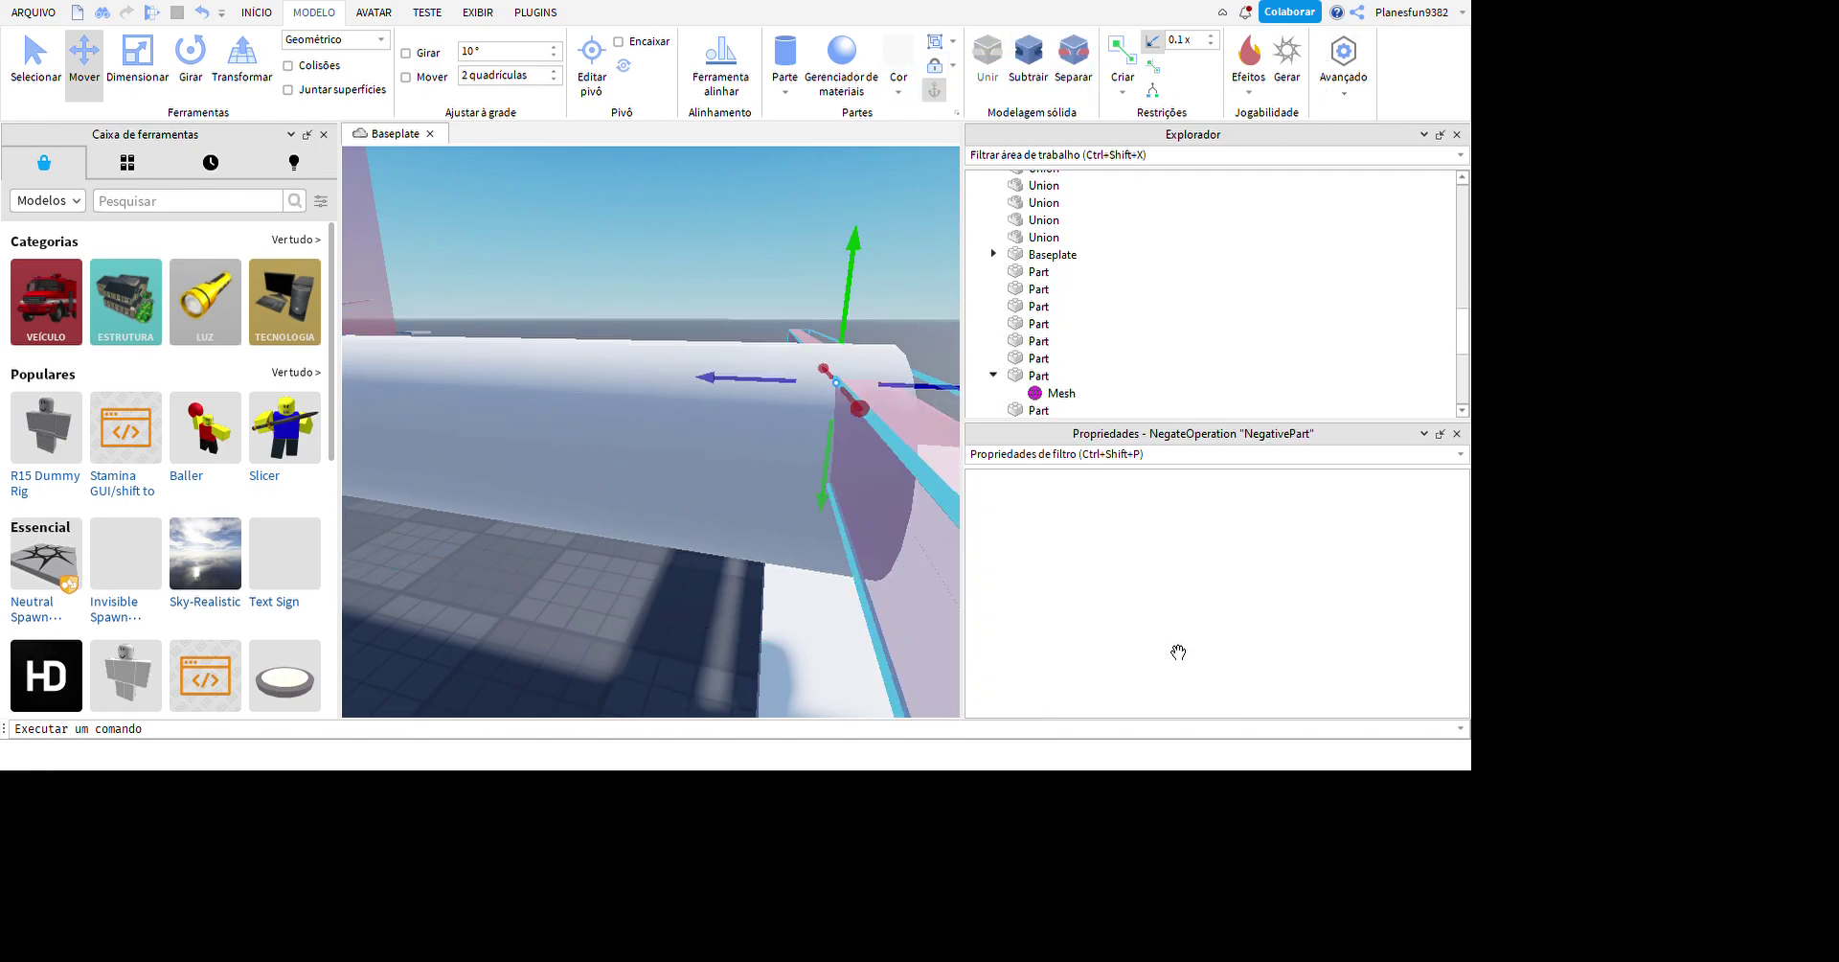
key(f)
right_drag(886, 557, 958, 560)
key(ctrl+shift+n)
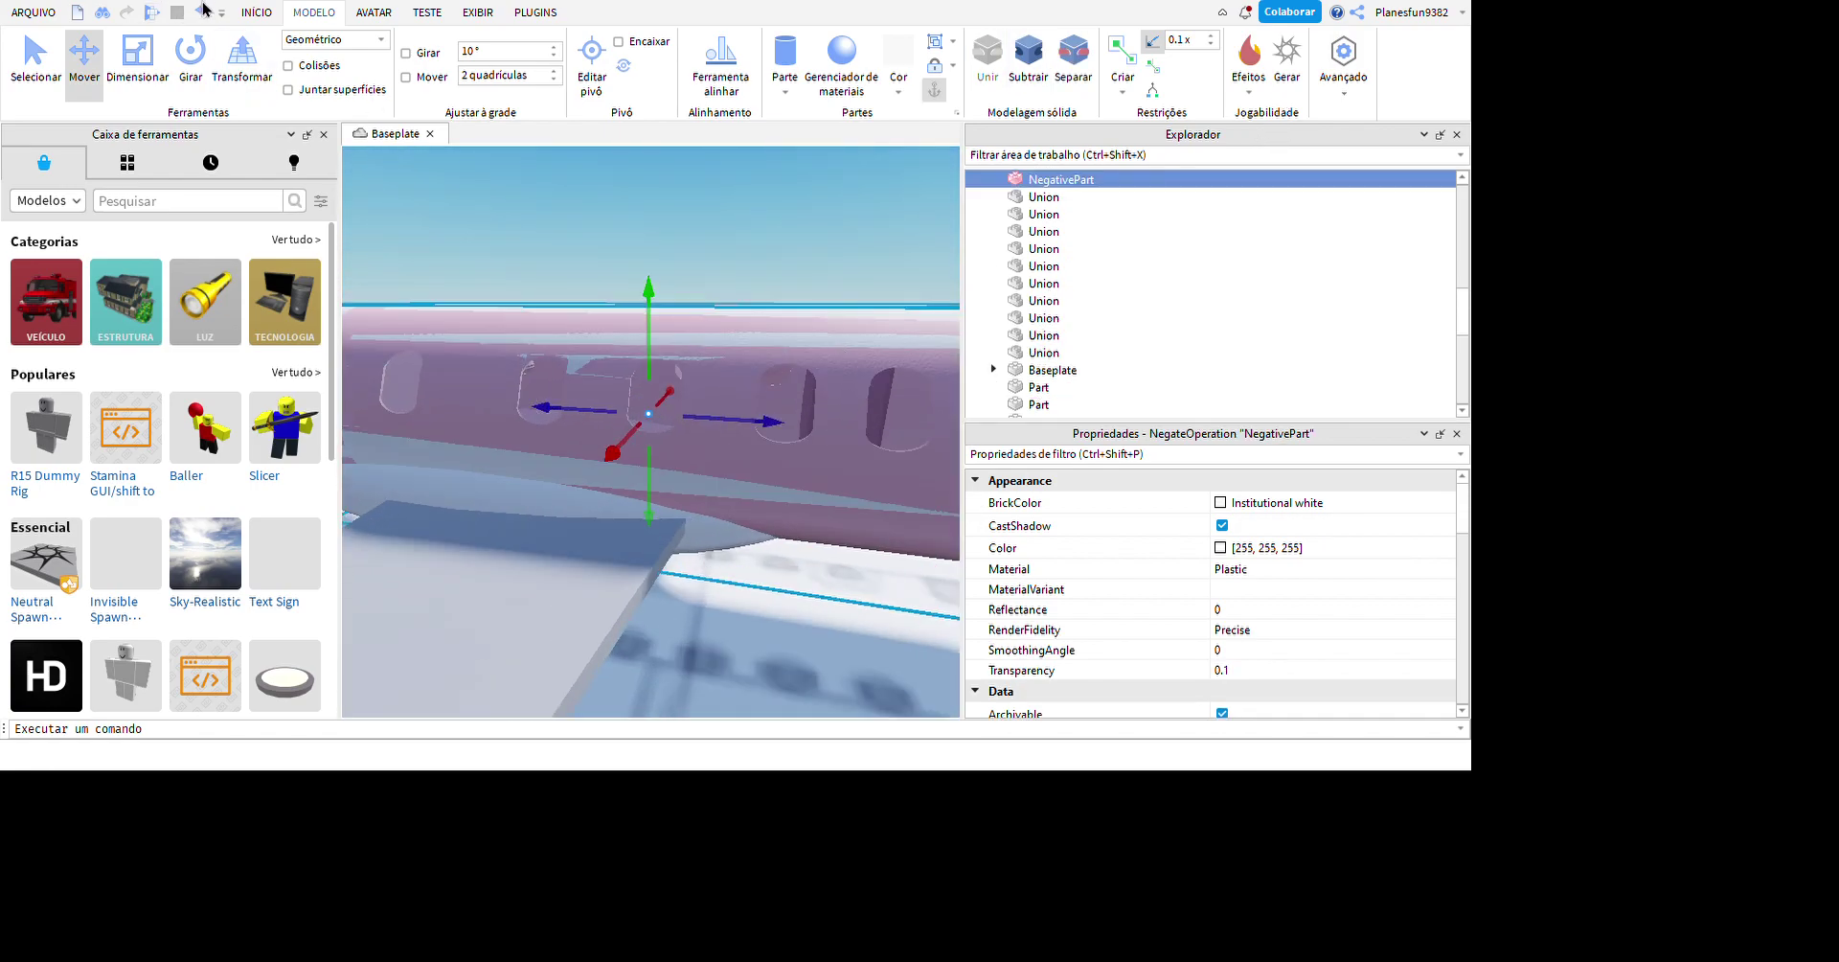
- Fit the negative tube inside the cabin and unite a copy of it with the belly fairing to cut away the overlap
right_drag(592, 284, 746, 440)
right_drag(731, 526, 971, 471)
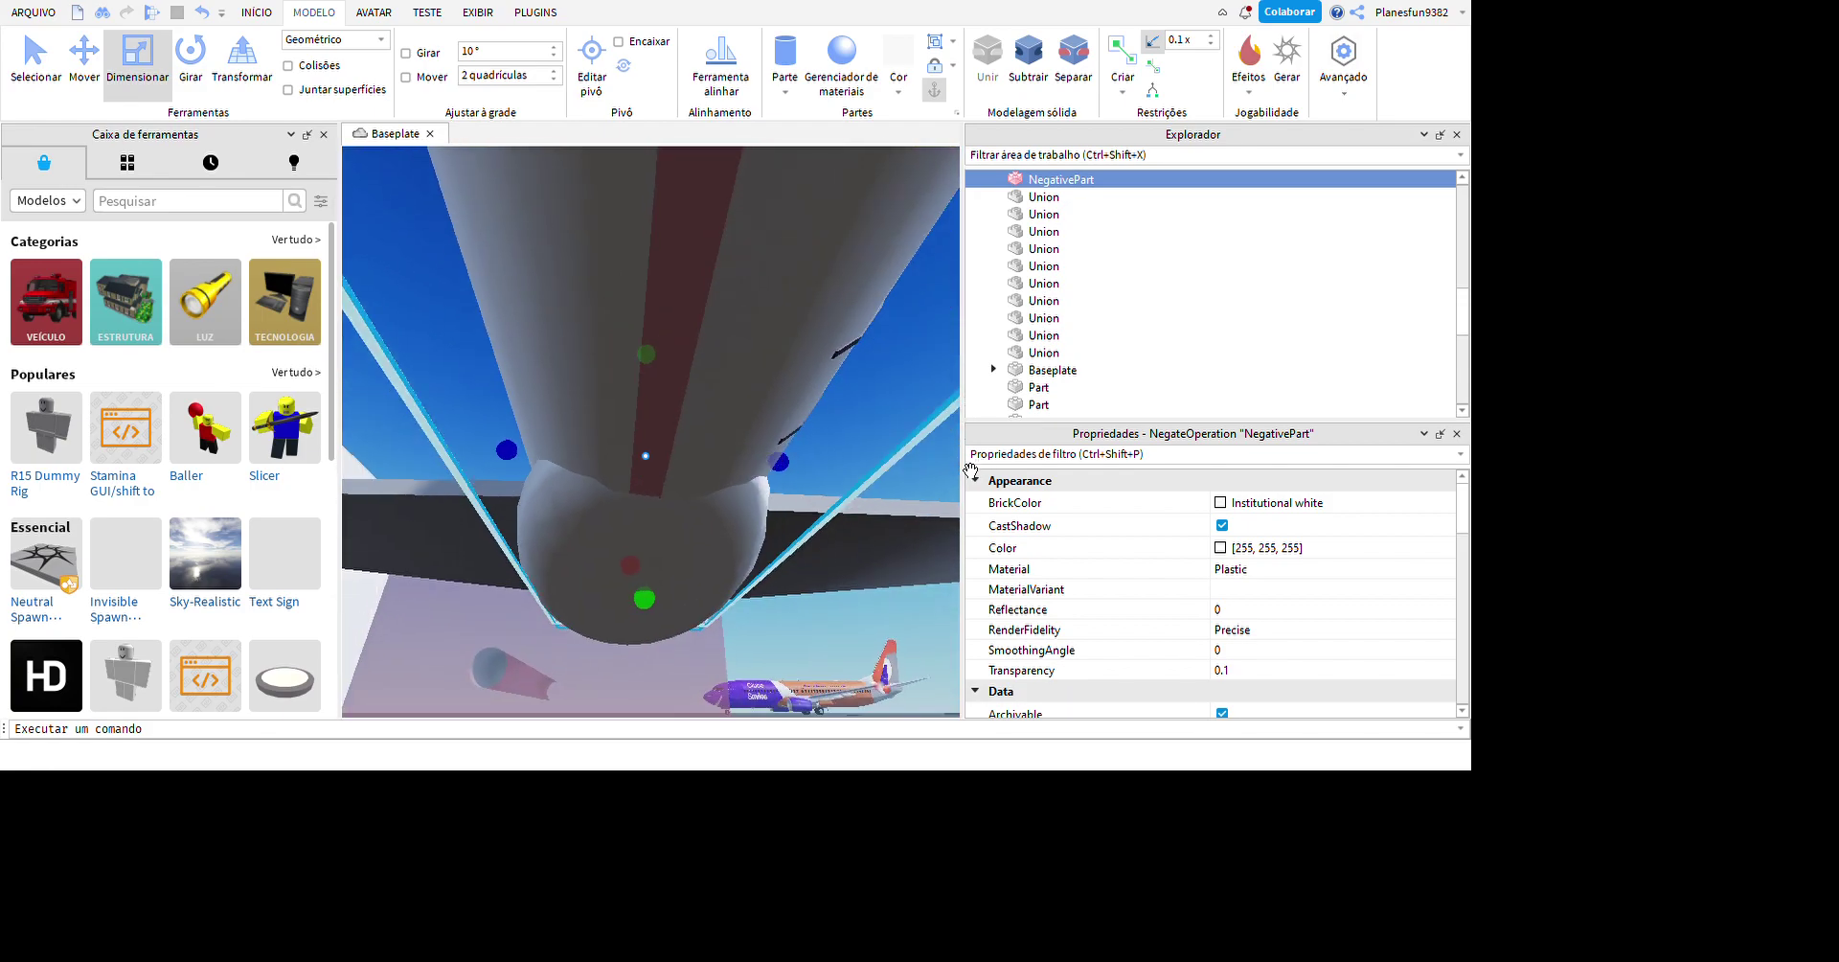
right_drag(846, 780, 841, 731)
right_drag(799, 627, 837, 478)
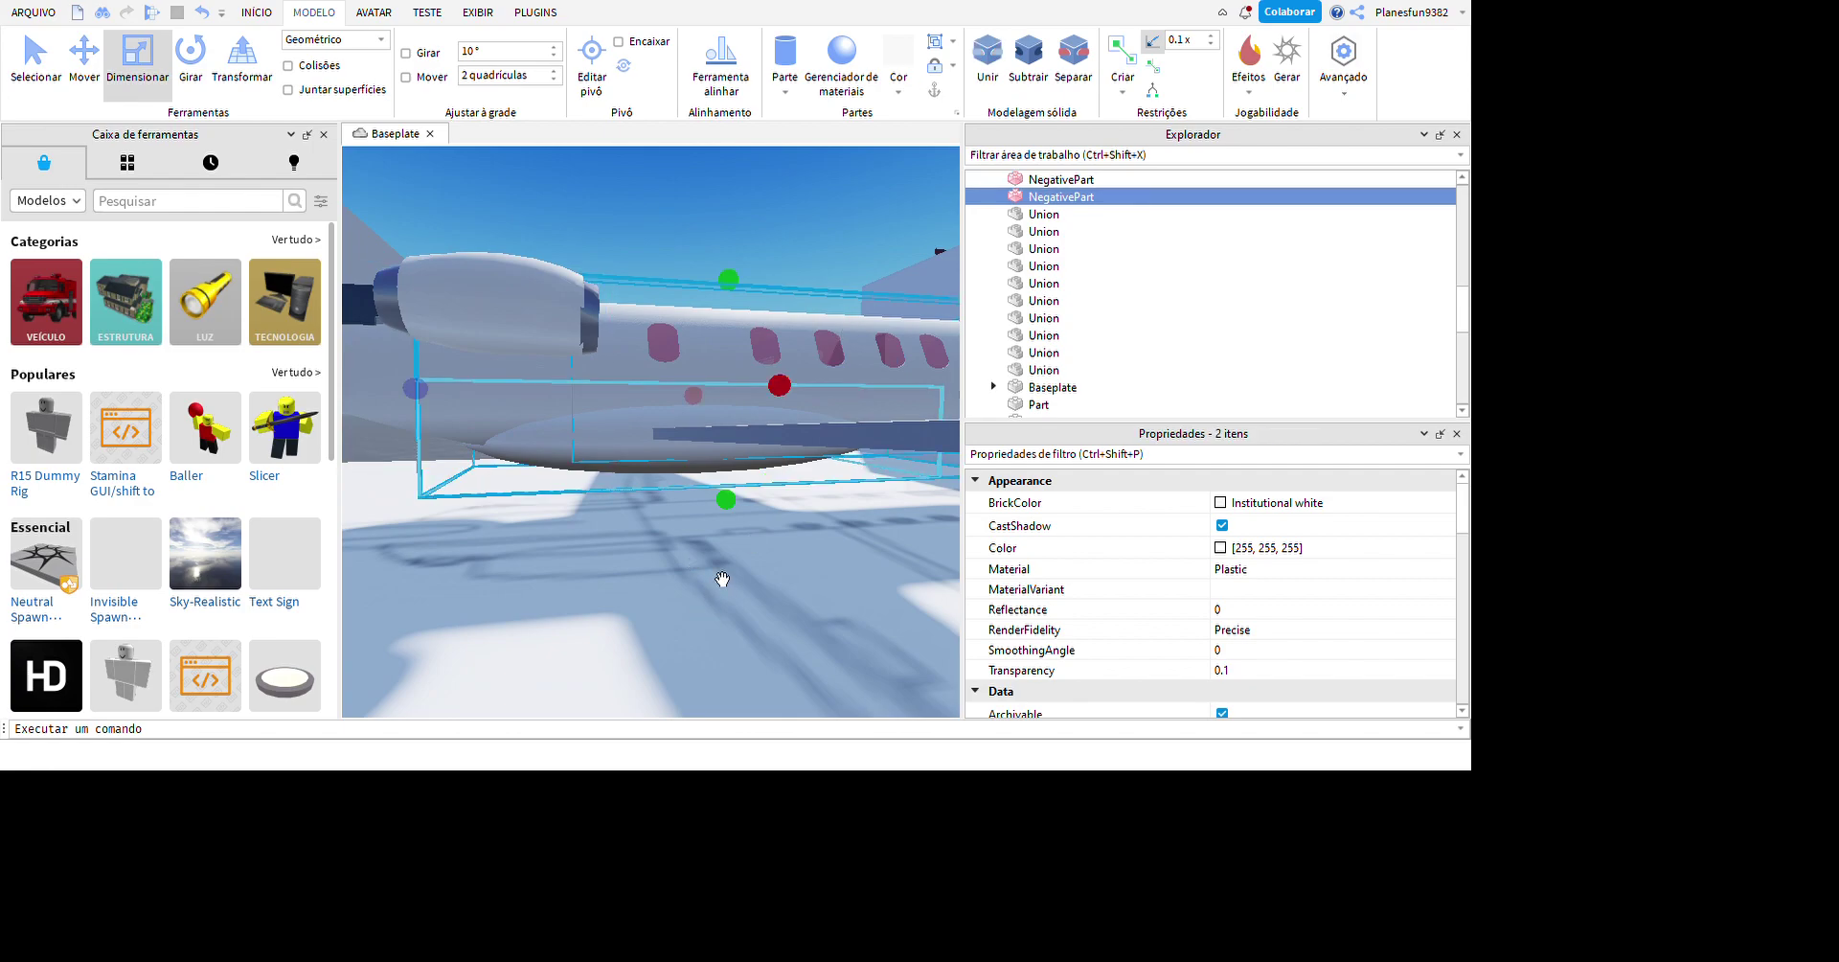
click(987, 58)
right_drag(867, 412, 910, 427)
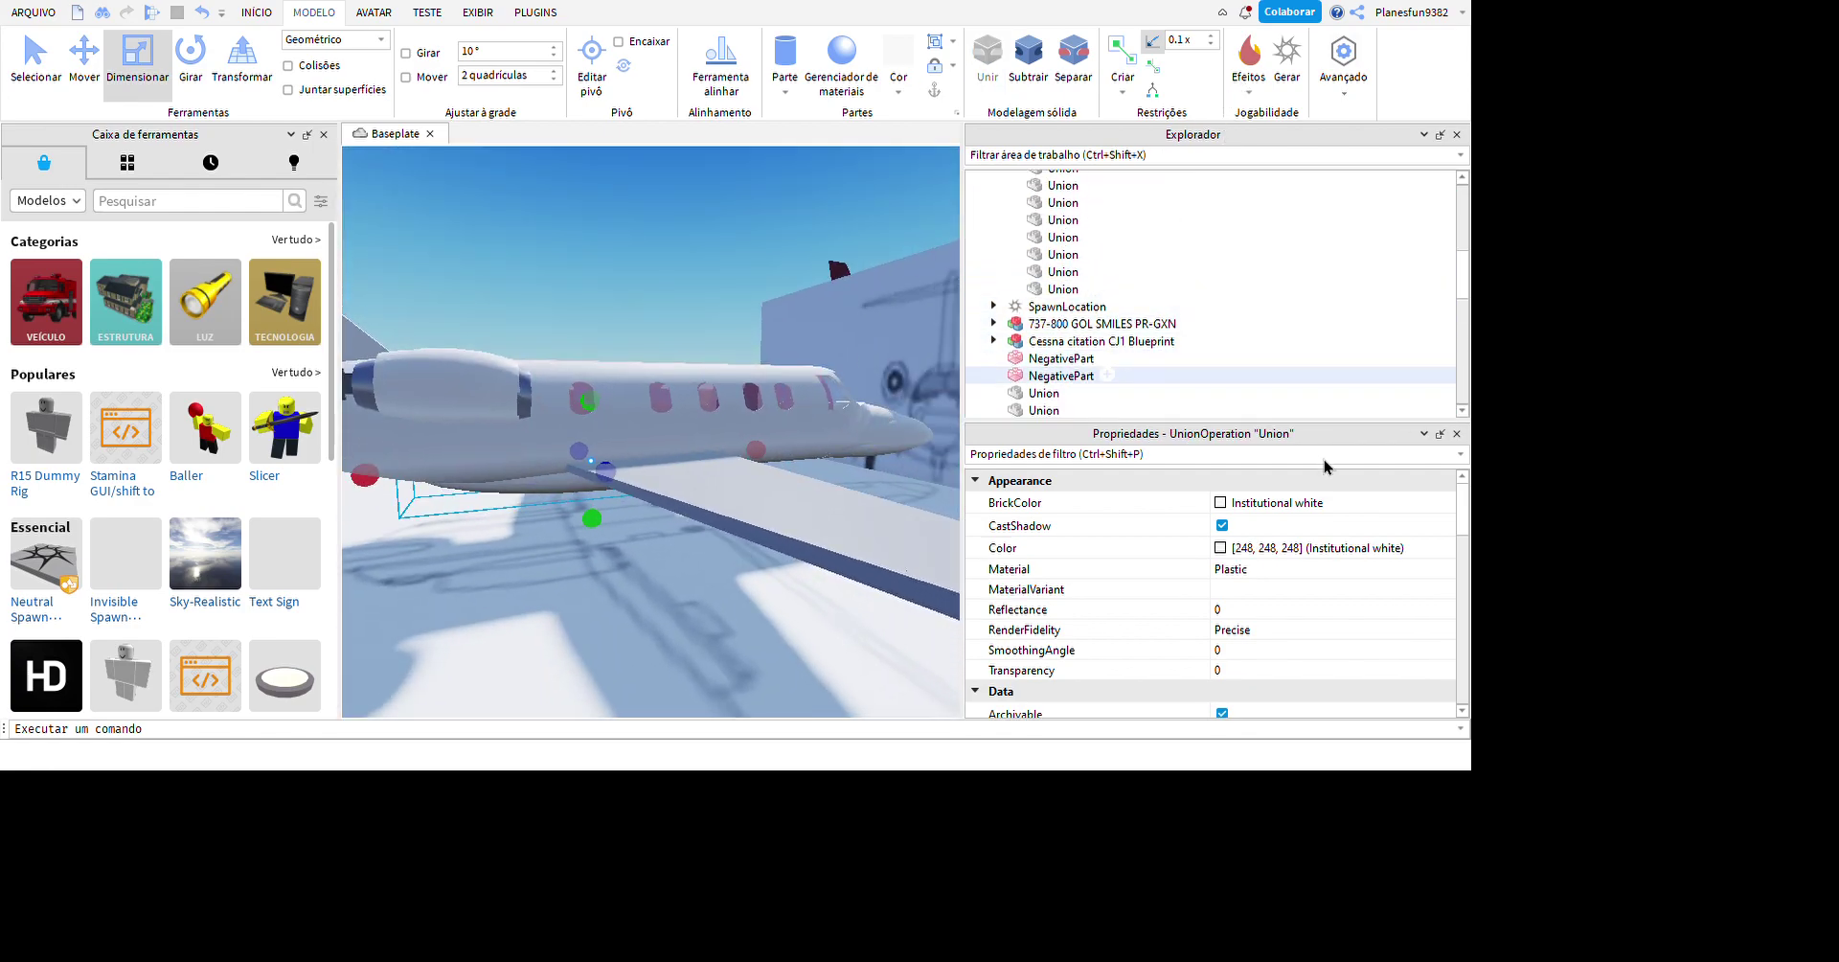
- Unite the negative tube with the smoky grey door outline piece to clear its solid core from the cabin
scroll(780, 493, up, 5)
right_drag(780, 501, 842, 537)
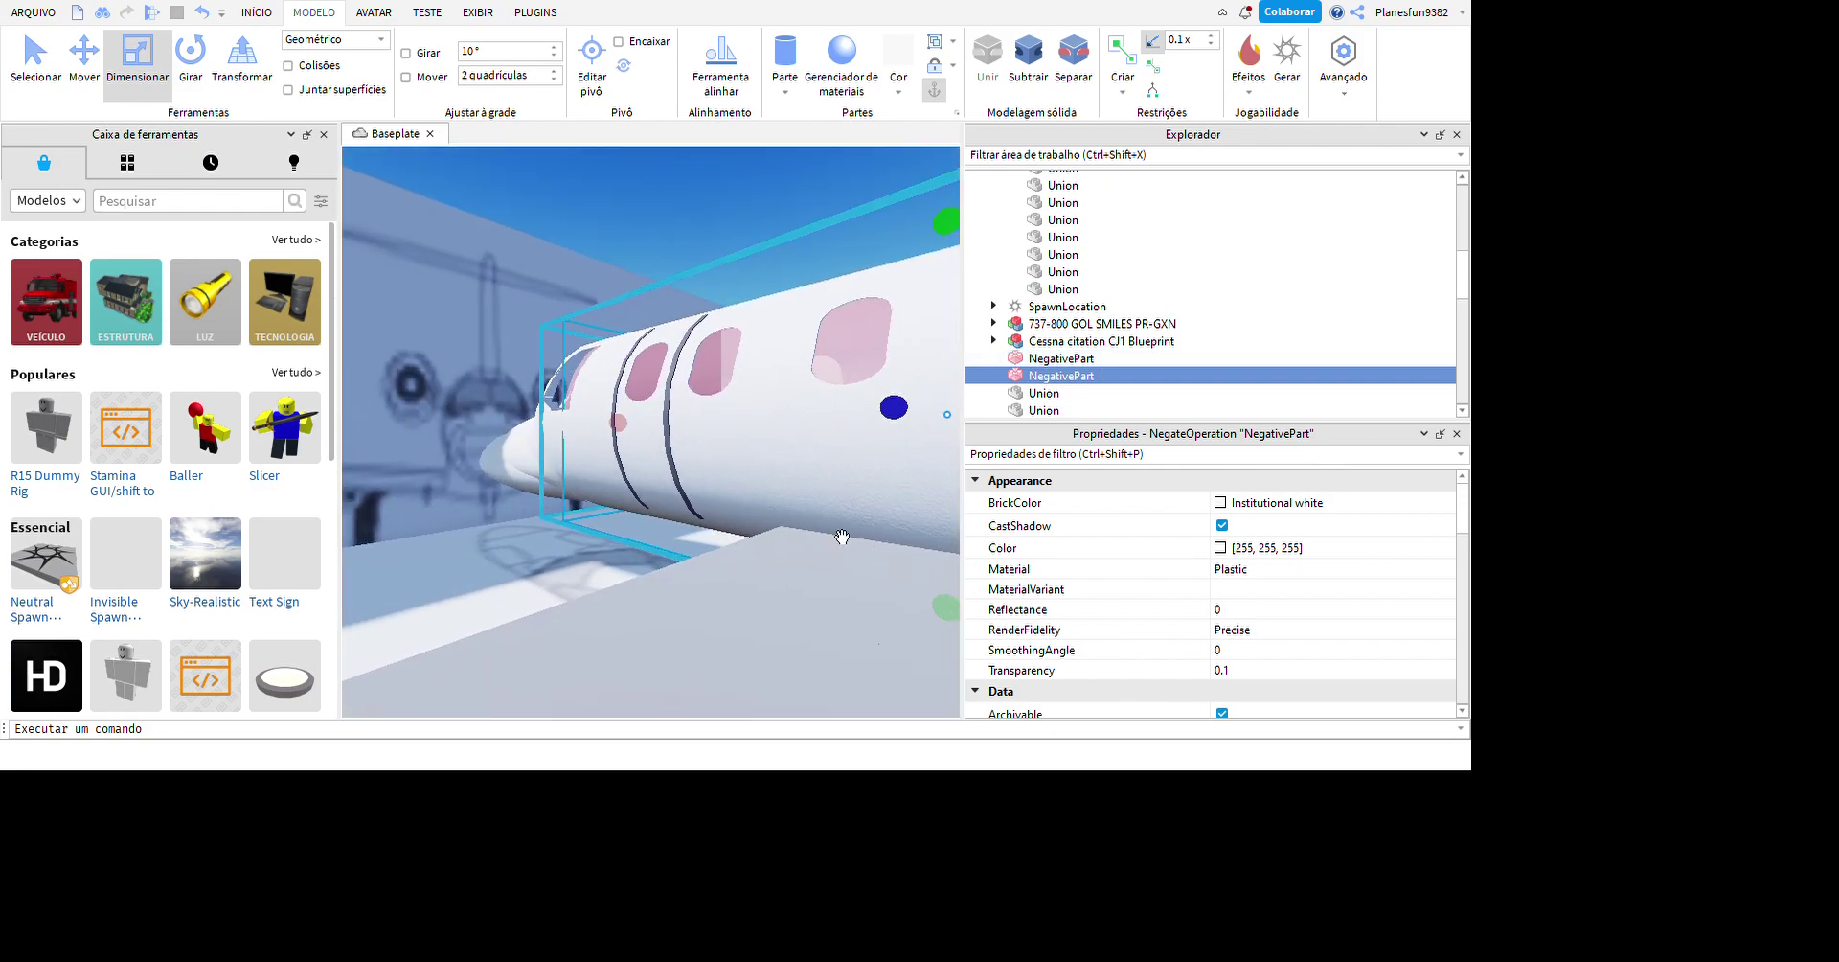
ctrl+click(867, 576)
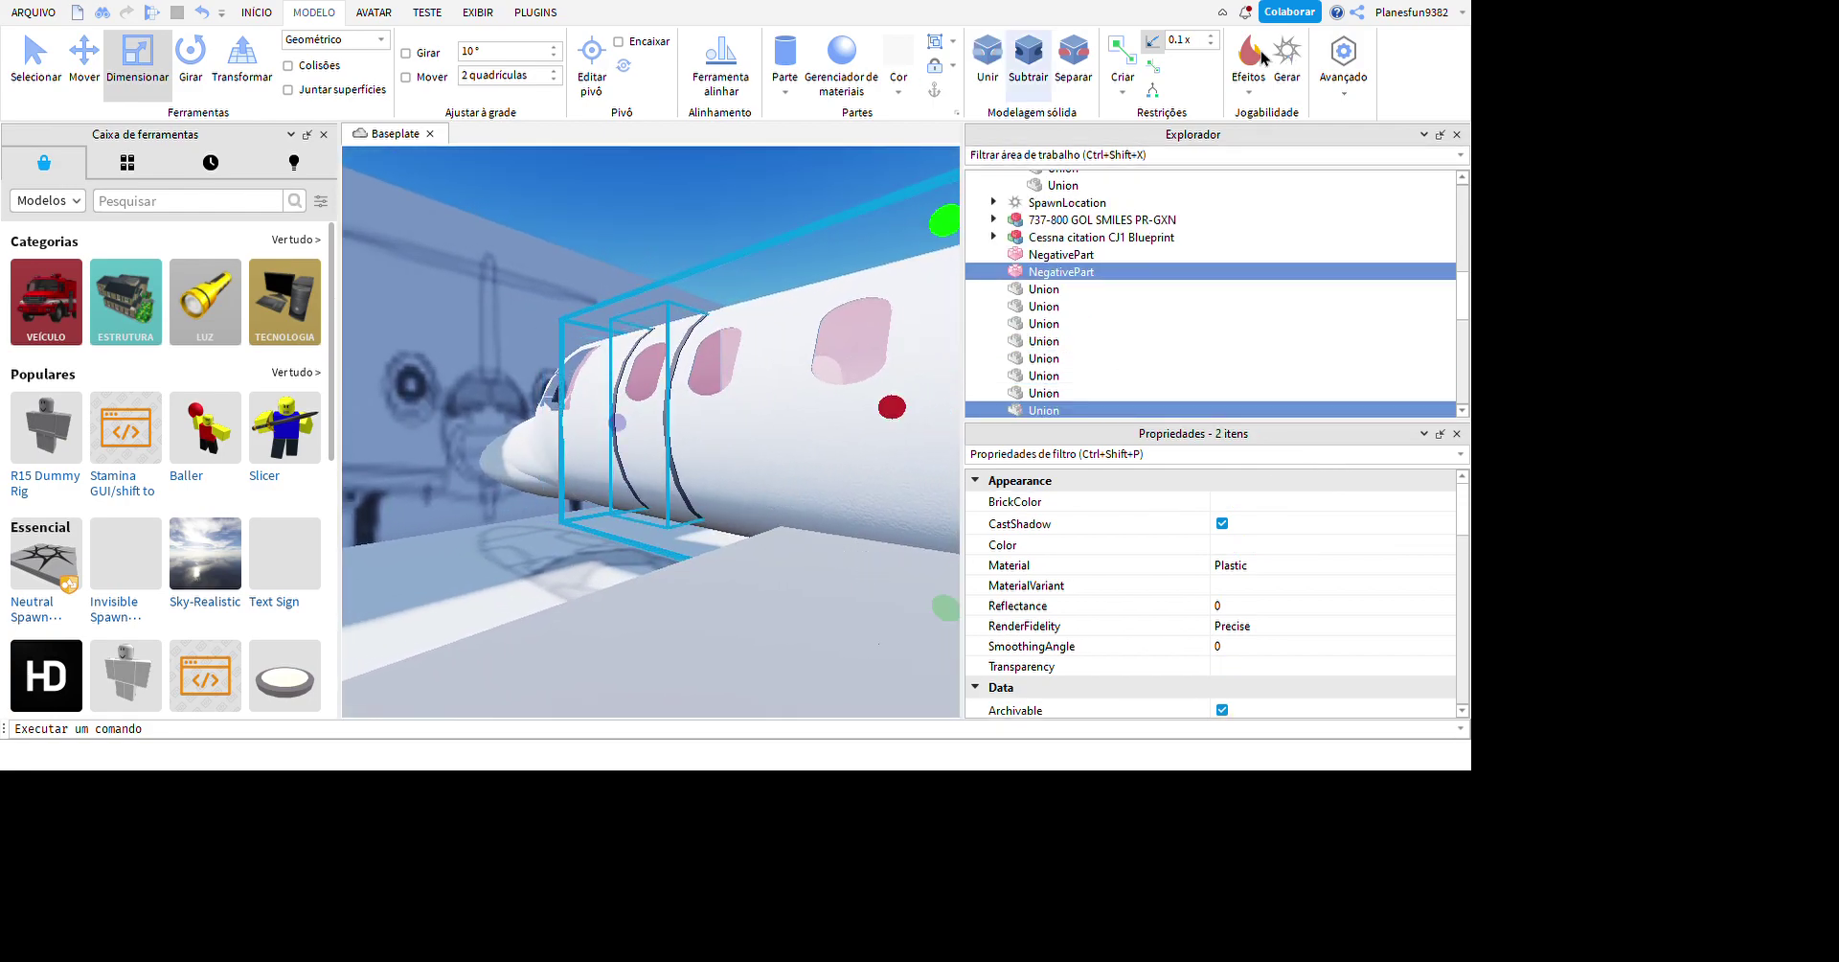
key(ctrl+shift+g)
scroll(876, 431, up, 3)
right_drag(876, 432, 888, 450)
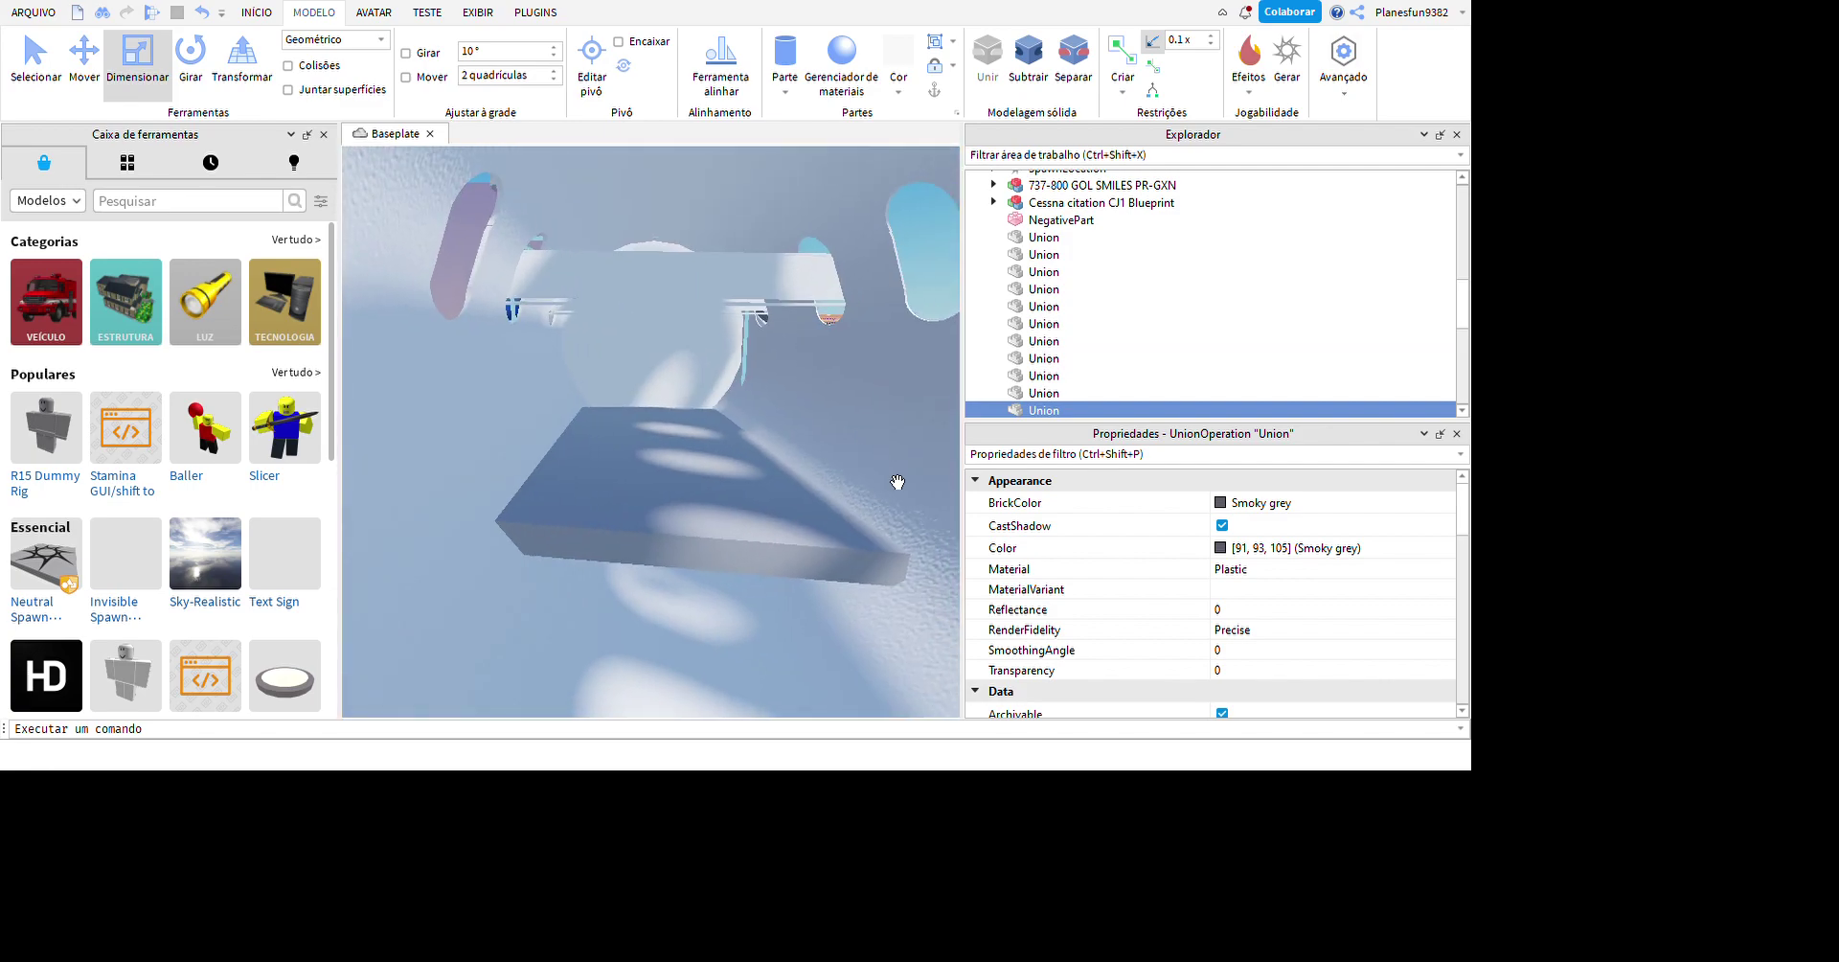
- Examine the fuselage windows, belly fairing and engine area from outside and below
scroll(871, 599, down, 10)
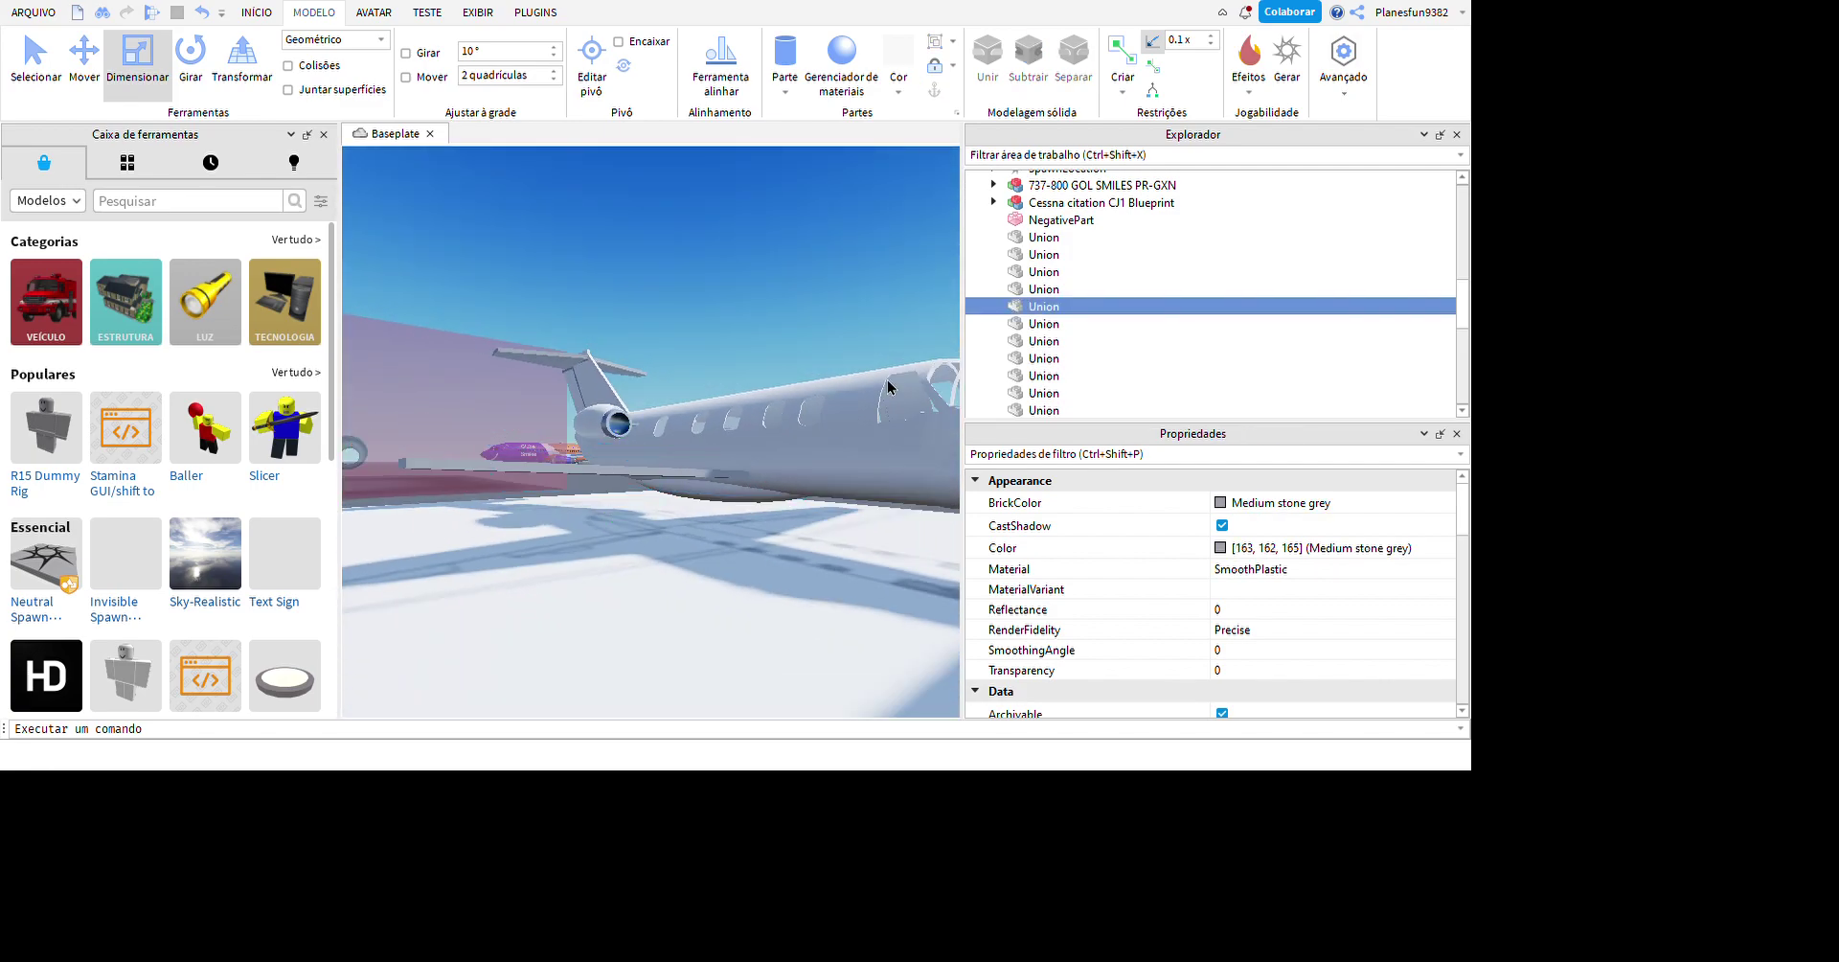
click(887, 402)
scroll(887, 403, up, 5)
click(918, 420)
key(f)
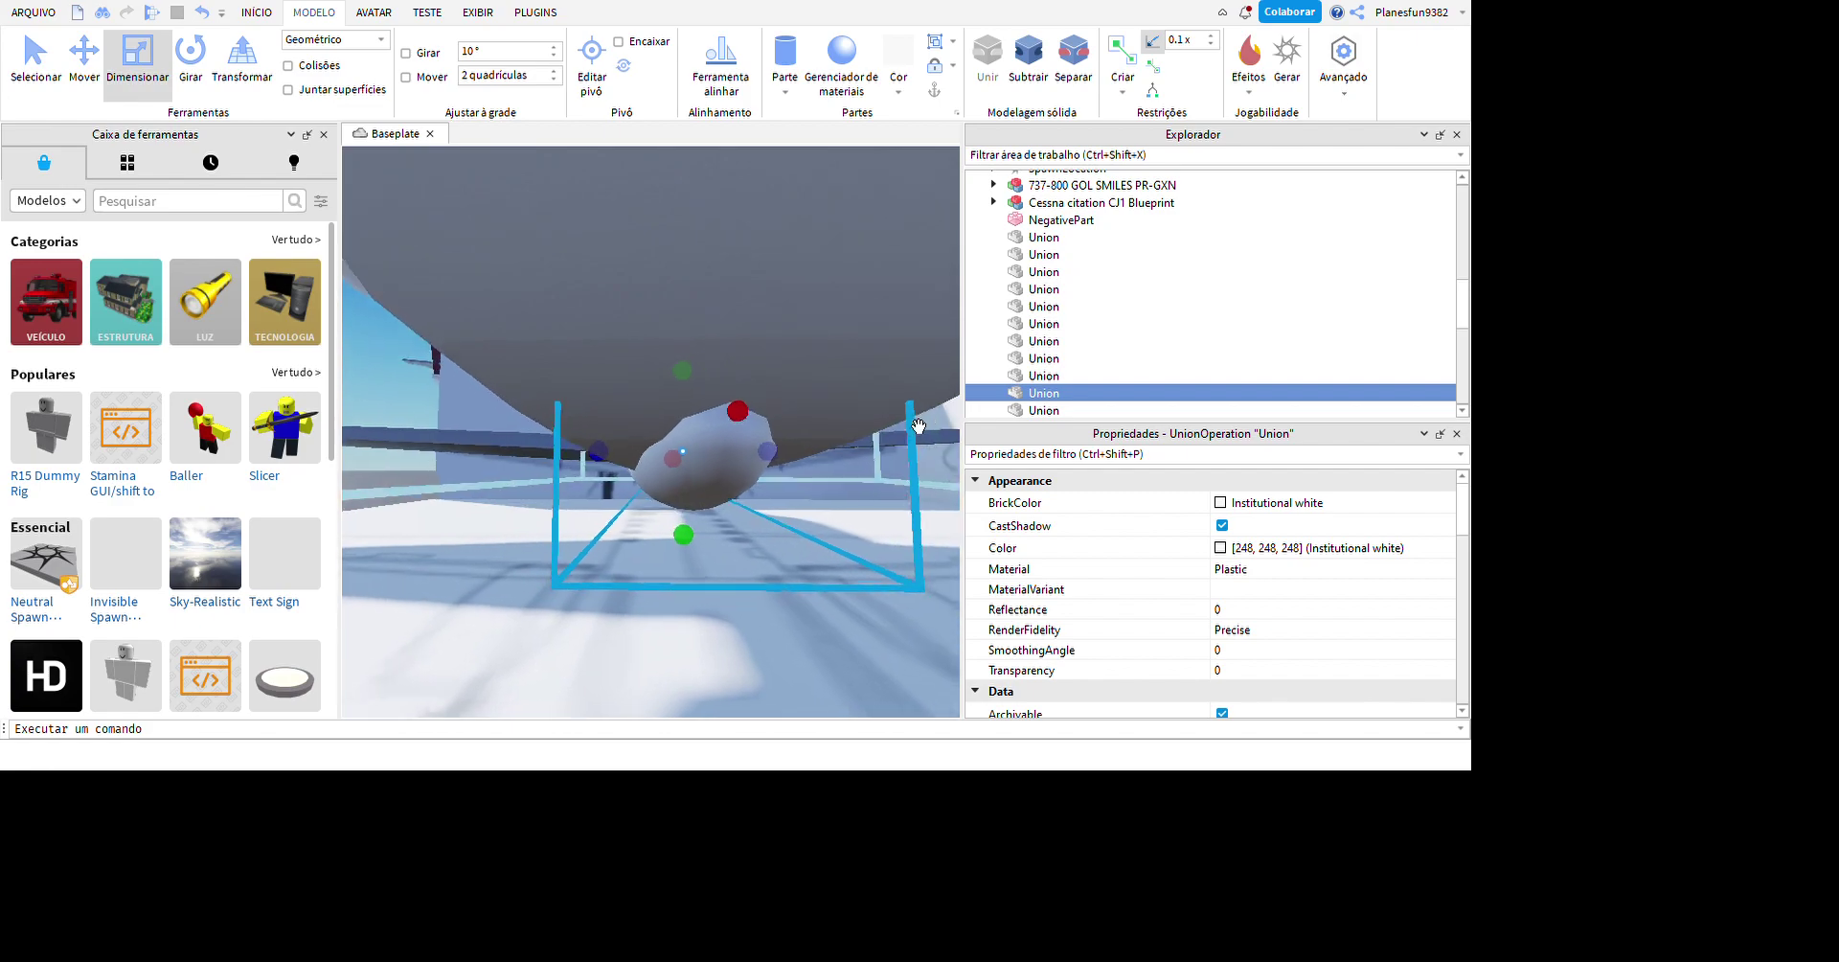
right_drag(918, 426, 925, 437)
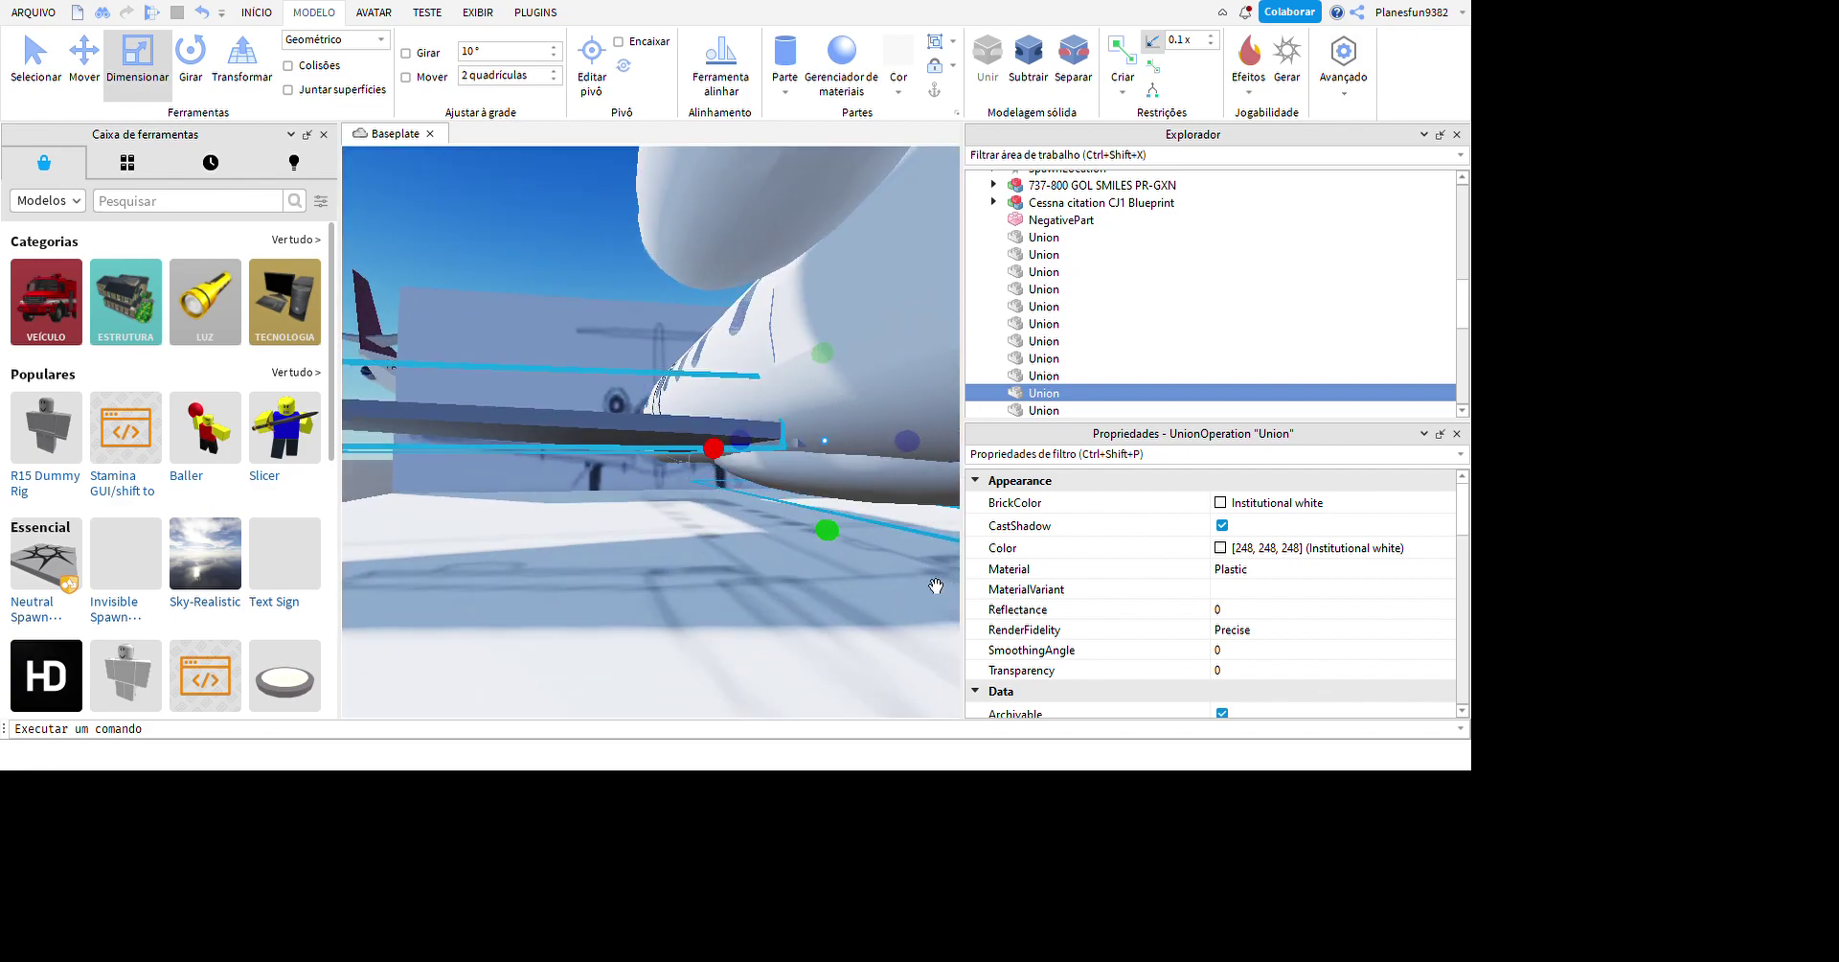
right_drag(952, 590, 867, 525)
right_drag(1087, 513, 510, 491)
middle_drag(510, 491, 630, 488)
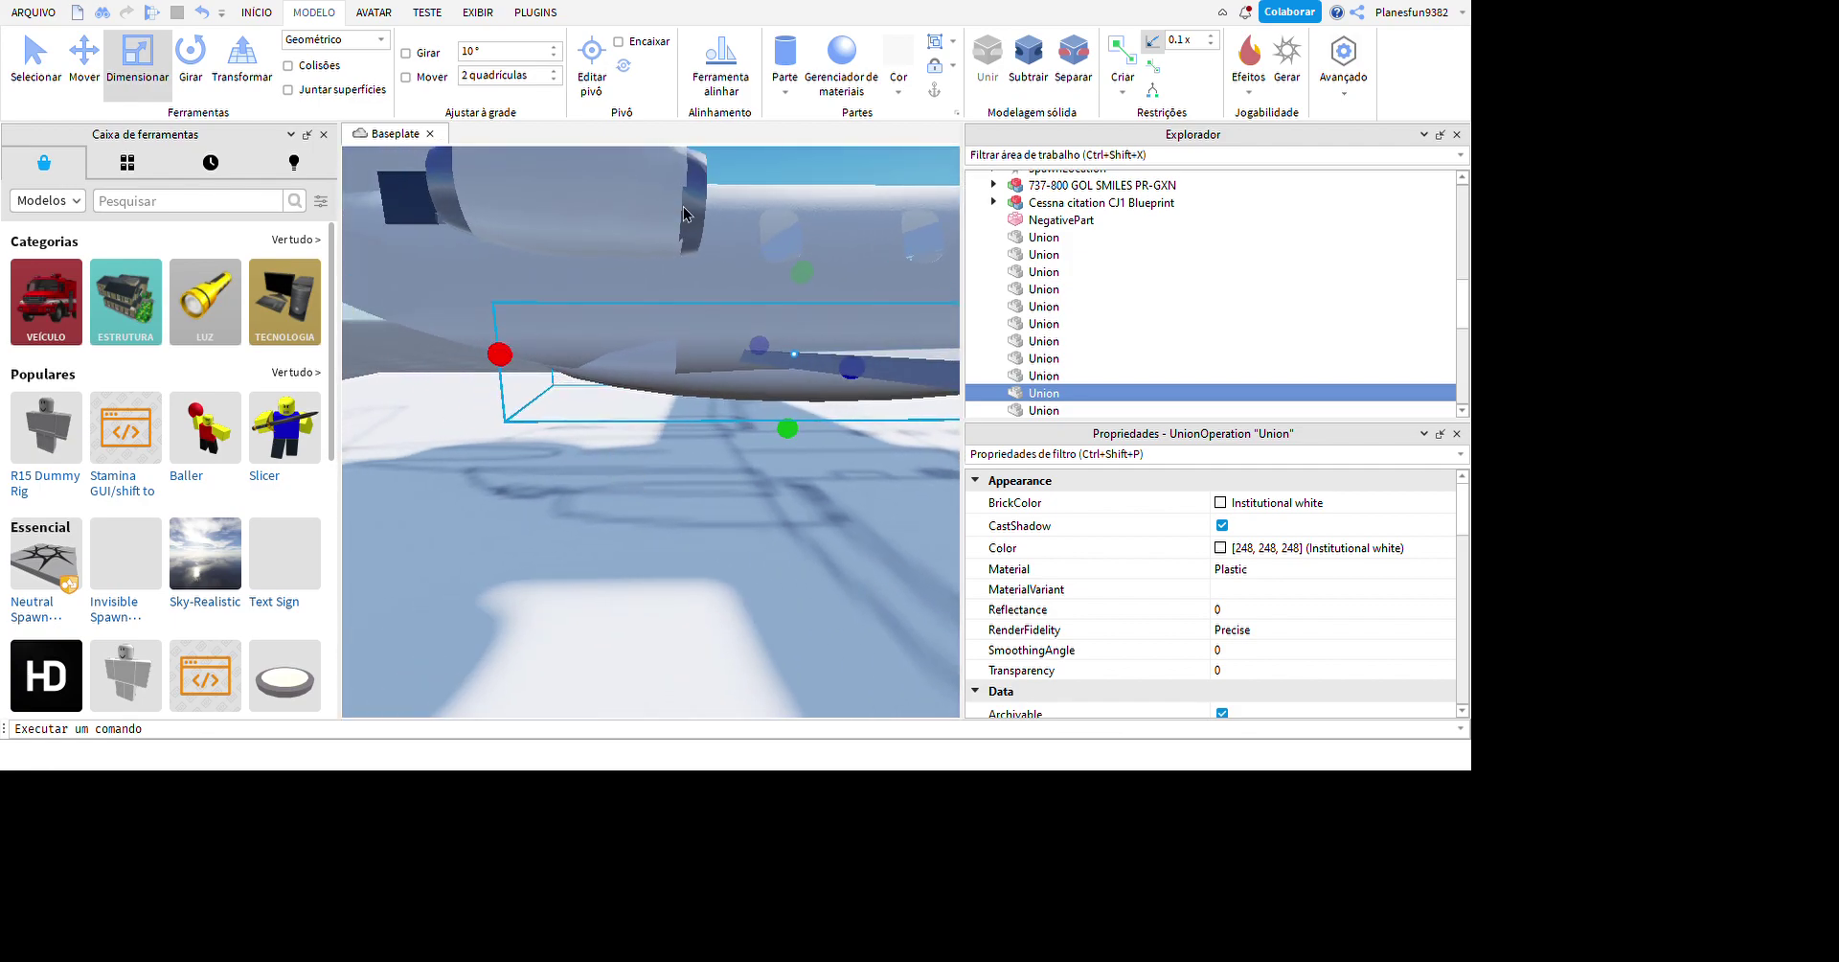
- Try rotating a copy of the belly fairing with 10° rotation snapping enabled
click(191, 58)
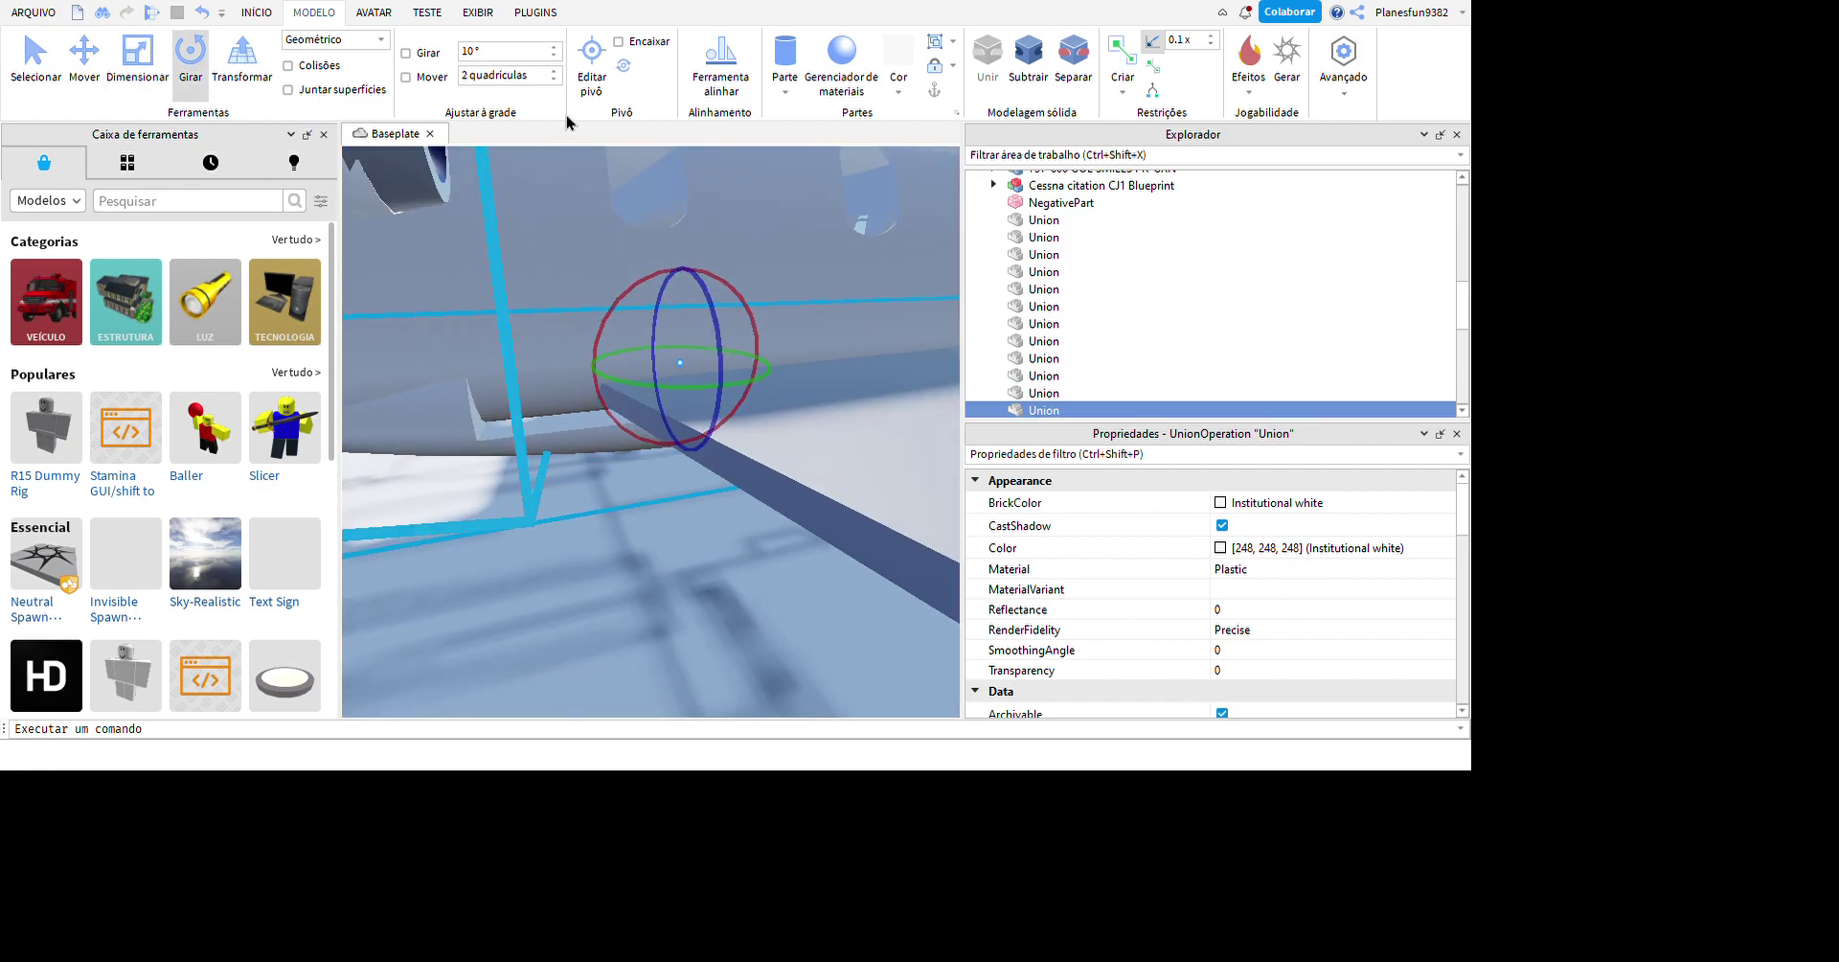
click(406, 53)
middle_drag(766, 460, 951, 479)
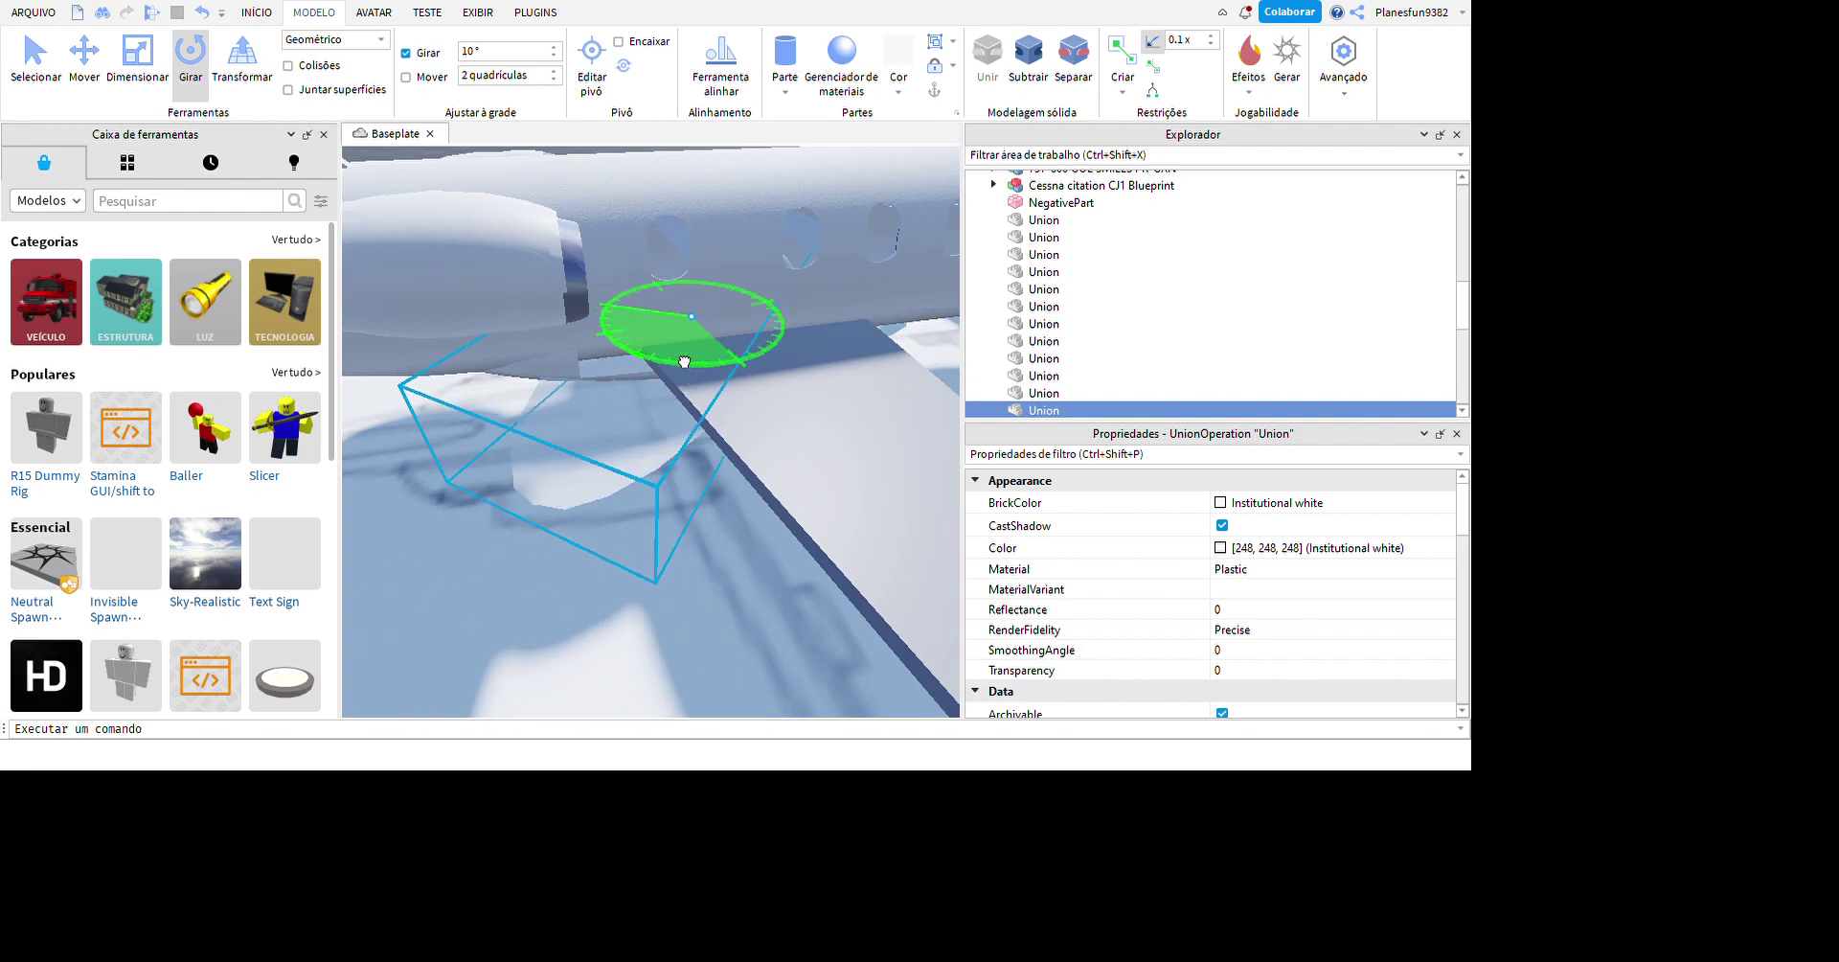
right_drag(808, 400, 829, 675)
- Examine the wings and whole aircraft from above, and the hollowed cabin interior looking toward the tail and cockpit
click(829, 675)
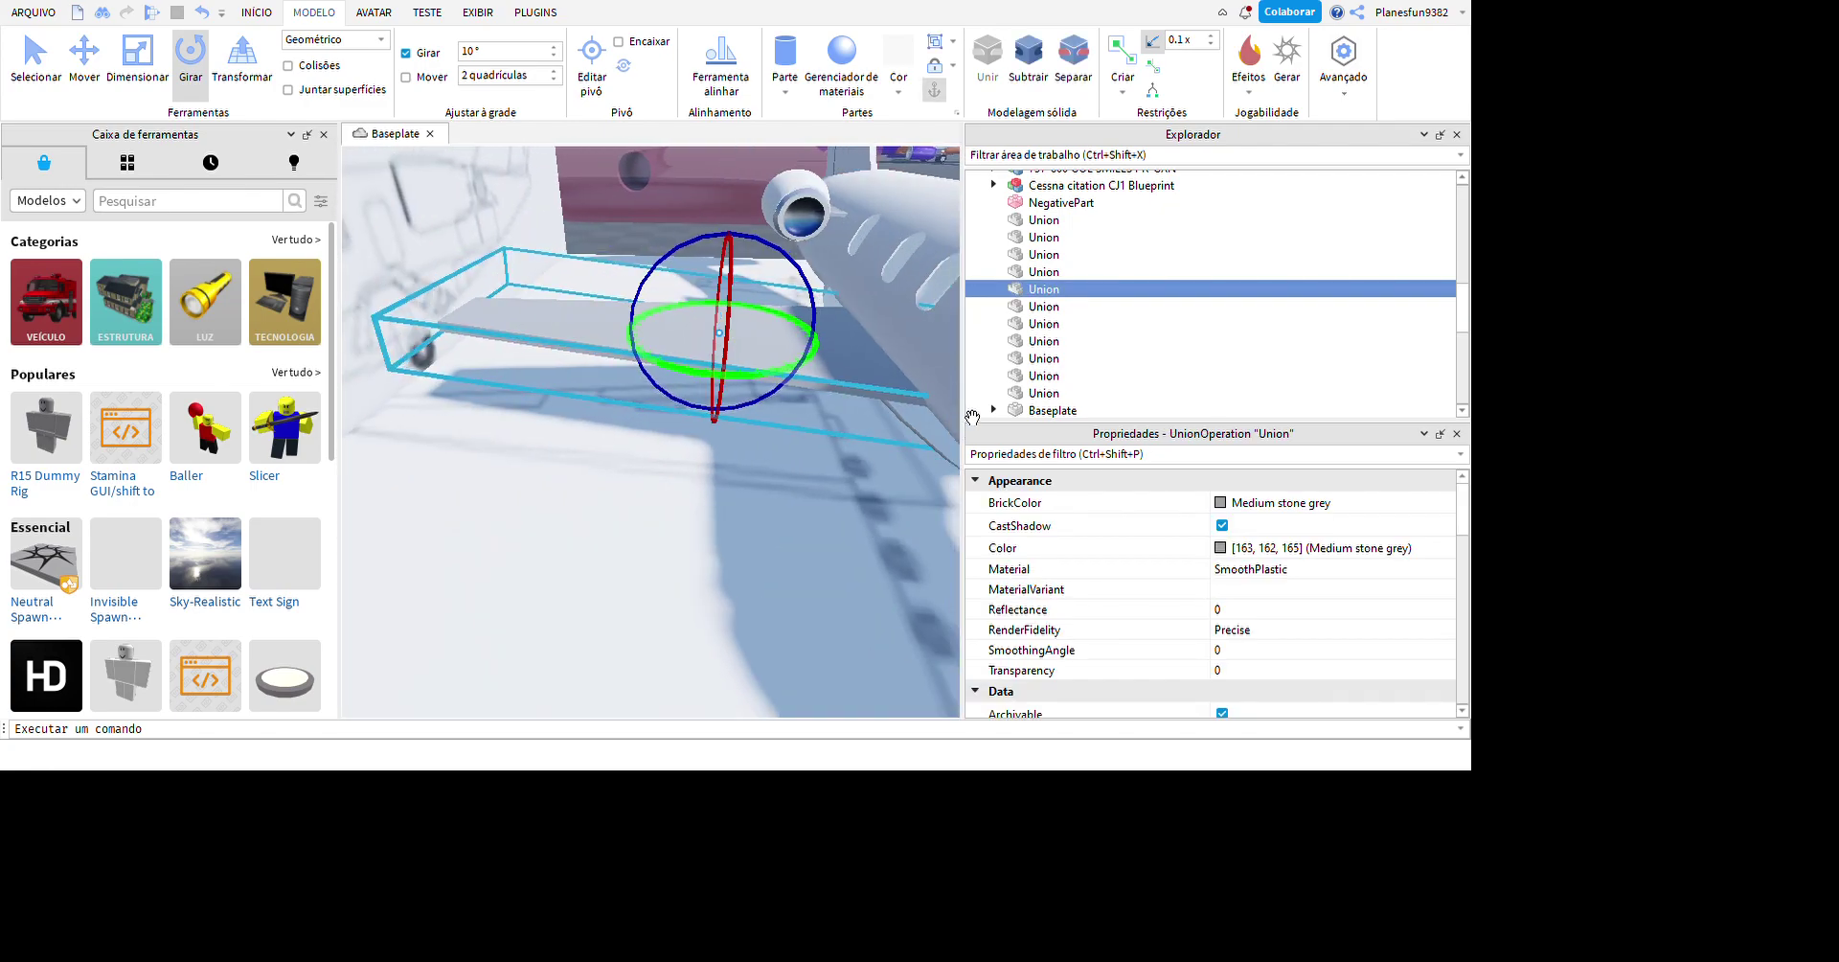
right_drag(596, 233, 596, 233)
click(85, 53)
right_drag(809, 427, 1063, 581)
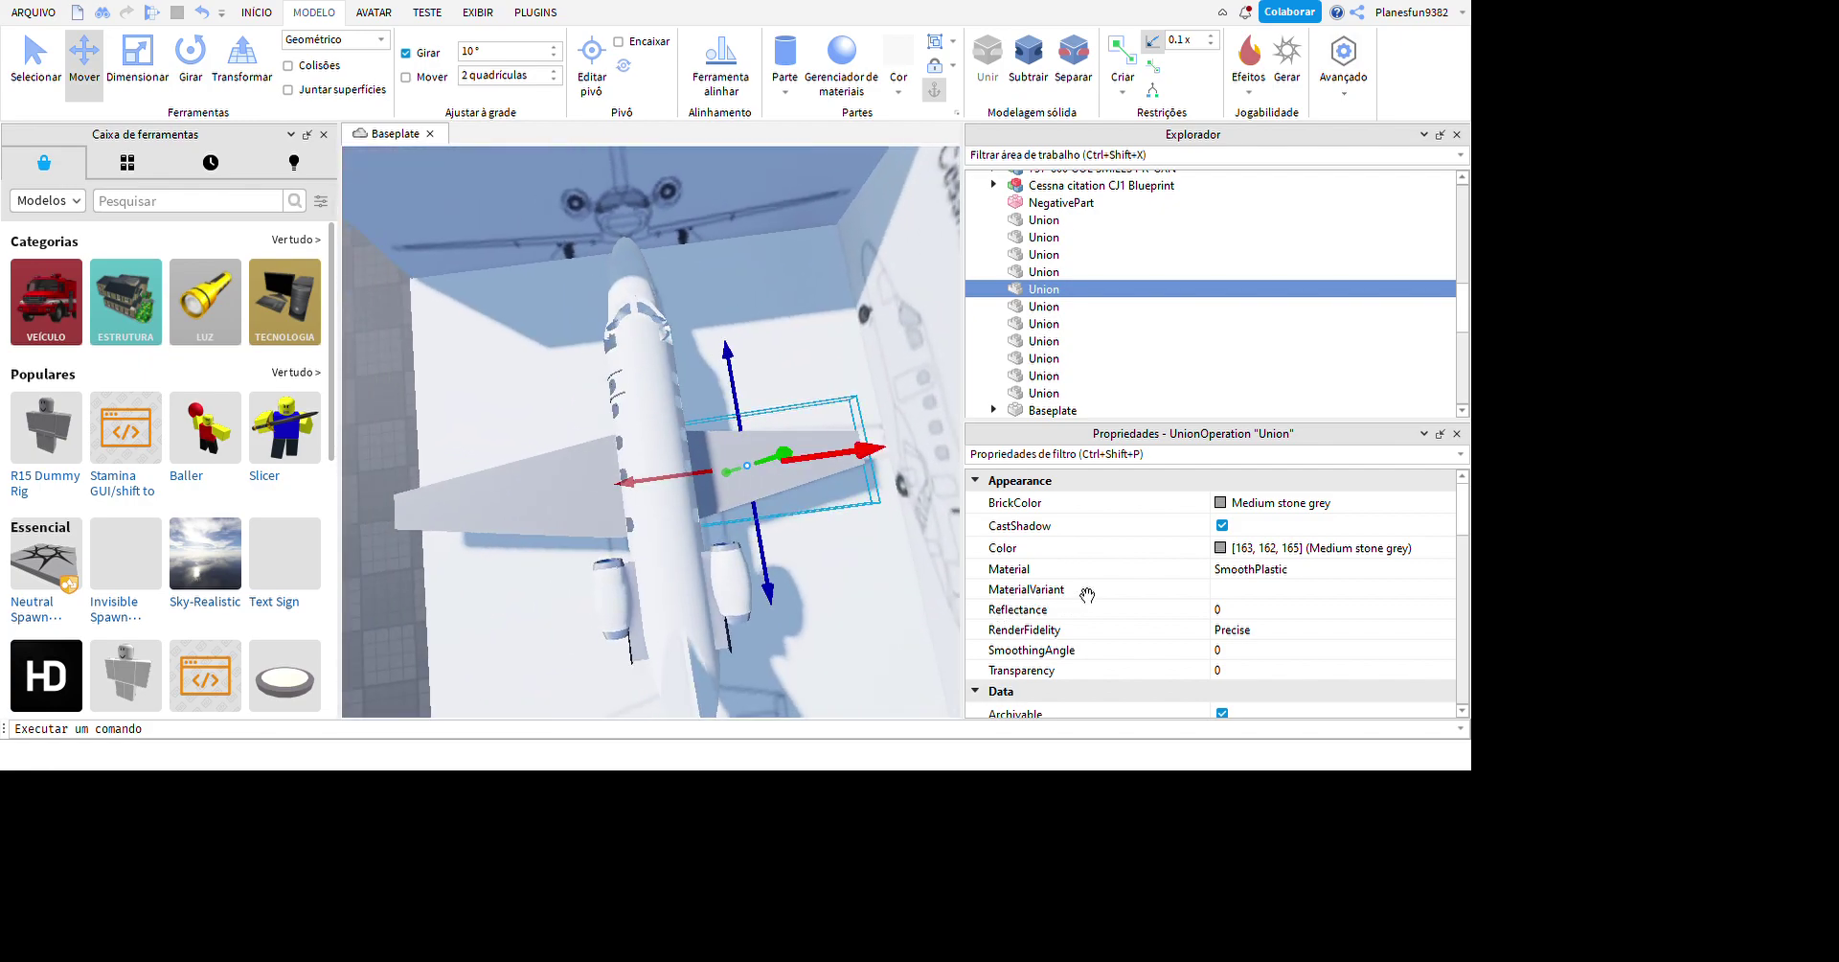
click(890, 613)
scroll(891, 613, down, 5)
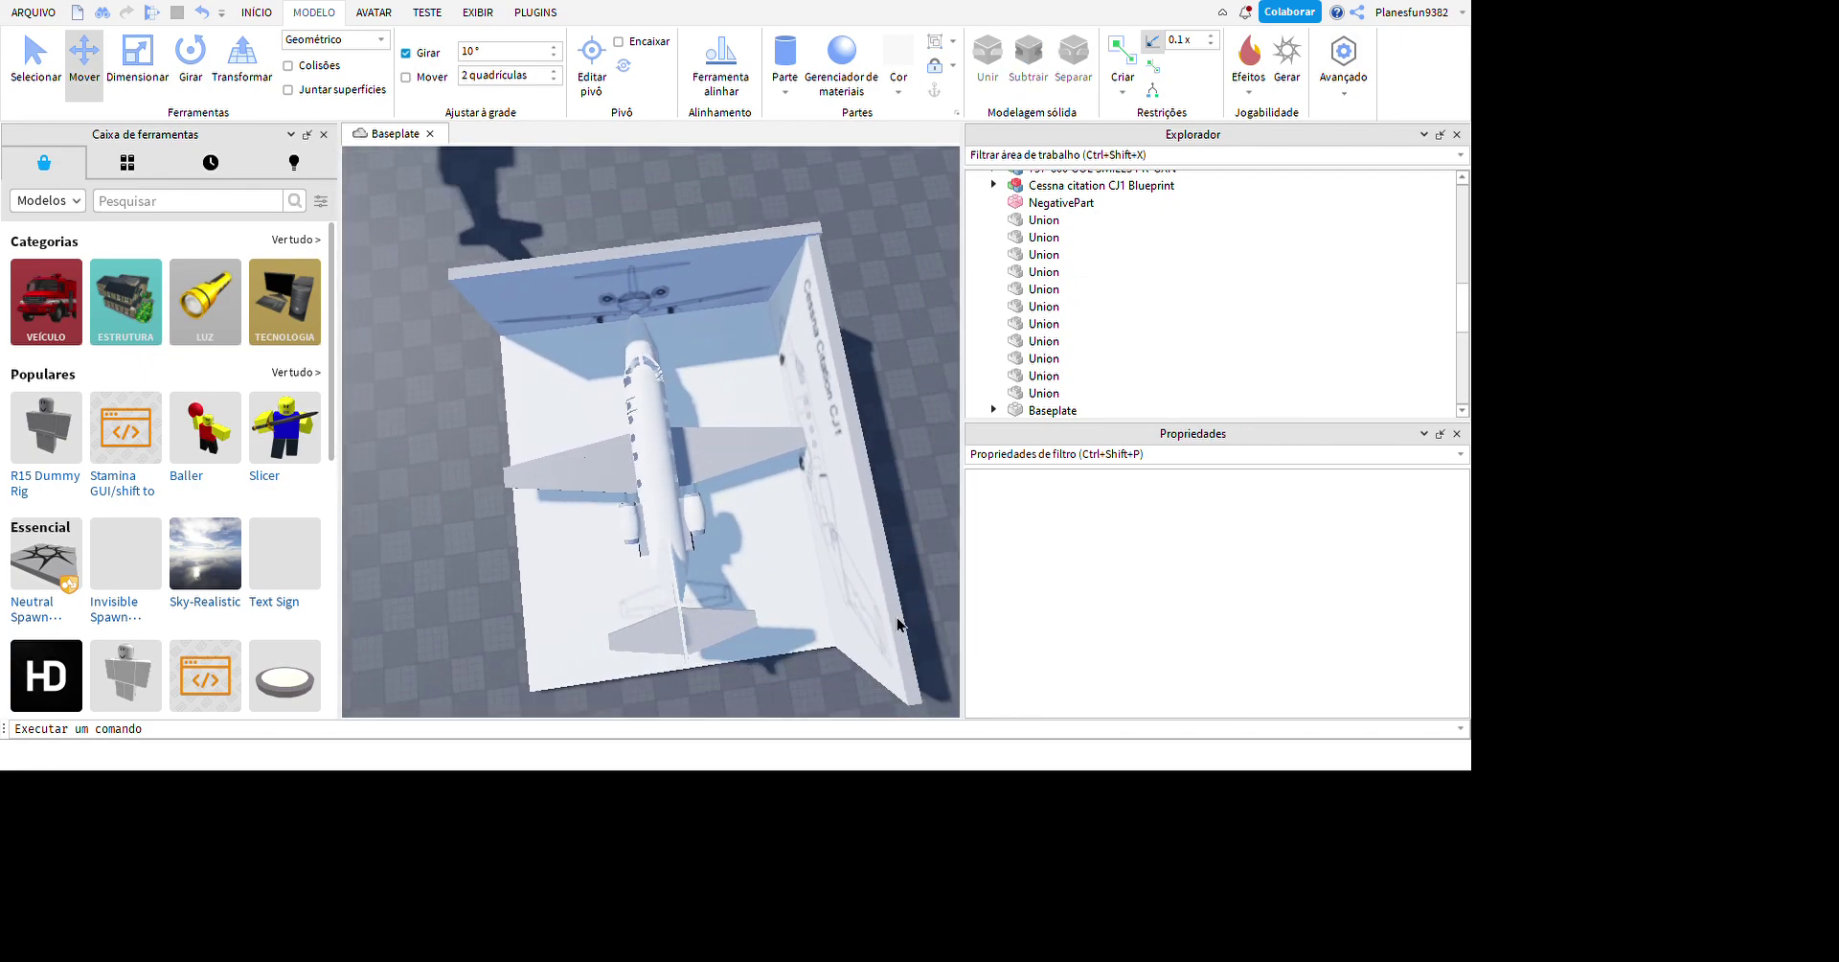
scroll(891, 613, up, 10)
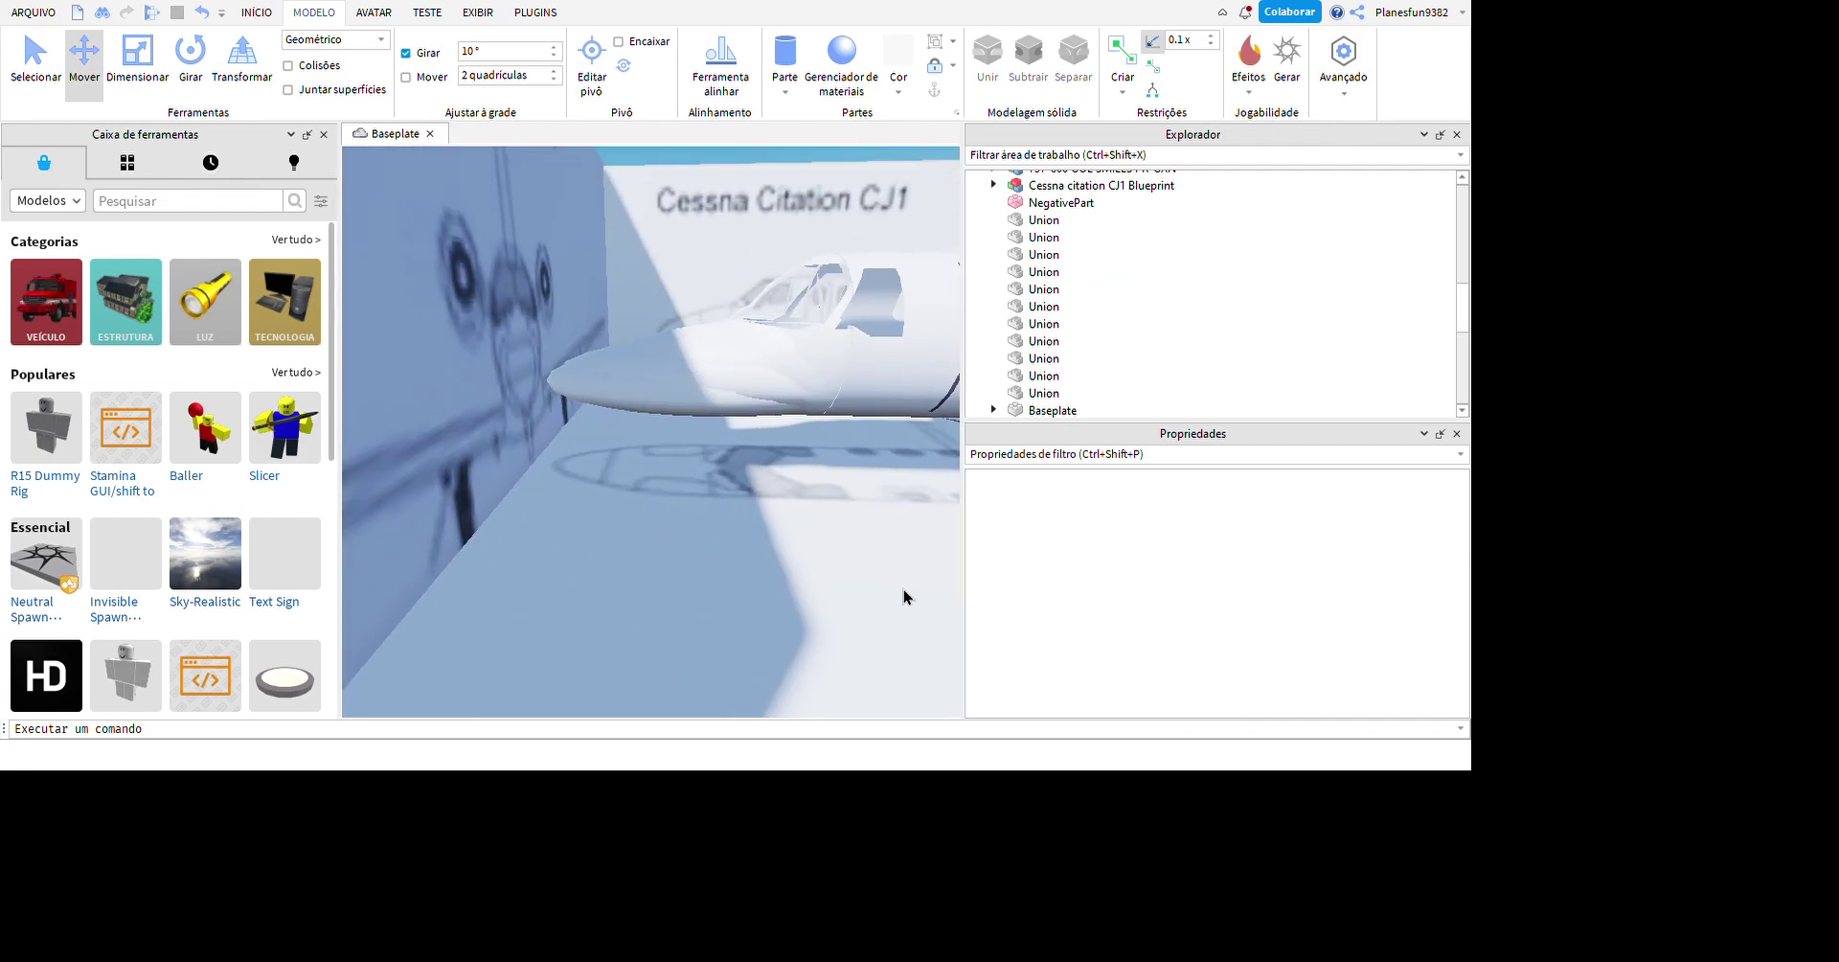
right_drag(904, 596, 897, 602)
scroll(767, 619, up, 6)
scroll(795, 647, up, 8)
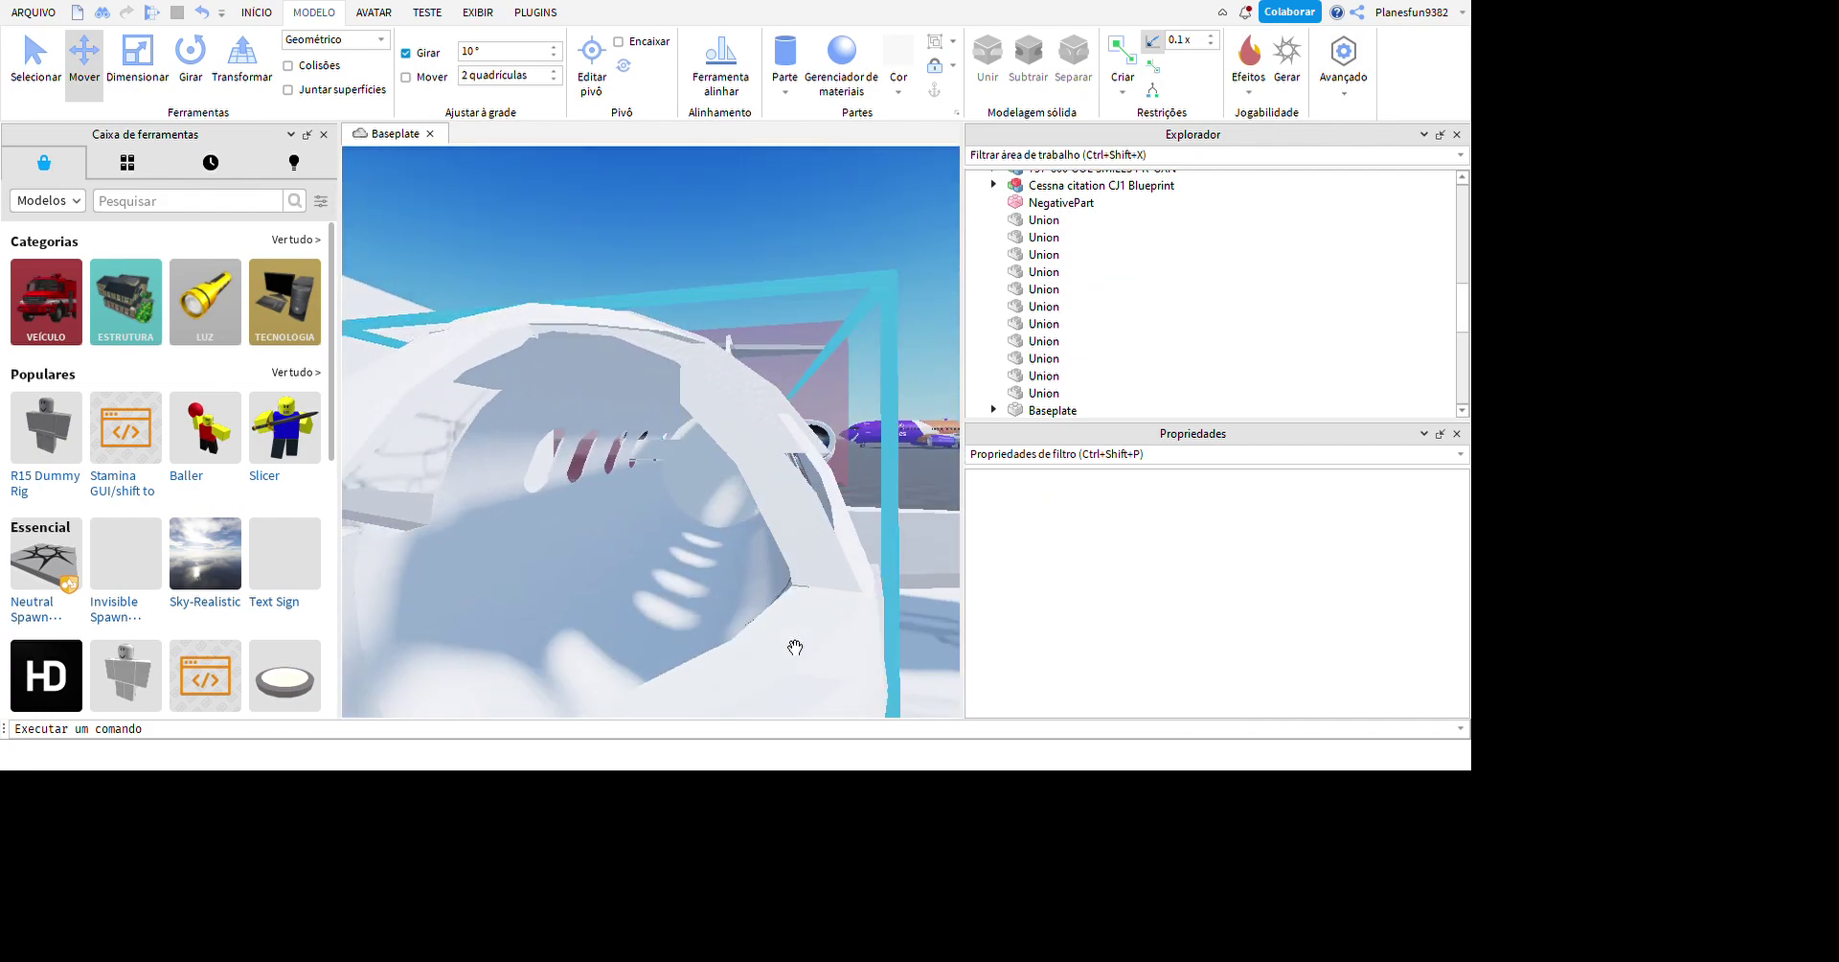
scroll(795, 647, up, 10)
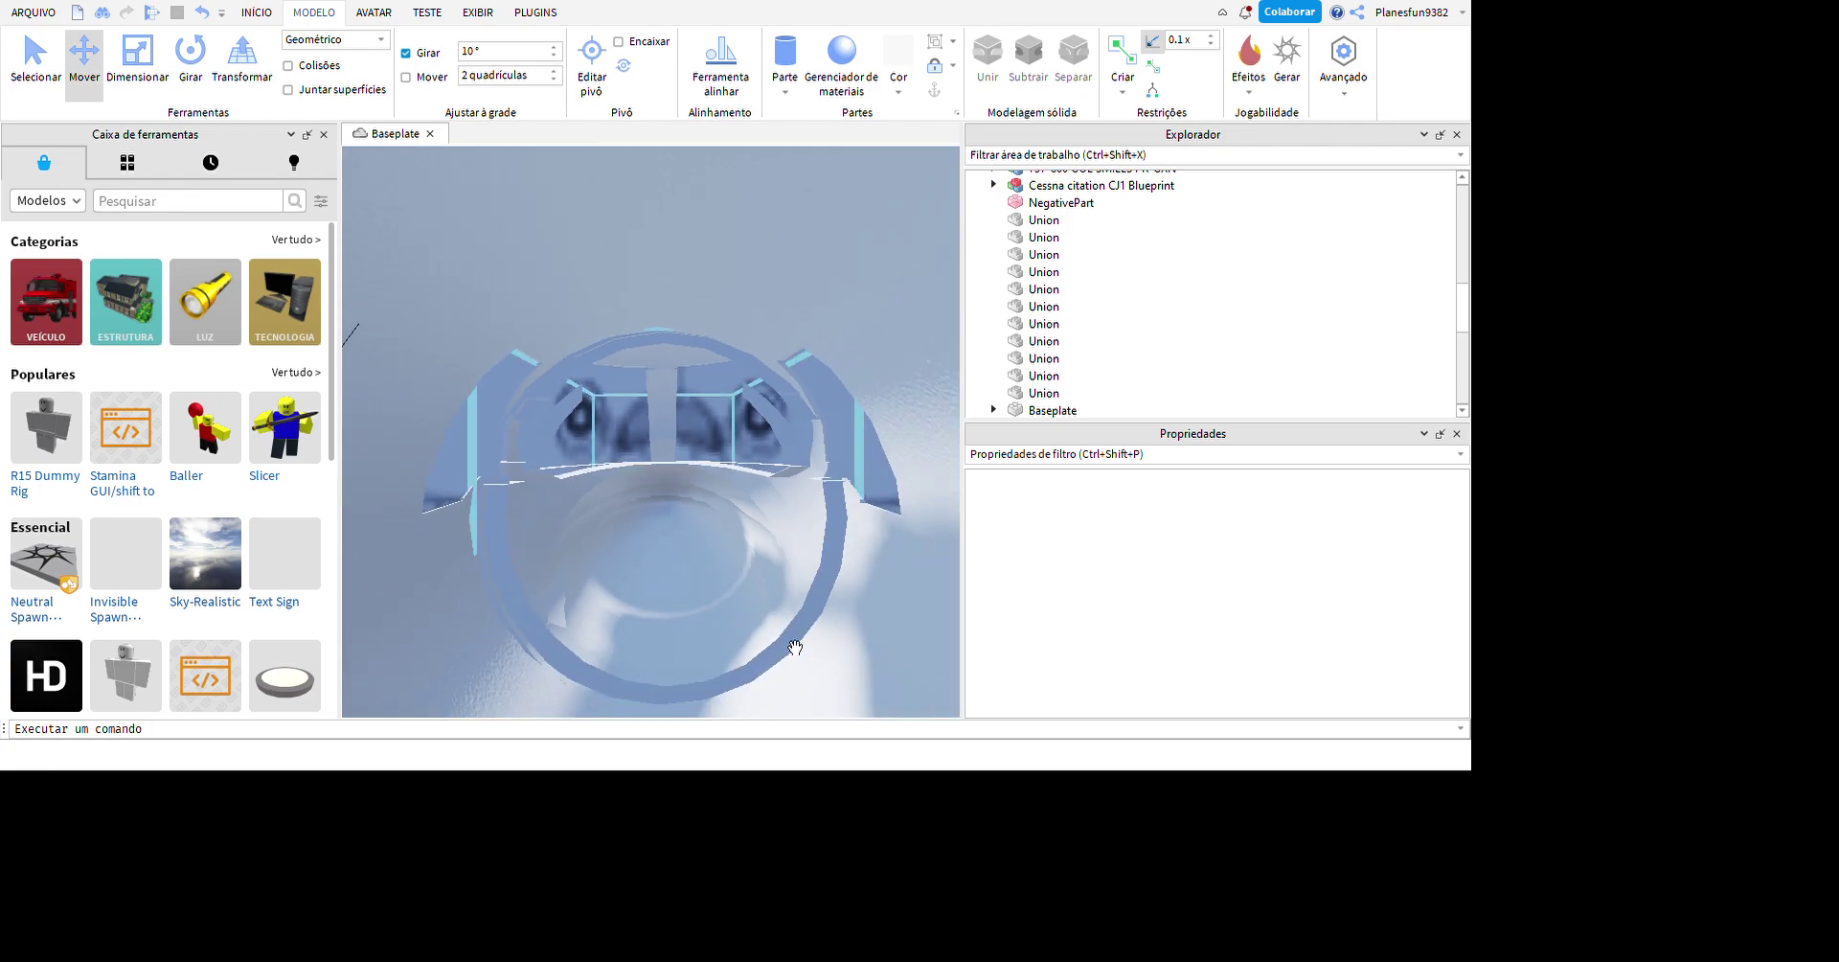
right_drag(795, 647, 795, 648)
scroll(795, 648, down, 8)
scroll(888, 588, up, 3)
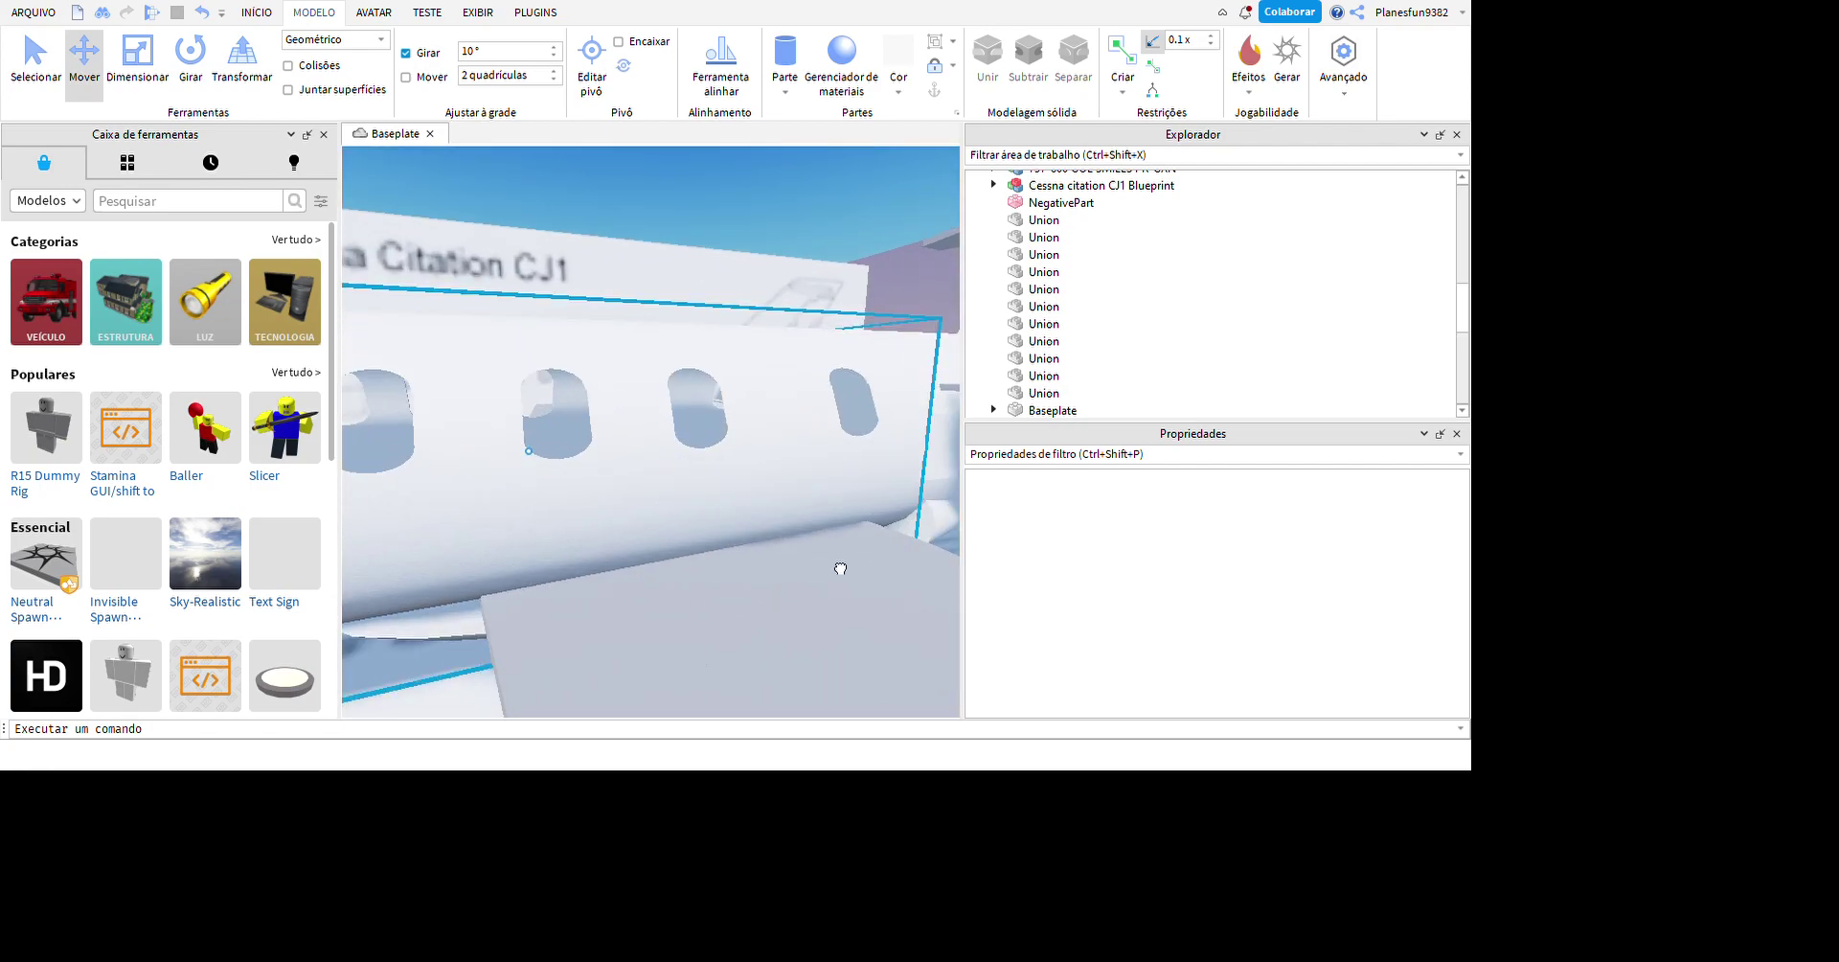
- Examine the fuselage side windows, nose and windshield frame from outside and from inside the cockpit
click(864, 590)
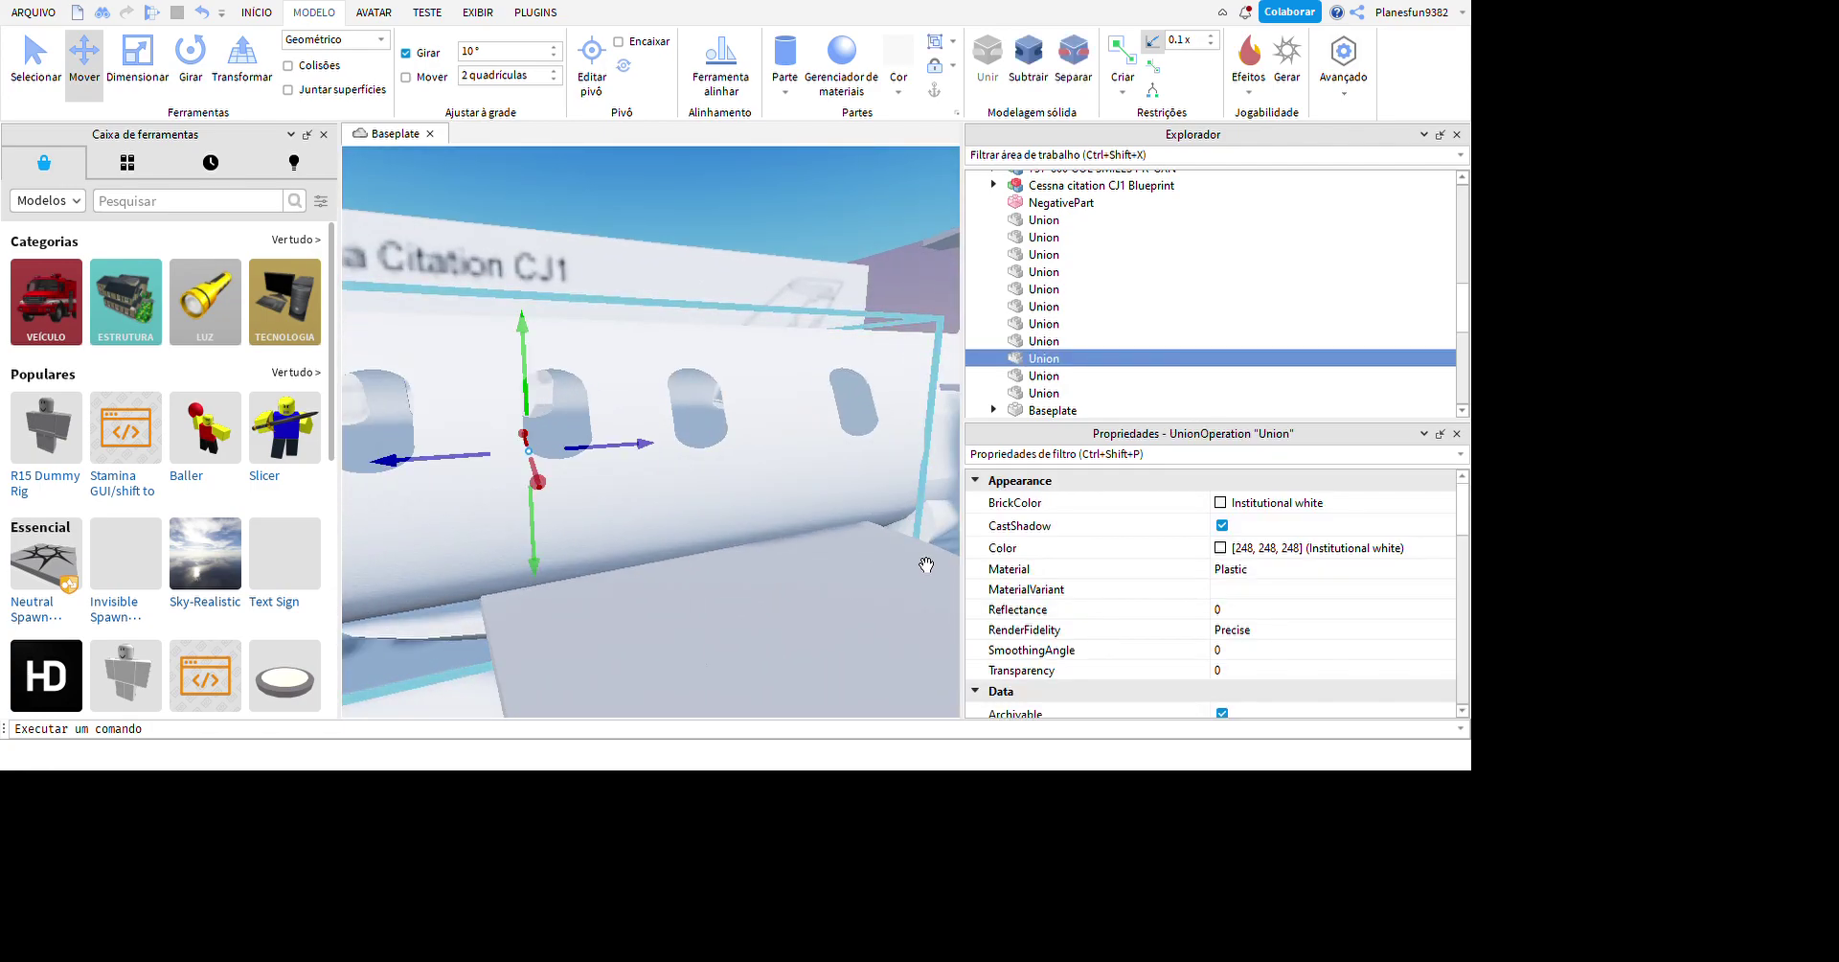
scroll(926, 565, down, 3)
right_drag(927, 565, 1011, 518)
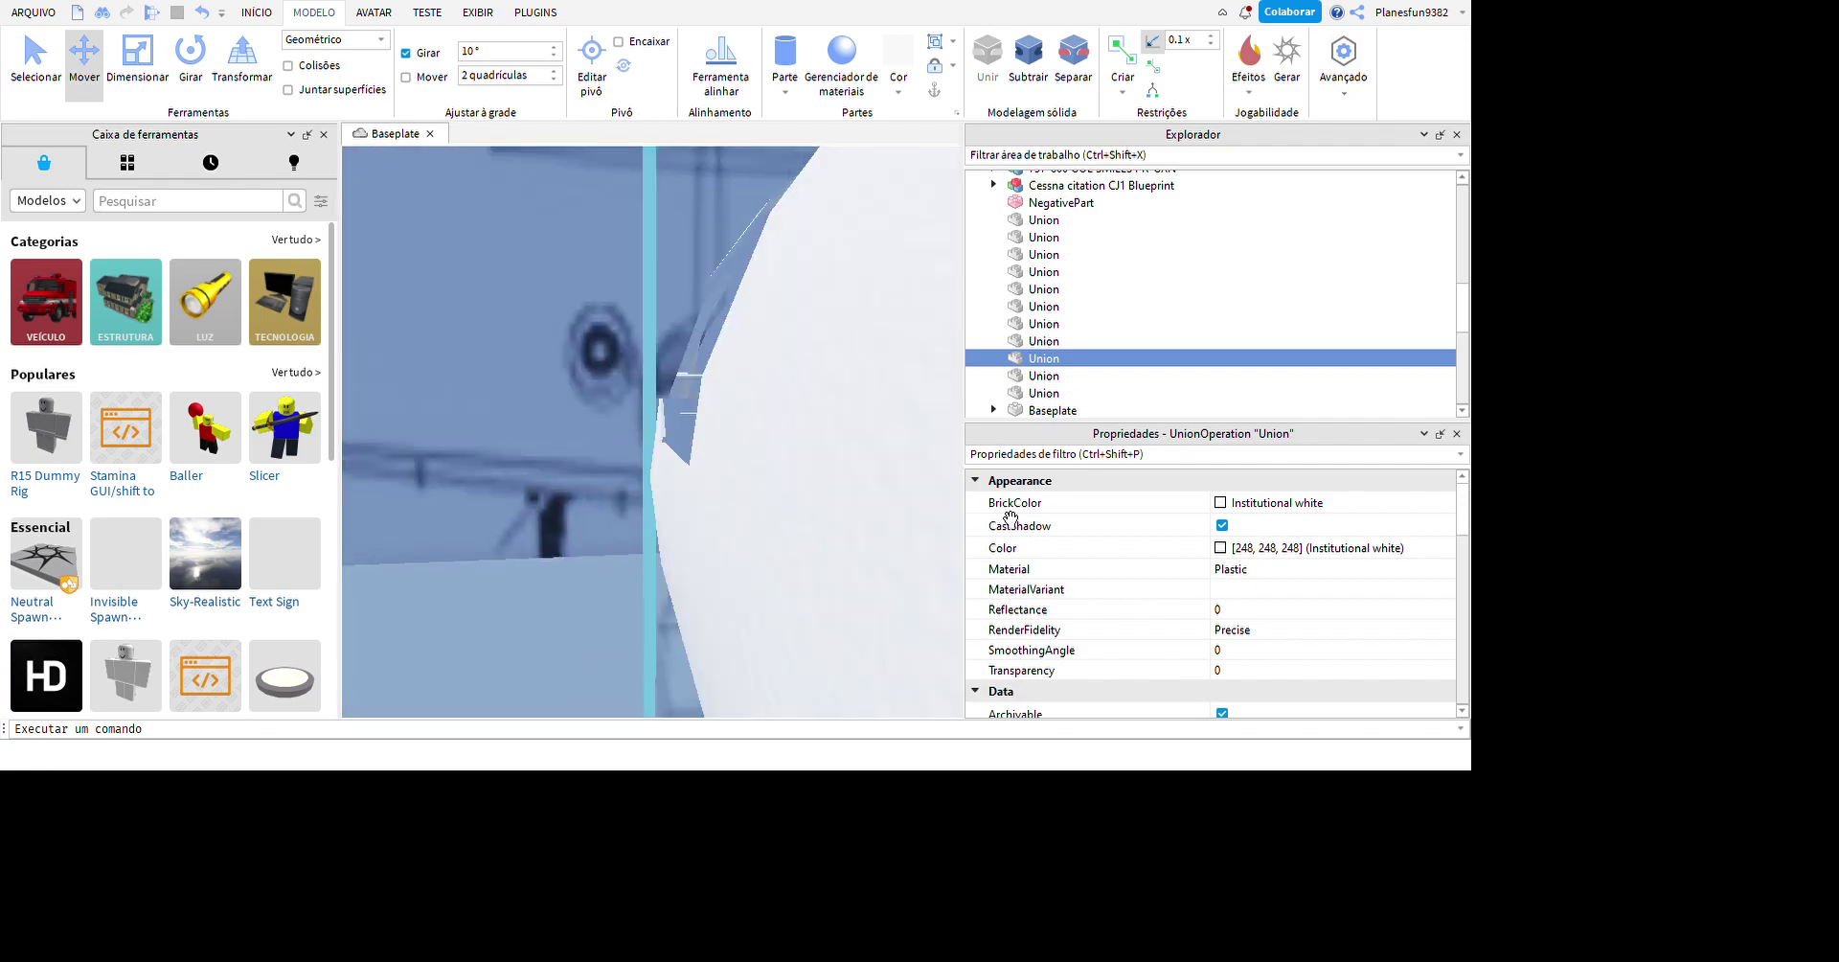
scroll(904, 595, down, 5)
right_drag(903, 594, 904, 595)
click(756, 715)
scroll(802, 714, up, 5)
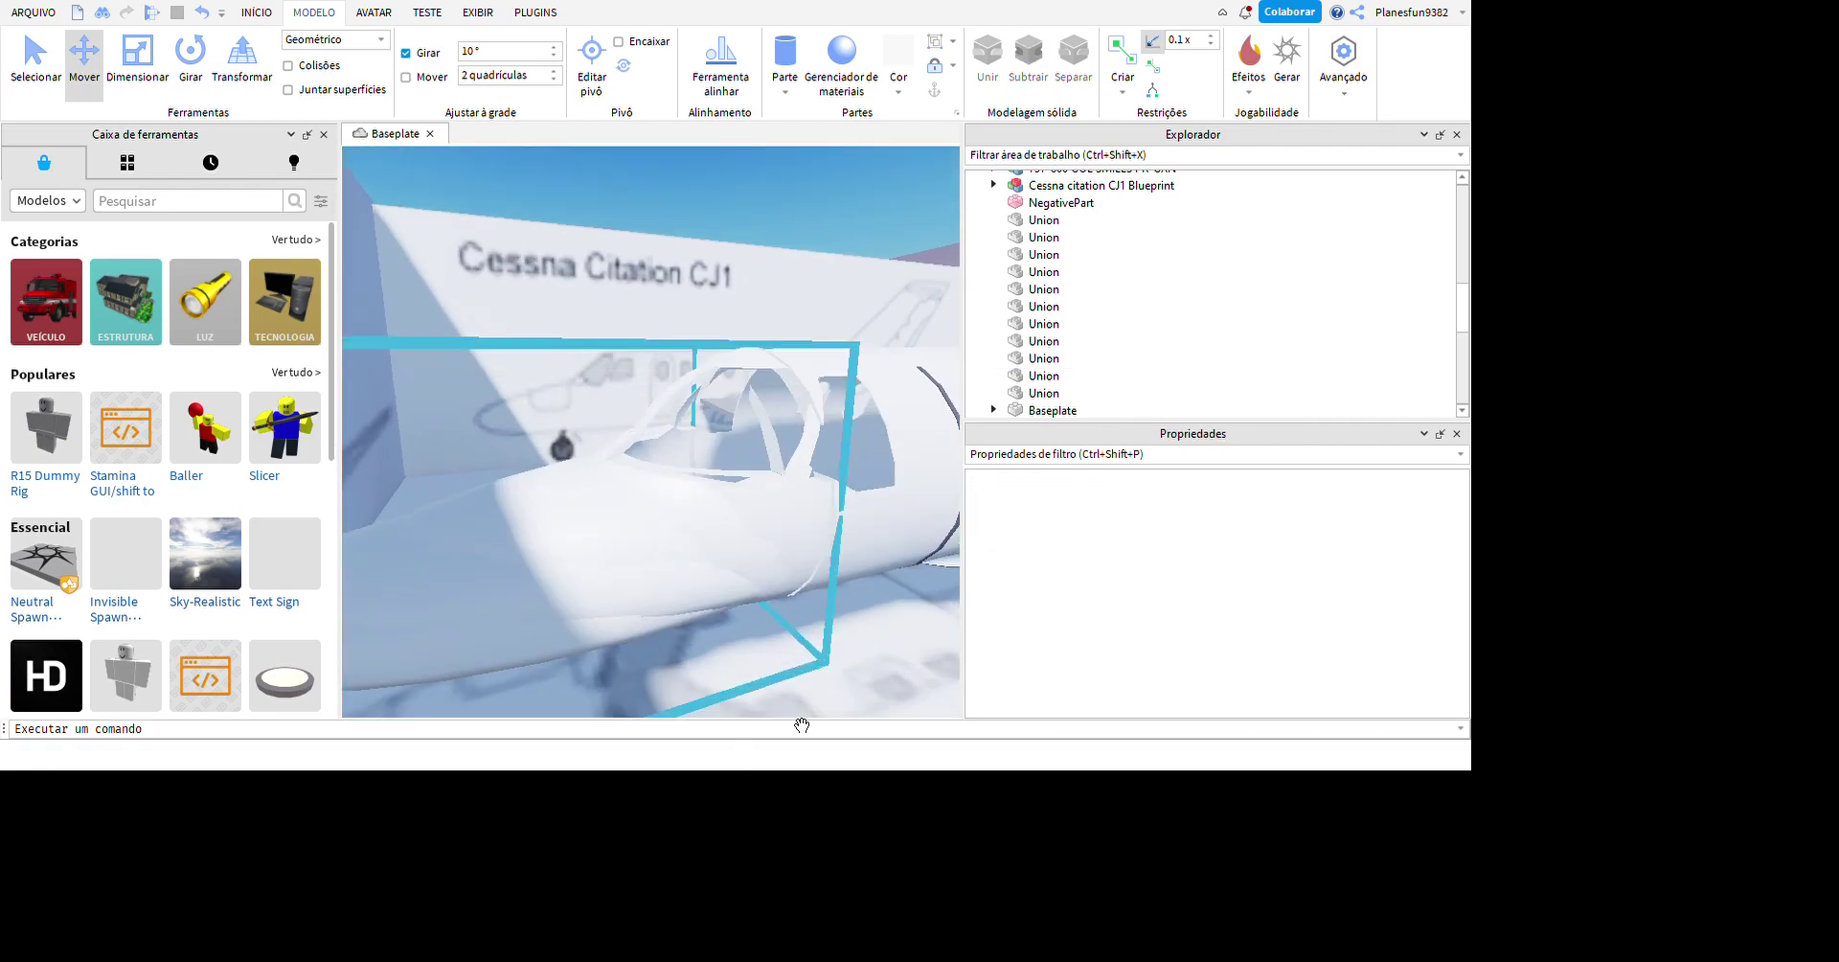
scroll(772, 698, down, 5)
scroll(801, 722, up, 10)
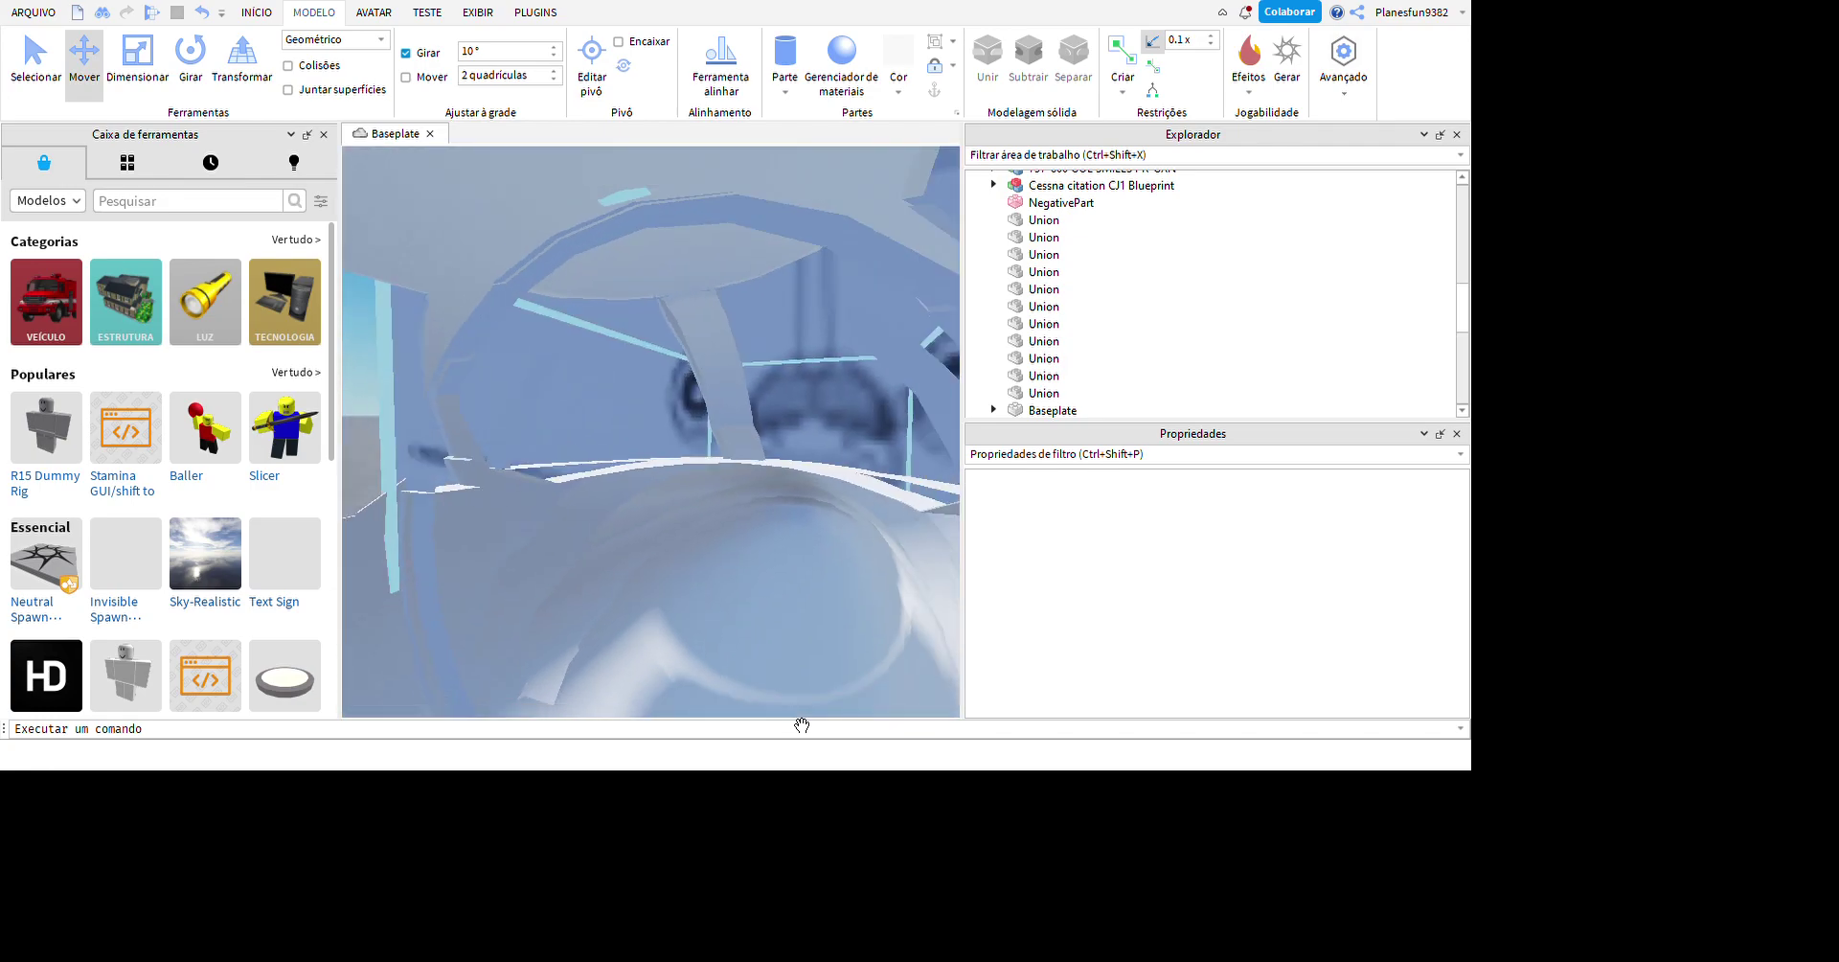
scroll(802, 726, up, 10)
scroll(802, 726, down, 10)
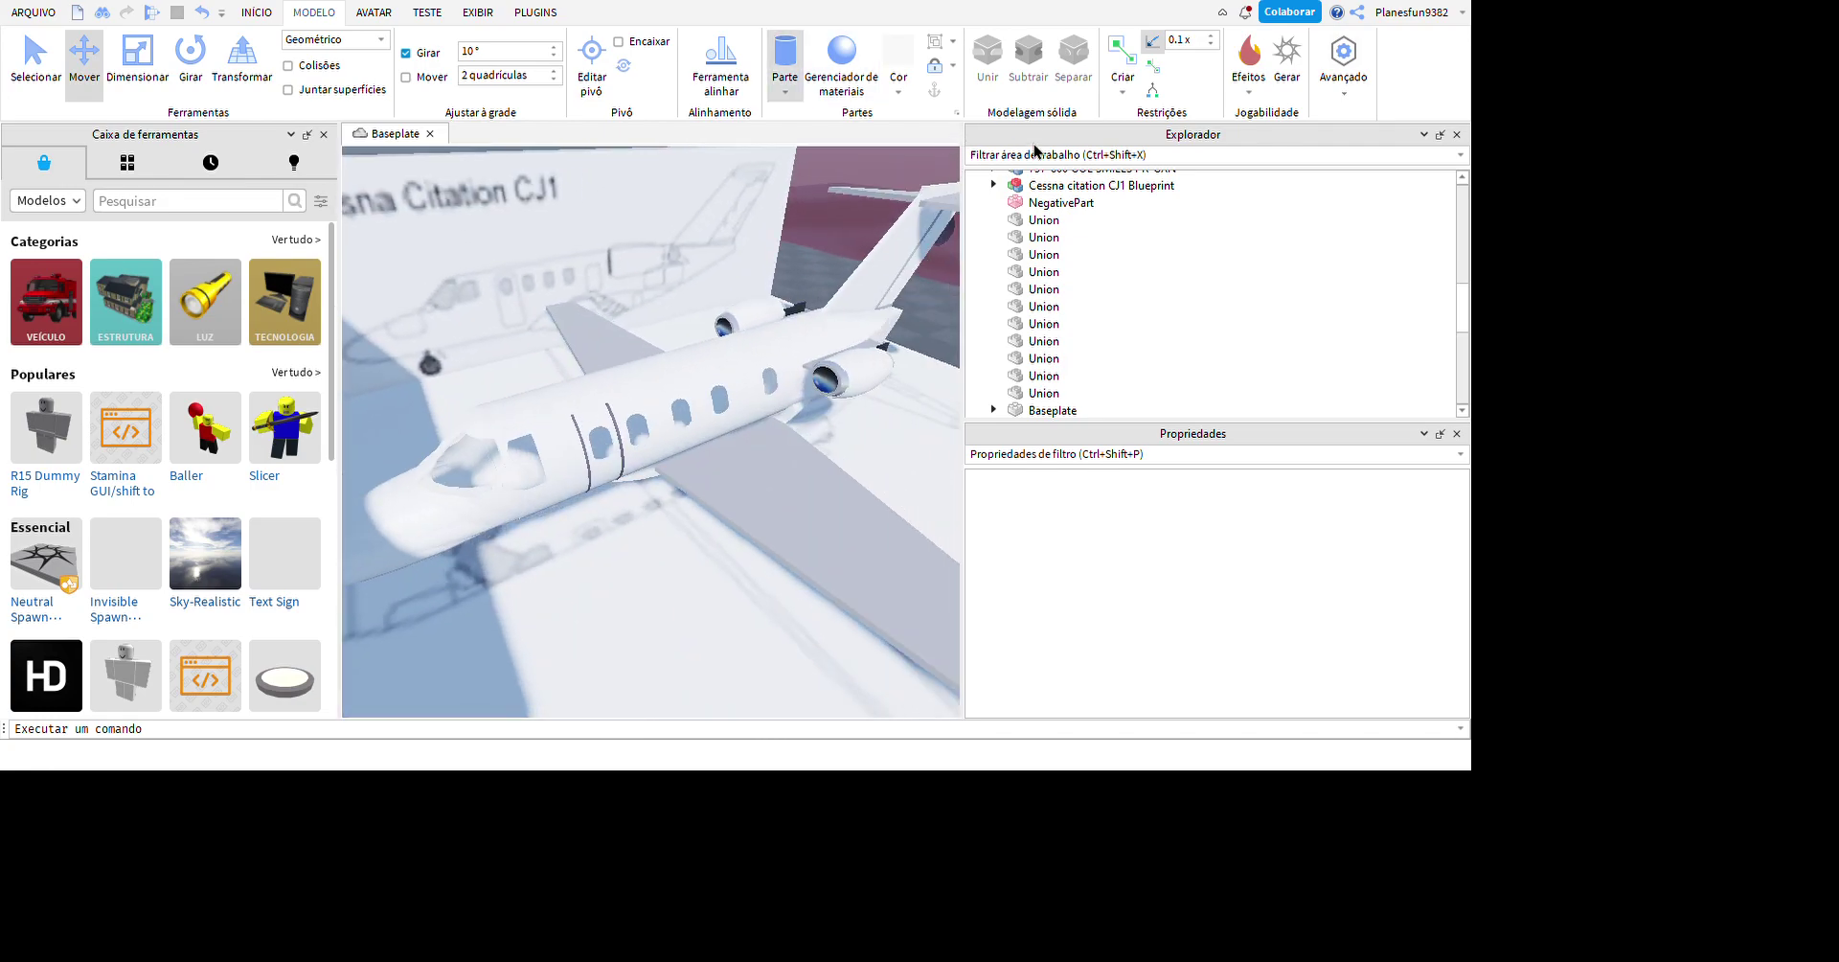
- Insert a new block part and stretch it into a long bar crossing the nose section at the cockpit windshield
scroll(871, 613, up, 8)
scroll(842, 459, down, 4)
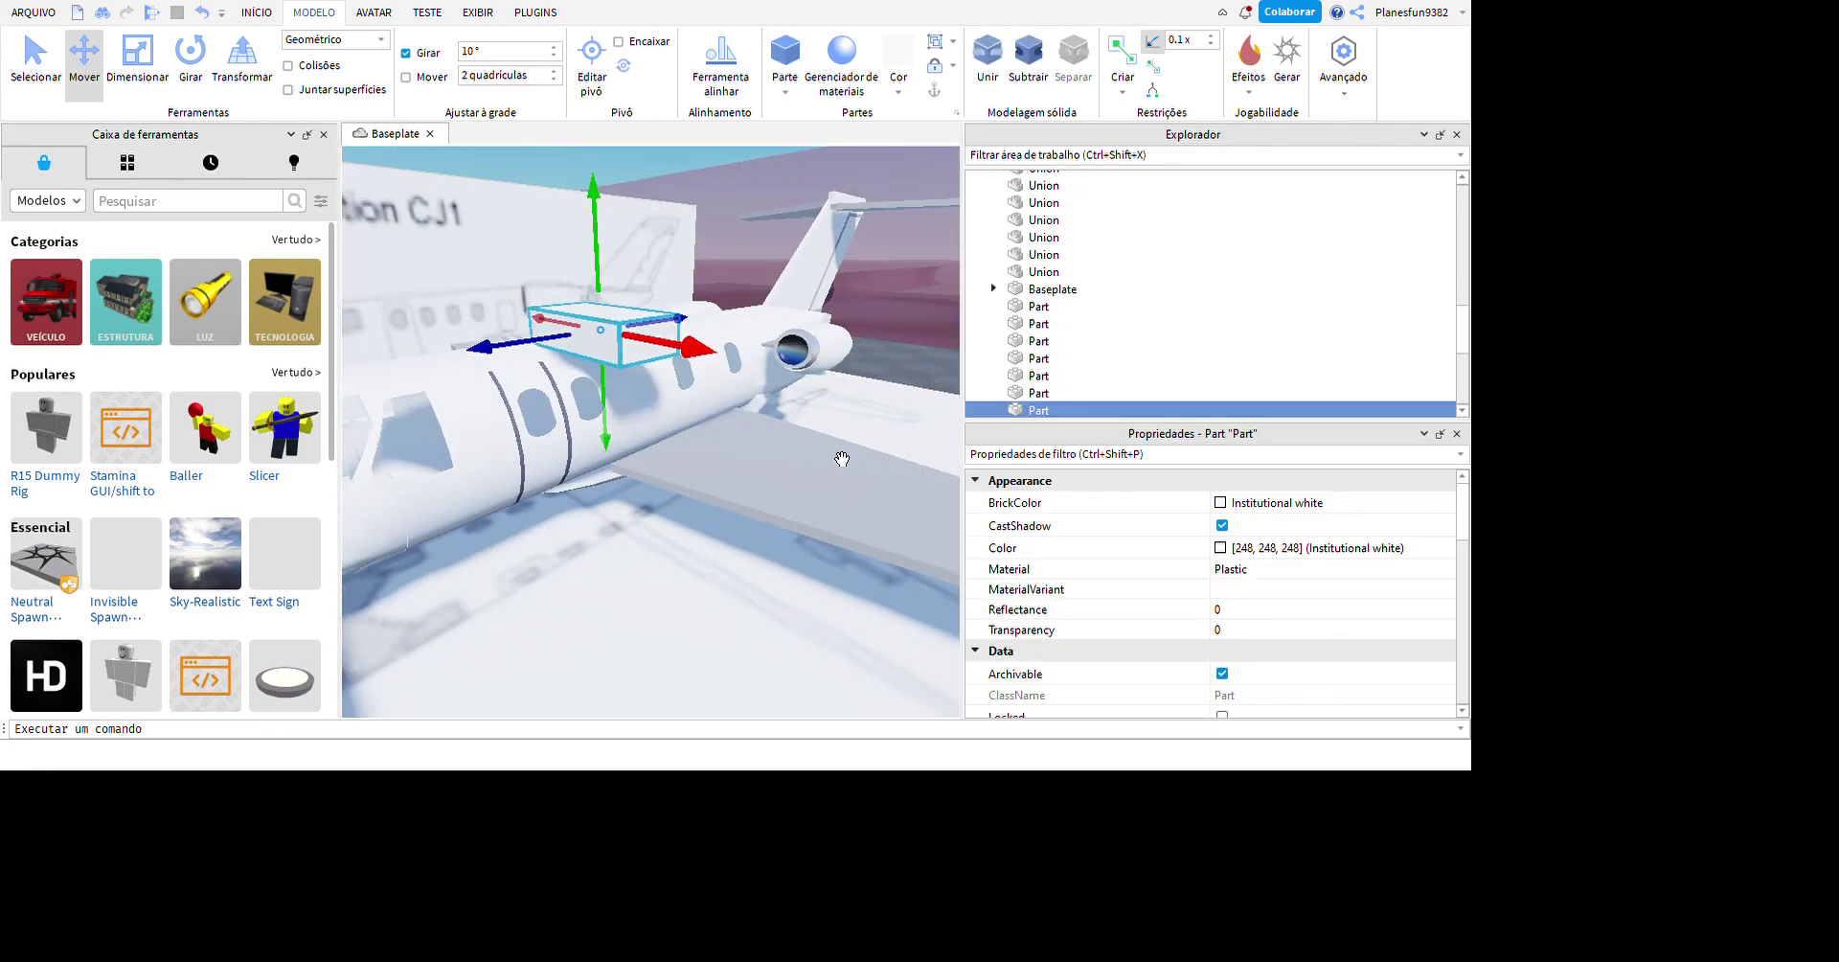
scroll(802, 477, up, 8)
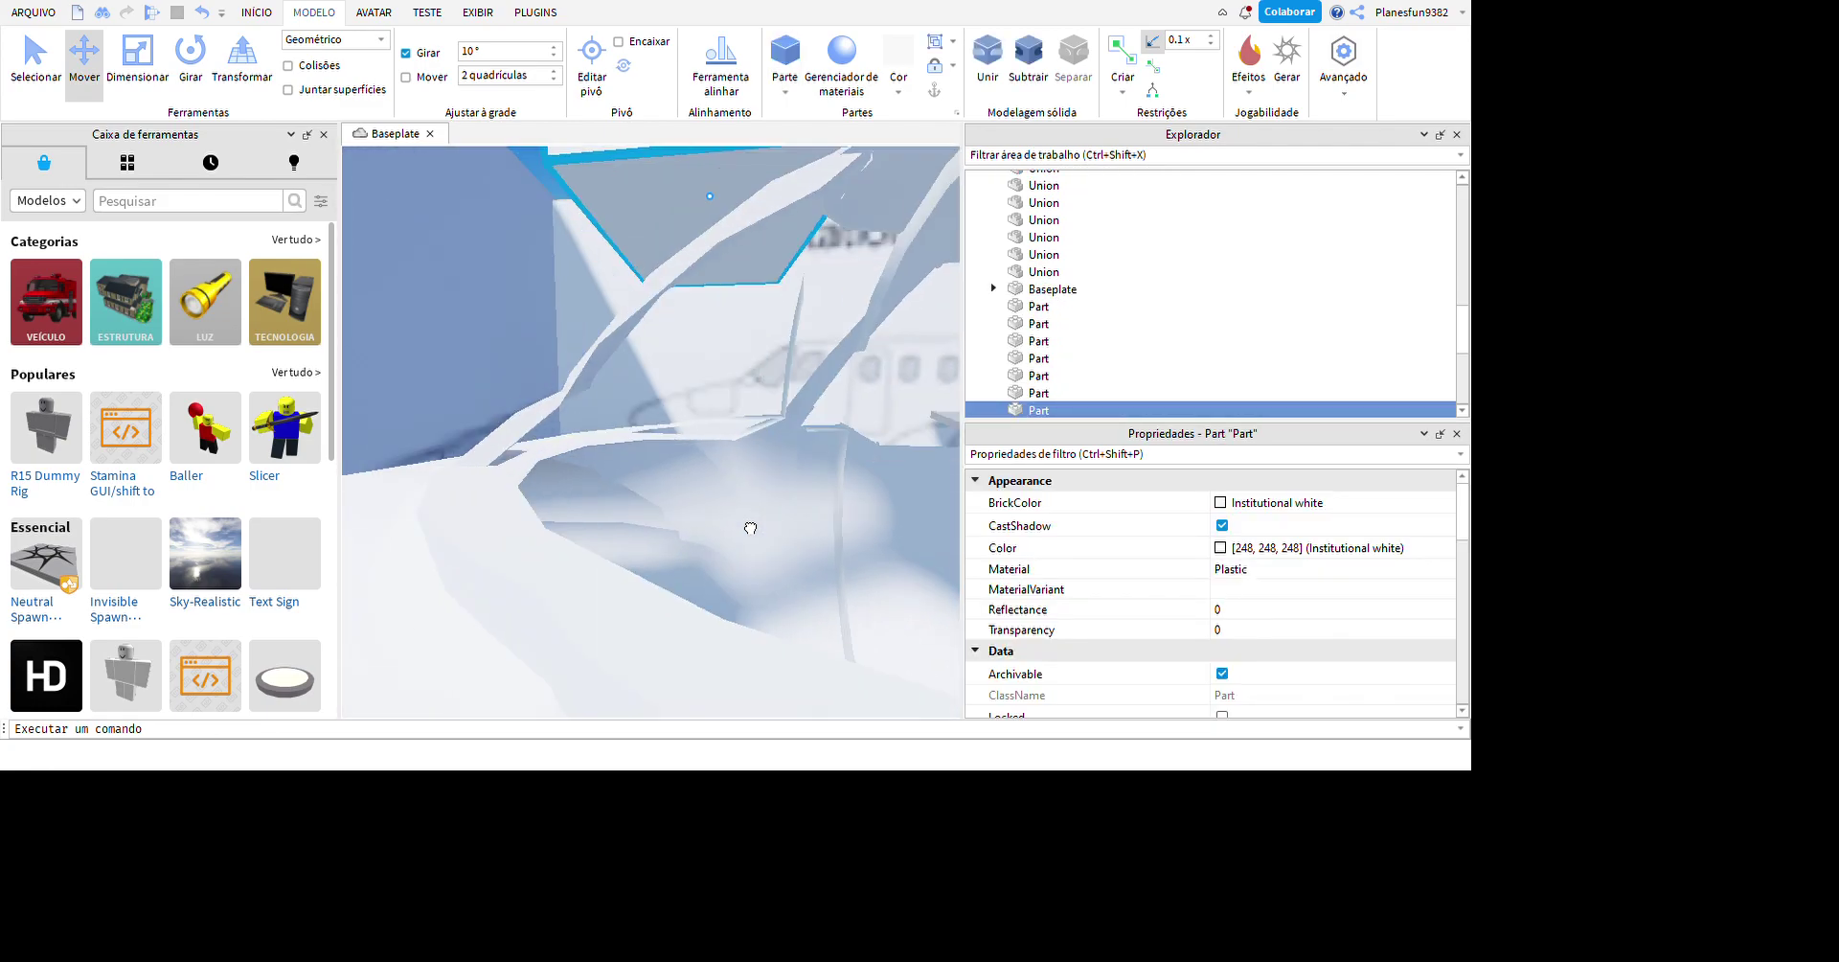
scroll(818, 558, up, 2)
scroll(659, 330, down, 4)
key(ctrl+3)
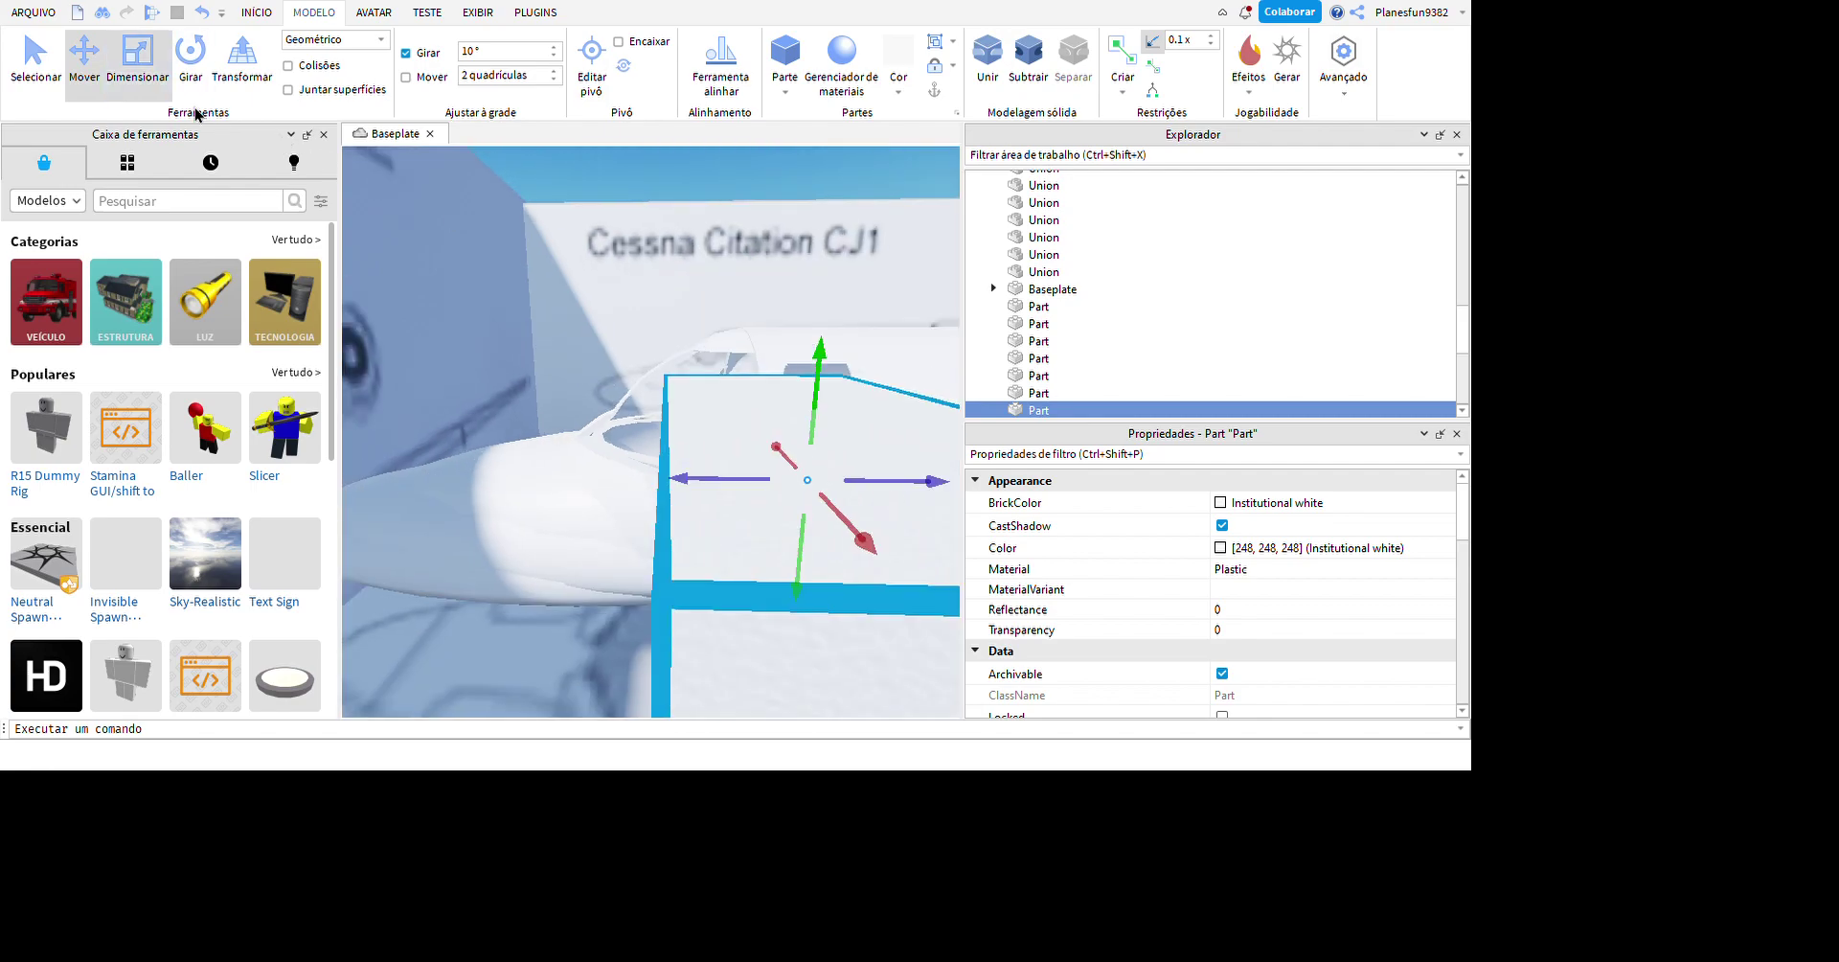
scroll(786, 601, down, 3)
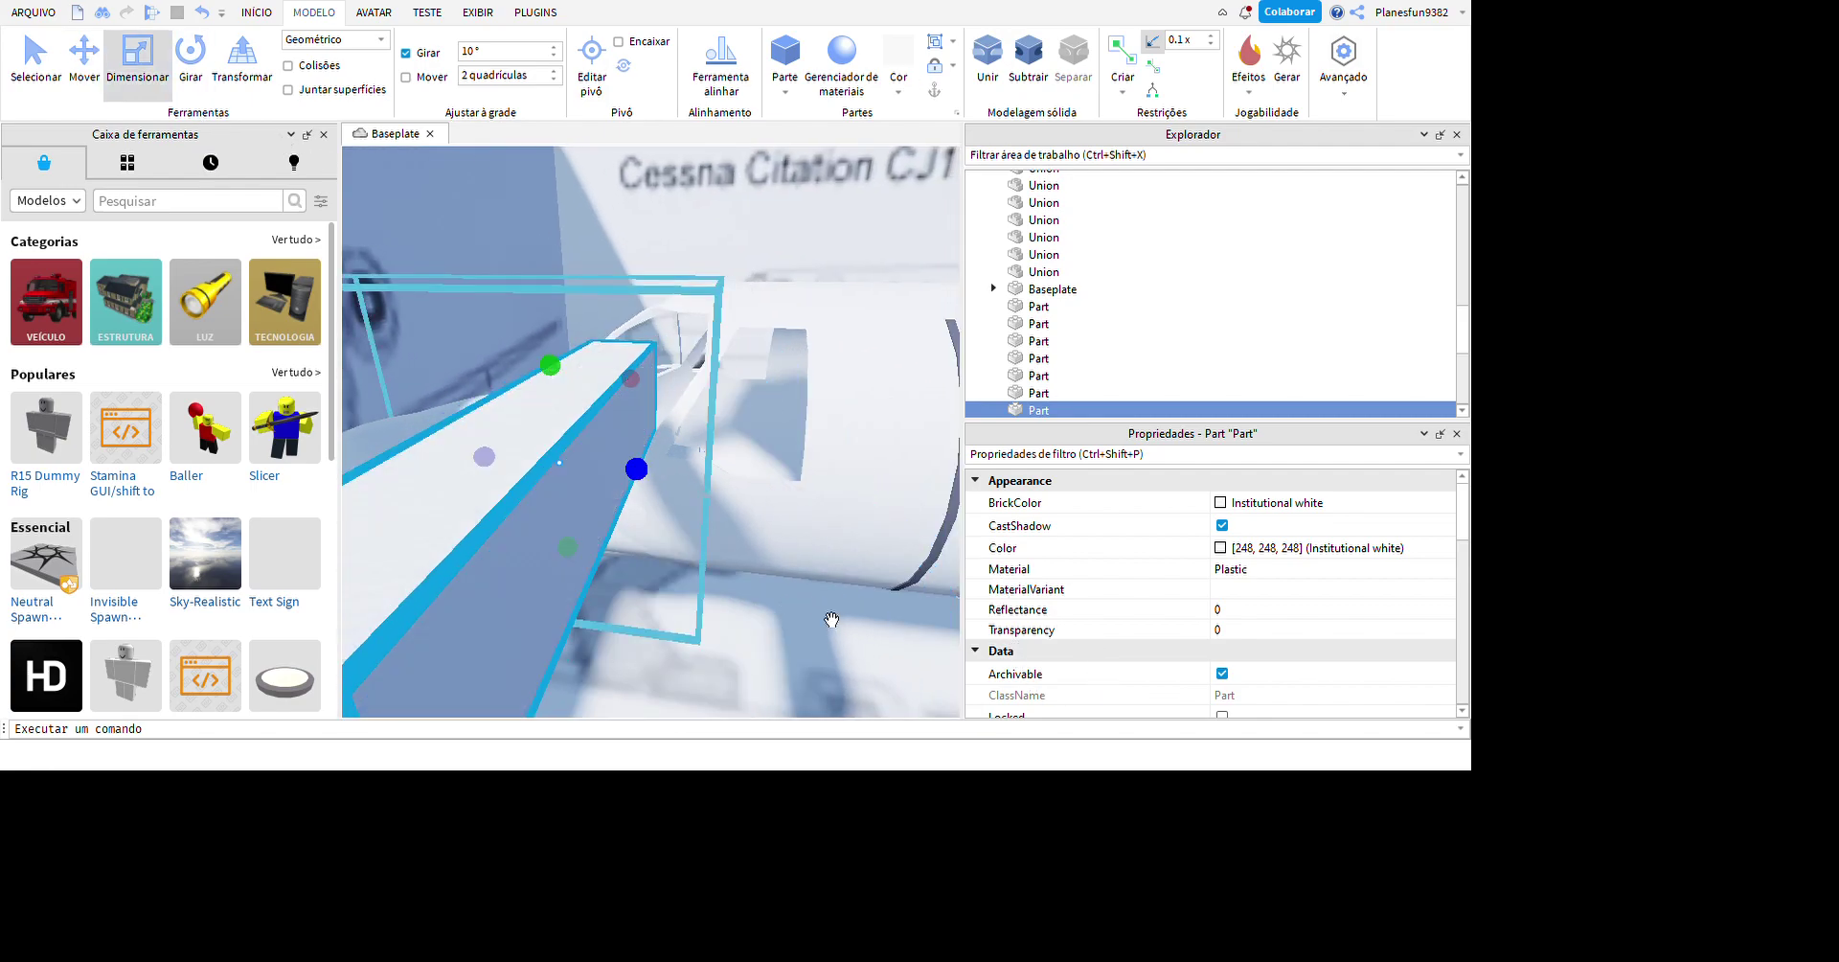
scroll(843, 613, up, 3)
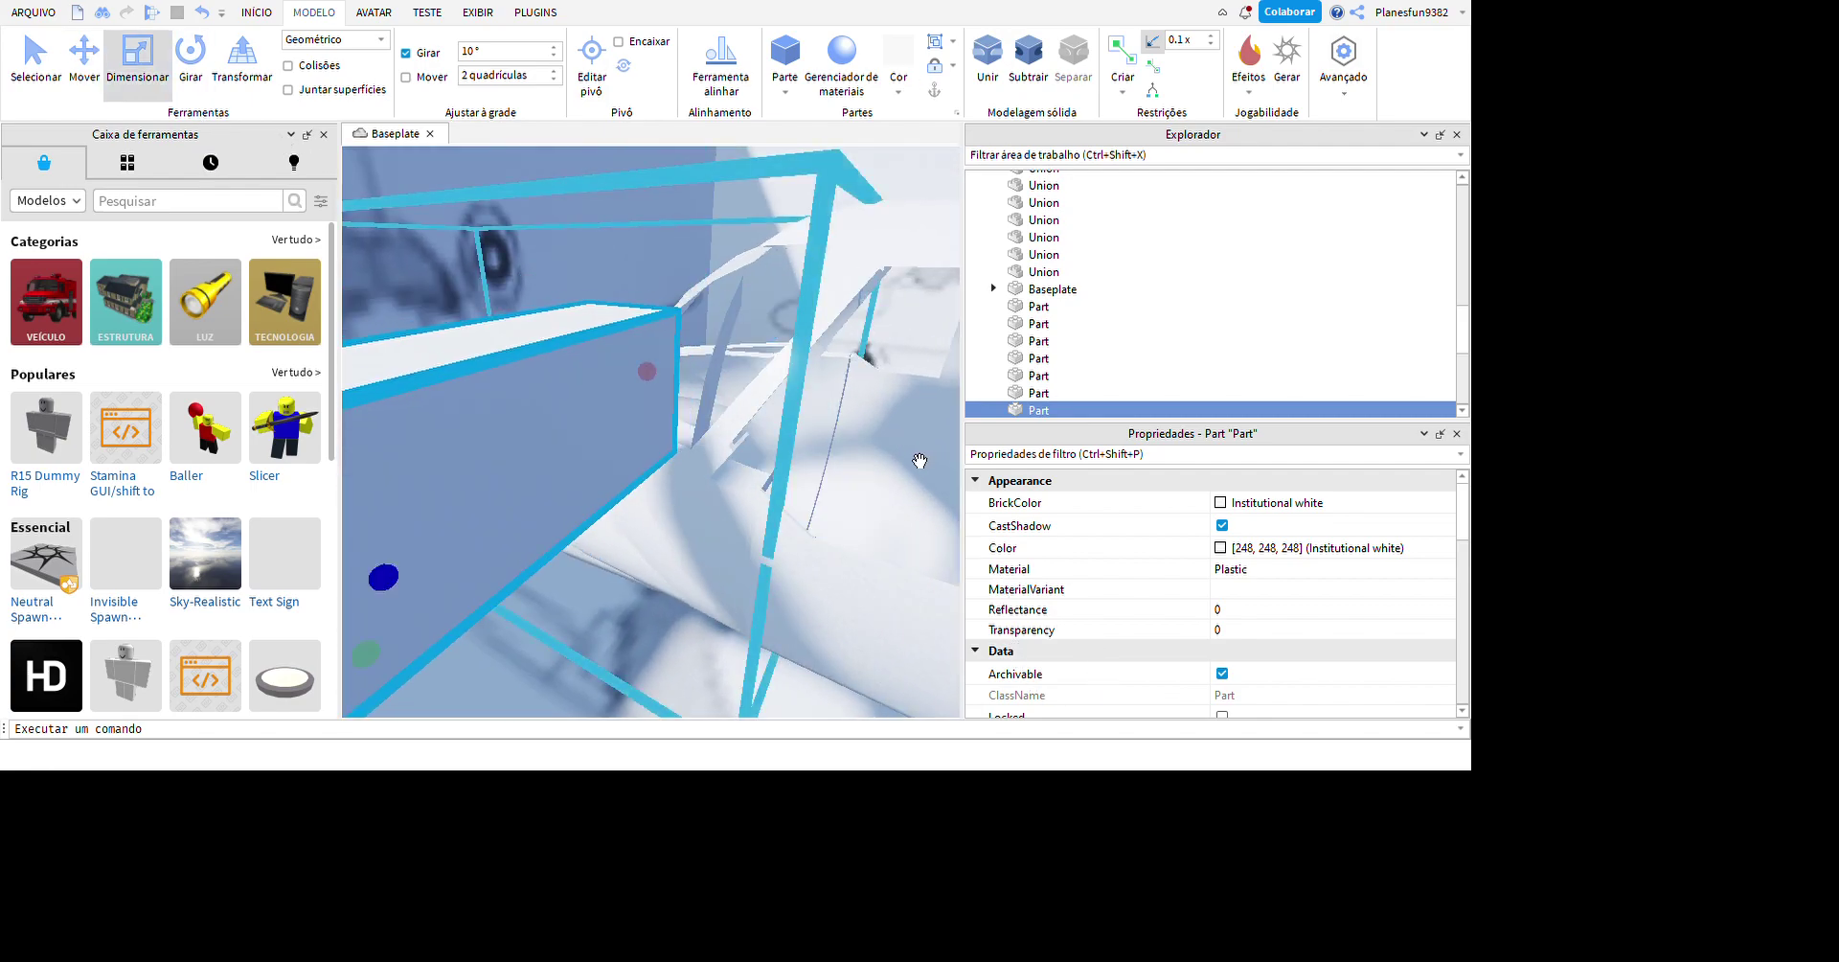
middle_drag(919, 461, 774, 634)
right_drag(857, 464, 1014, 452)
right_drag(823, 578, 898, 578)
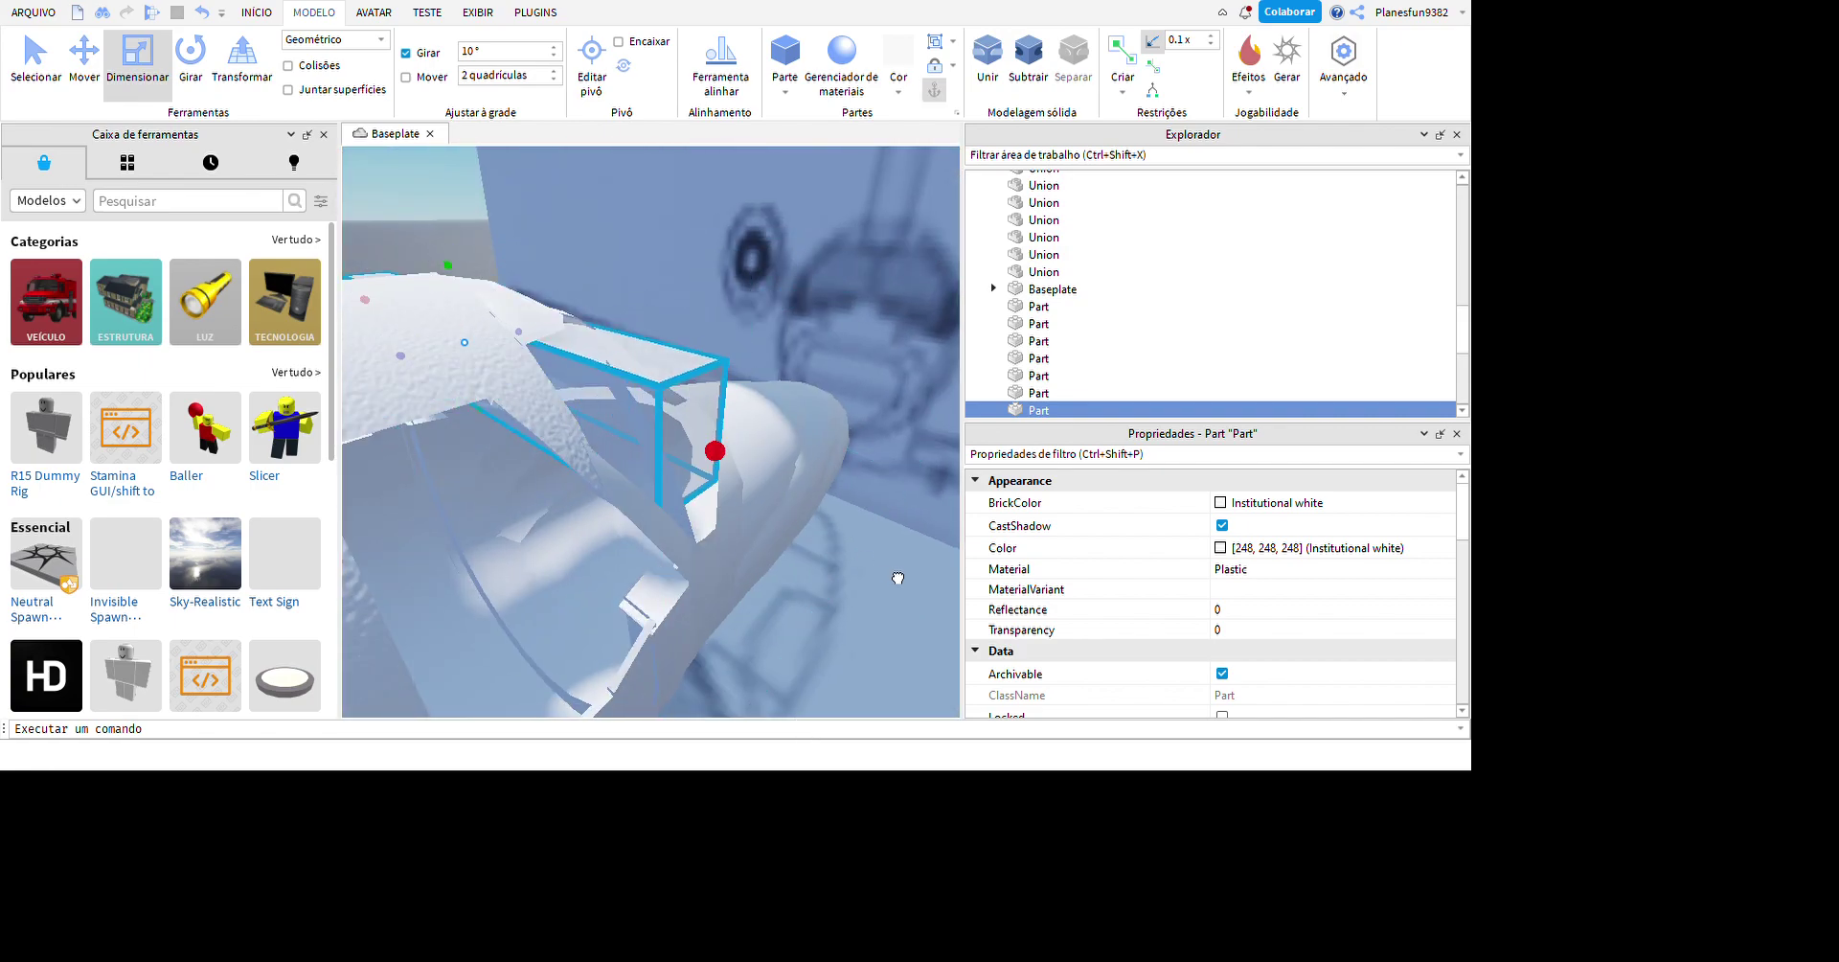
- Negate the bar and unite it with the nose section to cut through the cockpit window frame
click(1028, 58)
right_drag(953, 316, 805, 502)
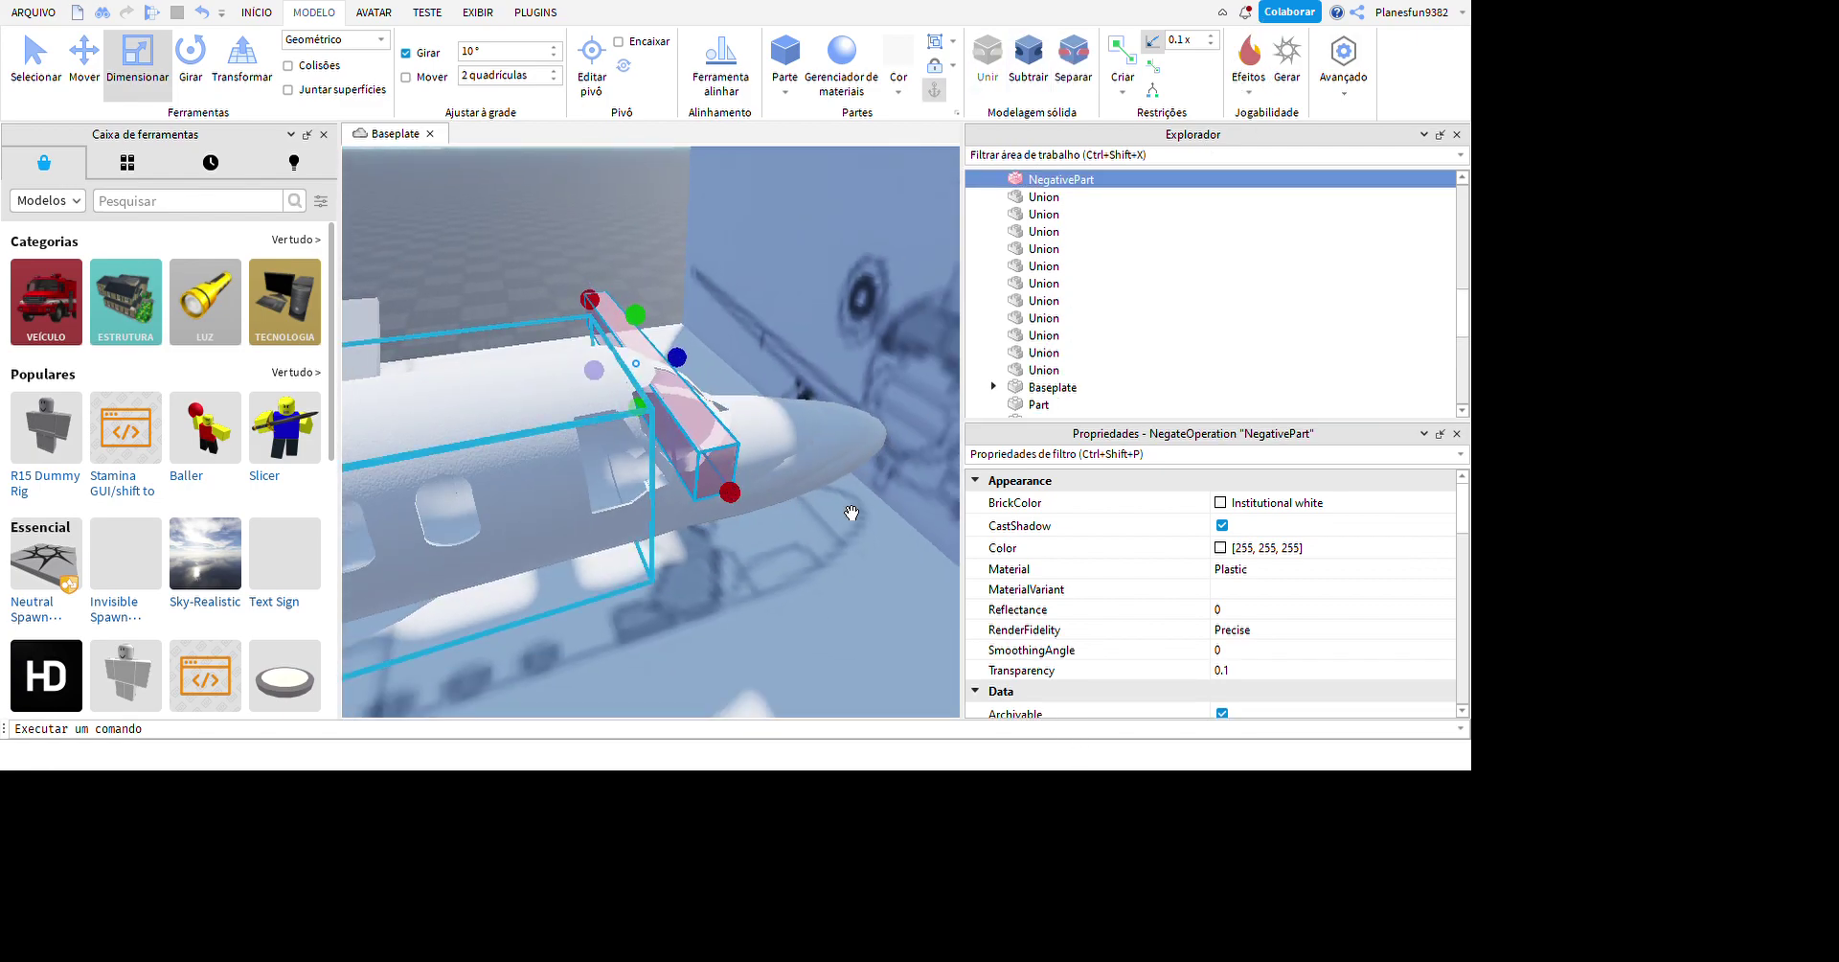
ctrl+click(747, 566)
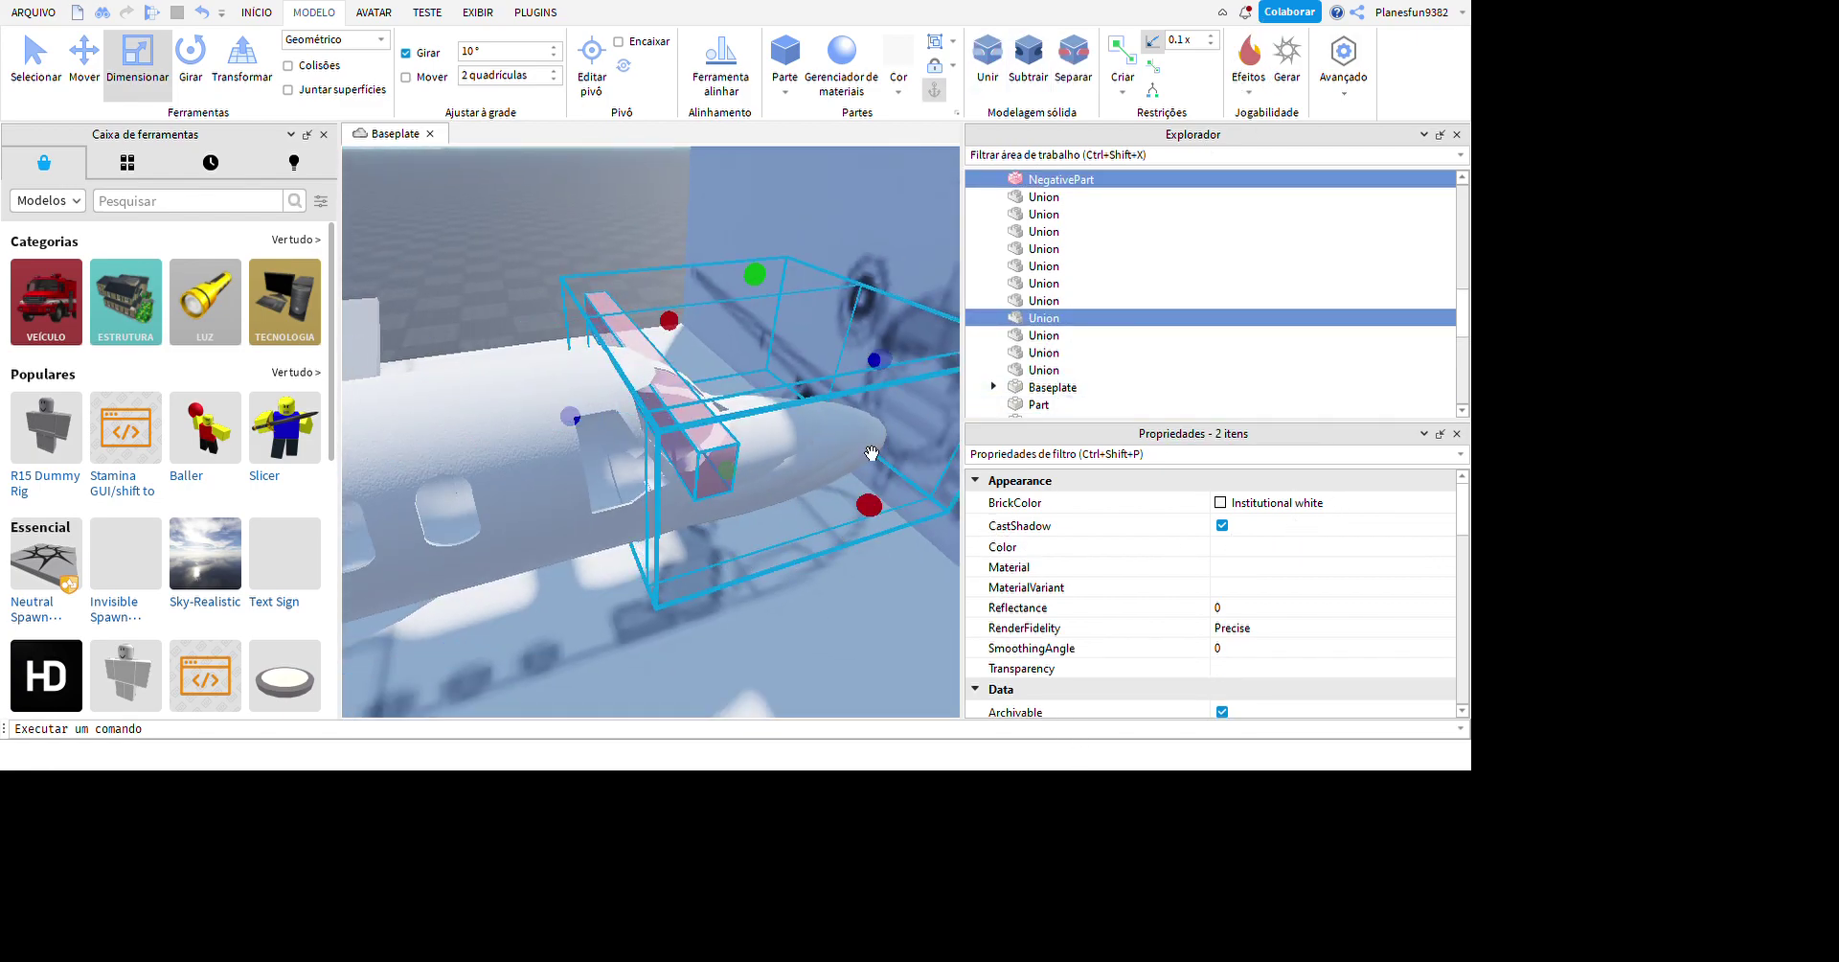
key(ctrl+shift+g)
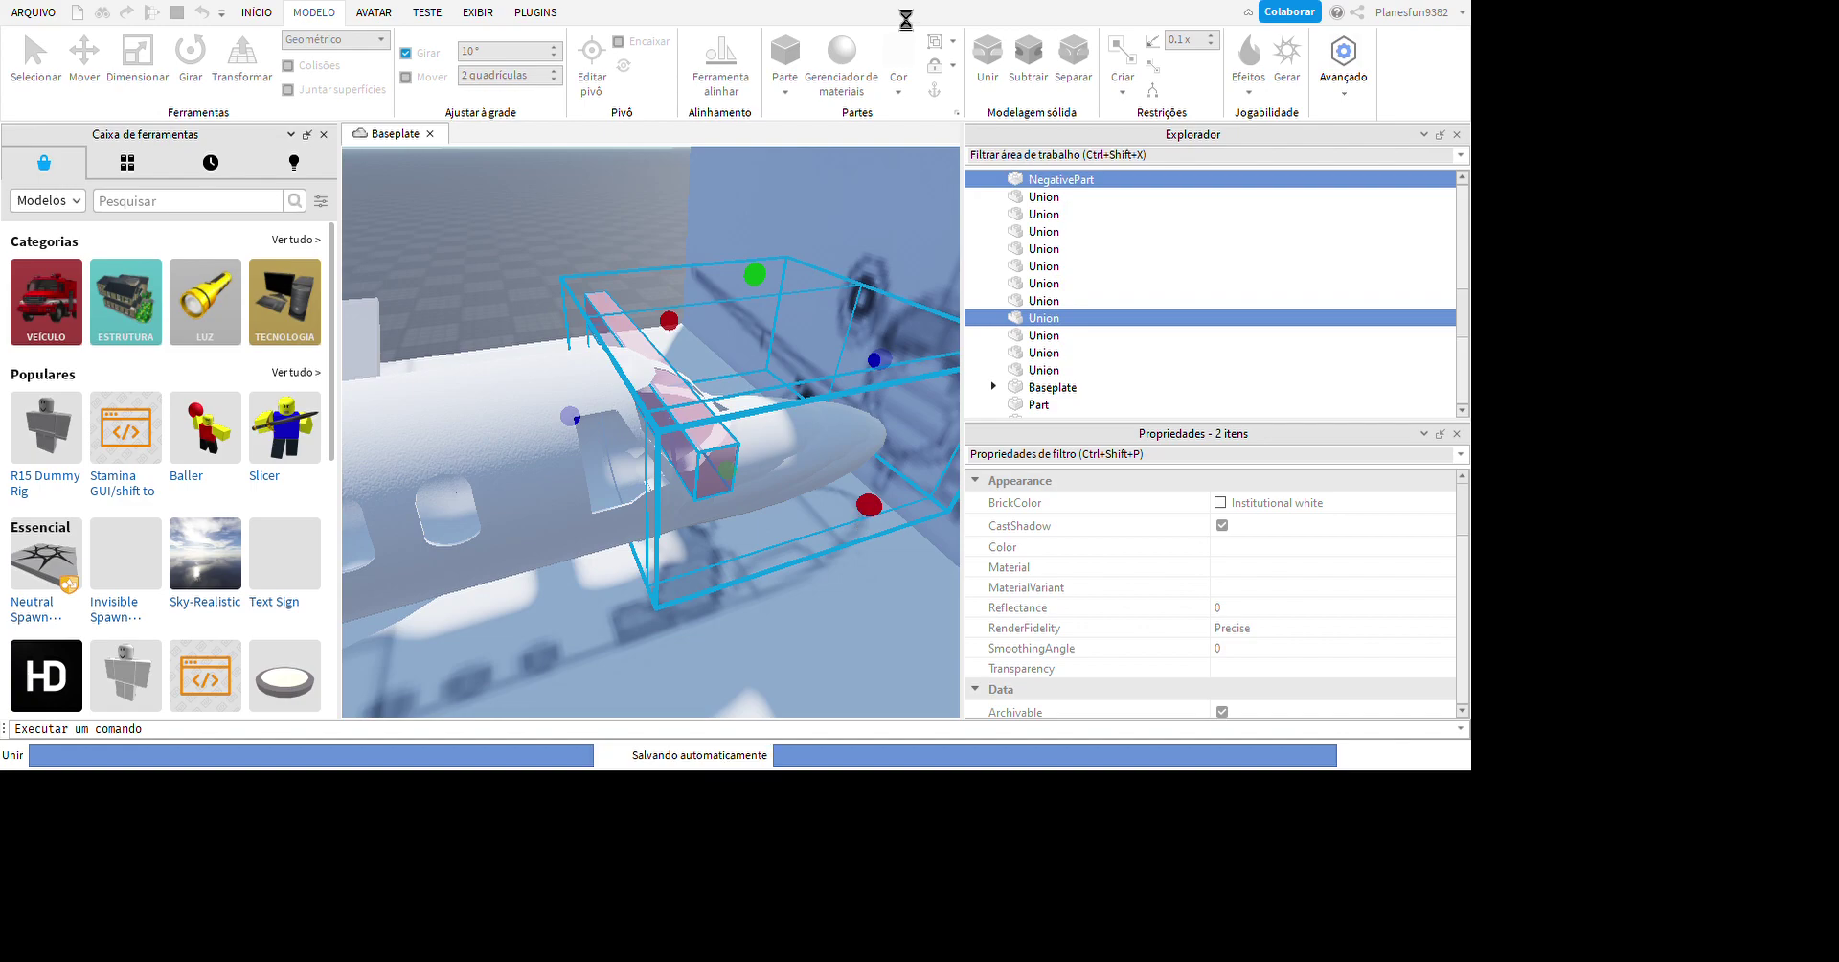
- Examine the cut cockpit frame, rear fuselage and belly fairing from inside, from the side and from below
mouse_move(883, 512)
right_down()
mouse_move(920, 494)
mouse_move(882, 492)
mouse_move(855, 525)
right_up()
key(f)
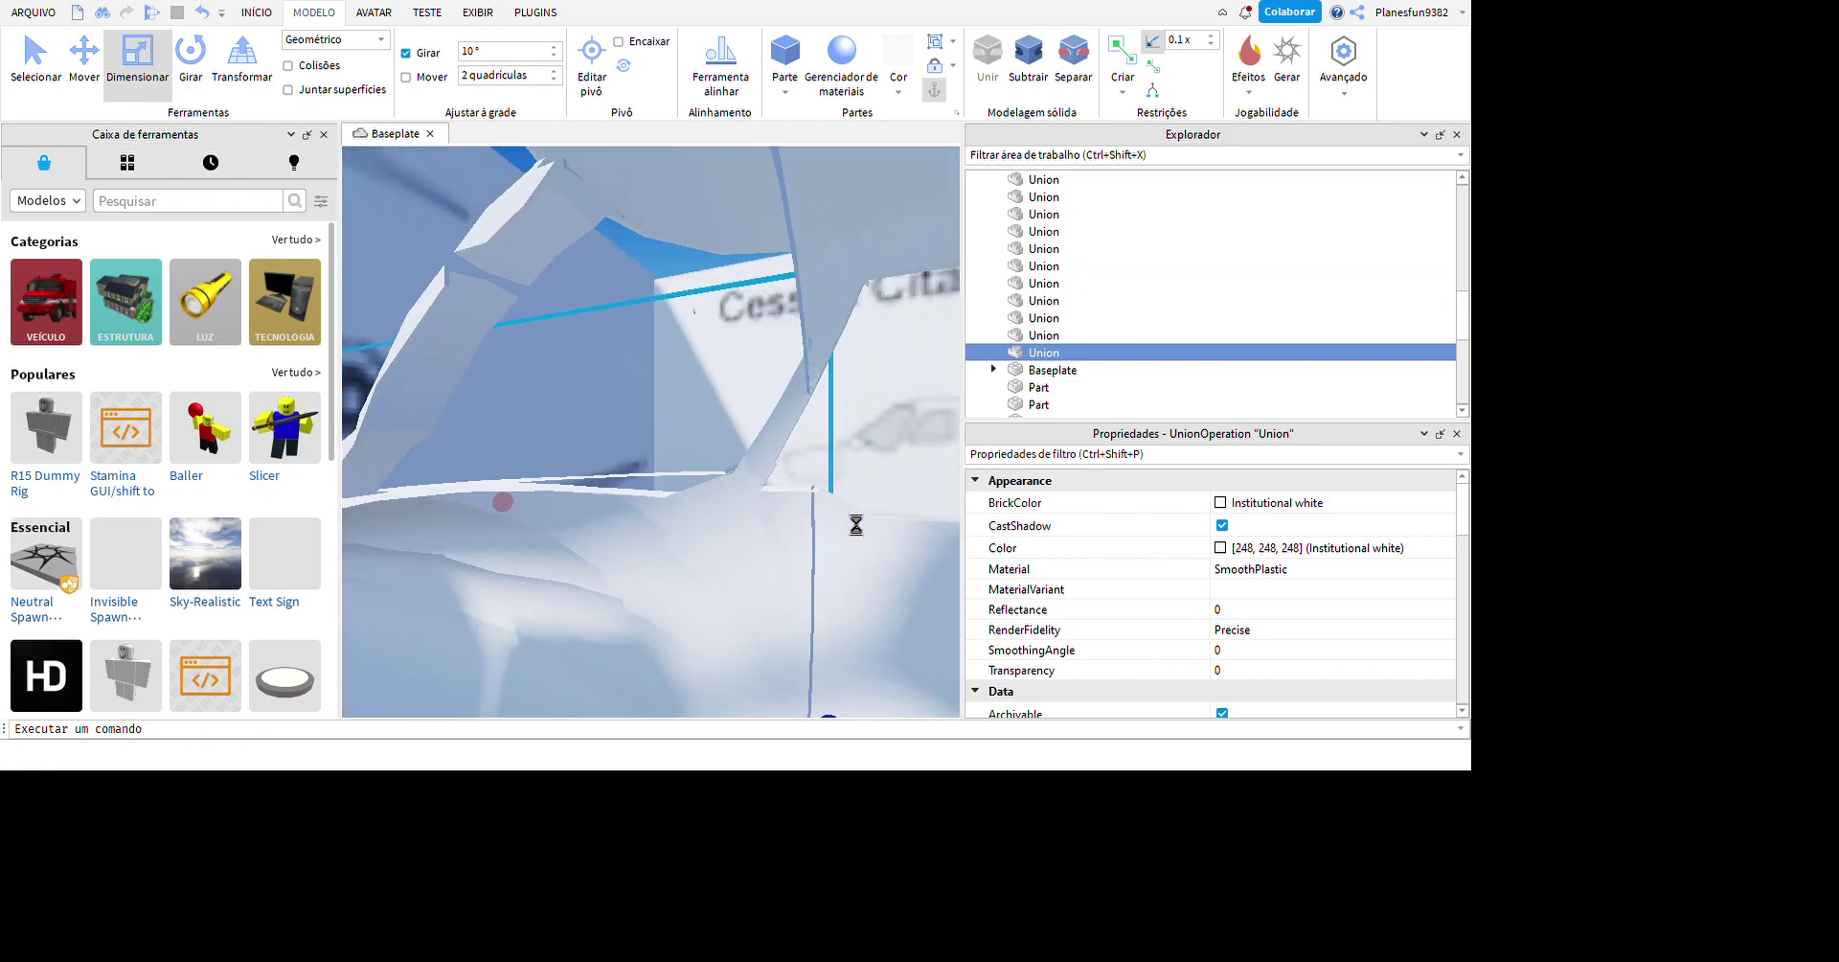
scroll(836, 331, down, 3)
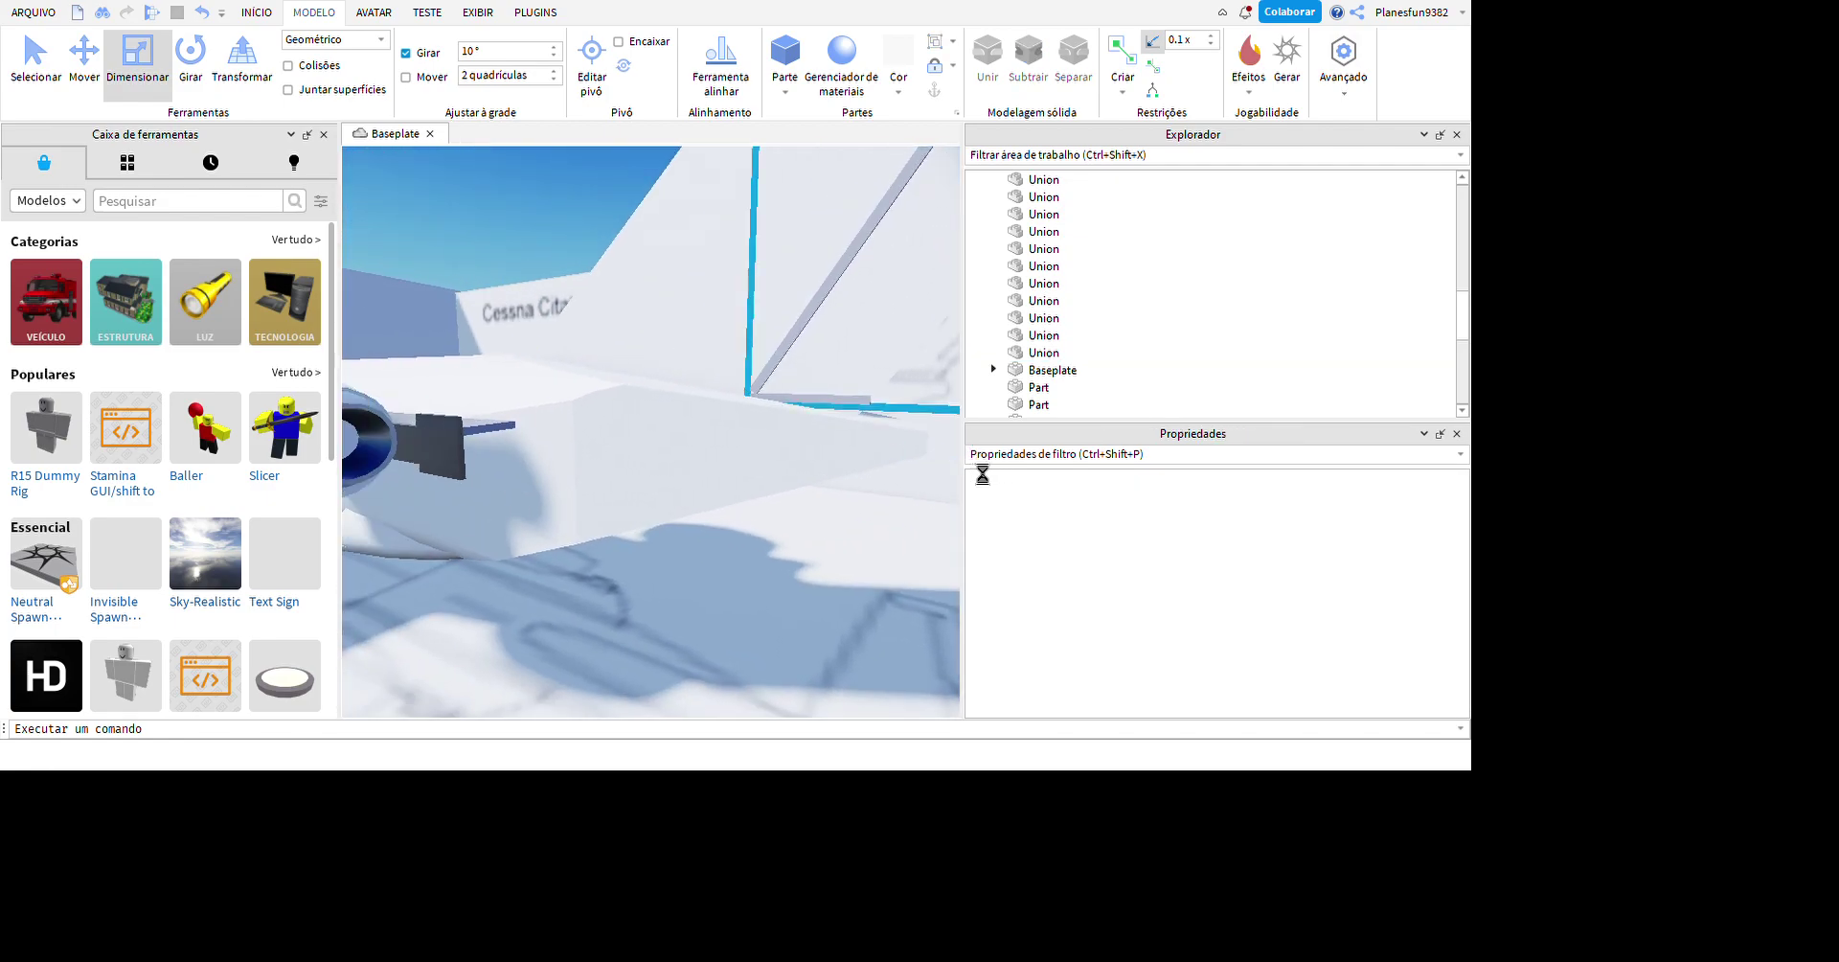
key(s)
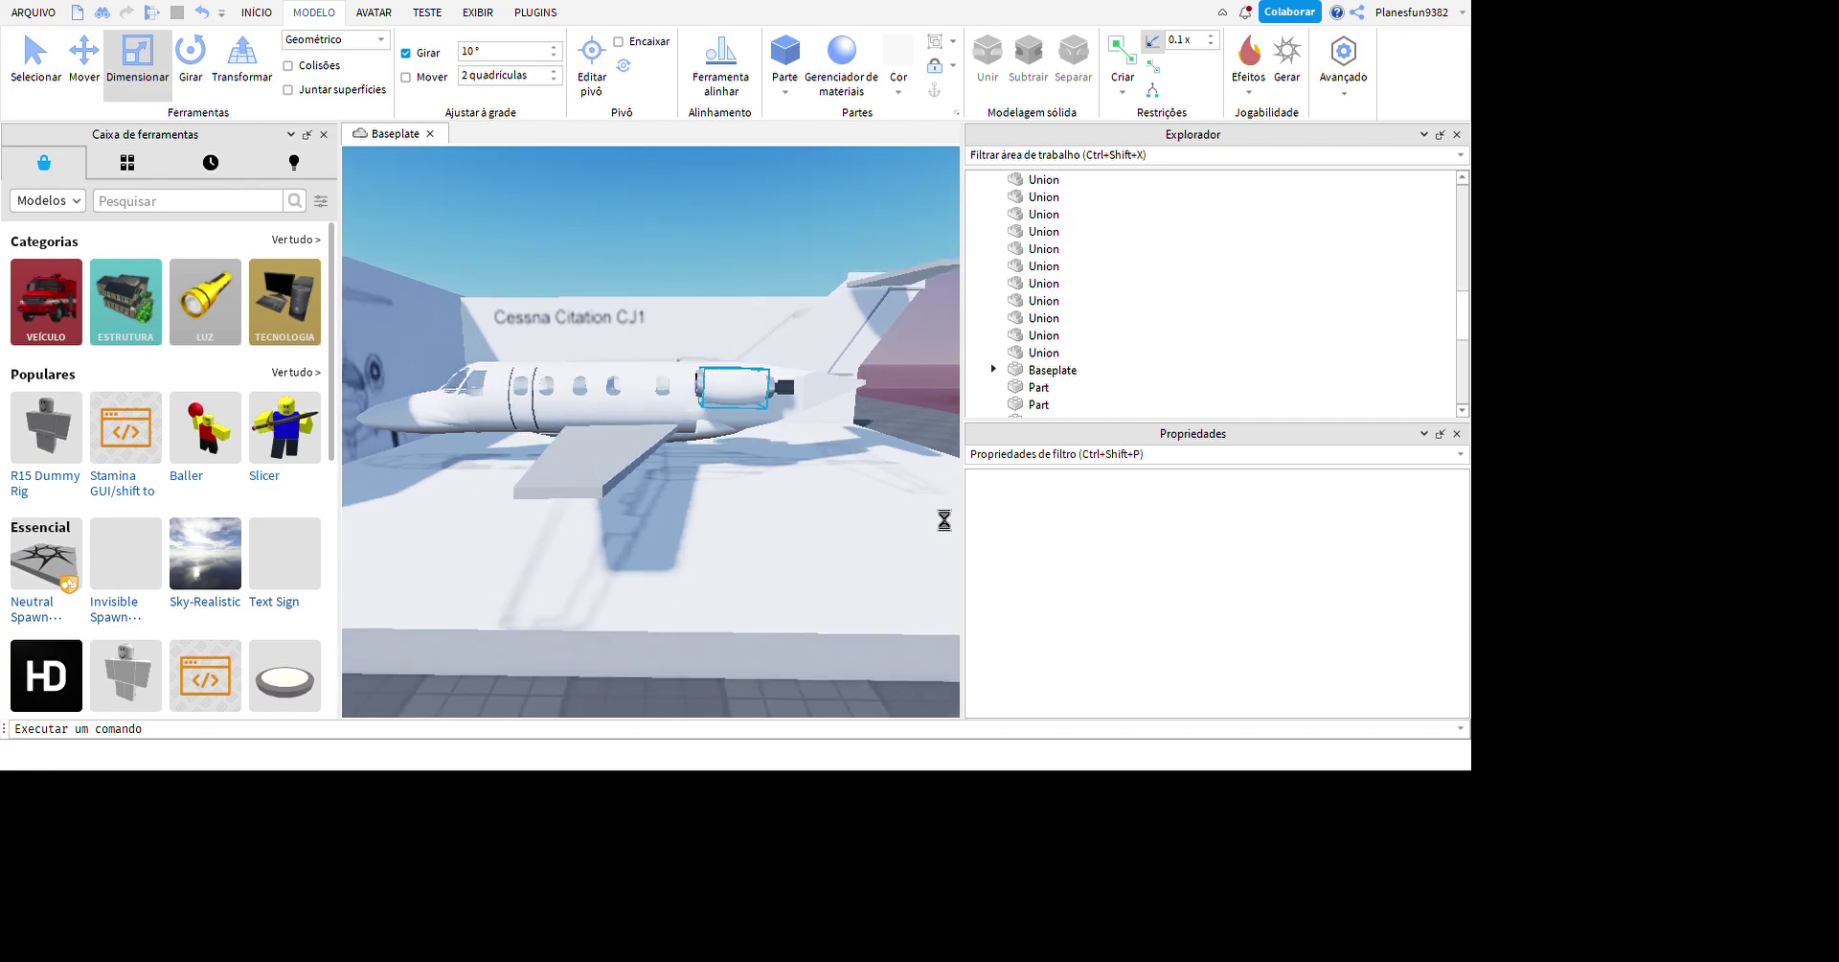
key(w)
click(885, 584)
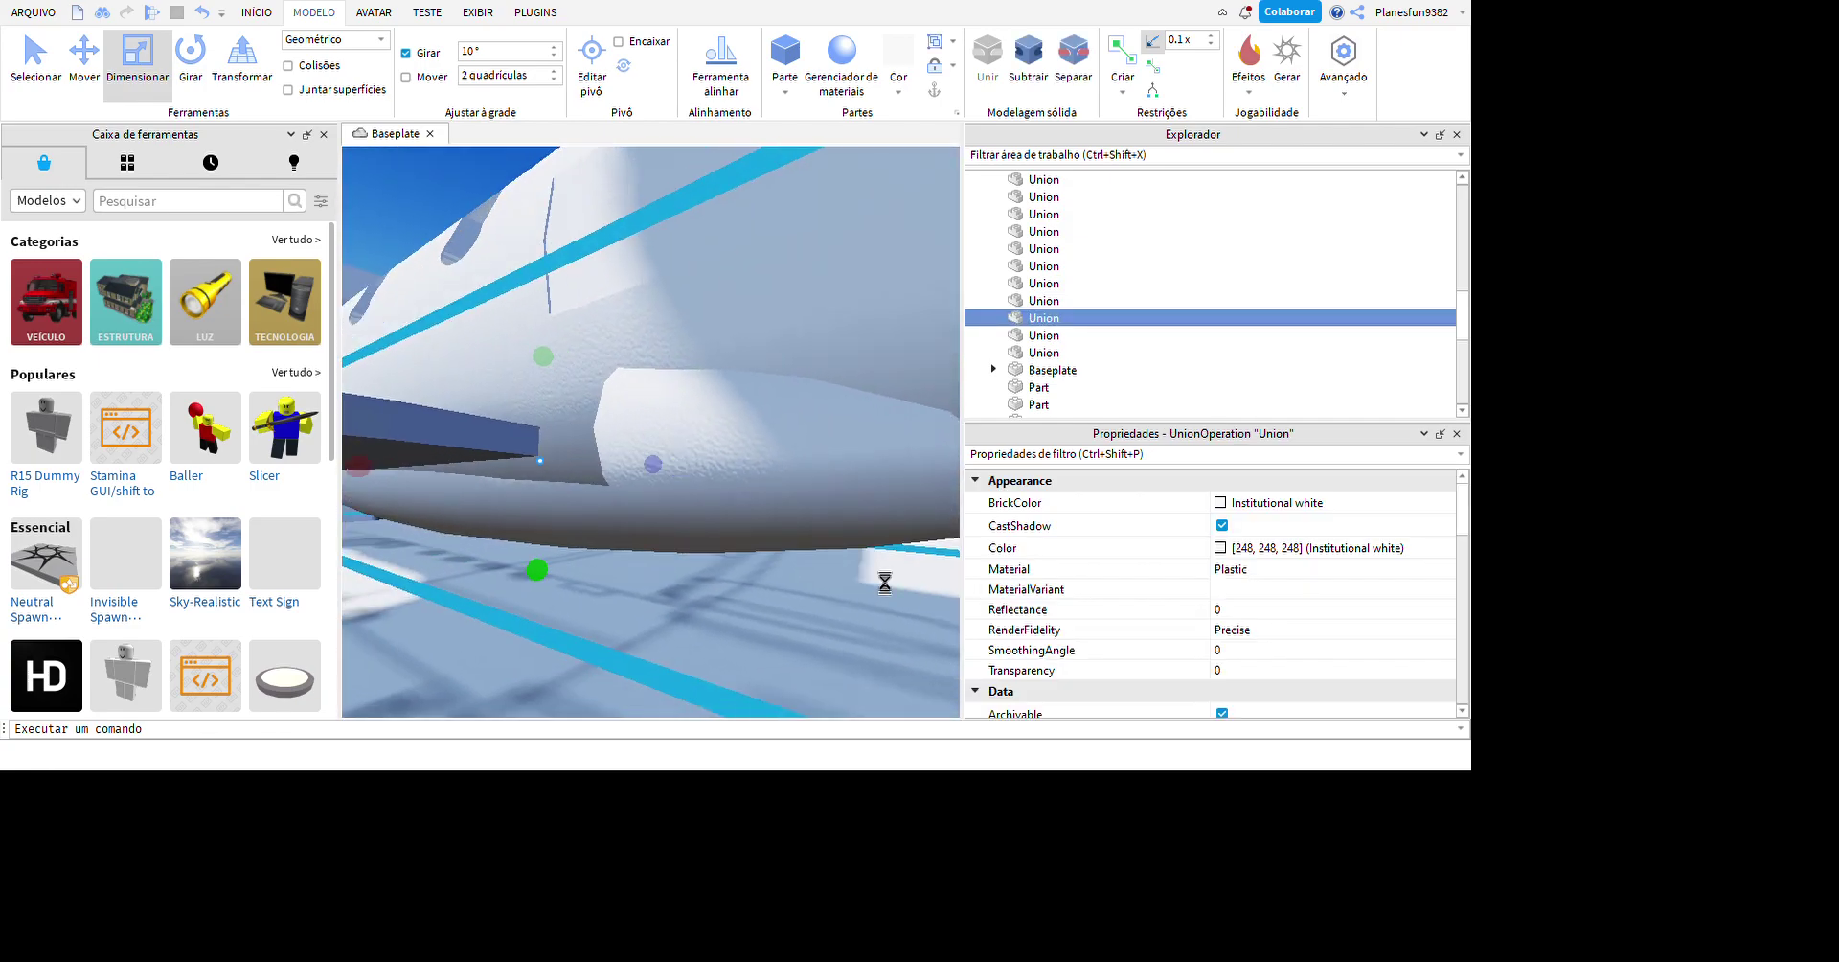
key(q)
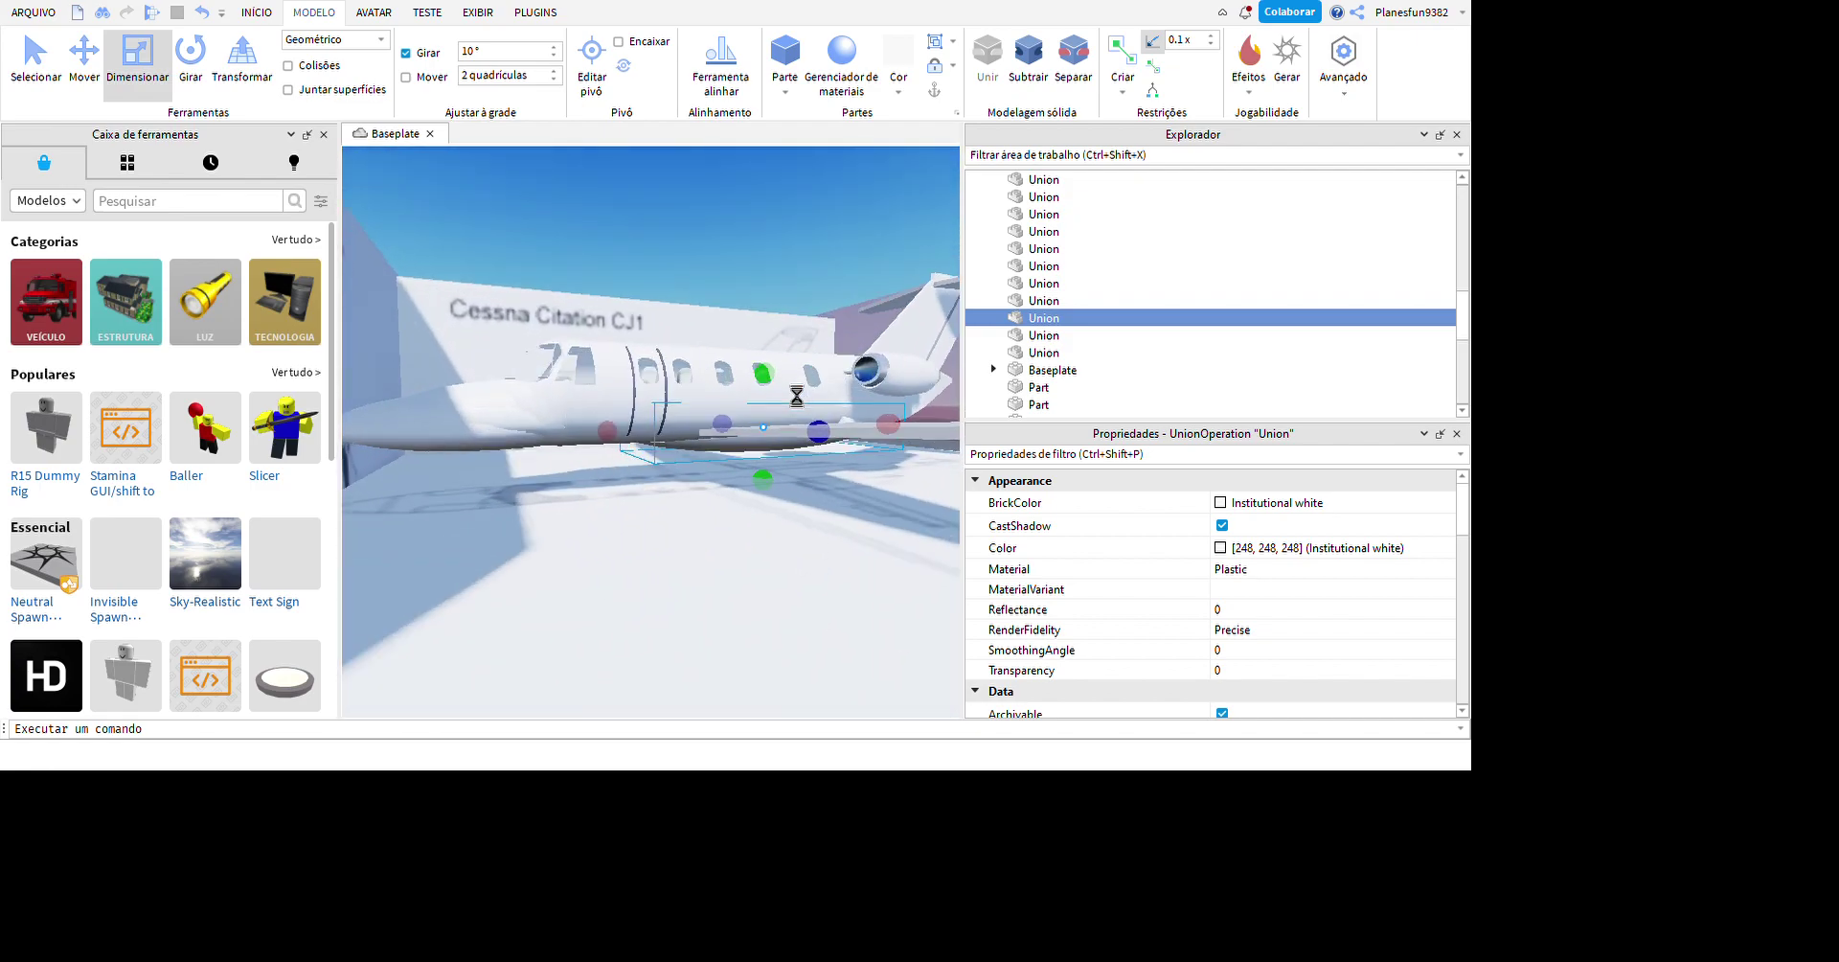
scroll(796, 396, up, 5)
scroll(796, 395, down, 5)
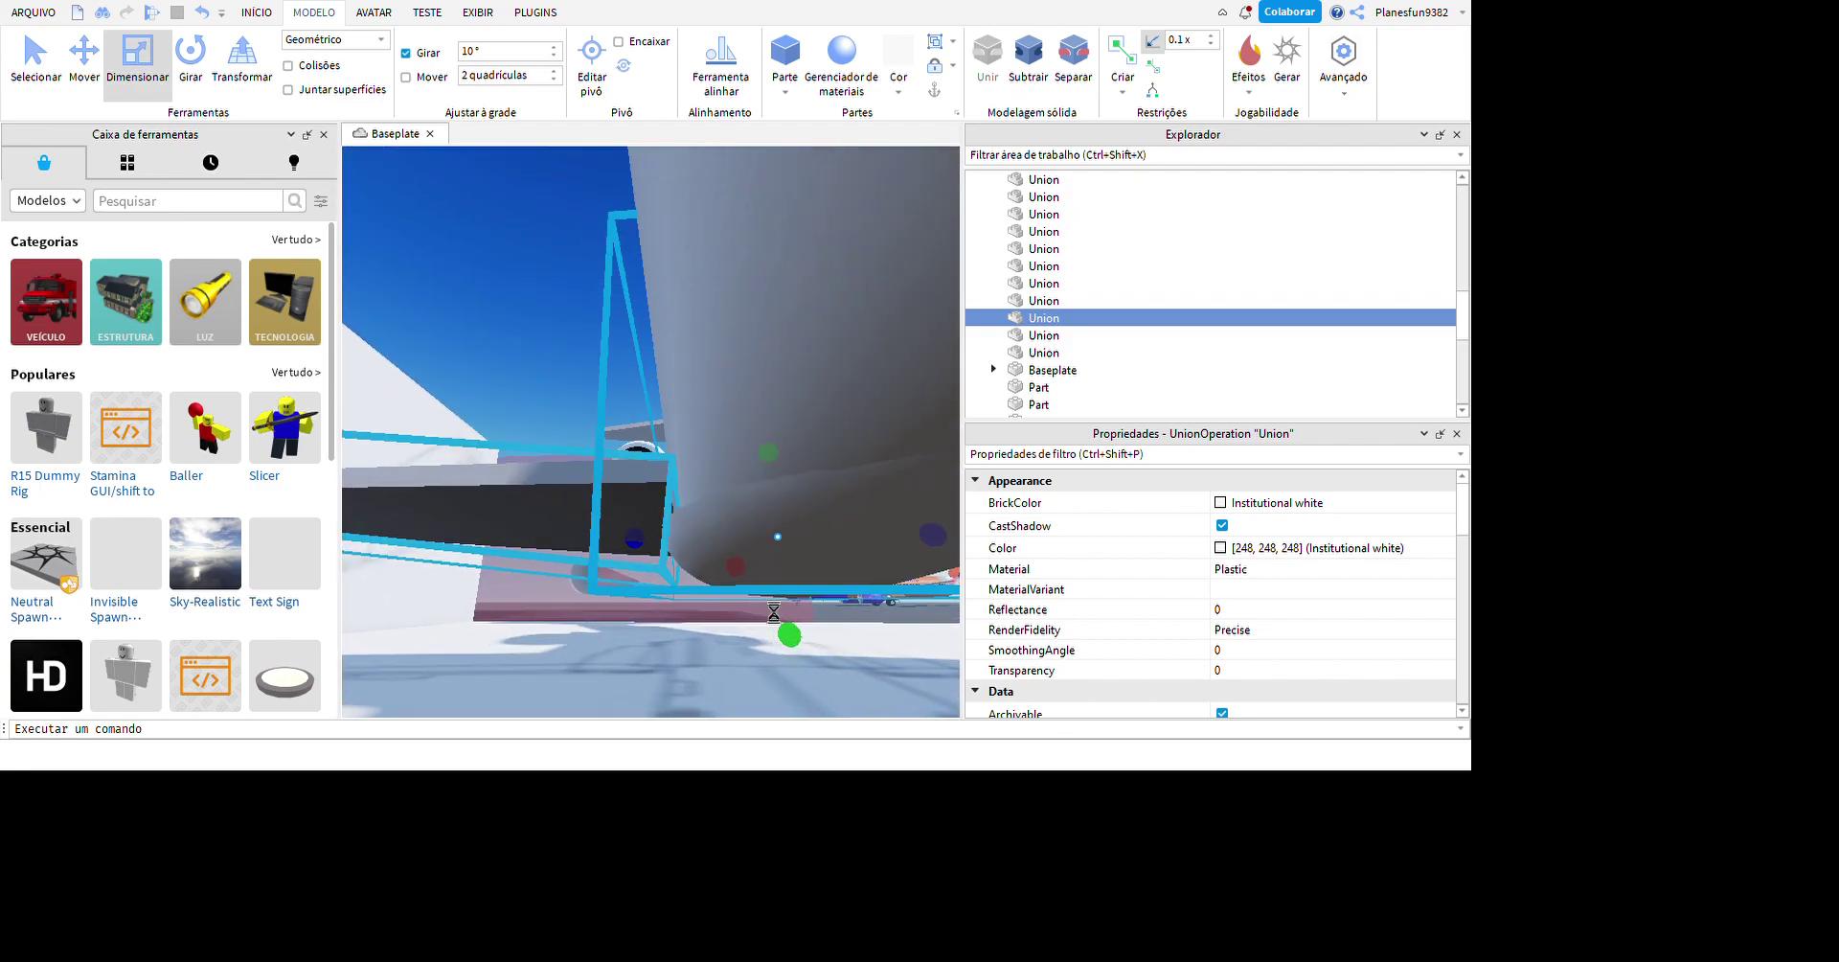
- Examine both wing roots at the belly fairing from below, along with the tail fin and horizontal stabilizer
shift+click(816, 638)
key(ctrl+z)
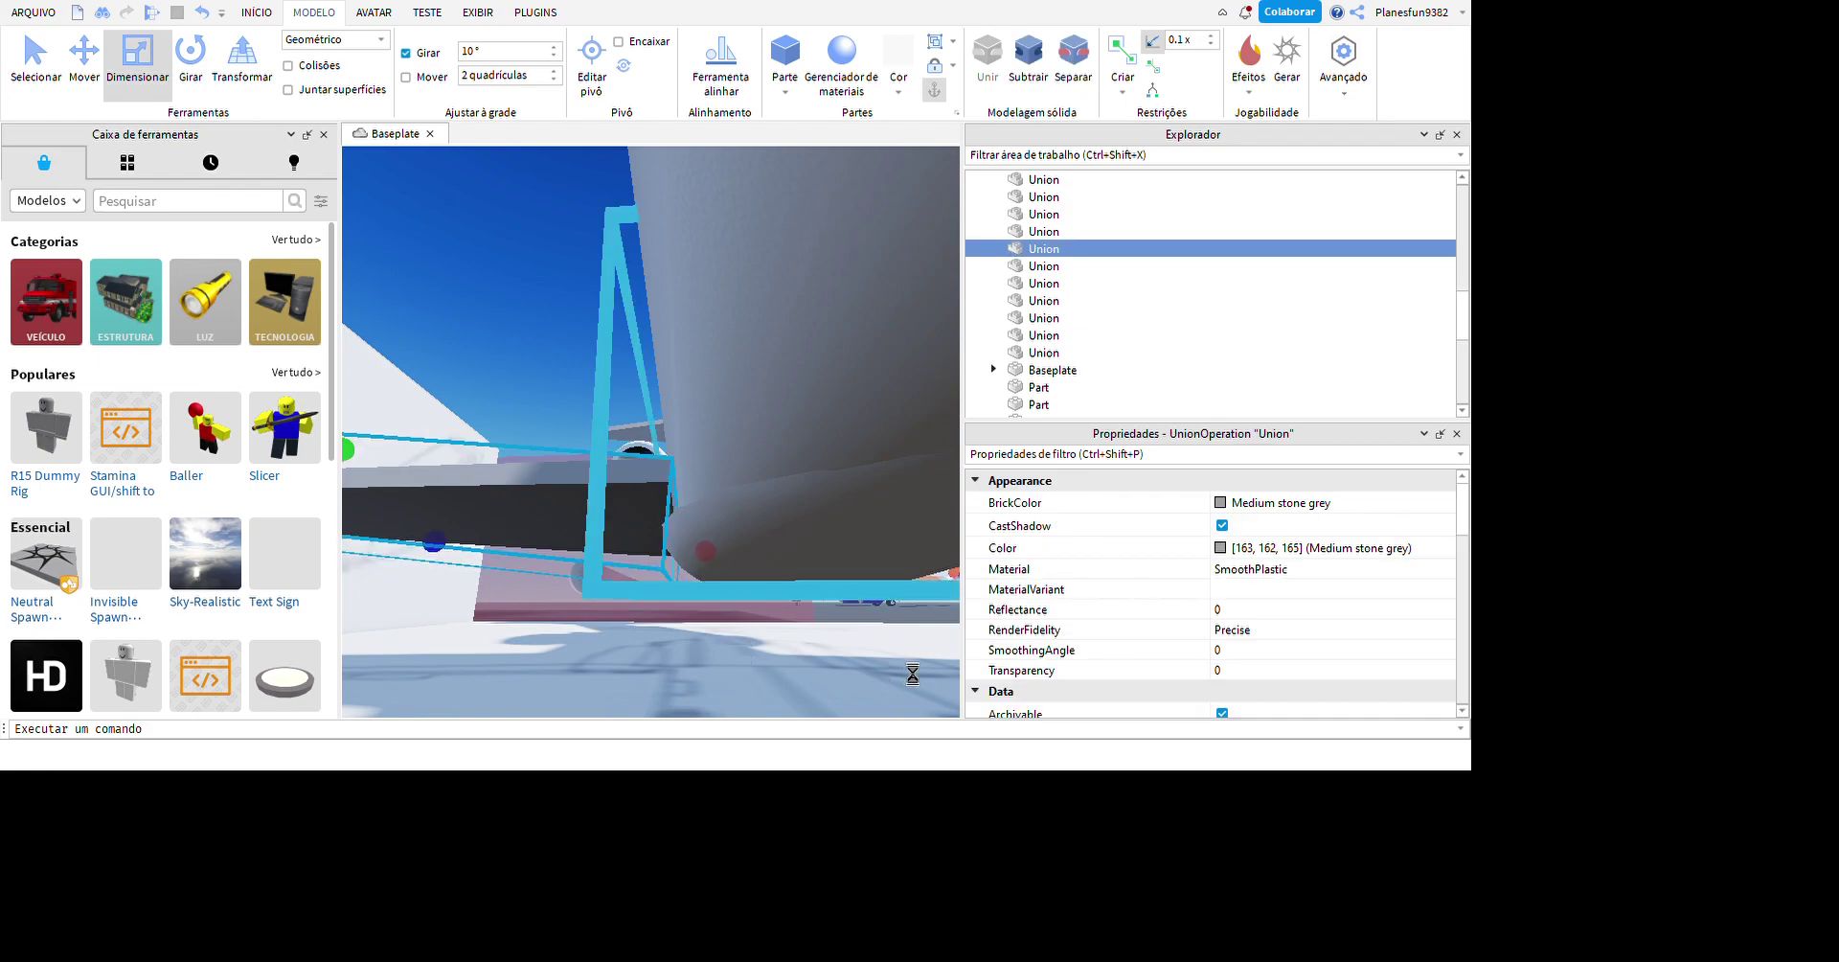
right_drag(932, 712, 835, 681)
key(ctrl+z)
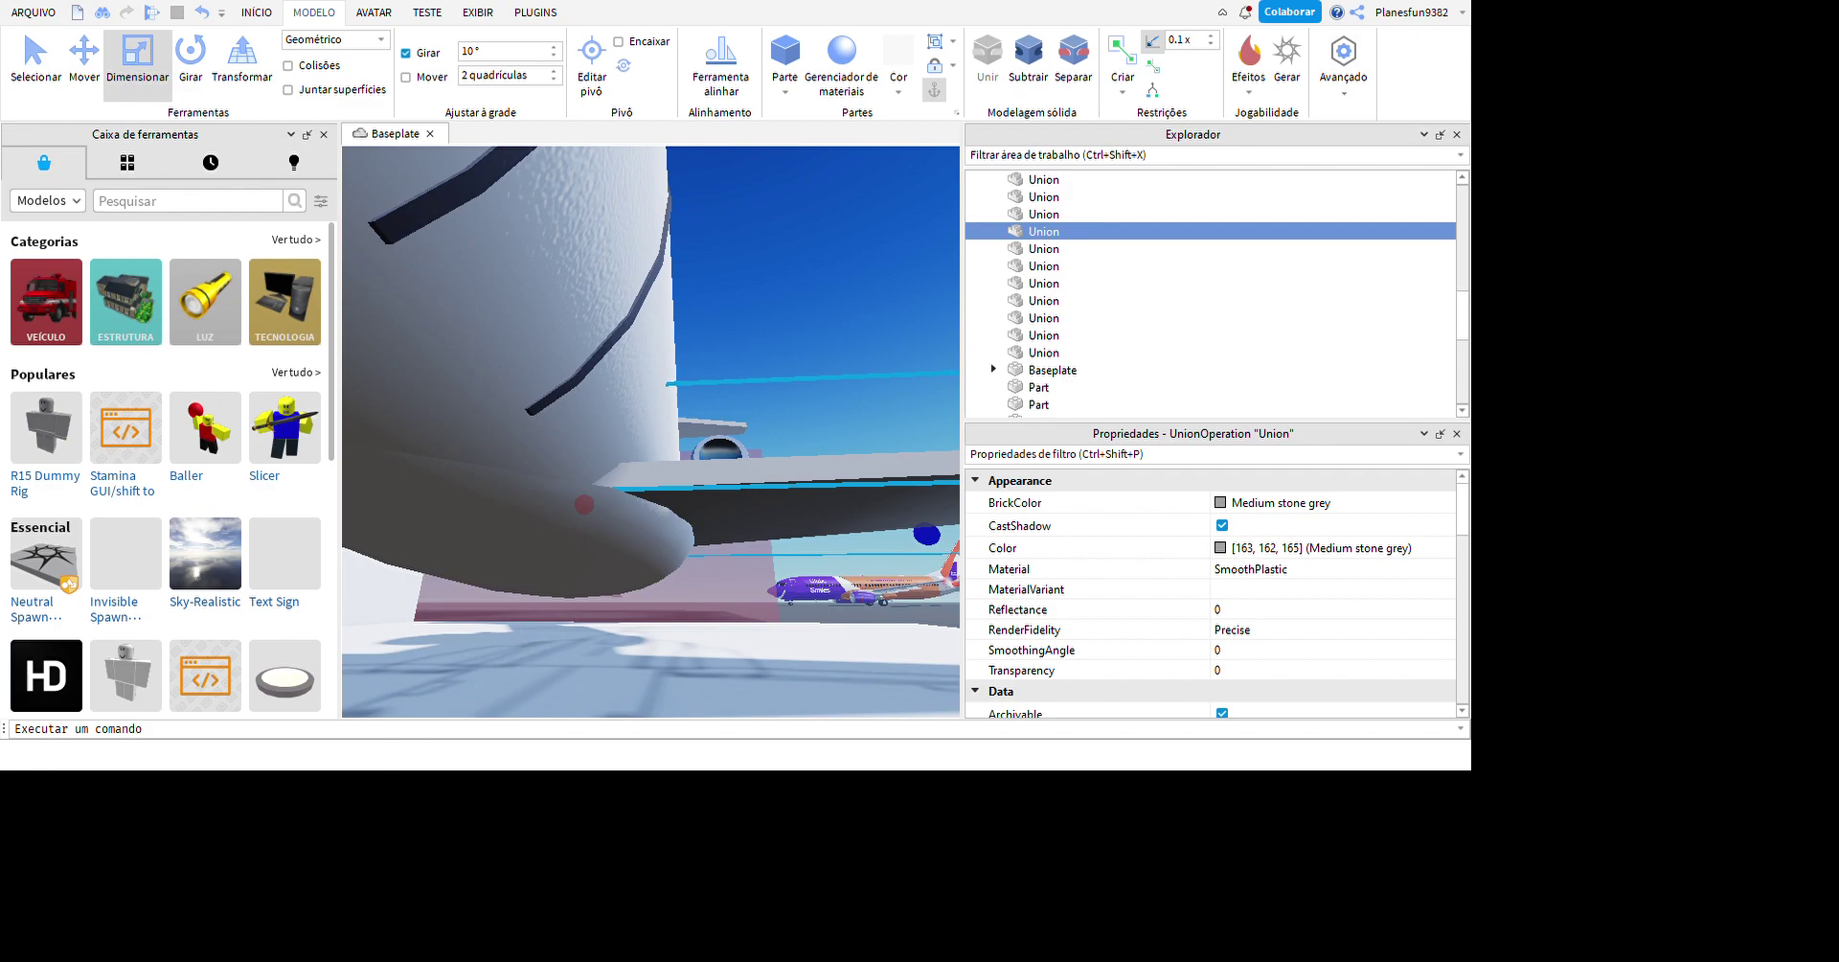
key(f)
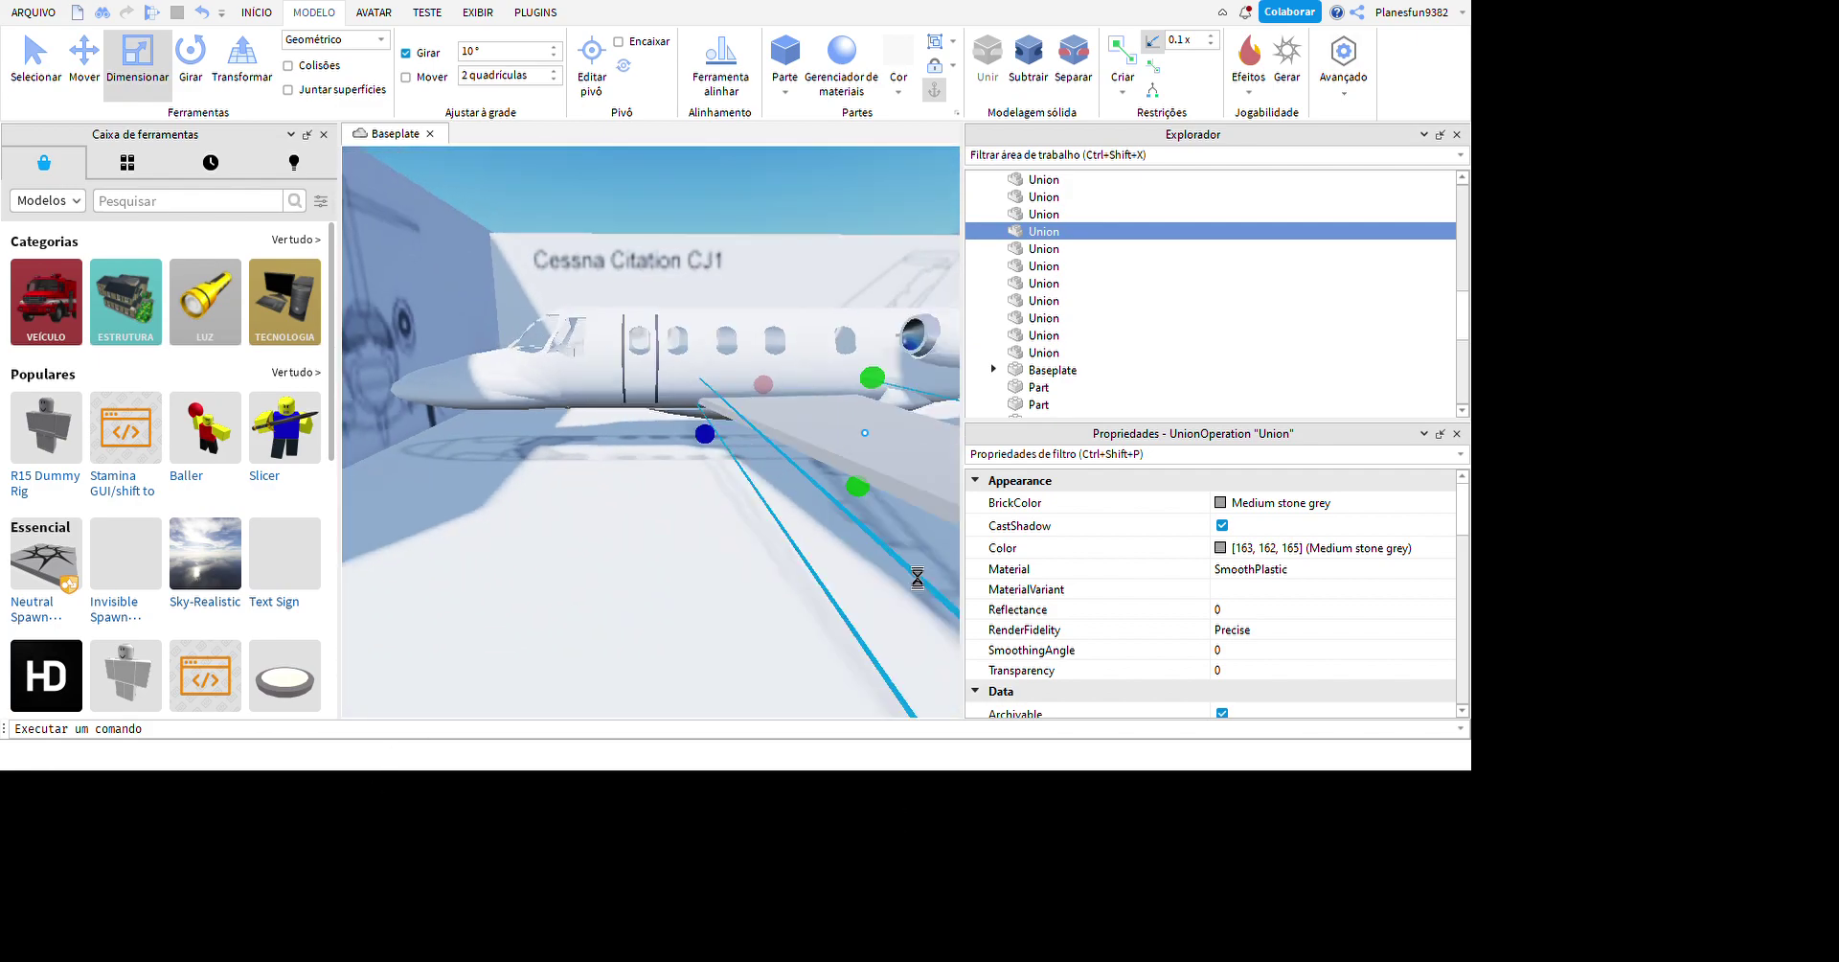
click(894, 597)
scroll(957, 598, up, 5)
right_drag(957, 600, 911, 456)
click(920, 500)
key(f)
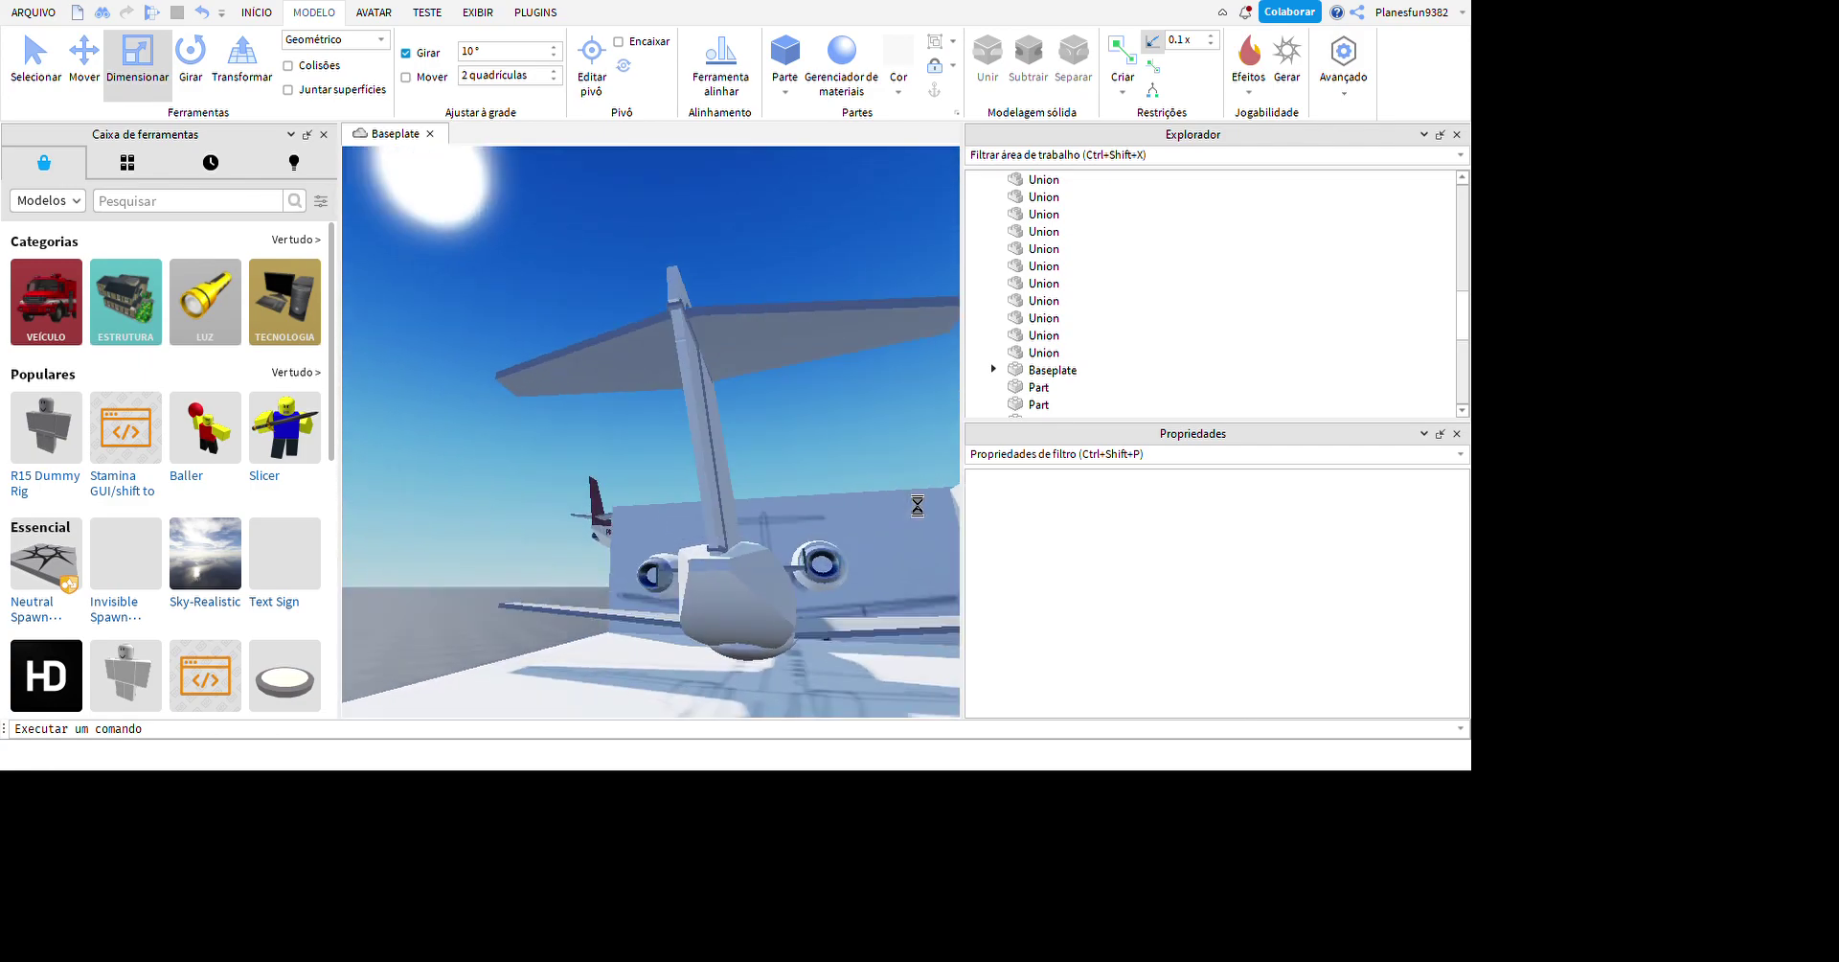
right_drag(850, 513, 997, 481)
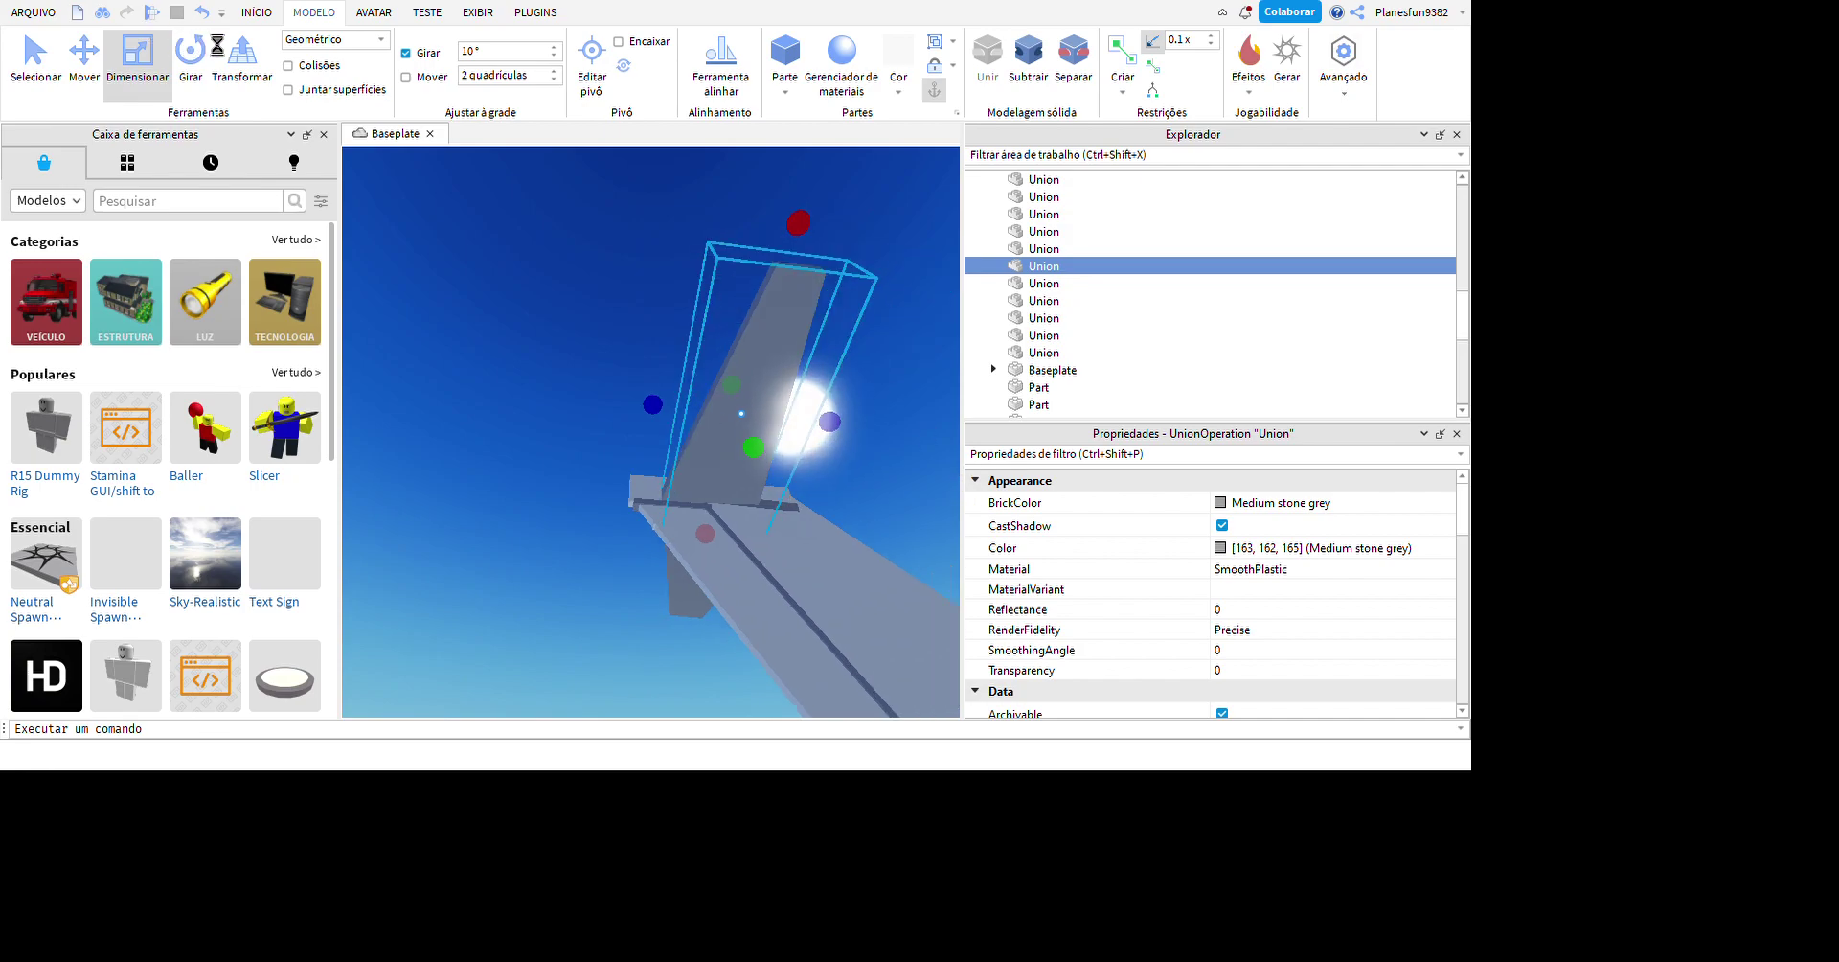
- Add a Really black cylinder as the nose wheel tyre beside the blueprint, and duplicate it in Institutional white as the hub disc
click(463, 307)
right_drag(463, 307, 760, 648)
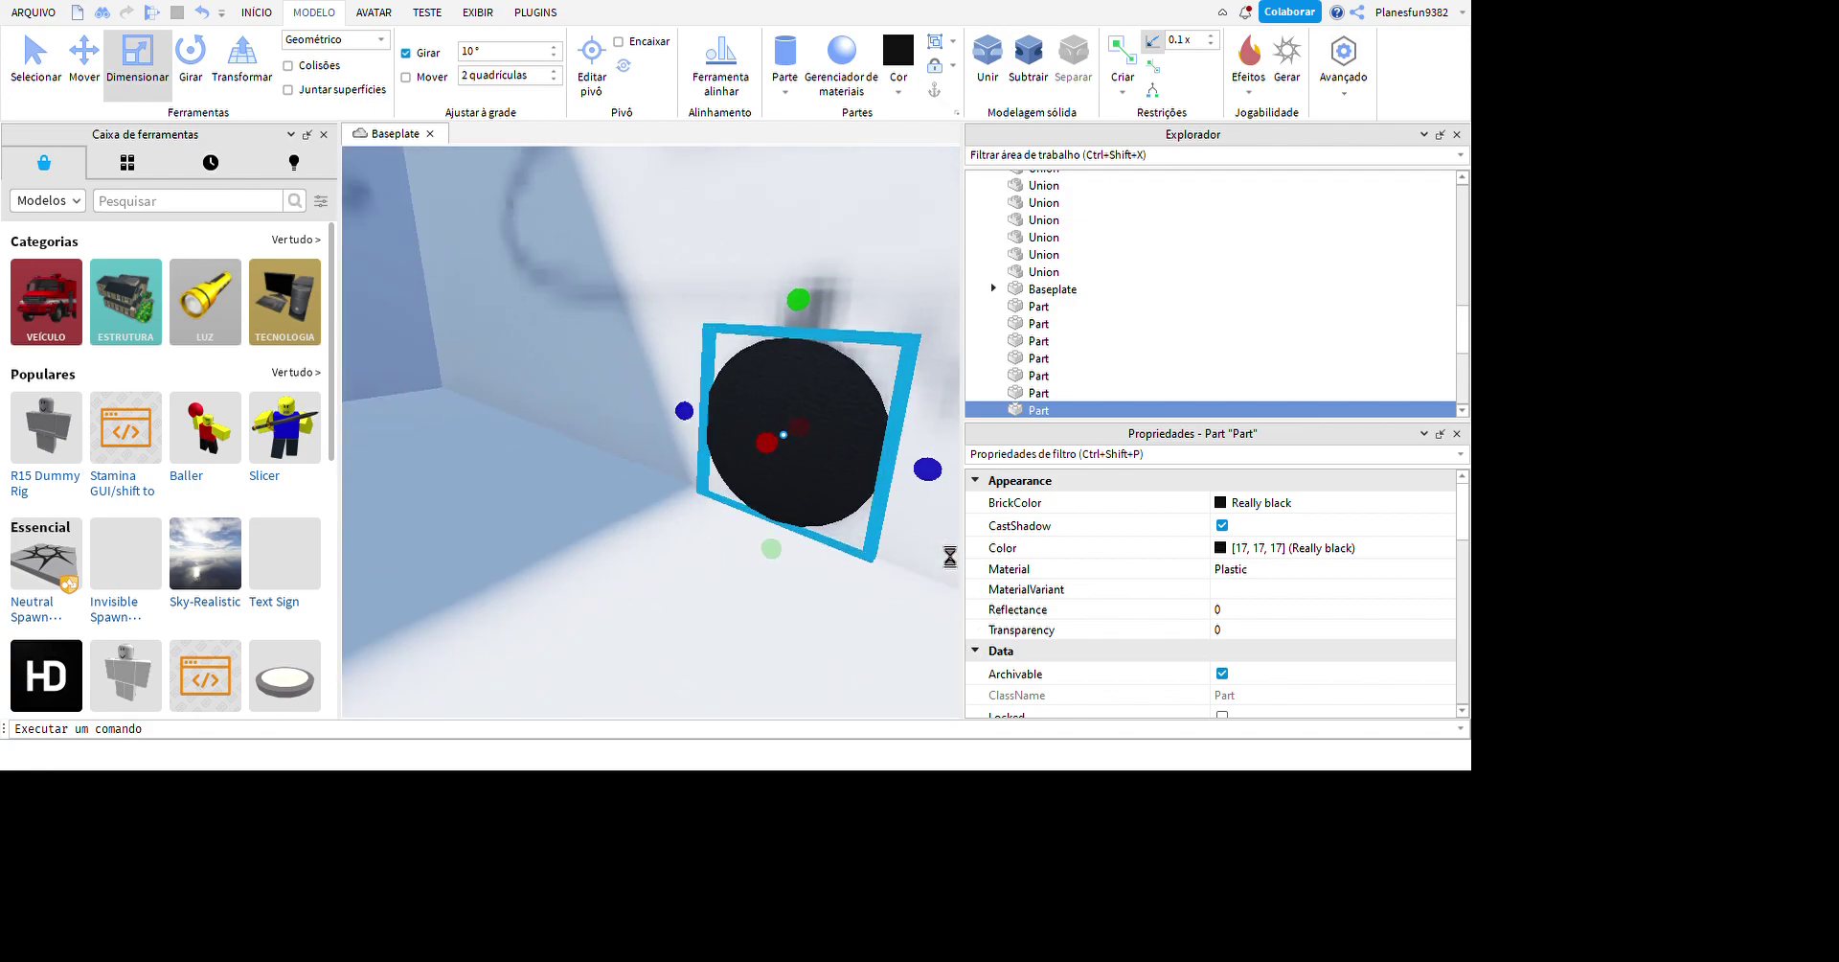
key(ctrl+2)
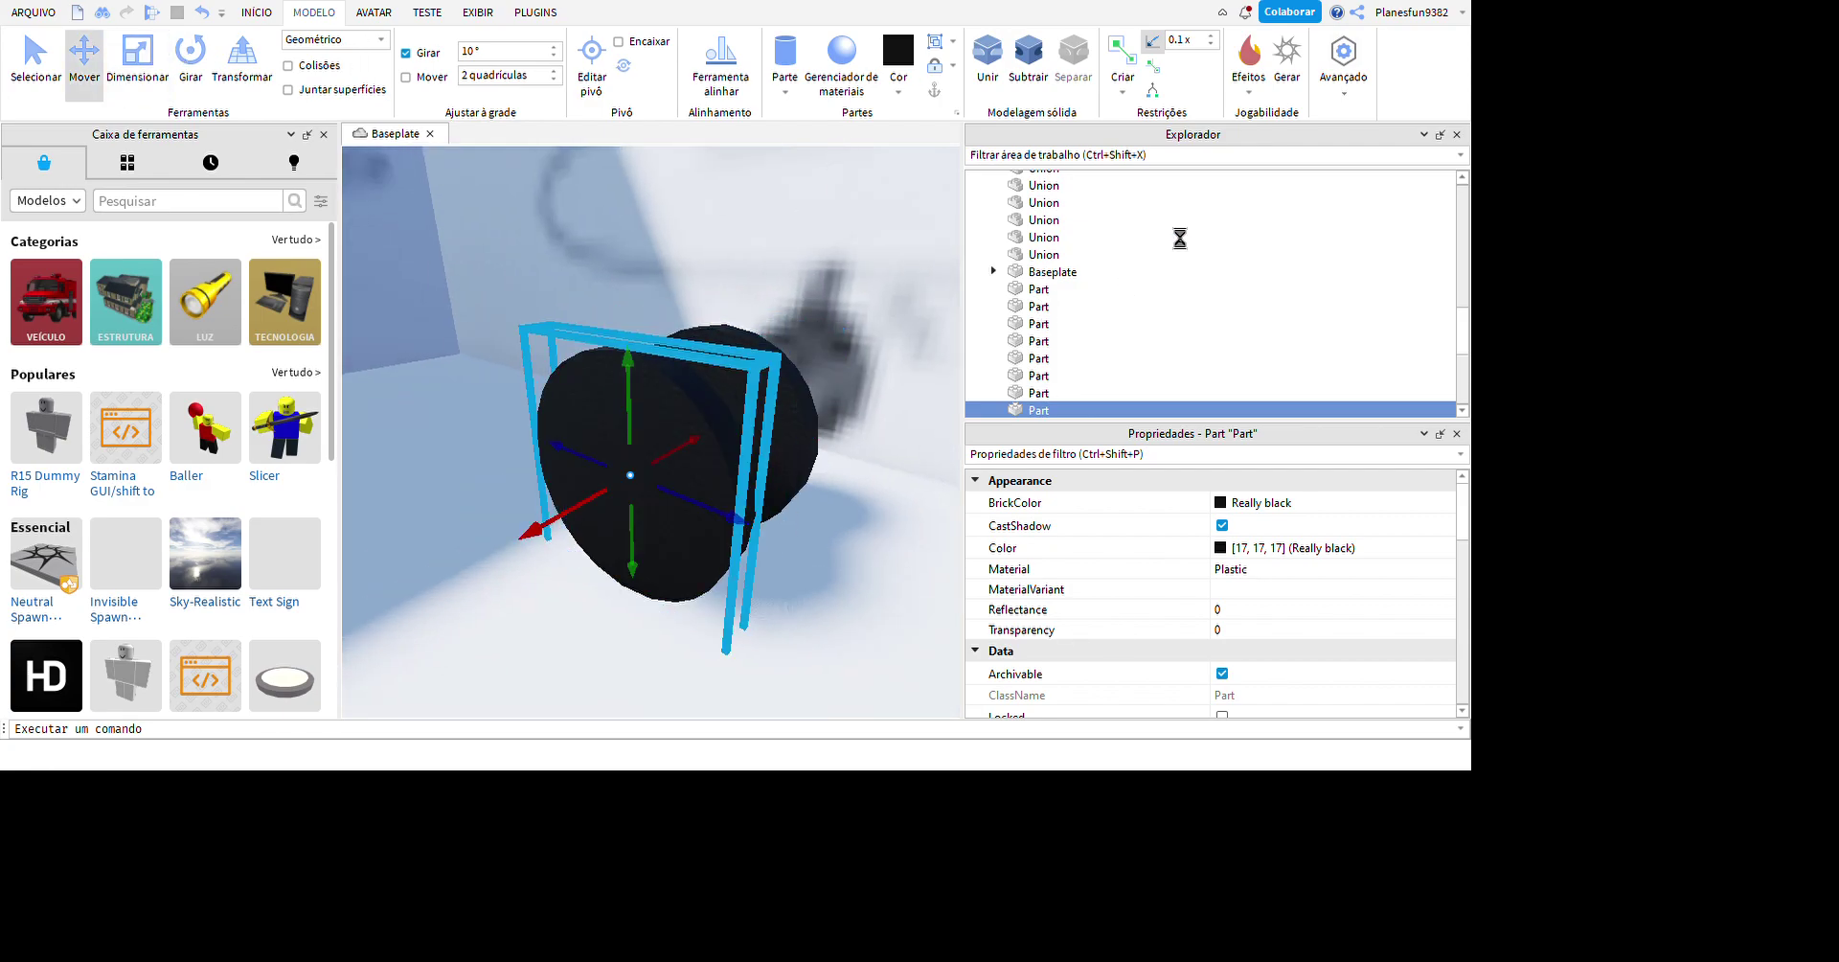
key(ctrl+2)
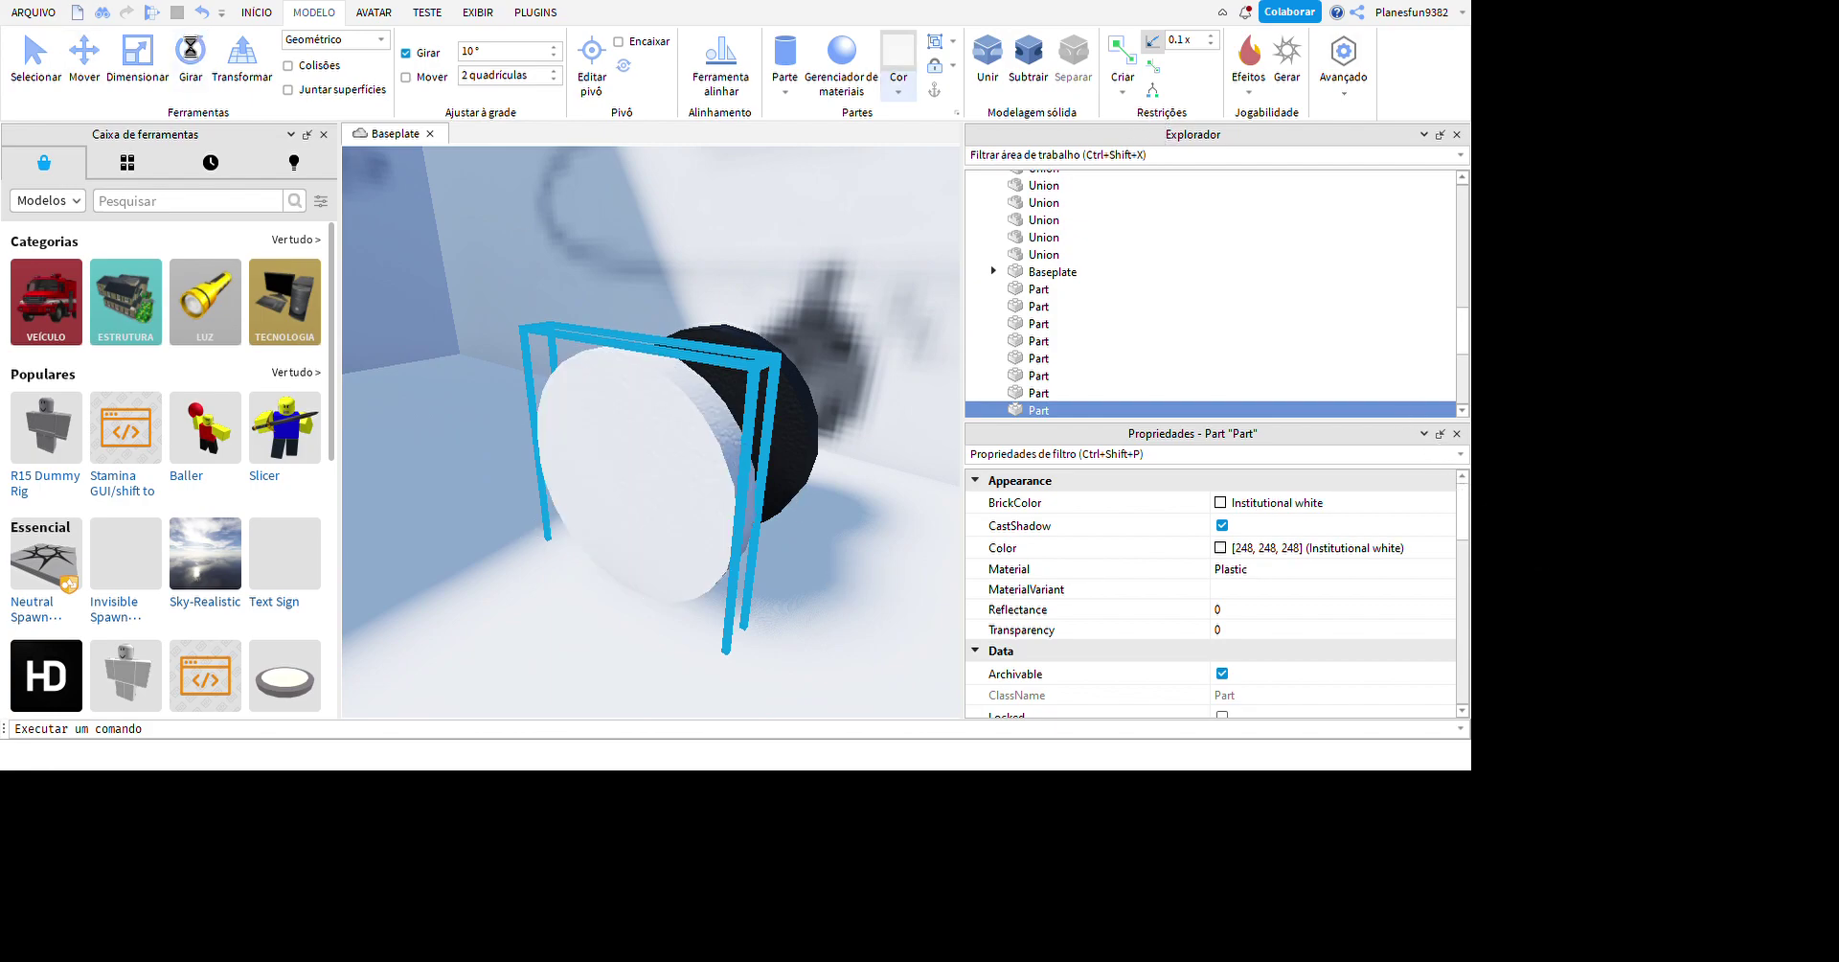
- Scale down the white hub disc and centre it inside the black tyre, leaving an even black ring around it
key(ctrl+3)
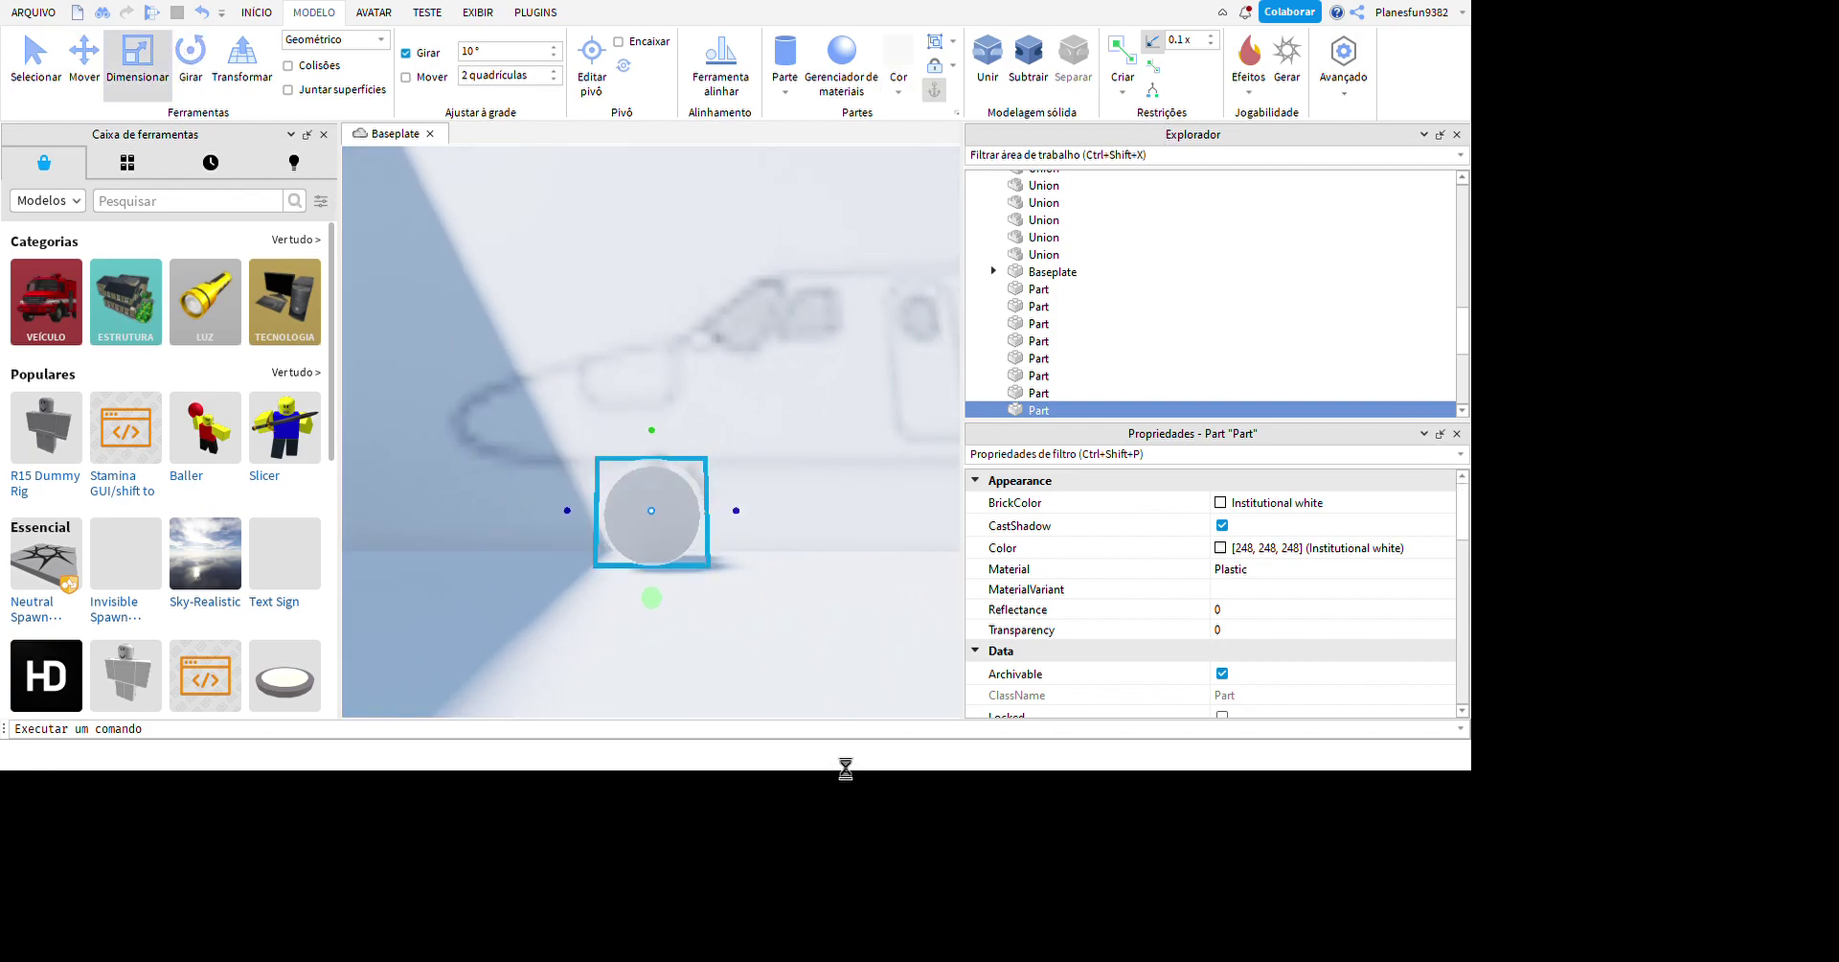
key(ctrl+2)
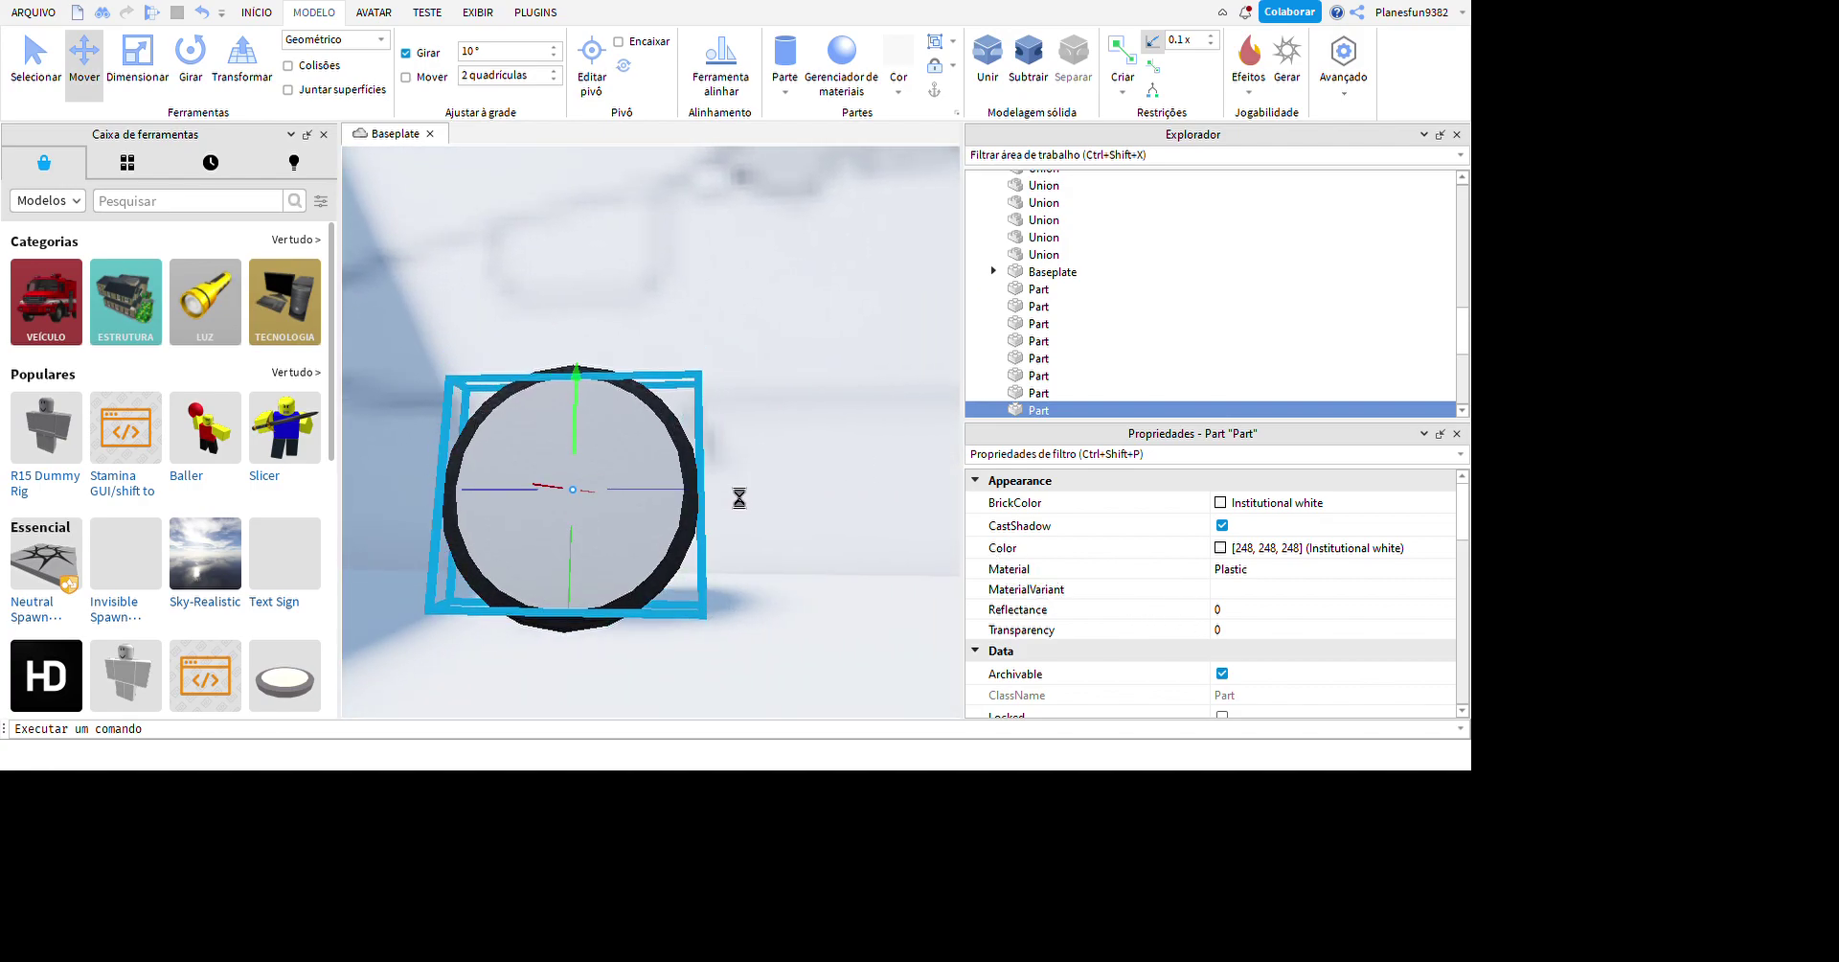
key(ctrl+3)
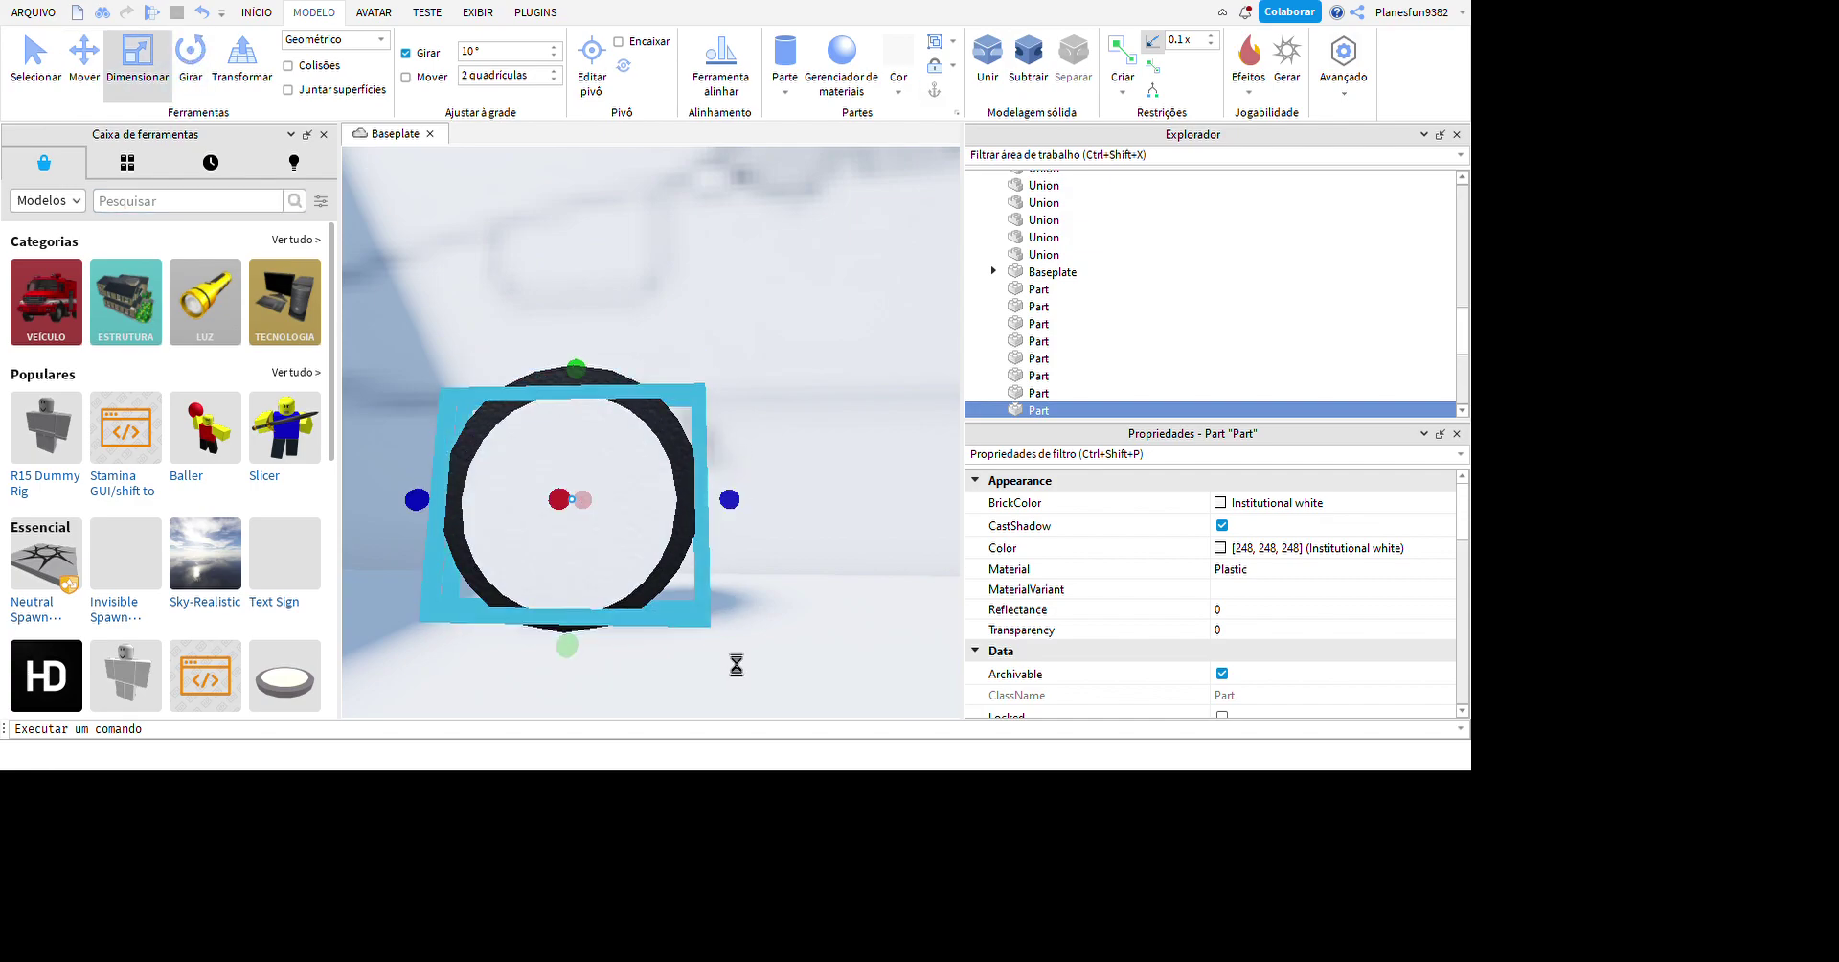
right_drag(747, 556, 855, 603)
key(f)
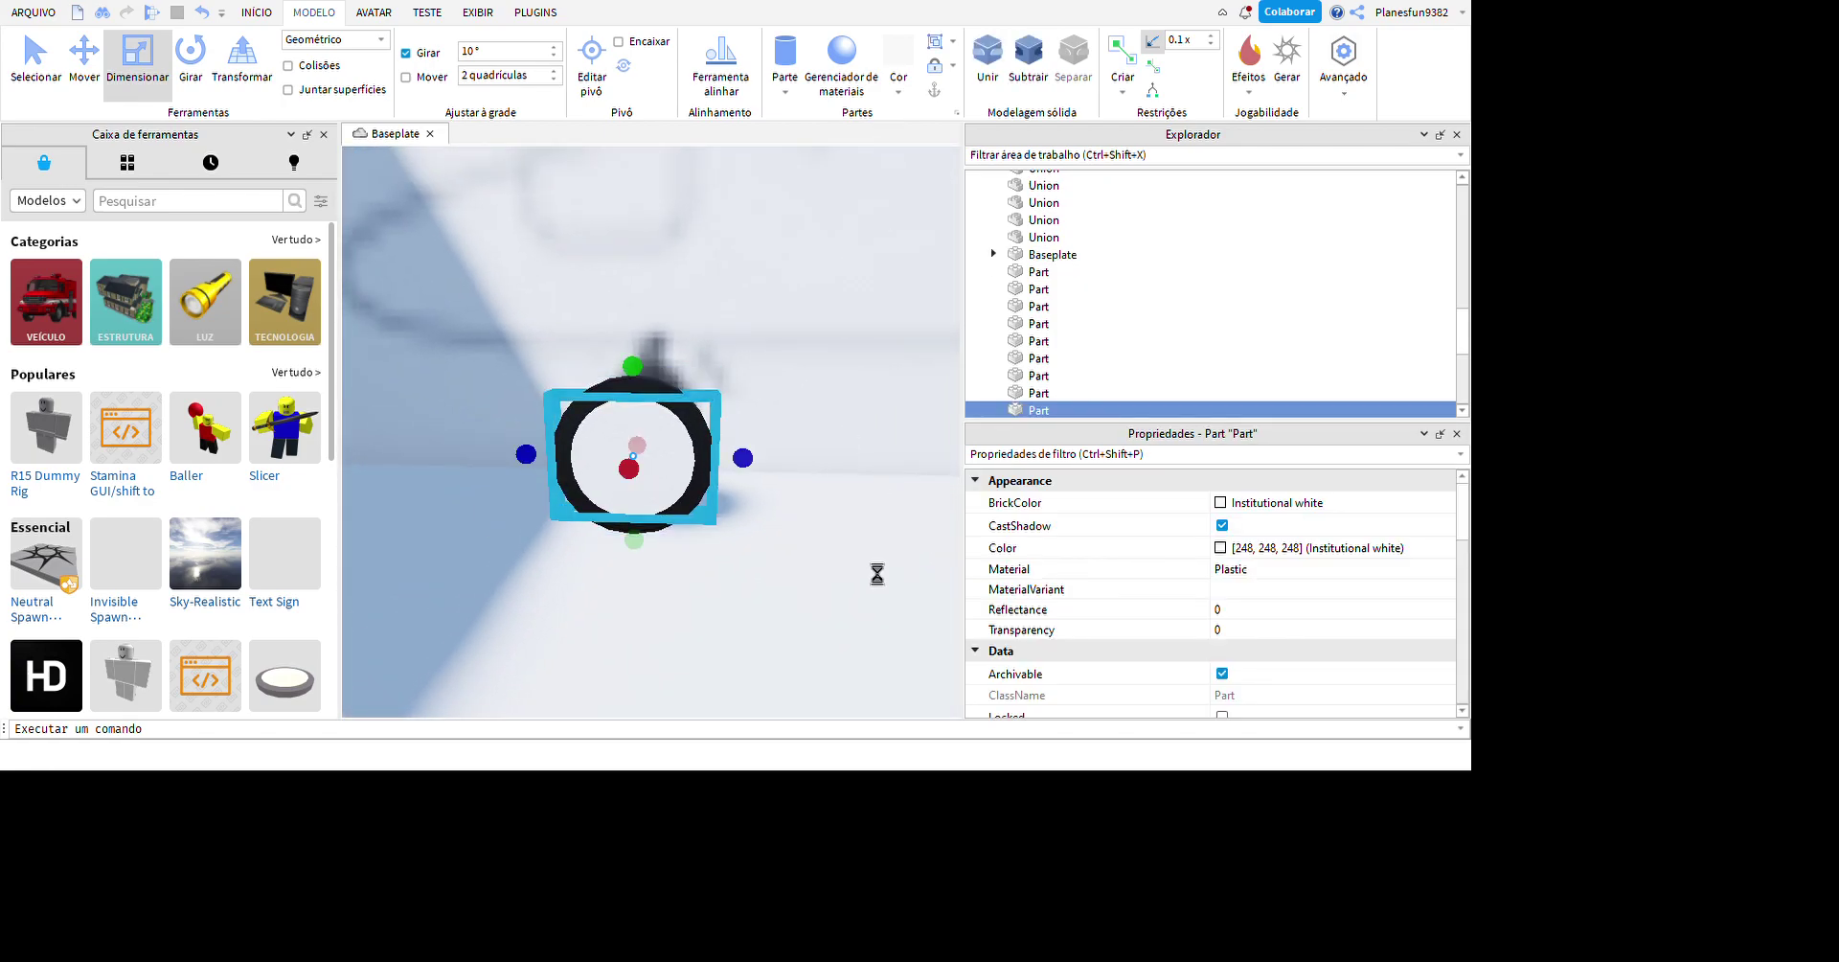
- Add a small cylinder as a wheel bolt, rotate it to face outward, shrink it against the hub and colour it Black
right_drag(876, 574, 818, 725)
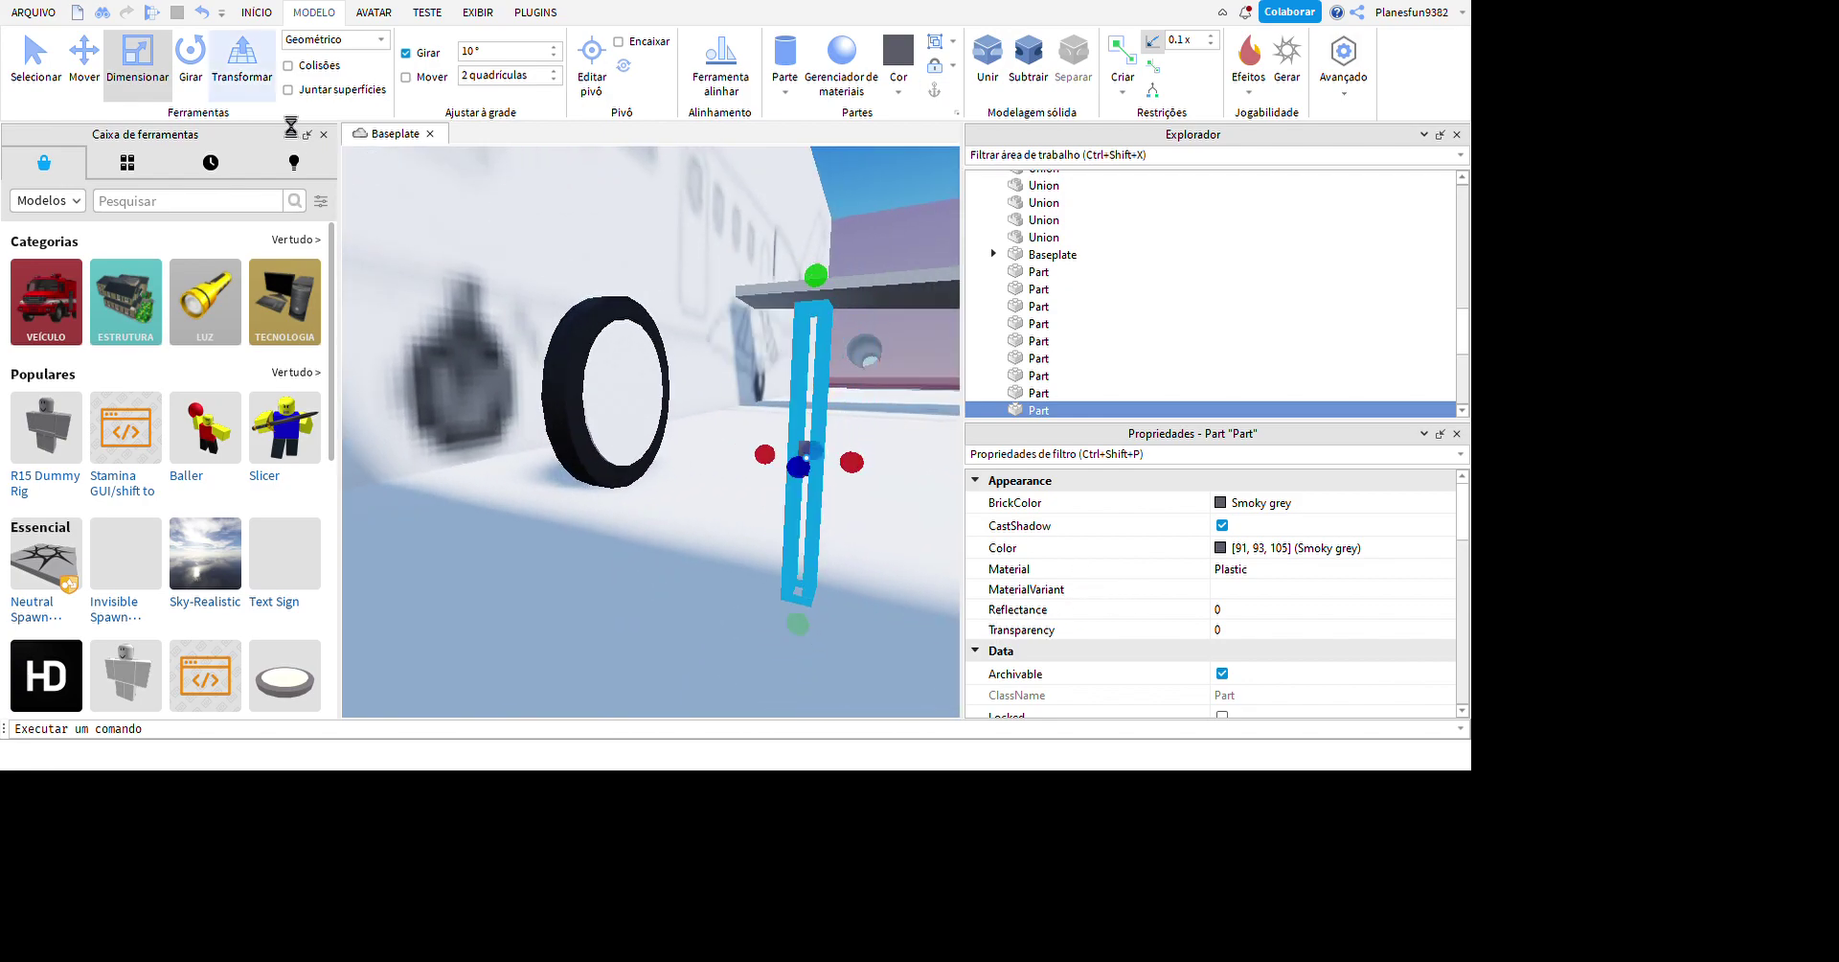
key(ctrl+4)
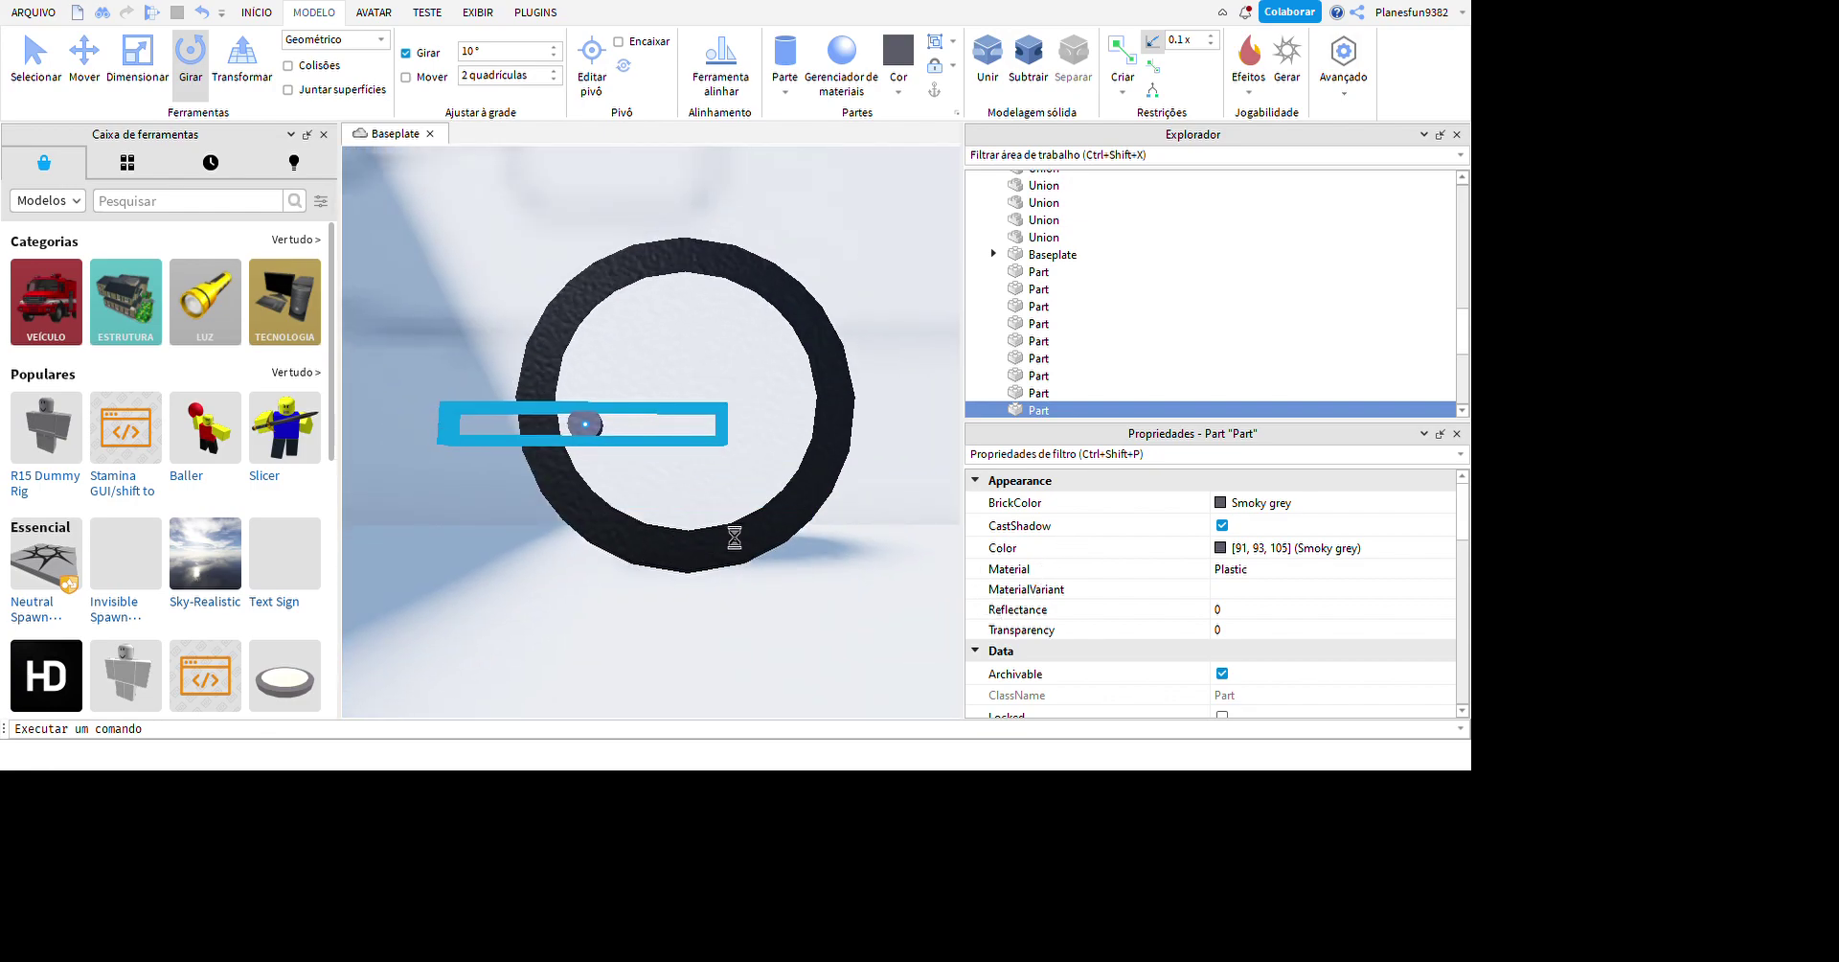
click(134, 44)
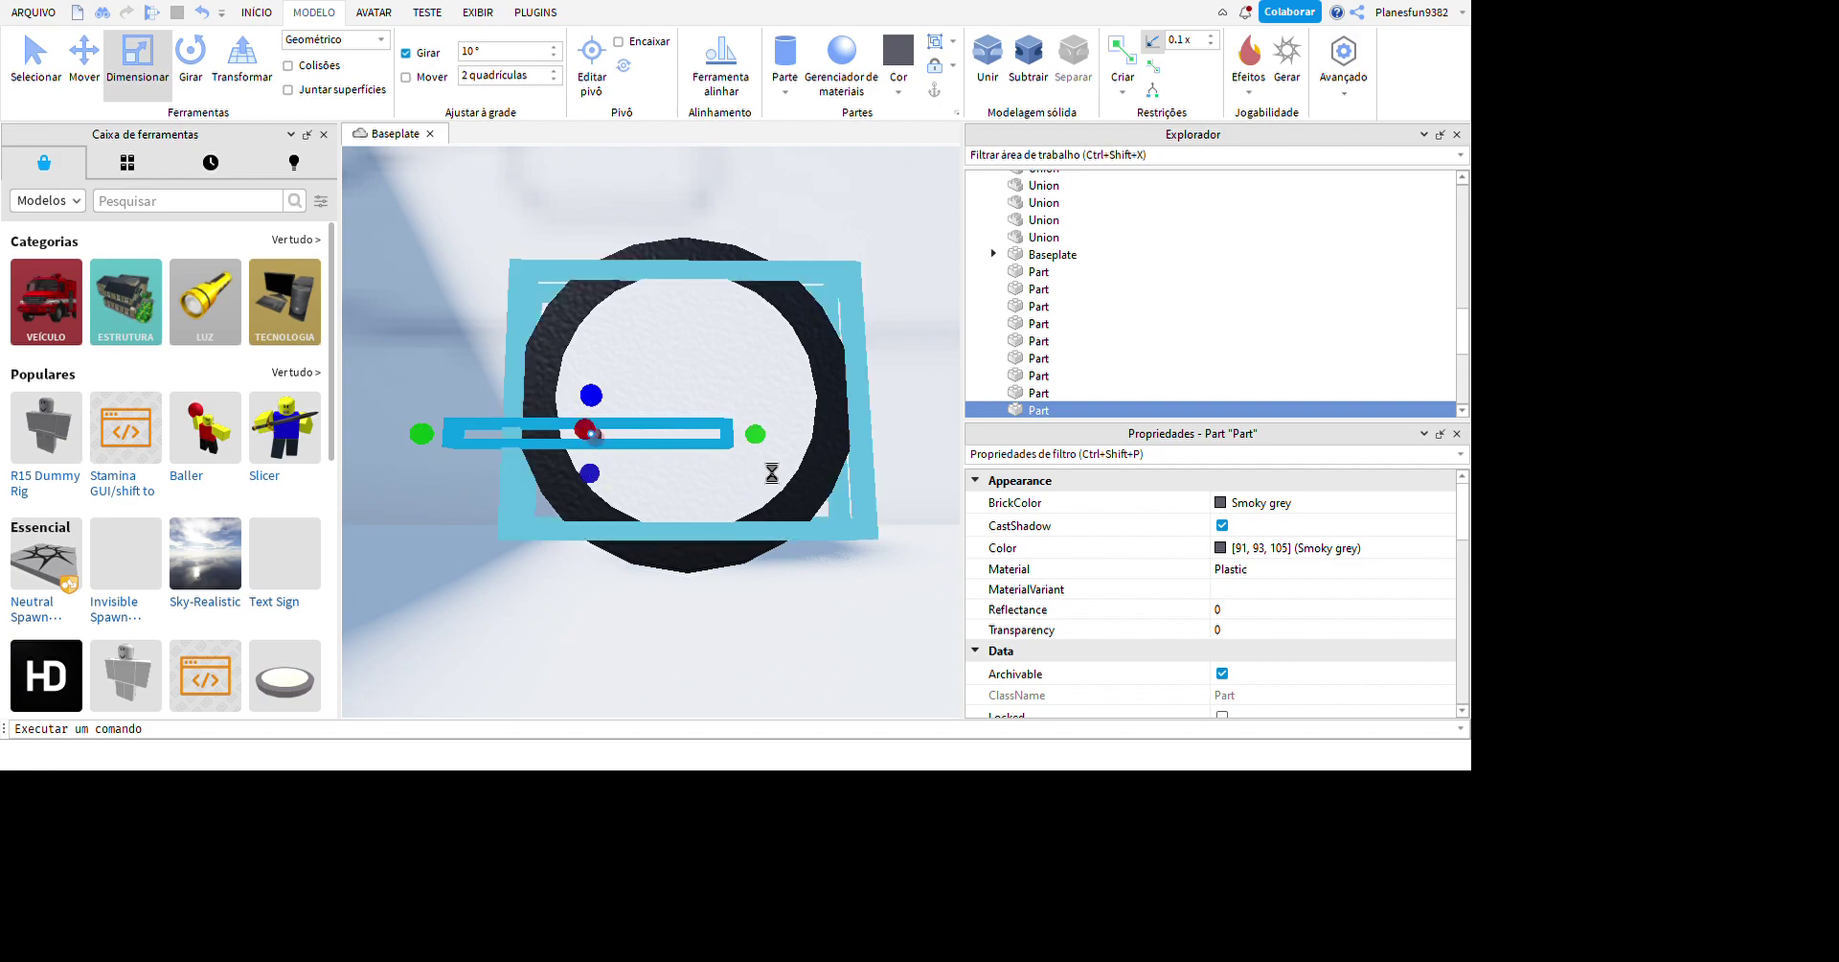
click(164, 52)
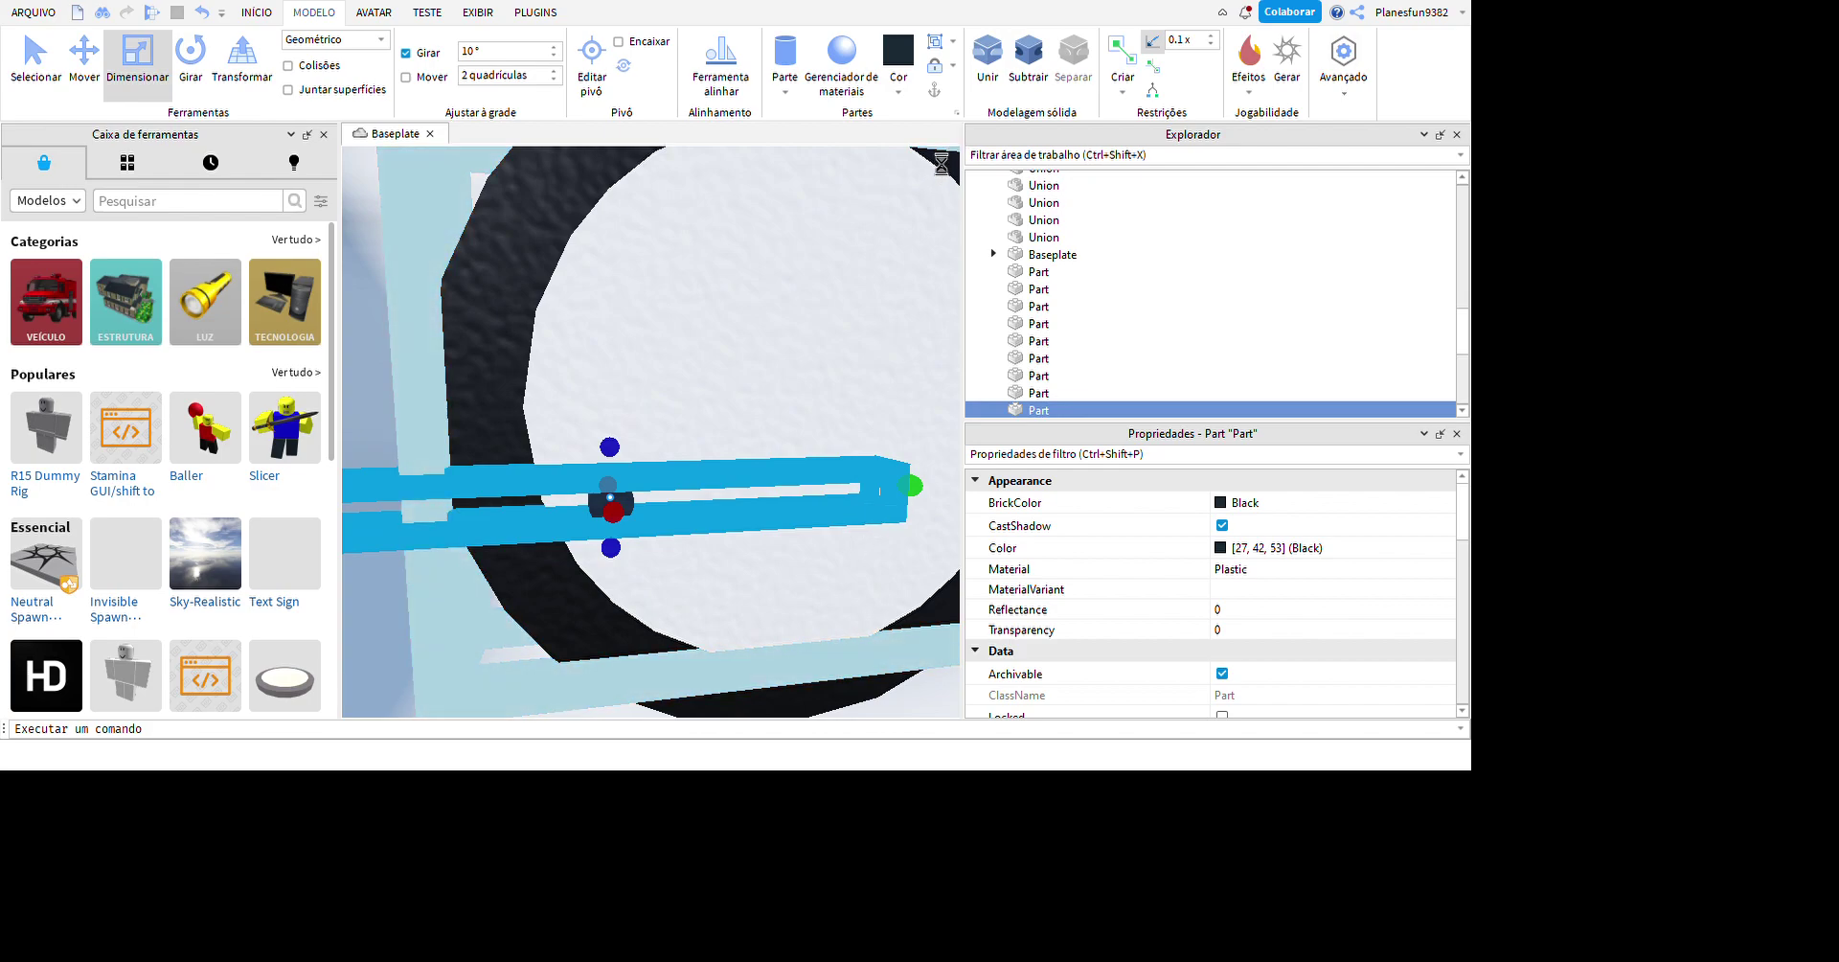
- Duplicate the black bolt and arrange eight bolts in an arc along one half of the white hub's rim
click(84, 53)
click(38, 57)
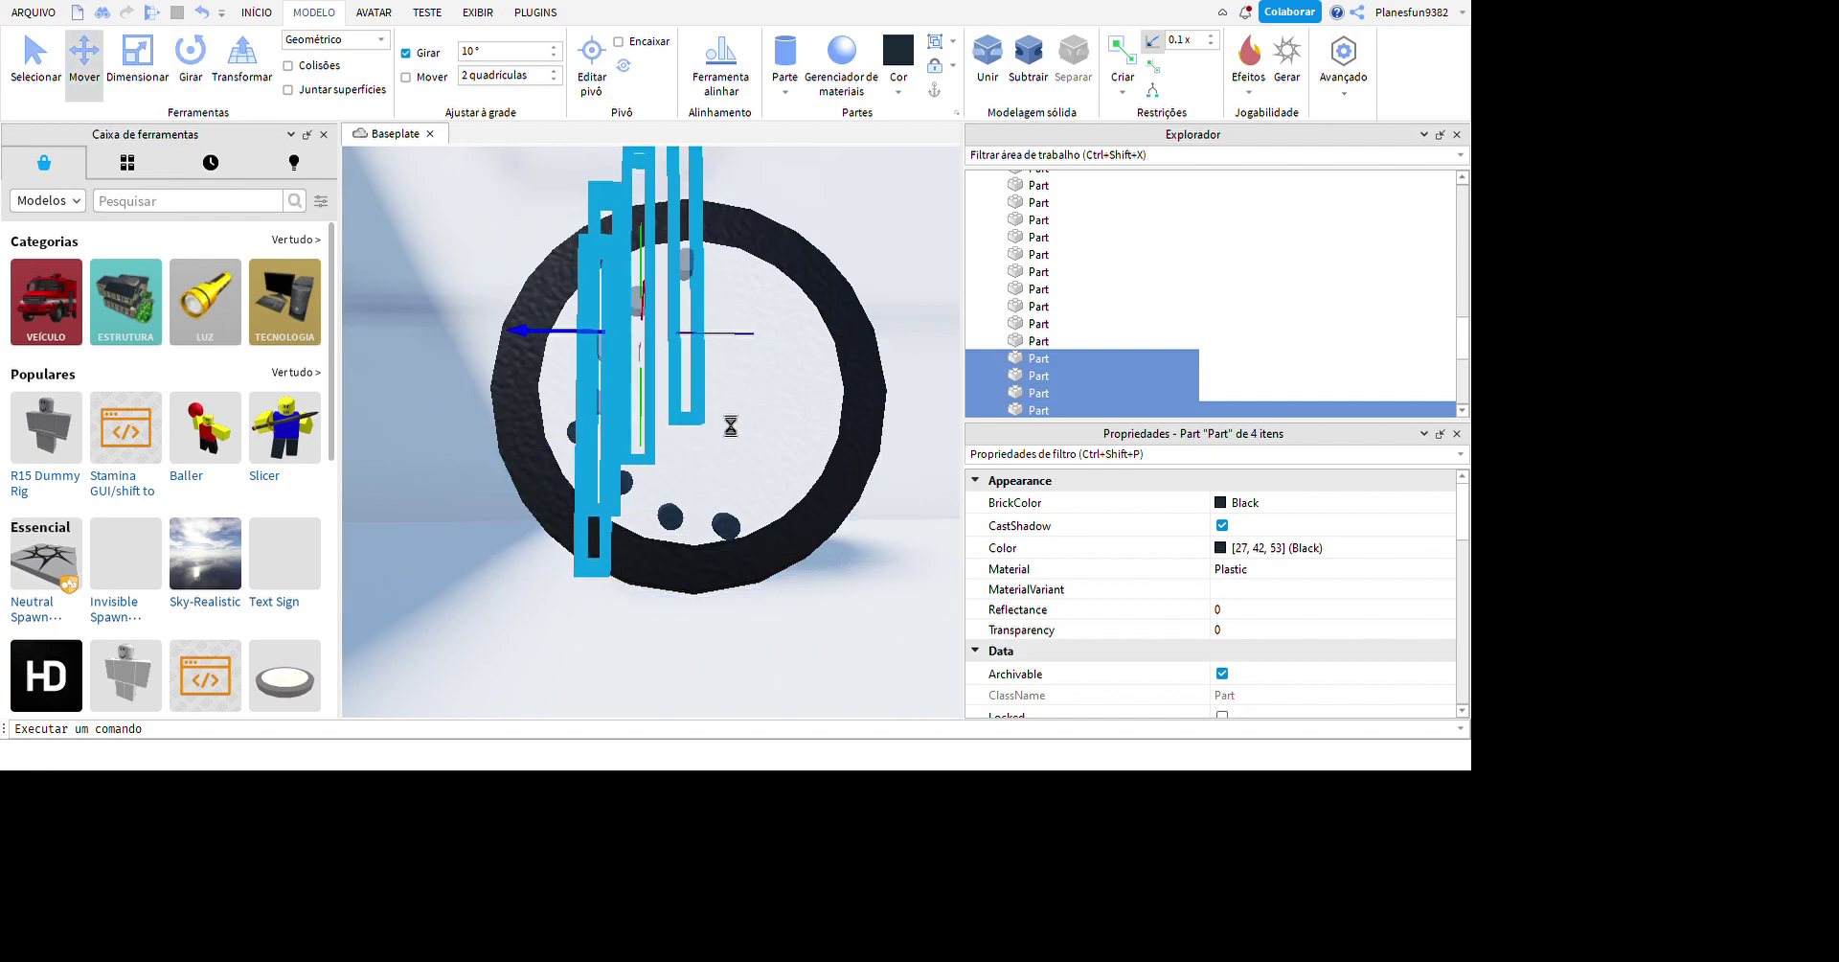
click(190, 55)
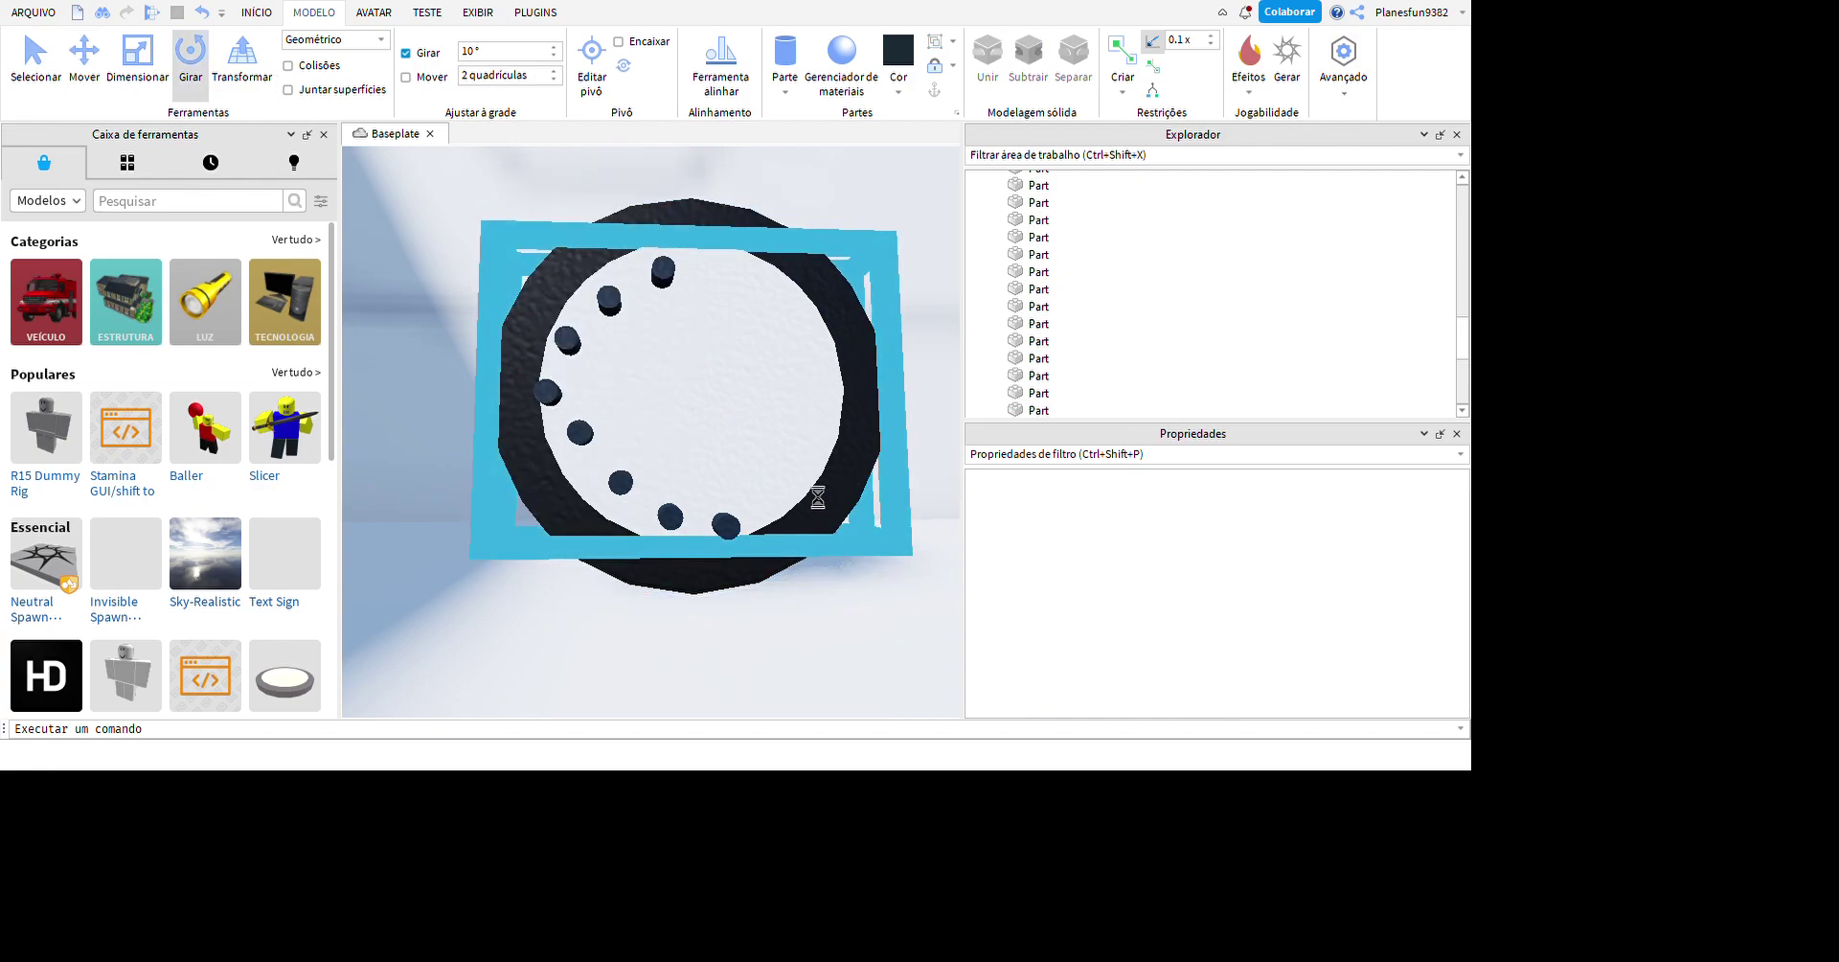
- Duplicate the eight bolts and rotate and move the copies to the opposite half of the hub's rim
click(725, 504)
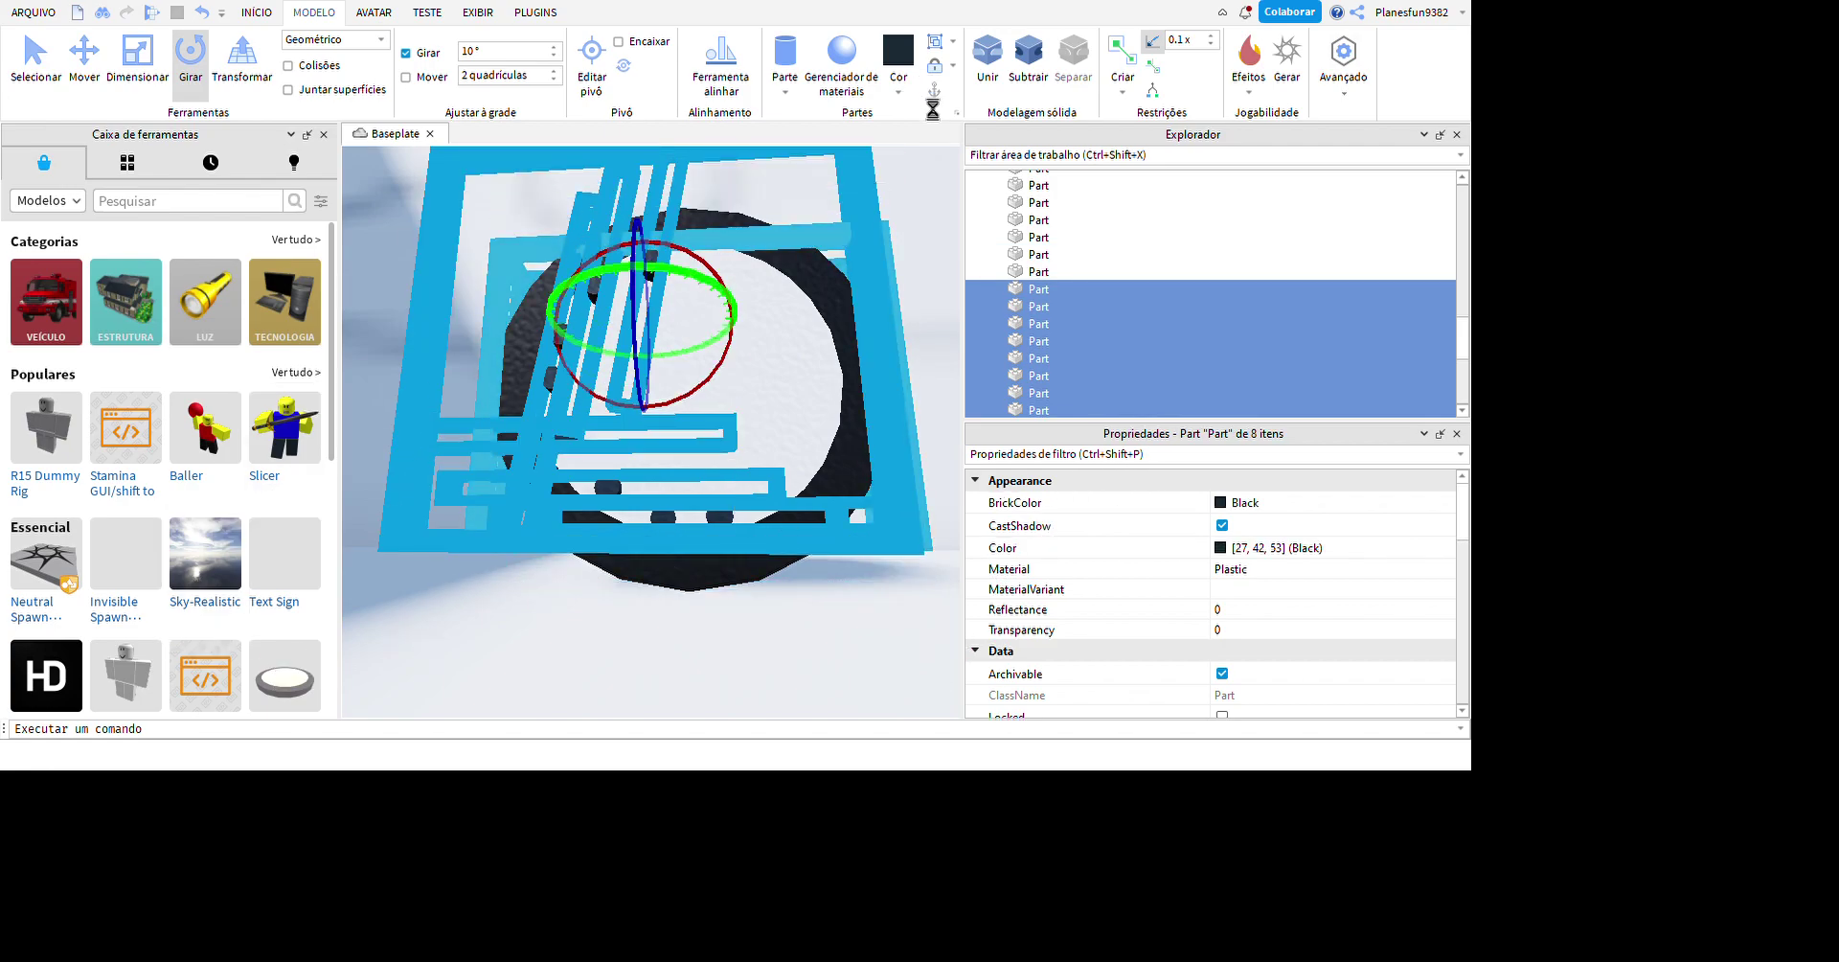
drag(661, 241, 683, 227)
key(ctrl+2)
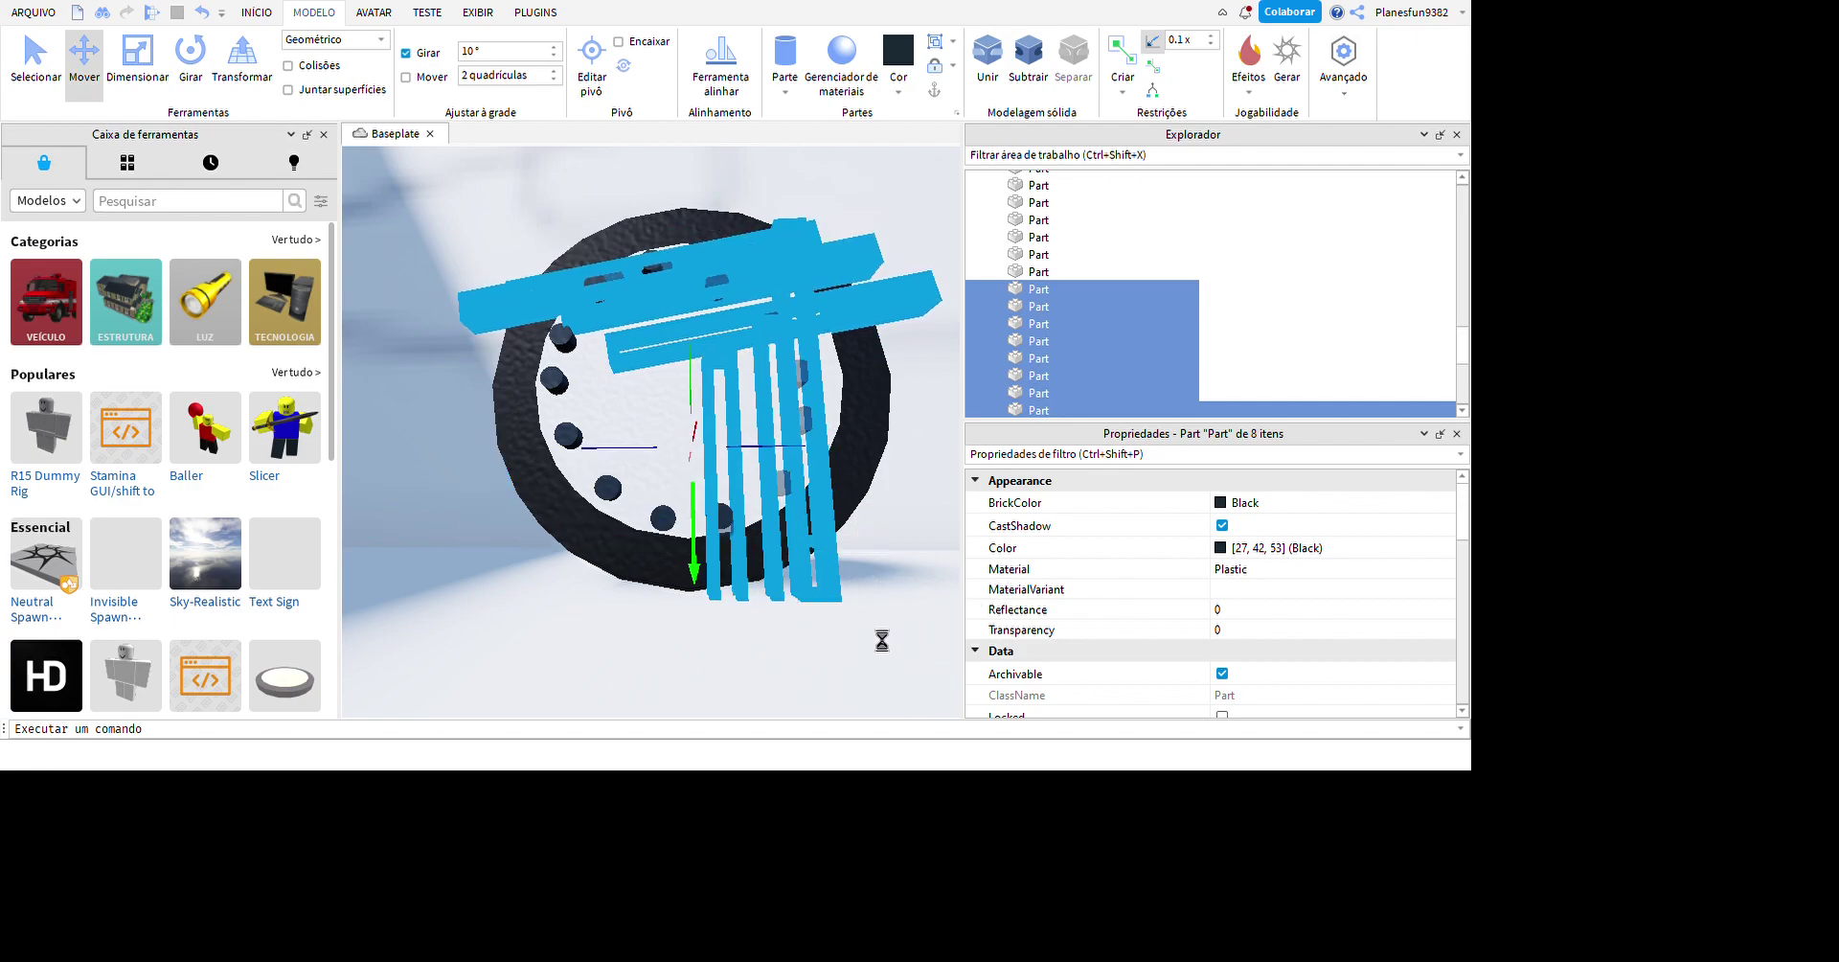
- Remove the surplus bolt near the top of the hub and shift a group of five bolts outward toward the rim
key(ctrl+z)
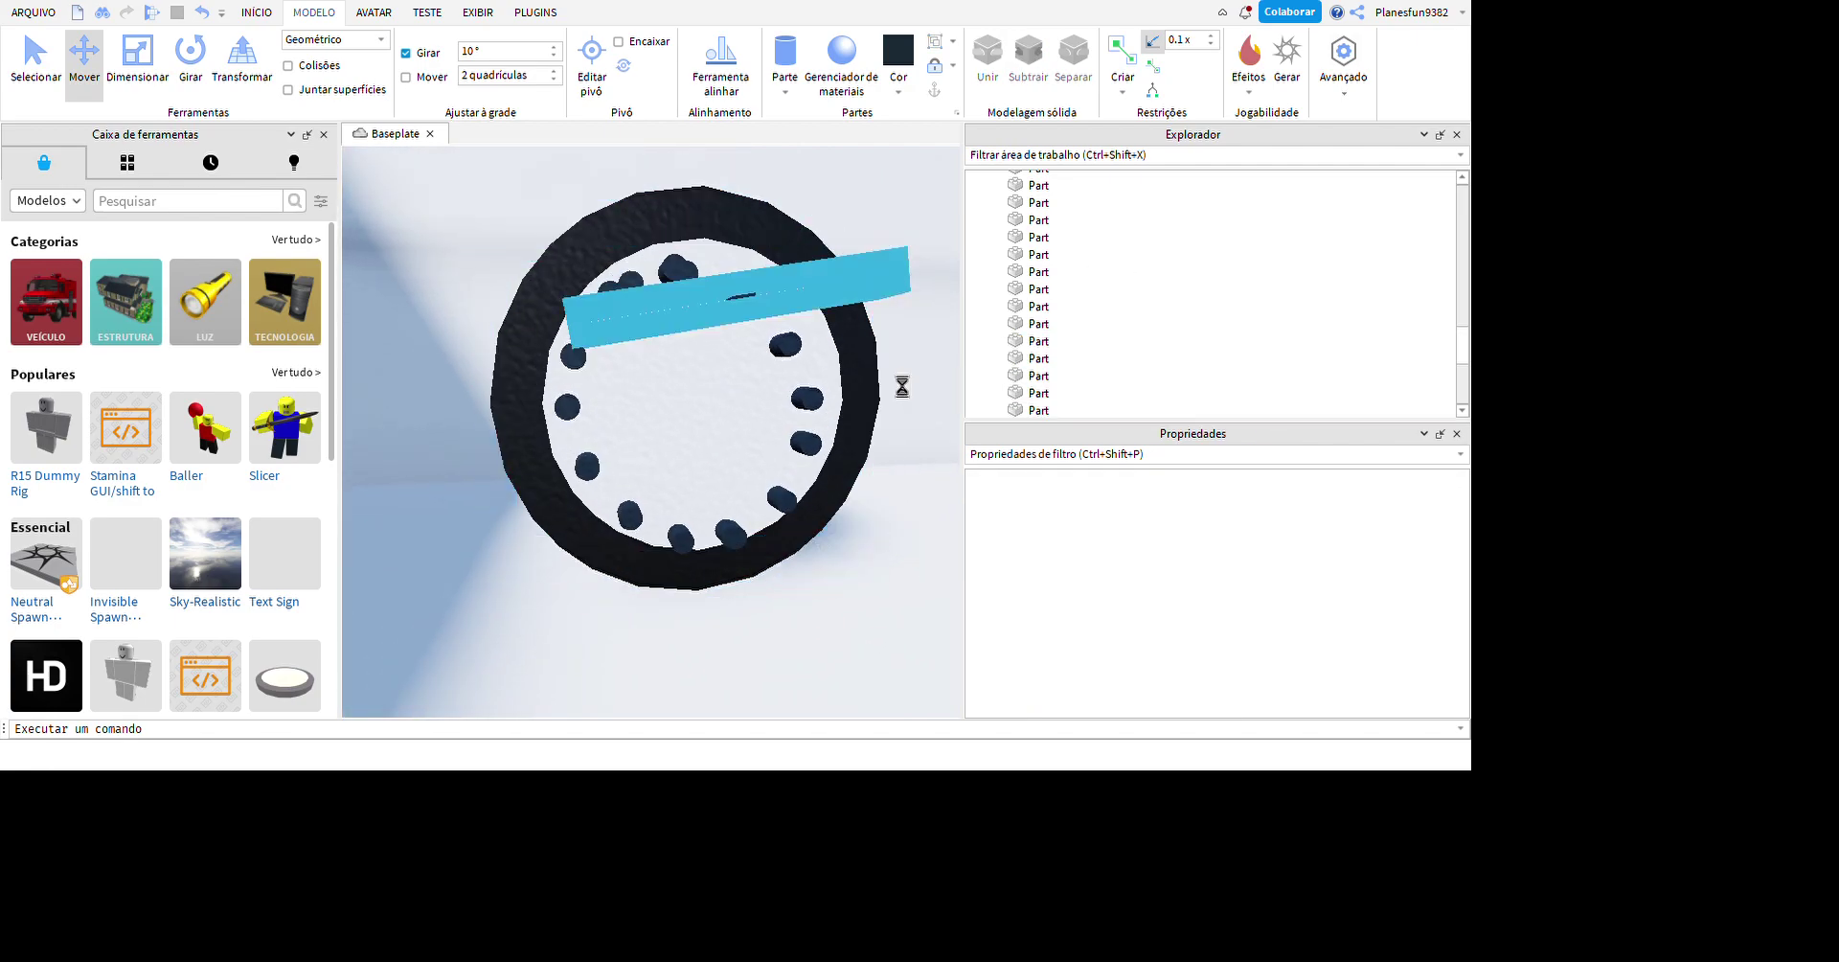
key(ctrl+z)
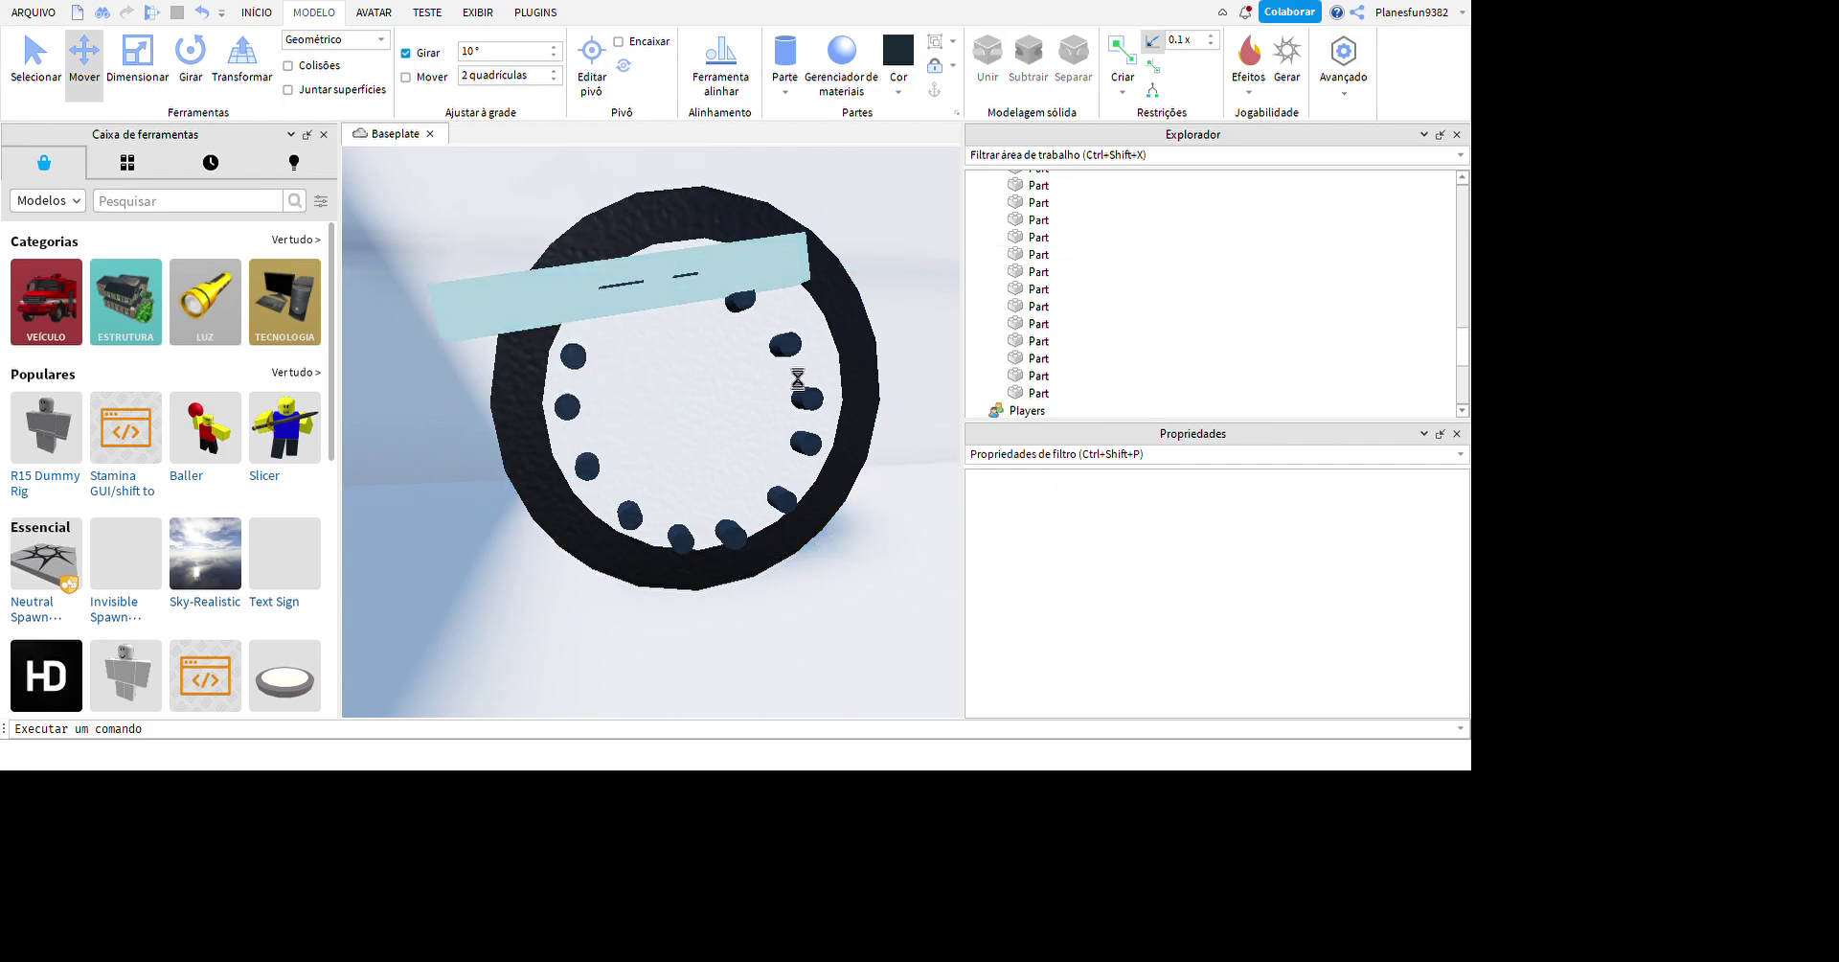
key(ctrl+z)
key(ctrl+z)
key(ctrl+z)
key(ctrl+z)
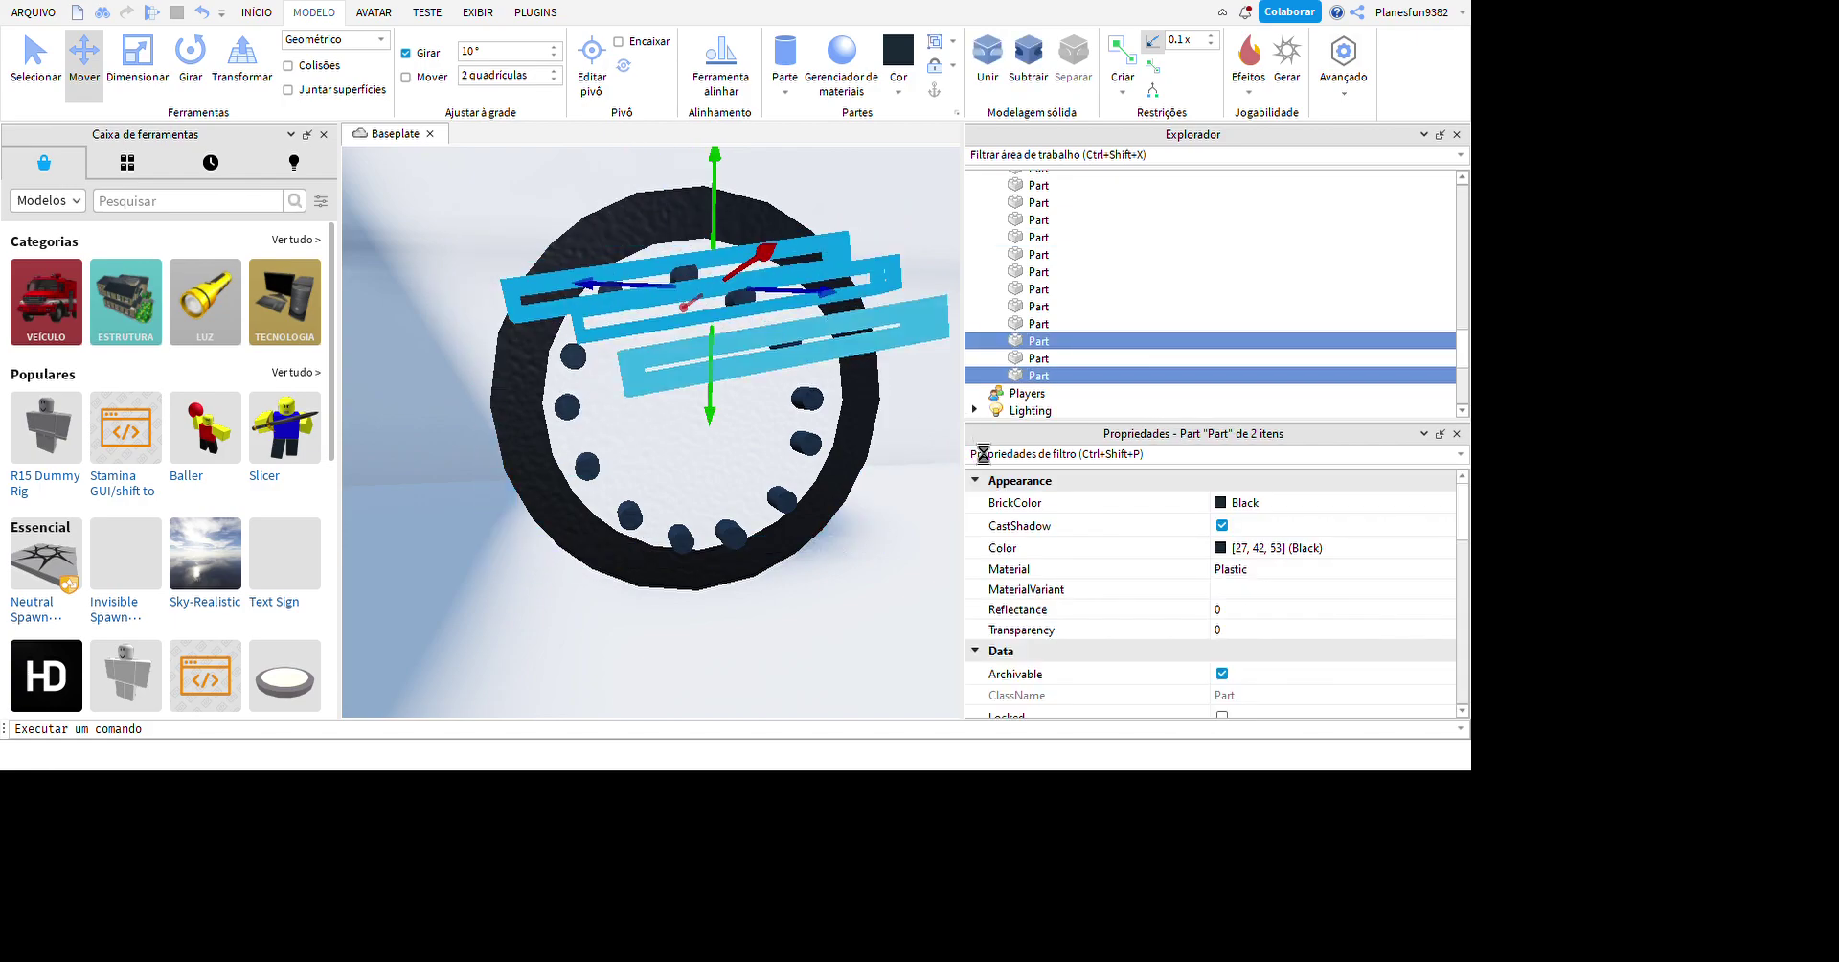
key(ctrl+z)
key(ctrl+z)
key(ctrl+z)
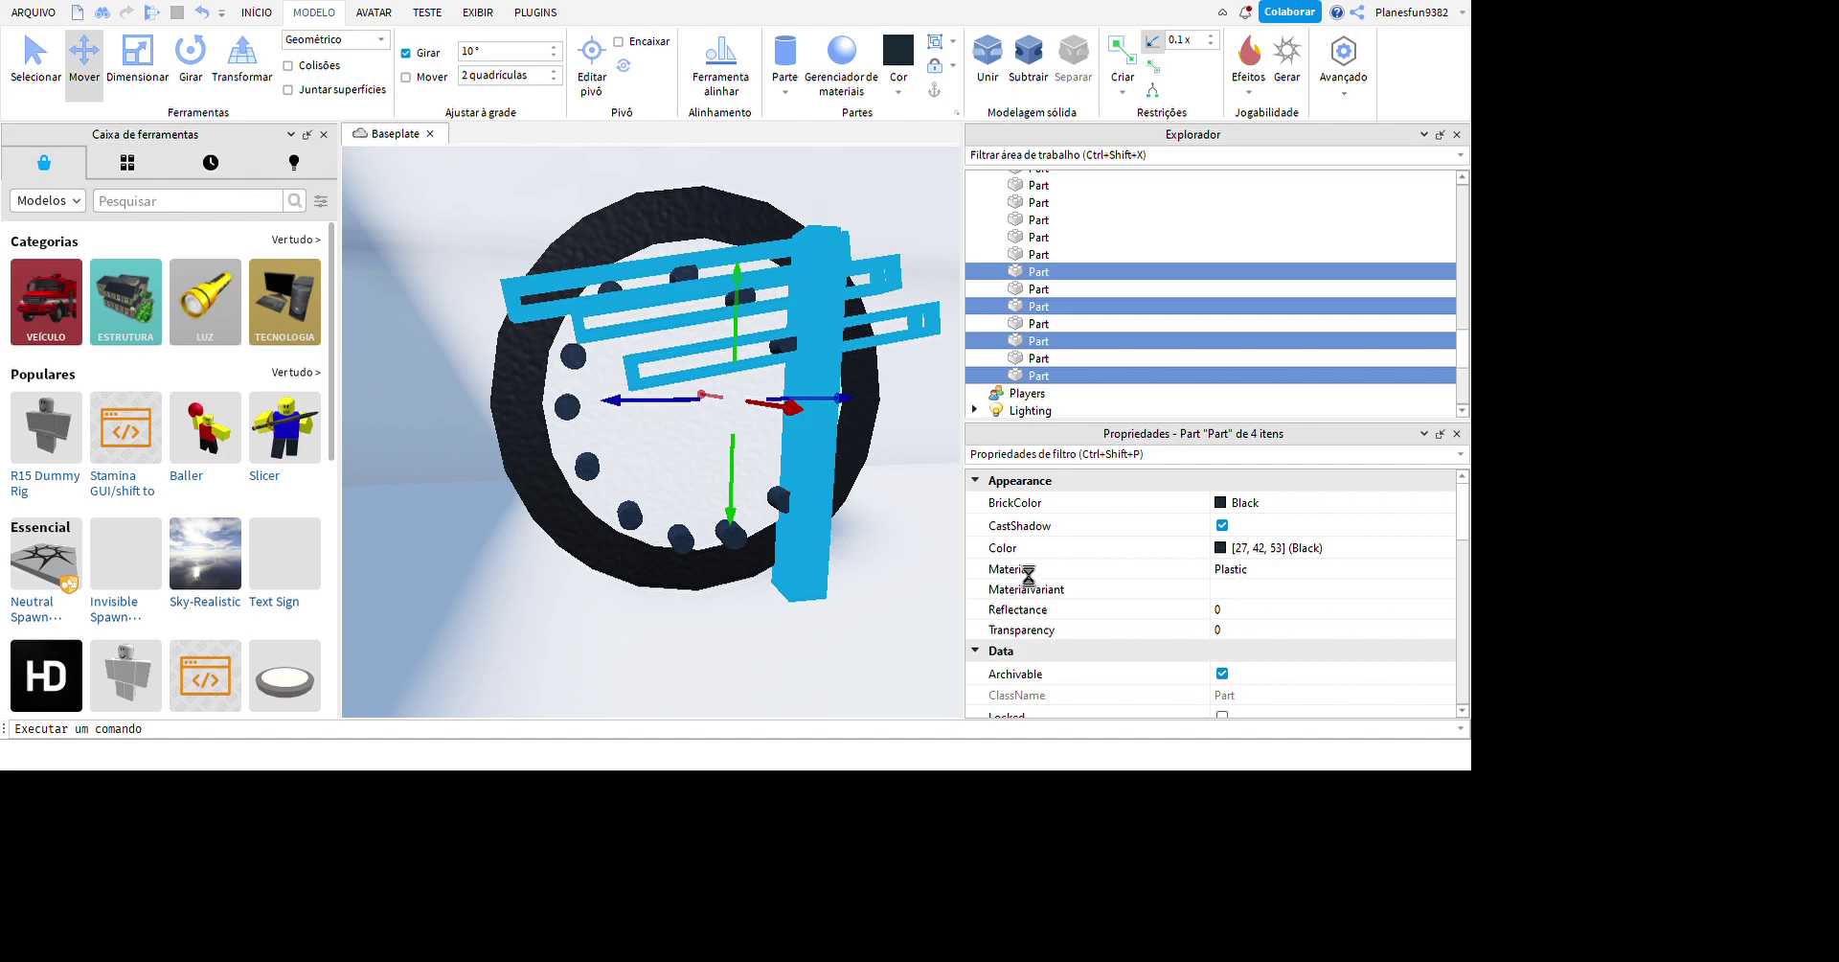
key(ctrl+z)
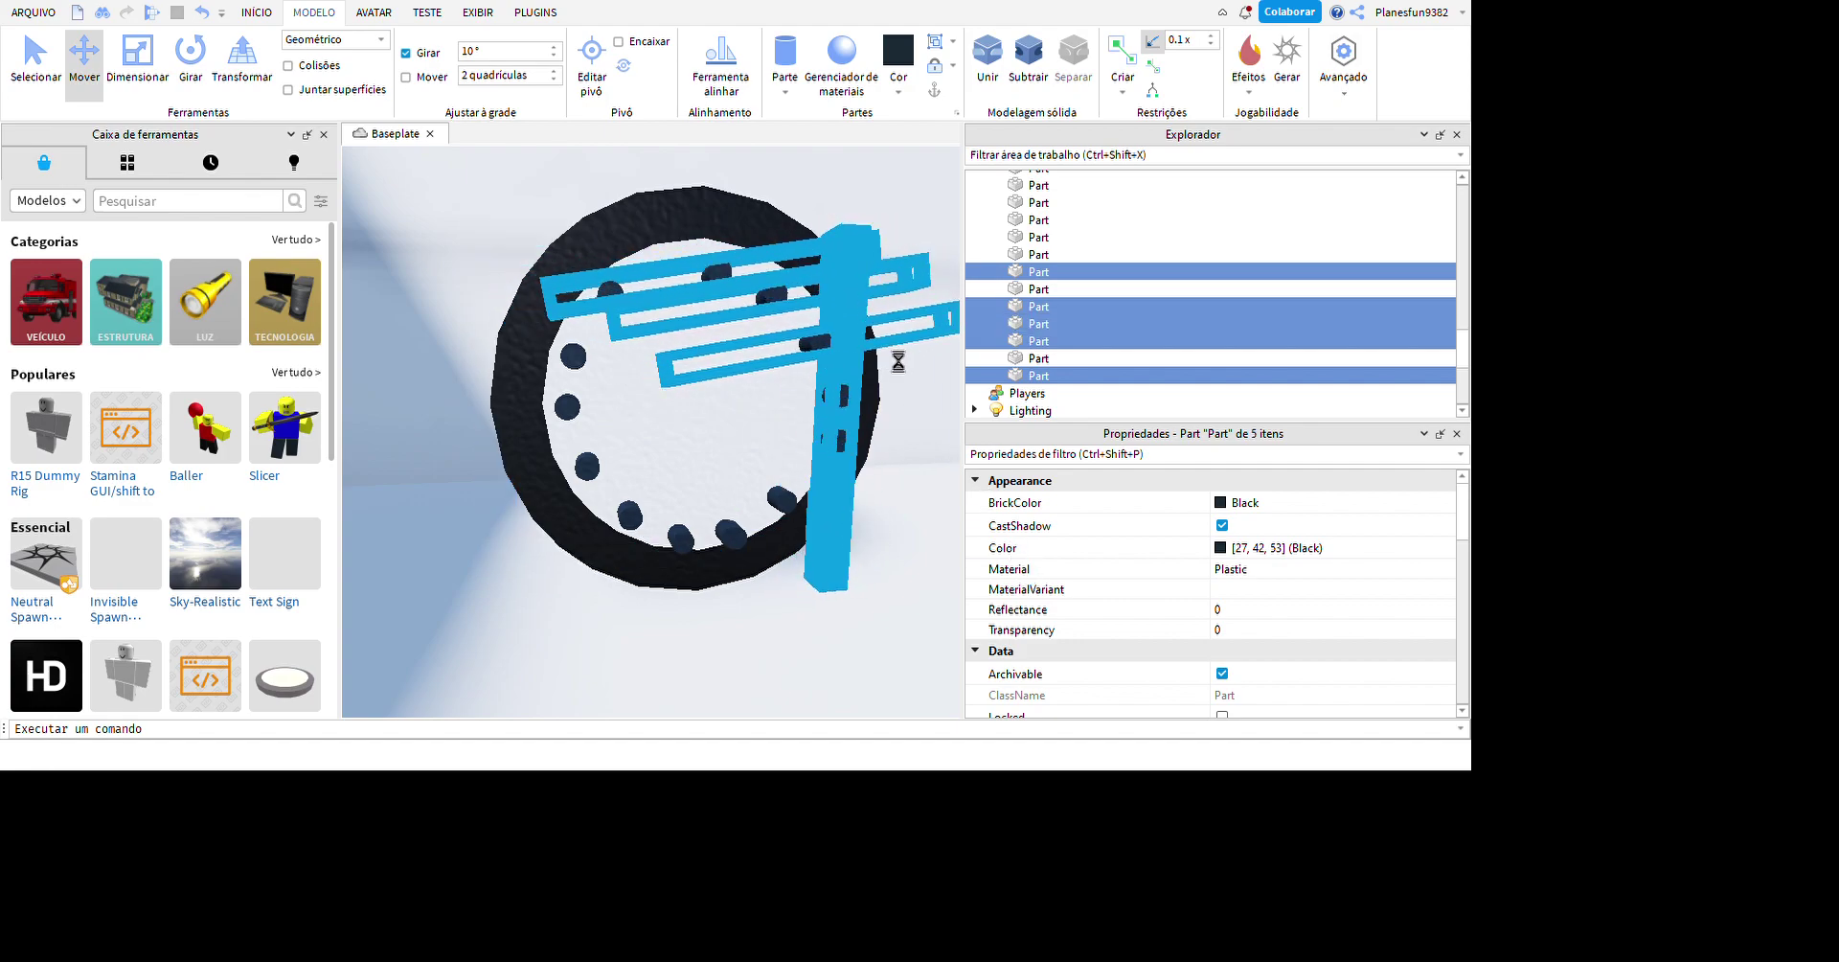
- Reposition the remaining bolts individually so they are evenly spaced in a ring around the white hub
key(ctrl+z)
key(ctrl+z)
key(ctrl+z)
key(ctrl+z)
key(ctrl+z)
key(ctrl+z)
key(ctrl+z)
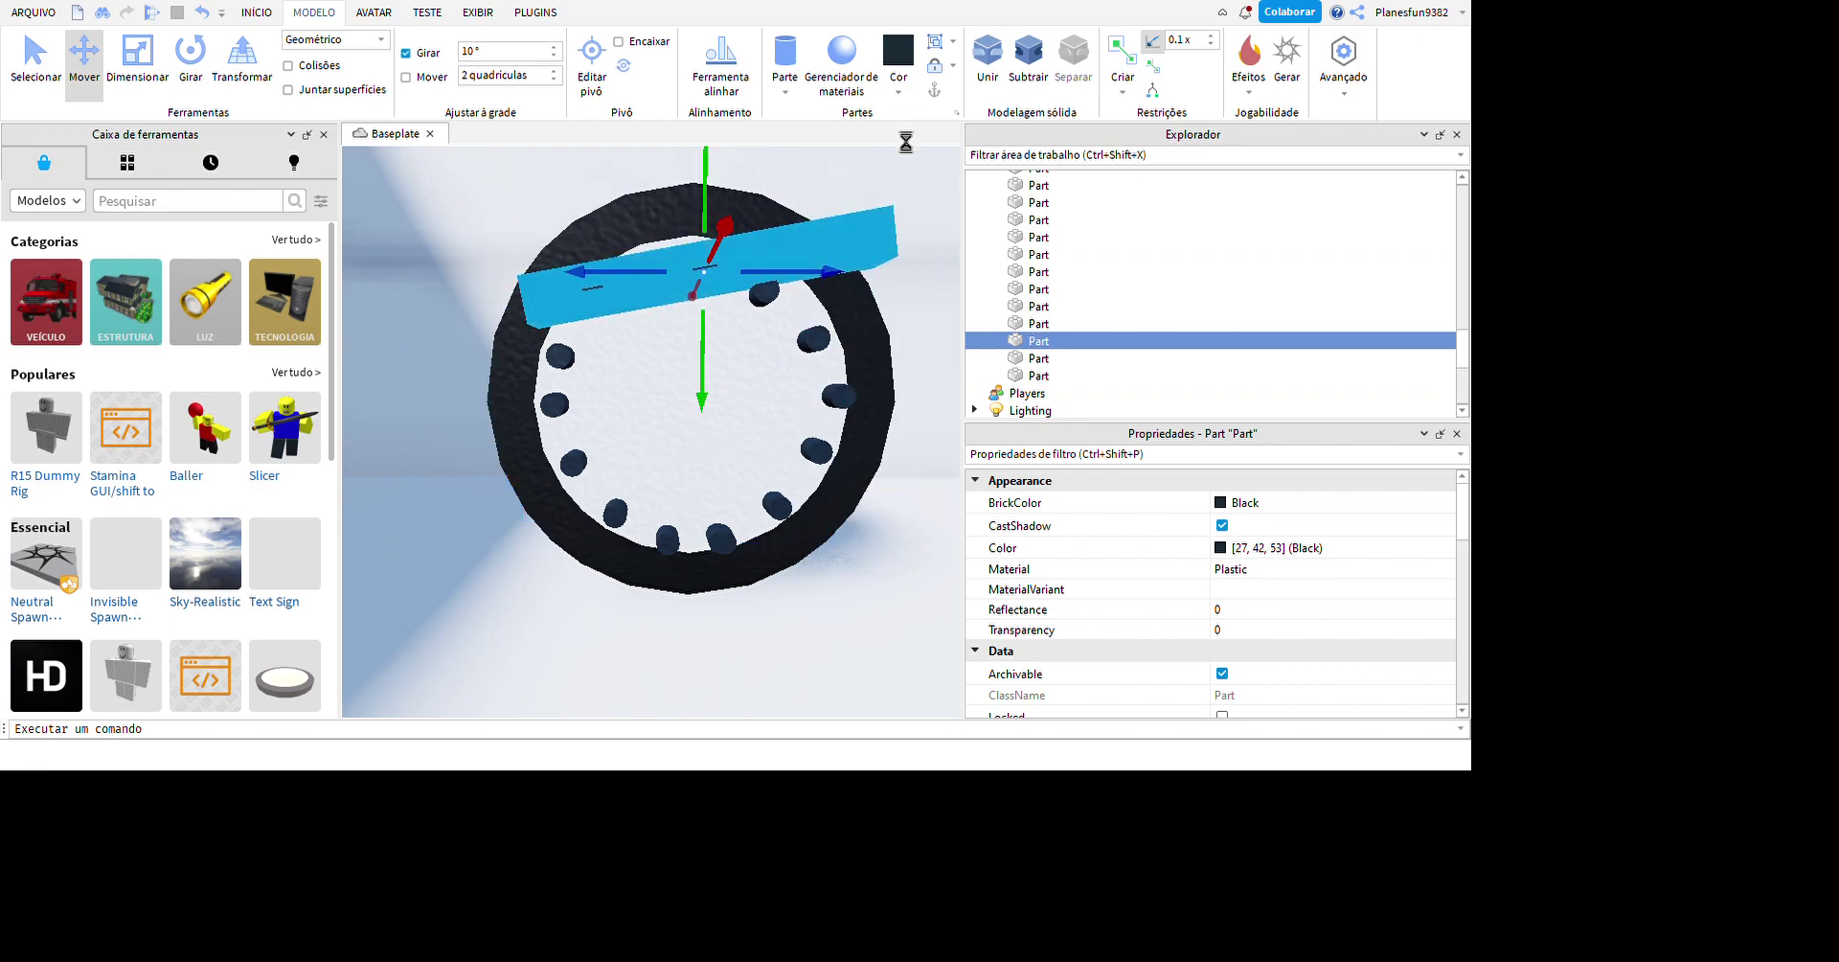
key(ctrl+z)
key(ctrl+z)
click(58, 84)
key(ctrl+z)
key(ctrl+z)
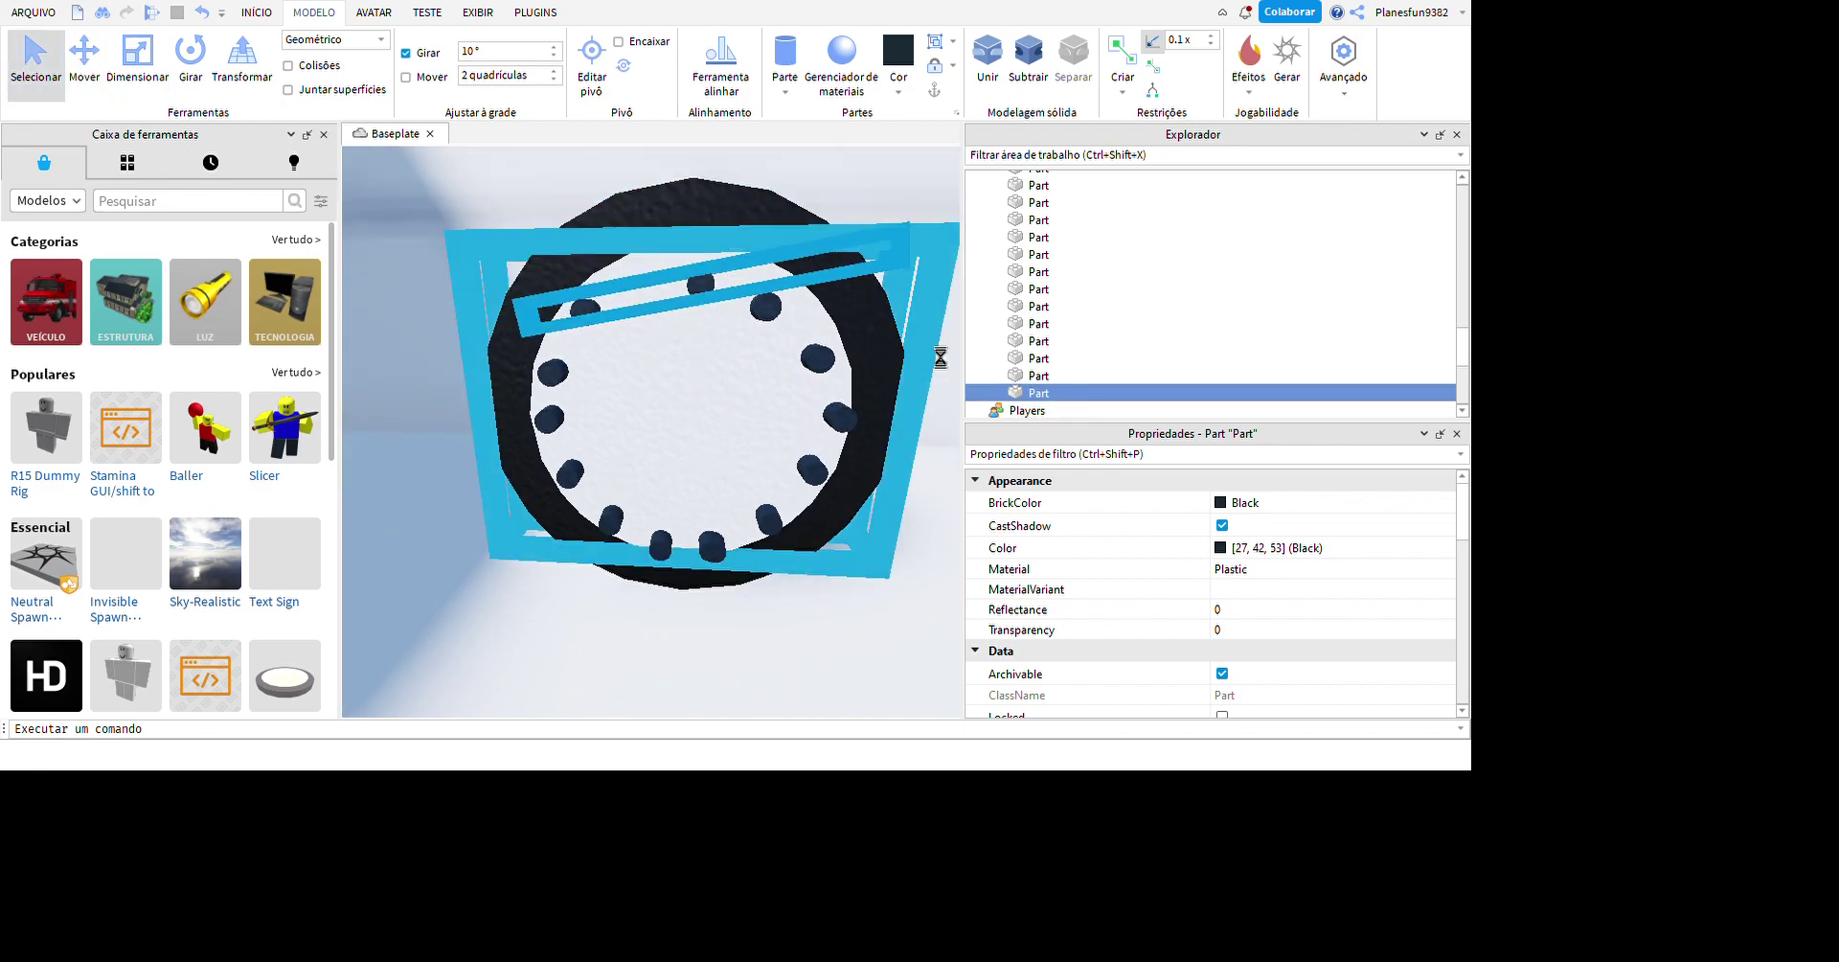
key(ctrl+z)
key(ctrl+z)
- Select all the parts of the wheel, including the tyre, the hub disc and the bolts
scroll(821, 377, down, 5)
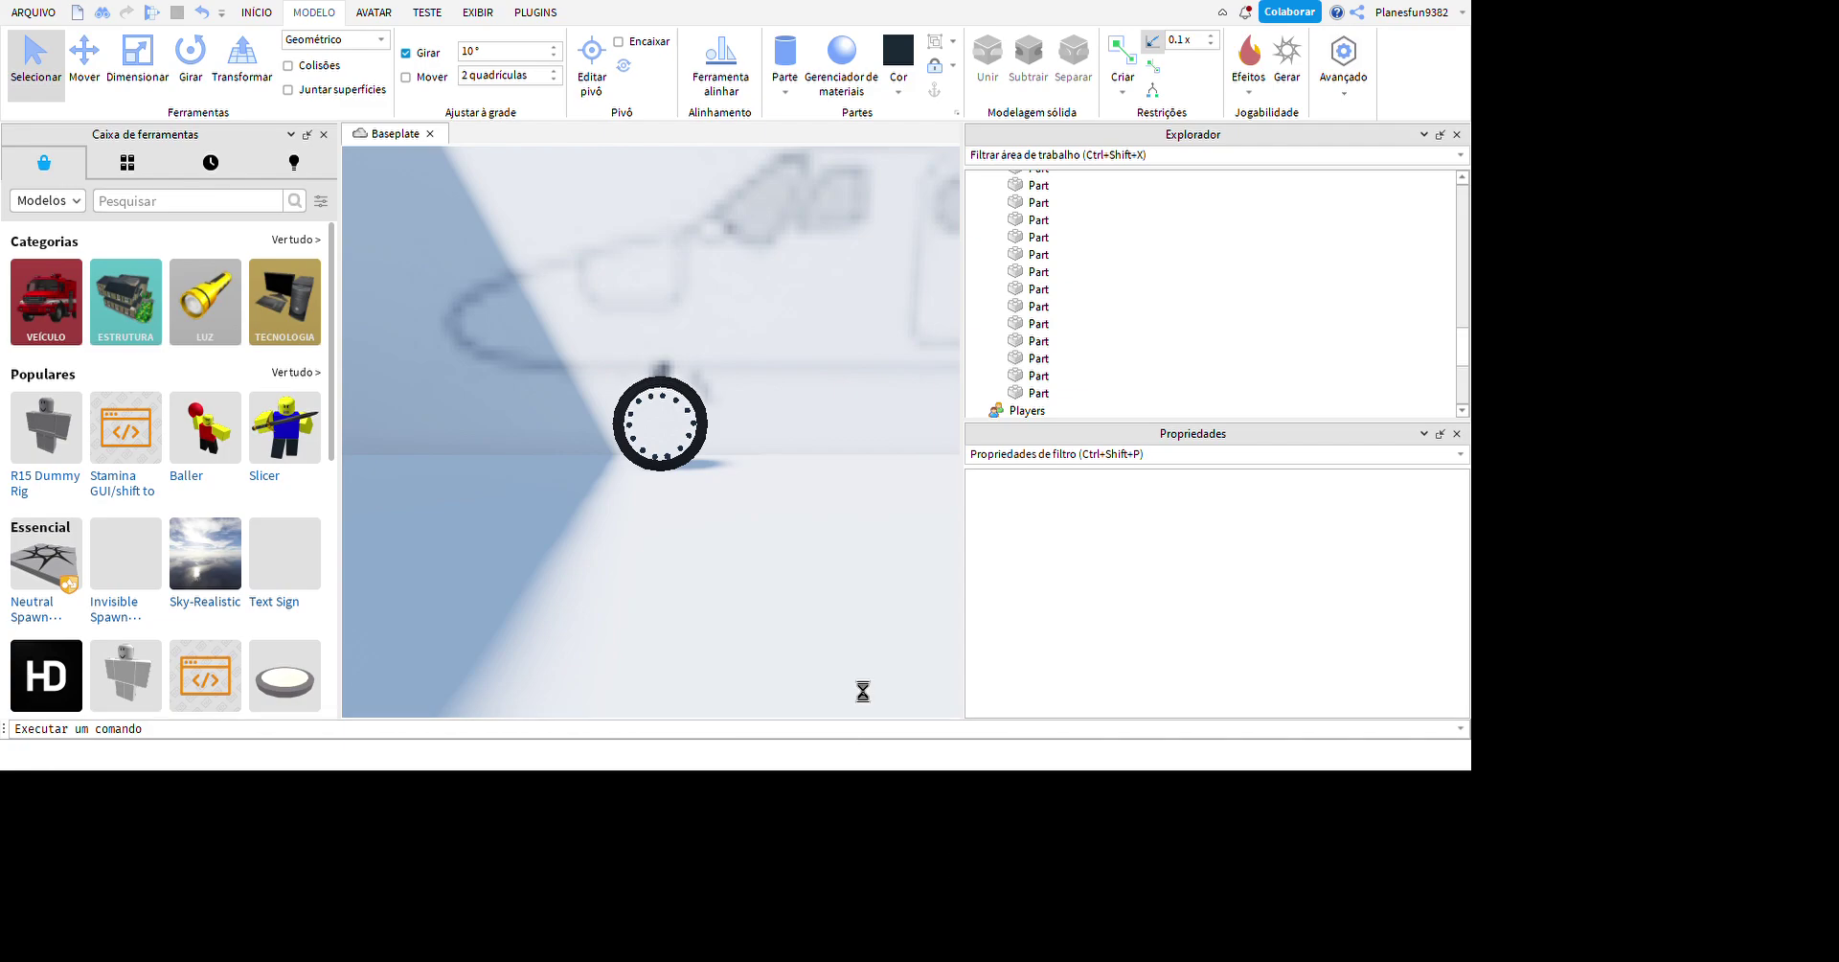
drag(546, 348, 795, 528)
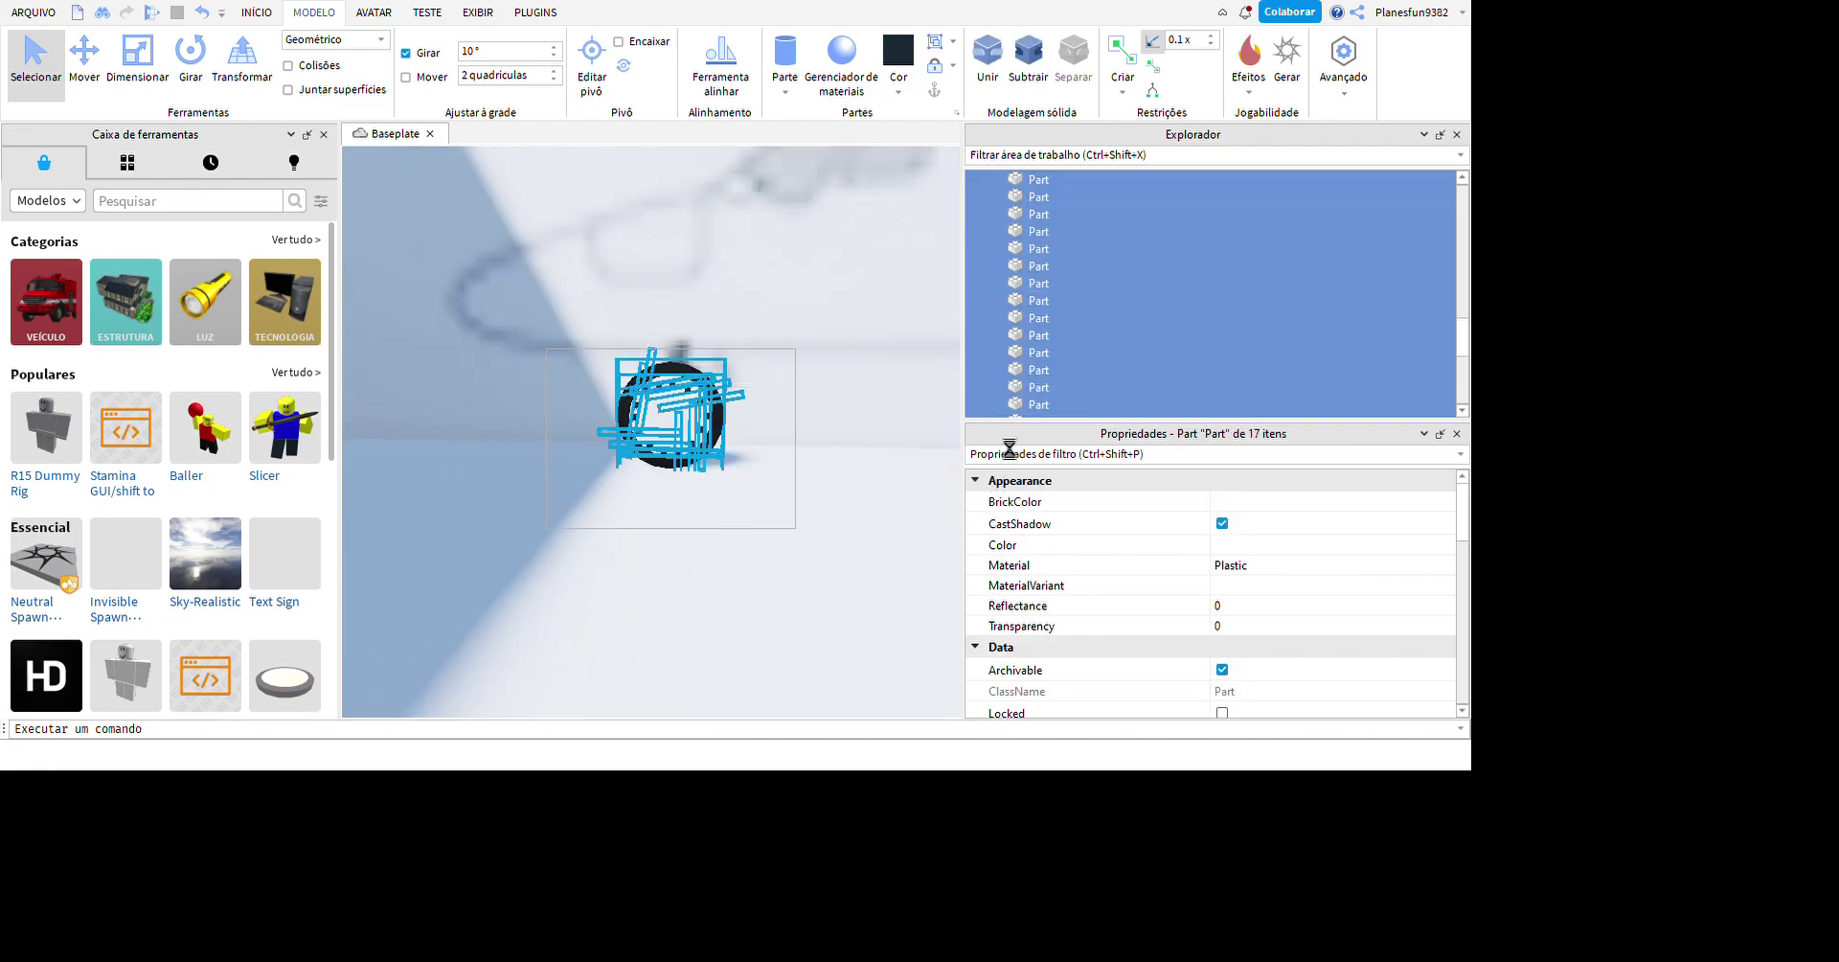
scroll(929, 444, up, 5)
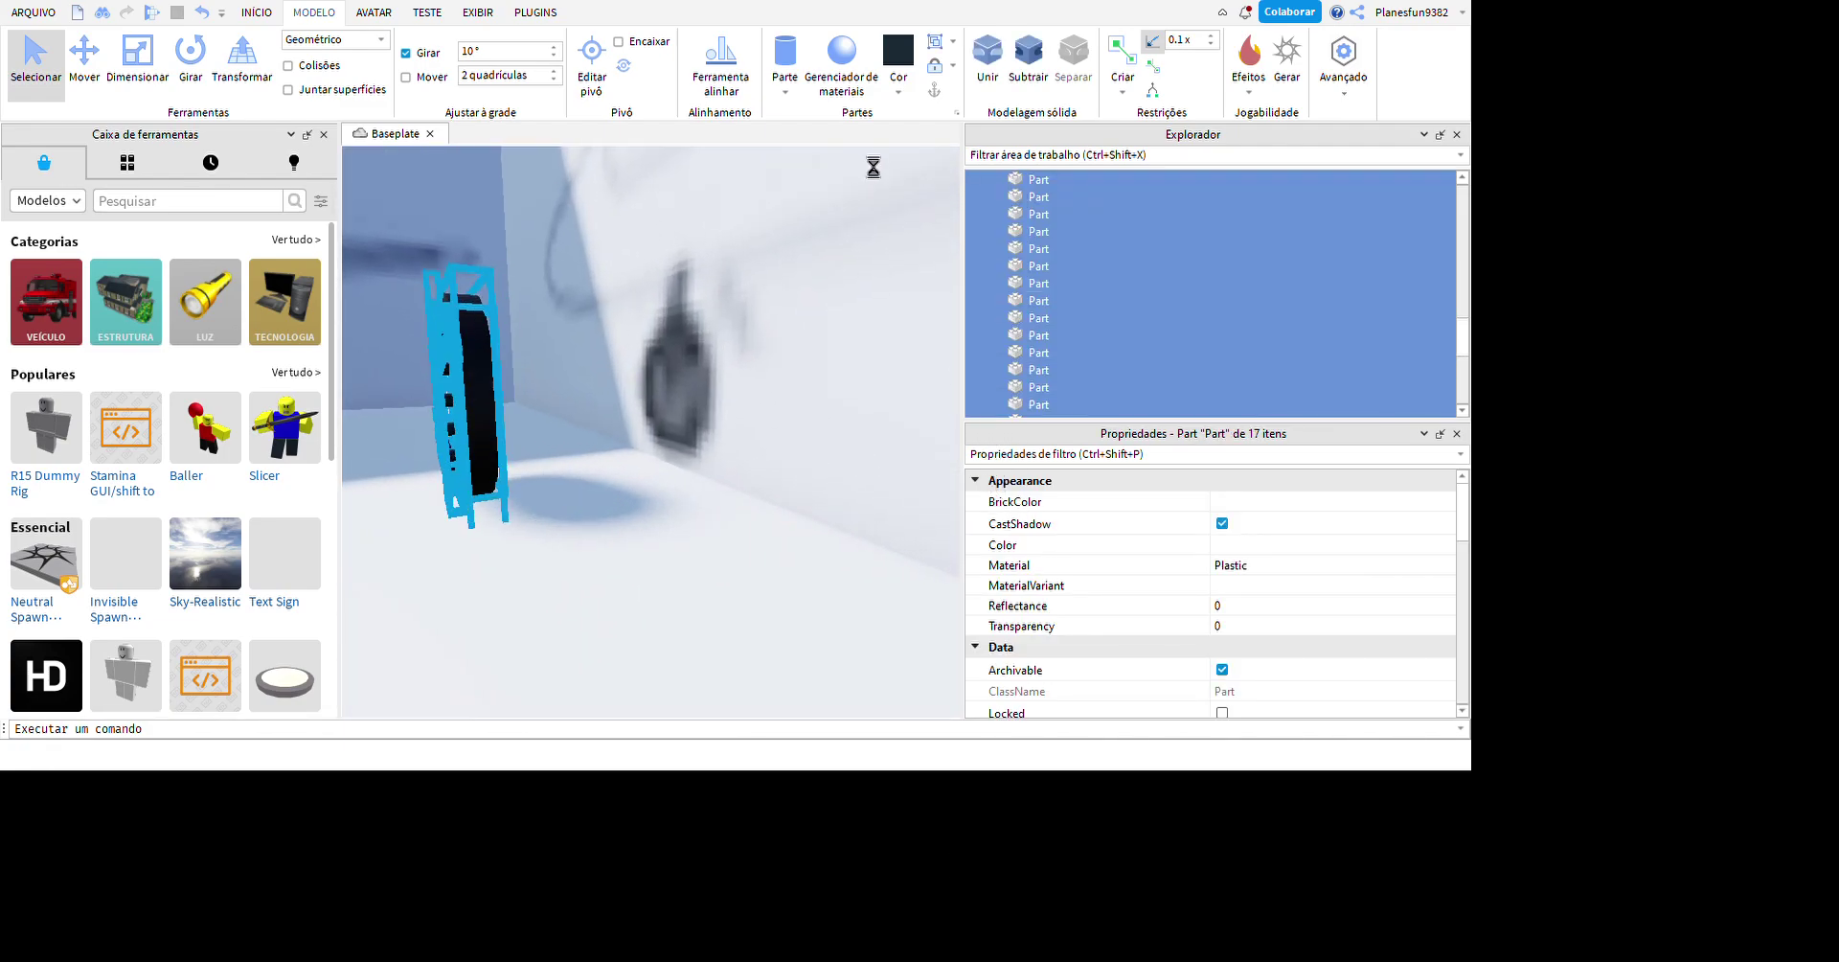
key(ctrl+4)
scroll(716, 402, up, 2)
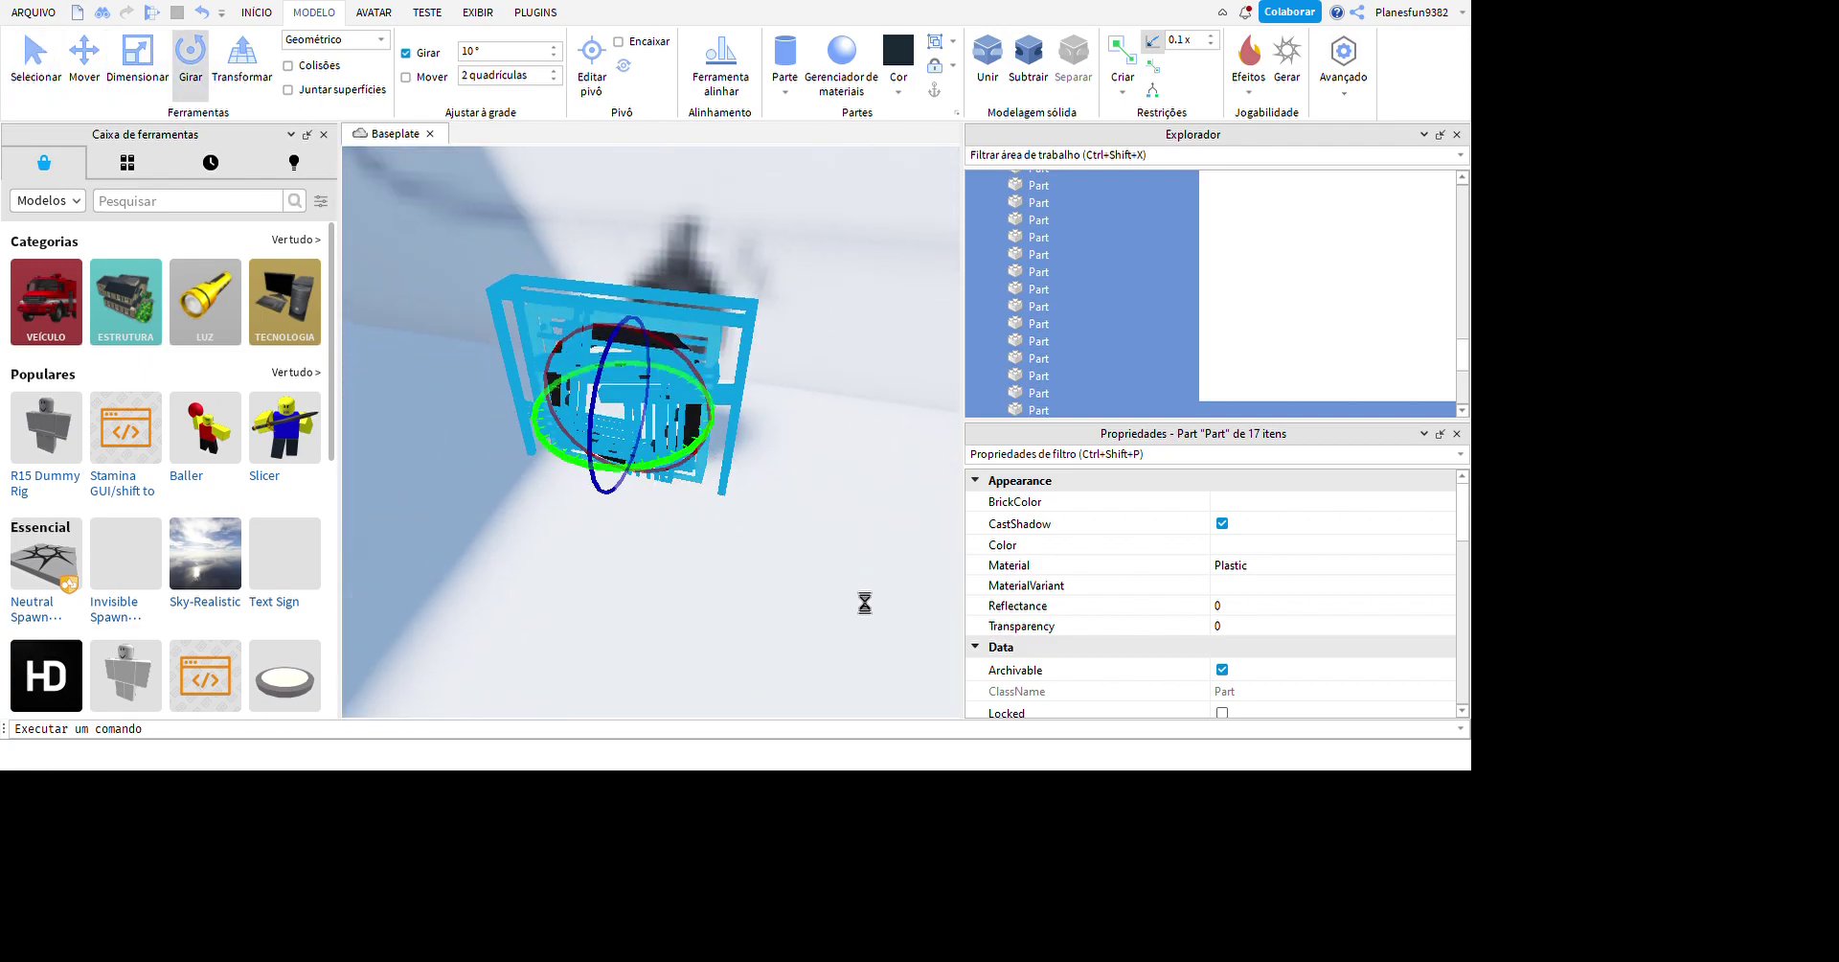
key(Delete)
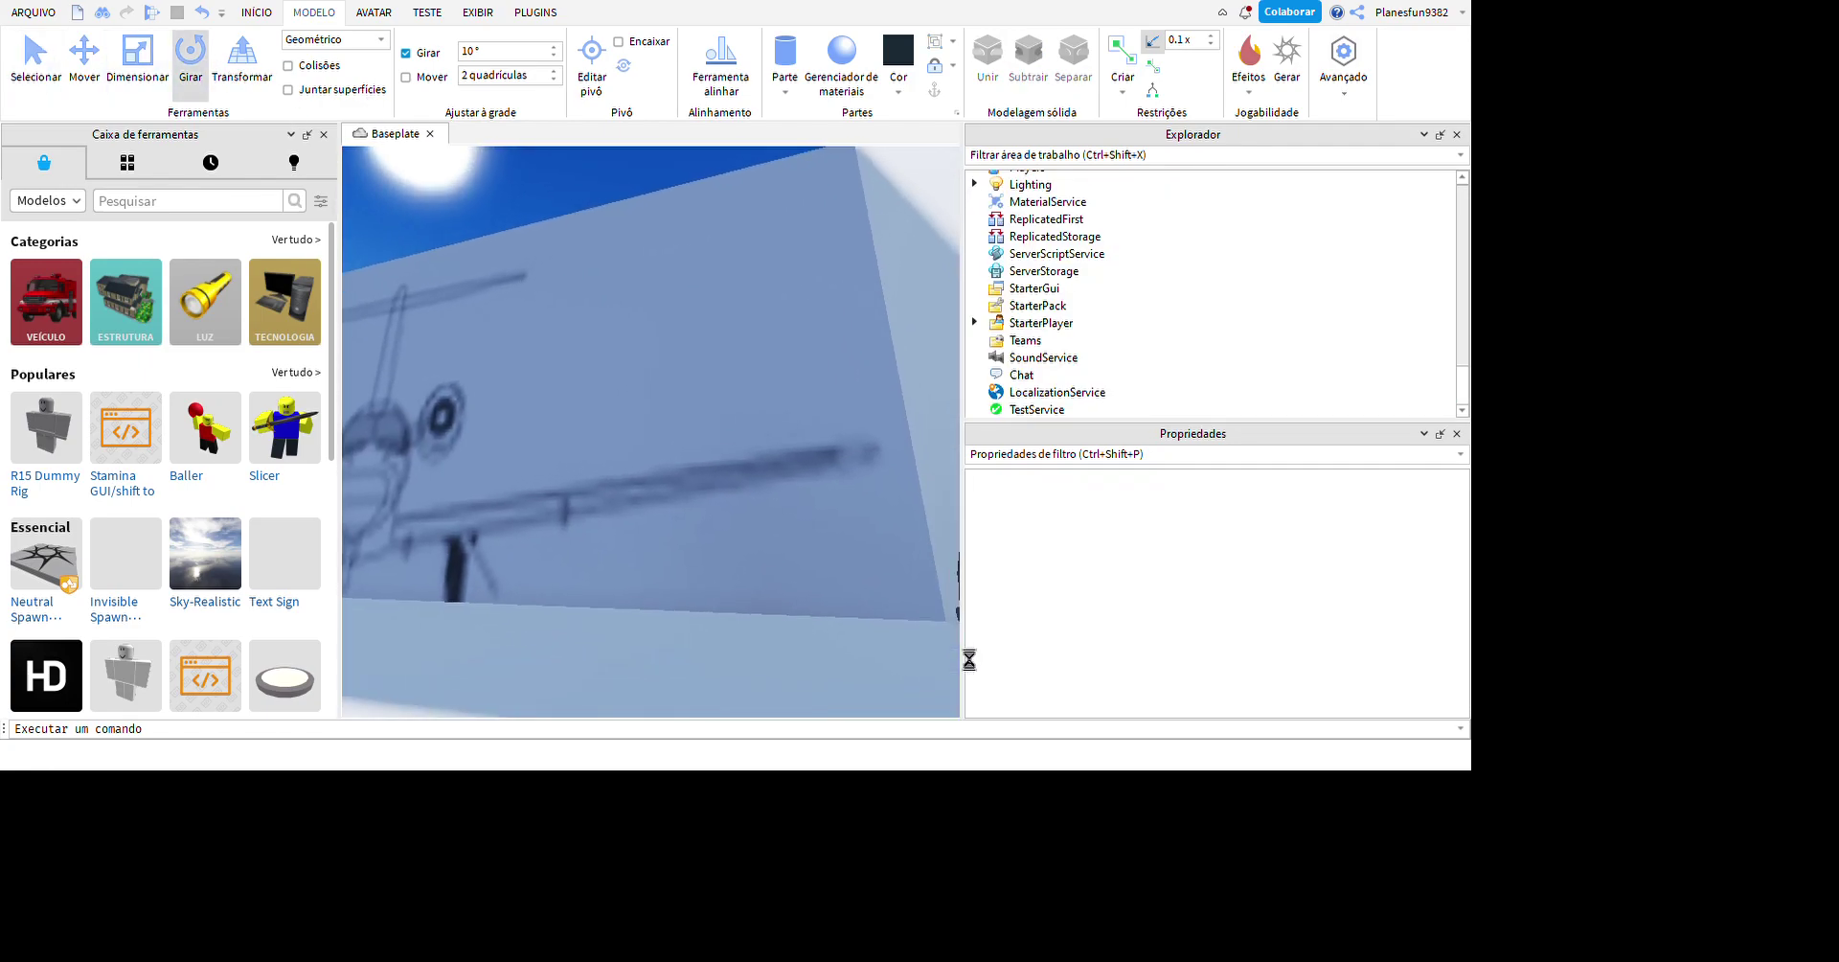
key(ctrl+z)
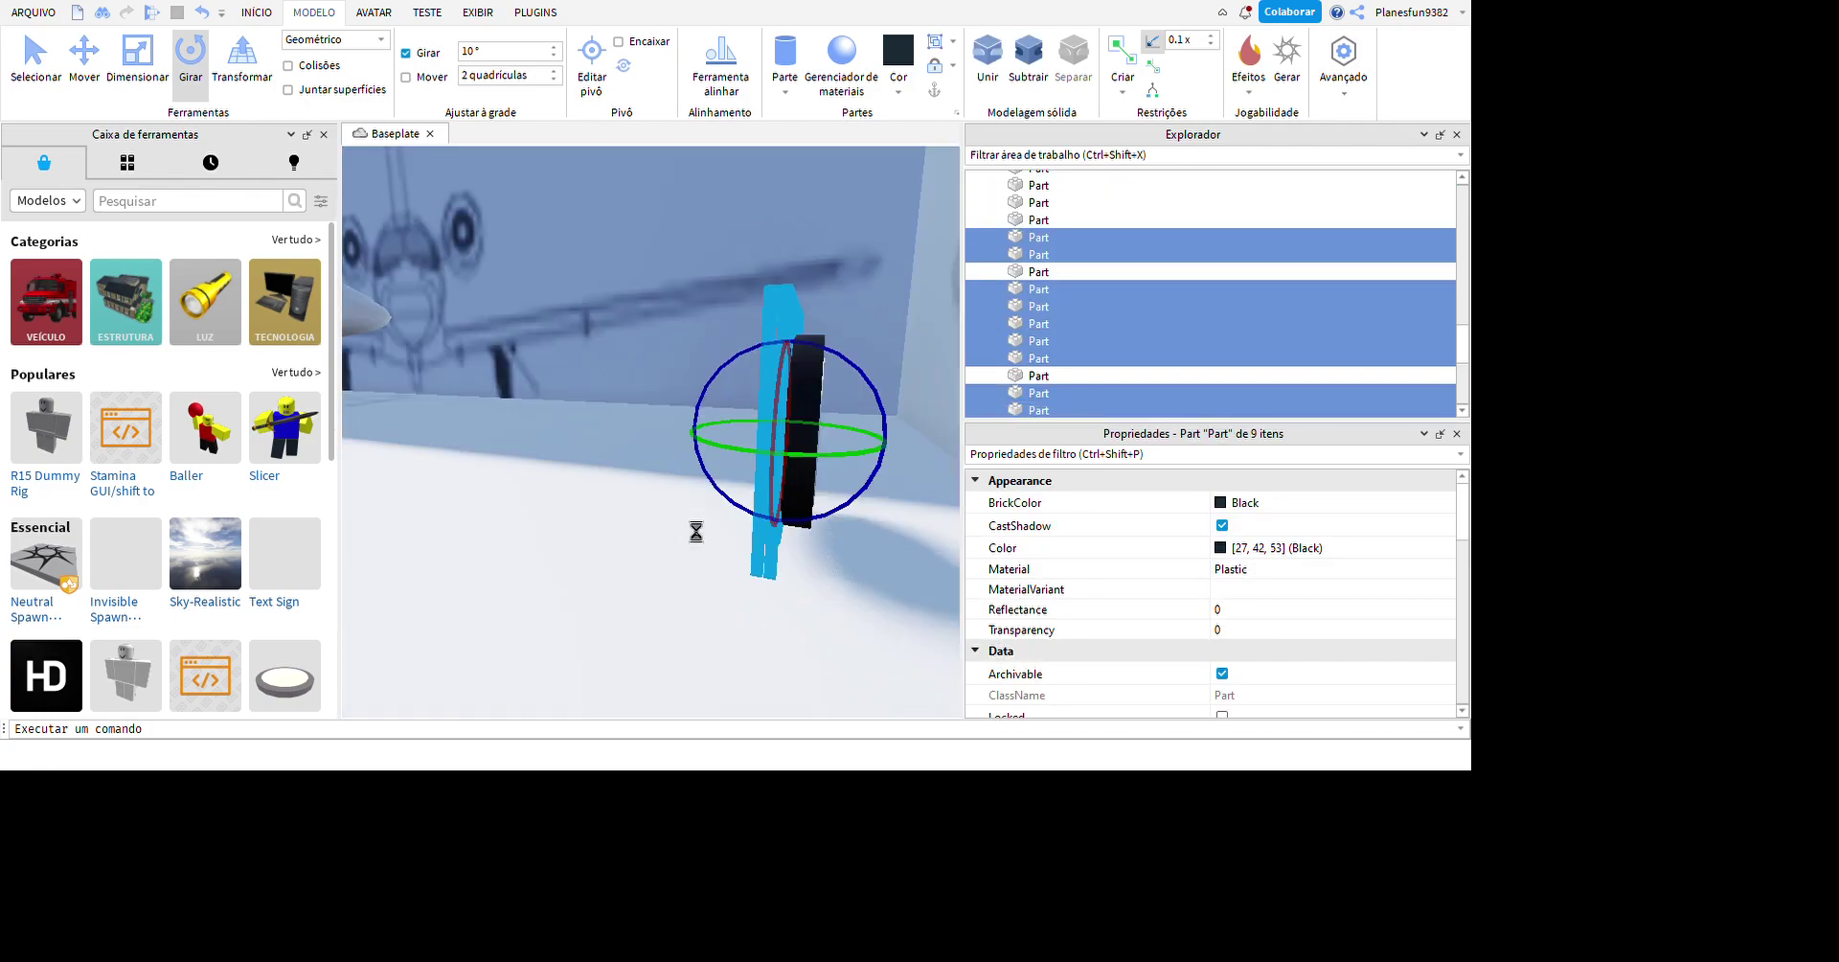
key(Delete)
key(ctrl+z)
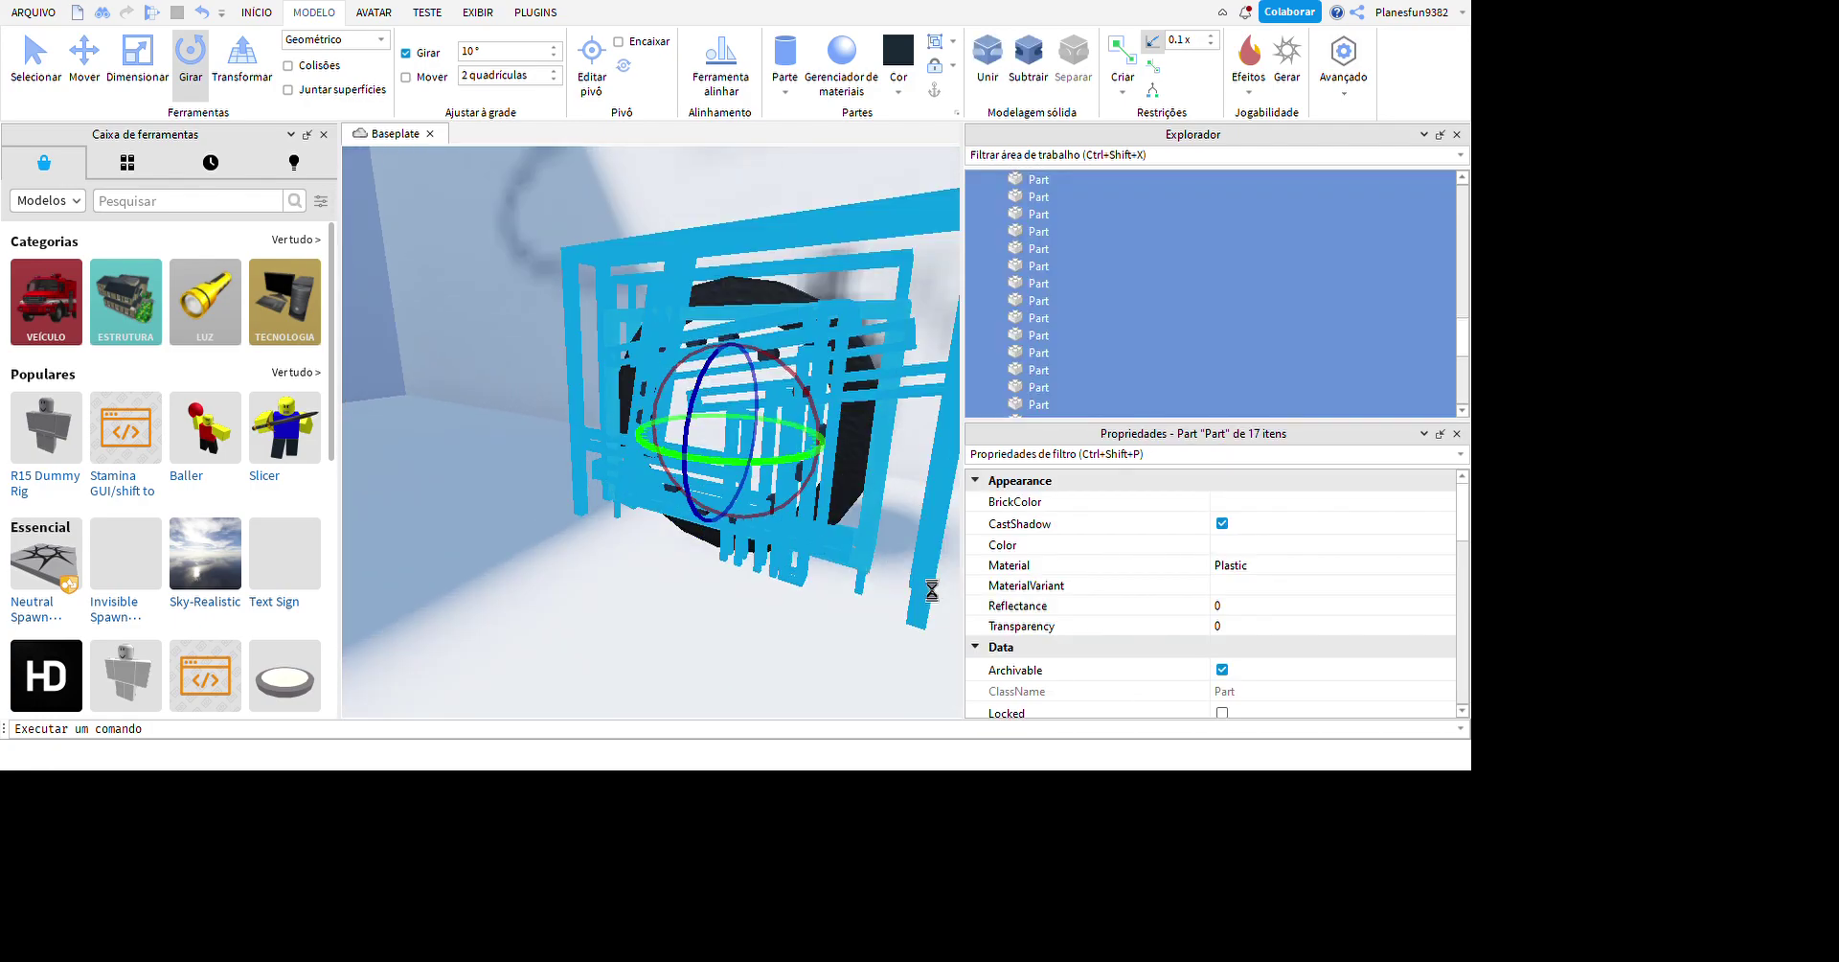
- Exclude the tyre and hub disc from the selection and unite the bolts into a single part
ctrl+click(941, 350)
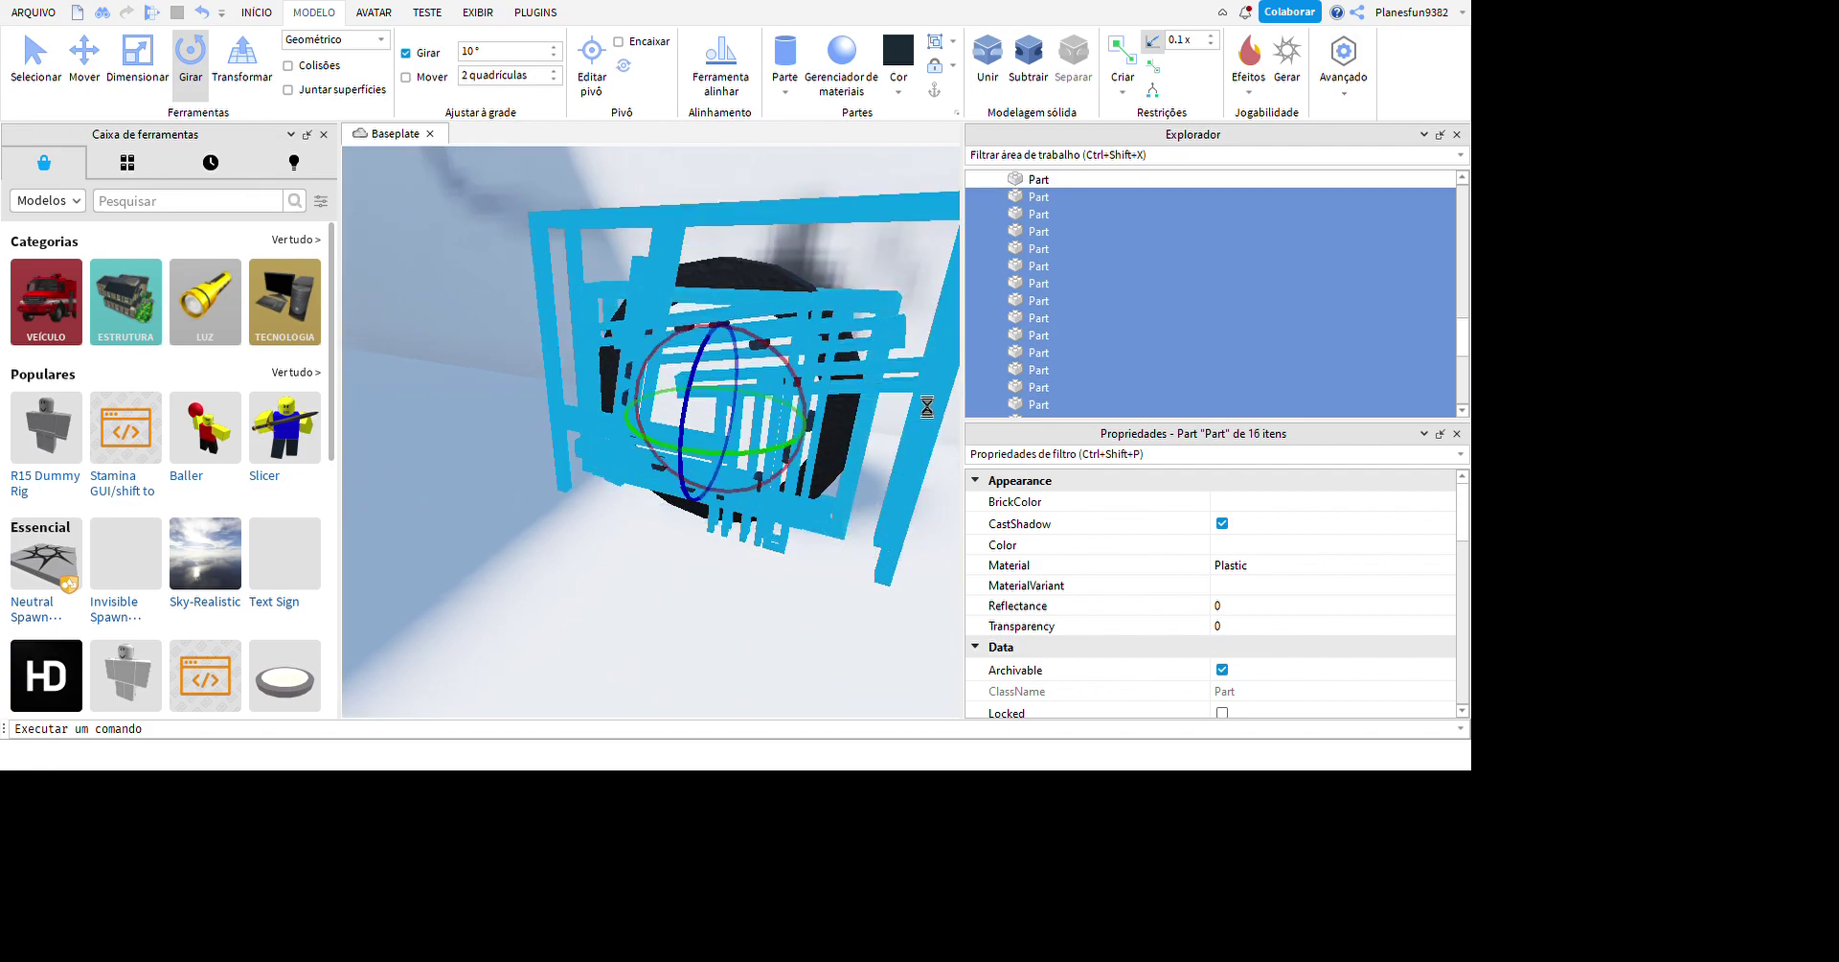
ctrl+click(899, 397)
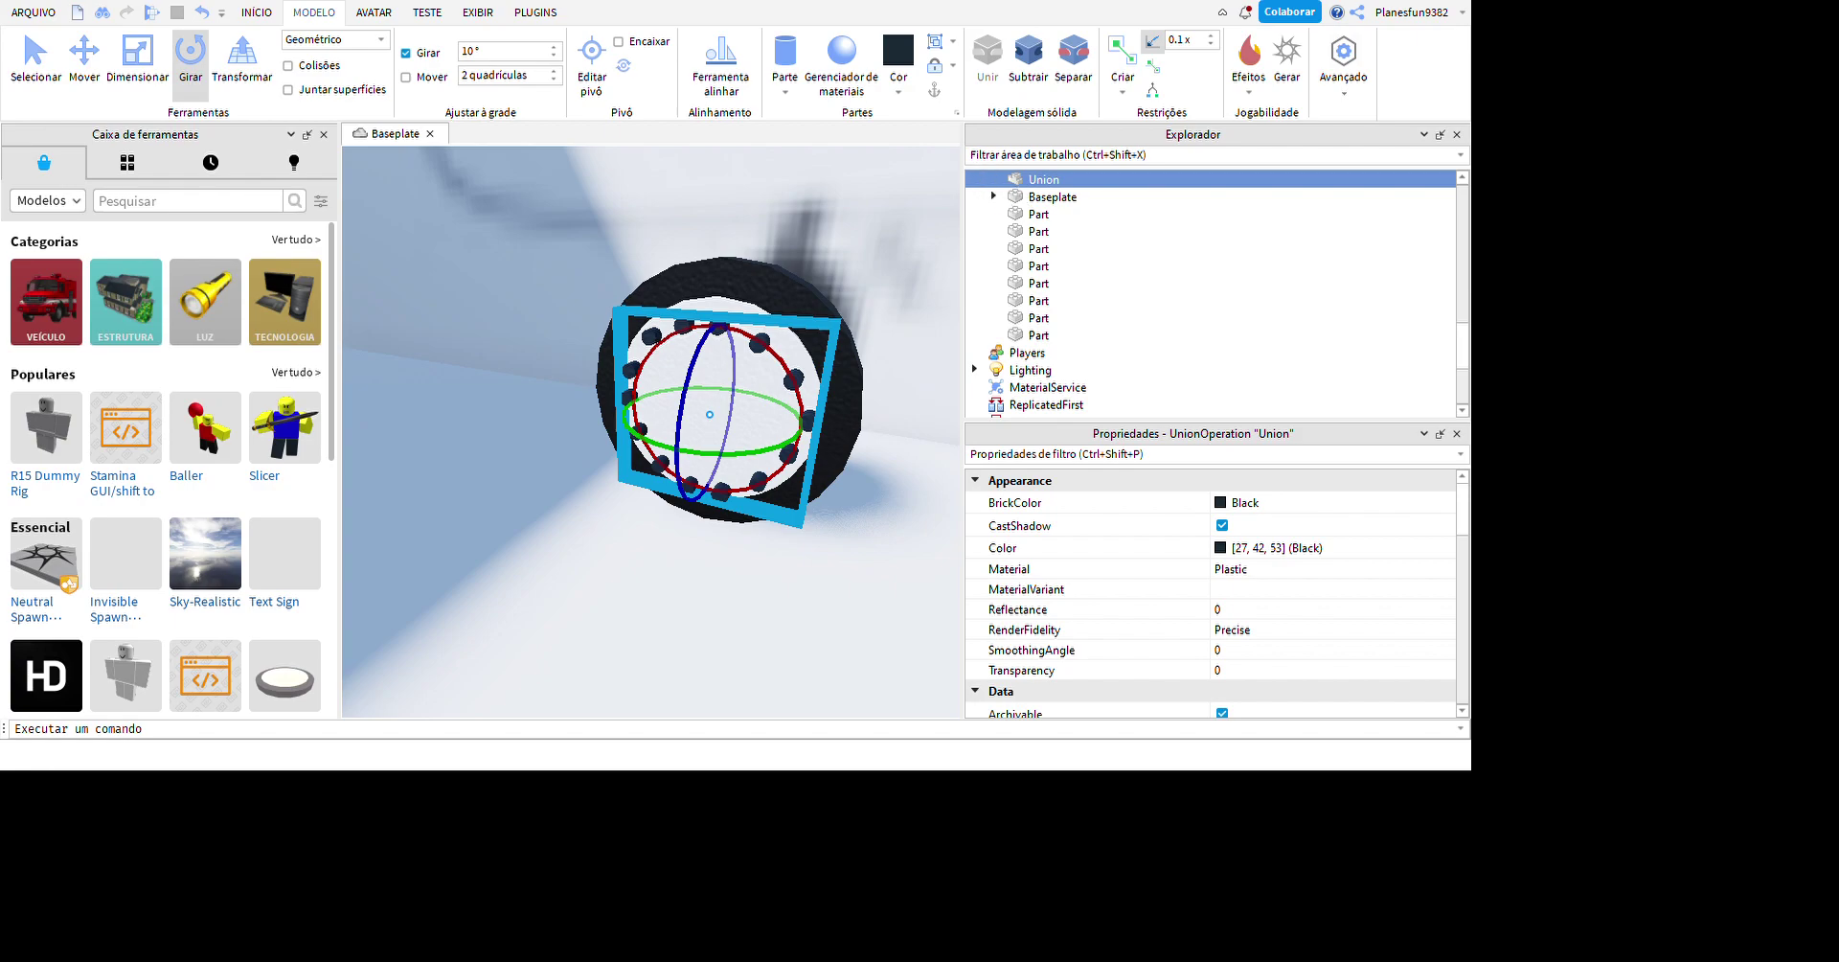
- Reduce the thickness of the united bolts so they sit close against the white hub
scroll(472, 357, up, 3)
click(522, 407)
scroll(521, 407, up, 8)
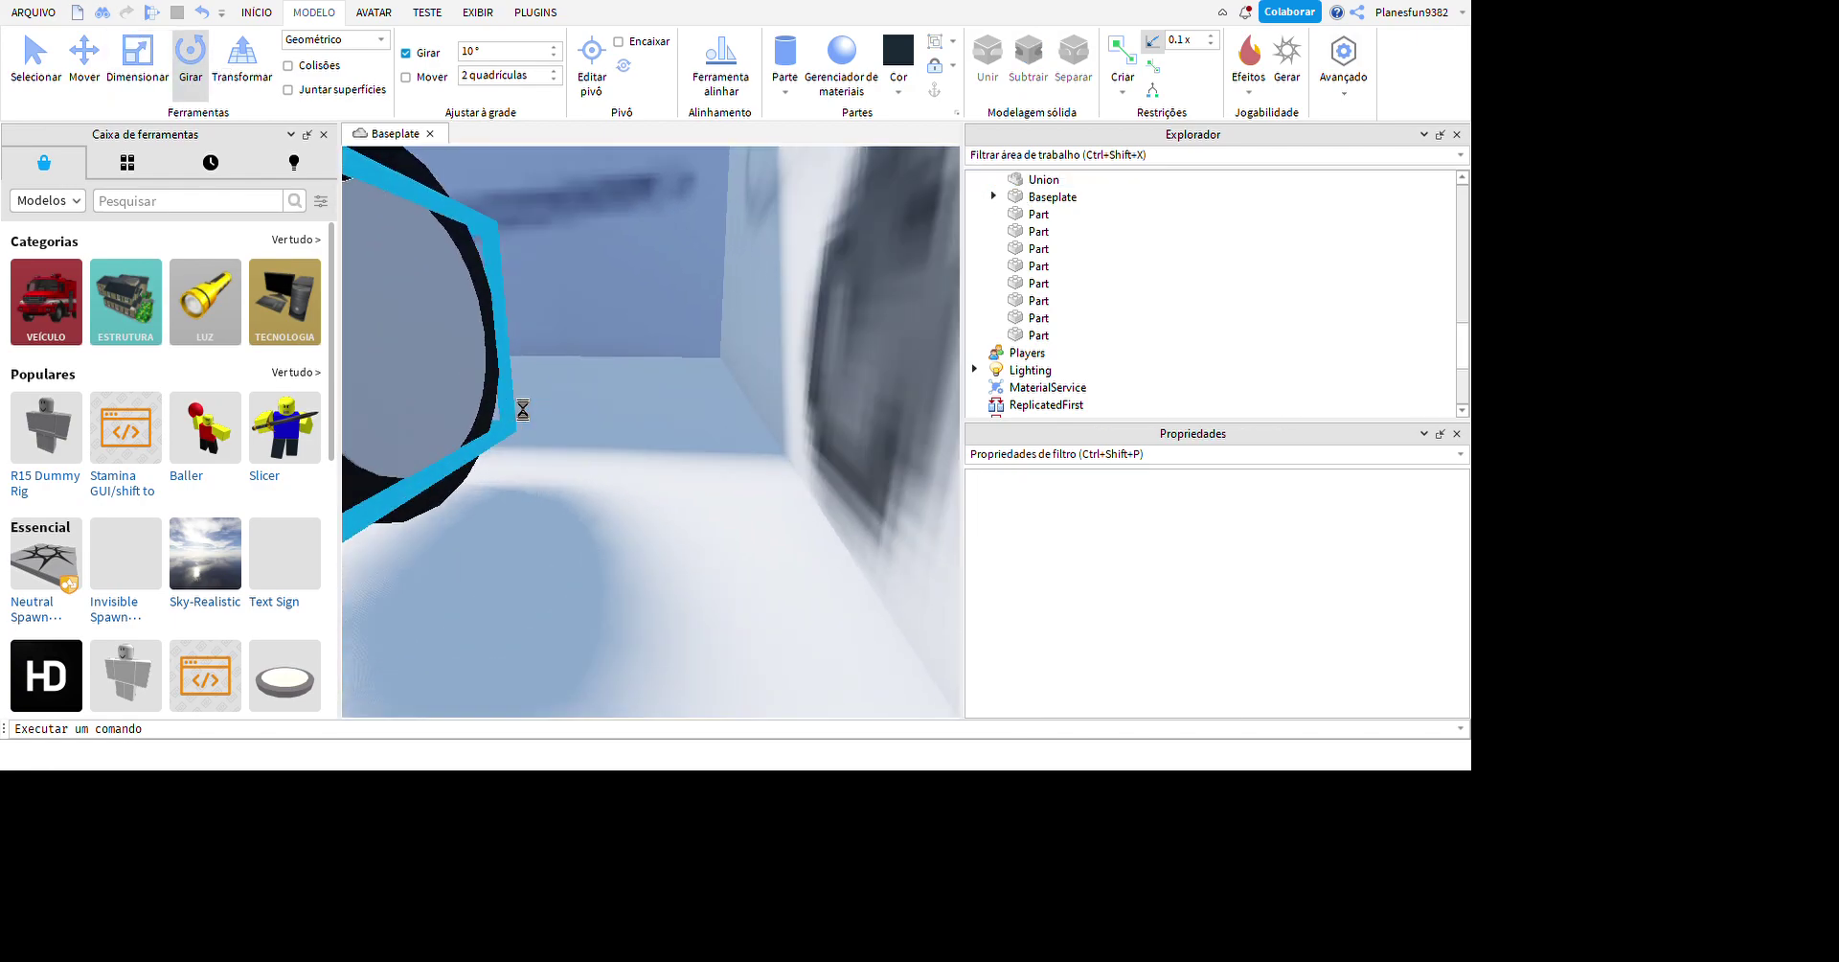
scroll(738, 473, down, 5)
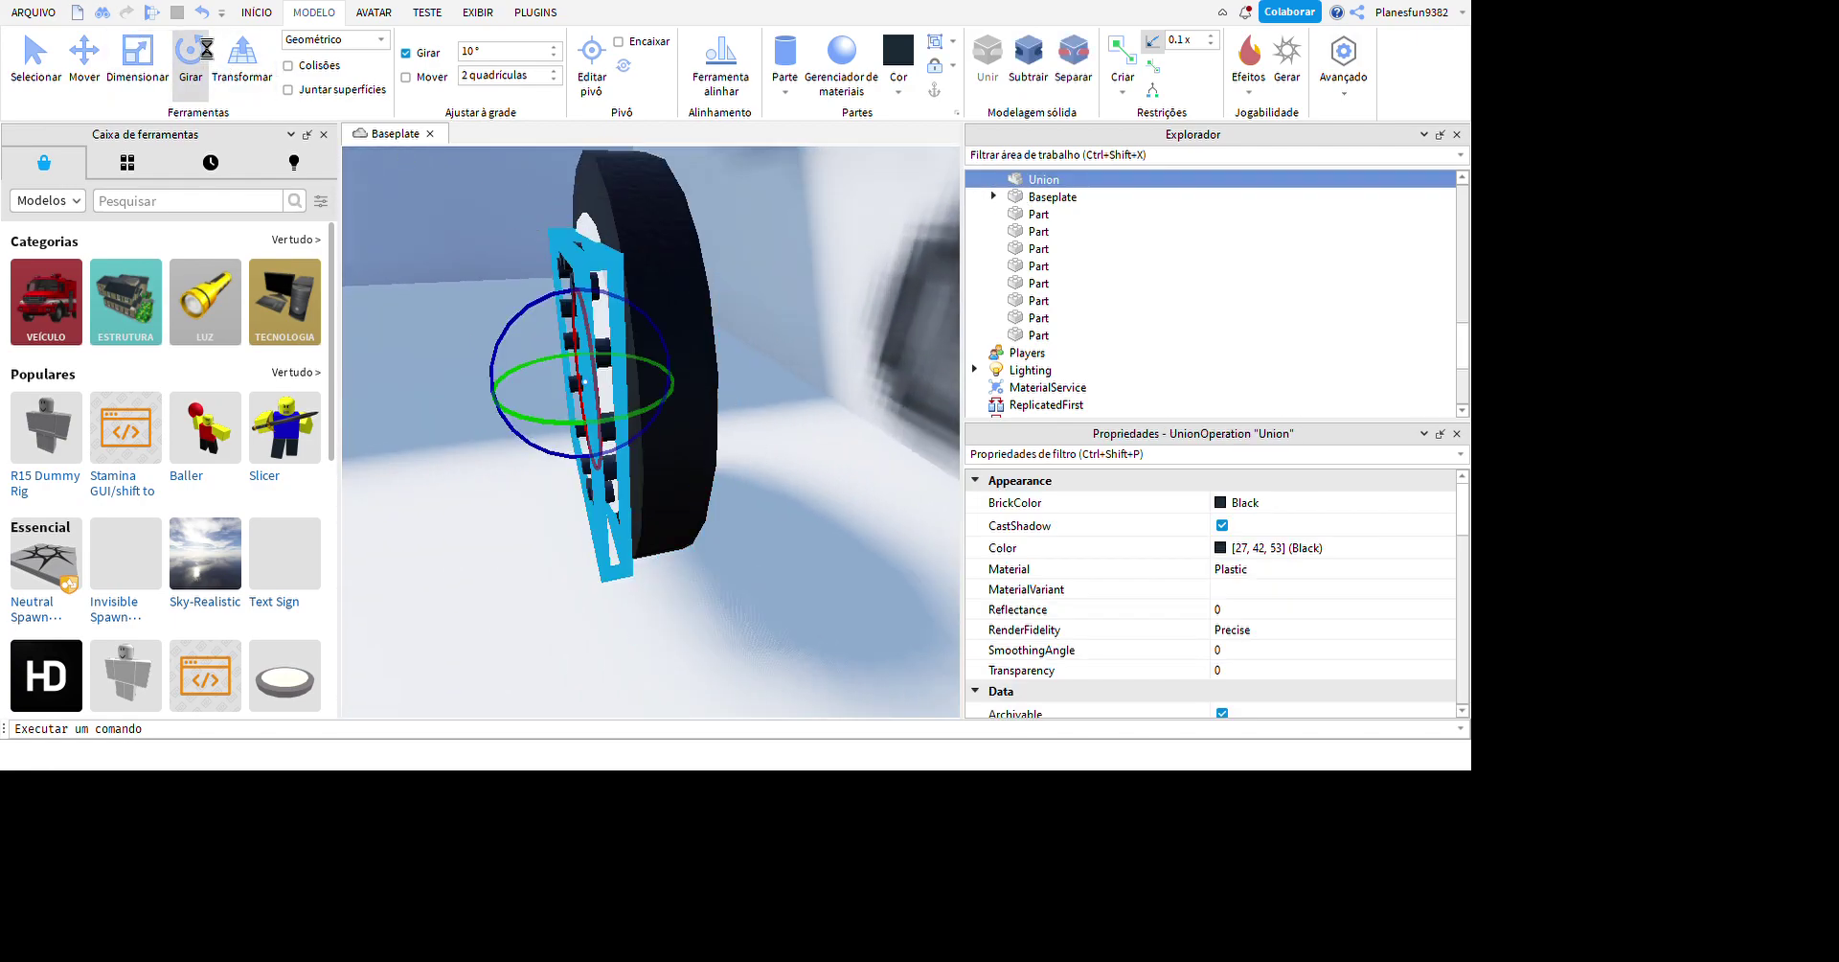
scroll(759, 451, up, 3)
key(ctrl+3)
right_drag(788, 427, 696, 522)
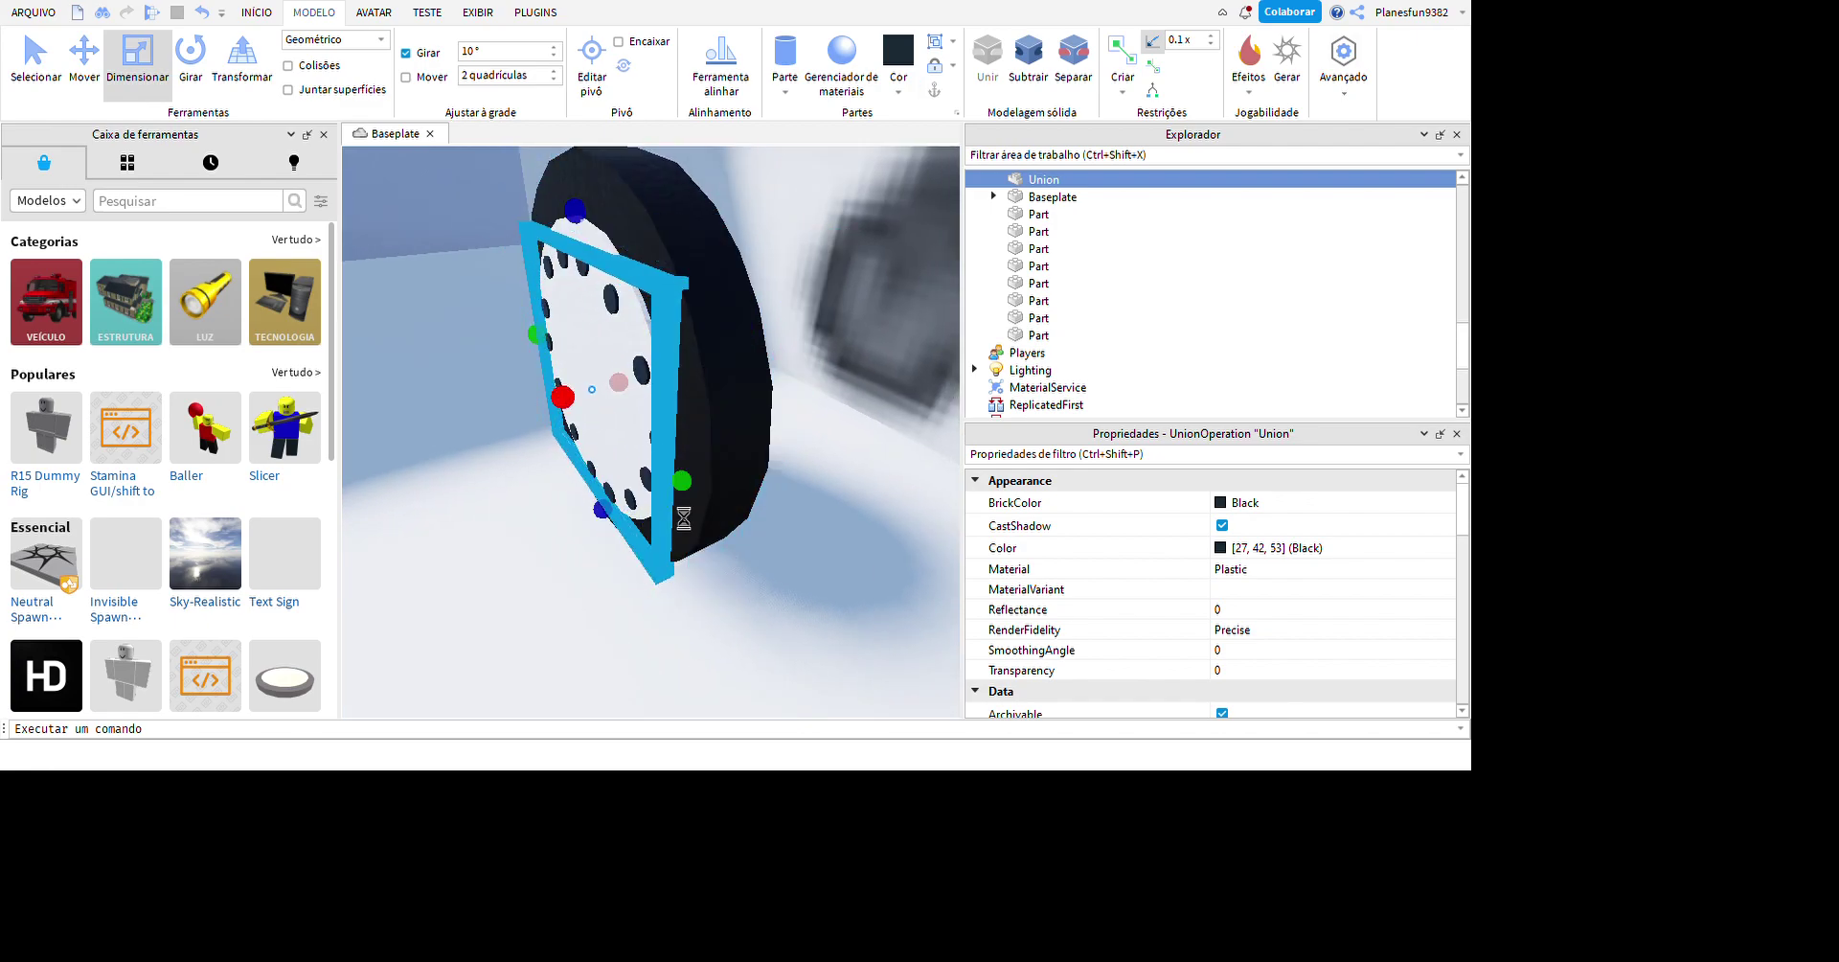
- Duplicate the tyre, hub disc and bolts of the wheel and turn the copy to face the opposite side
scroll(684, 519, down, 3)
drag(466, 295, 770, 508)
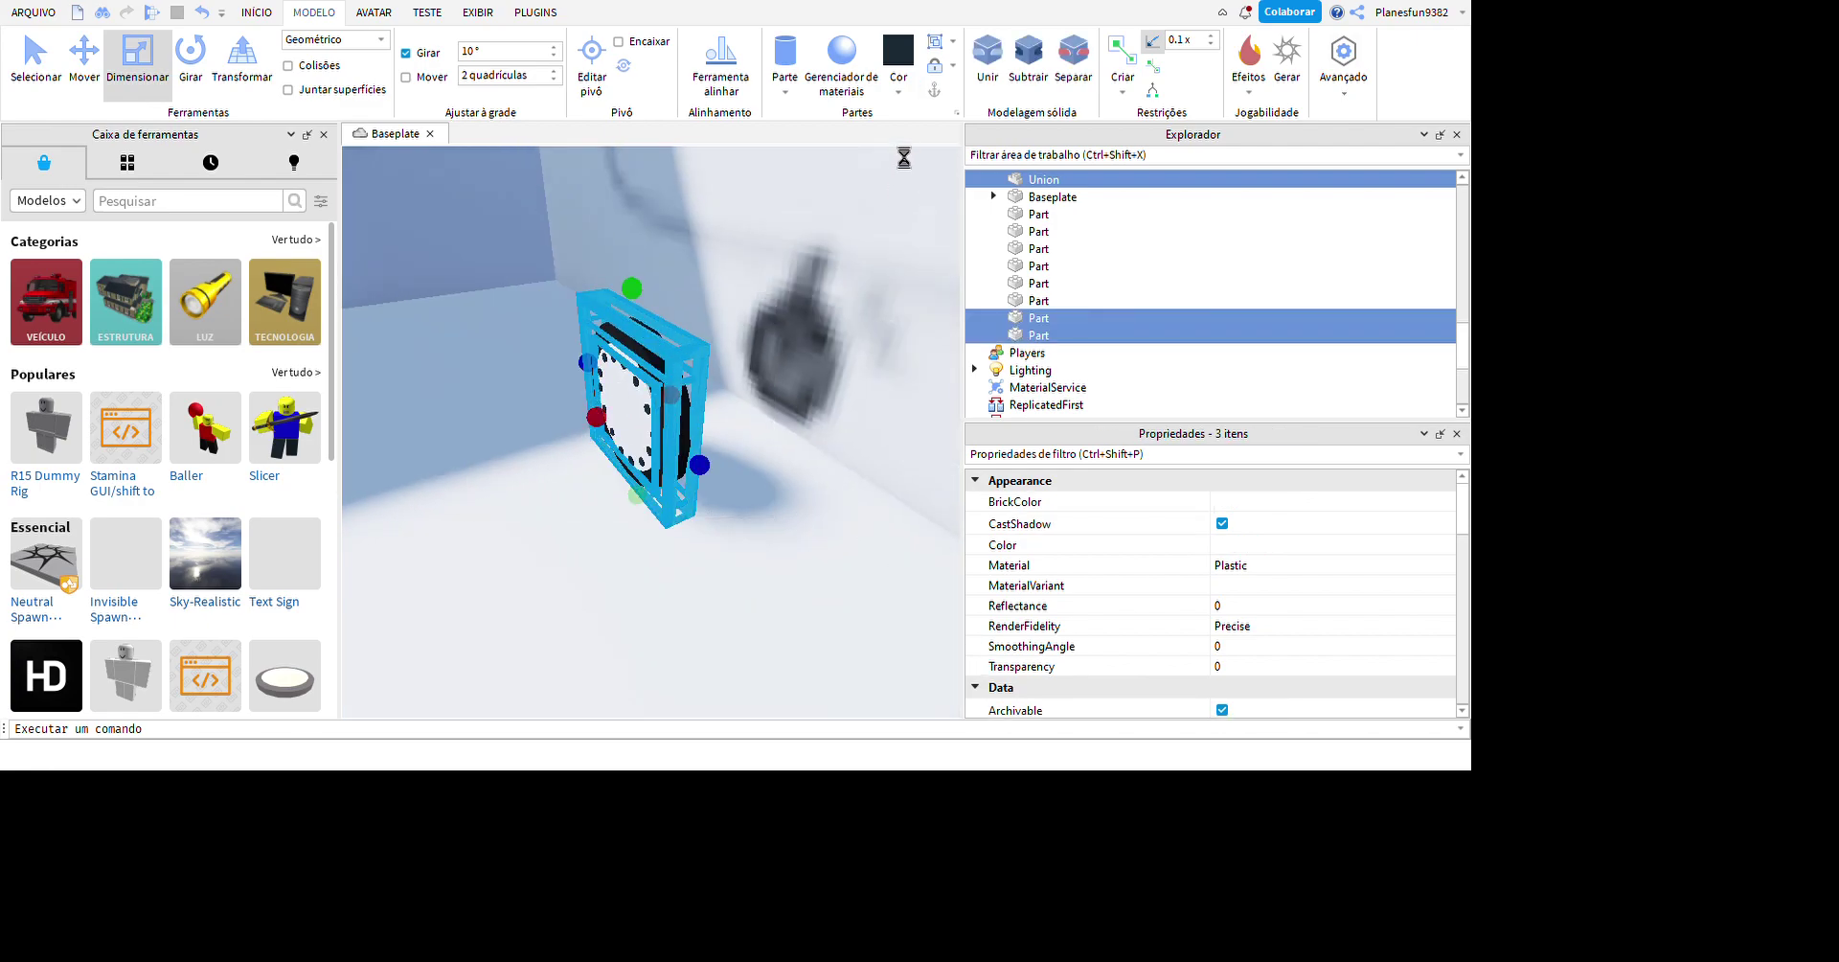
key(ctrl+d)
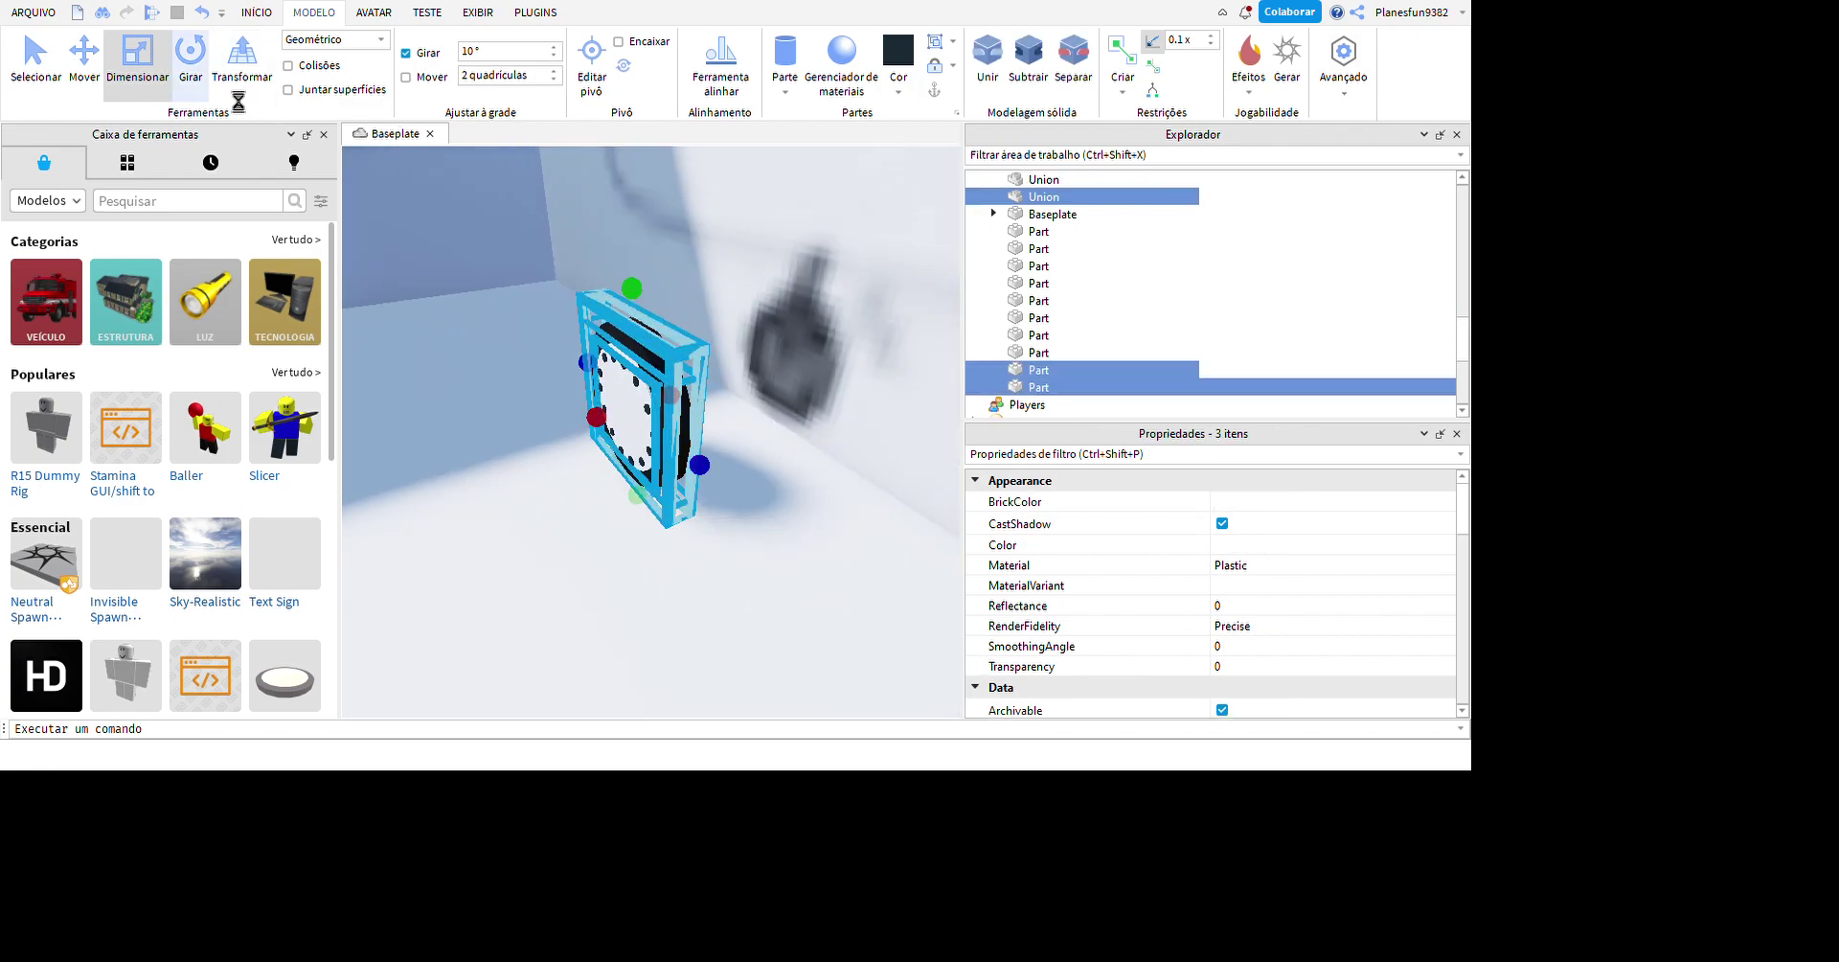
key(ctrl+4)
key(f)
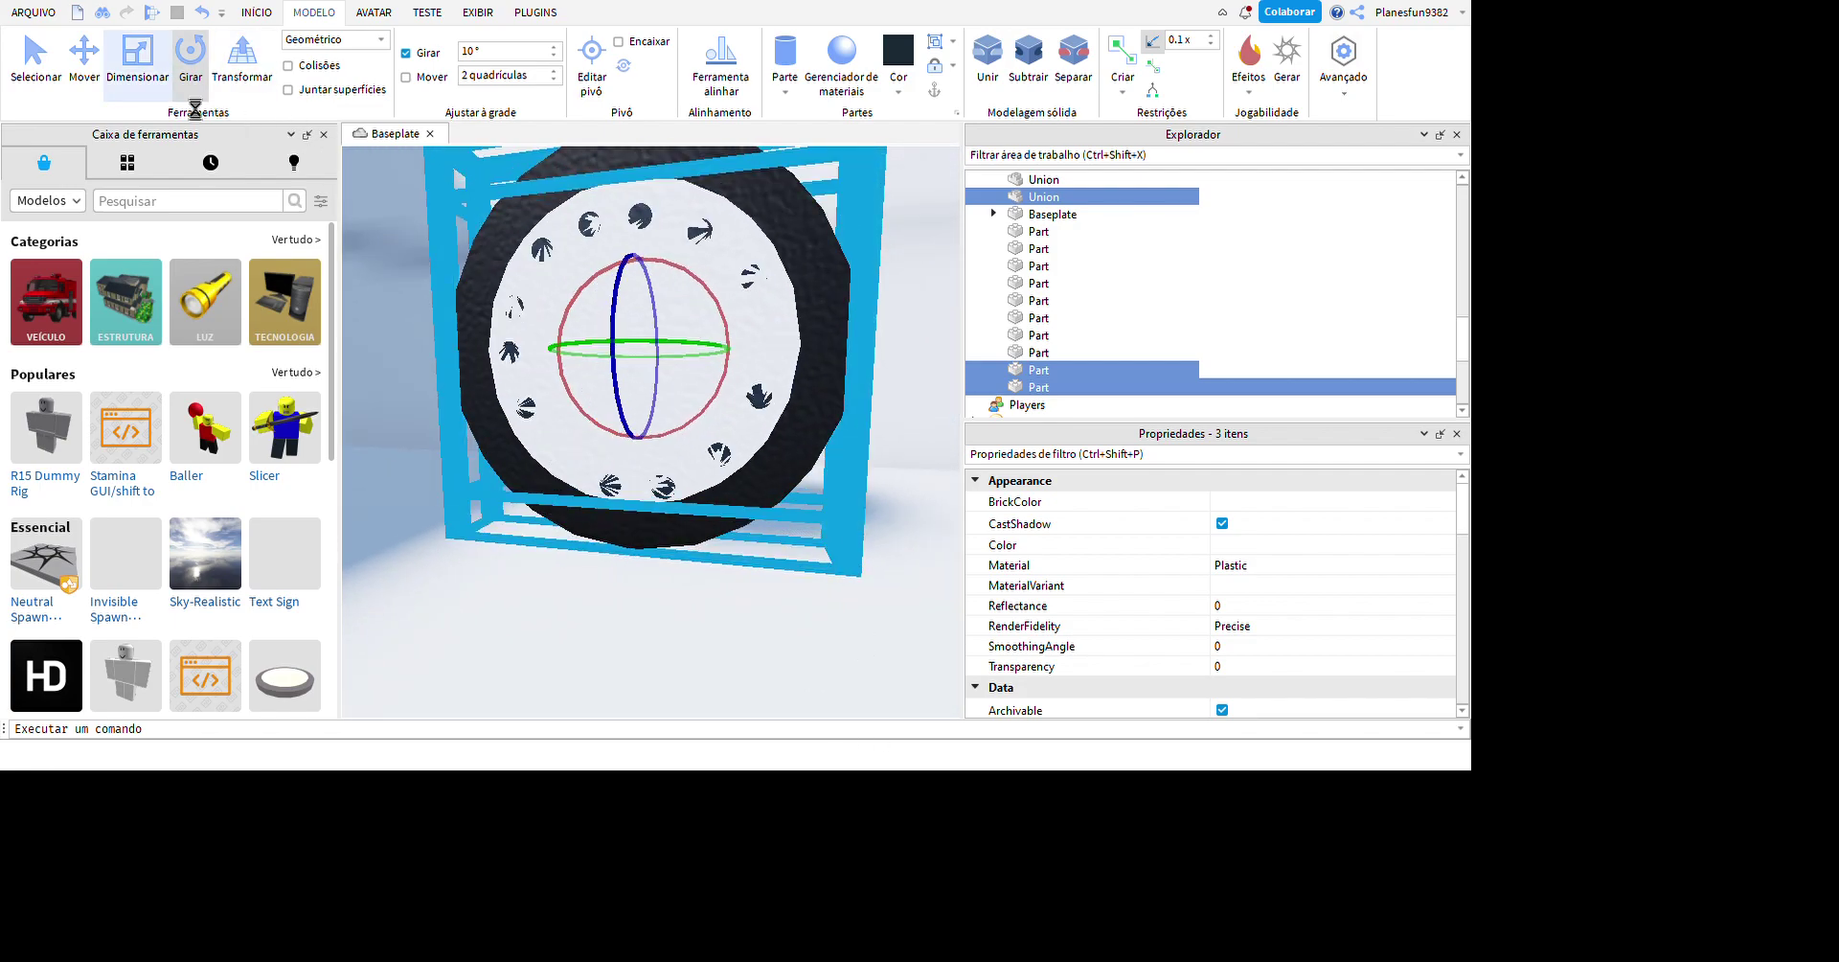
- Align the turned copy with the original and unite the tyre, hub and bolts into a single wheel part
key(ctrl+2)
right_drag(726, 486, 726, 486)
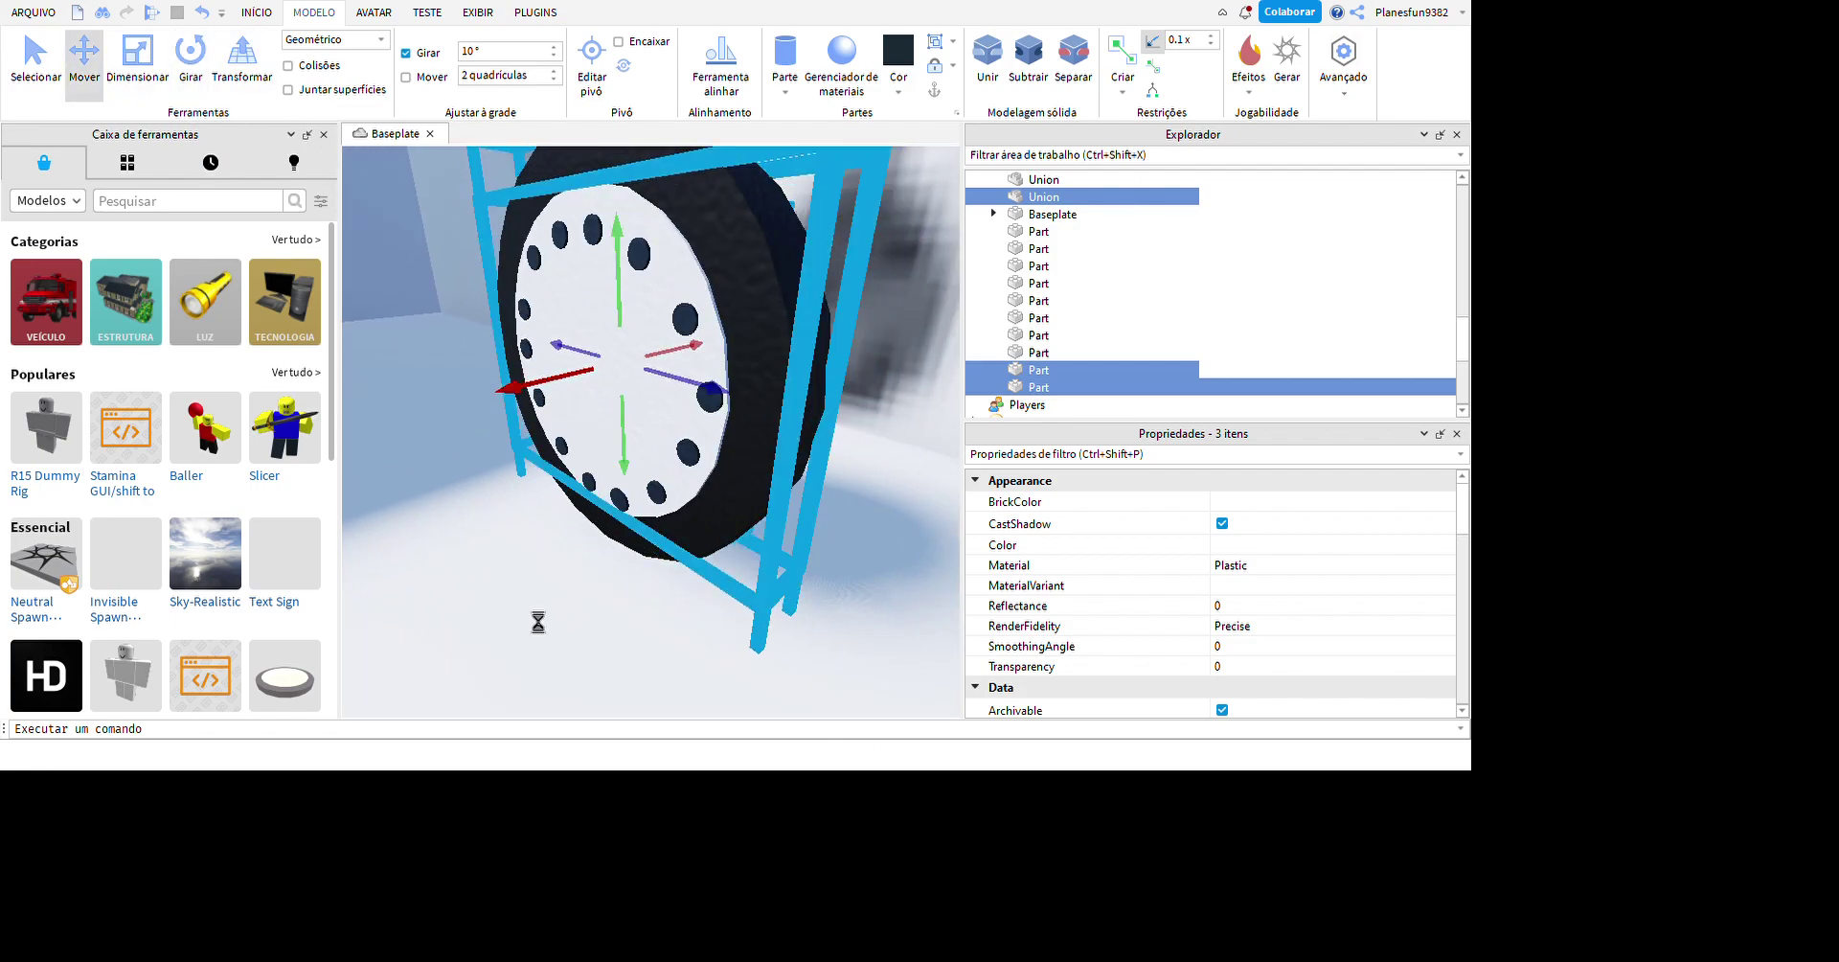
key(ctrl+z)
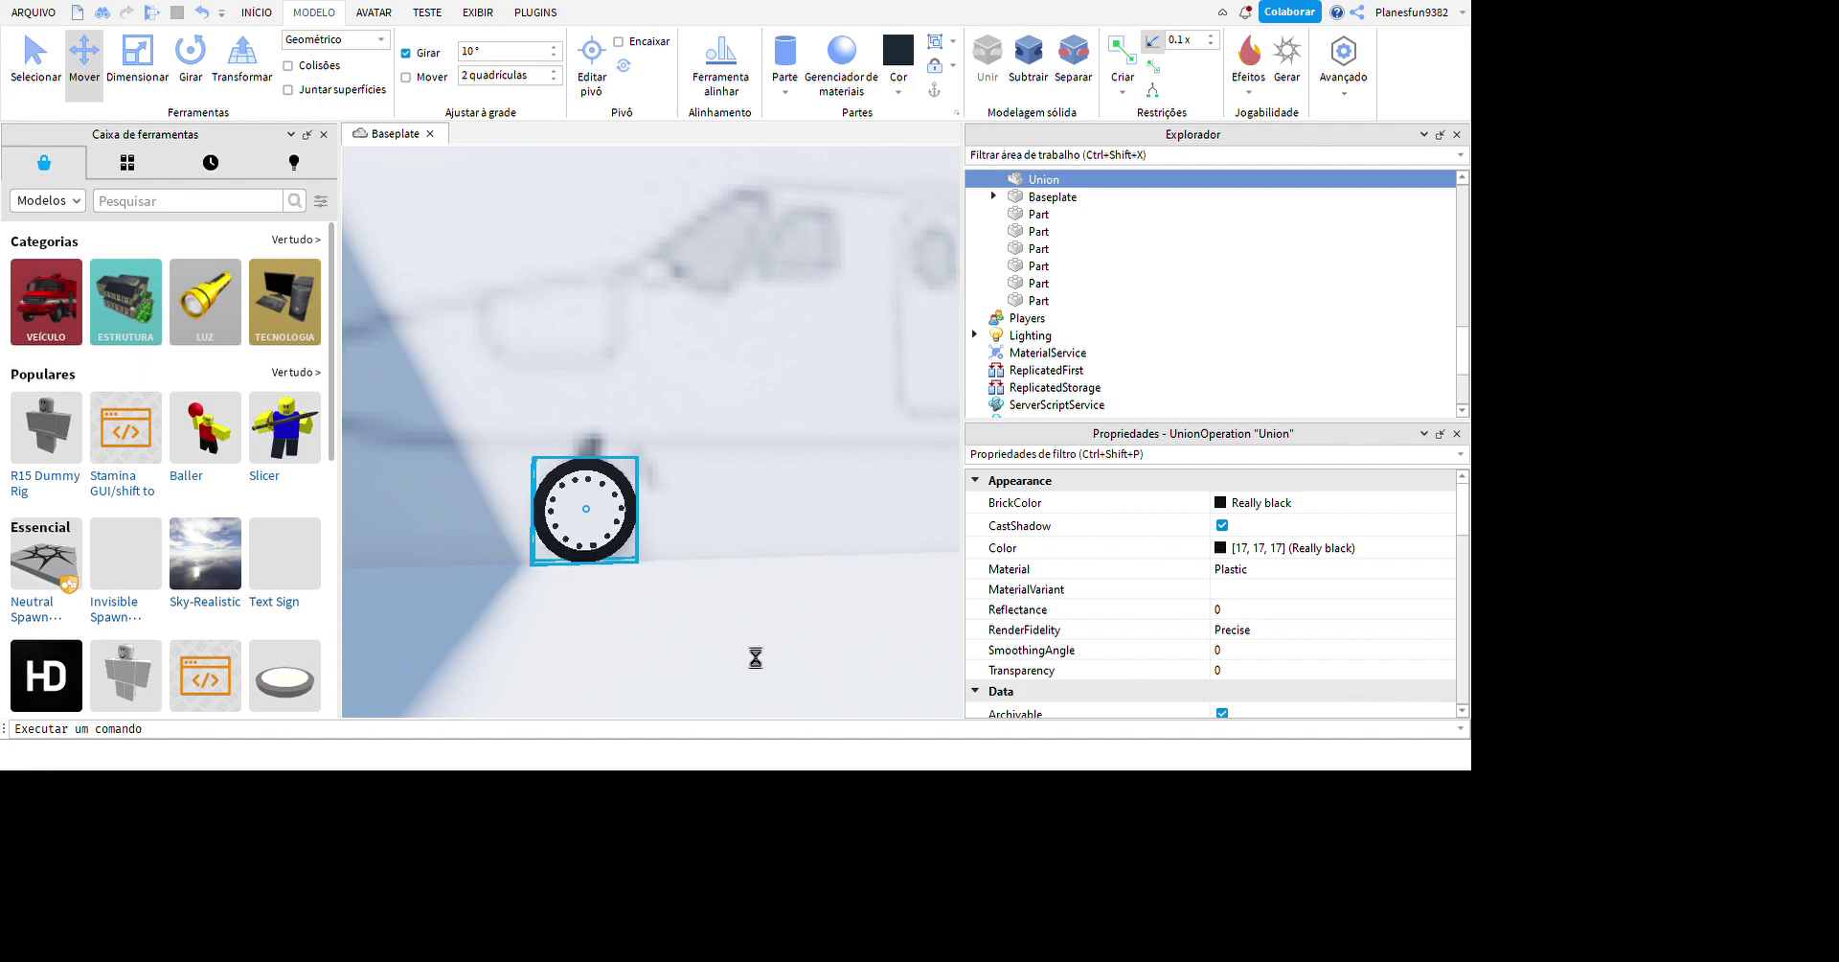
- Add a Fossil grey block and resize it into a narrow horizontal bar reaching from the wheel's centre past the tyre
key(f)
key(ctrl+3)
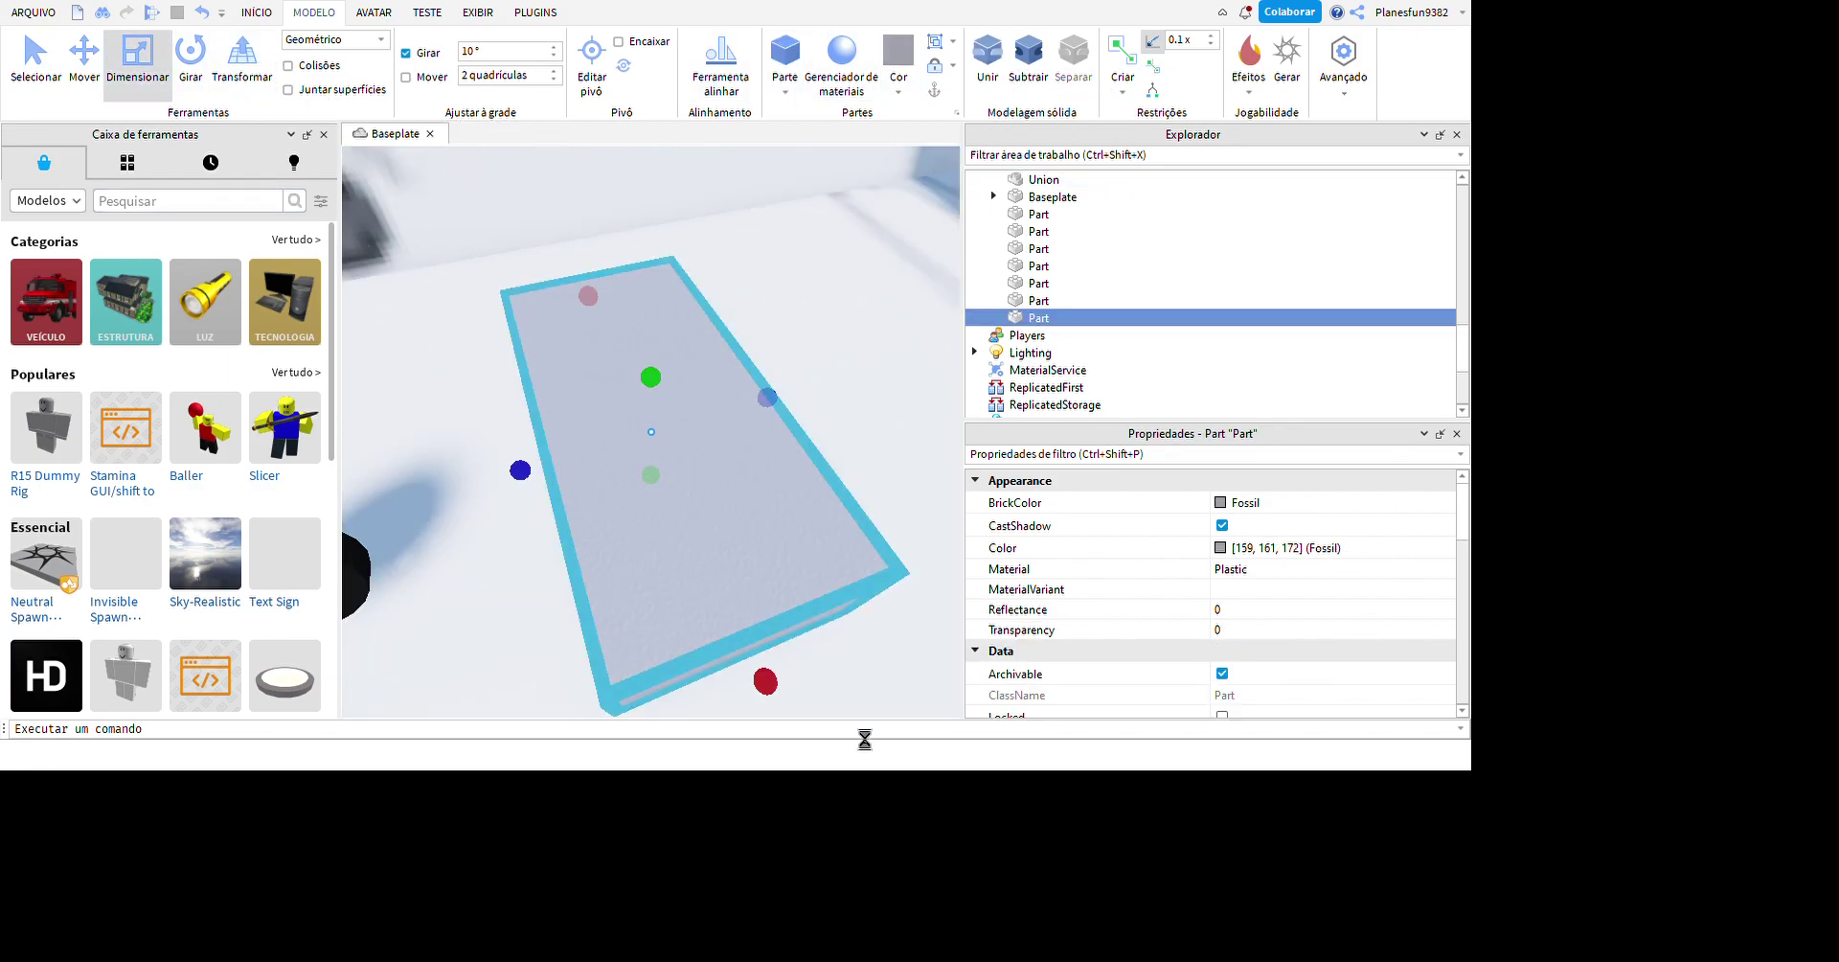
scroll(846, 686, down, 10)
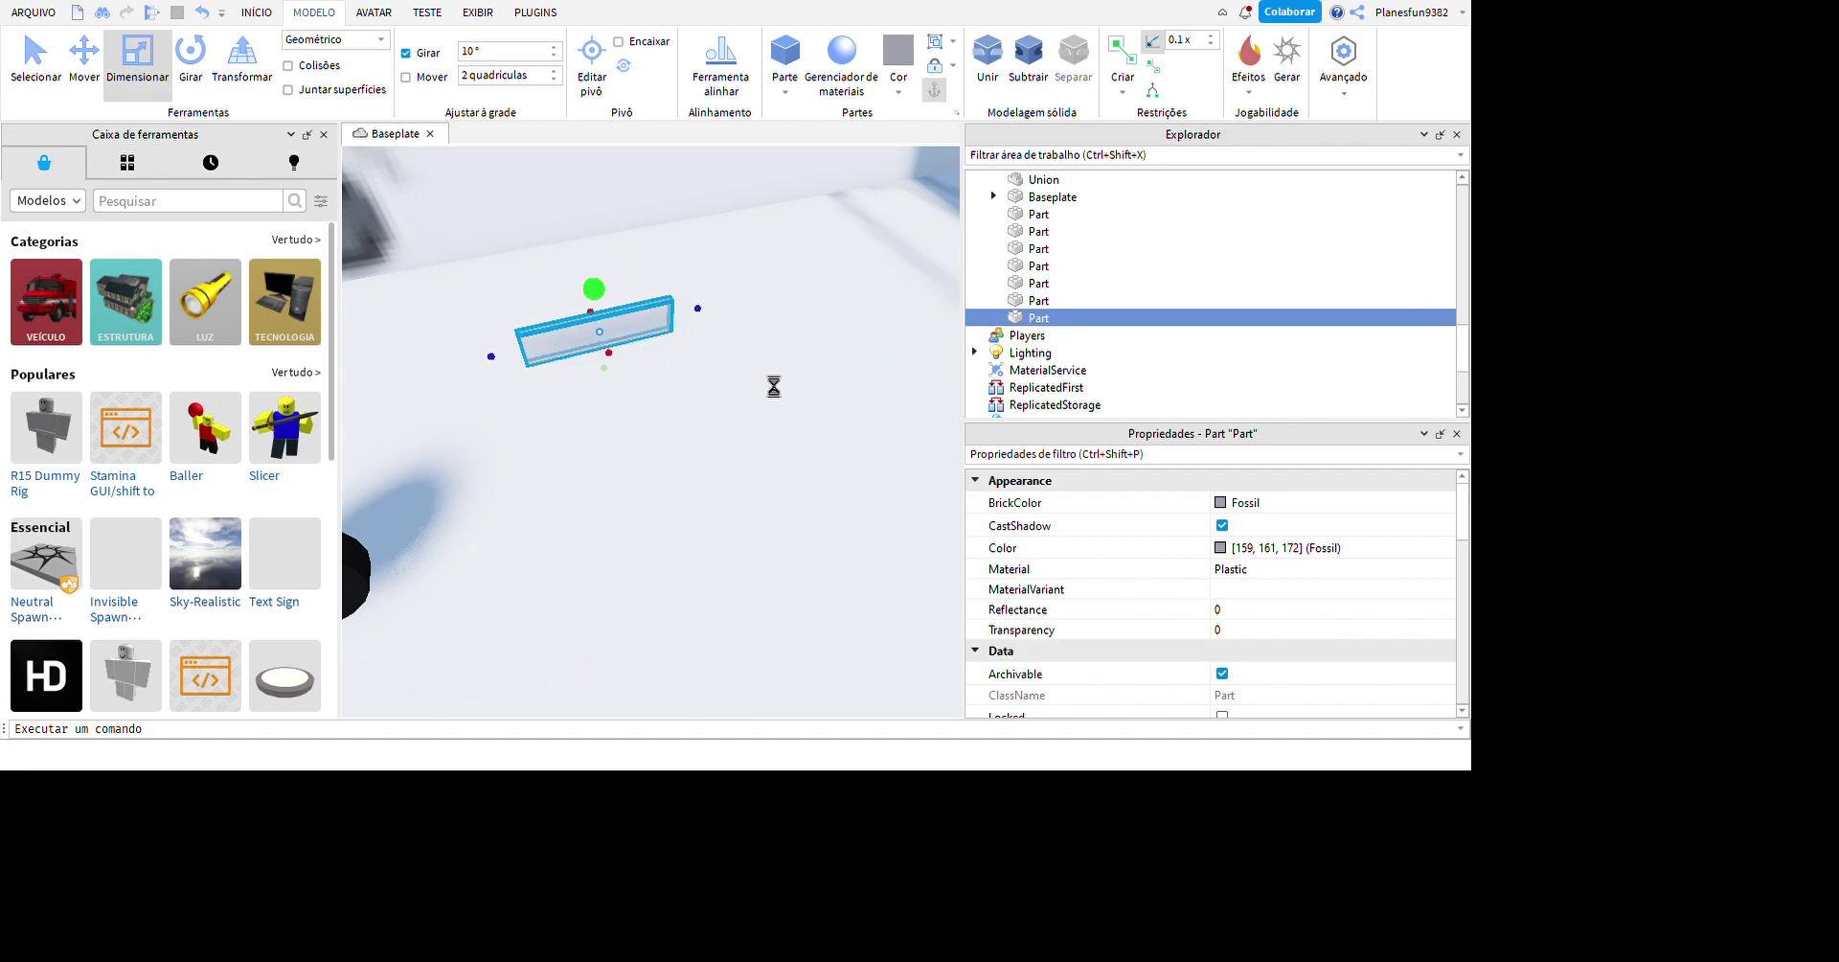
right_drag(814, 424, 693, 585)
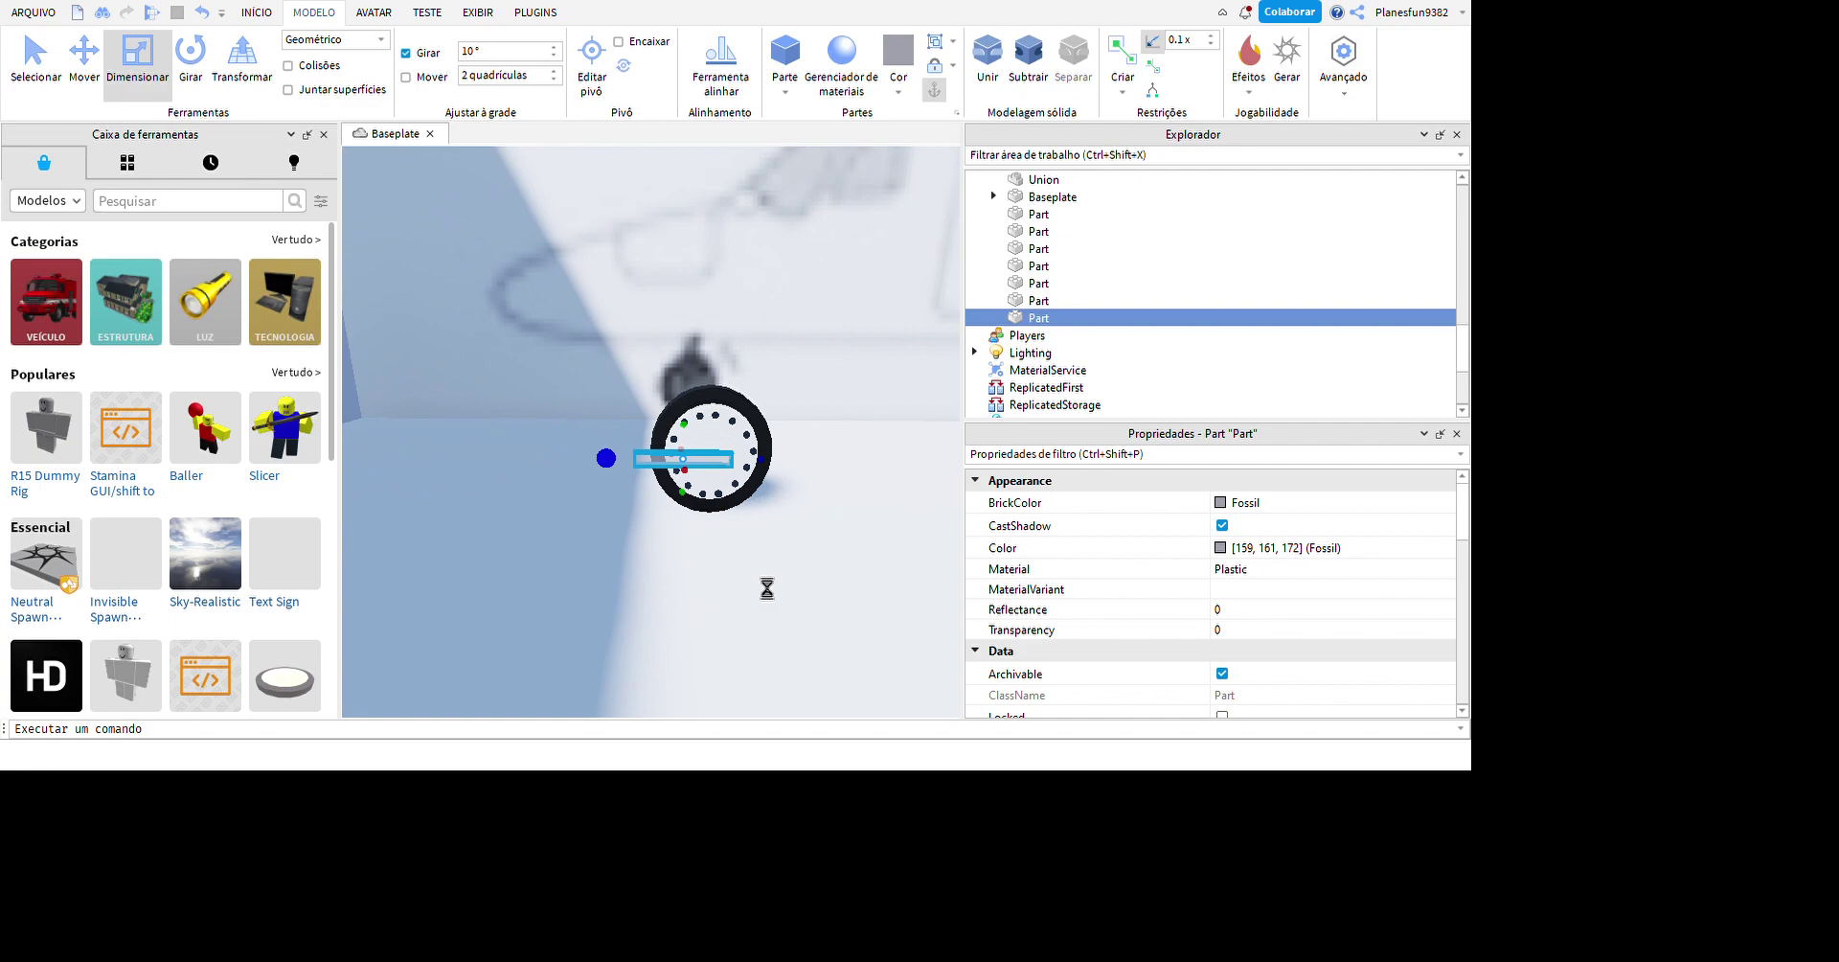
- Duplicate the grey bar and move the copy to the opposite side of the wheel
key(ctrl+d)
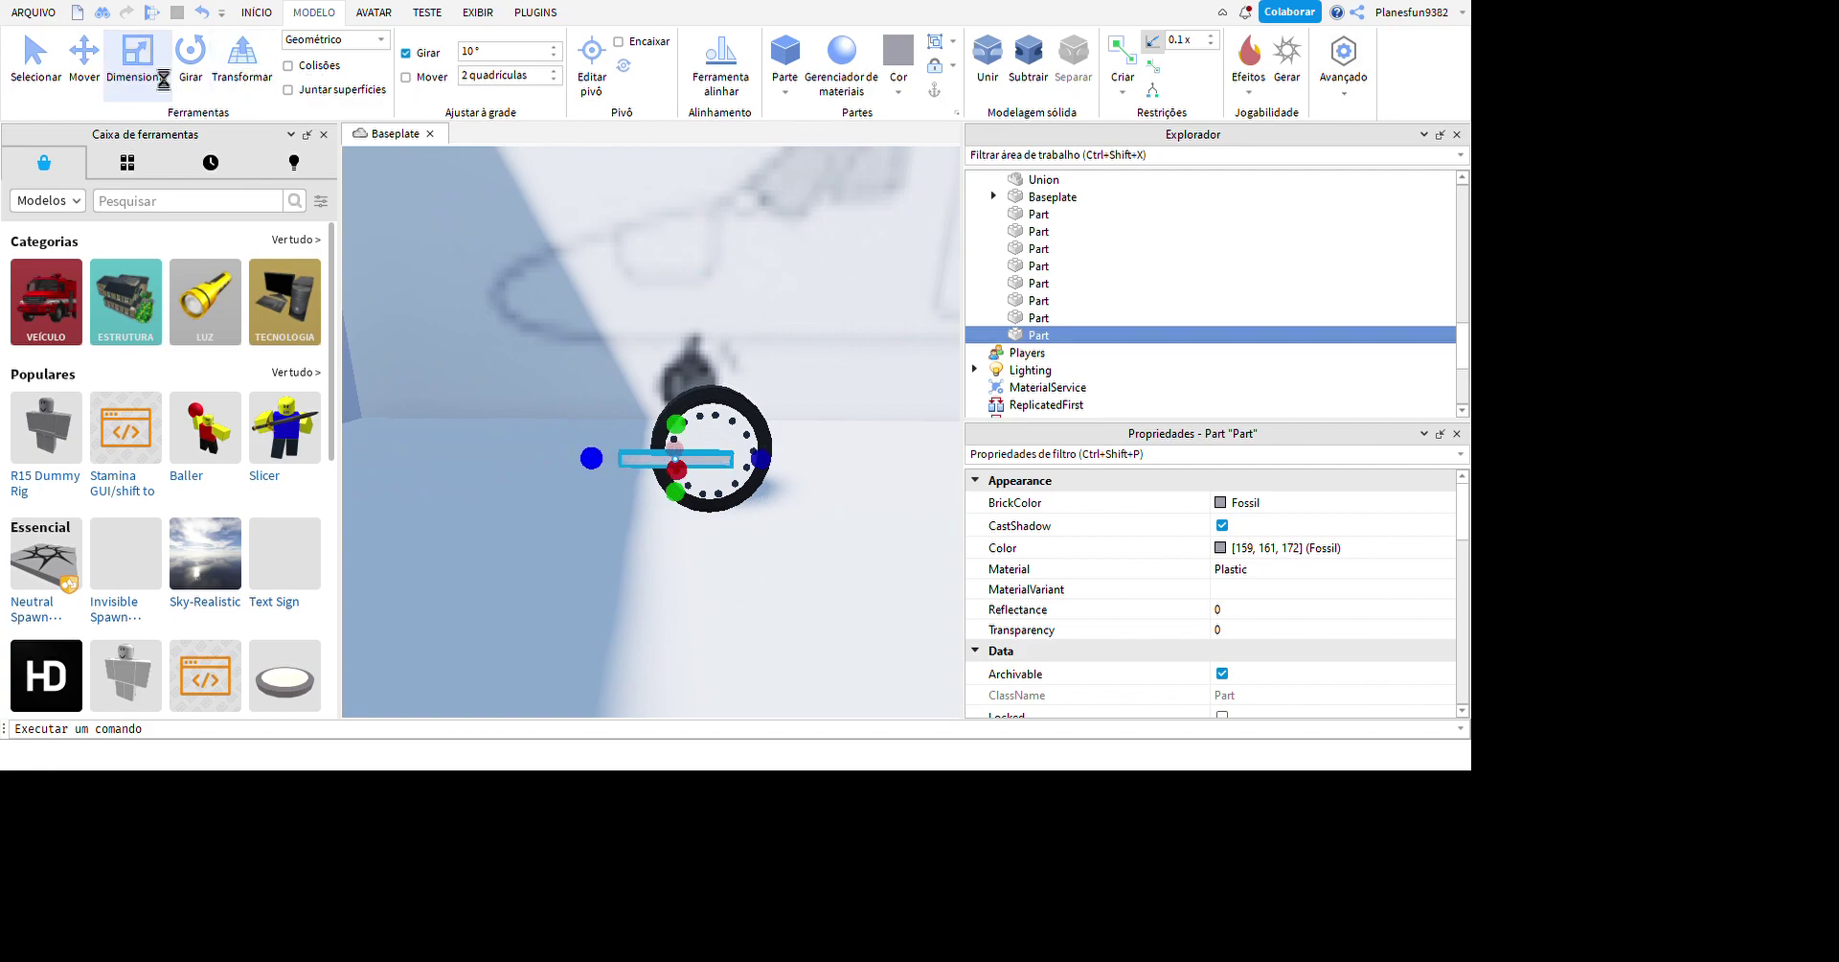
key(ctrl+2)
key(f)
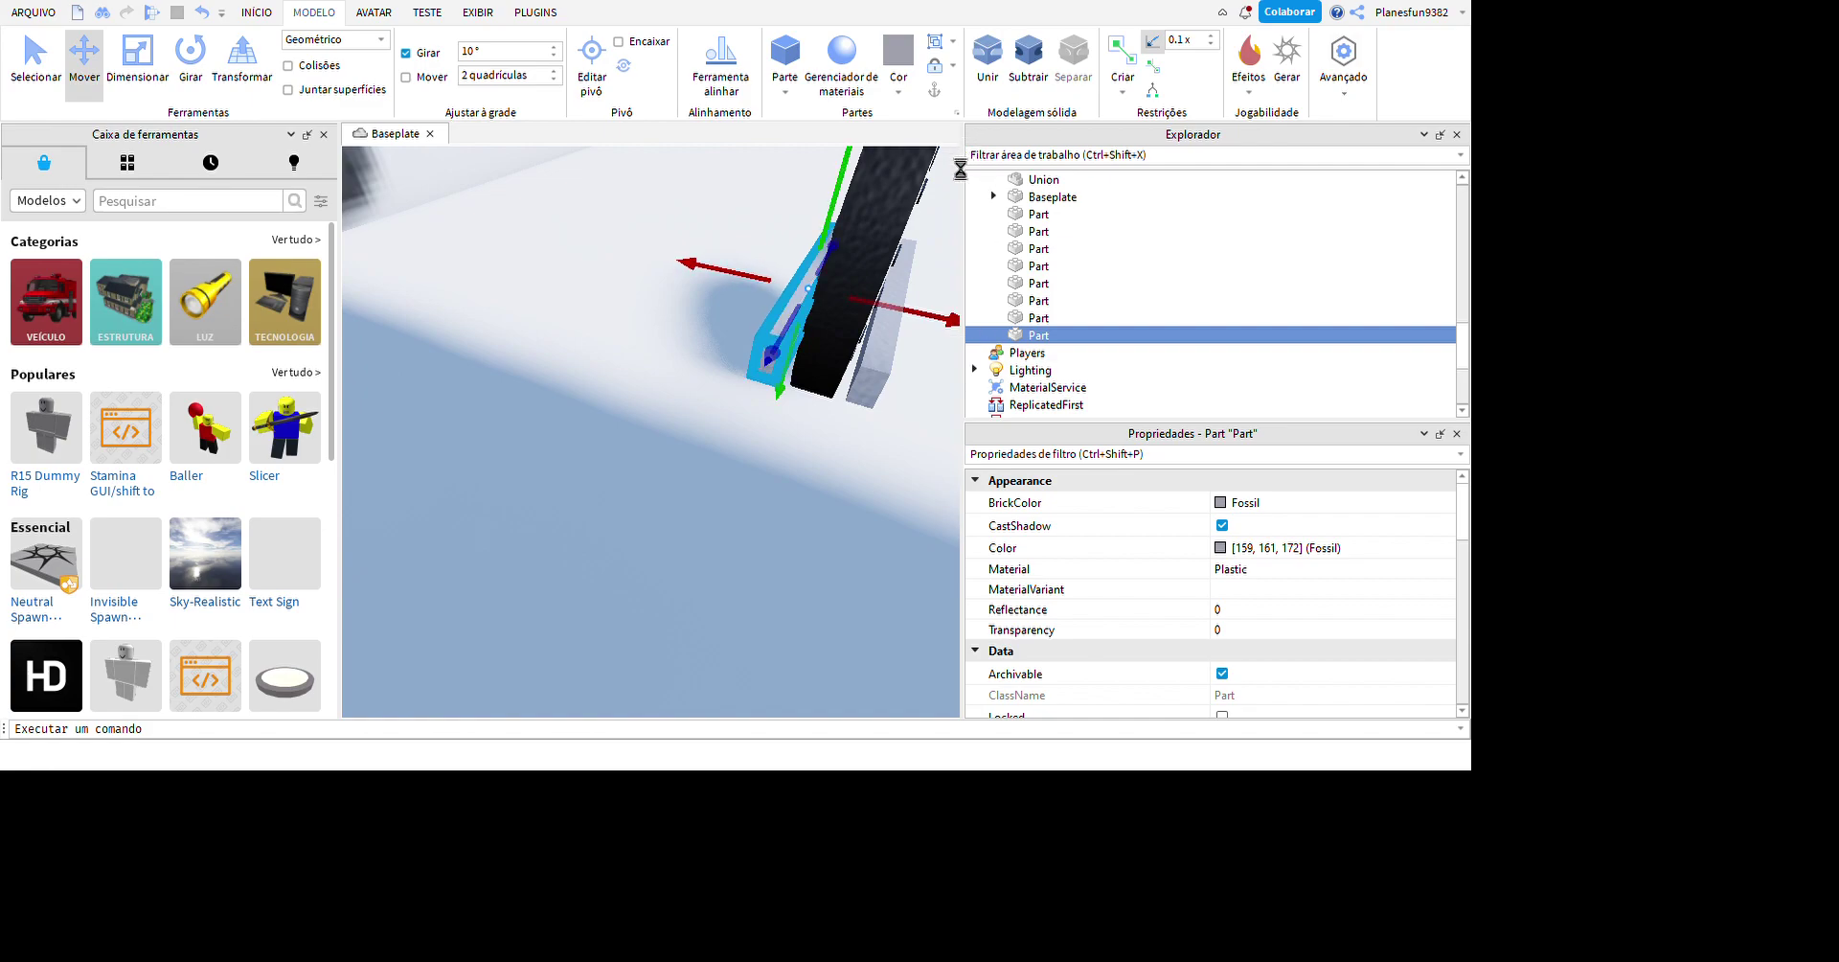
- Duplicate the bar and resize the copy into a short crosspiece joining the two side bars ahead of the tyre
key(ctrl+d)
key(ctrl+3)
key(f)
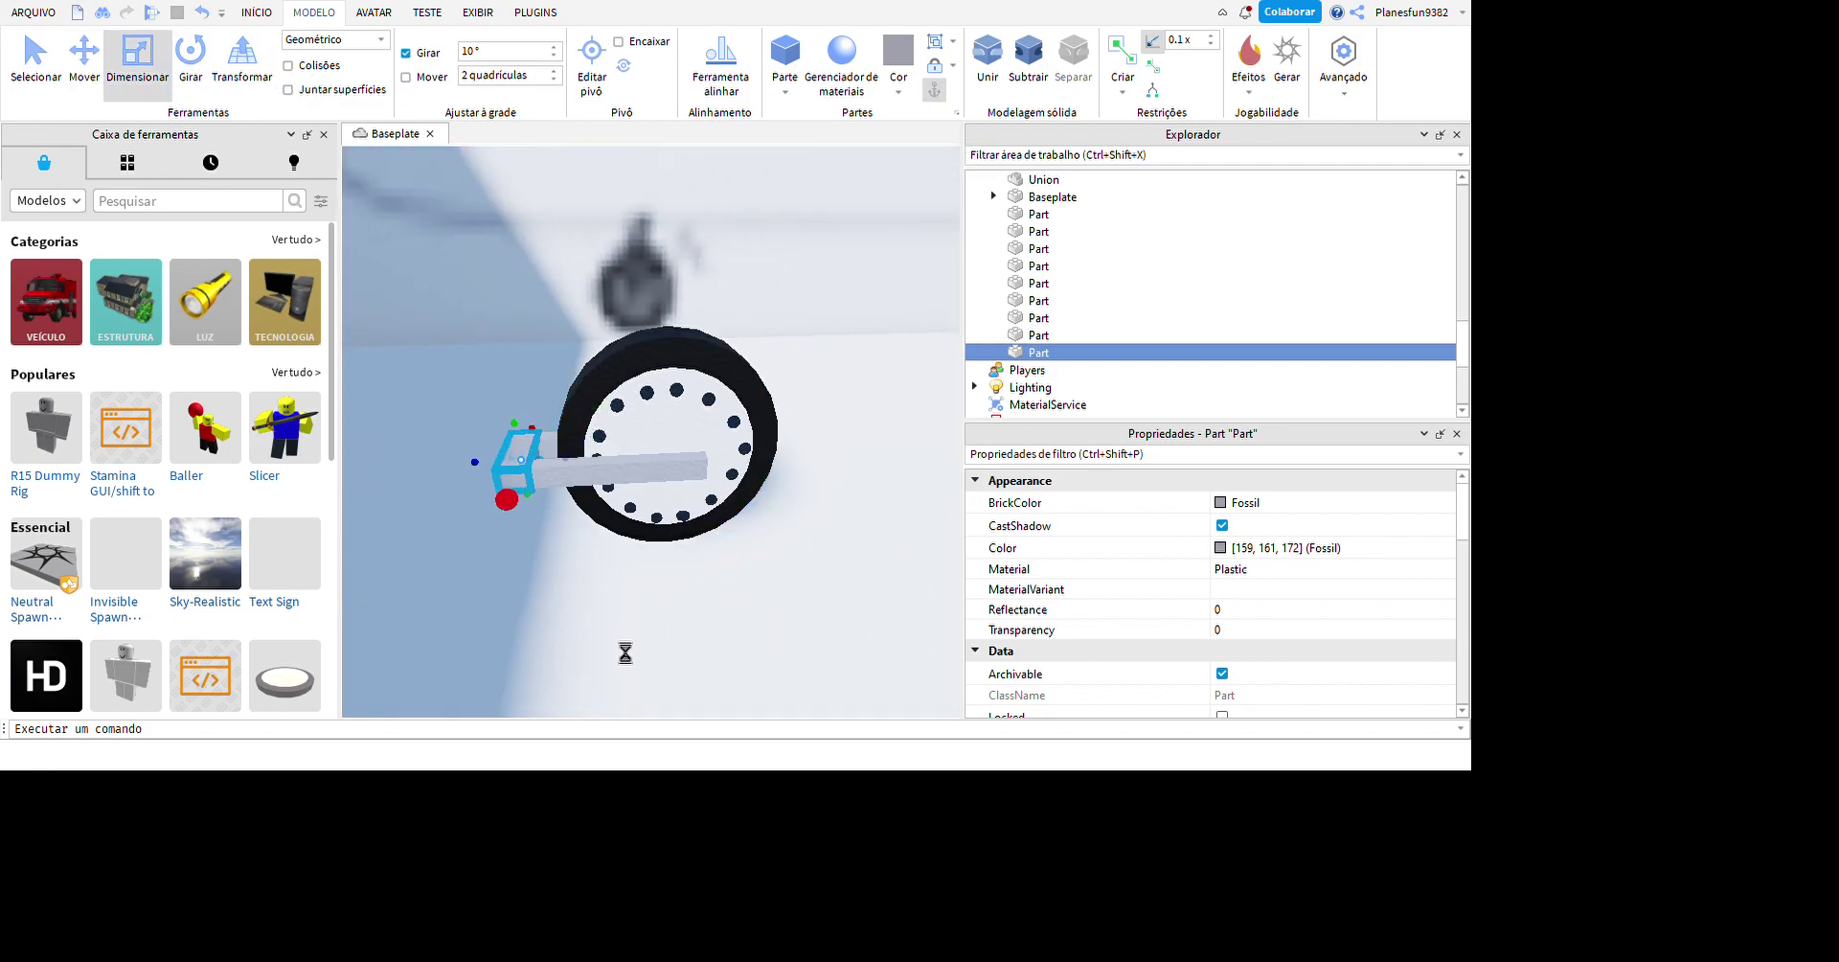
- Duplicate the crosspiece and extend the copy upward into a tall vertical strut at the front end of the fork
key(ctrl+d)
key(f)
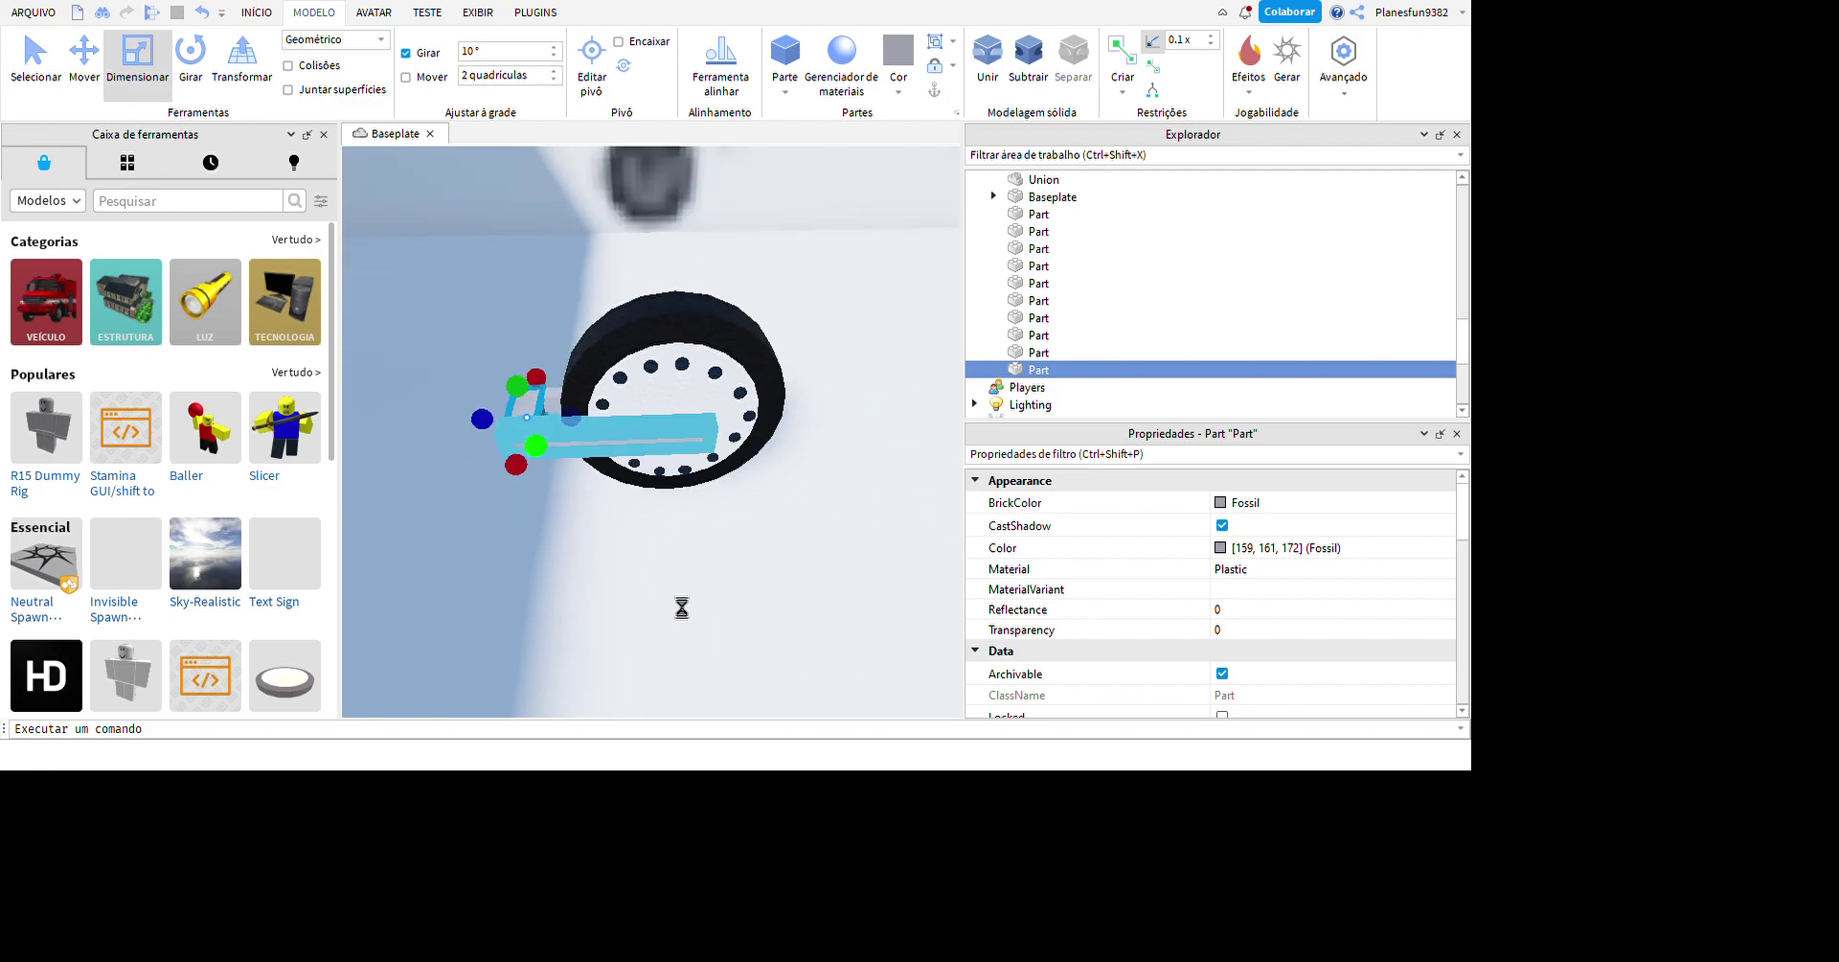
right_drag(681, 607, 878, 656)
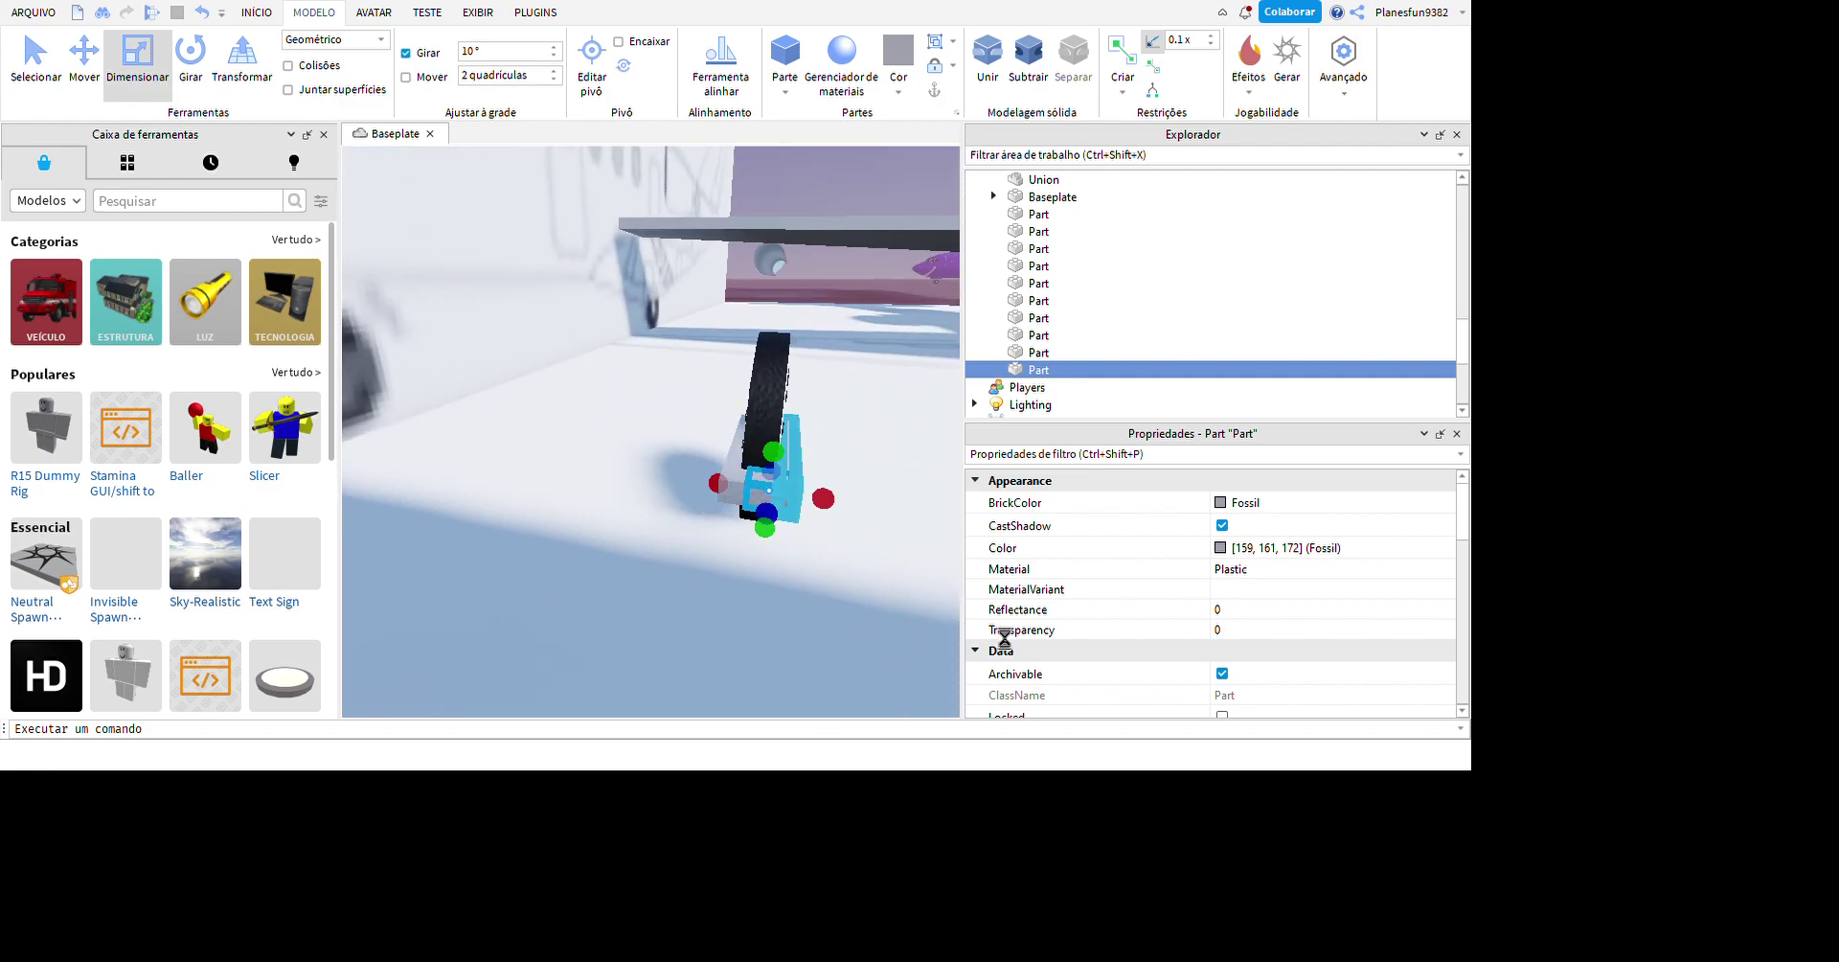
key(f)
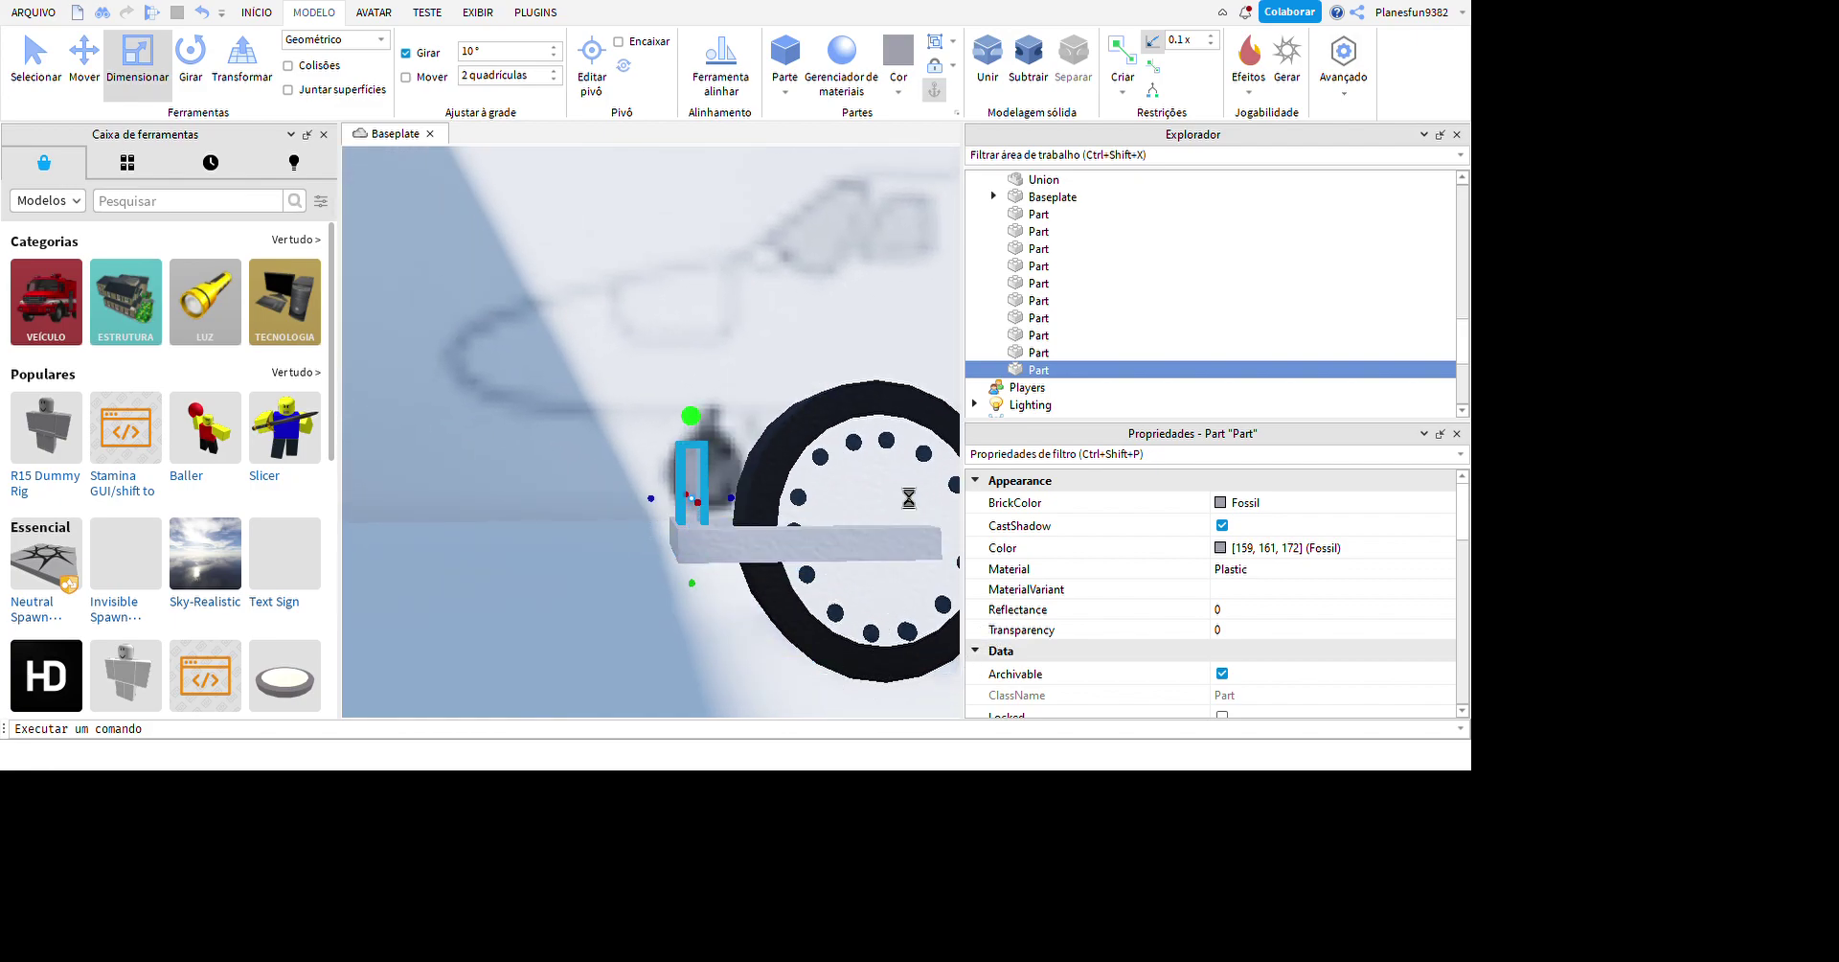
click(941, 285)
scroll(879, 435, down, 5)
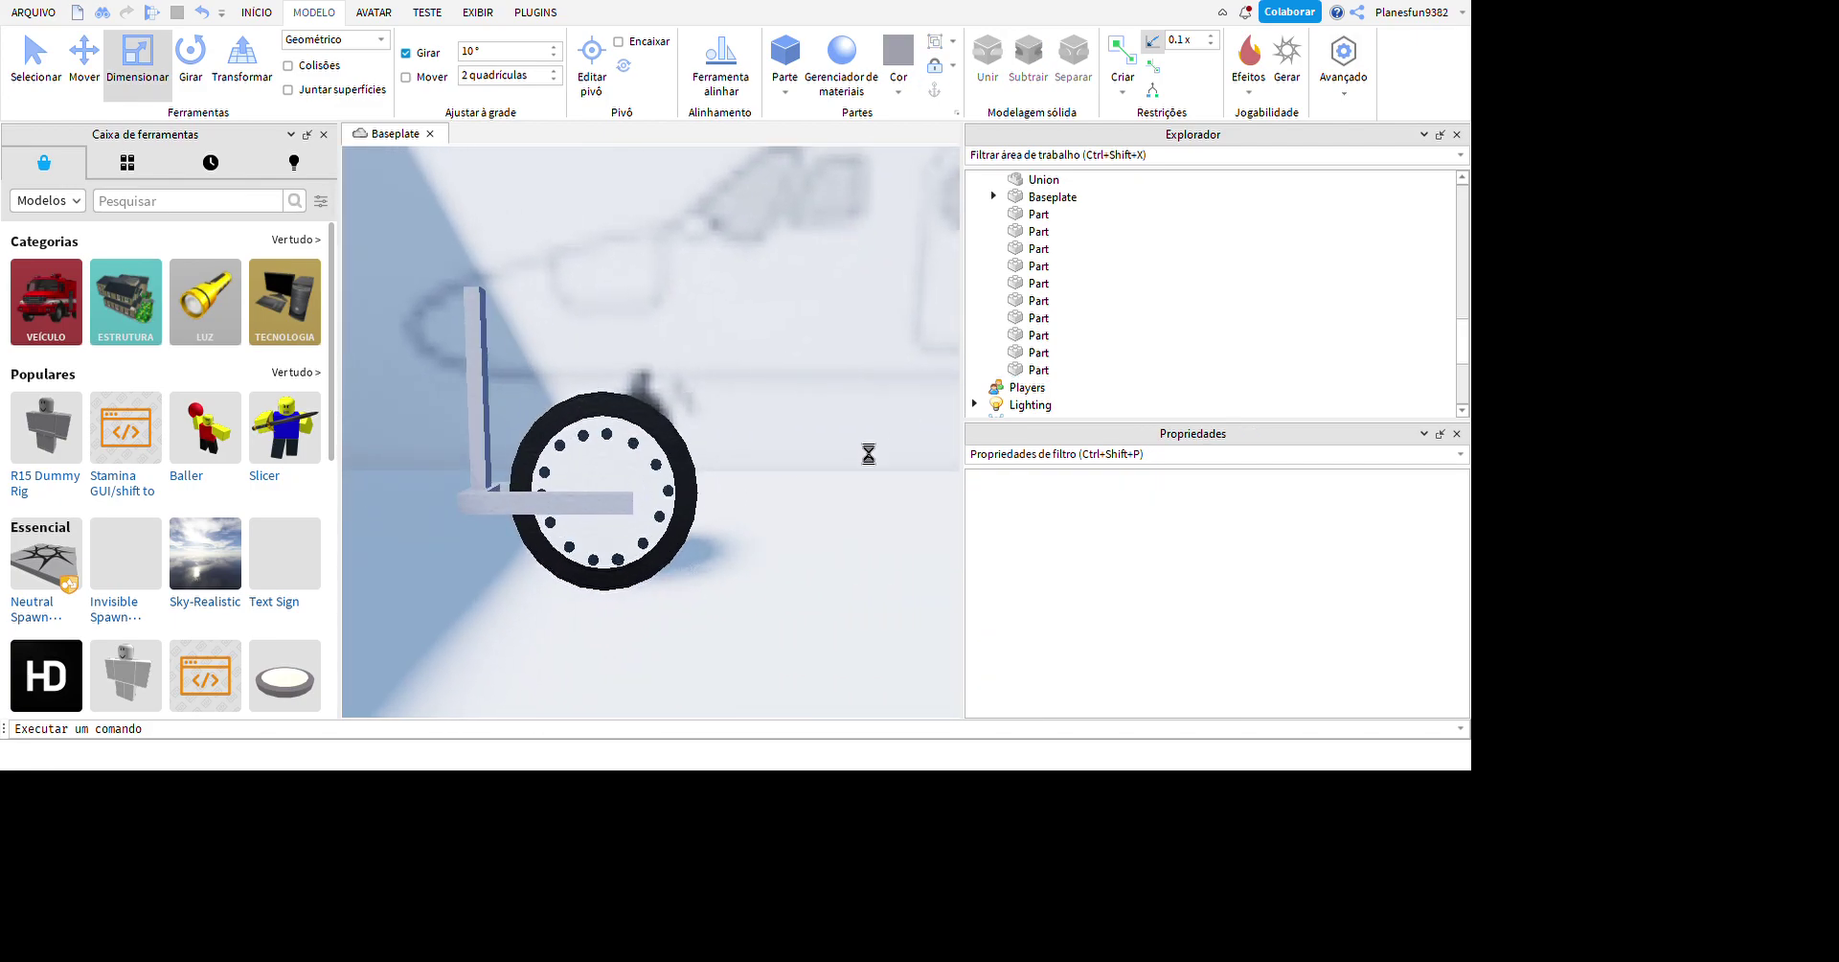
click(502, 393)
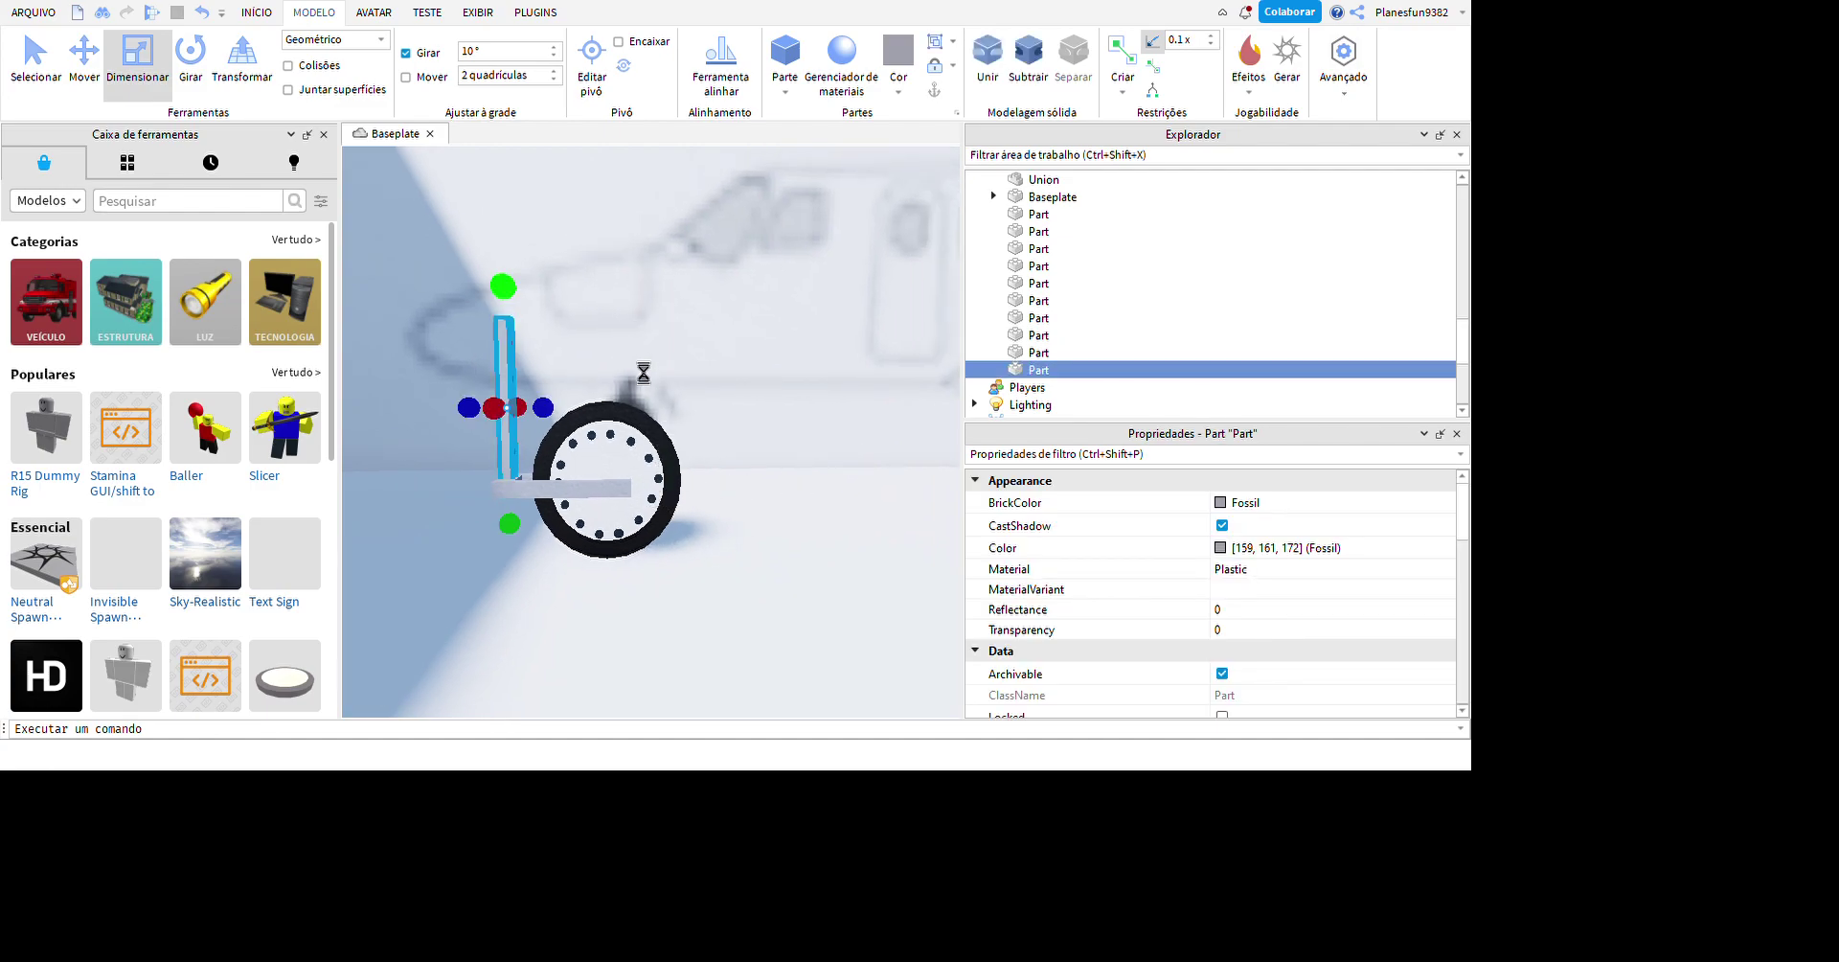
click(824, 497)
scroll(911, 508, up, 5)
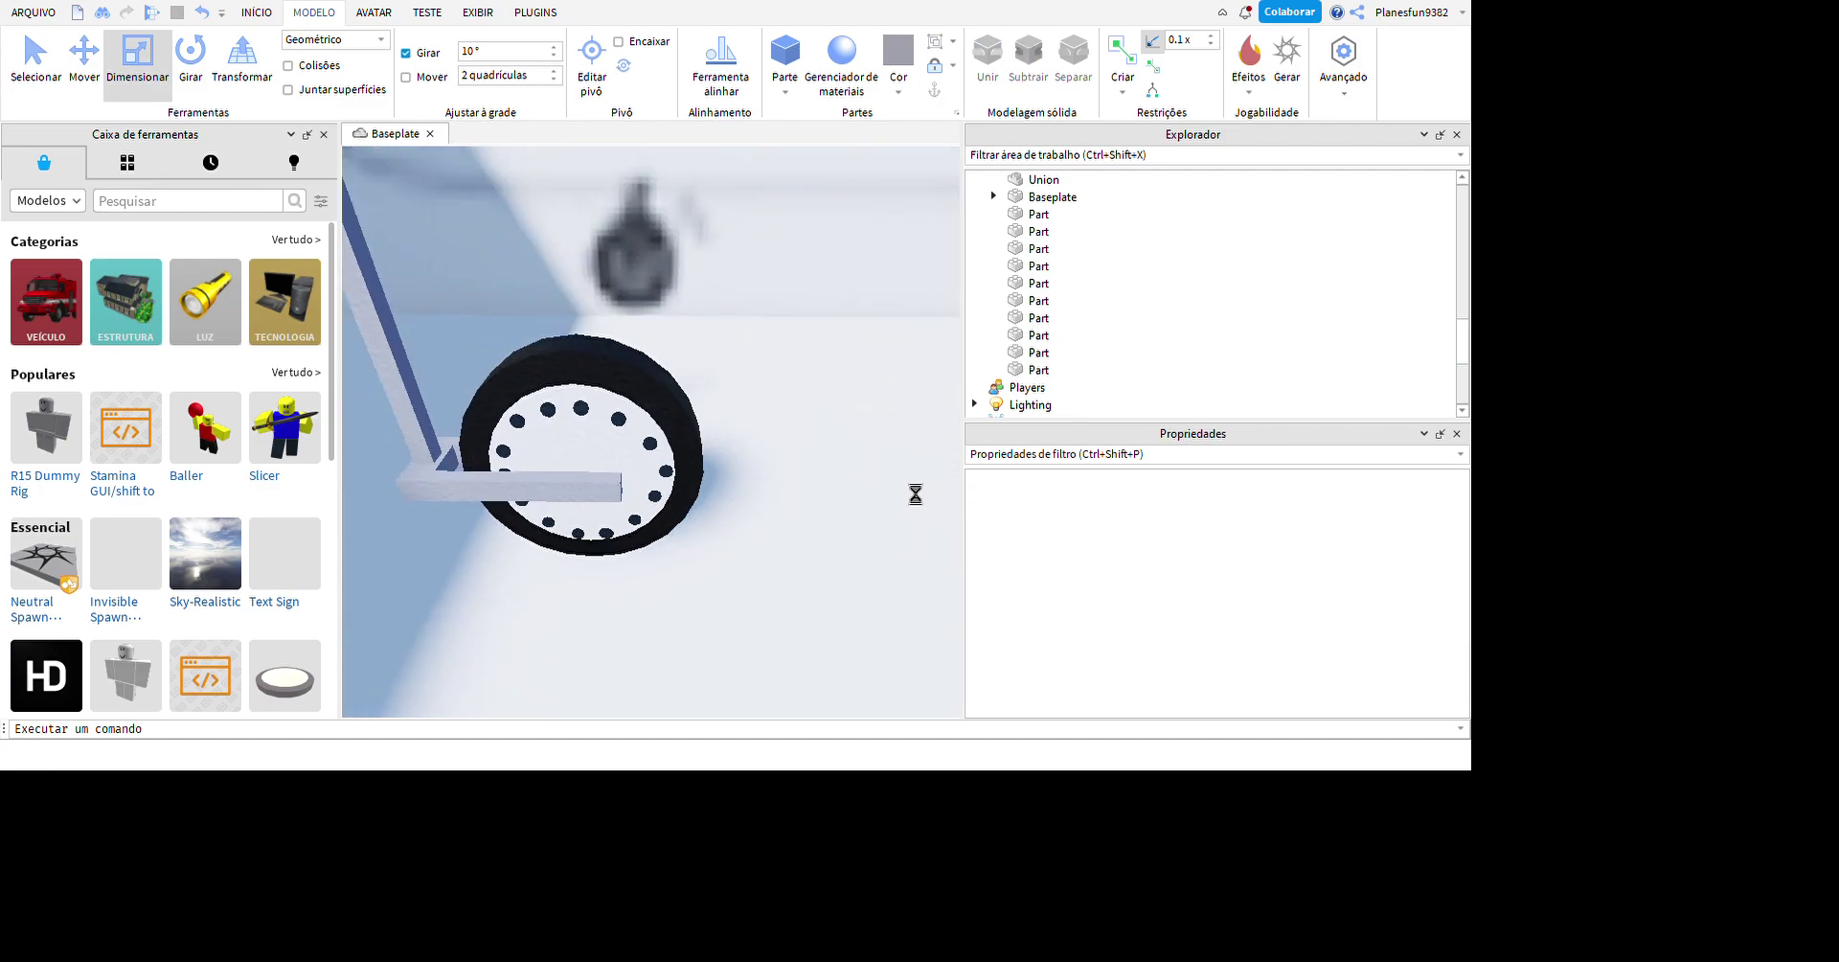
- Insert an Institutional white block and resize it into a small thin plate beside the nose wheel
click(785, 52)
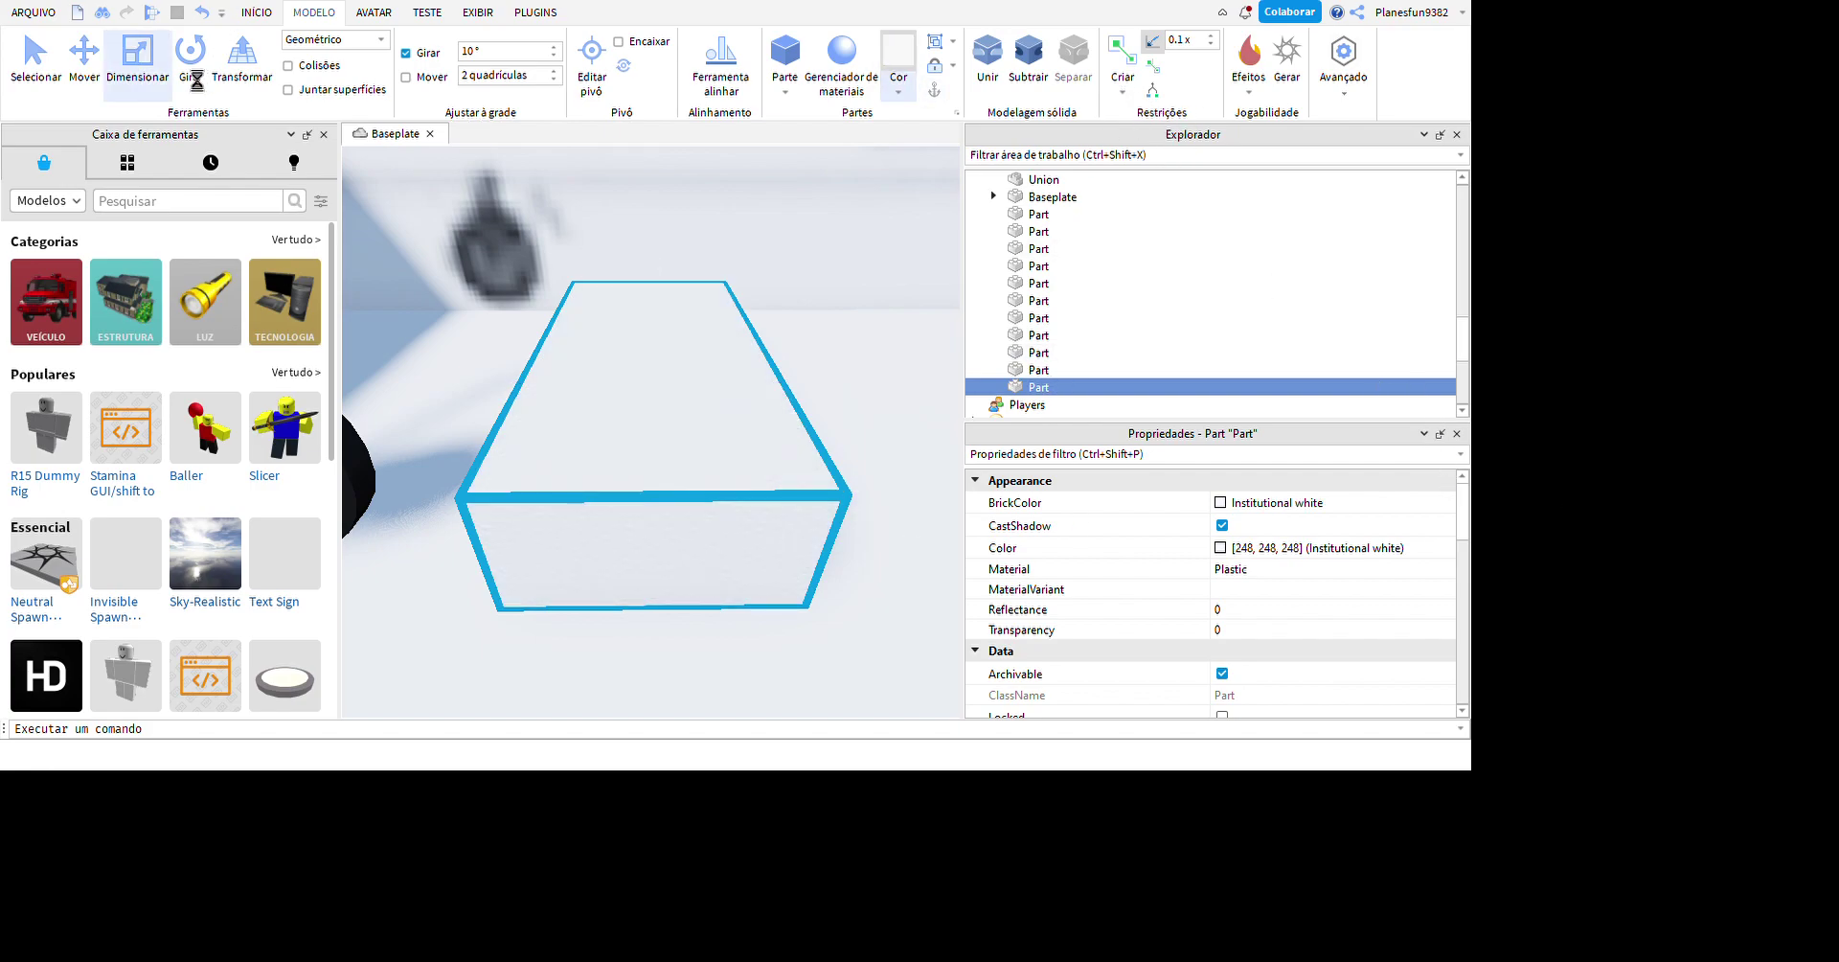
right_drag(796, 477, 748, 469)
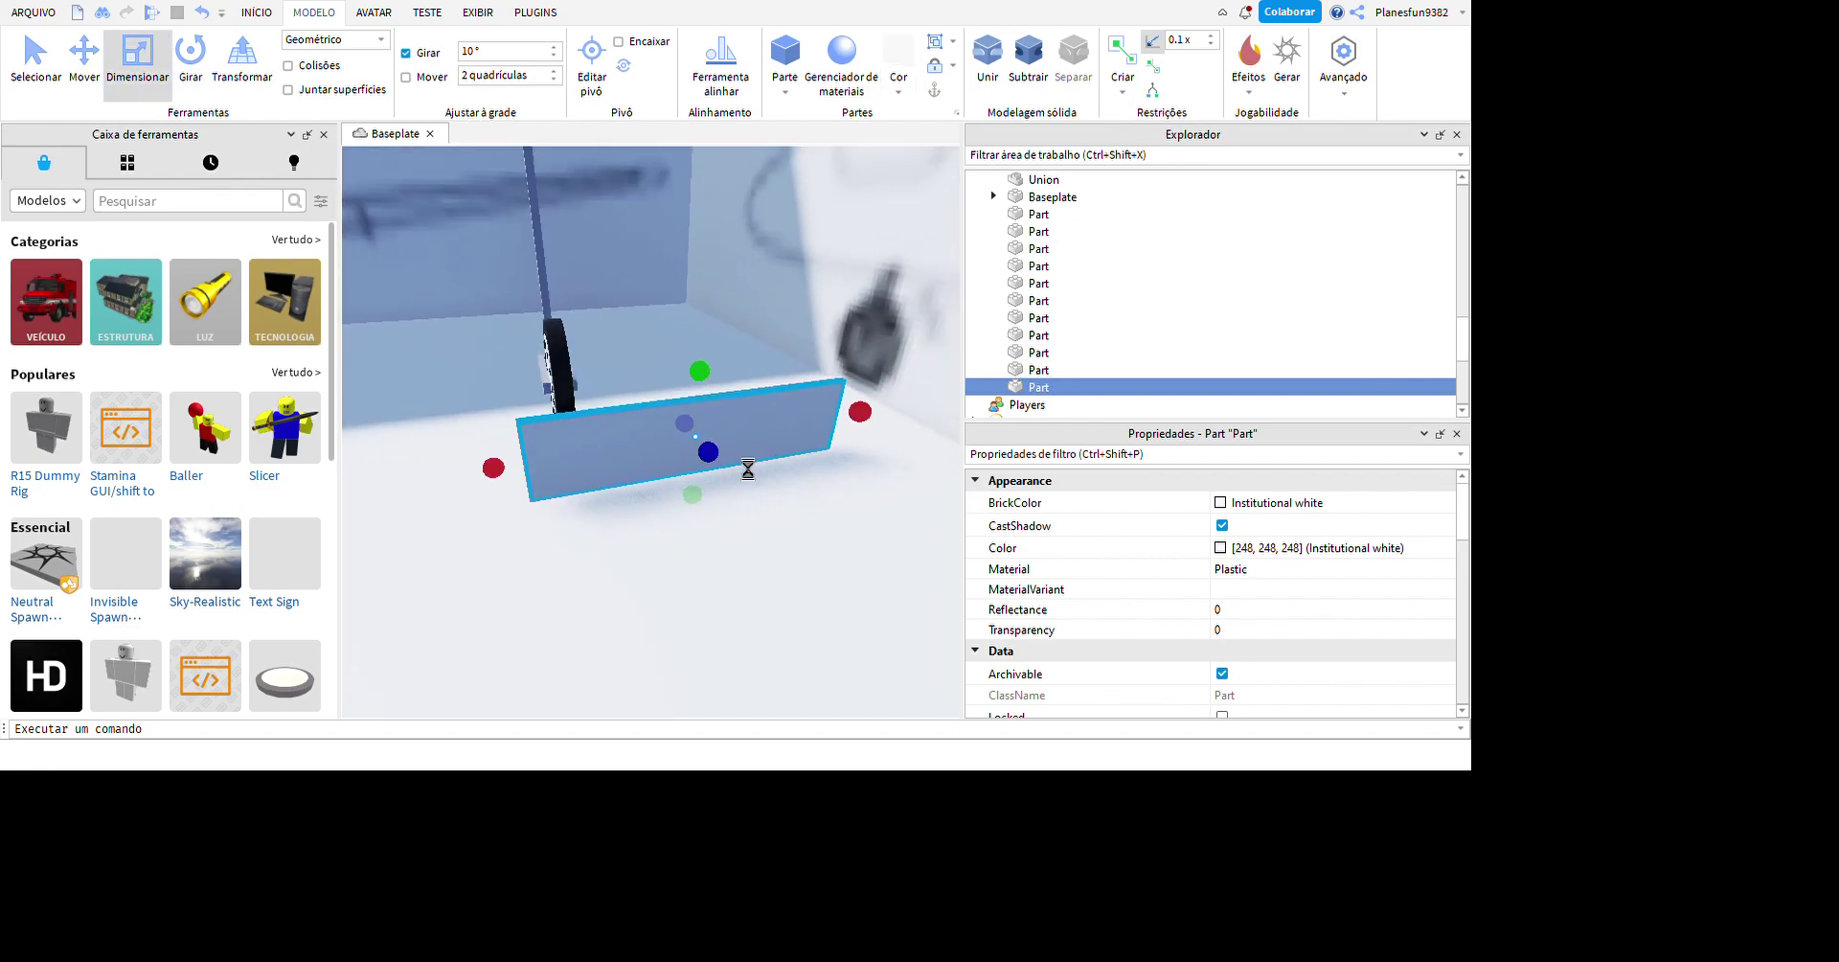
scroll(748, 469, down, 5)
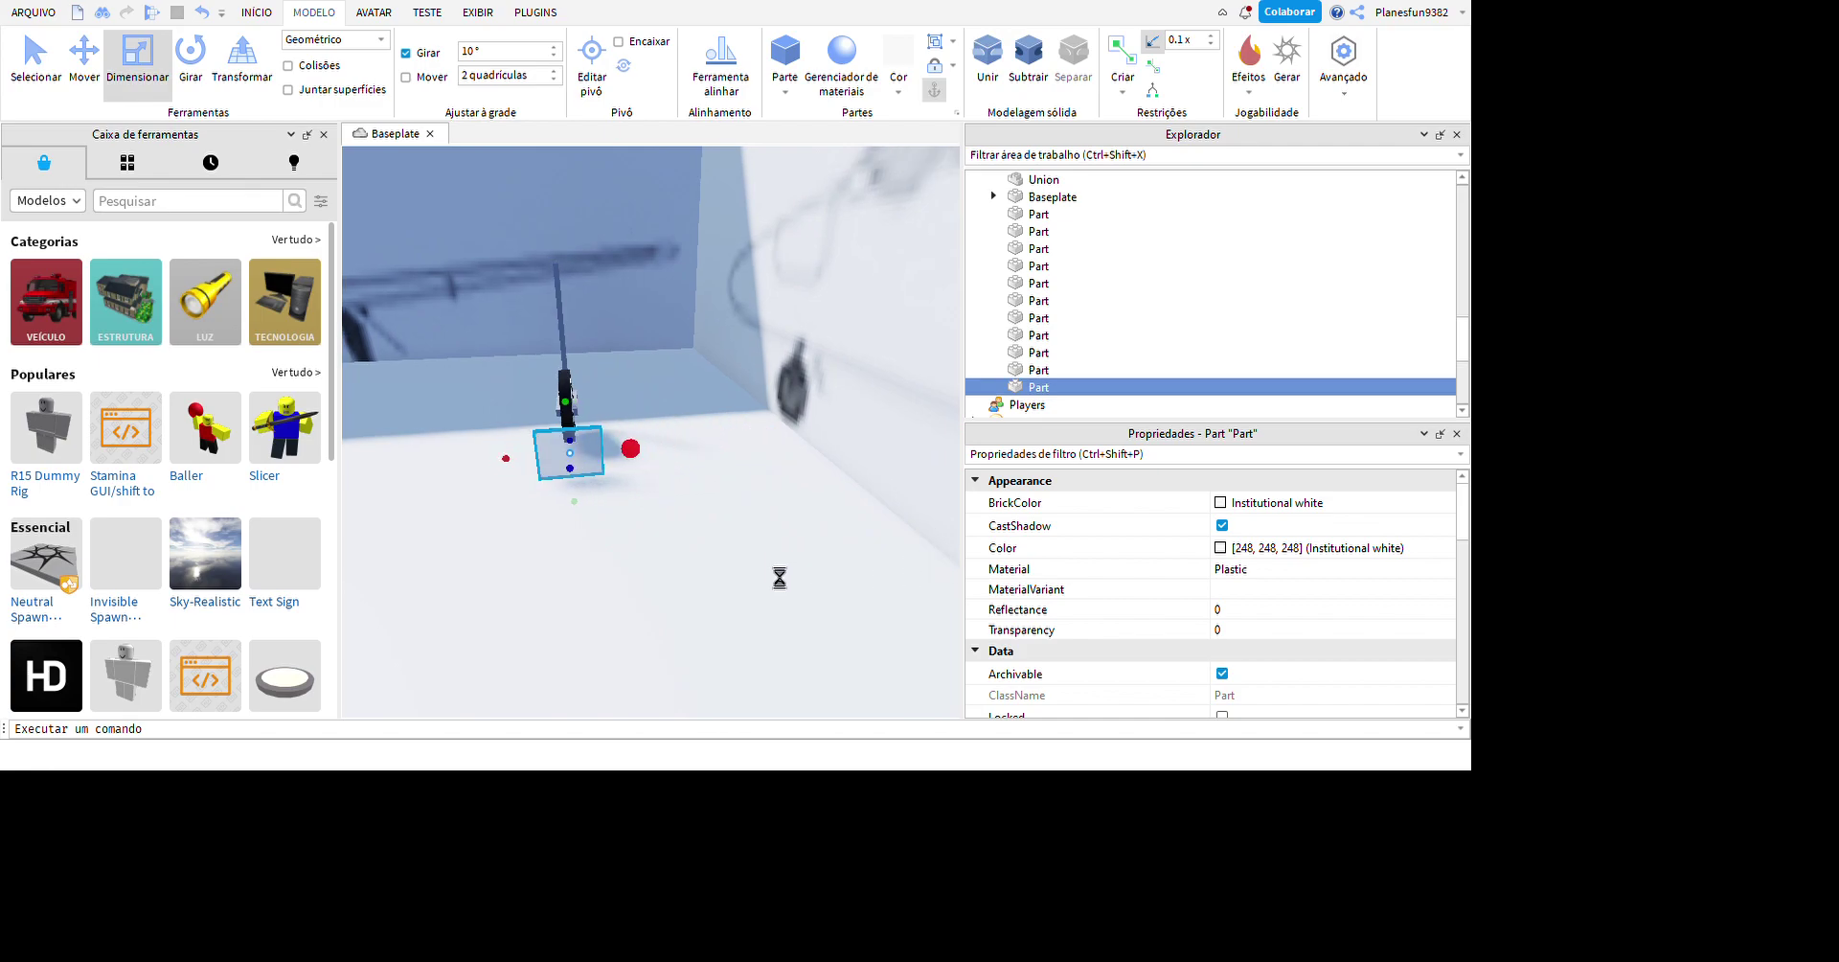
- Rotate the white plate upright and tilt it diagonally behind the nose wheel
right_drag(779, 578, 410, 198)
key(ctrl+4)
scroll(772, 523, down, 5)
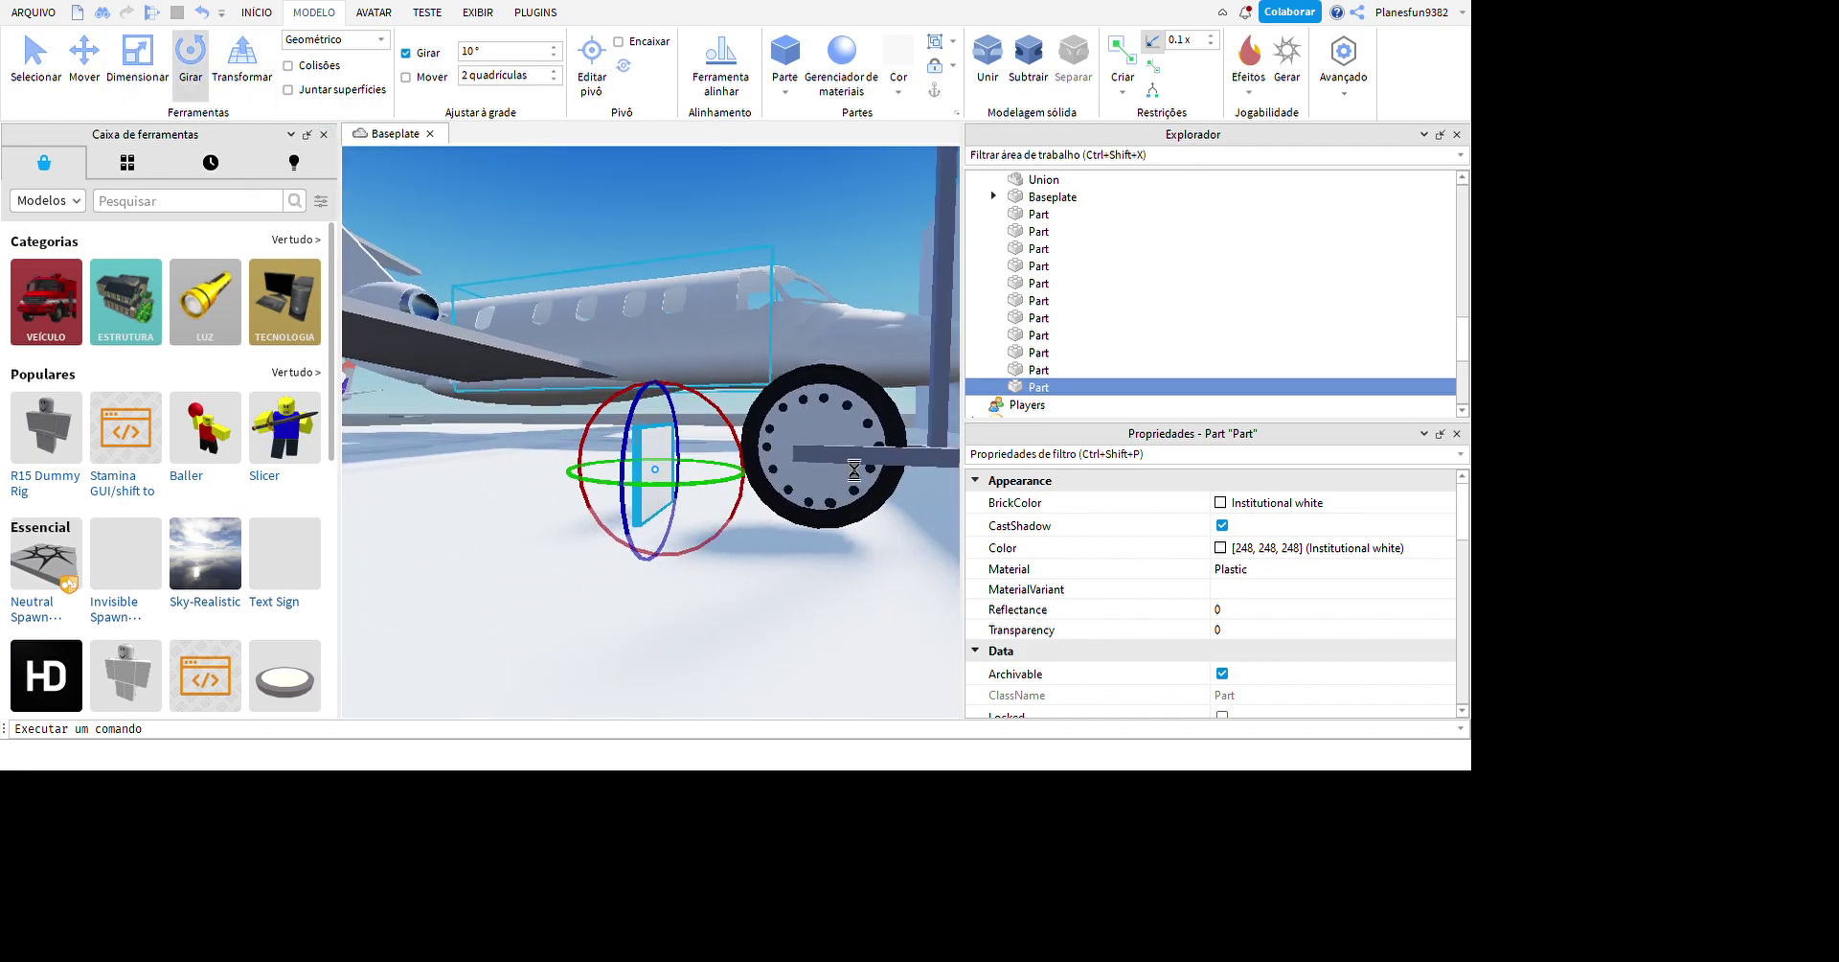
key(ctrl+r)
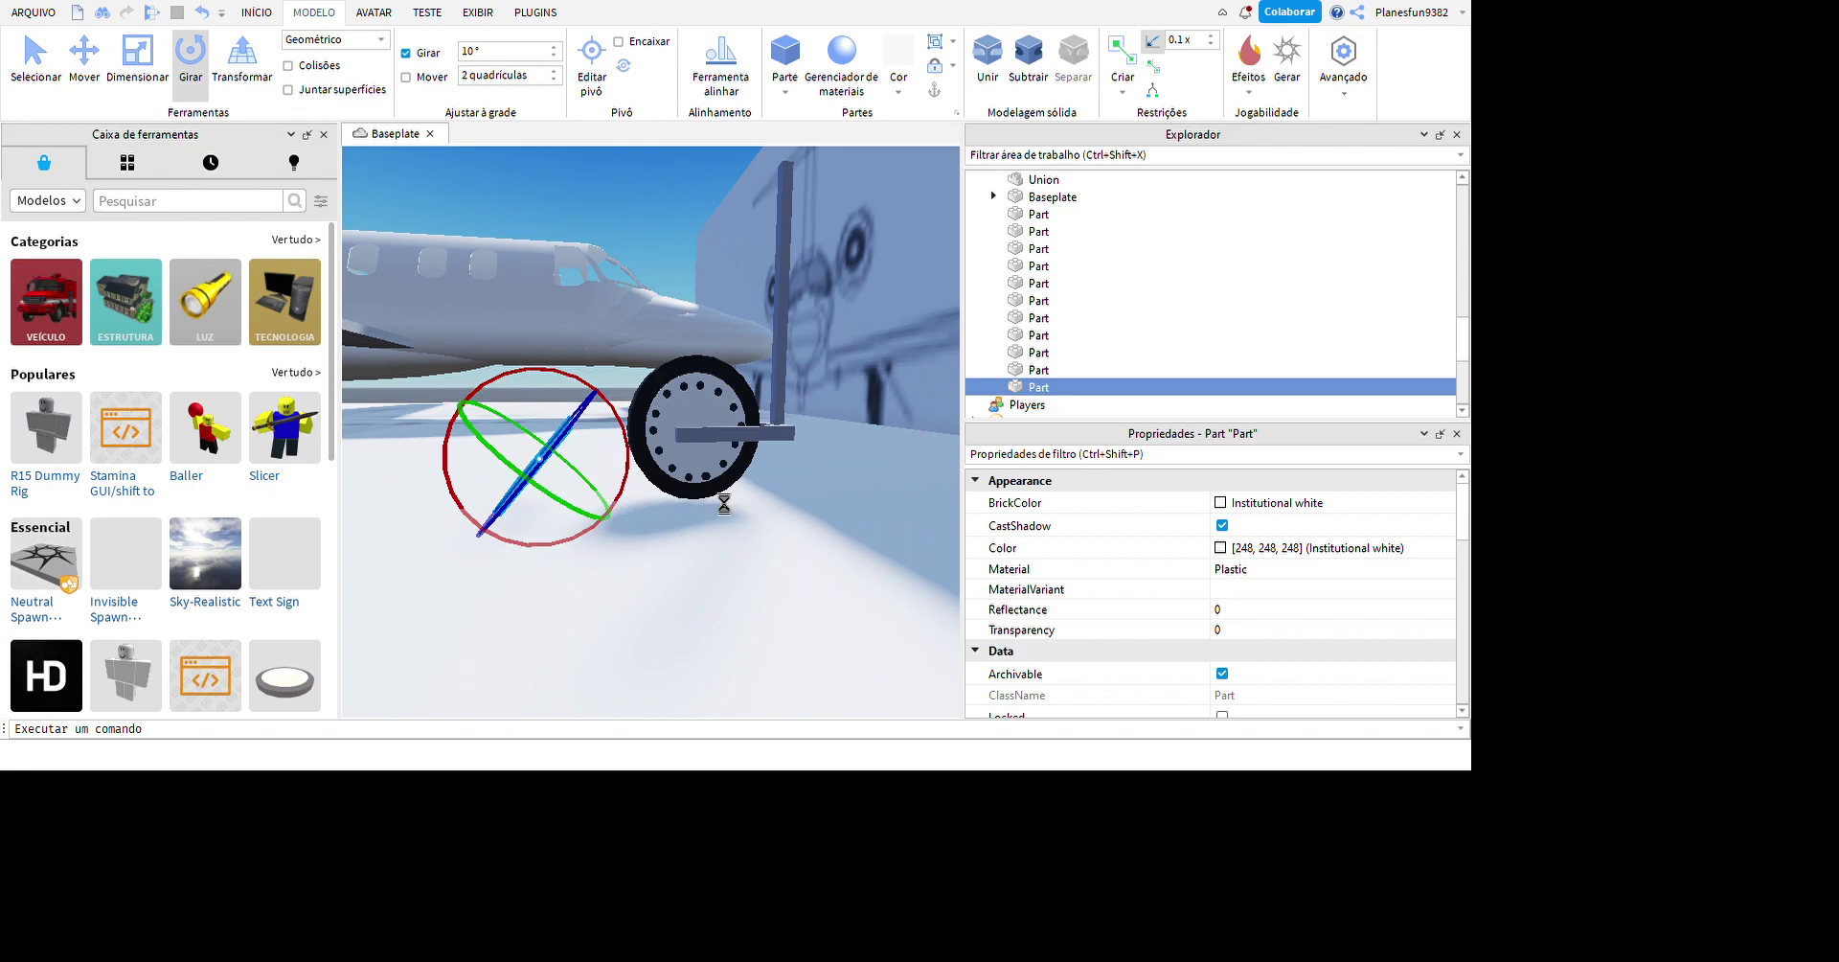
- Move the slanted plate to just above and behind the nose wheel, undoing the stray edits made along the way
key(ctrl+2)
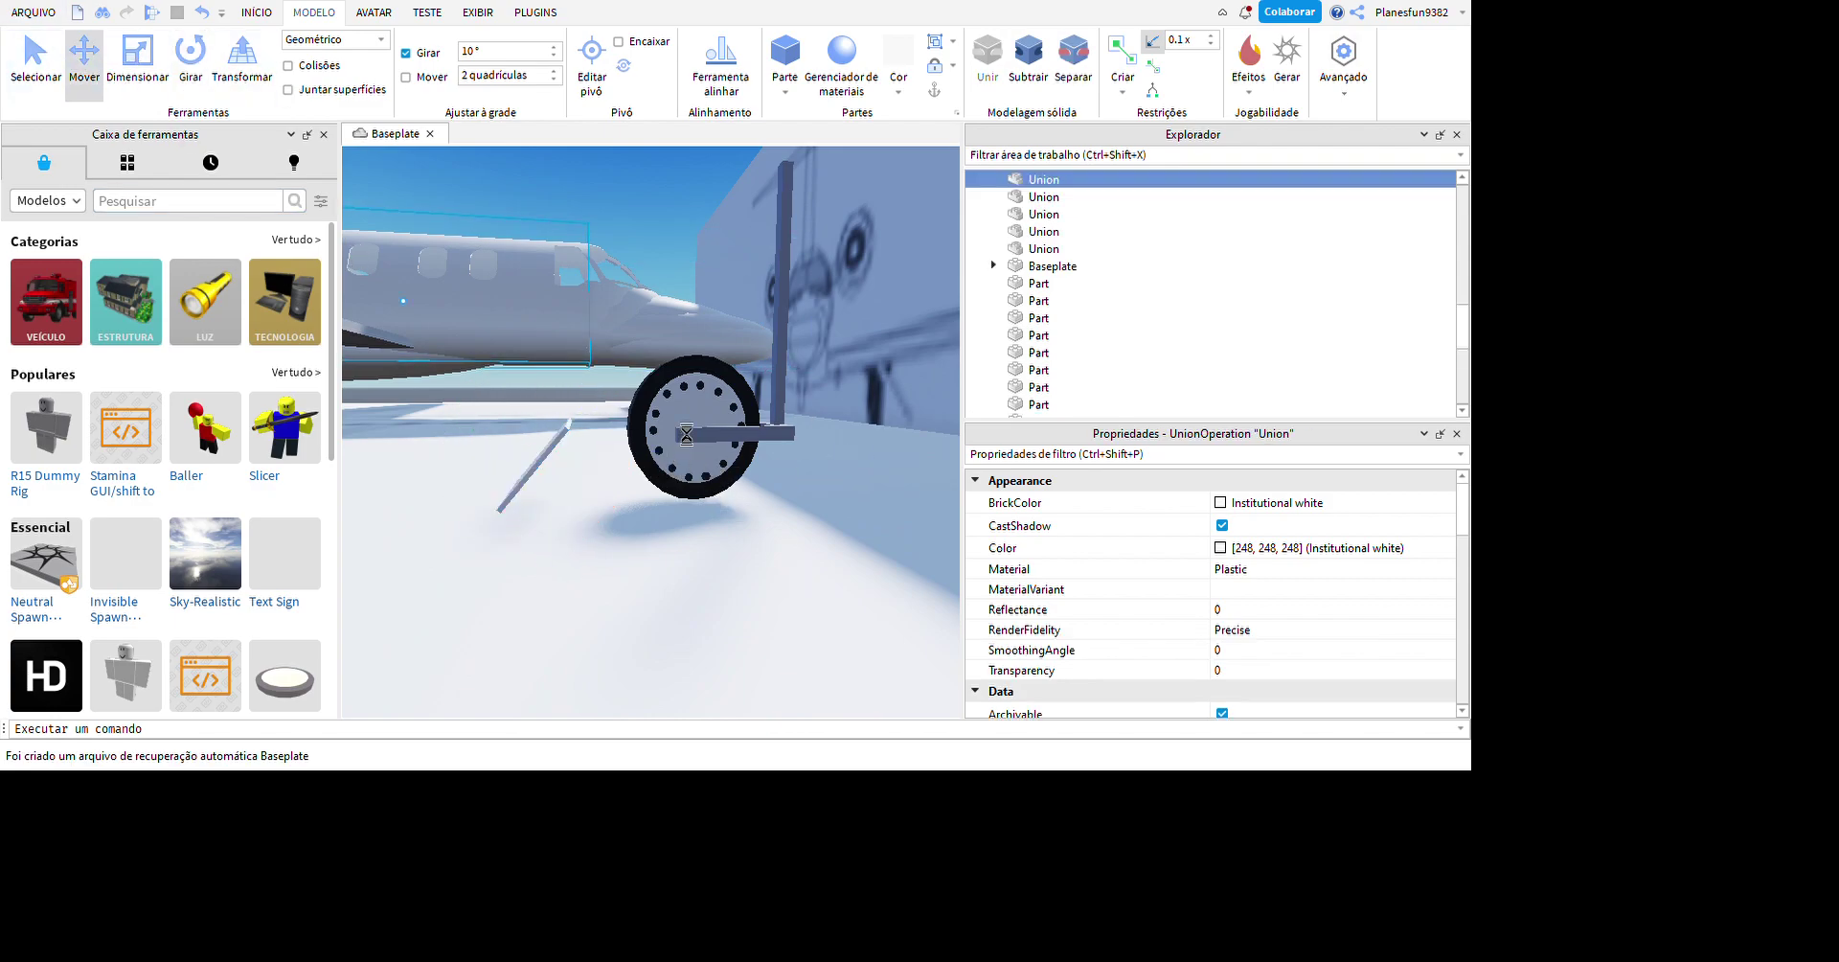
key(ctrl+z)
key(ctrl+z)
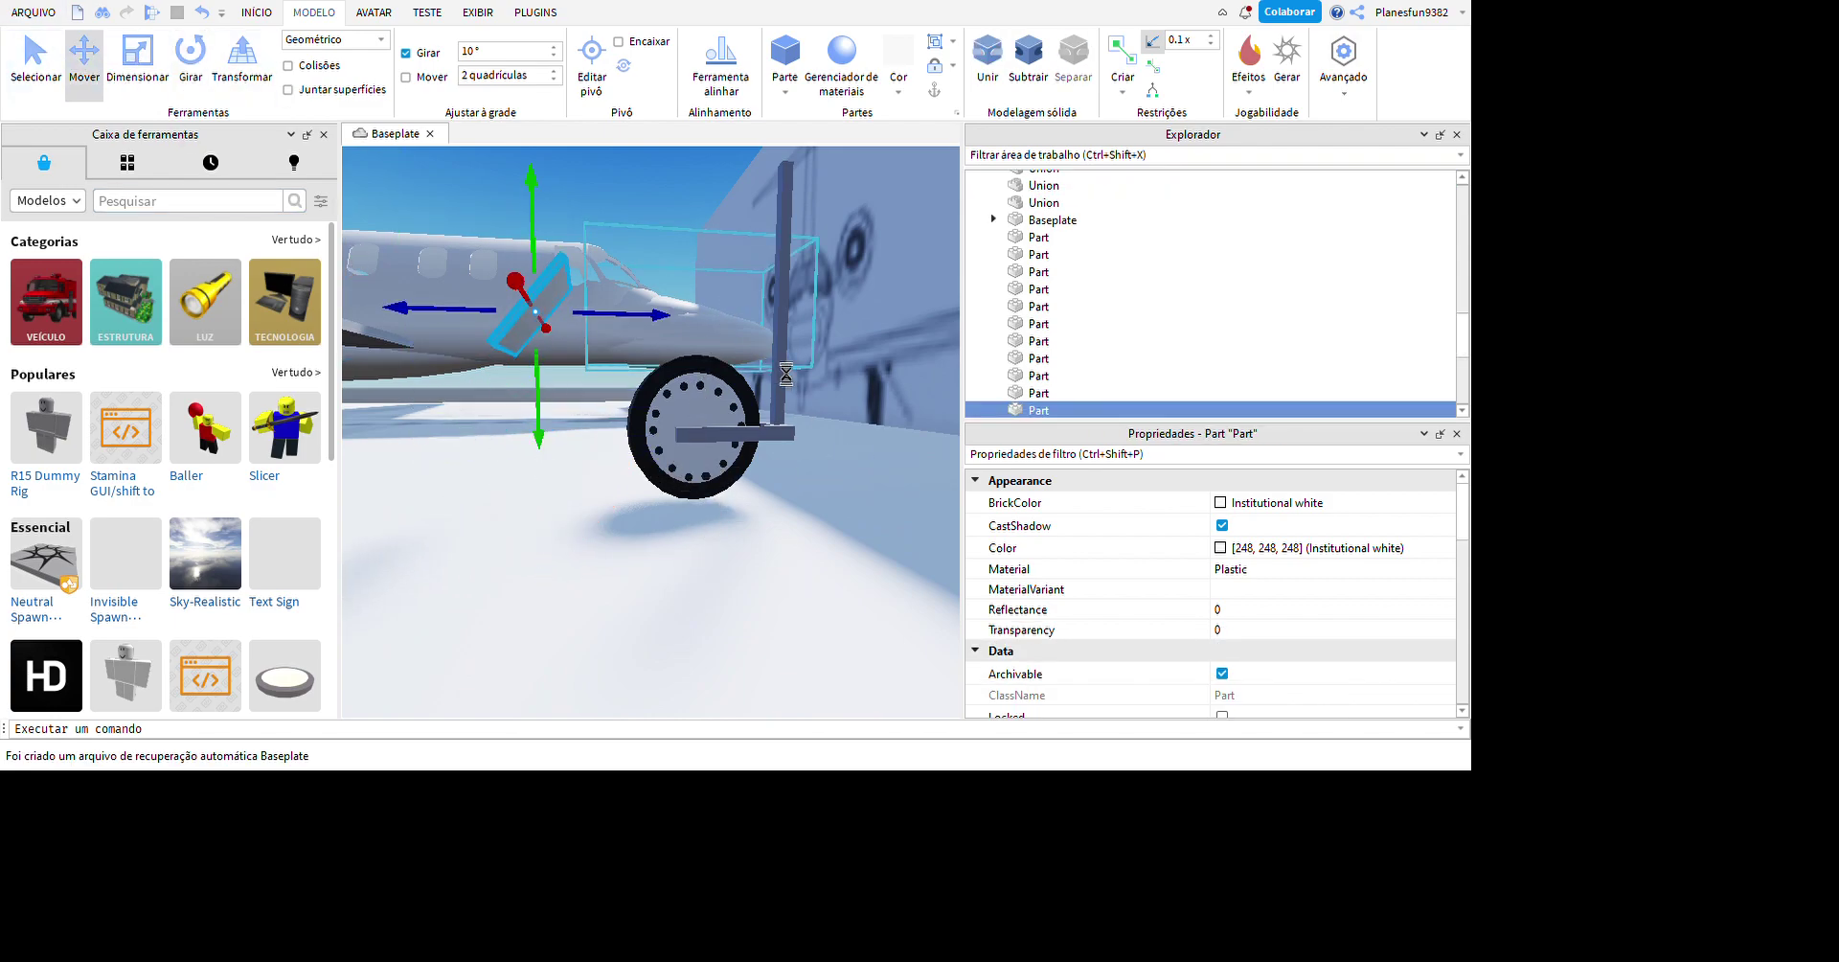
key(ctrl+z)
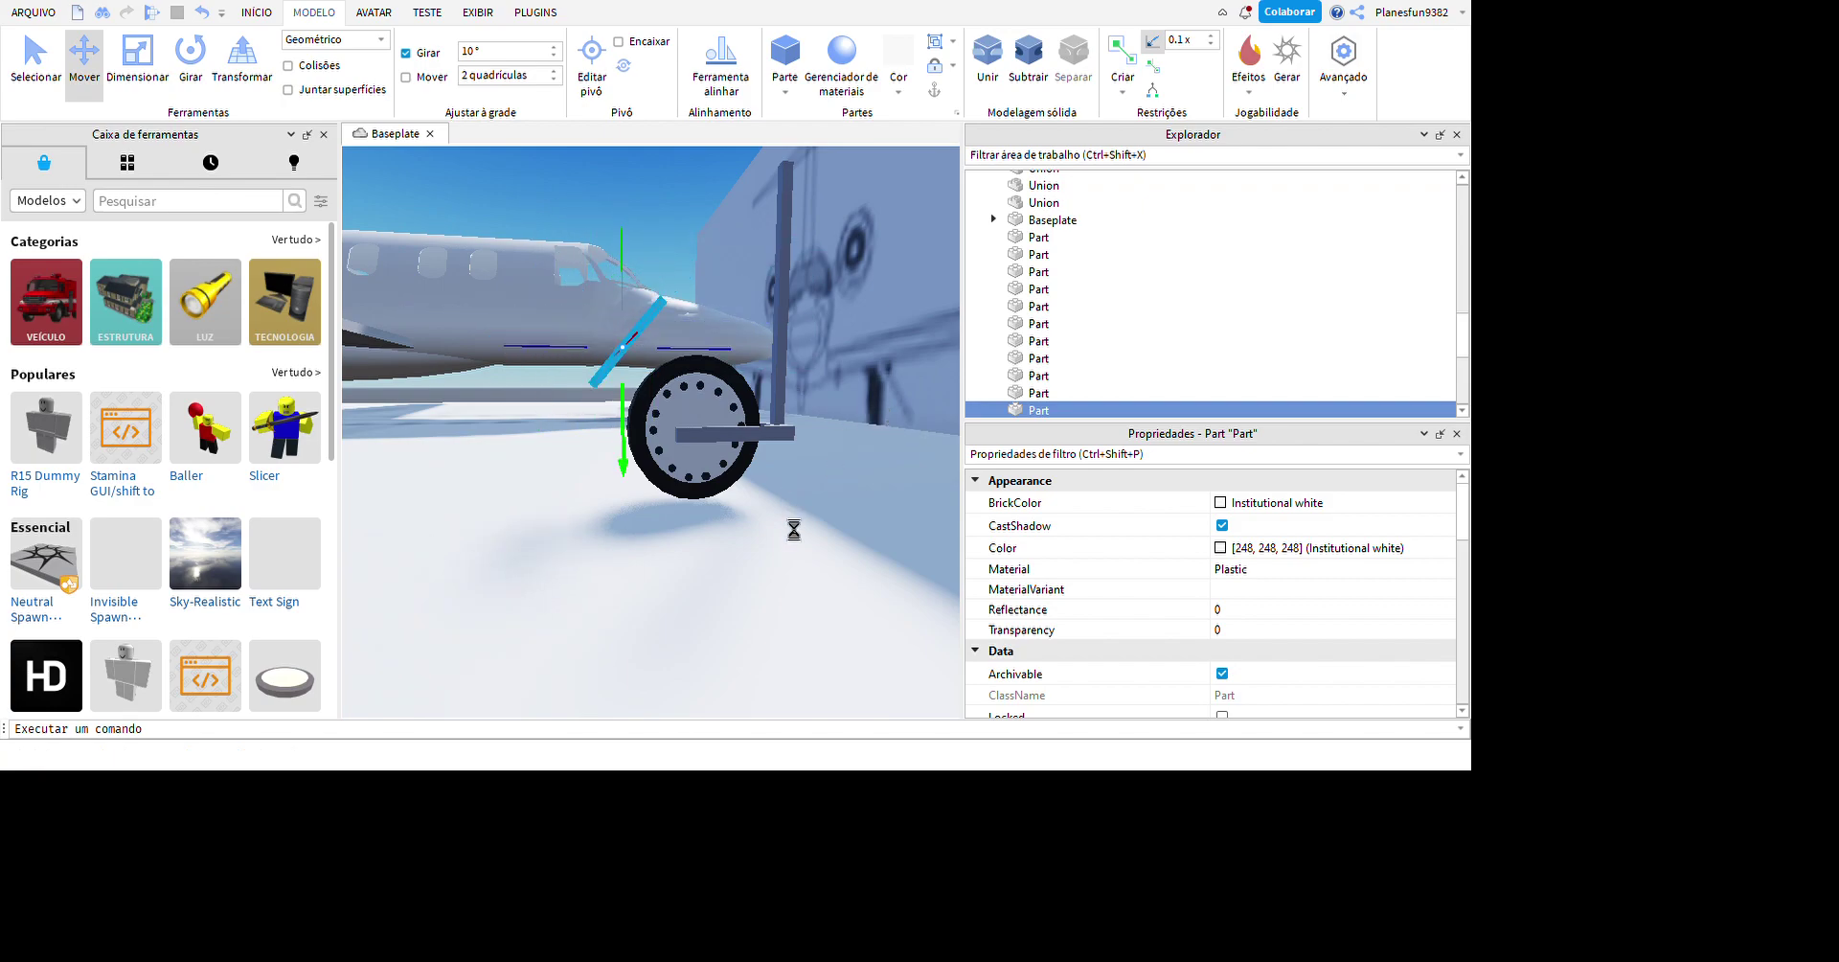
key(ctrl+z)
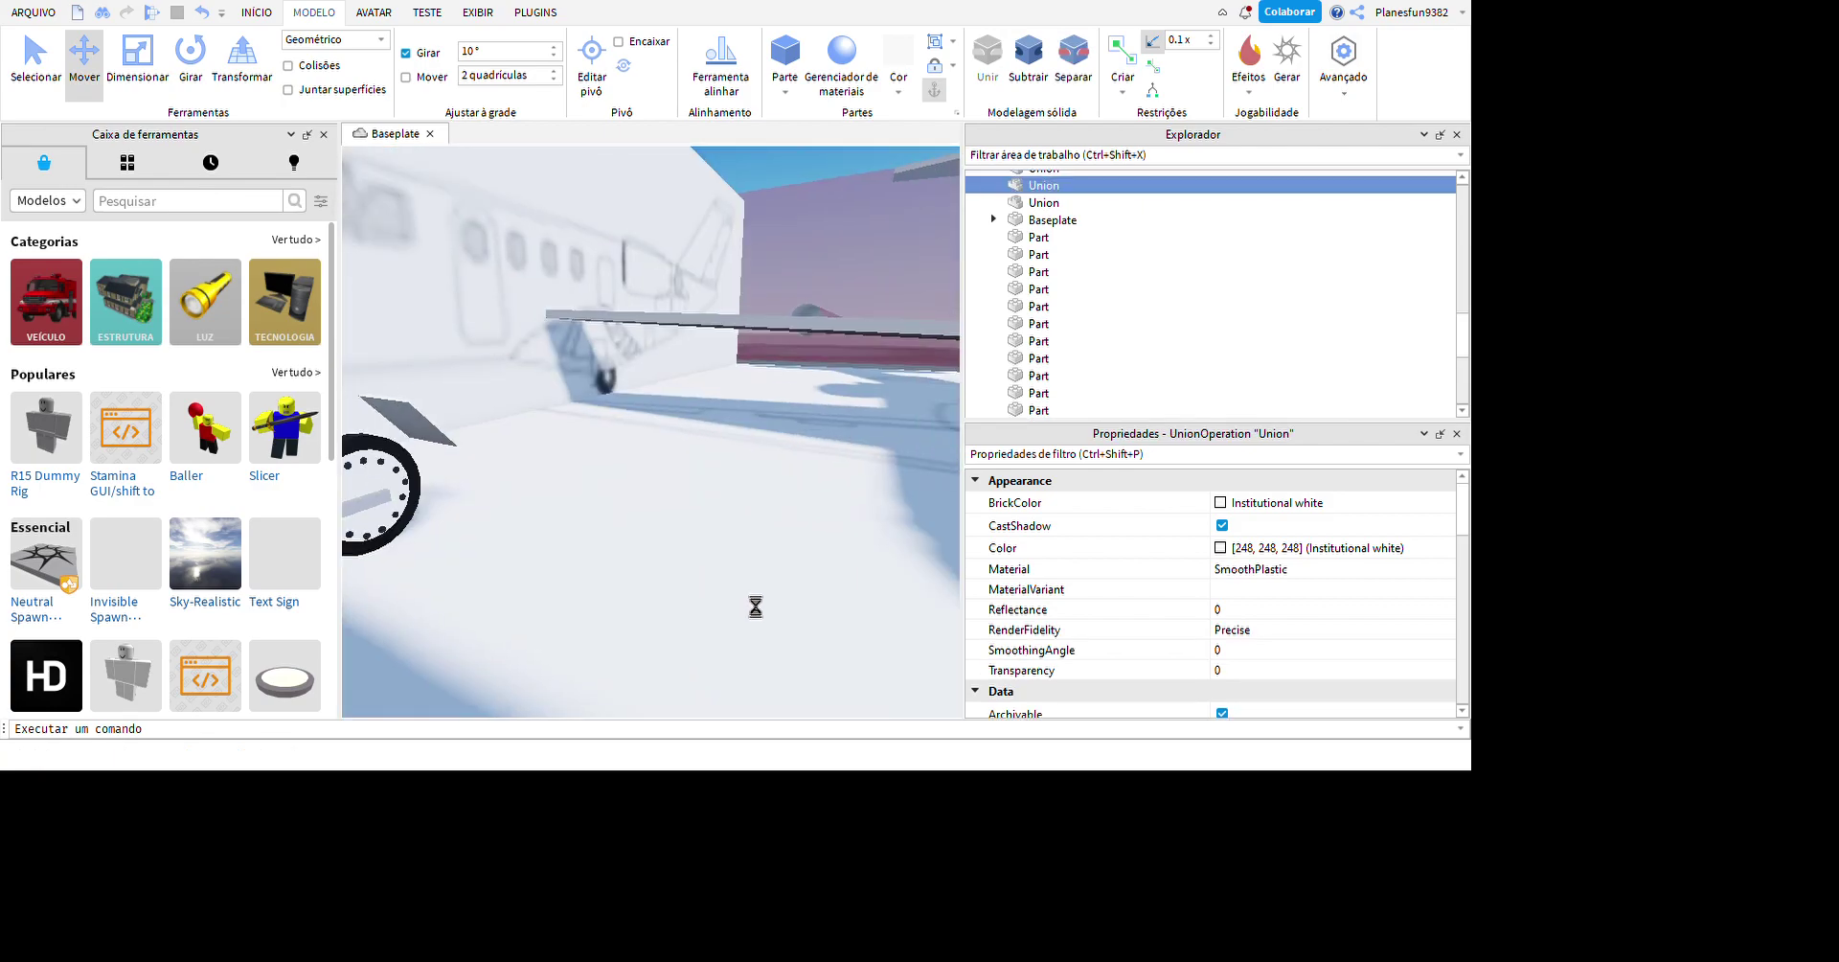
key(ctrl+z)
right_drag(758, 597, 744, 597)
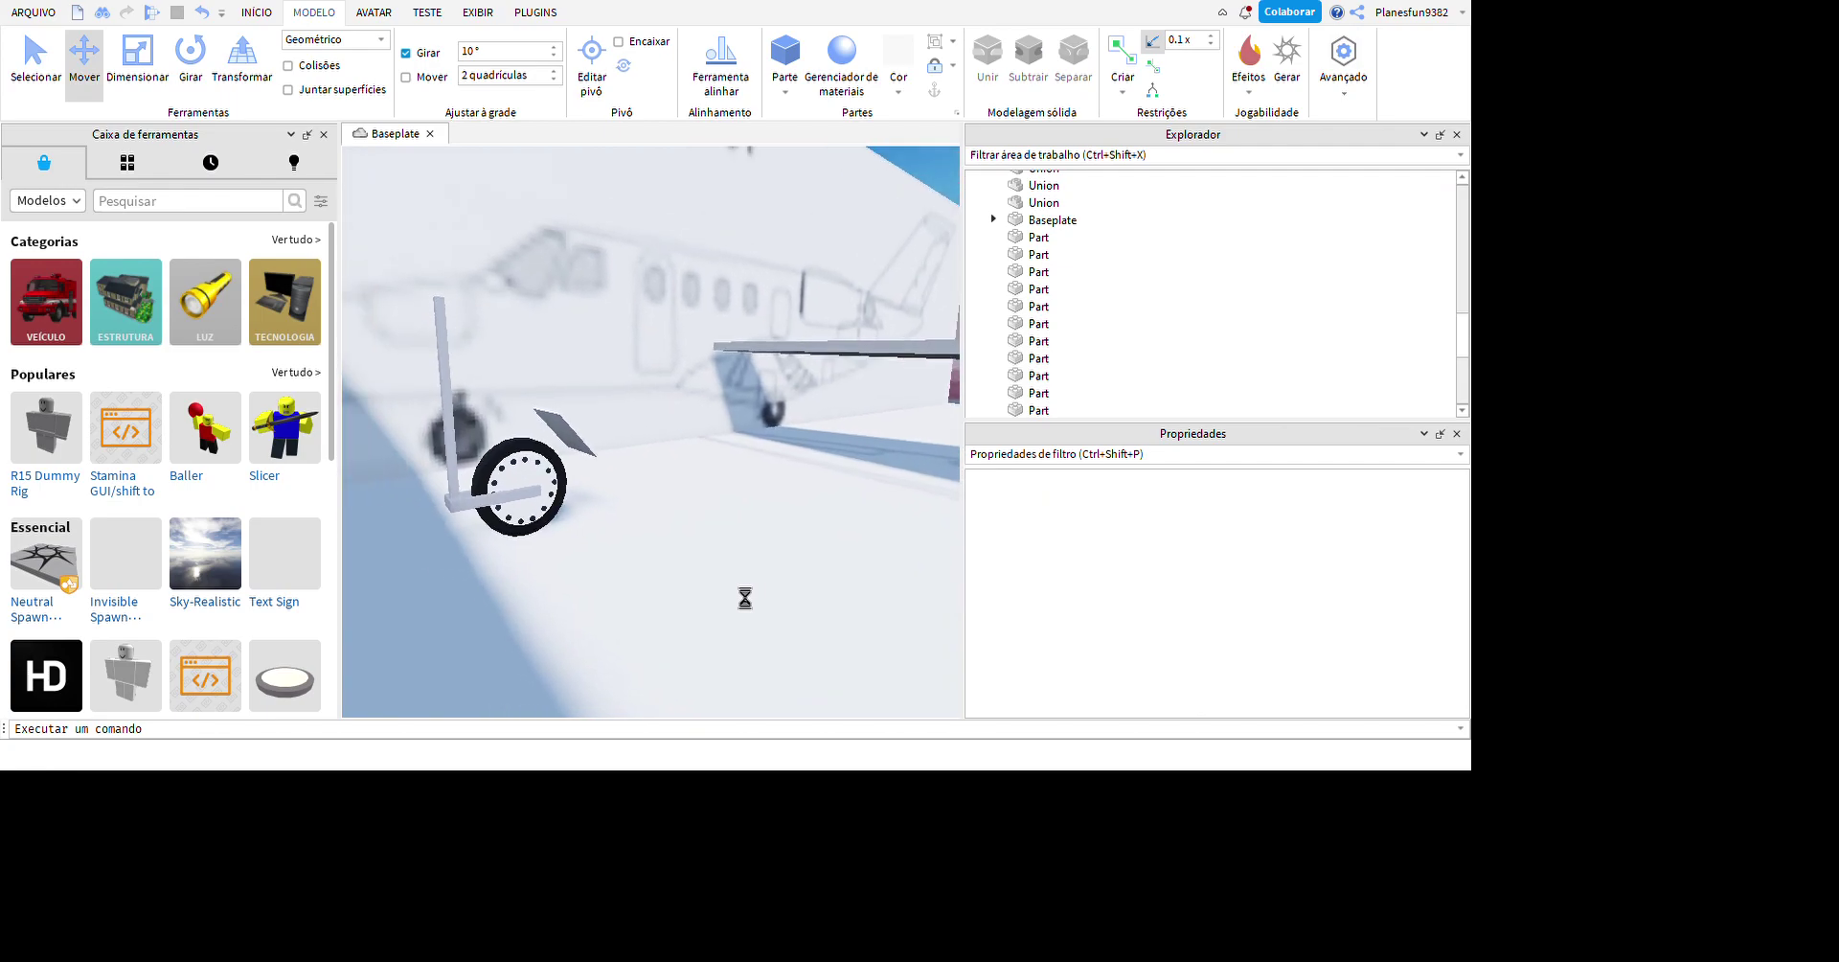
- Duplicate the finished wheel, move the copy to the main landing gear under the wing and adjust its size
key(ctrl+y)
key(ctrl+d)
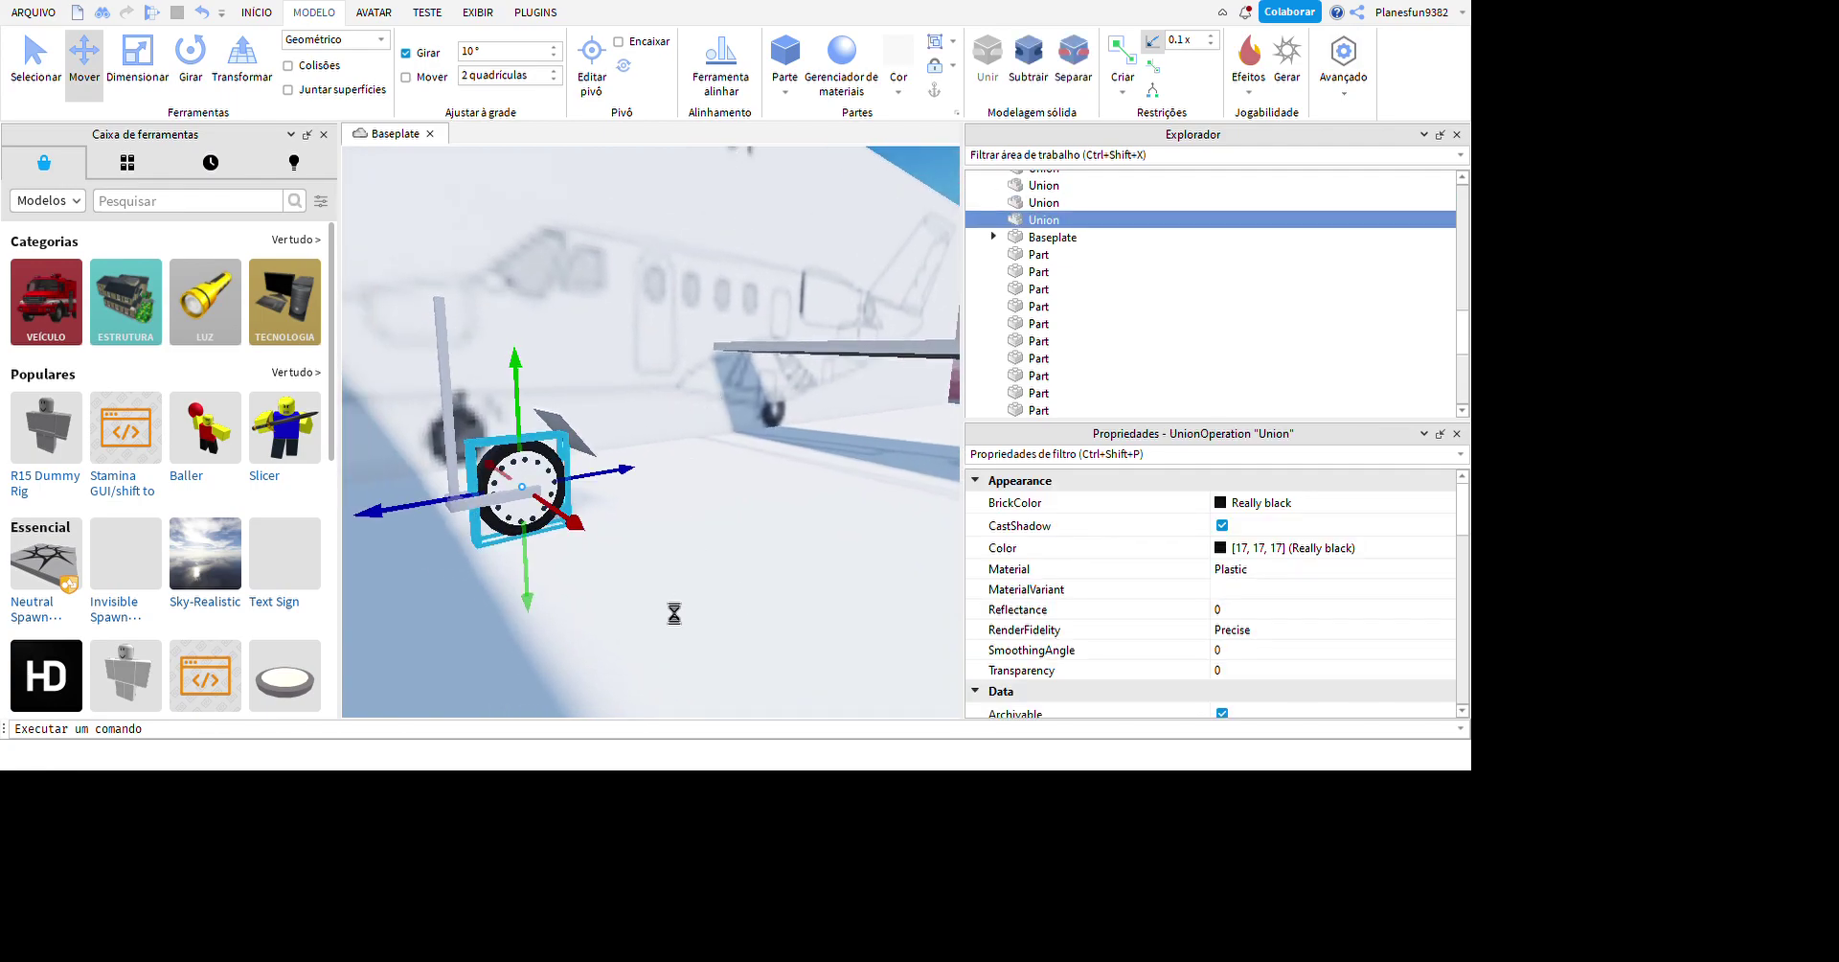
key(f)
scroll(805, 580, down, 5)
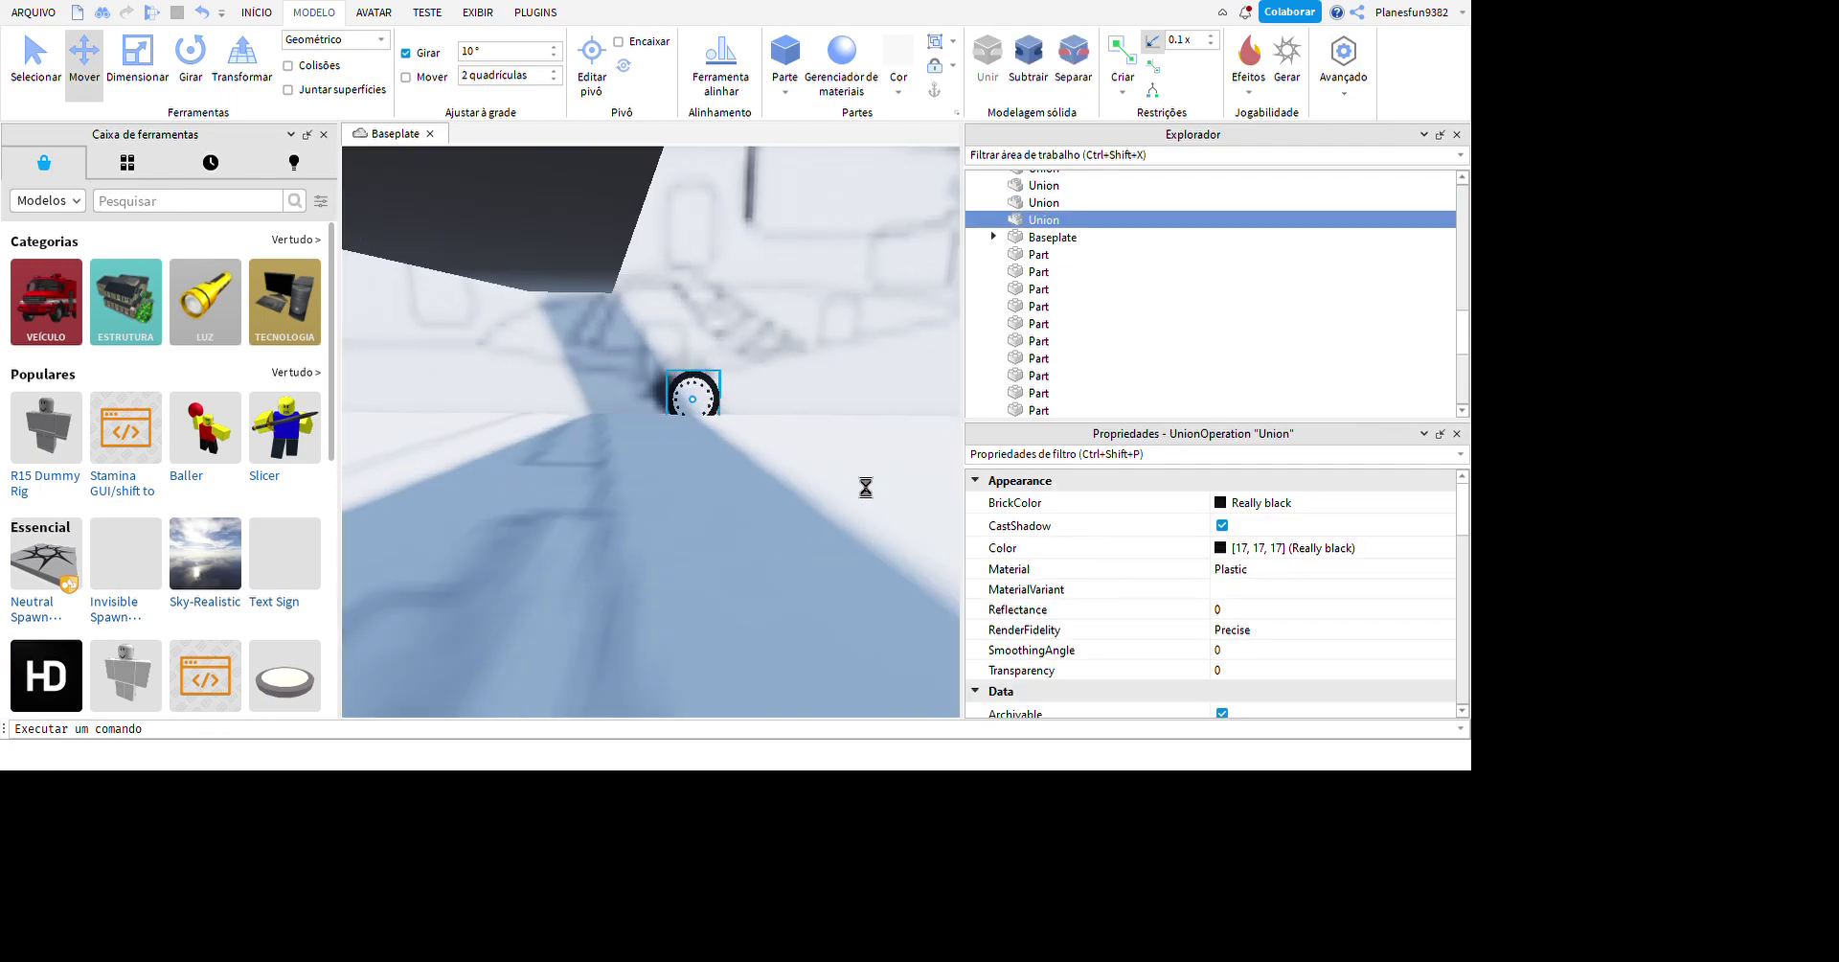
scroll(859, 492, up, 3)
key(ctrl+3)
scroll(850, 450, up, 3)
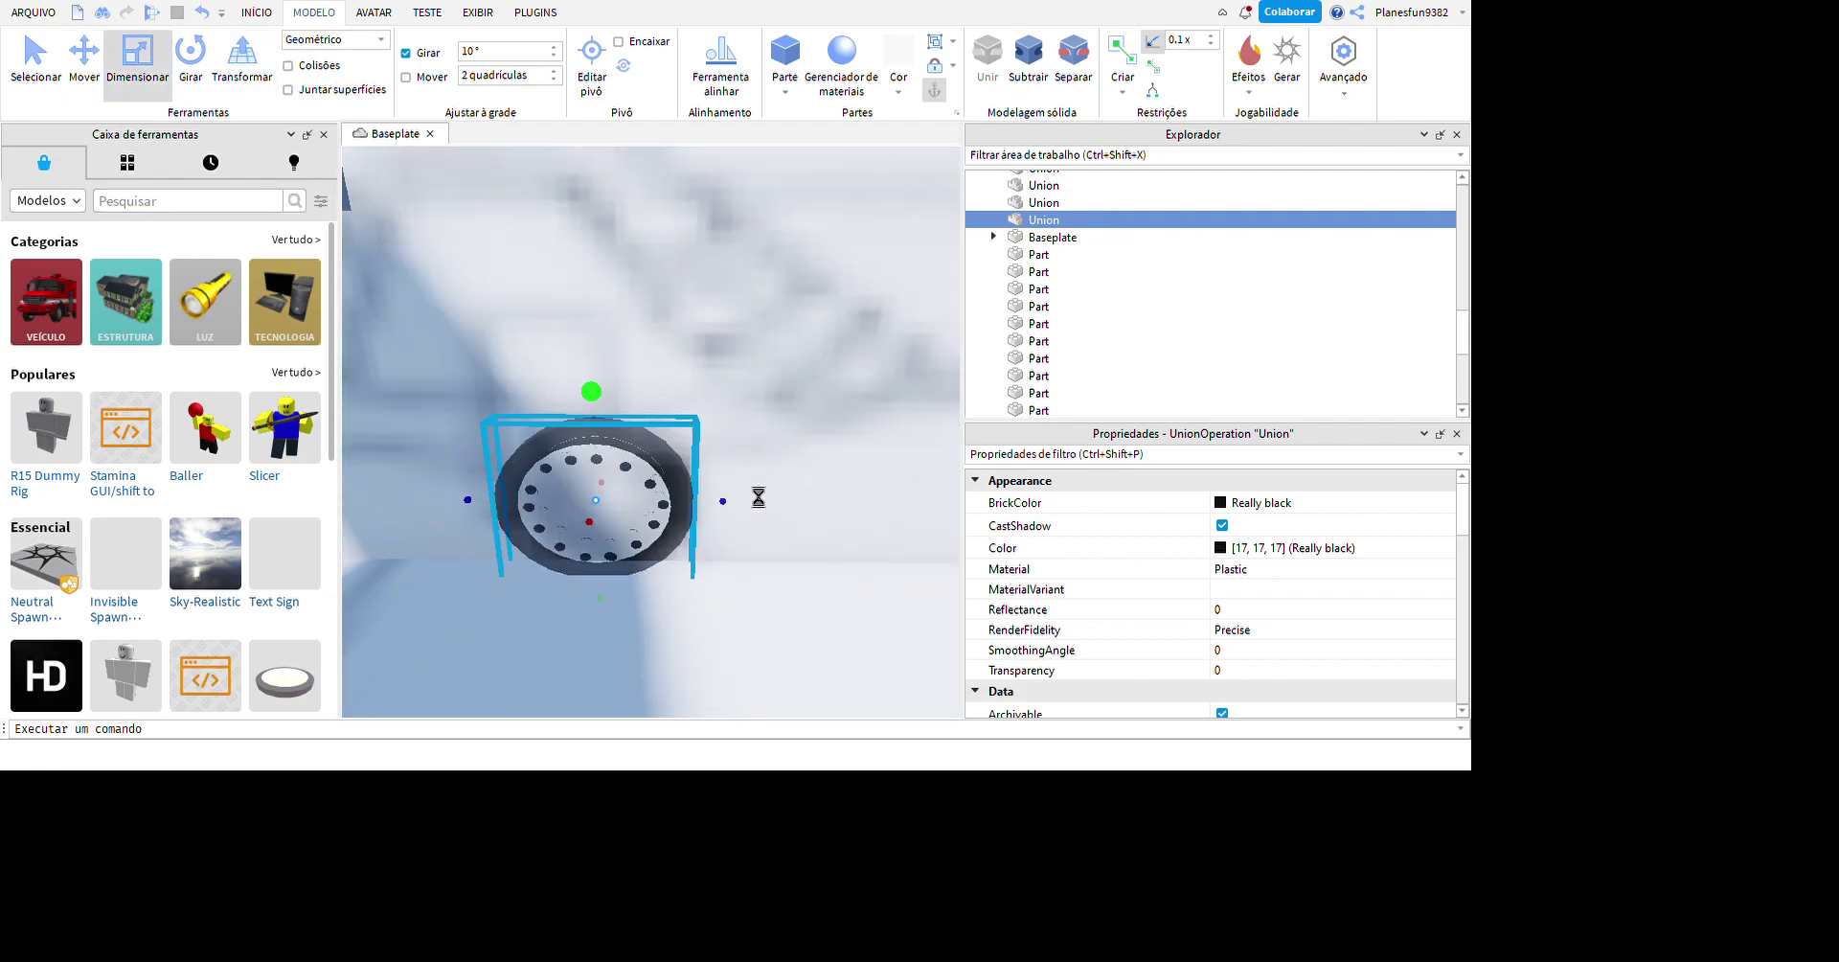
- Add two white plates over the main gear on the blueprint, one above the other, and tilt the lower one
scroll(793, 697, up, 10)
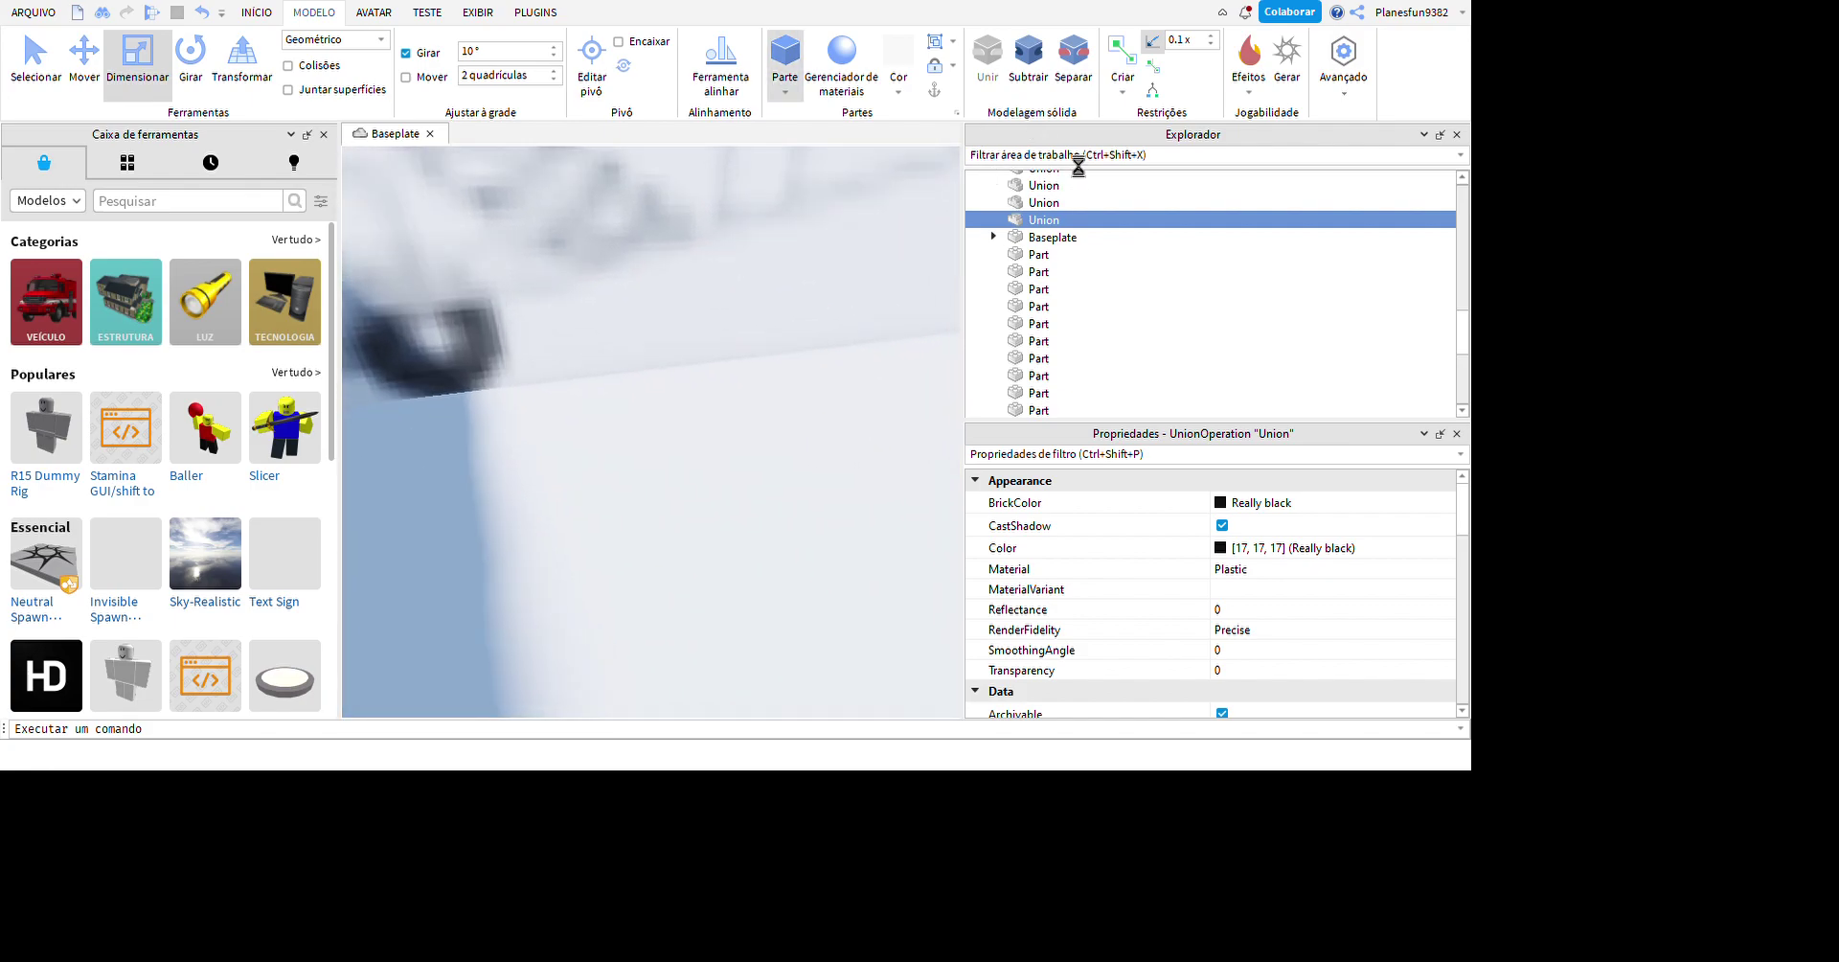
key(f)
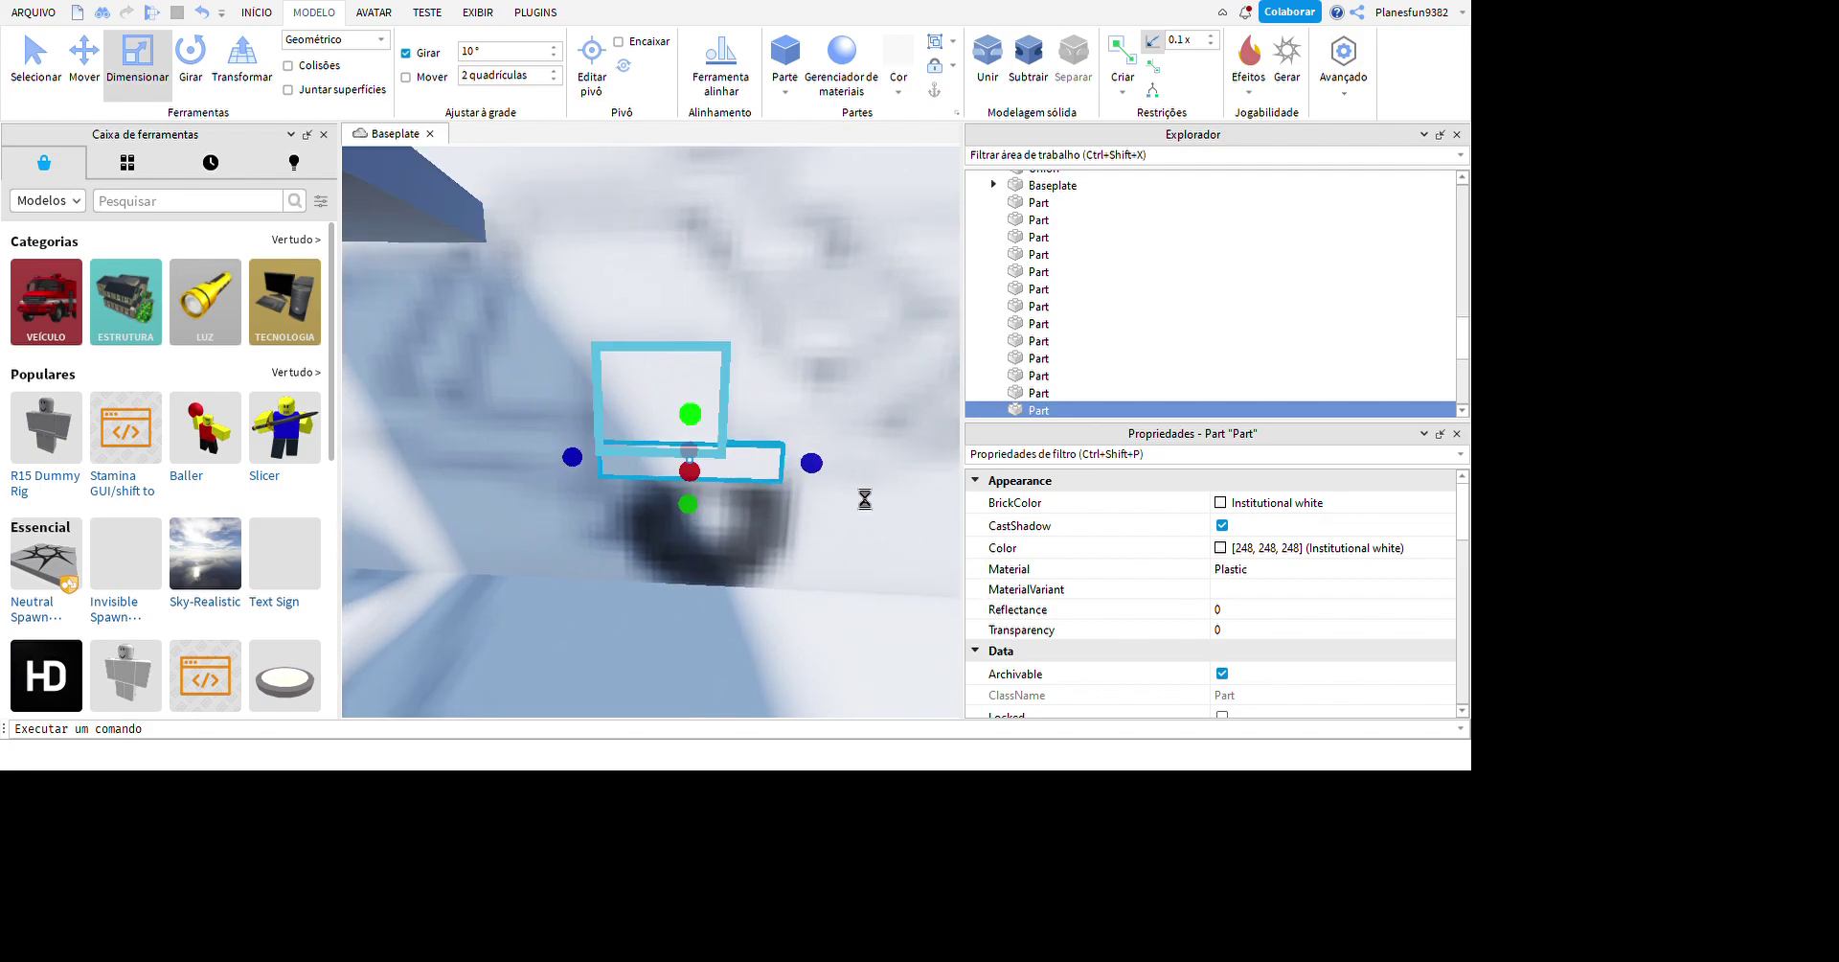
key(ctrl+4)
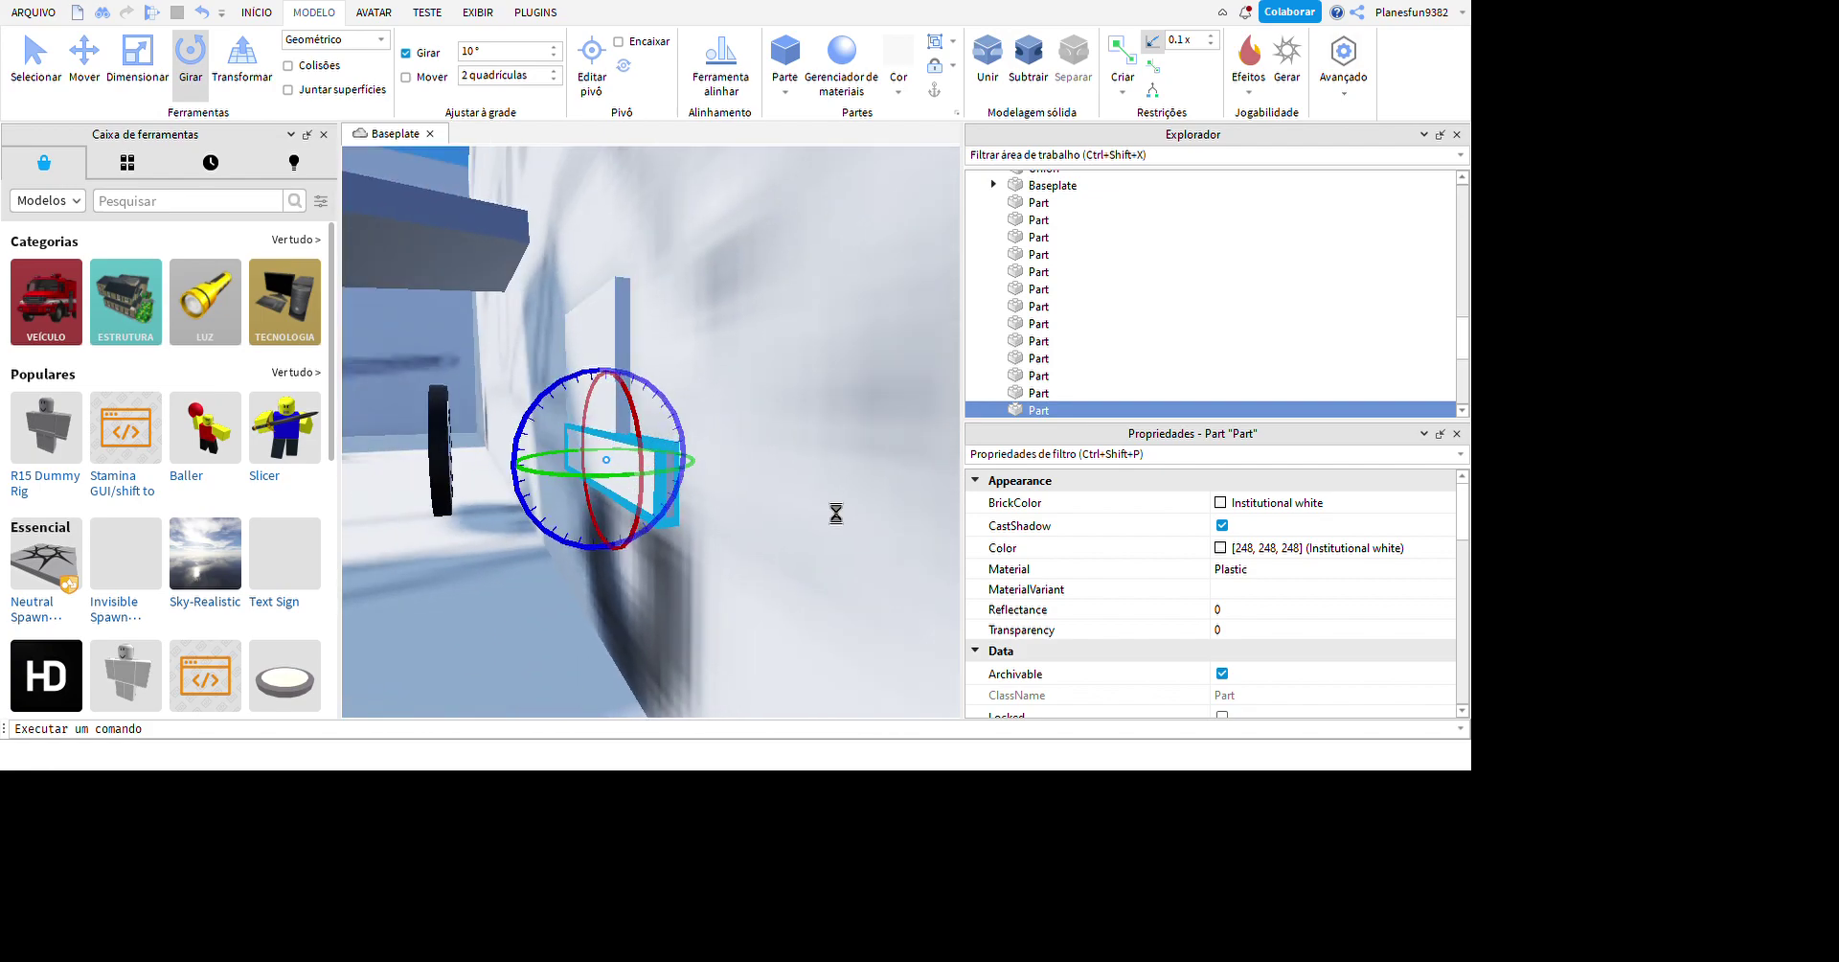
key(ctrl+2)
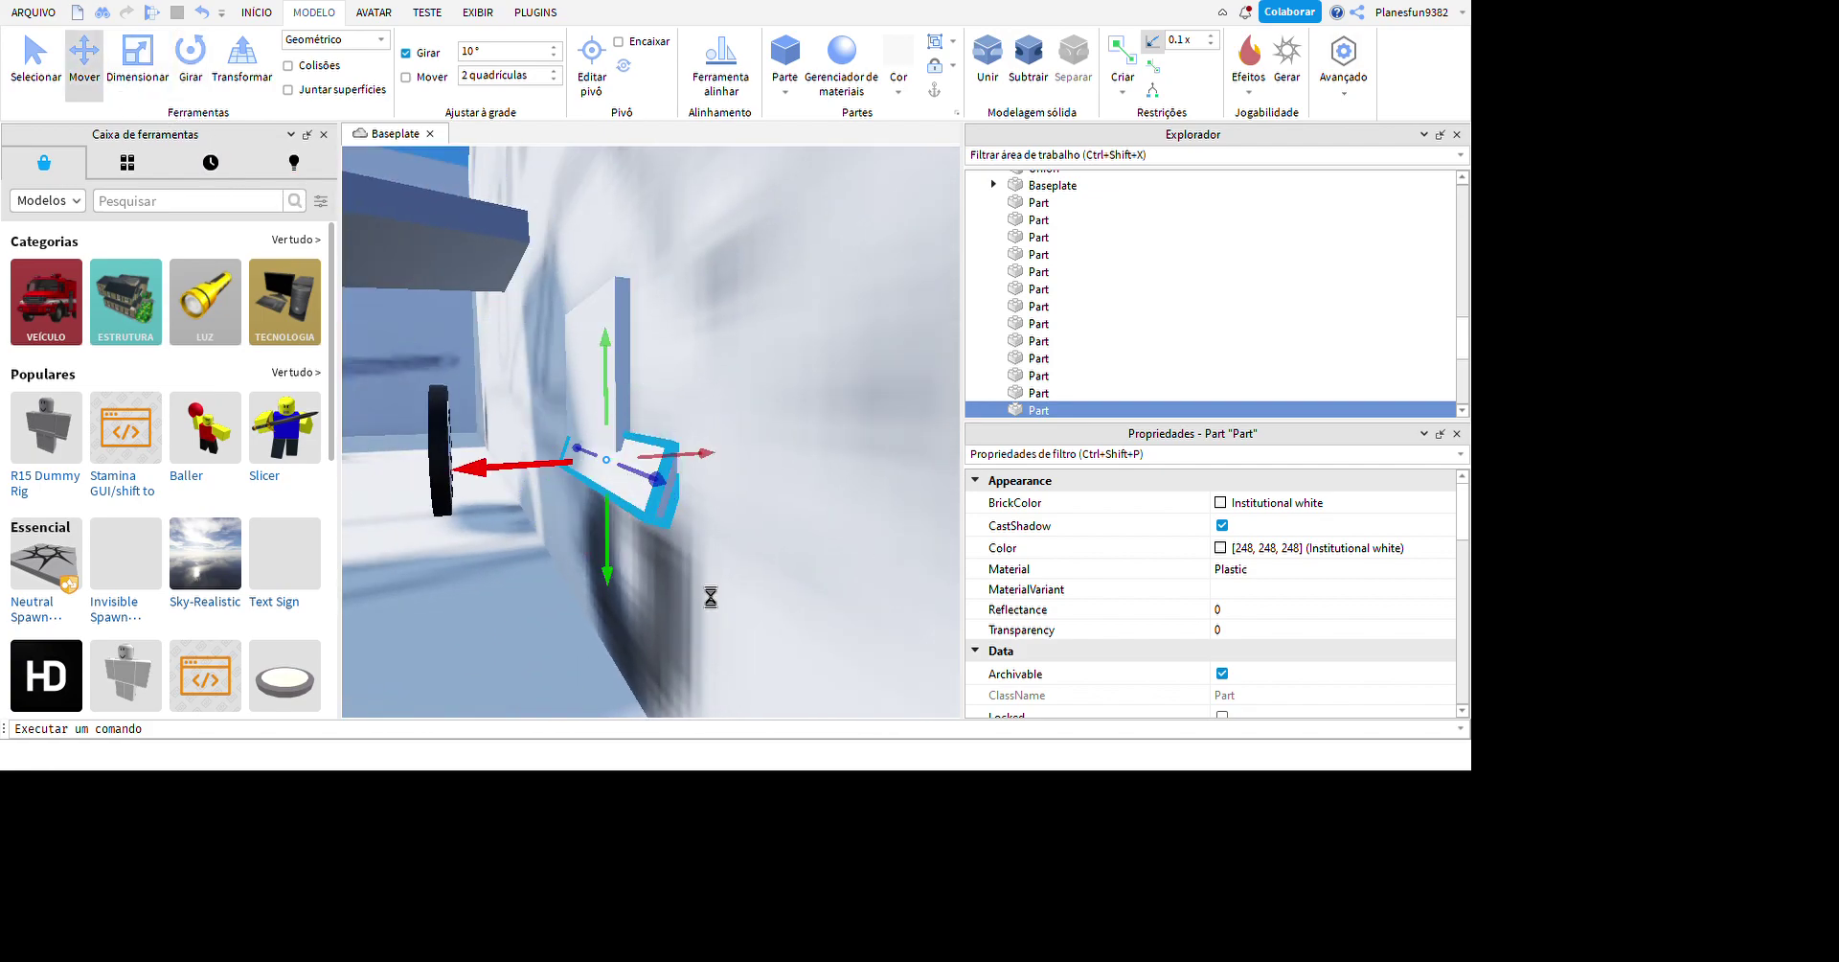
key(ctrl+3)
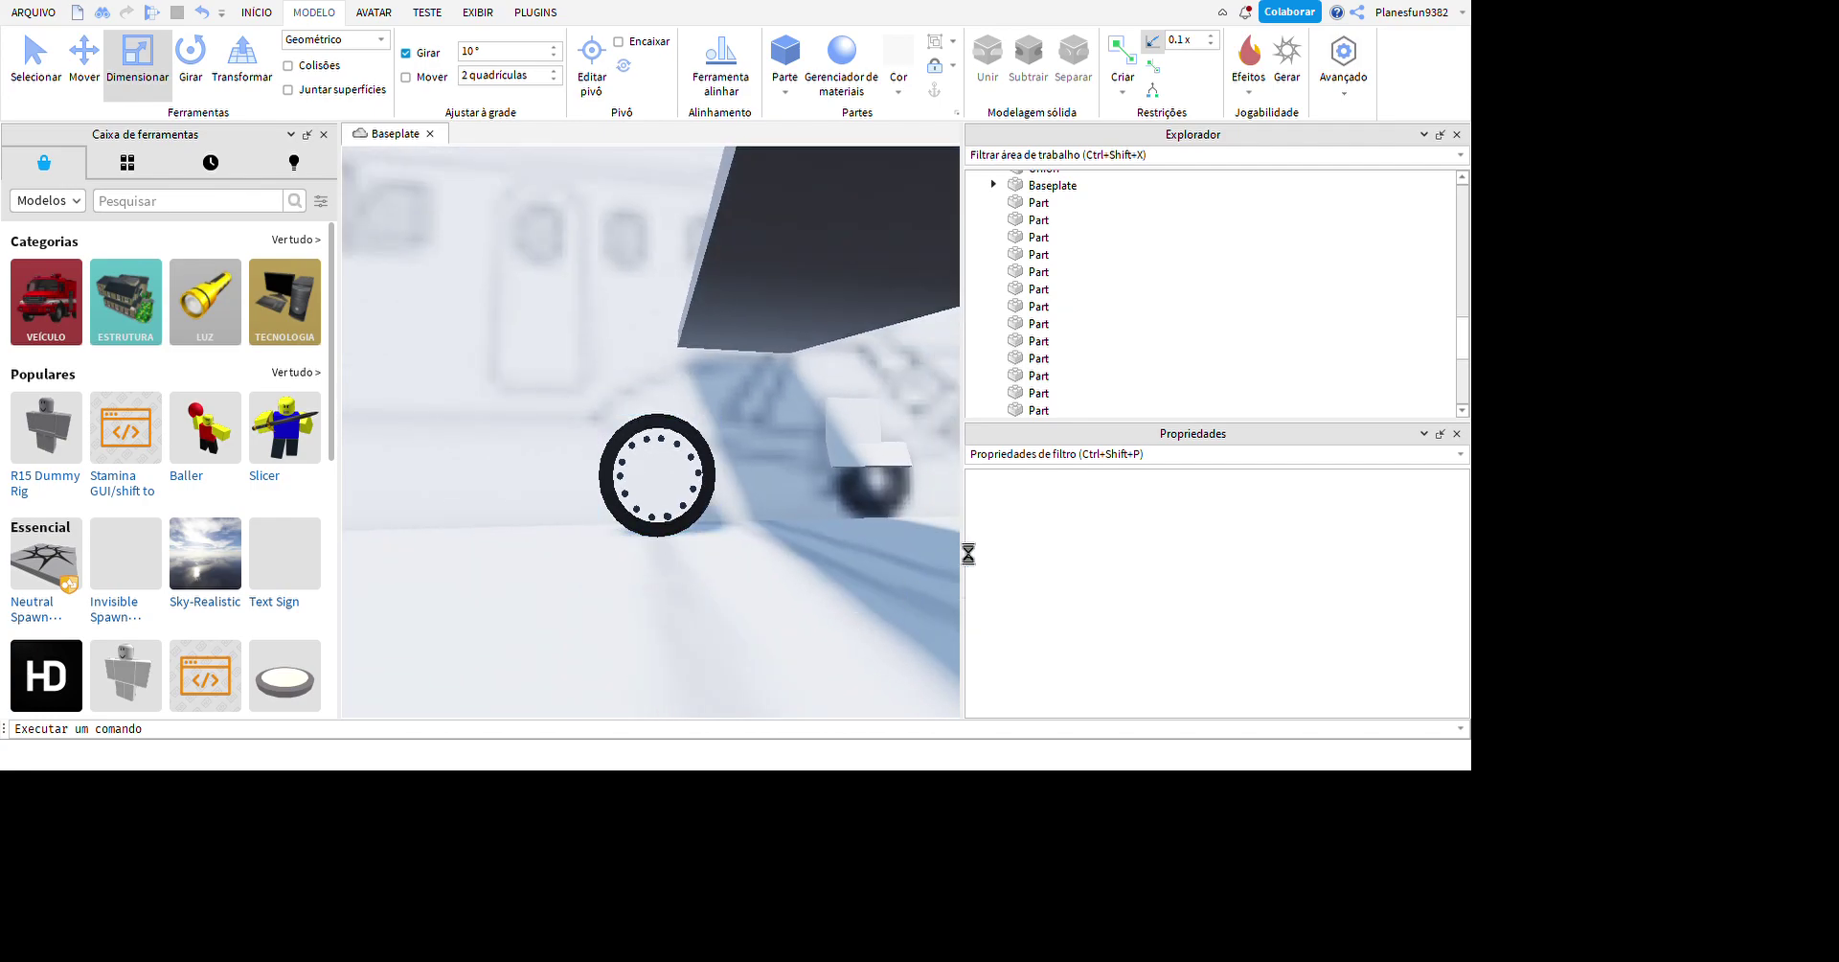
- Join the two white plates into one union and add a small horizontal smoky grey bar at the main wheel
key(ctrl+2)
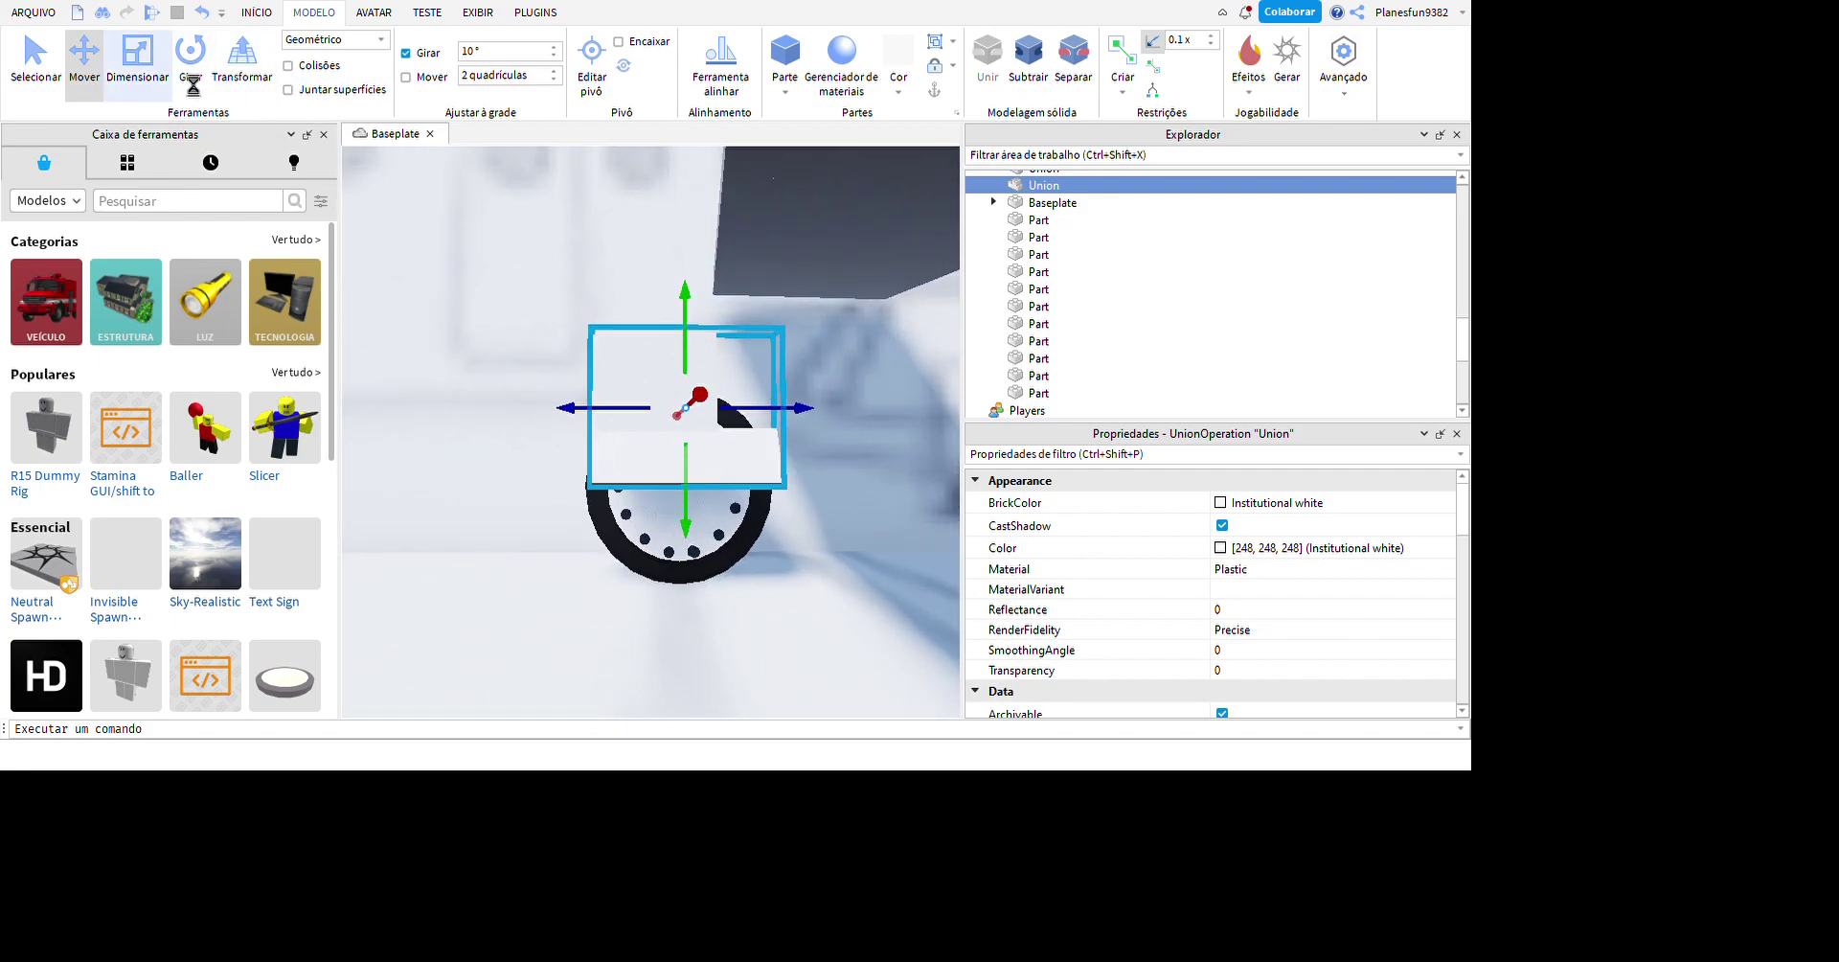
click(137, 57)
click(575, 383)
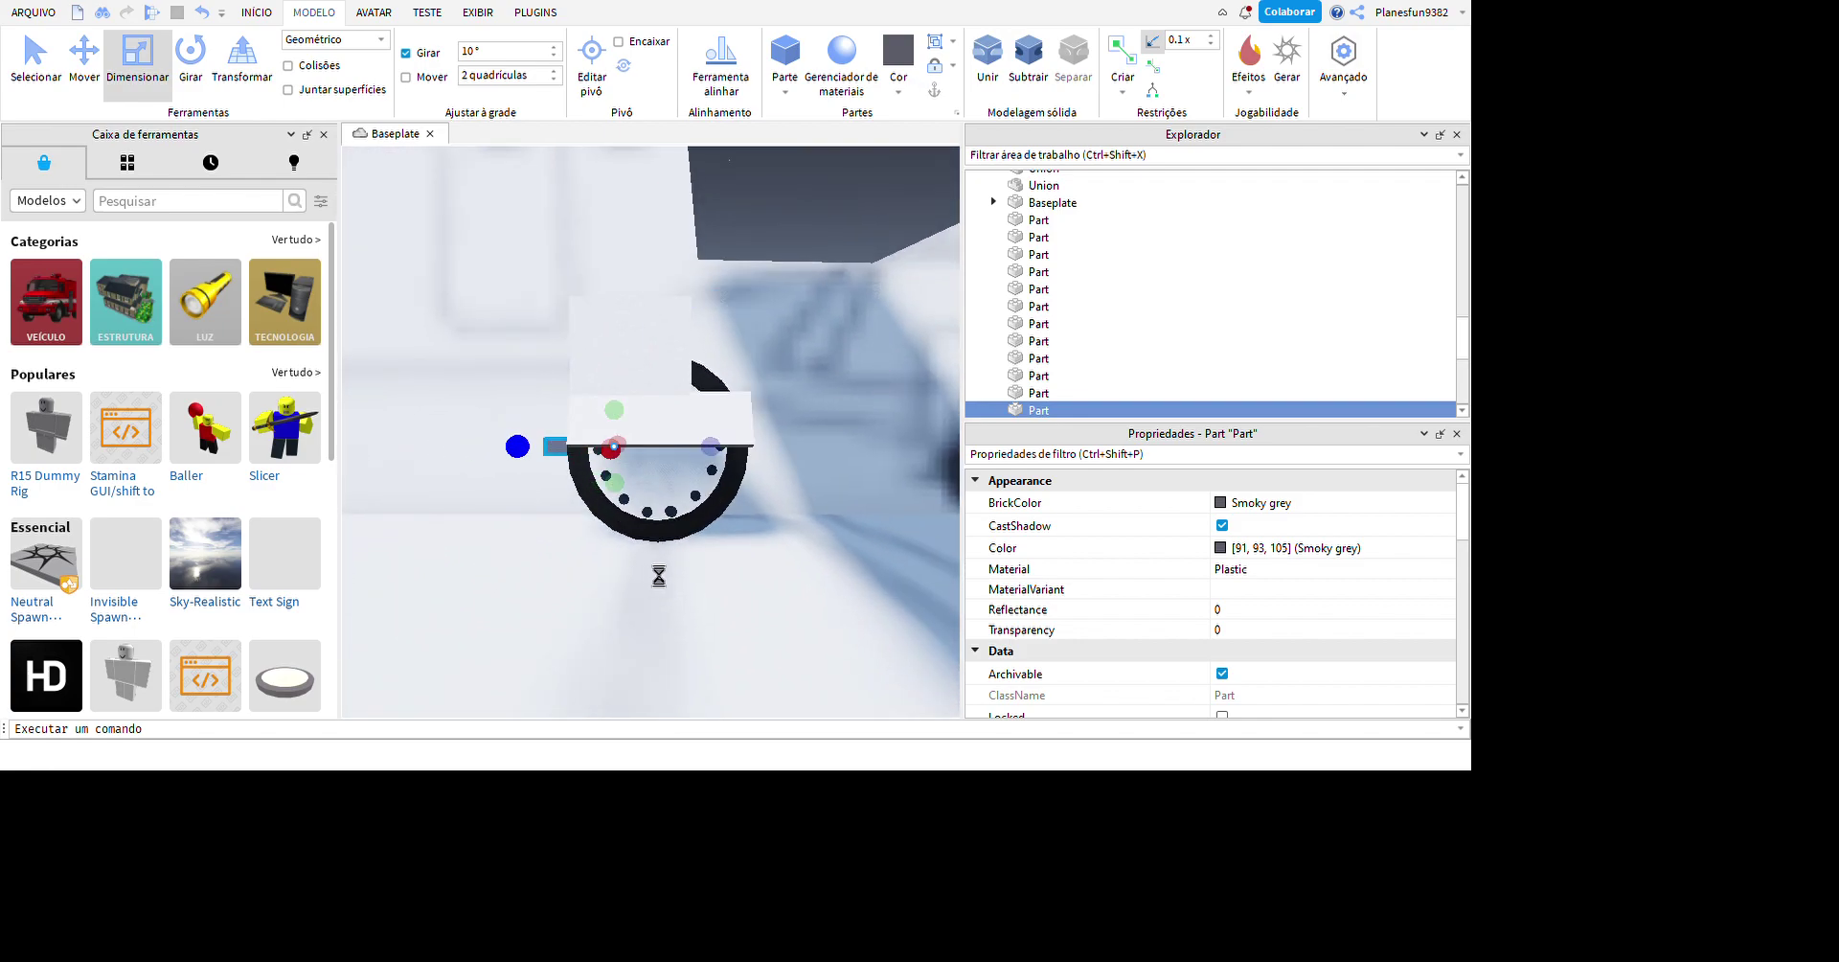
- Duplicate the smoky grey bar, tilt the copy diagonally and move it up as a slanted strut above the first bar's end
key(ctrl+3)
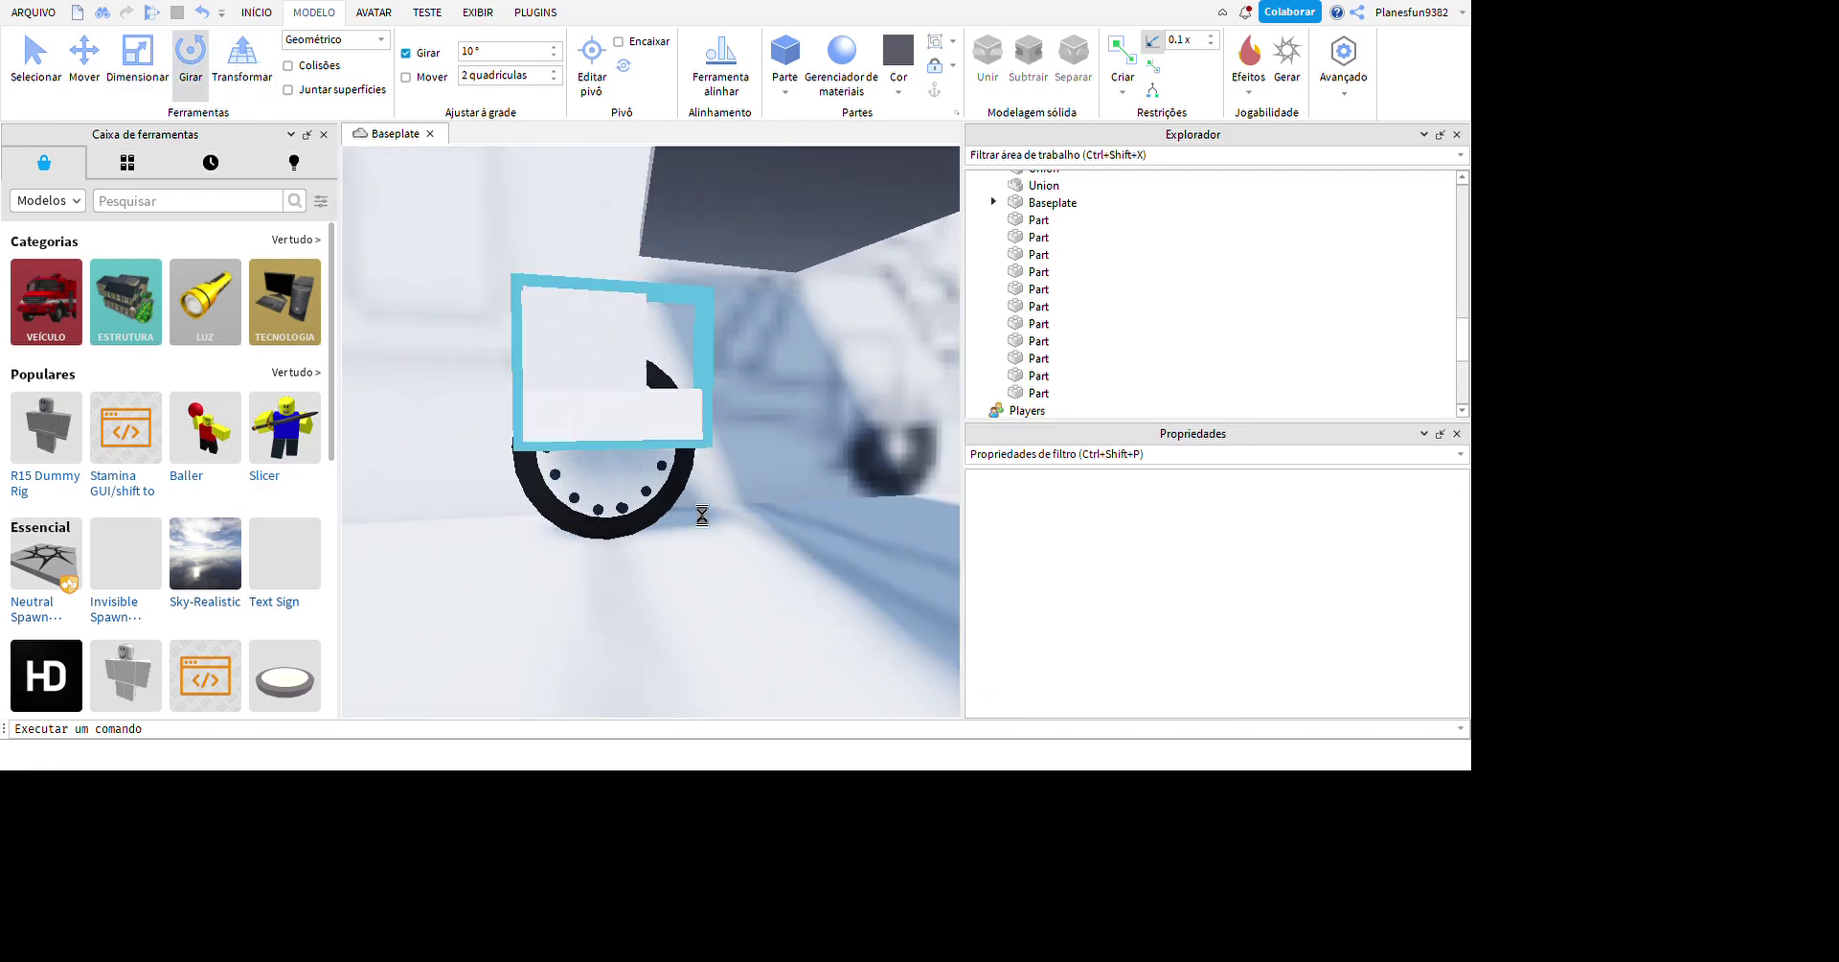
key(ctrl+v)
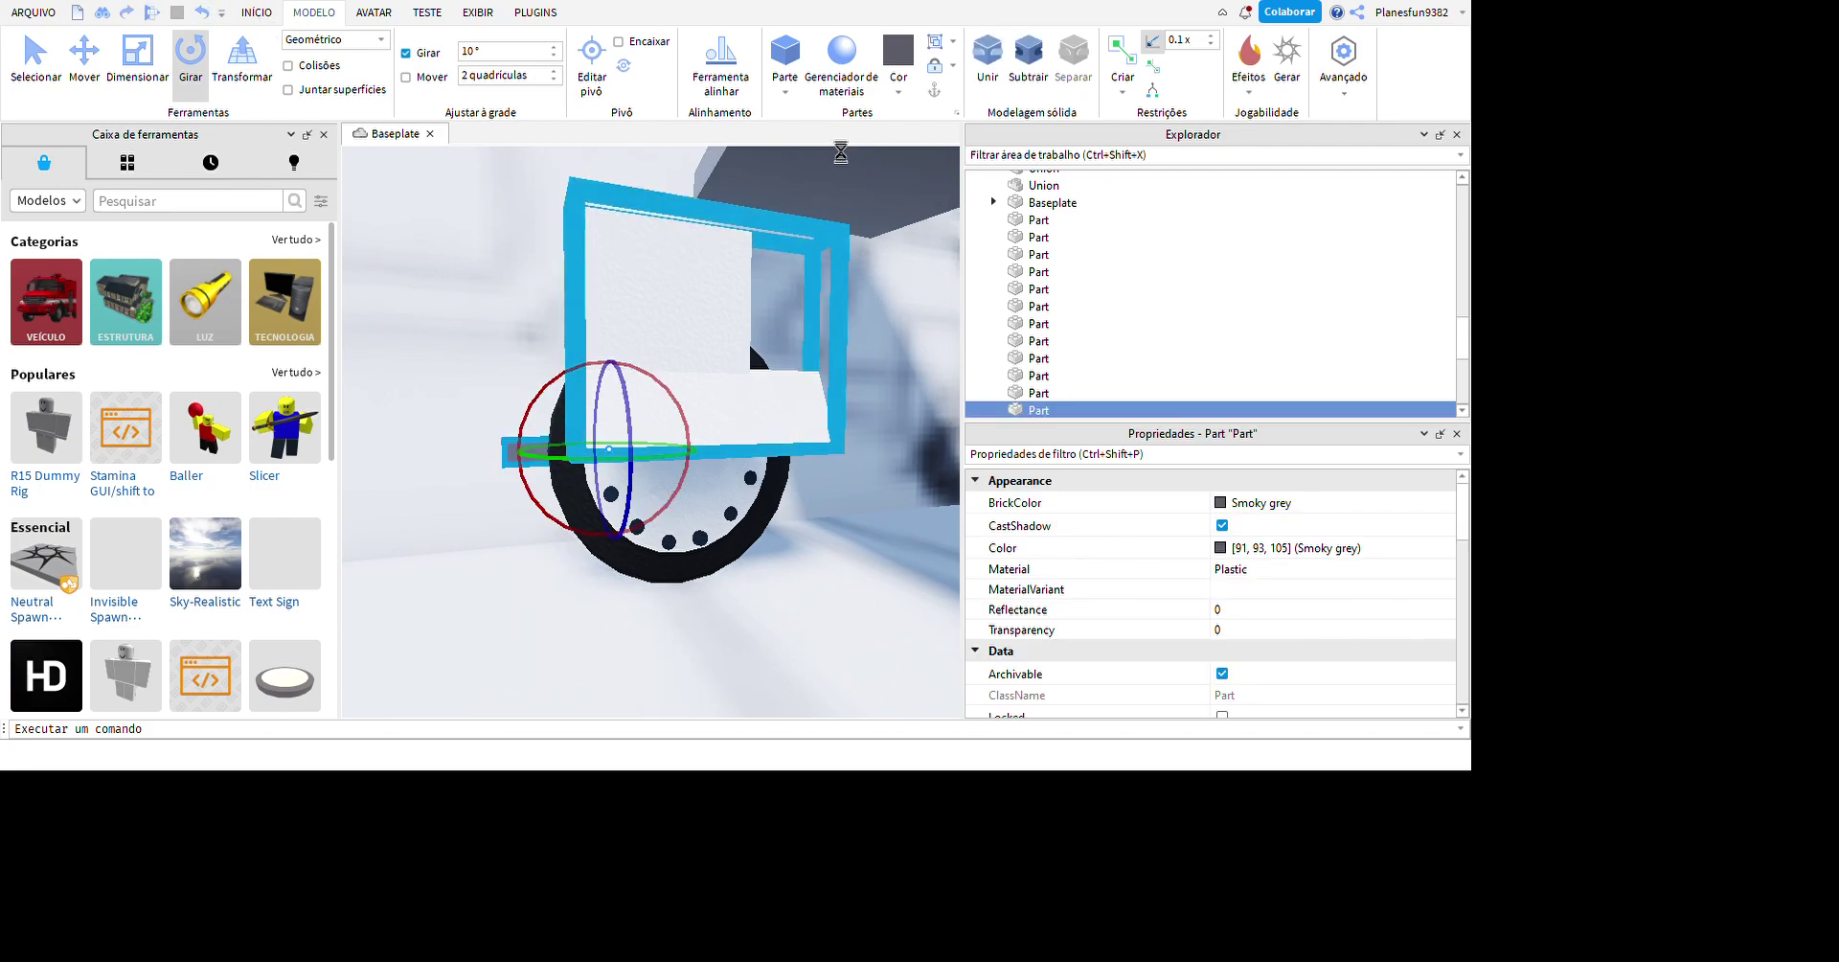
drag(883, 446, 852, 537)
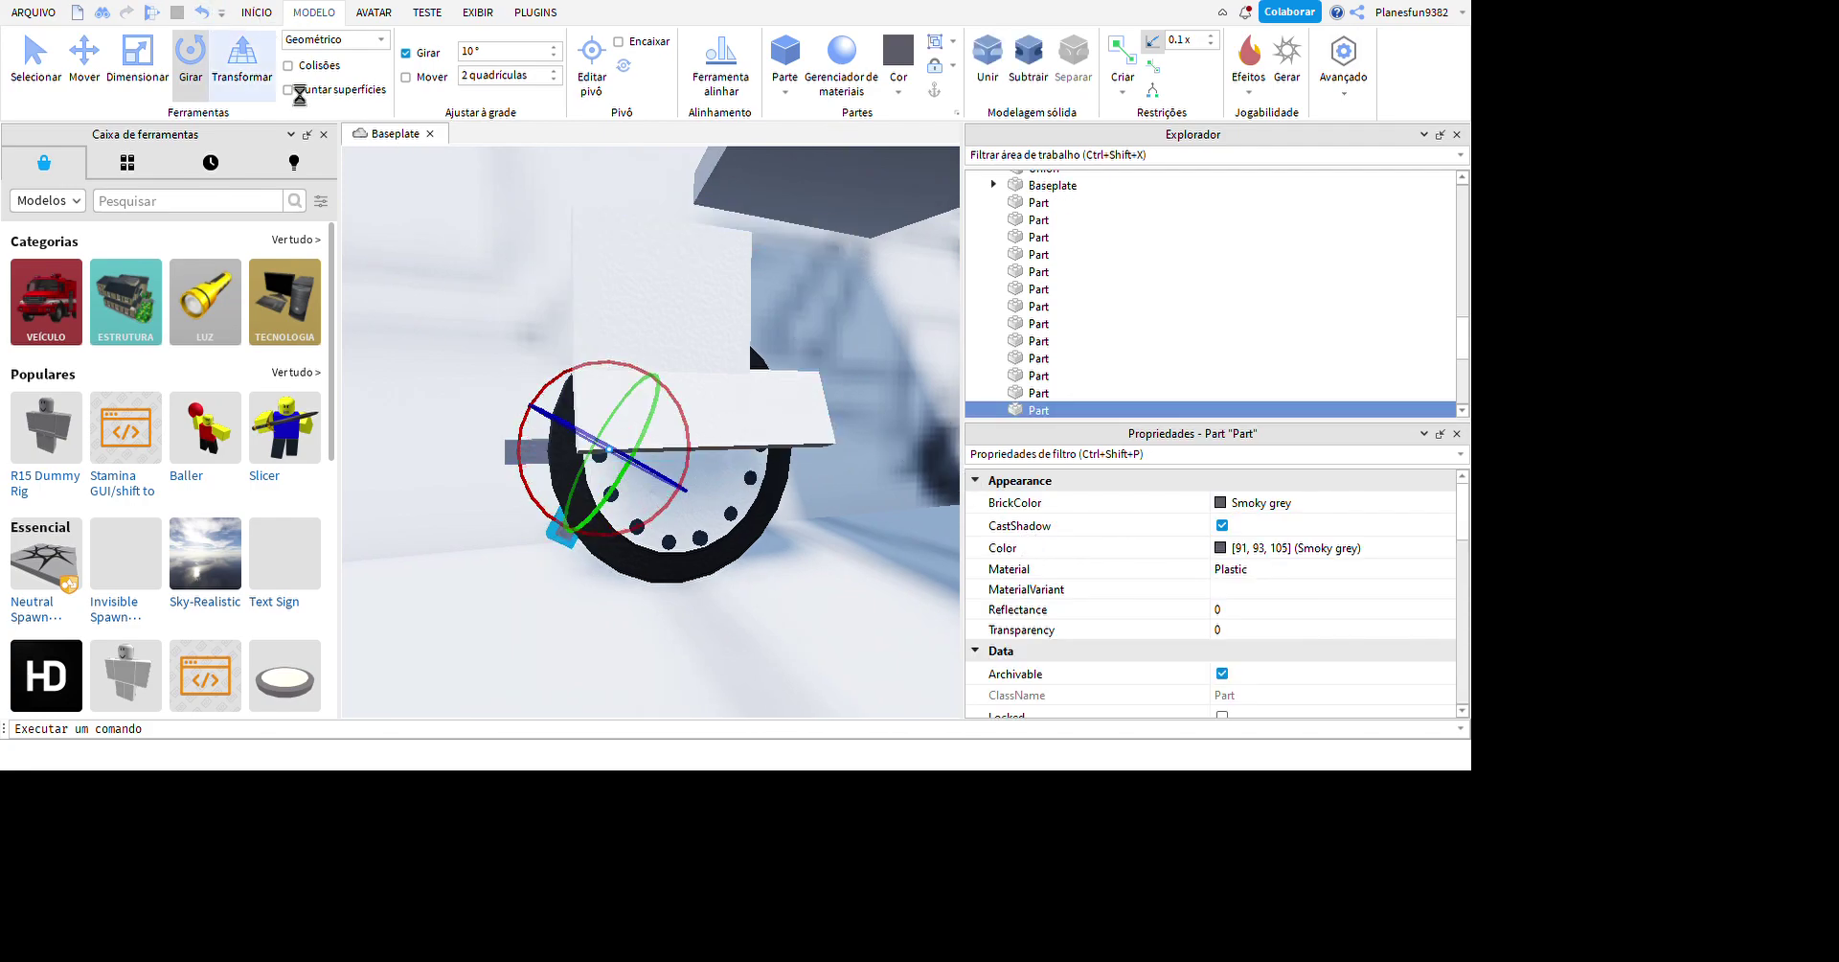
key(ctrl+2)
drag(560, 529, 600, 457)
scroll(600, 457, up, 1)
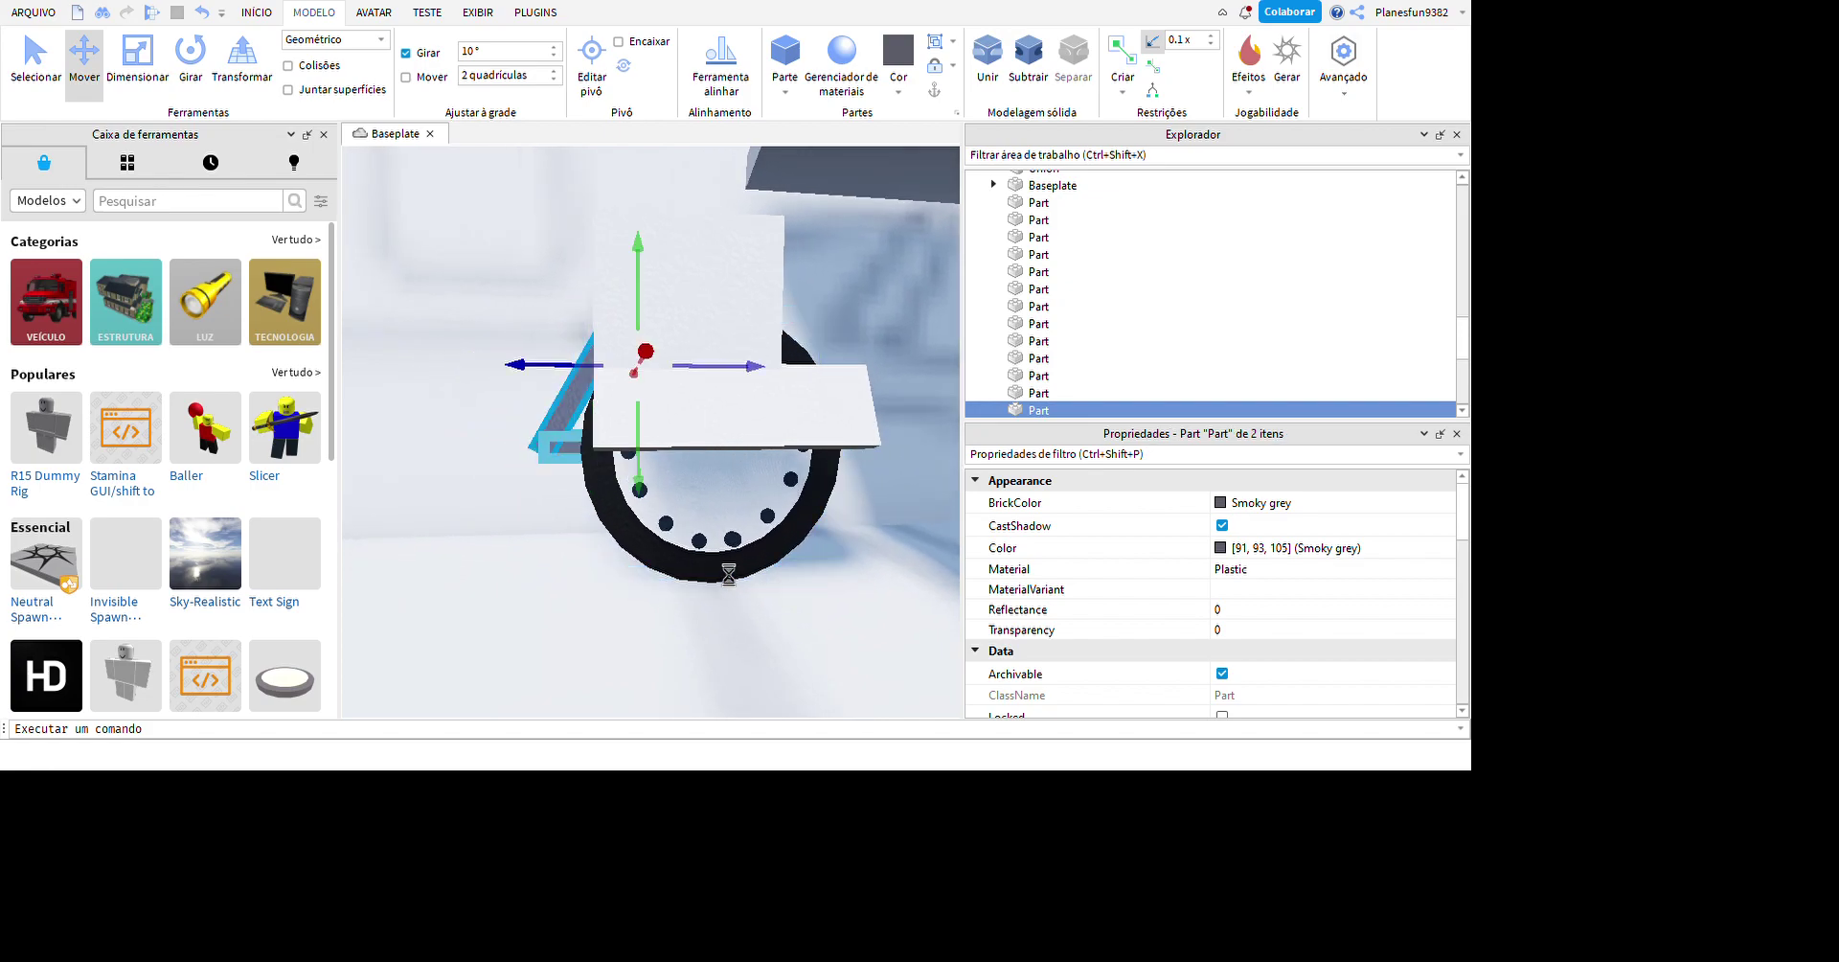
- Select the main wheel, white plate union and both grey struts together and shift them away from the blueprint
ctrl+click(700, 472)
click(555, 595)
scroll(555, 595, down, 3)
right_drag(555, 595, 558, 588)
drag(466, 329, 1046, 703)
key(f)
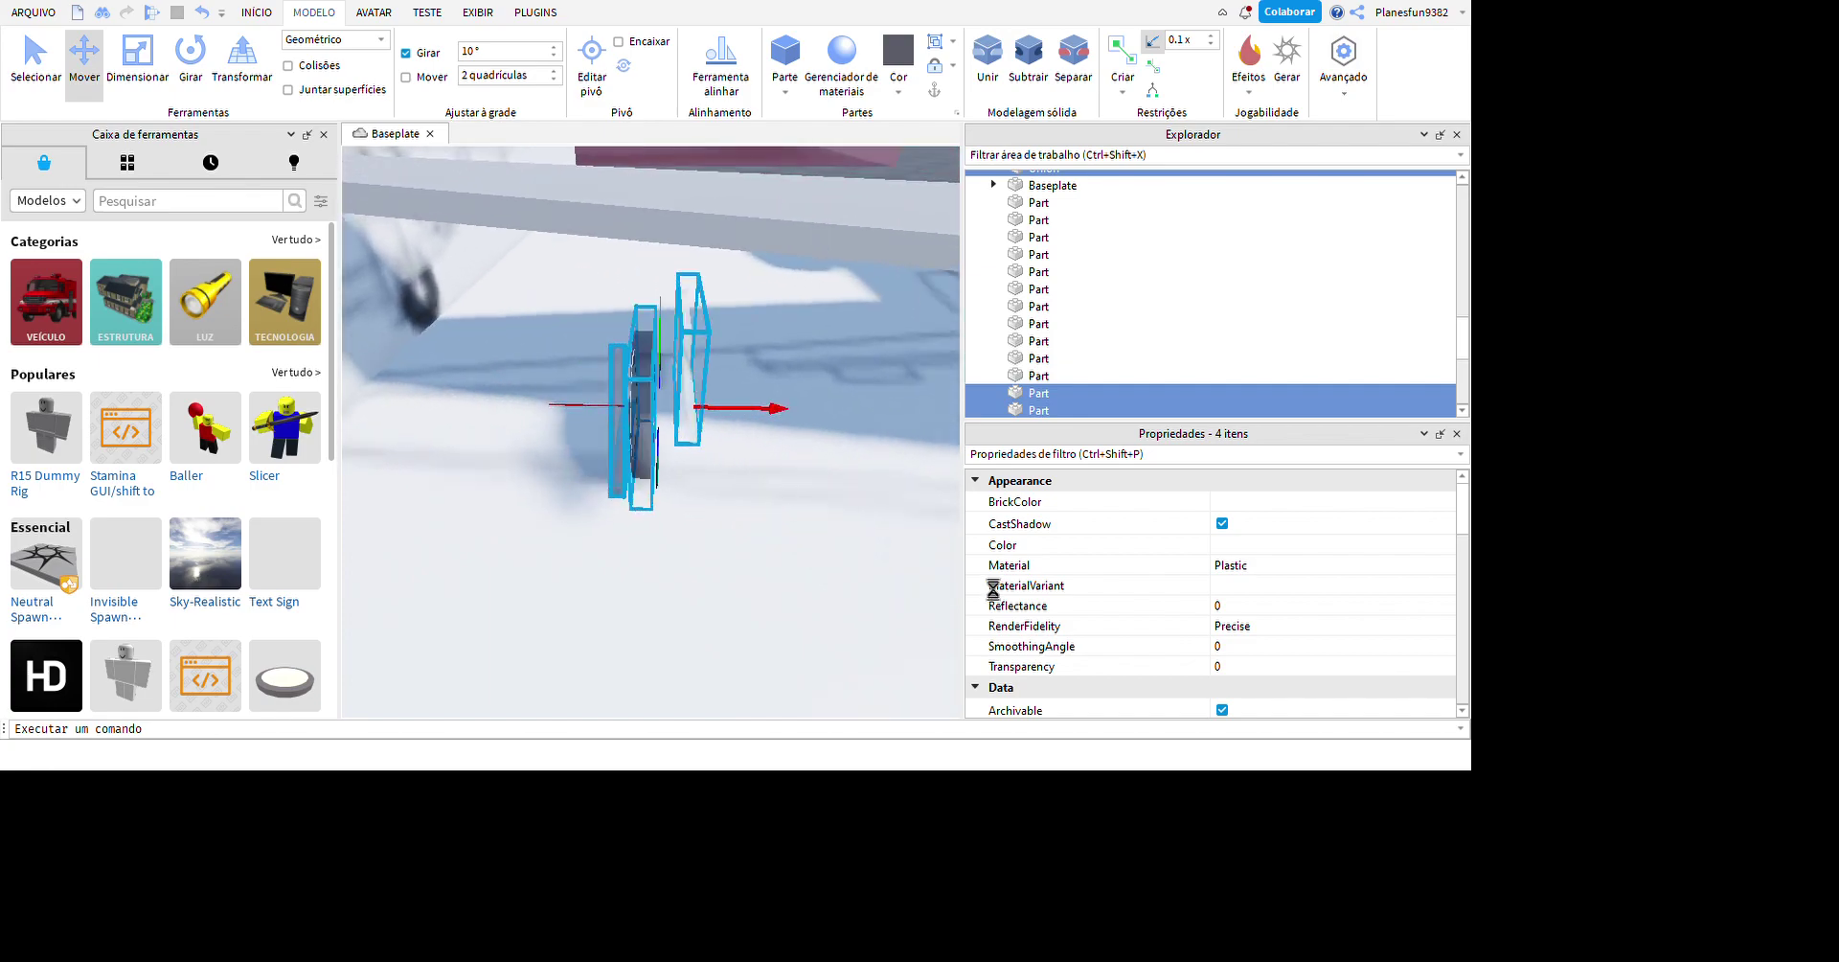
click(903, 690)
scroll(906, 689, up, 3)
scroll(906, 690, down, 3)
right_drag(906, 690, 906, 690)
scroll(907, 690, down, 3)
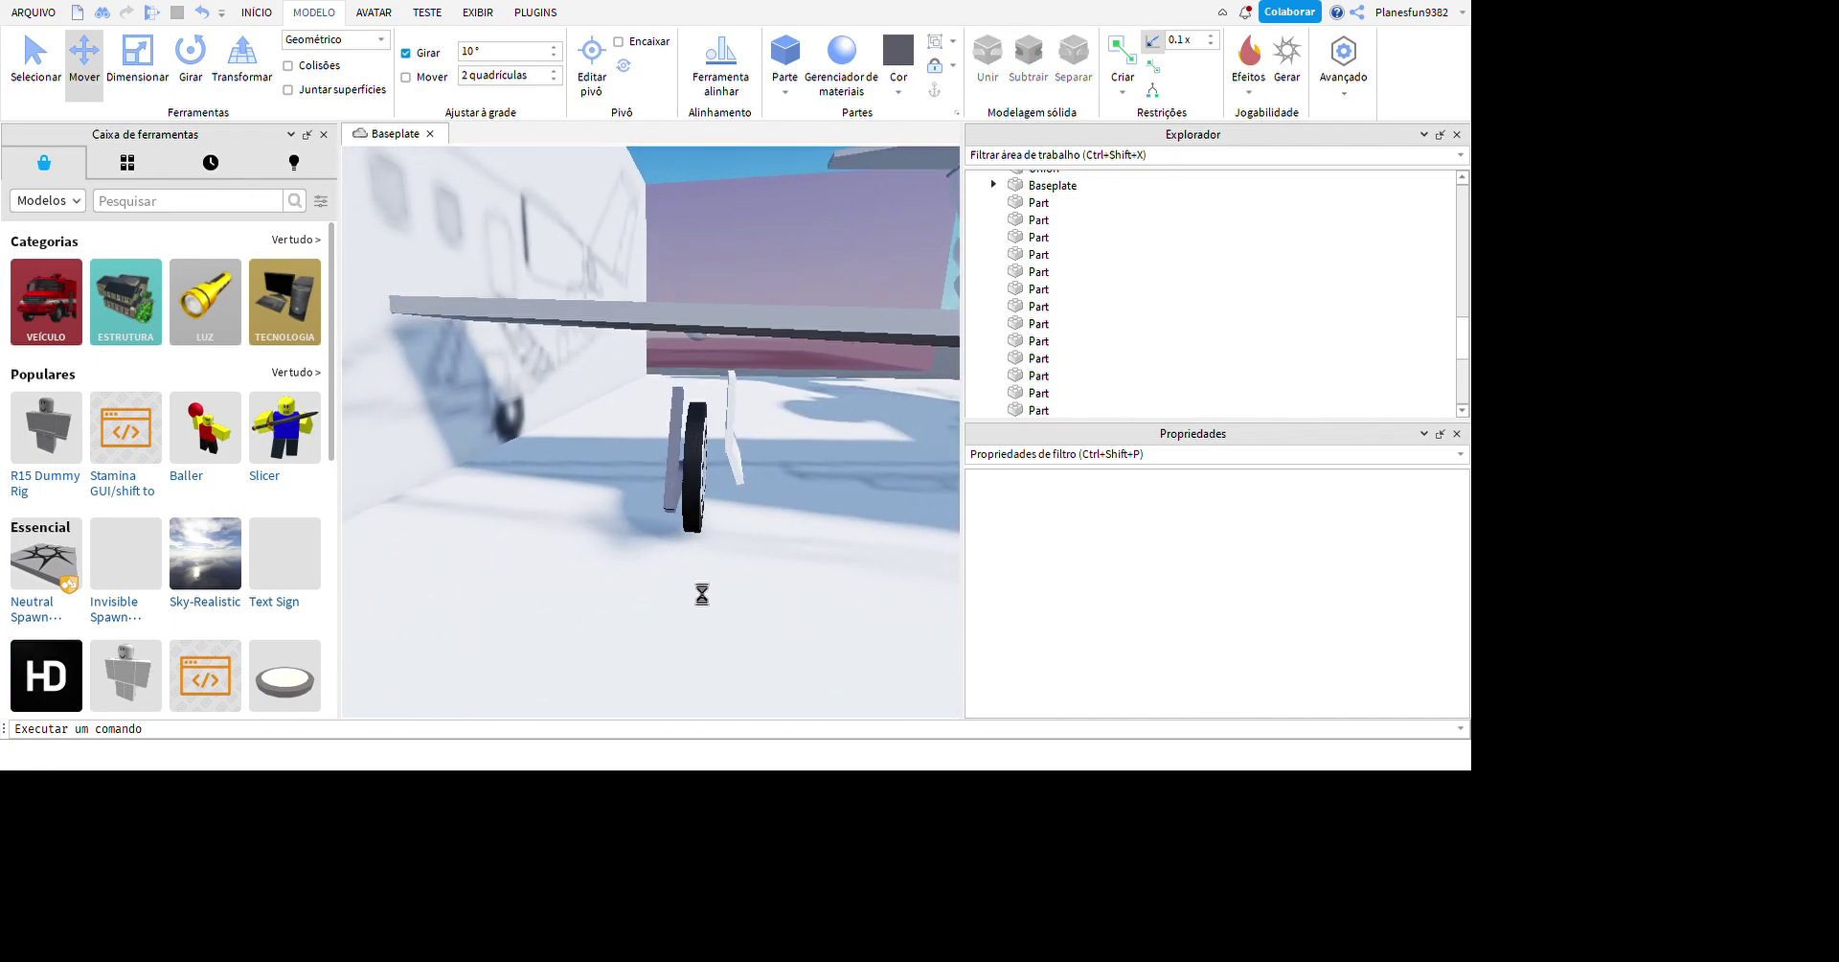
- Move the whole main gear assembly across the aircraft to beneath the far wing, close to the fuselage
drag(591, 390, 800, 587)
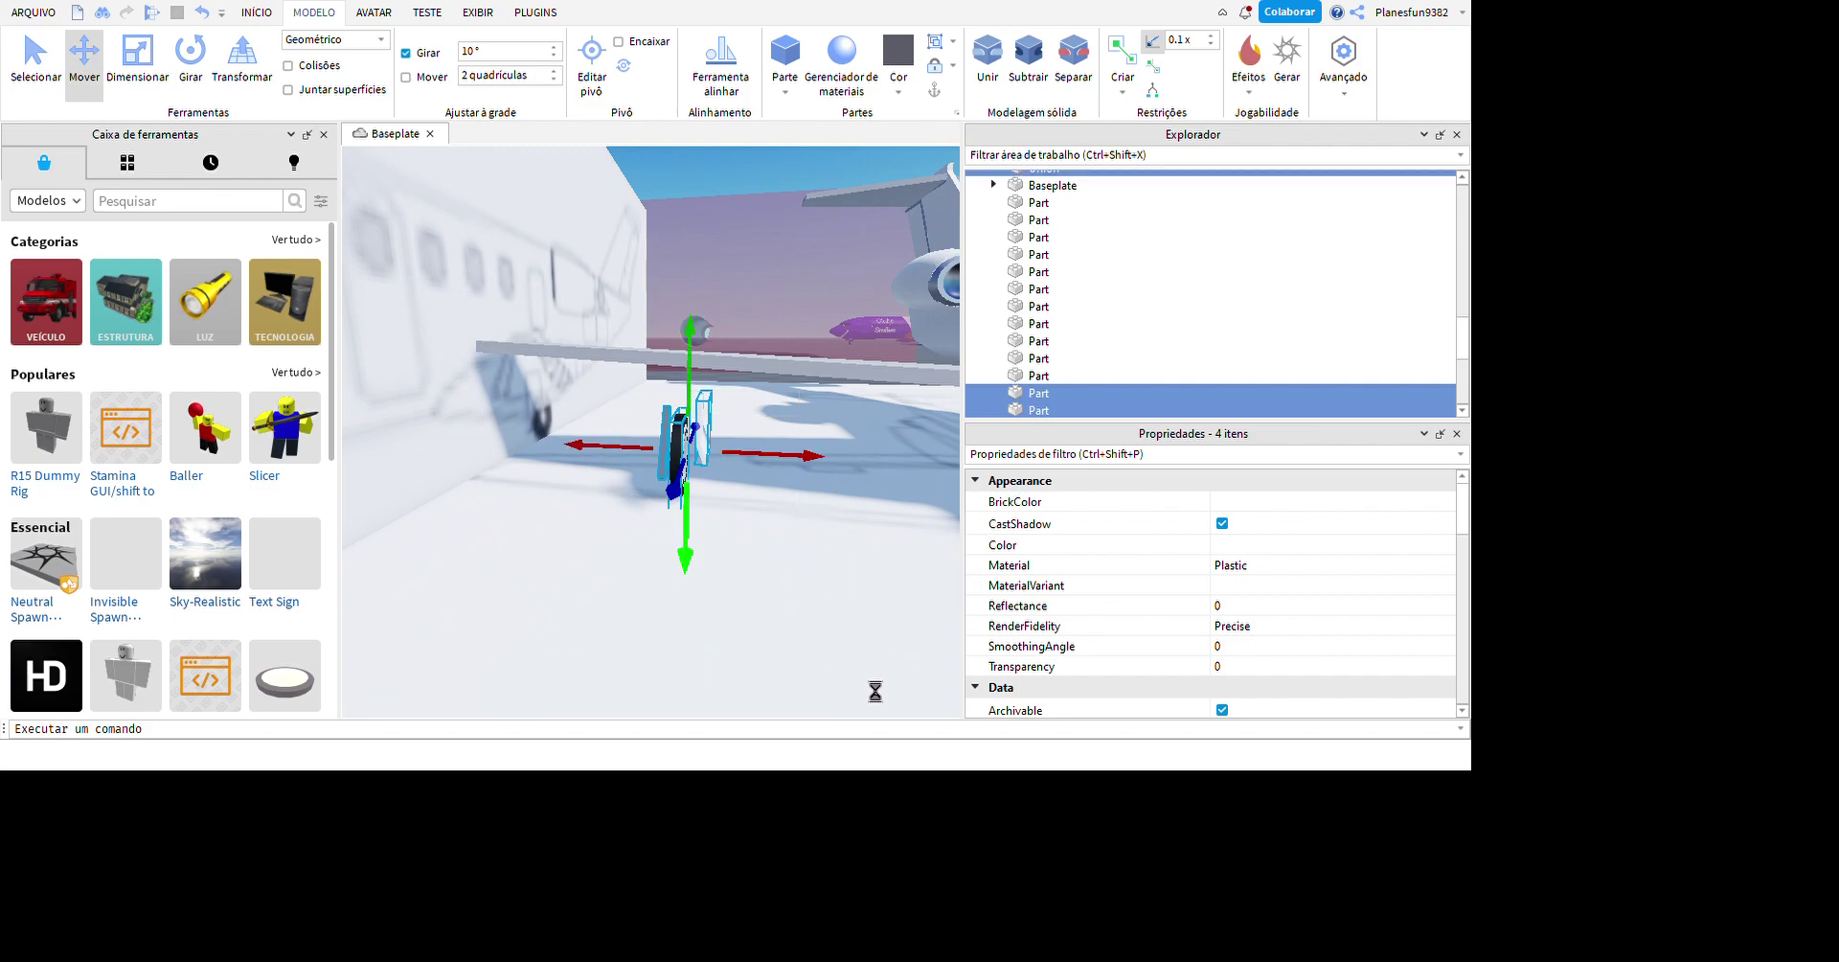
scroll(873, 685, up, 5)
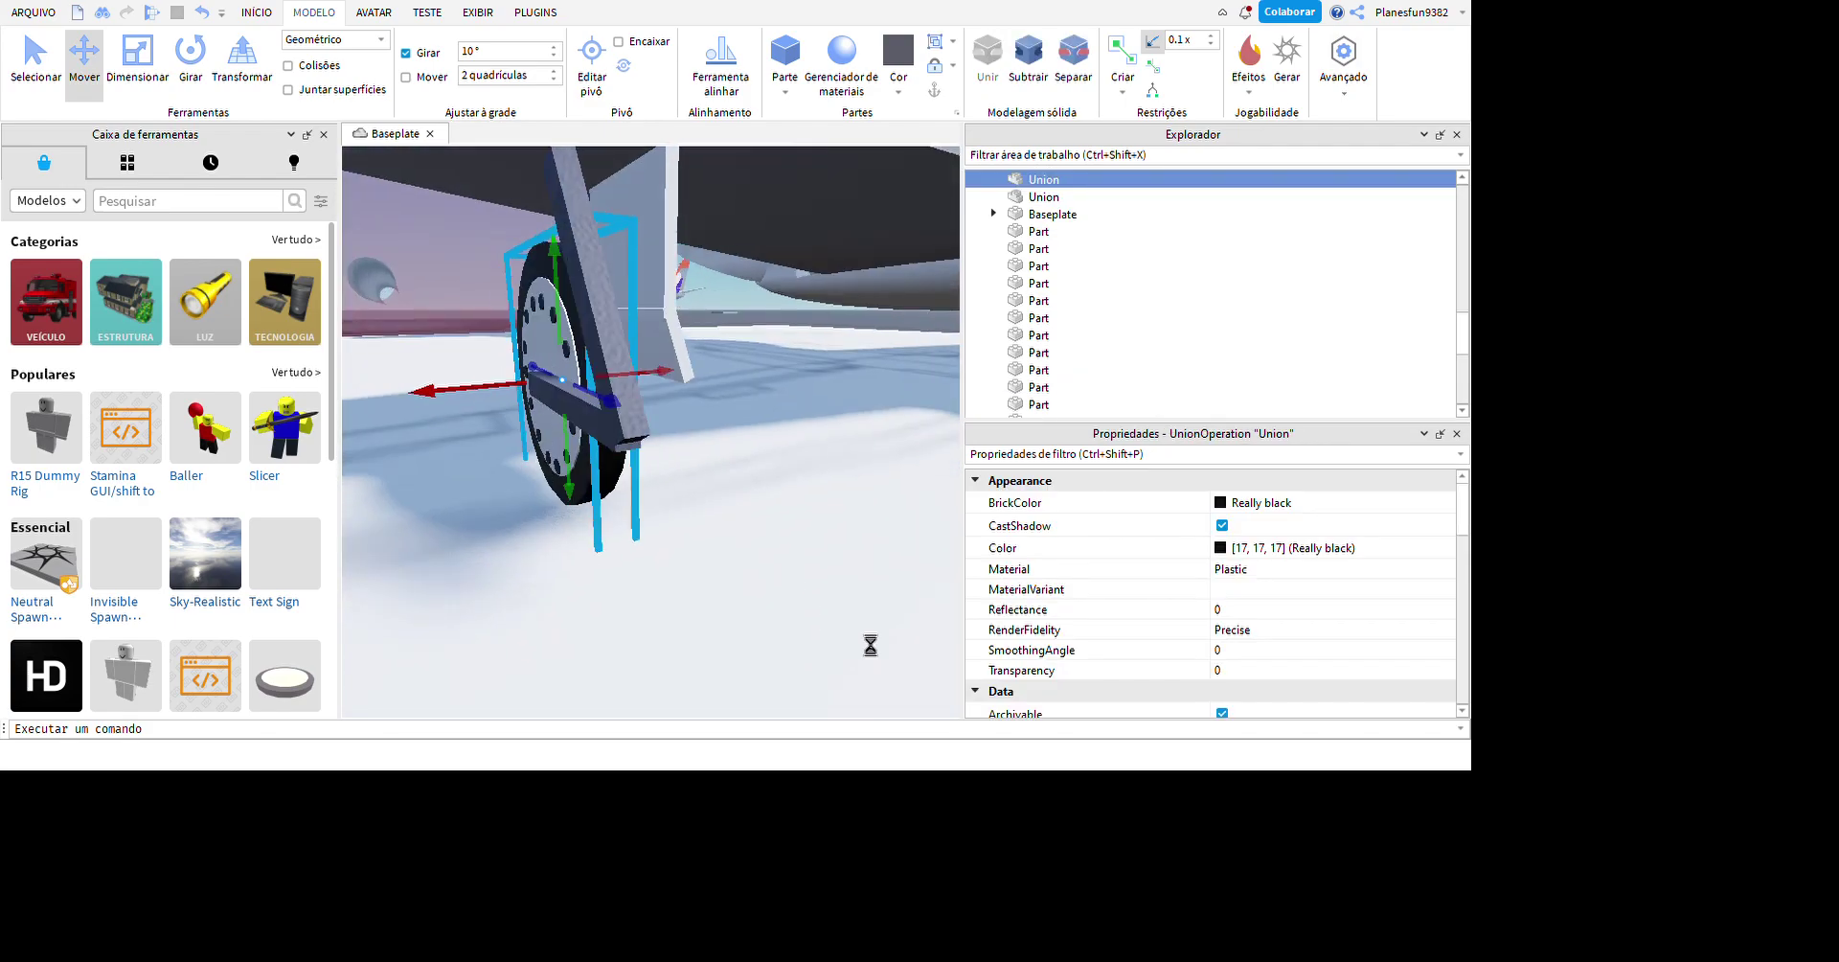
mouse_move(870, 644)
right_down()
mouse_move(911, 645)
mouse_move(900, 517)
mouse_move(910, 531)
mouse_move(939, 507)
right_up()
scroll(882, 538, up, 3)
scroll(883, 541, down, 3)
drag(515, 372, 759, 534)
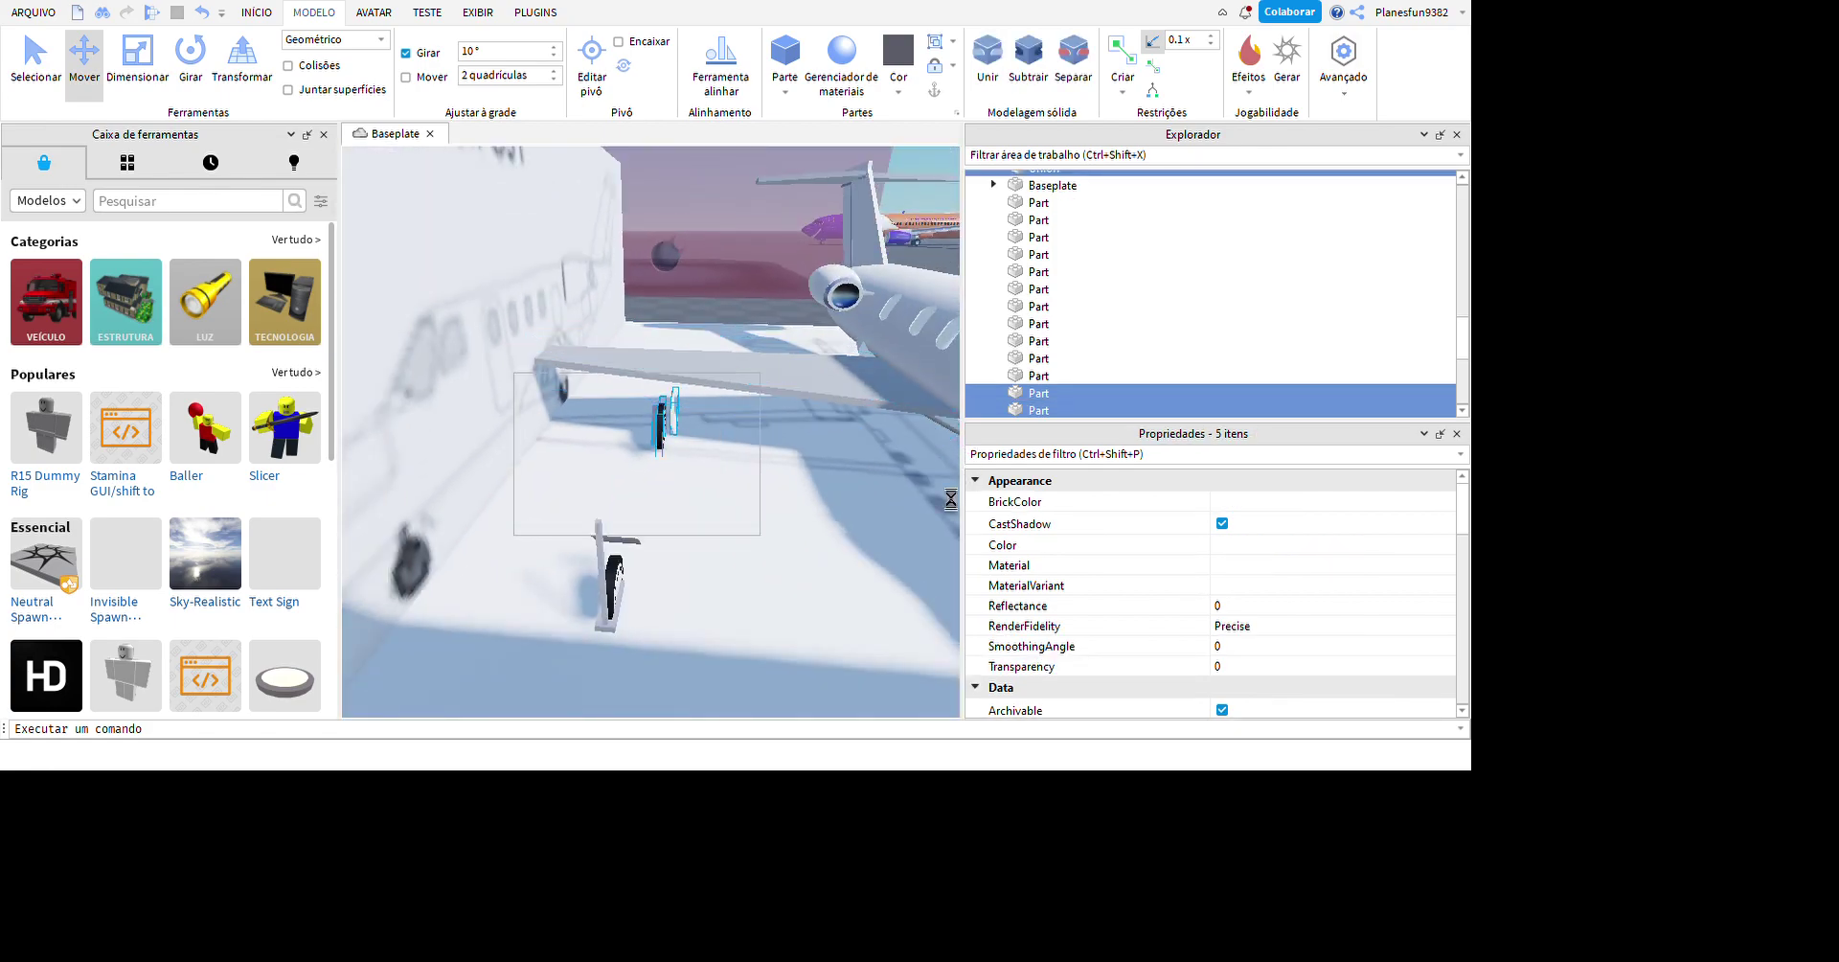
drag(950, 499, 945, 488)
key(f)
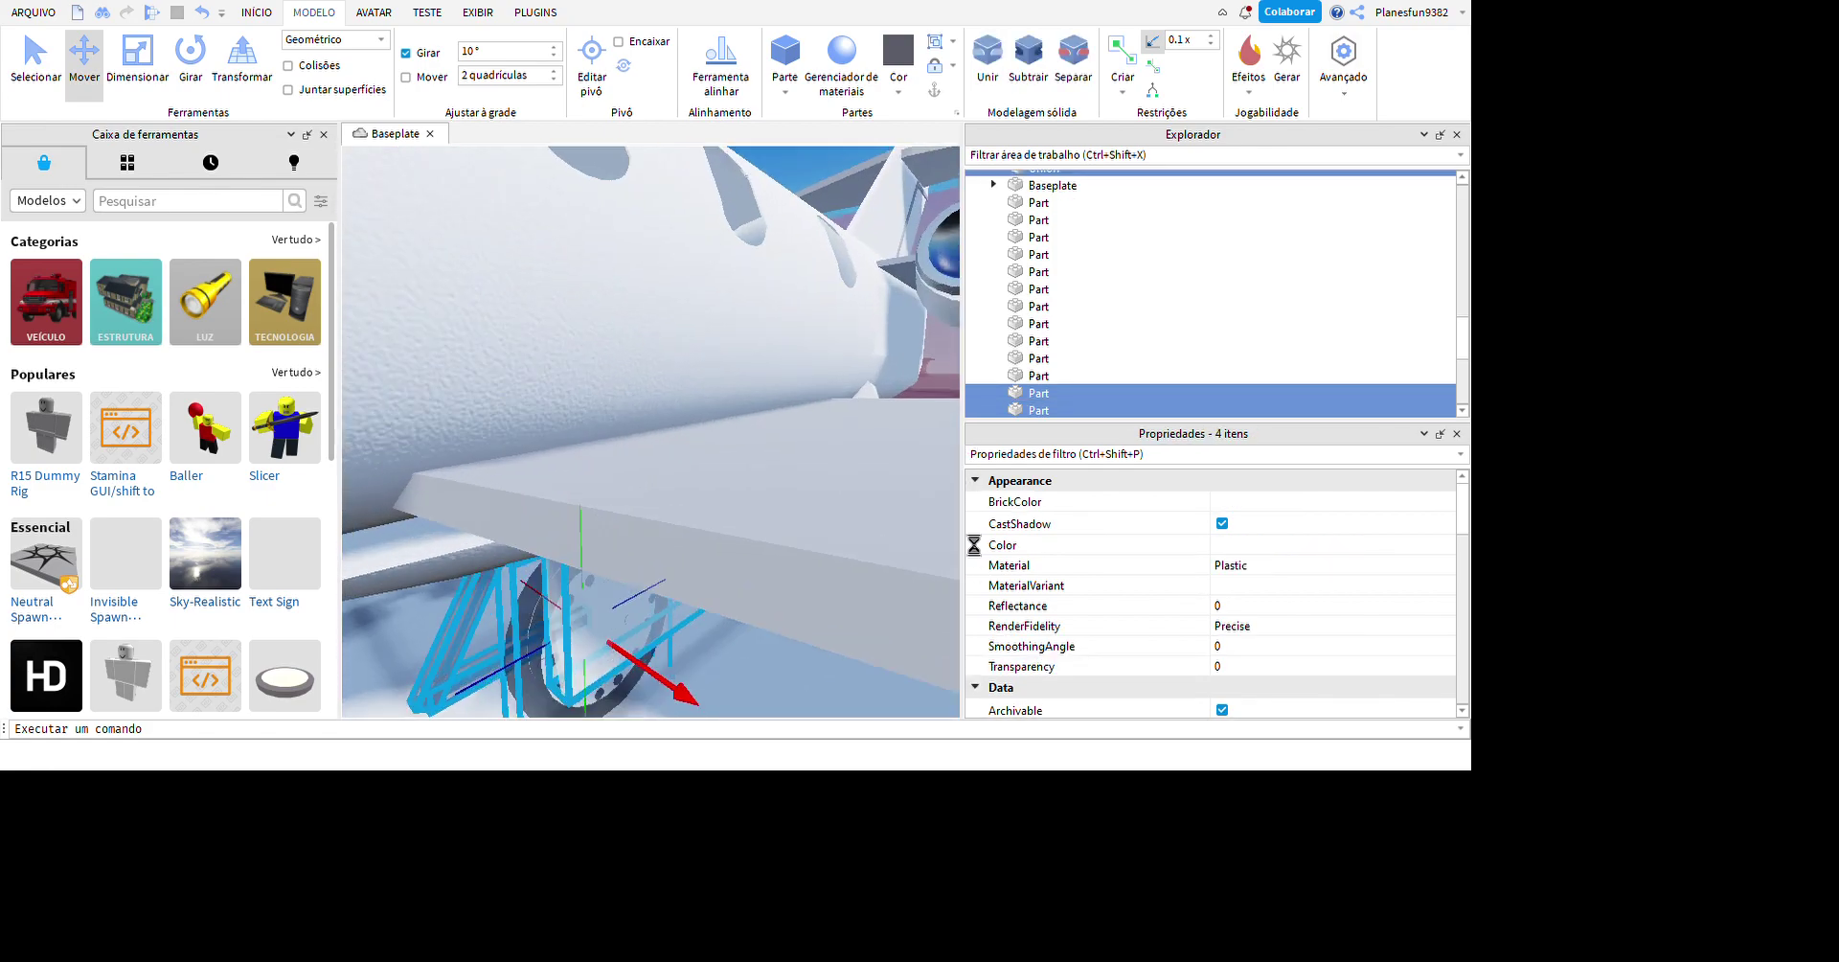
right_drag(901, 543, 959, 574)
right_drag(1073, 579, 1027, 541)
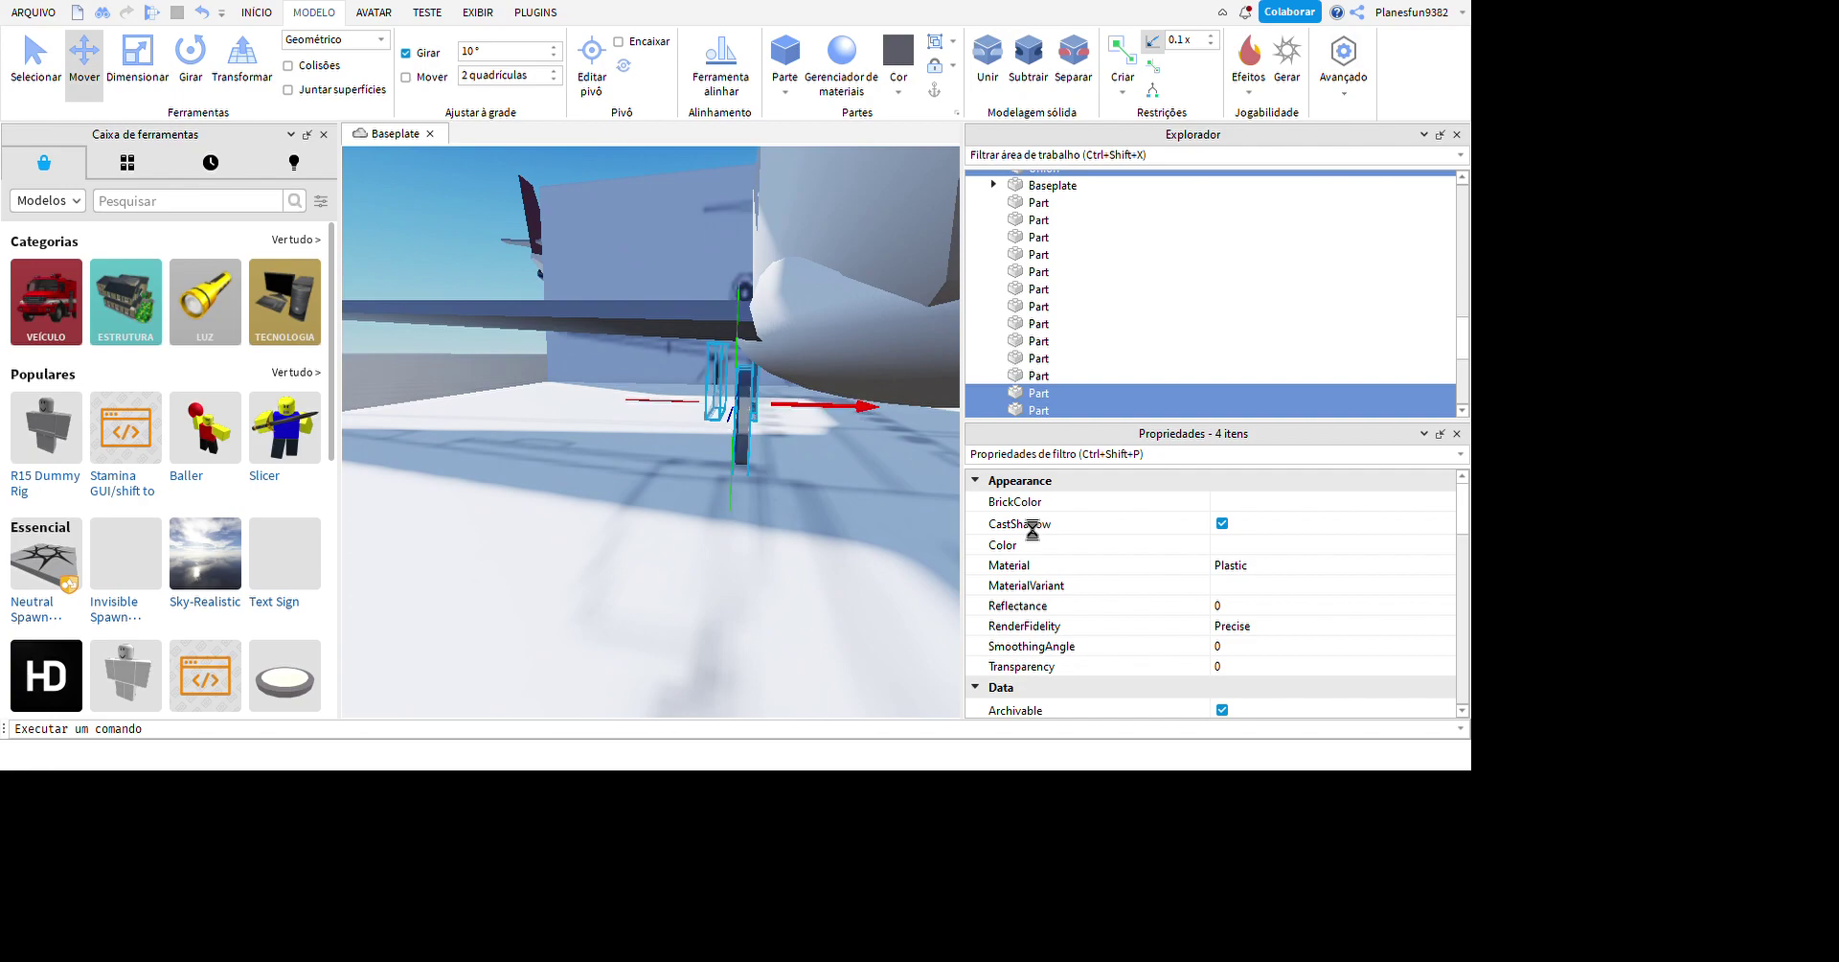
- Widen the black tyre of the main gear sideways
scroll(842, 619, up, 5)
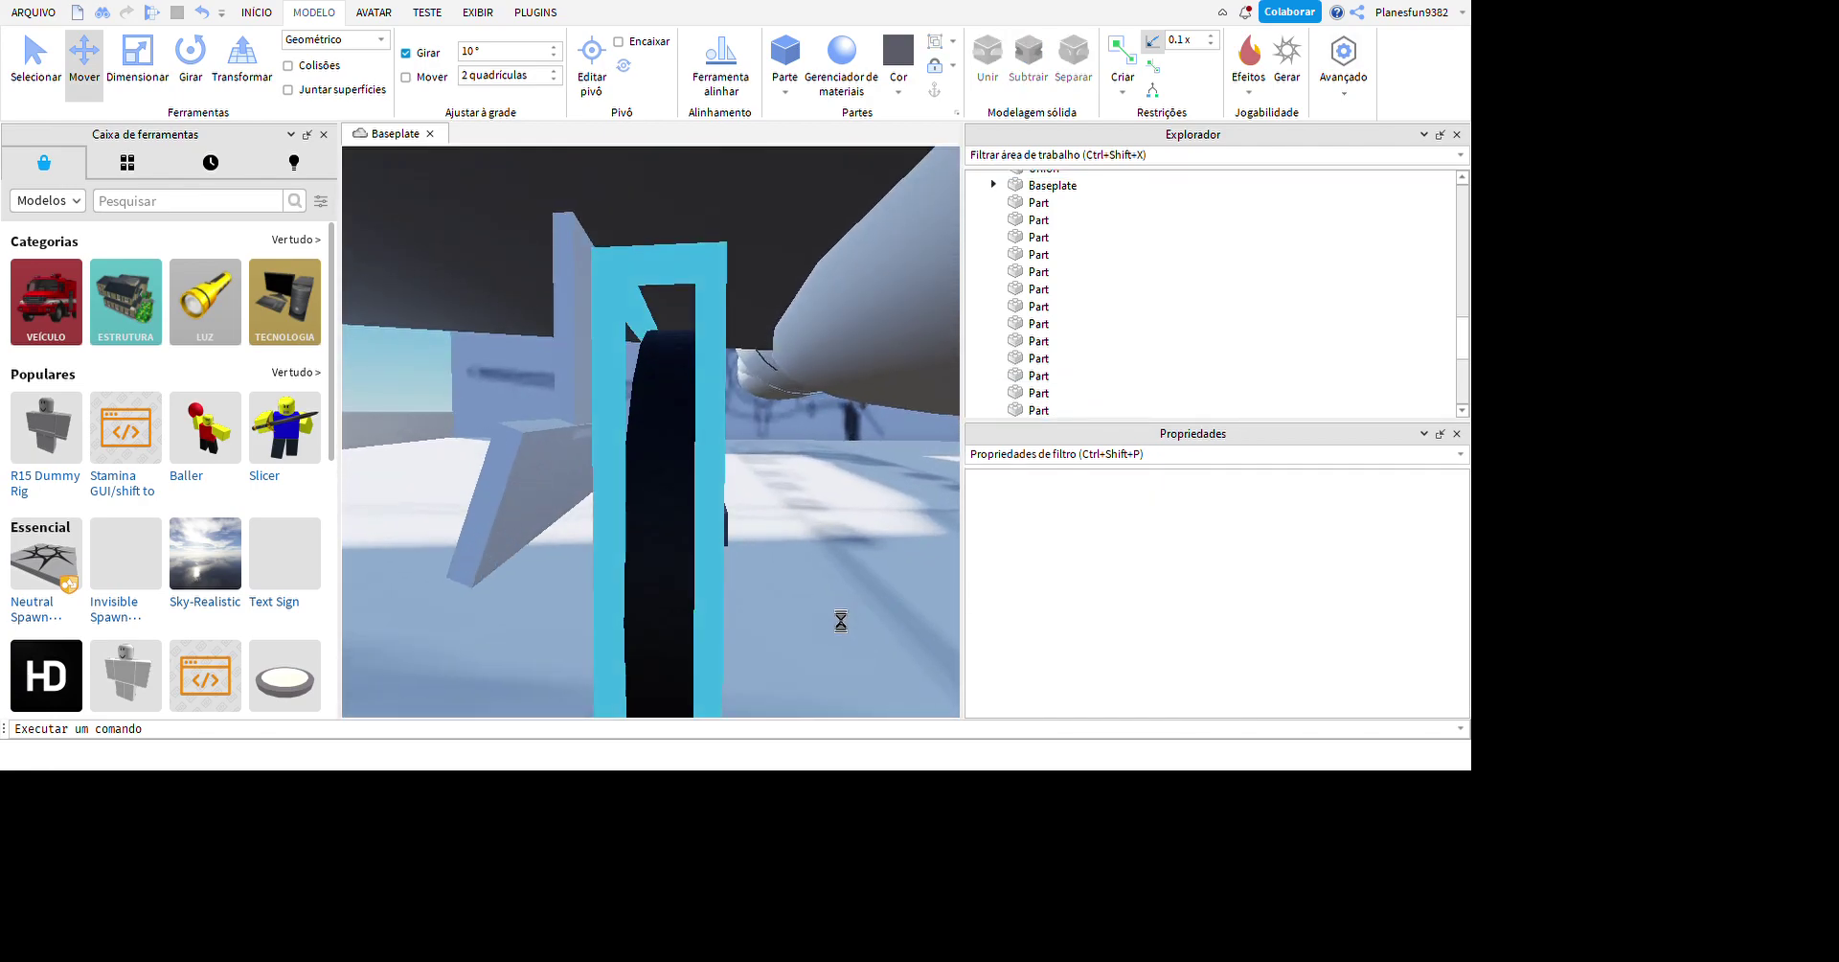
right_drag(817, 576, 928, 614)
key(ctrl+shift+g)
key(ctrl+3)
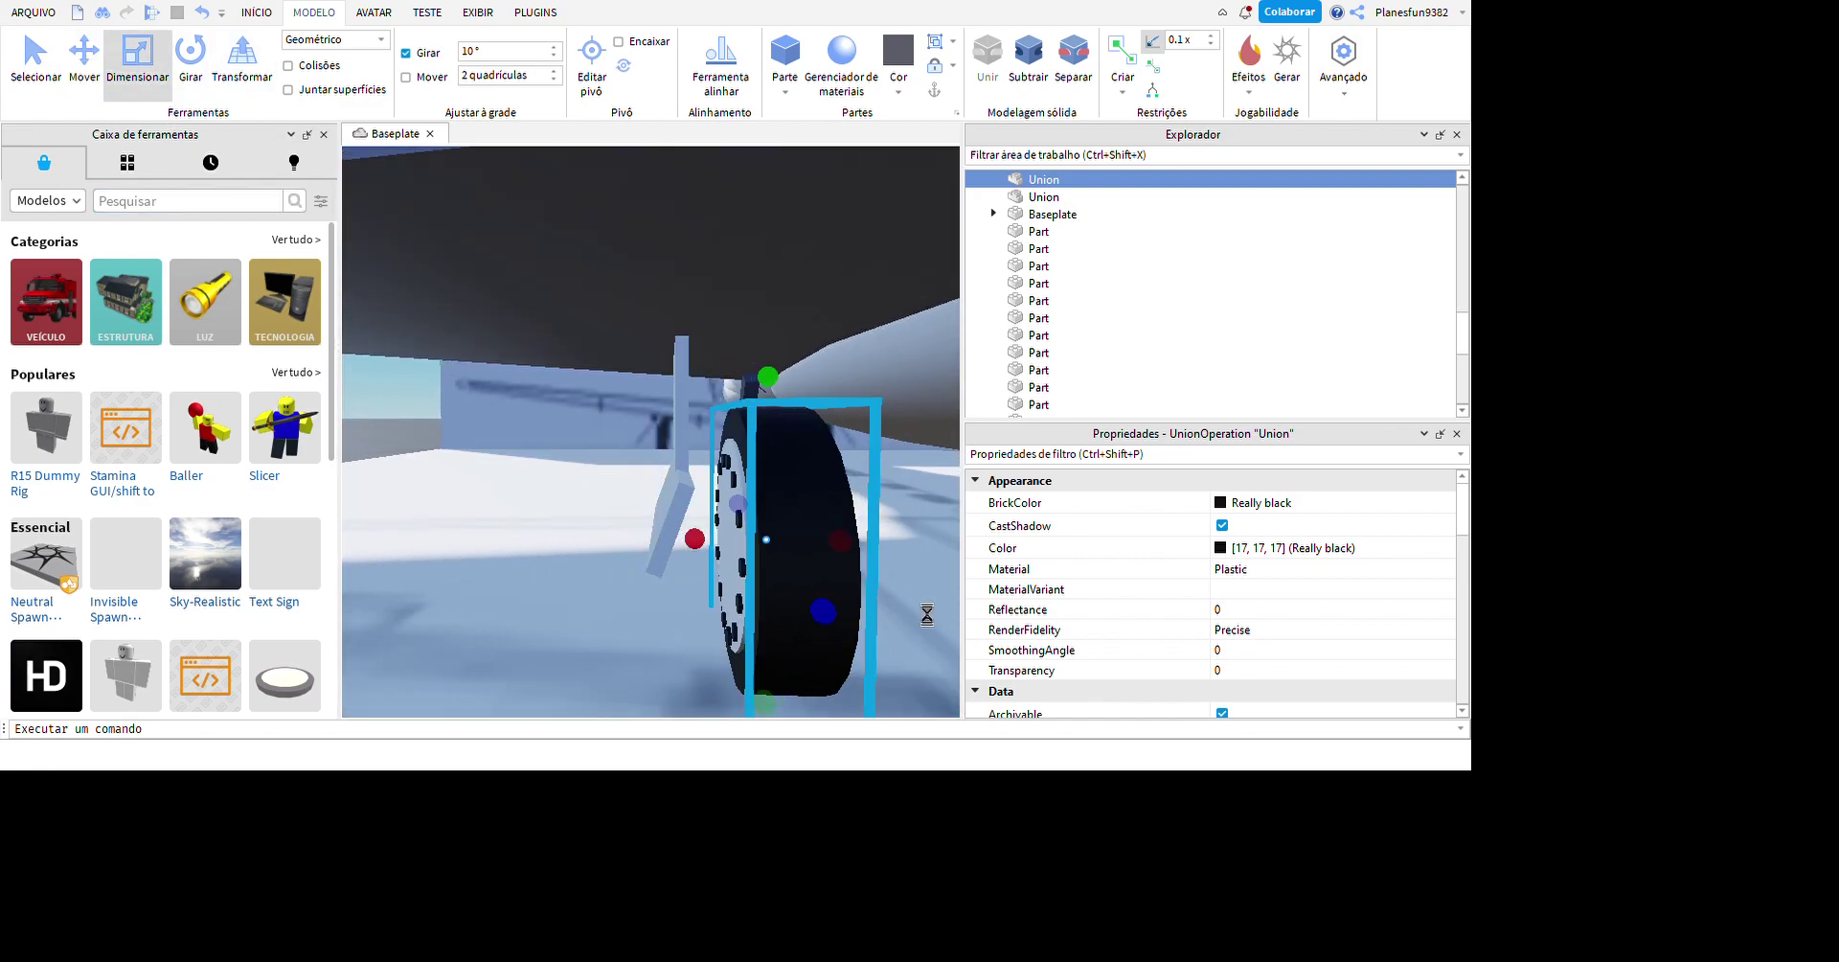
scroll(869, 597, down, 3)
click(801, 706)
- Thicken the slanted strut and the horizontal grey bar sideways to suit the wider tyre
scroll(911, 579, up, 8)
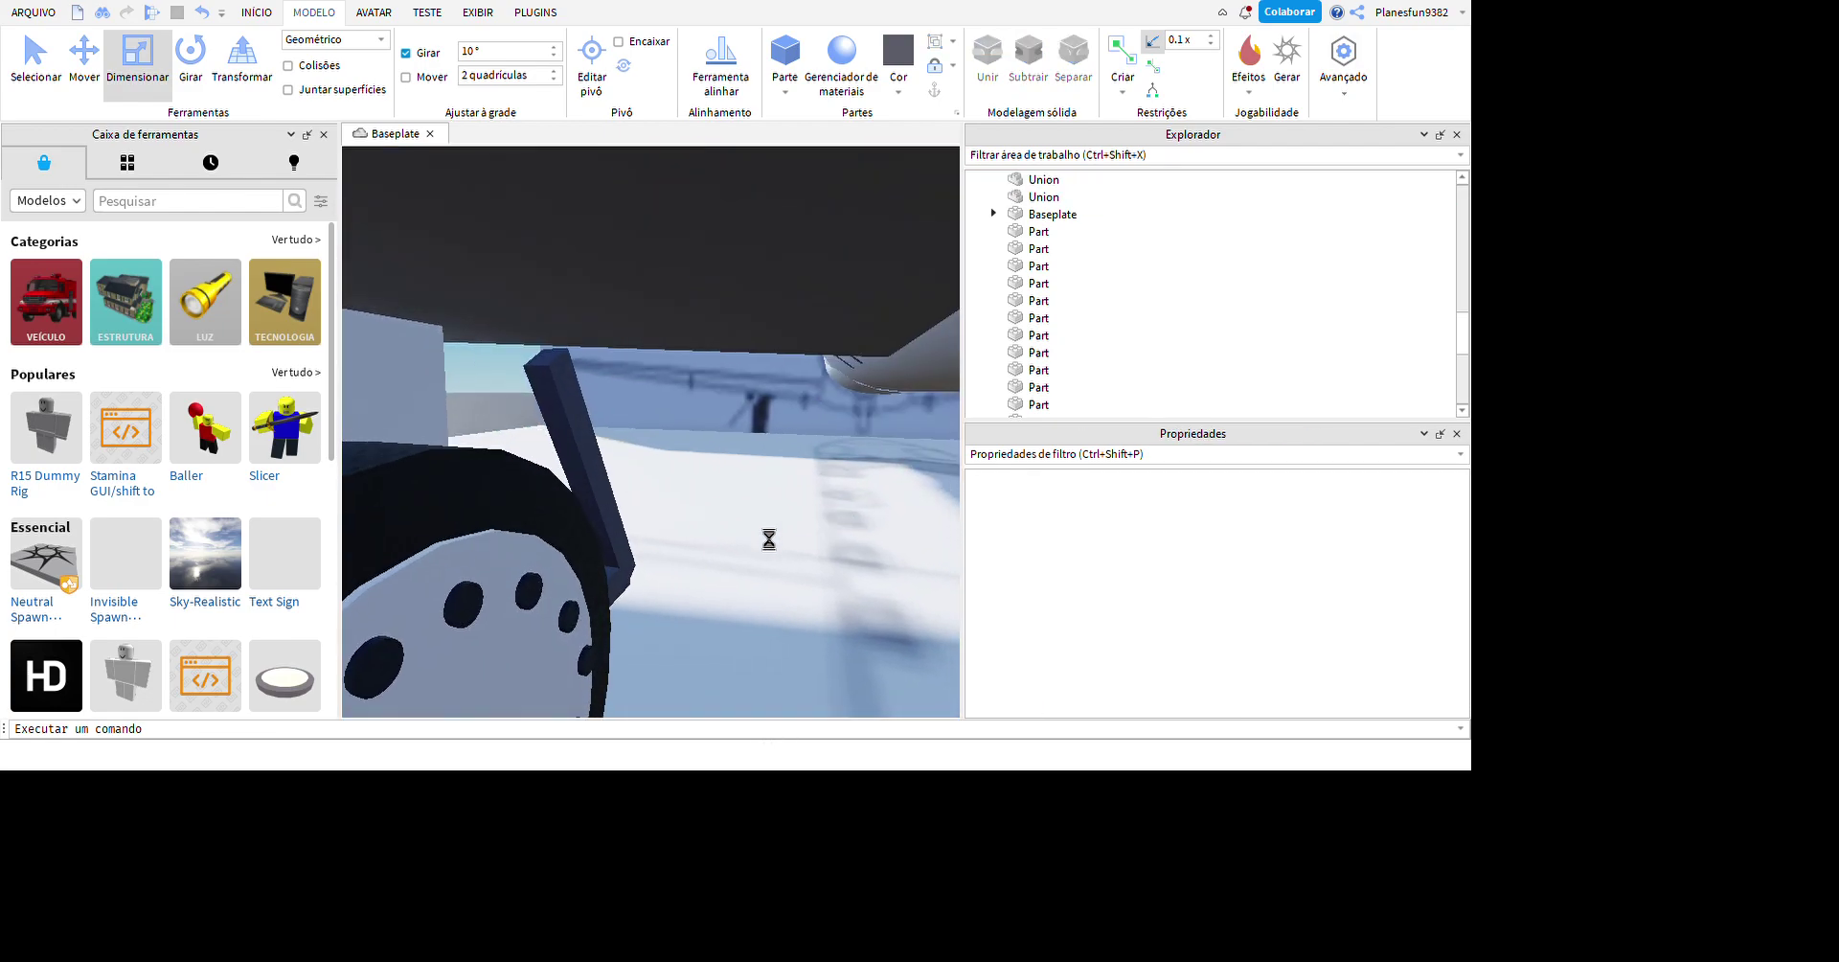
click(580, 450)
key(f)
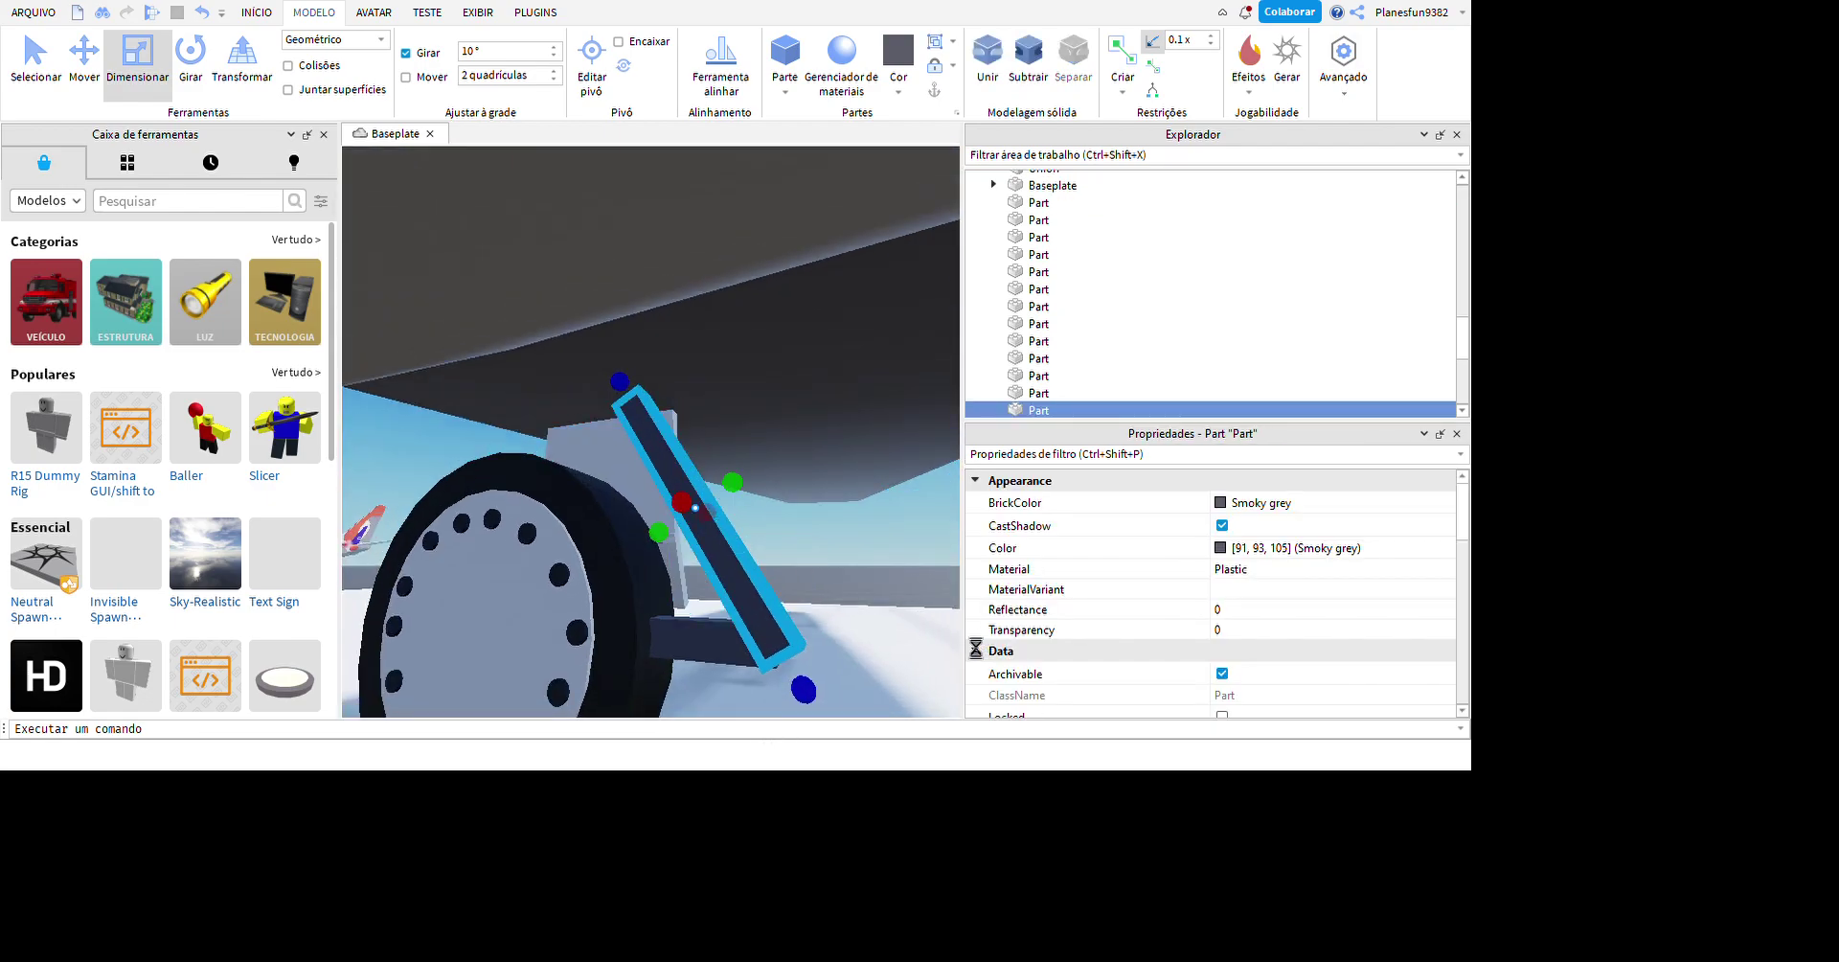
key(Up)
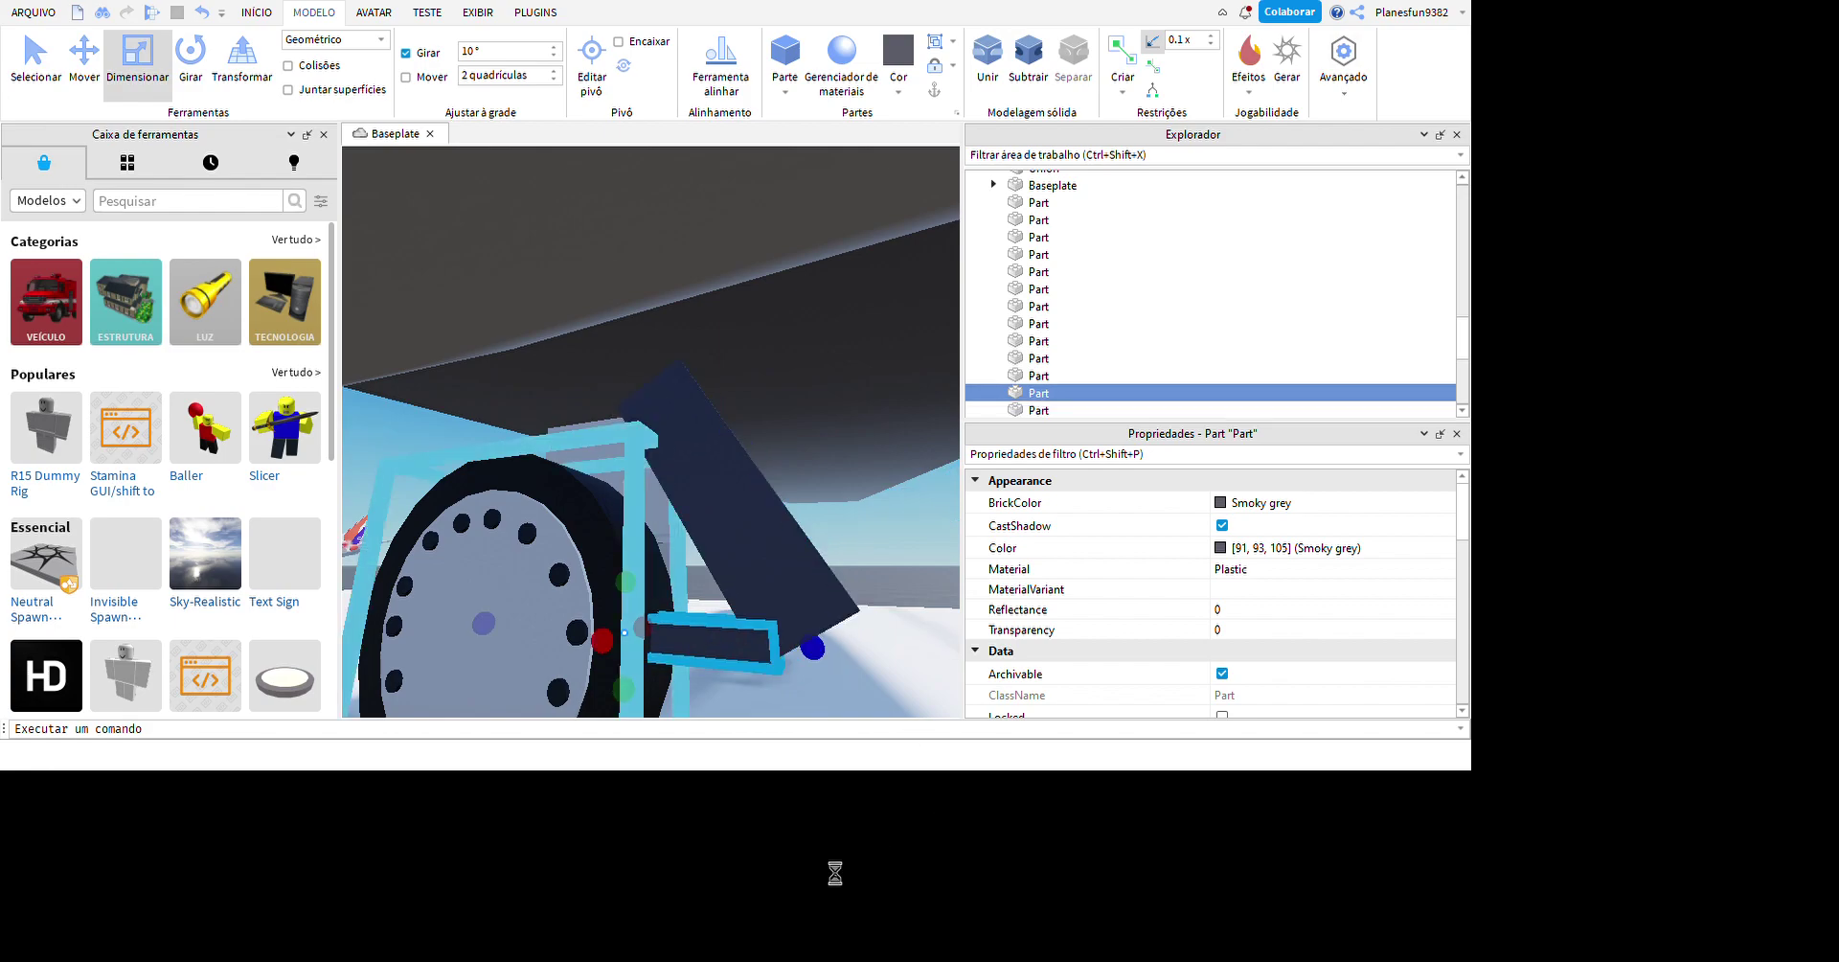
key(Down)
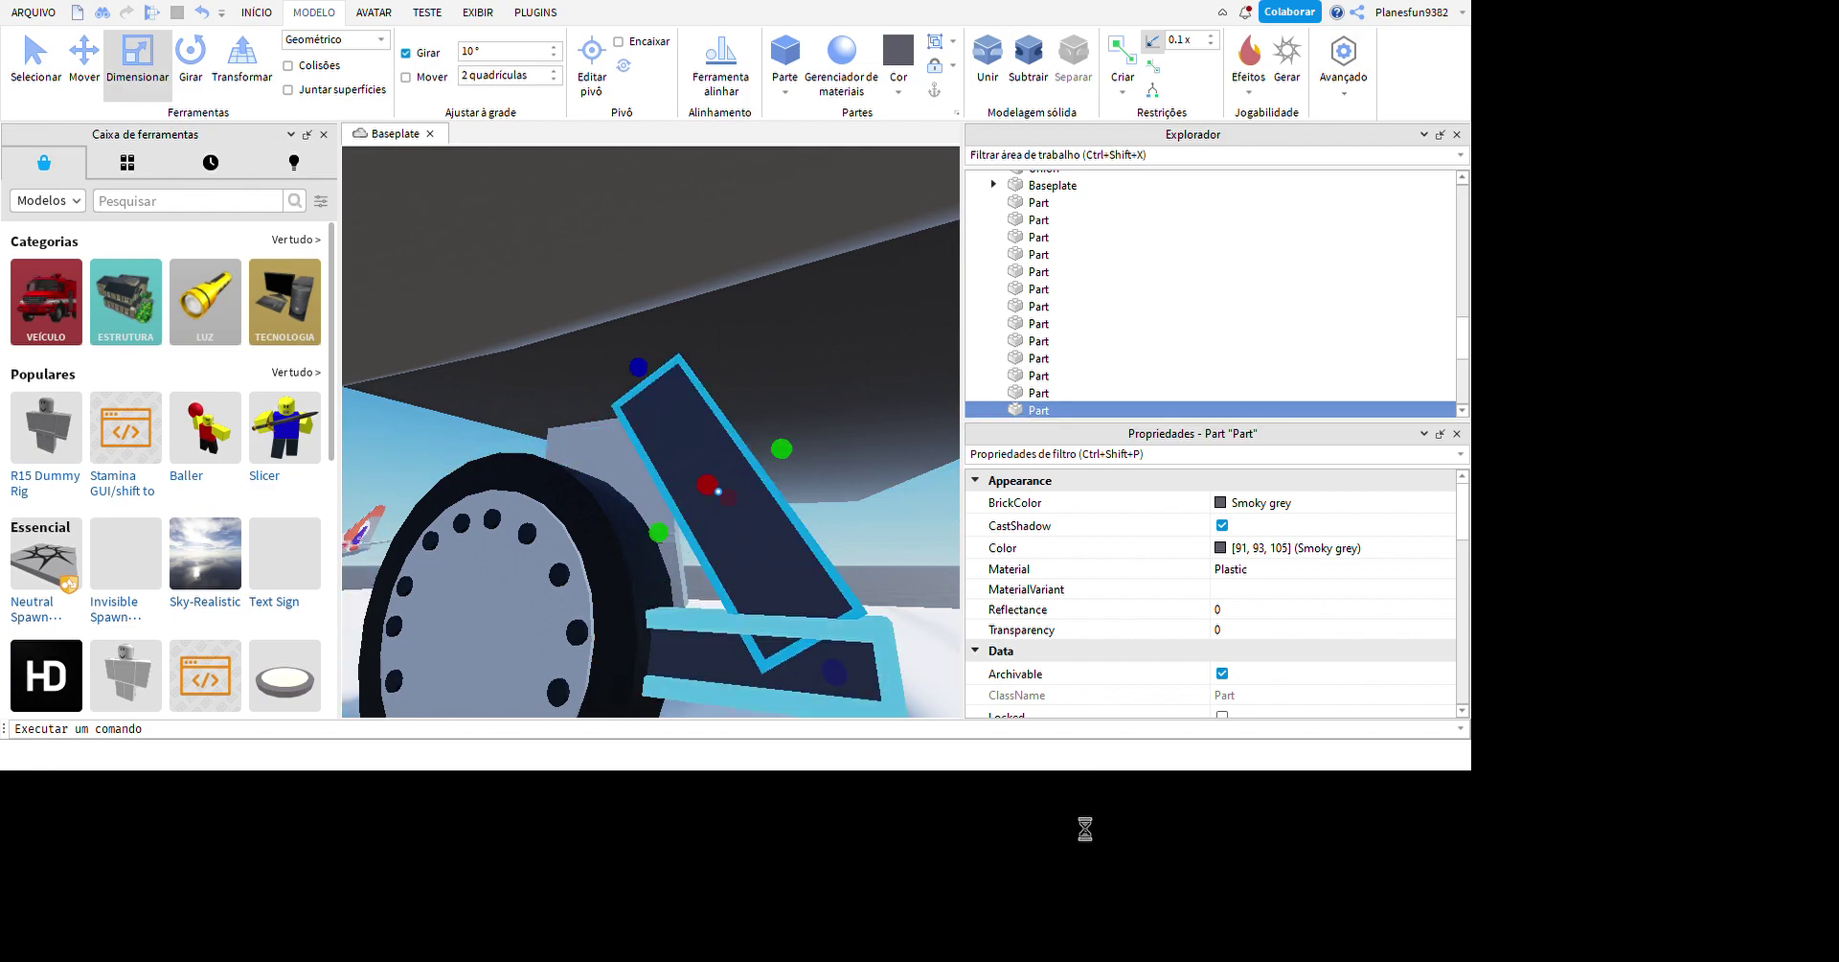
key(s)
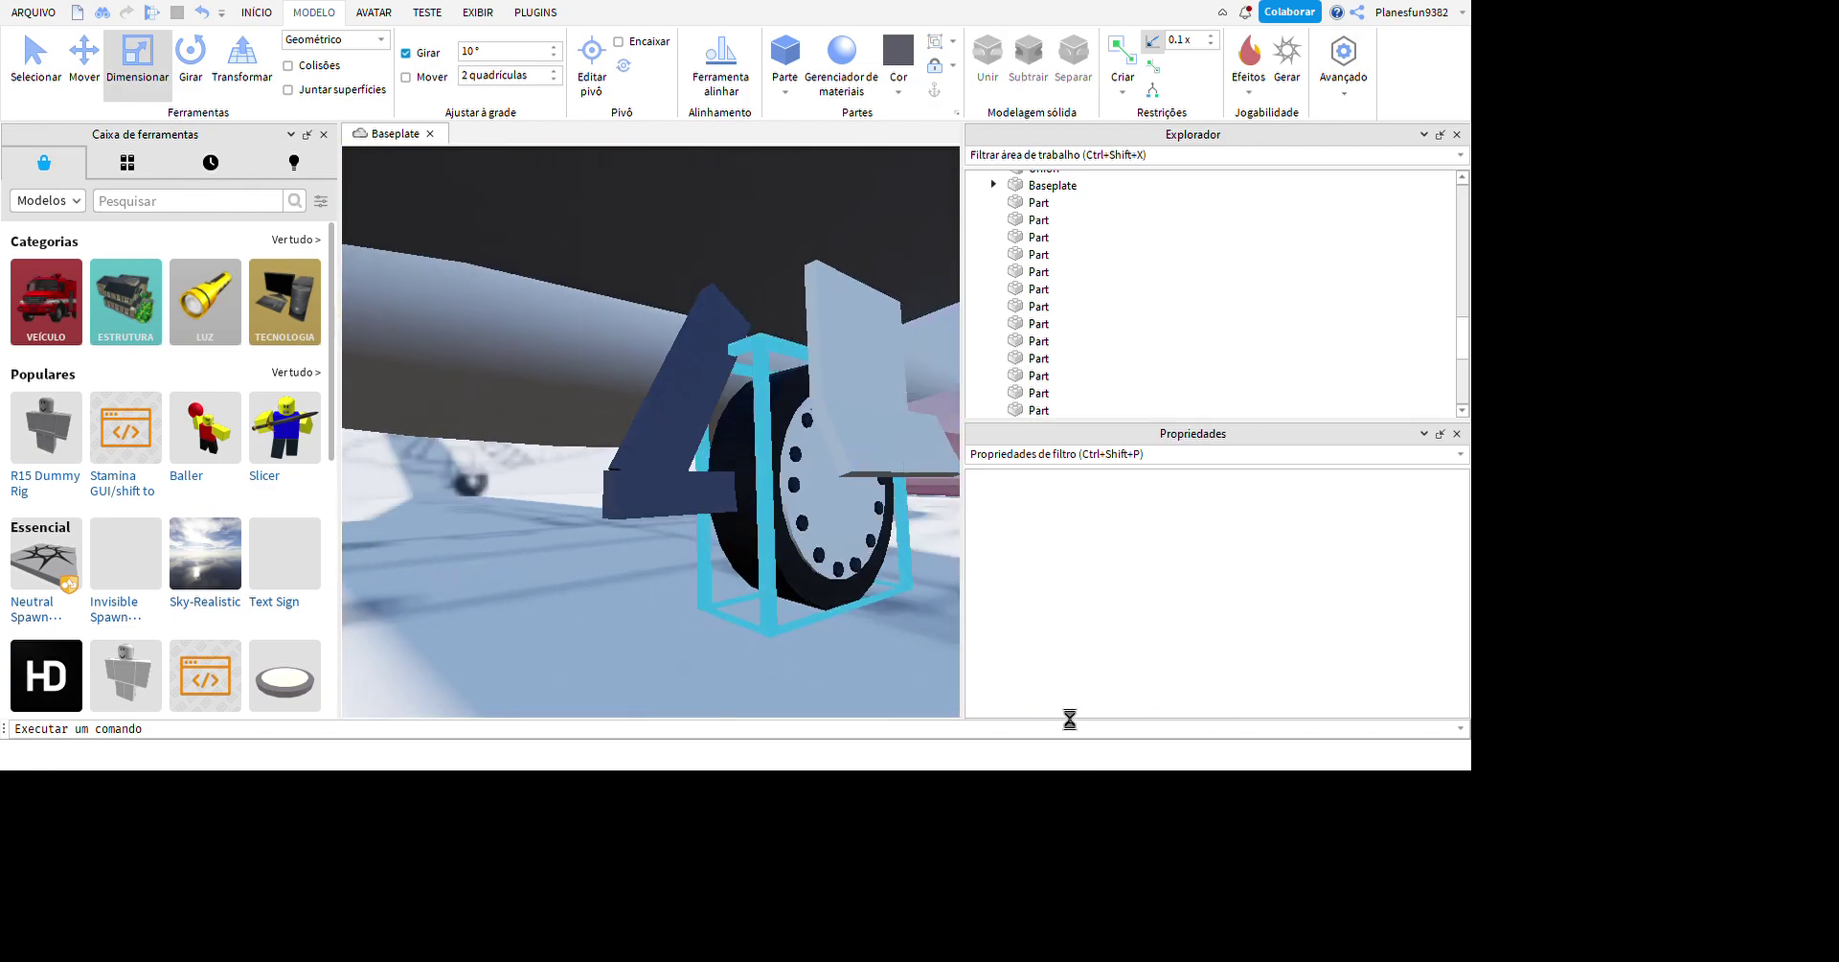
- Undo the stray edit and adjust the sideways position of the complete main gear assembly under the wing
right_drag(888, 622, 815, 611)
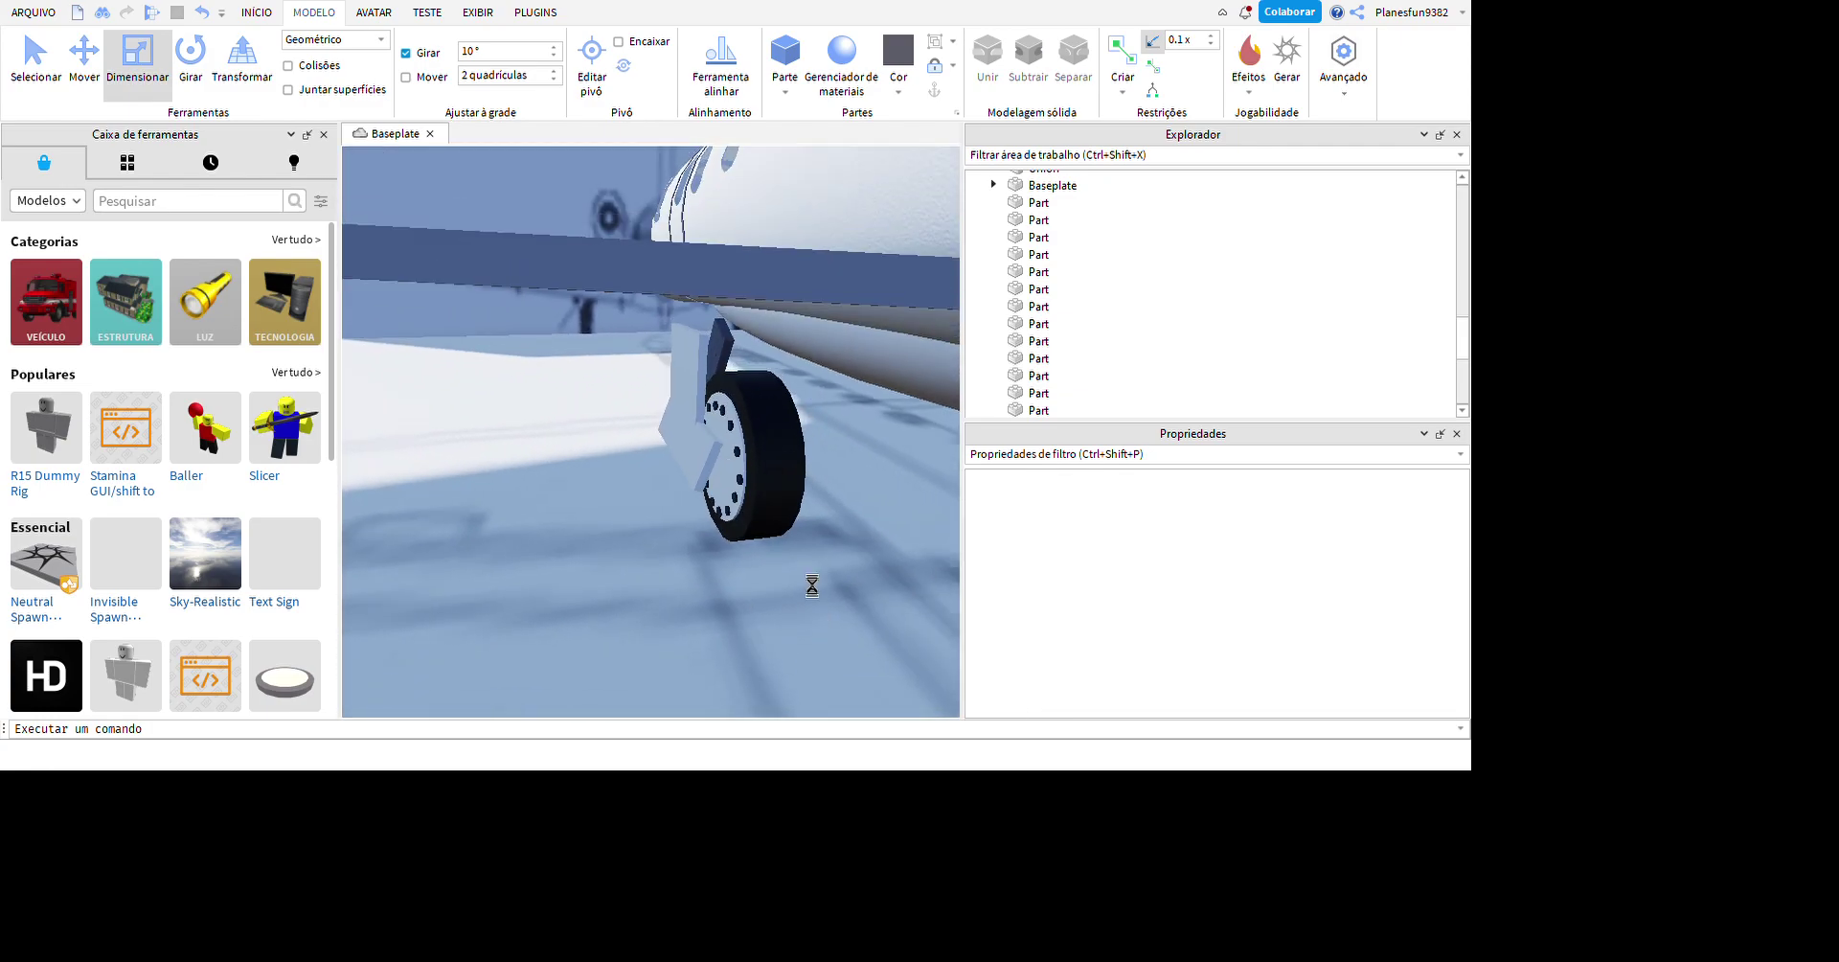
right_drag(887, 460, 936, 450)
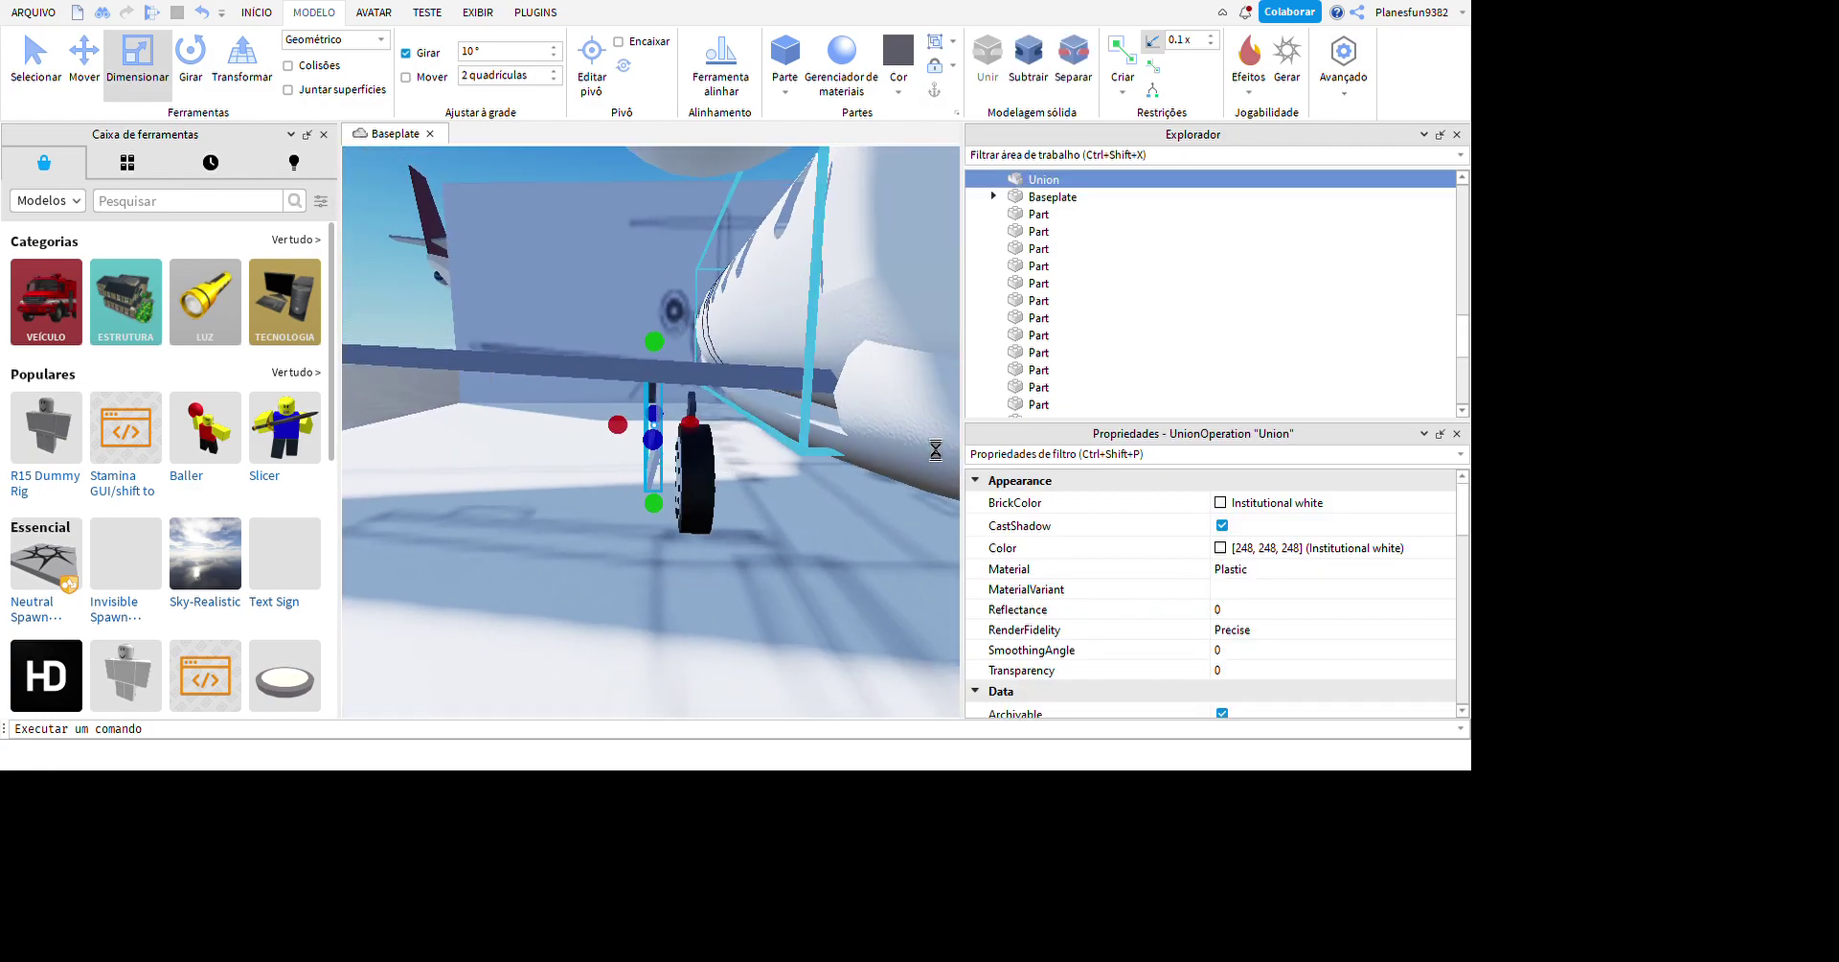
key(ctrl+z)
key(w)
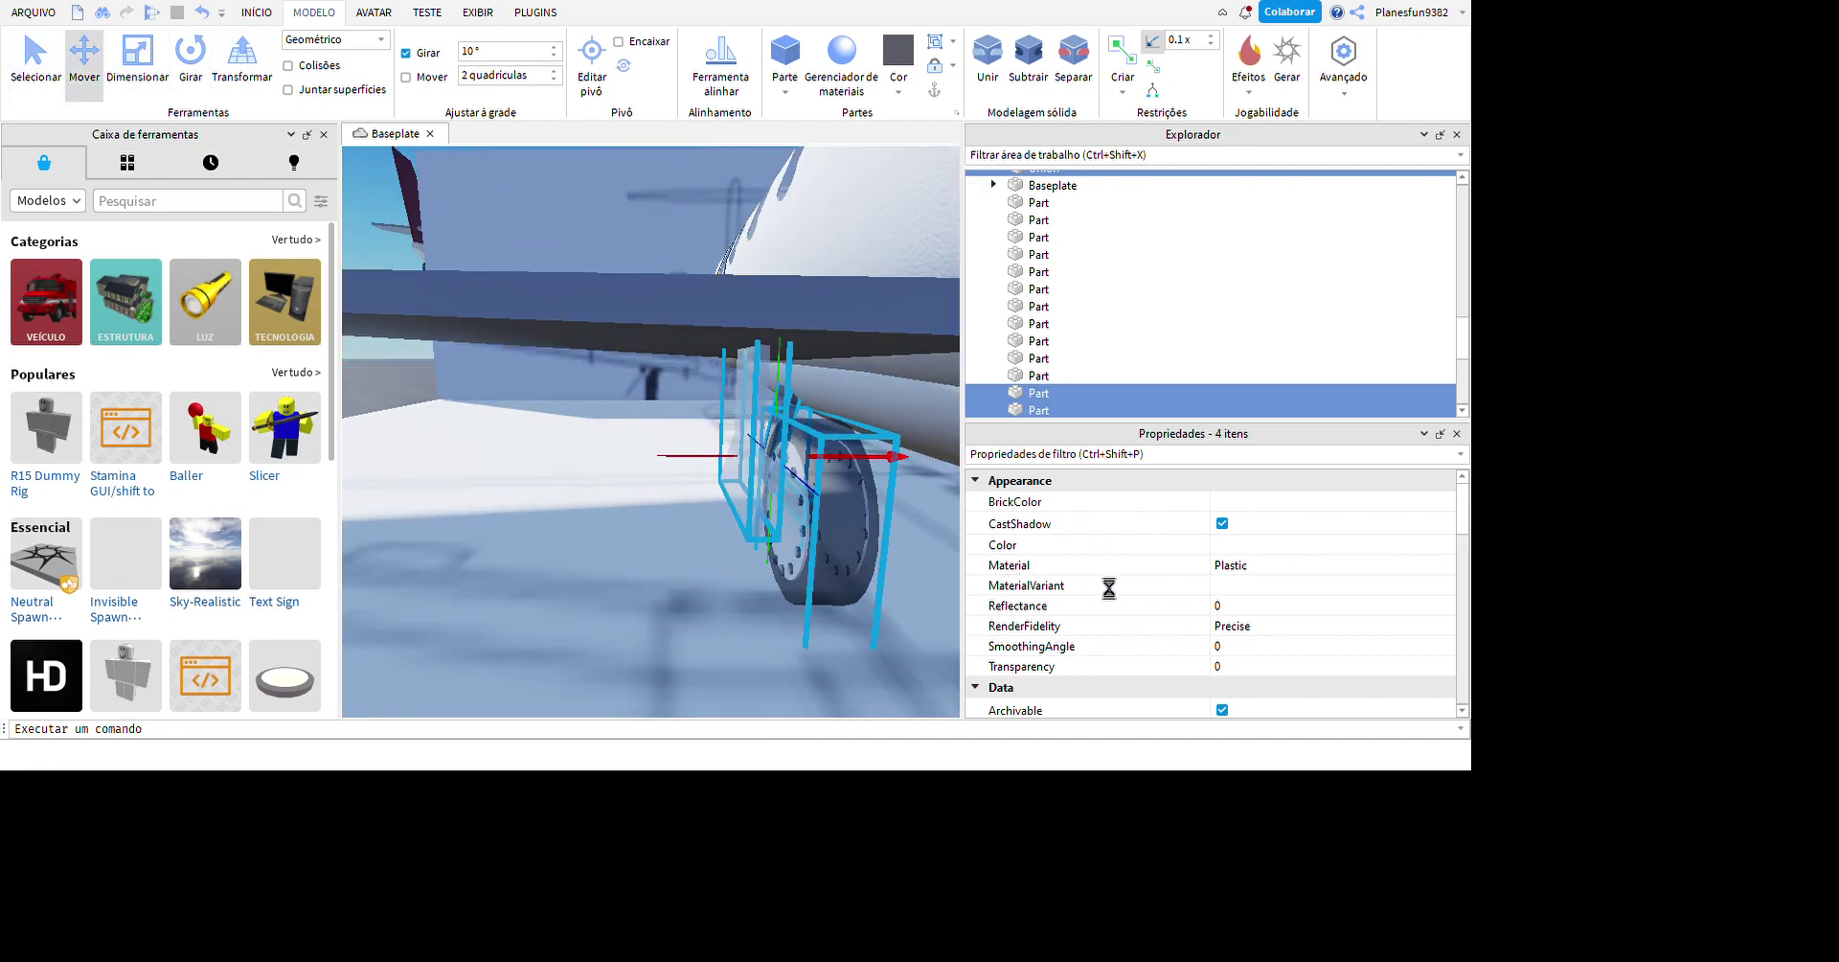
click(610, 618)
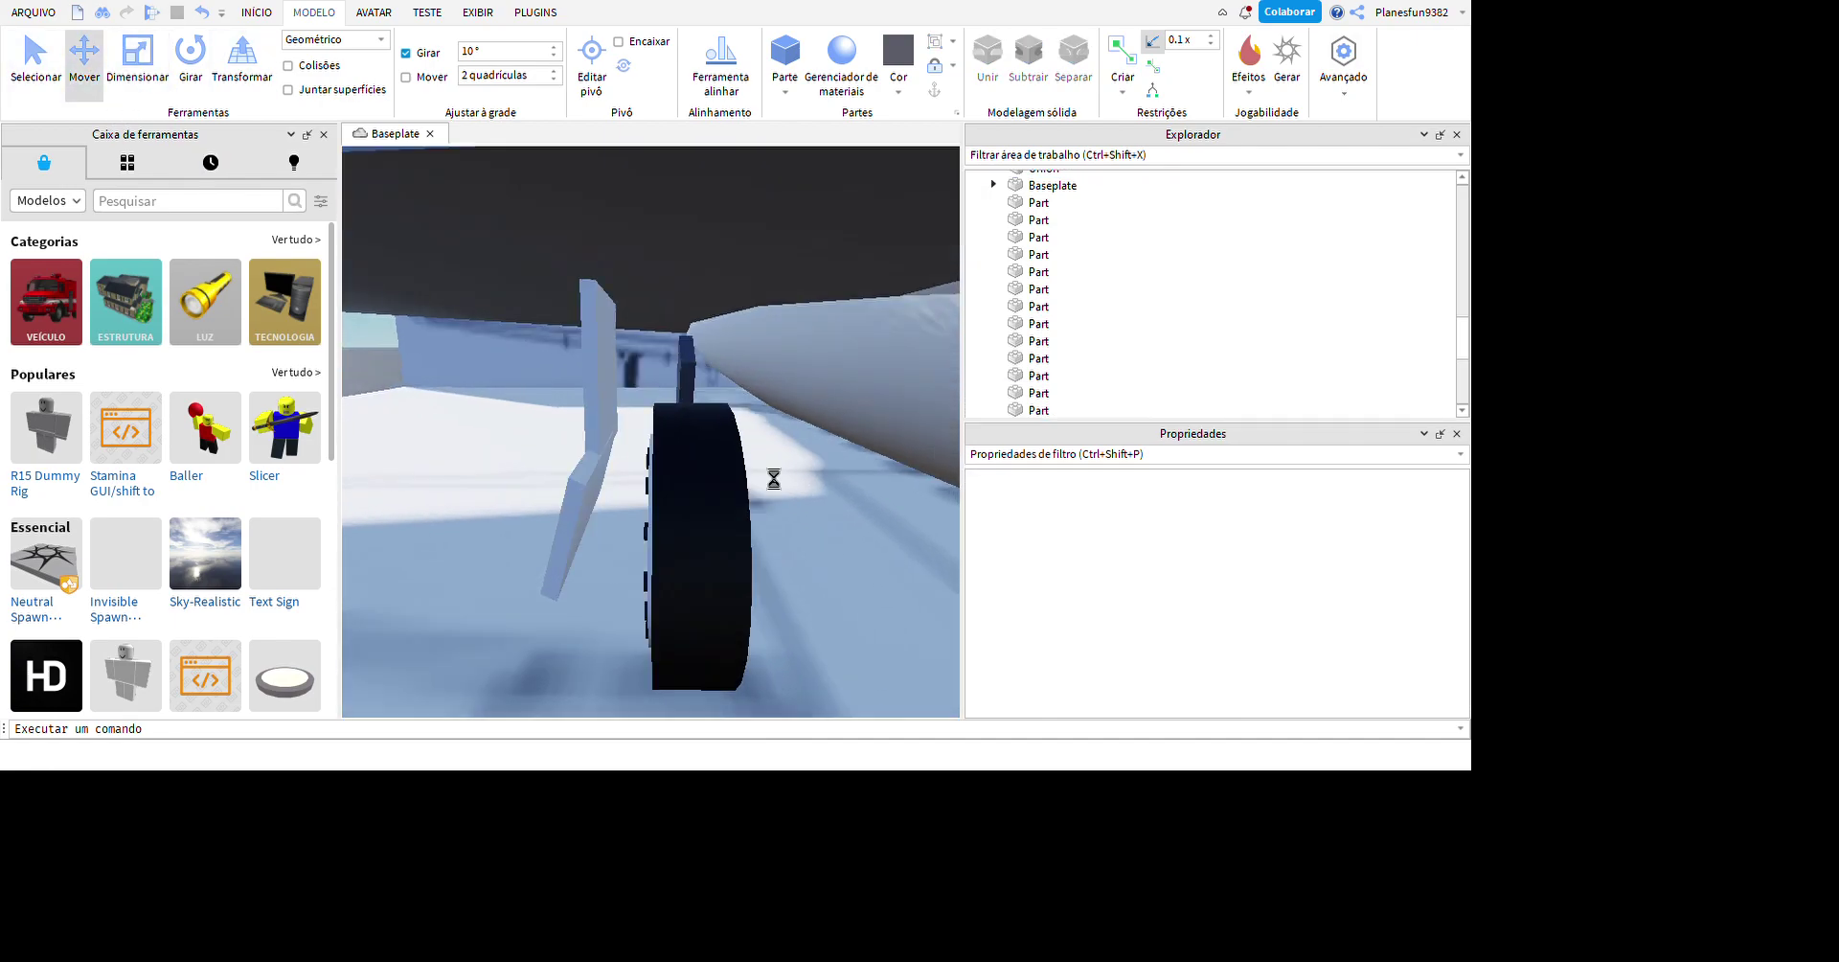
- Lengthen the slanted grey strut upward until it runs through the wing above the main wheel
click(671, 345)
key(ctrl+3)
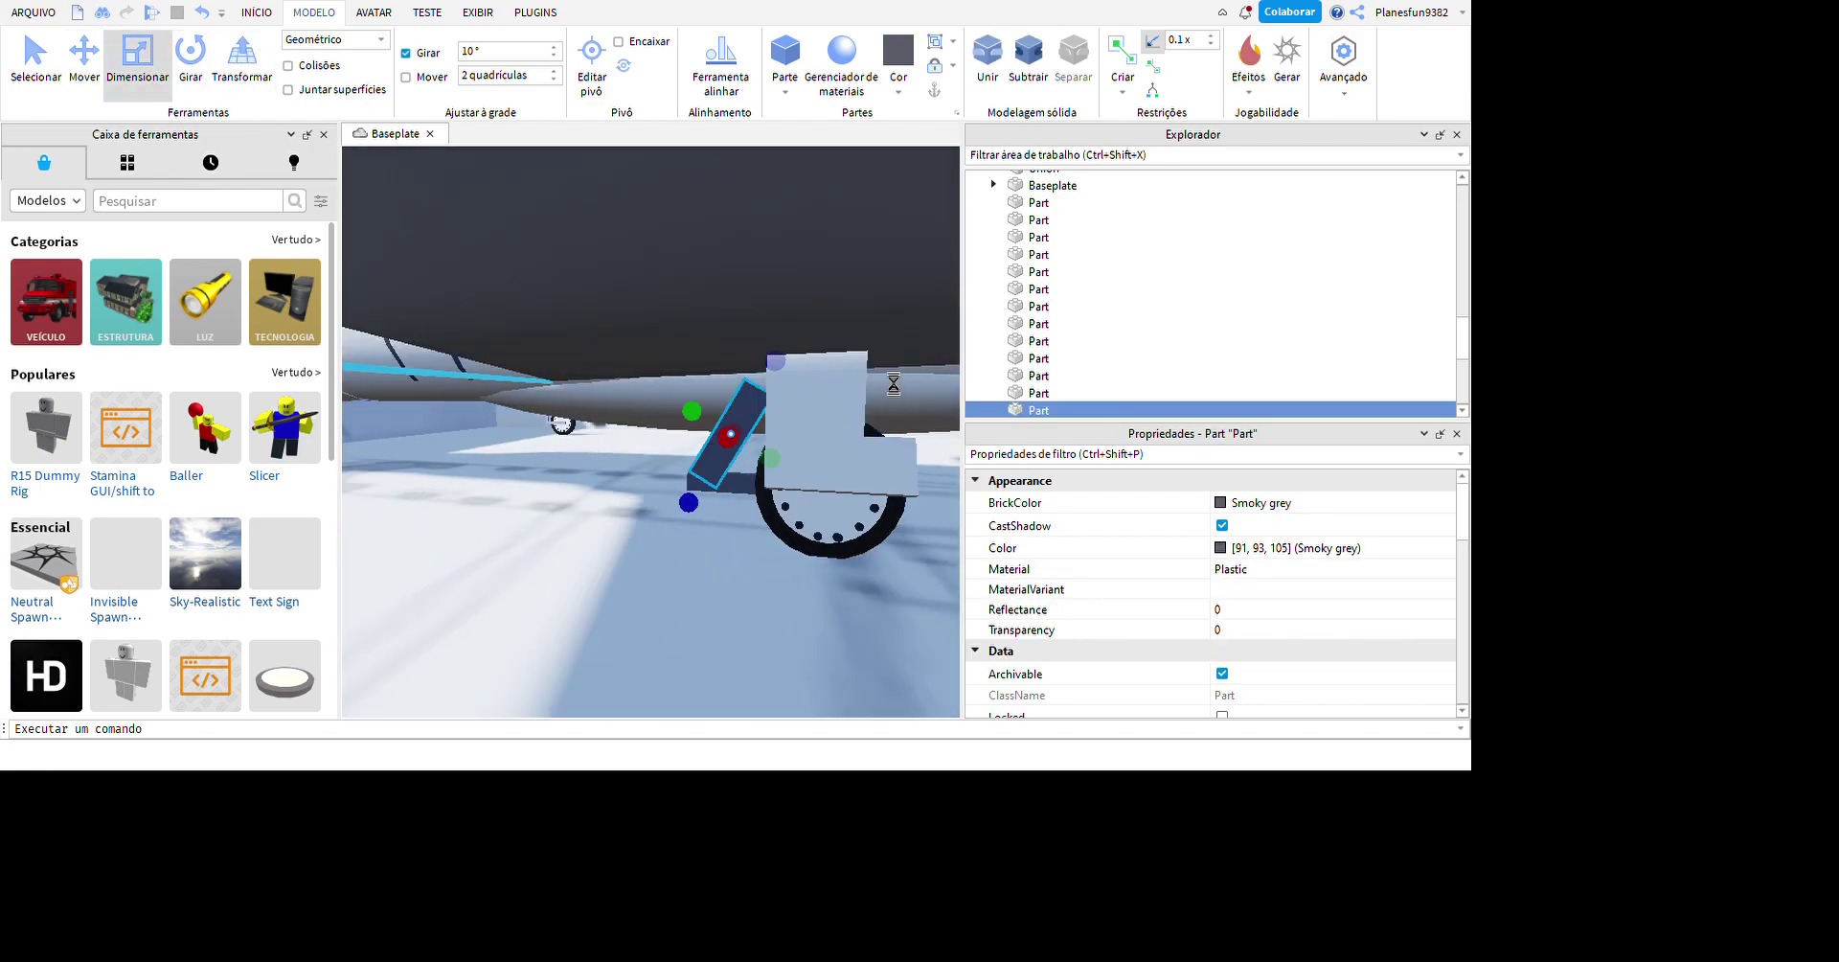
click(727, 640)
right_drag(727, 640, 843, 523)
click(843, 523)
key(f)
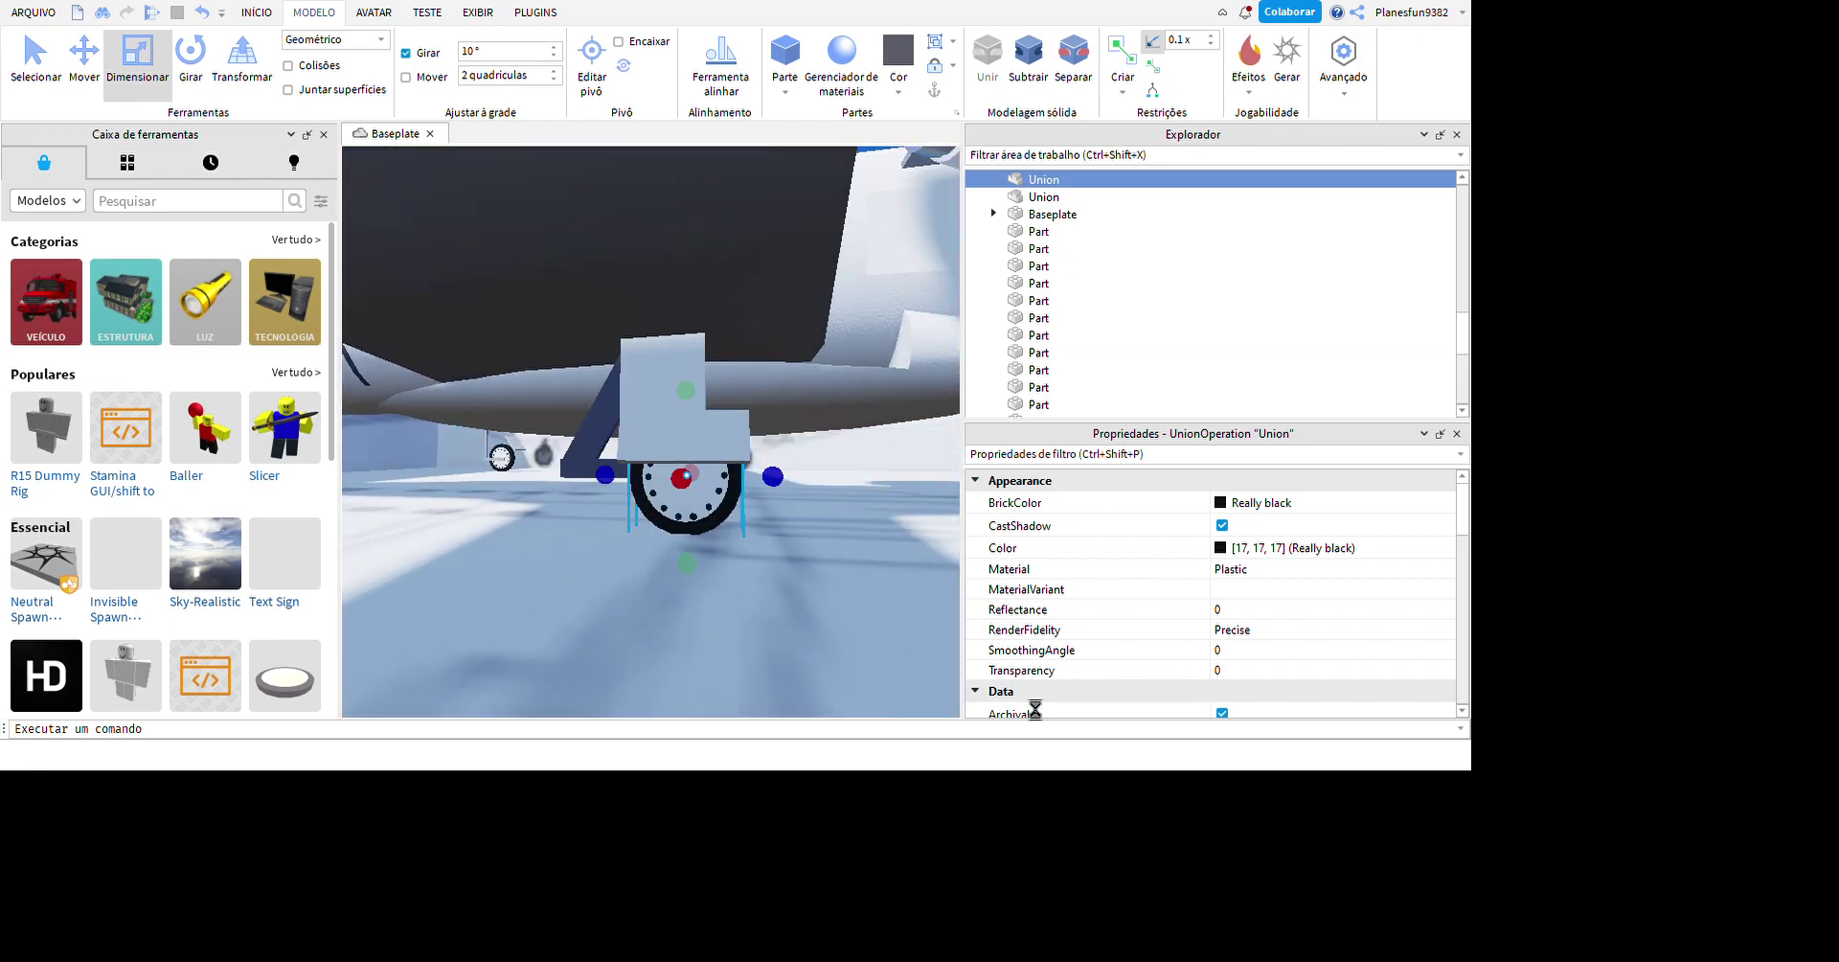
key(Escape)
right_drag(843, 686, 859, 582)
click(929, 472)
click(908, 463)
key(Escape)
right_drag(907, 463, 879, 642)
click(696, 450)
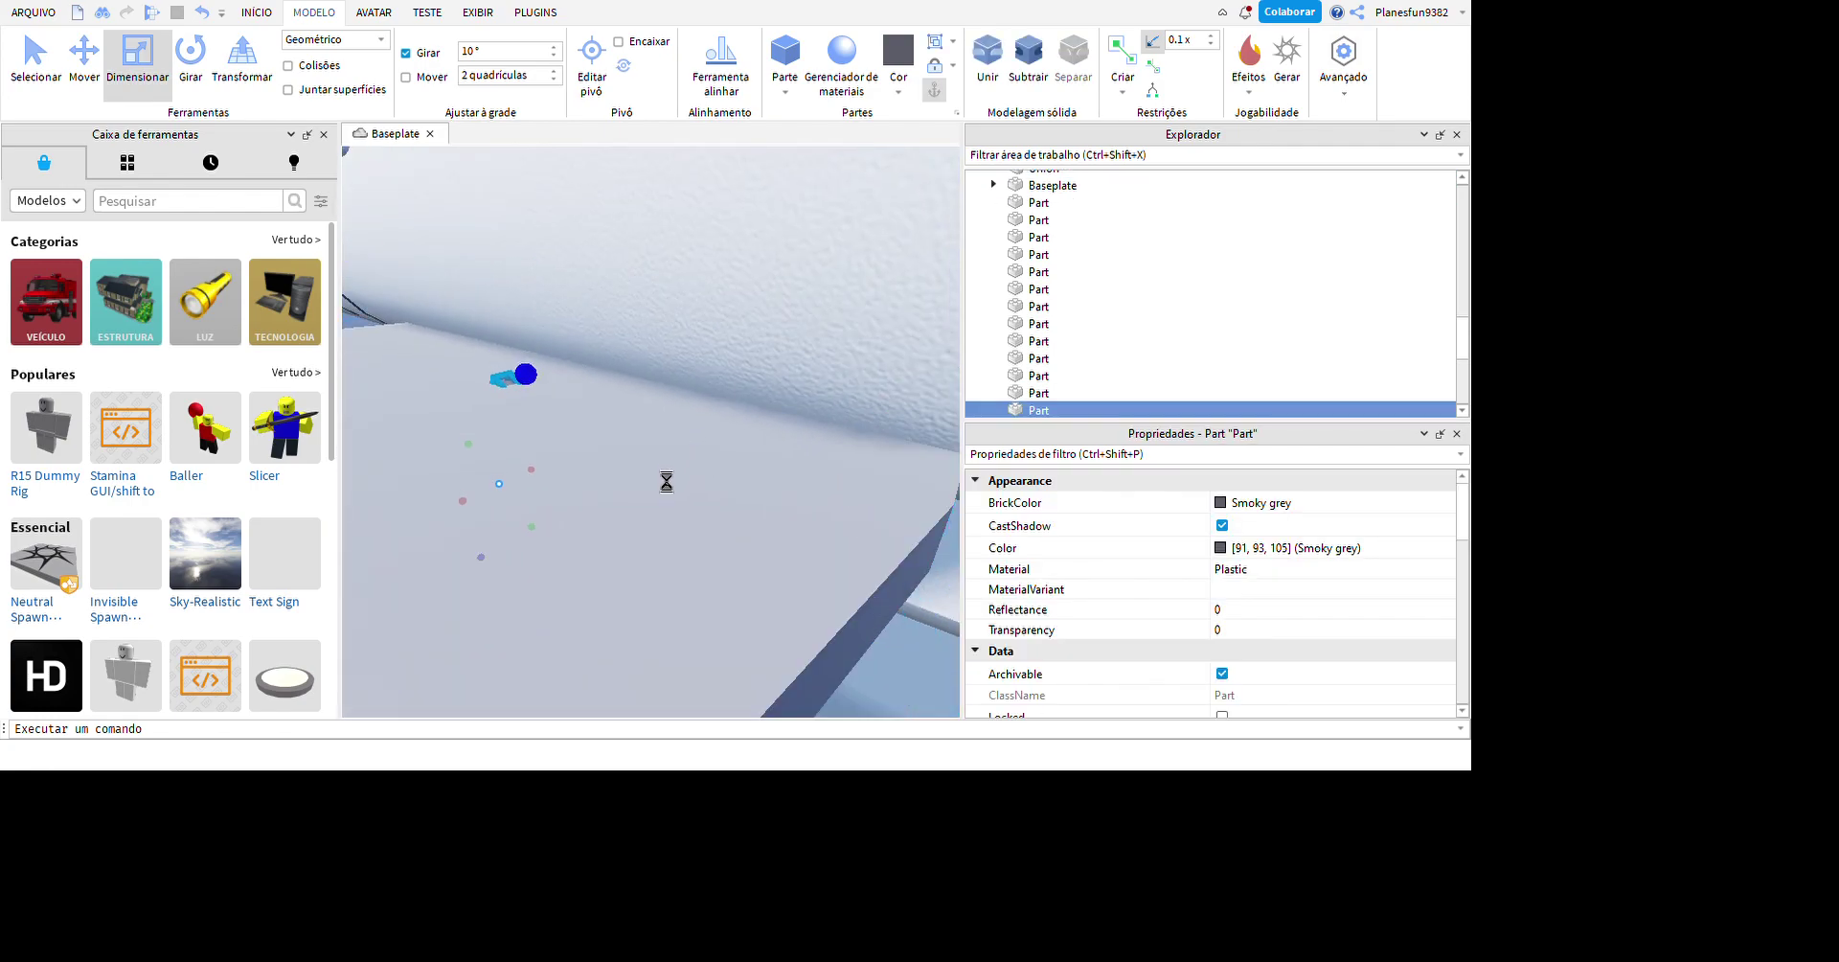
- Duplicate the four-part main gear assembly and move the copy beneath the opposite wing
right_drag(662, 493, 866, 337)
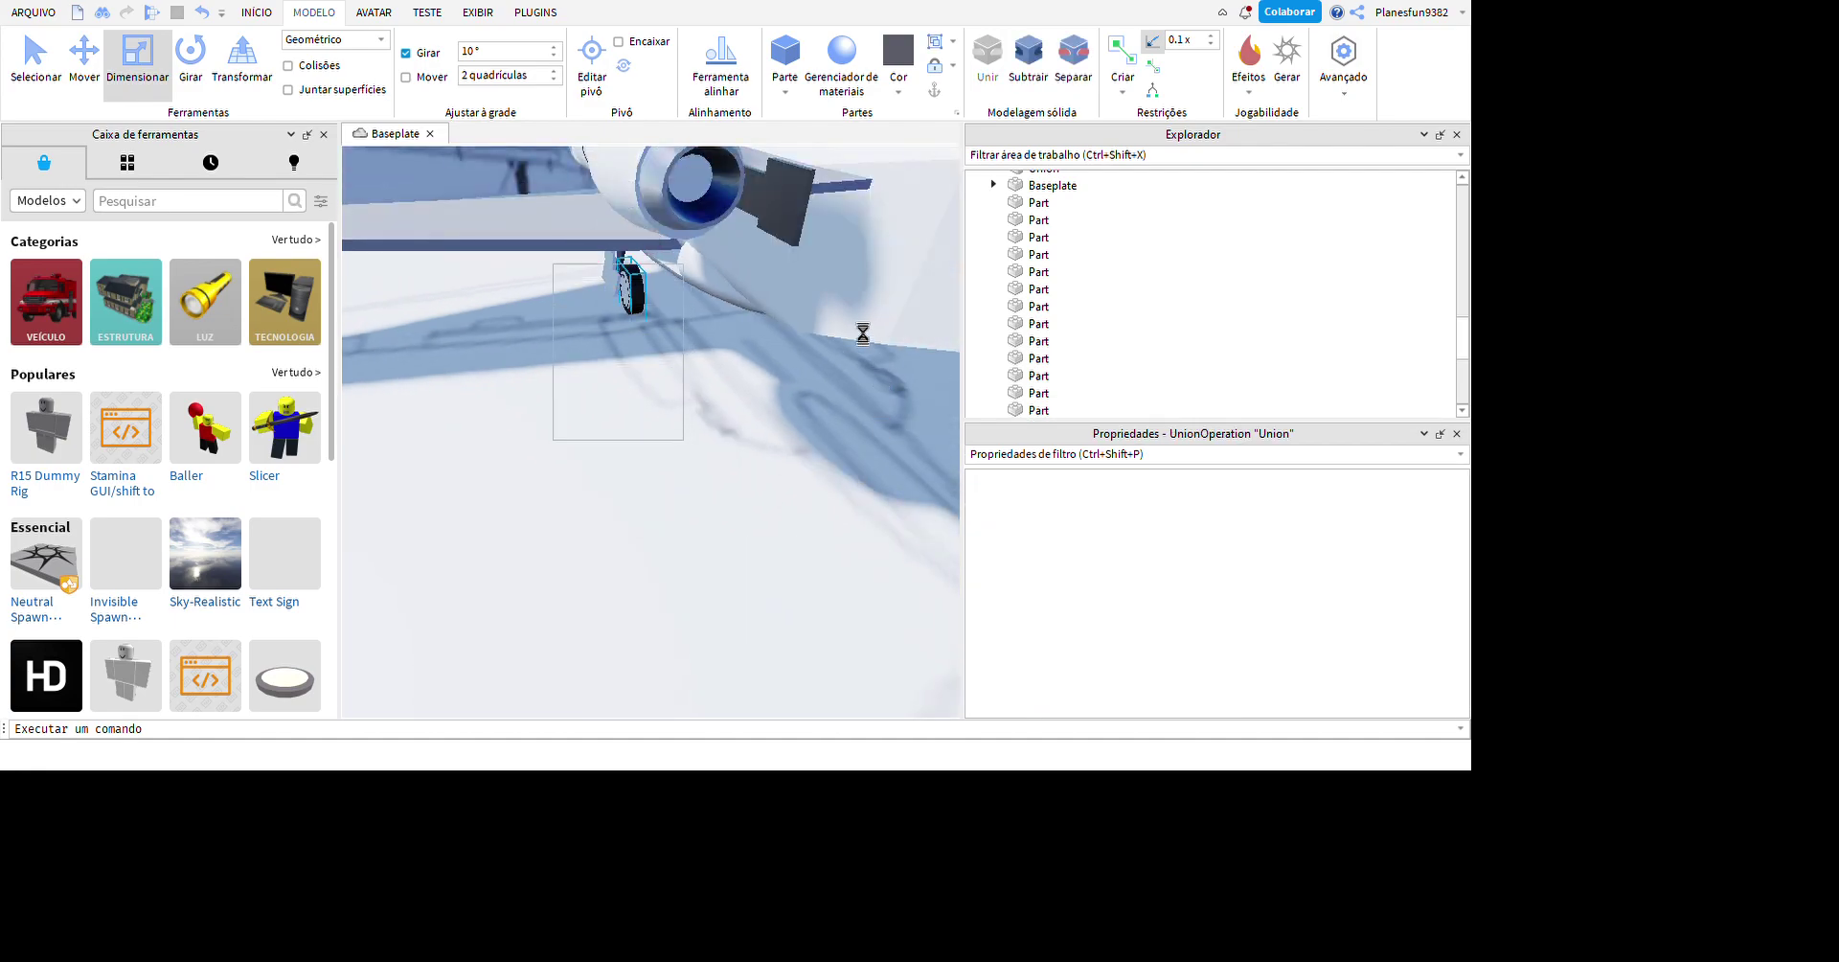
click(856, 320)
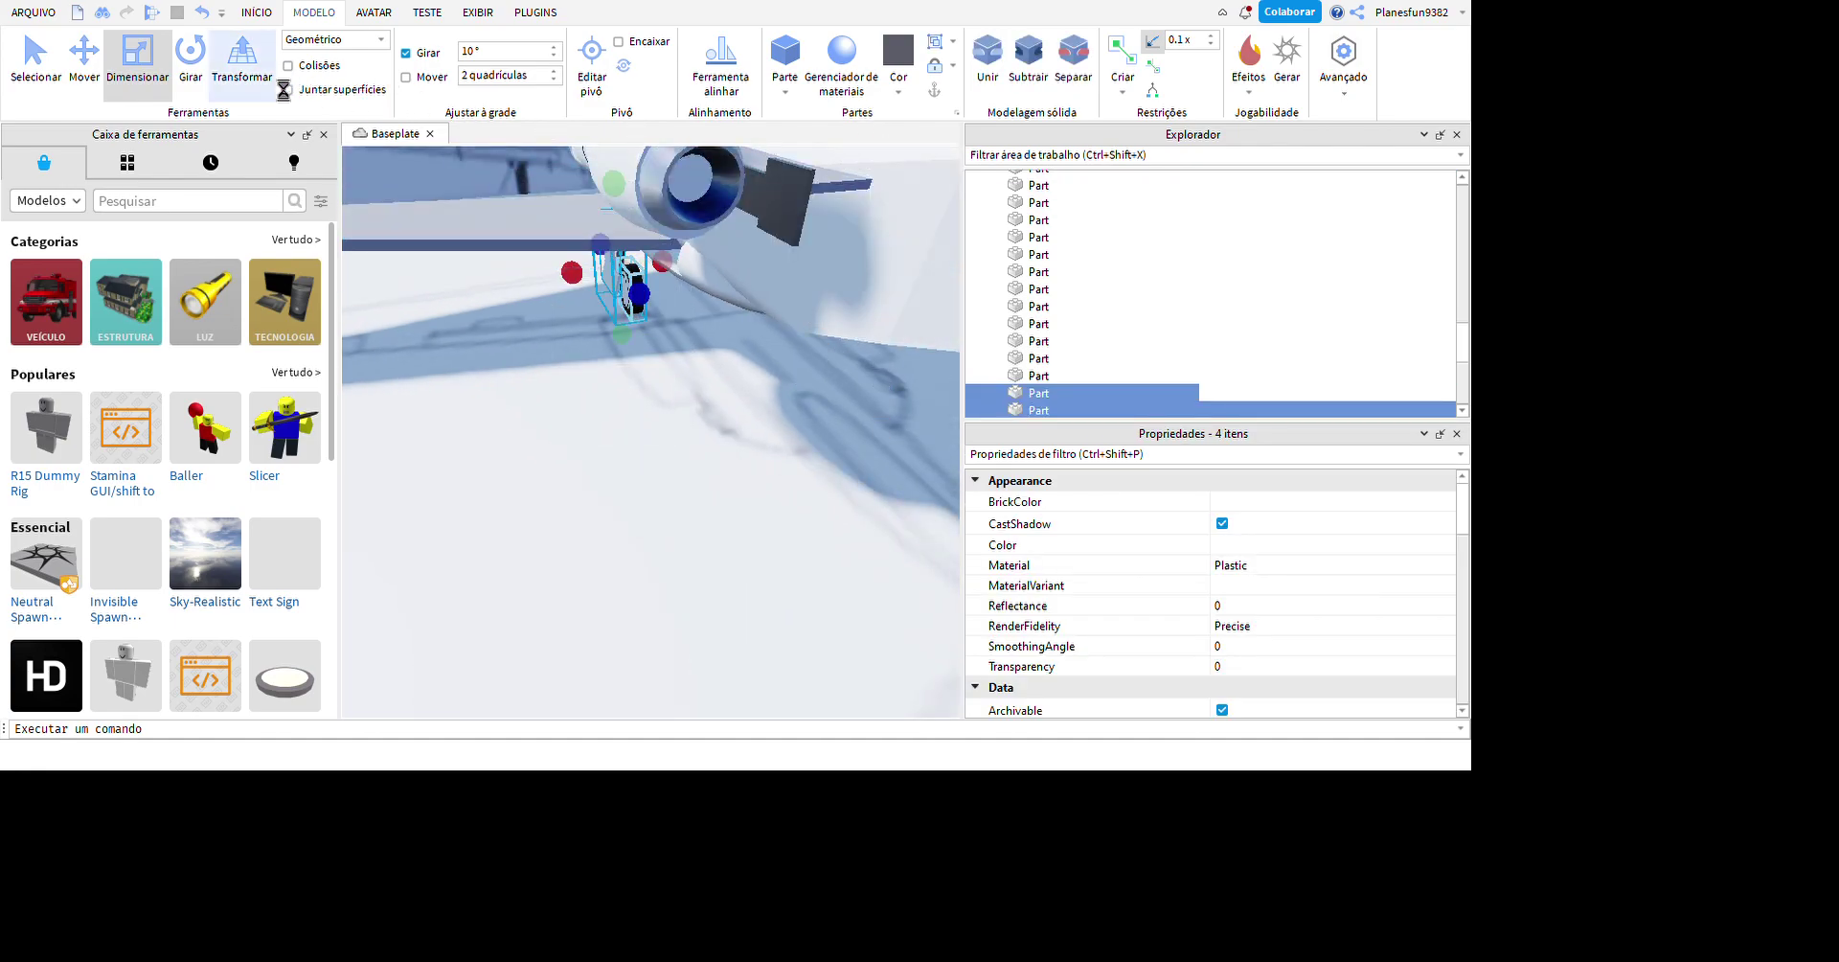
click(190, 59)
right_drag(671, 383, 803, 388)
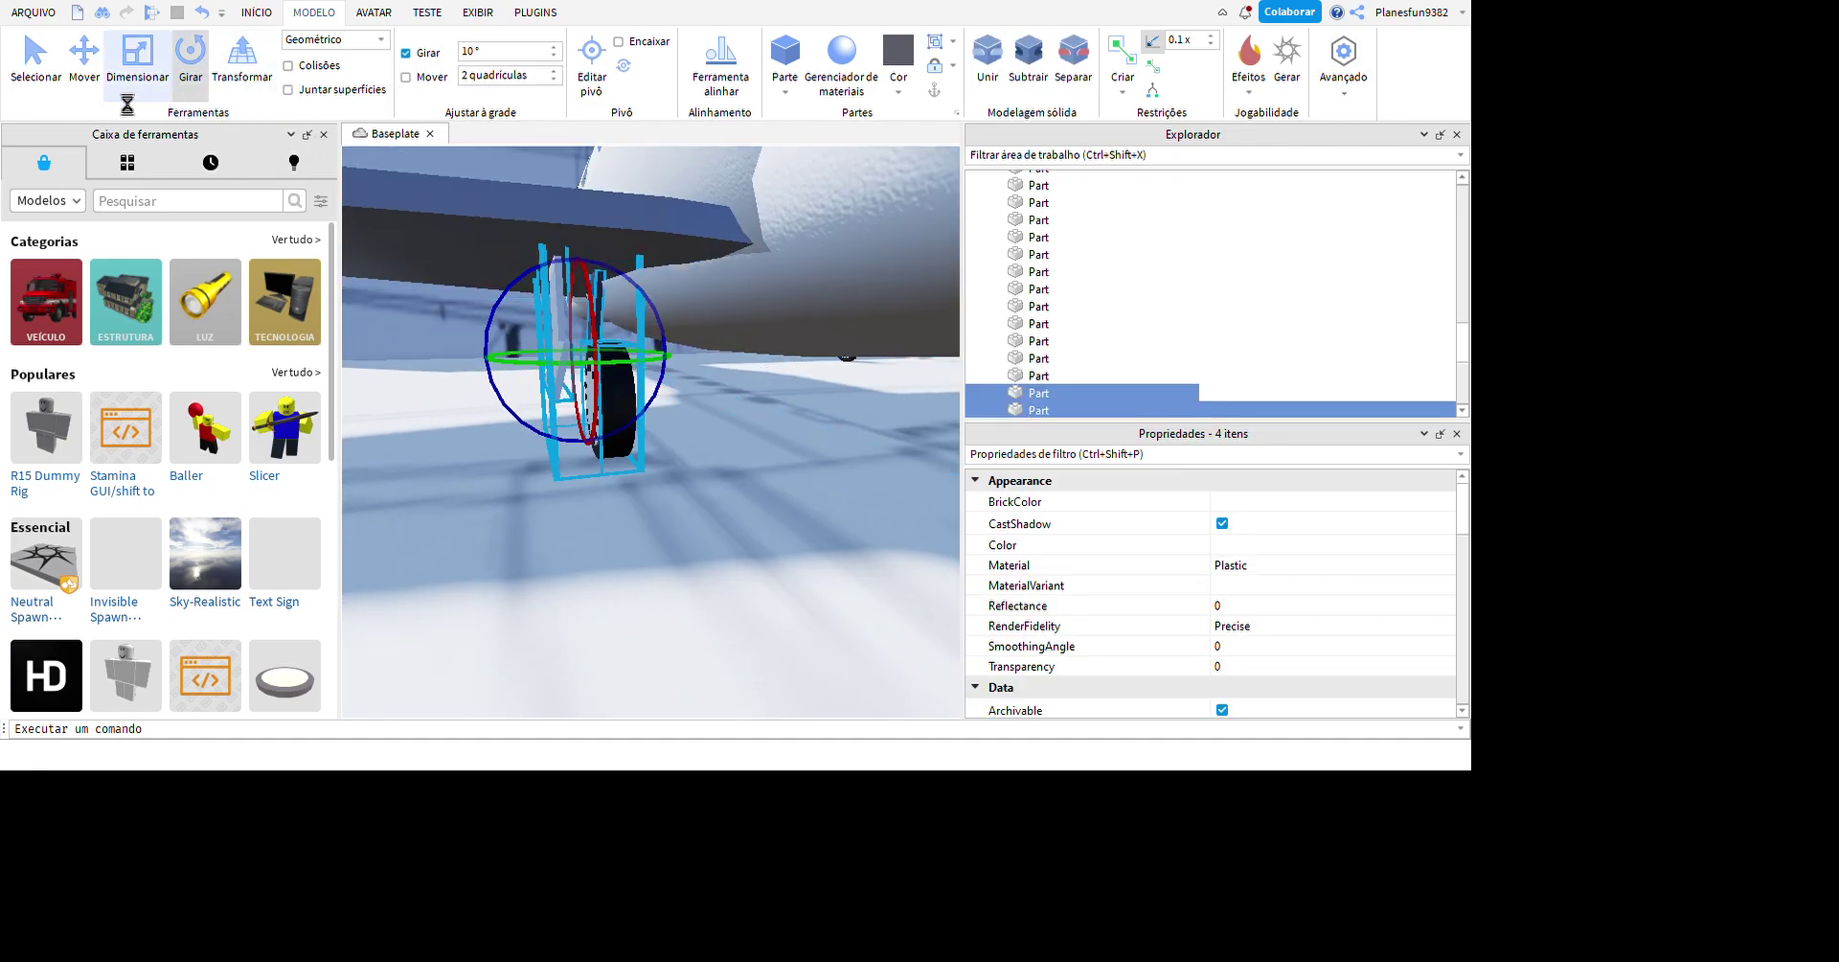
scroll(818, 465, up, 3)
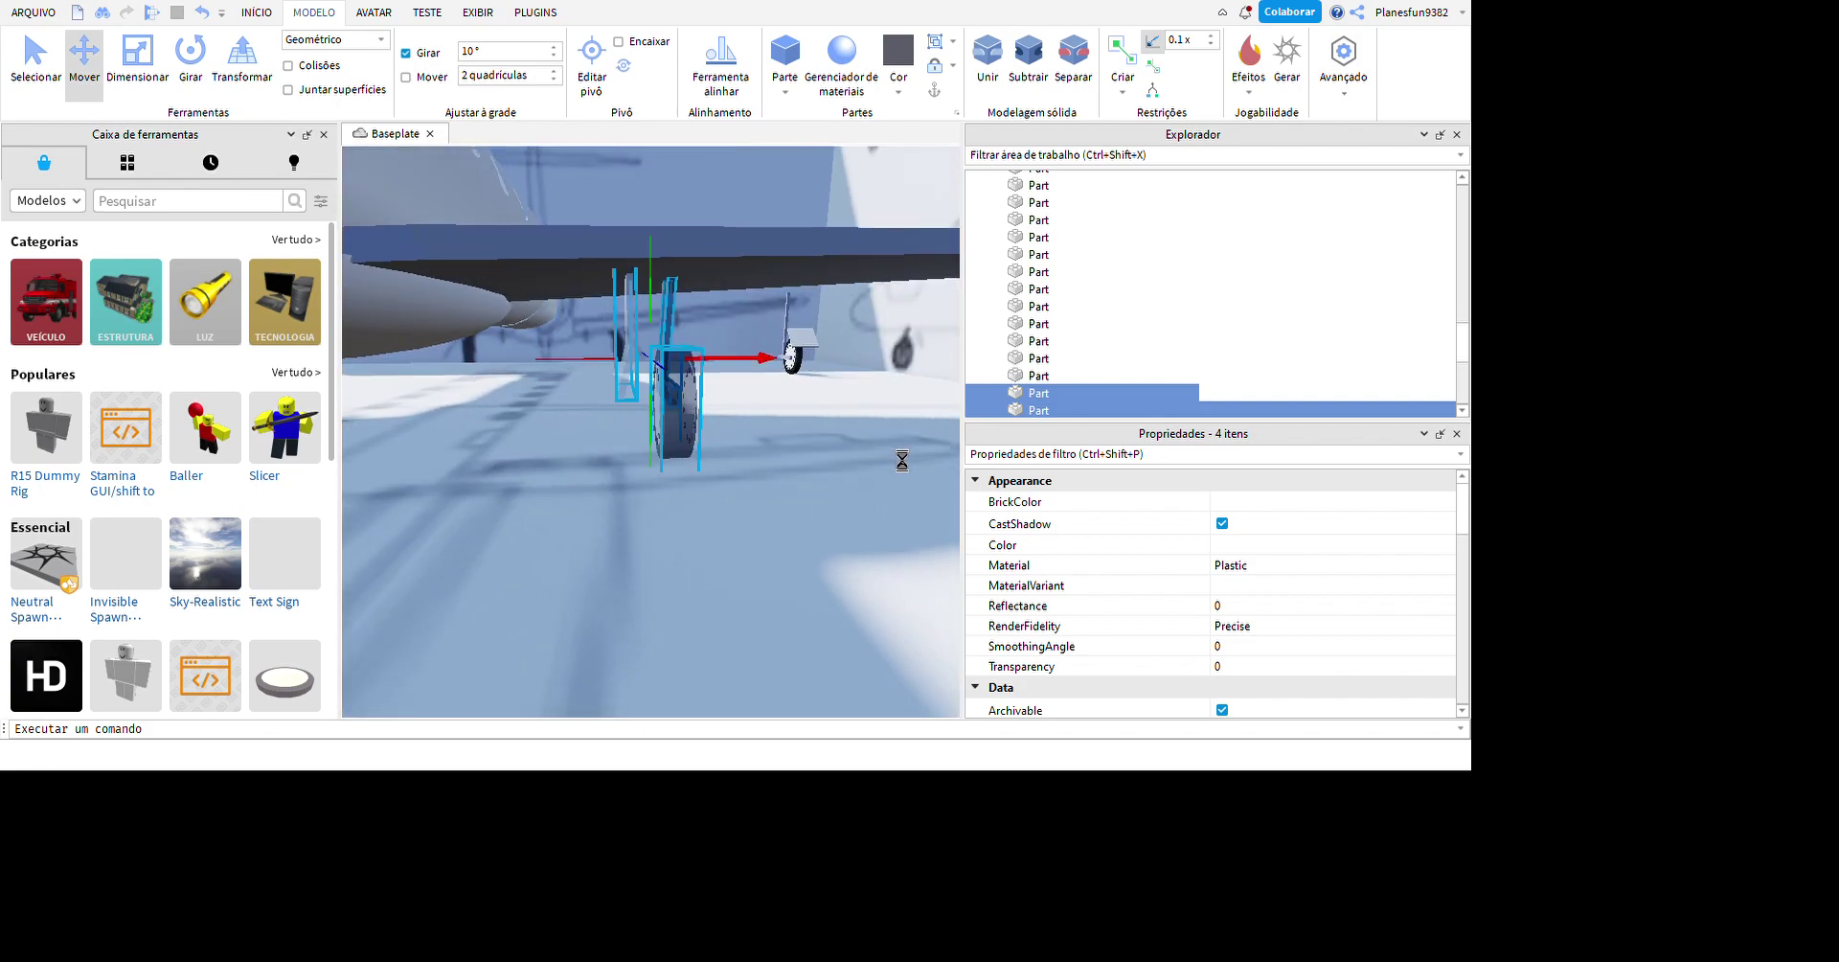
- Turn the copied gear's white plate union around its vertical axis and place it beside the wheel
click(911, 509)
scroll(679, 523, up, 5)
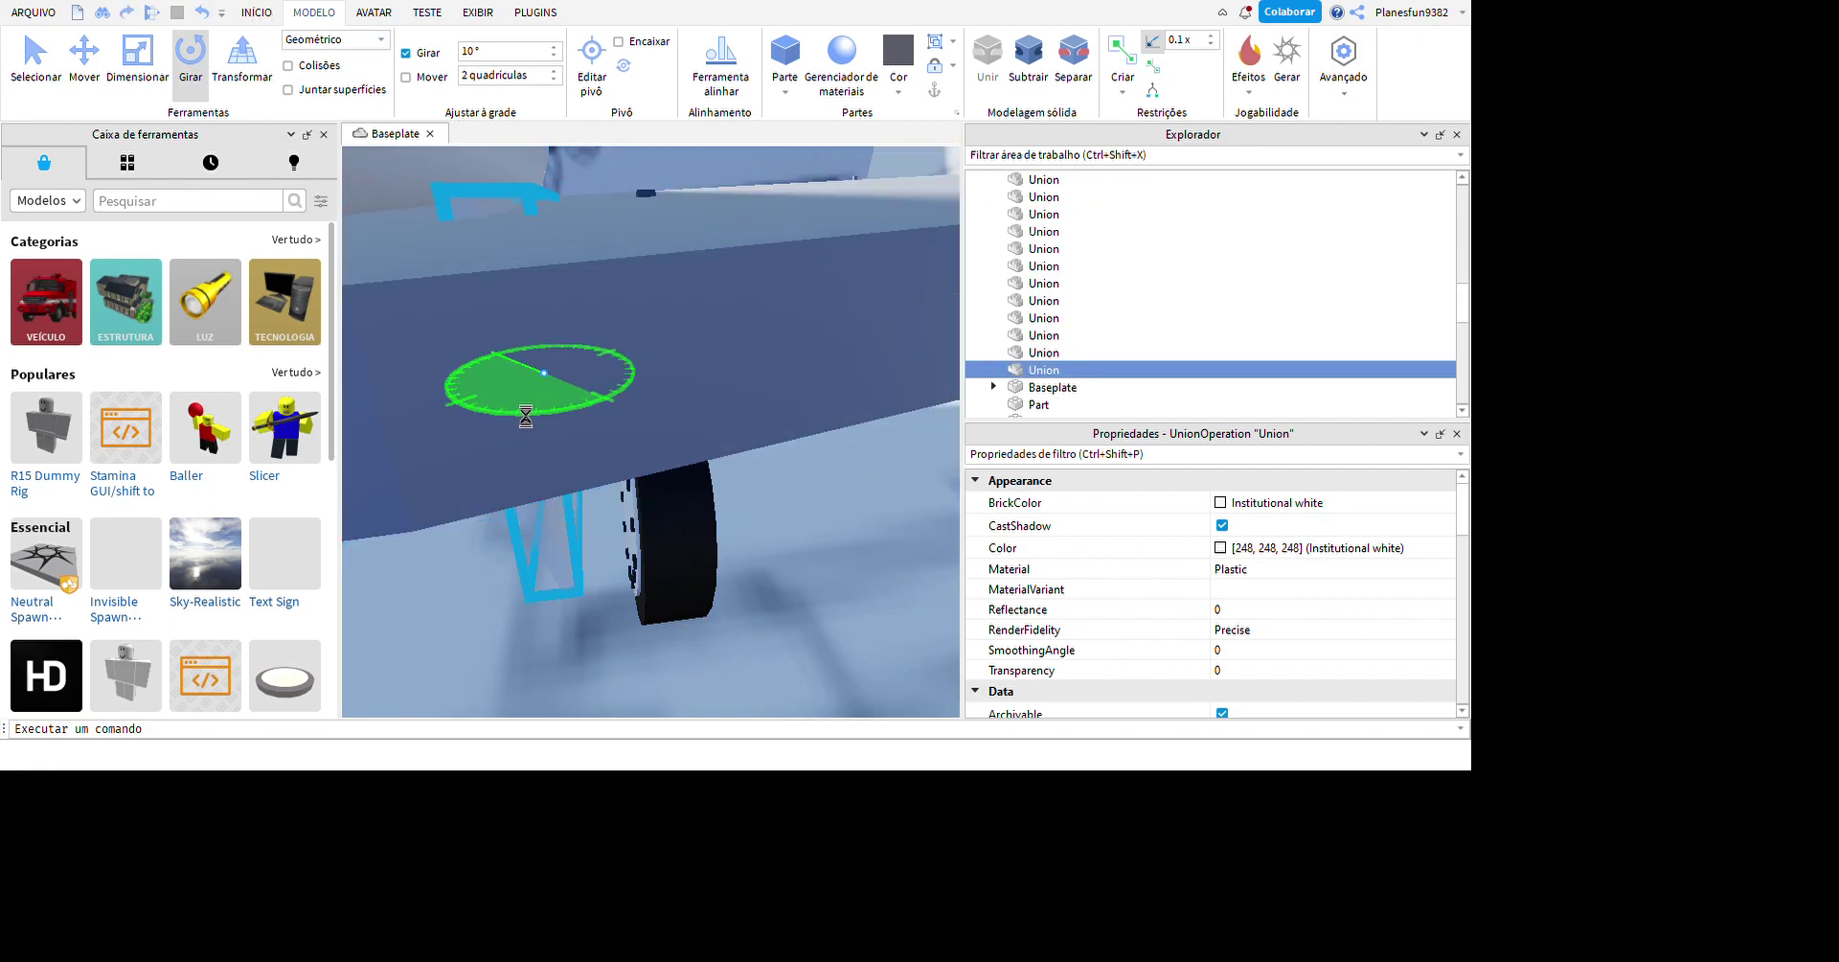
key(ctrl+2)
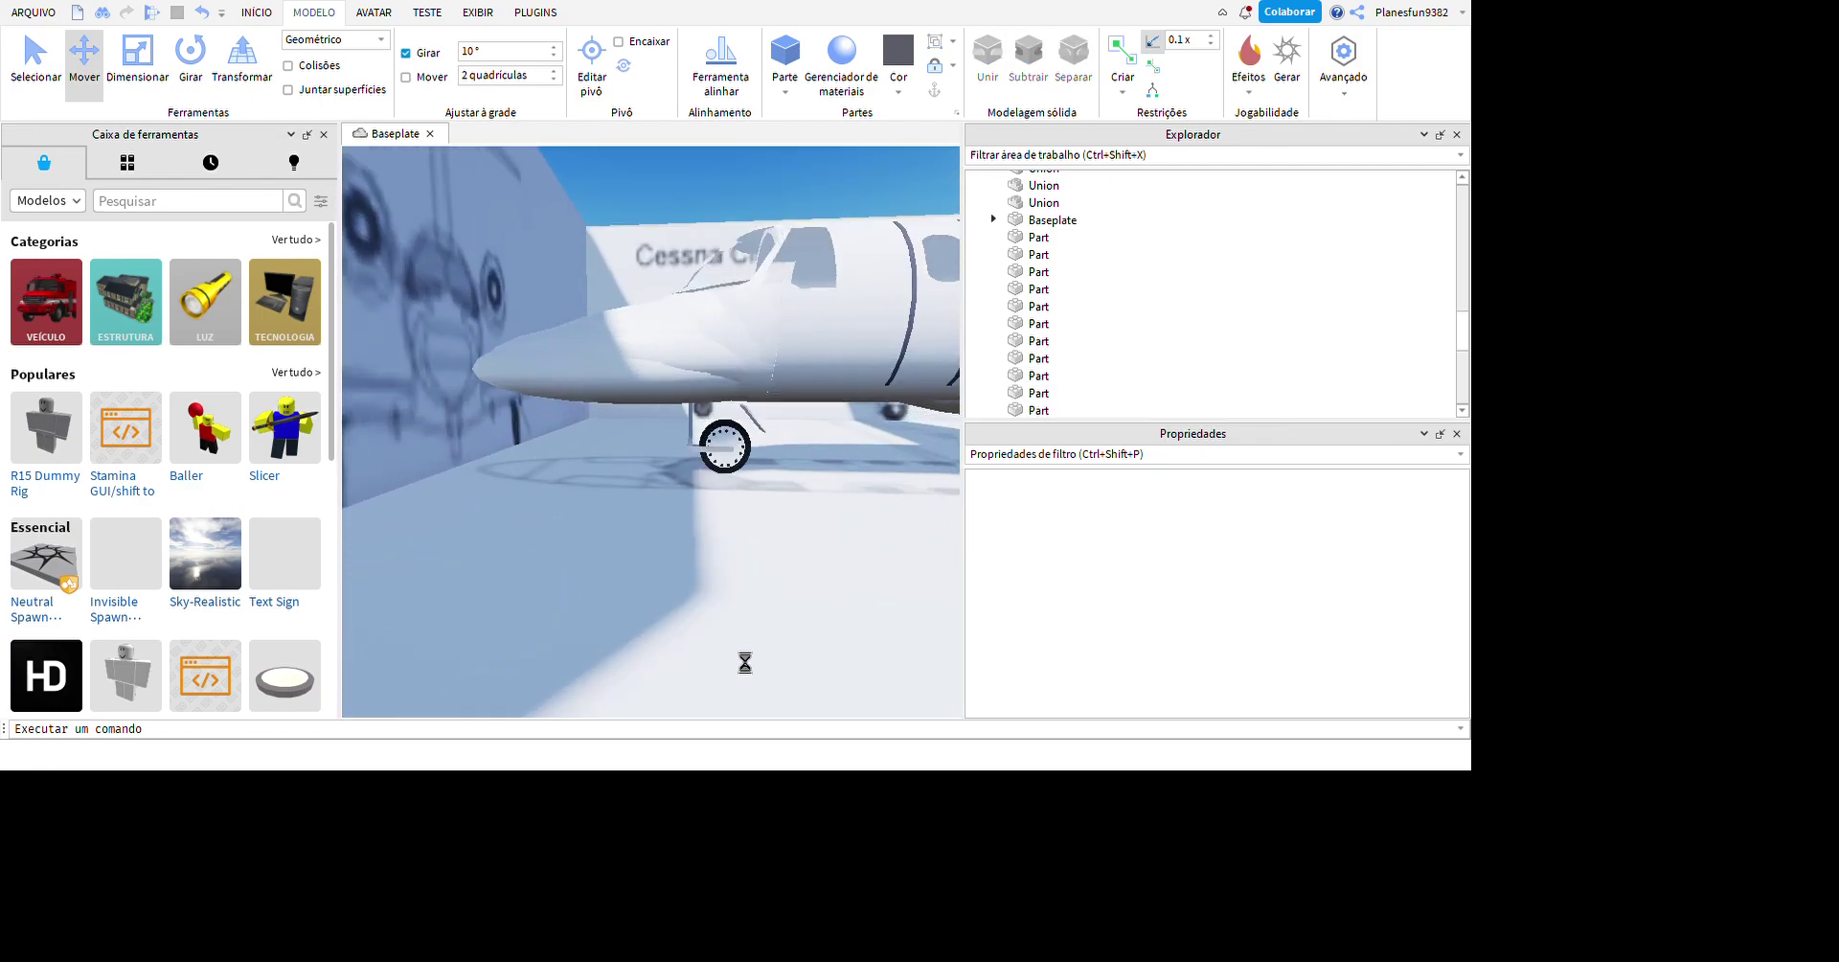
- Select the nose wheel together with its grey fork and strut parts for moving under the nose
key(ctrl+3)
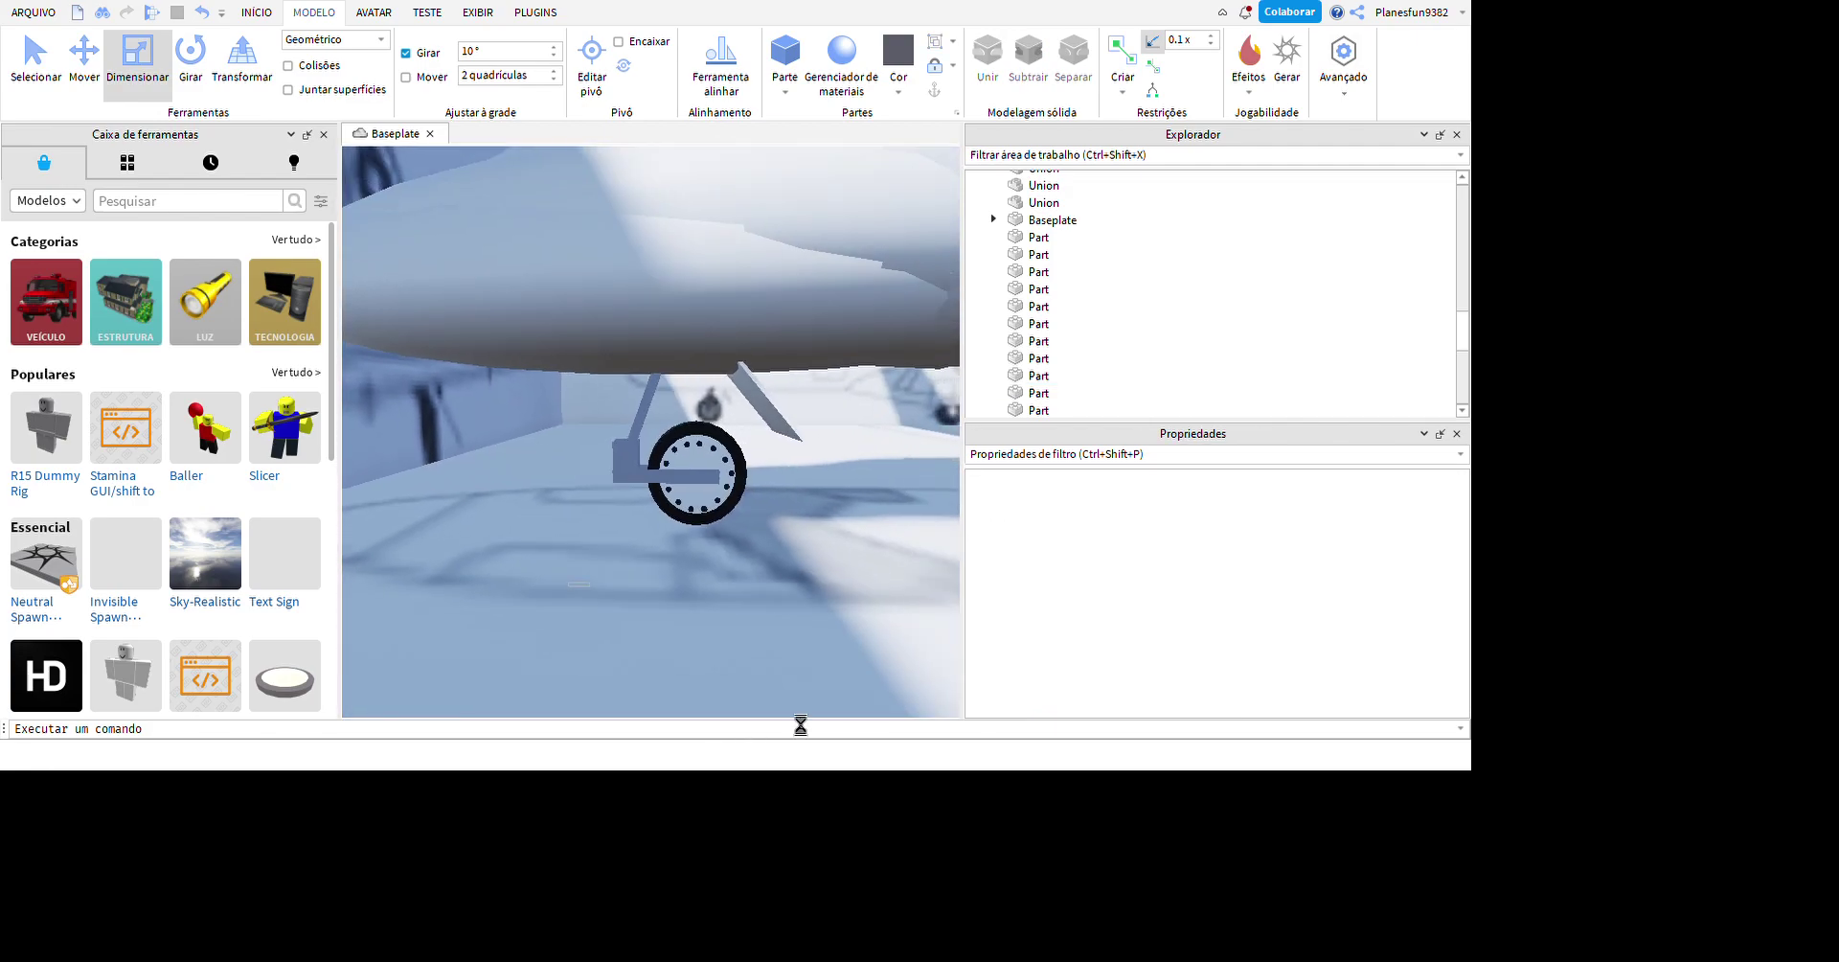
click(84, 57)
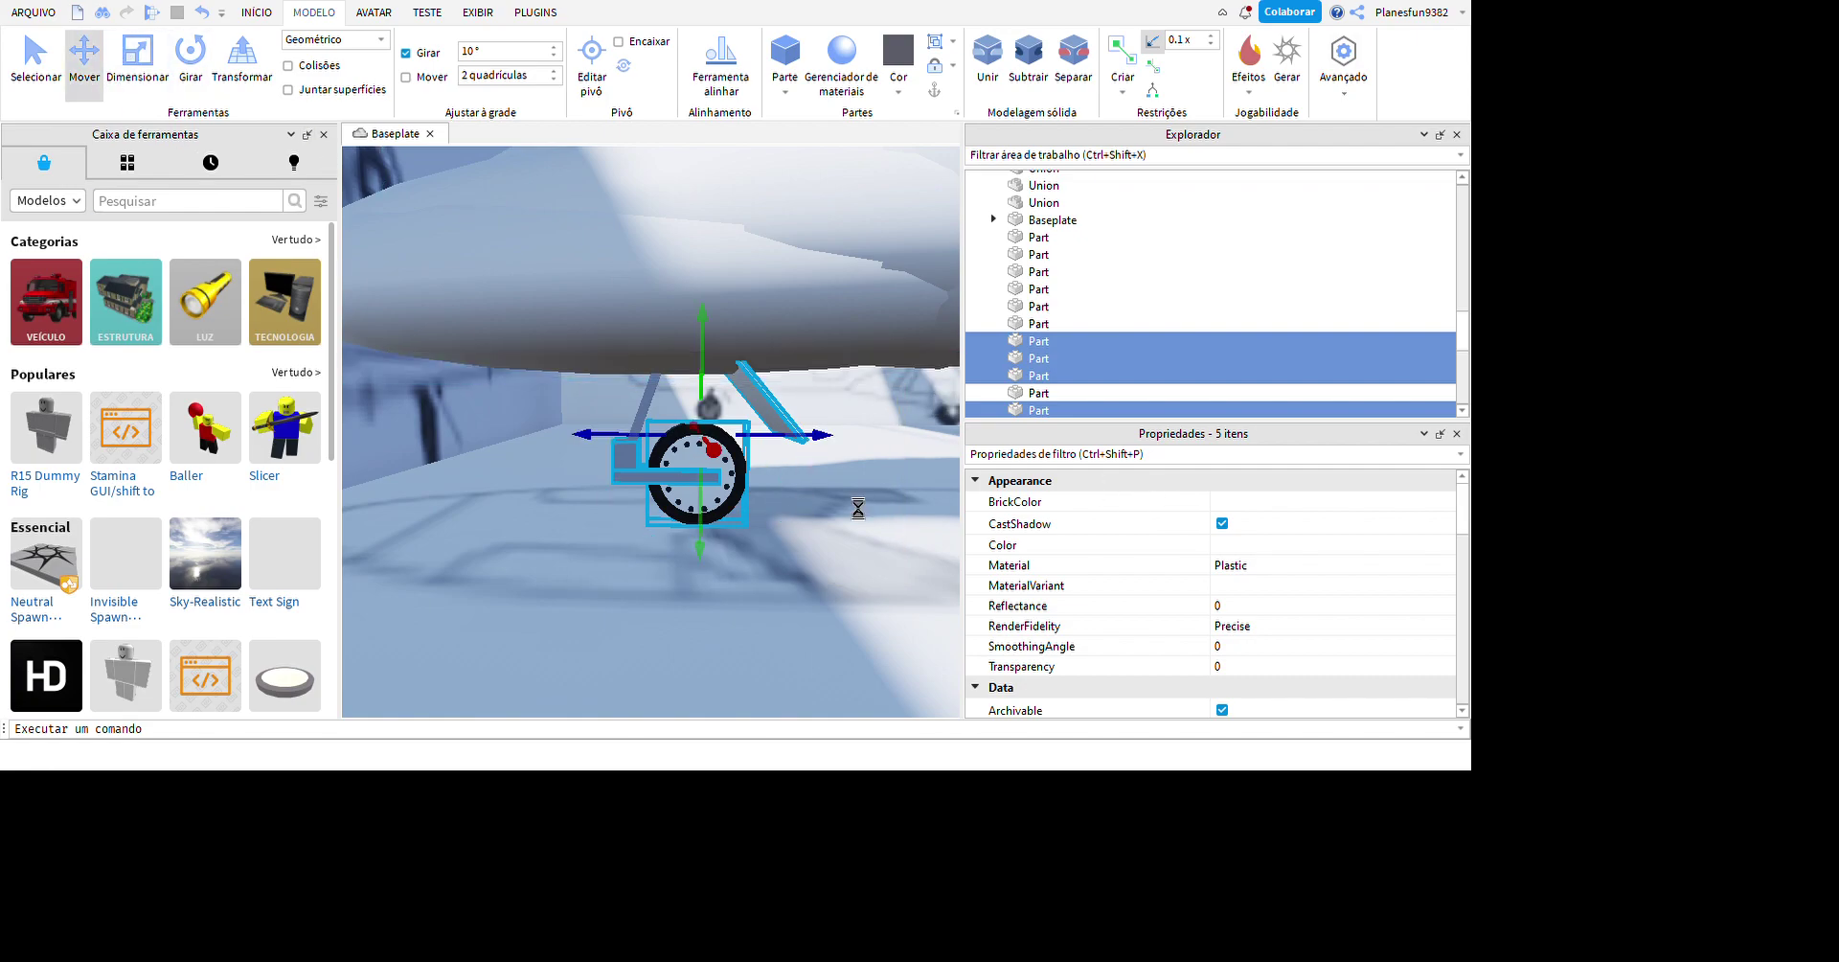